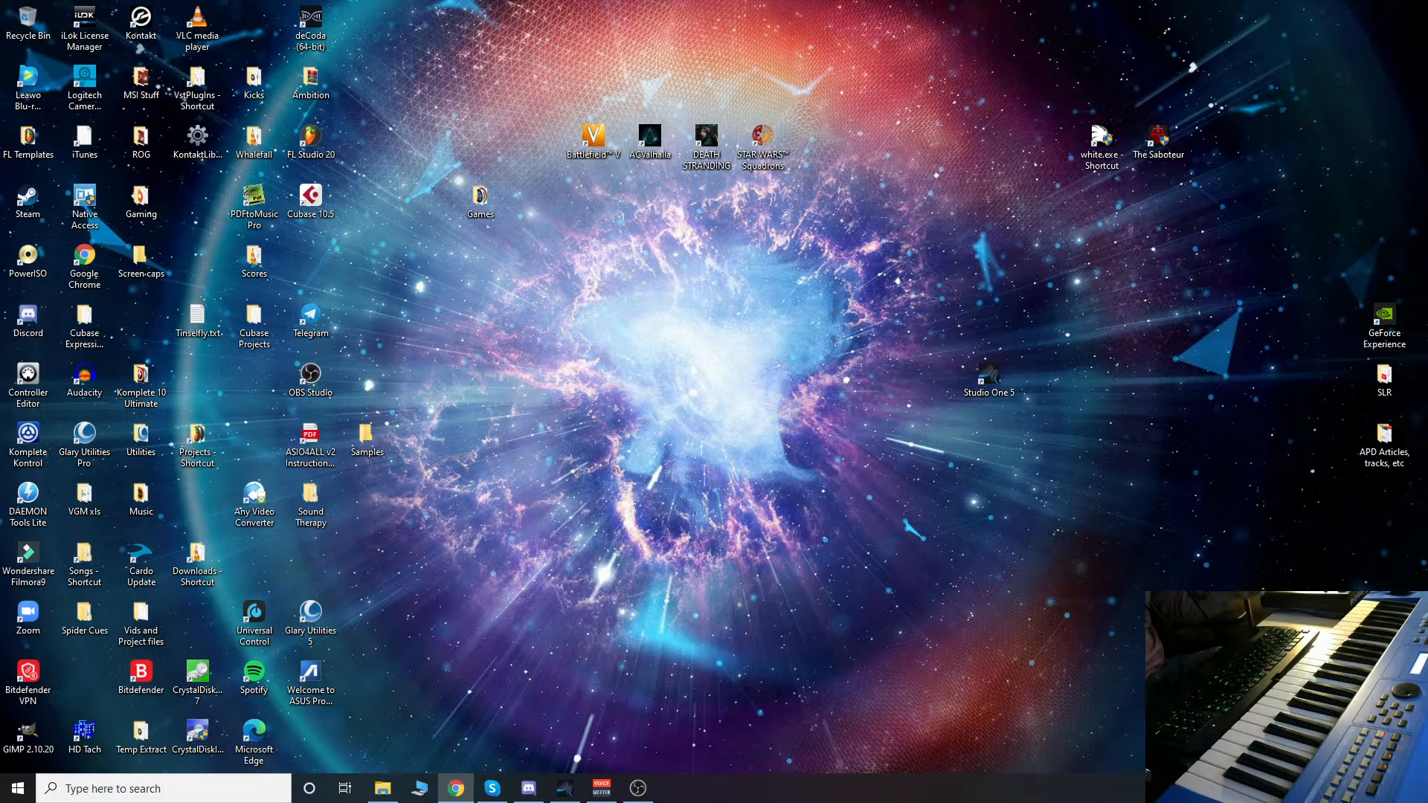
Step: Switch to Studio One, where the drum dury song is open
key(alt+Tab)
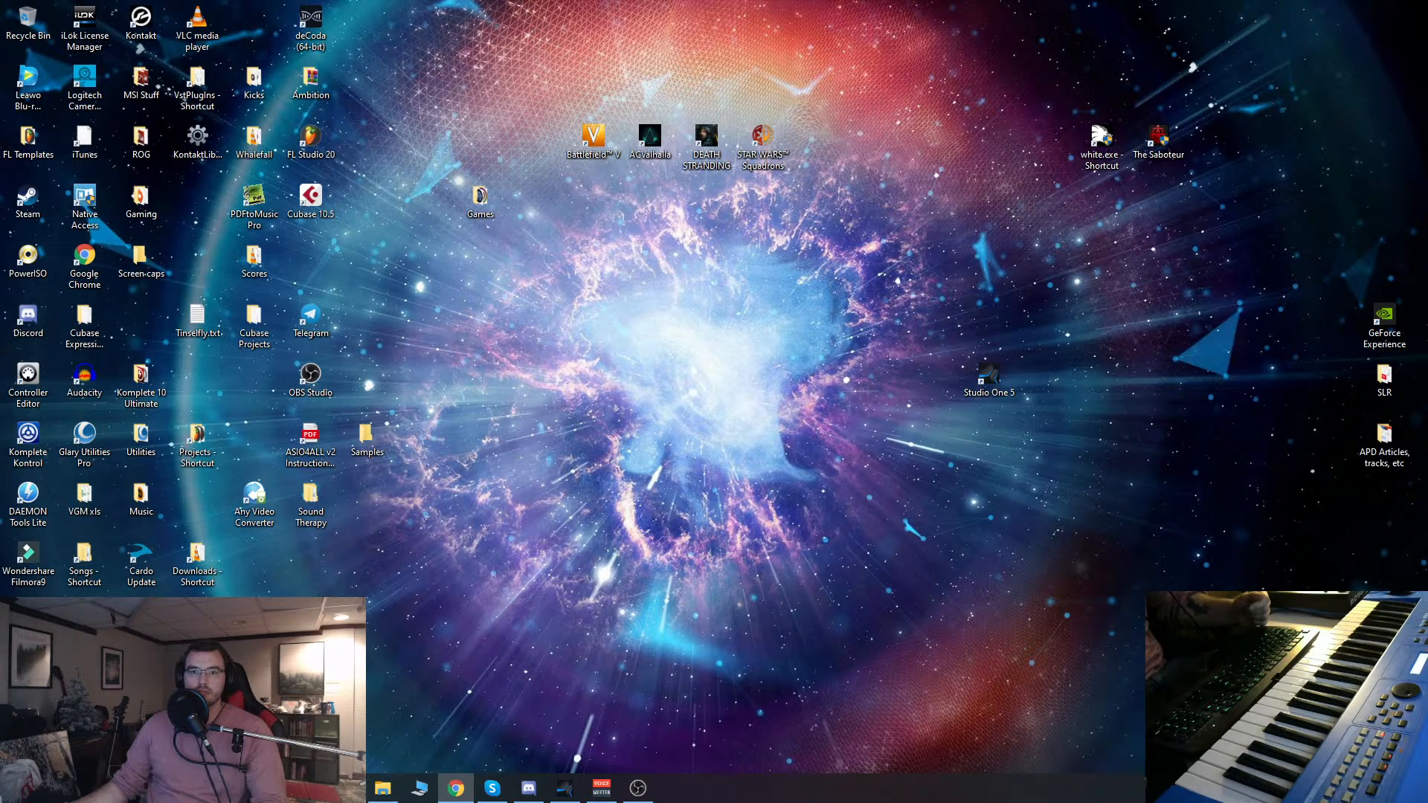
mouse_move(502, 796)
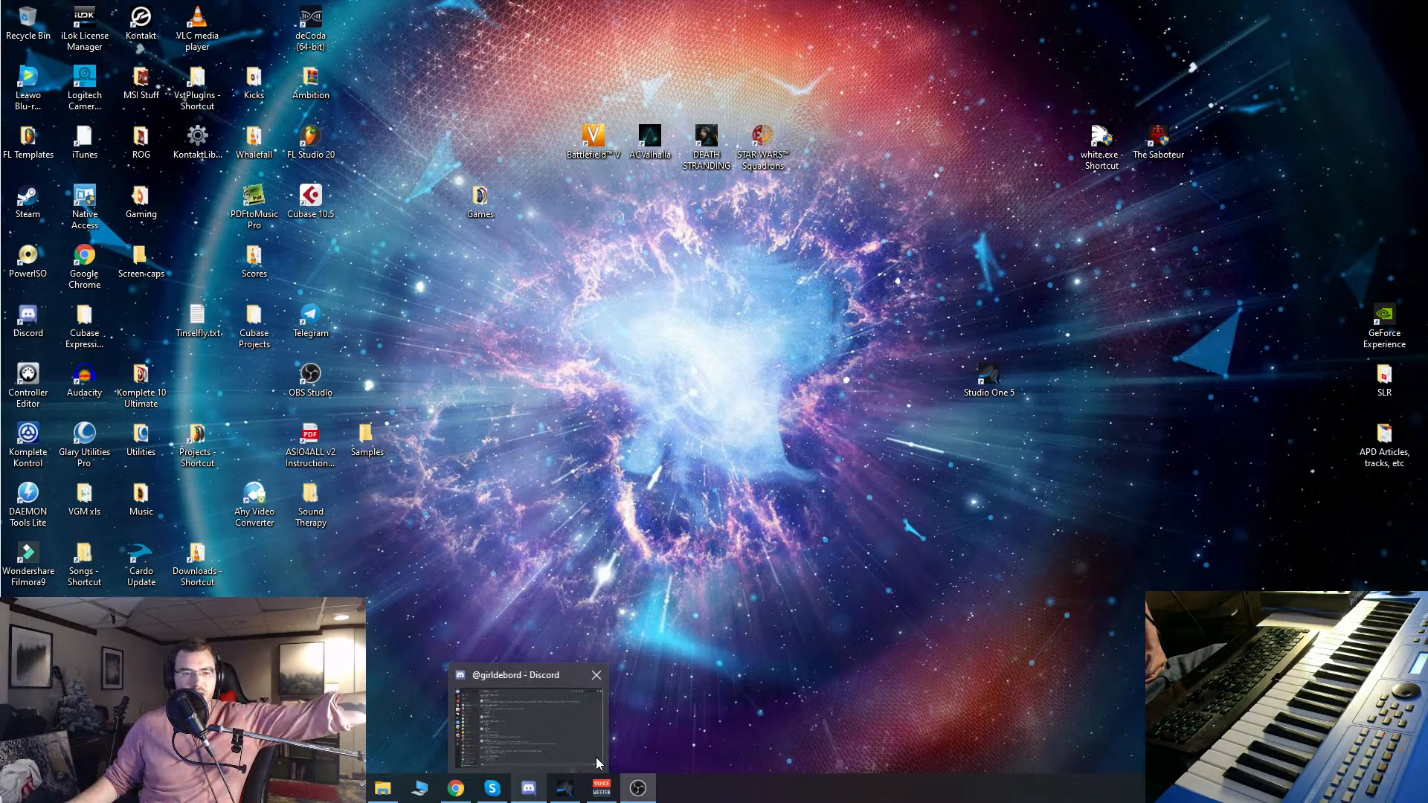
mouse_move(587, 787)
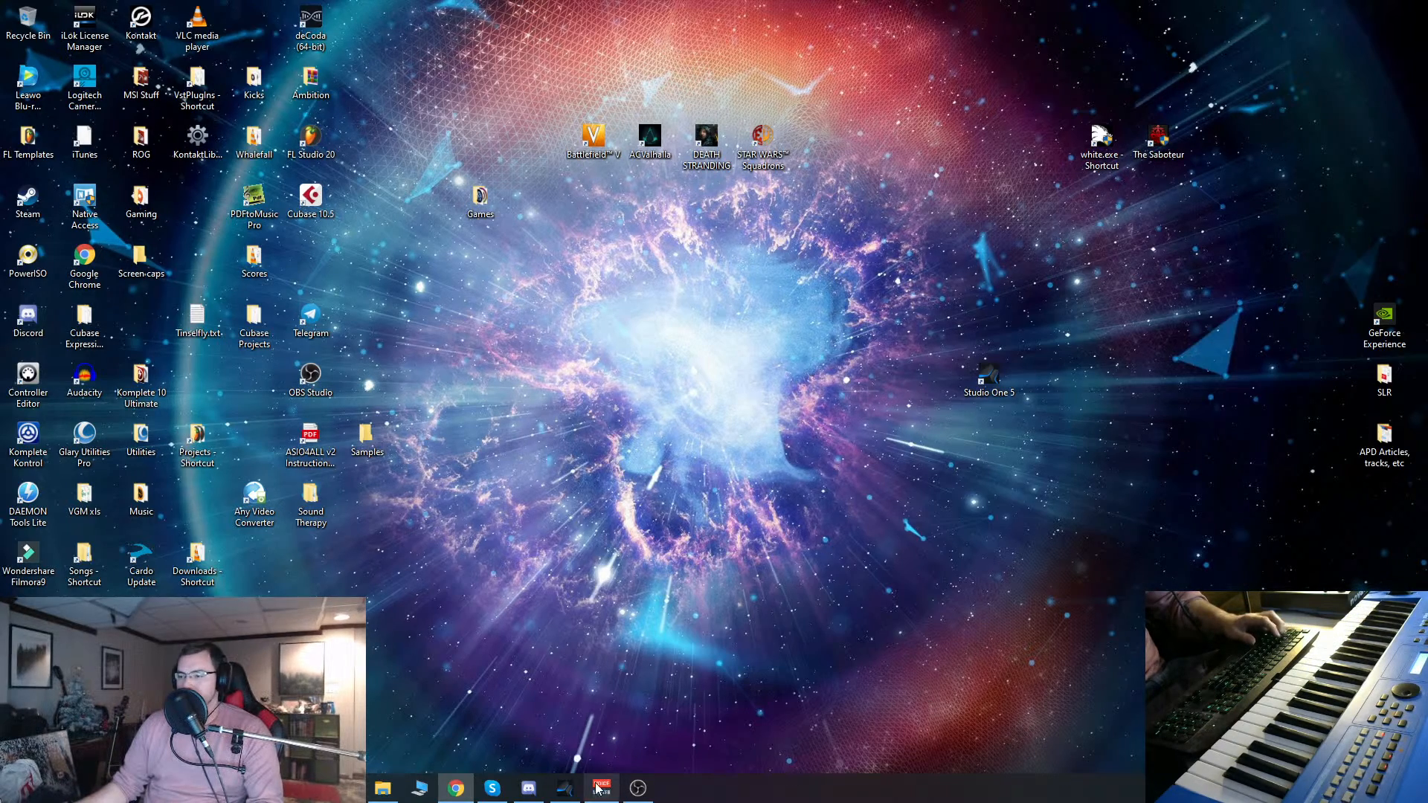
click(569, 792)
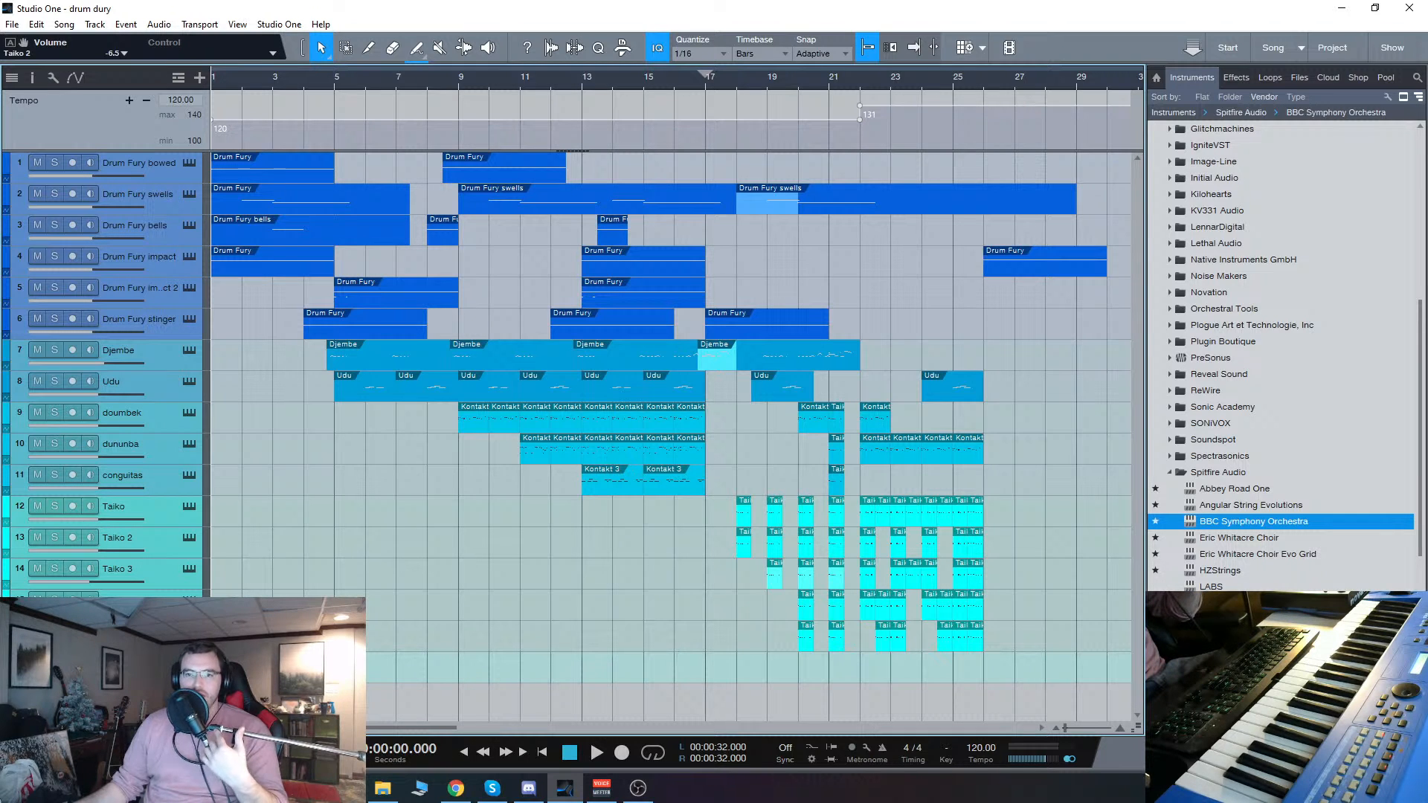
Step: Bring the Facebook dog photo in the browser on screen, put it away, and return to the song in Studio One
key(alt+Tab)
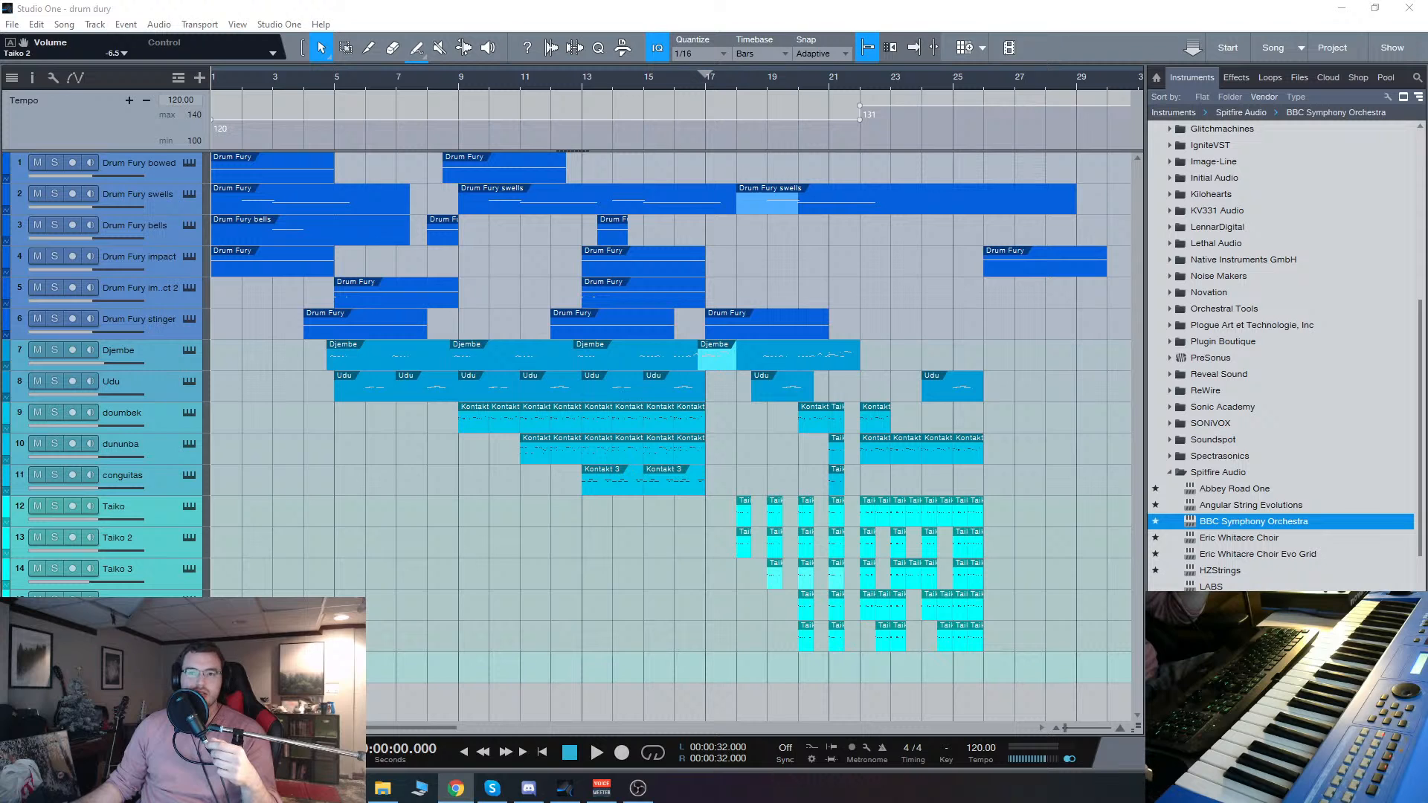
drag(0, 81, 881, 2)
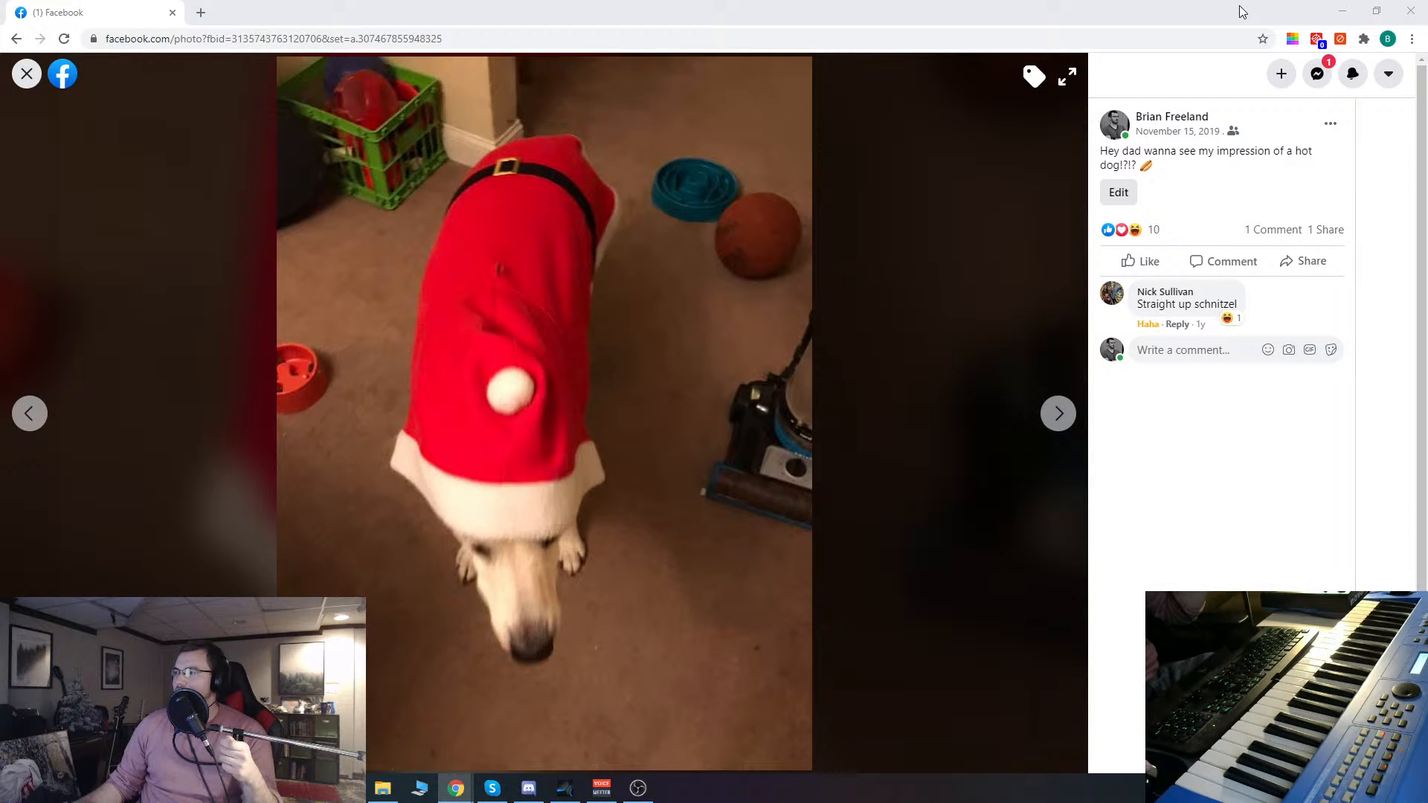
drag(1240, 7, 0, 98)
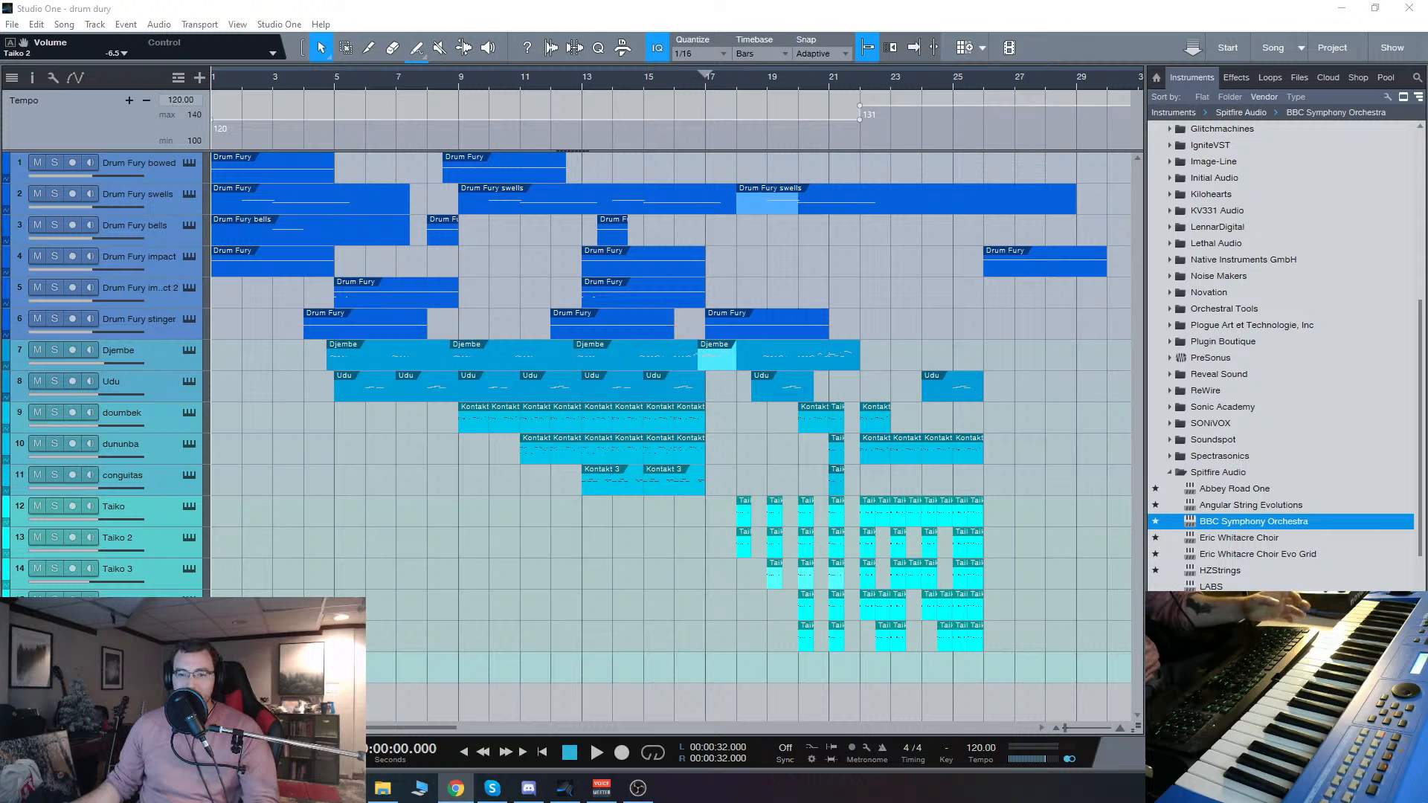
click(427, 727)
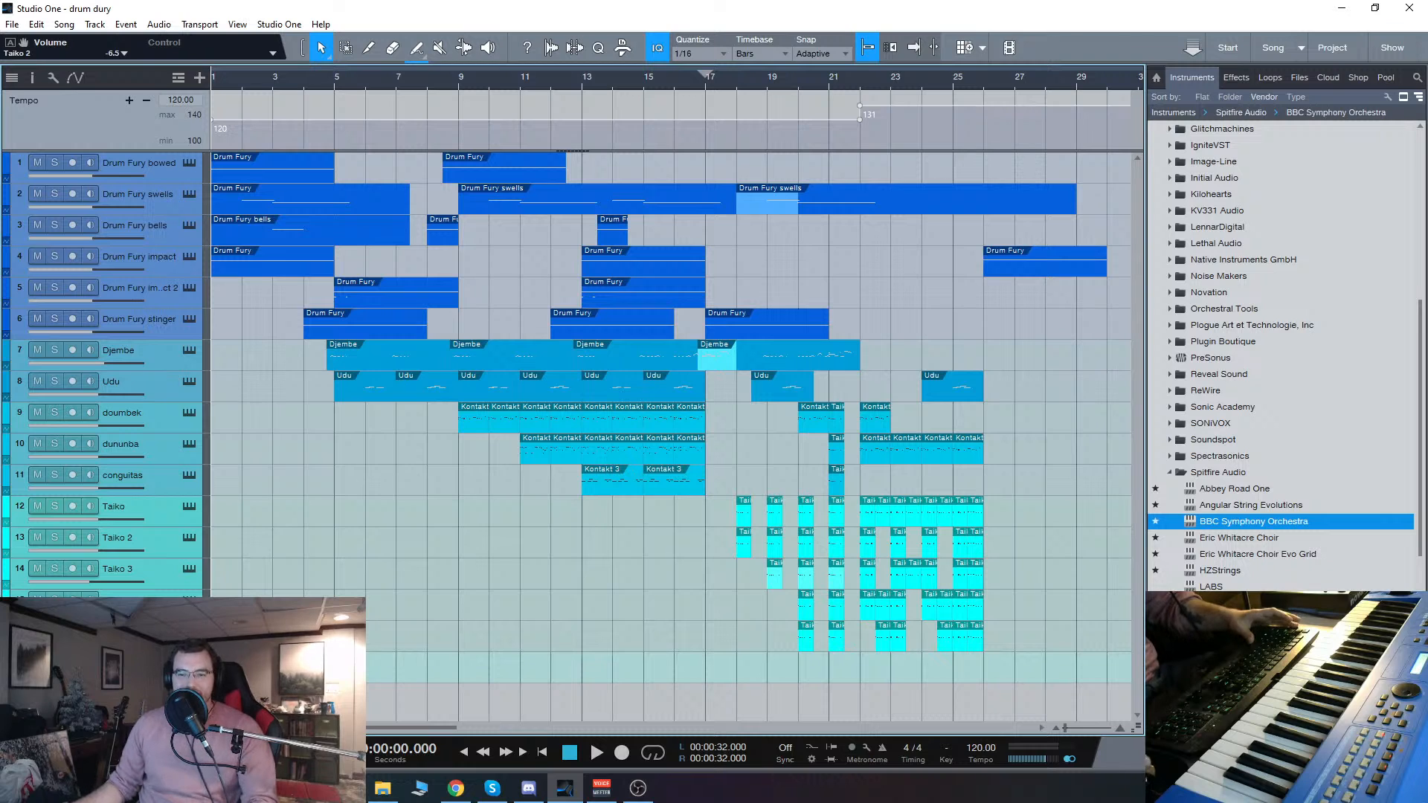
key(alt+Tab)
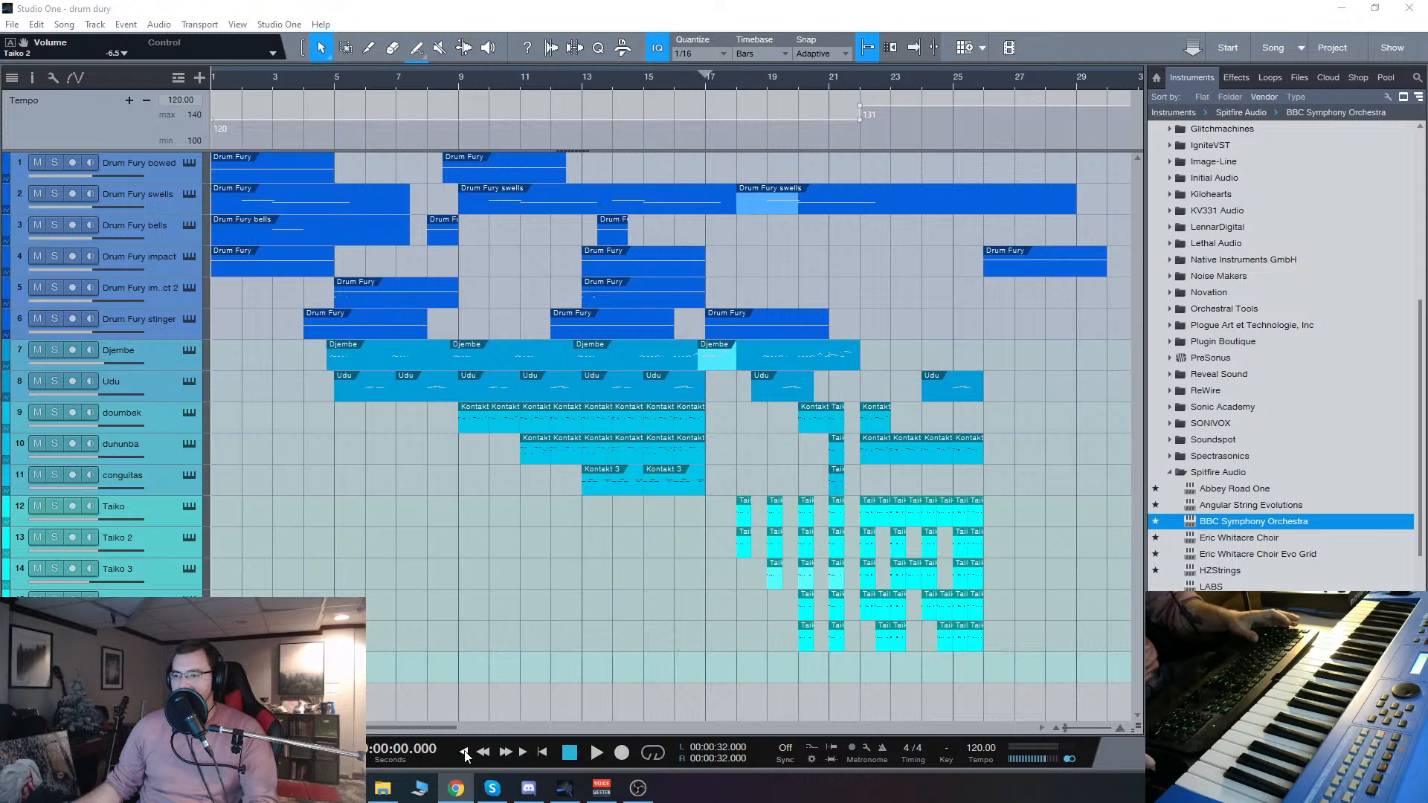
click(436, 493)
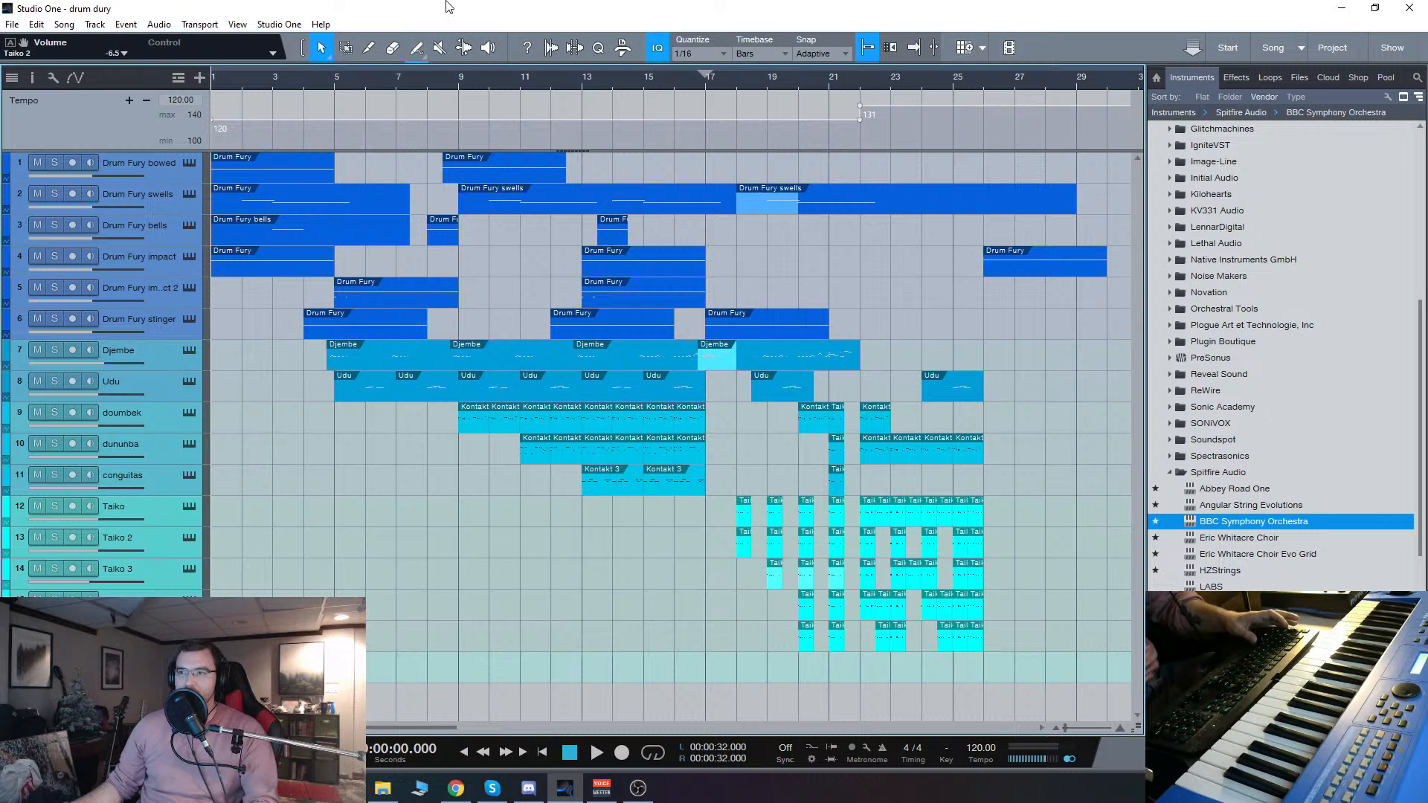
Step: Play the song from the start and view the Kontakt instruments of the Drum Fury stinger and conguitas tracks
key(space)
click(638, 790)
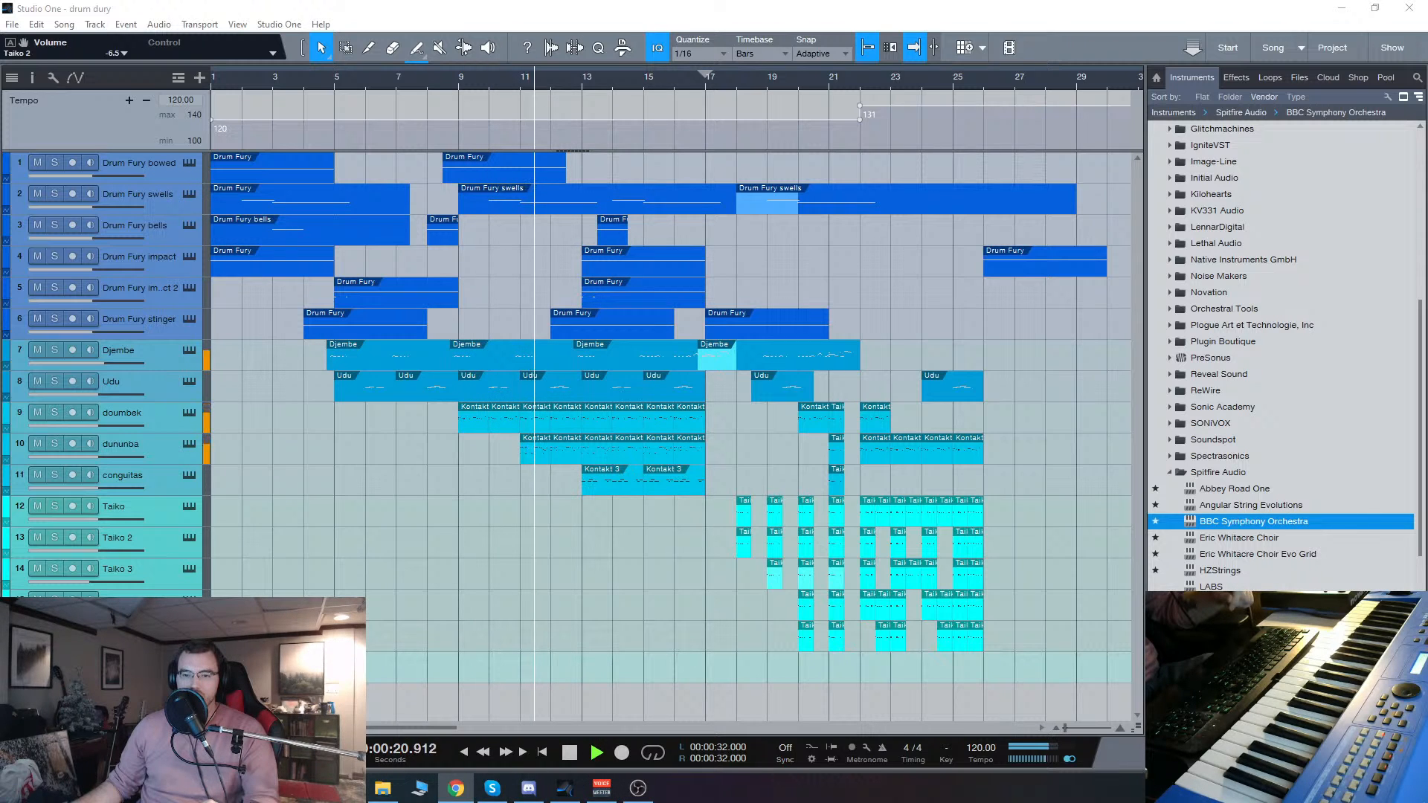
click(191, 318)
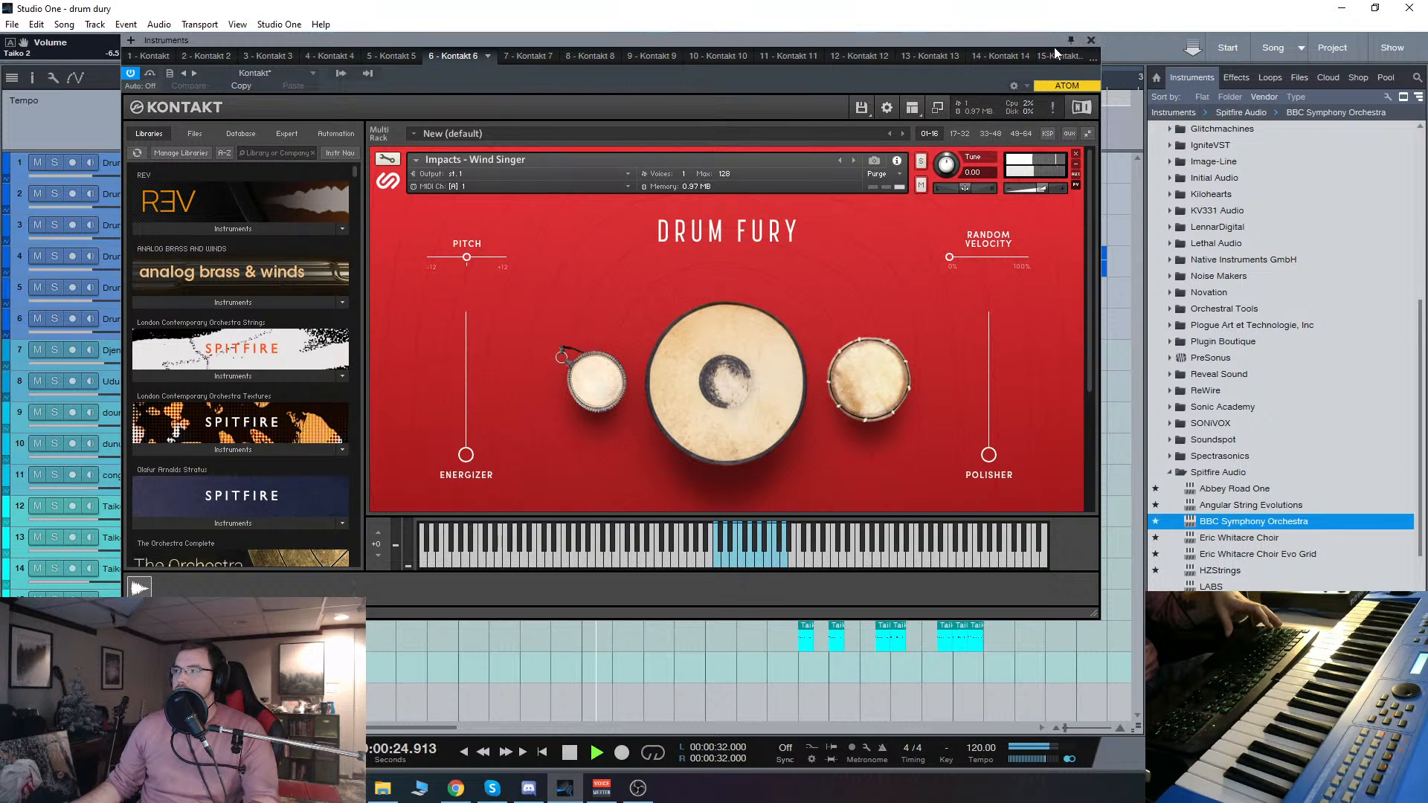
click(1091, 42)
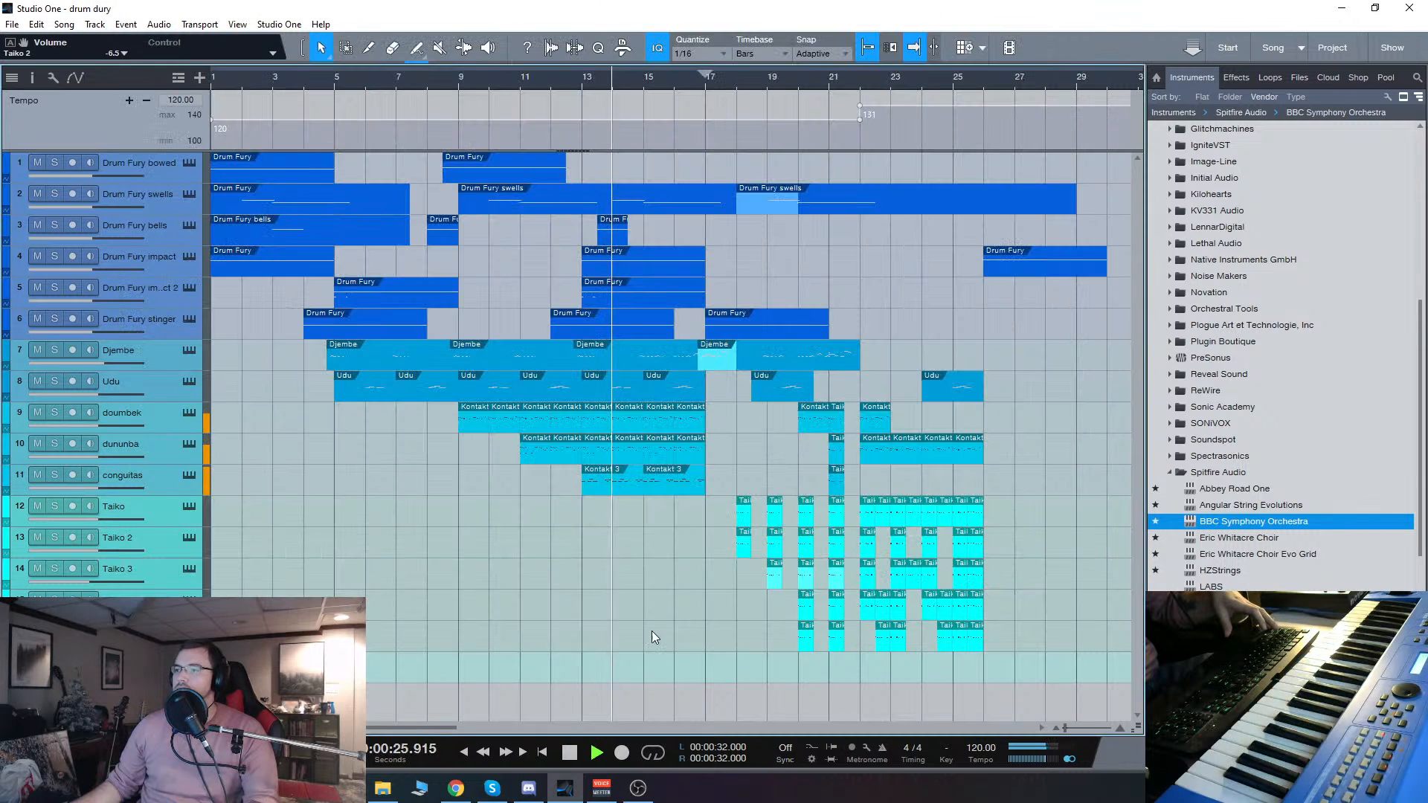
click(190, 476)
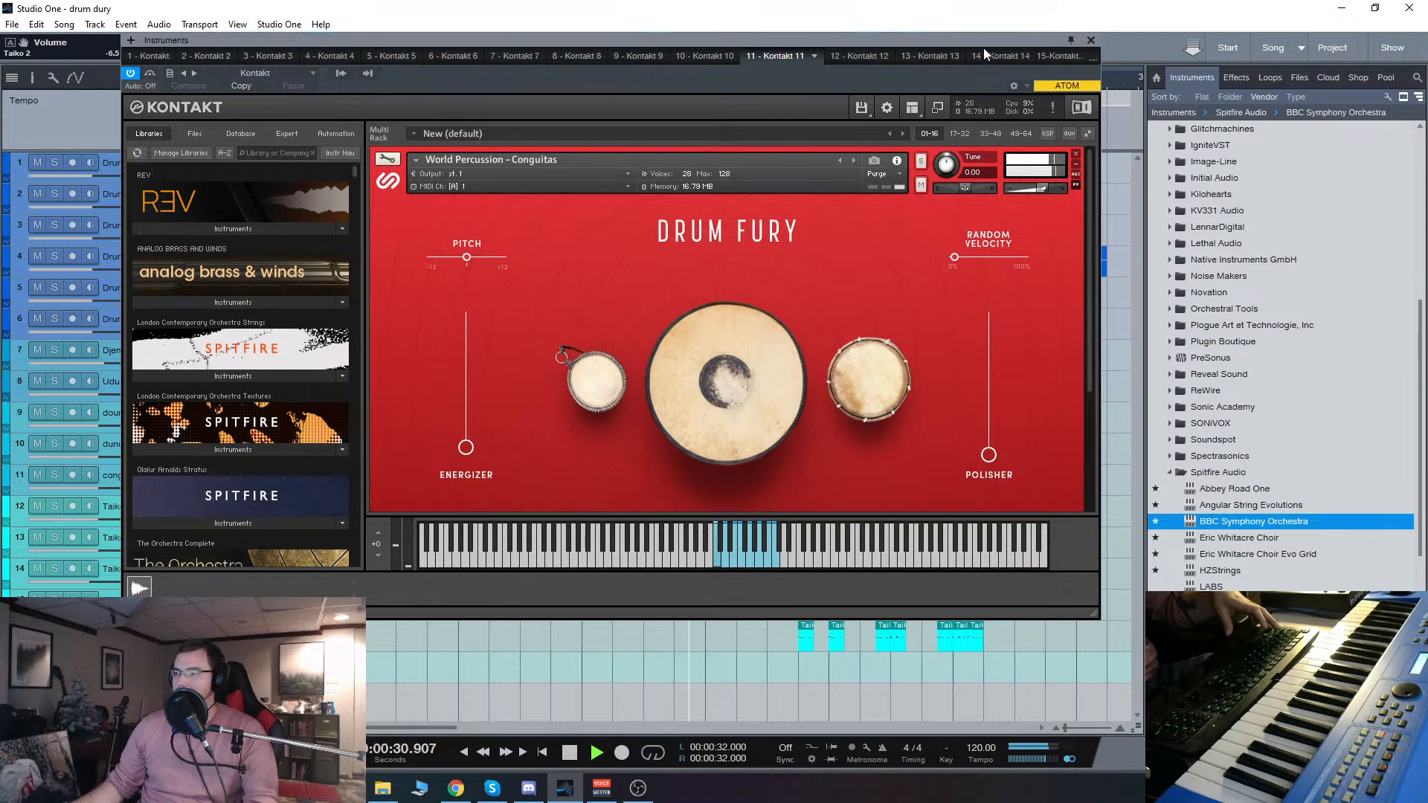
click(1091, 40)
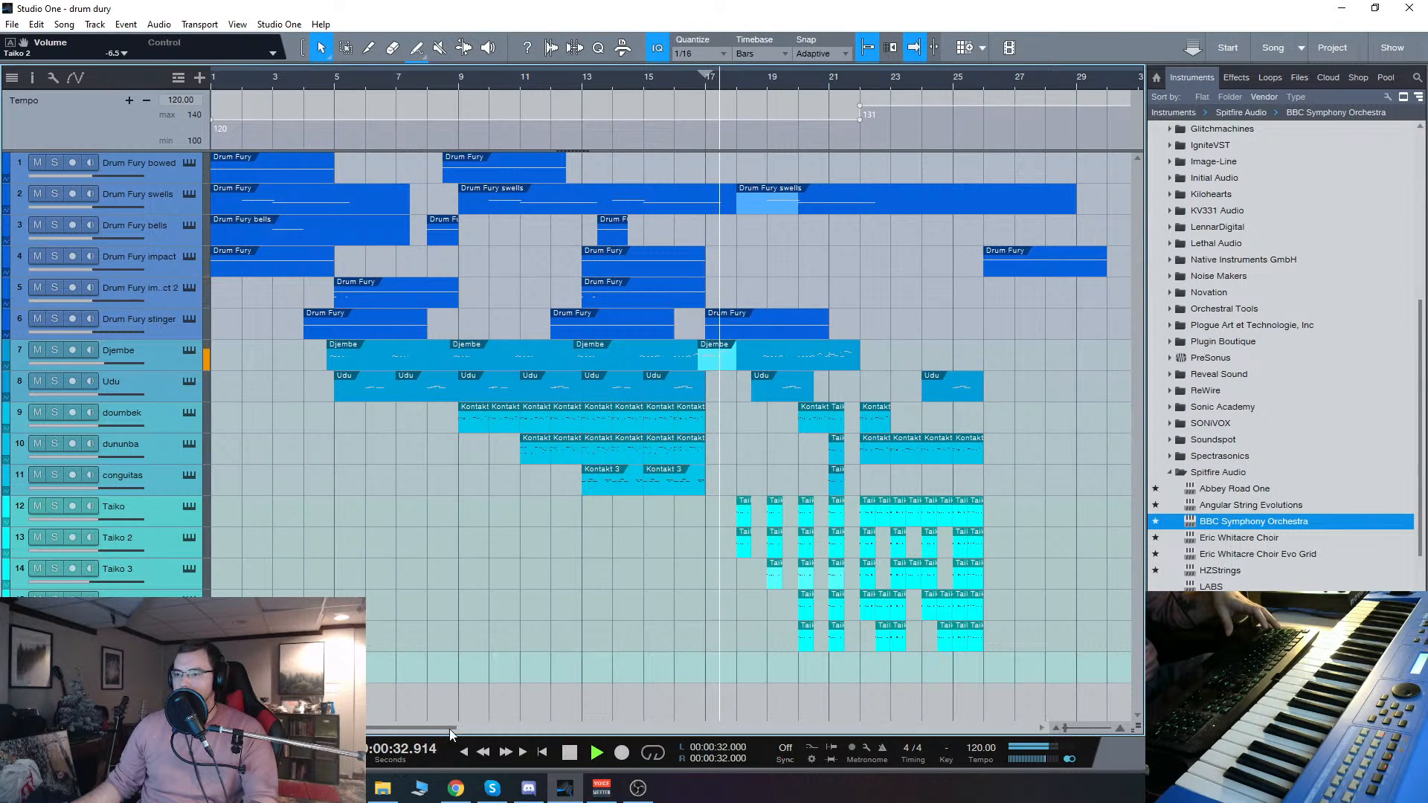
Step: Follow the playing arrangement until the final Drum Fury impact has sounded, and stop playback at about 51 seconds
drag(483, 727, 516, 727)
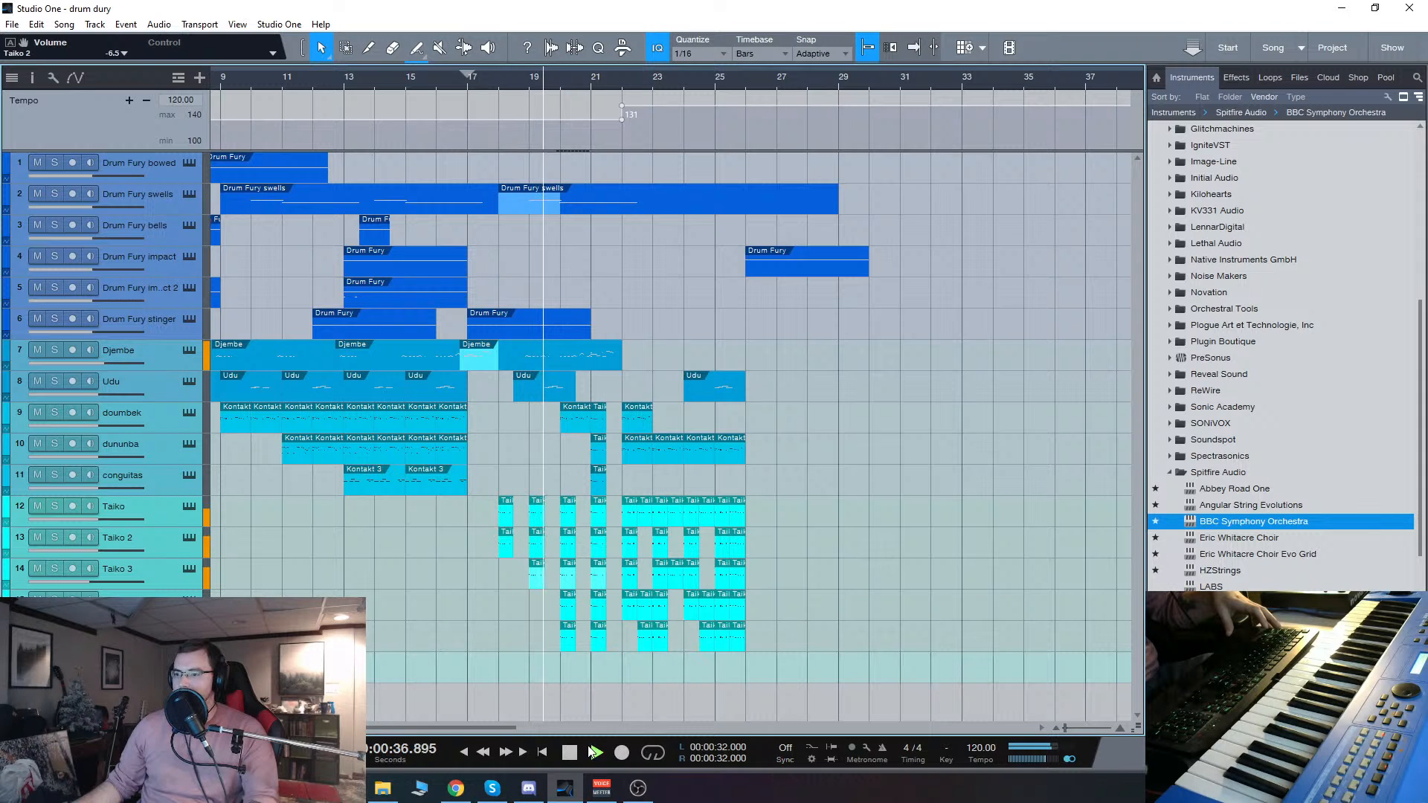
scroll(468, 729, right, 1)
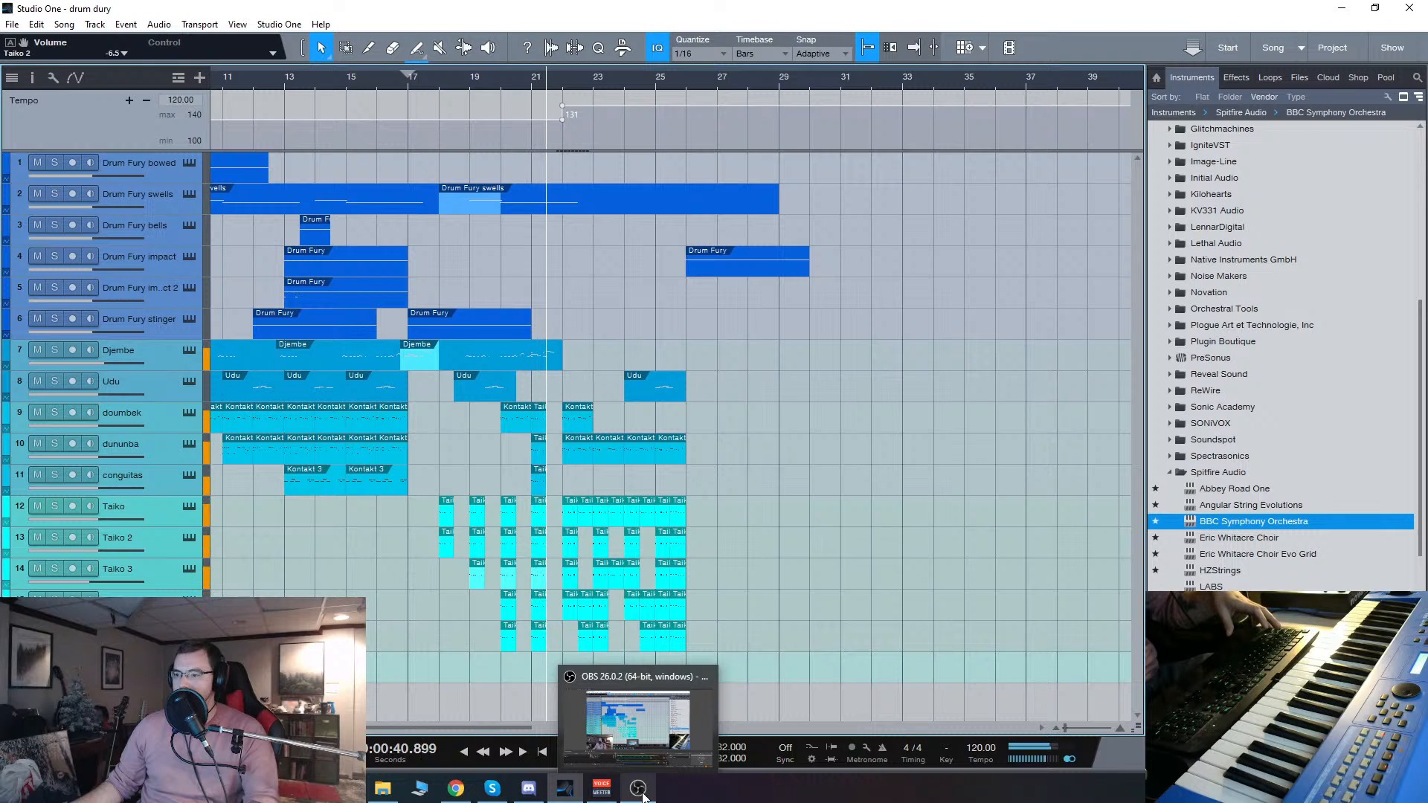
mouse_move(458, 794)
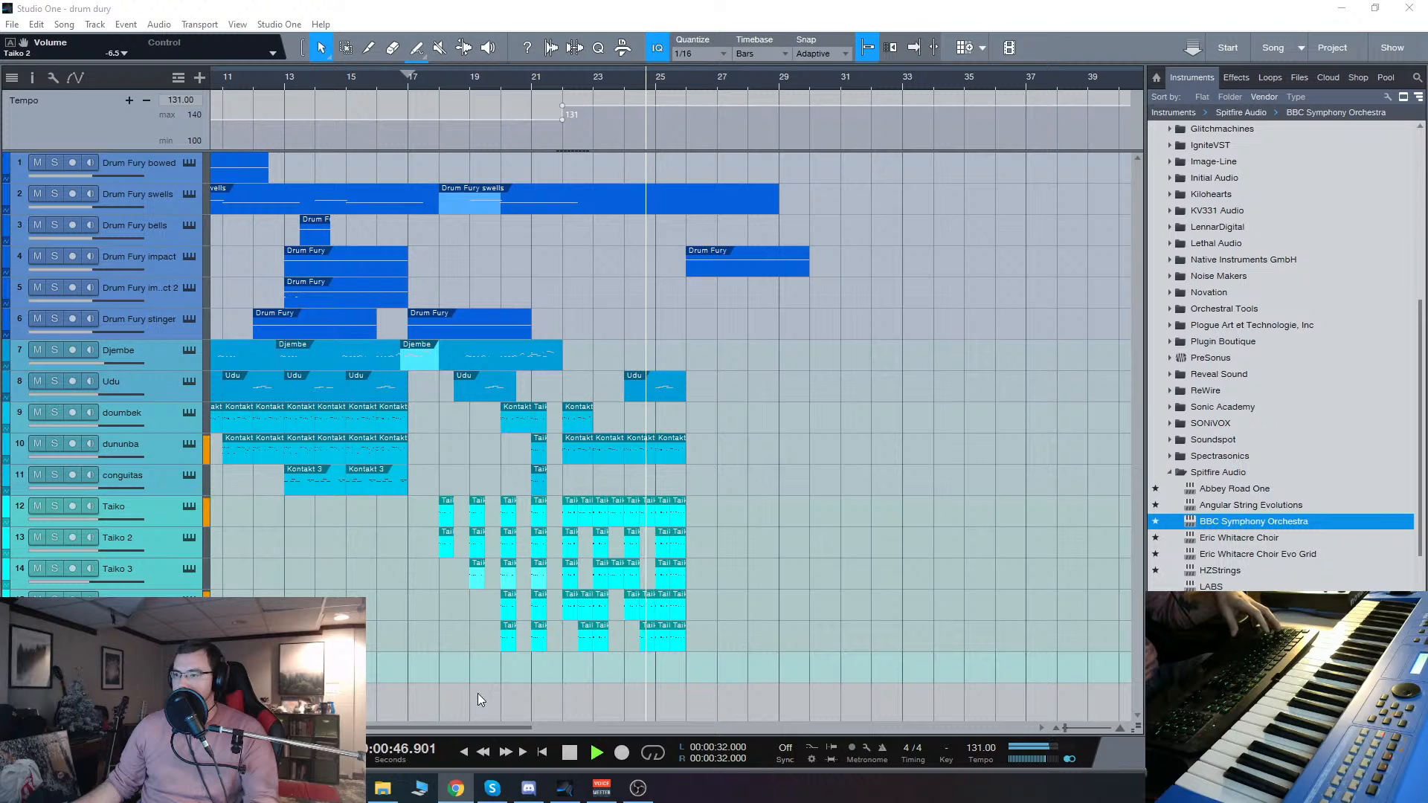
drag(477, 728, 492, 727)
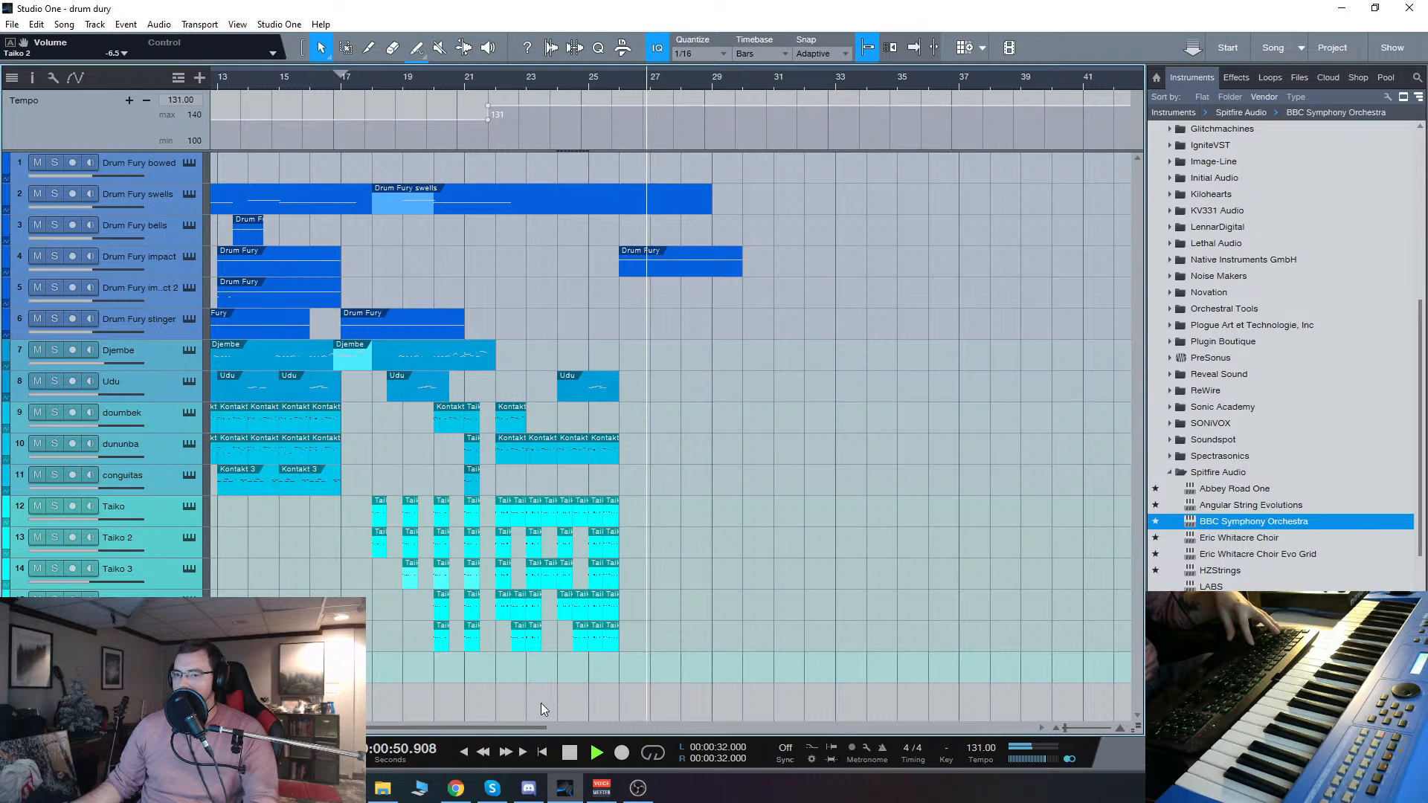
key(space)
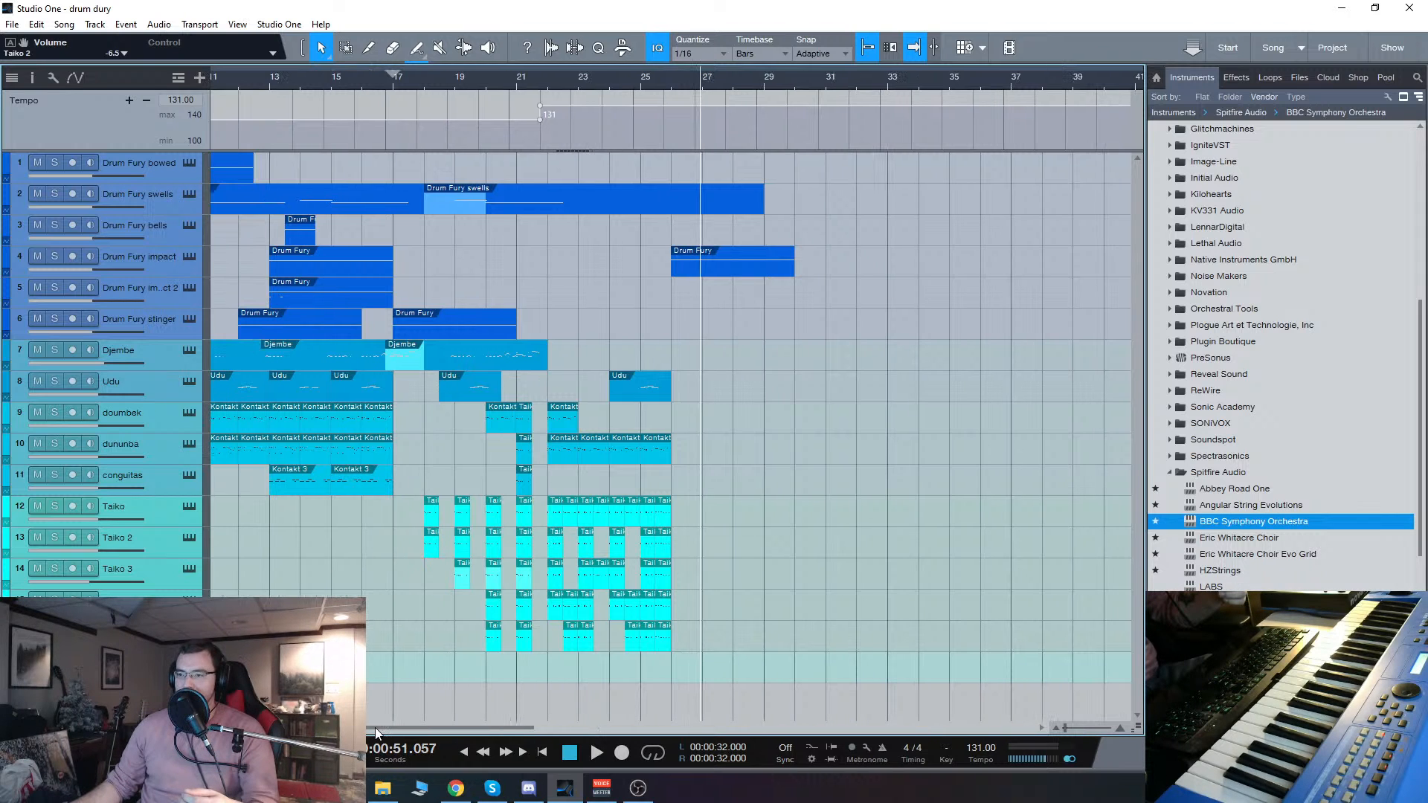
Step: Move the playback cursor back to bar 9, where the doumbek part begins
drag(384, 727, 340, 728)
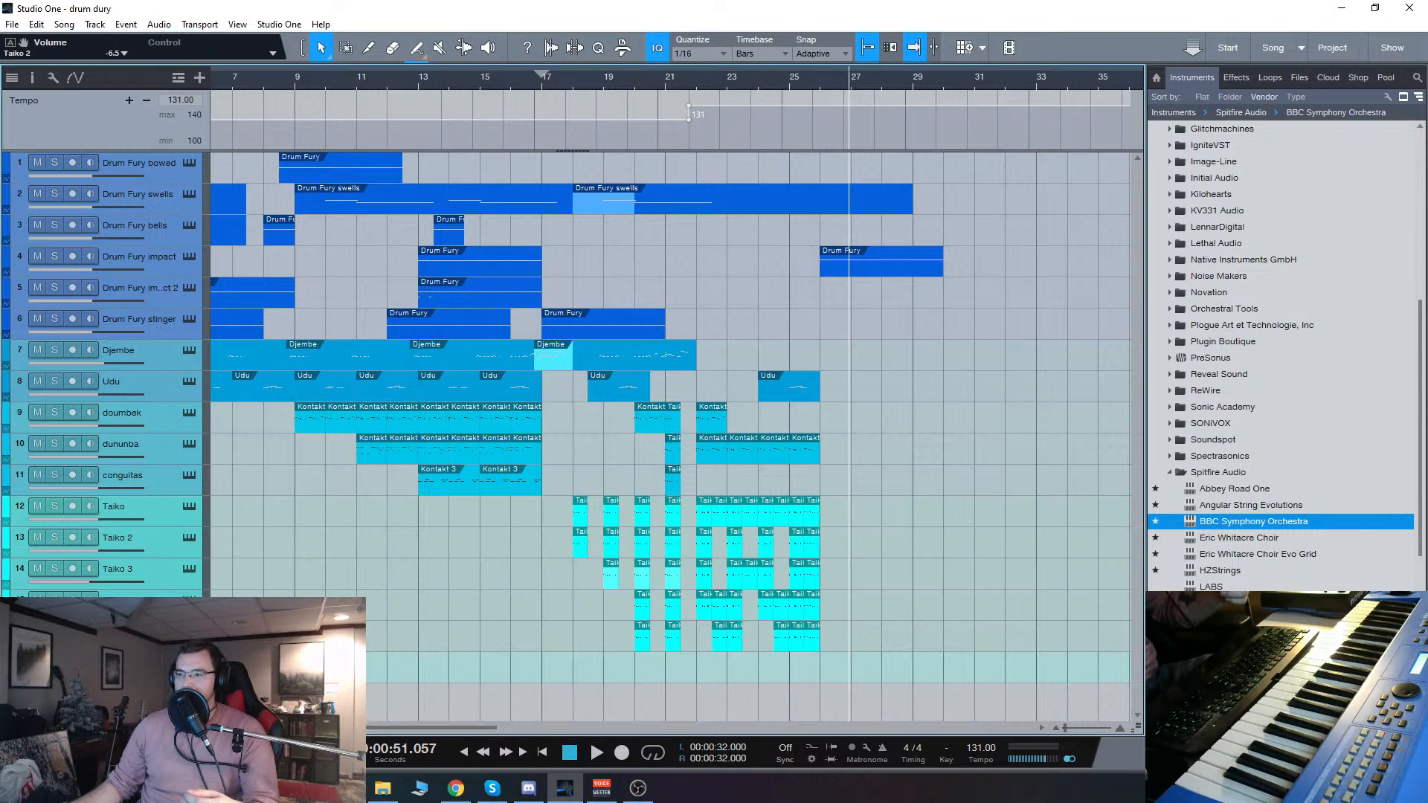
click(292, 82)
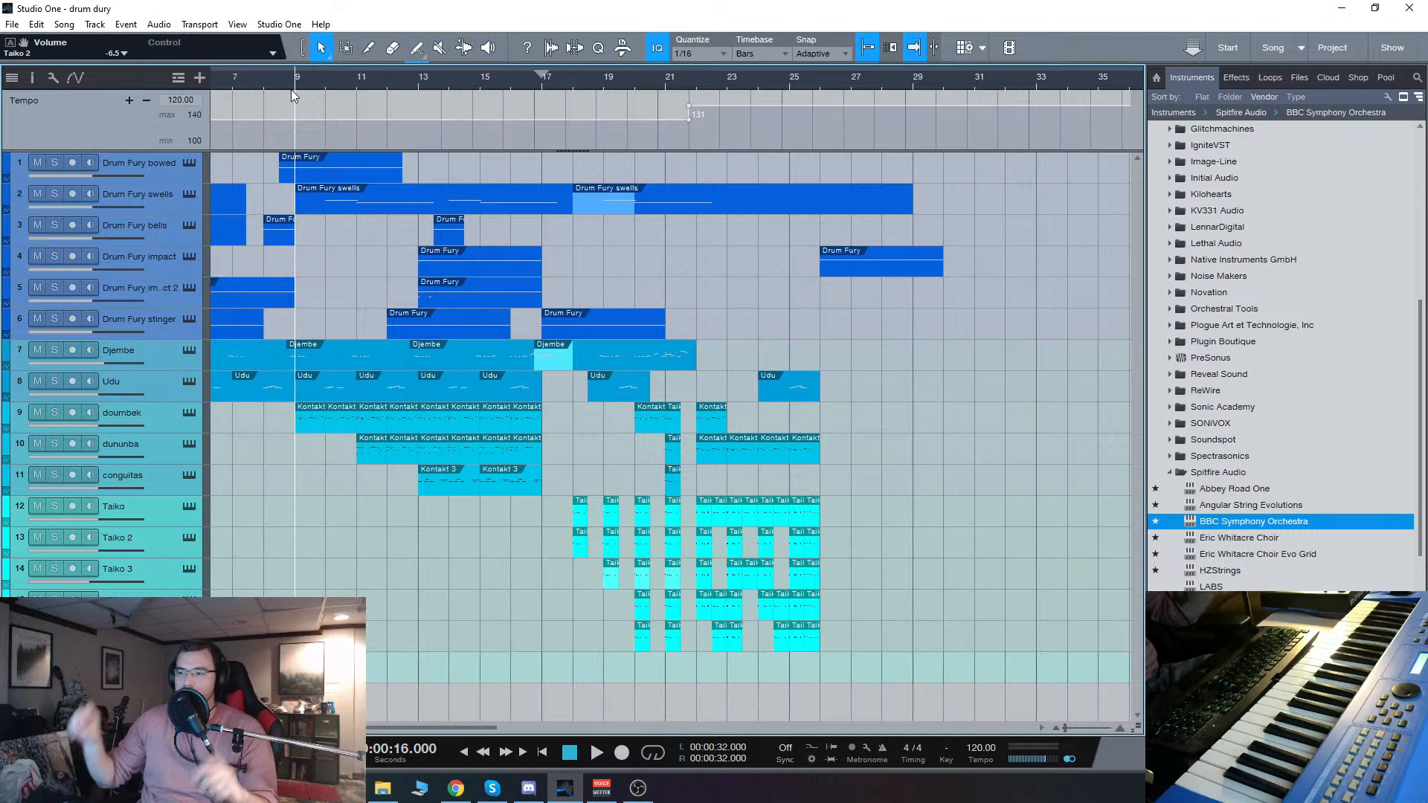
drag(429, 728, 434, 728)
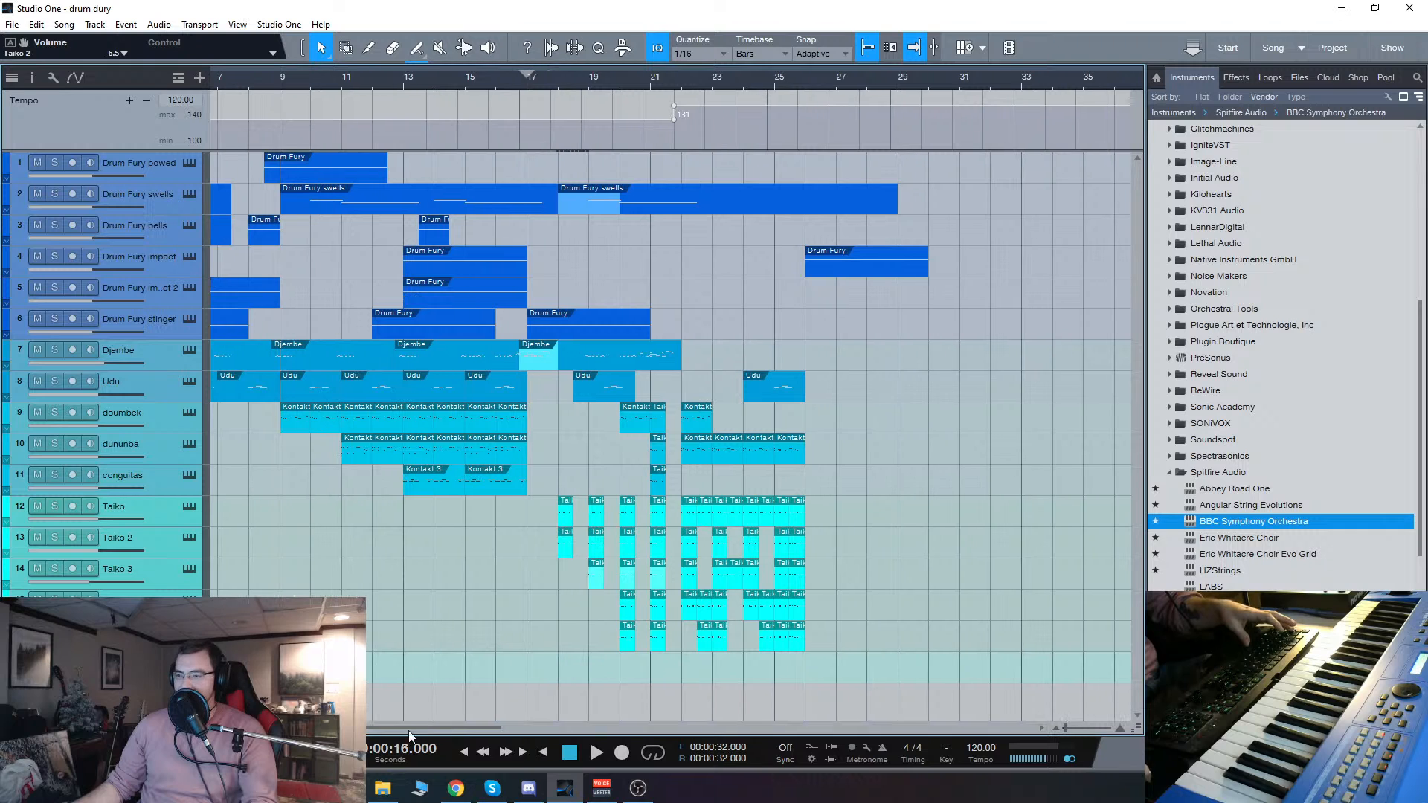
Step: Open the Toms 3 track's Kontakt instrument and try Drum Fury's Energizer at maximum, leaving it at minimum
key(F11)
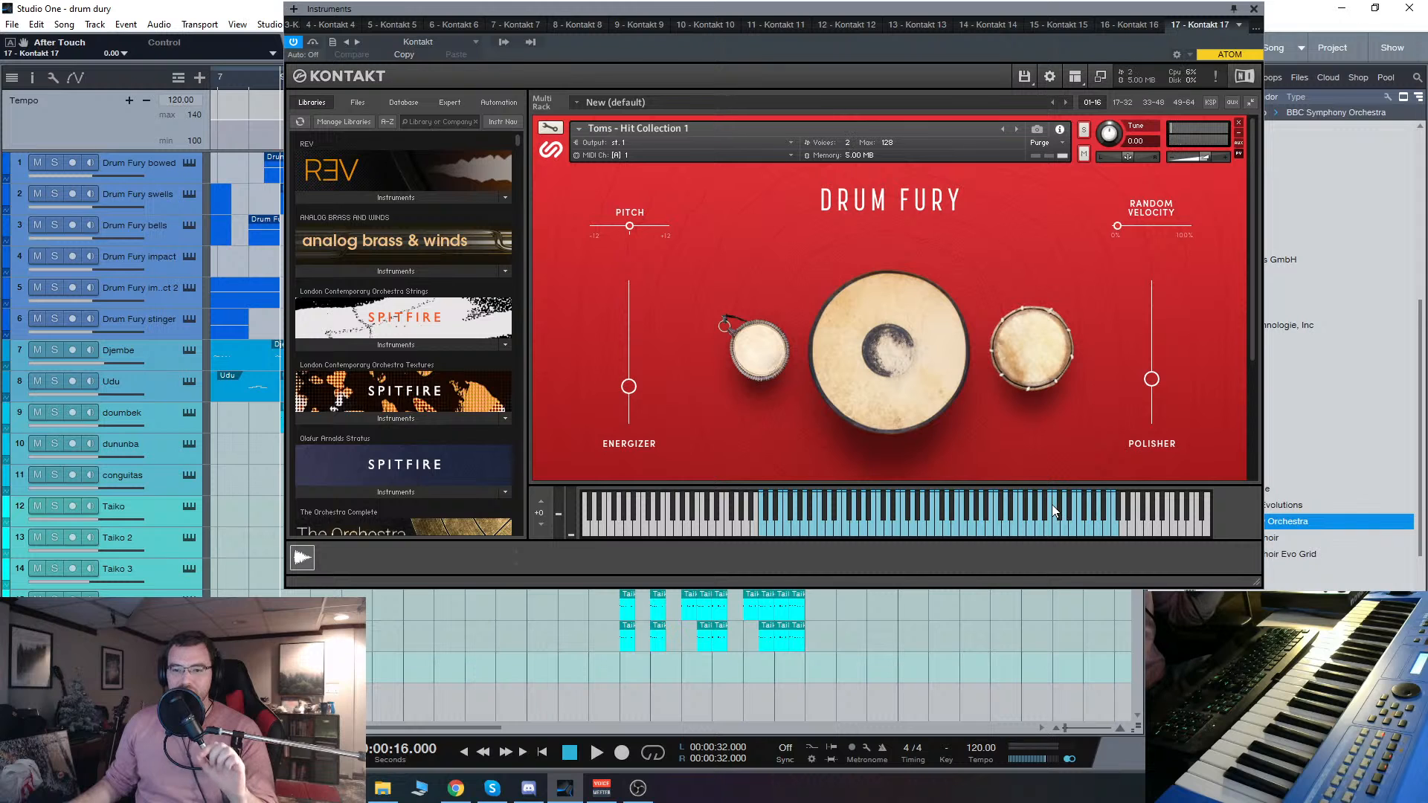
drag(631, 398, 648, 43)
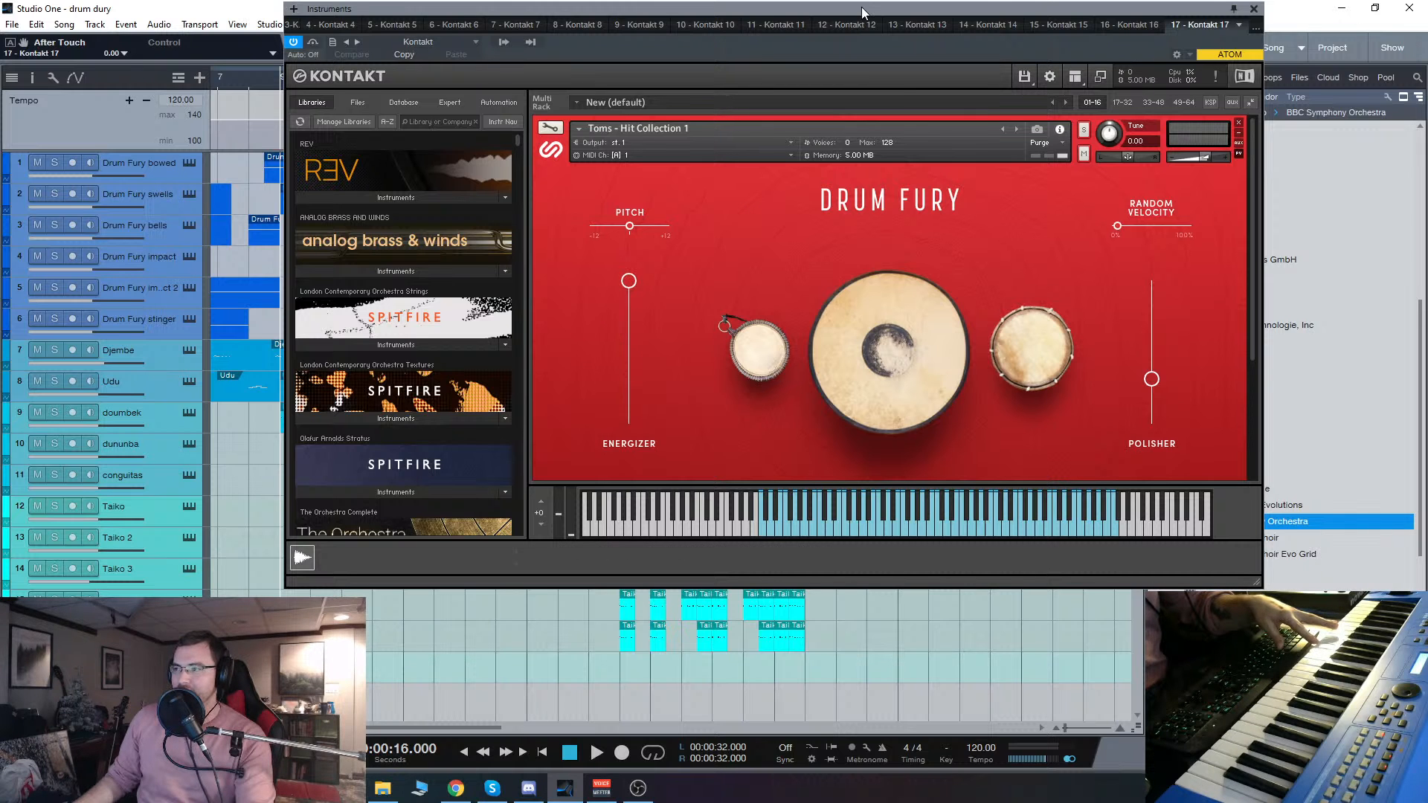
drag(861, 7, 784, 63)
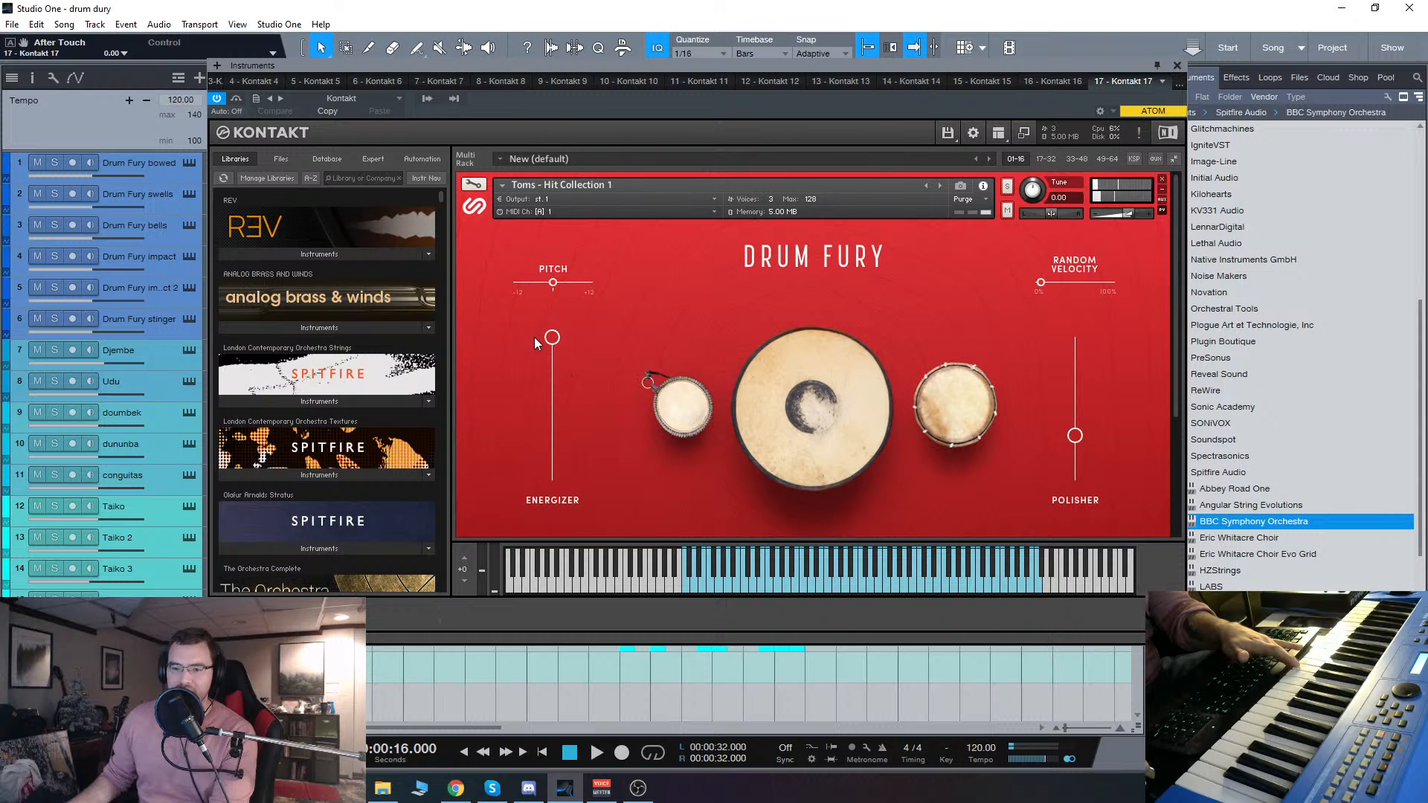
drag(552, 339, 560, 466)
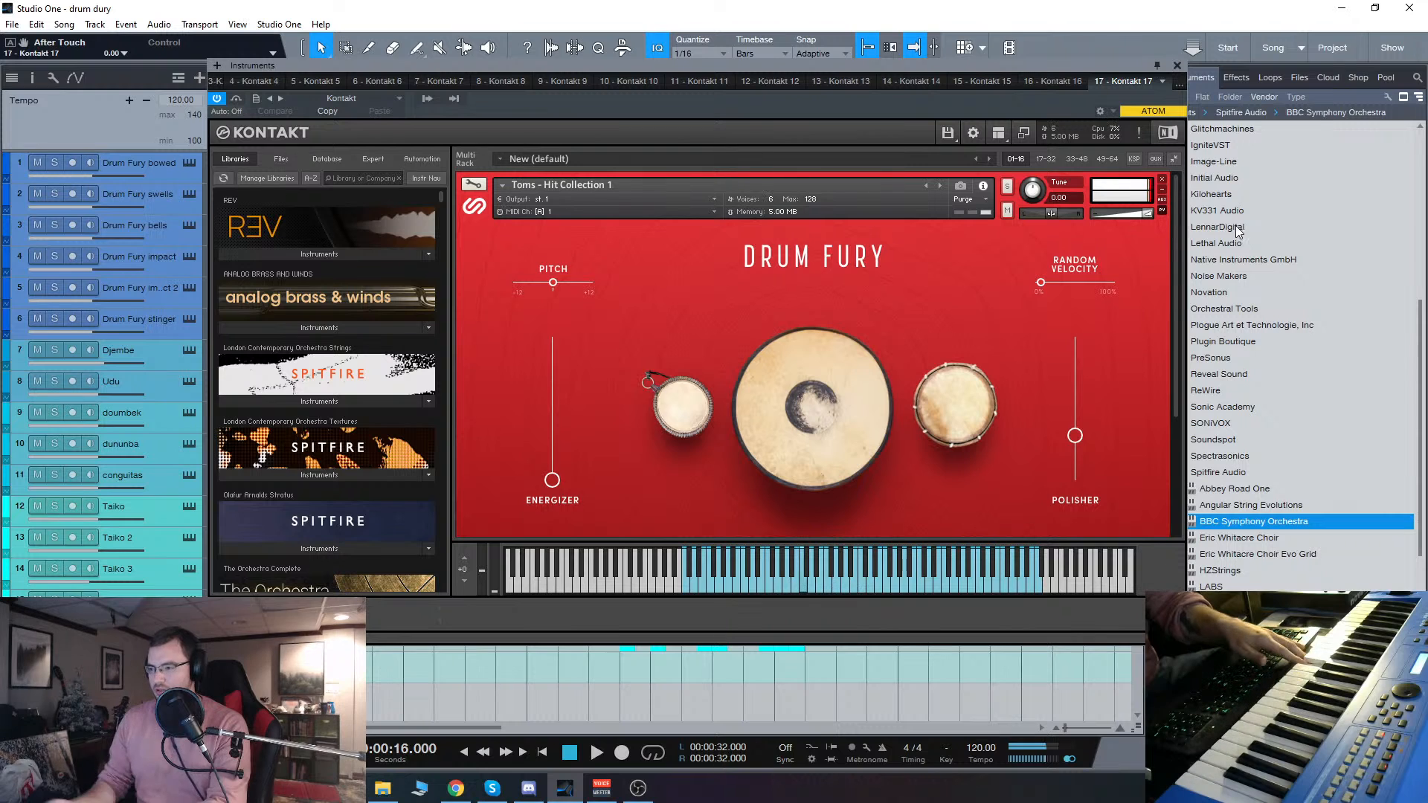
Step: Show the mixer console and close the Kontakt instrument window
mouse_move(439, 800)
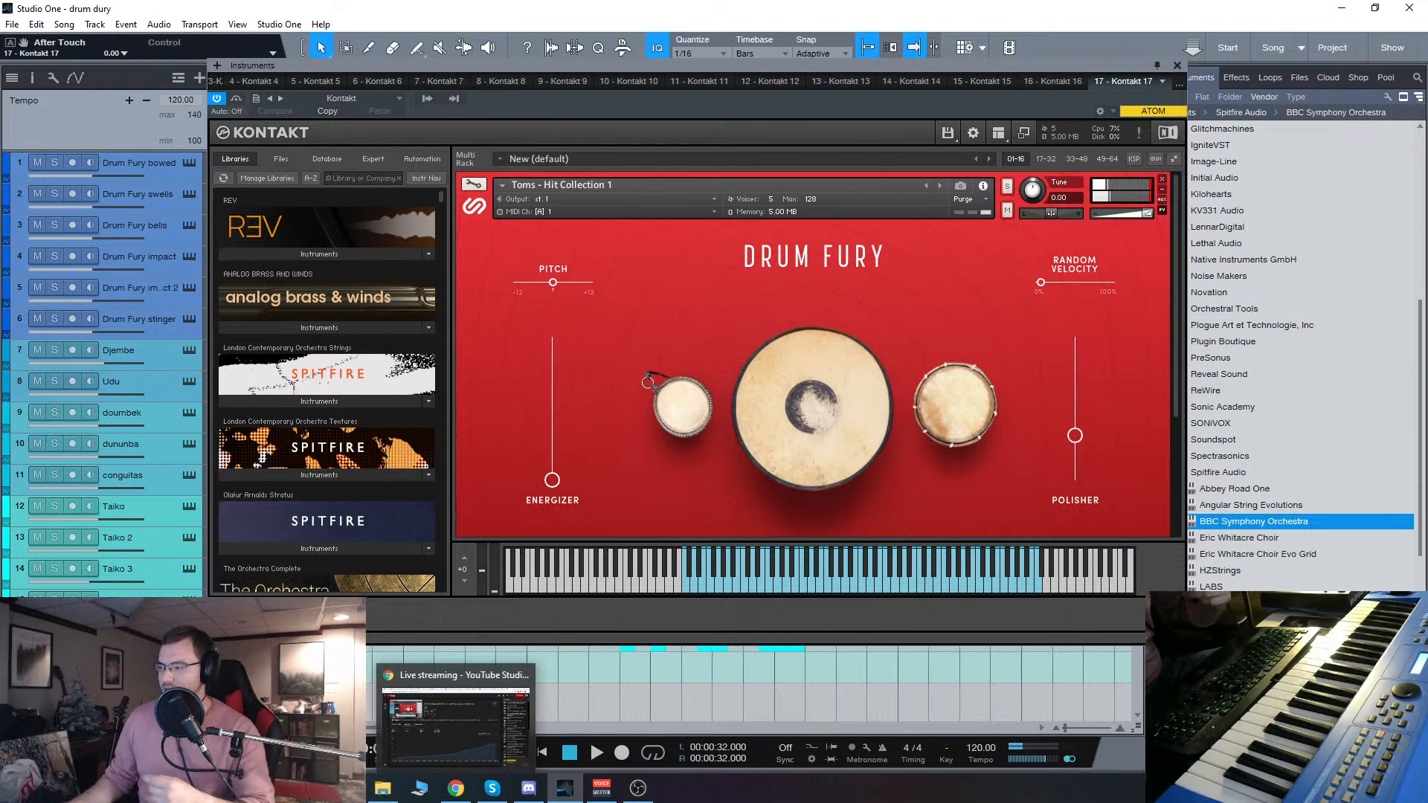
key(F3)
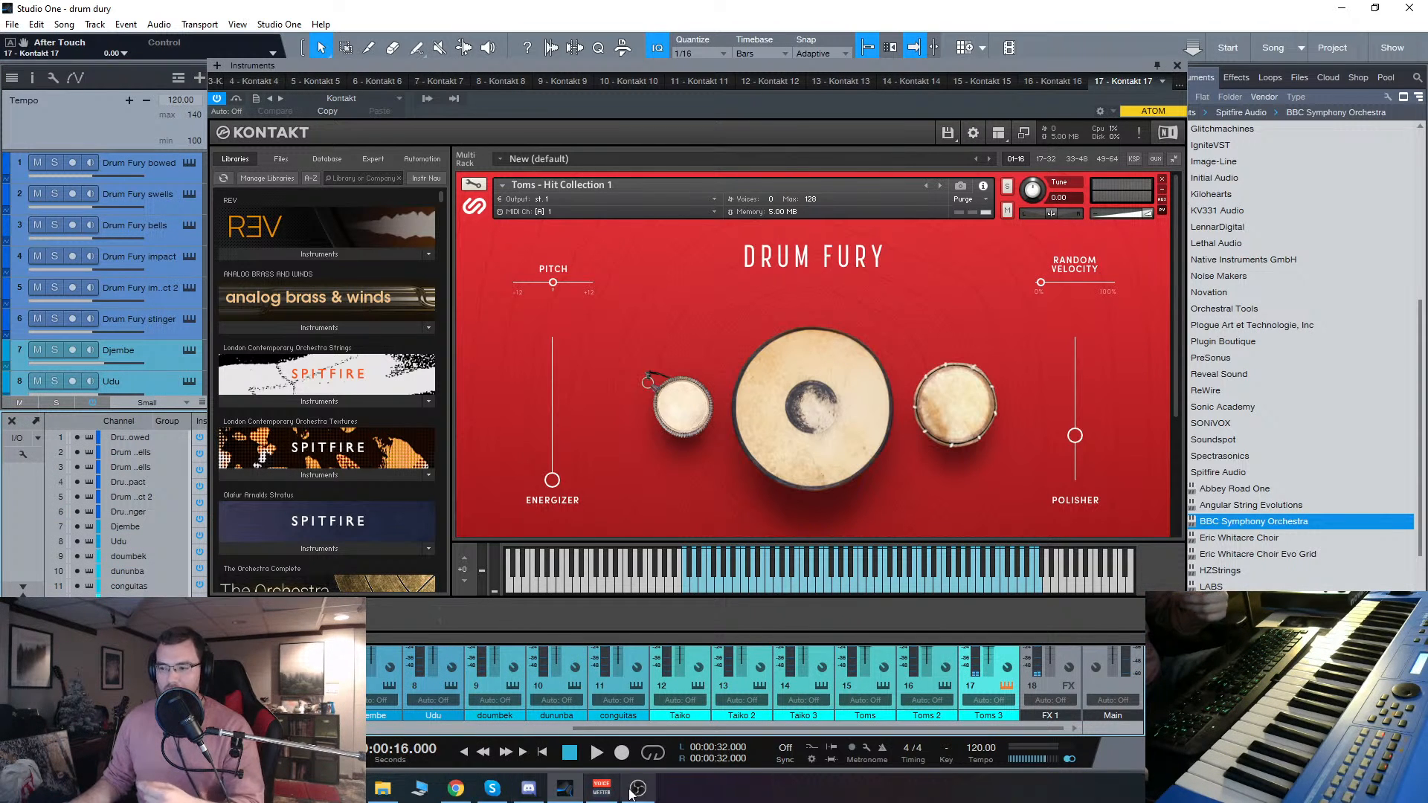
mouse_move(613, 795)
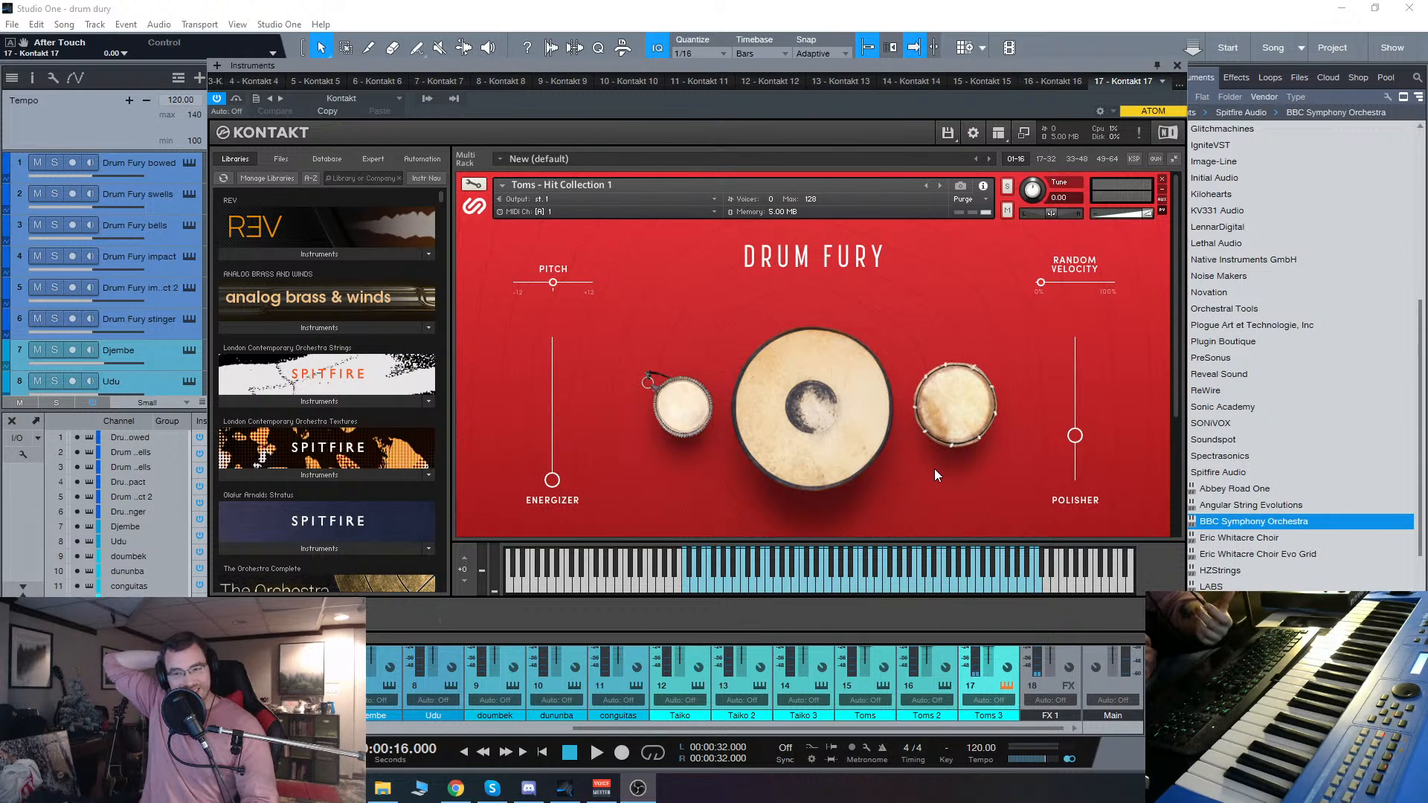
click(1176, 66)
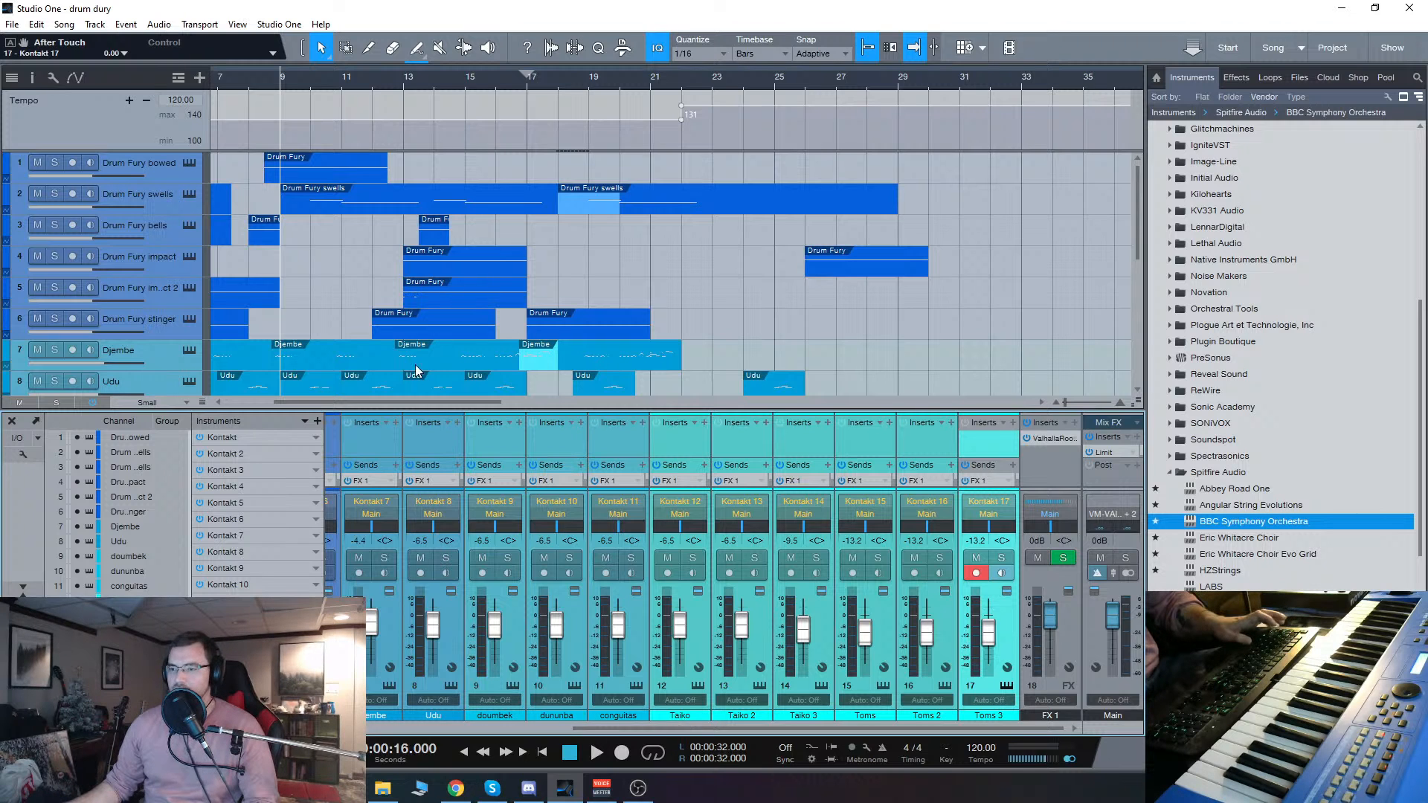
Step: Solo the Djembe, Udu and doumbek tracks and place the playback cursor at bar 4
drag(428, 402, 381, 400)
scroll(382, 315, down, 4)
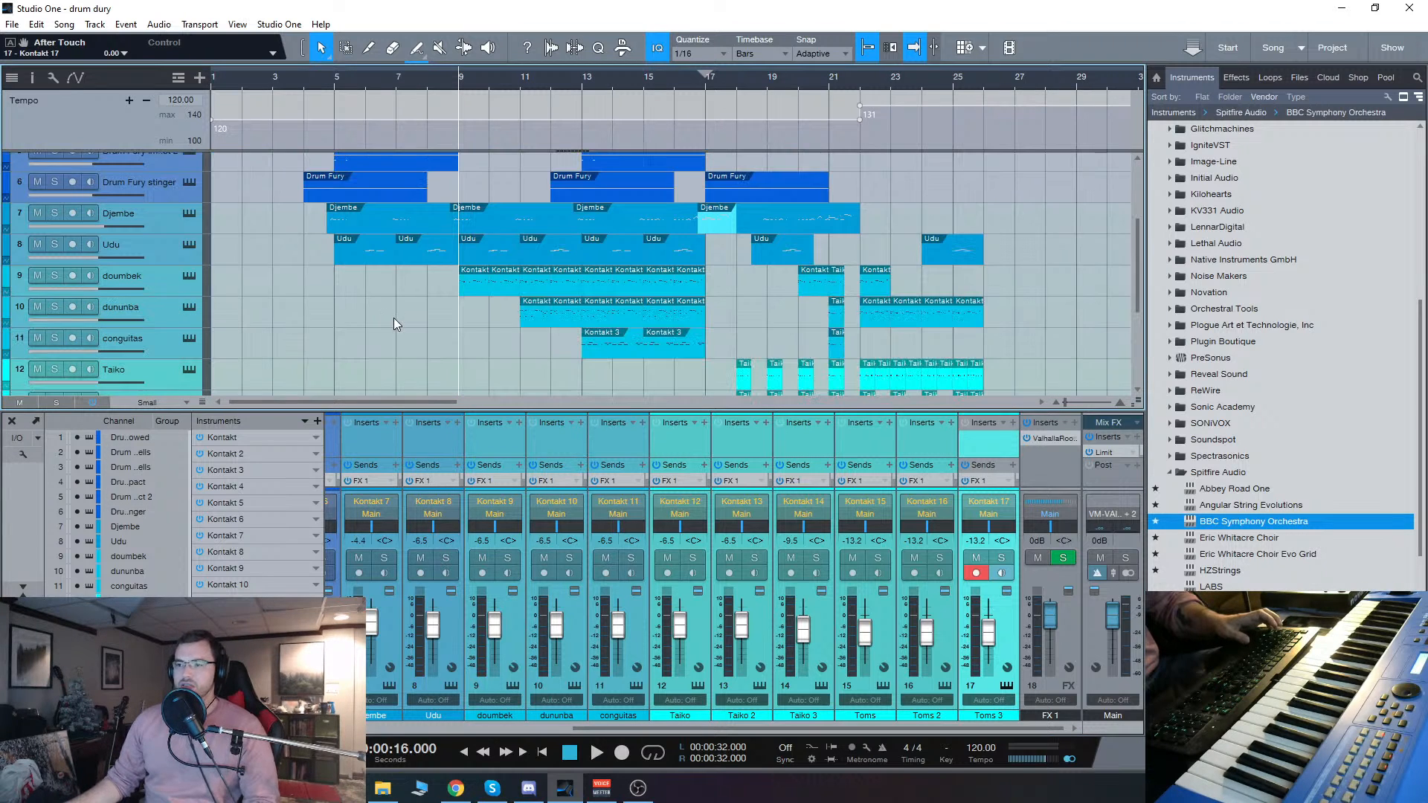
click(59, 213)
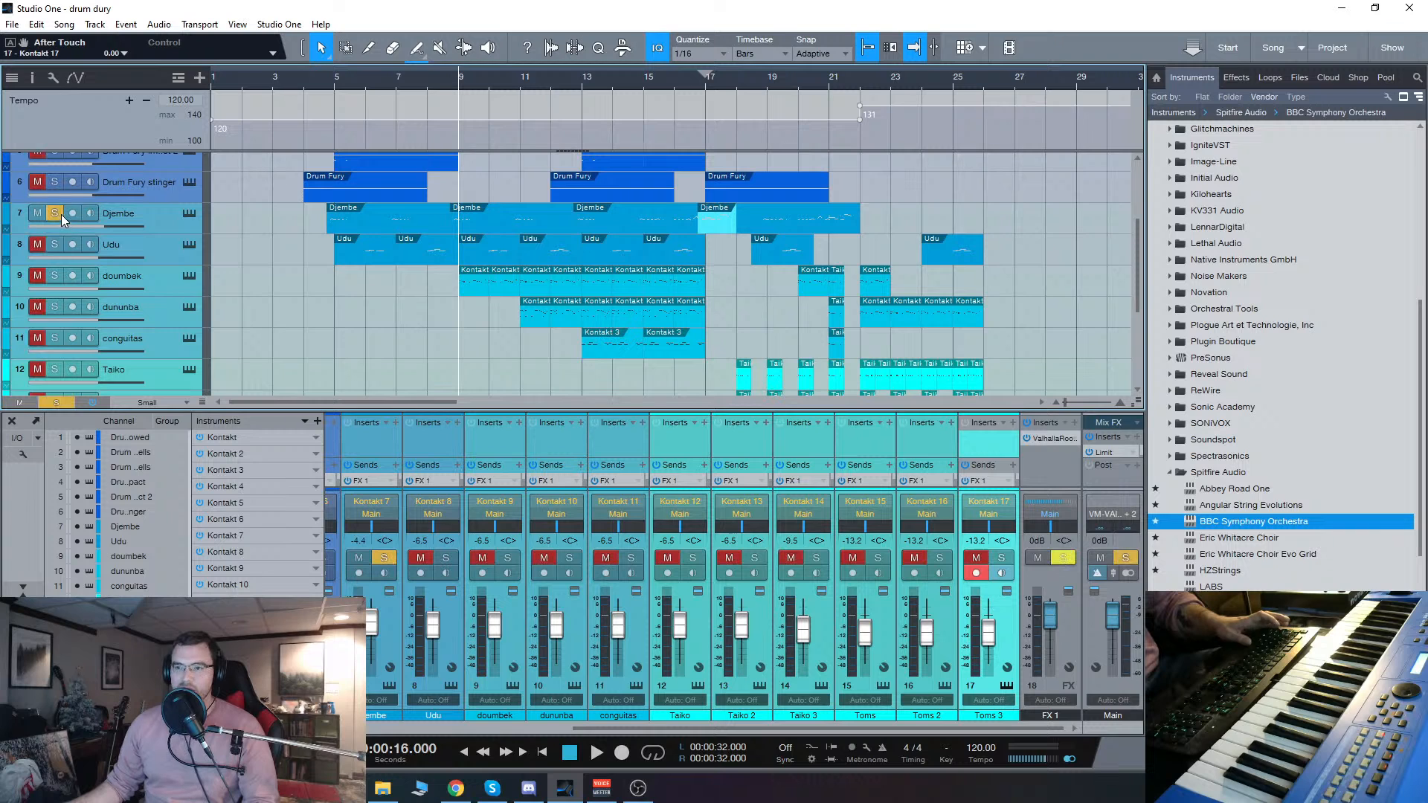
click(304, 87)
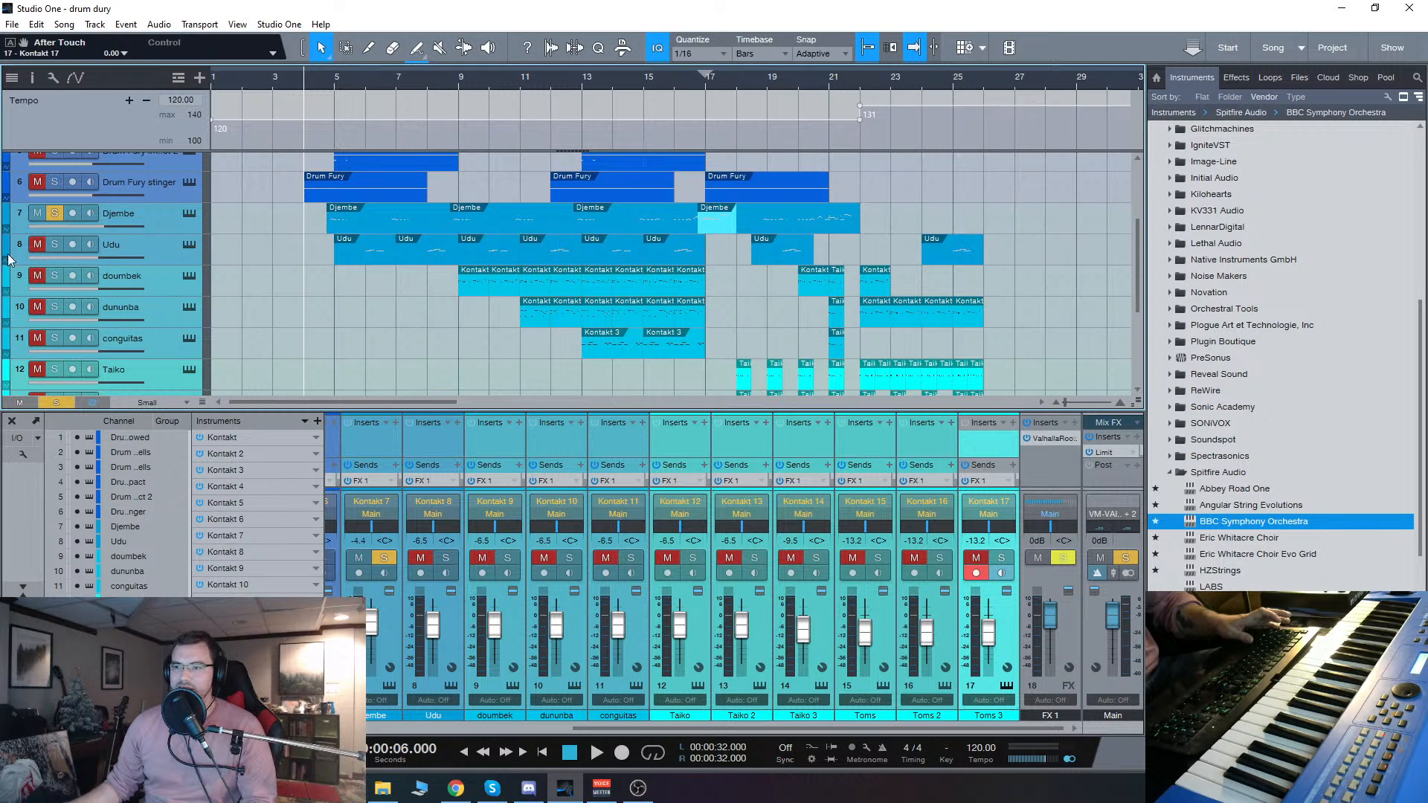
click(49, 248)
click(53, 277)
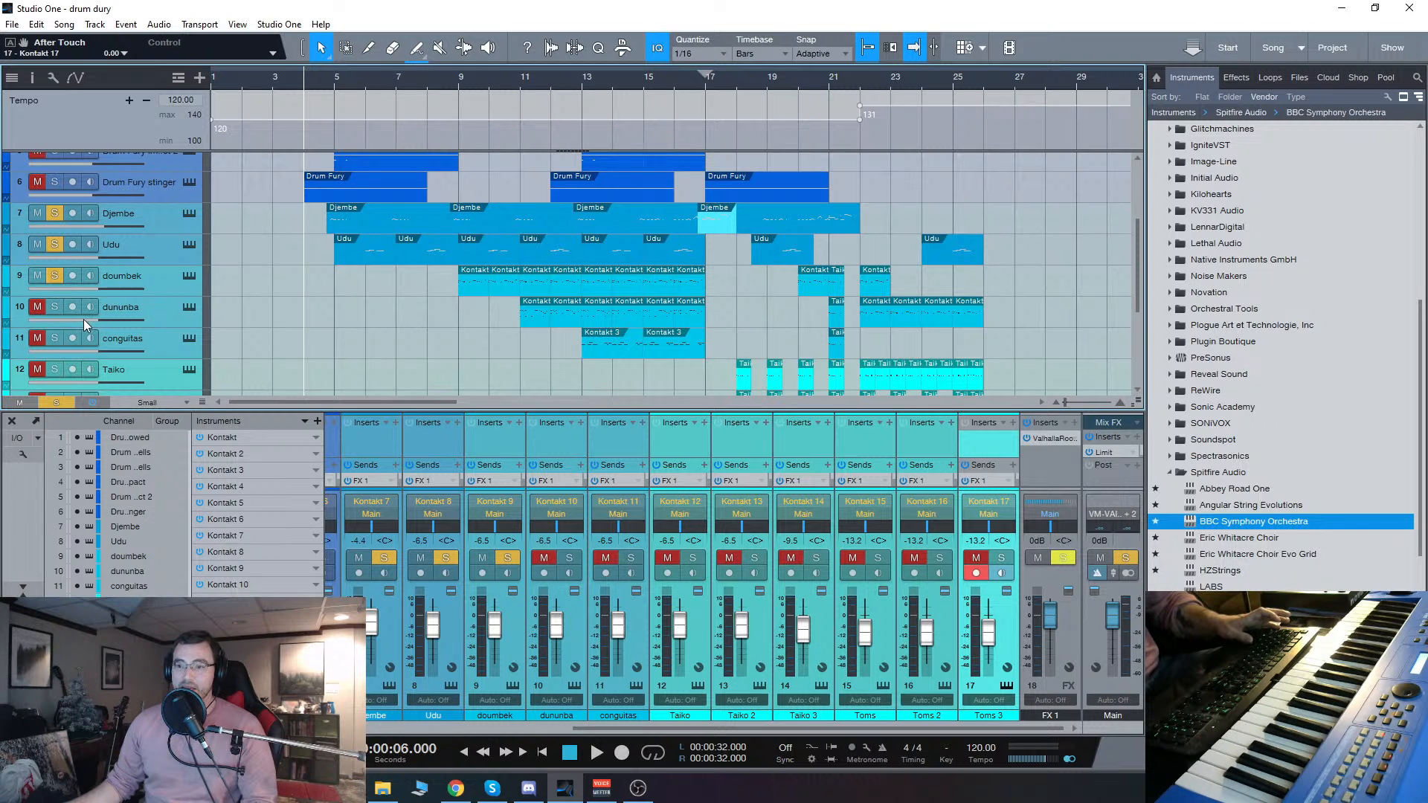
Step: Solo the dununba and conguitas tracks as well, play the opening from bar 4, and select the Djembe track
click(55, 306)
click(54, 337)
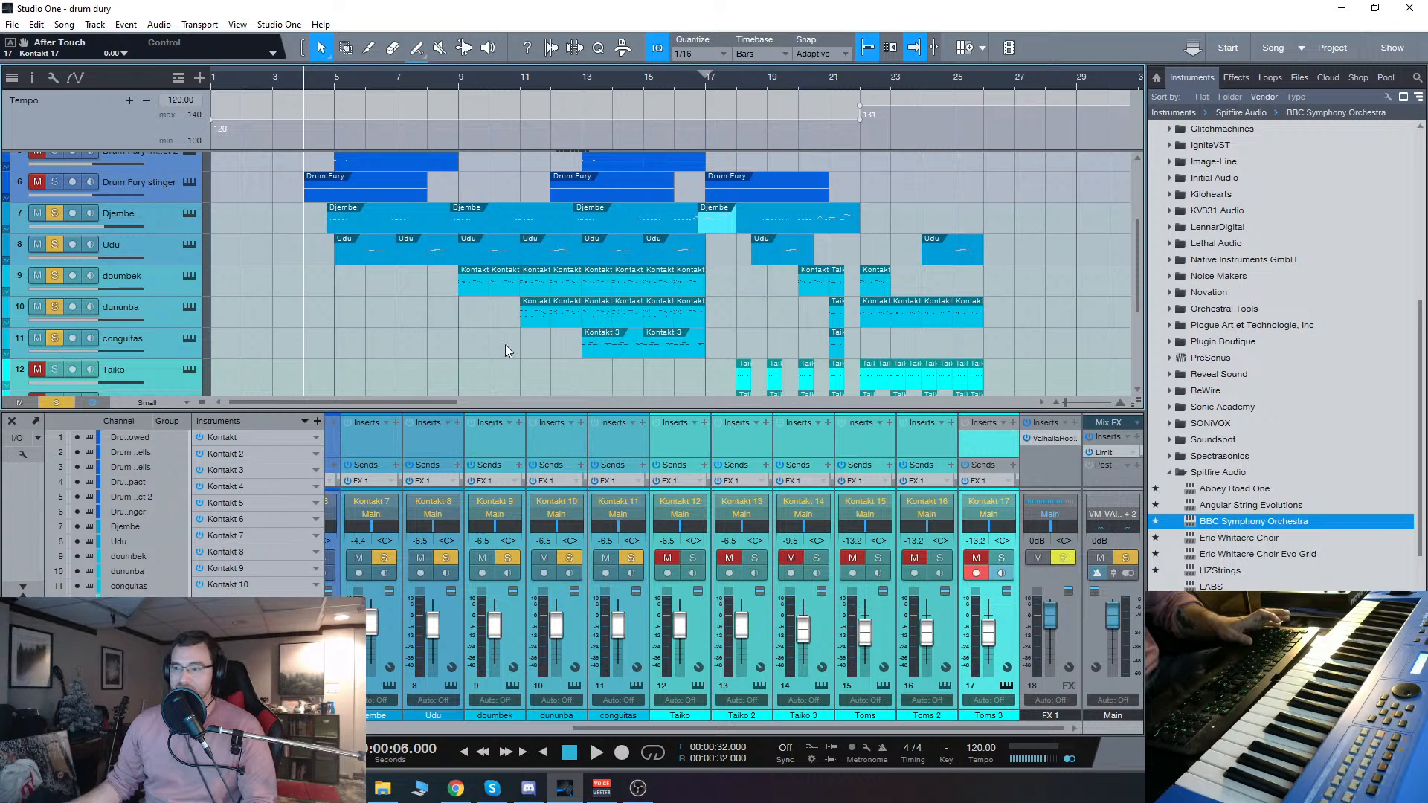
key(space)
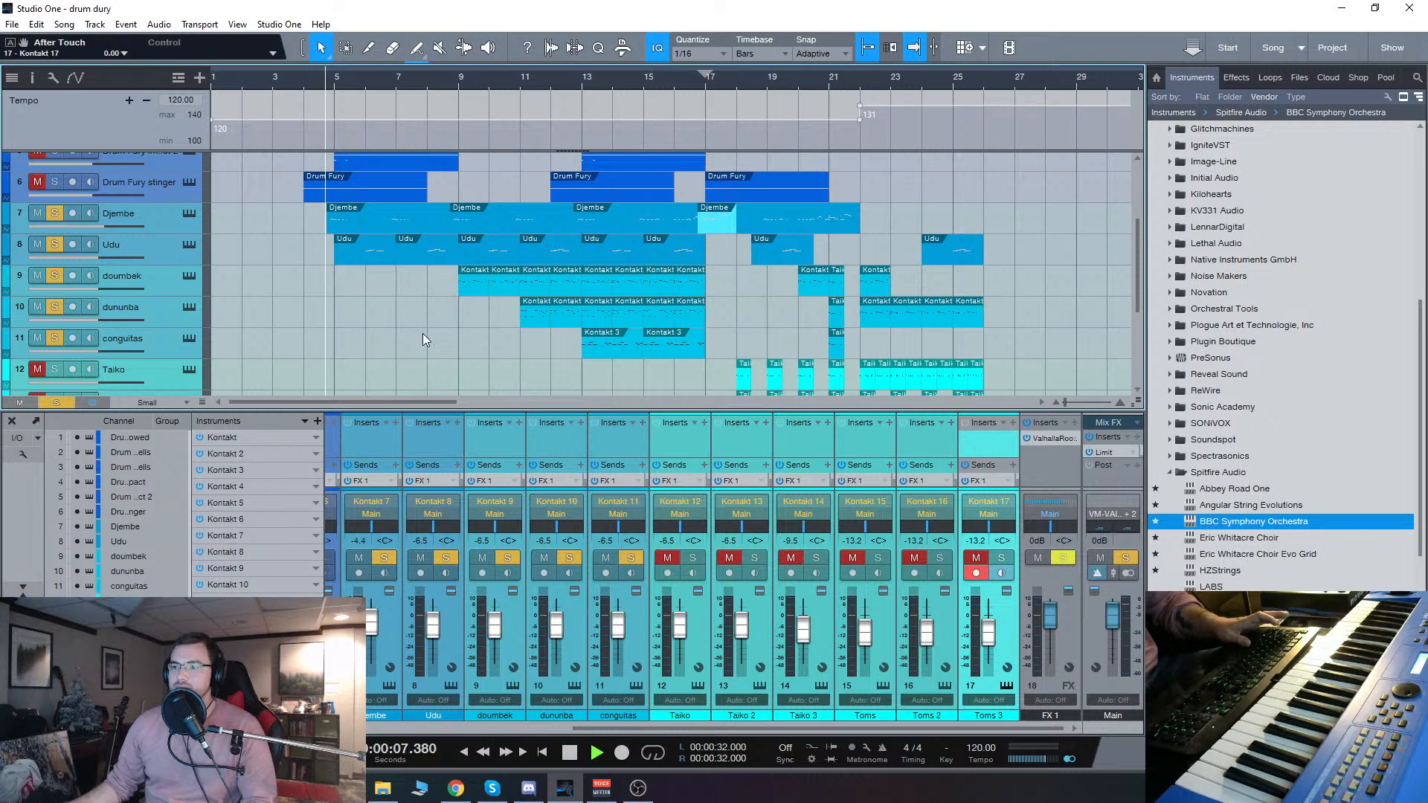
click(172, 225)
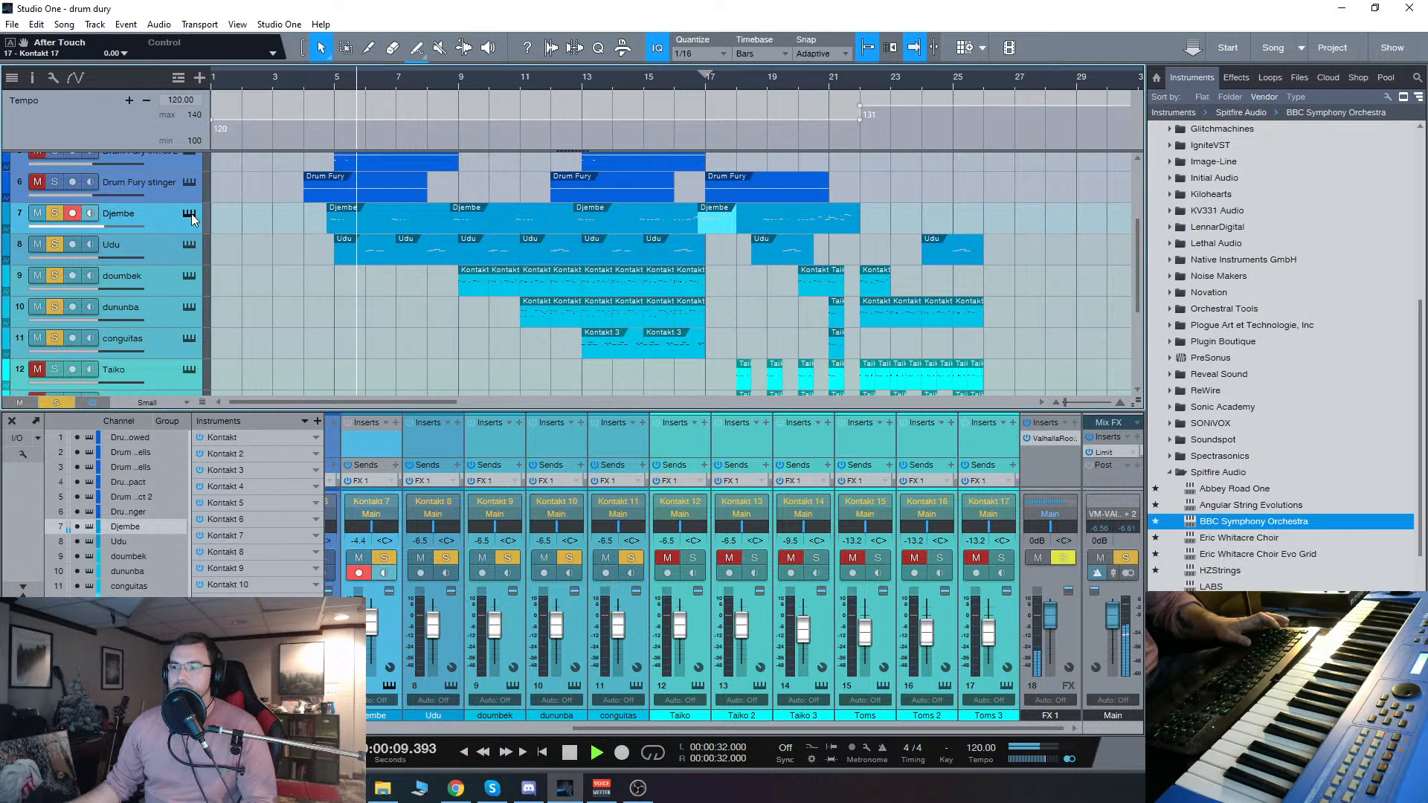
key(space)
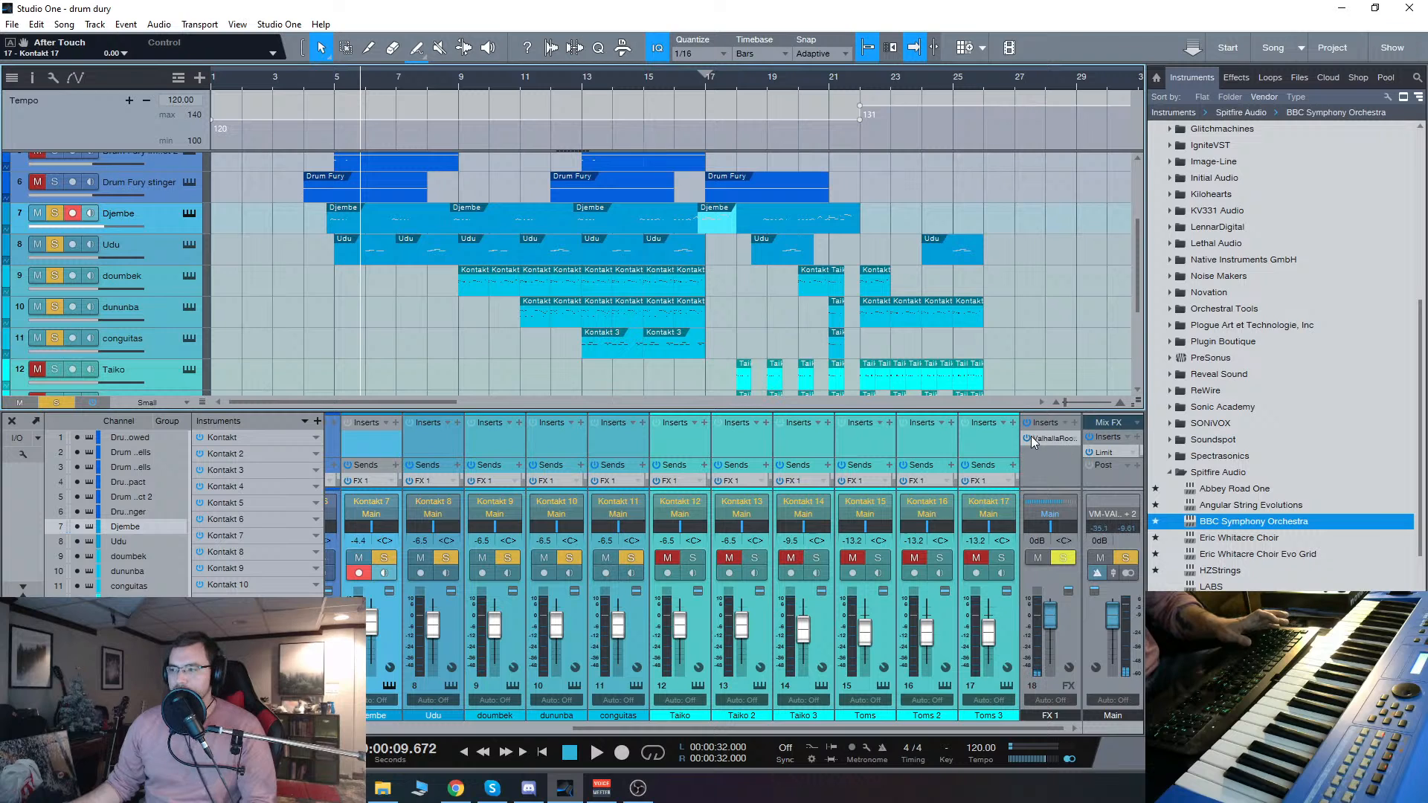
Step: Play the Djembe's entrance again from midway through bar 4, stopping before bar 6
click(322, 83)
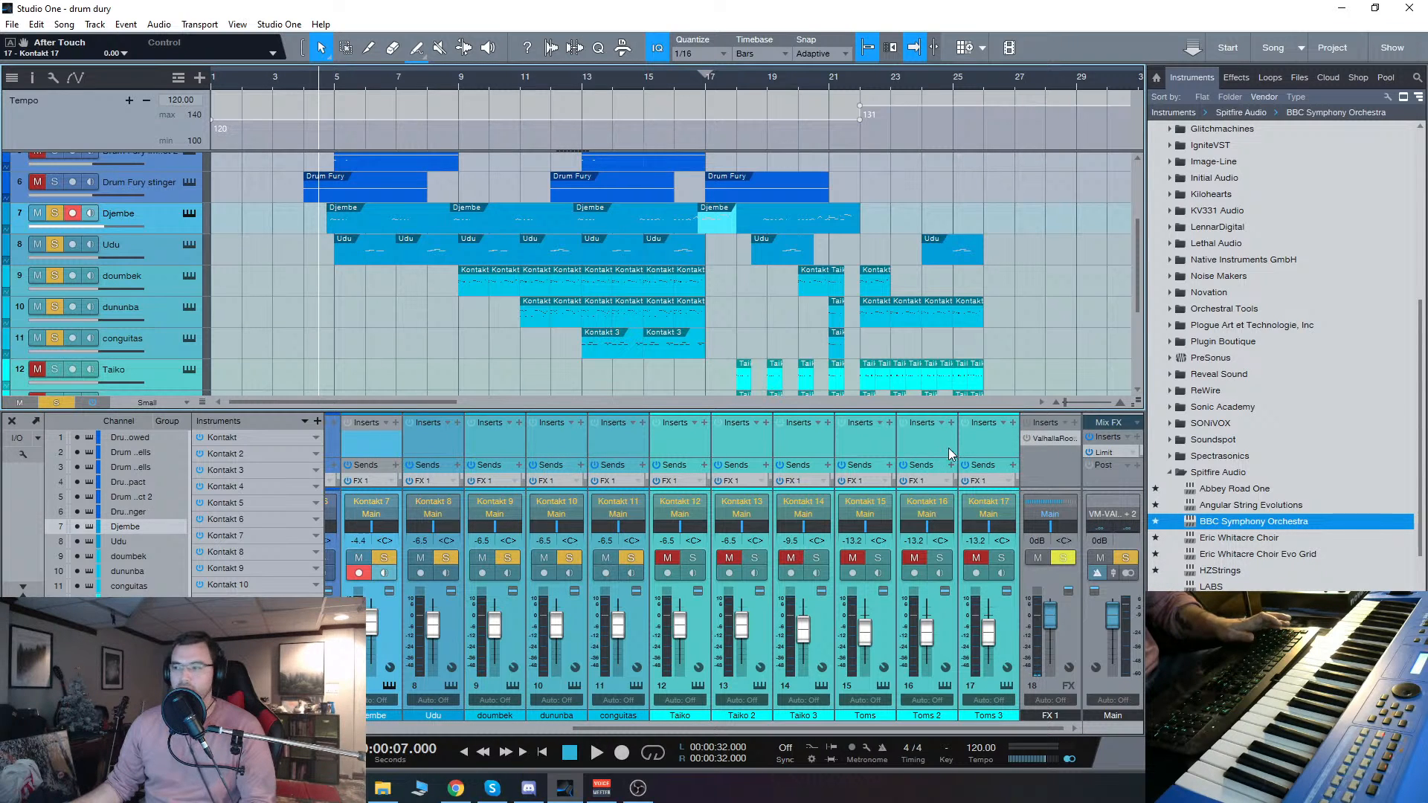
key(space)
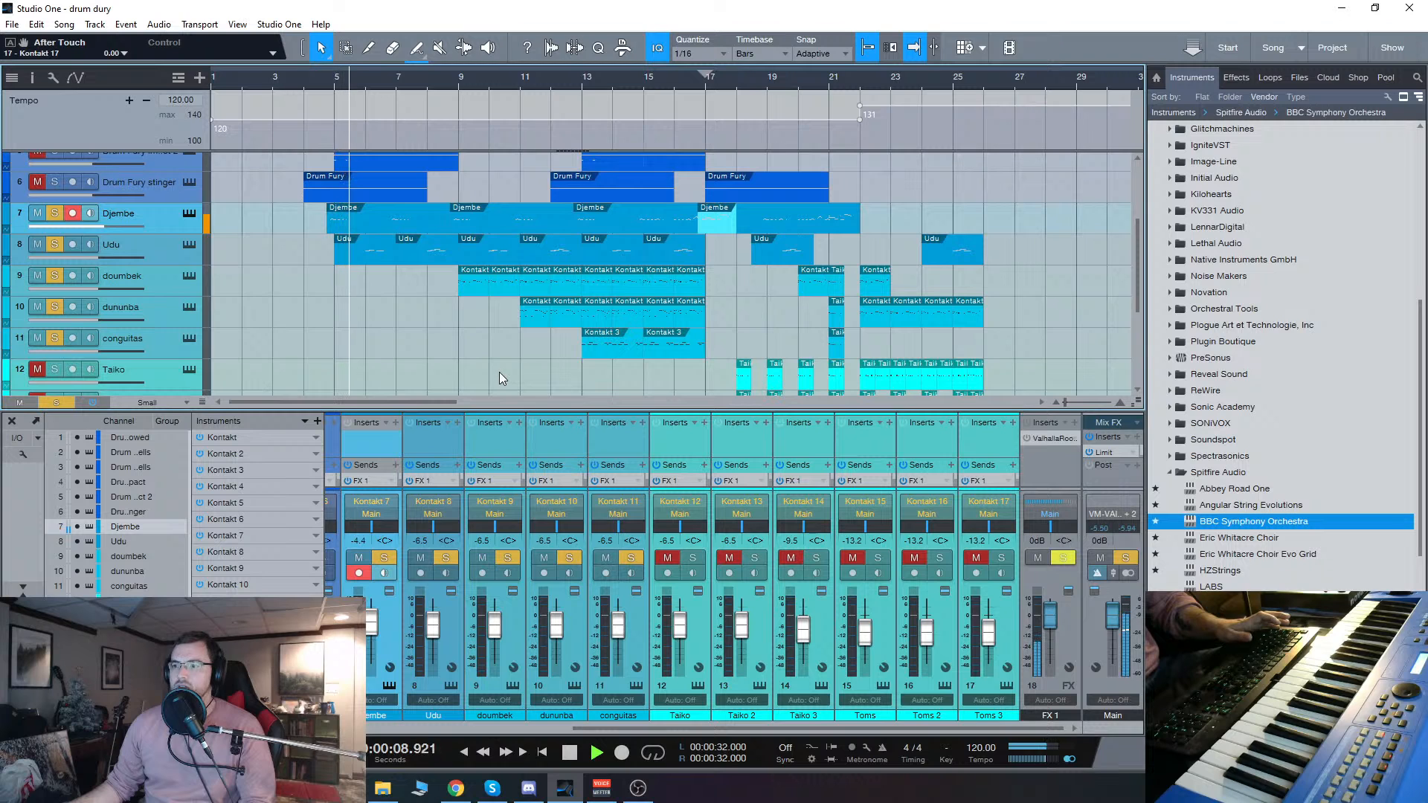
key(space)
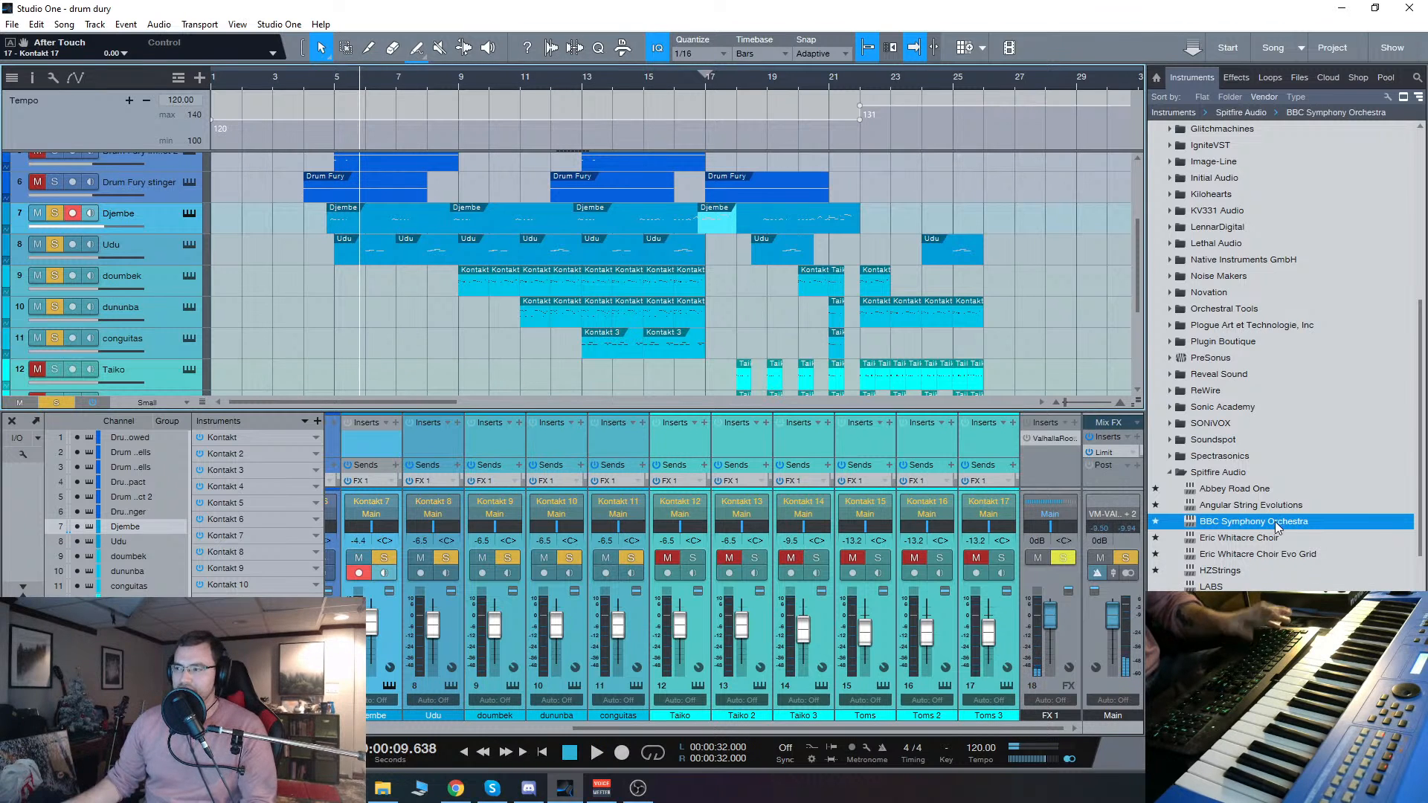
Step: Play the soloed hand percussion from bar 4 and follow the Djembe, Udu, doumbek and dununba layers as they enter
click(309, 82)
key(space)
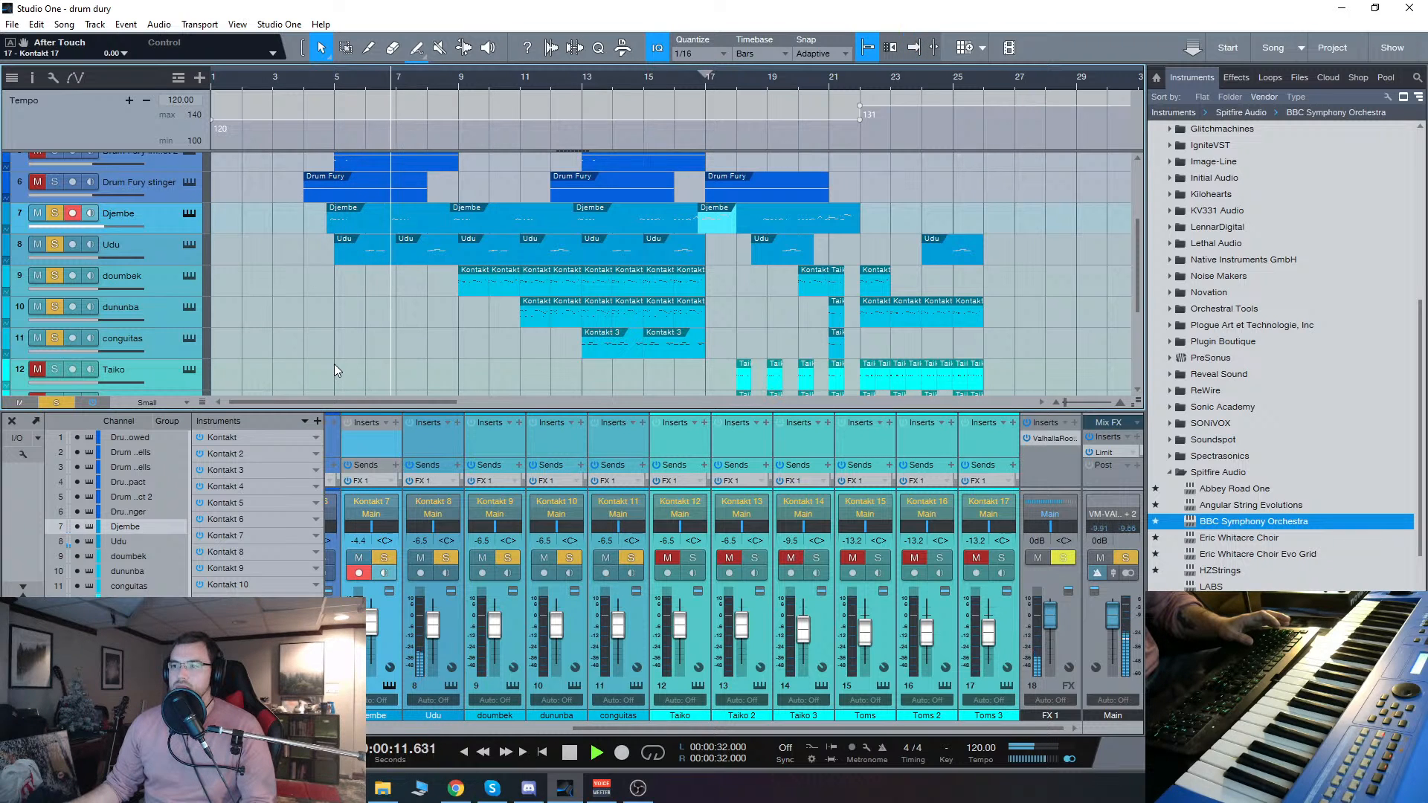
scroll(333, 364, up, 4)
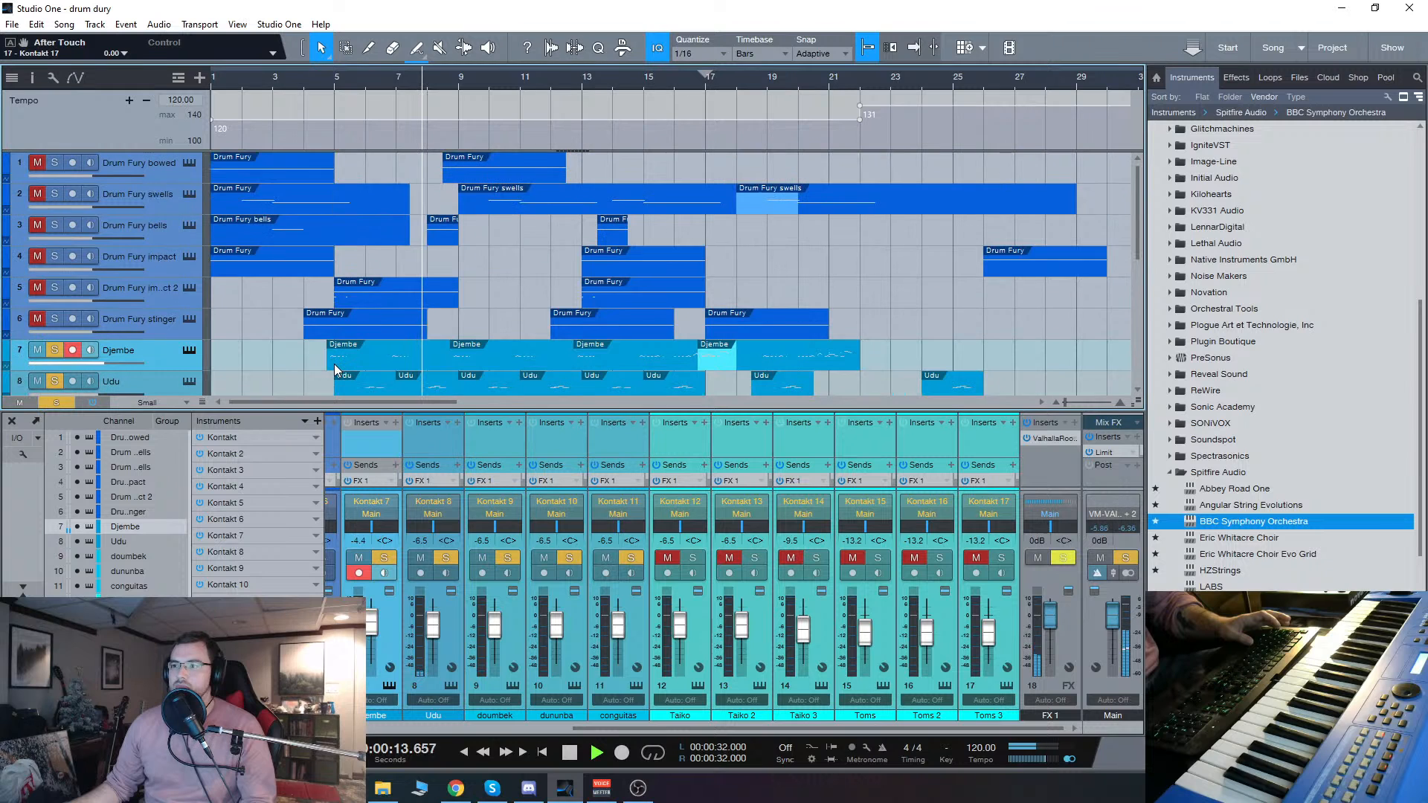
scroll(333, 364, down, 3)
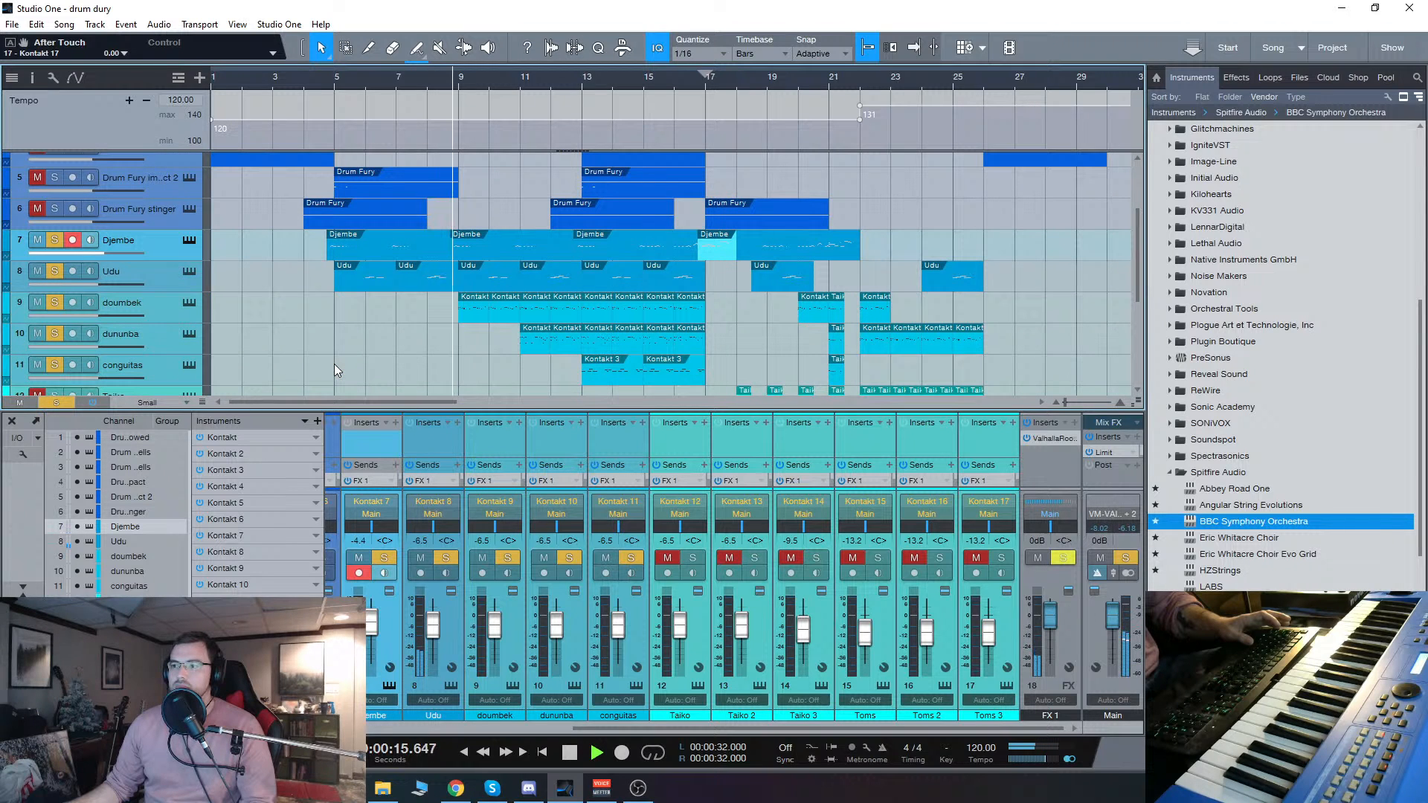
scroll(359, 375, down, 1)
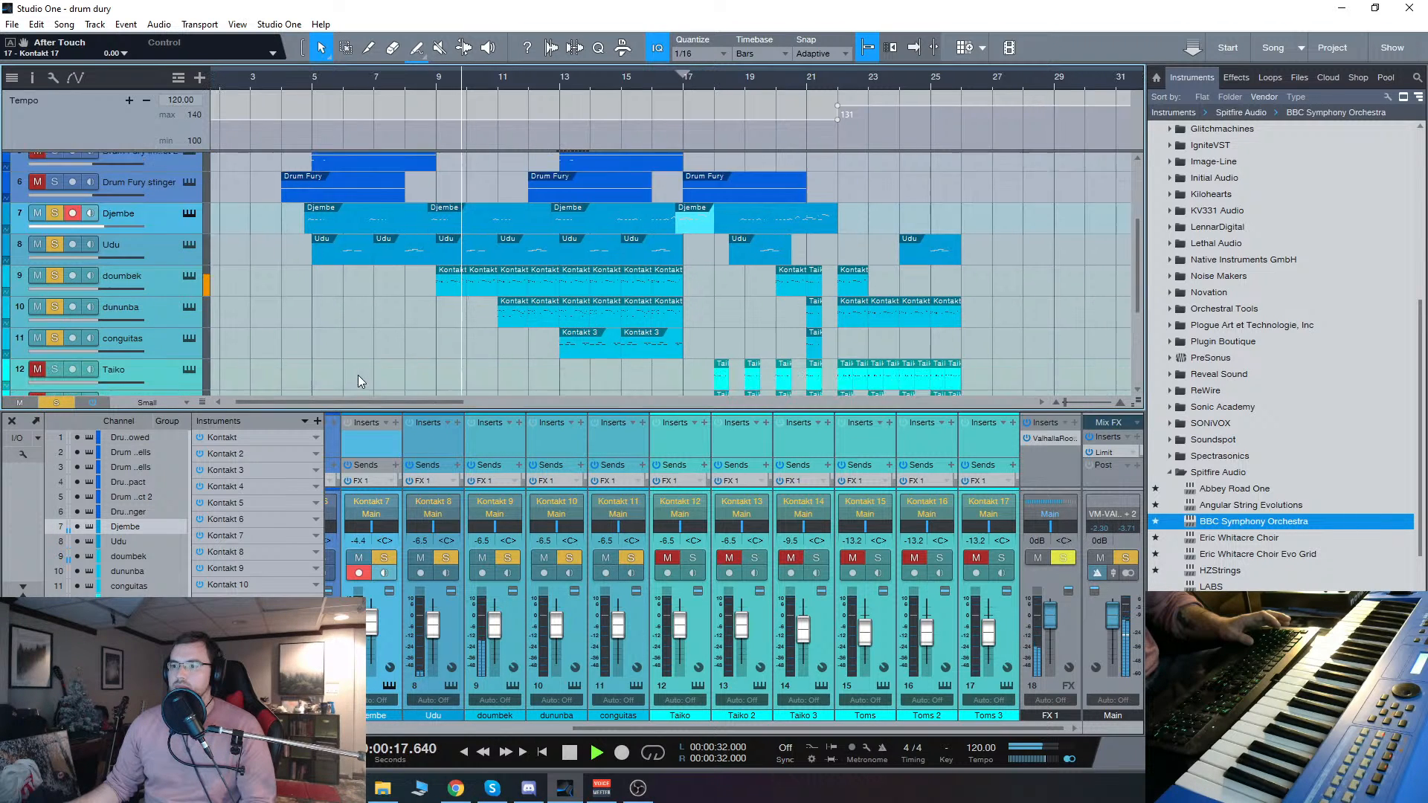
scroll(358, 374, down, 2)
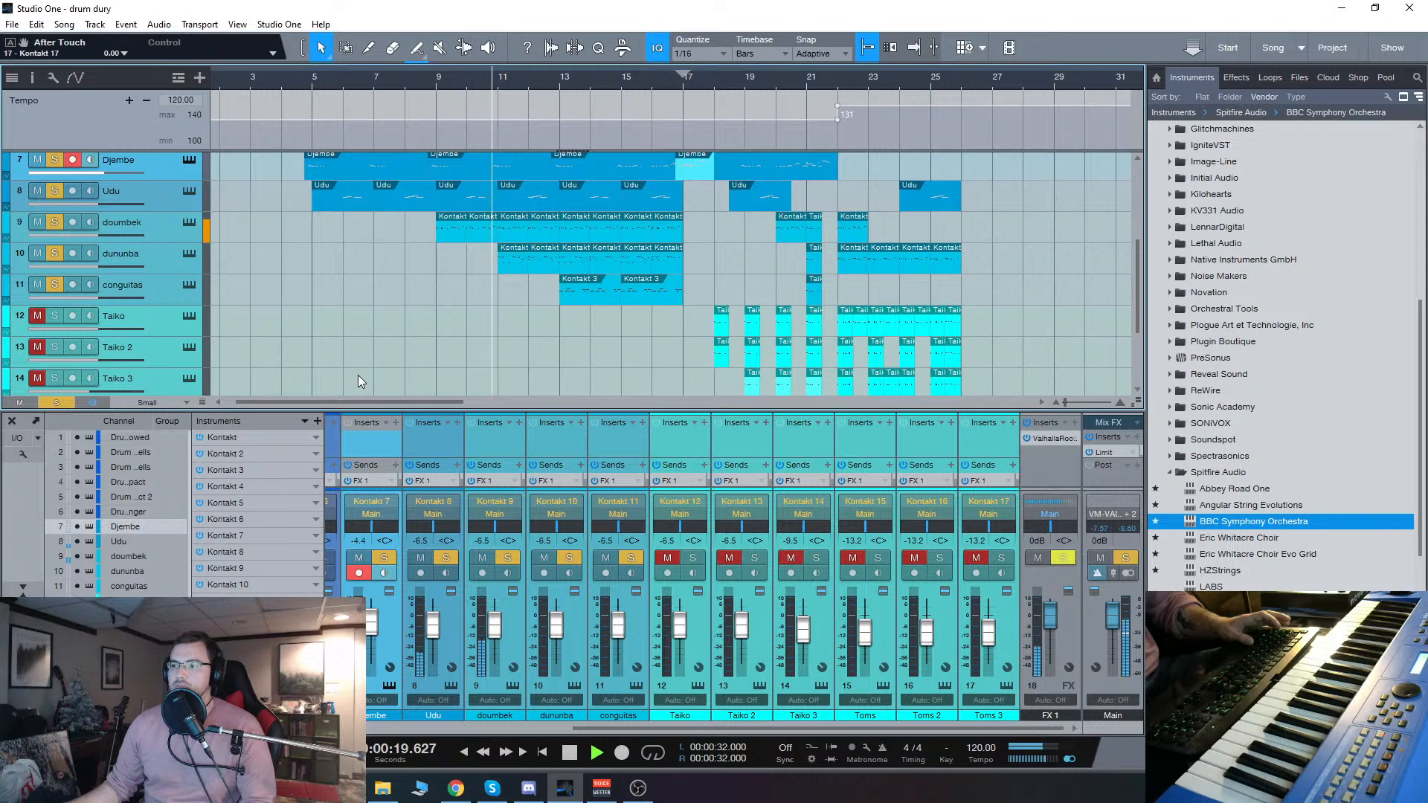
scroll(358, 375, up, 1)
Step: Open the doumbek part at bar 11 in the note editor and examine its note pattern through bar 17
click(512, 260)
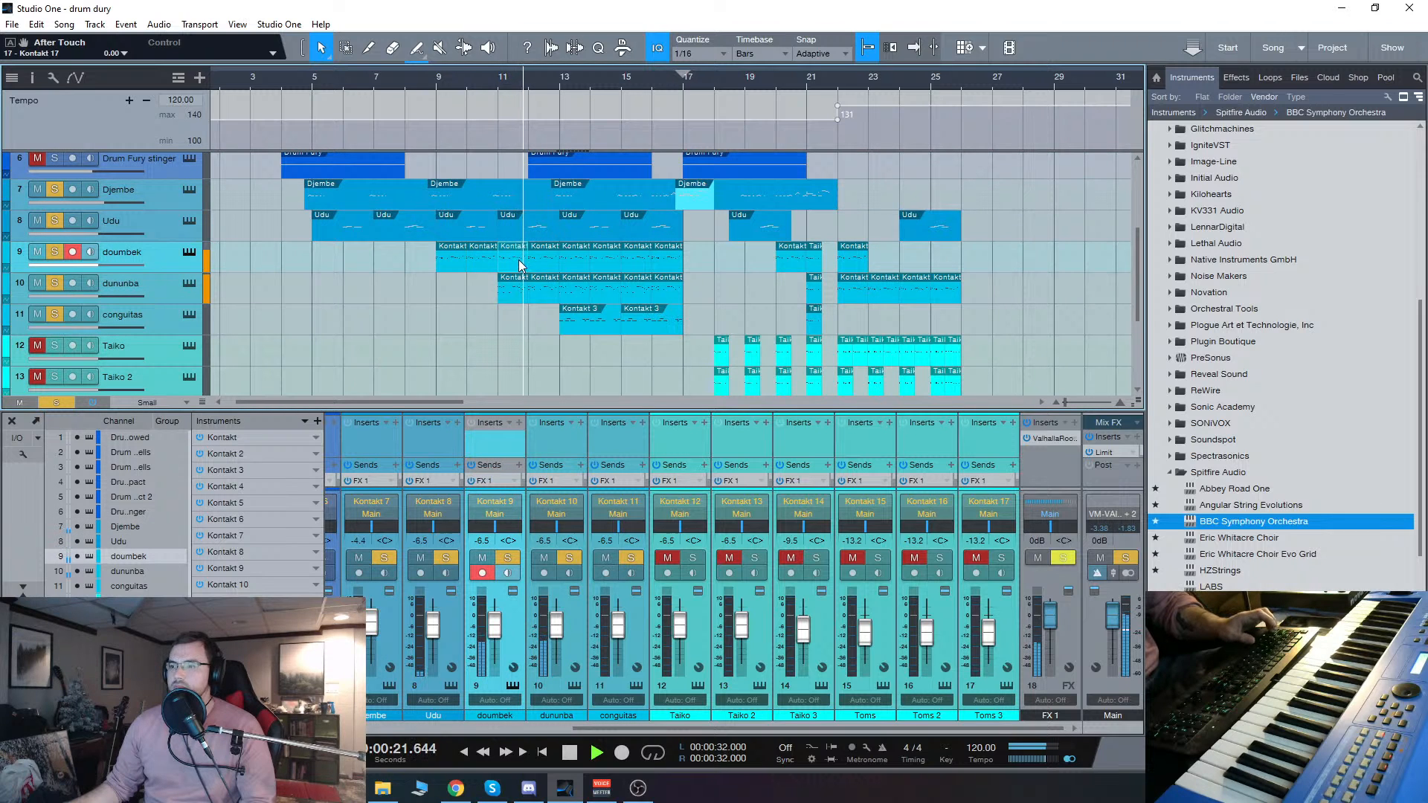
double_click(518, 260)
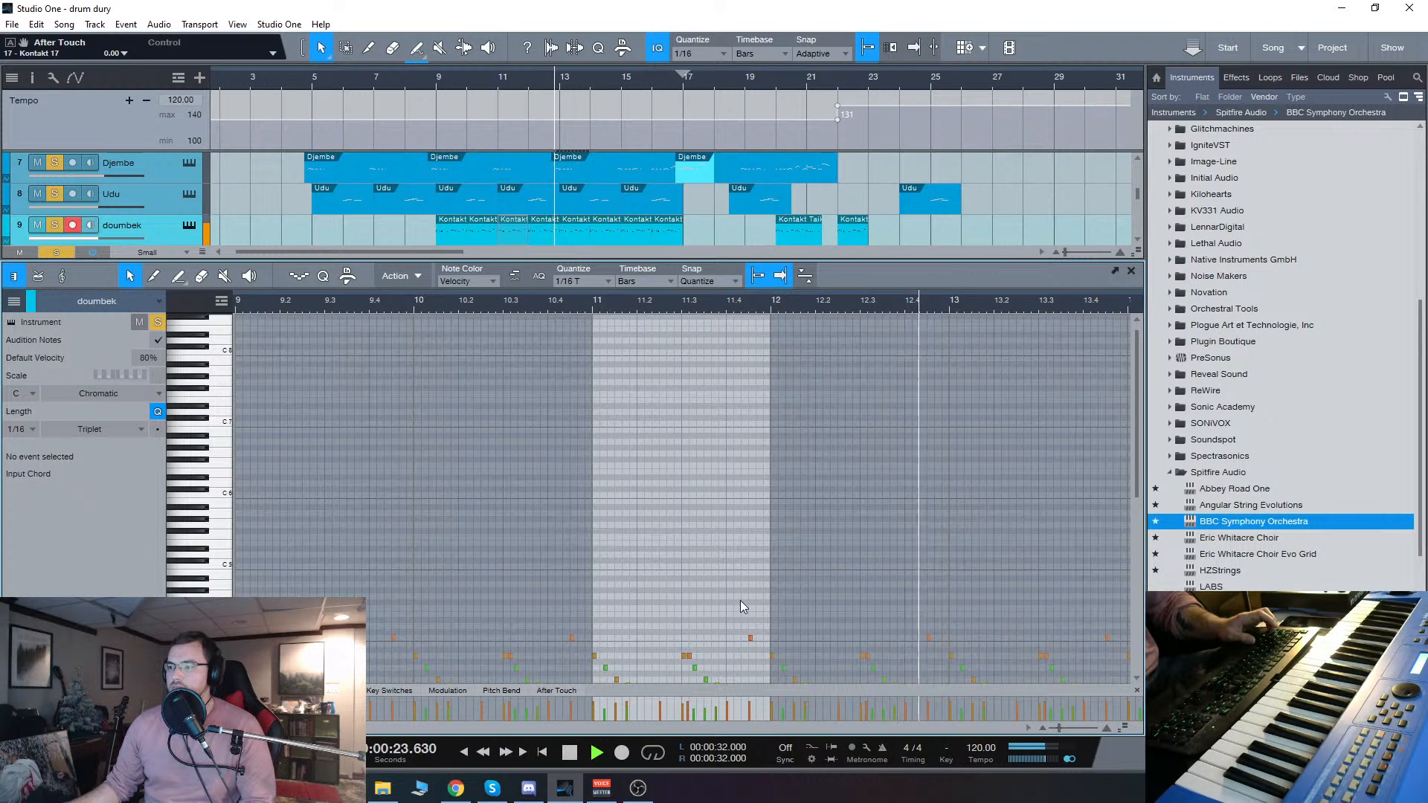
scroll(737, 601, down, 9)
scroll(702, 600, down, 8)
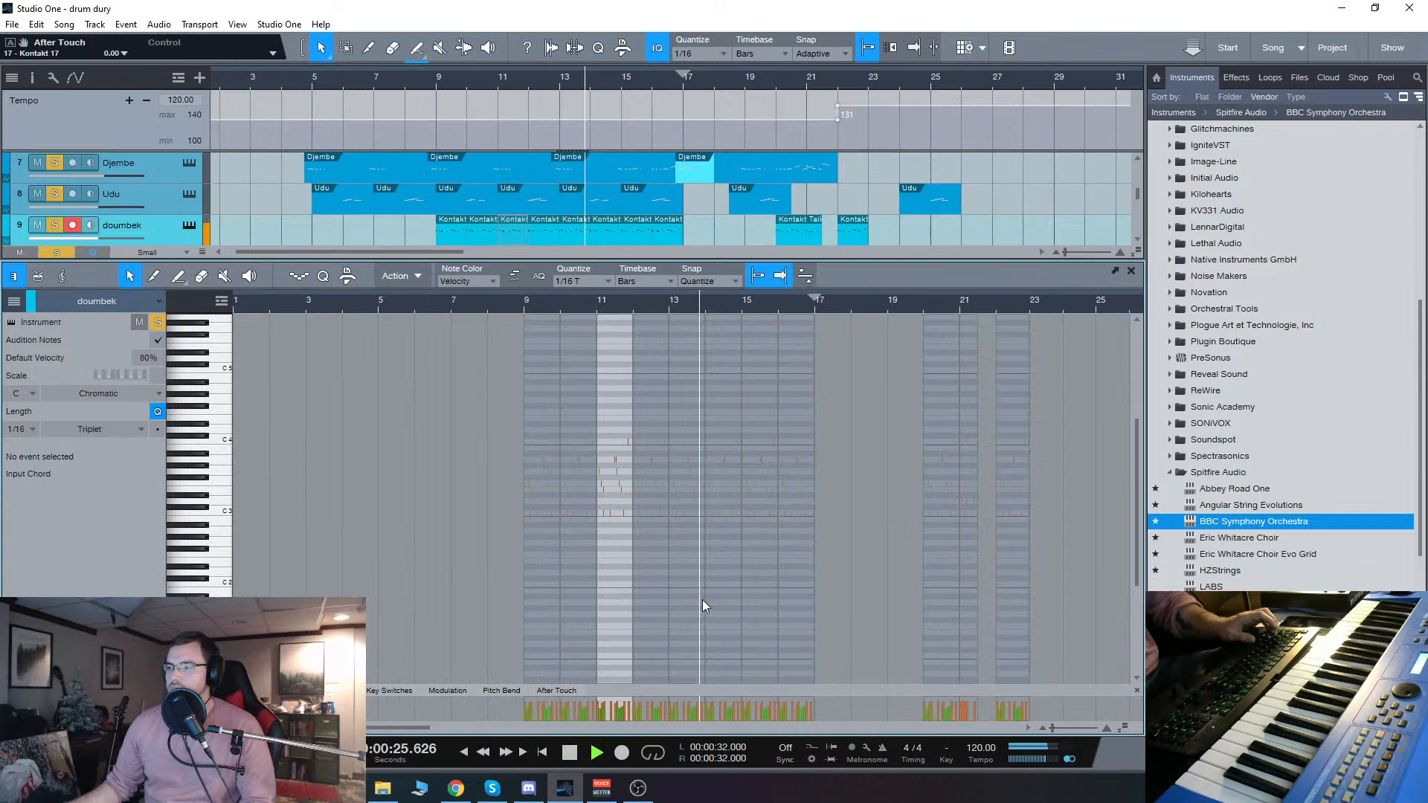
scroll(796, 595, up, 3)
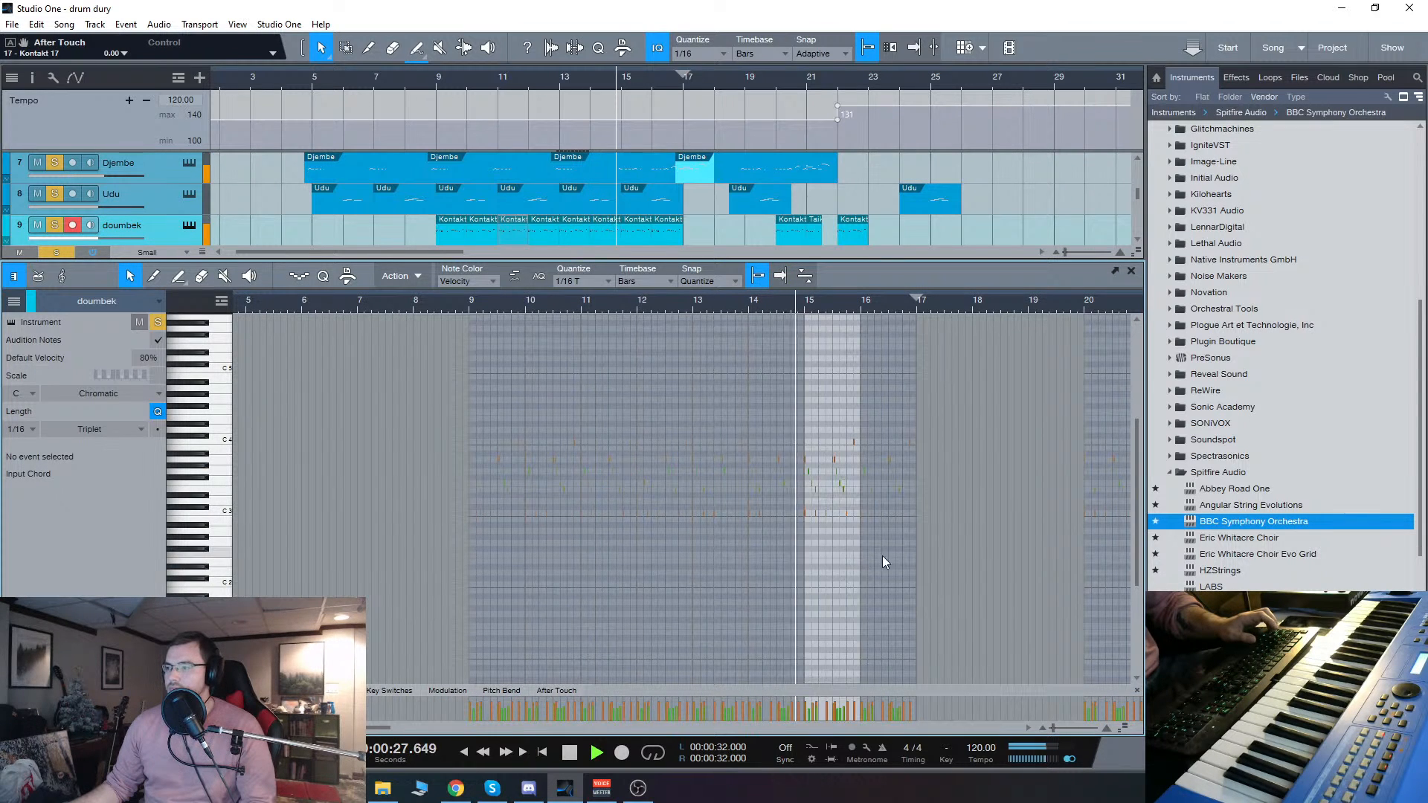
scroll(882, 556, up, 6)
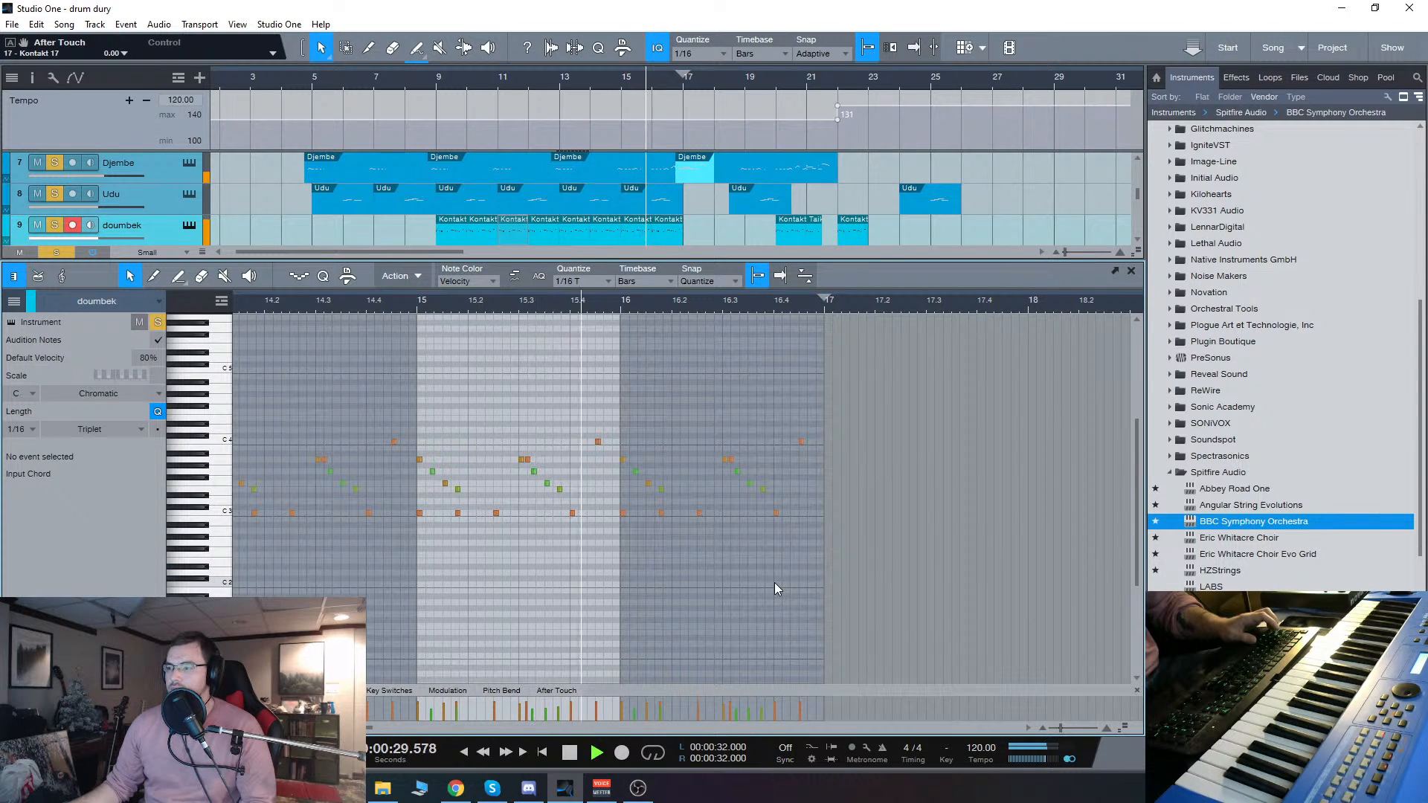
scroll(907, 576, down, 3)
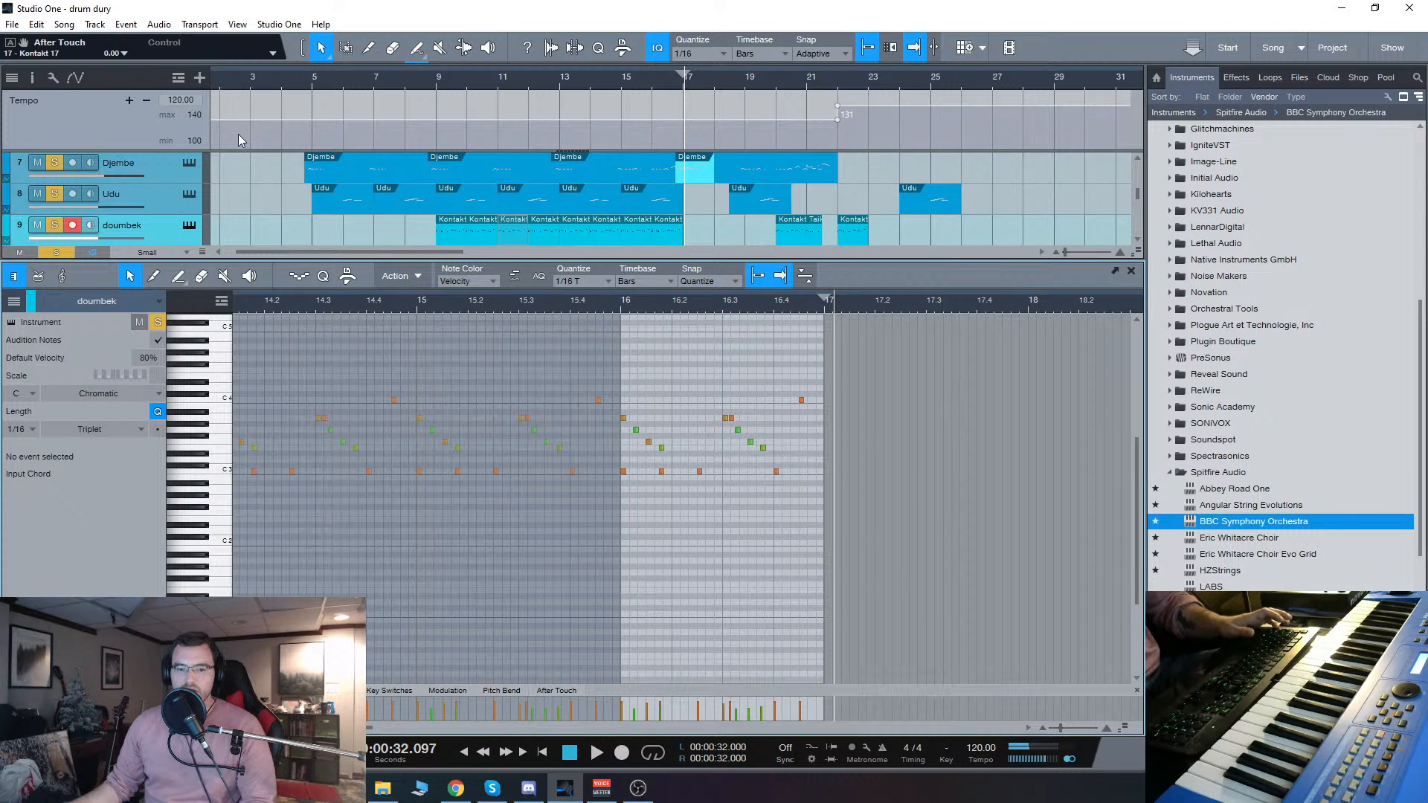
scroll(518, 223, down, 1)
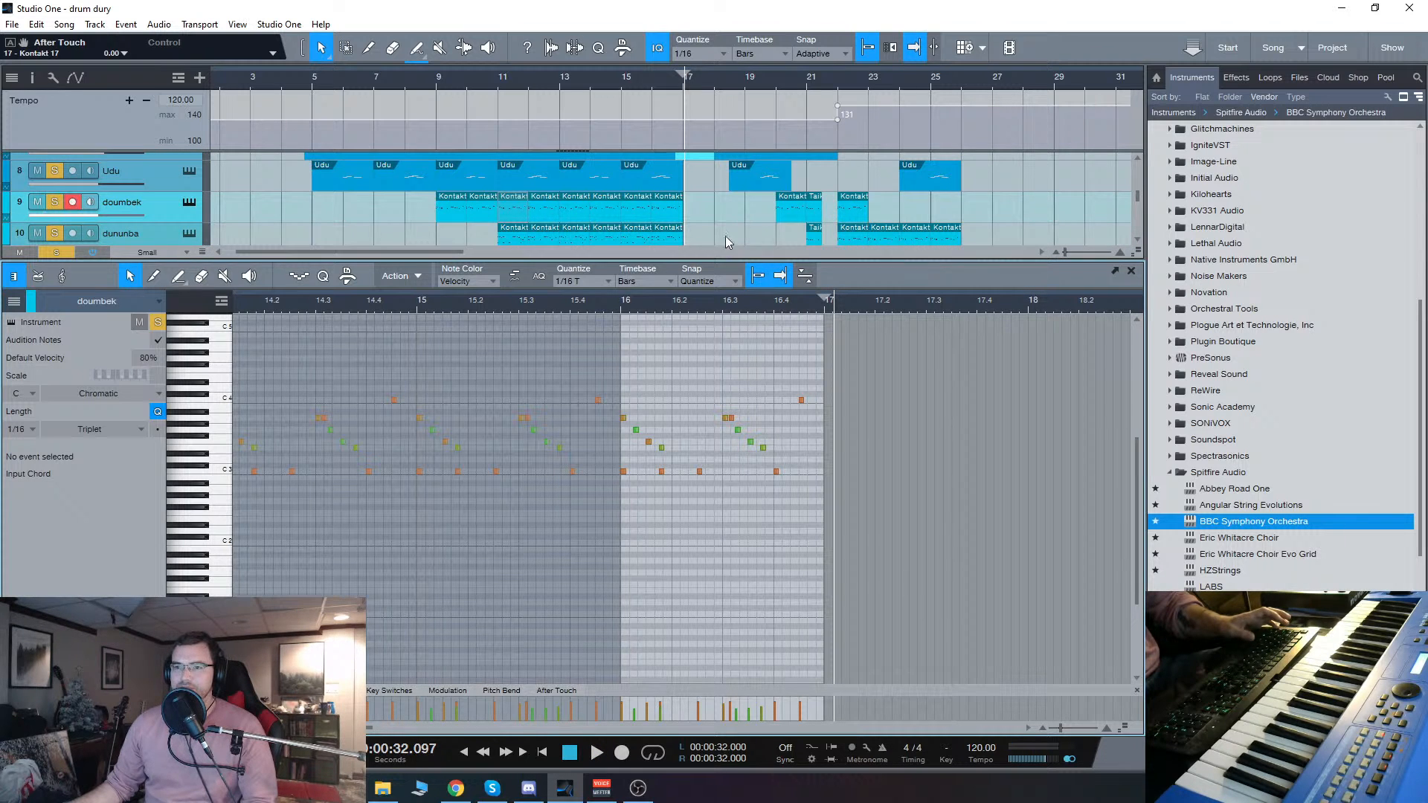
Step: Merge the doumbek parts from bar 9 to bar 17 into one part, undoing the stray empty part at bar 18
double_click(715, 213)
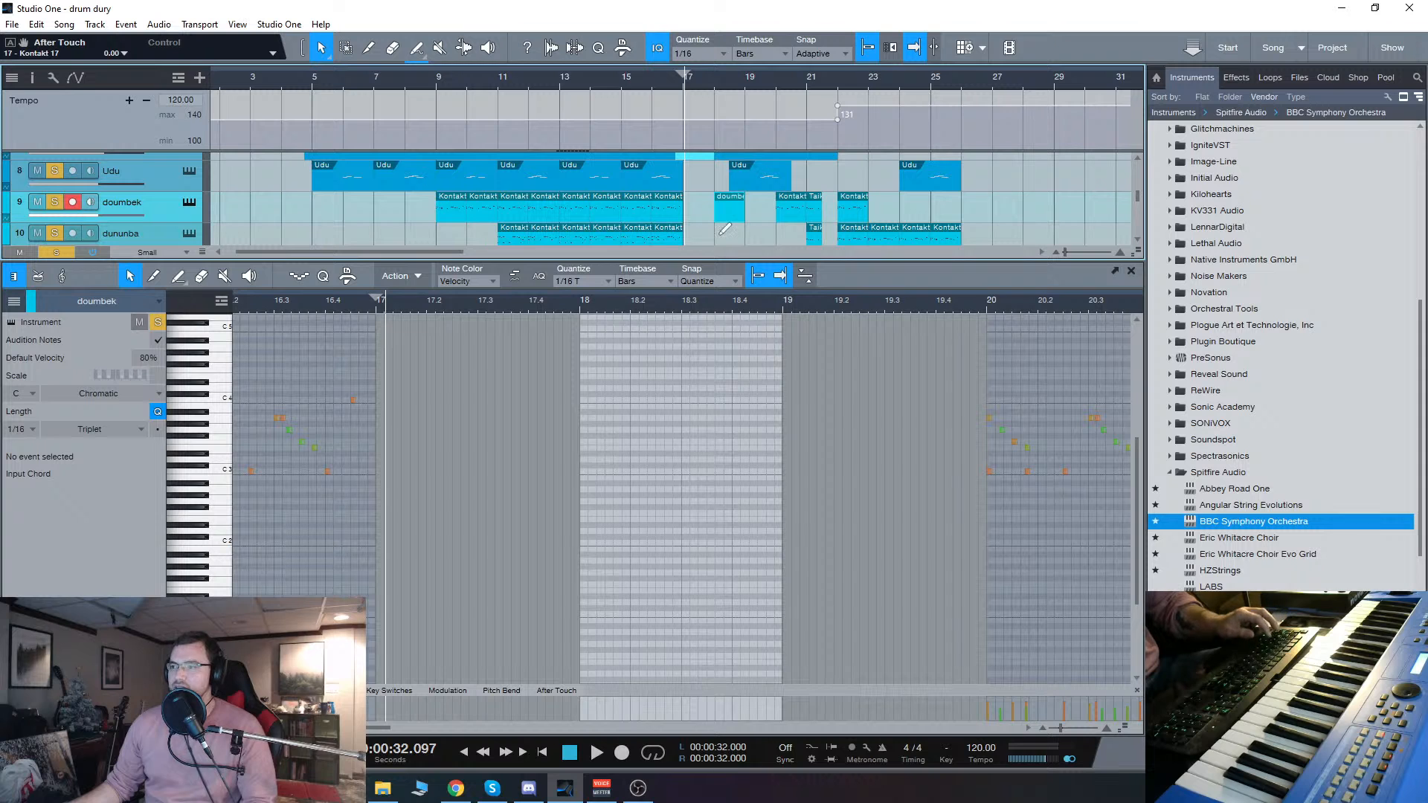
key(ctrl+z)
click(467, 211)
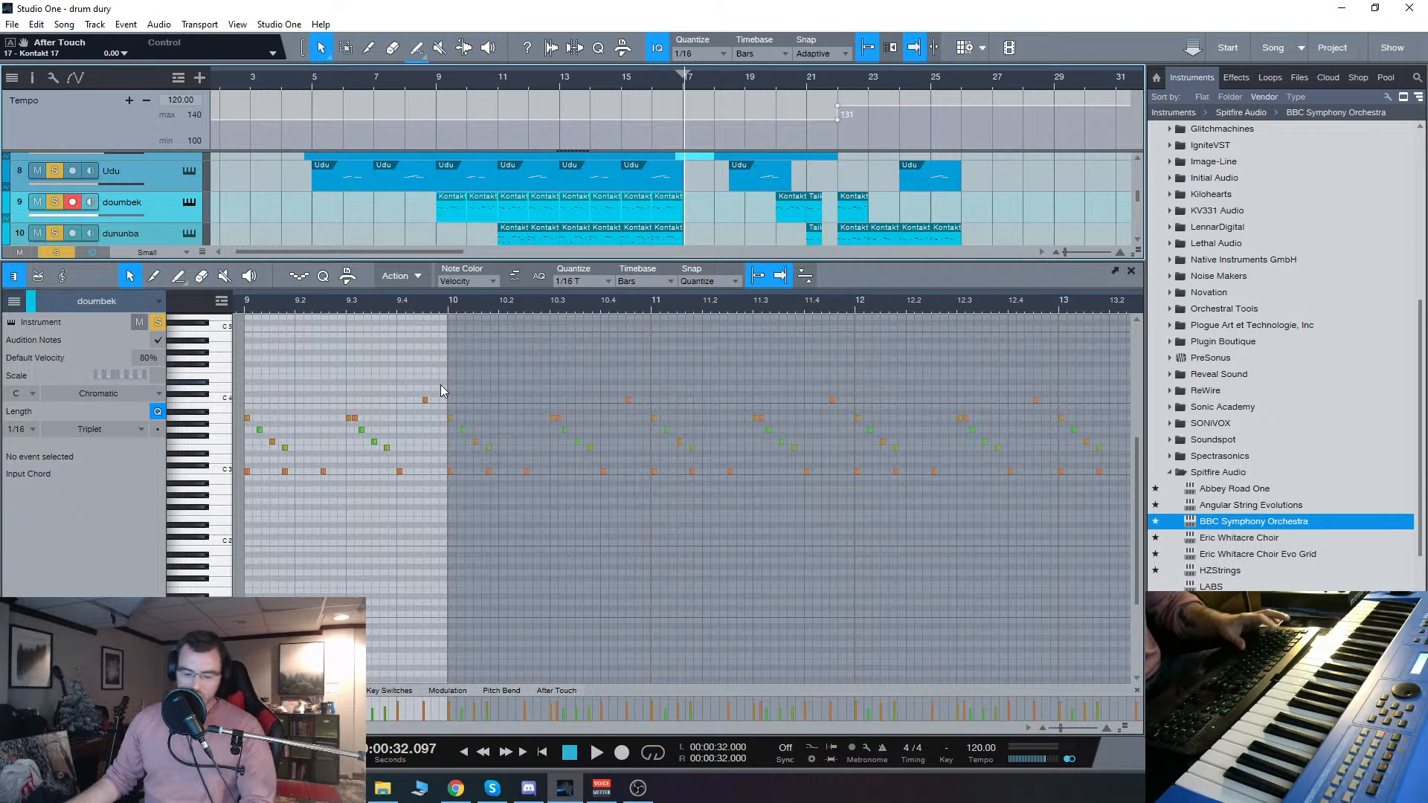
shift+click(657, 216)
key(g)
scroll(654, 568, down, 2)
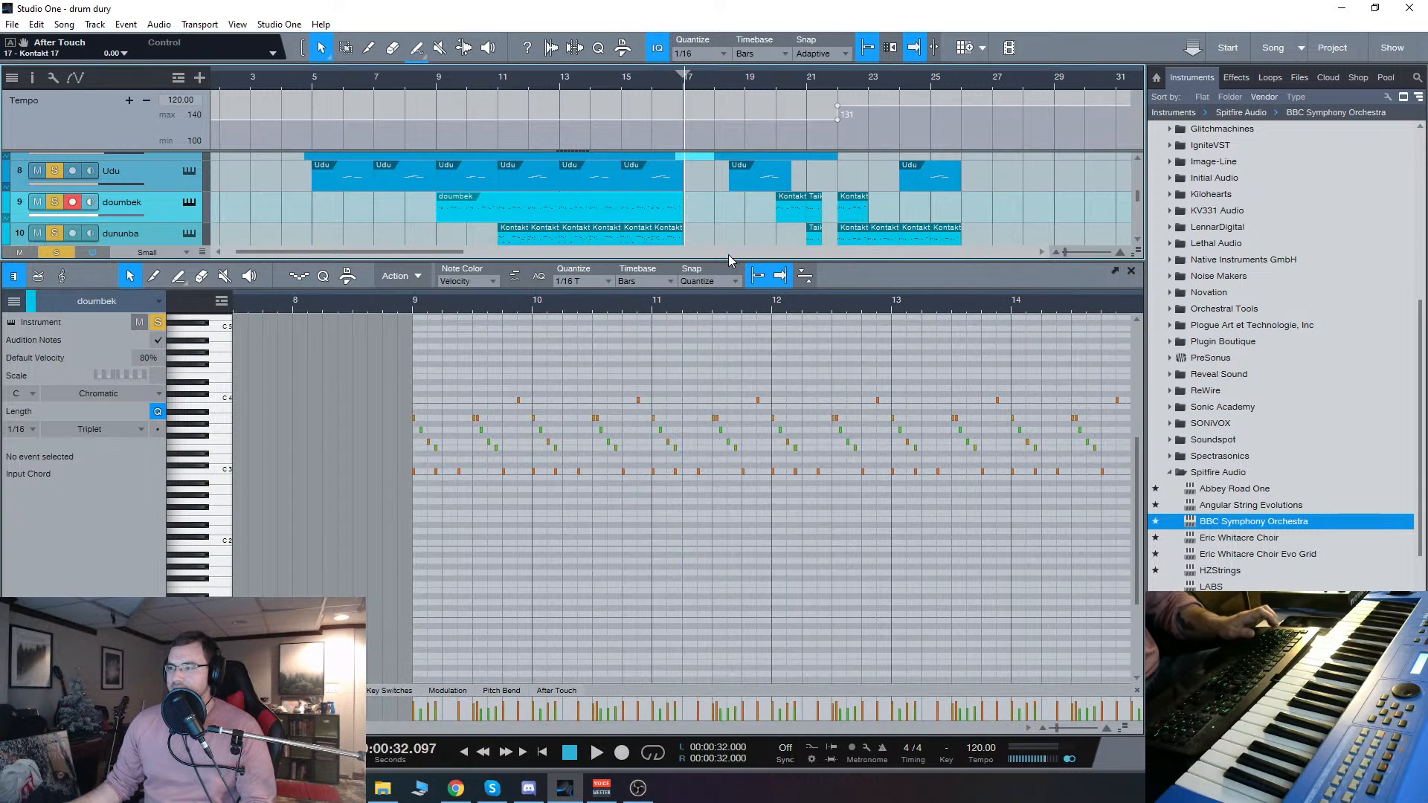
scroll(738, 156, right, 5)
scroll(511, 256, left, 5)
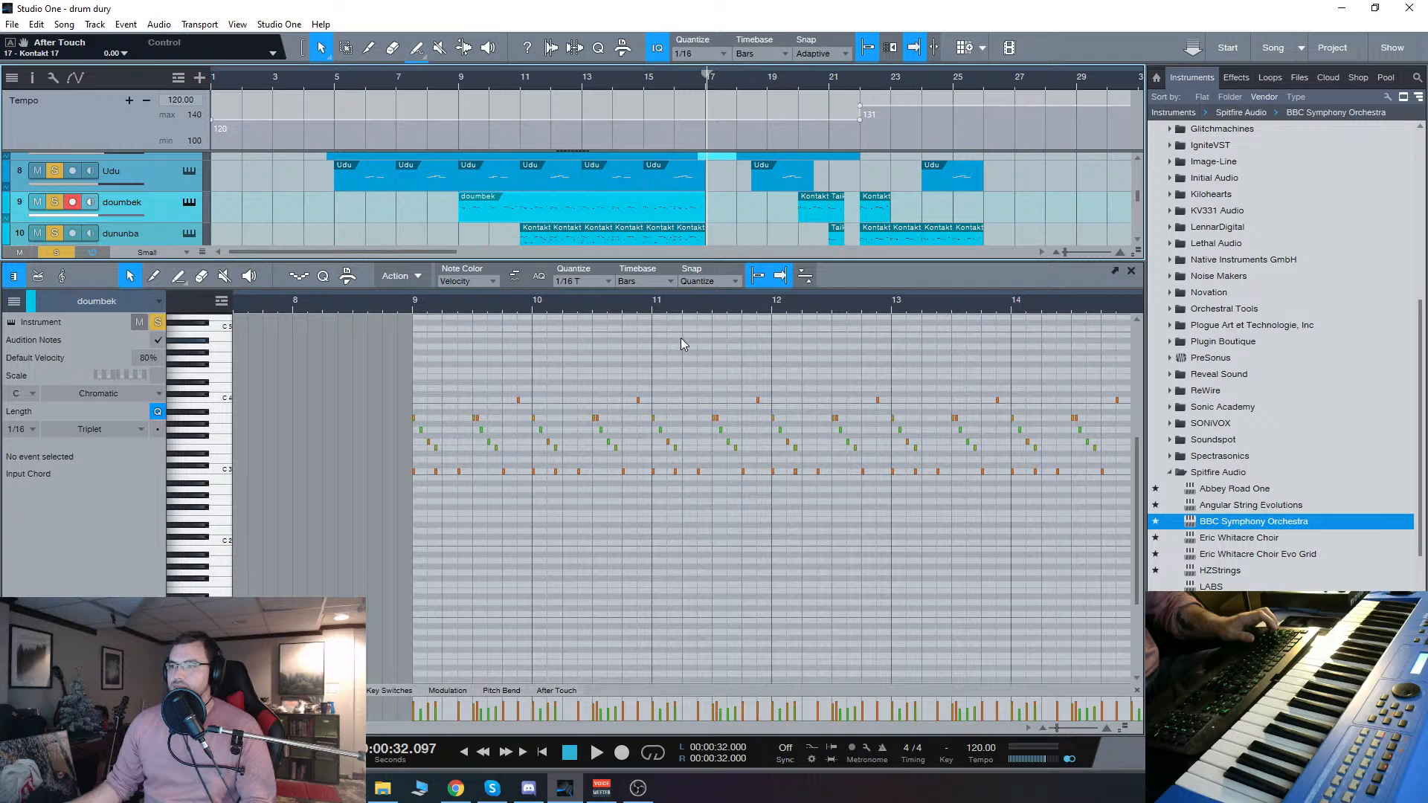
Step: Detach the doumbek note editor into a floating window and enlarge it to show the whole part
key(F2)
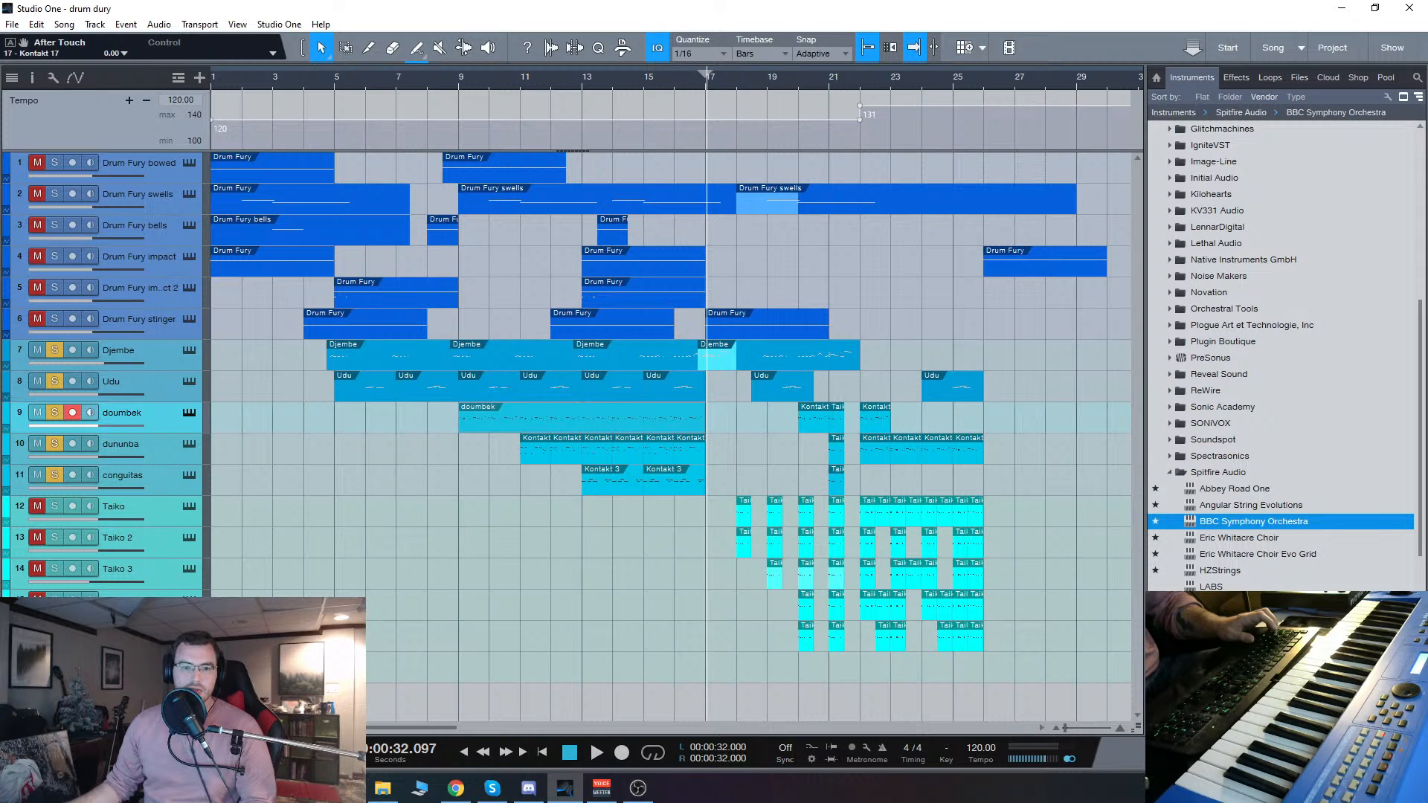
key(F2)
drag(797, 167, 631, 148)
drag(810, 386, 1413, 697)
drag(850, 160, 638, 123)
scroll(656, 431, down, 5)
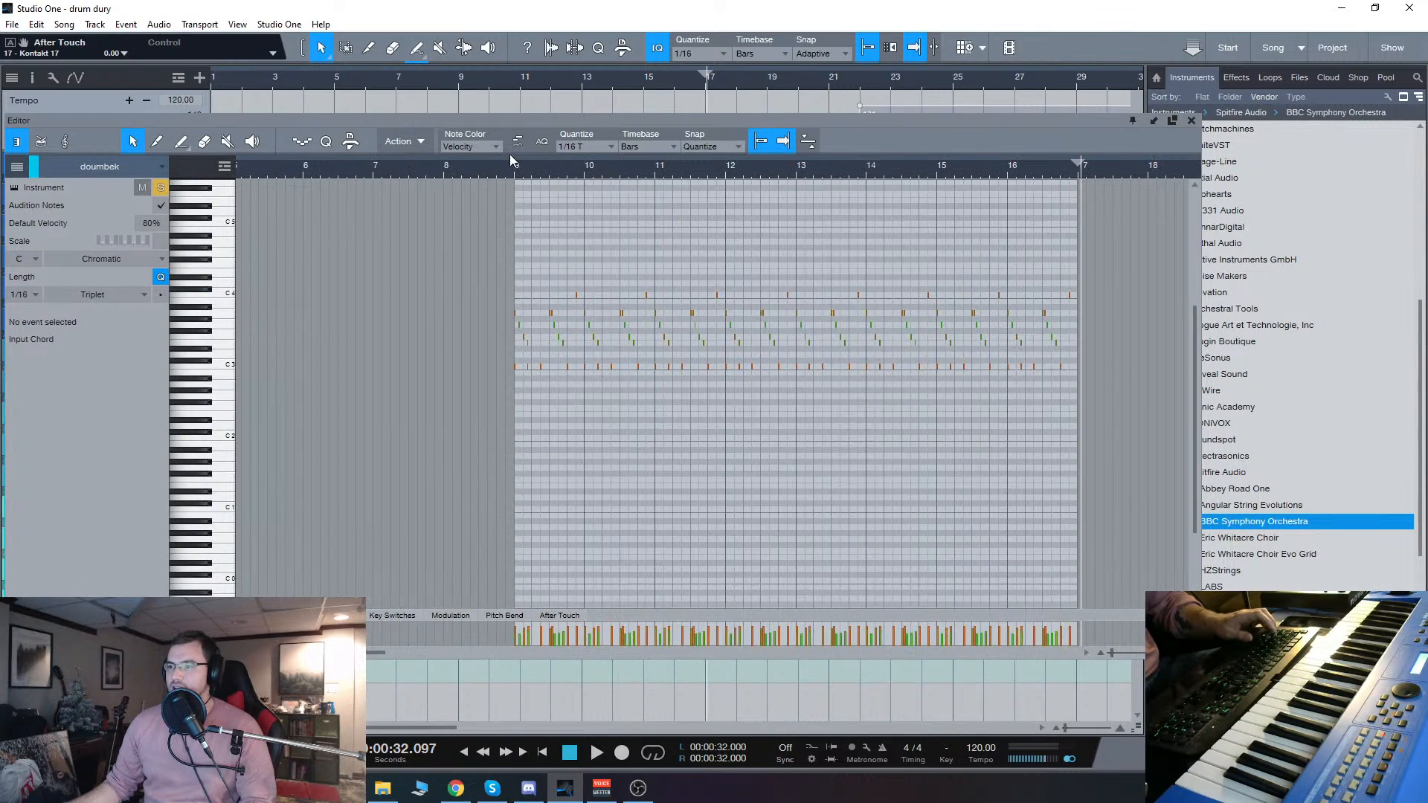
Step: Play the start of the merged doumbek part from bar 9 in the floating editor, stopping before bar 10
click(512, 161)
key(space)
scroll(618, 268, up, 4)
scroll(699, 345, up, 1)
key(space)
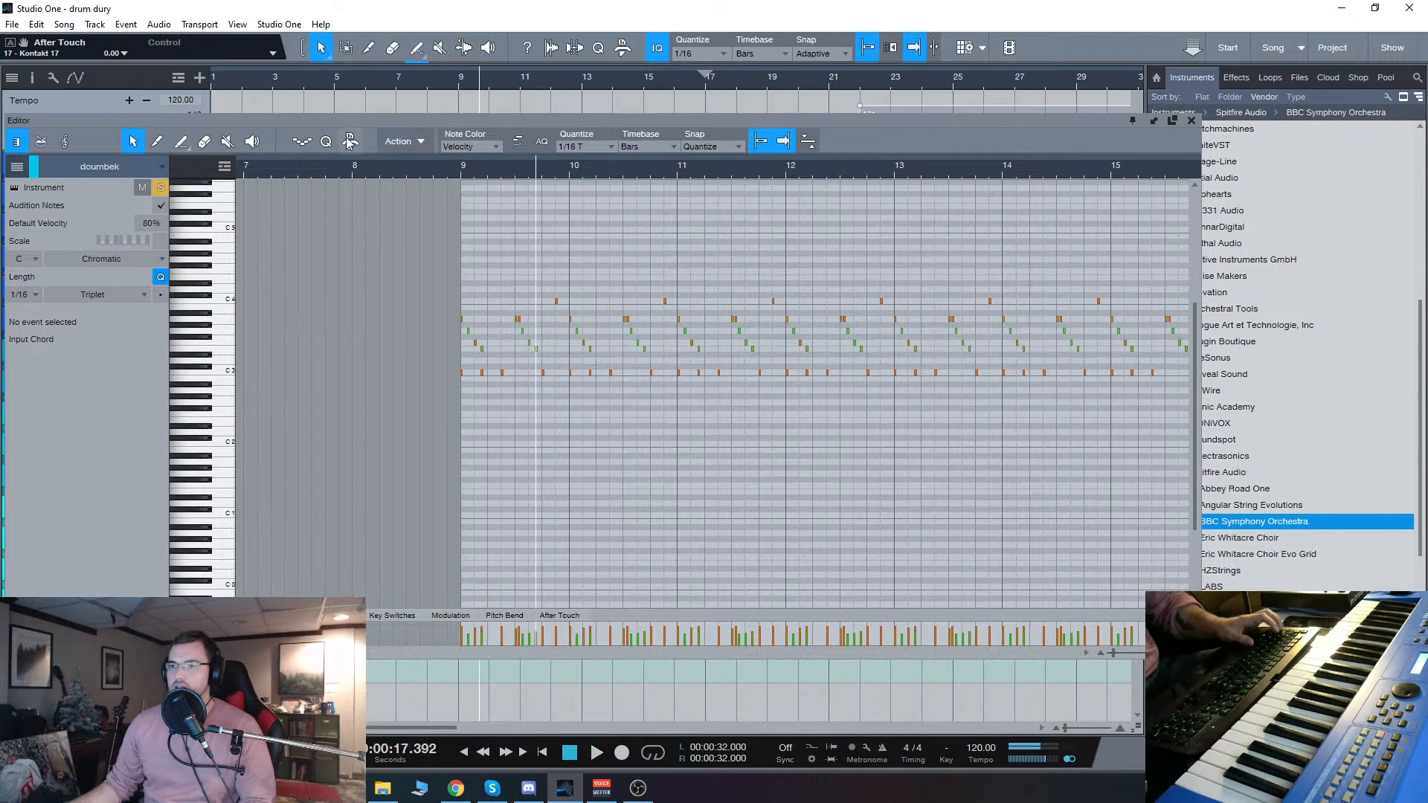
Step: Leave only the doumbek track soloed and play its pattern with the floating editor back in full view
drag(357, 132, 969, 296)
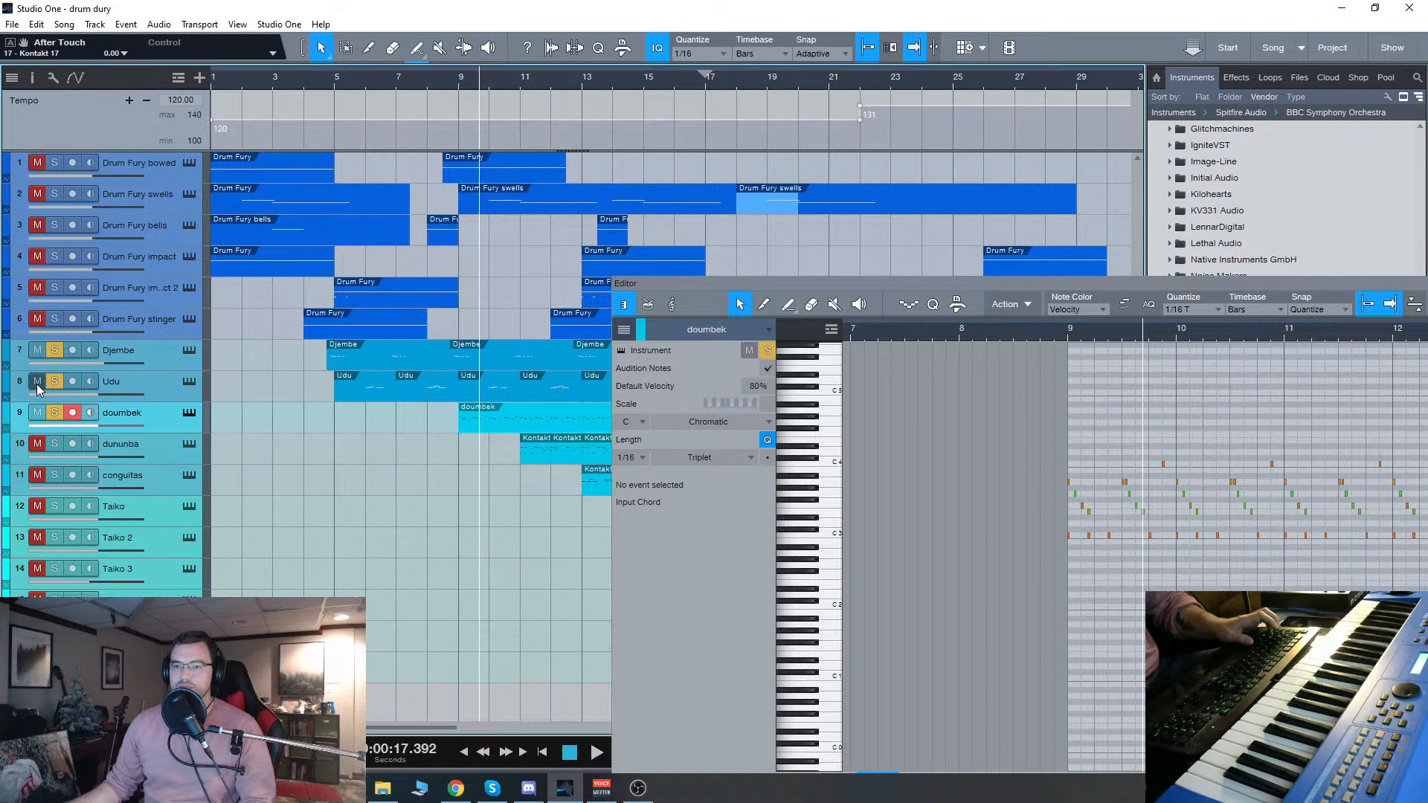
drag(1062, 284, 570, 58)
key(space)
scroll(752, 314, up, 4)
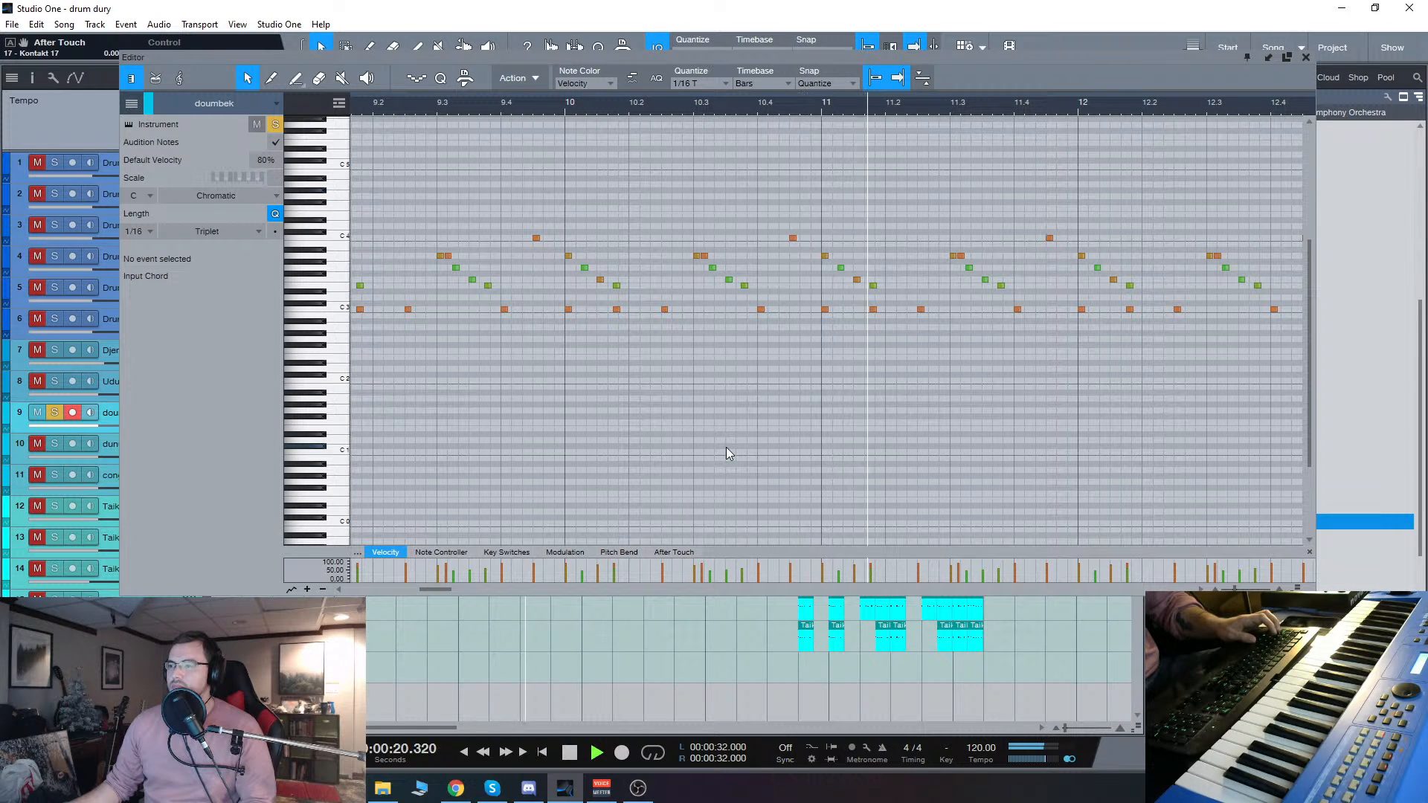
Step: Stop playback, select all notes in the doumbek part, and make the velocity lane taller
key(space)
key(ctrl+a)
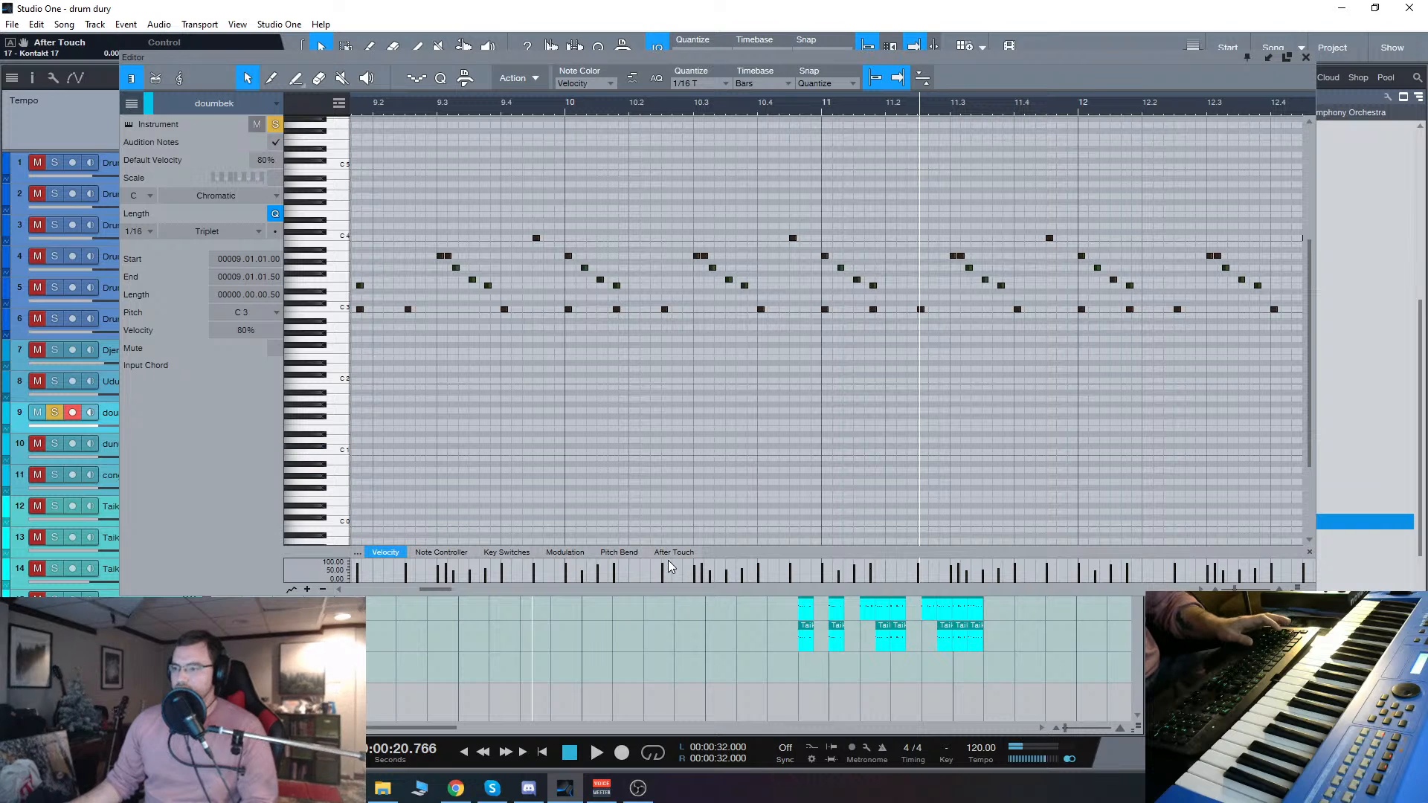
drag(703, 556, 712, 500)
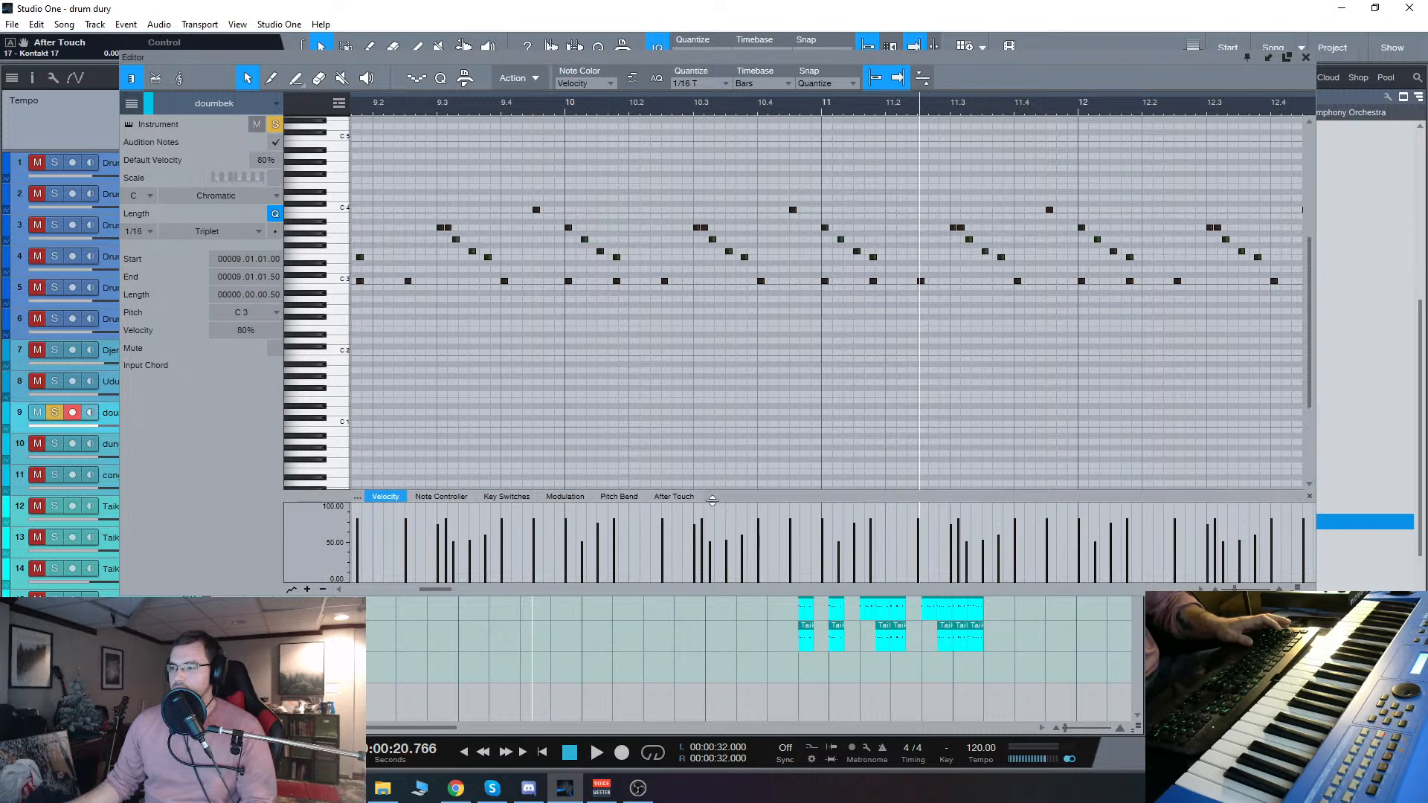
Step: Try the doumbek part from bar 9 with all note velocities lowered to about 42%, and undo the velocity change
drag(661, 543, 666, 570)
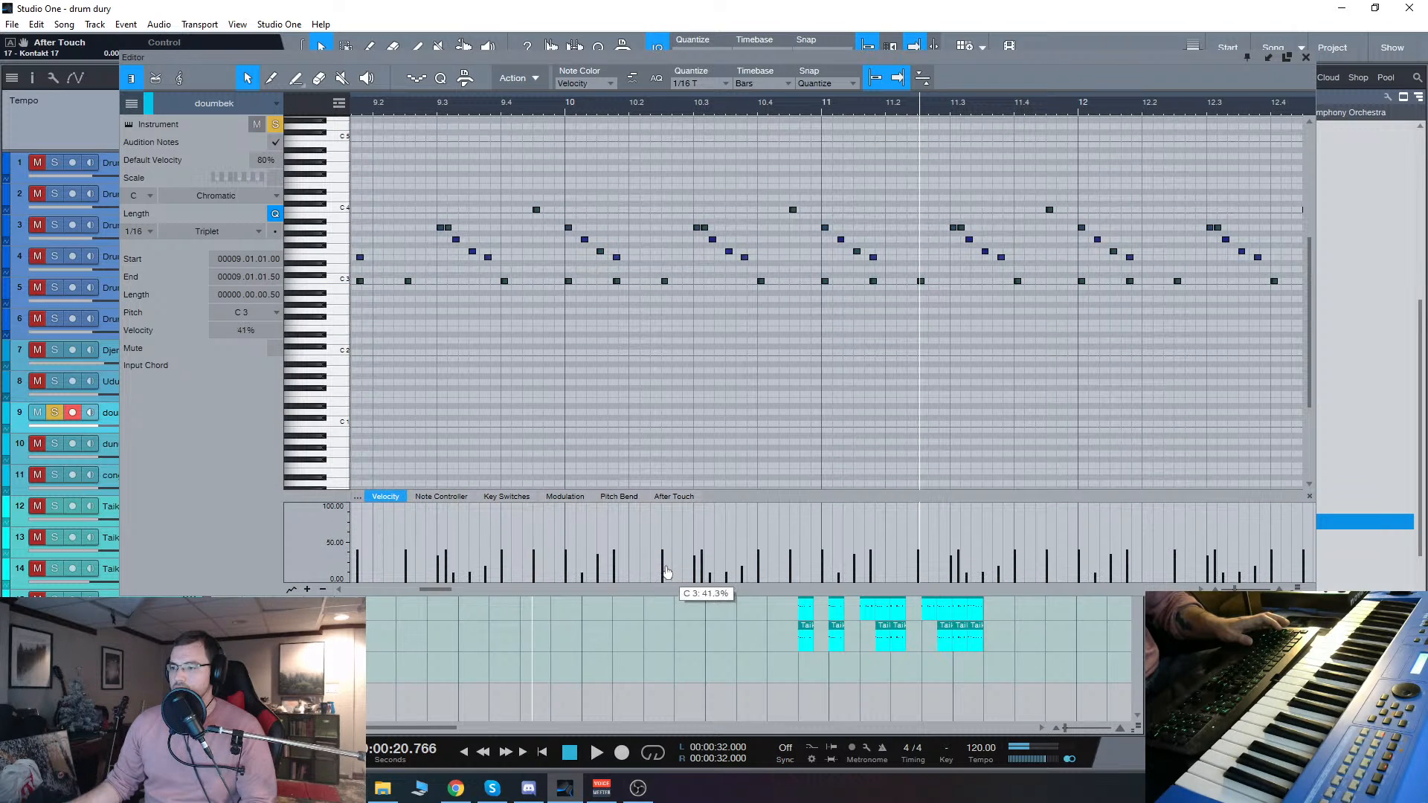
scroll(651, 344, down, 5)
click(535, 105)
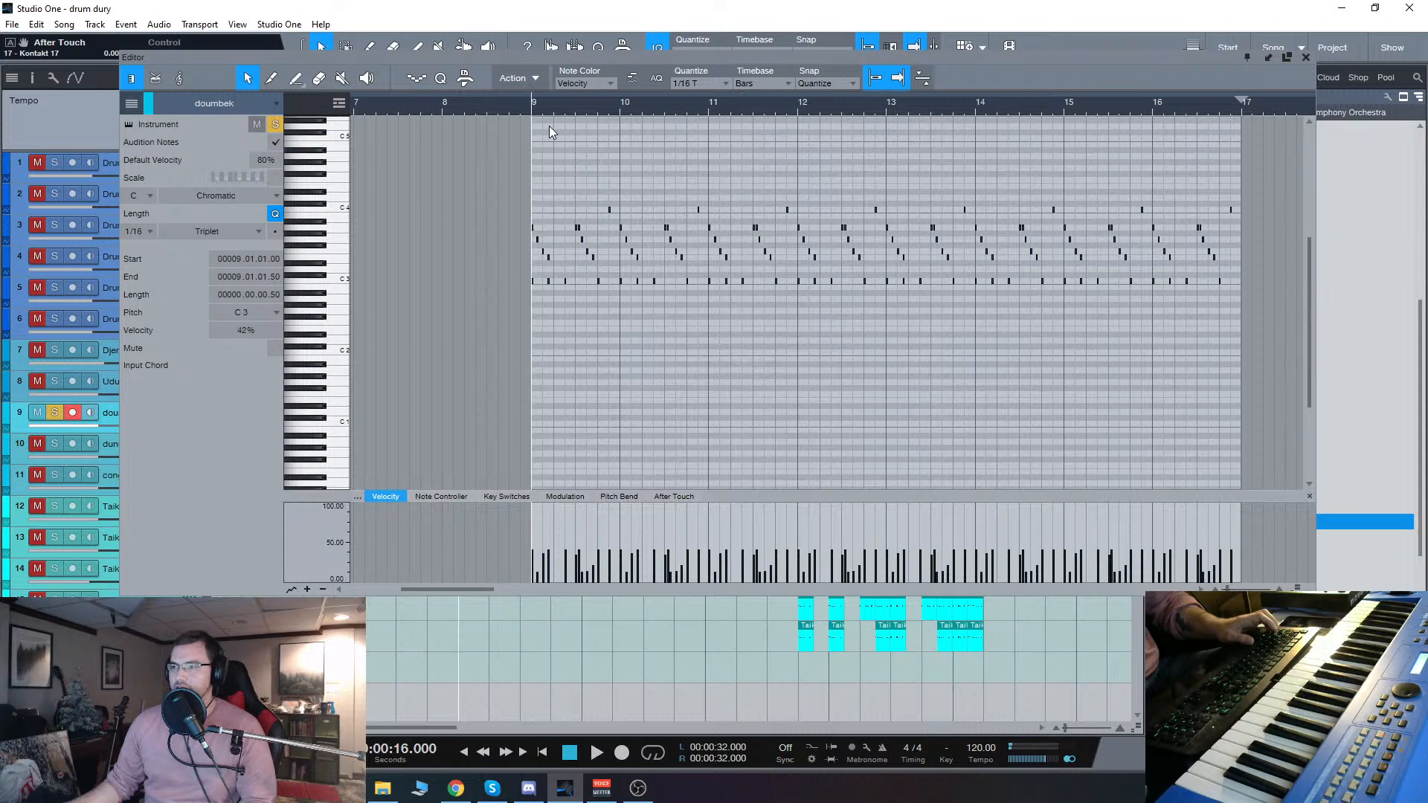
scroll(589, 143, up, 2)
key(space)
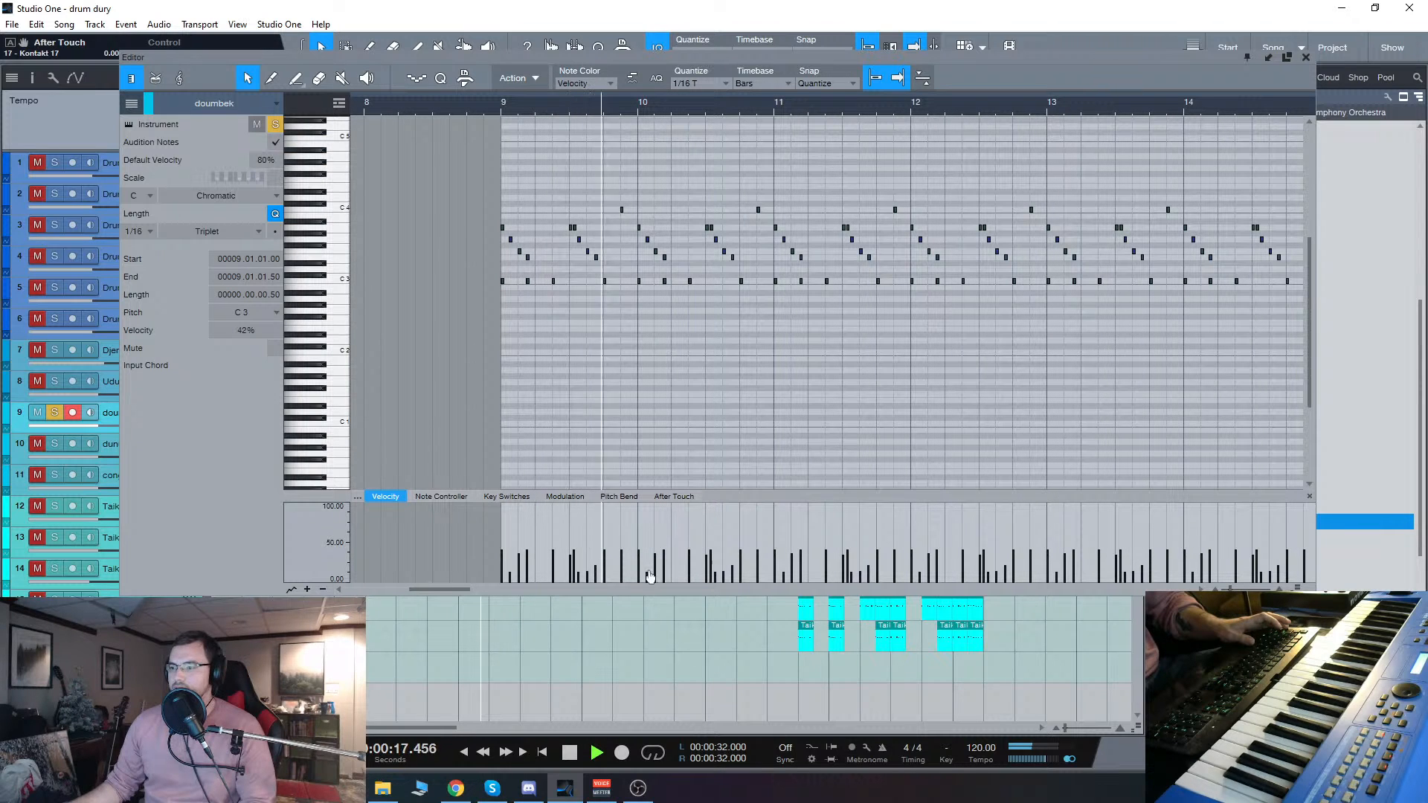
drag(665, 551, 665, 560)
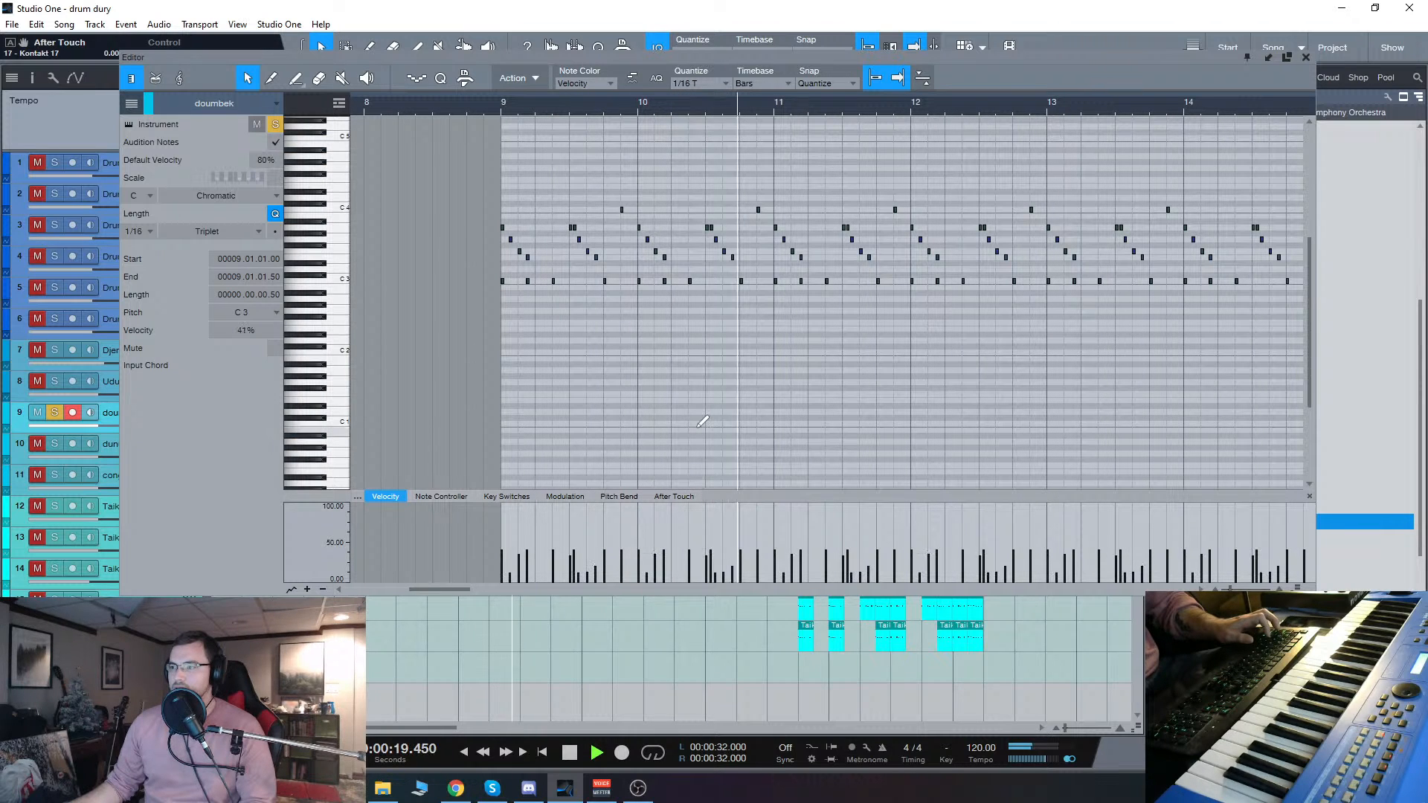
key(ctrl+z)
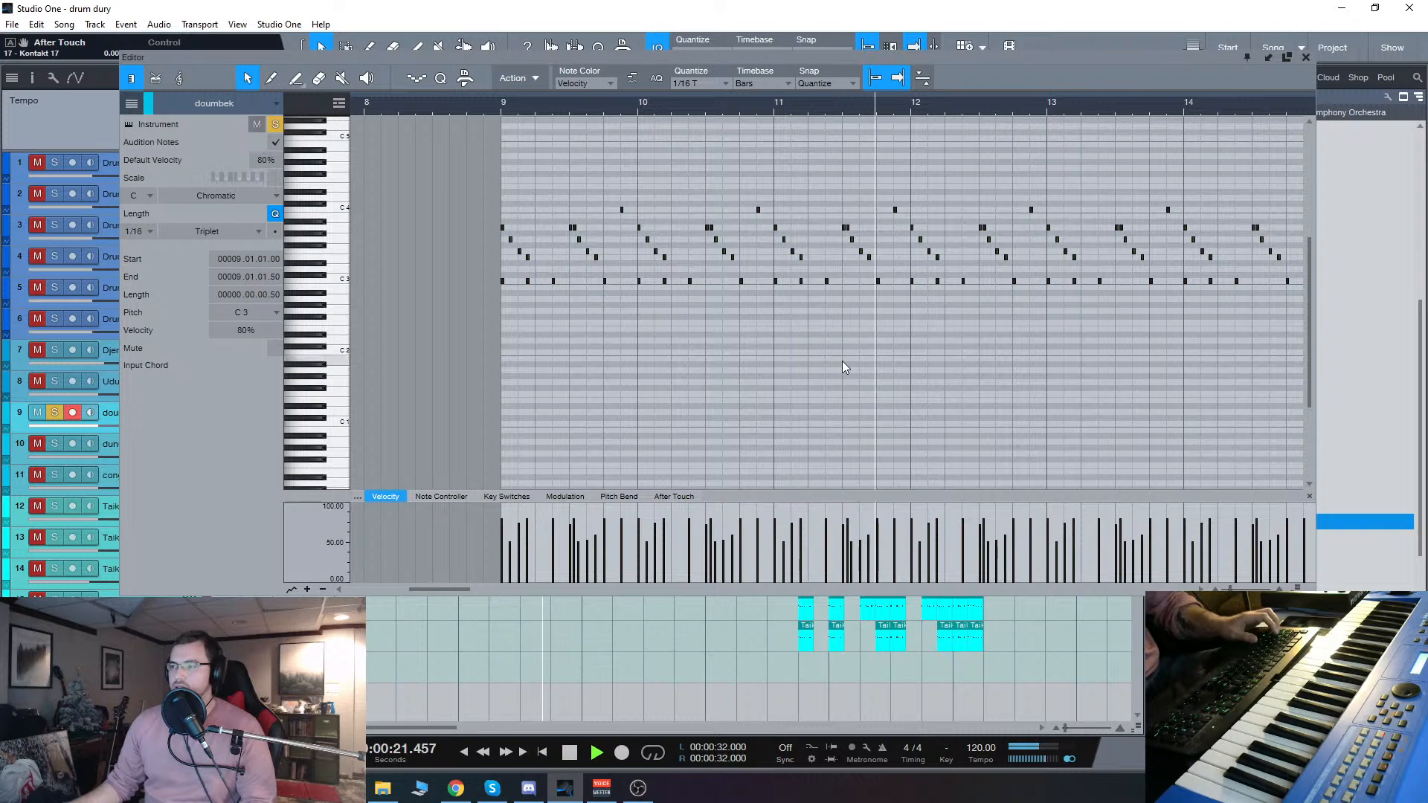
Step: Stop the doumbek playback and close the floating note editor
key(space)
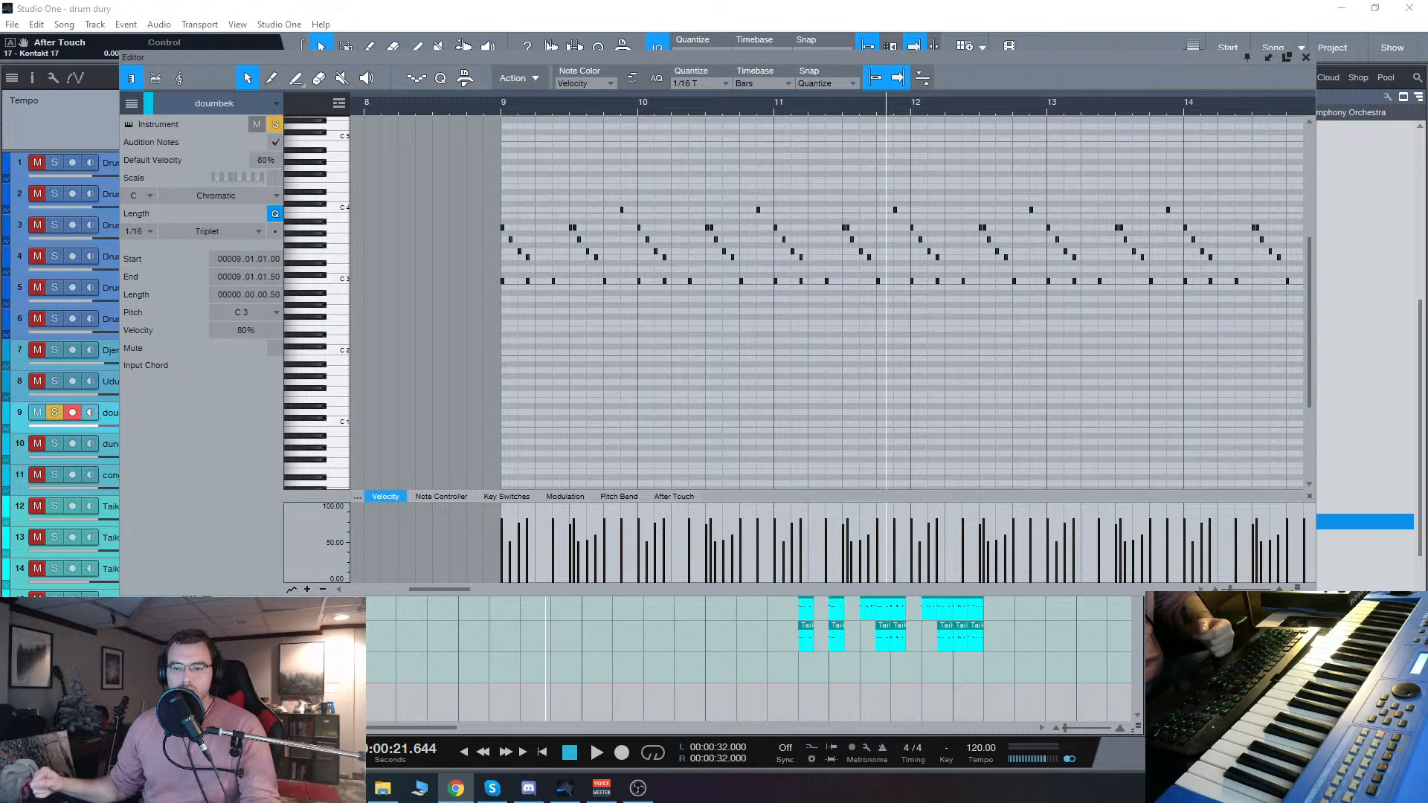
click(1306, 57)
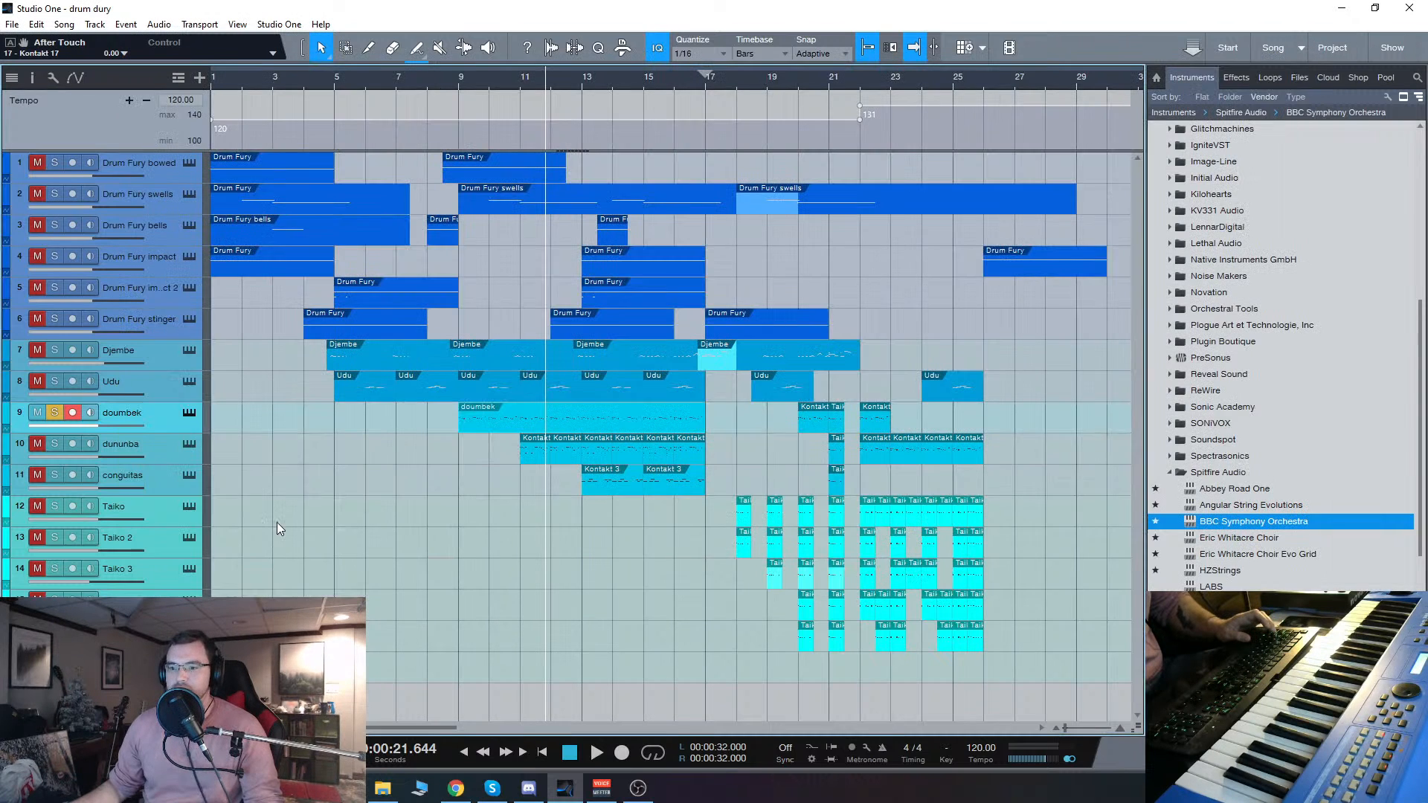
Step: Clear the doumbek solo, solo the six Drum Fury tracks instead, and return the playhead to the song start
click(138, 163)
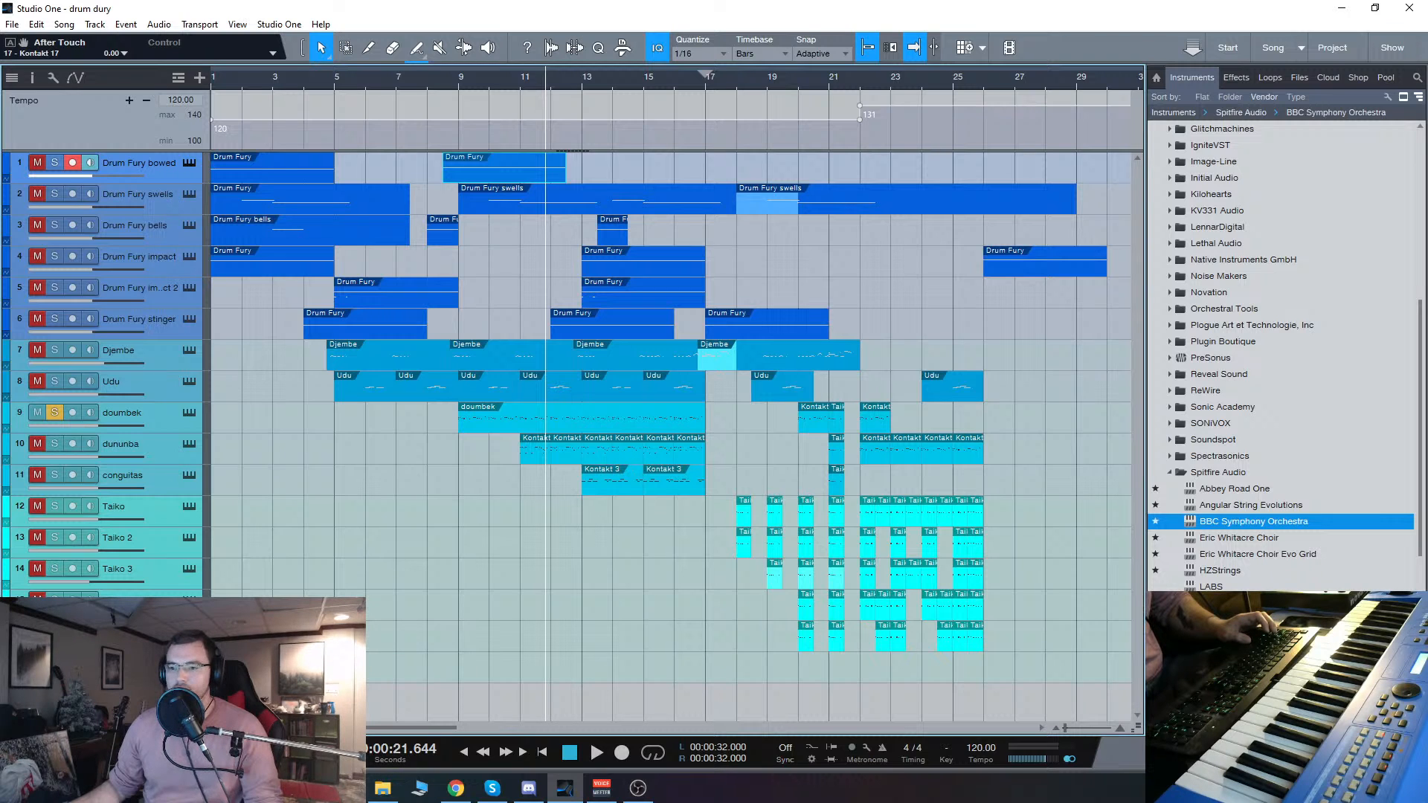
click(134, 666)
click(297, 637)
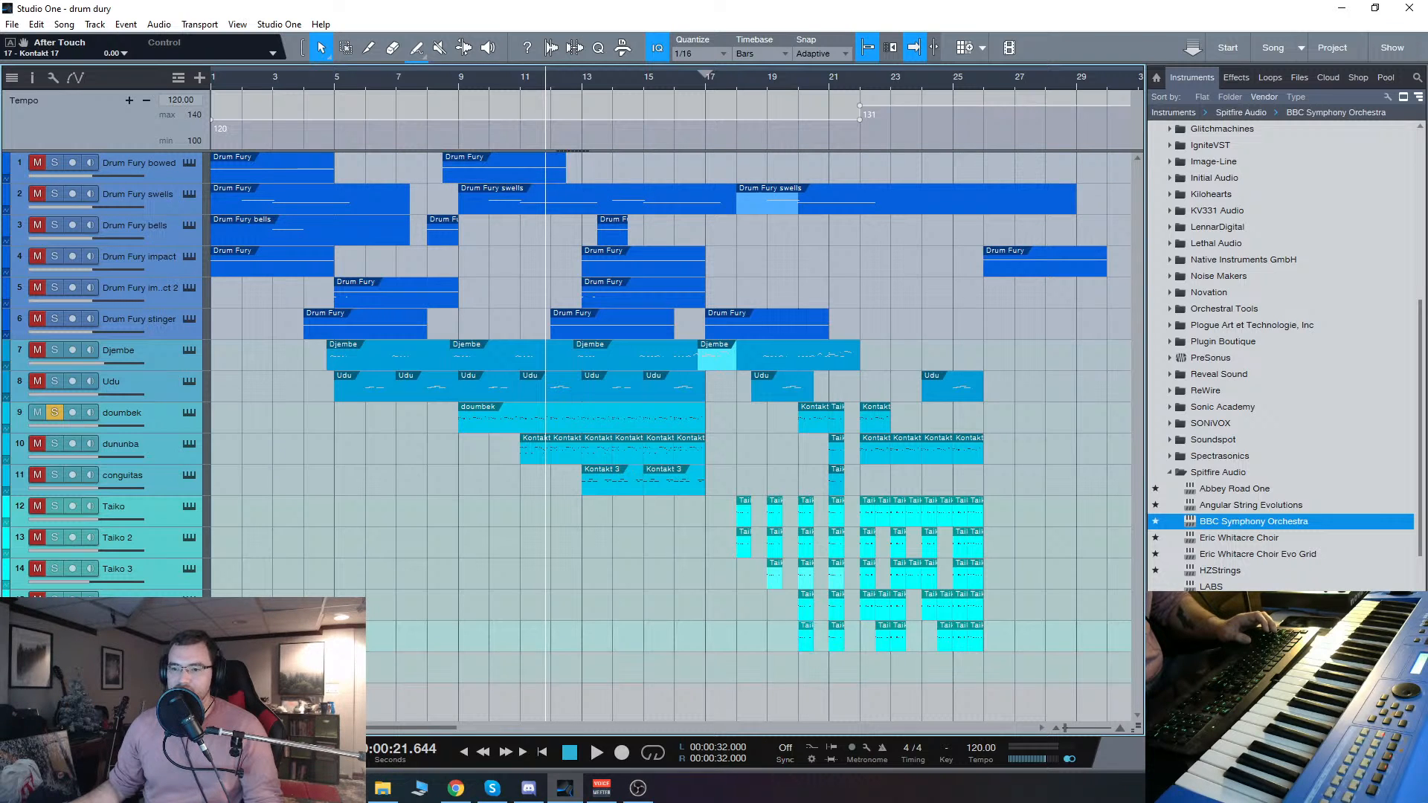
click(177, 163)
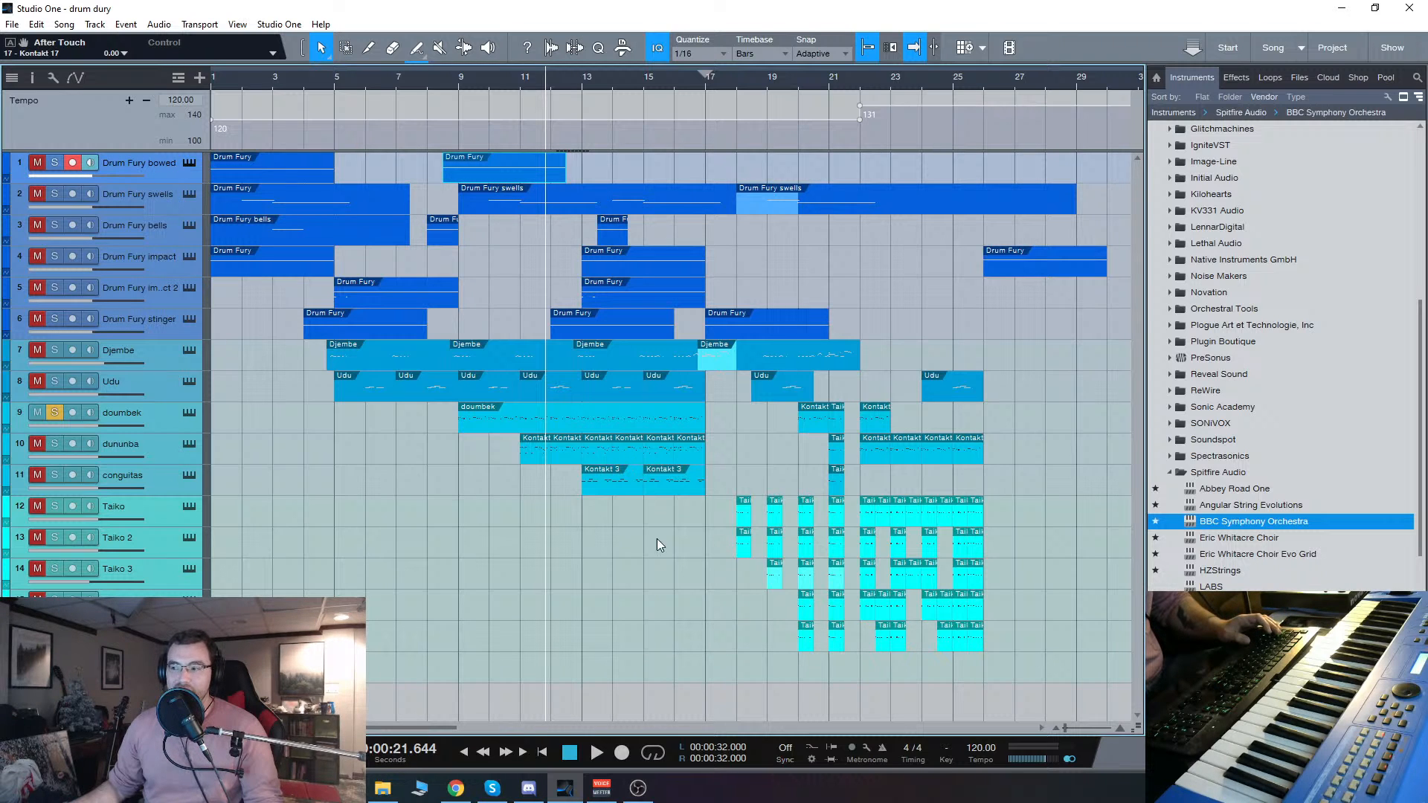
key(shift+s)
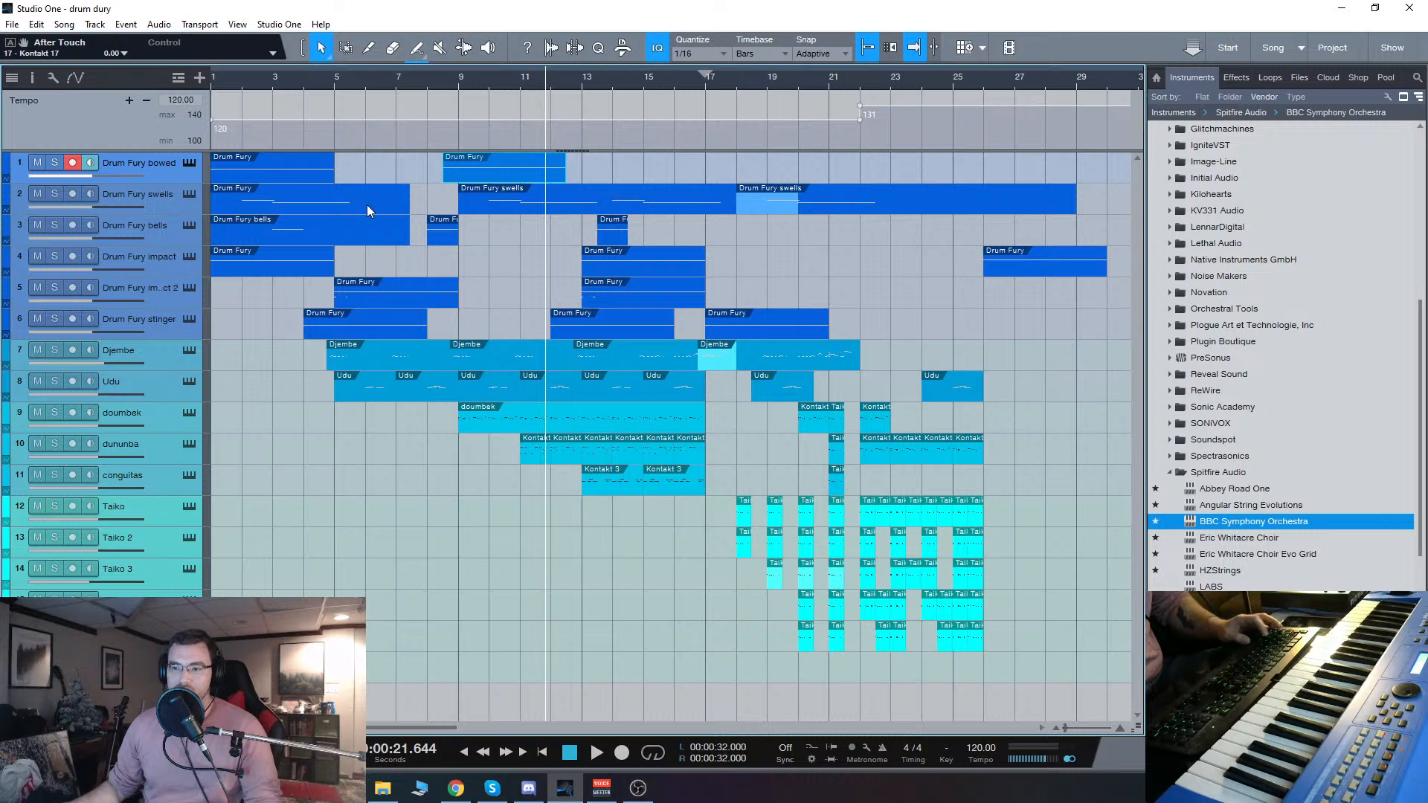
click(55, 163)
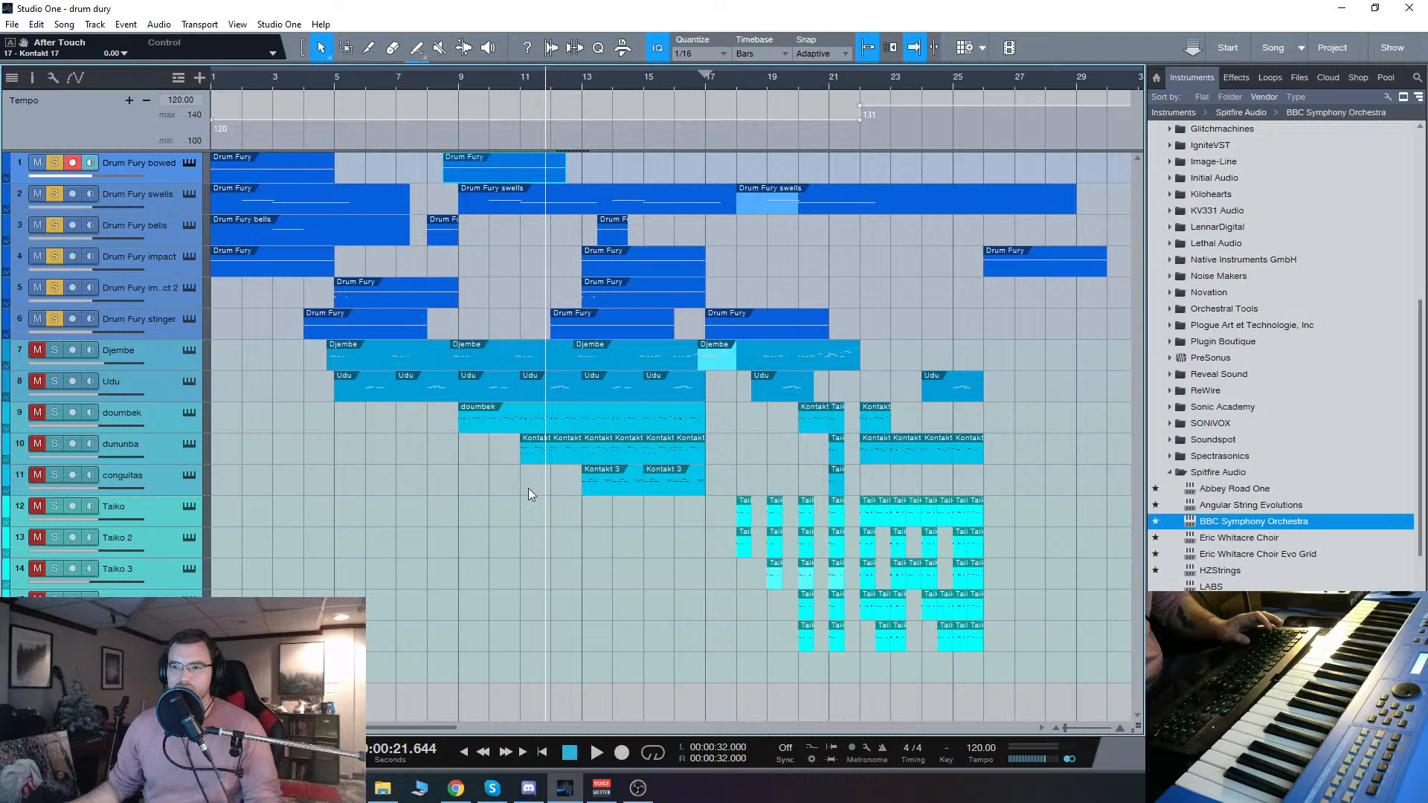
click(463, 753)
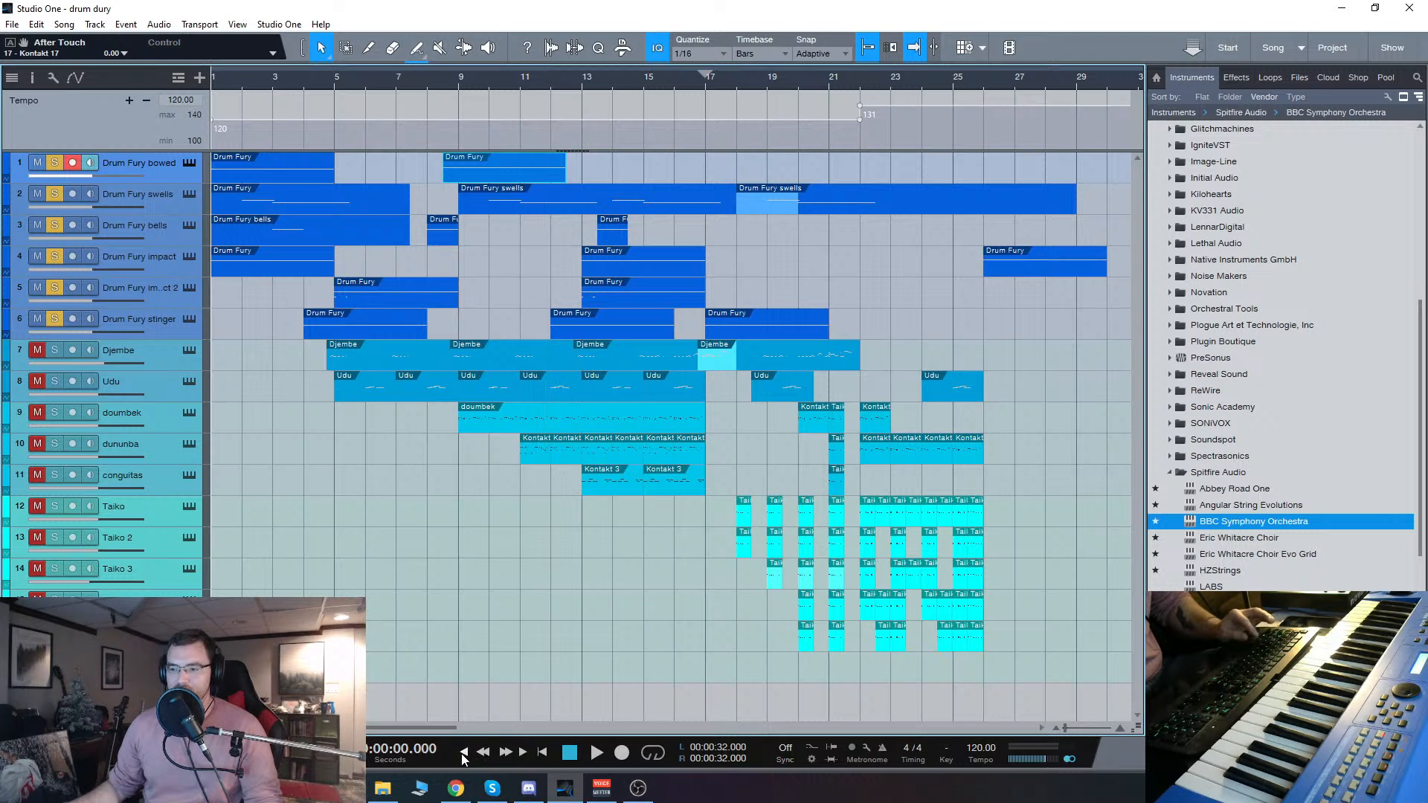
Step: View the Impacts - Wind Singer instrument on the Drum Fury stinger track and close it again
click(190, 319)
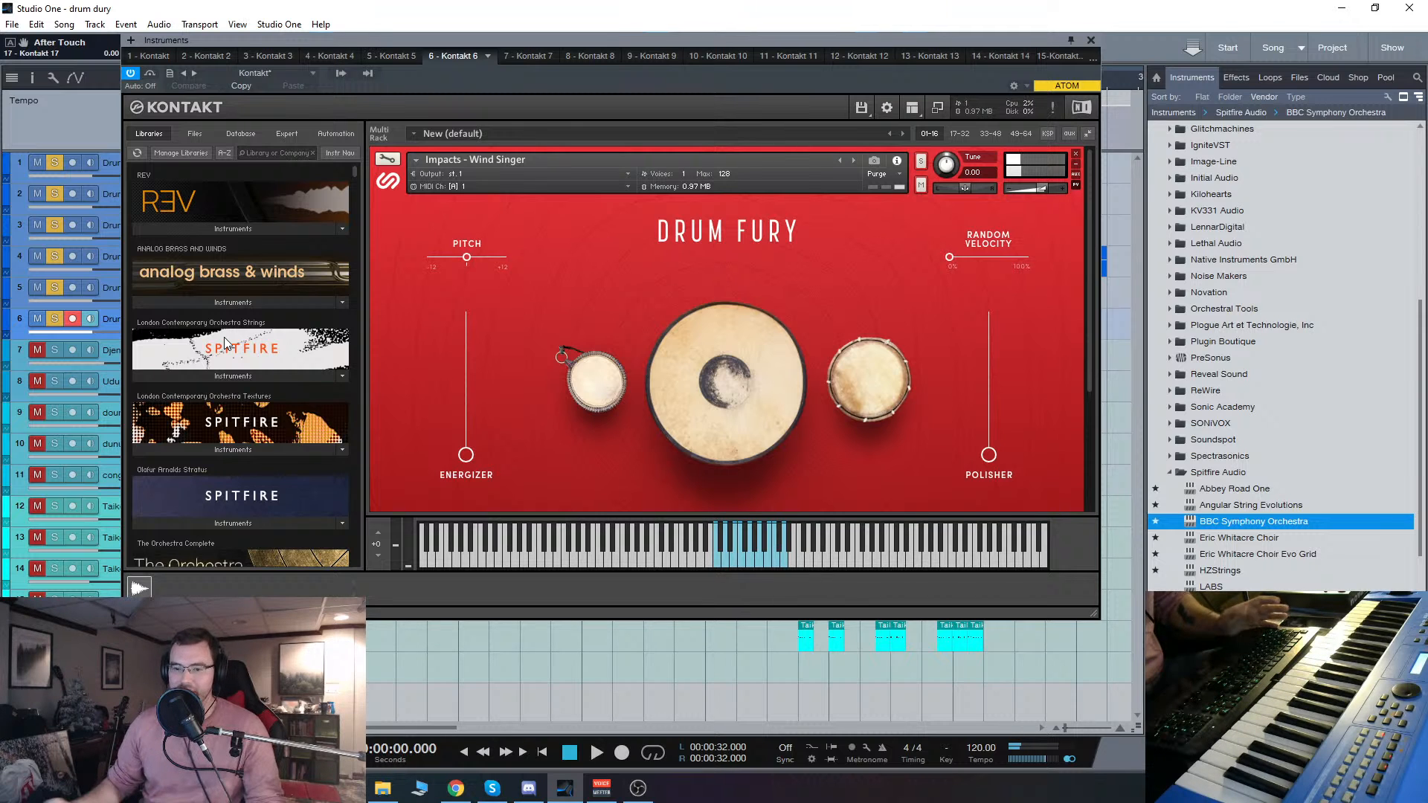
click(1091, 41)
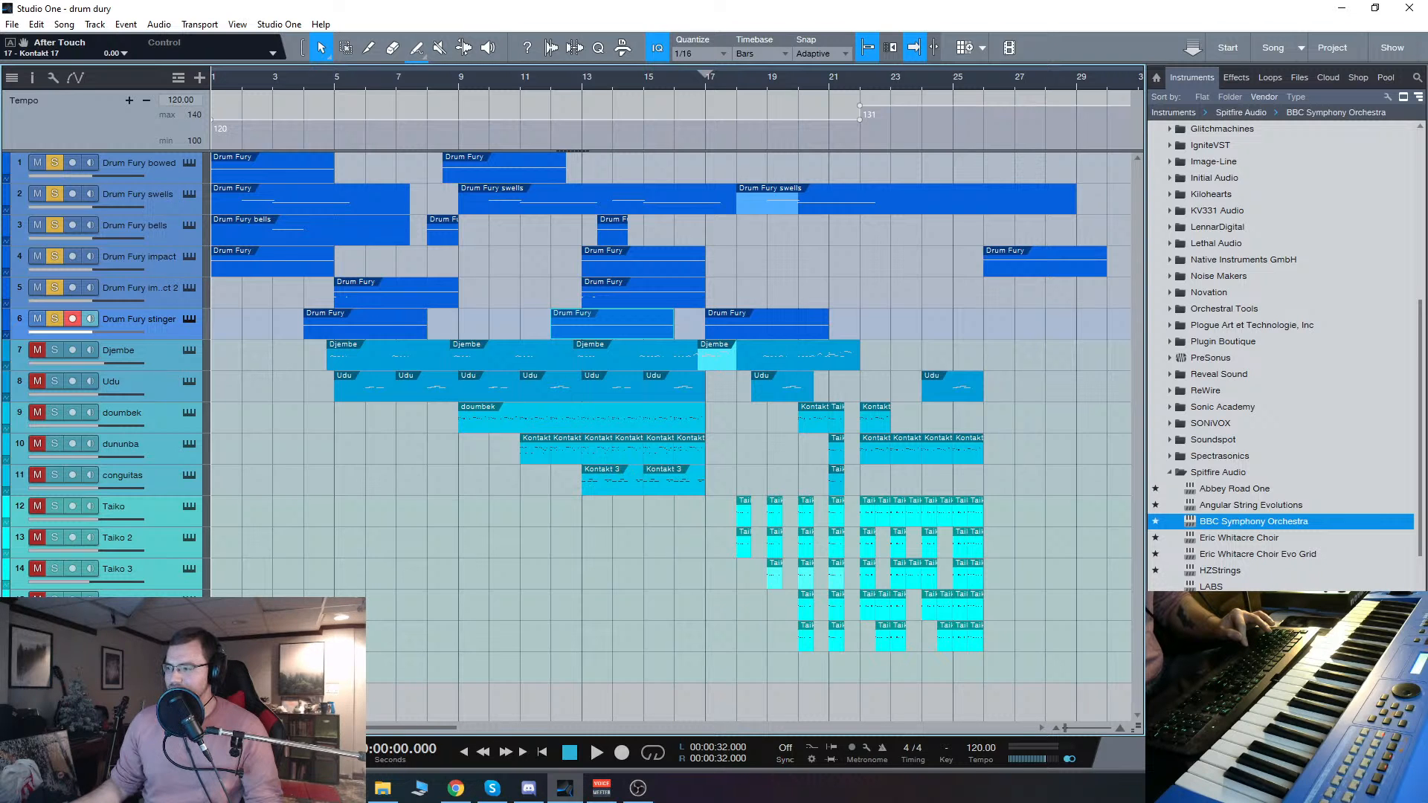
Step: Show the mixer console and play the first moments of the soloed Drum Fury tracks from the song start
key(F3)
drag(575, 726, 372, 748)
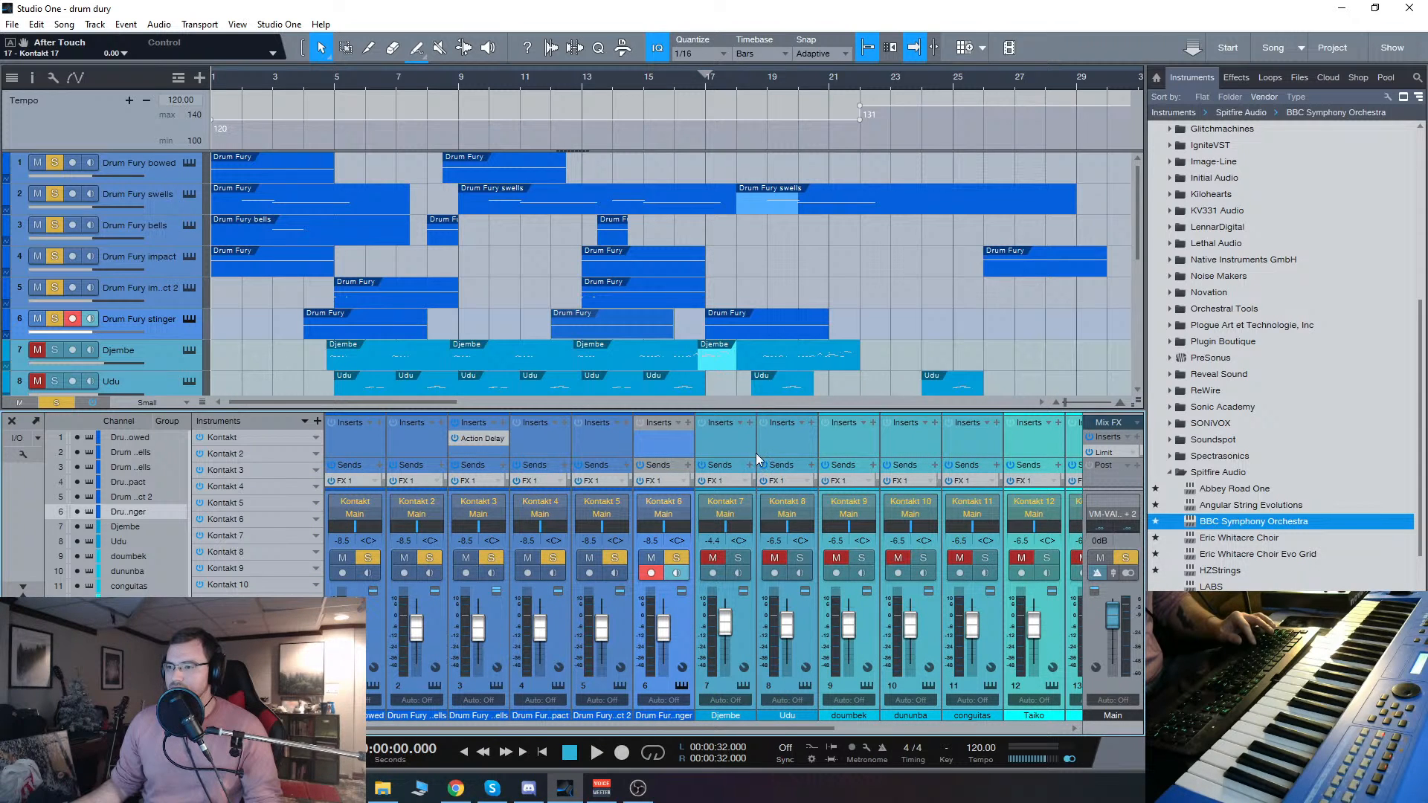
key(space)
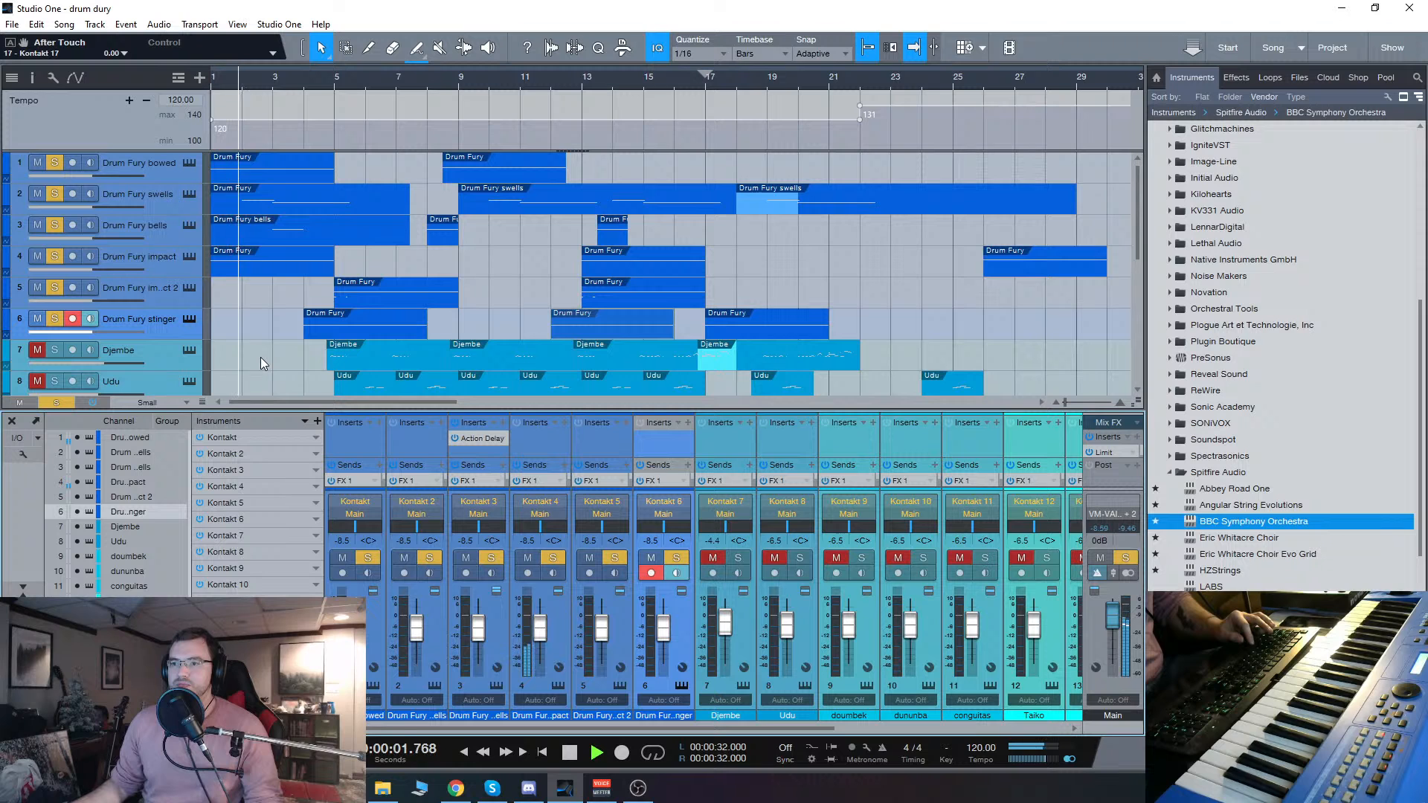
key(space)
Step: Audition a note of the Cymbals - Bowed patch on the Drum Fury bowed track and close its instrument window
click(190, 162)
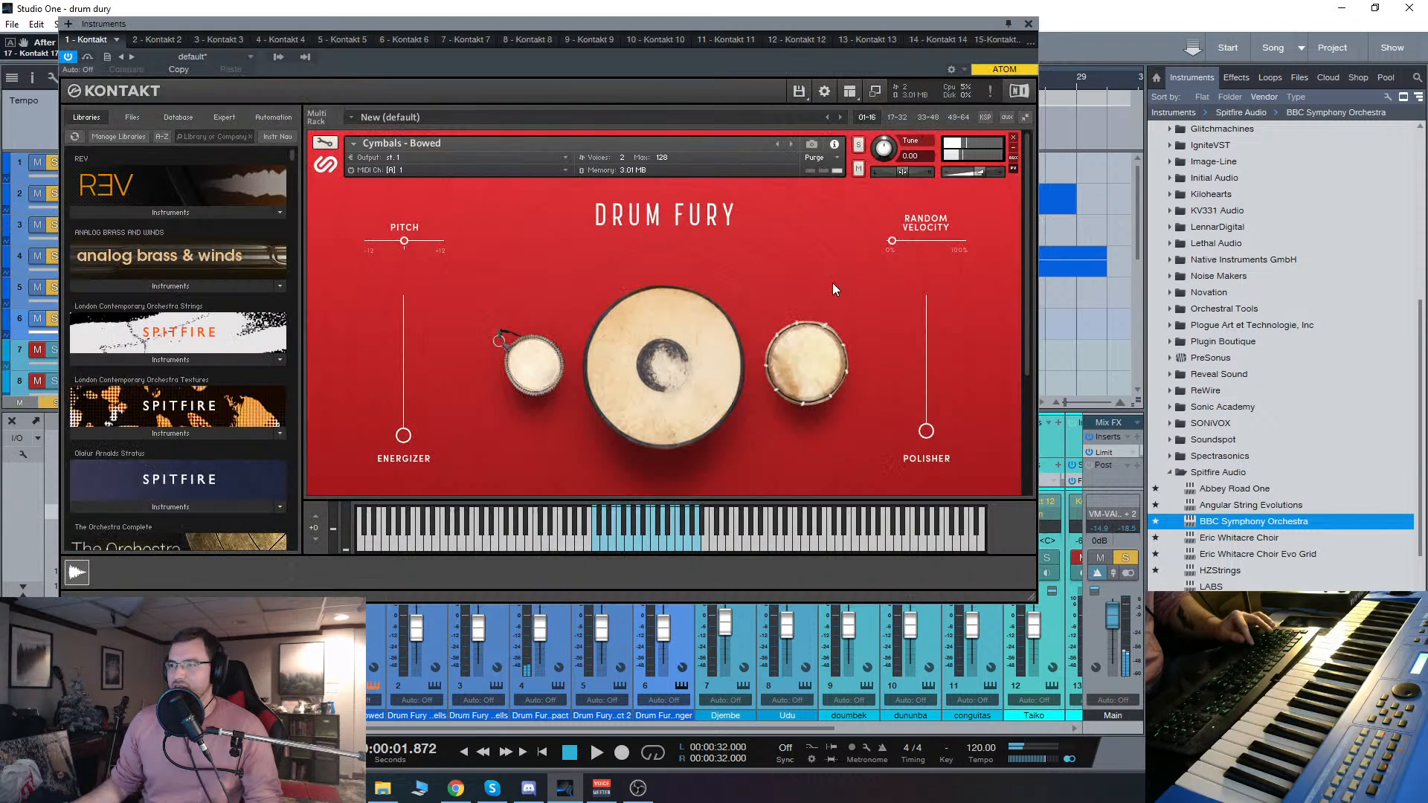
click(653, 543)
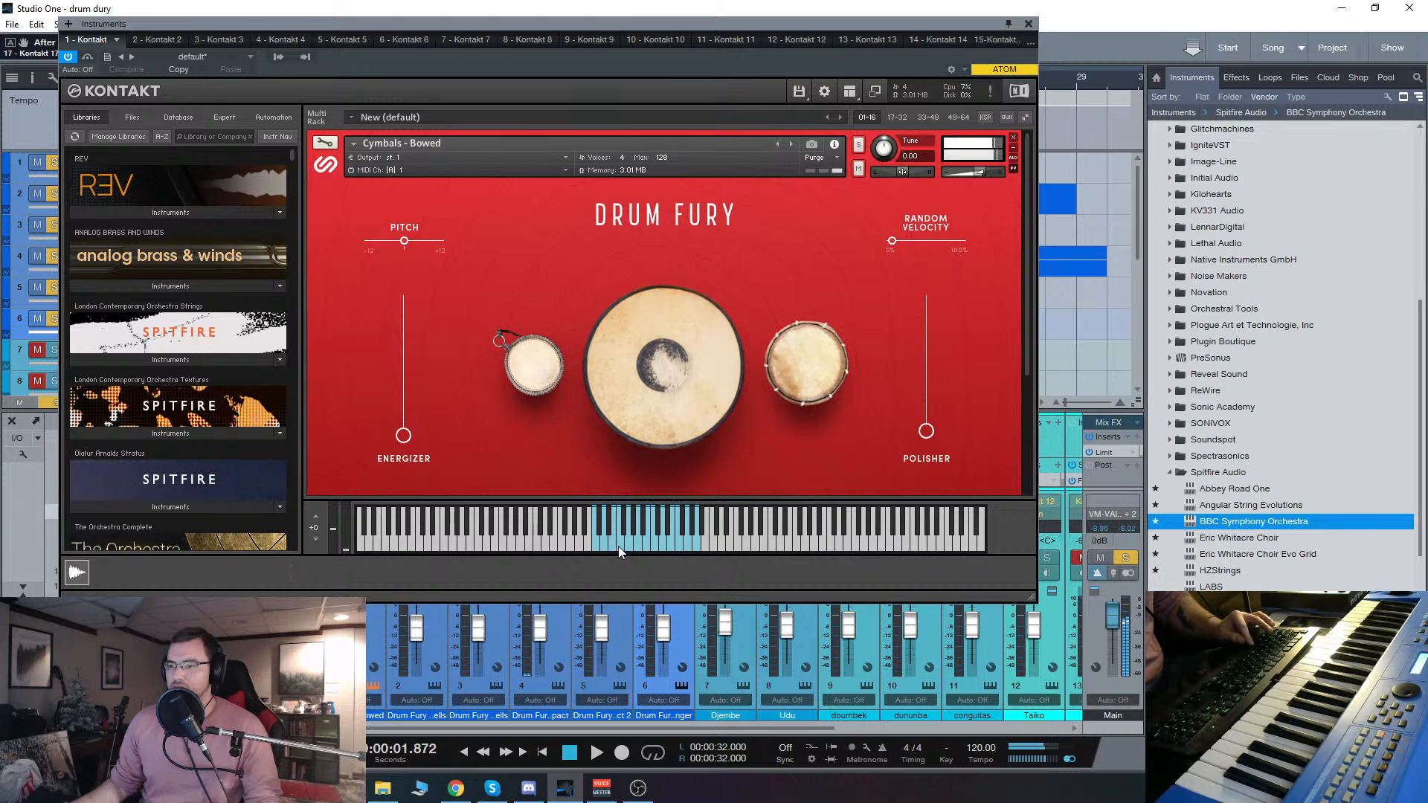
click(1029, 24)
Step: Audition notes of the Cymbals - Rolls Swipes Scrapes patch on the Drum Fury swells track and close its instrument window
click(192, 194)
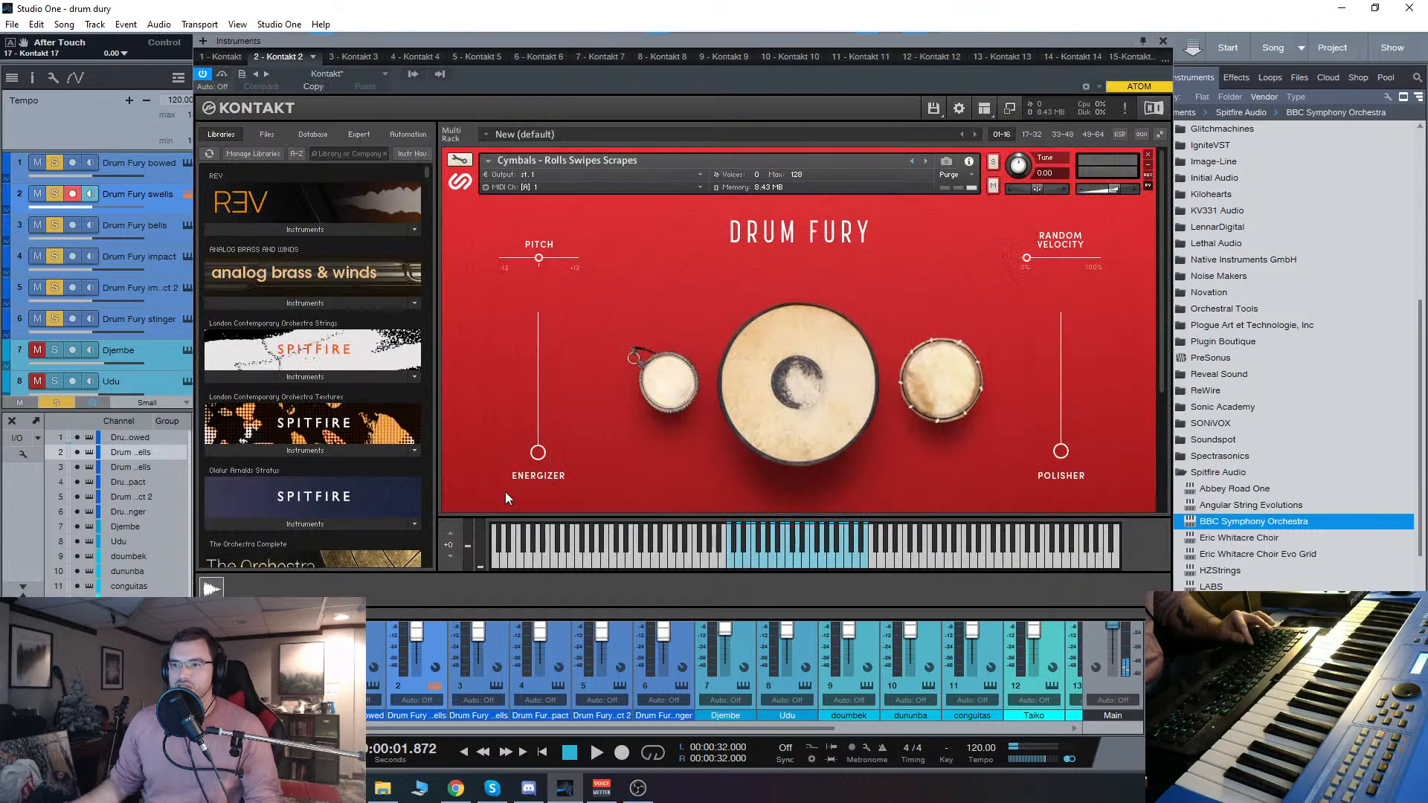
click(814, 561)
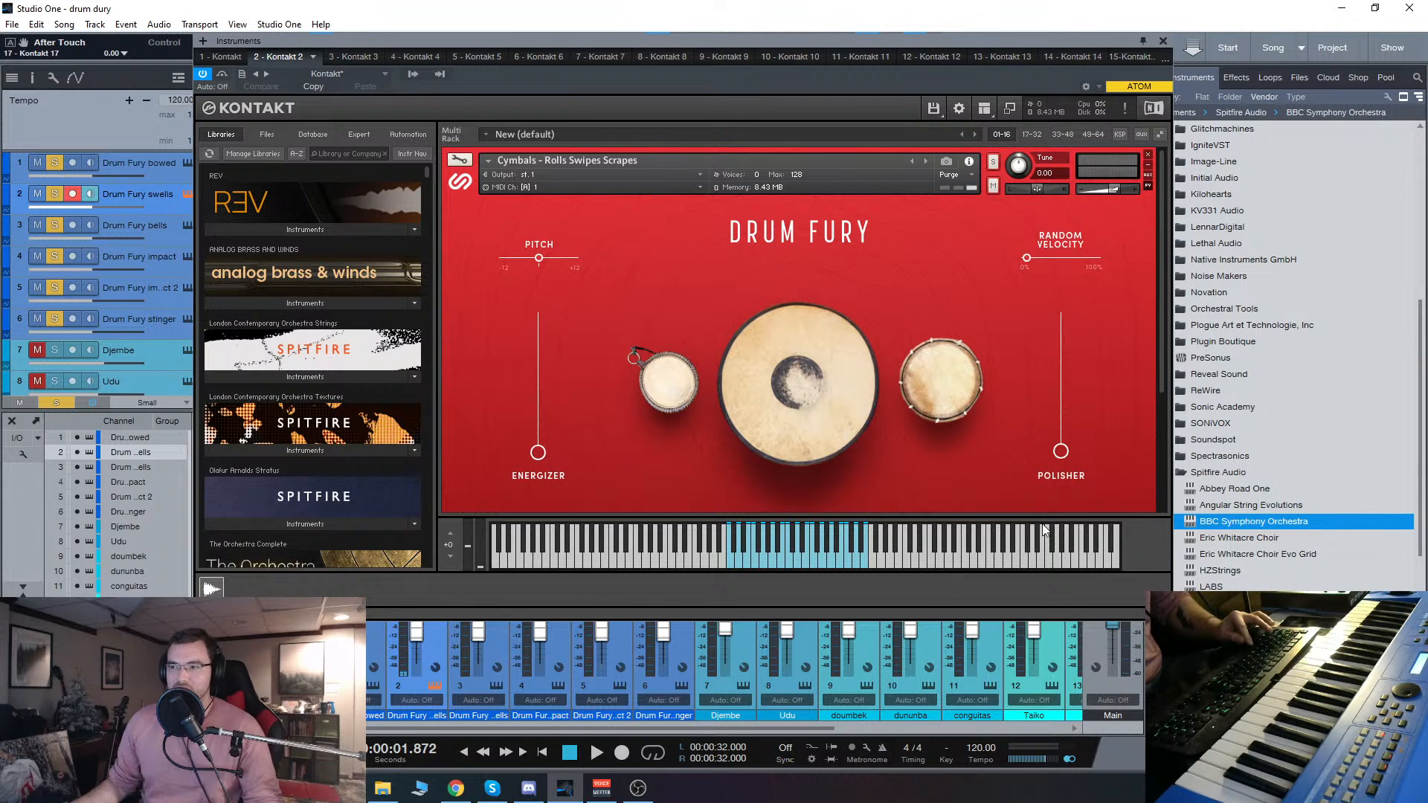
click(753, 562)
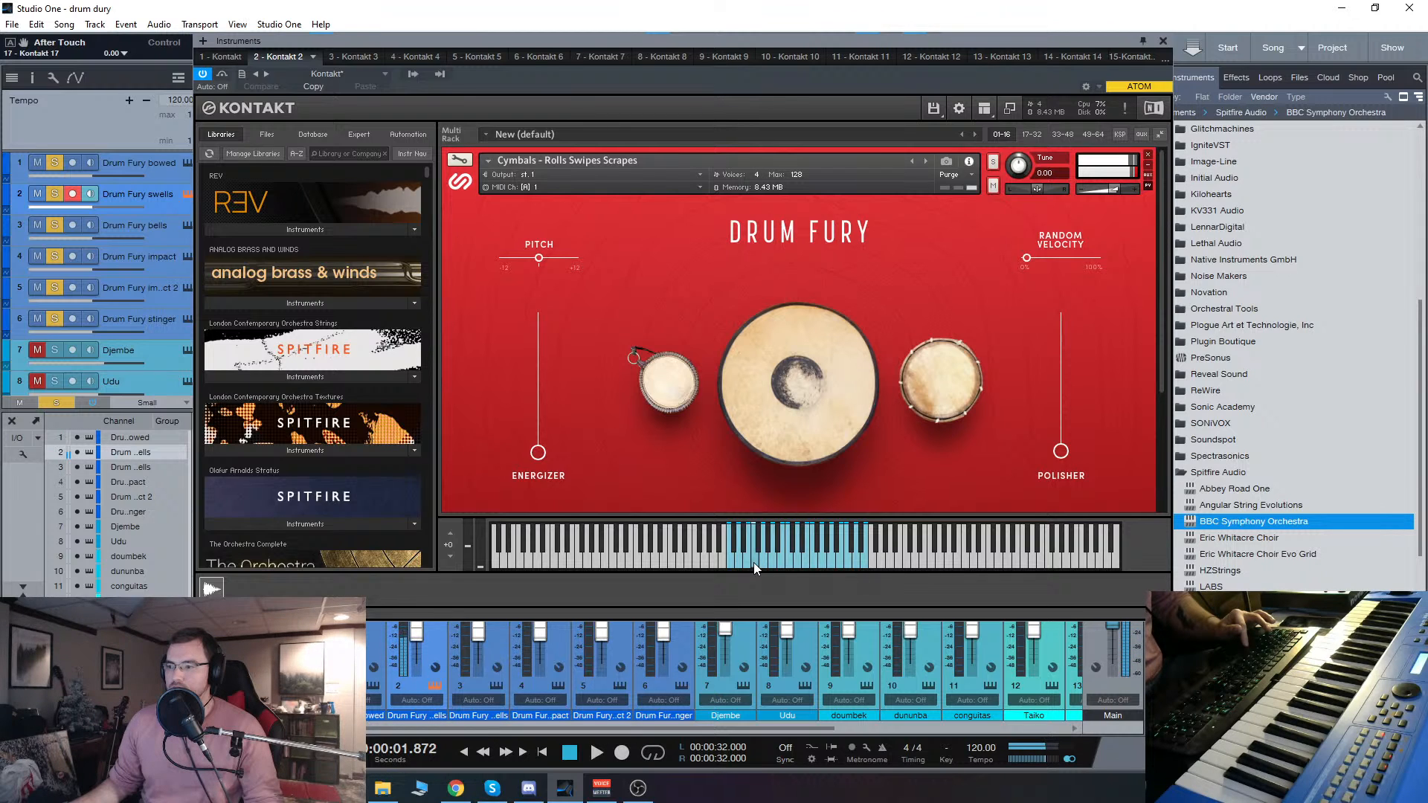
click(1163, 41)
Step: Audition a note of the Cymbals - Zill Bells Large patch on the Drum Fury bells track and close its instrument window
click(174, 227)
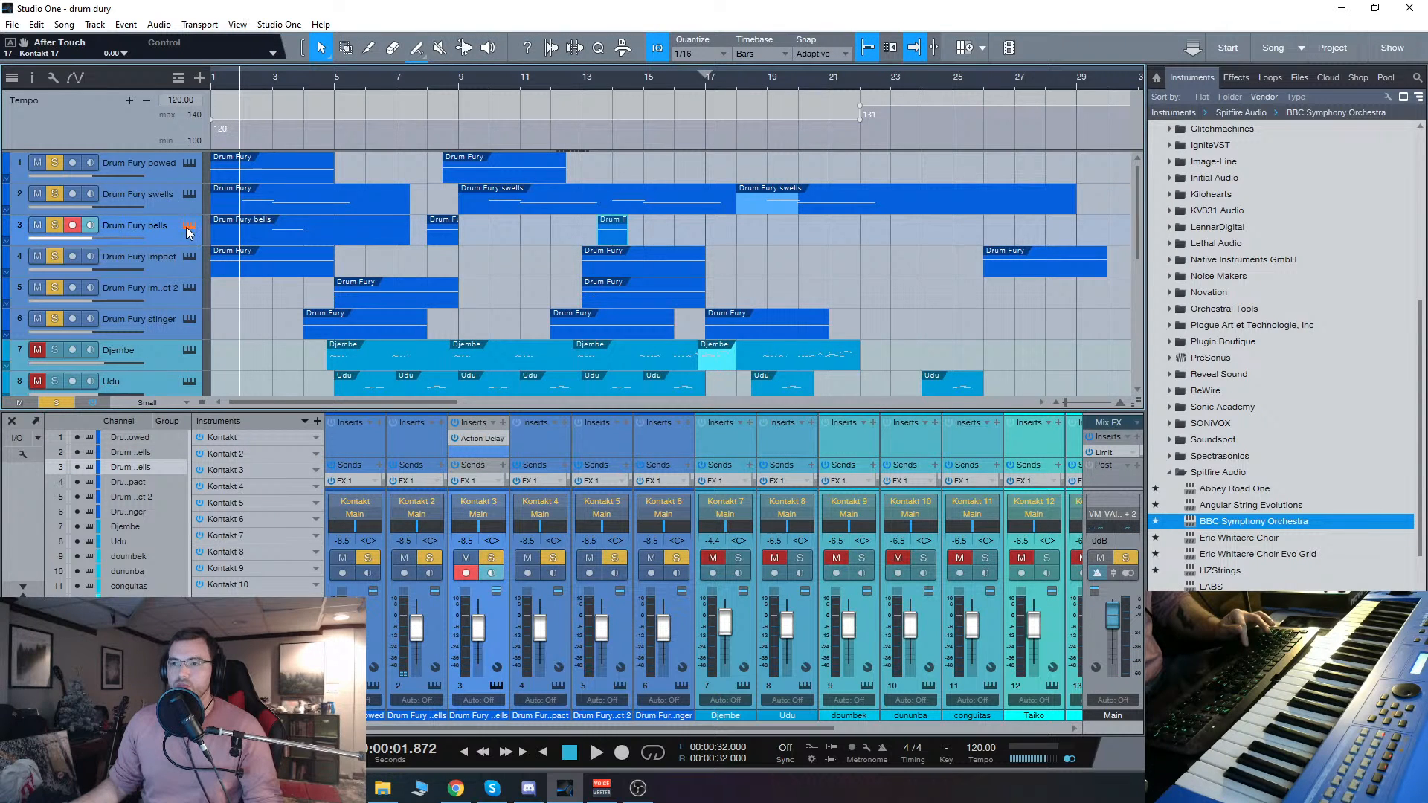
click(189, 226)
click(778, 560)
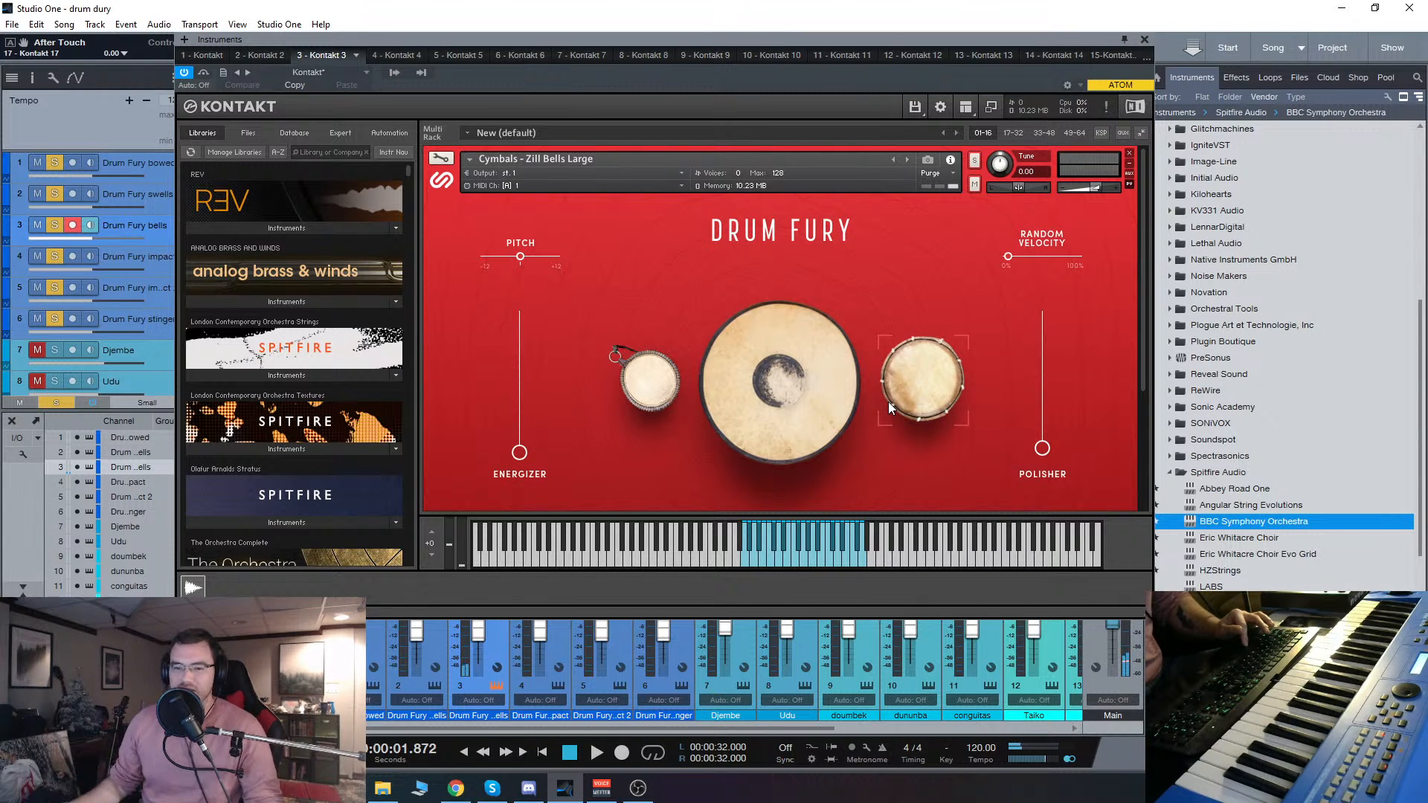
click(1144, 40)
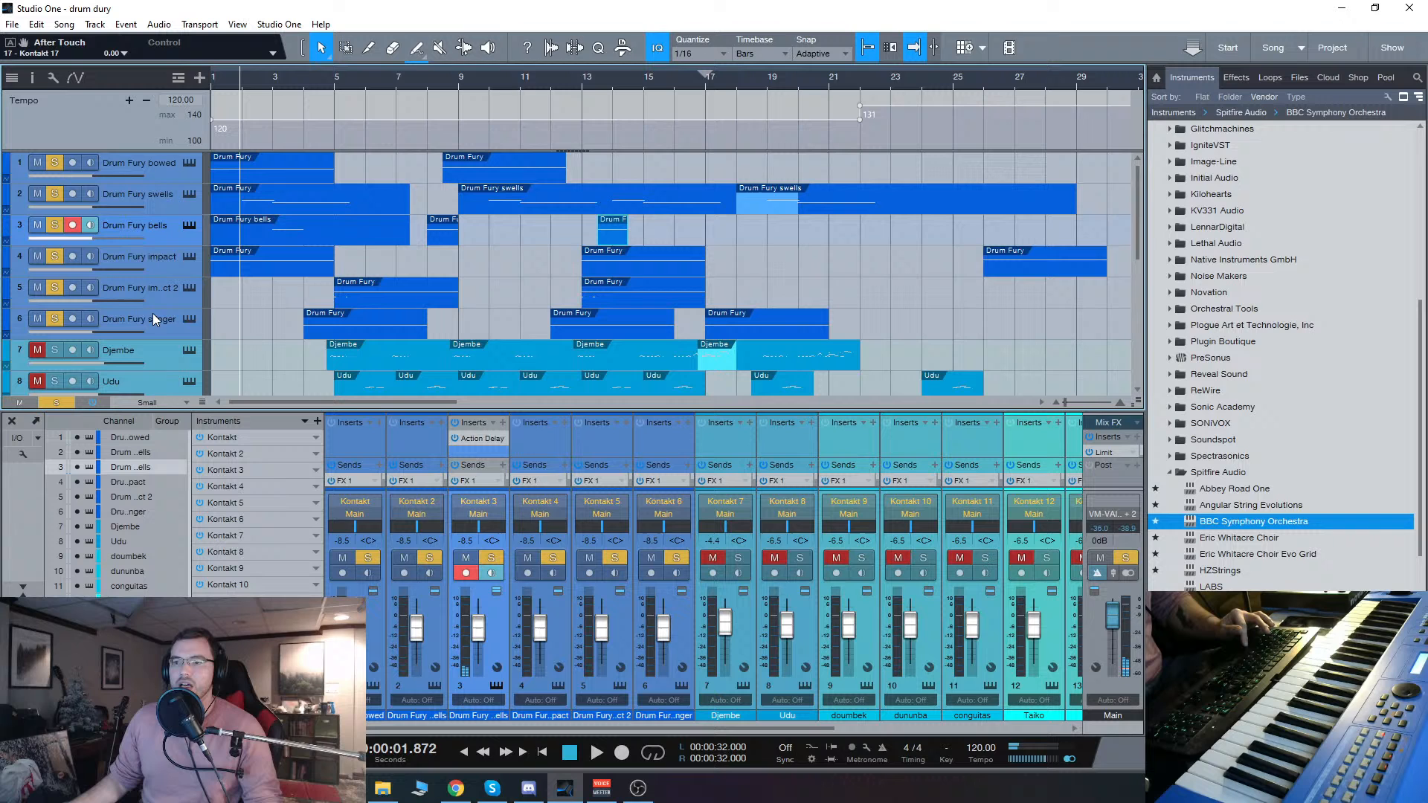
Step: Audition the Impacts - Deep Cinema patch on the Drum Fury impact track from its lowest to highest mapped keys and close its instrument window
click(162, 258)
click(190, 256)
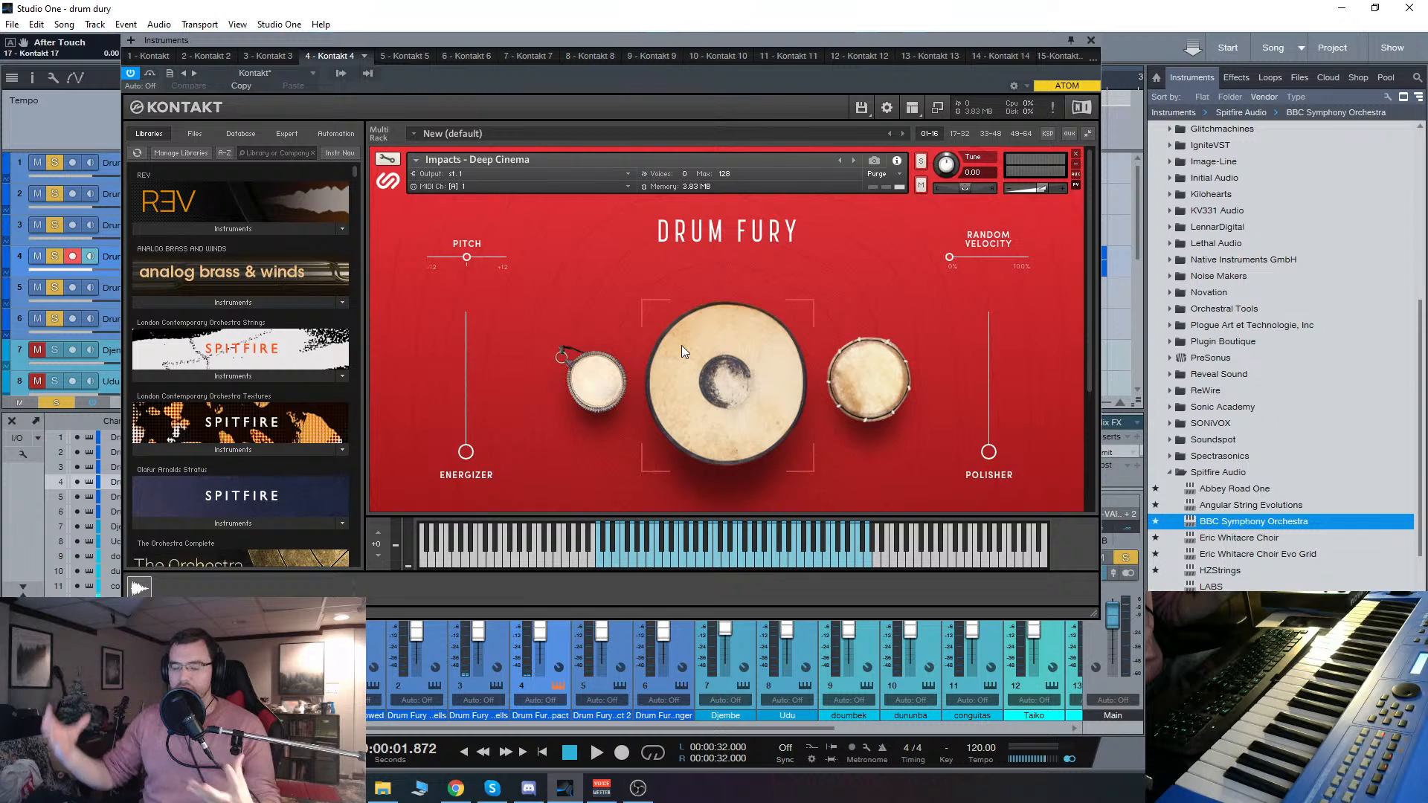
click(618, 561)
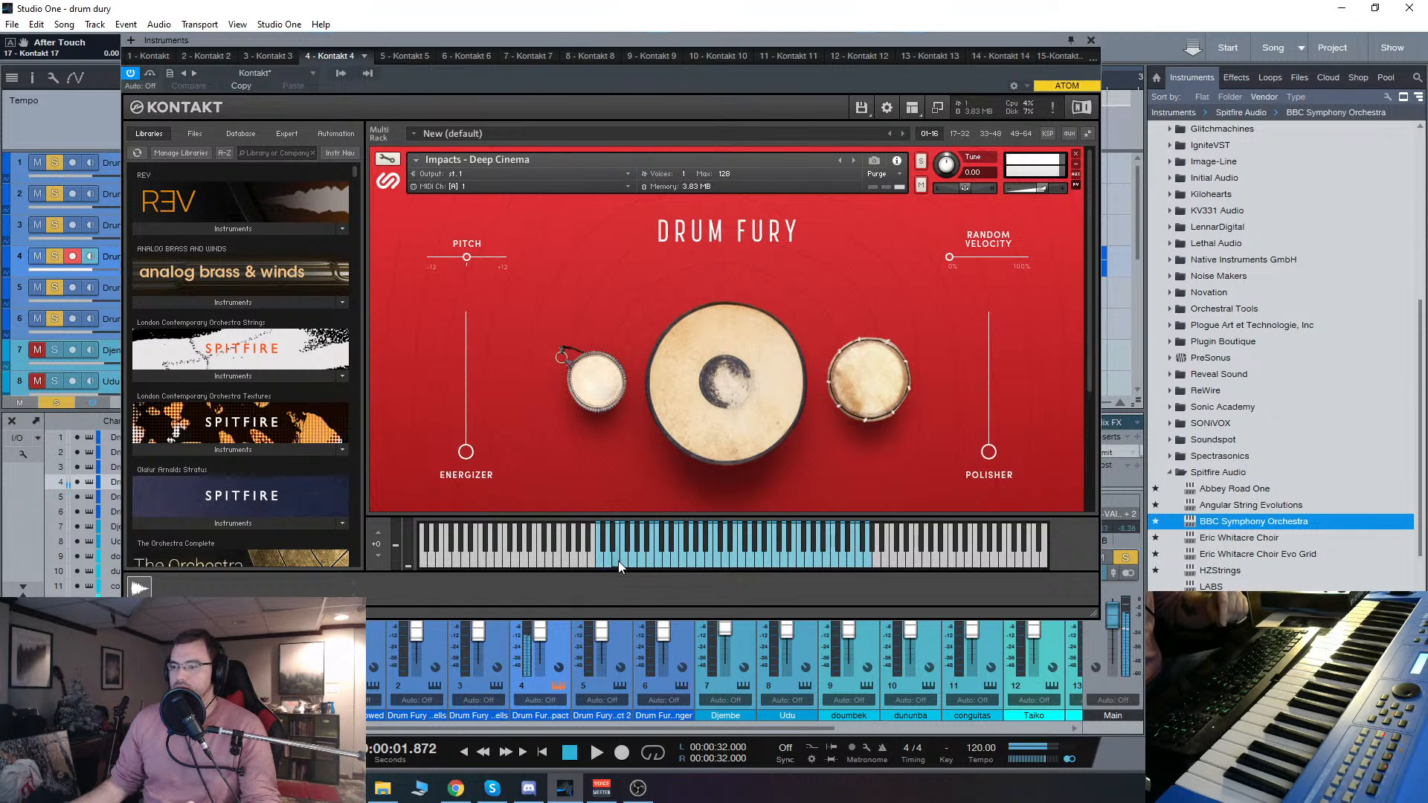
click(600, 564)
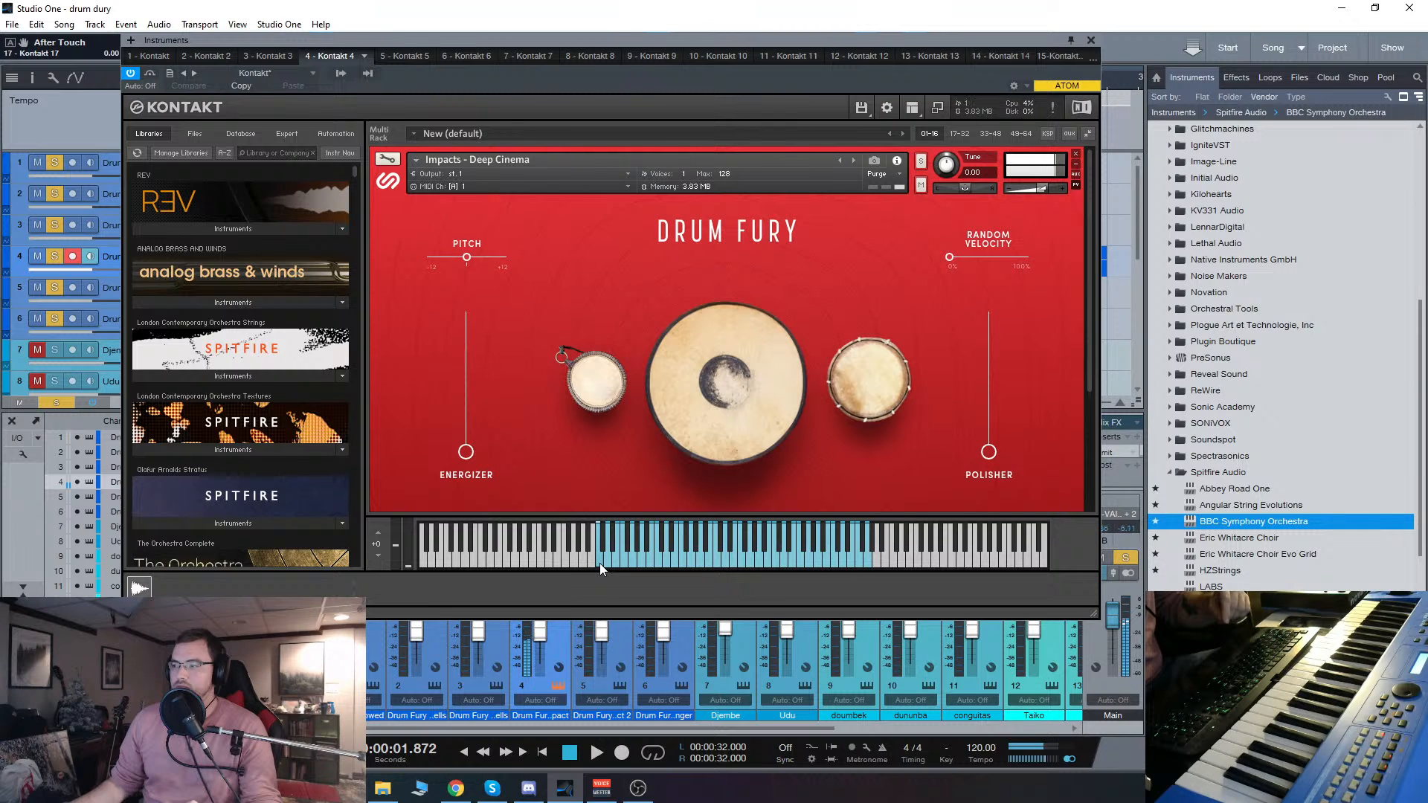
click(716, 566)
click(790, 555)
click(837, 564)
click(871, 564)
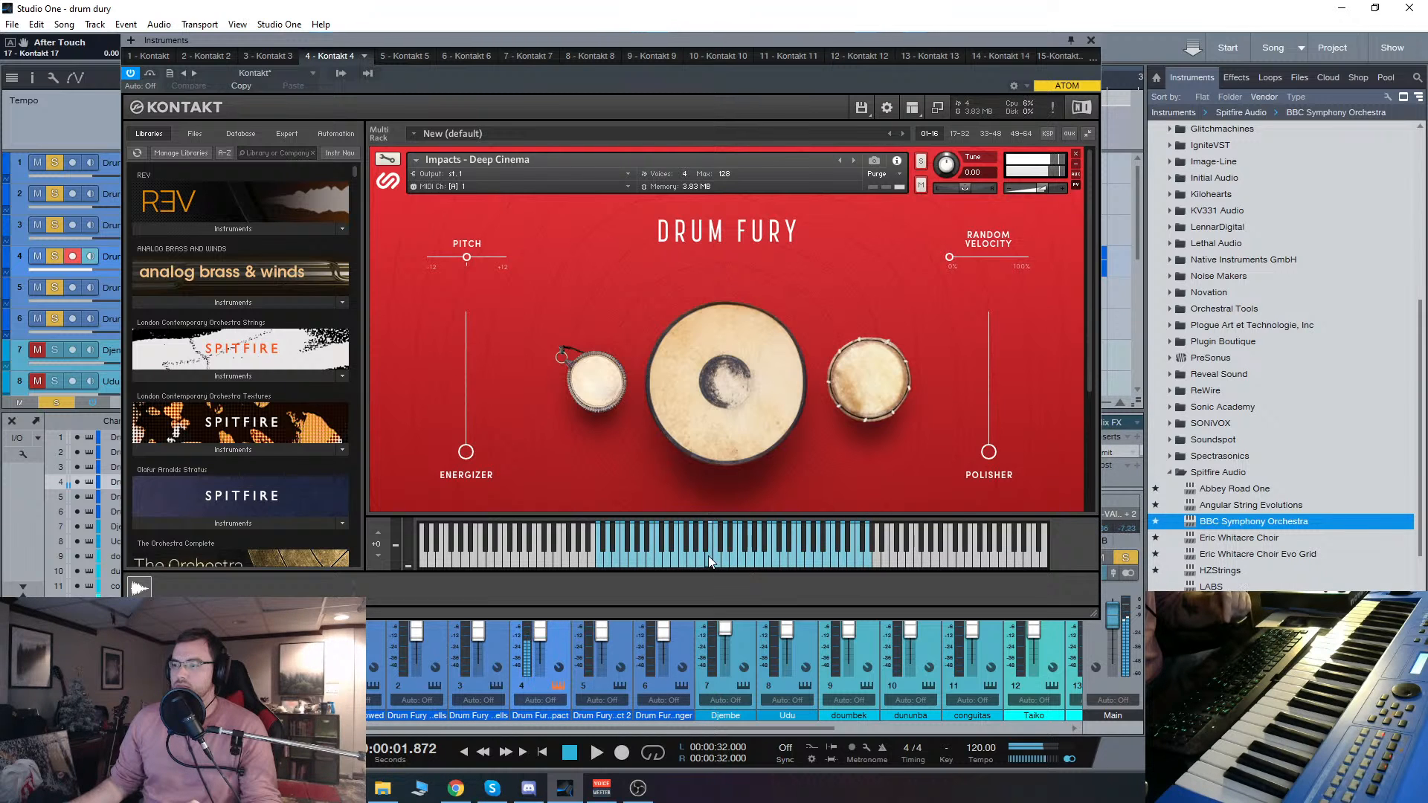
click(1090, 40)
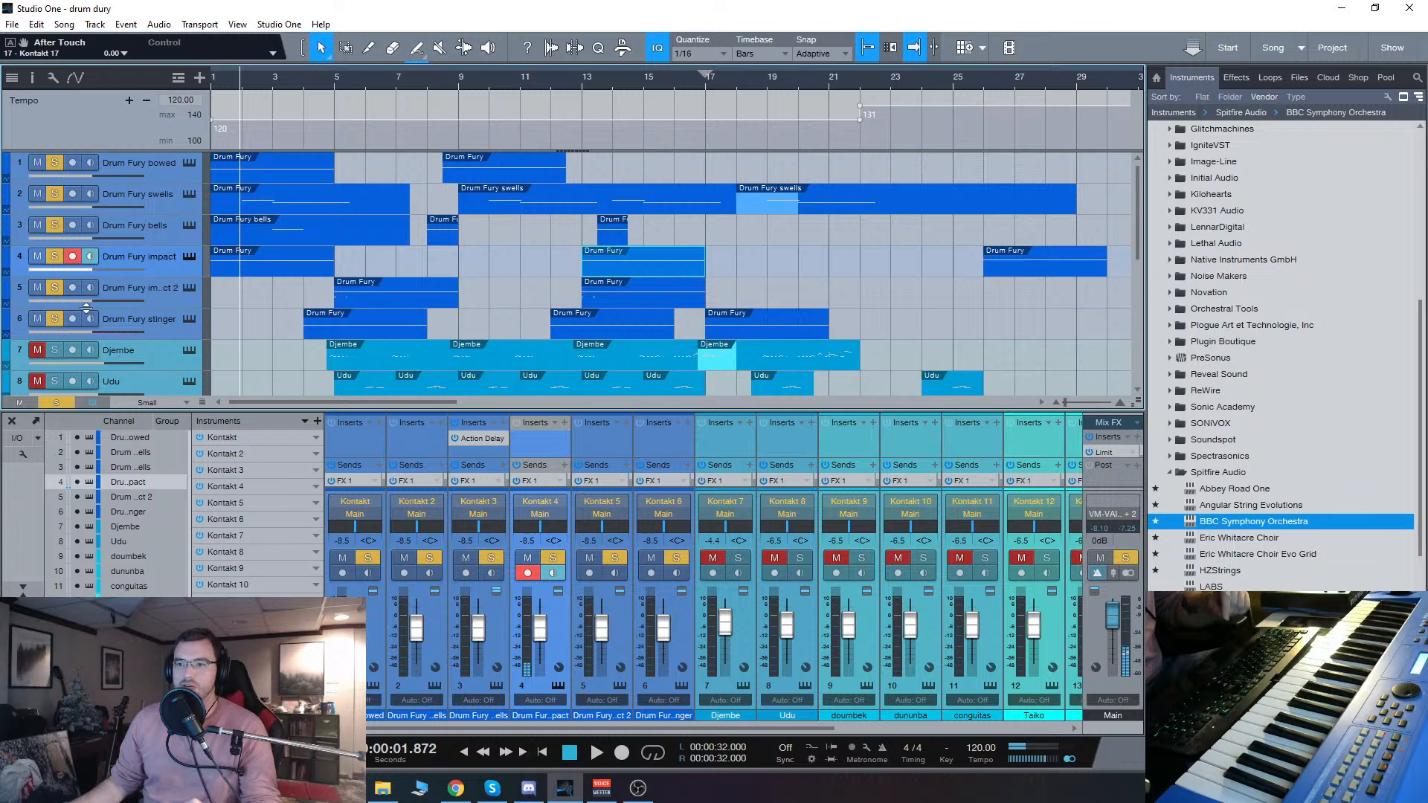
Step: Audition keys across the mapped range of the Impacts - Organic patch on the second Drum Fury impact track
click(150, 288)
click(186, 287)
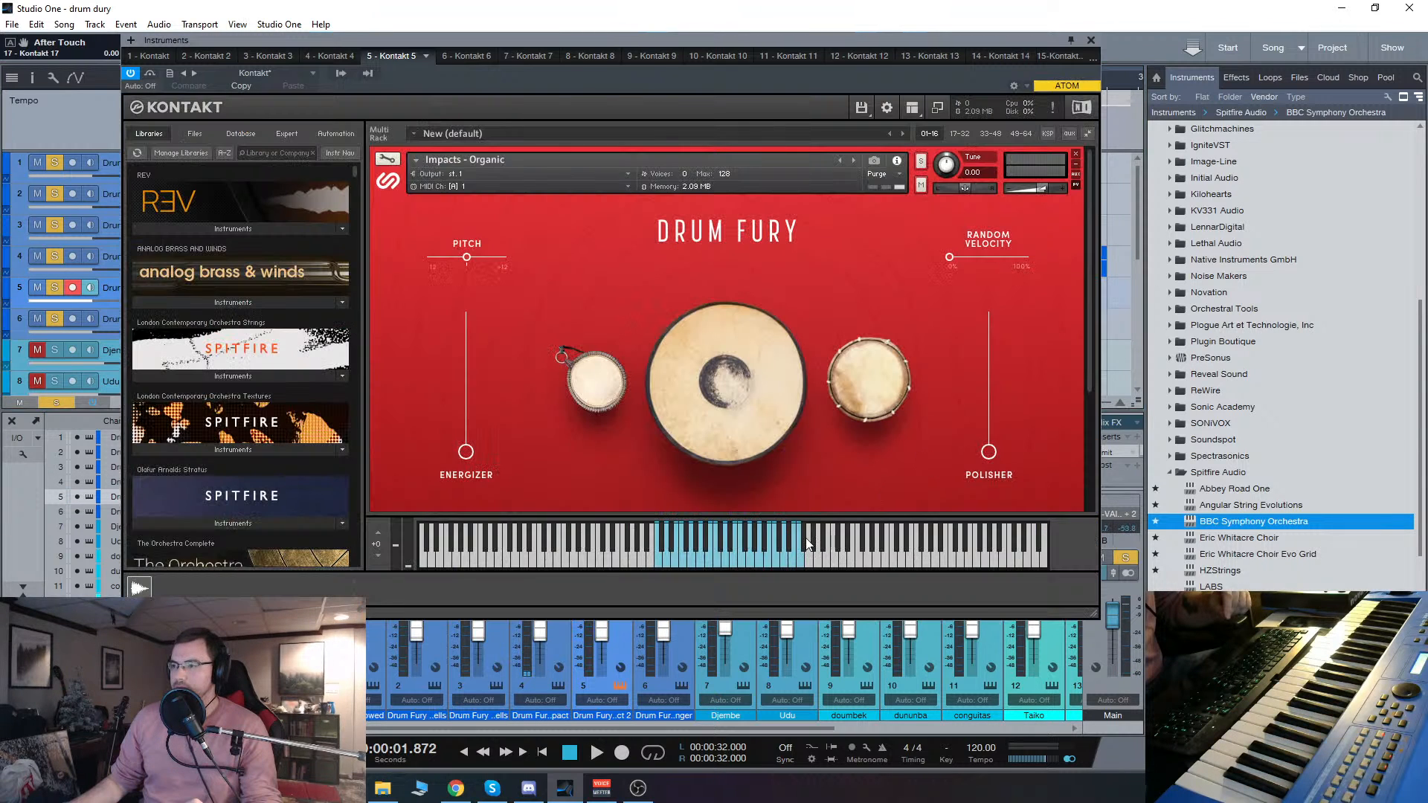
click(716, 560)
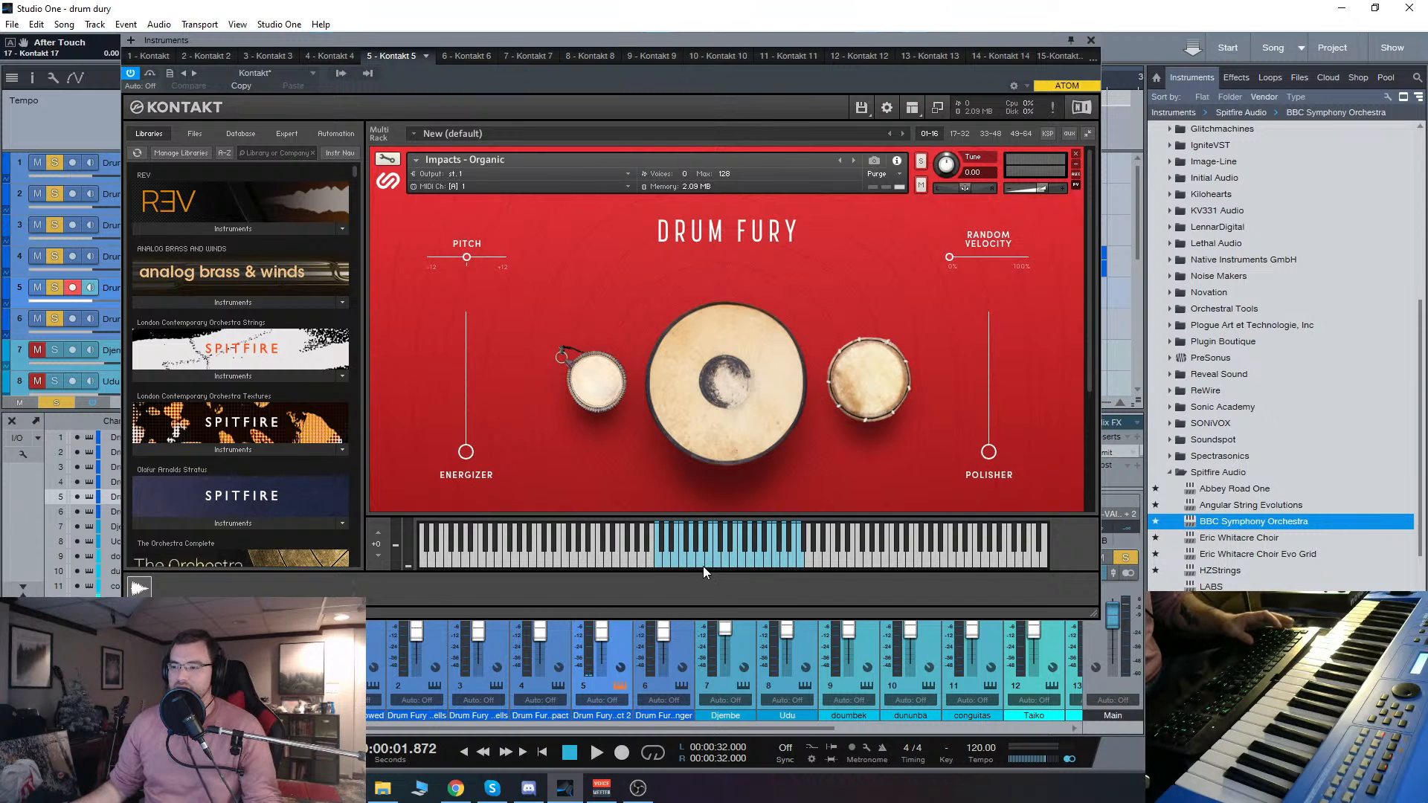
click(692, 565)
click(670, 564)
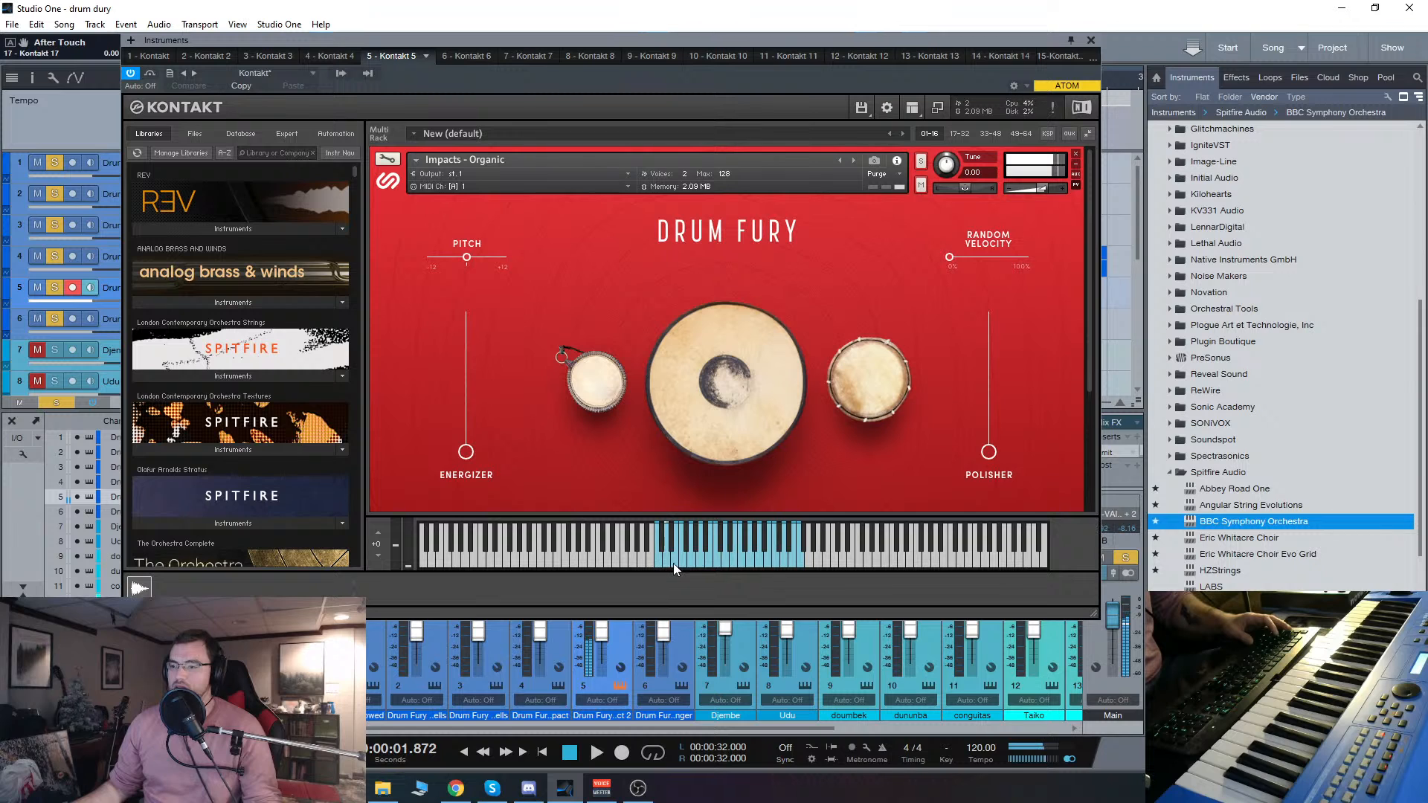
click(714, 563)
click(753, 564)
click(742, 566)
click(786, 565)
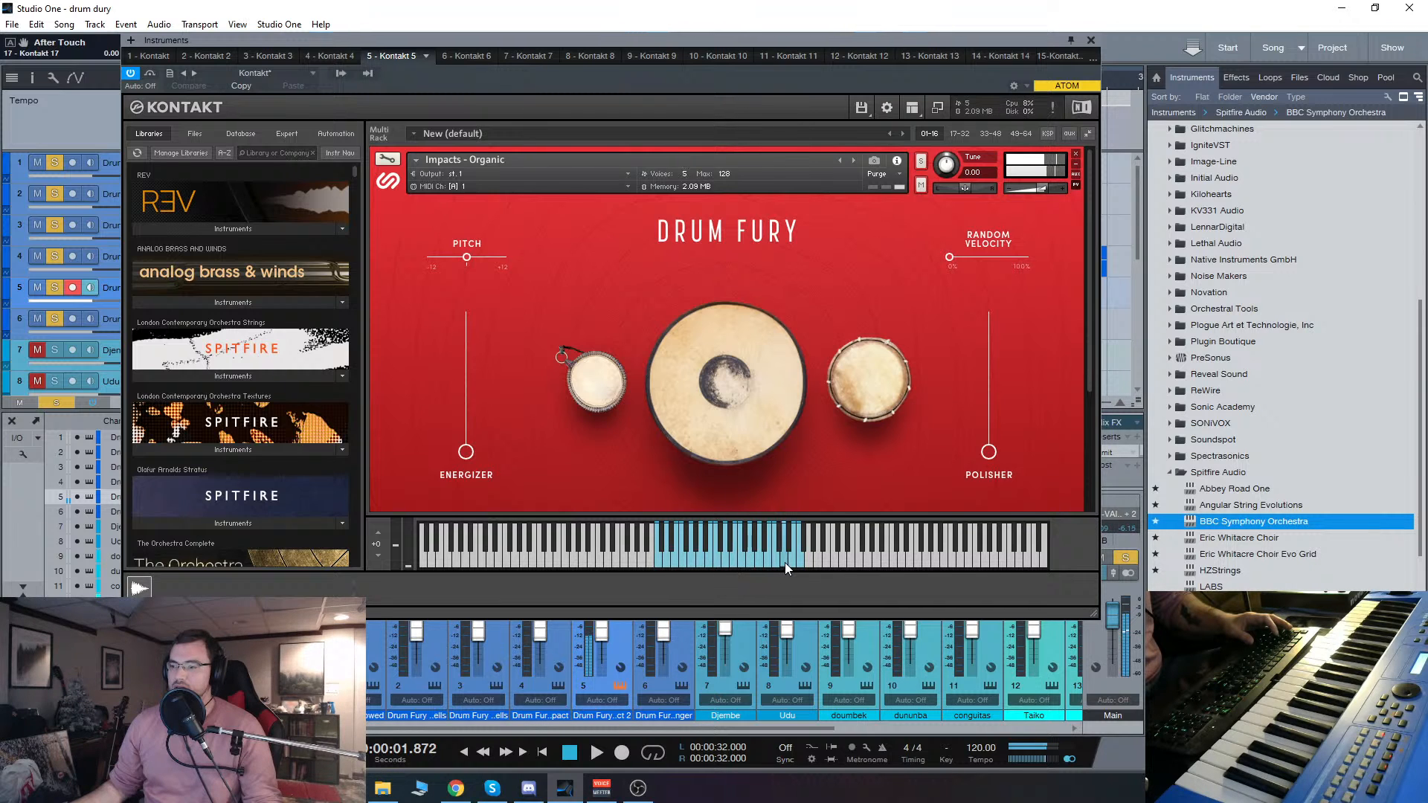
click(661, 563)
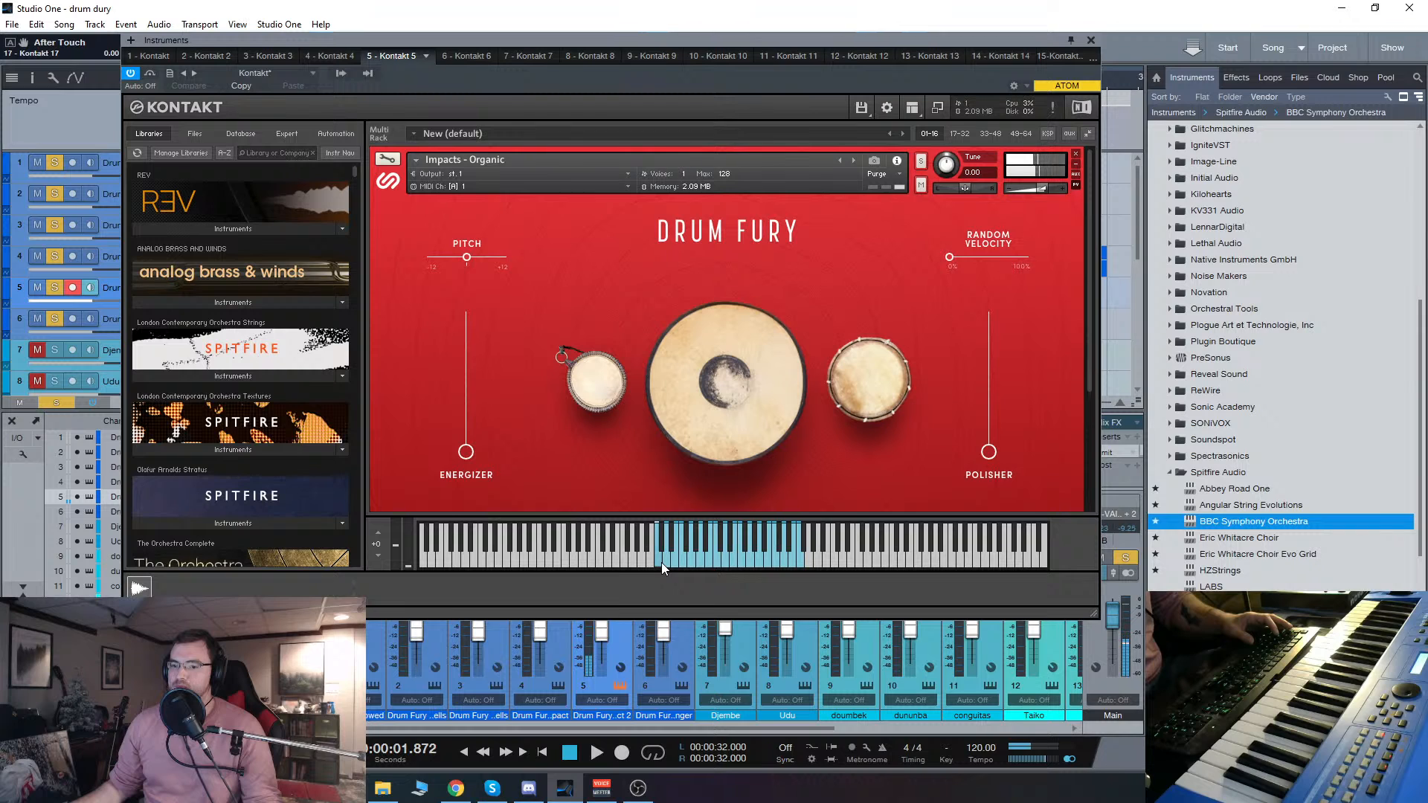
Step: Sound the lowest mapped key of Impacts - Organic at different velocities and close its instrument window
click(658, 548)
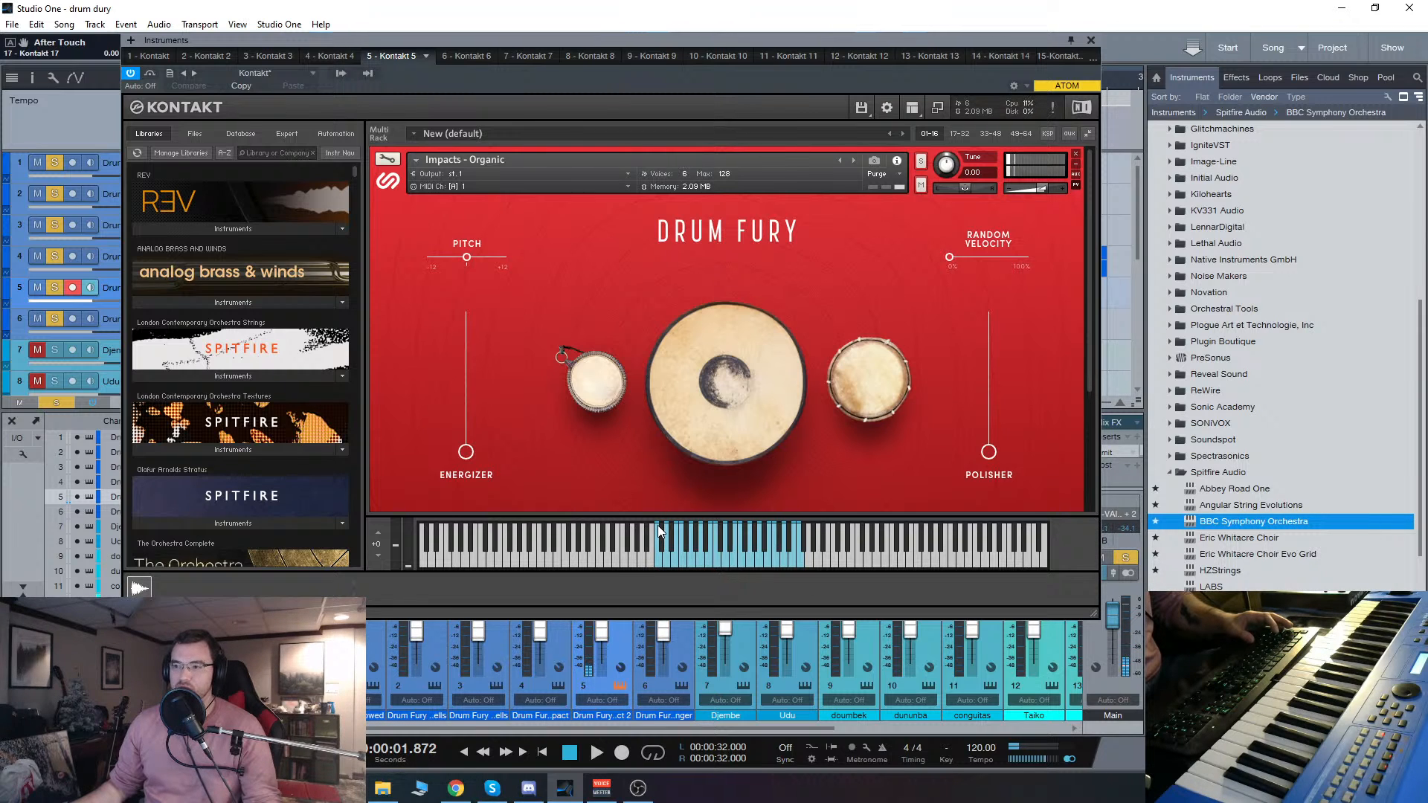
click(657, 525)
click(657, 535)
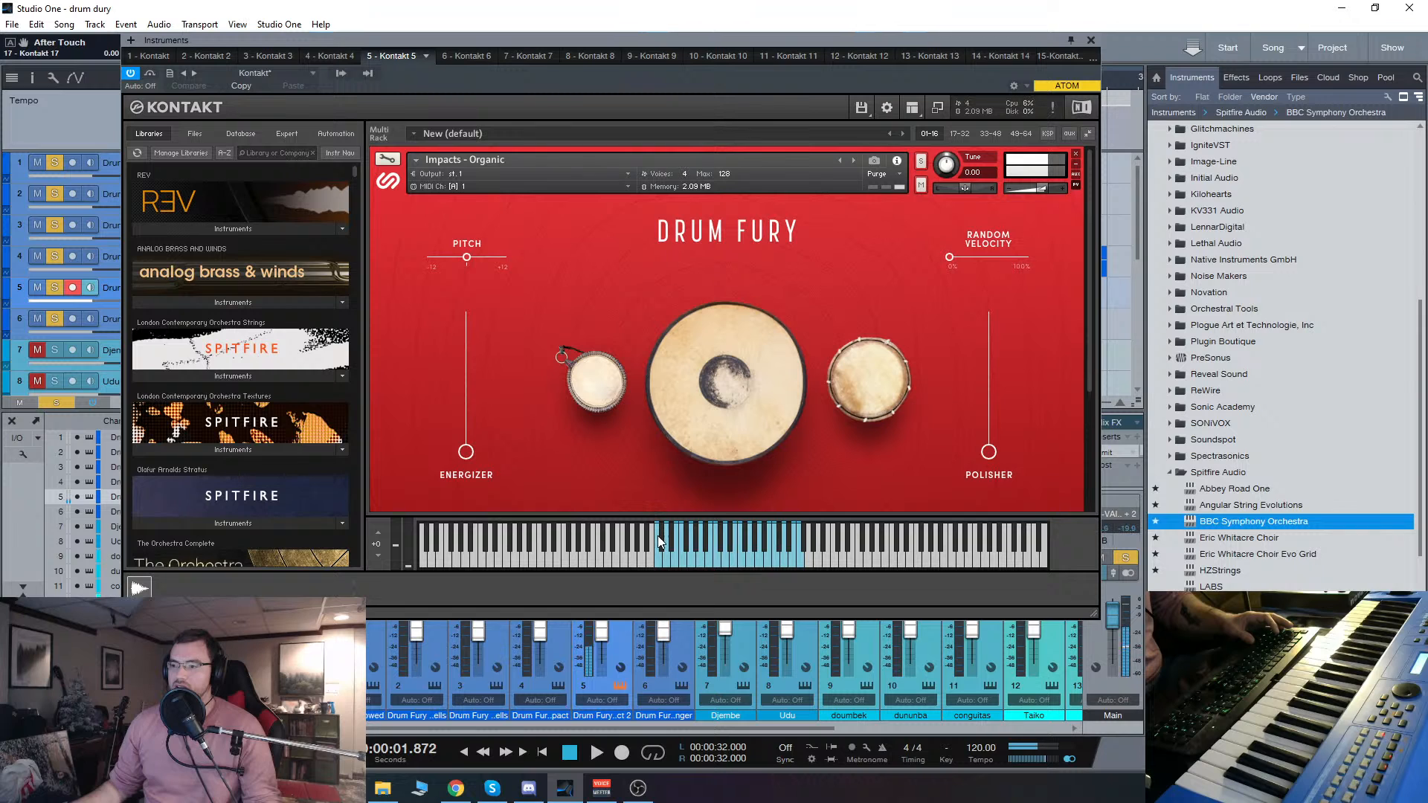
click(657, 567)
click(1091, 40)
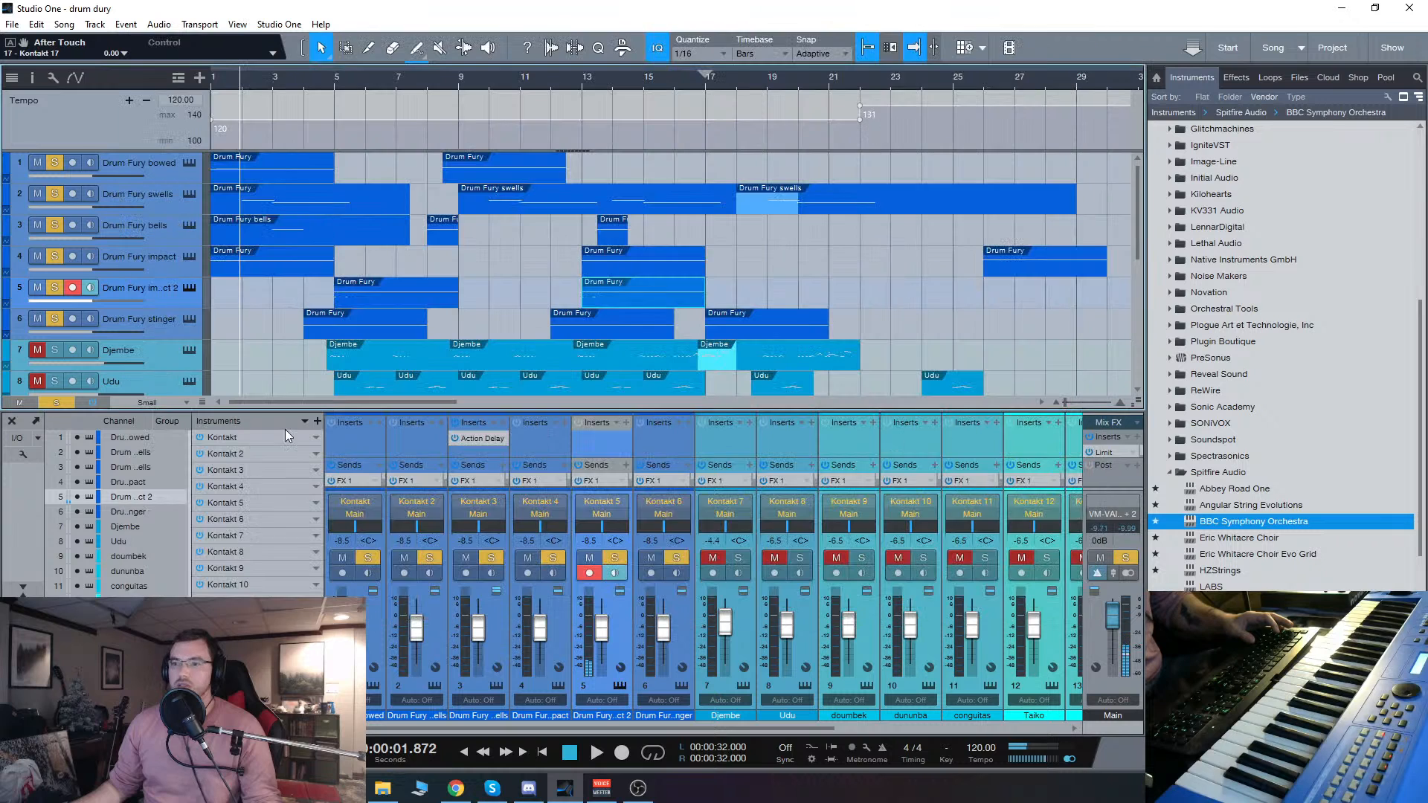
Step: Audition the Impacts - Wind Singer patch on the Drum Fury stinger track and close its instrument window
click(171, 319)
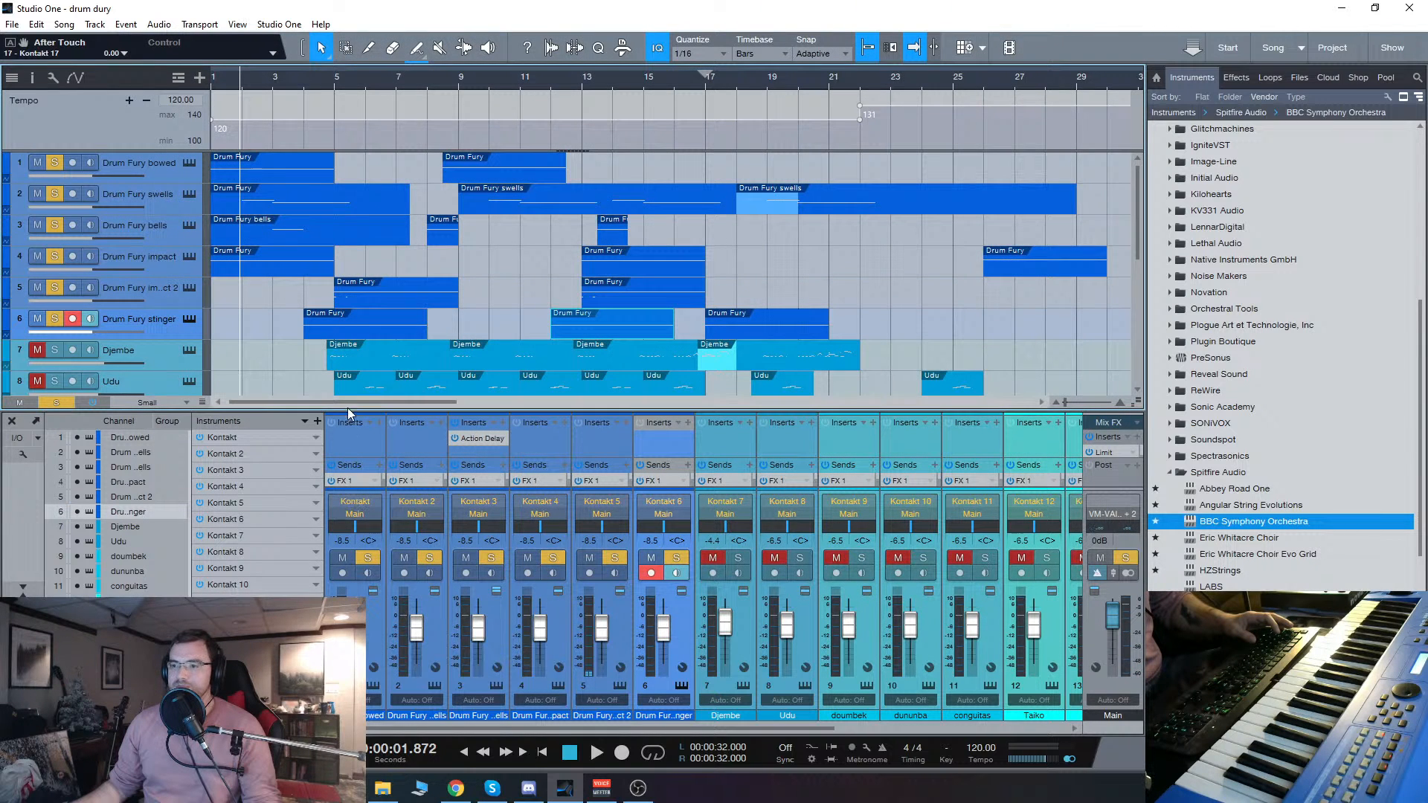
click(190, 319)
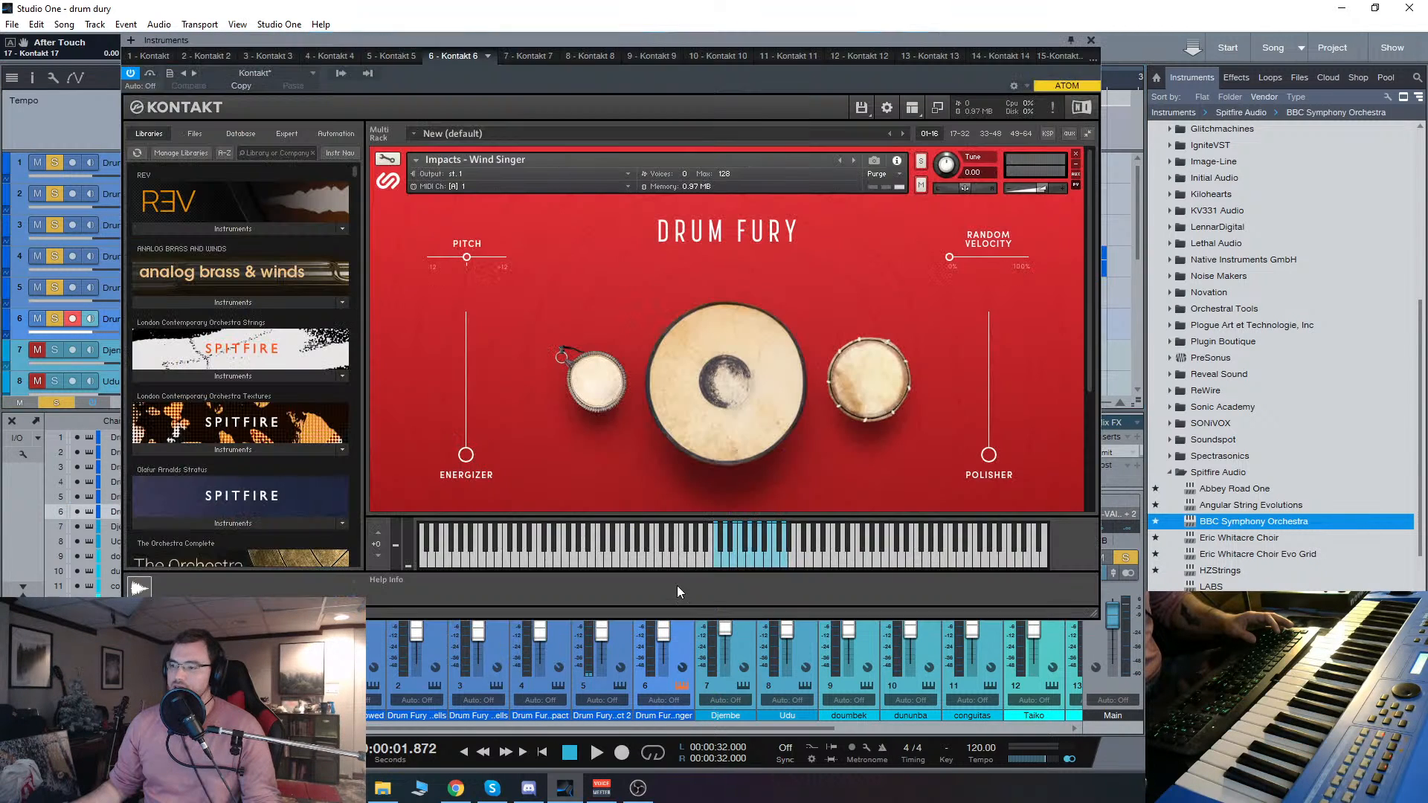
click(745, 563)
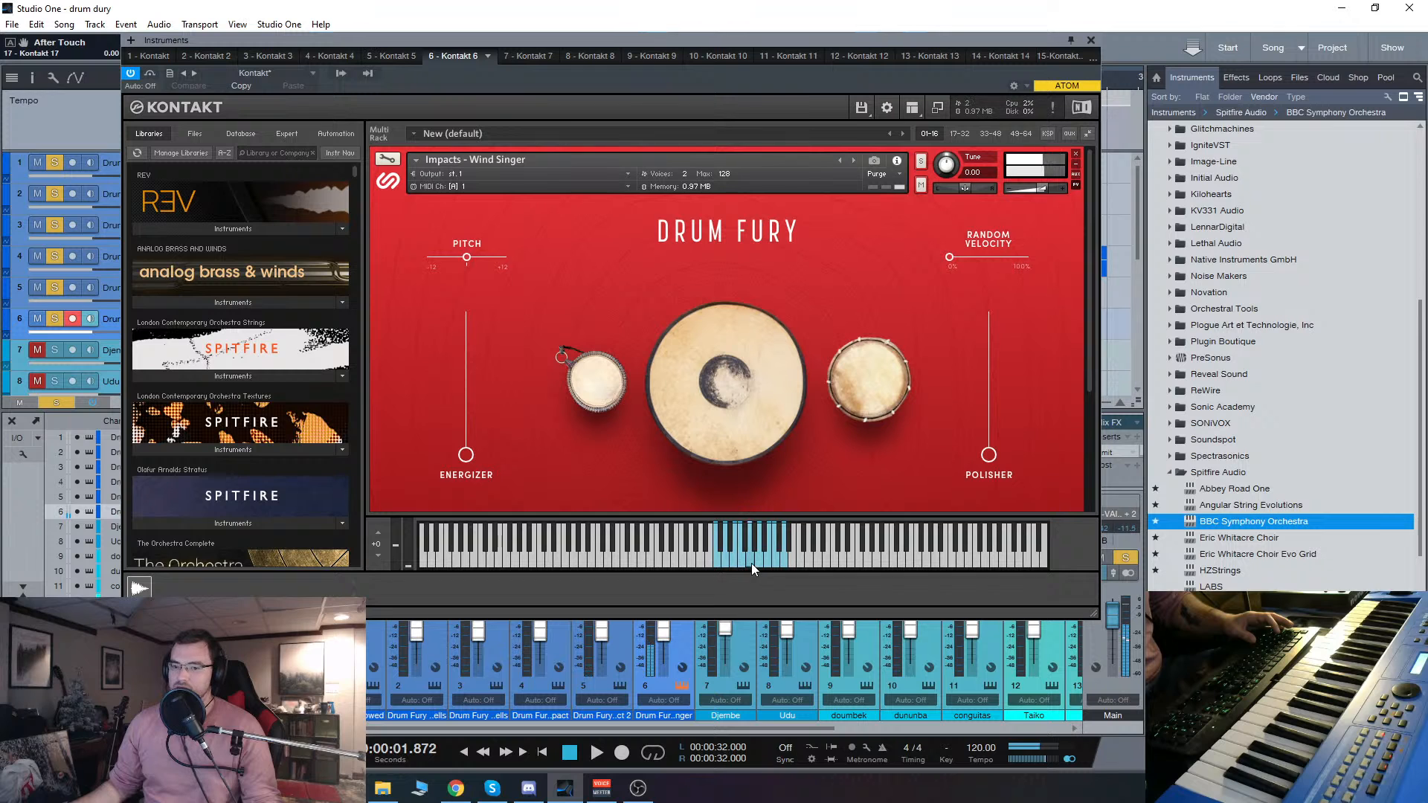
click(1090, 40)
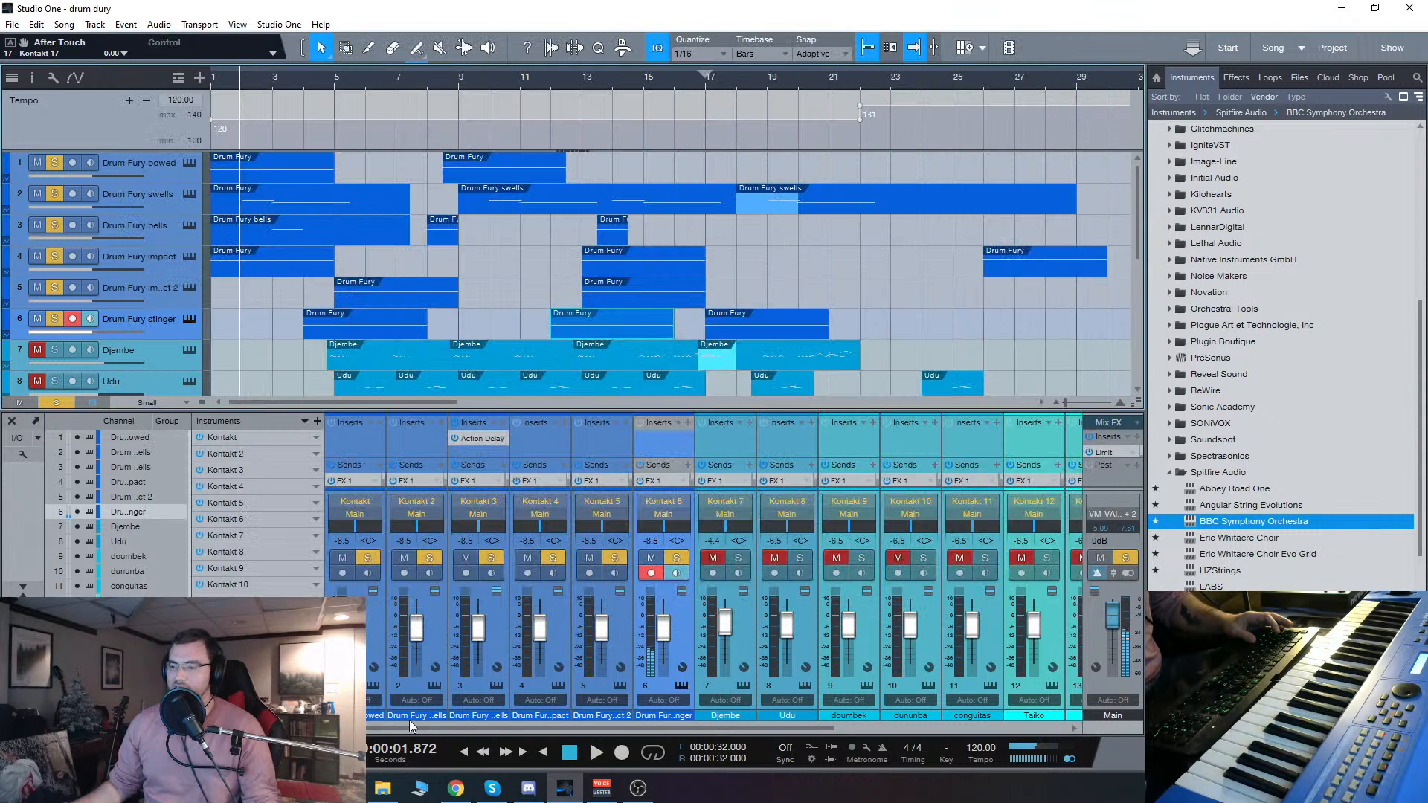
Step: Return to the song start and bring the Djembe, Udu, doumbek, dununba and conguitas tracks back into the mix by unmuting them
click(462, 753)
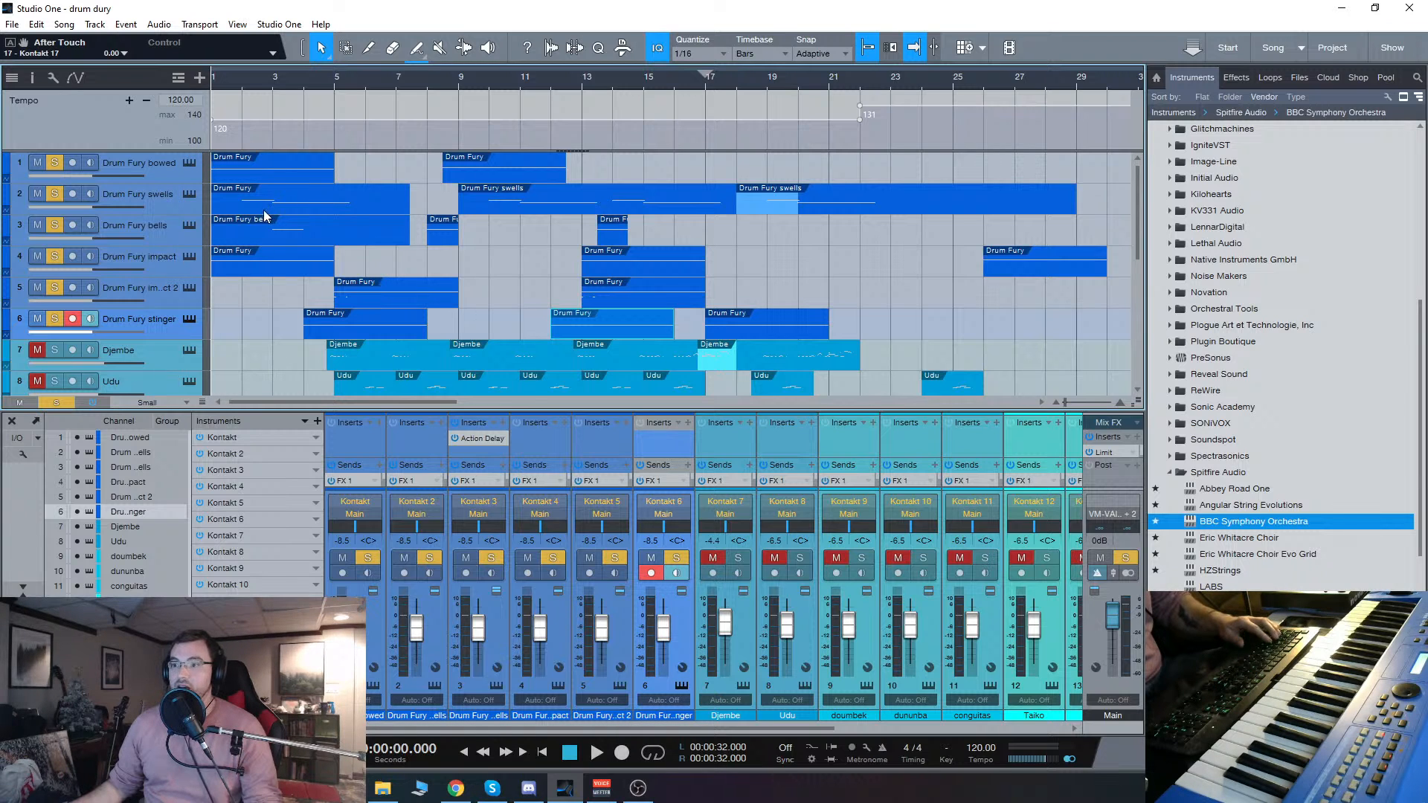
scroll(151, 322, down, 3)
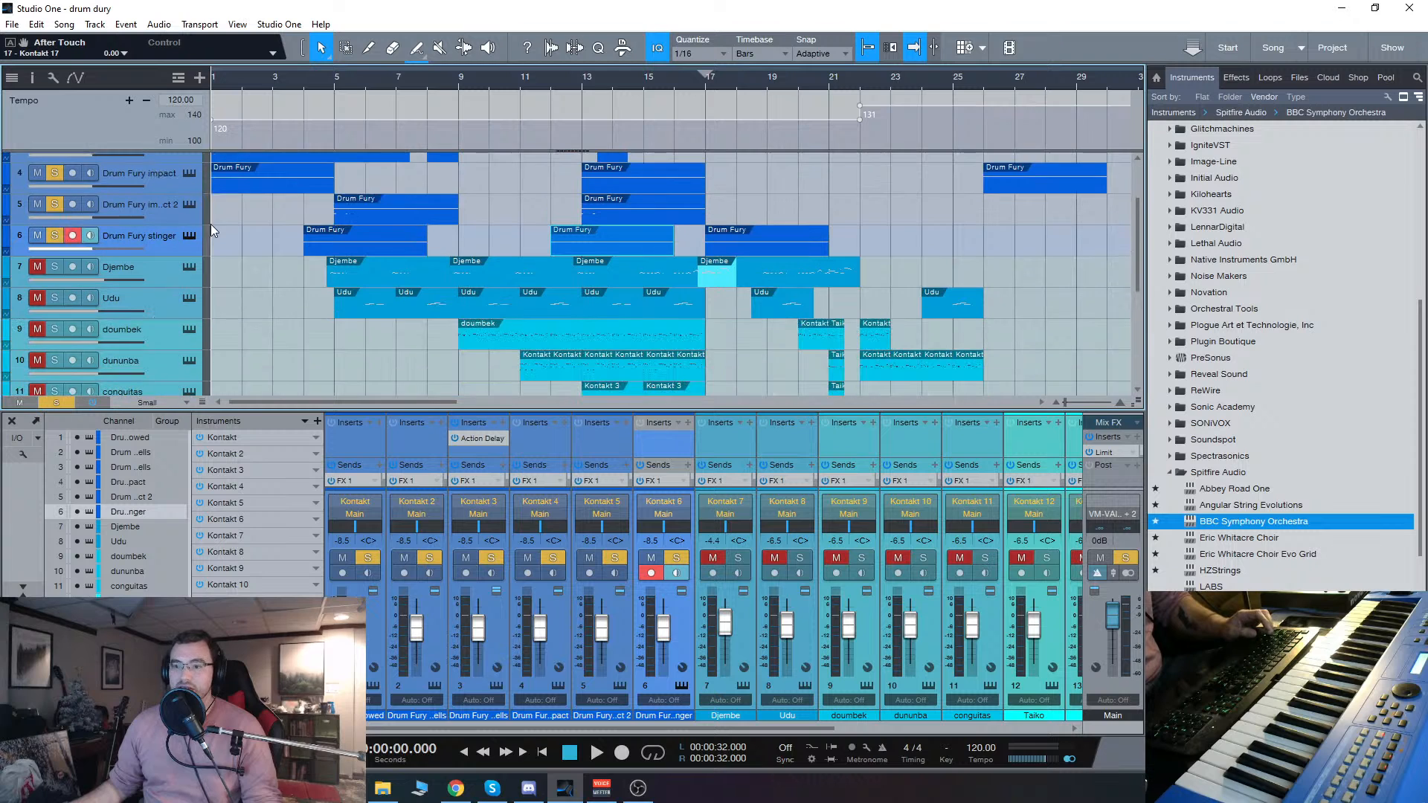
scroll(128, 300, down, 1)
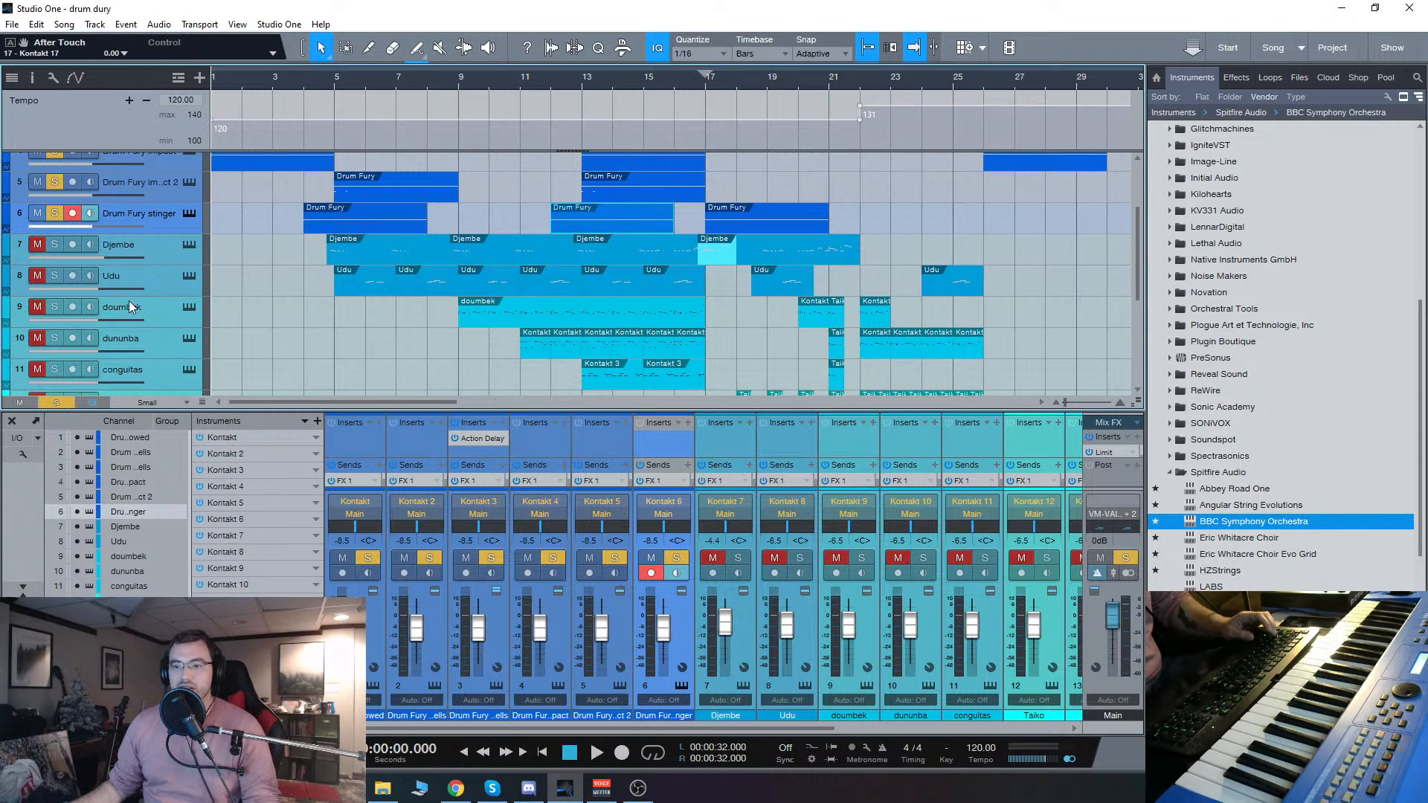
click(43, 242)
click(39, 275)
click(41, 306)
click(36, 339)
click(39, 369)
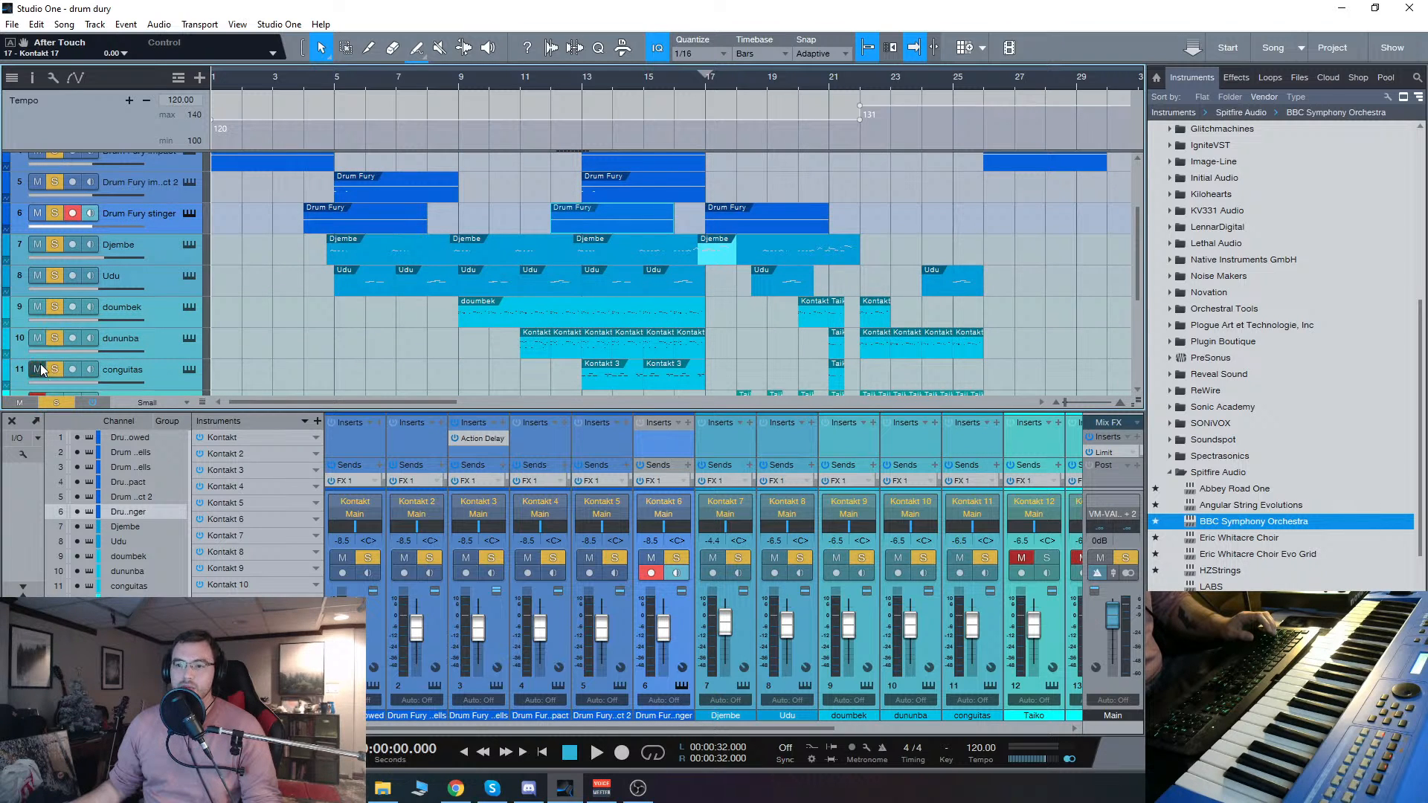
scroll(440, 329, down, 3)
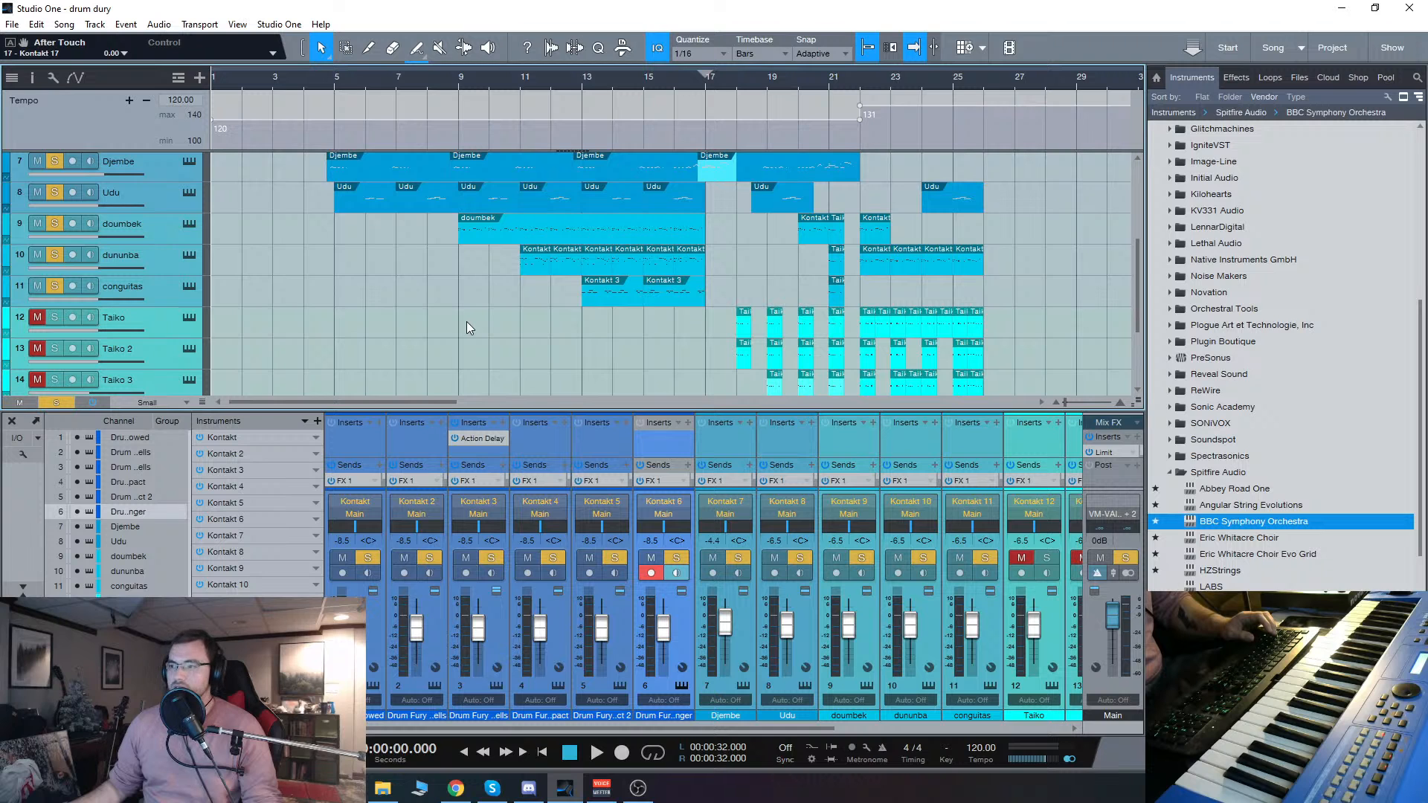
Step: Play the drum layers from the song start and hide the mixer console to enlarge the arrangement
scroll(591, 319, up, 6)
scroll(550, 335, down, 3)
scroll(539, 341, down, 5)
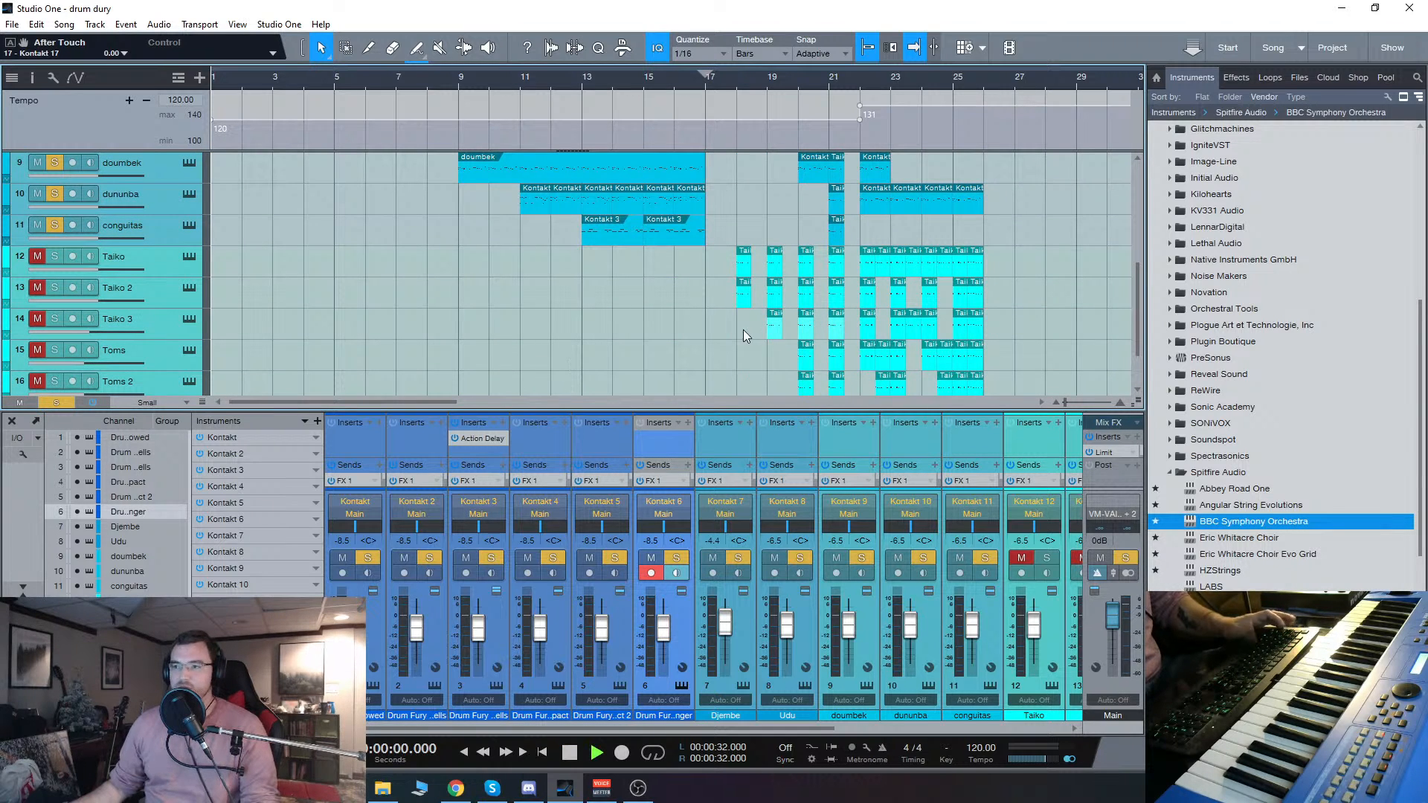
key(space)
scroll(576, 361, up, 9)
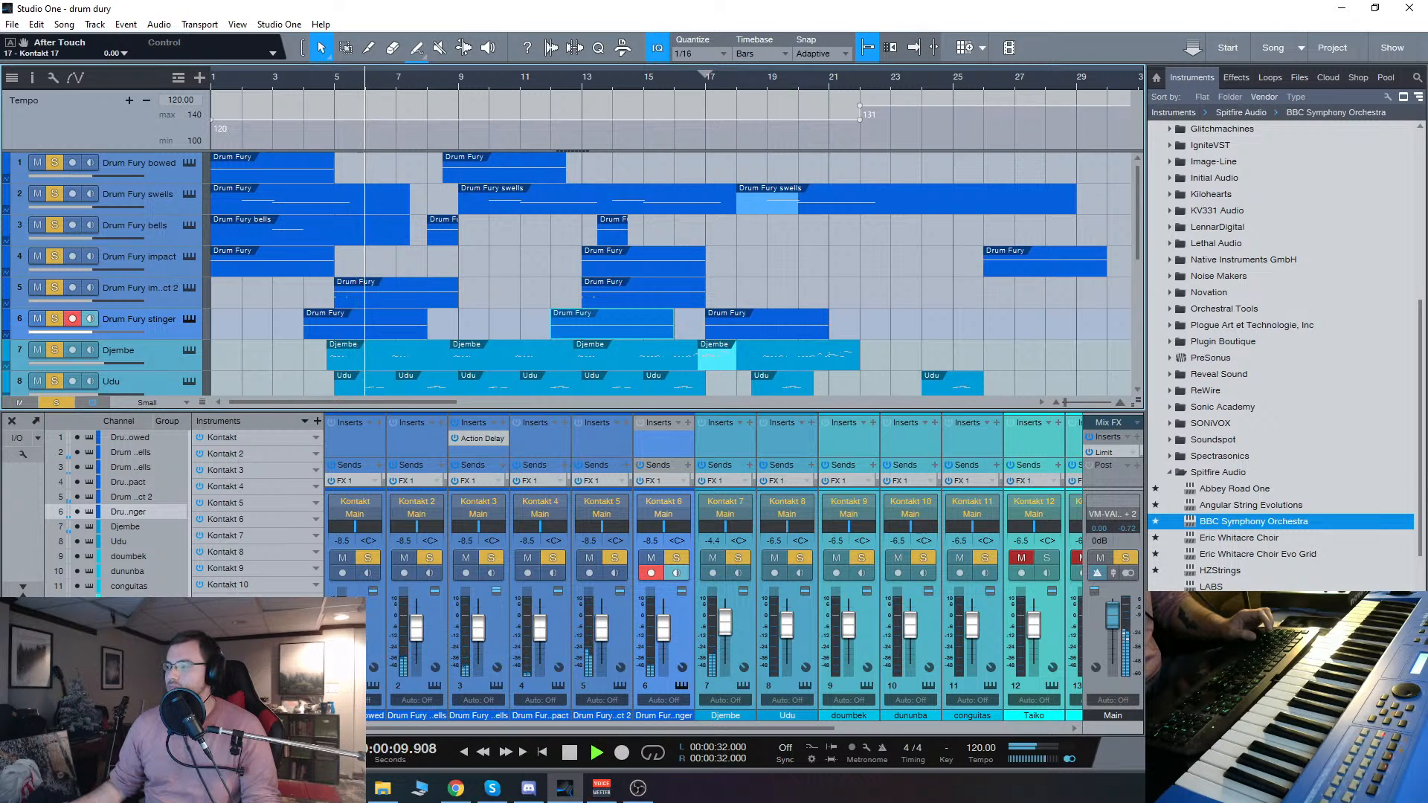
key(F3)
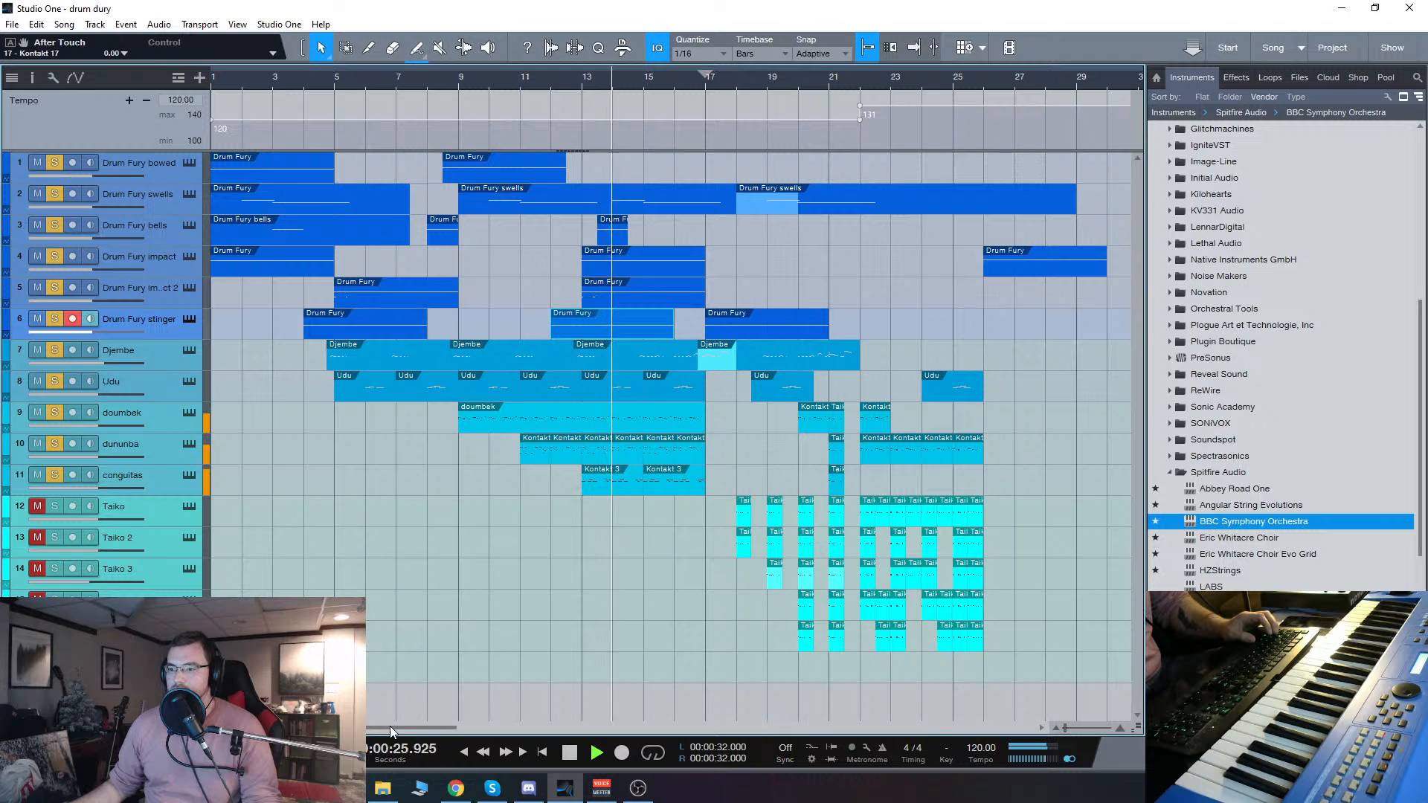
drag(394, 728, 472, 729)
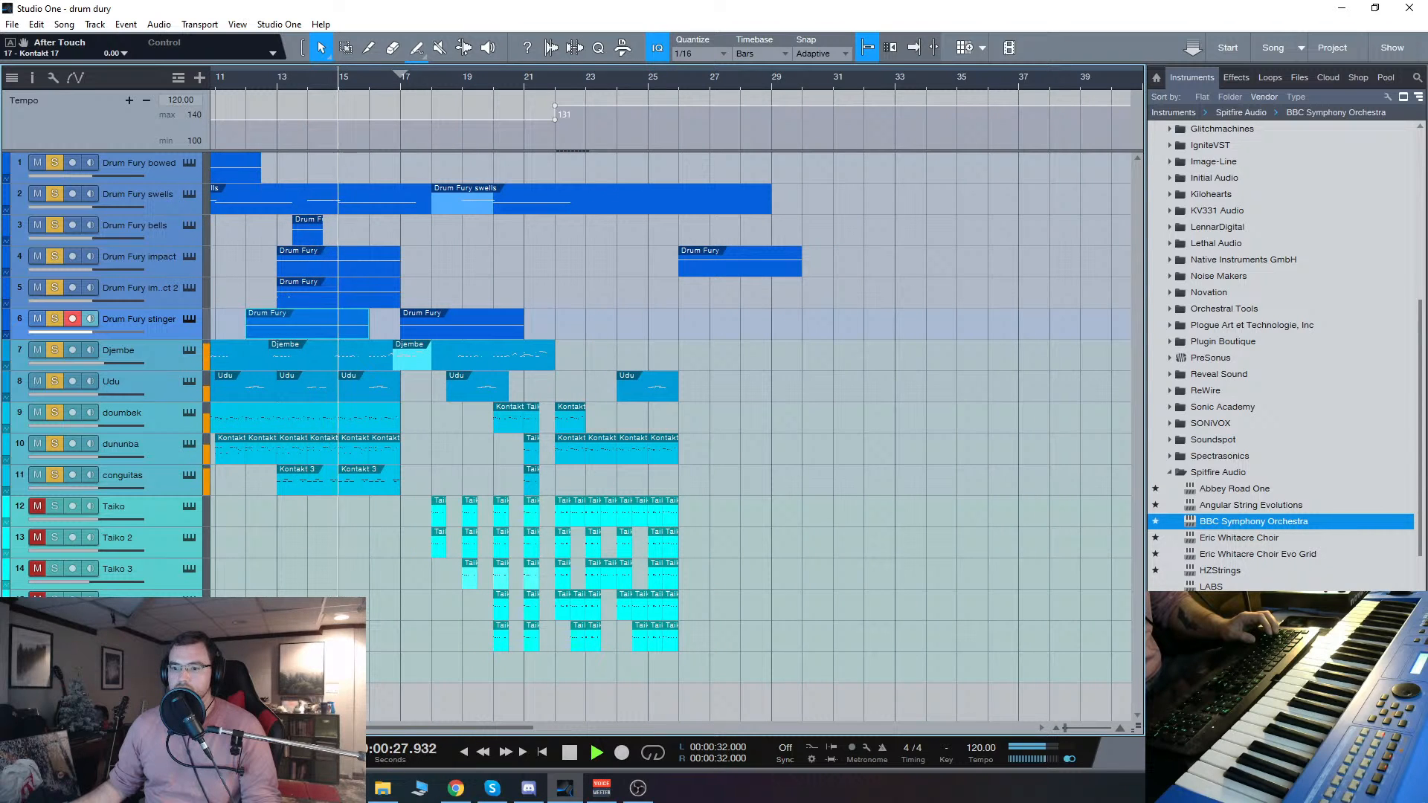
Step: Unmute the Taiko, Taiko 2 and Taiko 3 tracks during playback and follow the song through its faster final section
click(37, 504)
click(37, 537)
click(38, 569)
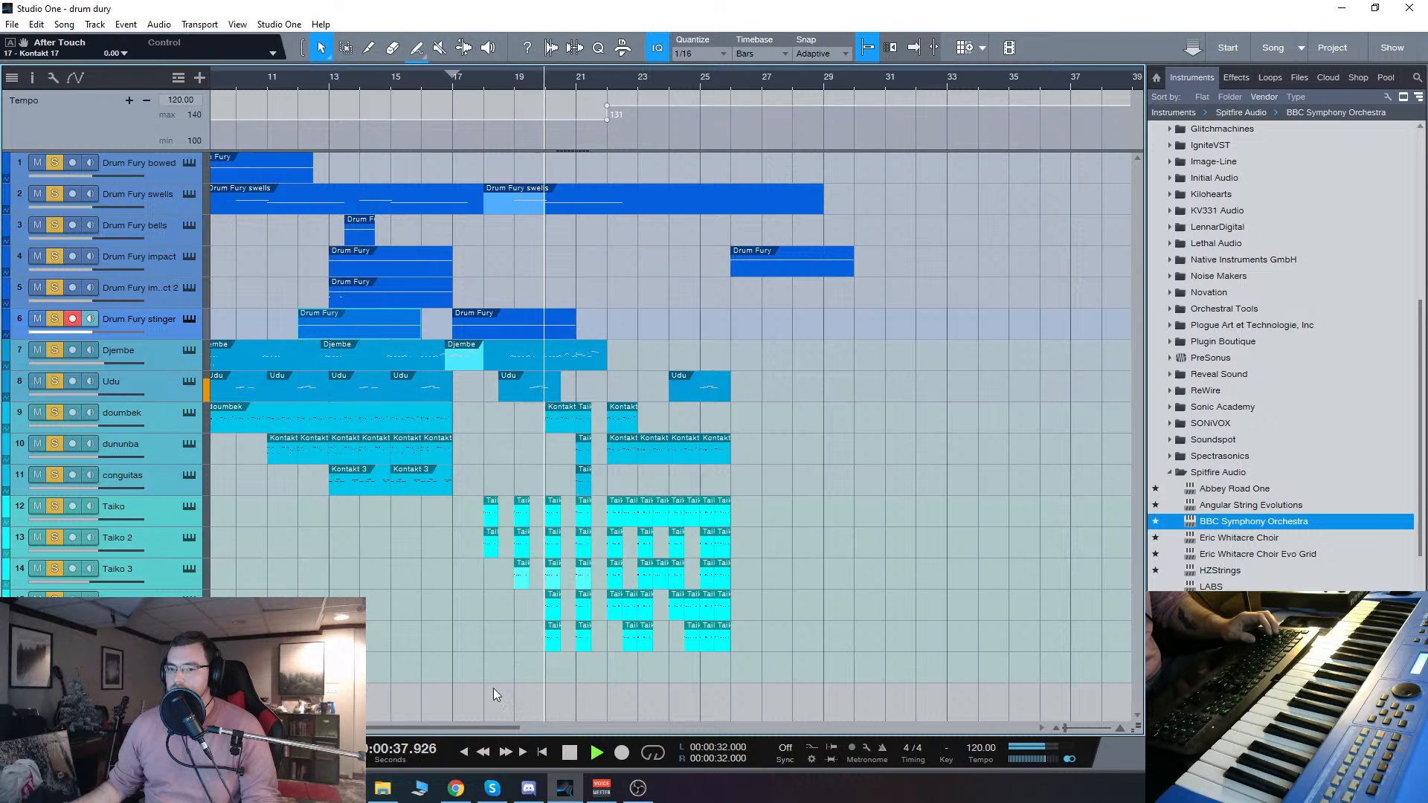
drag(488, 728, 508, 728)
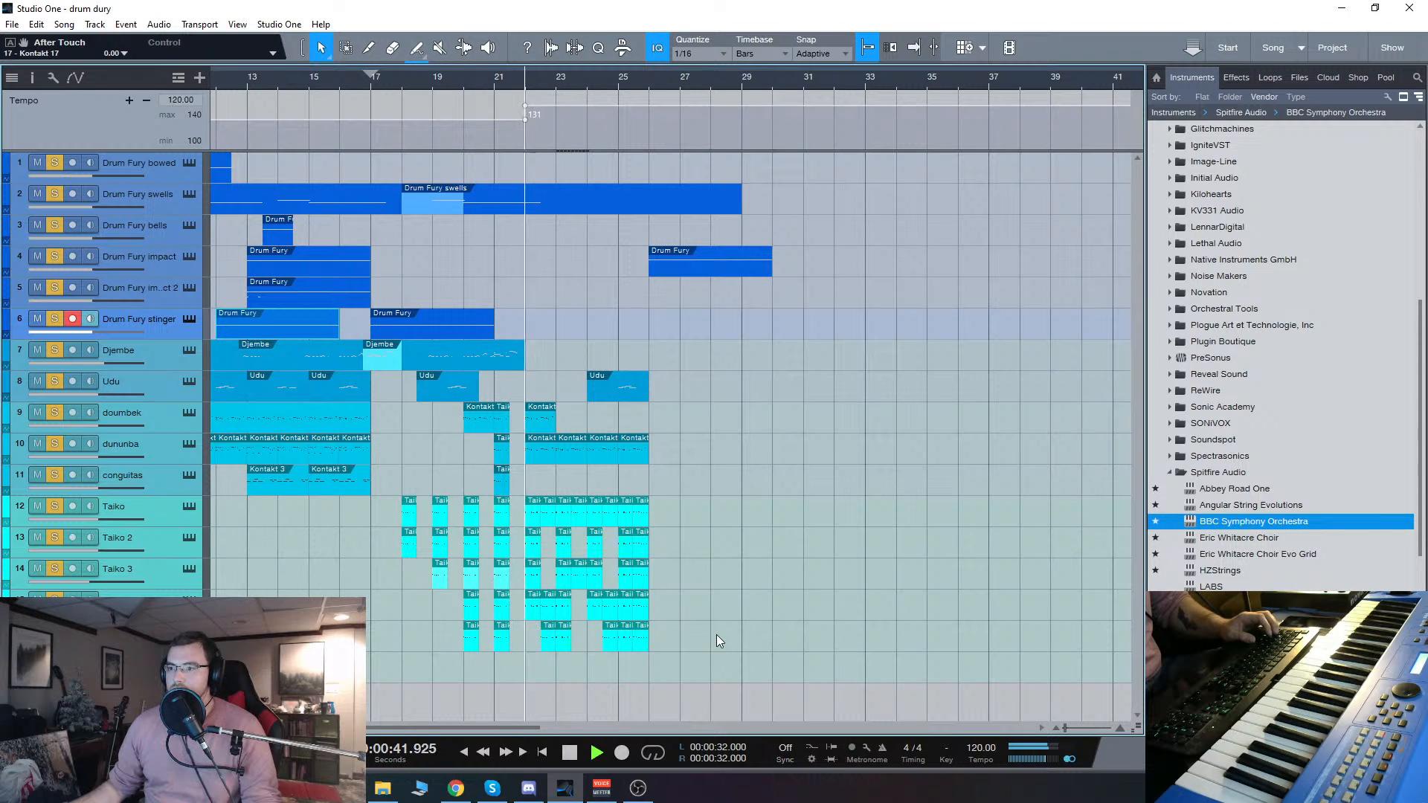
drag(527, 728, 544, 728)
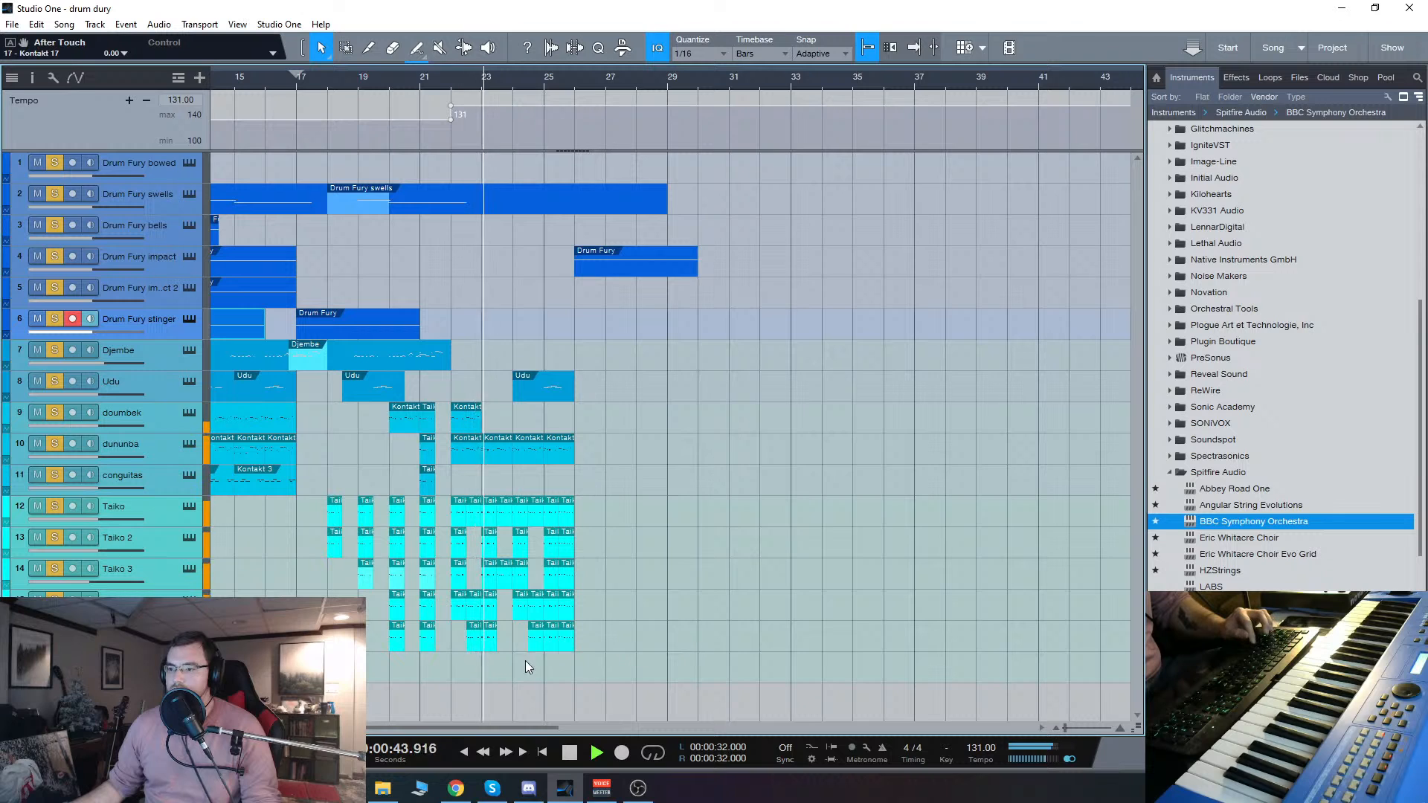
click(119, 633)
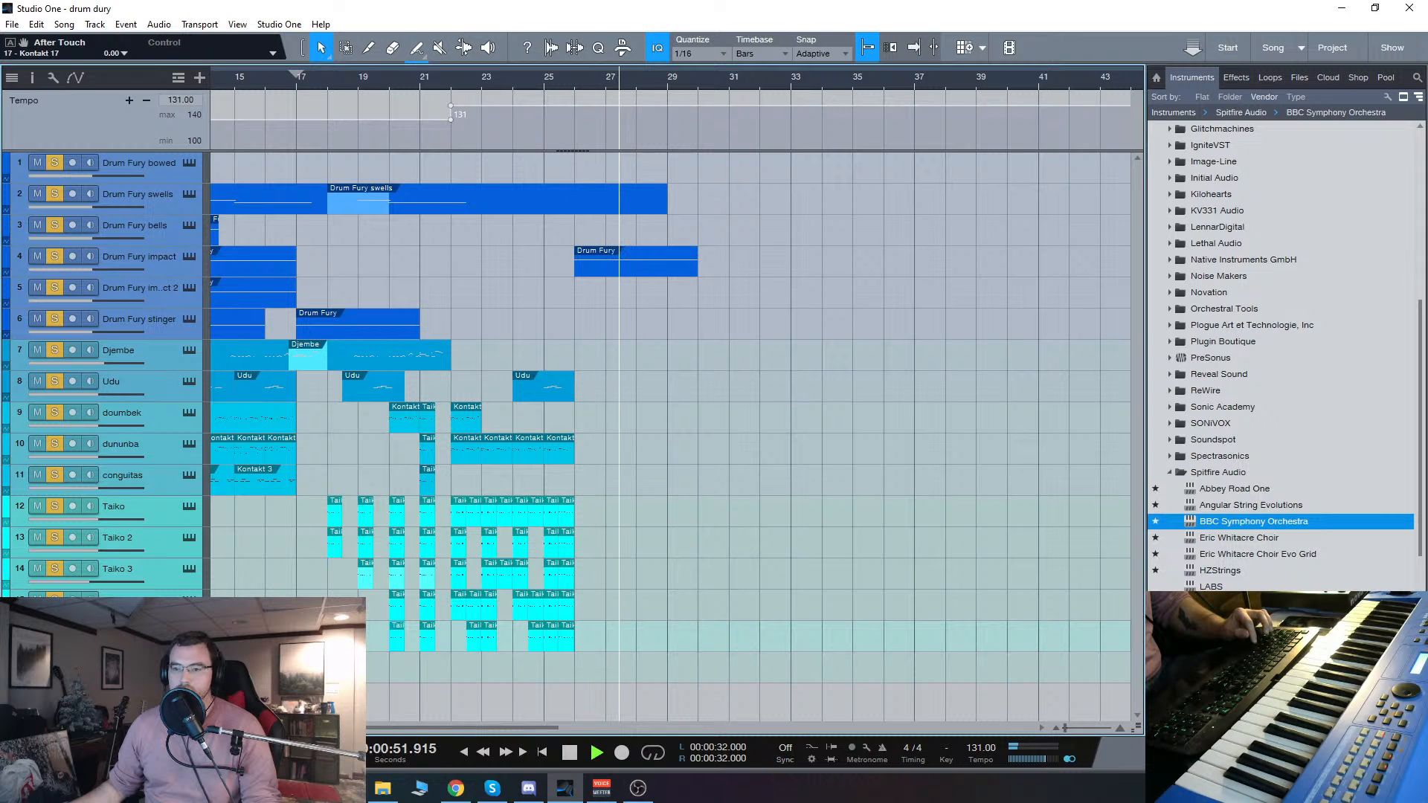
Step: Solo only the Taiko track and play it from bar 22
click(152, 507)
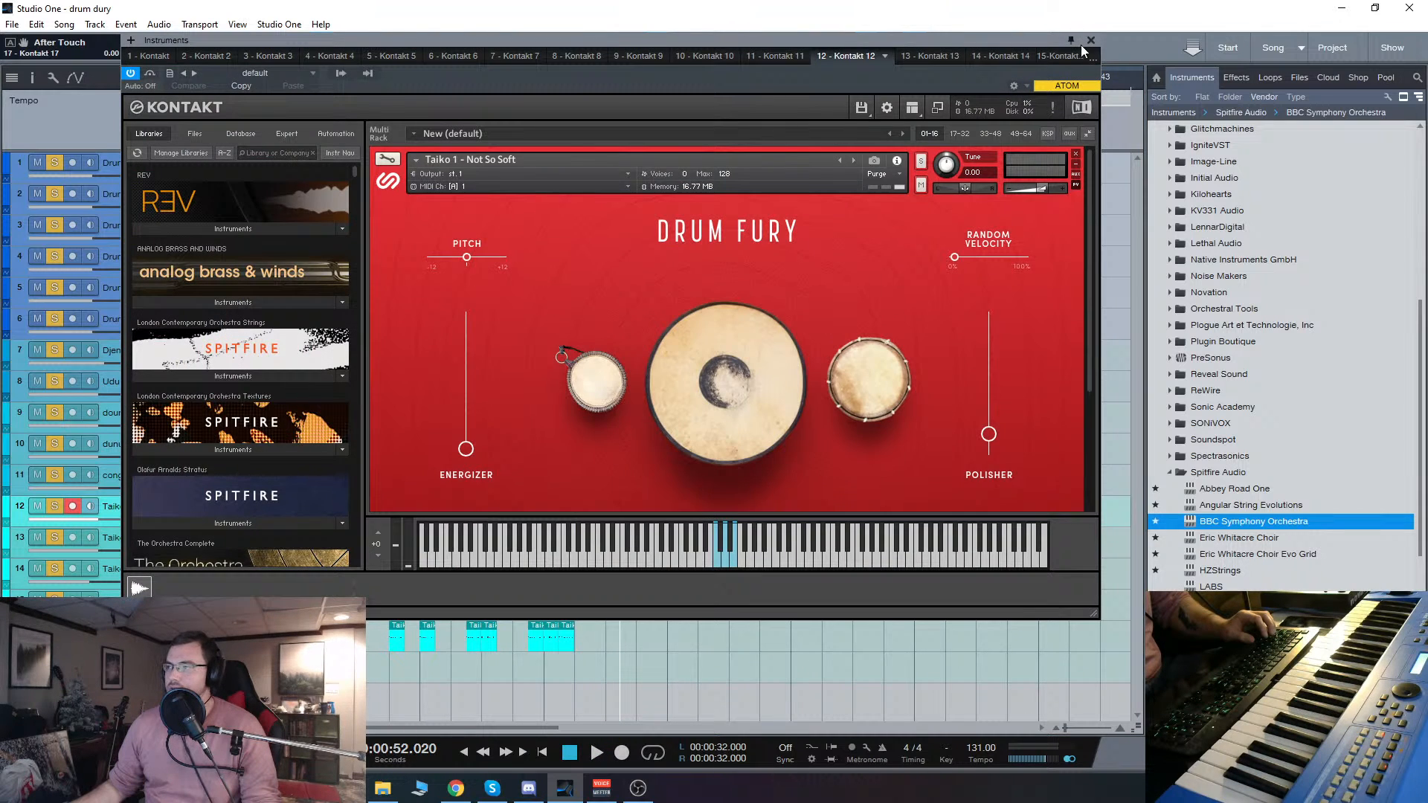
click(1089, 41)
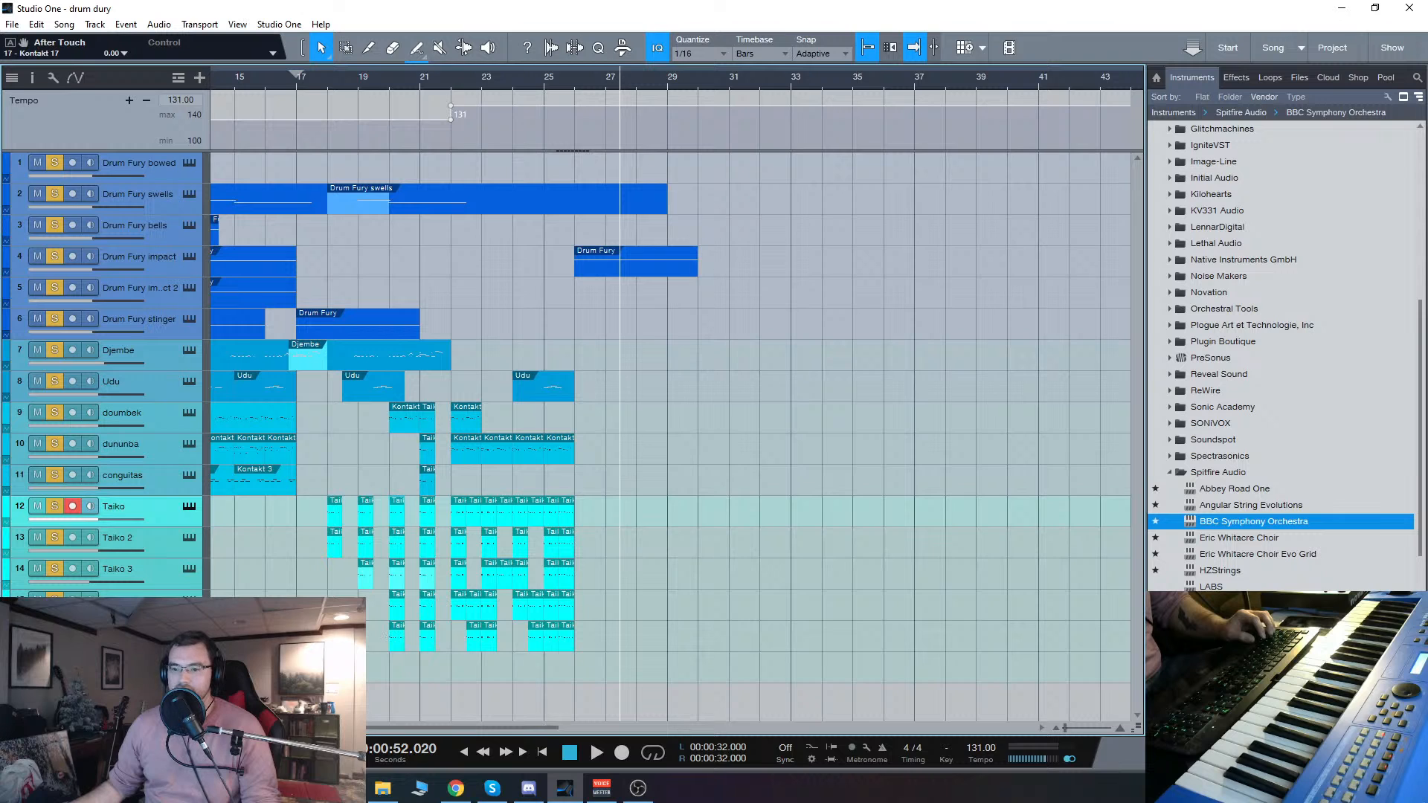
key(shift+s)
click(53, 506)
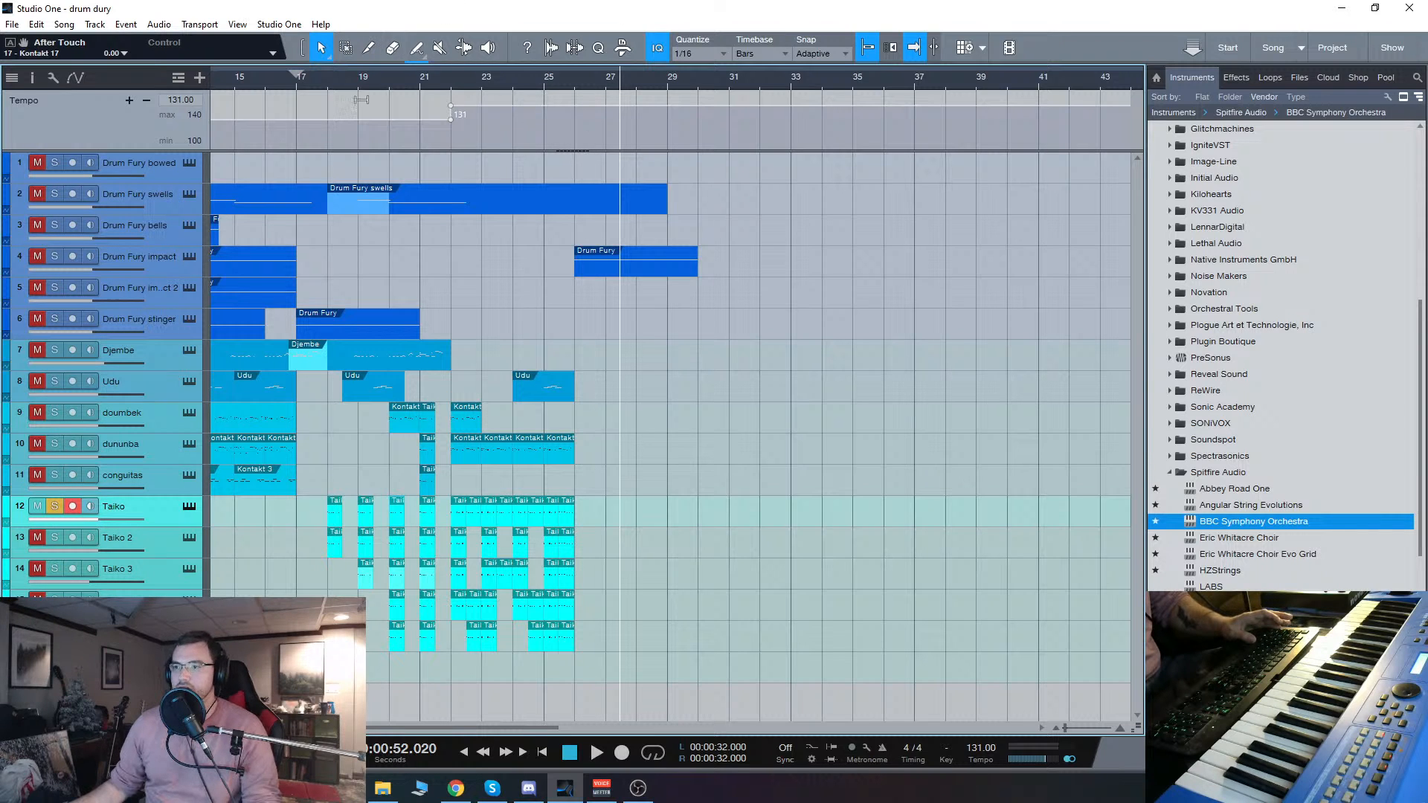
click(448, 84)
key(space)
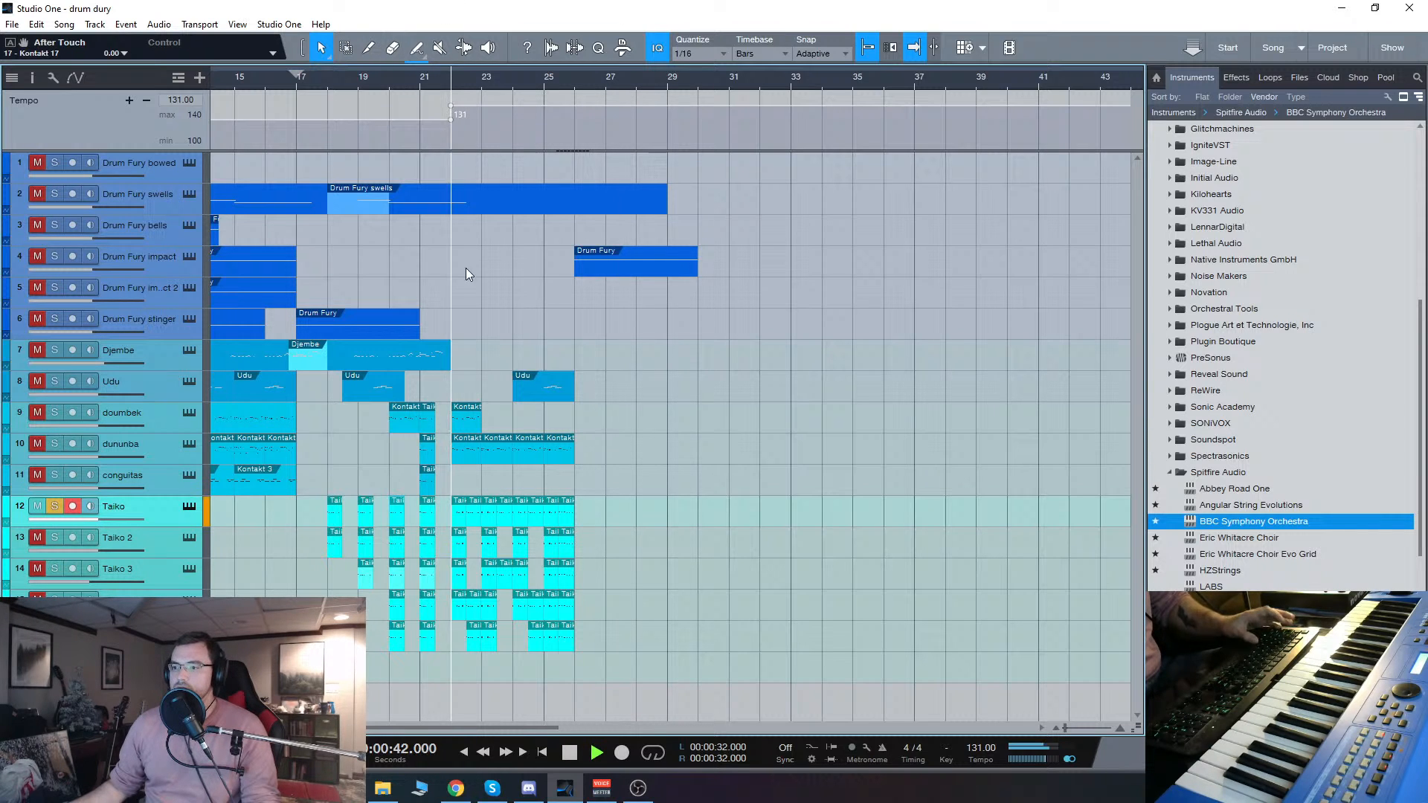
Step: Show the Taiko track's Taiko 1 - Not So Soft patch during playback, stop playback and close the instrument window
click(190, 507)
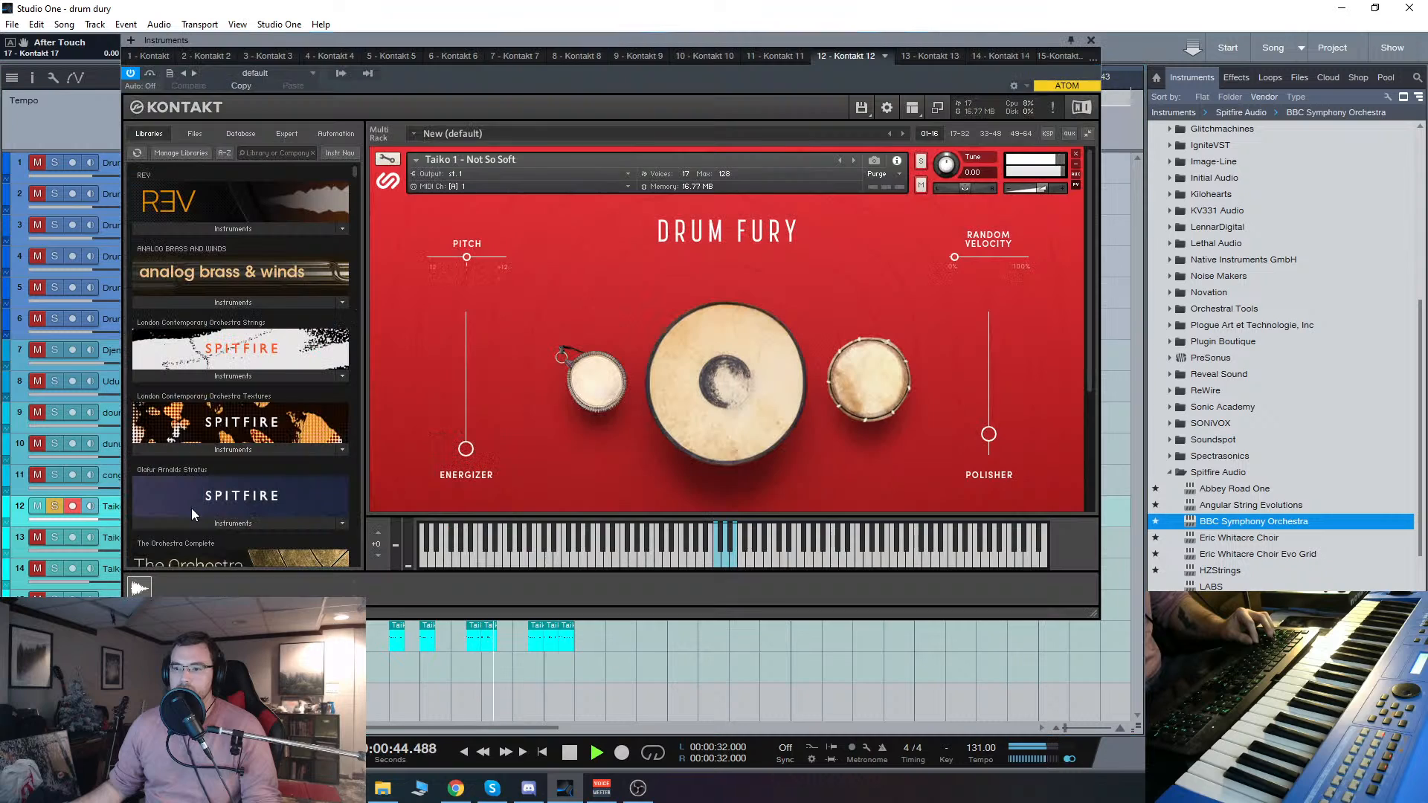
click(570, 753)
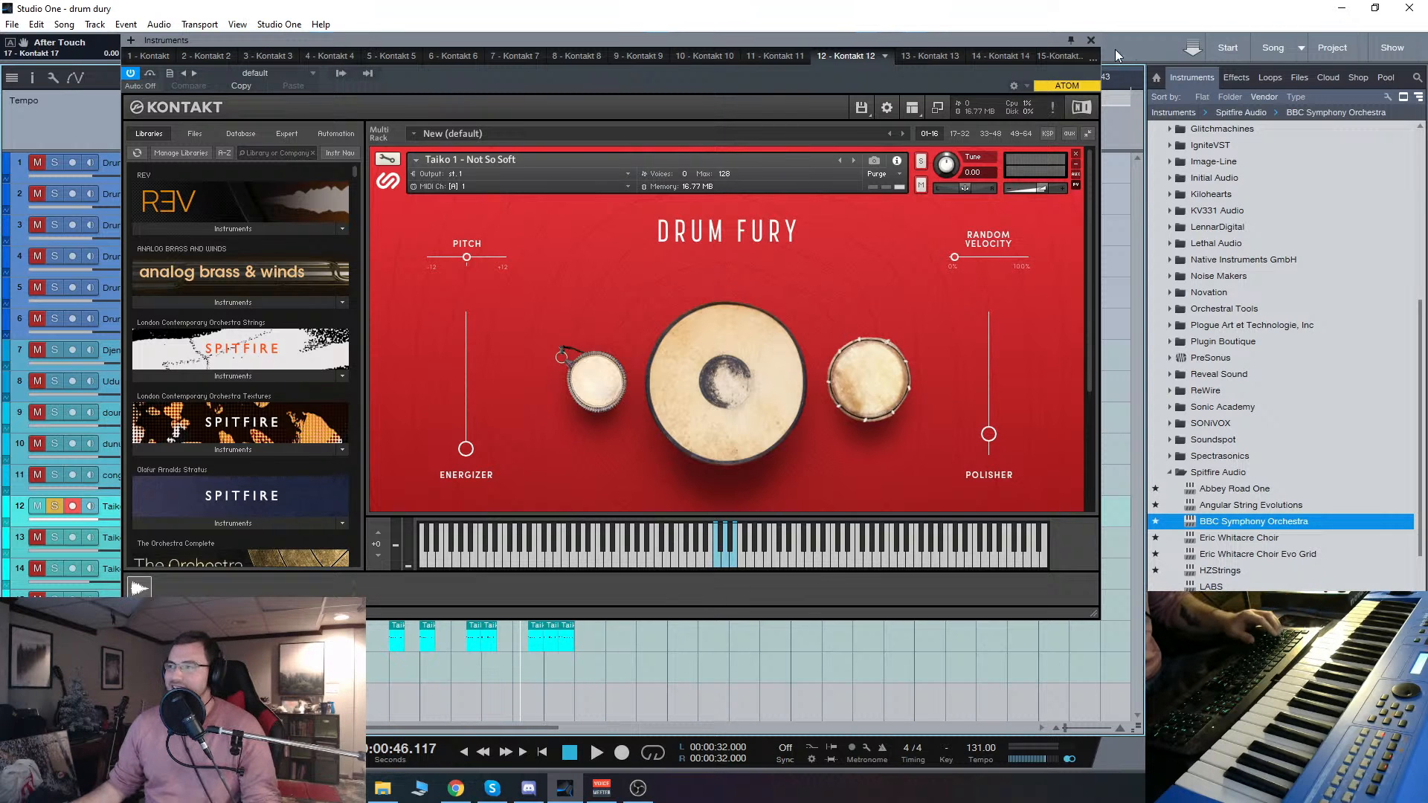
click(1091, 41)
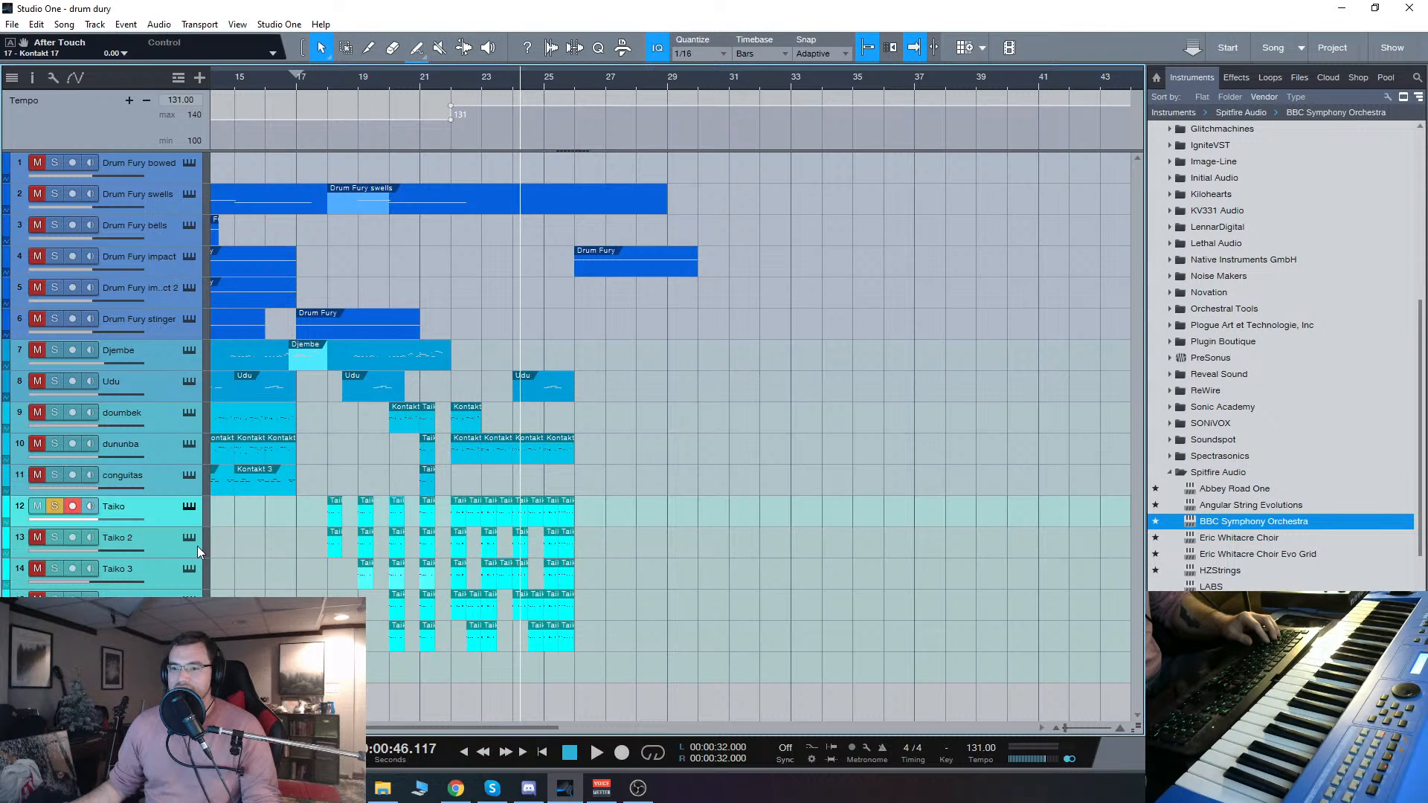
Step: Move the instrument window clear of the track list, show the Taiko 2 track's Taiko 1 - Spanking patch and add that track to the solo
click(174, 544)
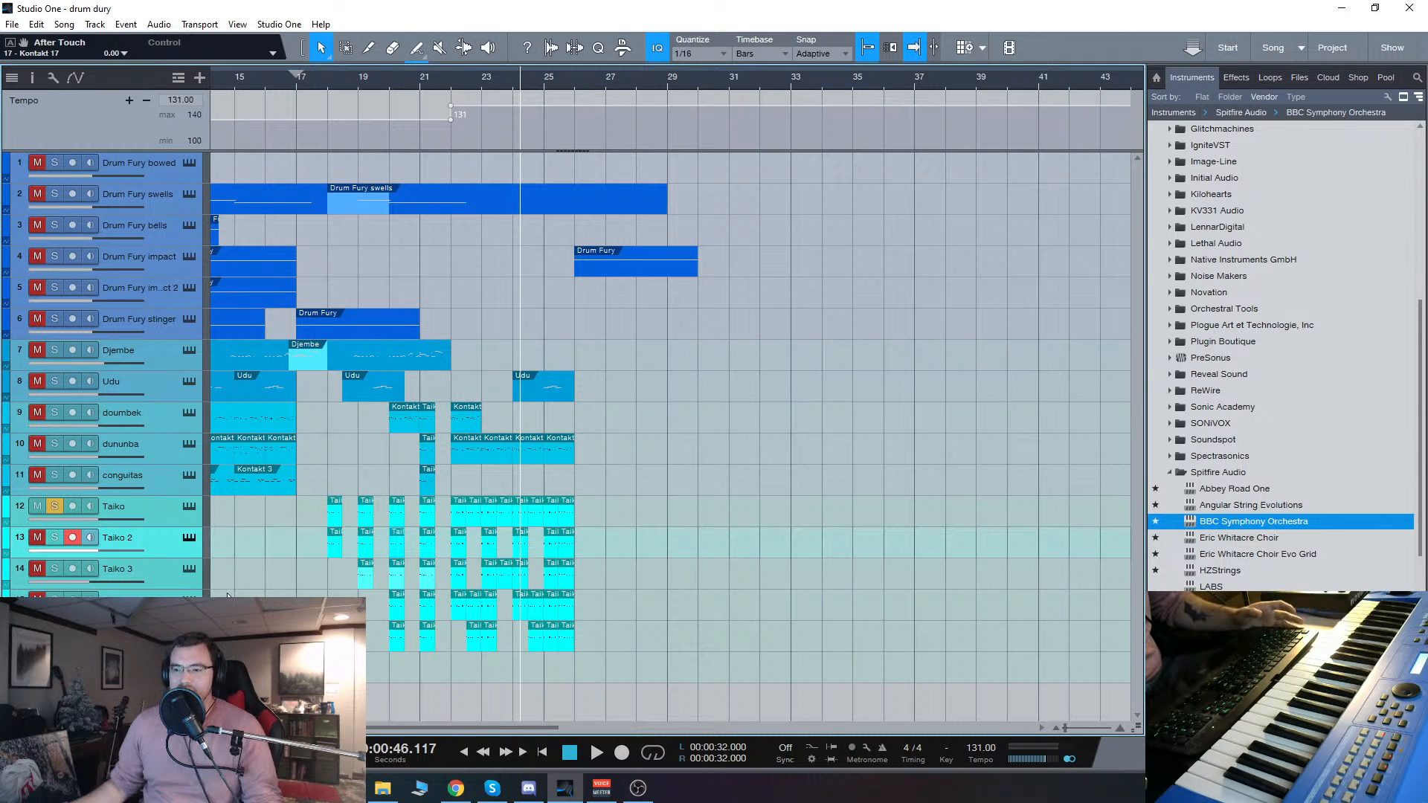
click(190, 506)
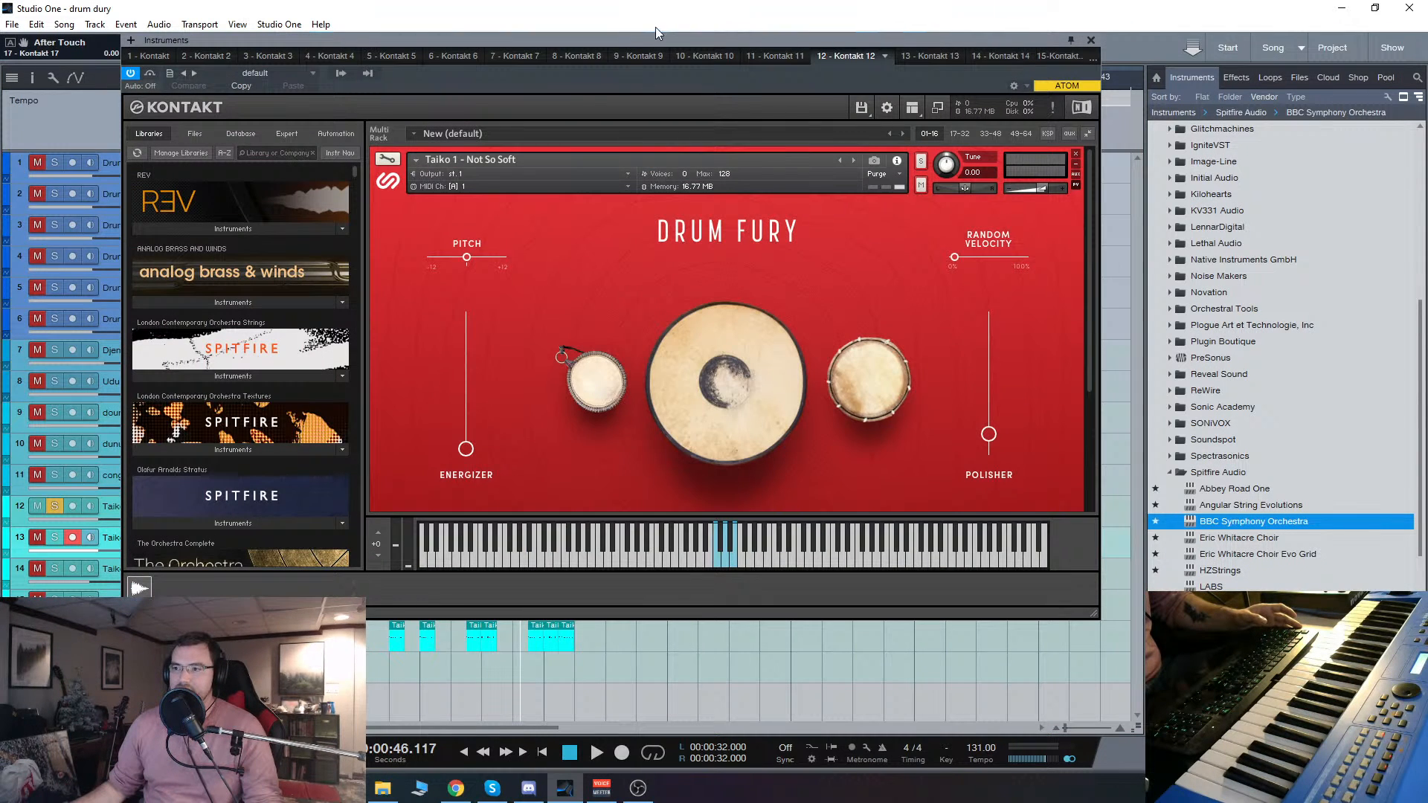
drag(654, 27, 768, 43)
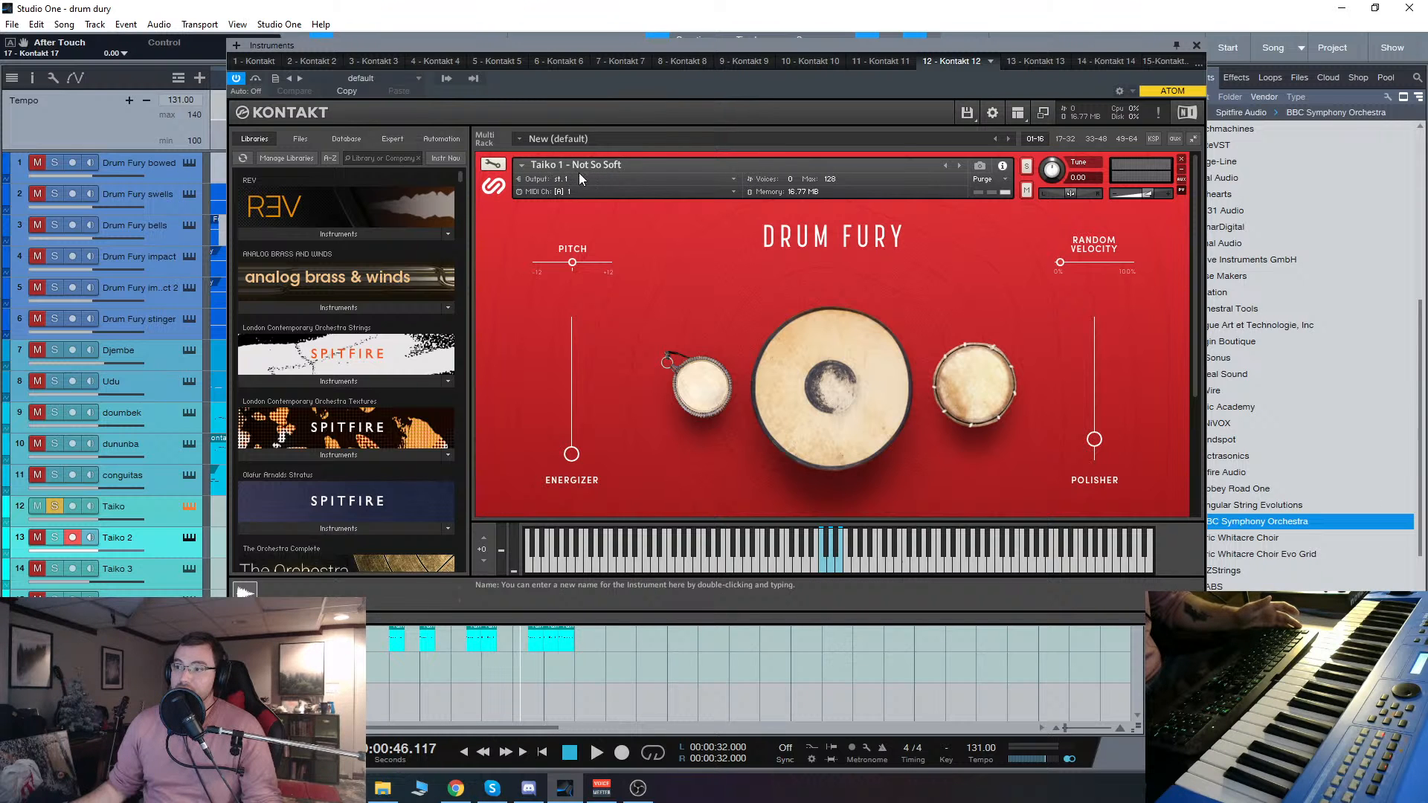
click(189, 538)
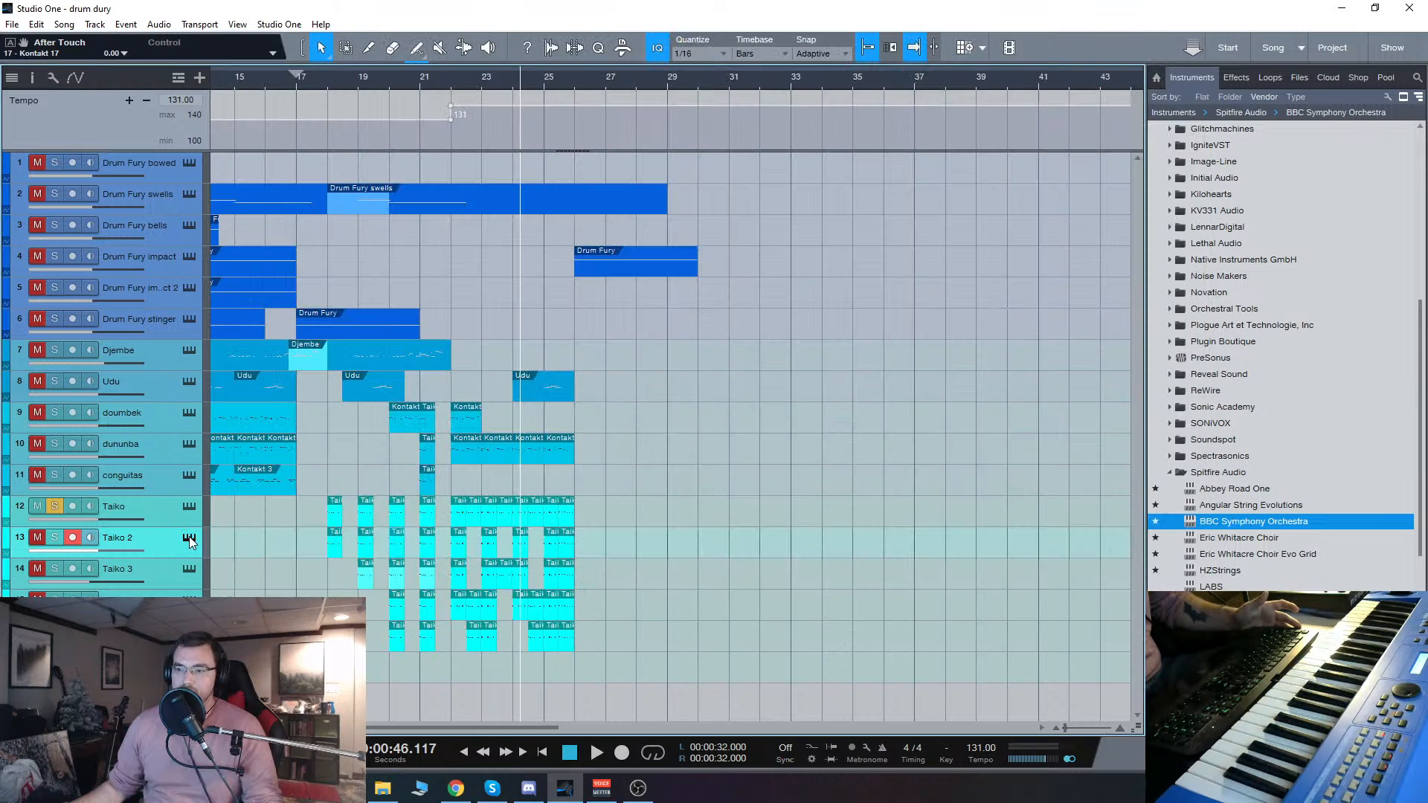
click(190, 540)
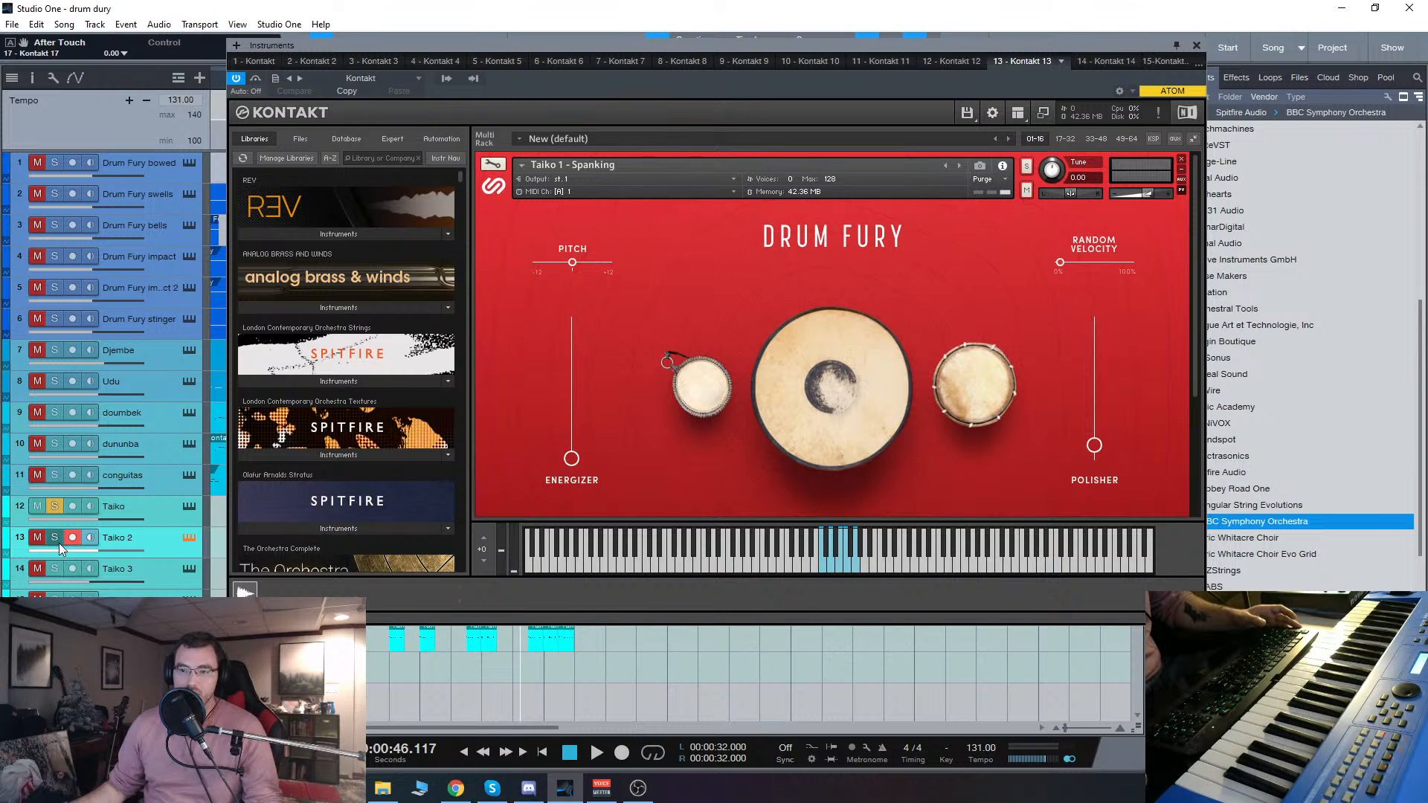
Step: Audition the Taiko 1 - Taiko A - Far patch on the Taiko 3 track, solo the track and close its instrument window
click(176, 572)
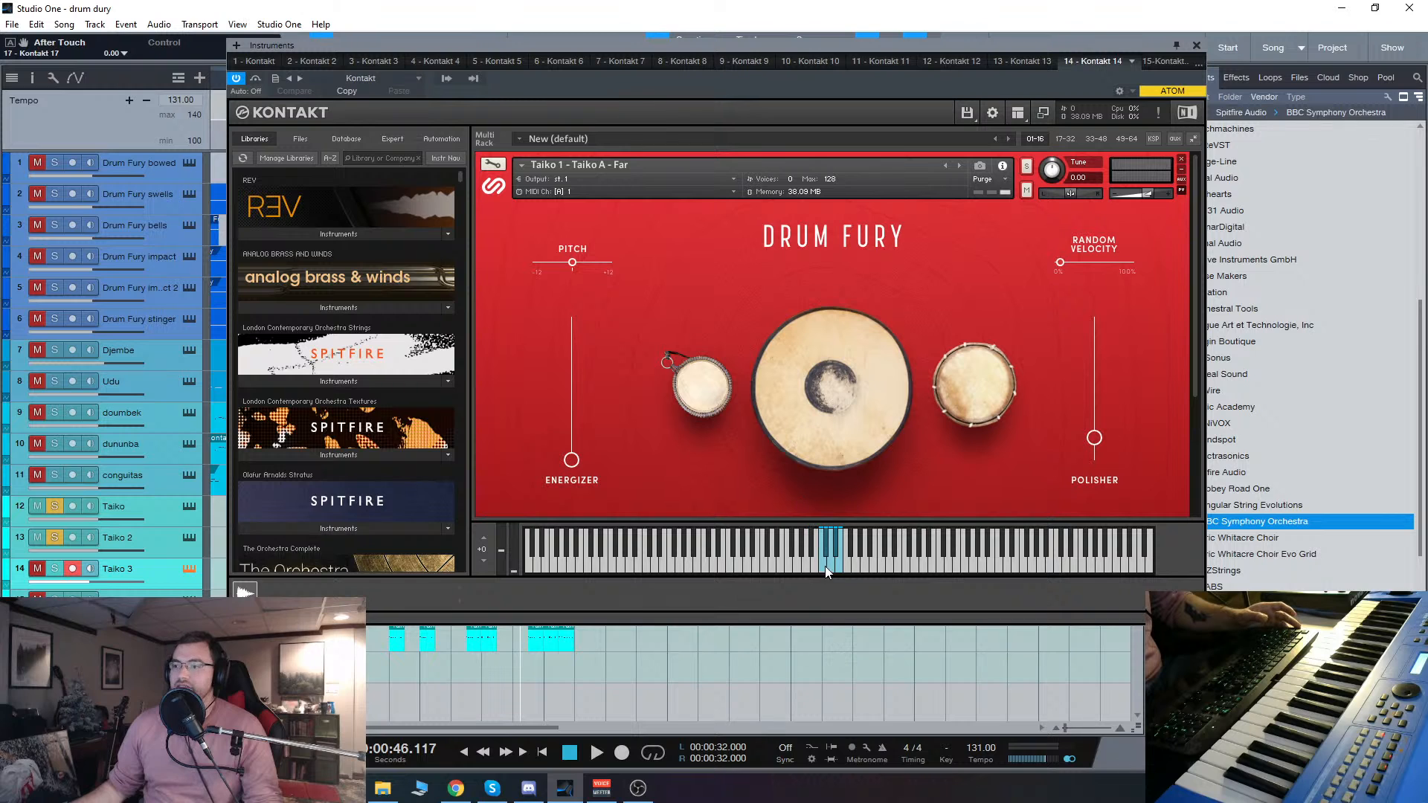
click(54, 568)
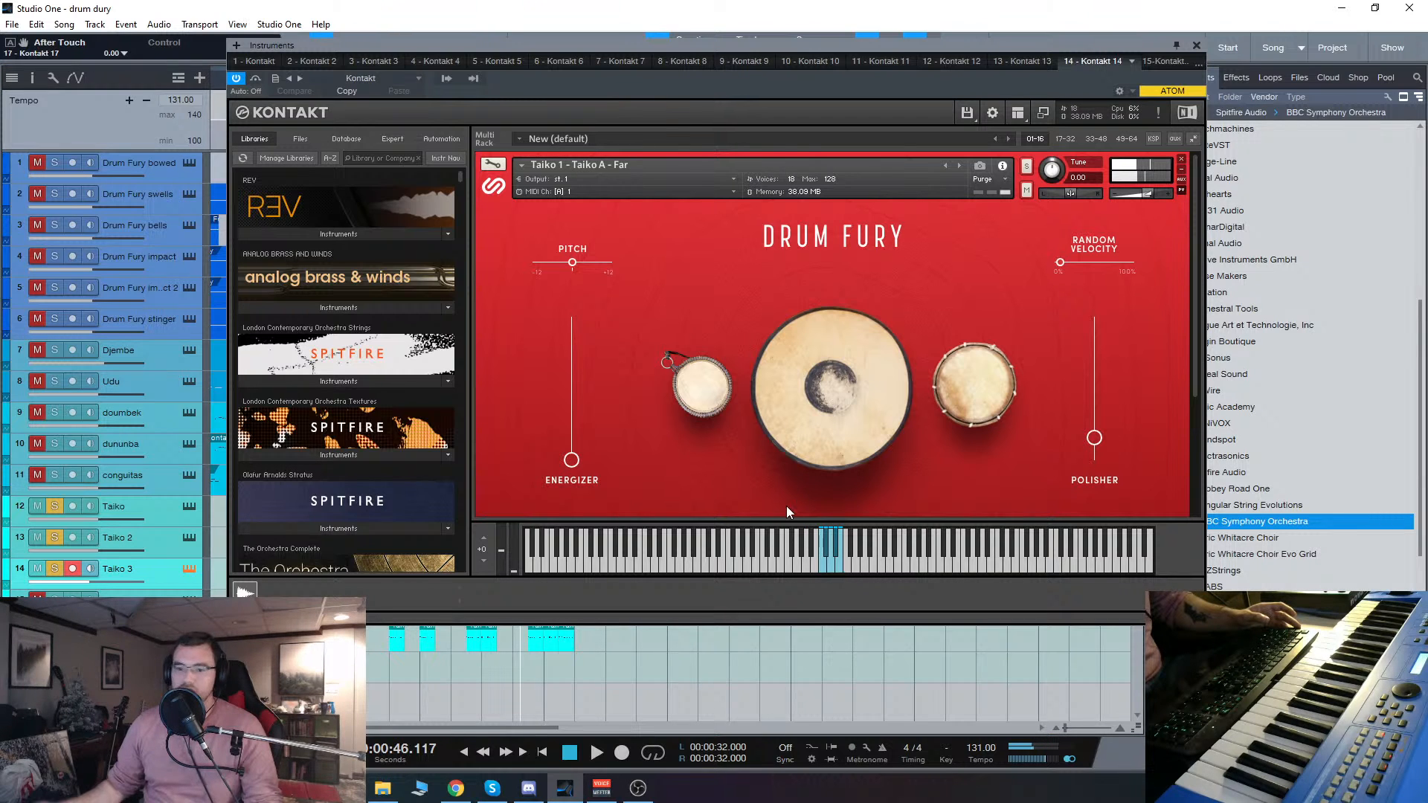
click(1199, 46)
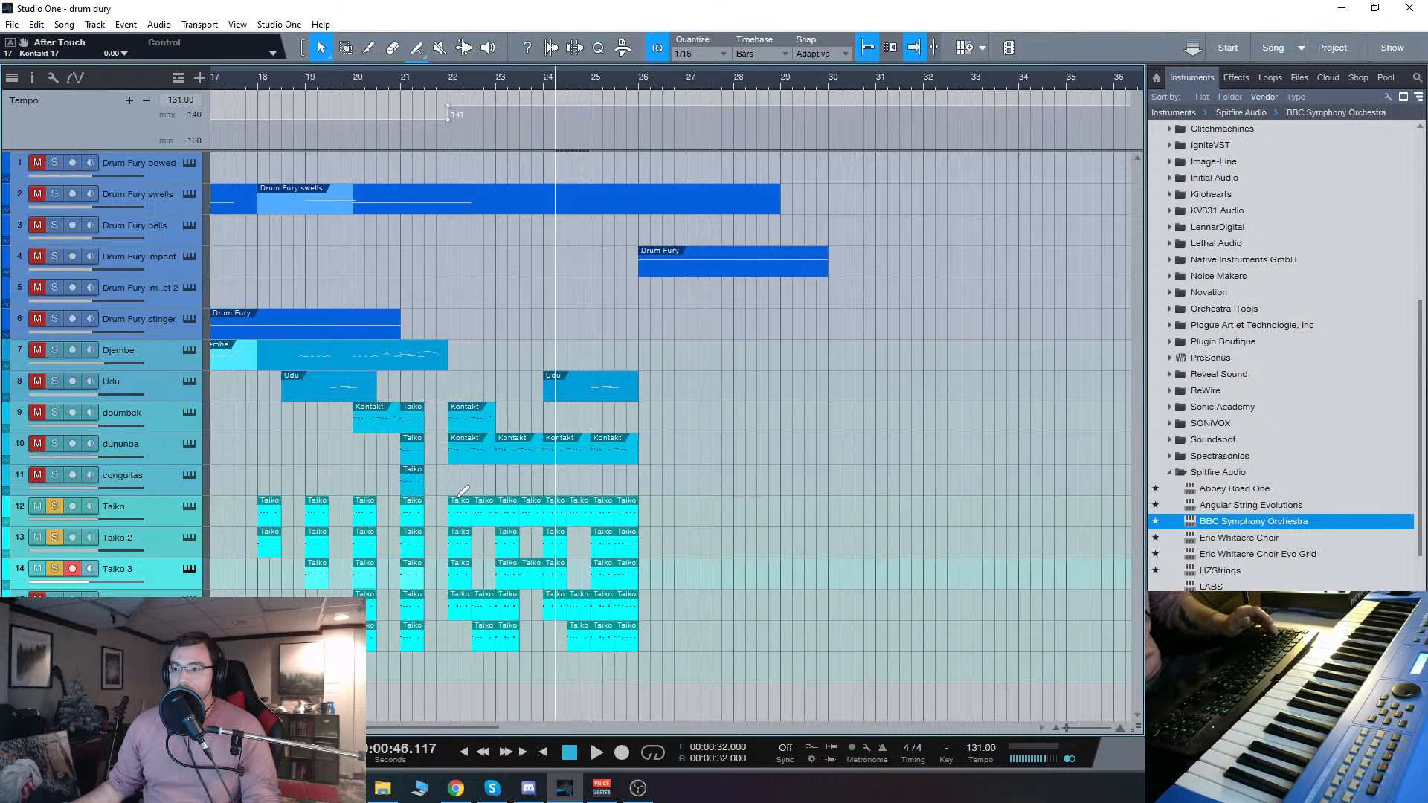
Step: Play the three soloed taiko tracks together from bar 22 and stop in bar 24
scroll(458, 496, up, 2)
click(441, 86)
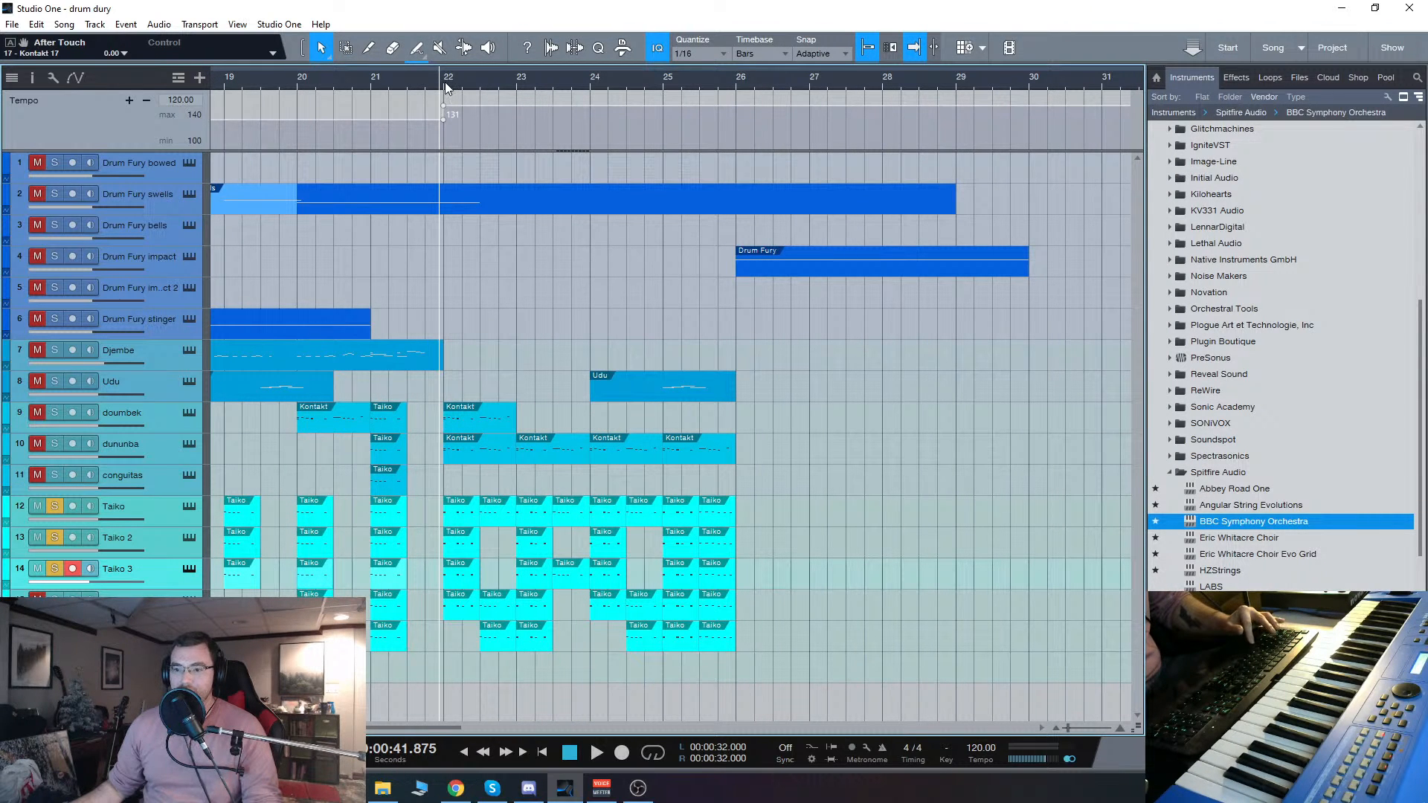
key(space)
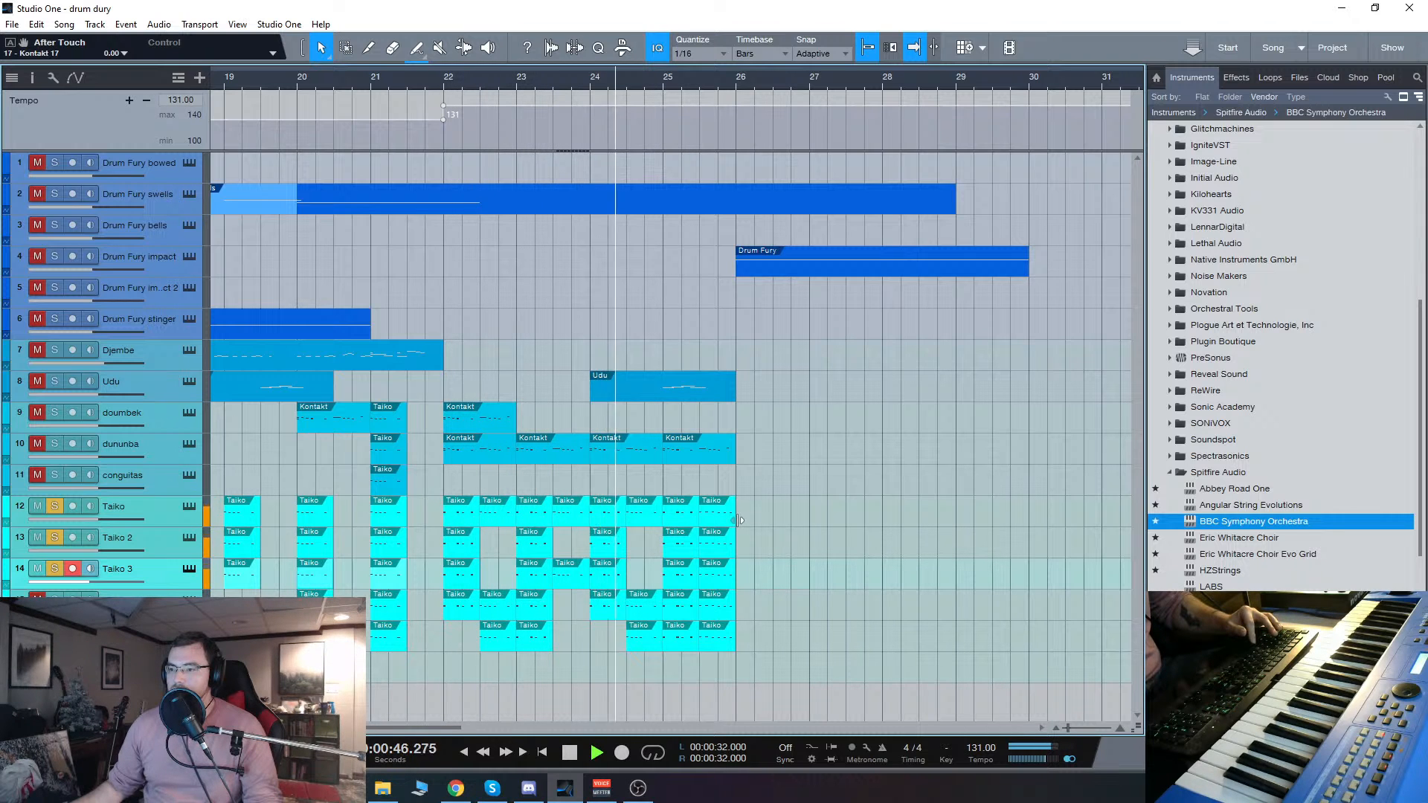
key(space)
Step: Take Taiko and Taiko 2 out of the solo, play Taiko 3 alone from bar 22 and stop in bar 26
click(41, 539)
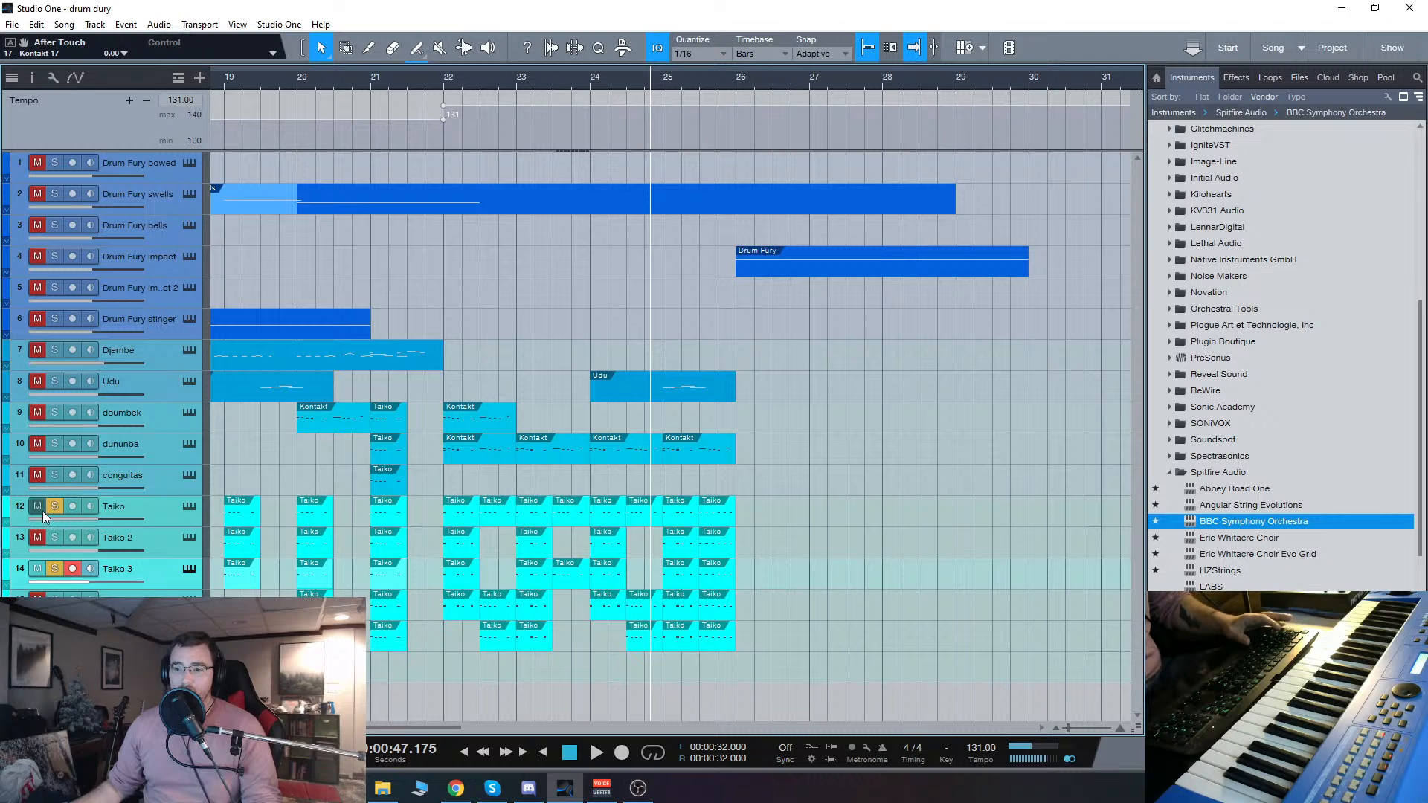
click(41, 508)
click(446, 84)
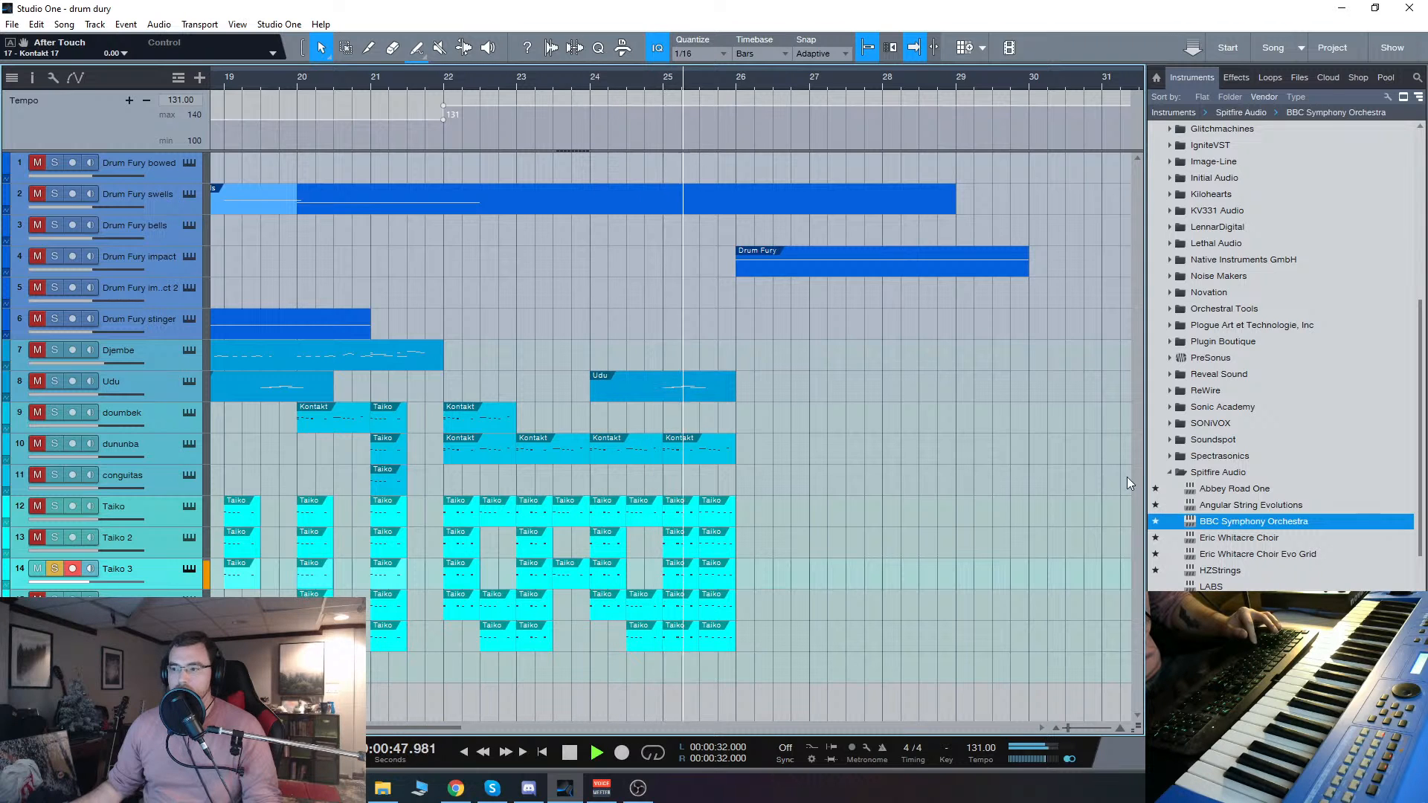
key(space)
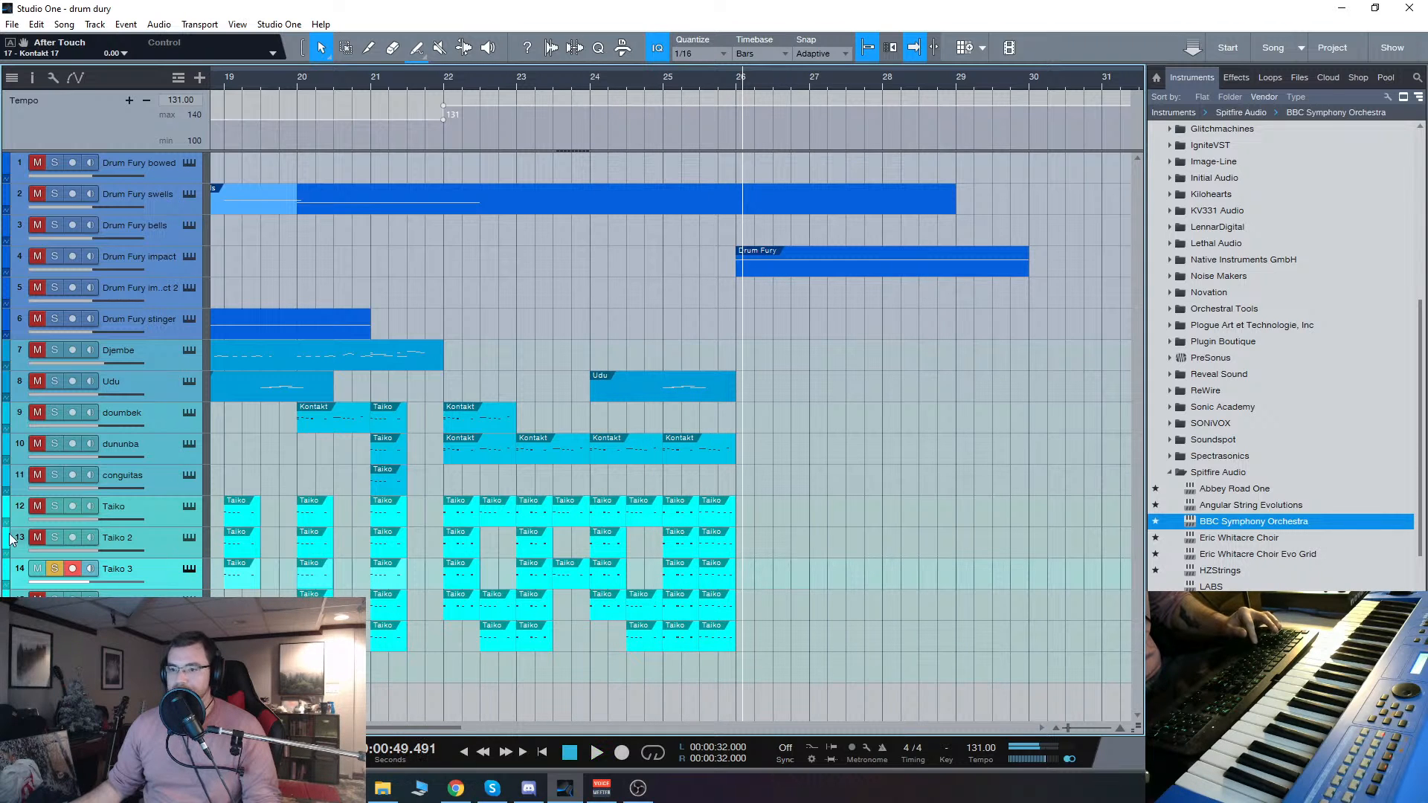
Step: Add the Taiko 2 track back to the solo and play it together with Taiko 3 from bar 22
click(447, 87)
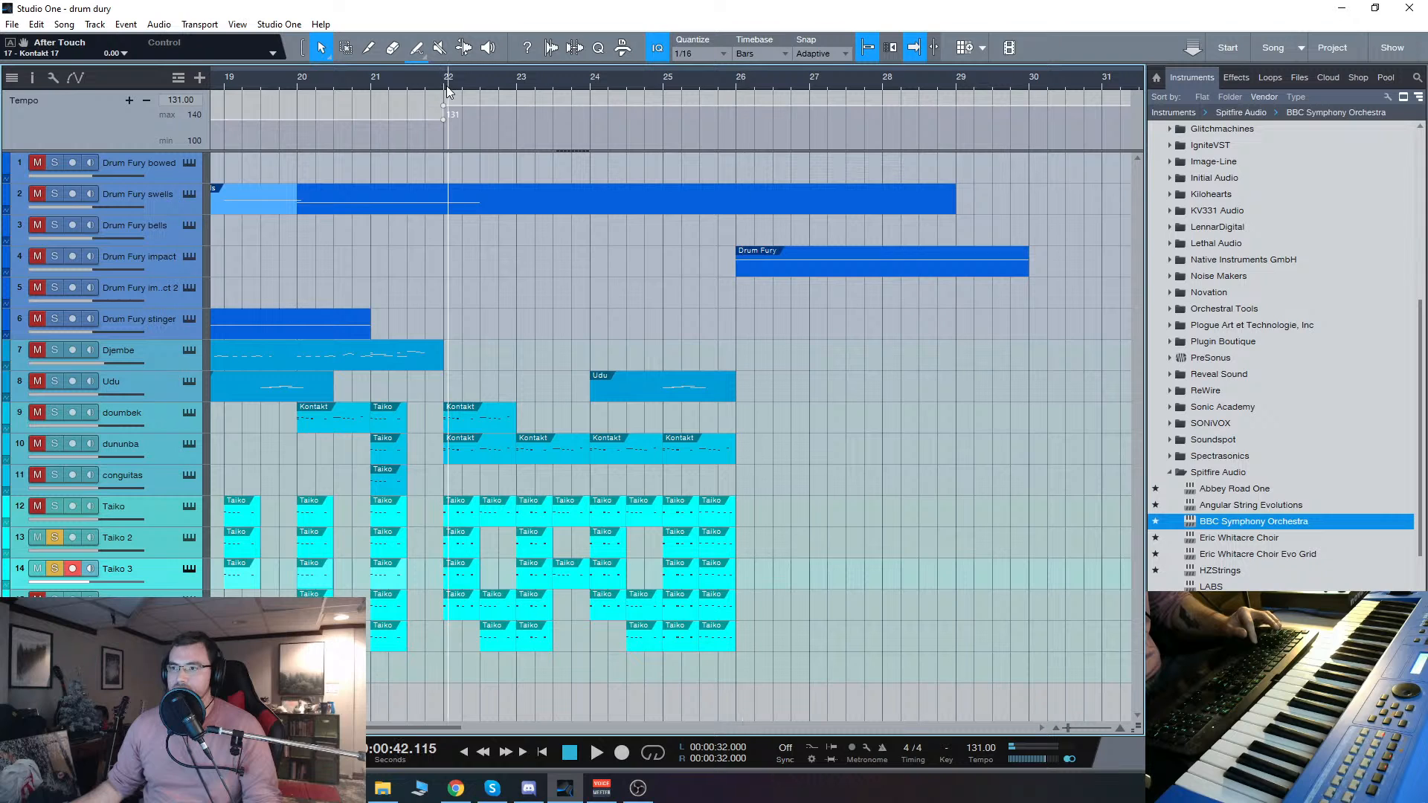
click(446, 84)
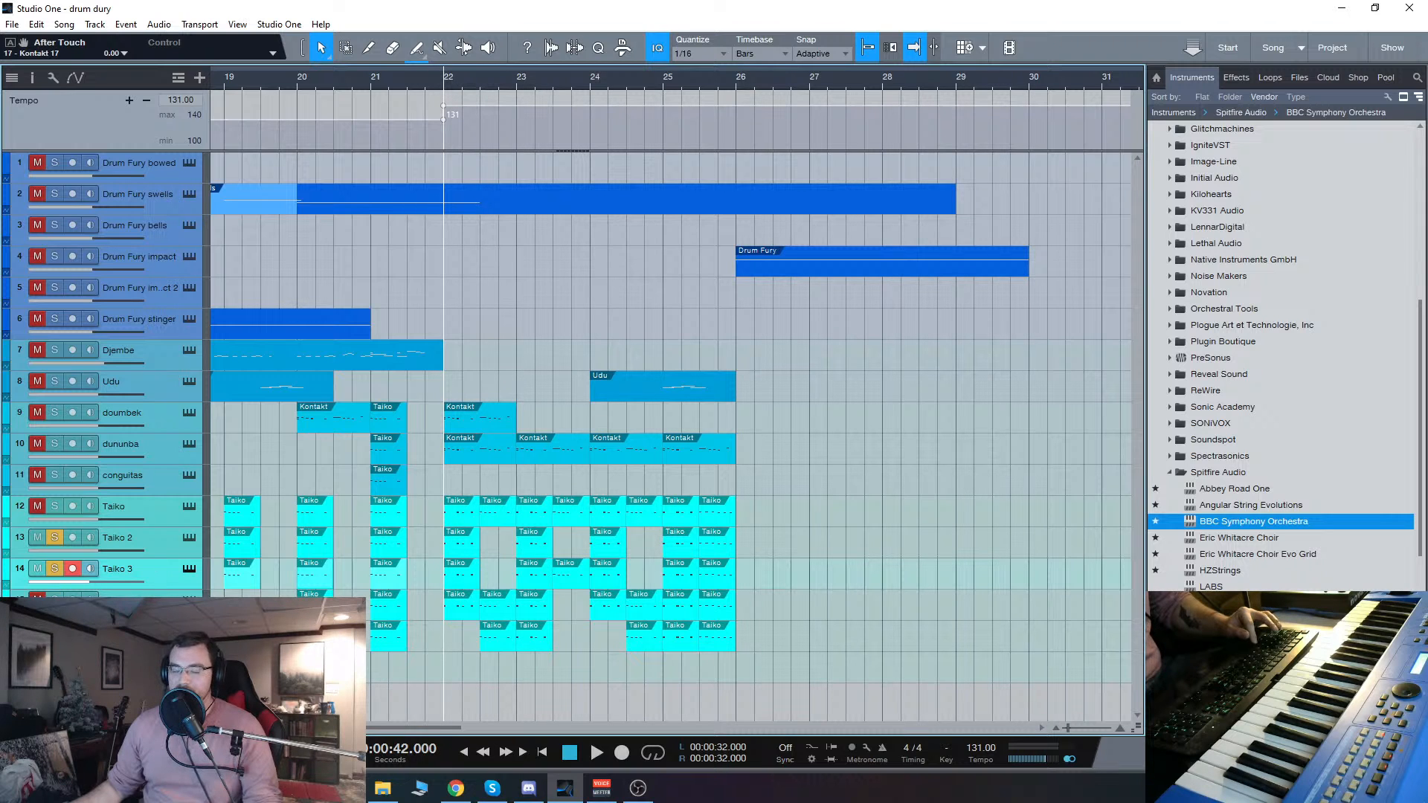
key(space)
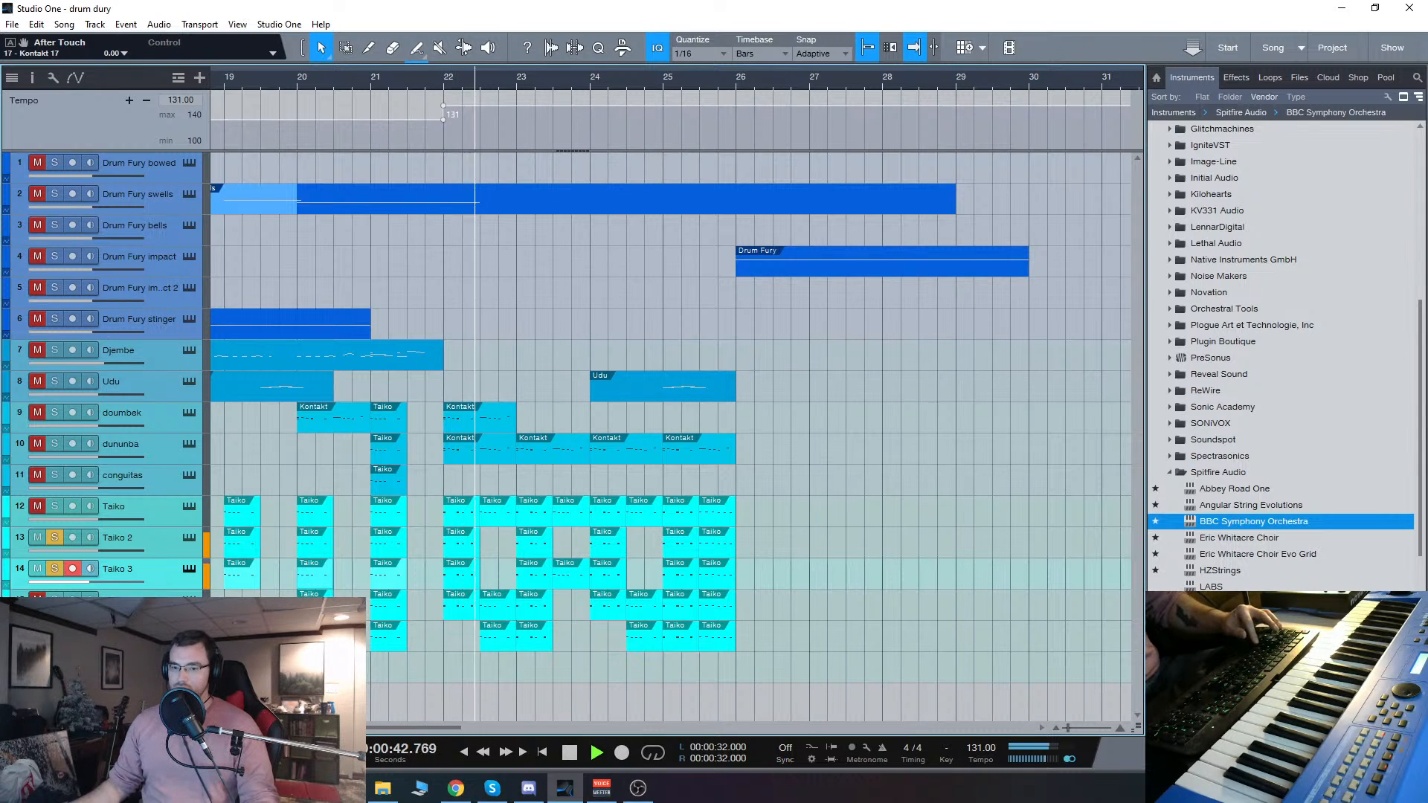
Step: Select the Taiko 2 track, show its Taiko 1 - Spanking patch, stop playback and close the instrument window
click(164, 545)
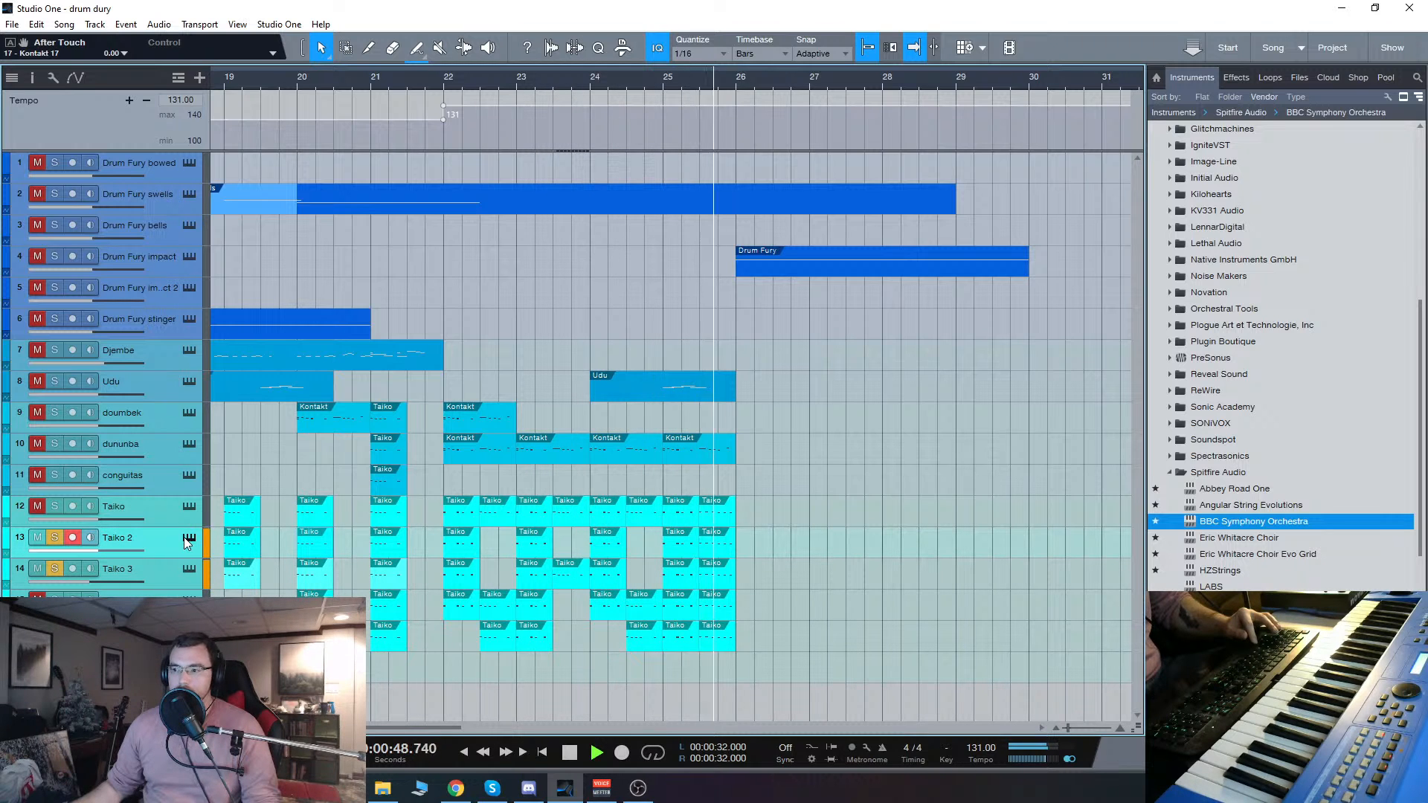
click(189, 538)
key(space)
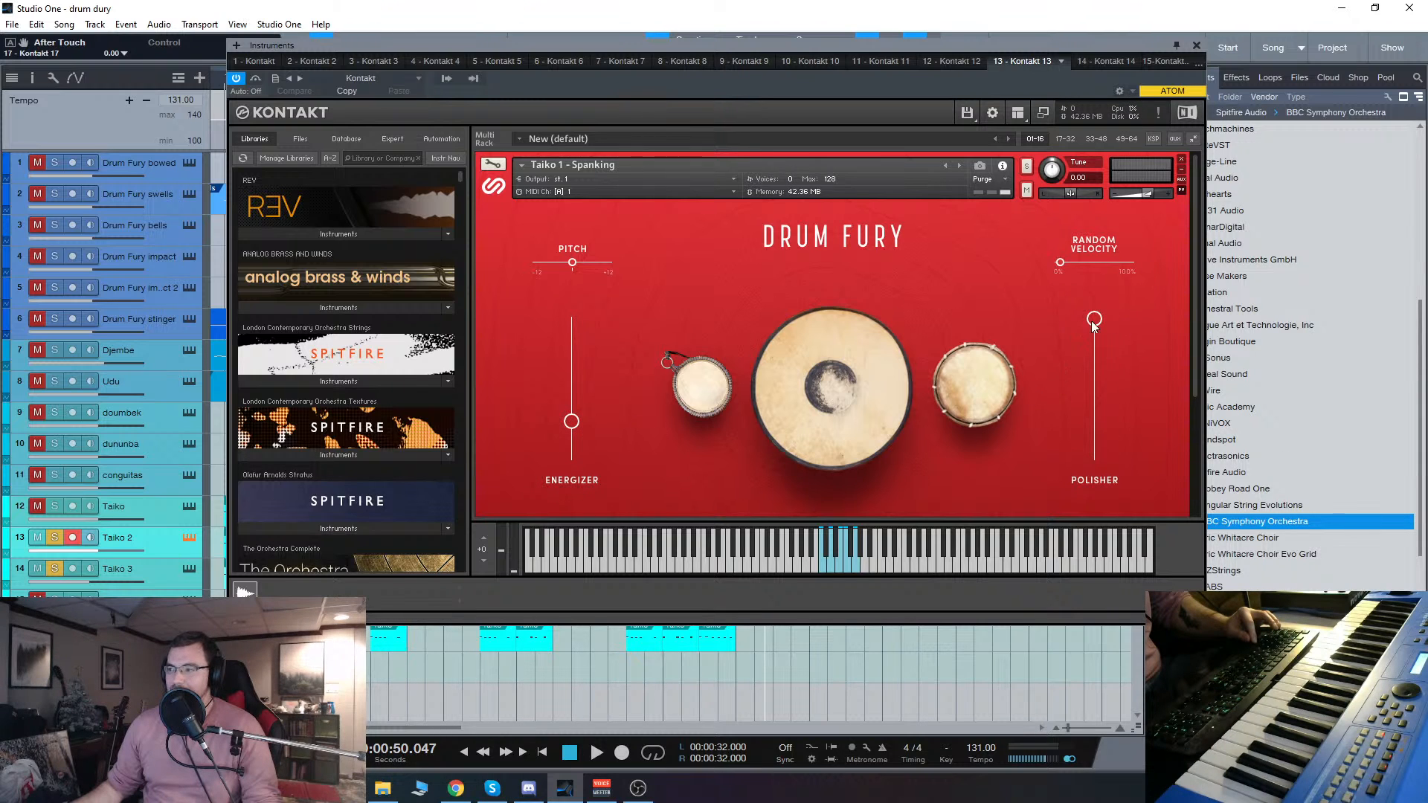
click(1196, 46)
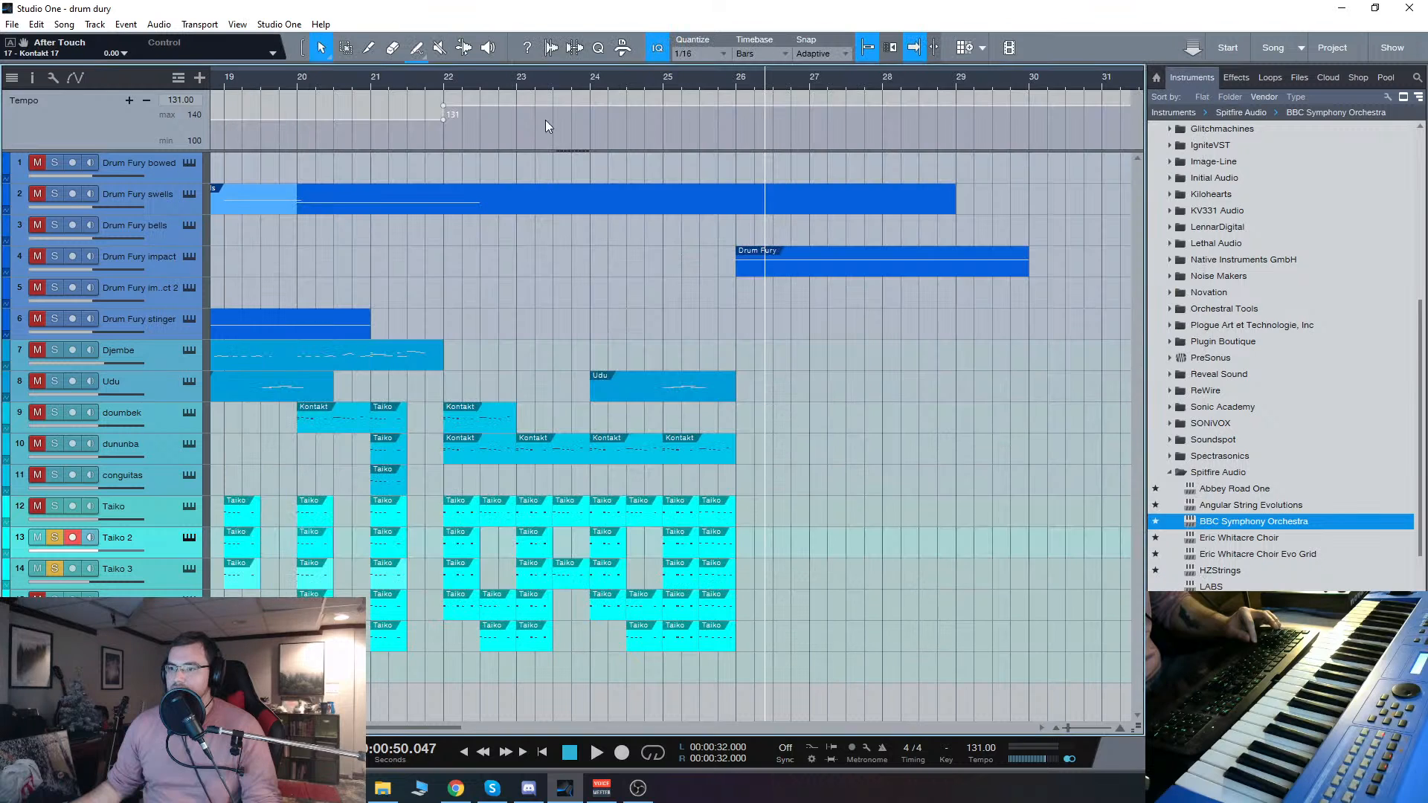
Step: Replay the soloed Taiko 2 and Taiko 3 tracks from bar 22, pausing in bar 22 and resuming
click(448, 82)
click(445, 82)
key(space)
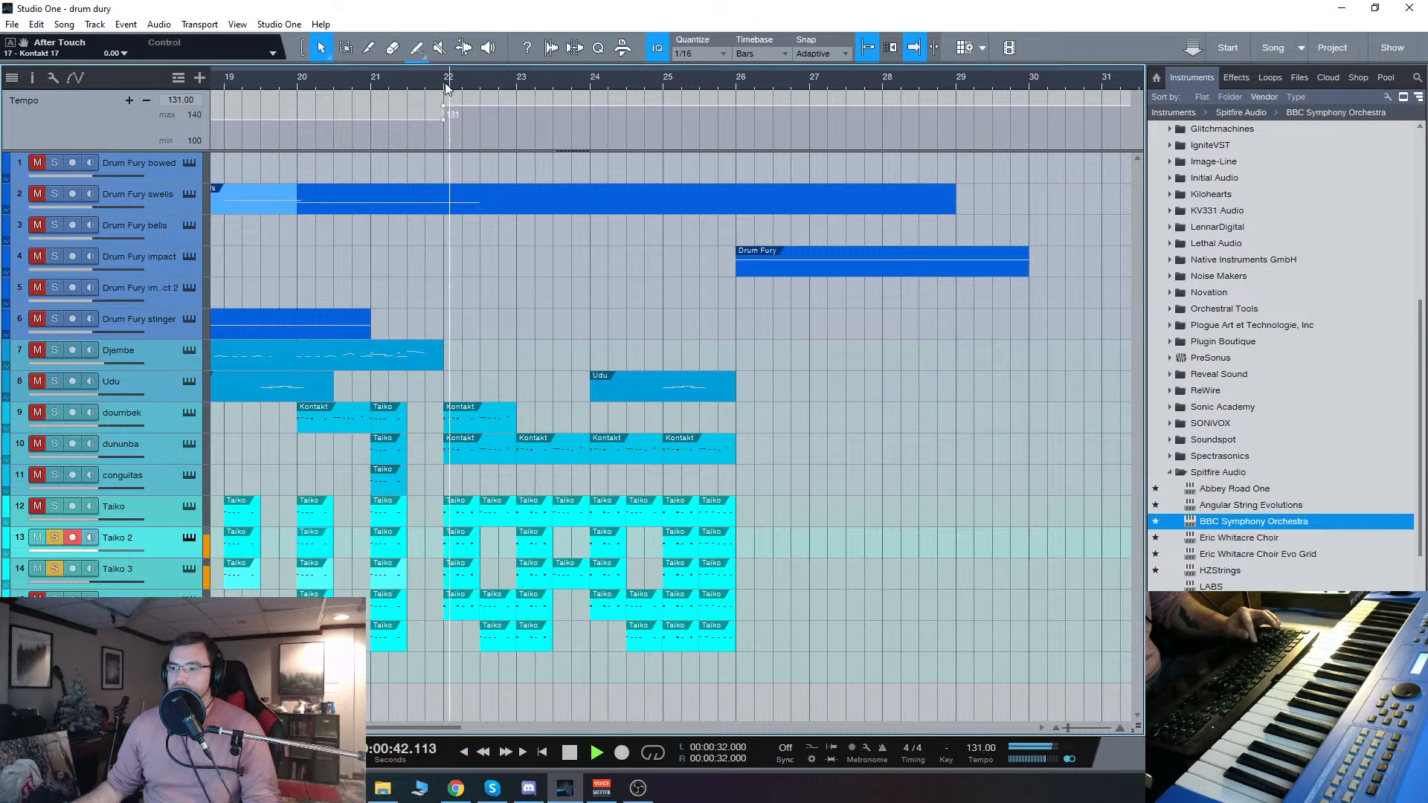
key(space)
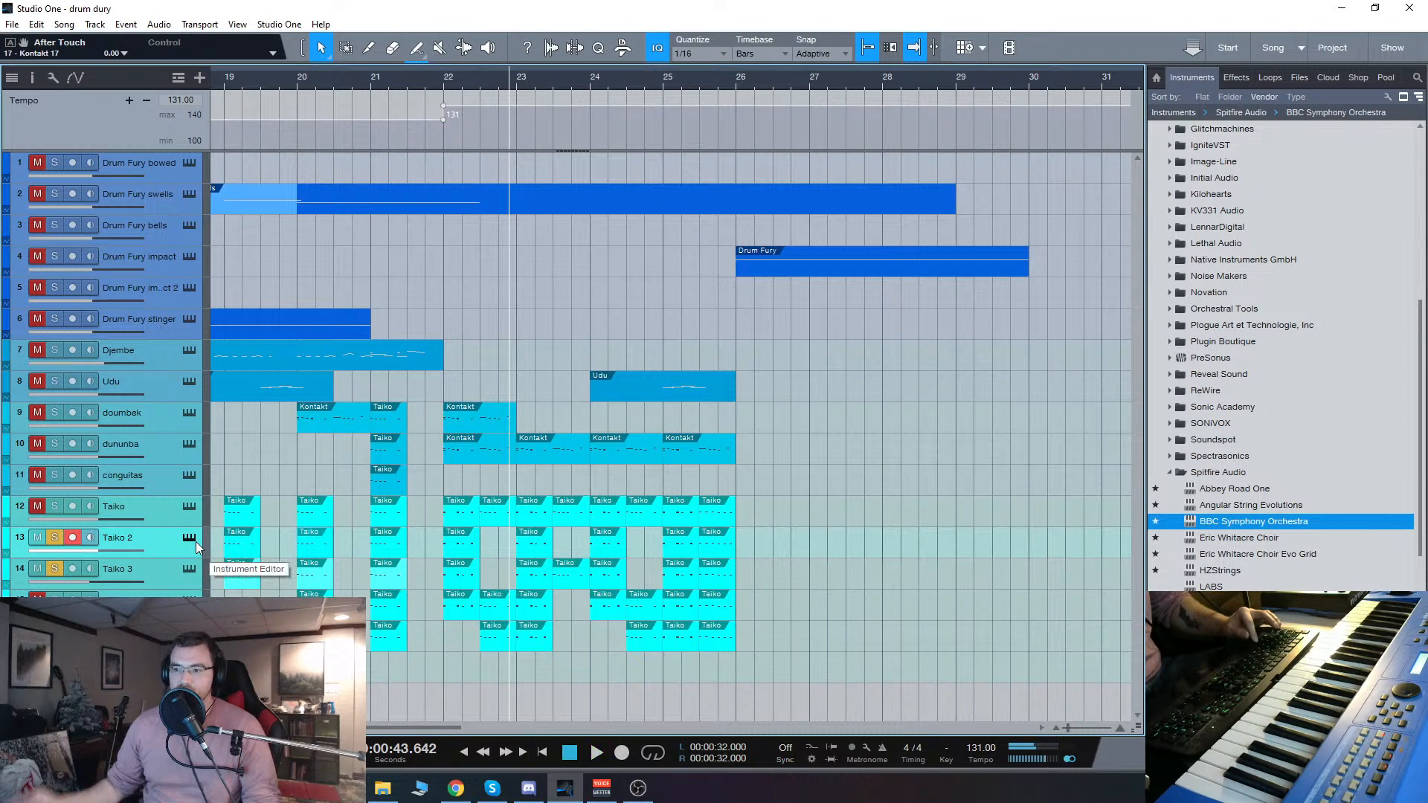
key(space)
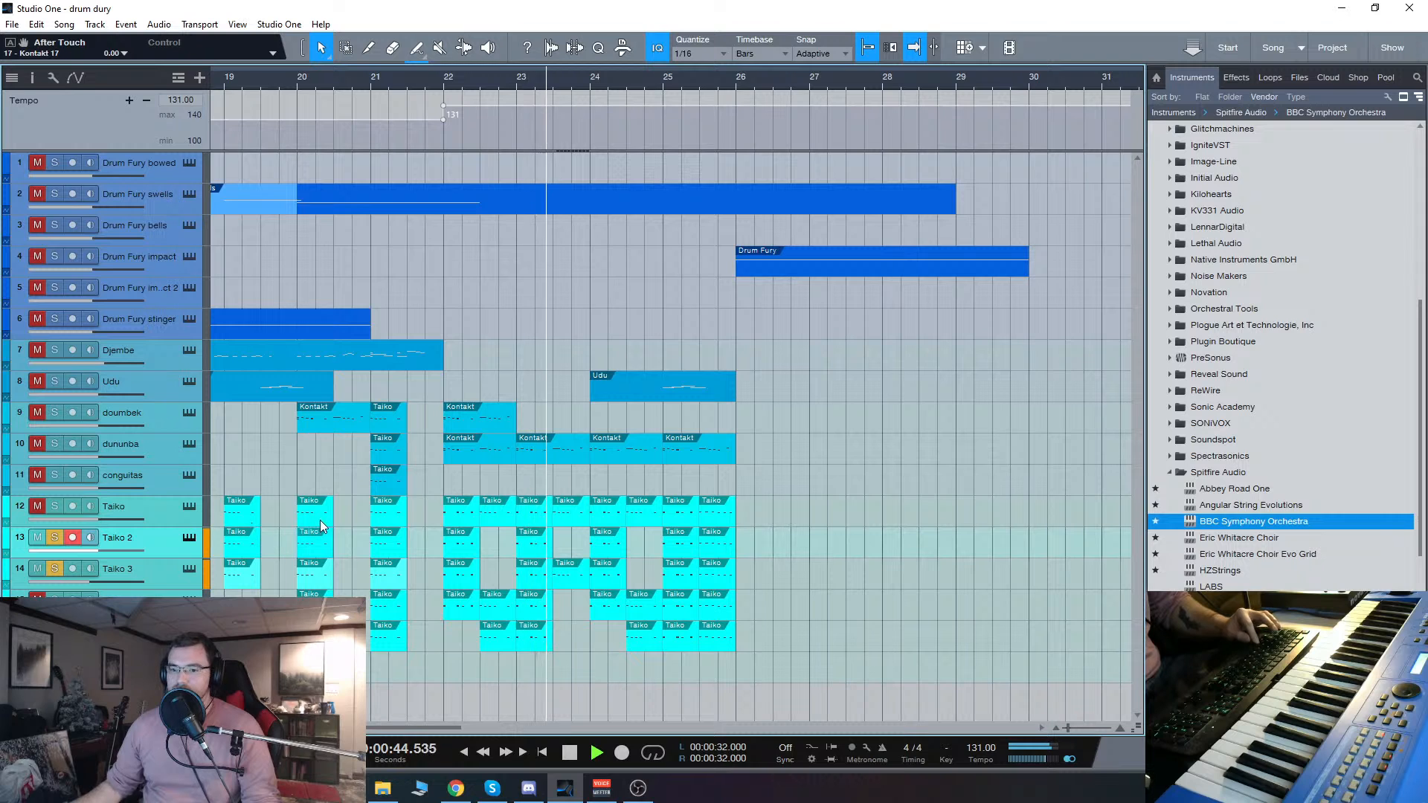
Step: Add Taiko to the solo, replay the passage, raise its patch's Energizer, set Polisher to 34% and close the instrument window
click(54, 506)
click(189, 506)
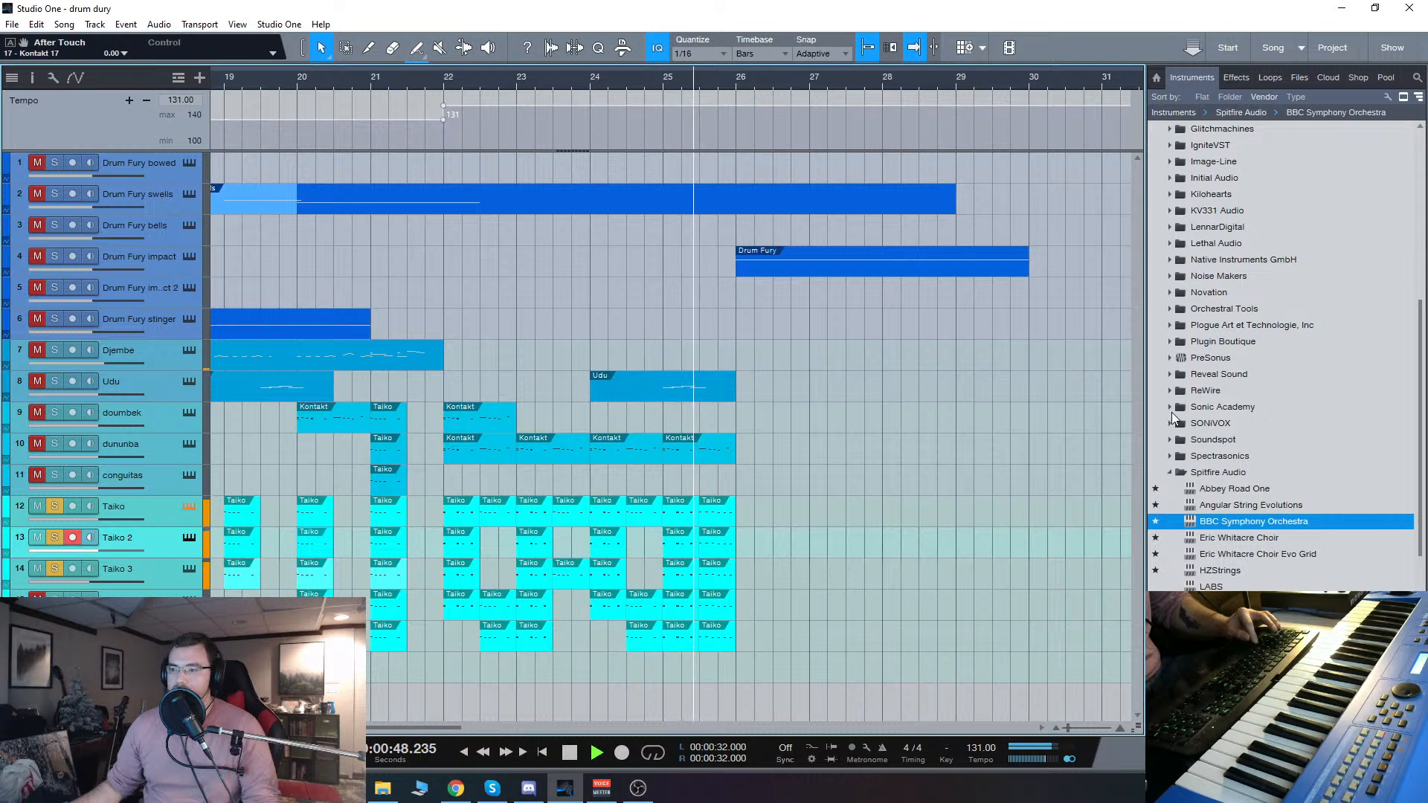
drag(863, 47, 1071, 61)
click(400, 83)
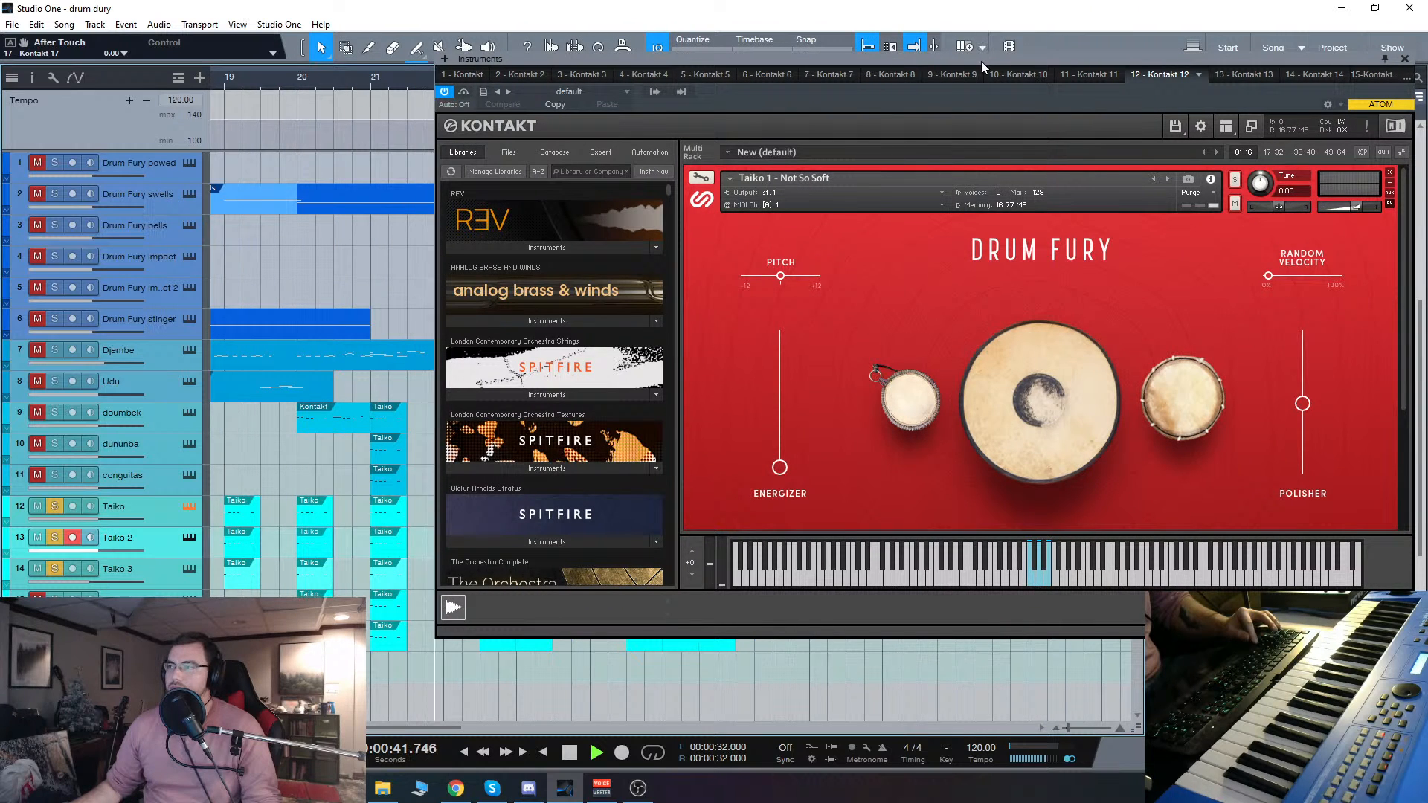
drag(980, 61, 809, 75)
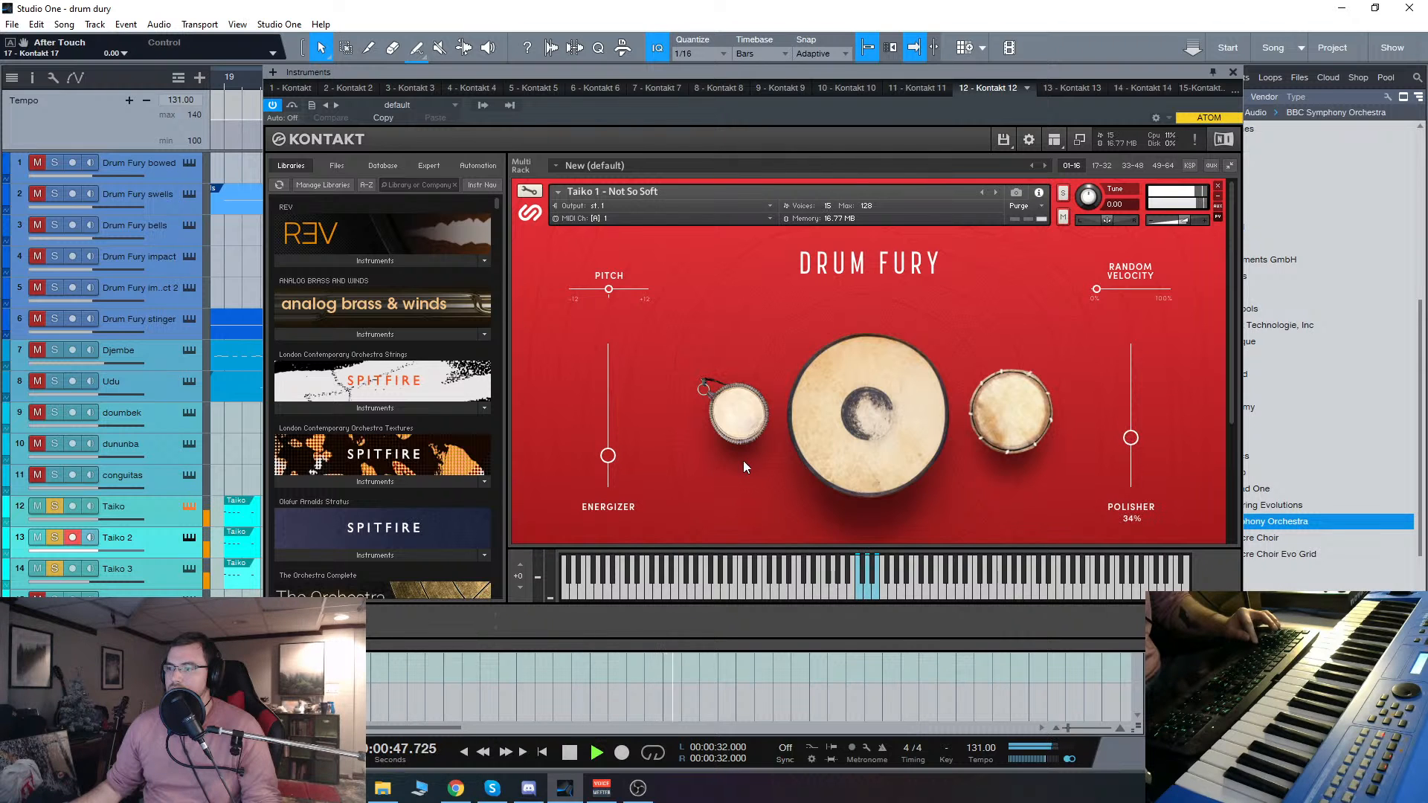
click(1233, 72)
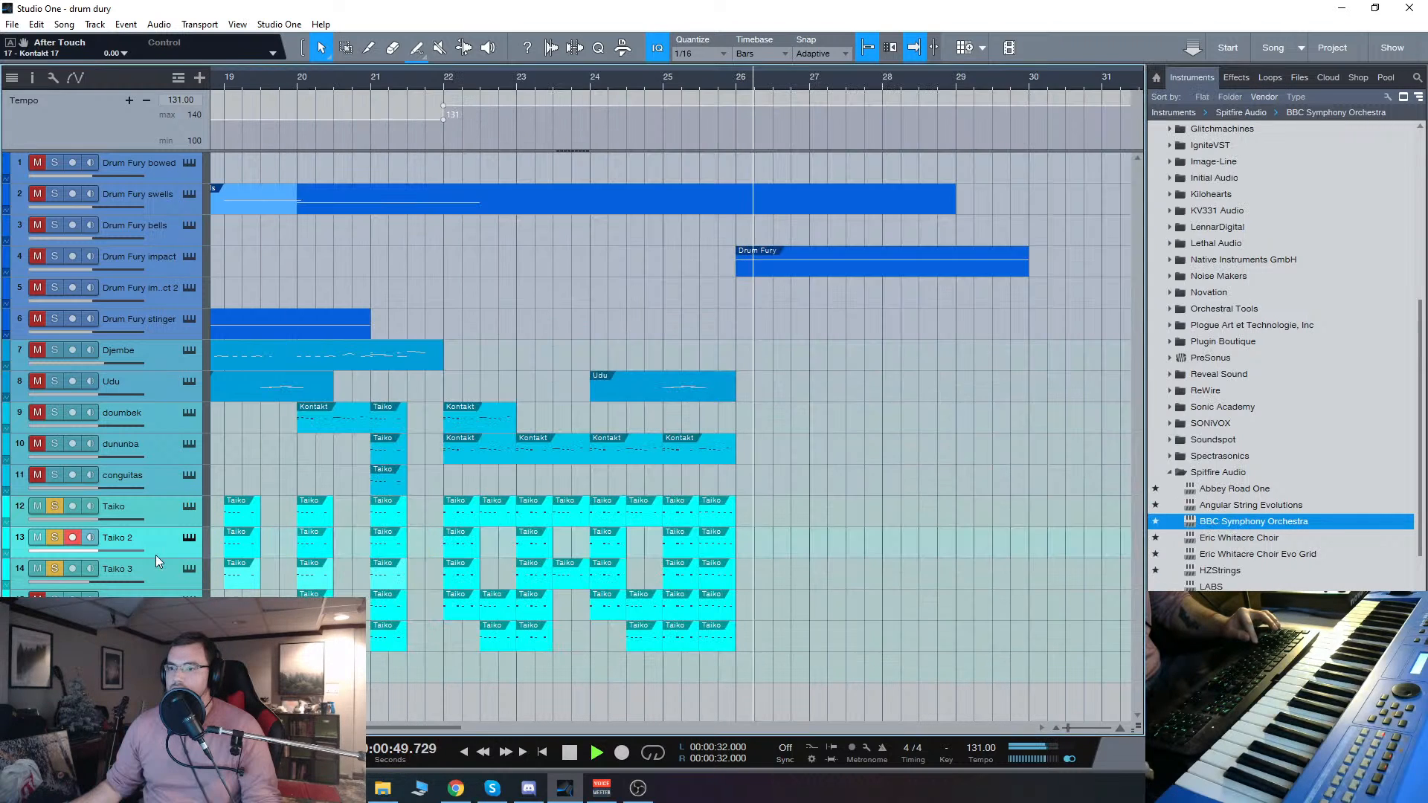
Step: Stop playback, show the Taiko 2 track's Taiko 1 - Spanking patch, close its window and select the Taiko track
key(space)
click(189, 540)
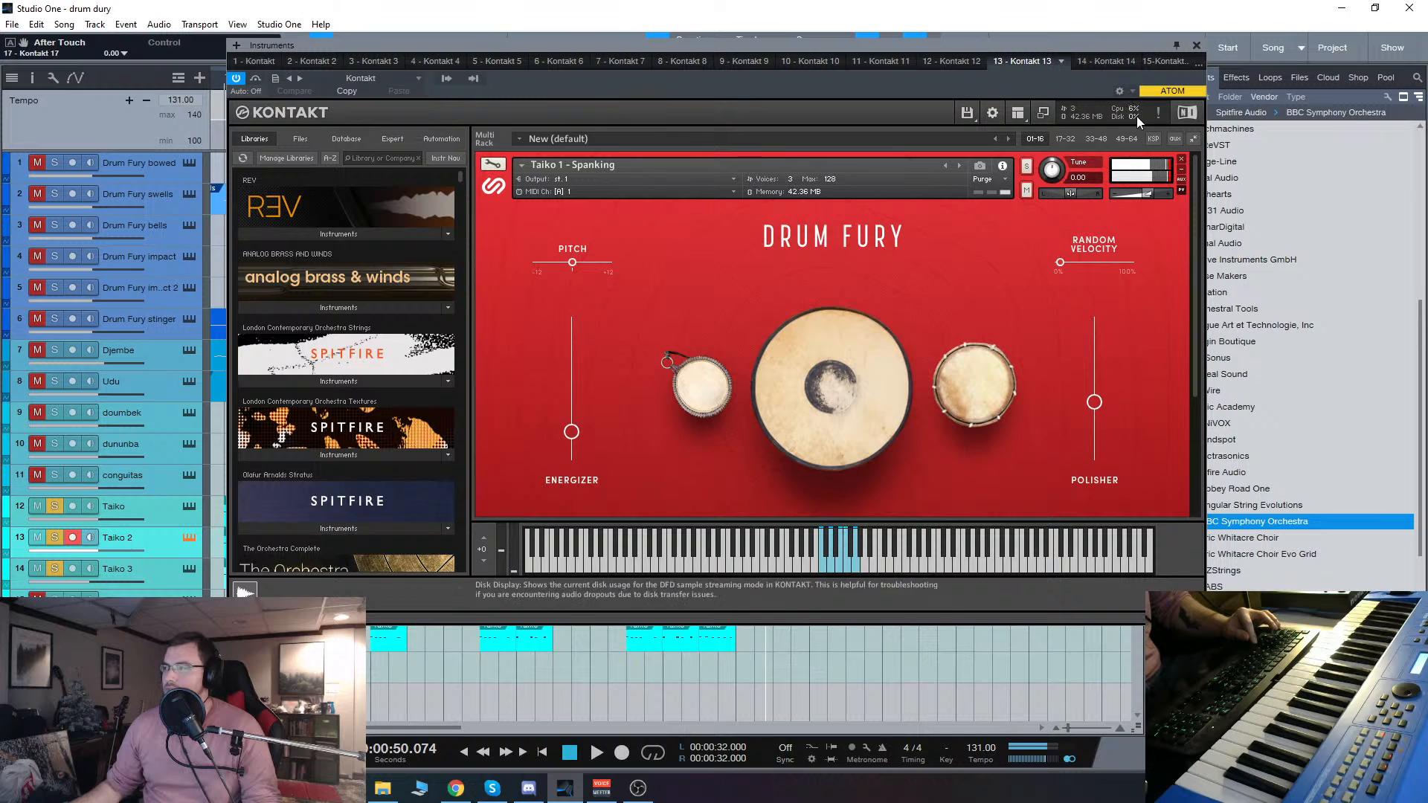
click(1196, 46)
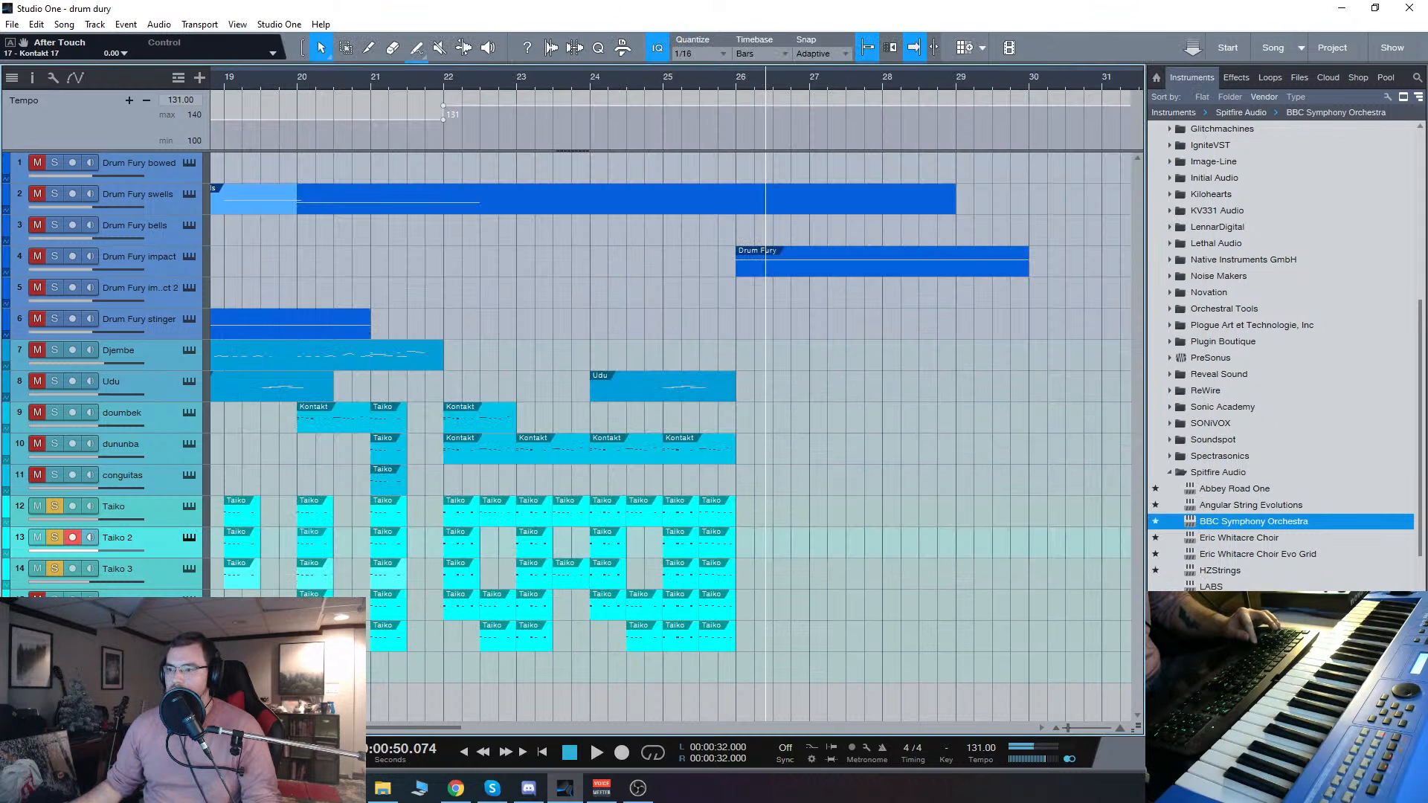
click(171, 511)
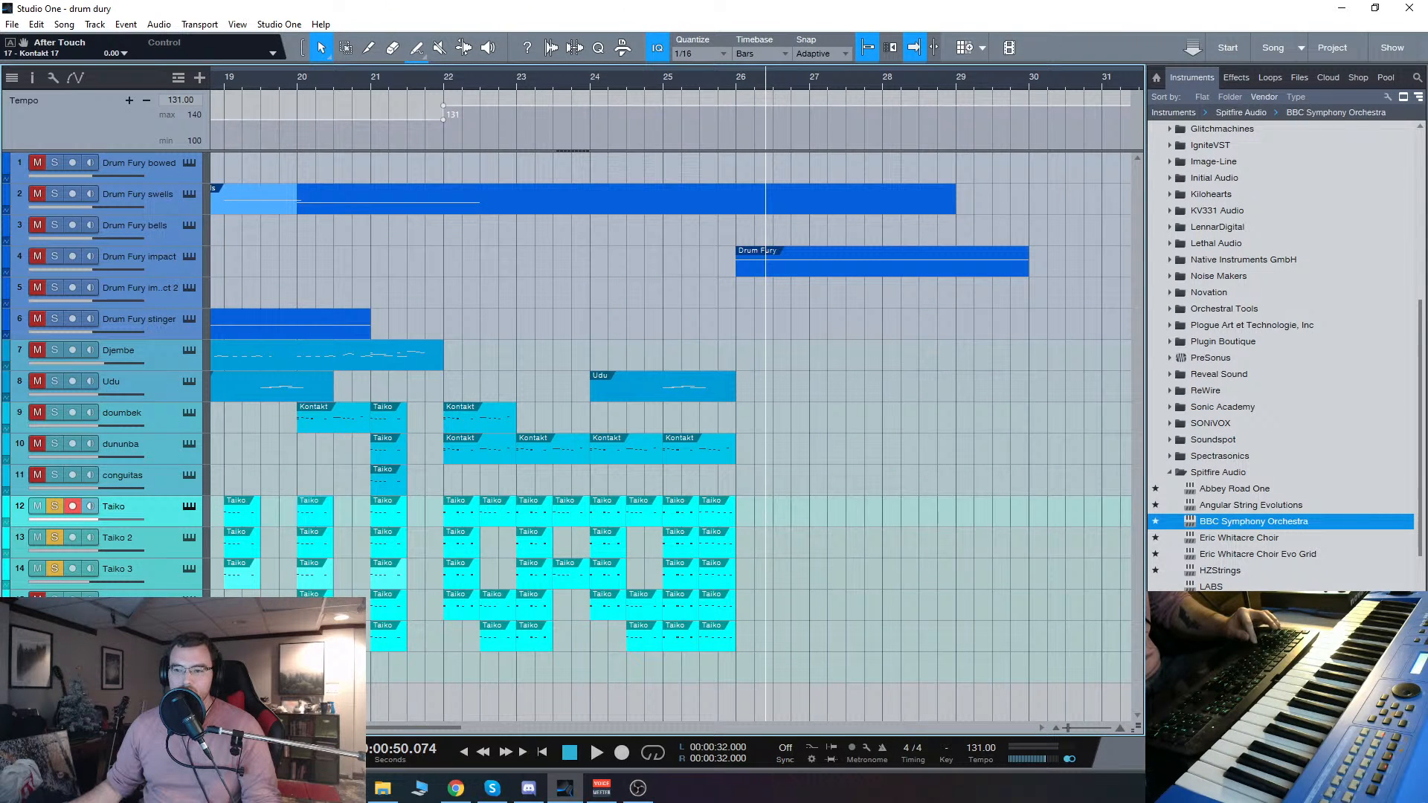
Step: Solo only the track directly below Taiko 3 and play it from bar 22, restarting there once
click(160, 606)
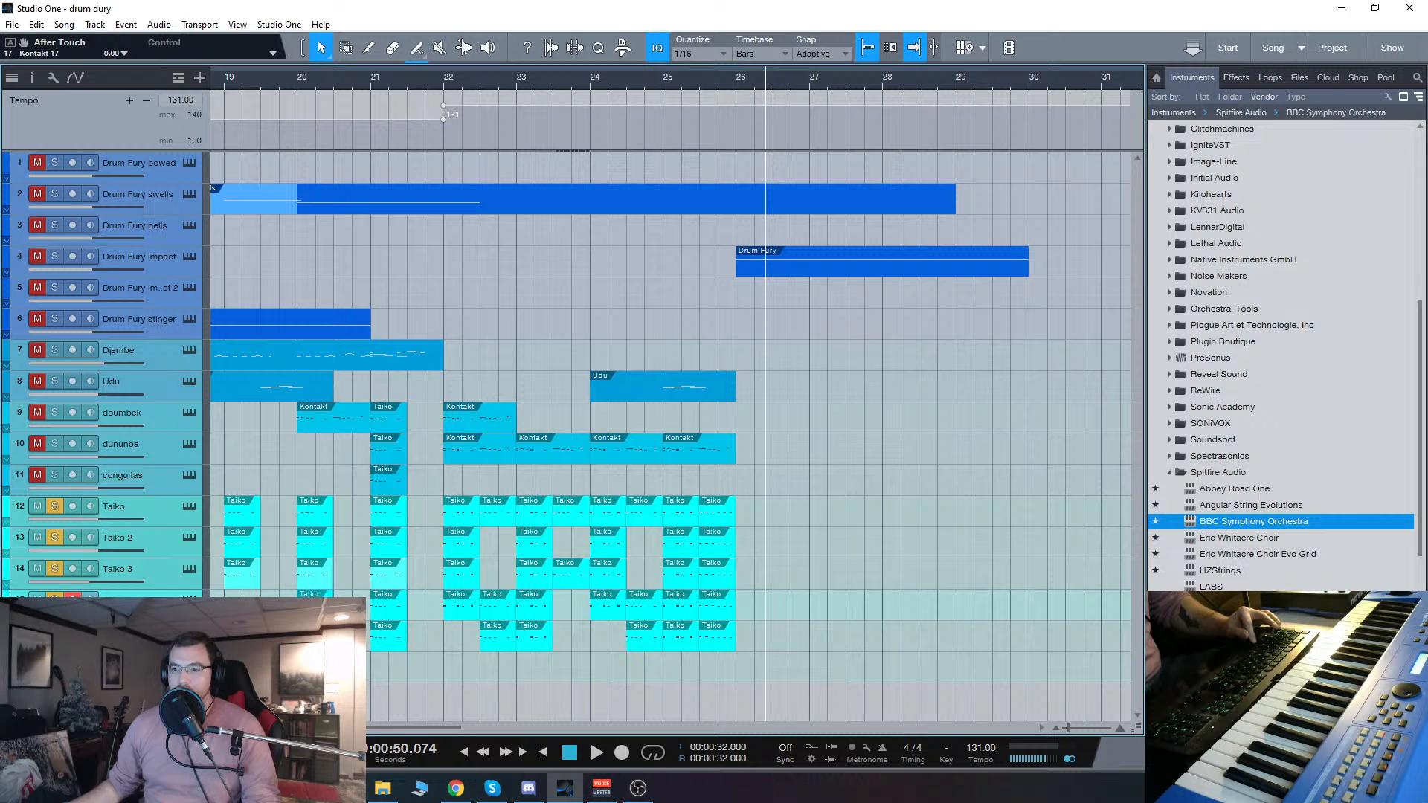
click(446, 83)
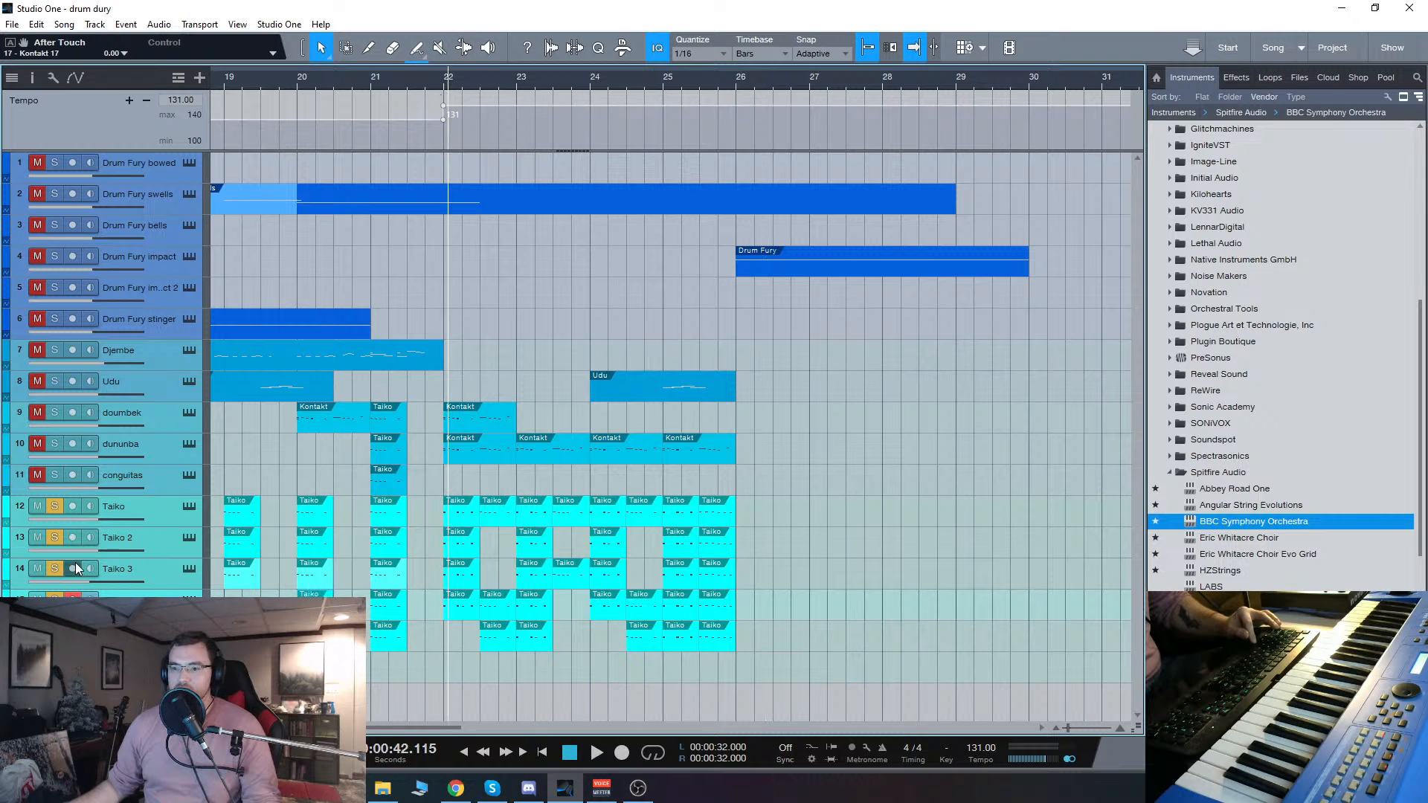
key(space)
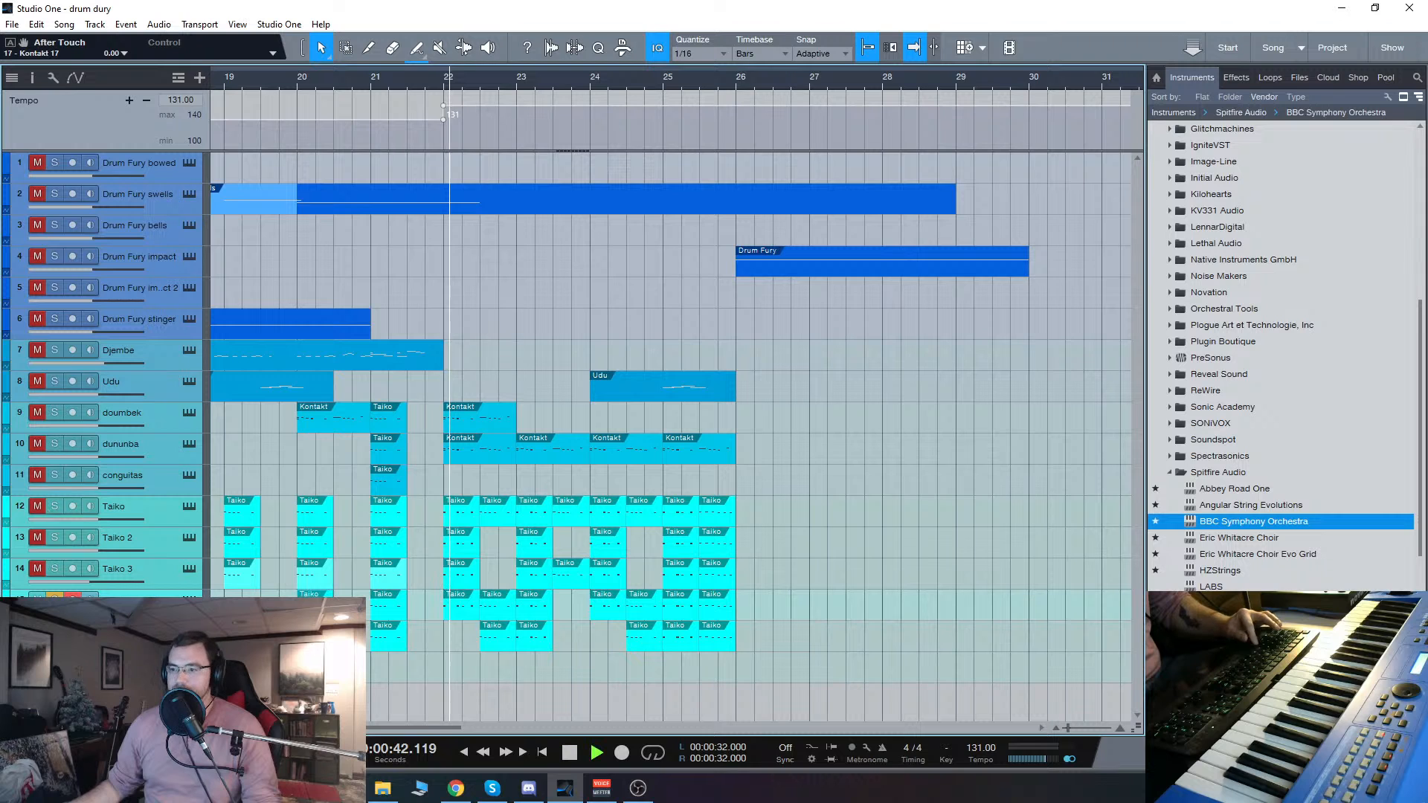
click(442, 85)
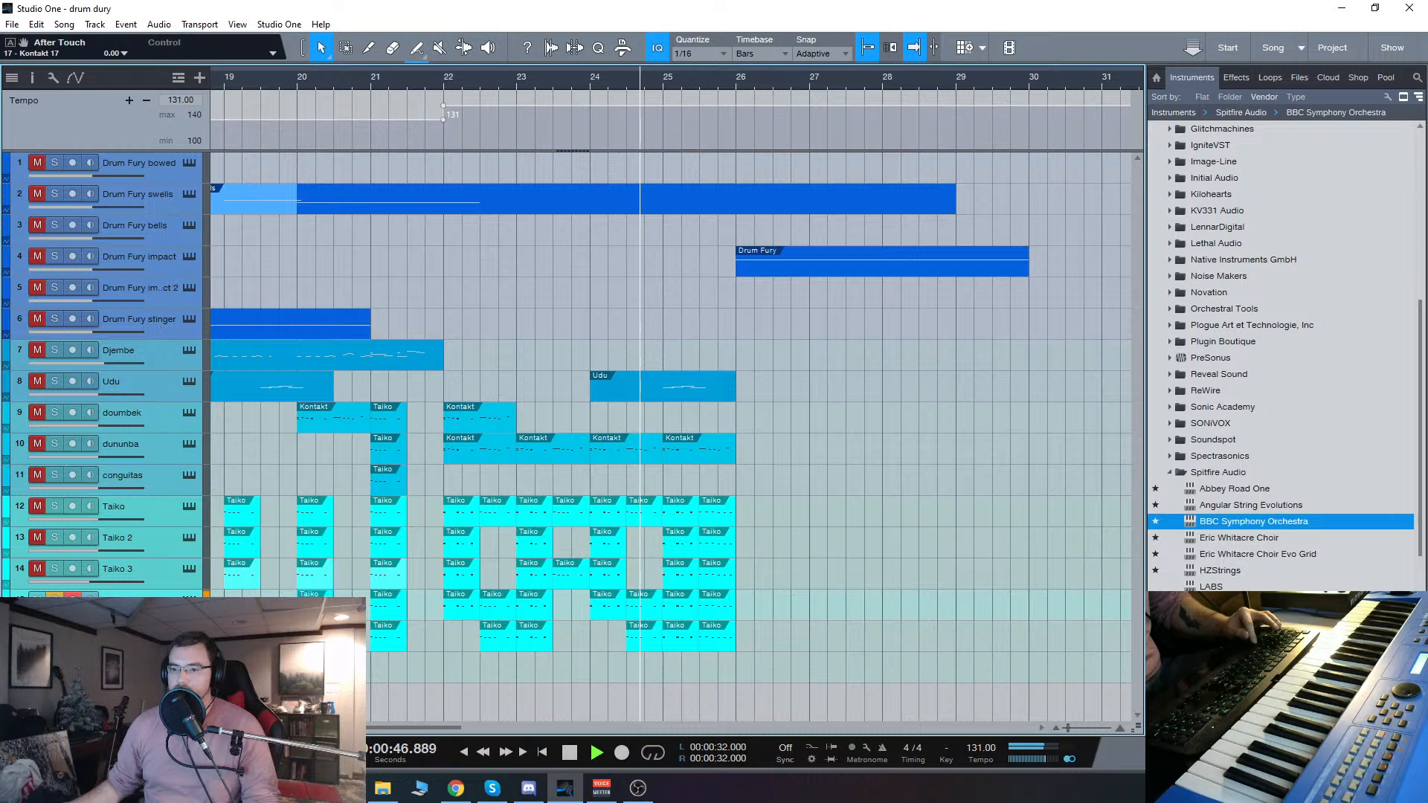
Step: Show the Toms - Gladiators patch of the track below Taiko 3 during playback and move its window clear of the track list
click(189, 601)
drag(1011, 6, 967, 60)
key(space)
drag(818, 51, 1065, 103)
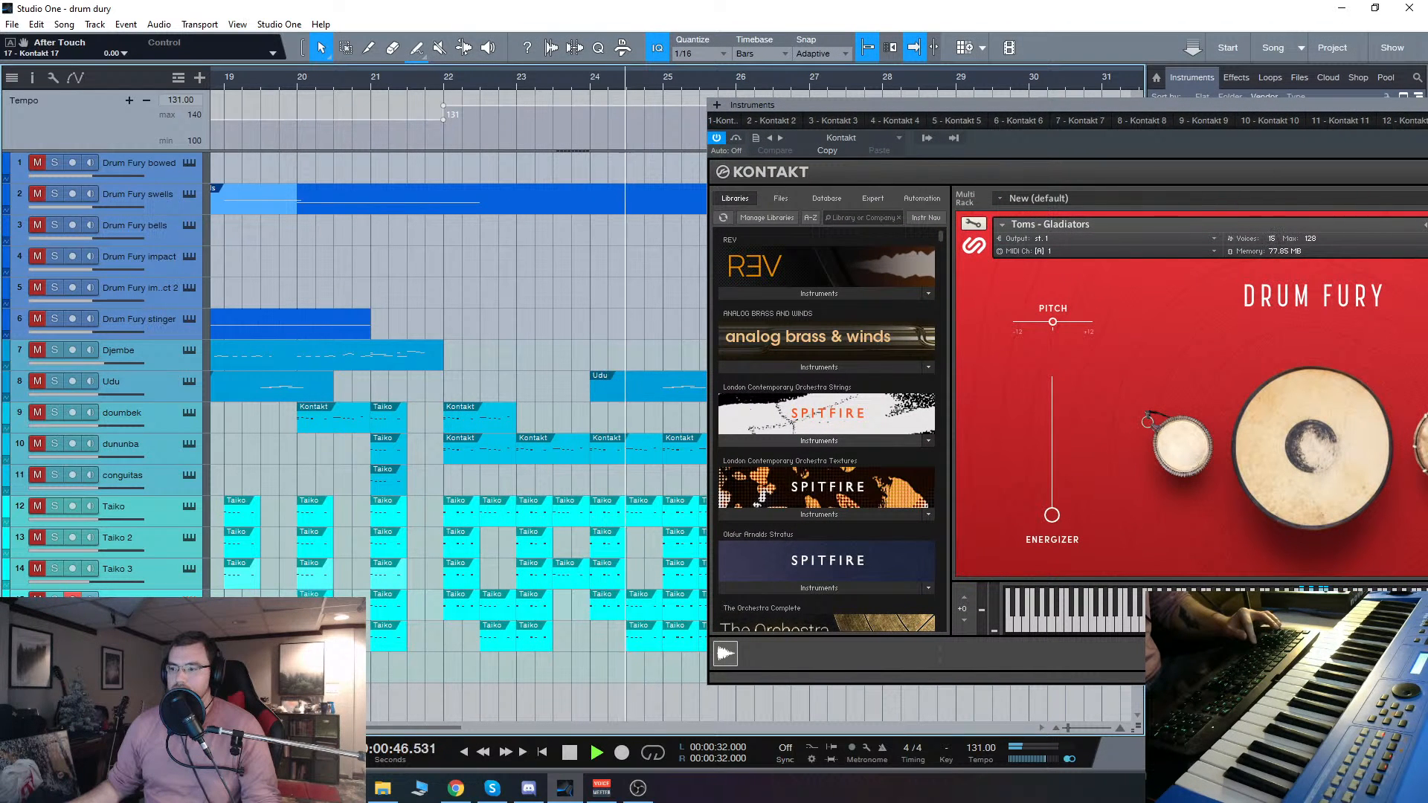
Step: Show the Toms - Hit Collection 1 patch of track 16, stop playback and move the instrument window back into full view
click(189, 630)
key(space)
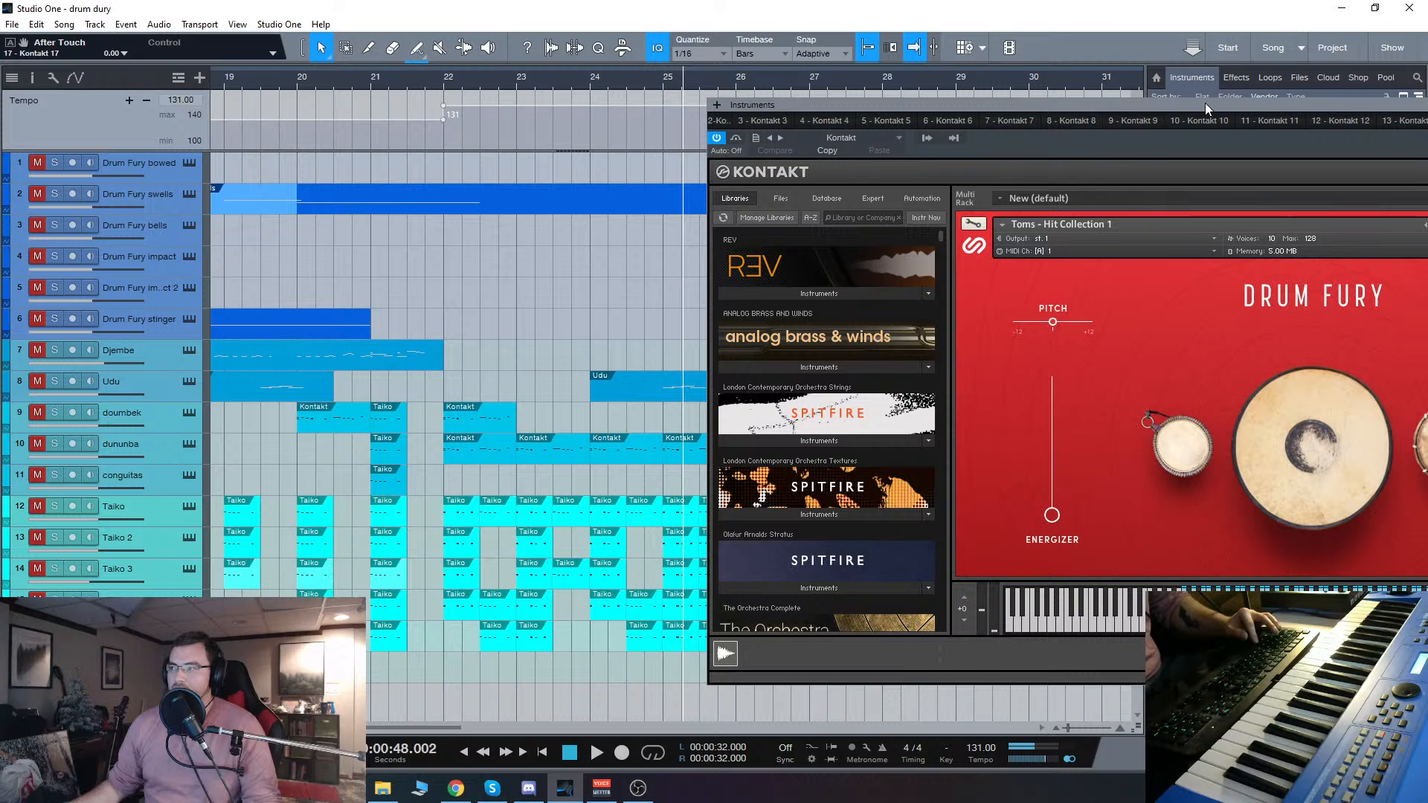
drag(1205, 103, 927, 96)
Step: Return to track 15's Toms - Gladiators patch, audition its highlighted keys and close the instrument window
click(189, 601)
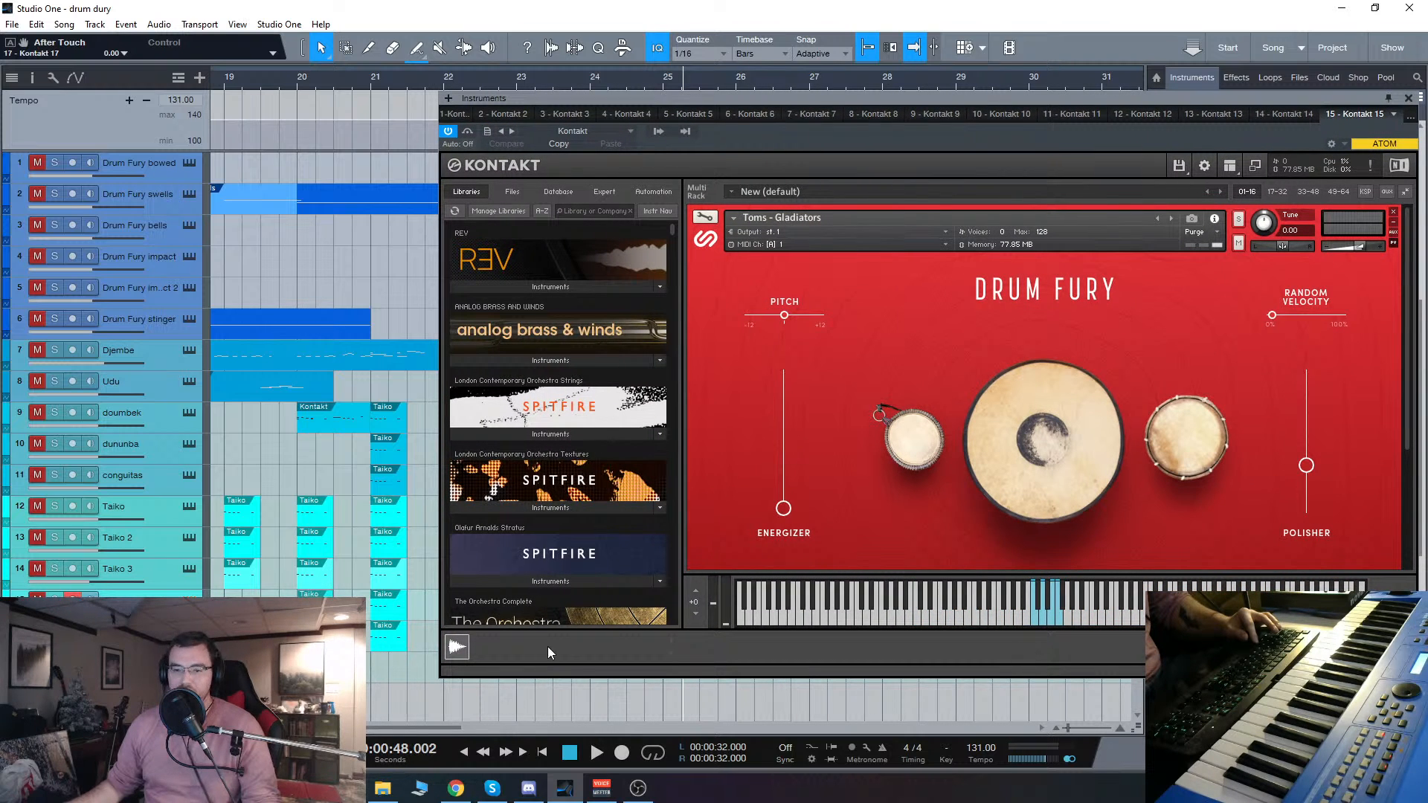
click(54, 599)
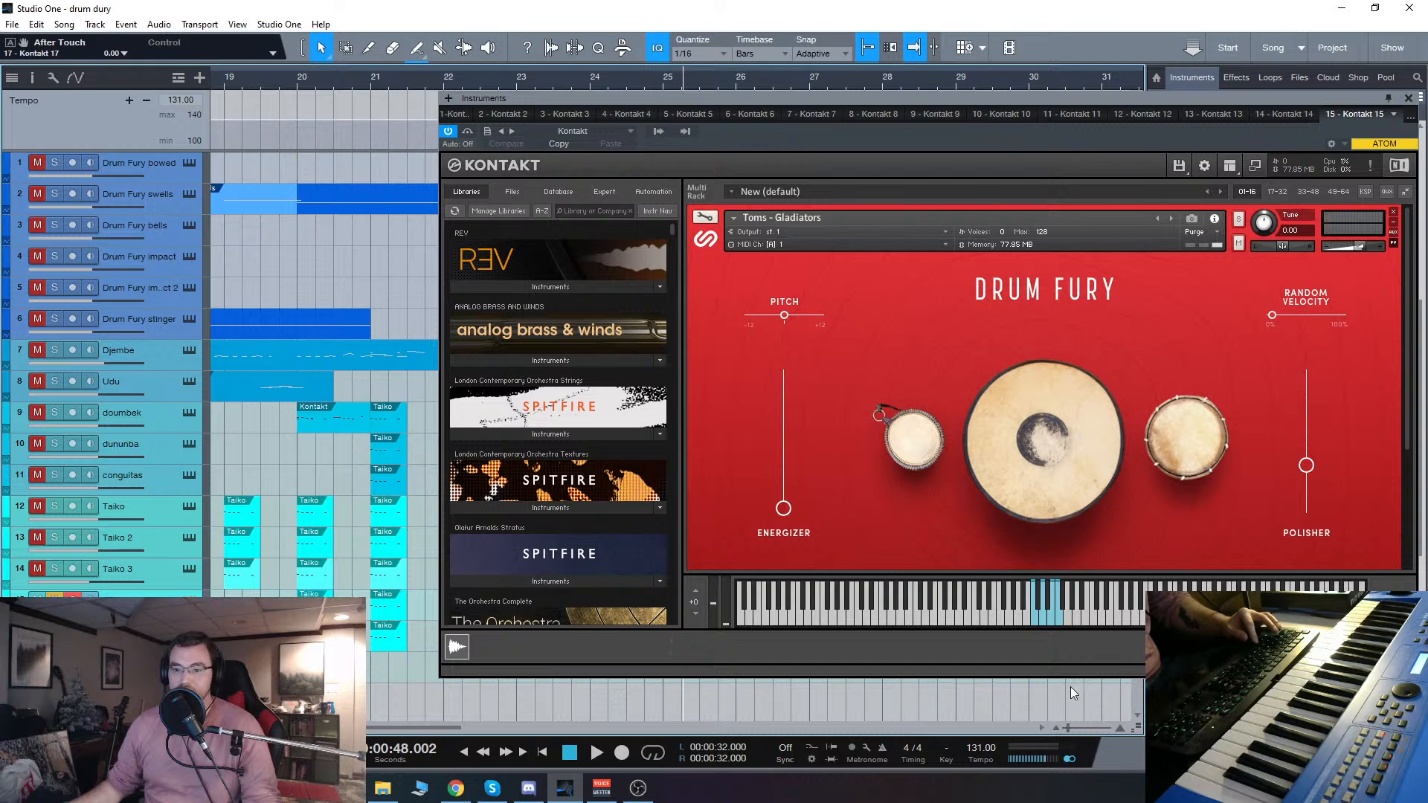
click(1035, 619)
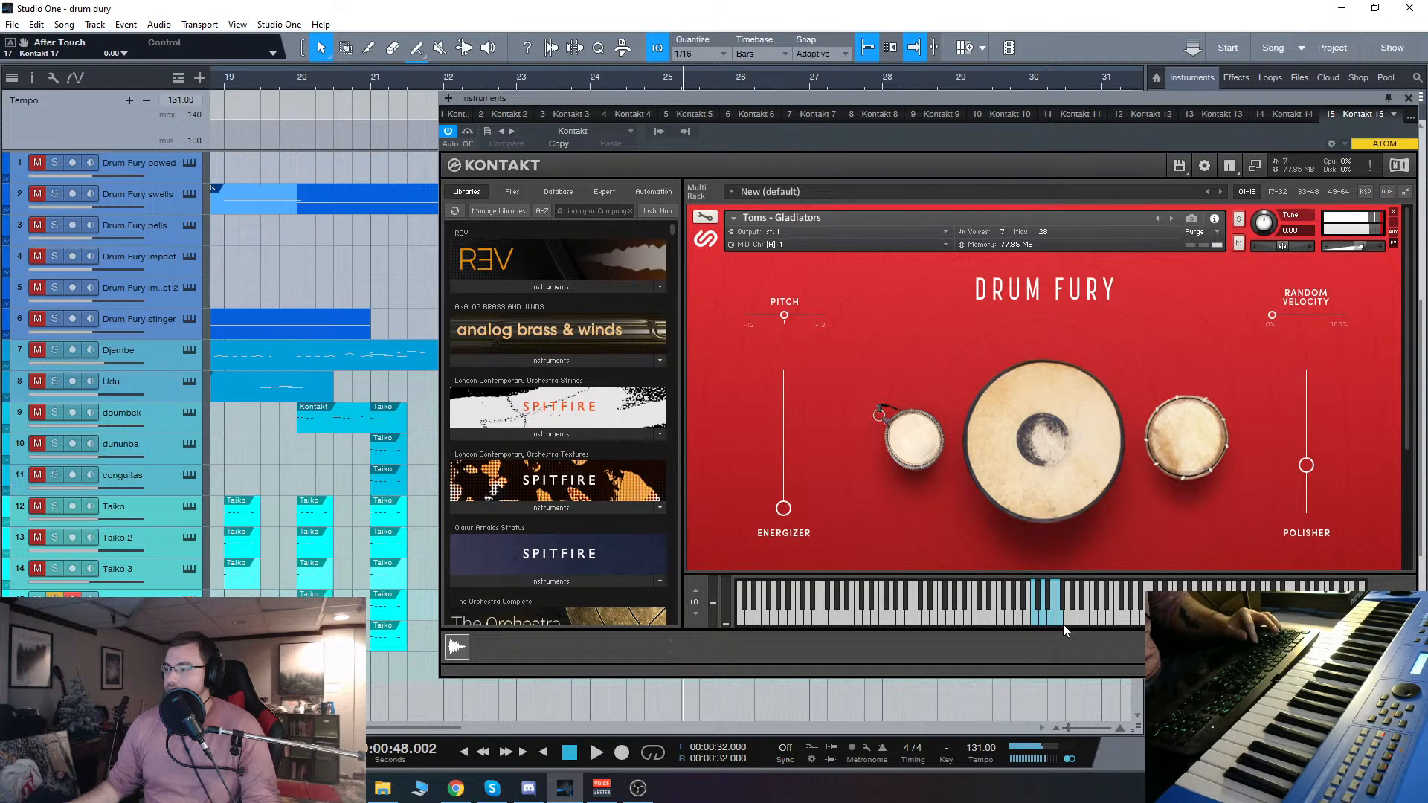
click(1407, 99)
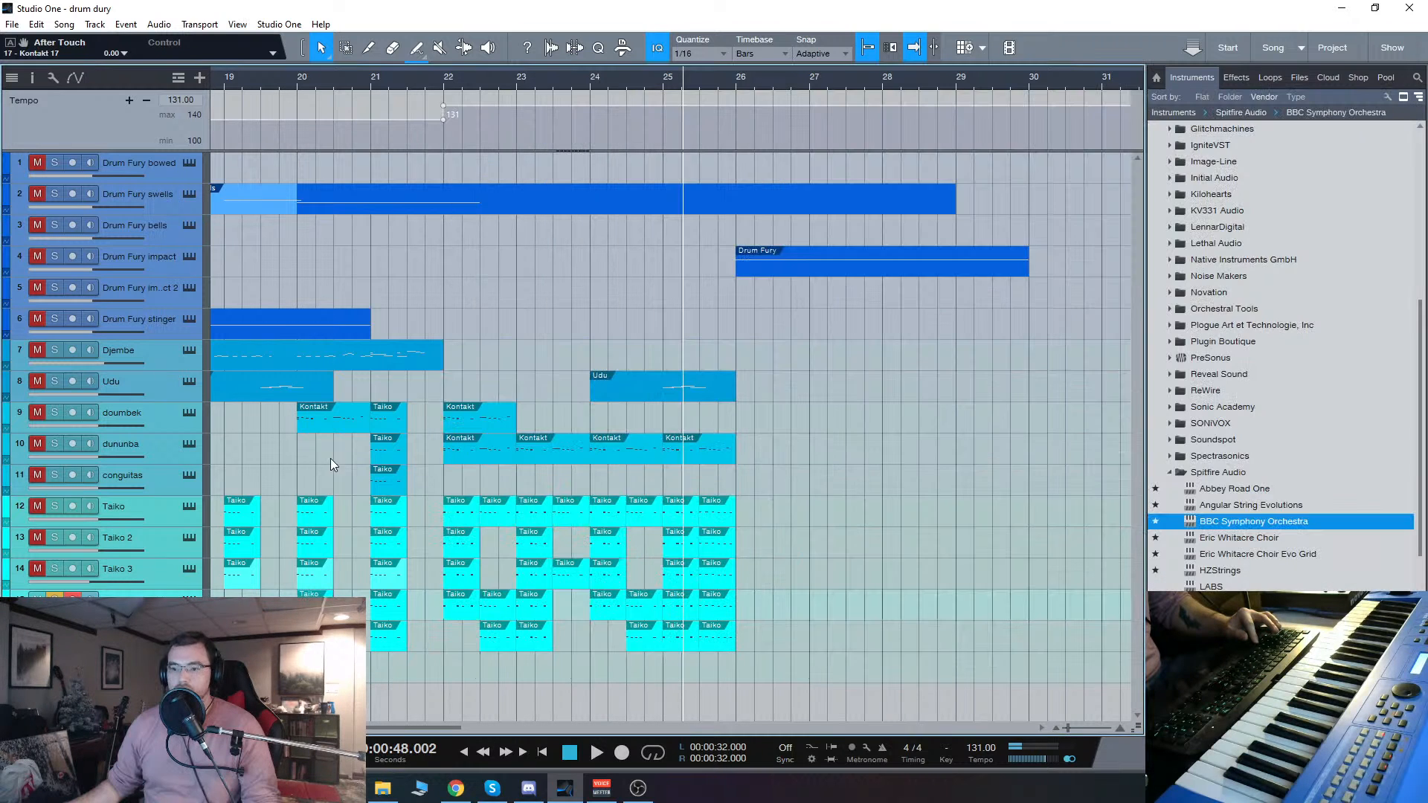
Step: Select track 16, lower the Polisher slightly in its Toms - Hit Collection 1 patch and close the instrument window
key(Down)
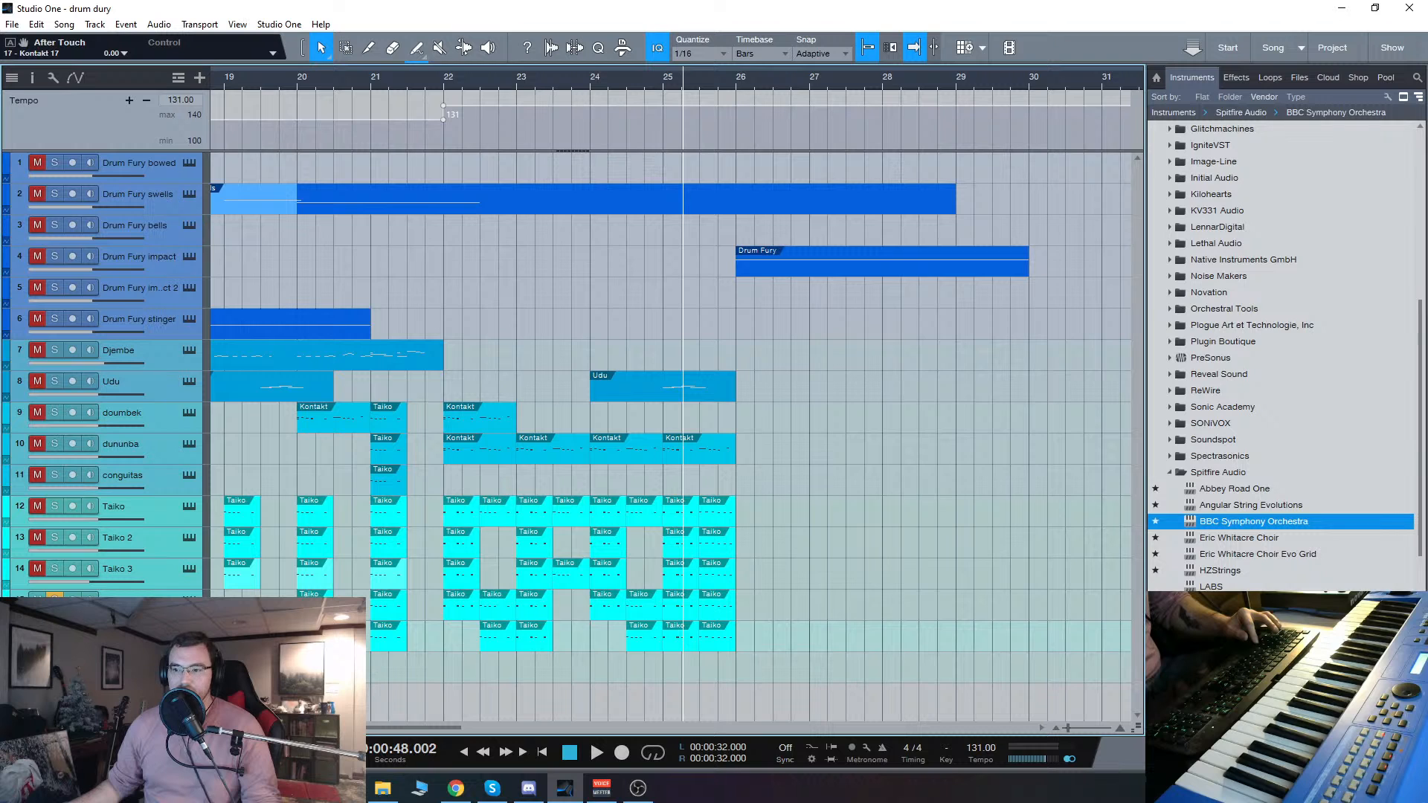
click(190, 631)
drag(1061, 97, 711, 130)
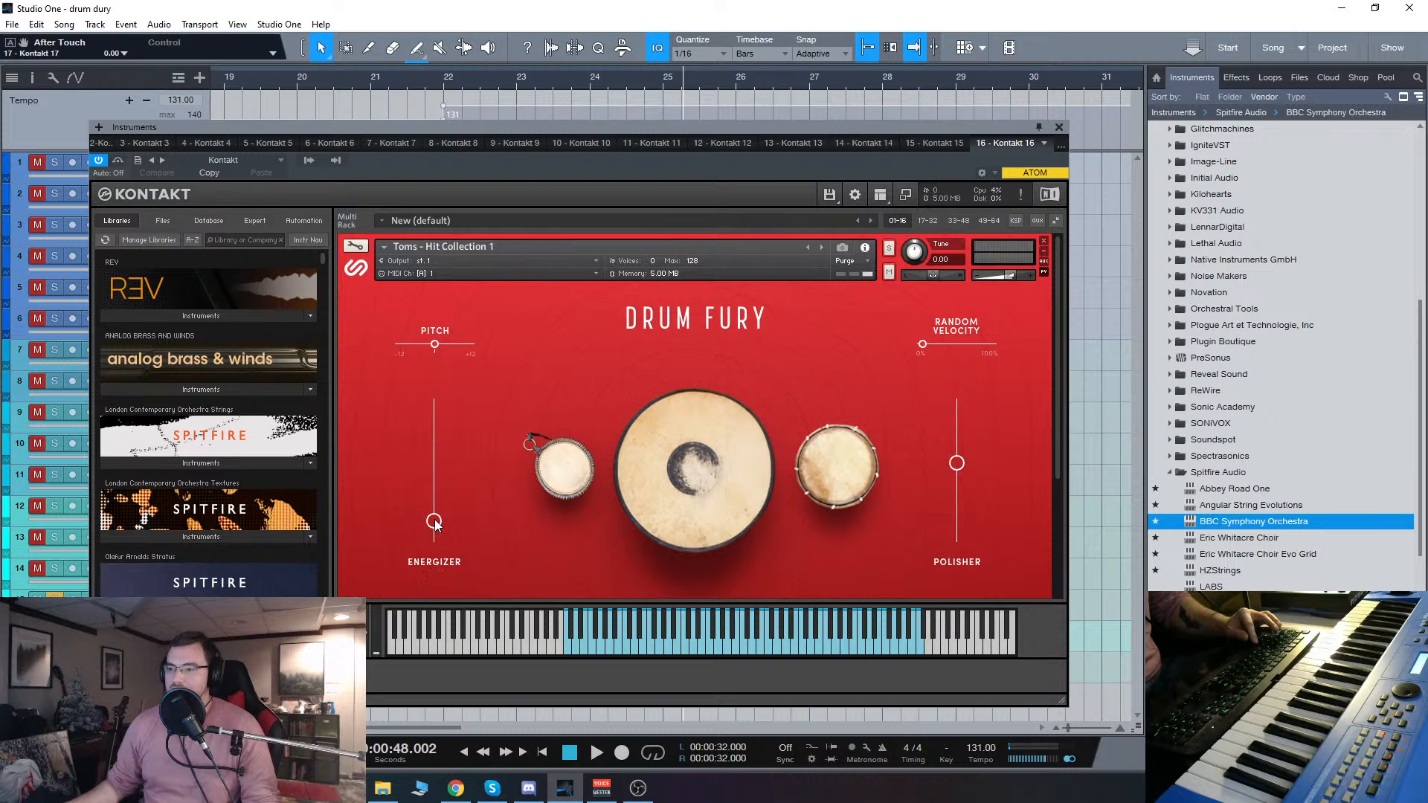
drag(956, 462, 957, 472)
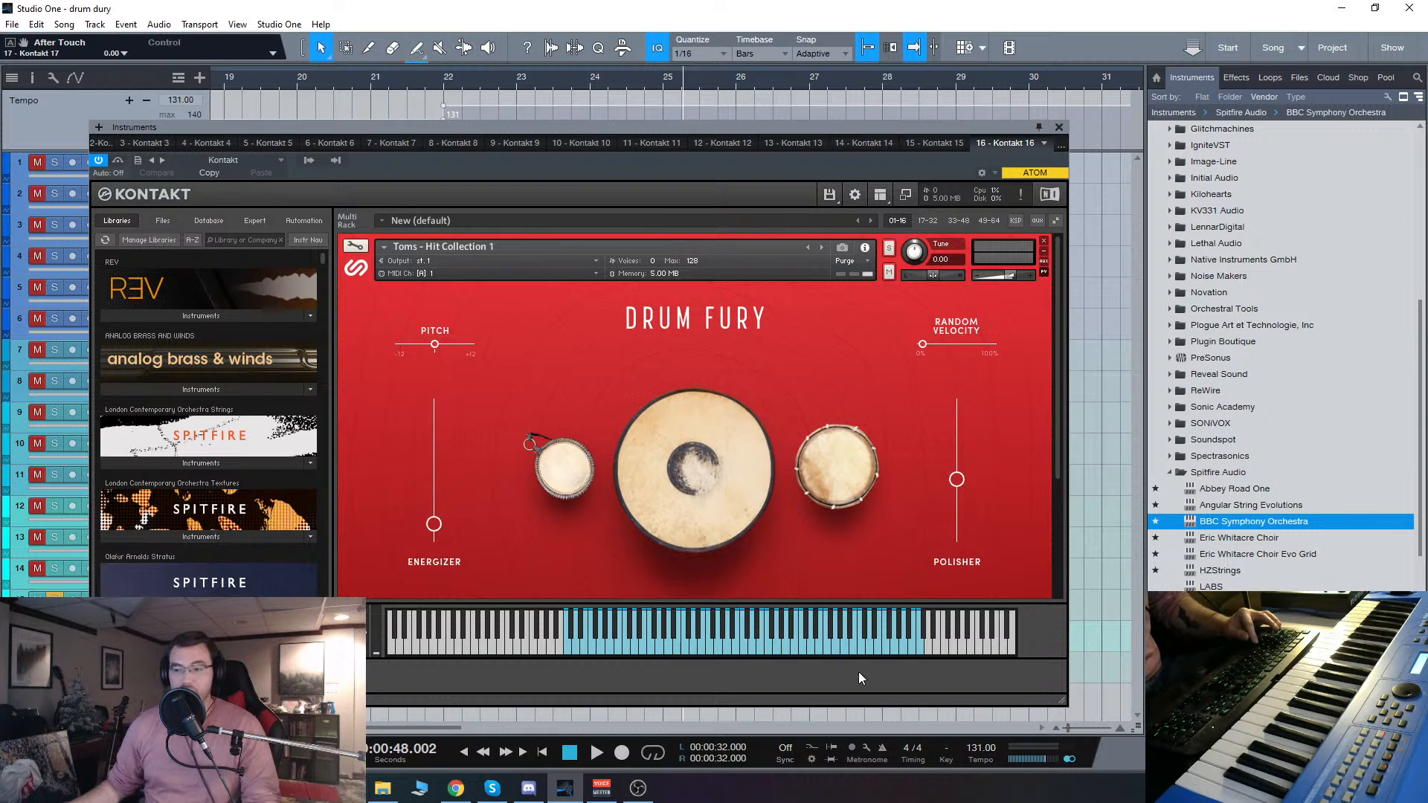
click(1060, 127)
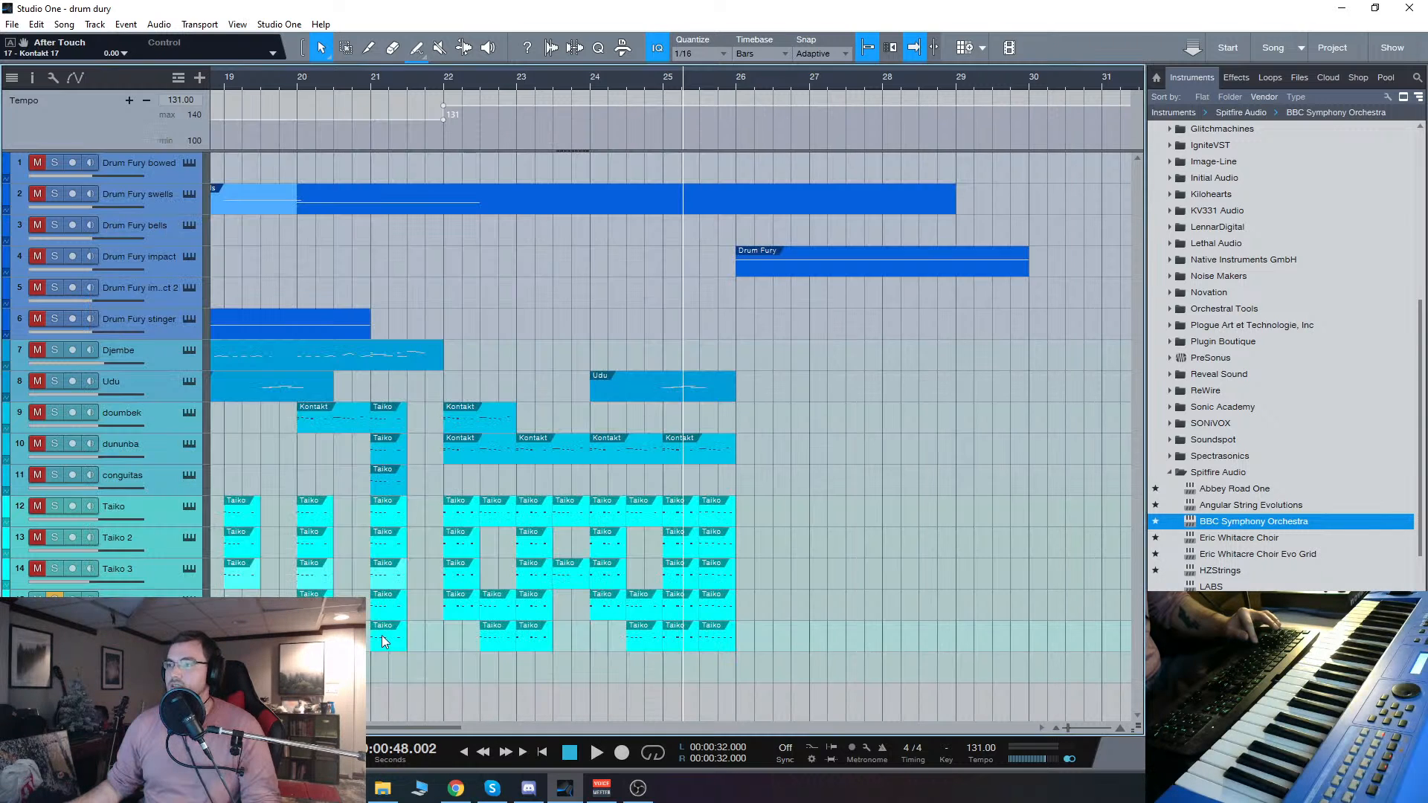
Step: Play the soloed toms briefly from bar 22 and stop within that bar
key(space)
key(space)
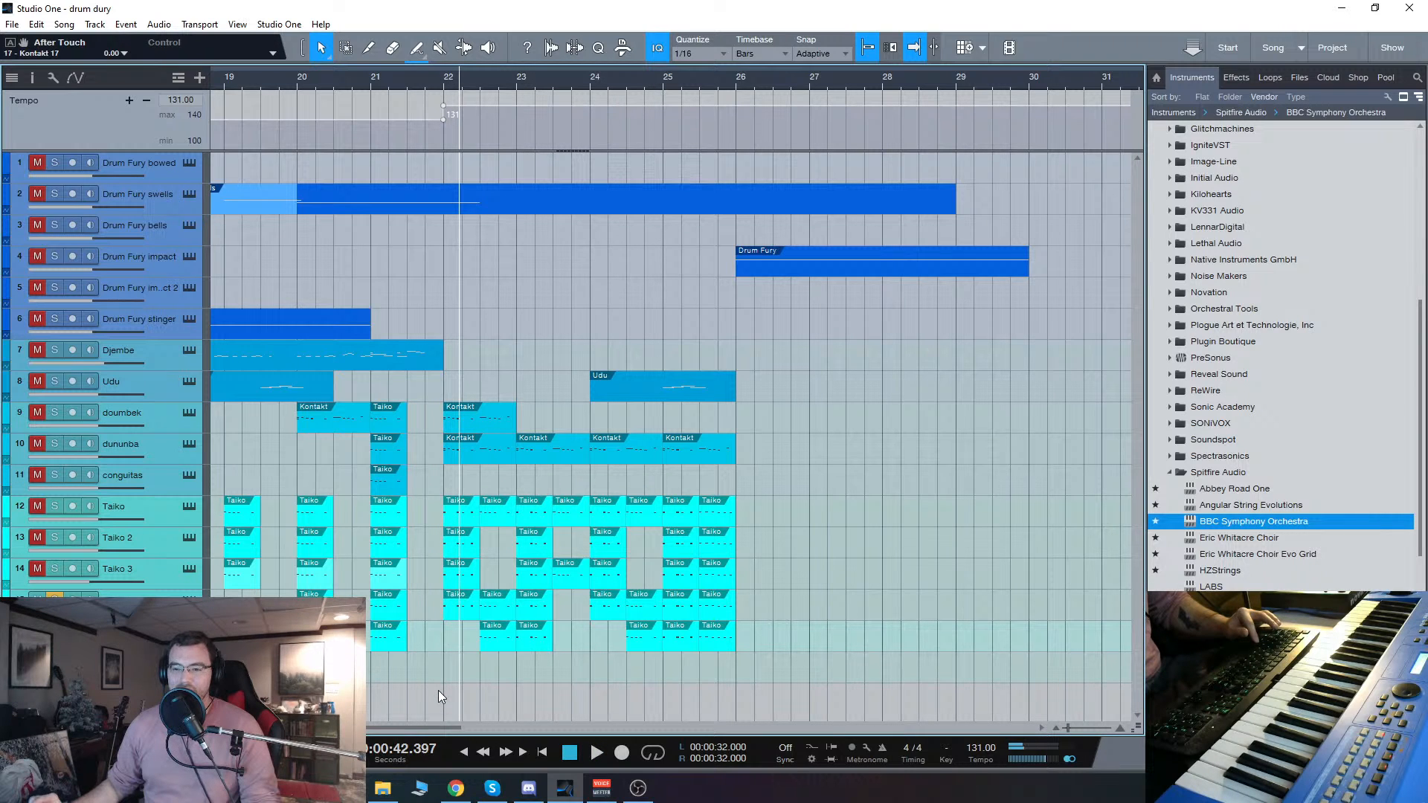
drag(434, 725, 431, 728)
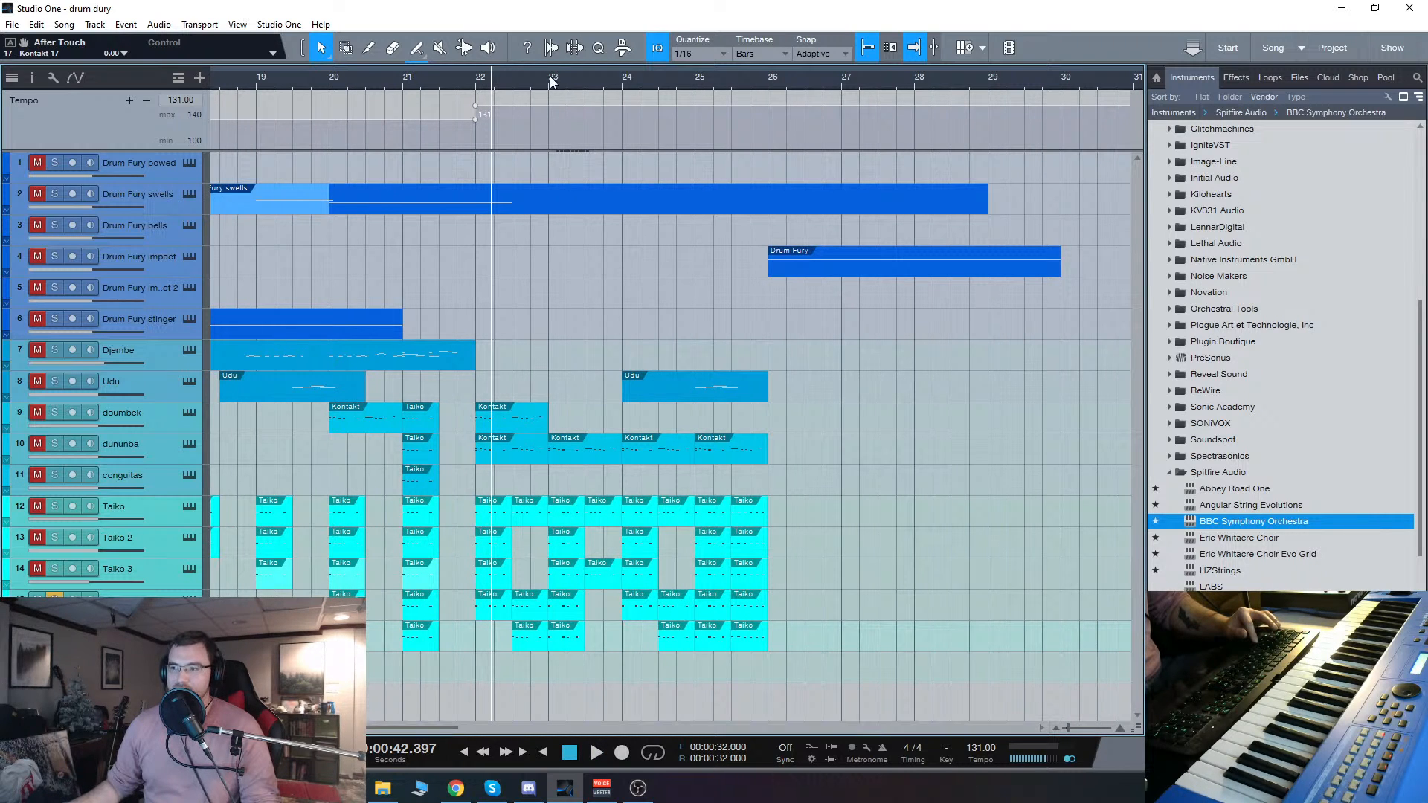
Step: Play the soloed toms again from bar 22 and stop in bar 24
click(482, 83)
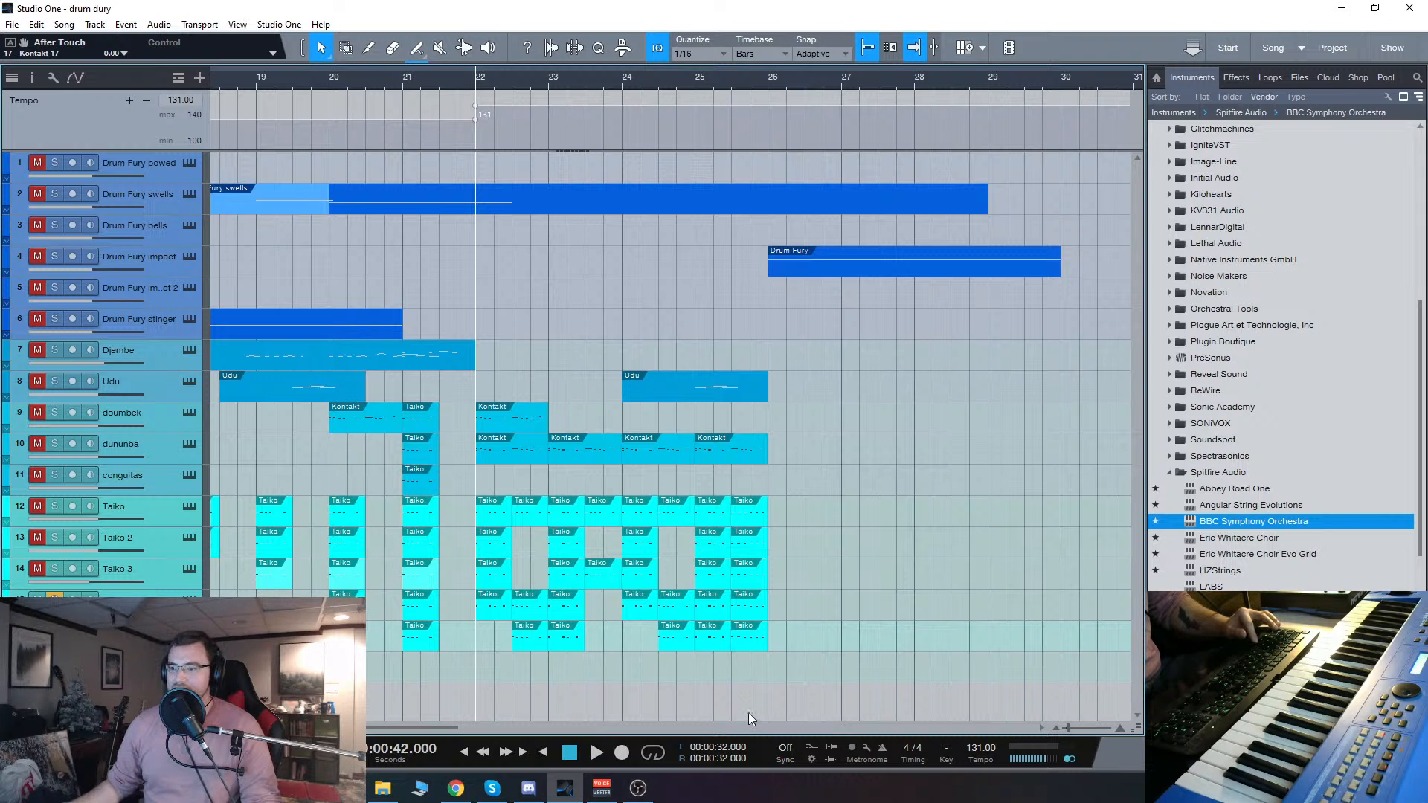
key(space)
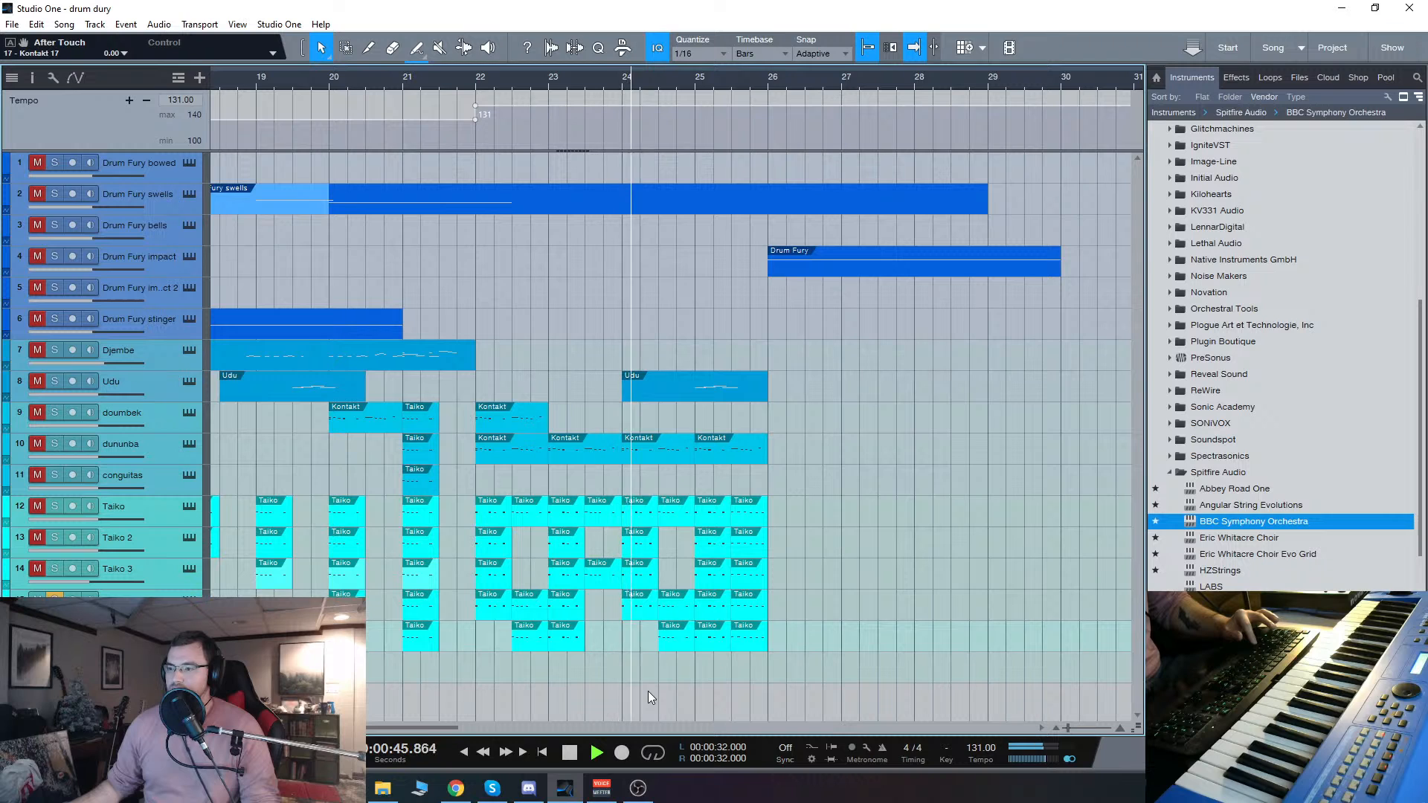
key(space)
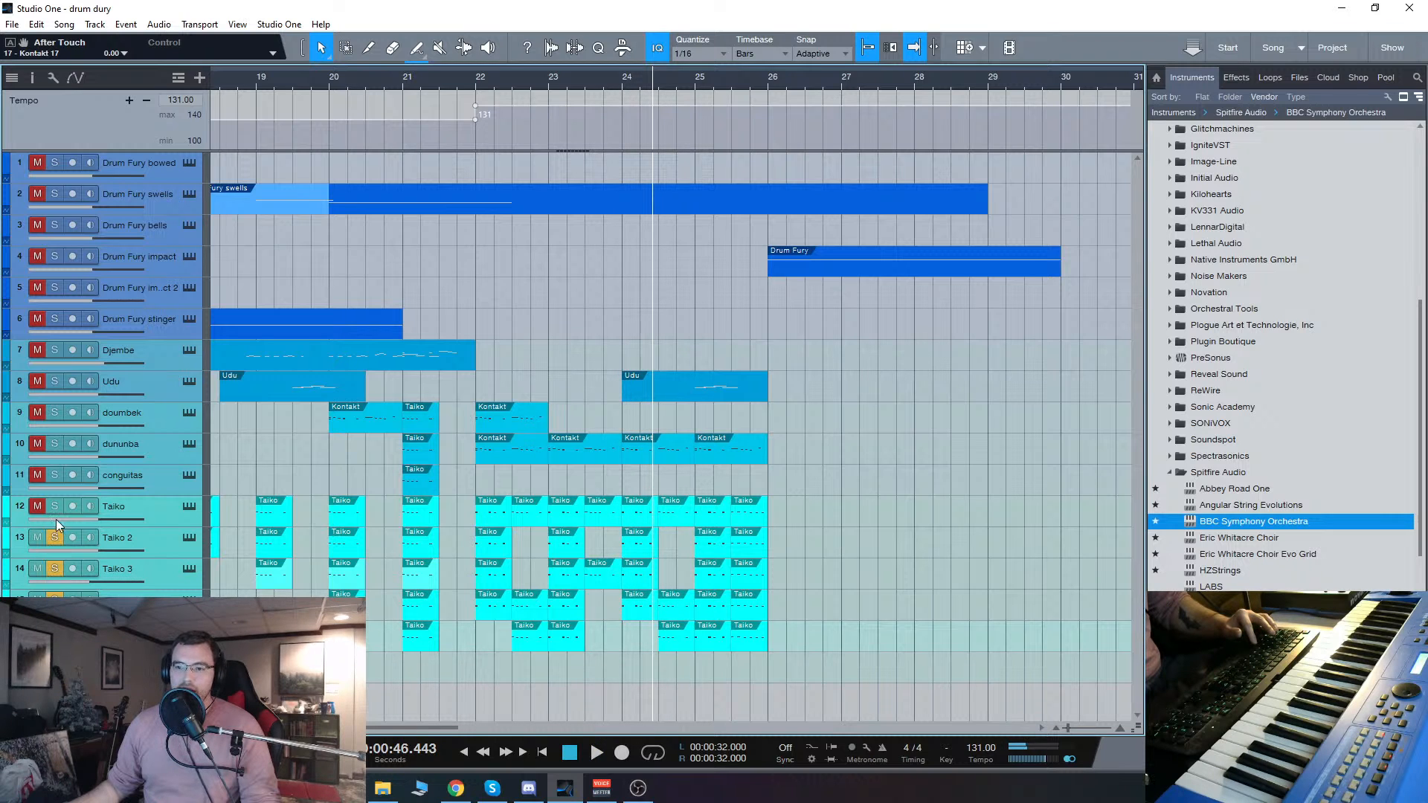
Step: Solo the Taiko, Taiko 2 and Taiko 3 tracks along with the toms, play from bar 22 and stop in bar 27
click(476, 78)
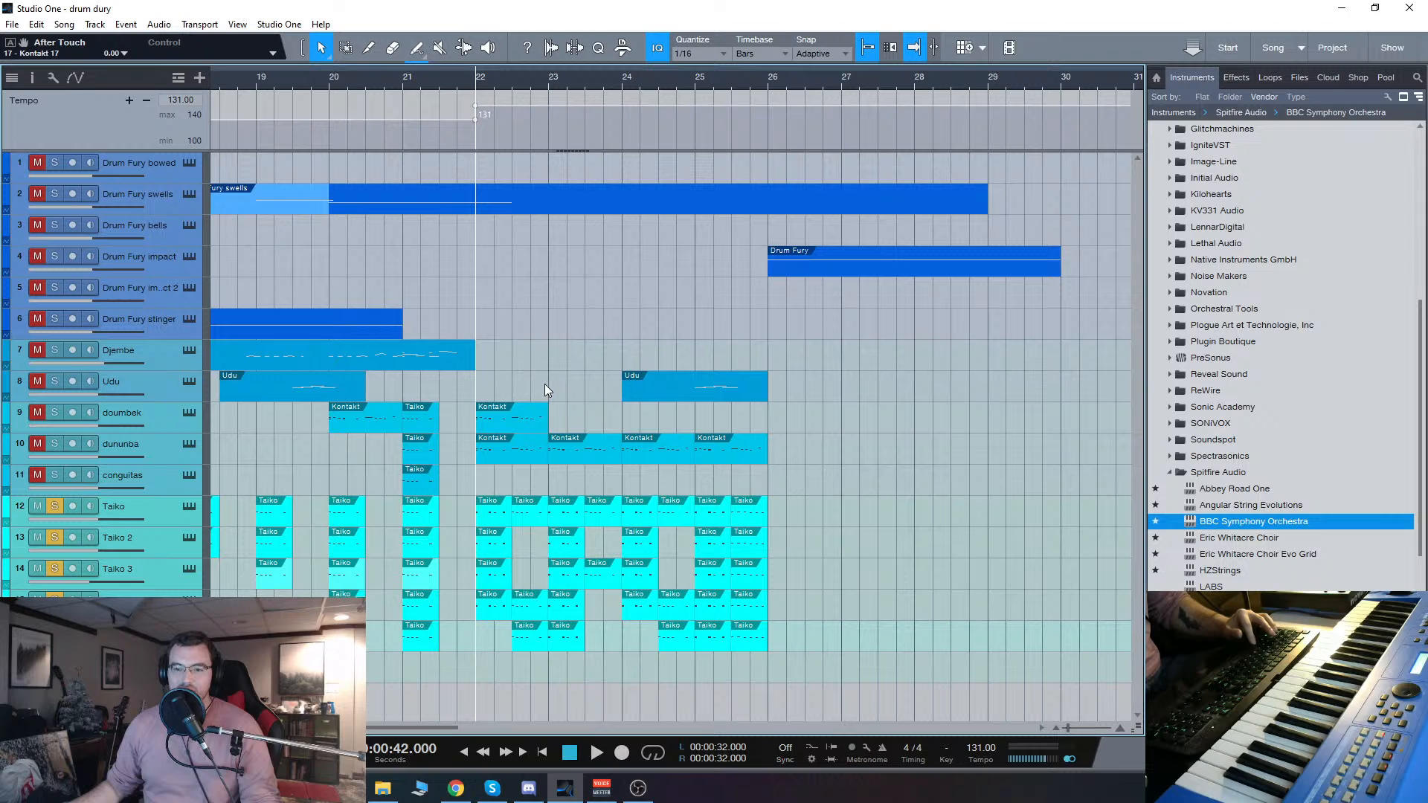
key(space)
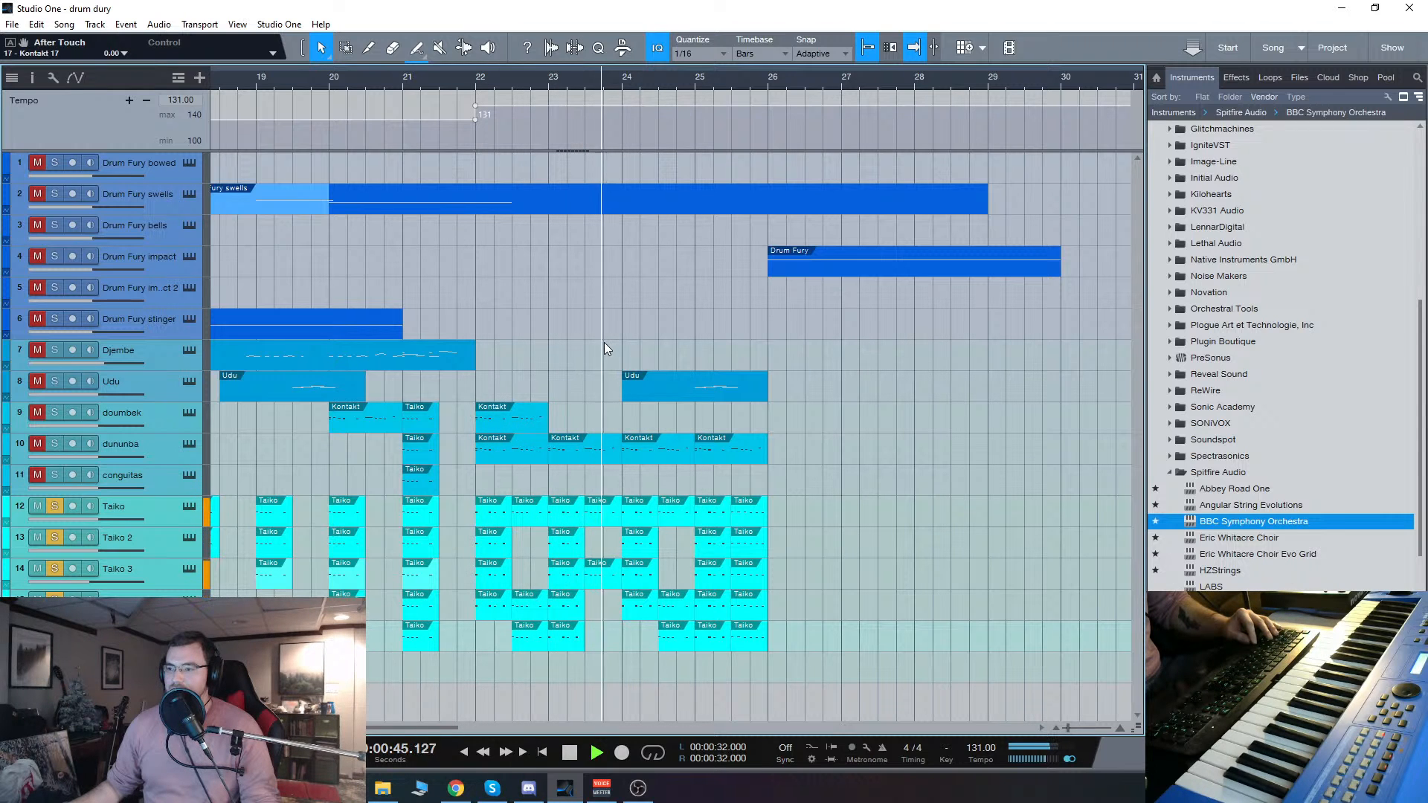
mouse_move(645, 796)
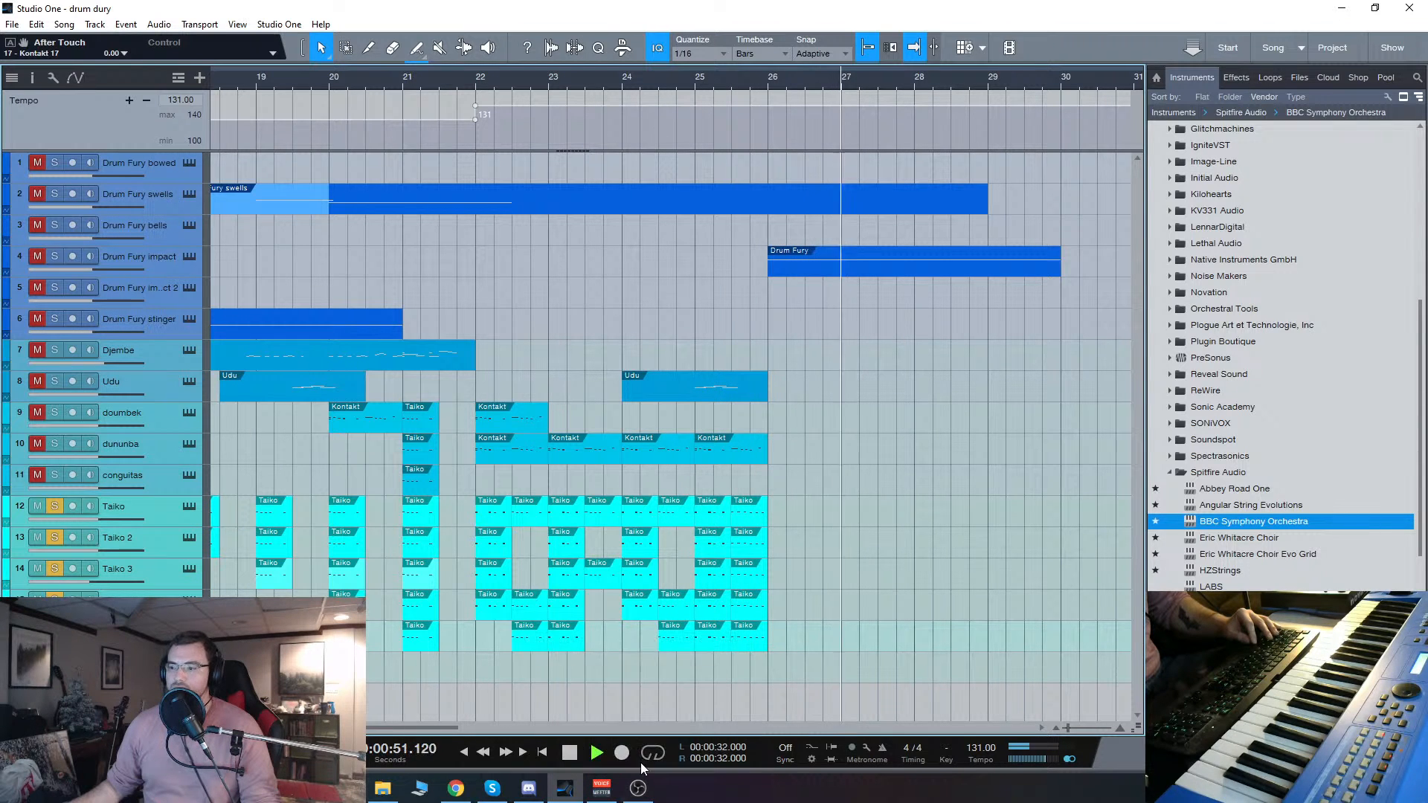
click(571, 753)
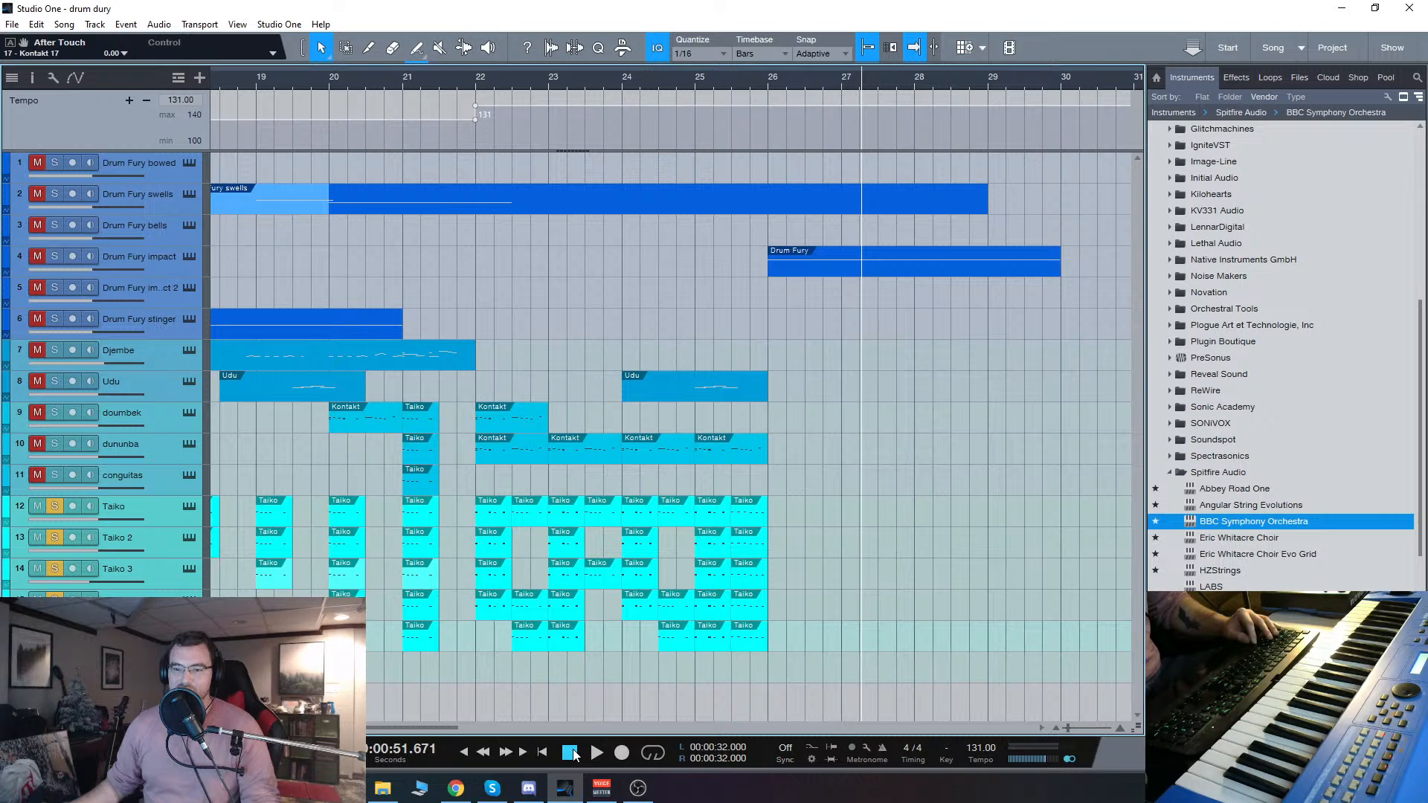
Step: Add the doumbek, dununba and congitas tracks to the solo, audition them briefly from bar 22 and stop playback
mouse_move(574, 793)
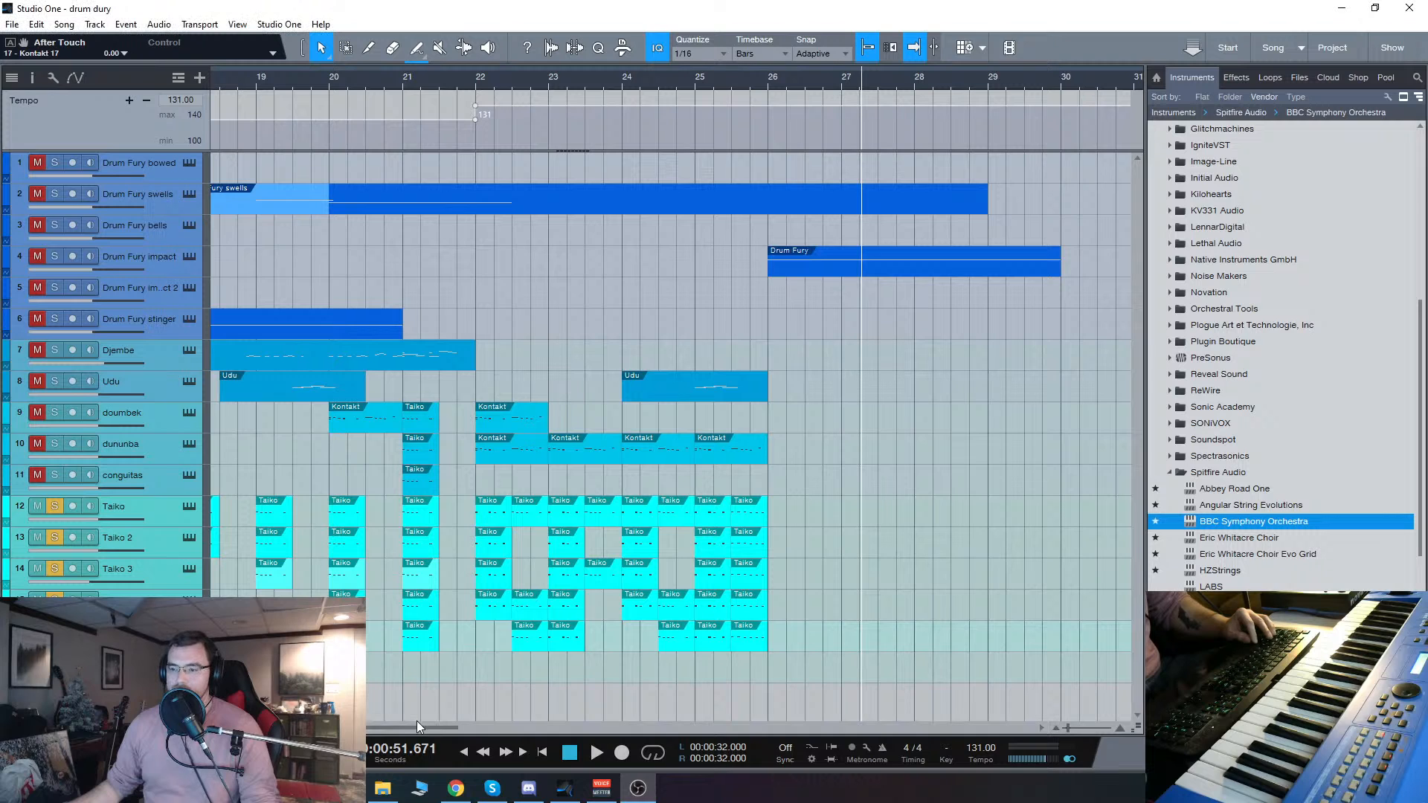
drag(416, 721, 413, 725)
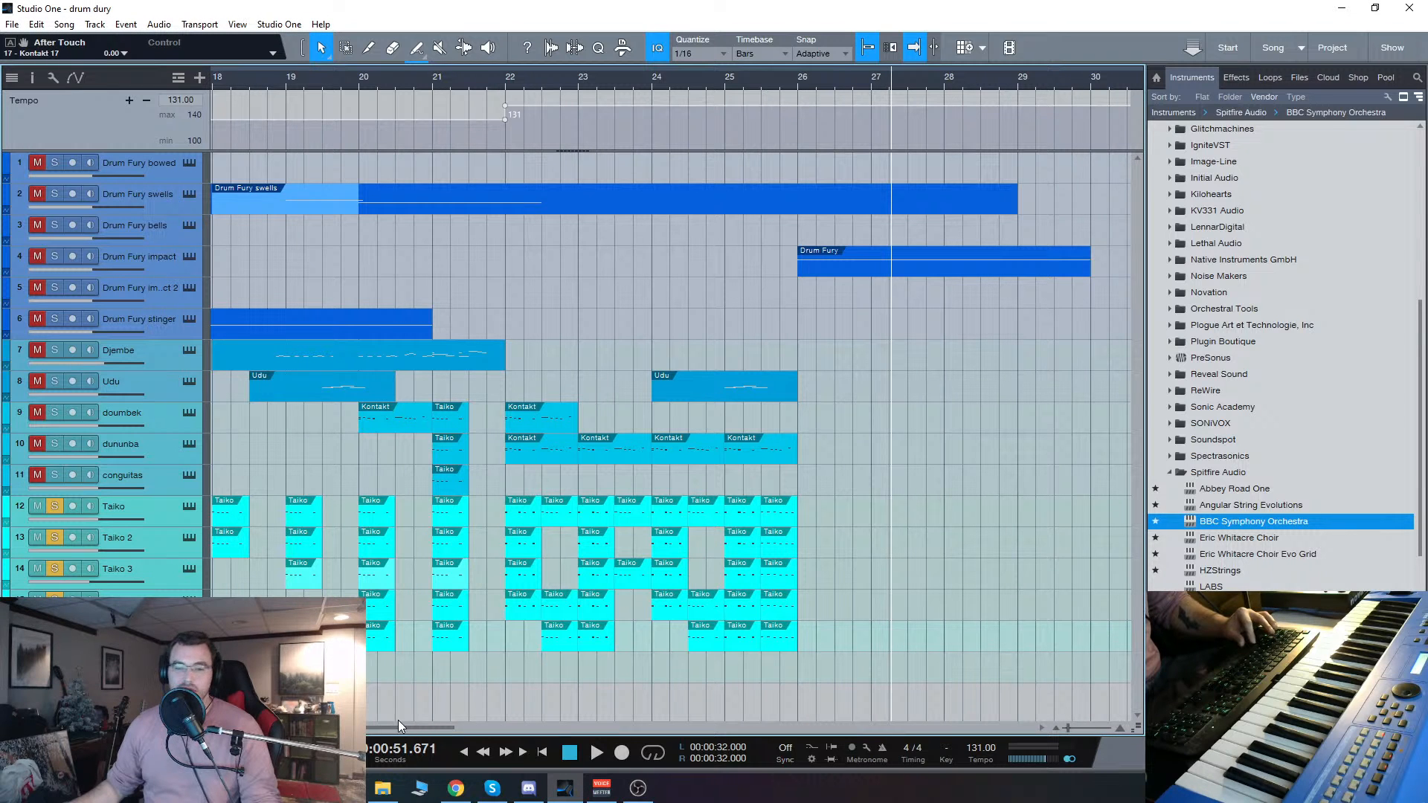
scroll(439, 729, left, 2)
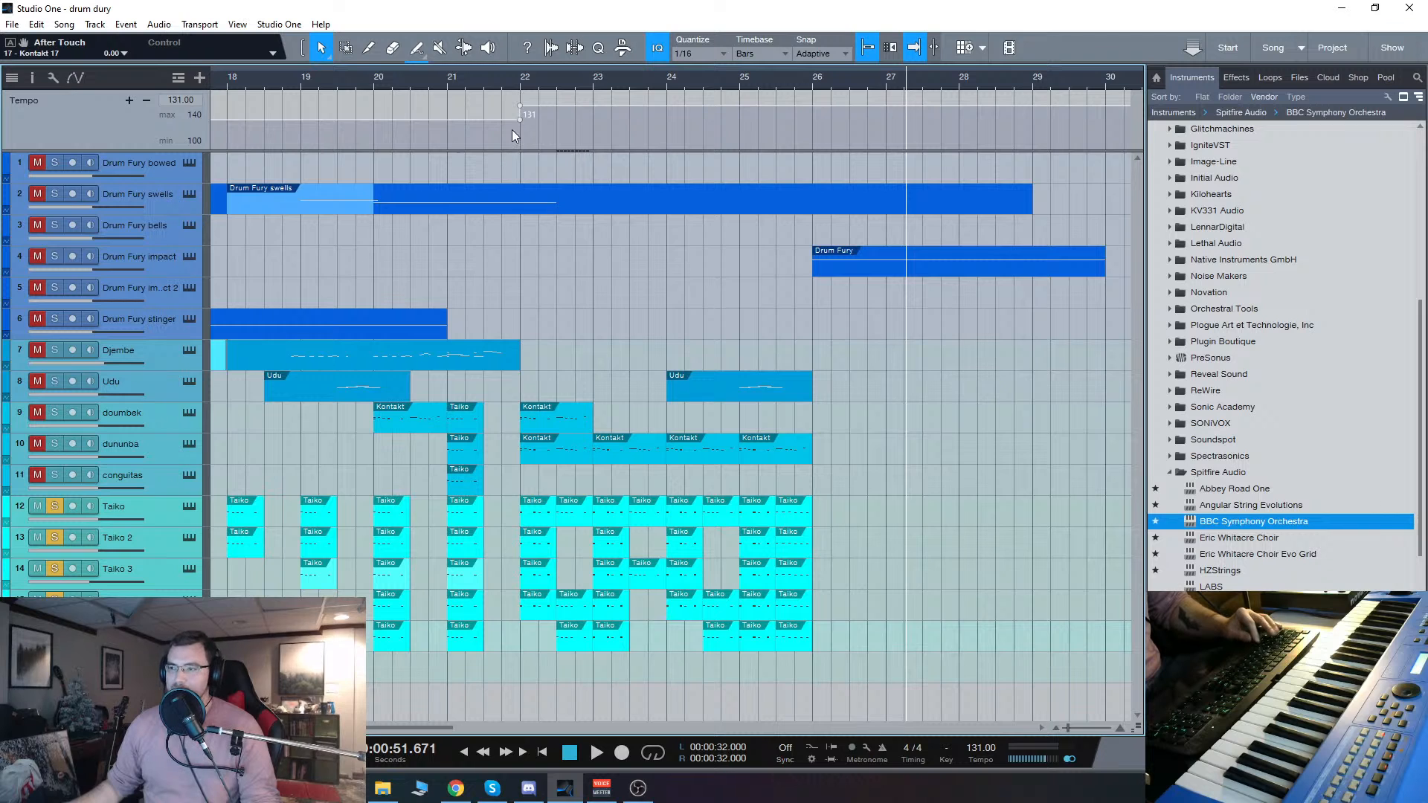
click(520, 78)
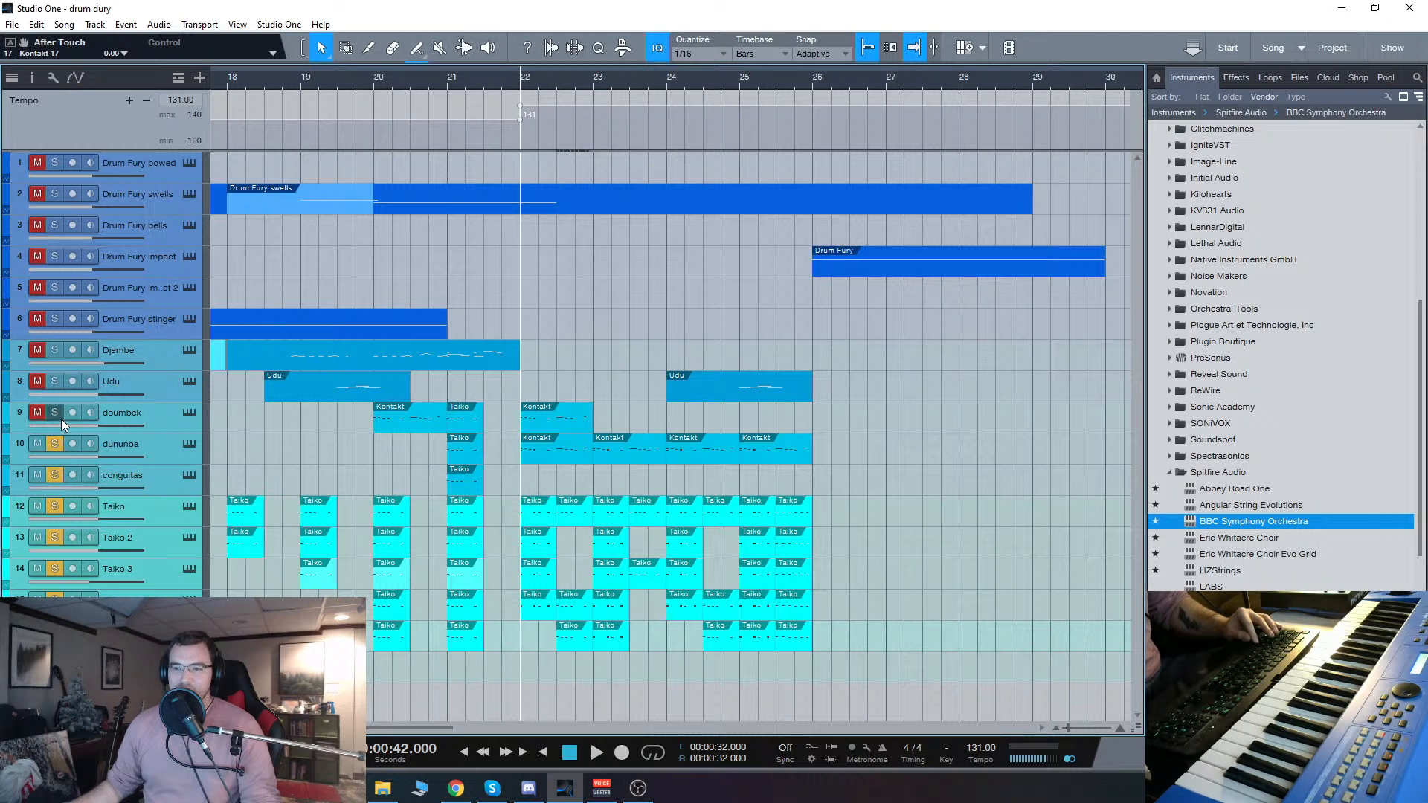
key(space)
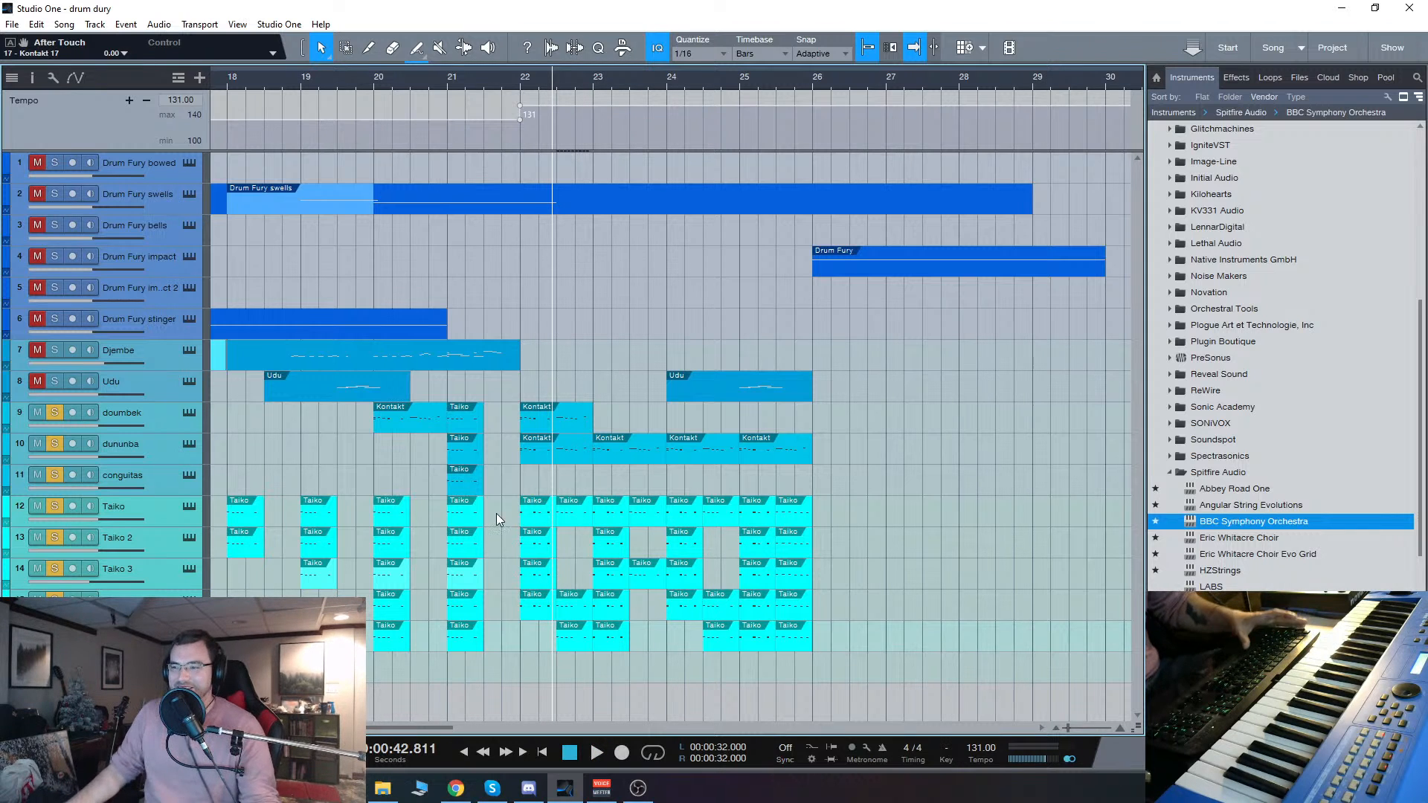
key(space)
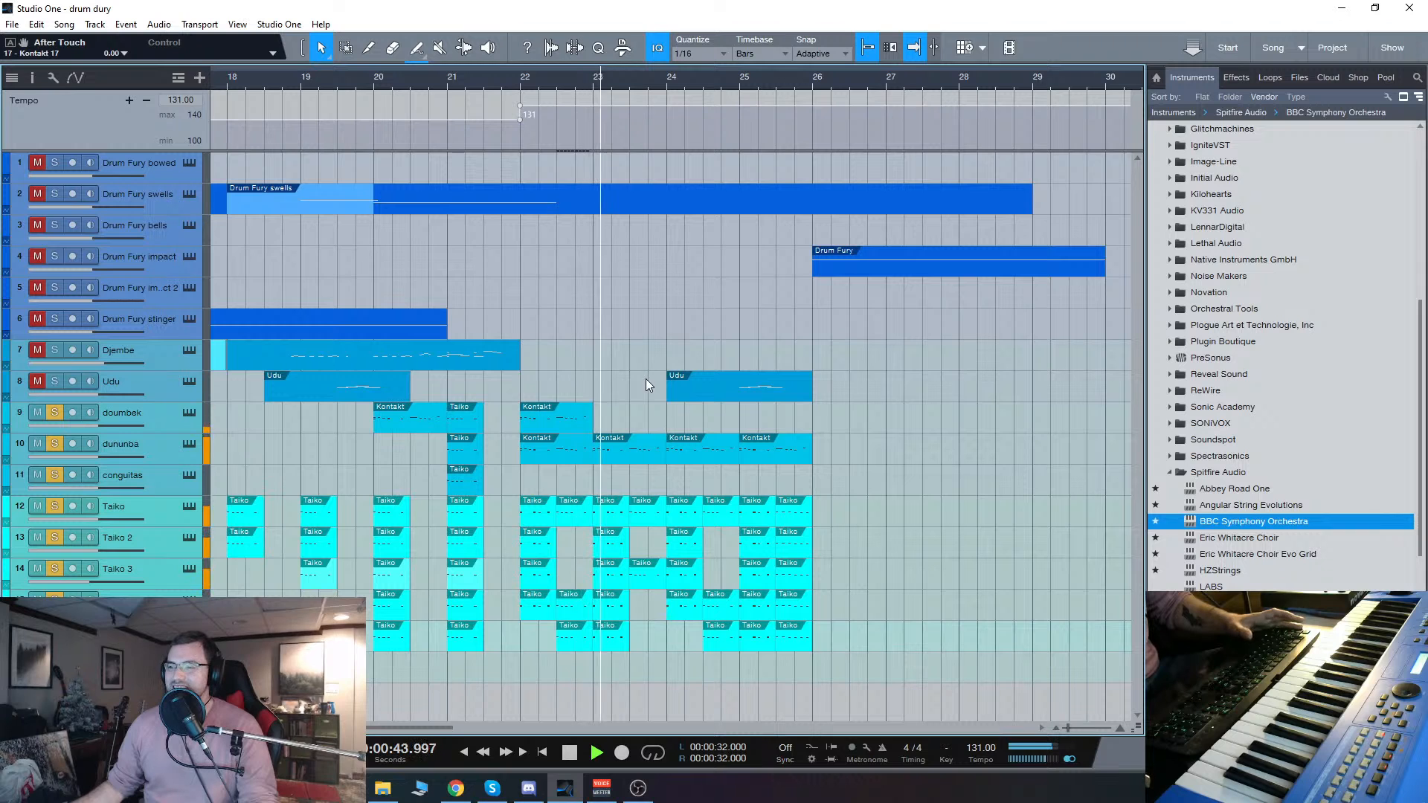
key(space)
Step: Play the soloed drums from bar 22, also solo Drum Fury impact, replay from bar 25 and stop in bar 26
click(518, 85)
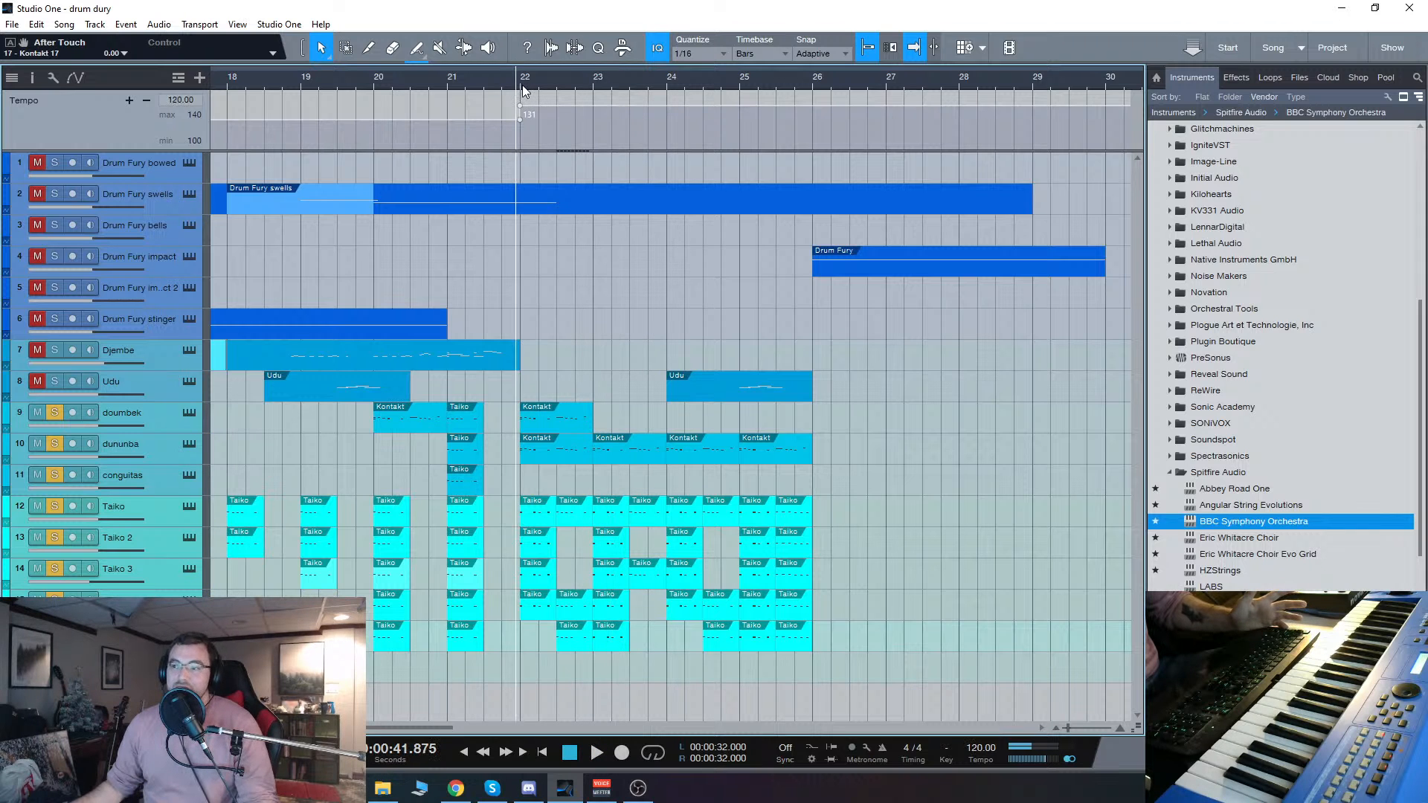
click(521, 85)
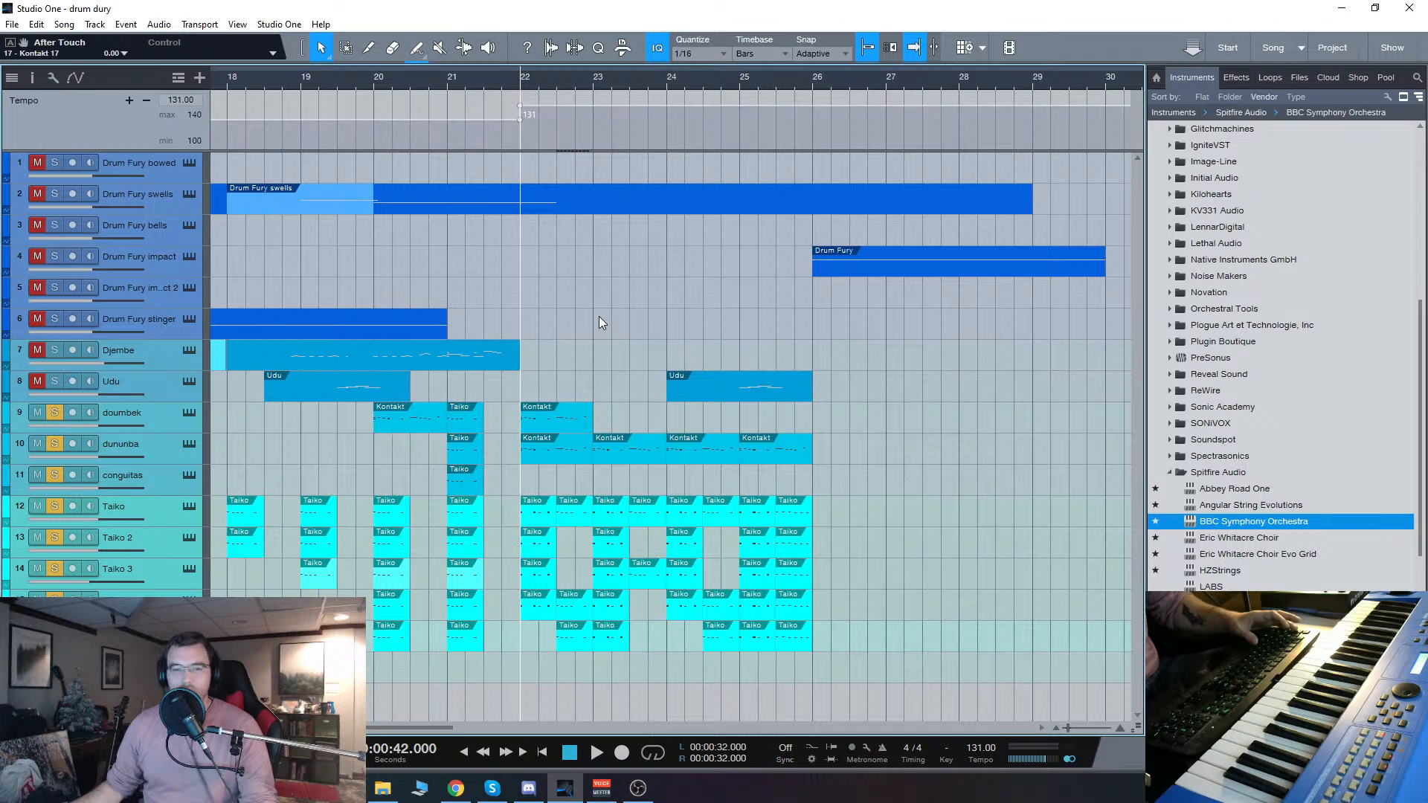
key(space)
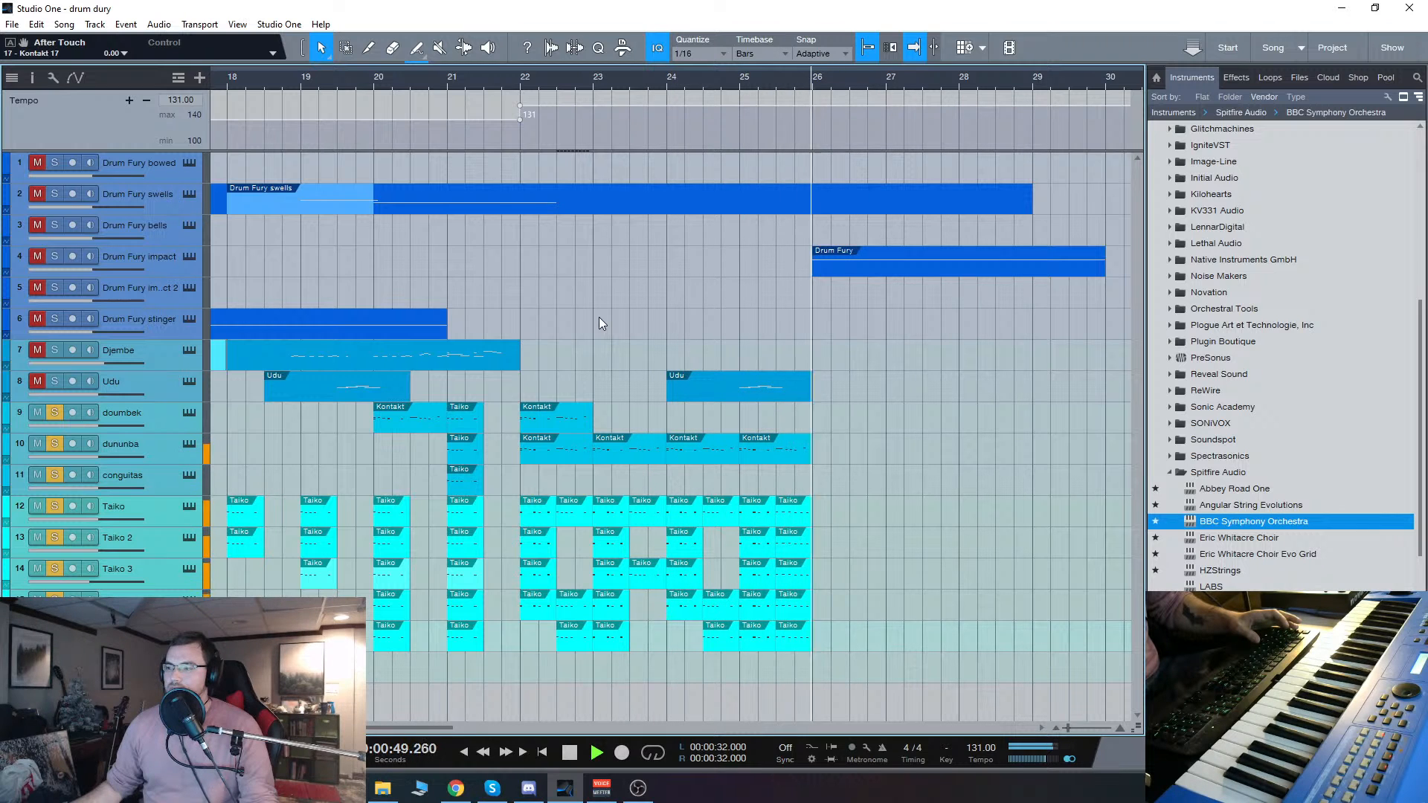
click(55, 256)
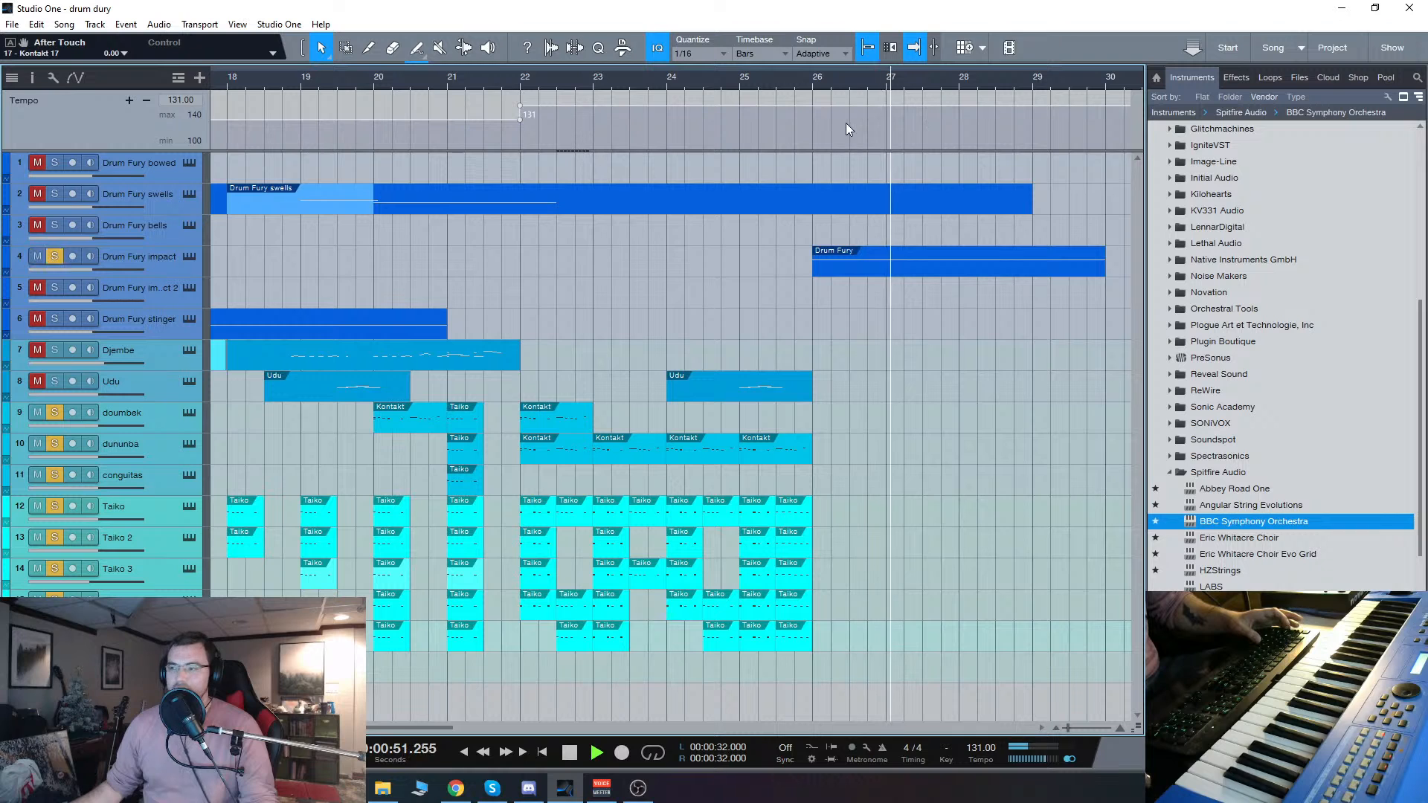
click(738, 85)
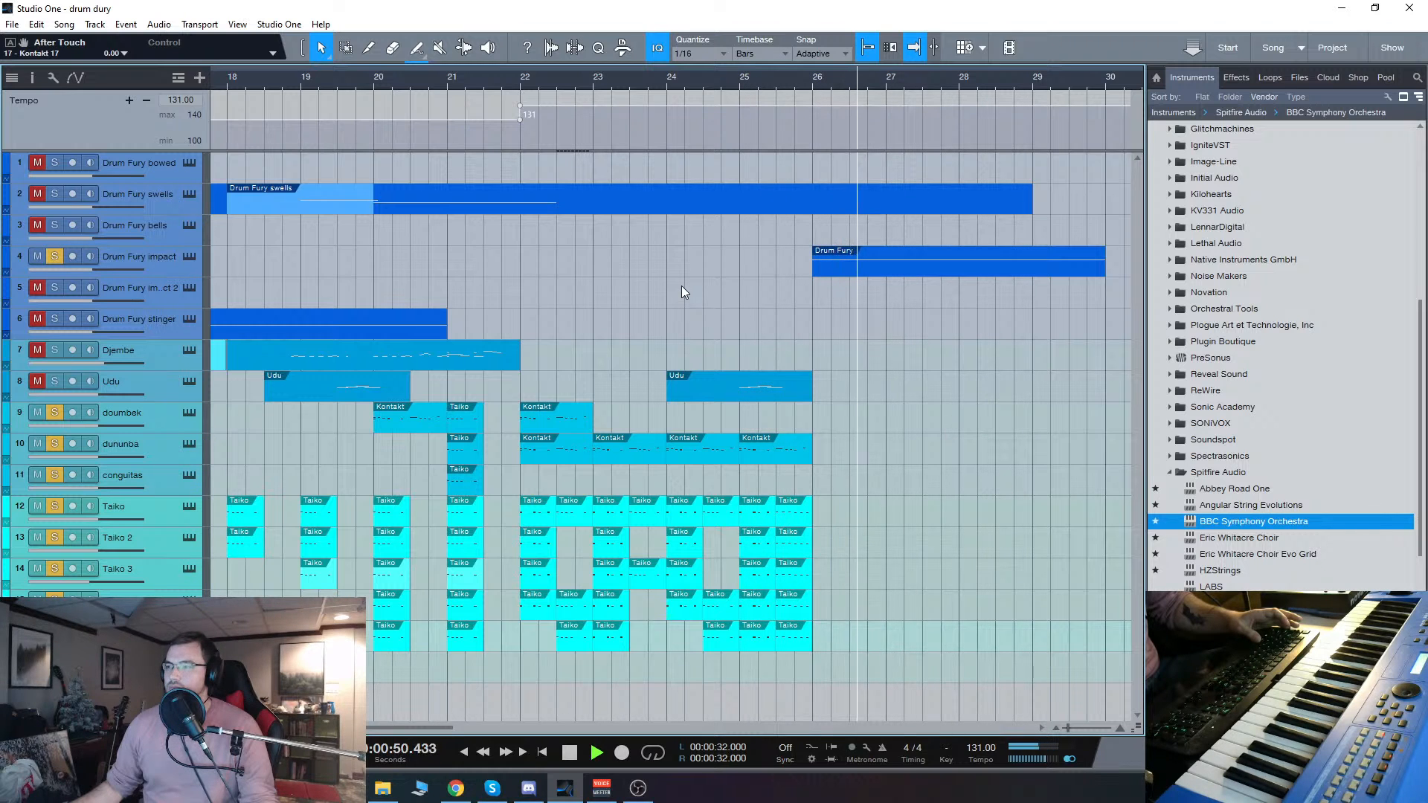
key(space)
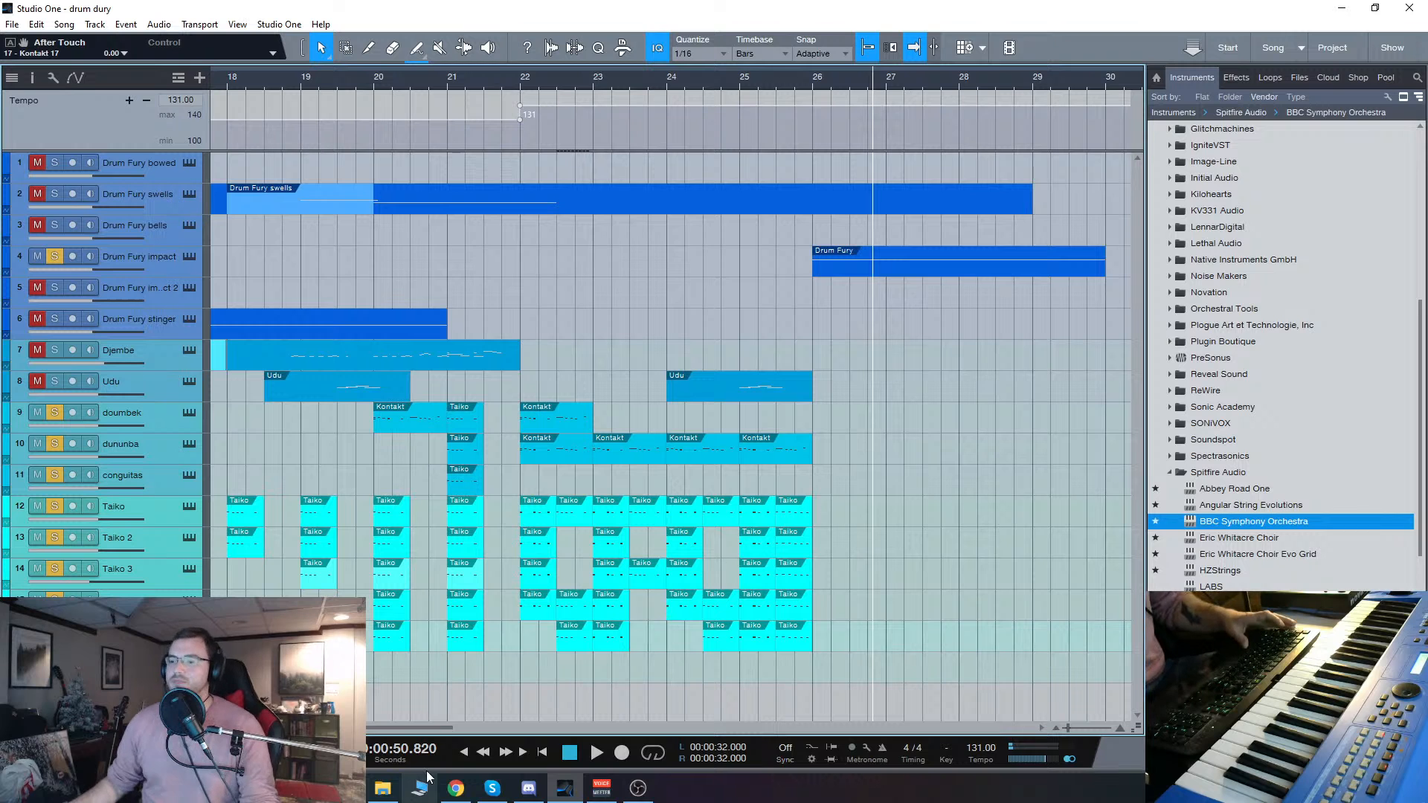
Step: Zoom the arrangement out to show the whole song and clear the solo and mute states on all tracks
drag(440, 730, 297, 728)
key(w)
key(w)
key(w)
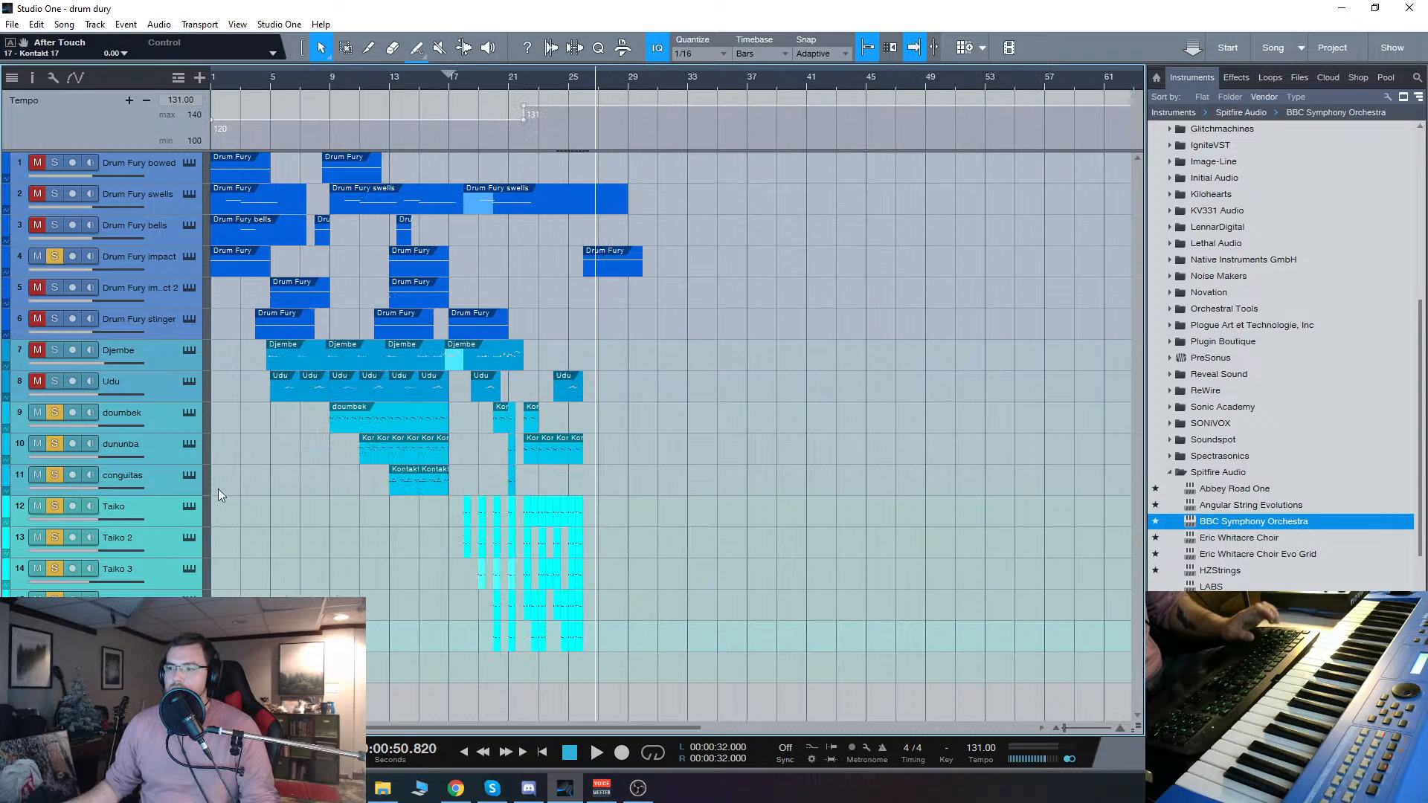
click(54, 728)
click(37, 728)
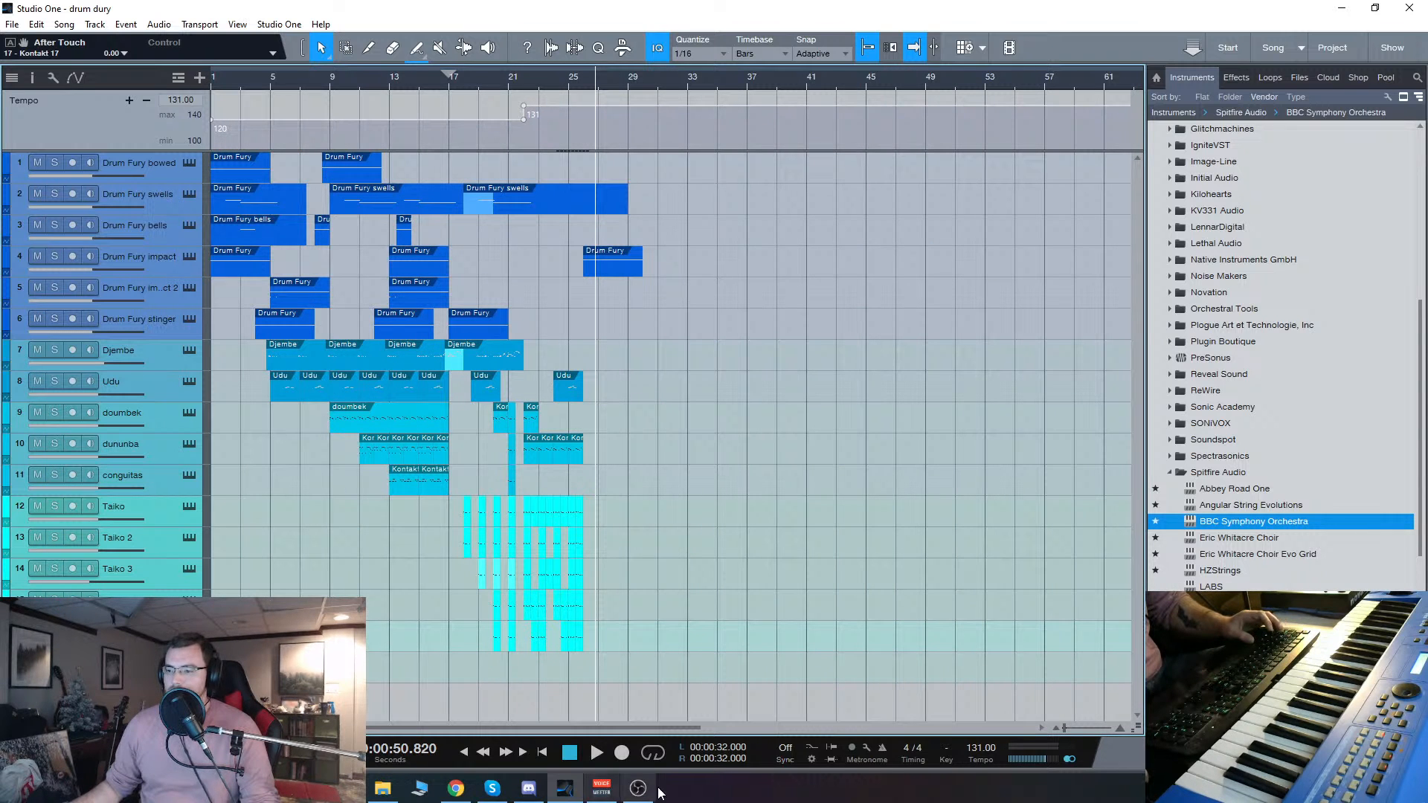
Step: Show the doumbek track's World Percussion - Doumbek patch, move its window down and close it
click(459, 792)
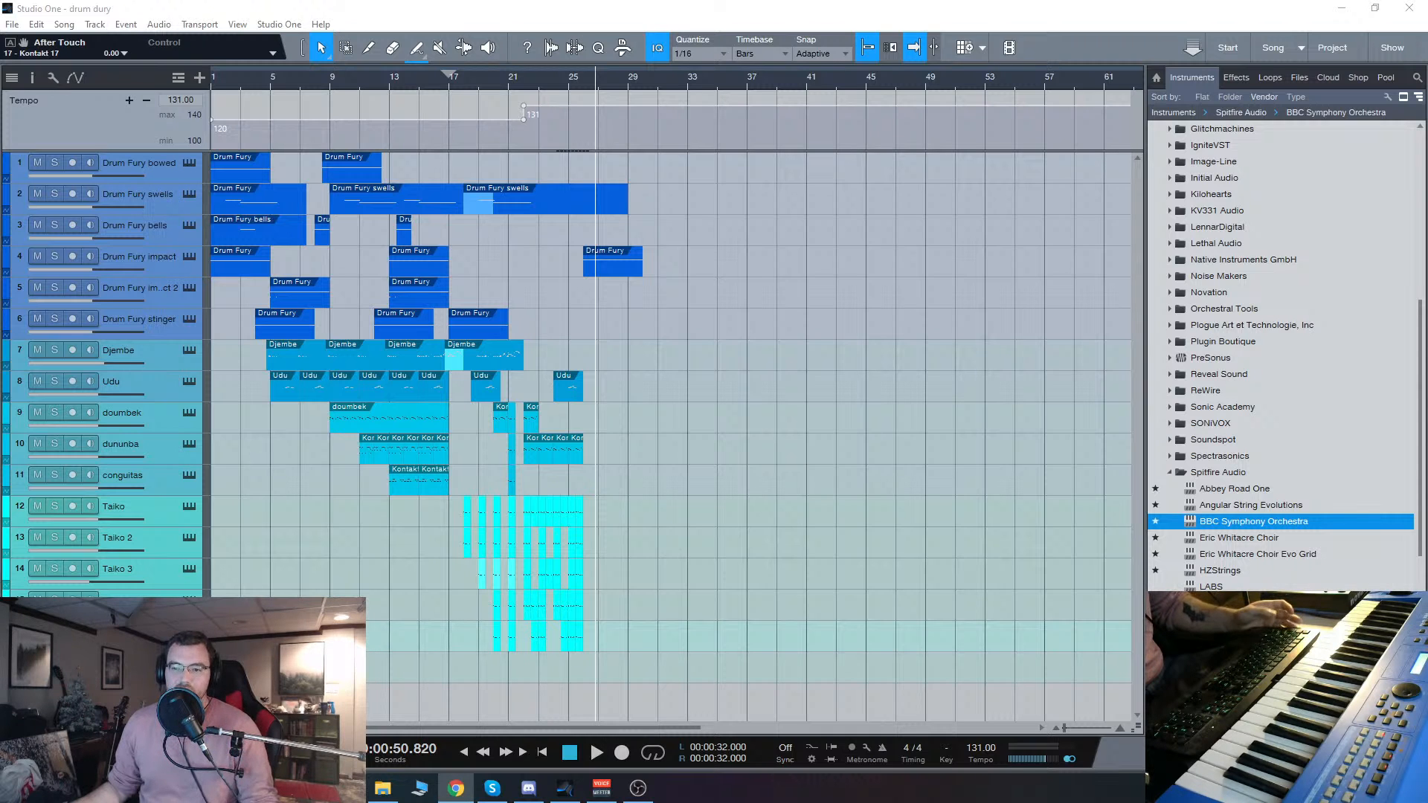
click(185, 413)
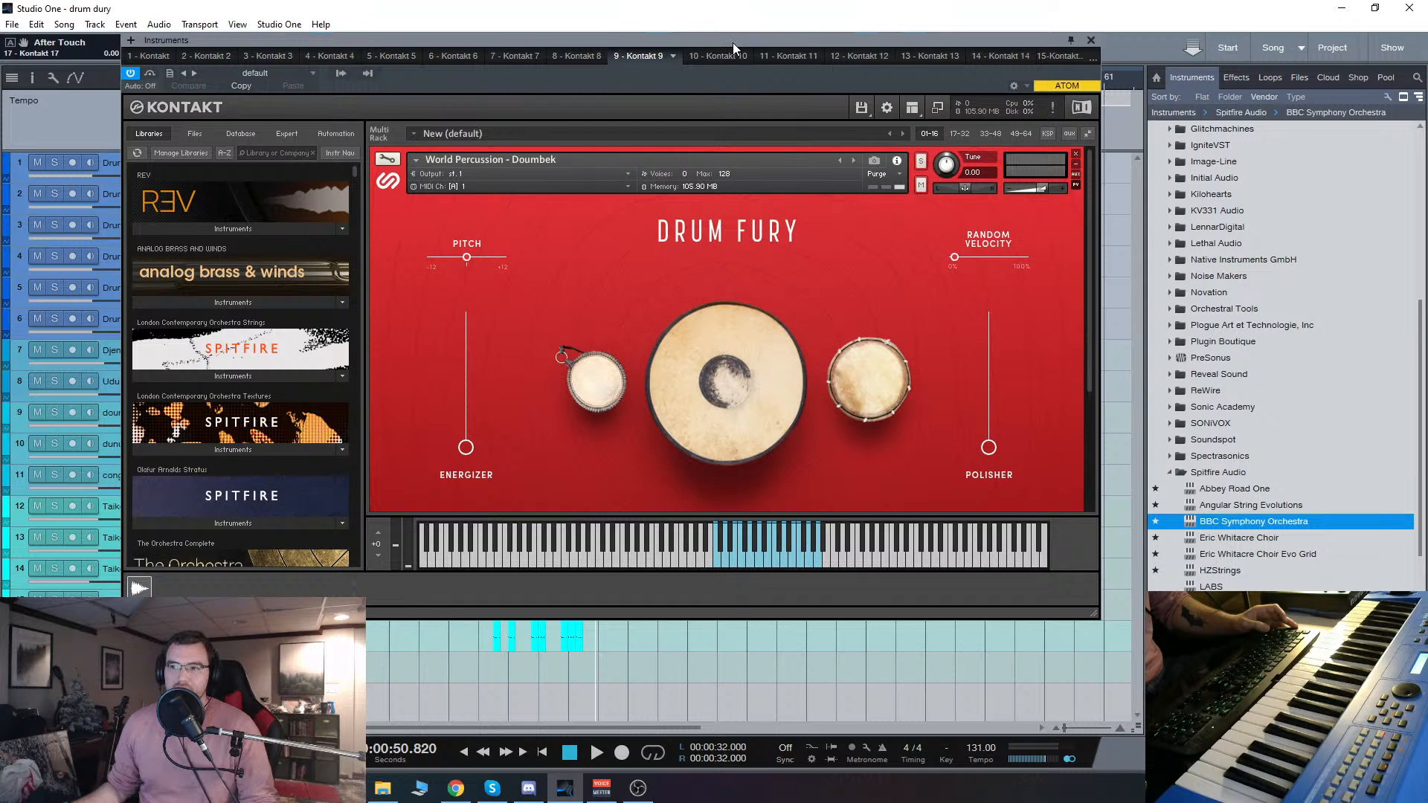
drag(733, 43, 764, 83)
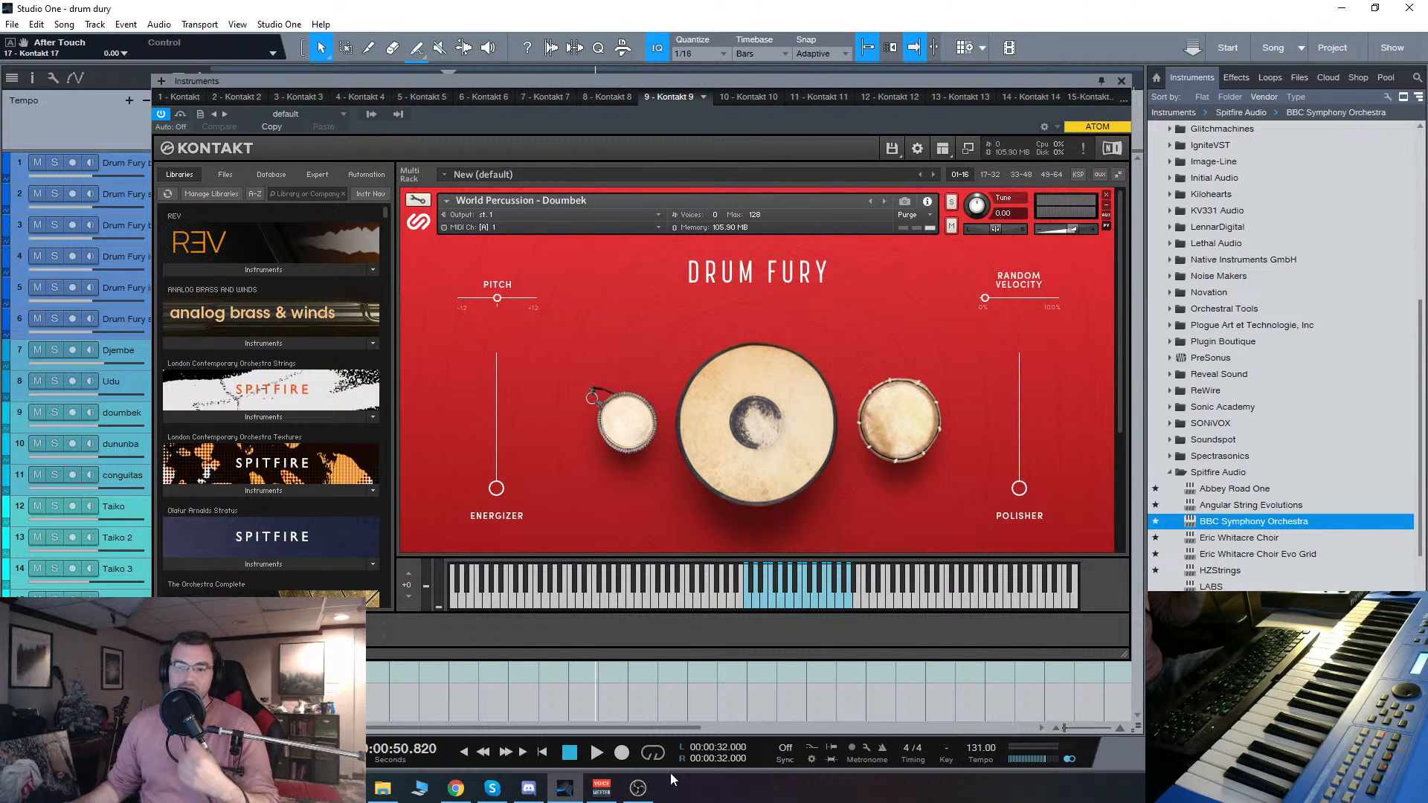
click(1122, 80)
Step: Return the playback position to the start of the song
click(465, 755)
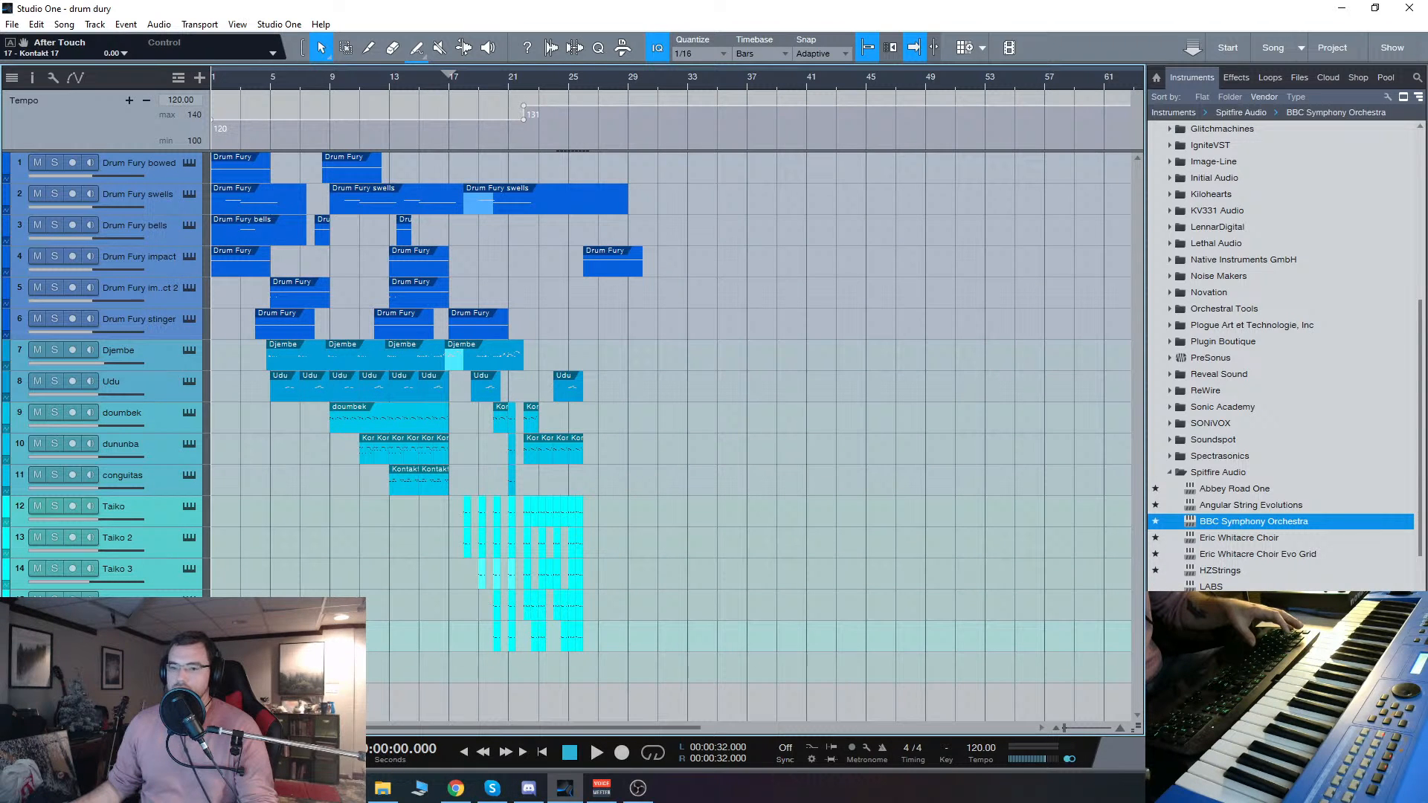
key(alt+Tab)
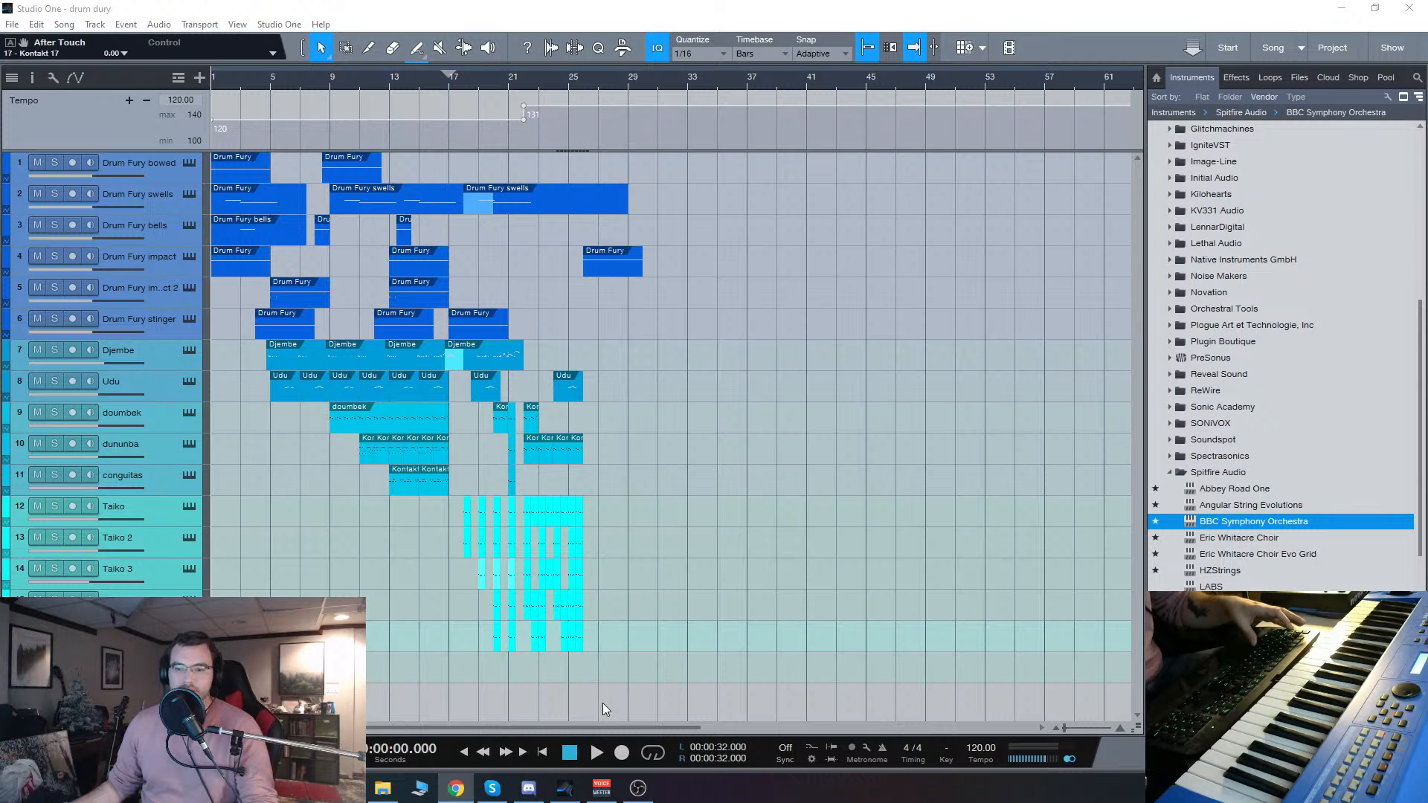
click(467, 756)
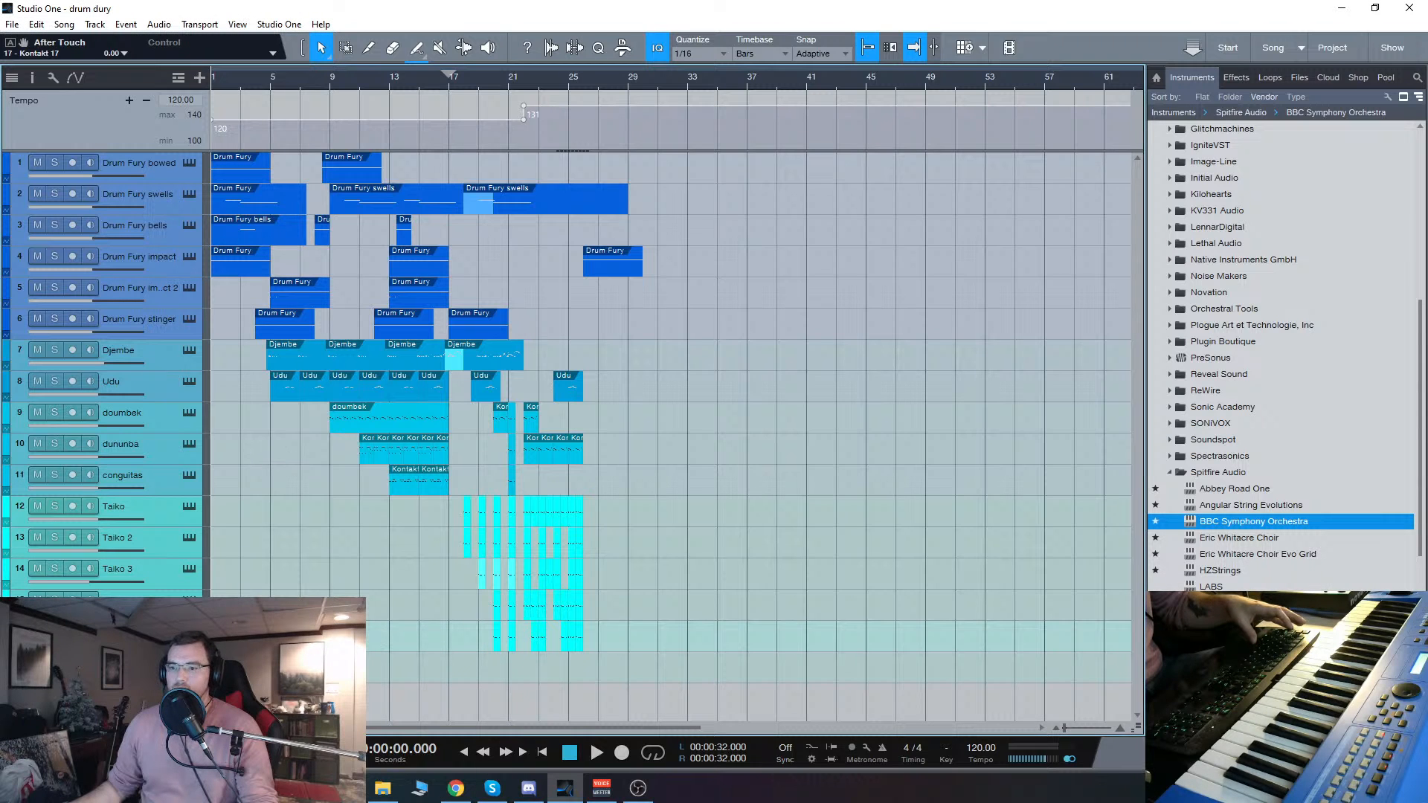
Step: Open the Toms - Hit Collection 1 instrument, reposition its window and show Kontakt's Quick-Load browser
click(189, 663)
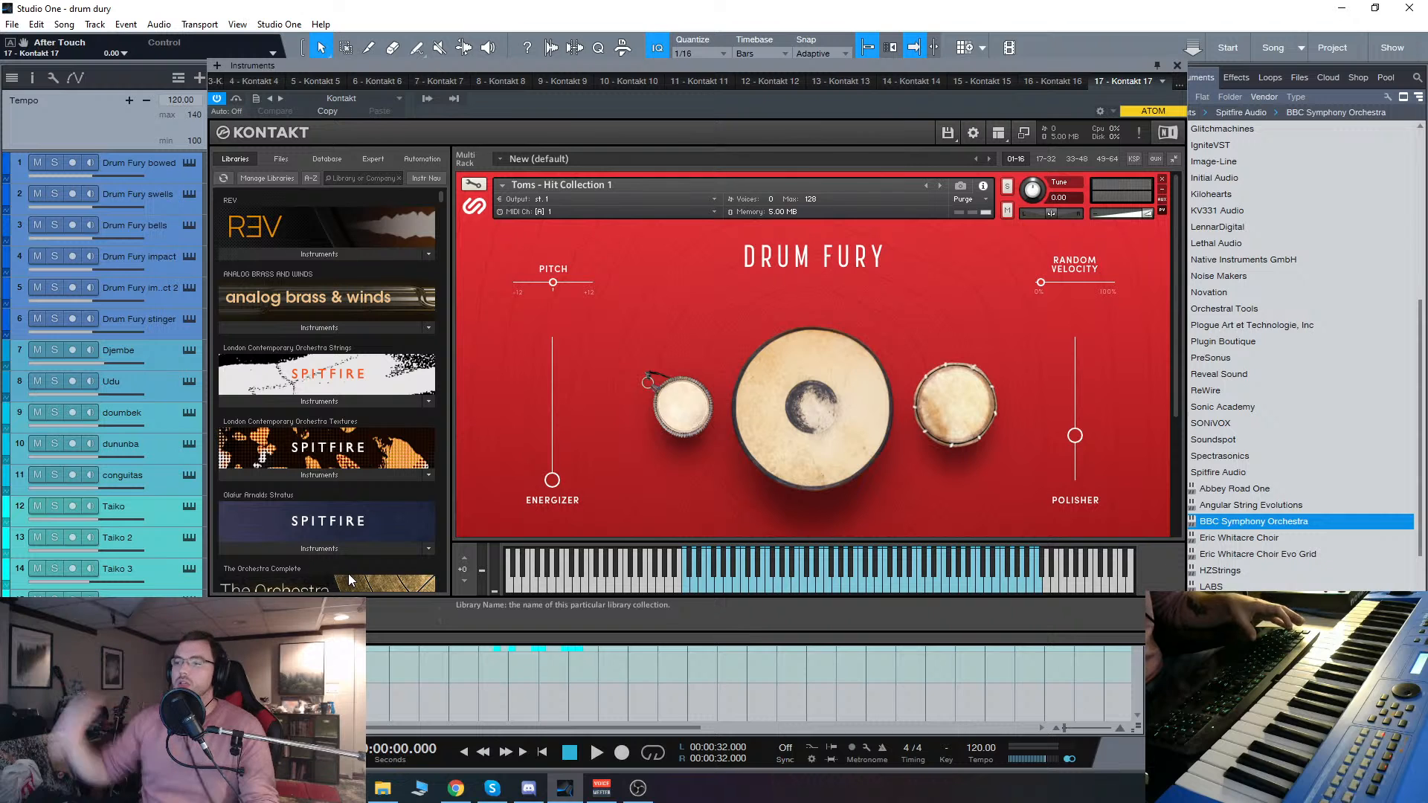
drag(763, 68, 708, 79)
double_click(659, 320)
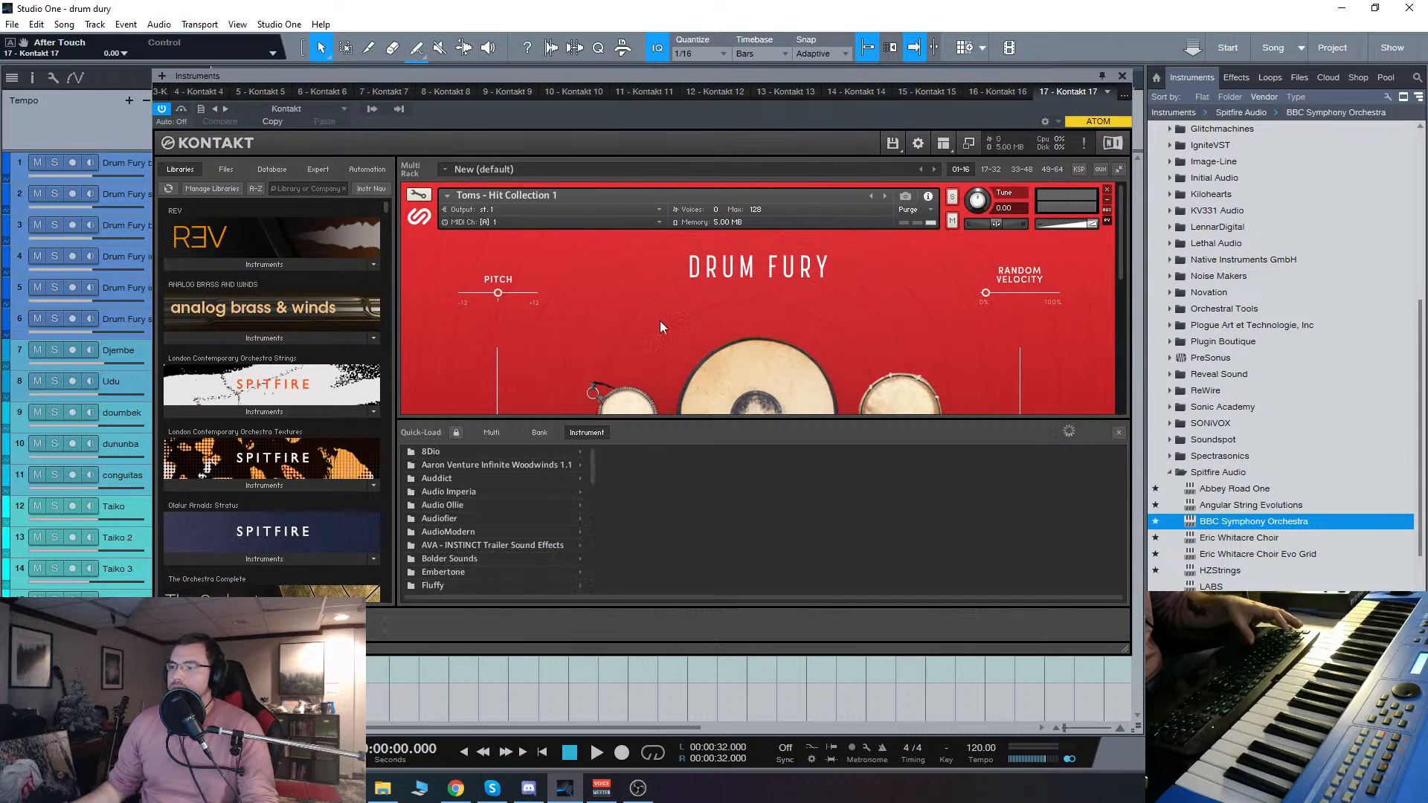
Step: Browse the Quick-Load folders from Sample Logic through Drum Fury - Sample Logic and DRUM FURY to Instruments
scroll(564, 501, down, 1)
scroll(564, 501, down, 10)
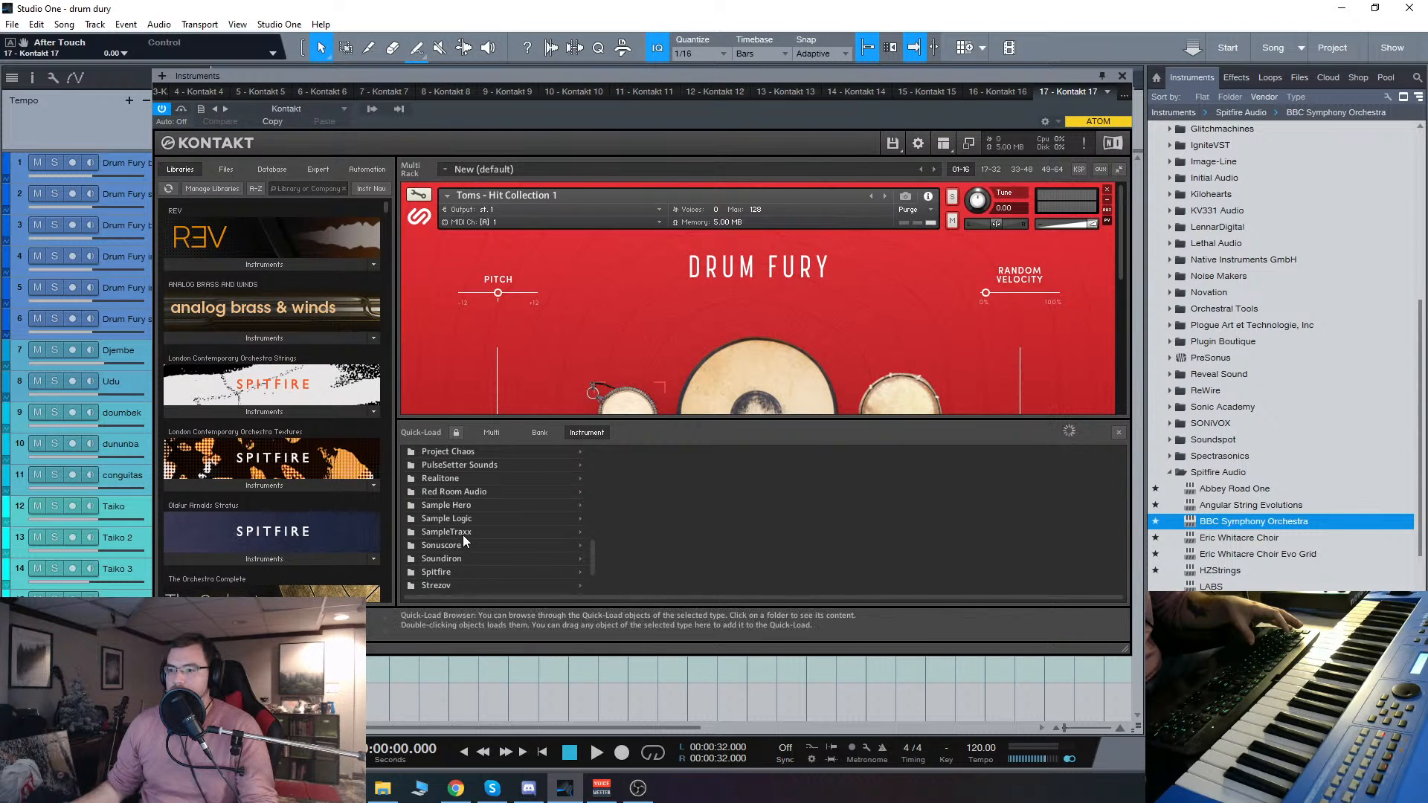
click(452, 478)
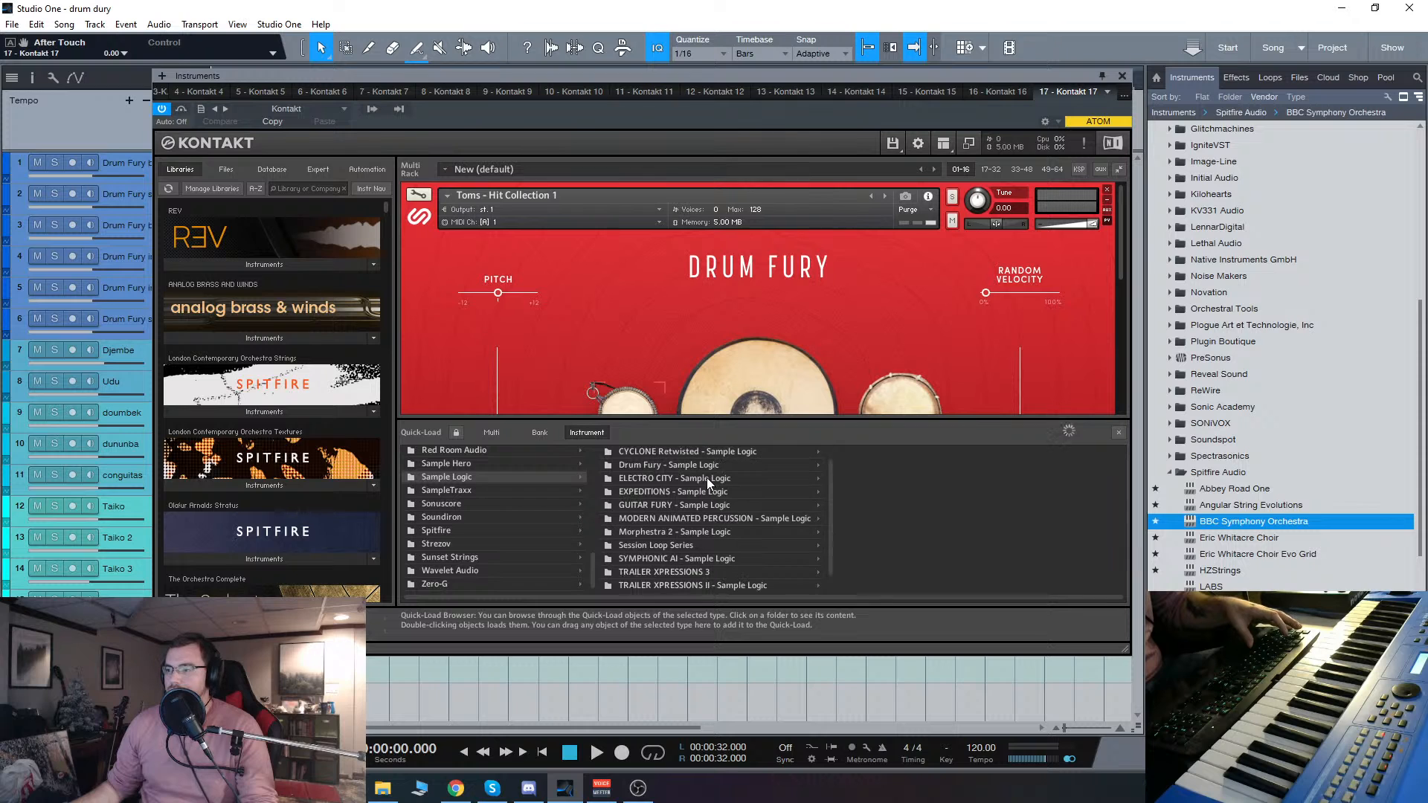
click(669, 465)
click(863, 452)
click(989, 452)
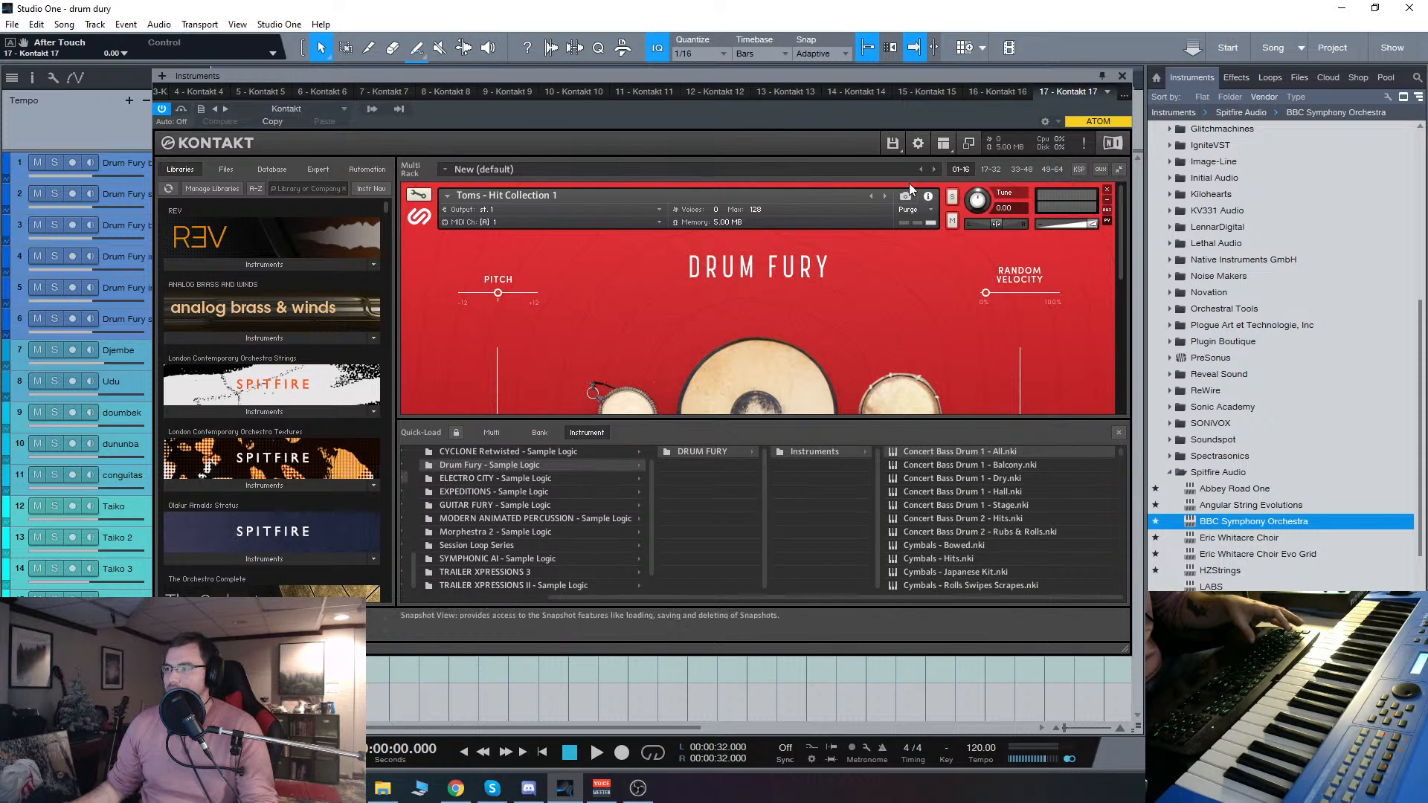
Step: Move and enlarge the instrument window, and extend the Quick-Load browser upward to show more Drum Fury patches
drag(884, 78, 734, 42)
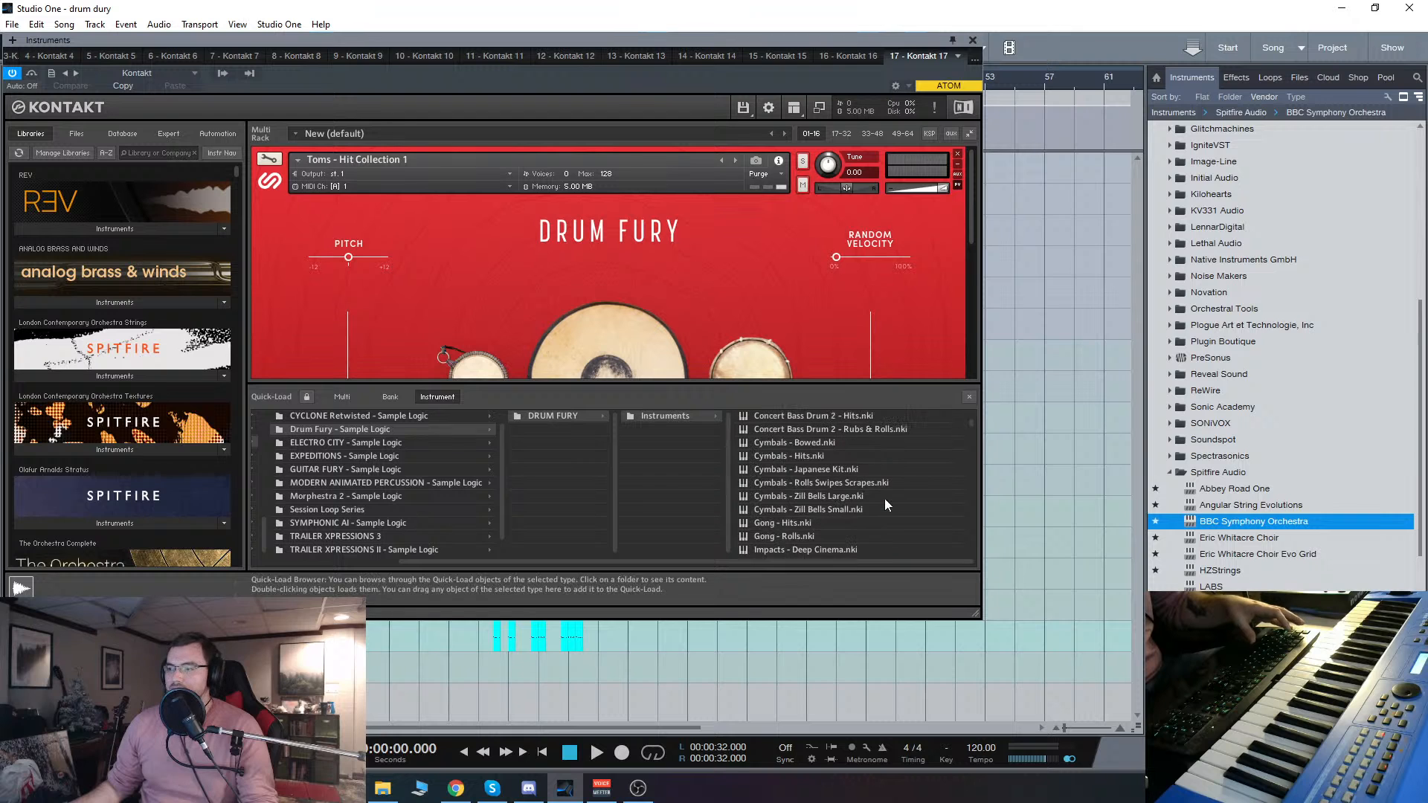
drag(977, 616, 1024, 703)
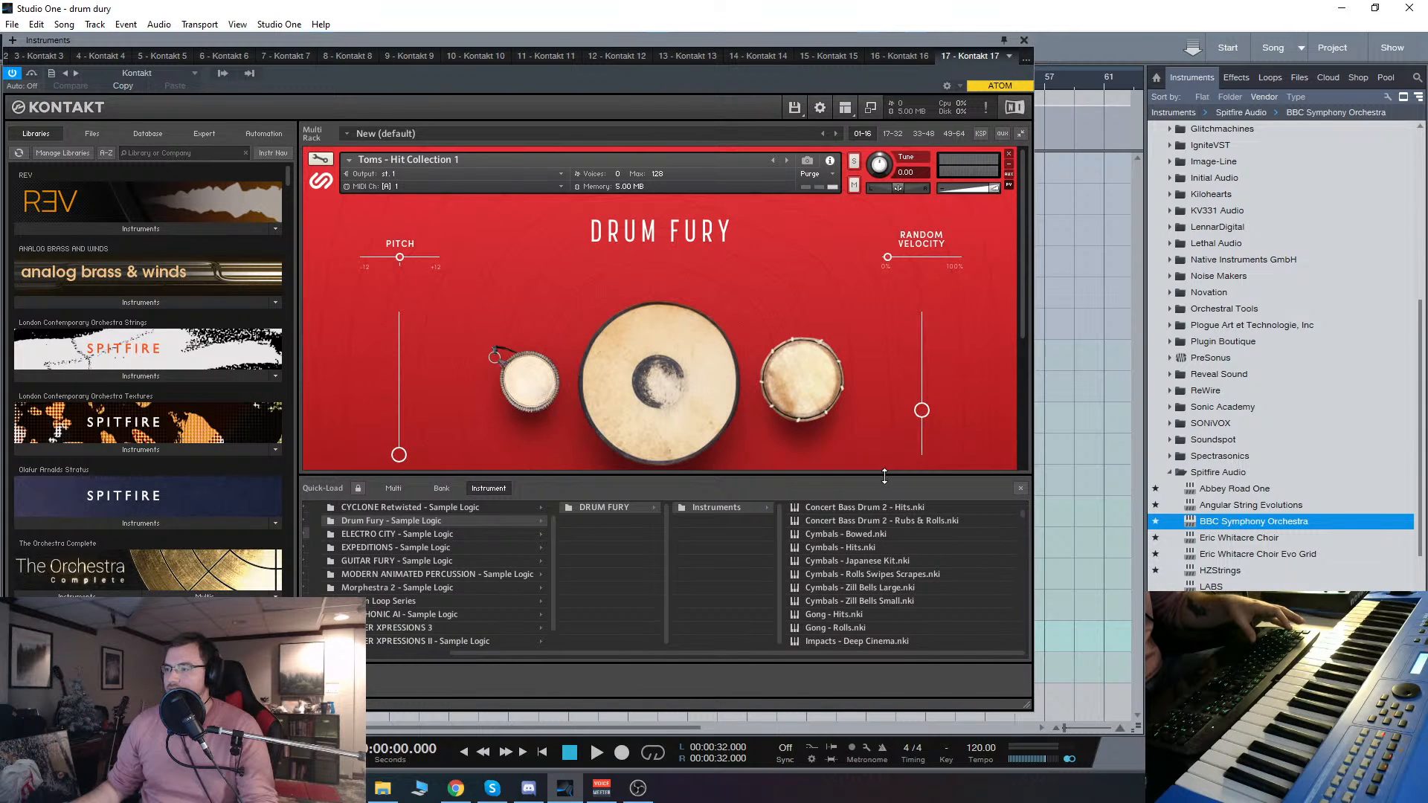
drag(885, 476, 879, 203)
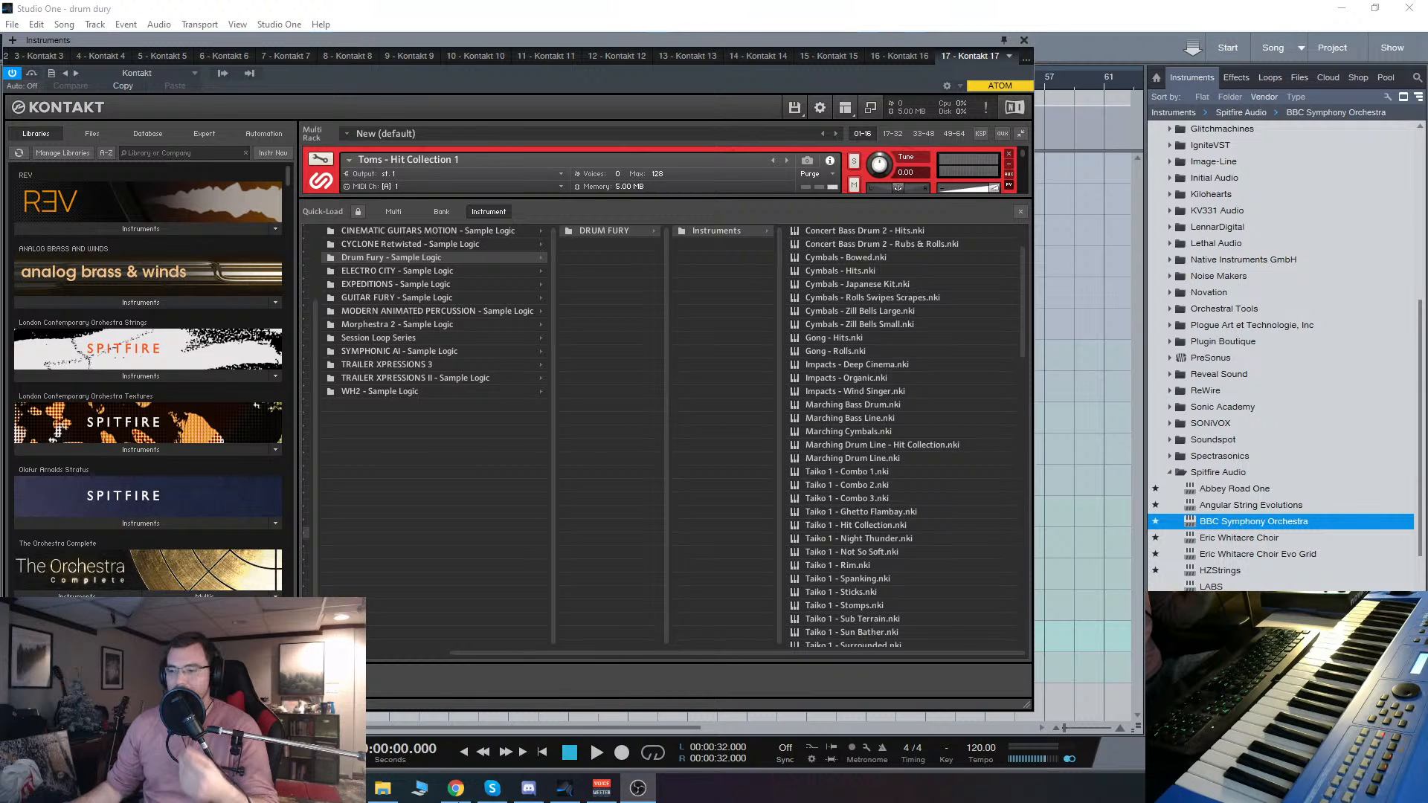
drag(729, 654, 989, 654)
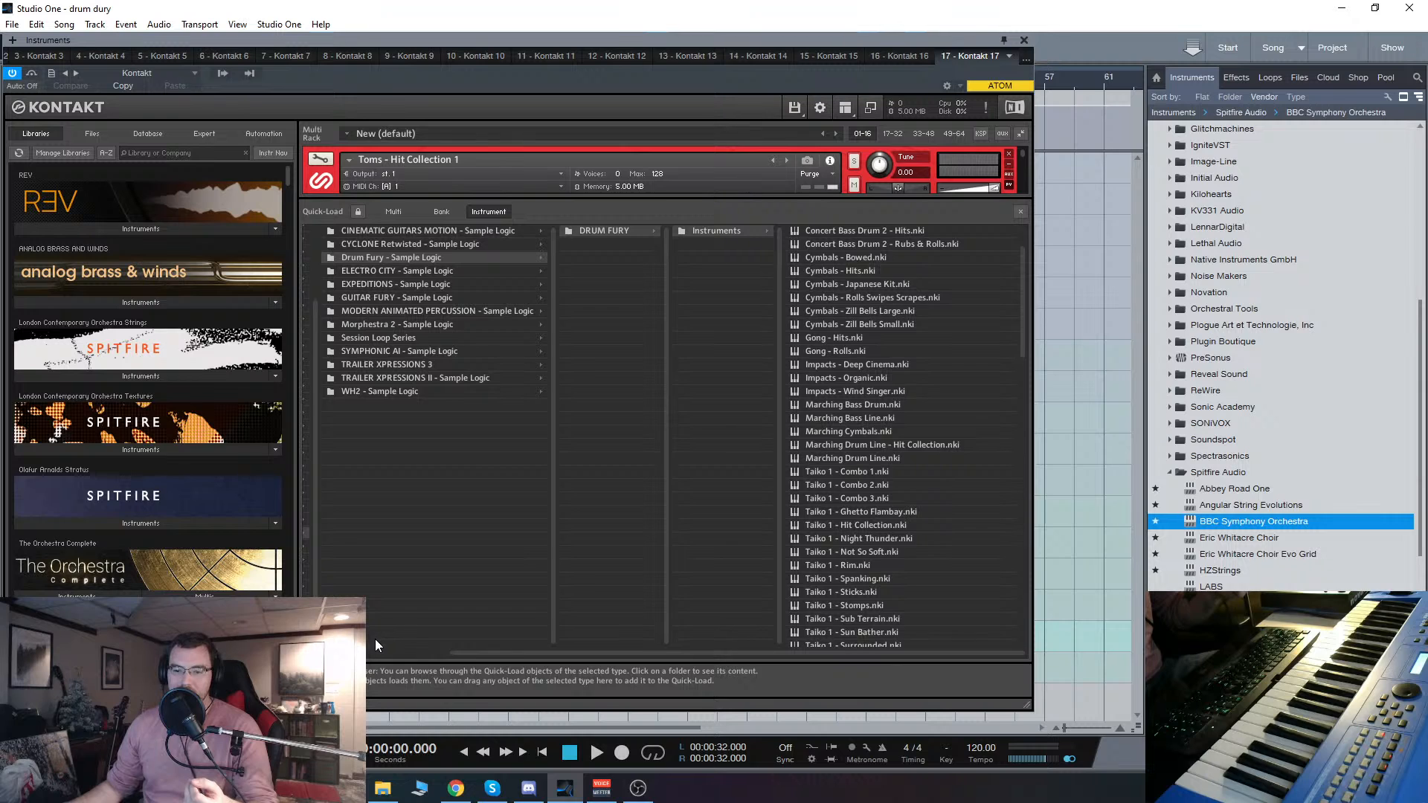
key(alt+Tab)
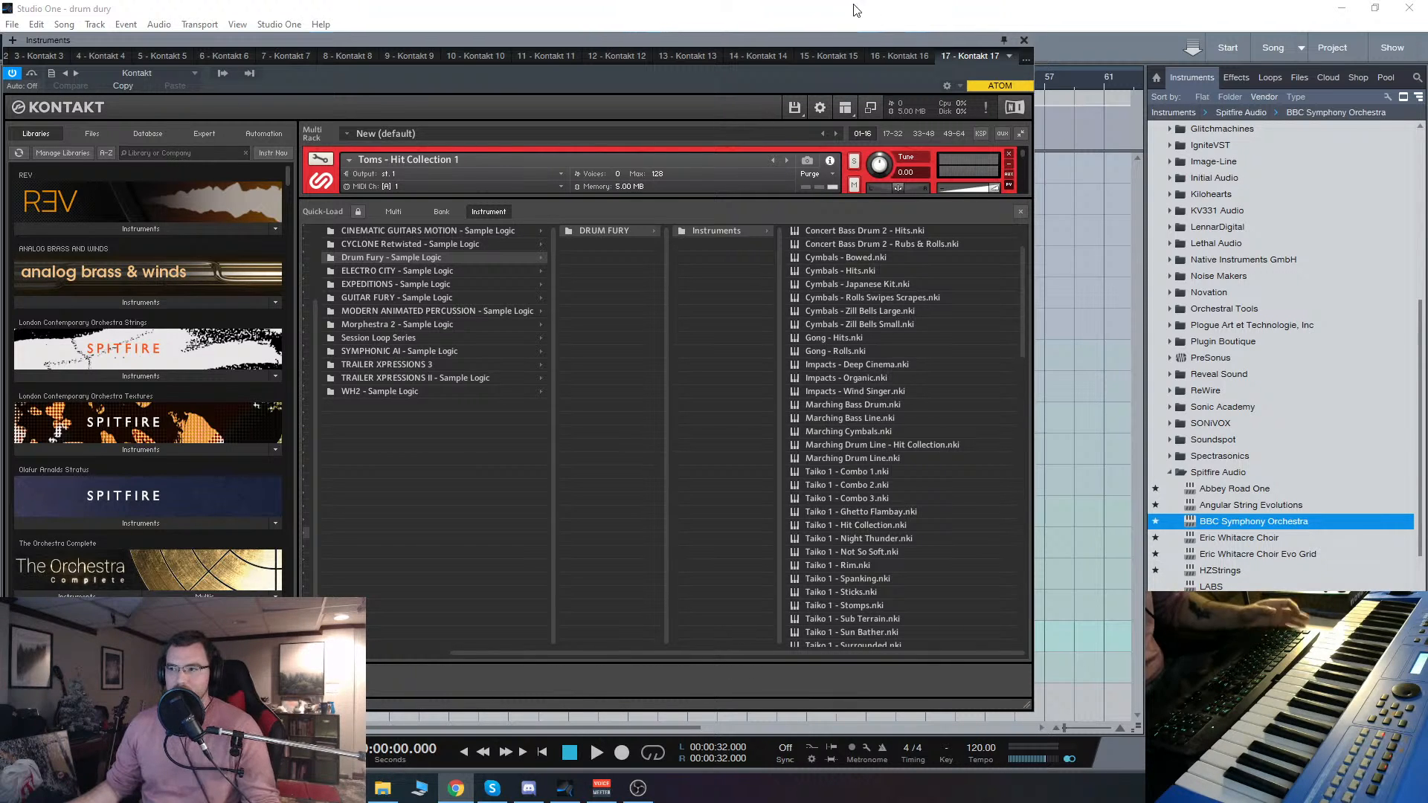
drag(739, 40, 763, 46)
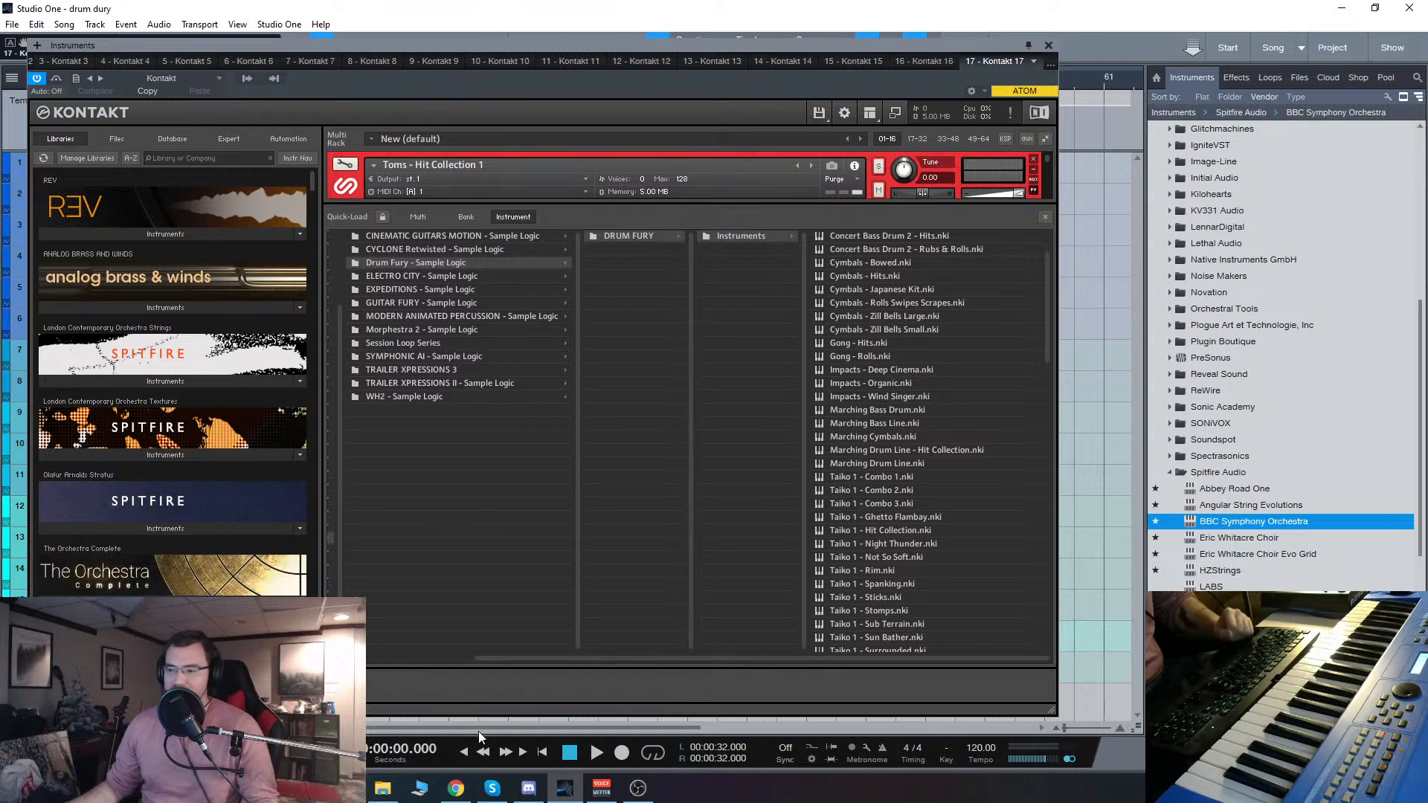
mouse_move(640, 792)
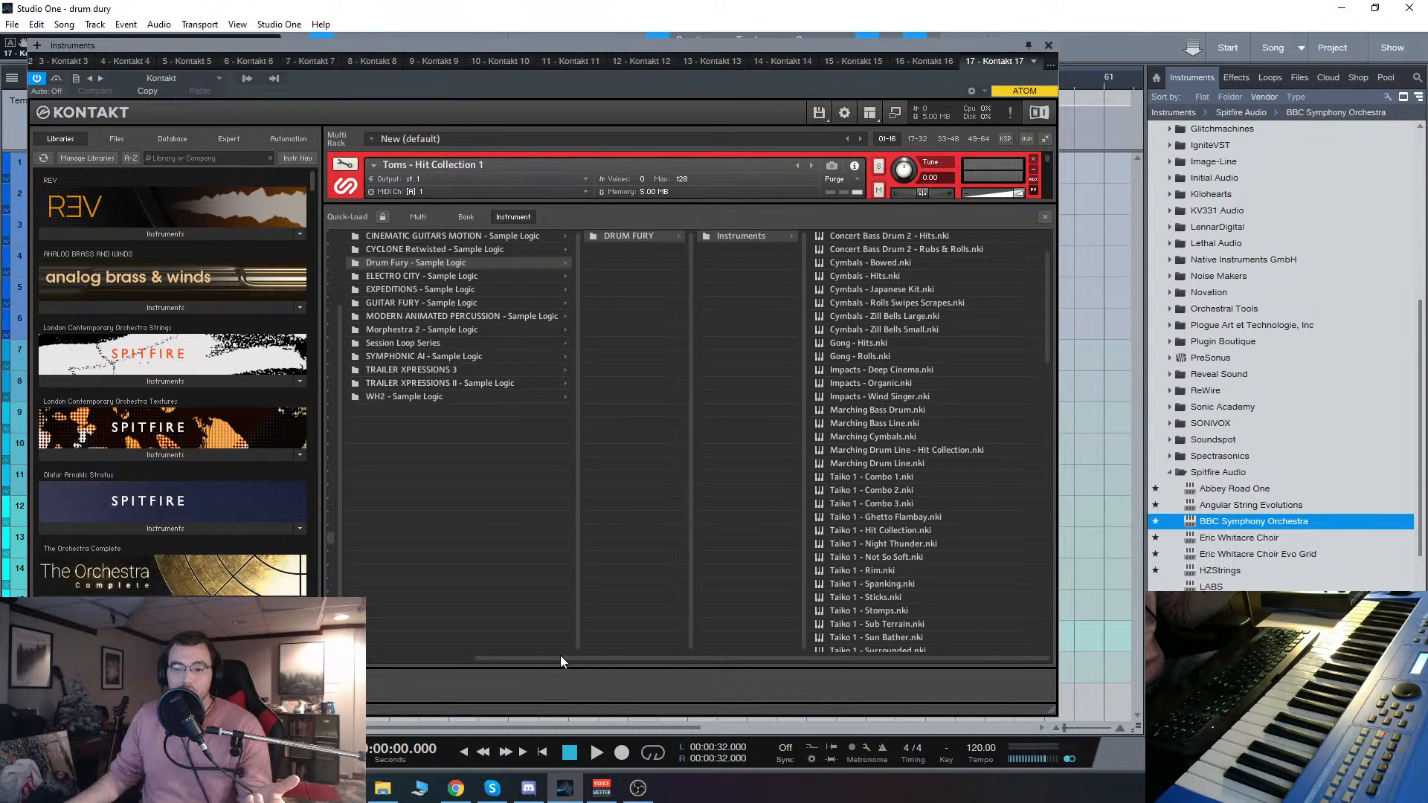
mouse_move(564, 658)
mouse_down()
mouse_move(357, 660)
mouse_move(543, 663)
mouse_up()
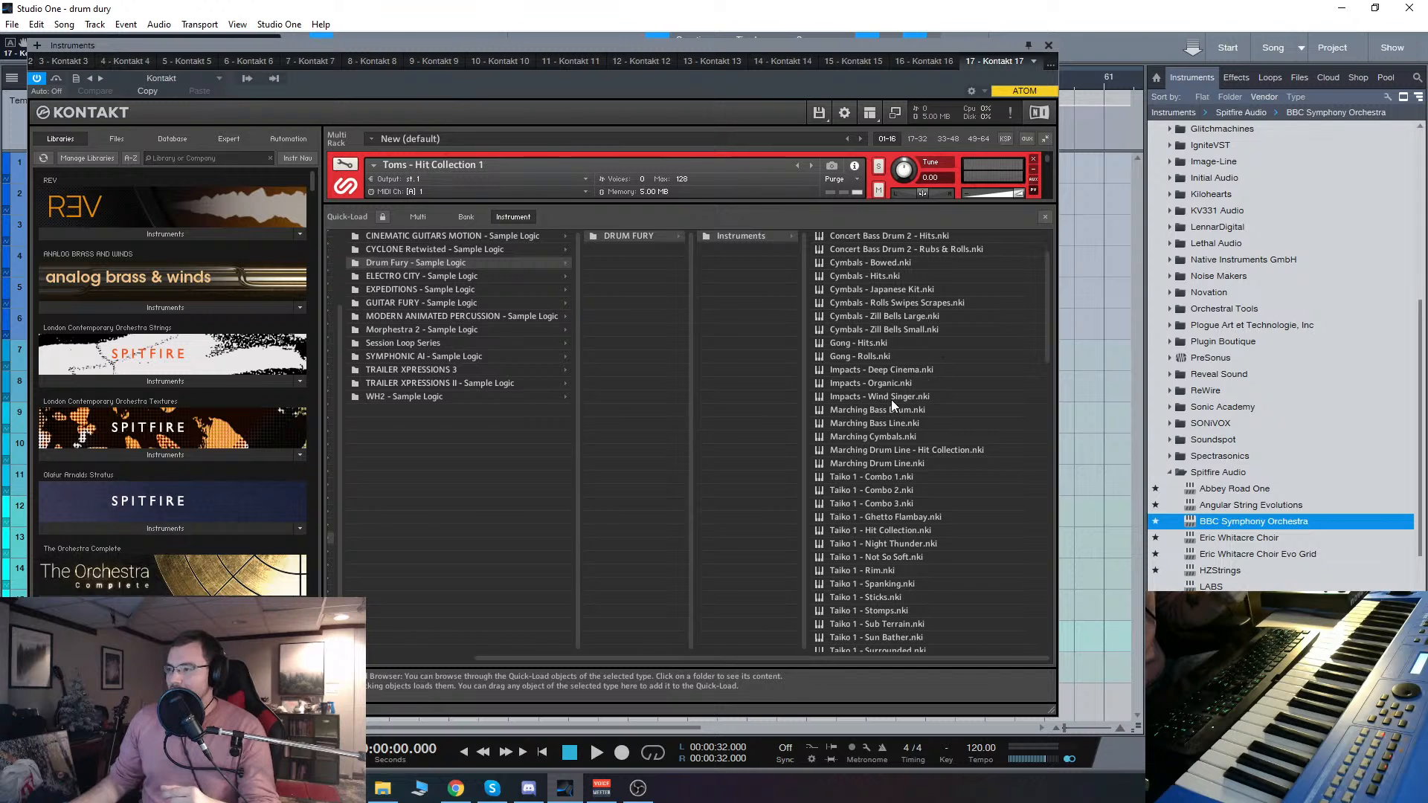
Step: Close the Kontakt 17 instrument window, select the Drum Fury stinger track and reopen the instrument window
click(1050, 46)
click(168, 323)
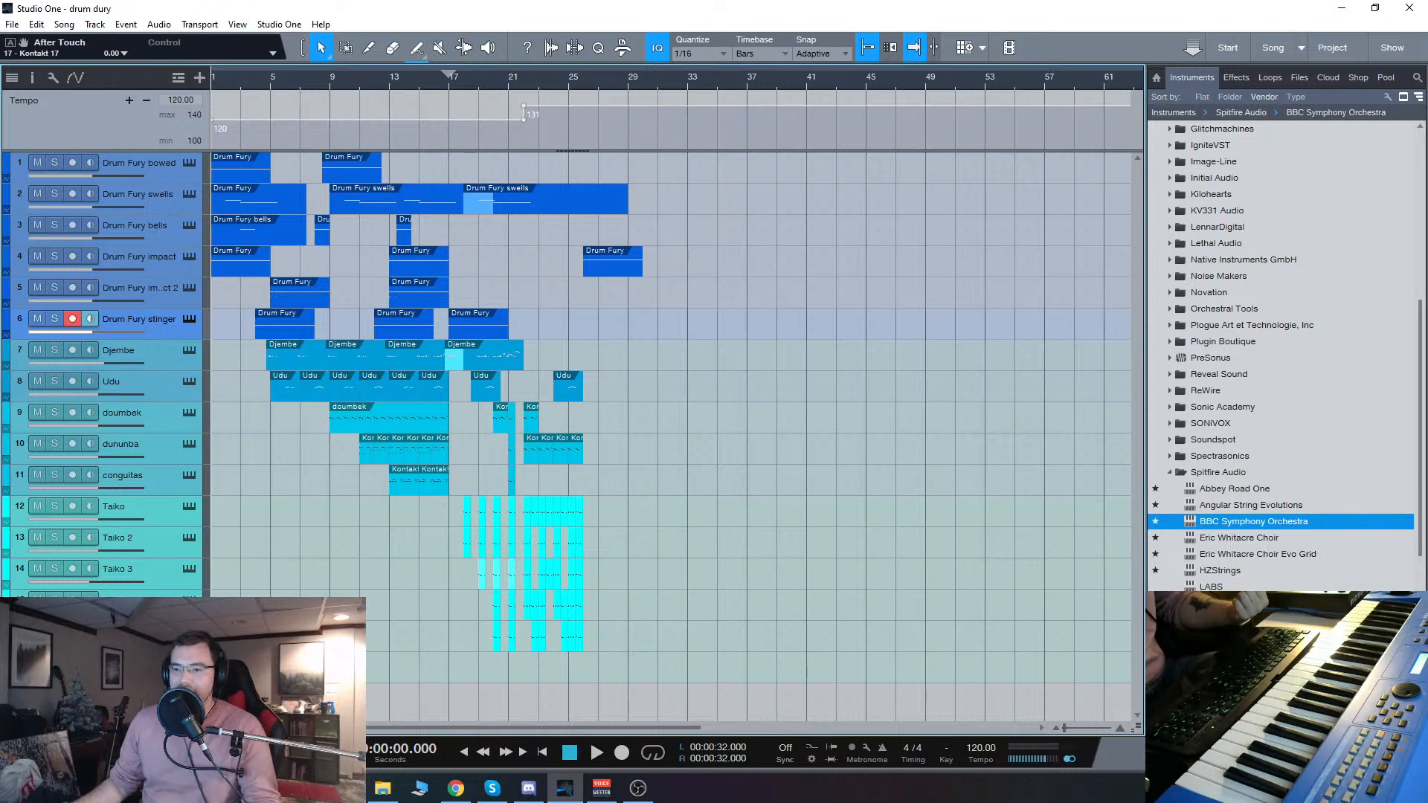
key(F11)
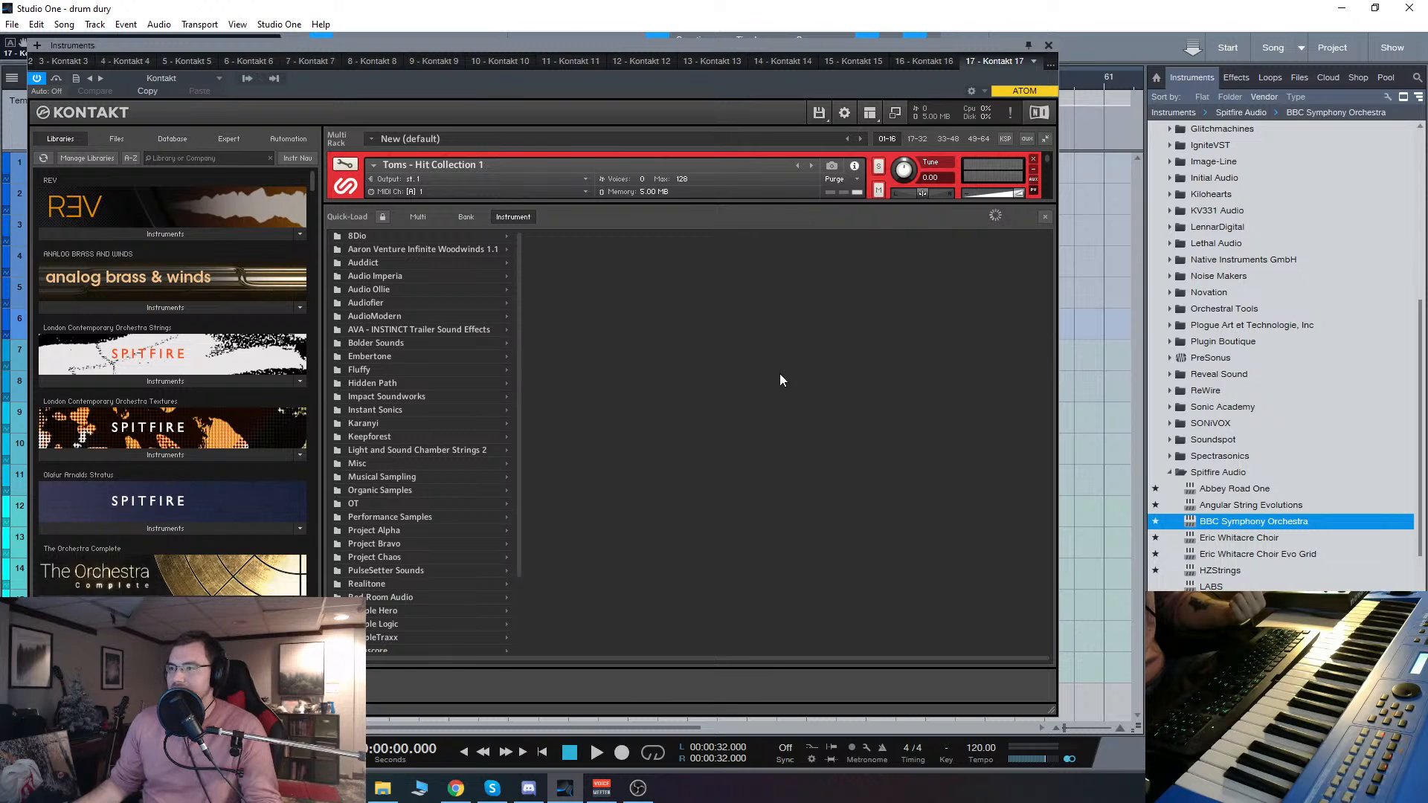
Step: Browse Quick-Load through Sample Logic, Drum Fury - Sample Logic and DRUM FURY to Instruments, and examine the patches down to the Taiko ensembles
scroll(431, 476, down, 2)
click(373, 538)
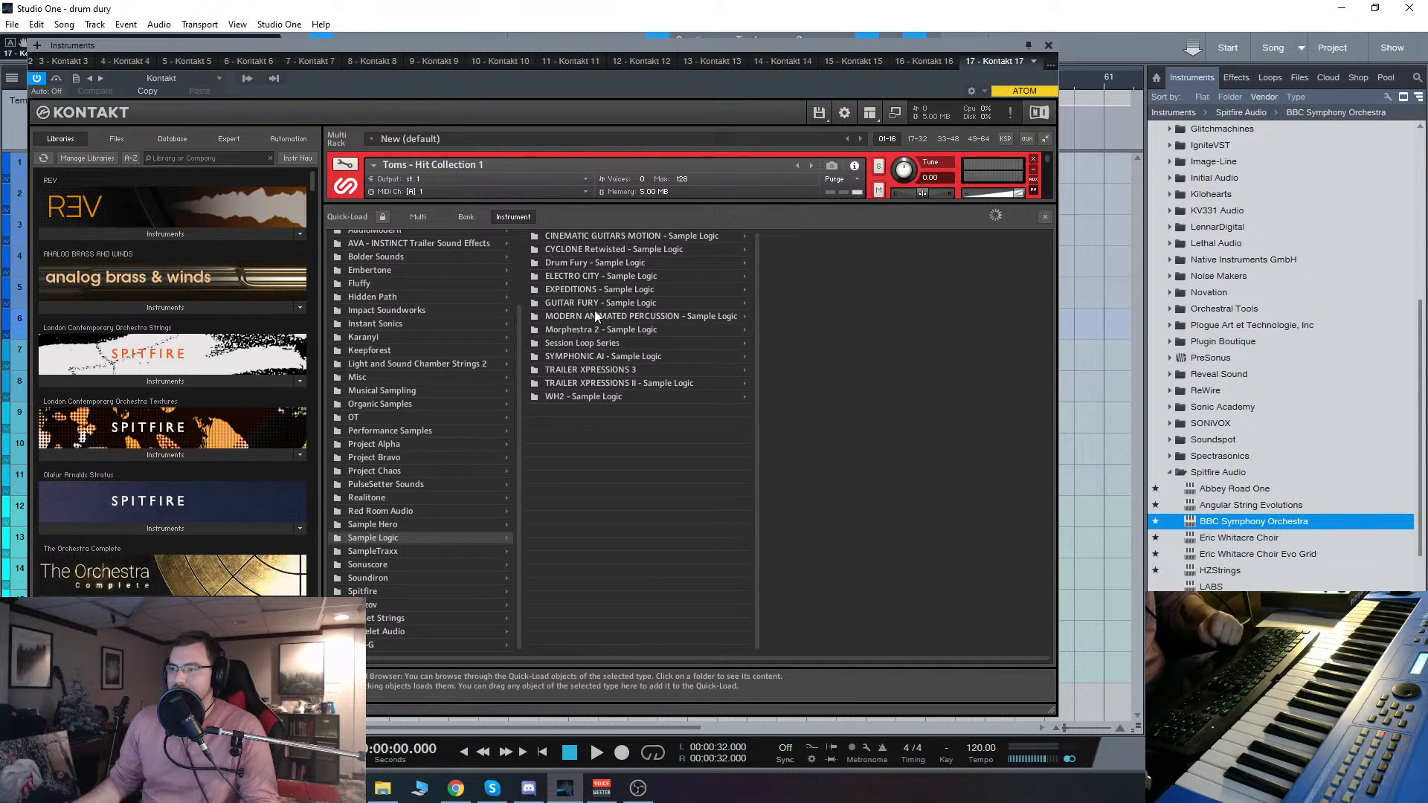
click(601, 263)
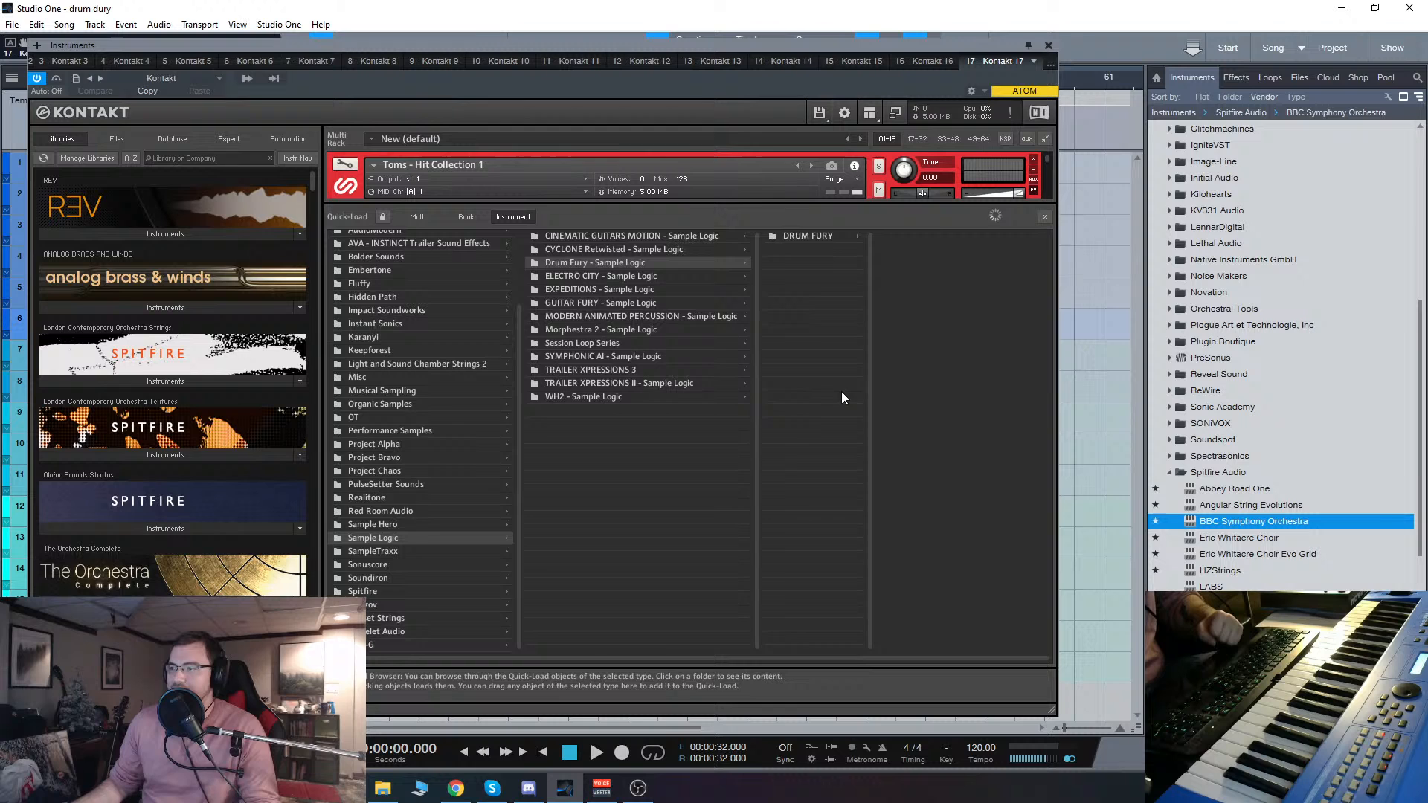
click(809, 235)
click(919, 235)
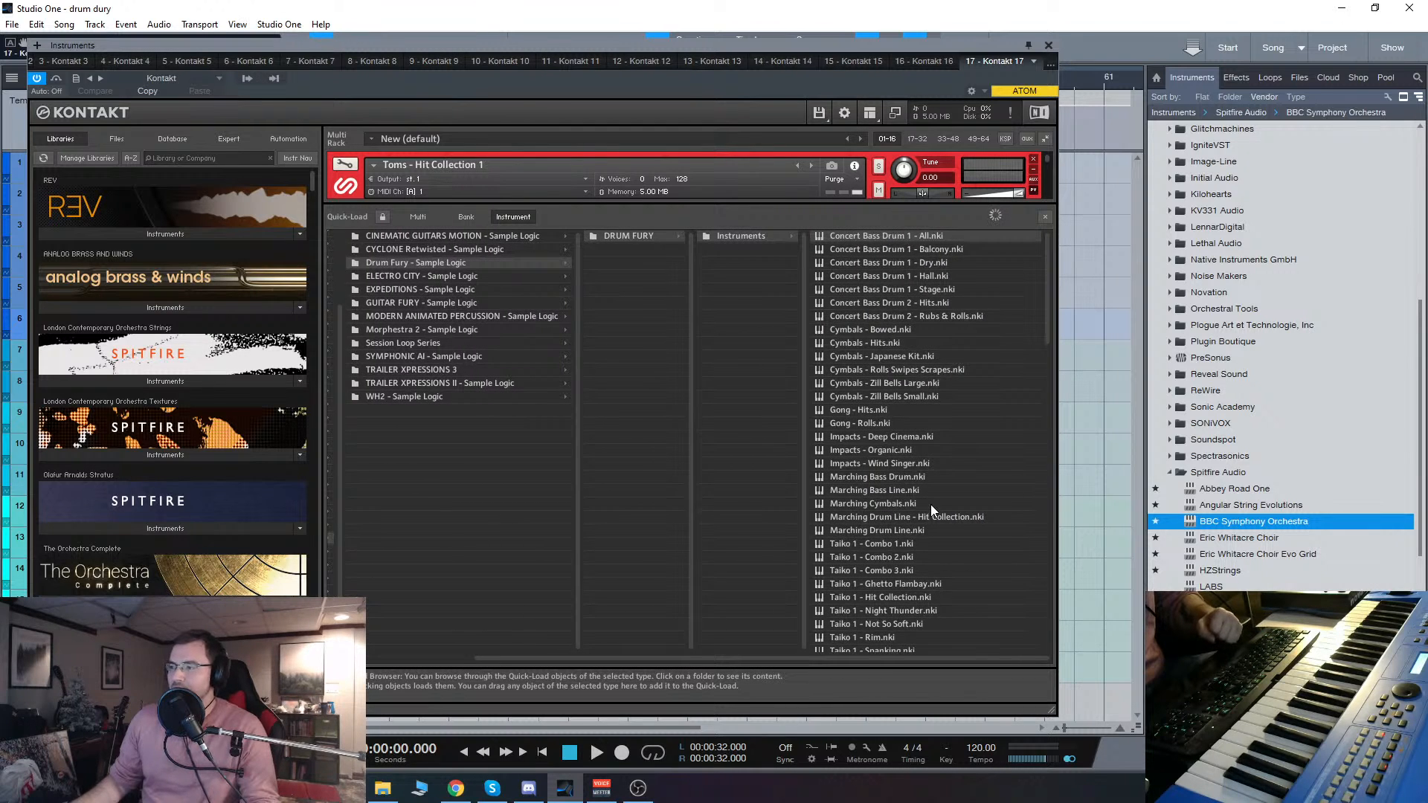
scroll(923, 491, down, 1)
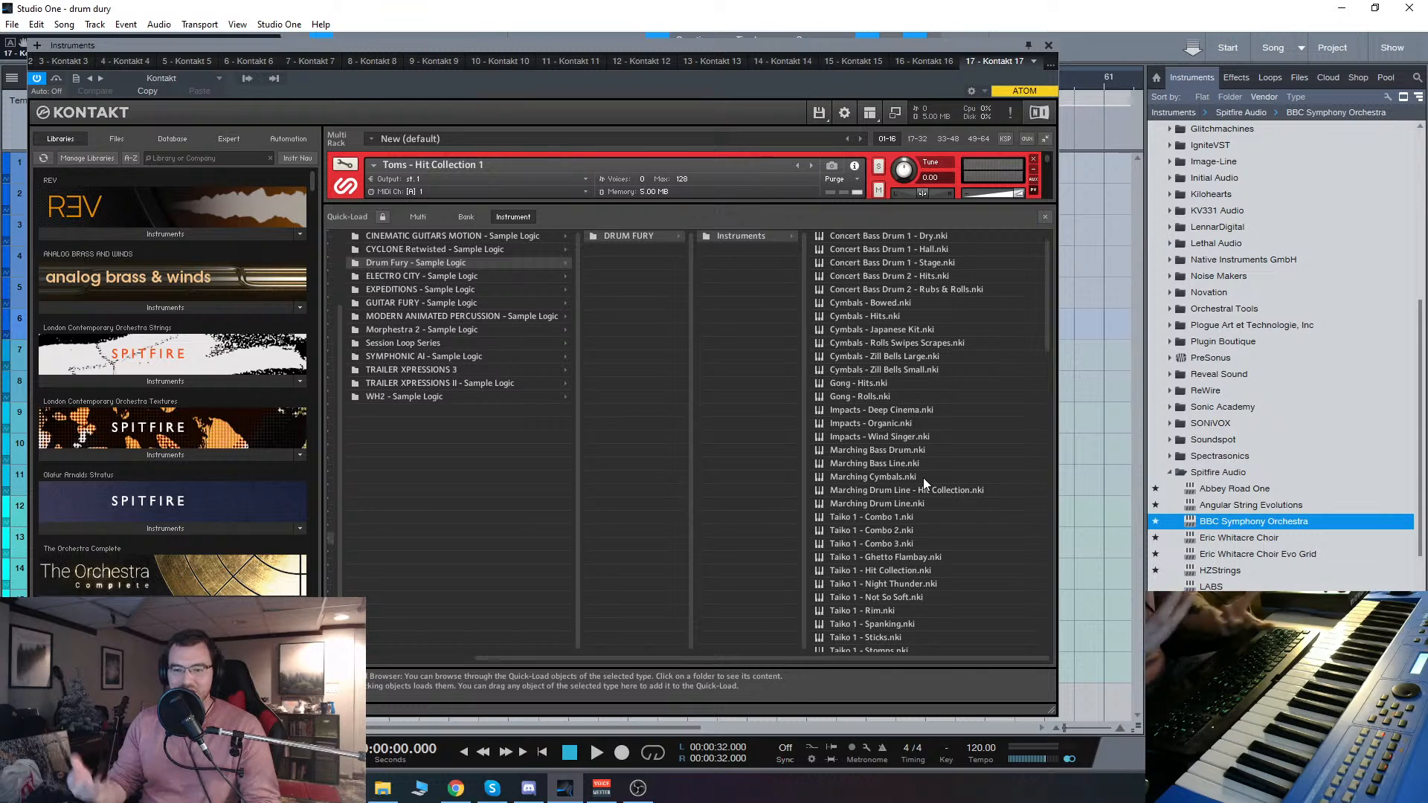
scroll(922, 478, down, 1)
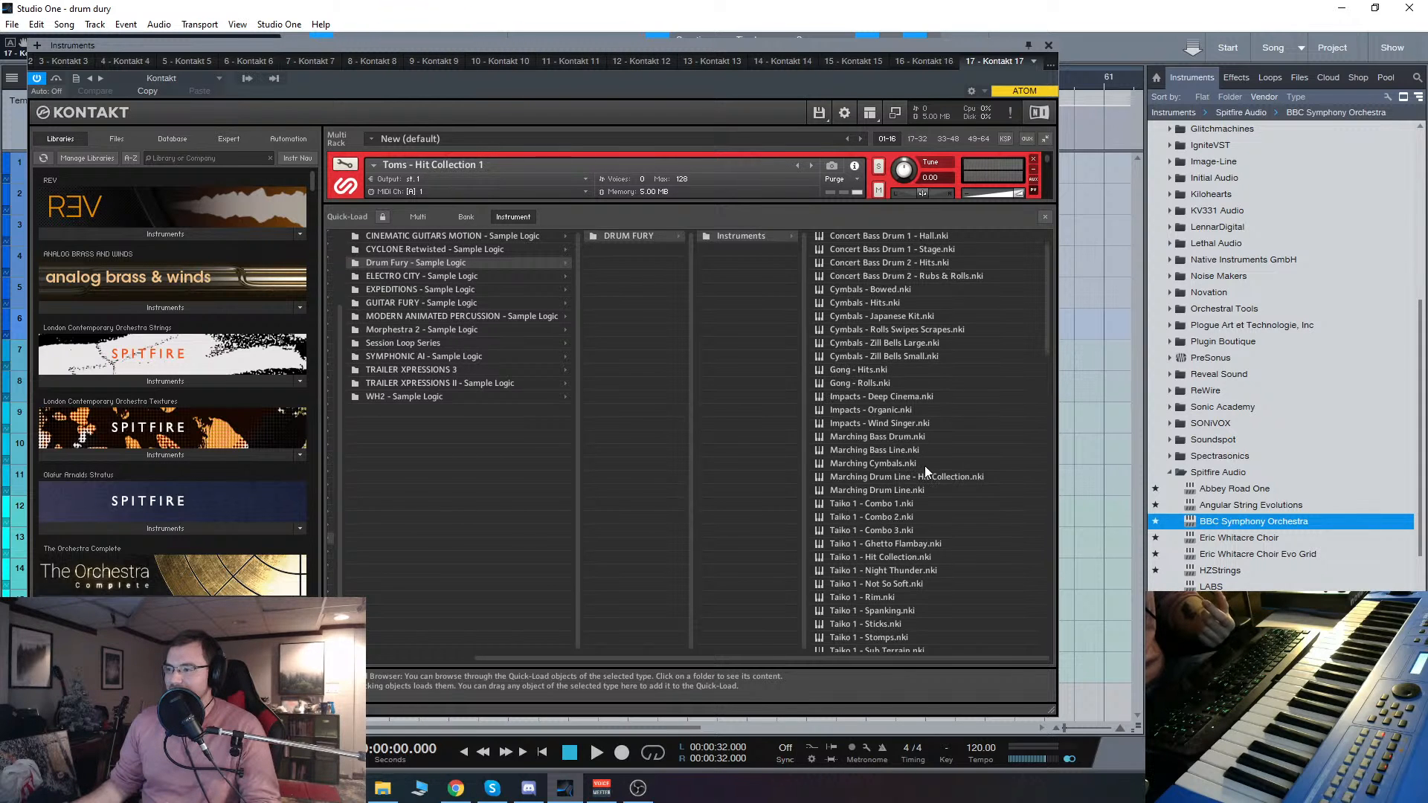
scroll(935, 485, down, 5)
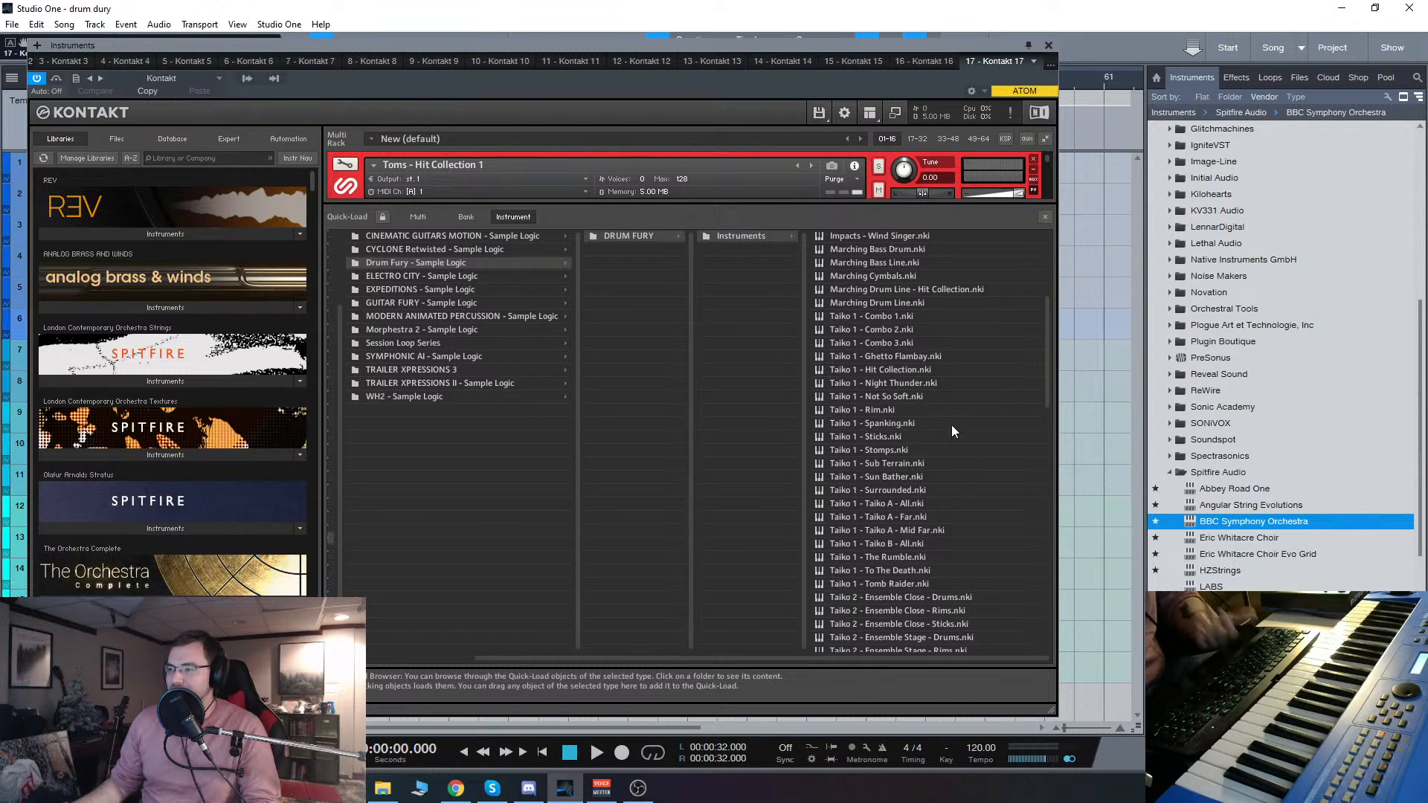
Step: Remove the Toms - Hit Collection 1 instrument without saving its changes and load Taiko 1 - Rim from the Drum Fury patches
click(1033, 158)
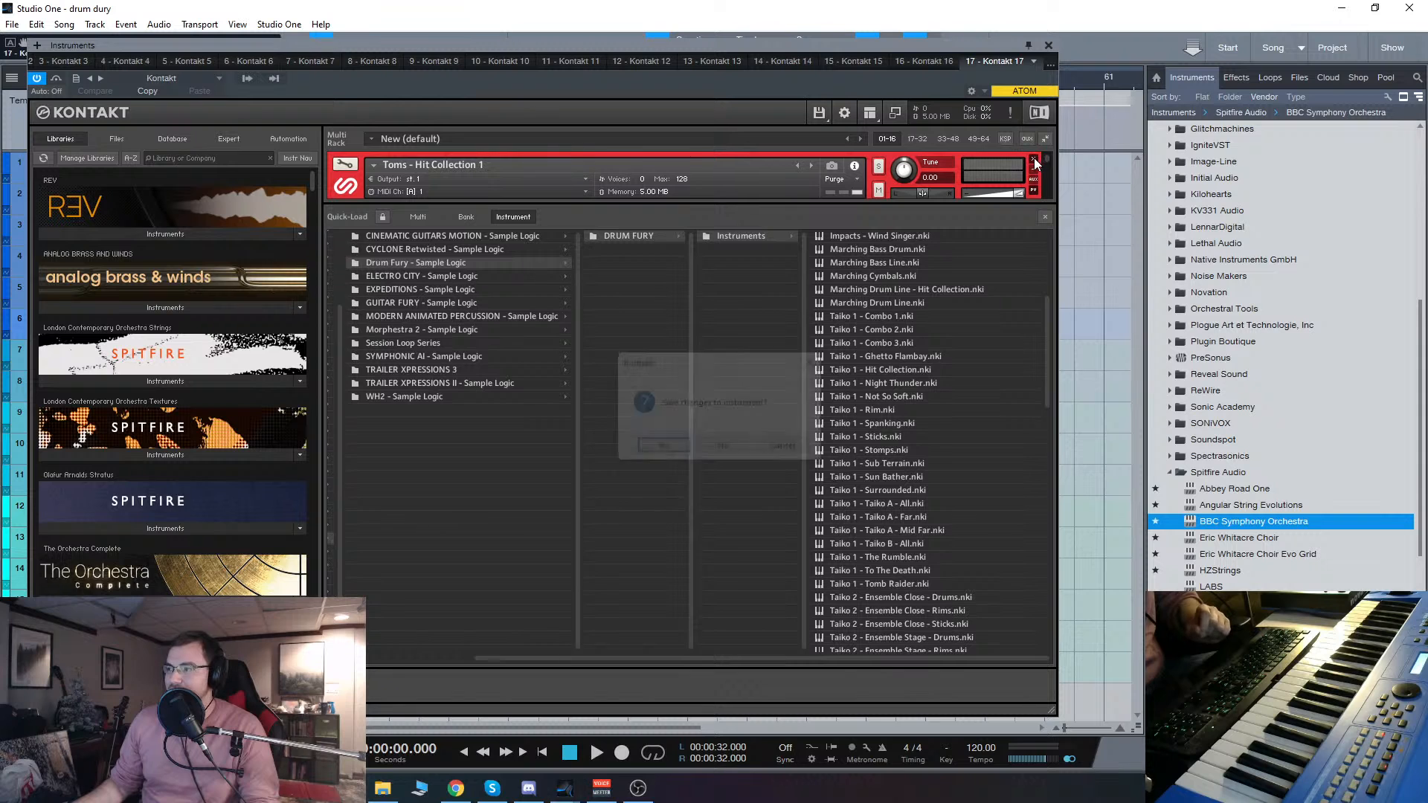
click(735, 447)
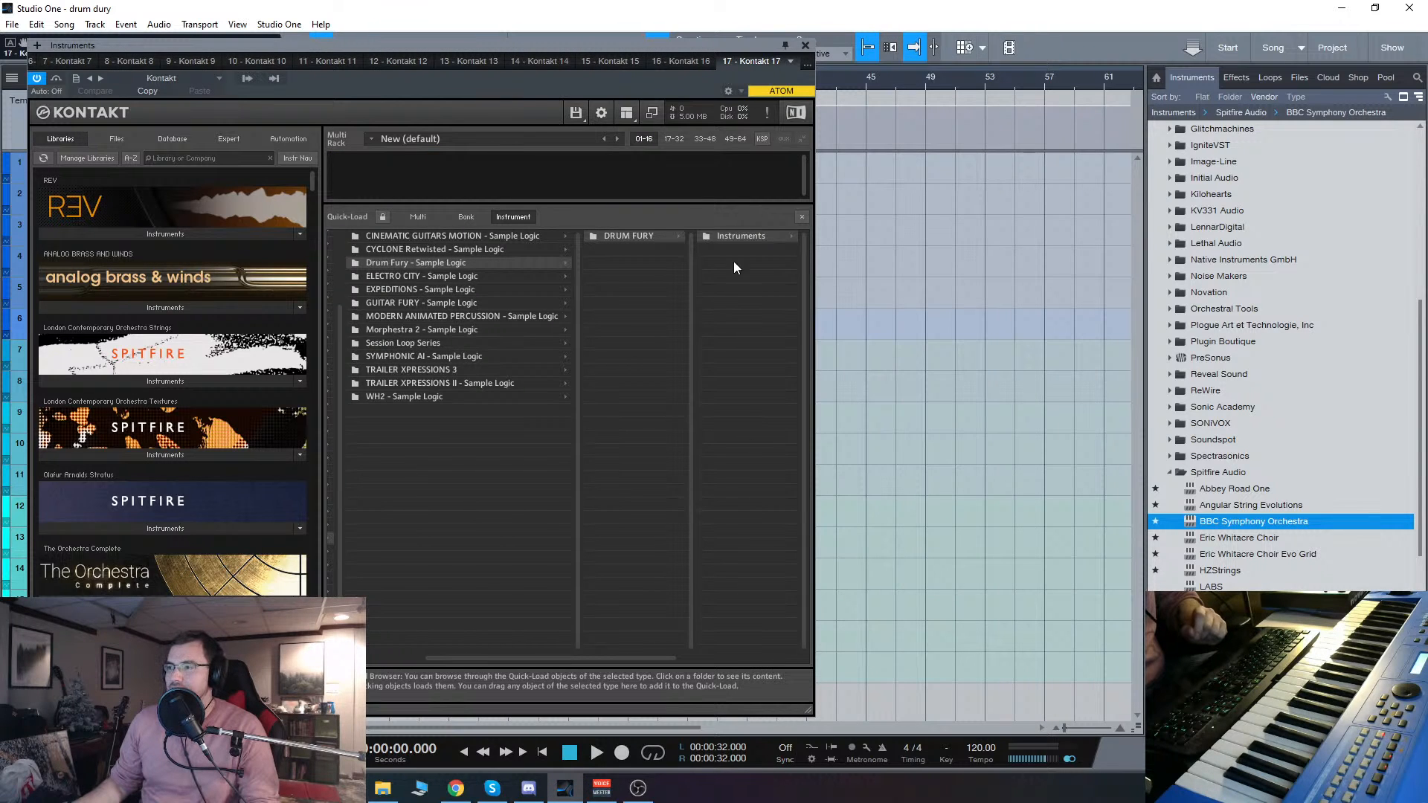
click(747, 236)
scroll(667, 514, down, 2)
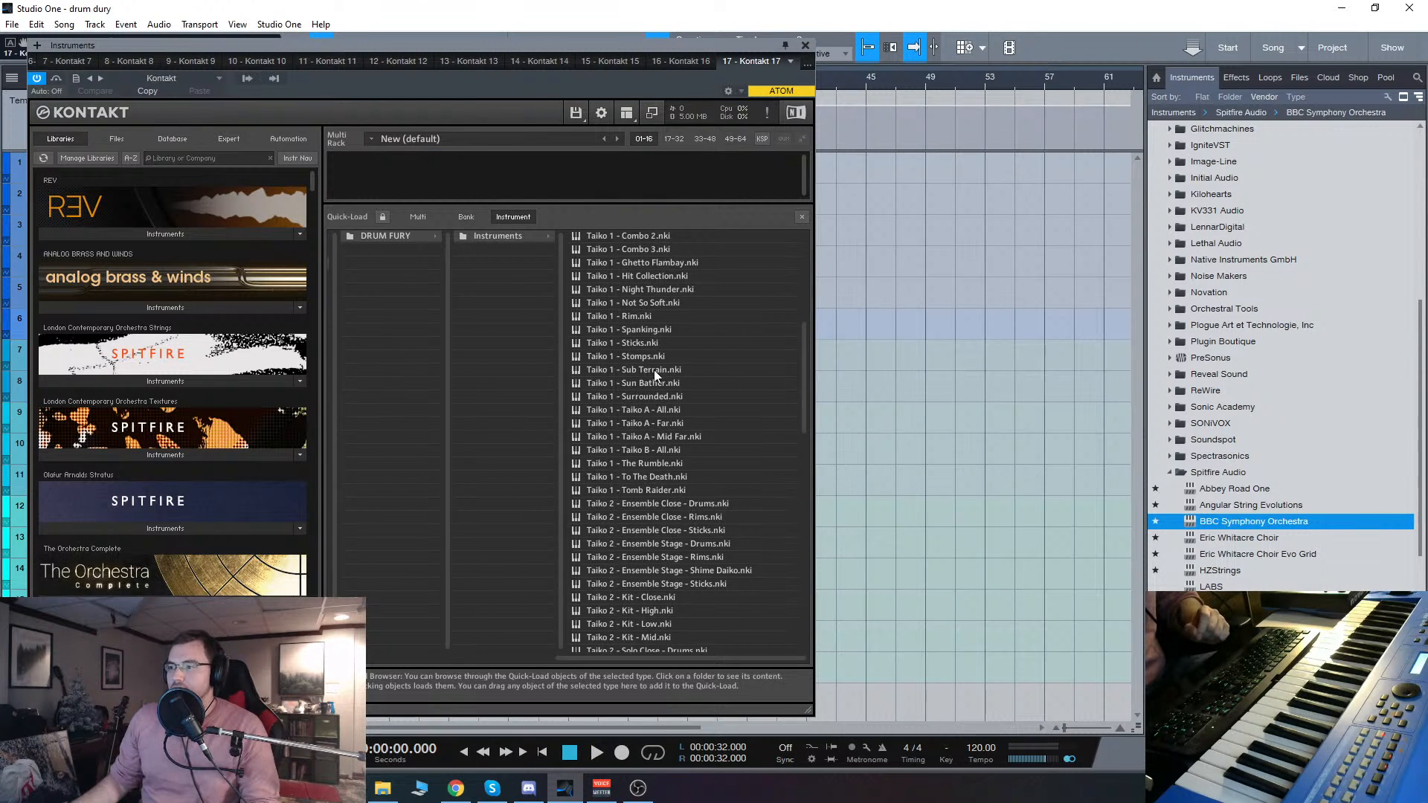
scroll(664, 283, up, 3)
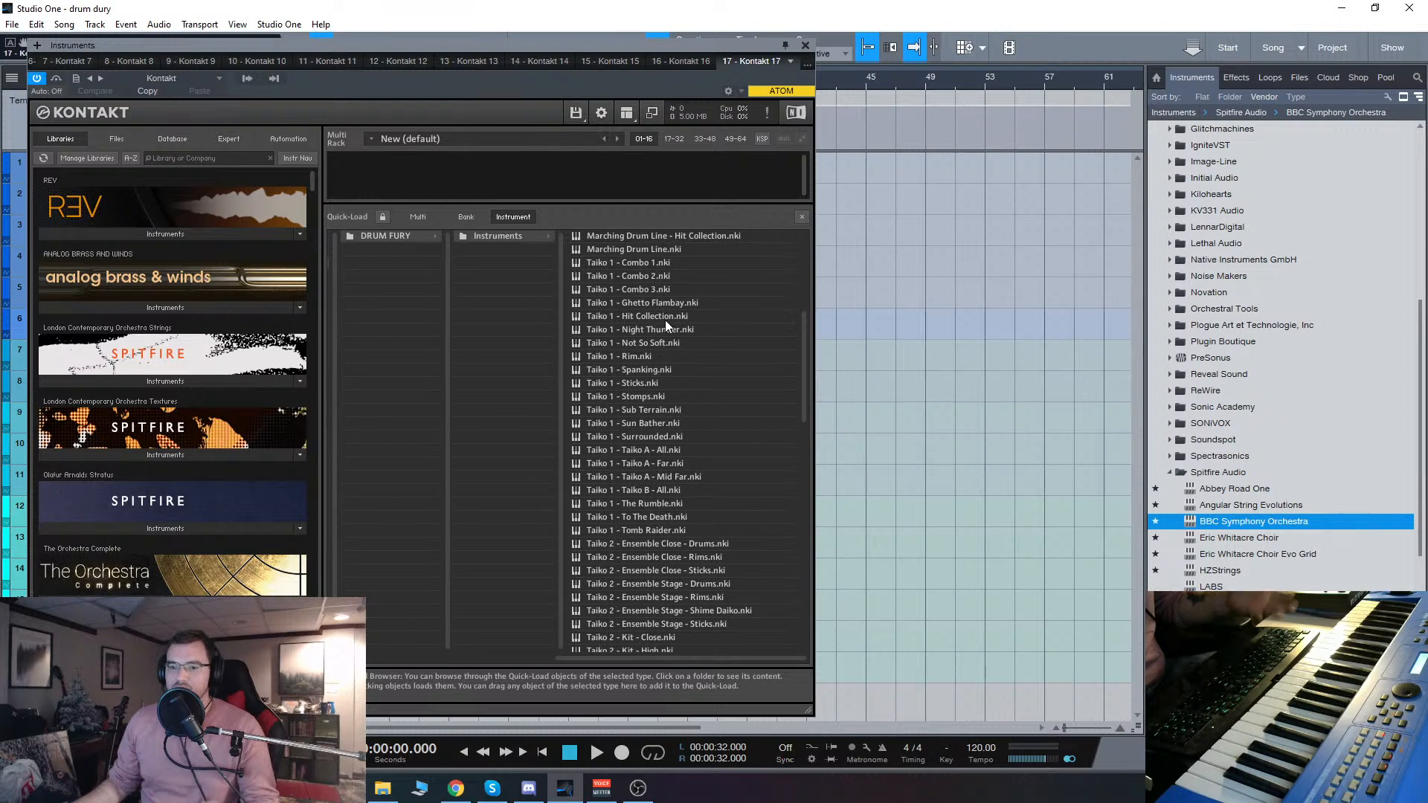
double_click(646, 355)
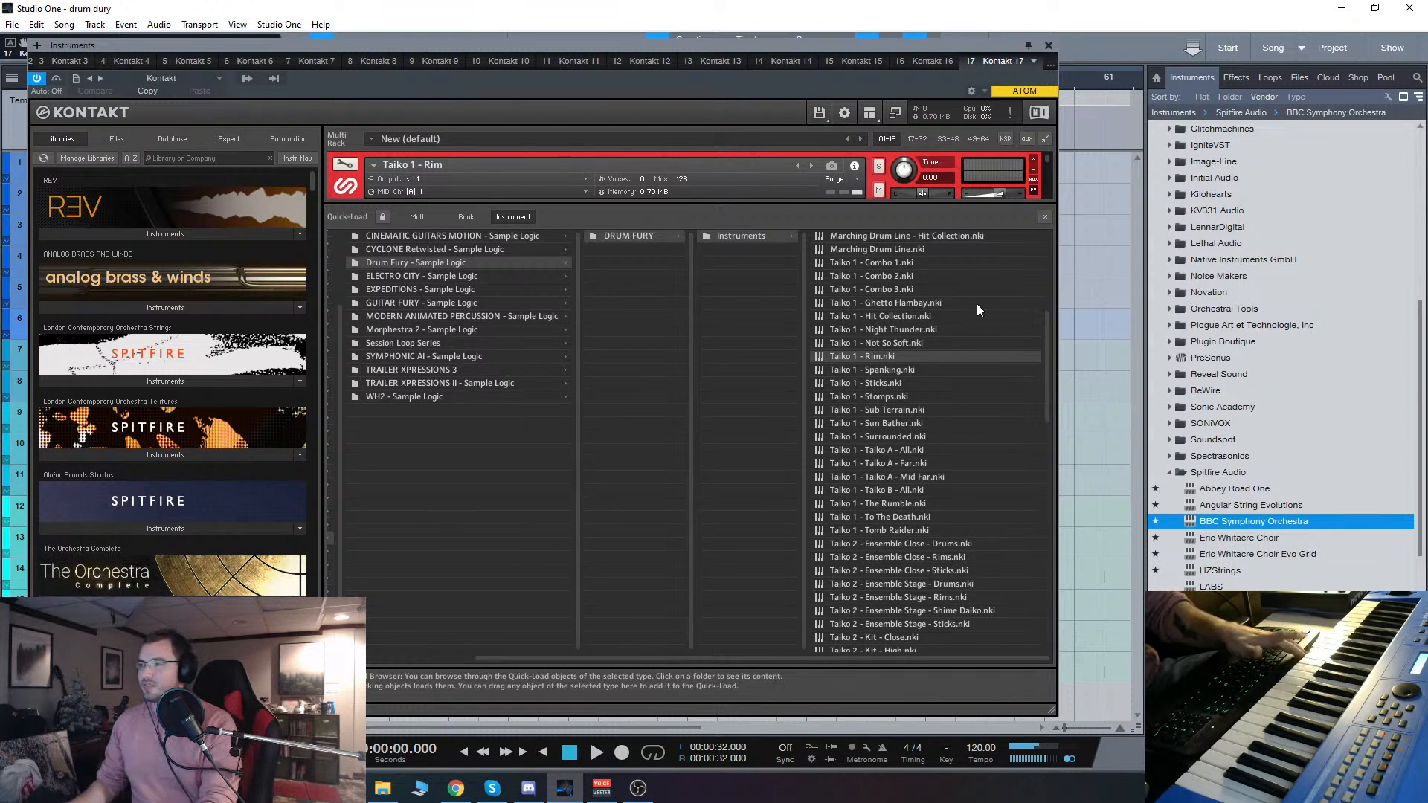
Step: Reposition the instrument window and hide the Quick-Load browser to show the Taiko 1 - Rim control panel
drag(534, 43, 670, 42)
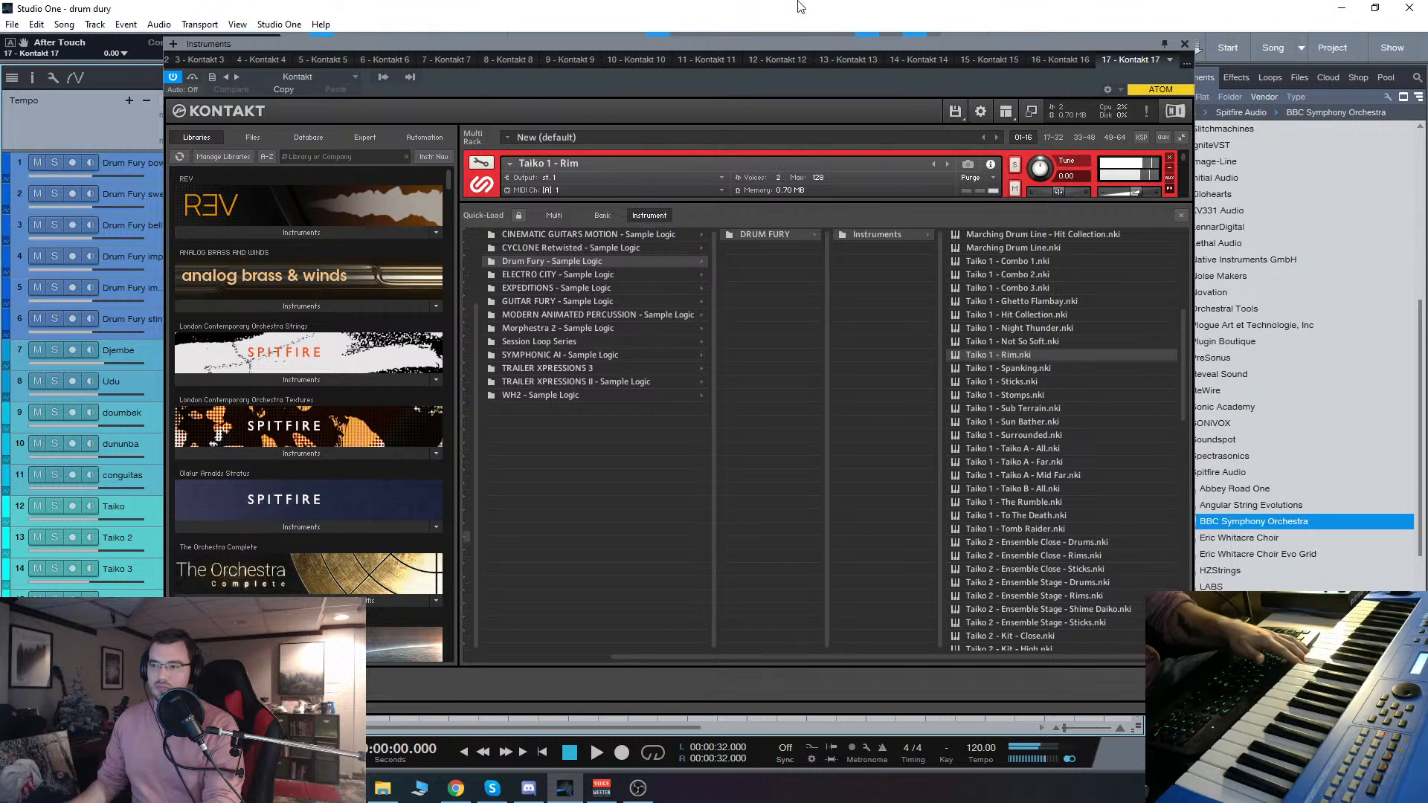
drag(830, 47, 766, 45)
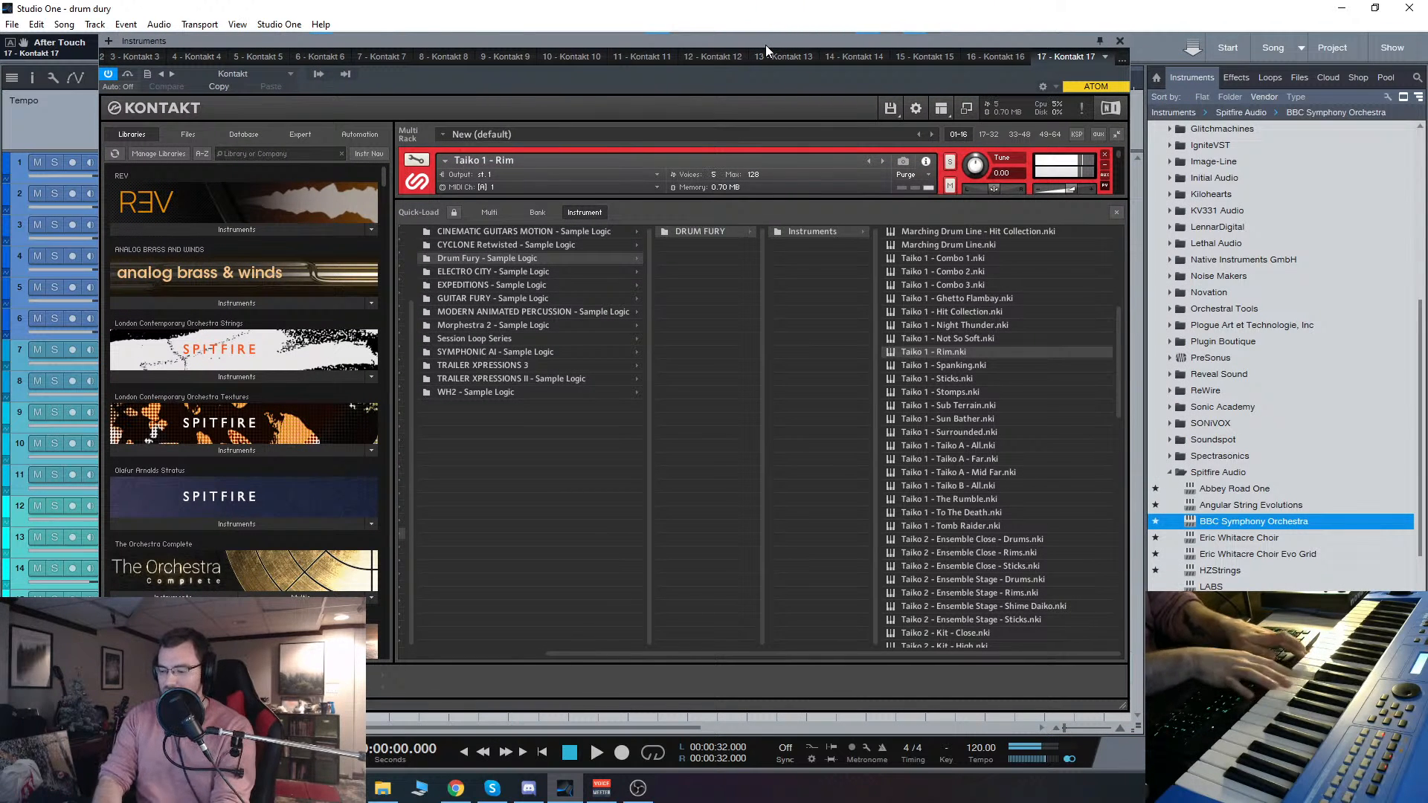
click(1116, 213)
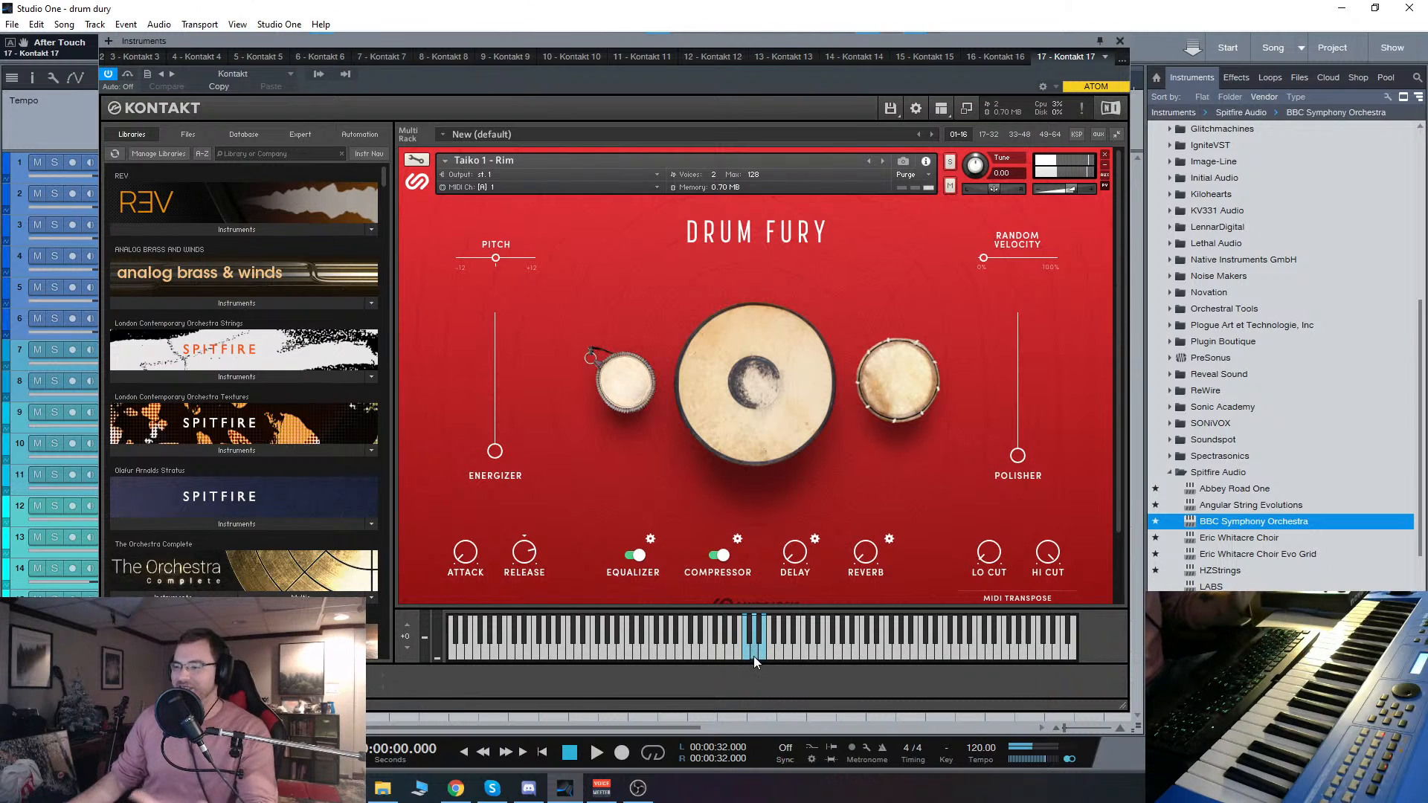
Step: Step forward through the Taiko 1 patches Spanking, Sticks and Stomps to load Sub Terrain
click(883, 161)
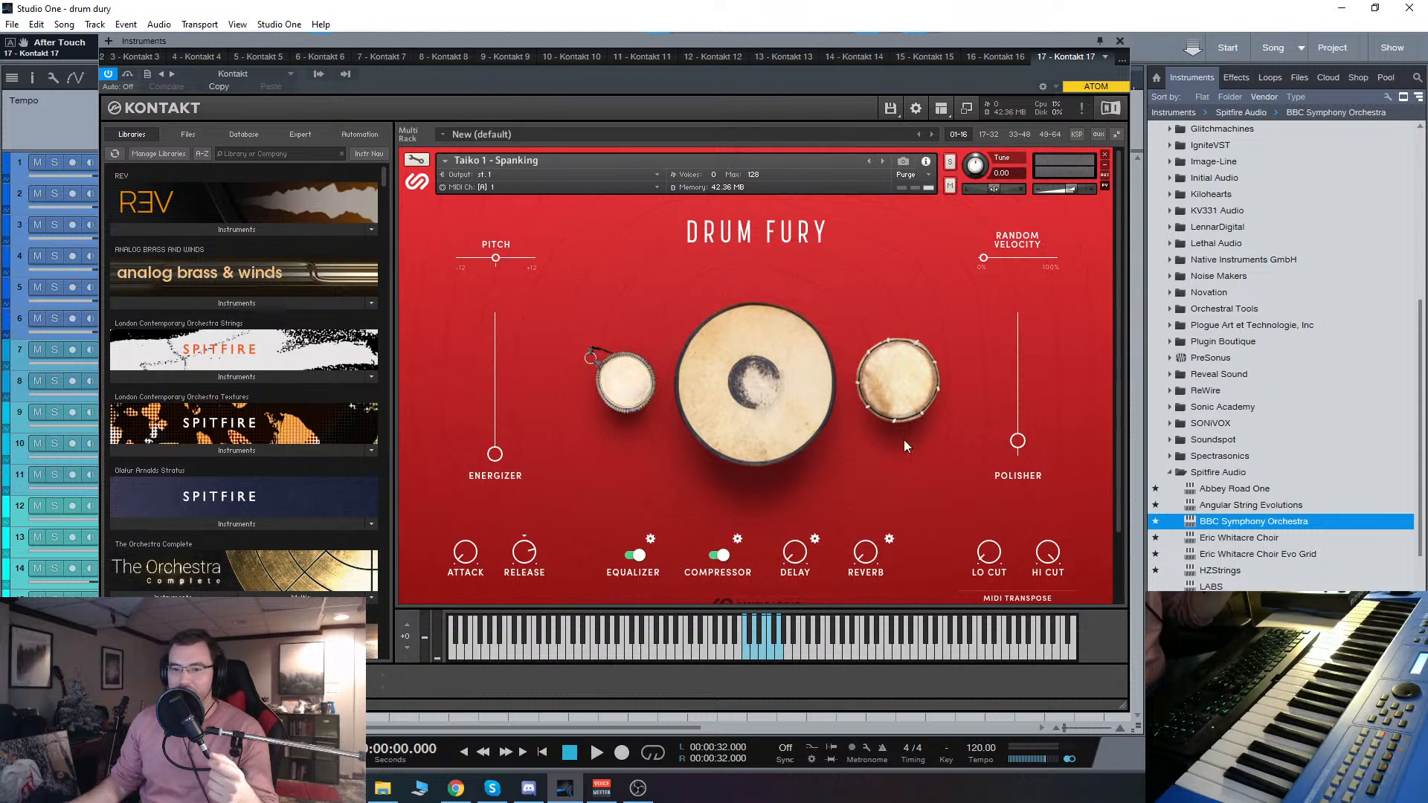
click(882, 160)
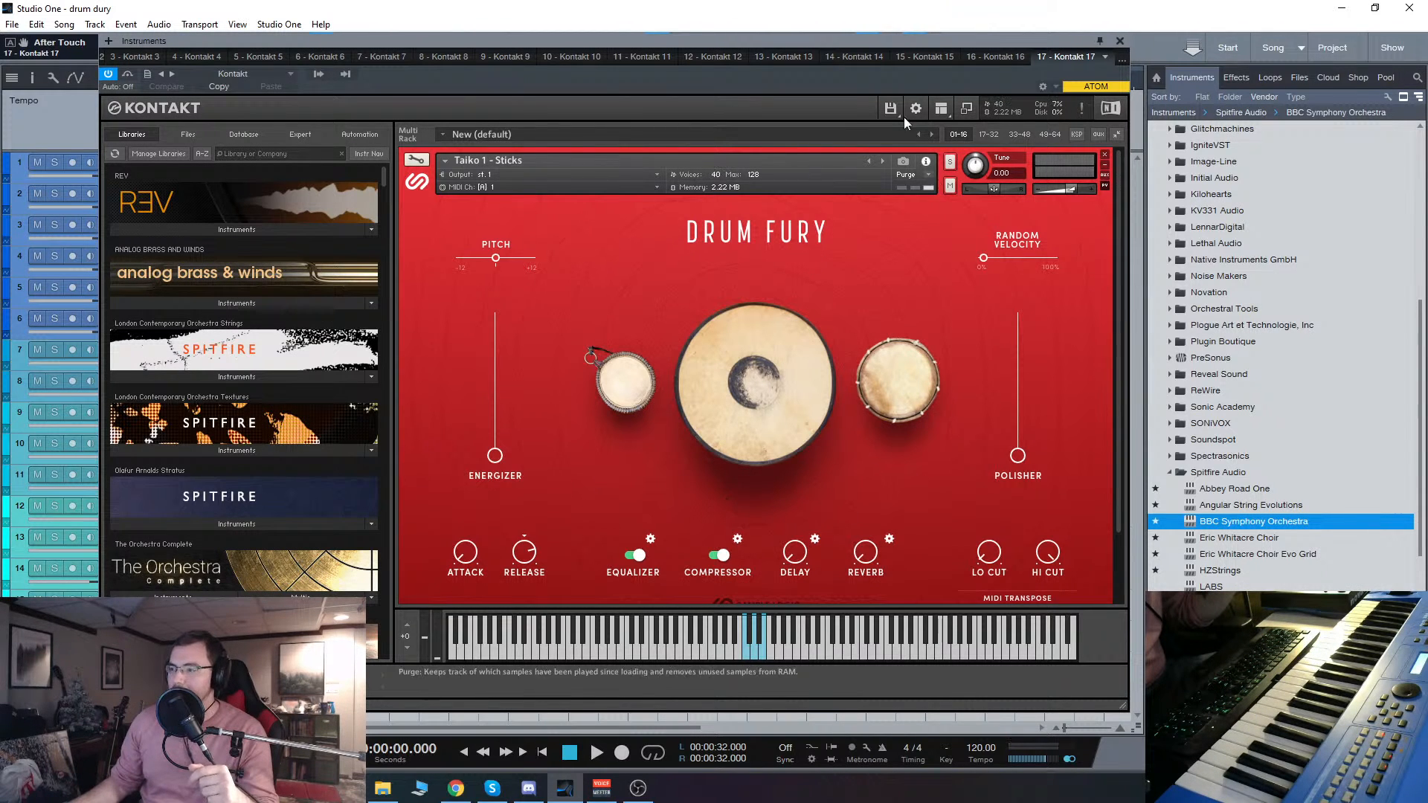
click(882, 160)
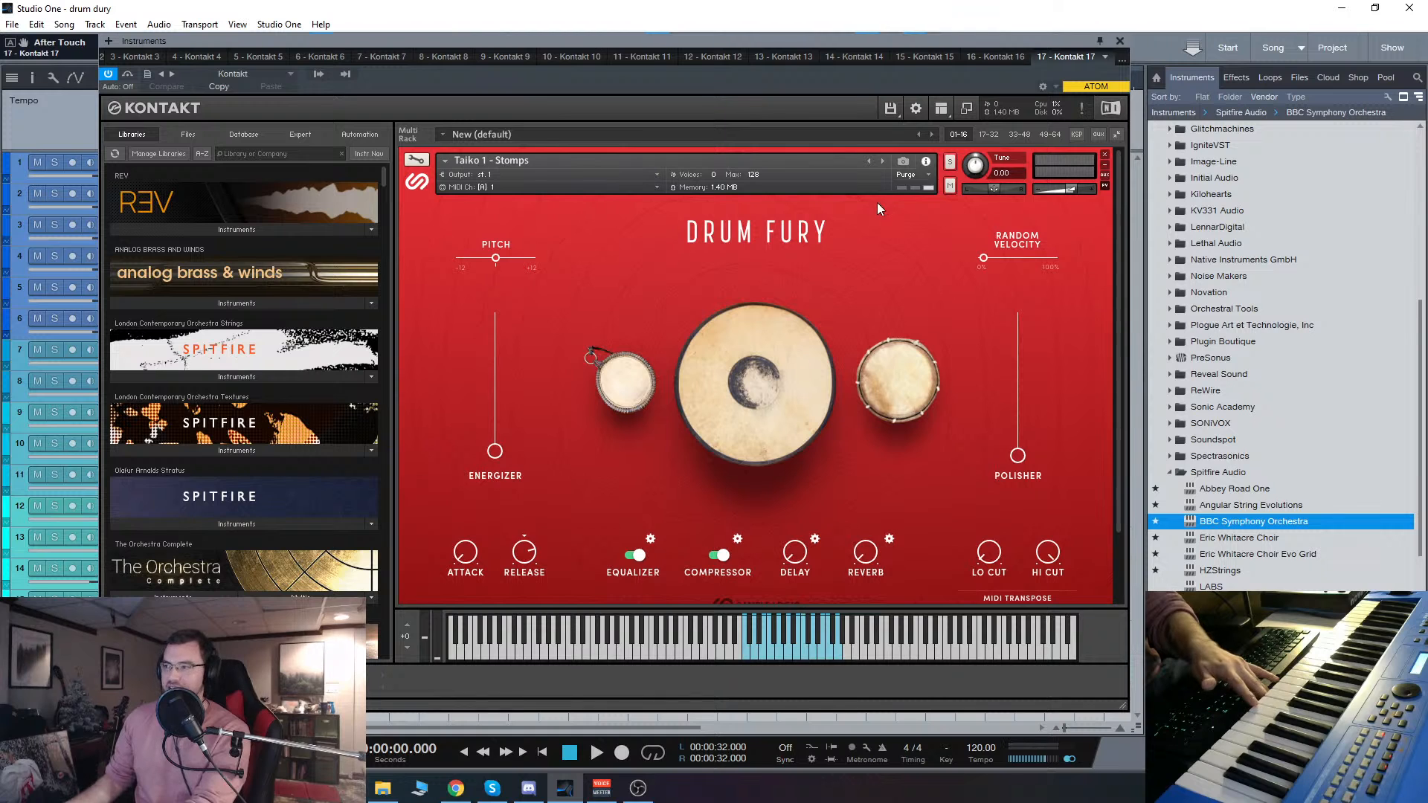
click(884, 160)
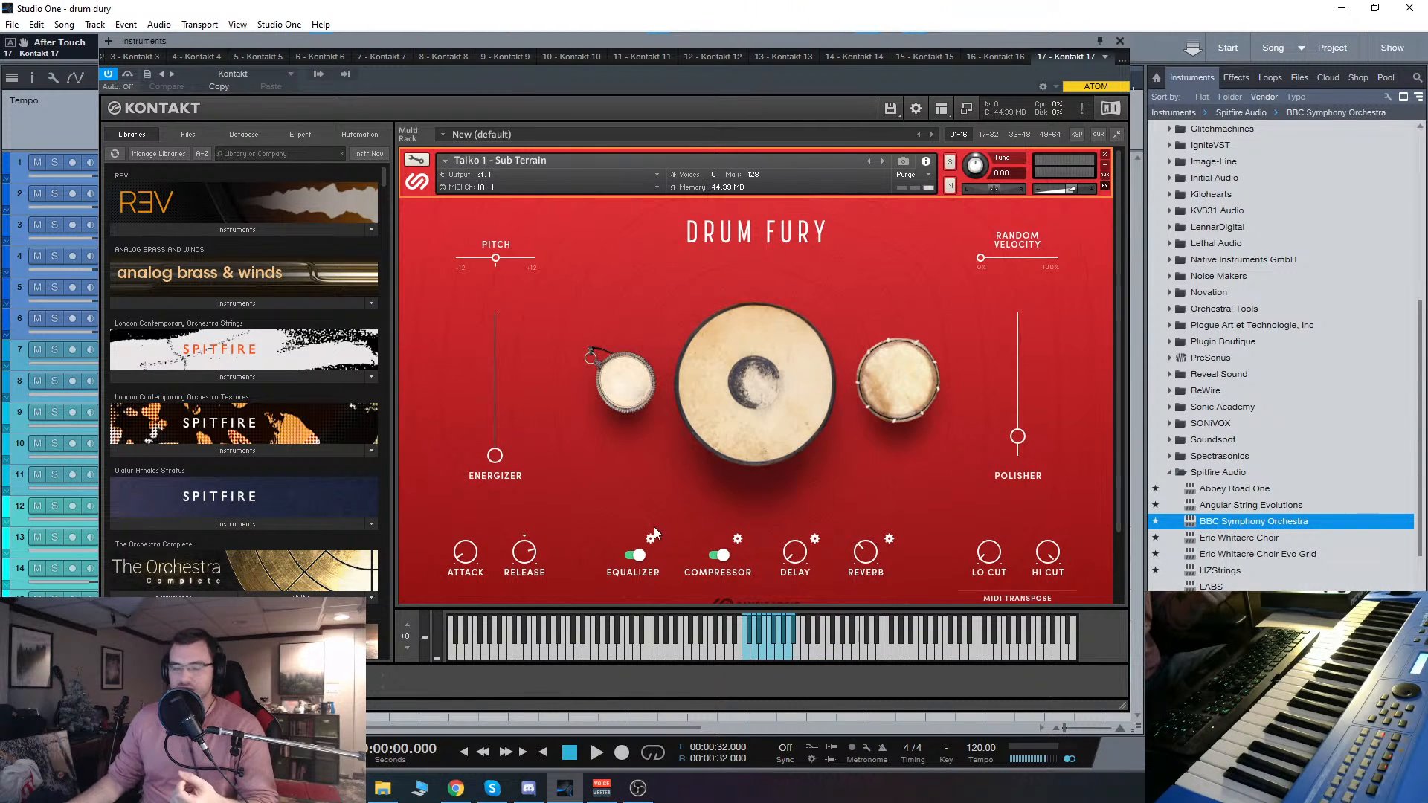
click(648, 797)
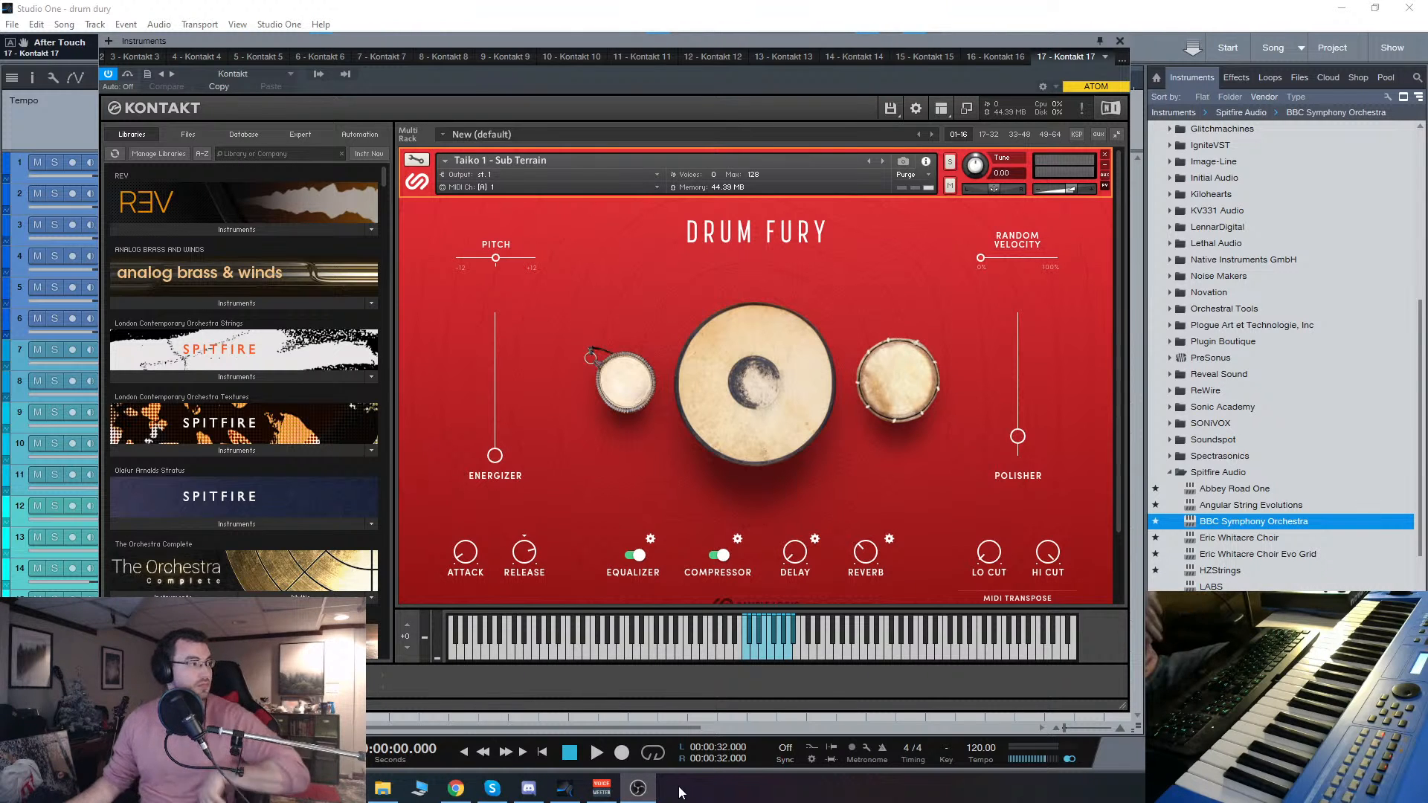
mouse_move(648, 797)
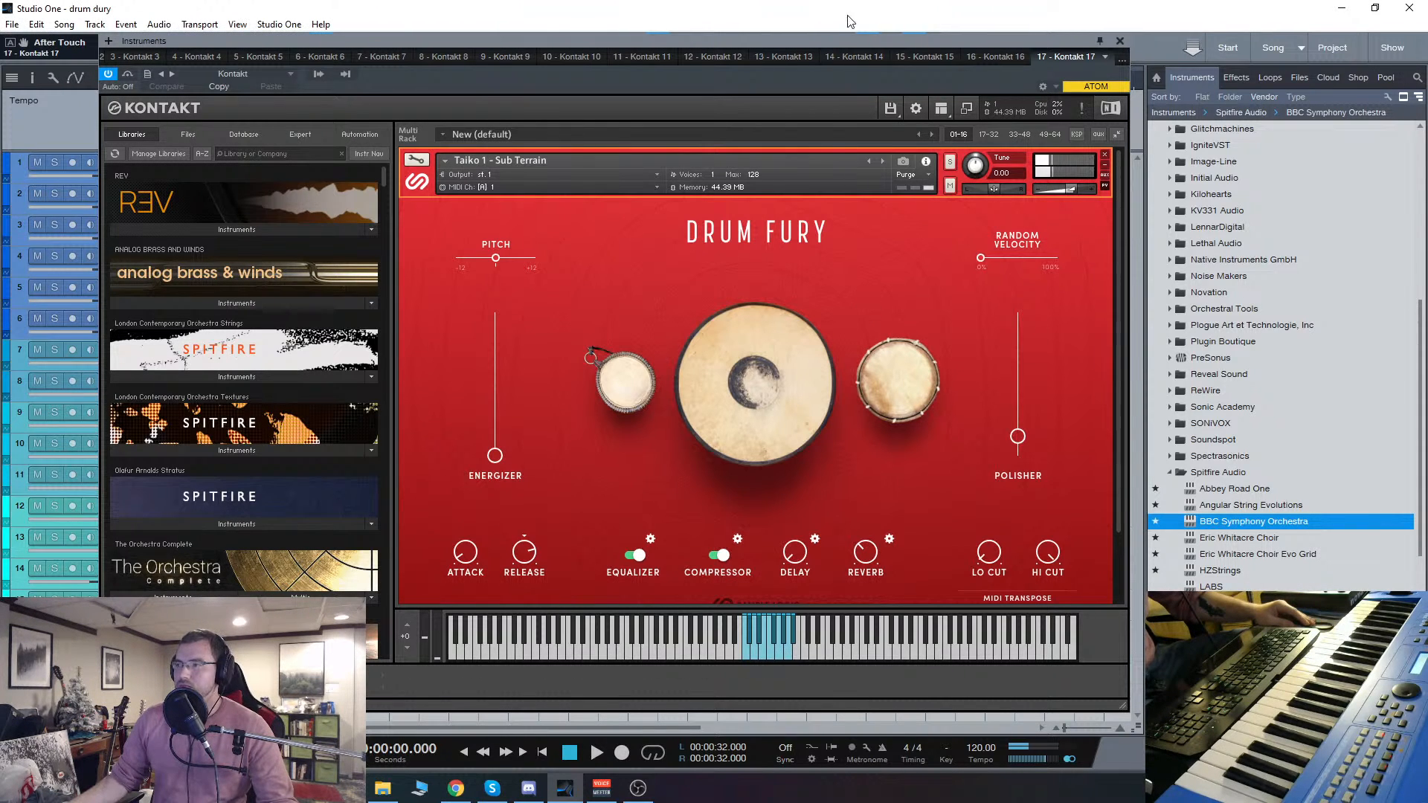
drag(856, 49, 855, 44)
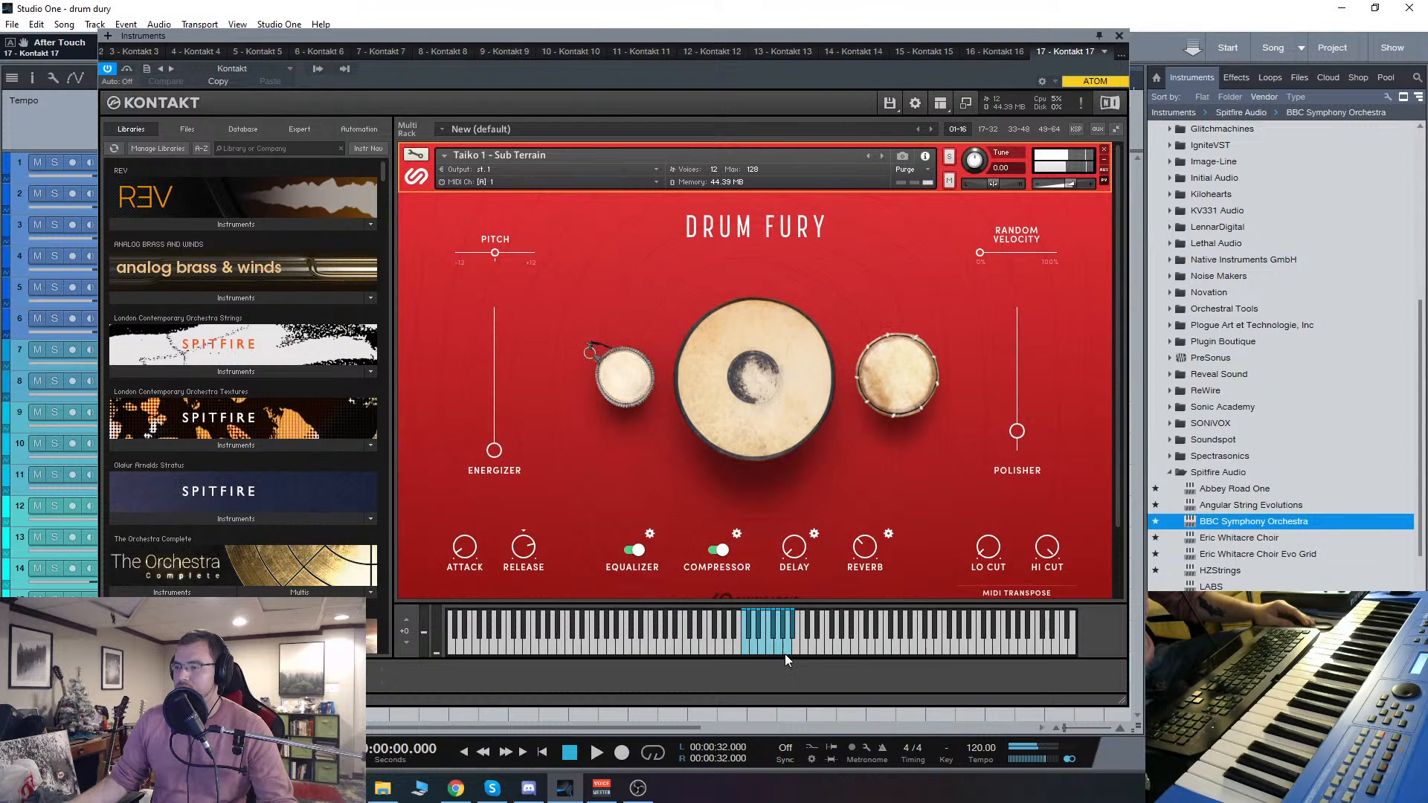
Step: Remove the Taiko 1 - Sub Terrain instrument, show the Drum Fury Instruments folder in Quick-Load and move the window slightly up
click(1104, 150)
right_click(673, 469)
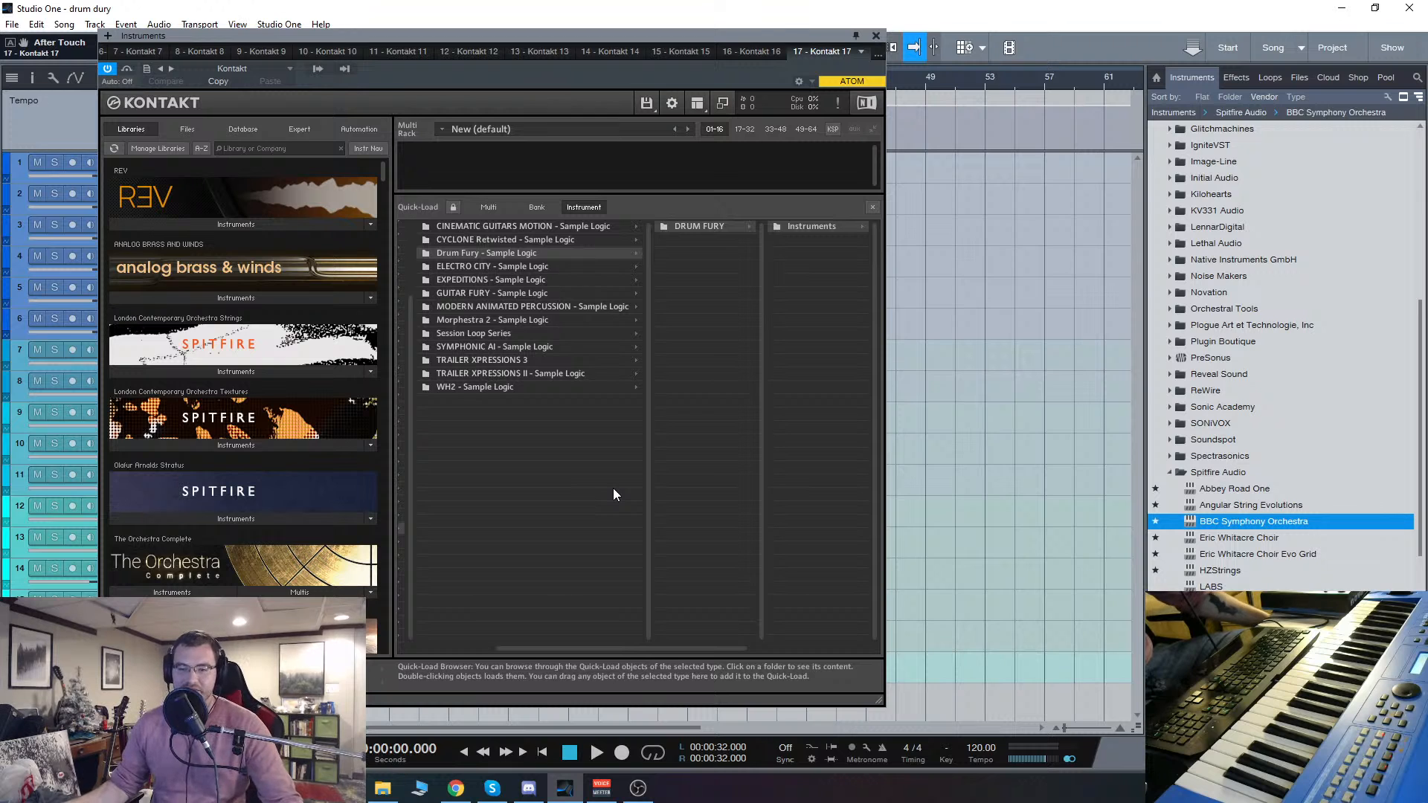
click(814, 225)
drag(694, 35, 694, 25)
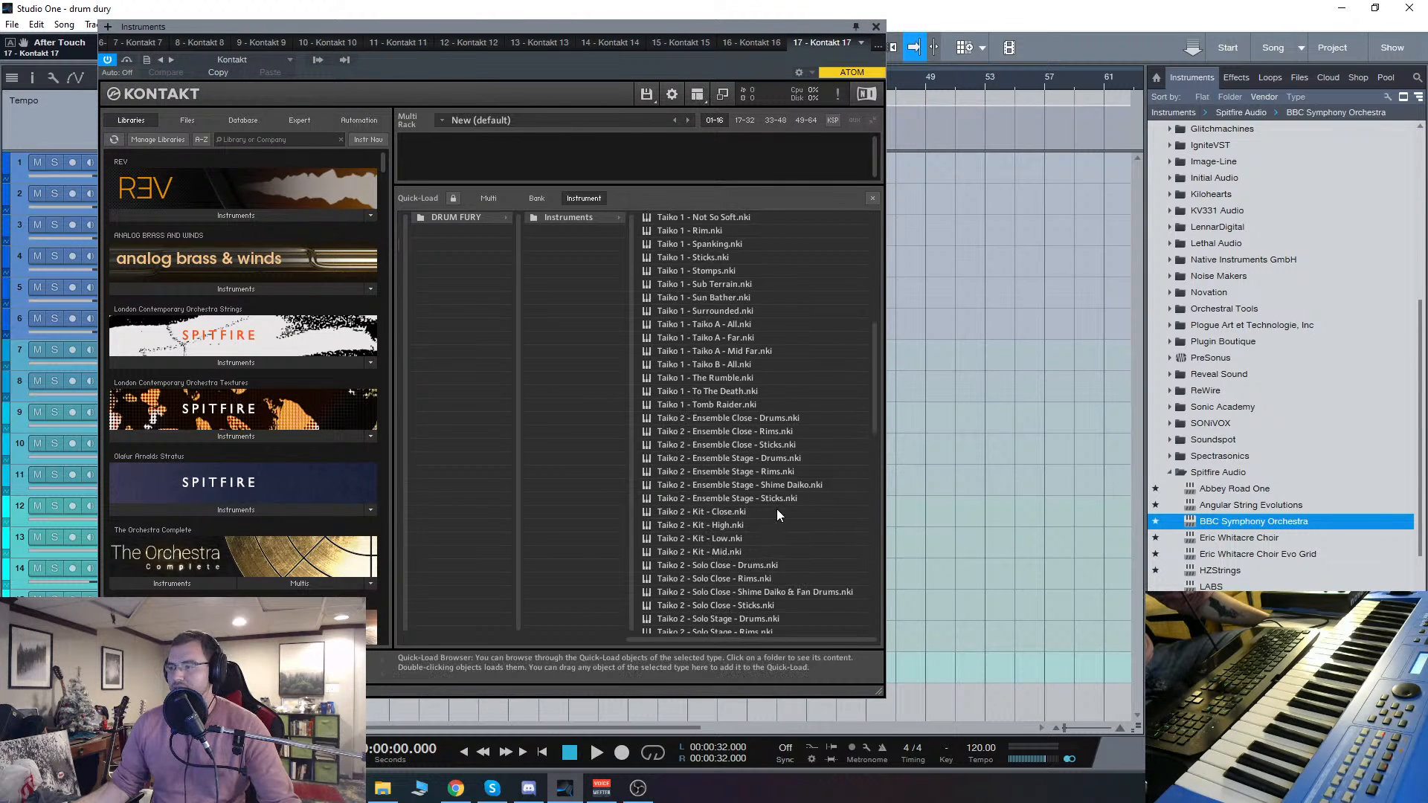
Step: Load the Voice - Shouts patch from the Drum Fury list and hide the Quick-Load browser to show its control panel
scroll(777, 508, down, 15)
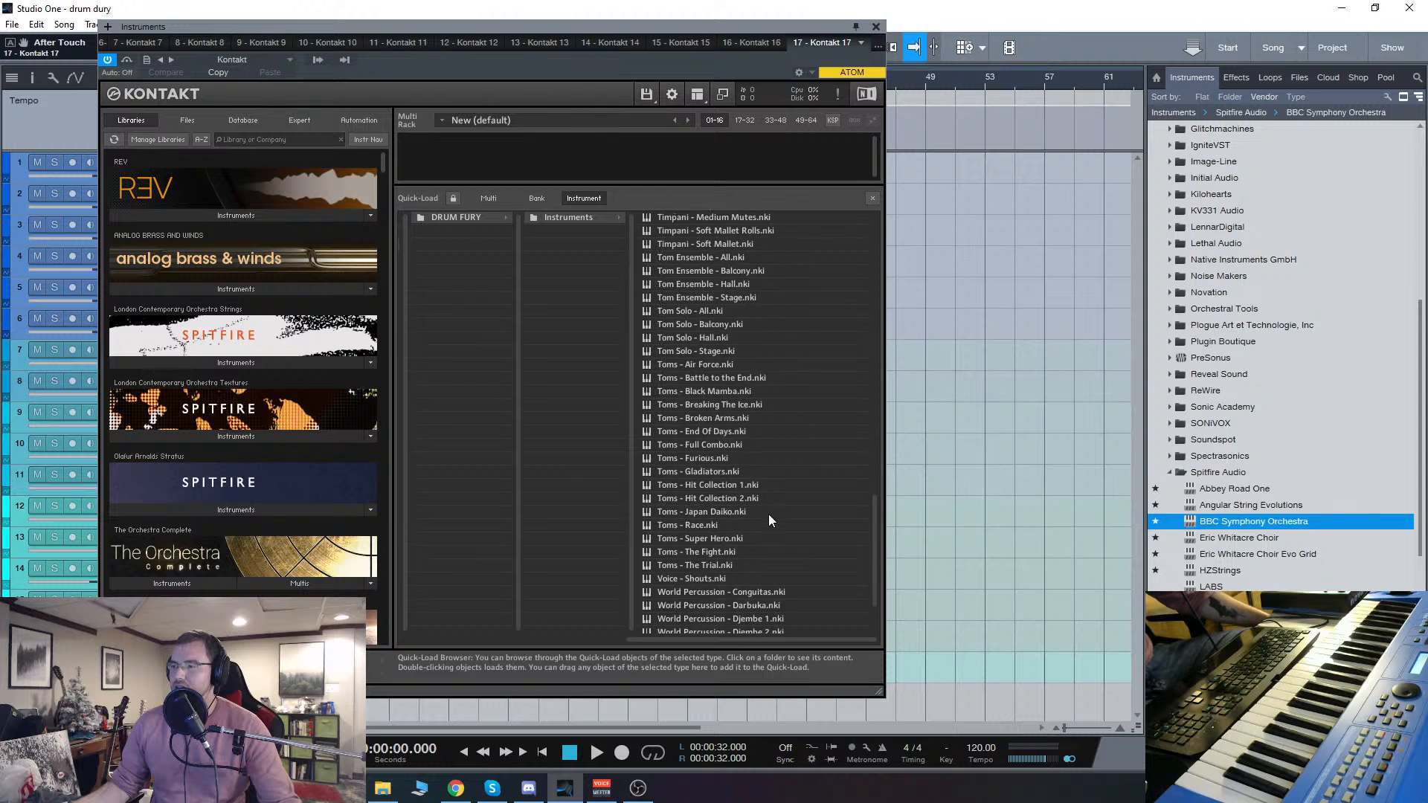
scroll(769, 515, down, 2)
double_click(713, 493)
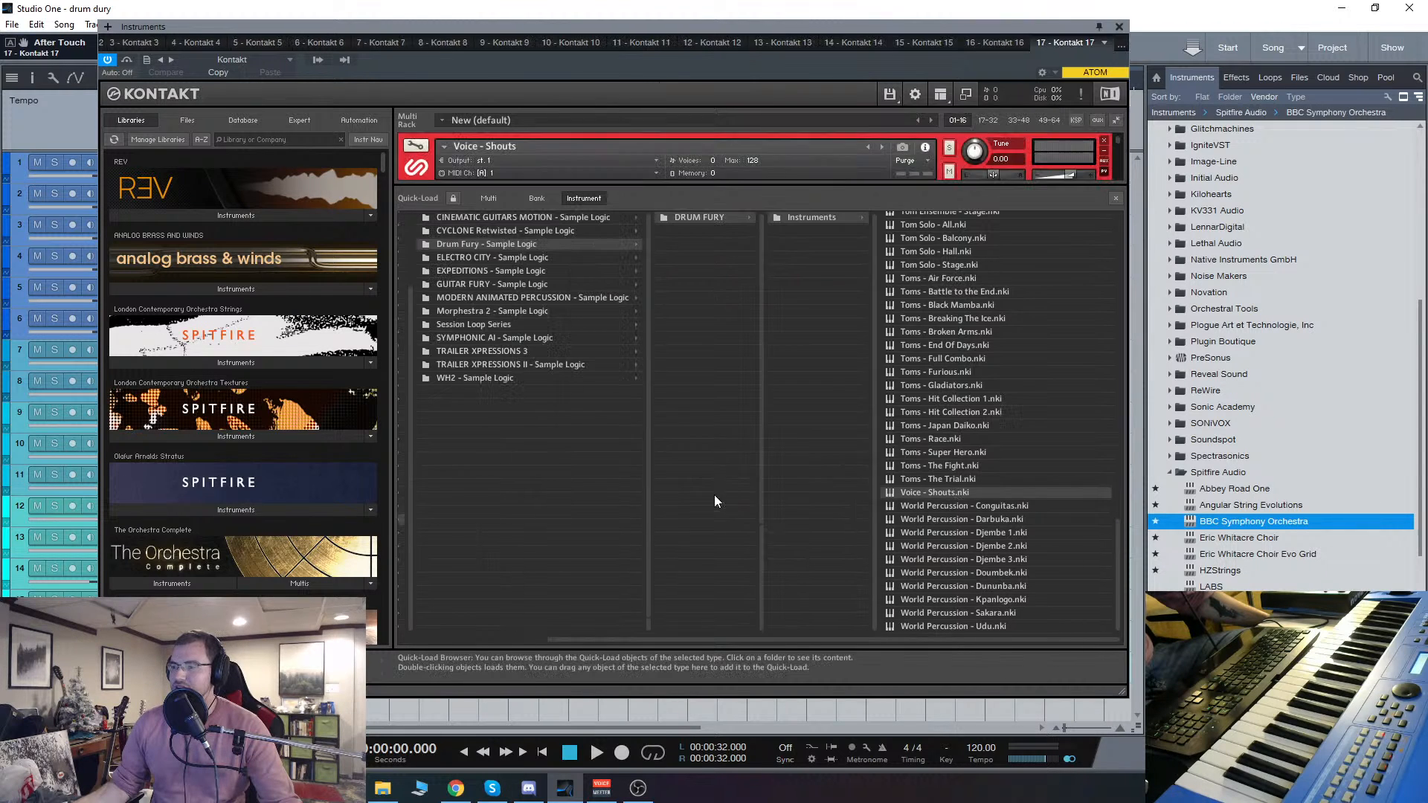
click(1116, 197)
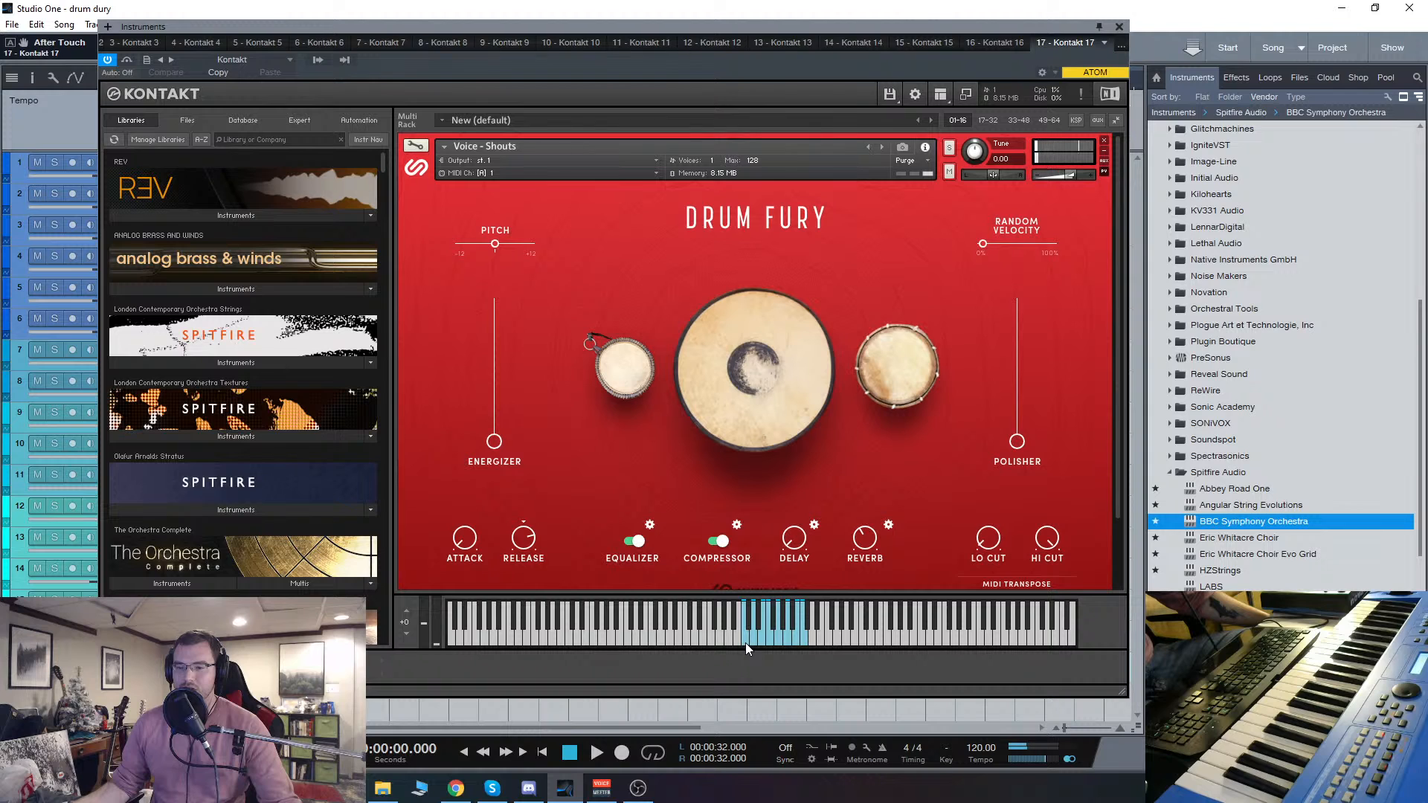
Step: Remove the Voice - Shouts instrument and bring the Drum Fury patch list back up in Quick-Load
click(1104, 141)
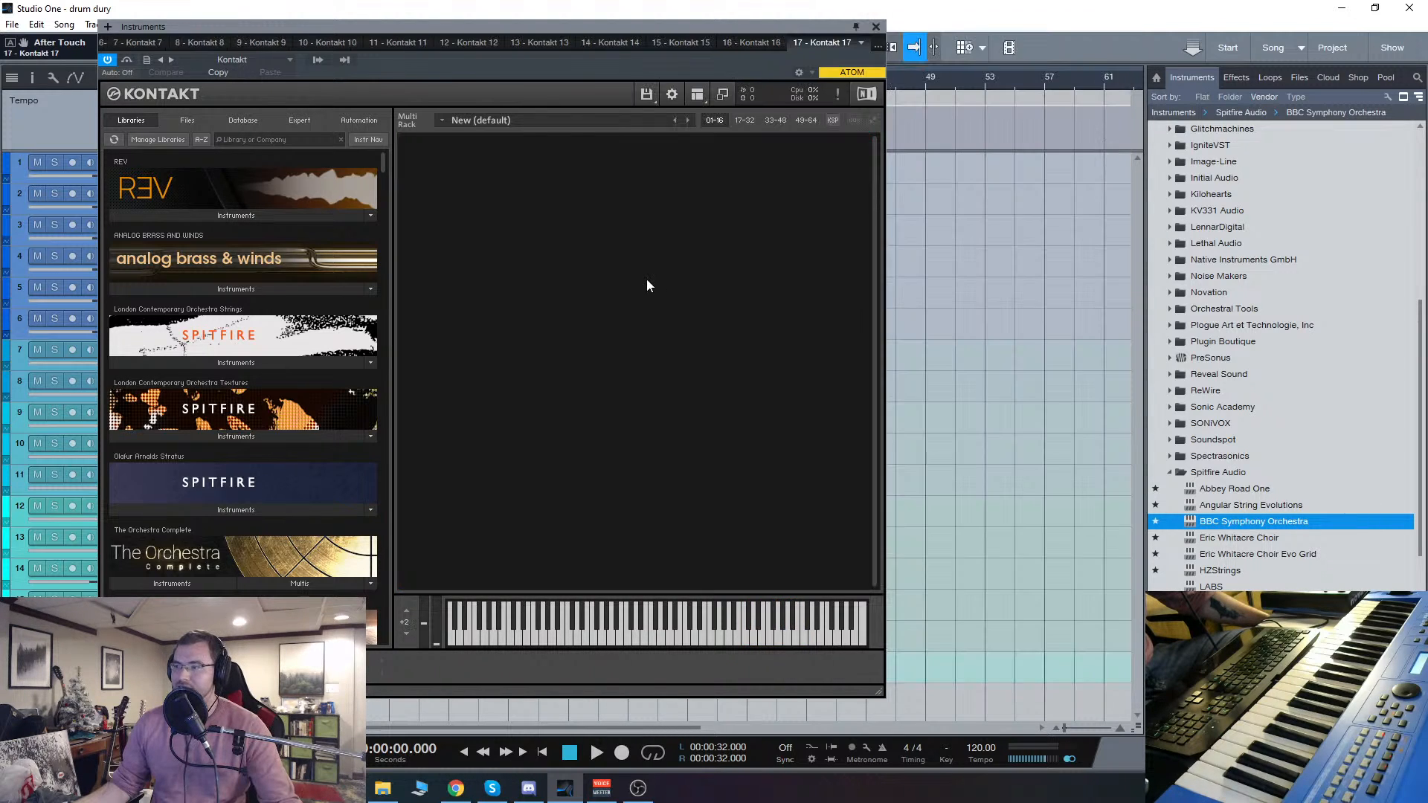
right_click(645, 279)
click(804, 217)
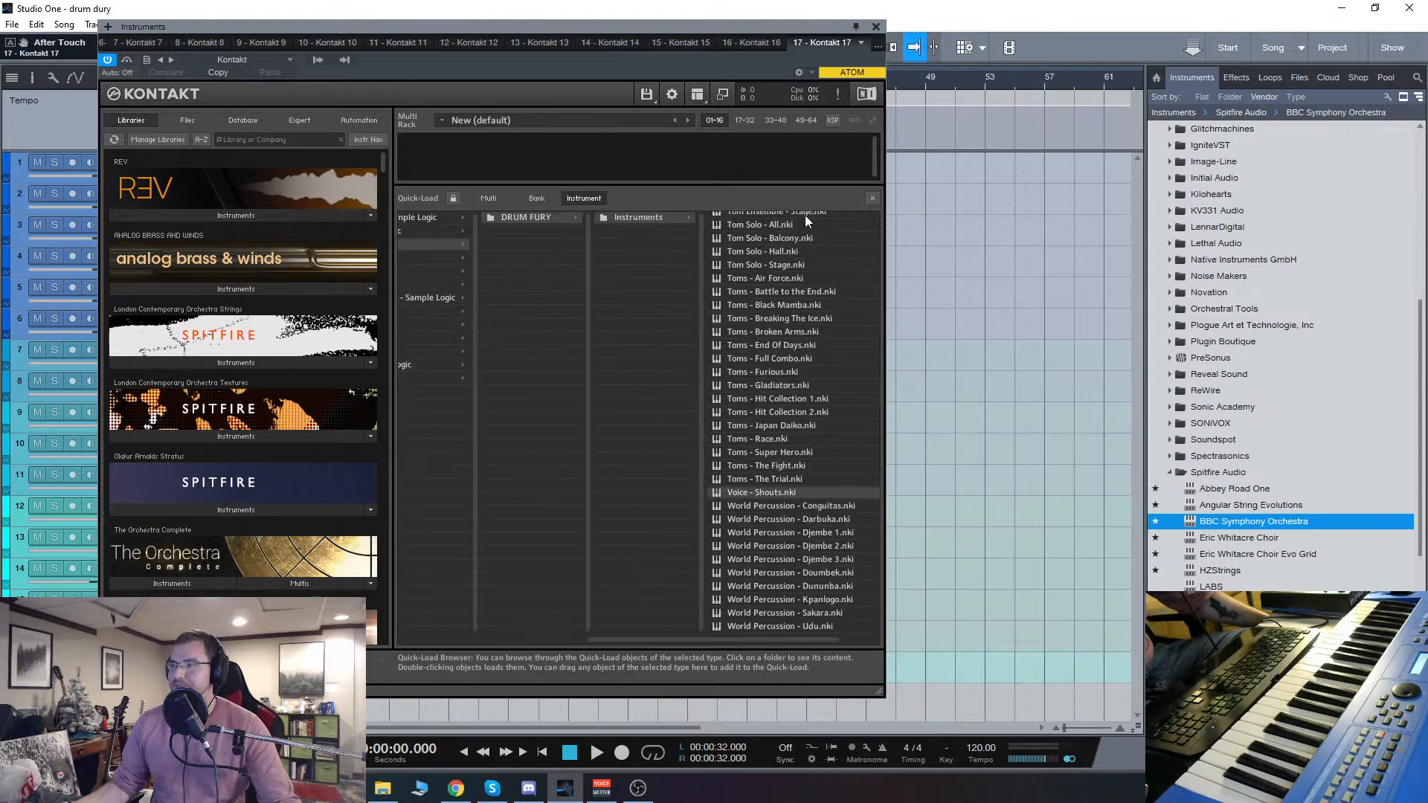
Step: Load the Toms - The Trial patch, hide the Quick-Load browser and audition its drum sounds on neighbouring notes of the on-screen keyboard
double_click(694, 480)
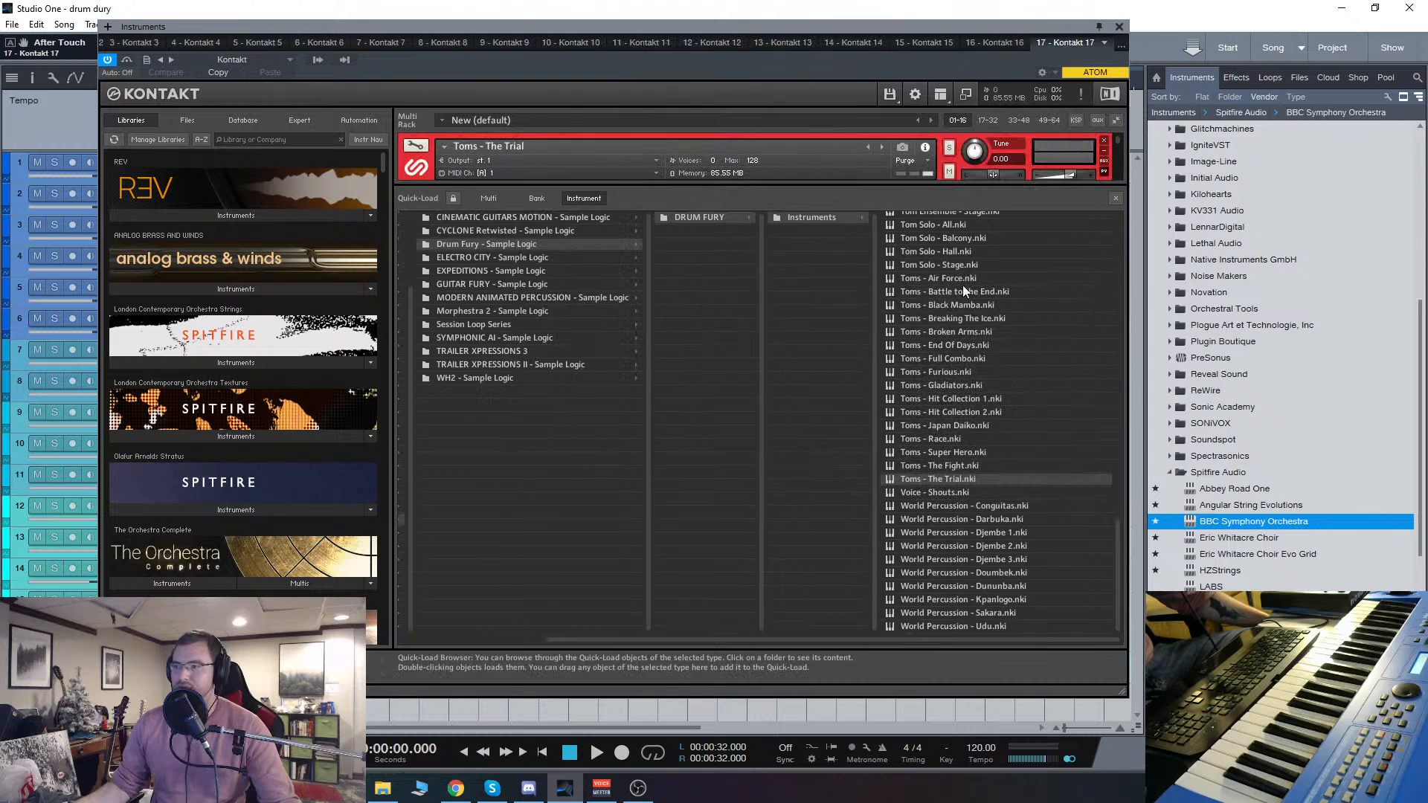
click(1116, 199)
click(752, 645)
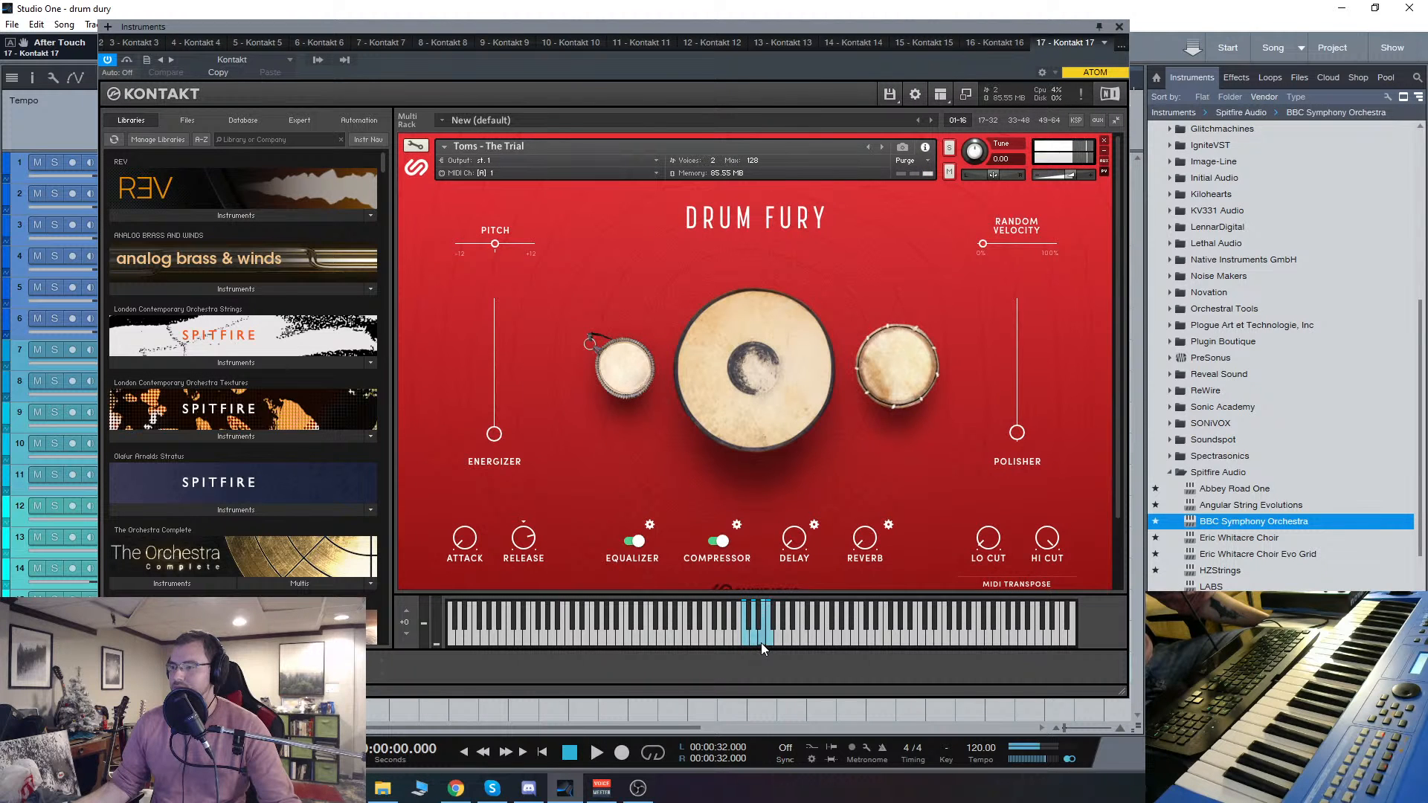
click(761, 643)
click(769, 643)
click(747, 644)
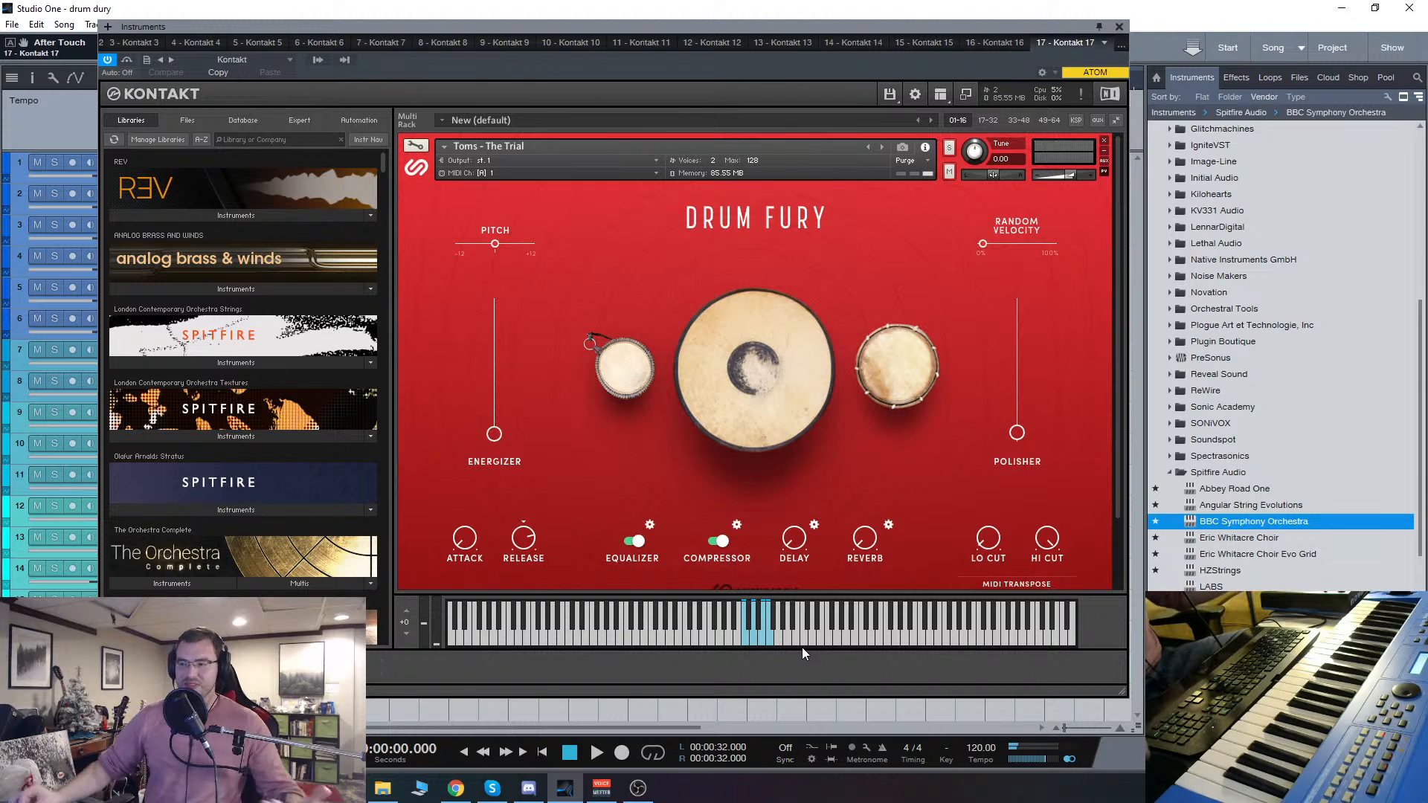
Step: Reopen Quick-Load and review the Drum Fury patch list, from the Toms up through the Taiko and marching patches and back down to the Timpani
right_click(683, 473)
scroll(941, 454, up, 7)
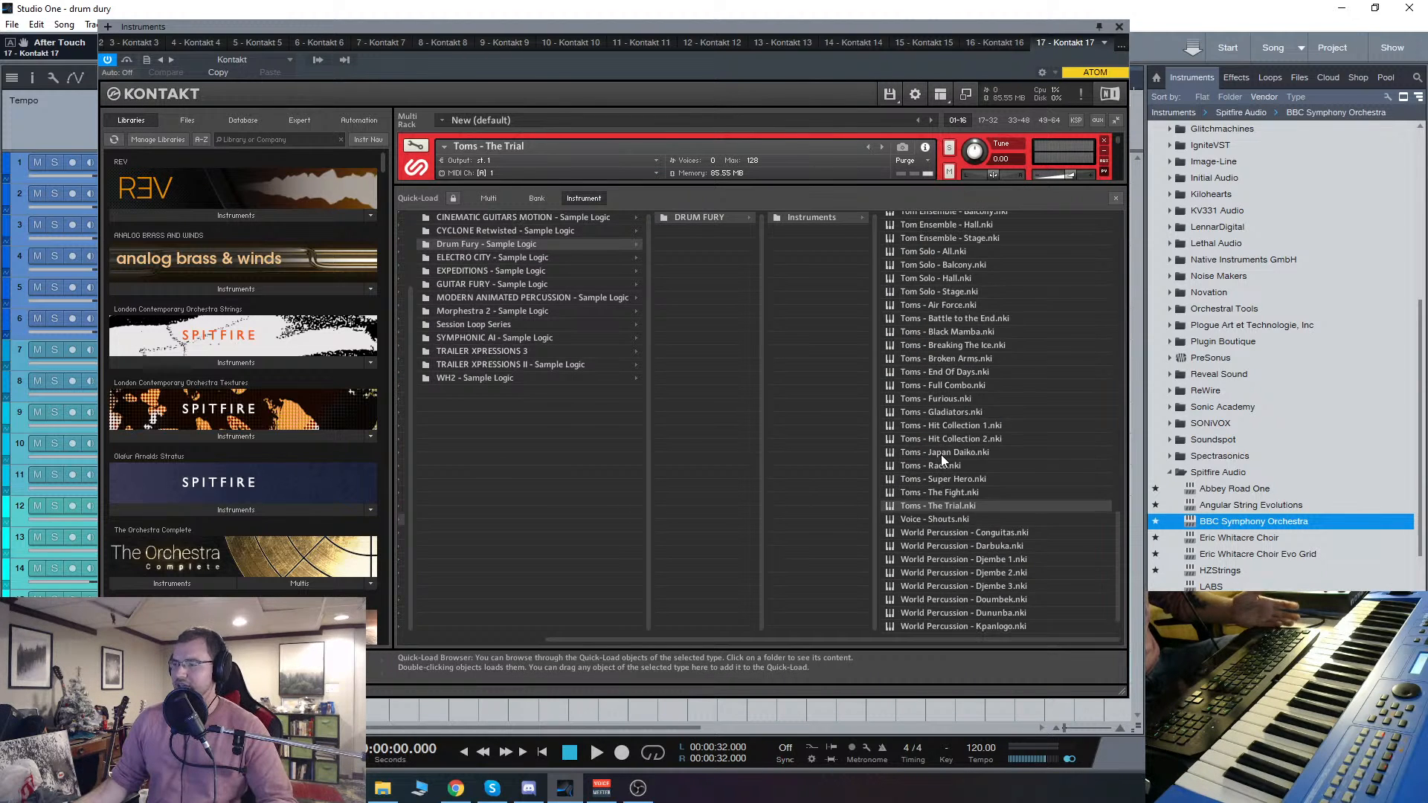
scroll(940, 454, up, 6)
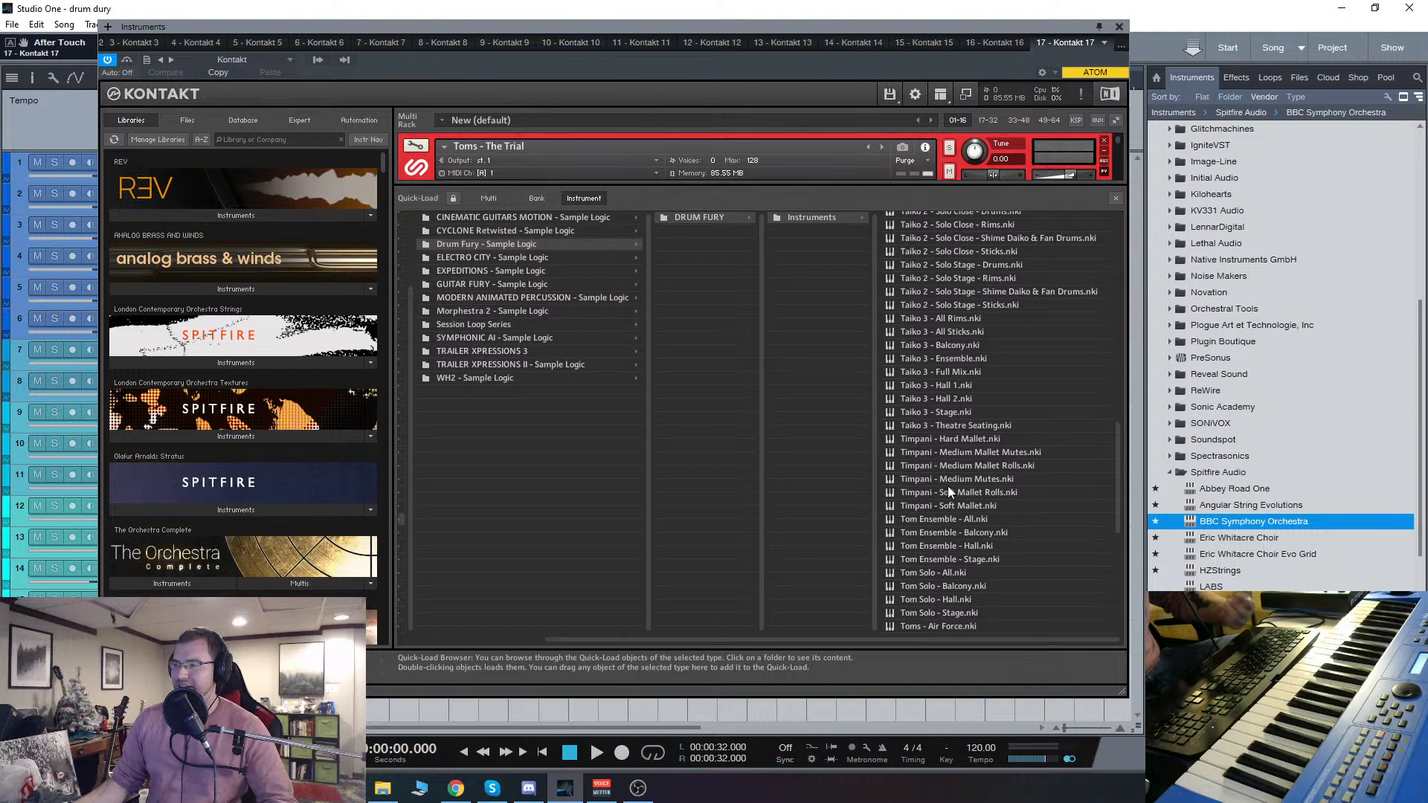
scroll(948, 485, up, 2)
scroll(947, 485, up, 11)
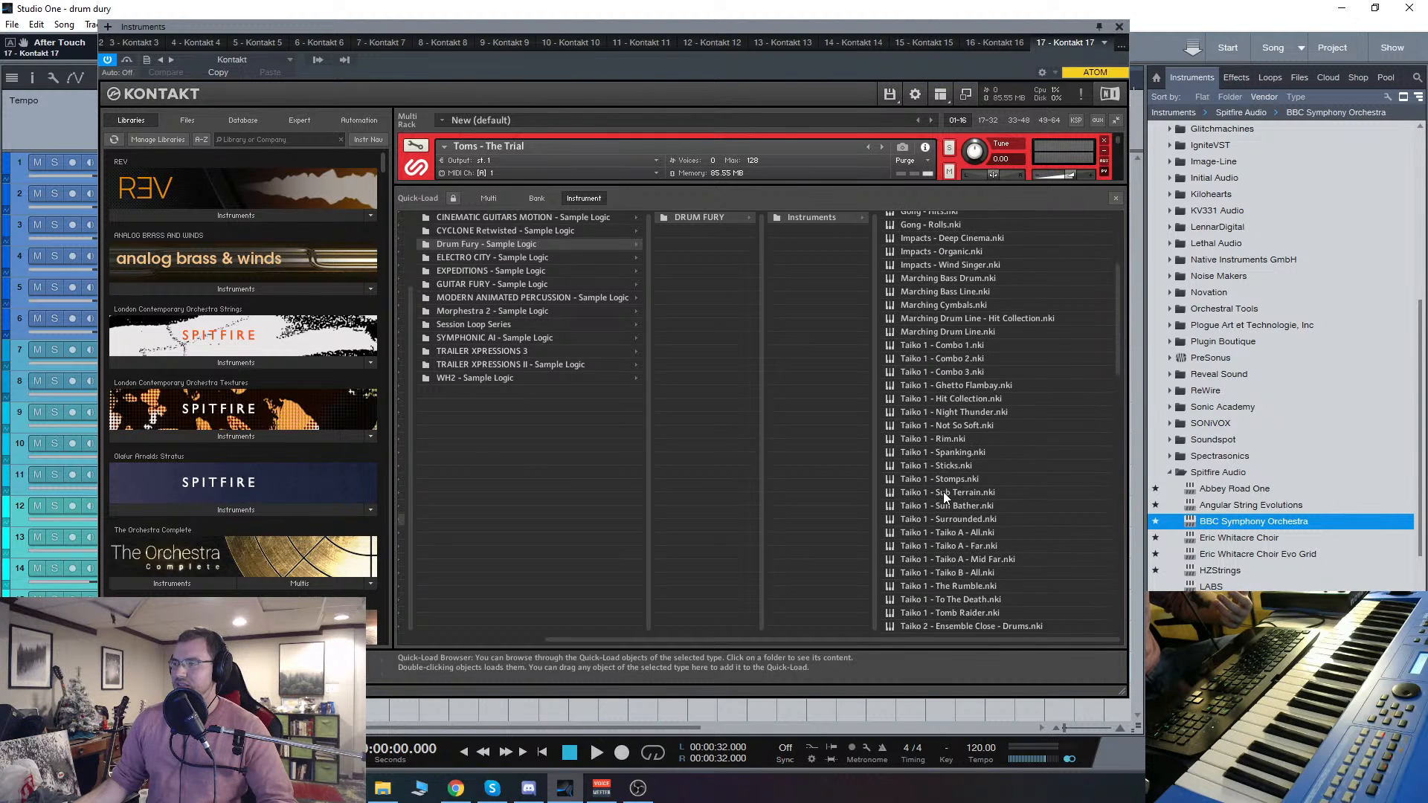
scroll(943, 492, down, 4)
scroll(959, 256, up, 3)
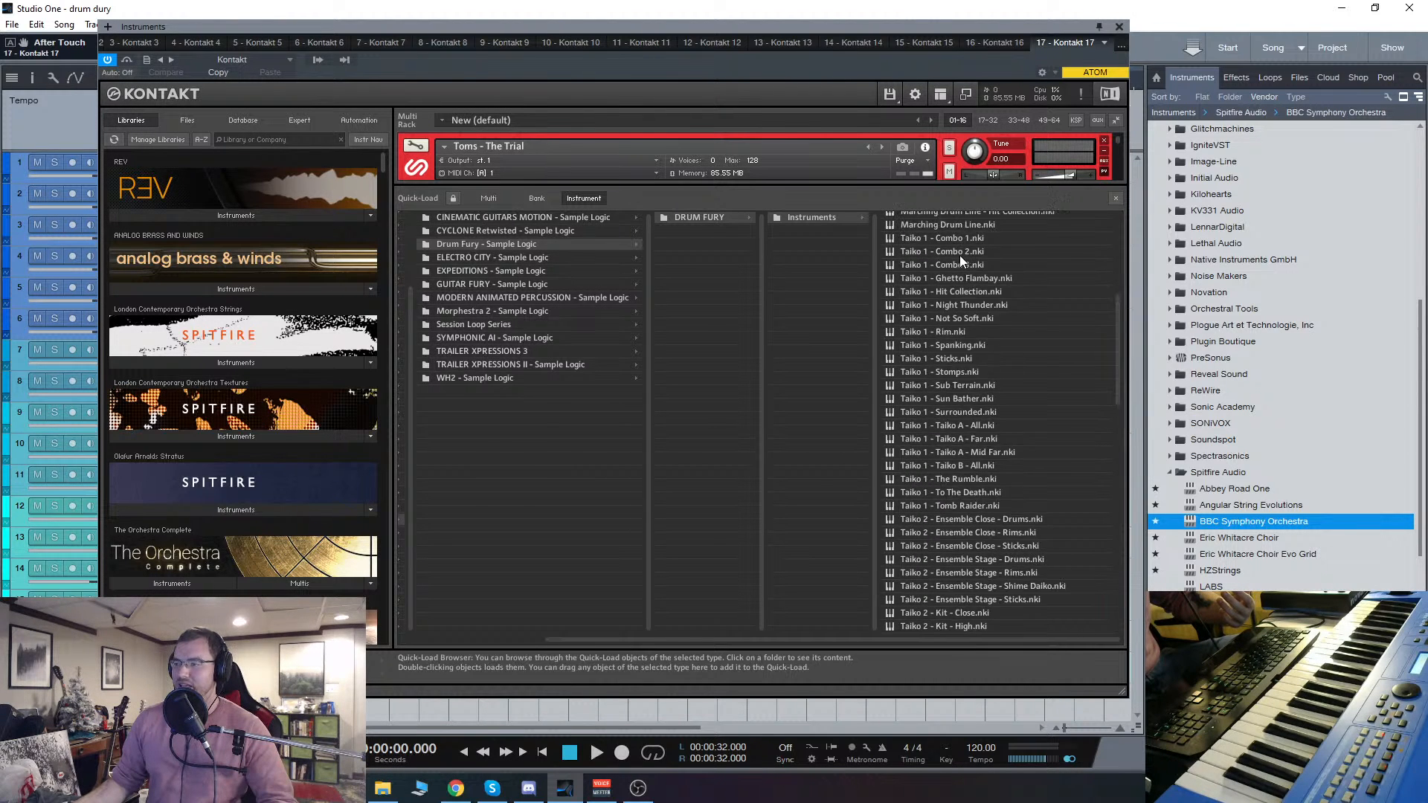
scroll(957, 292, down, 2)
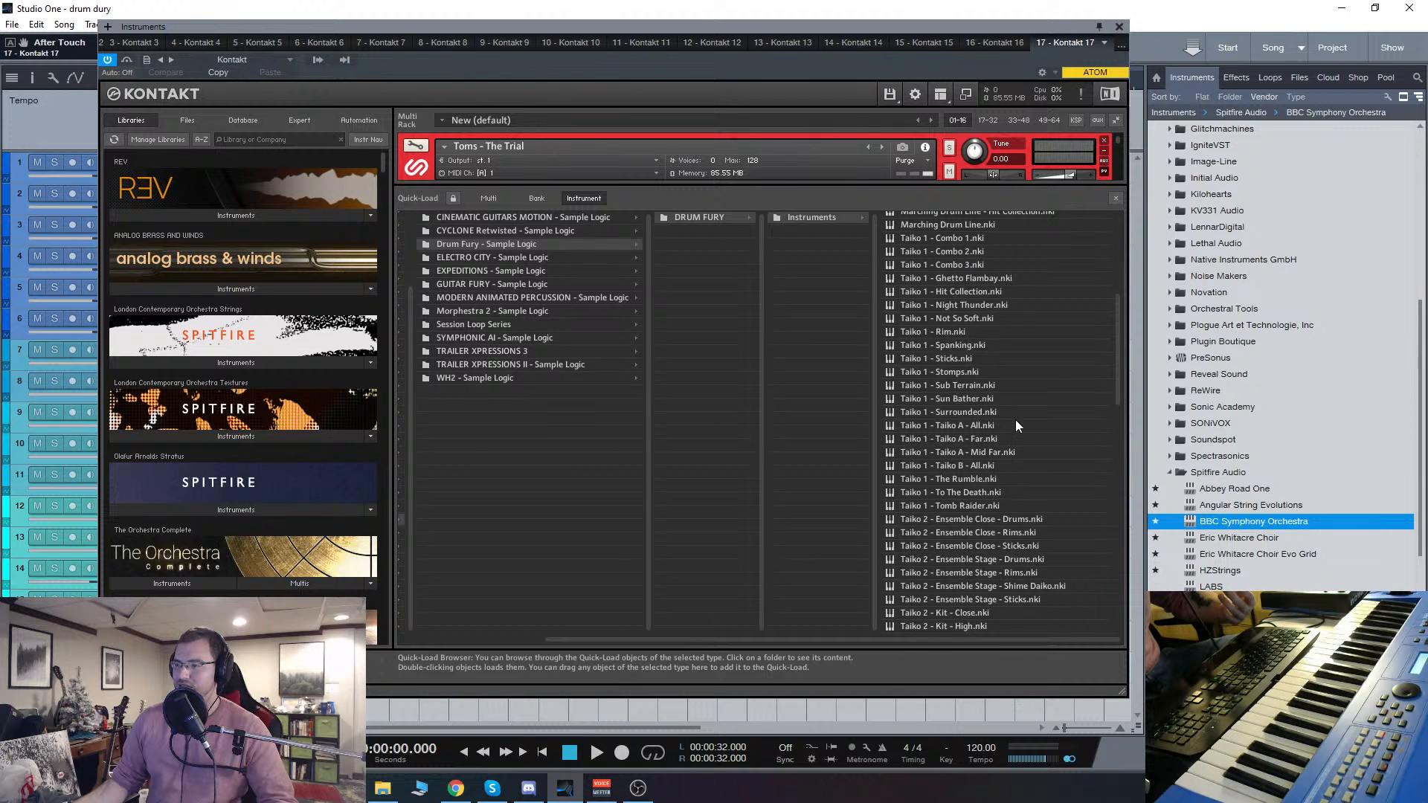
scroll(1015, 420, down, 3)
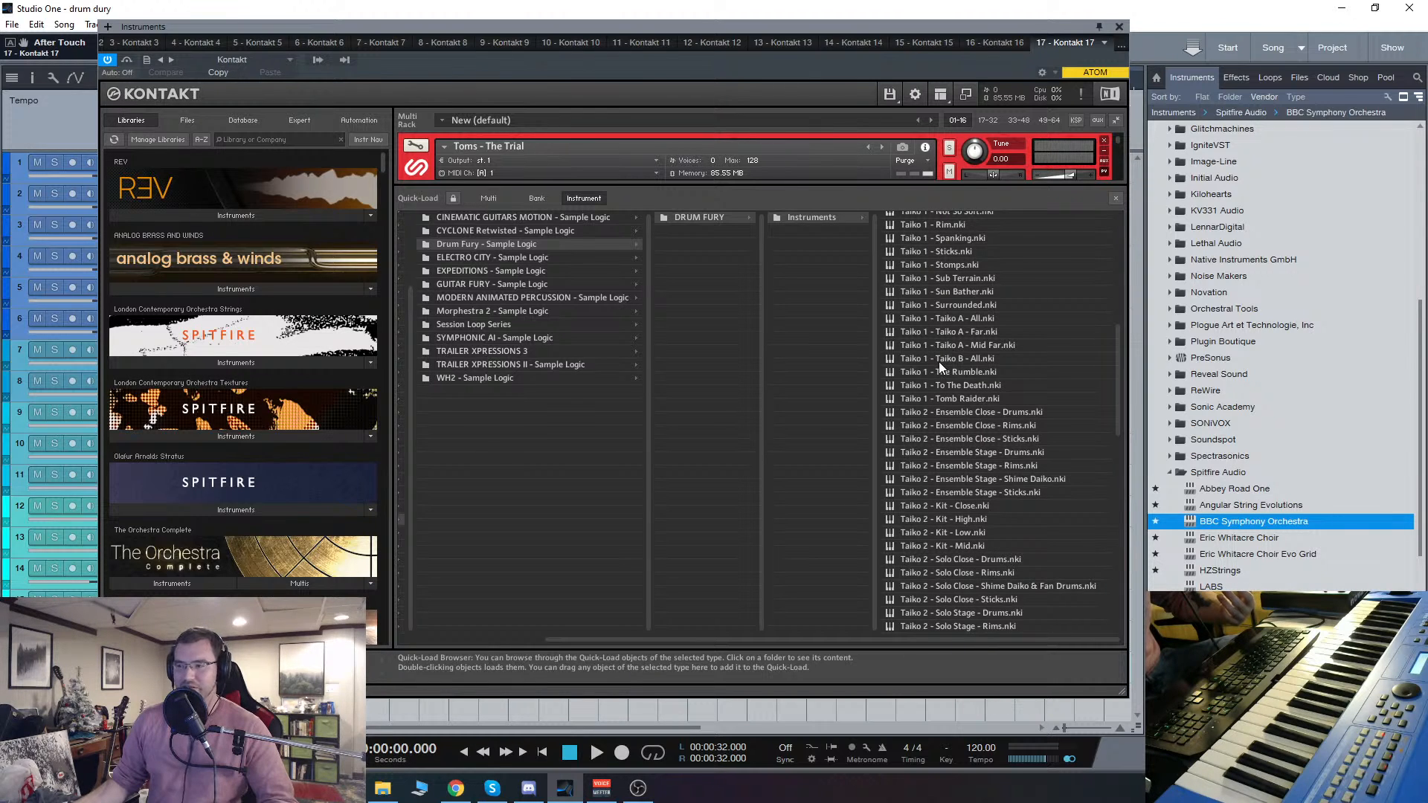
scroll(939, 365, down, 2)
scroll(939, 365, down, 7)
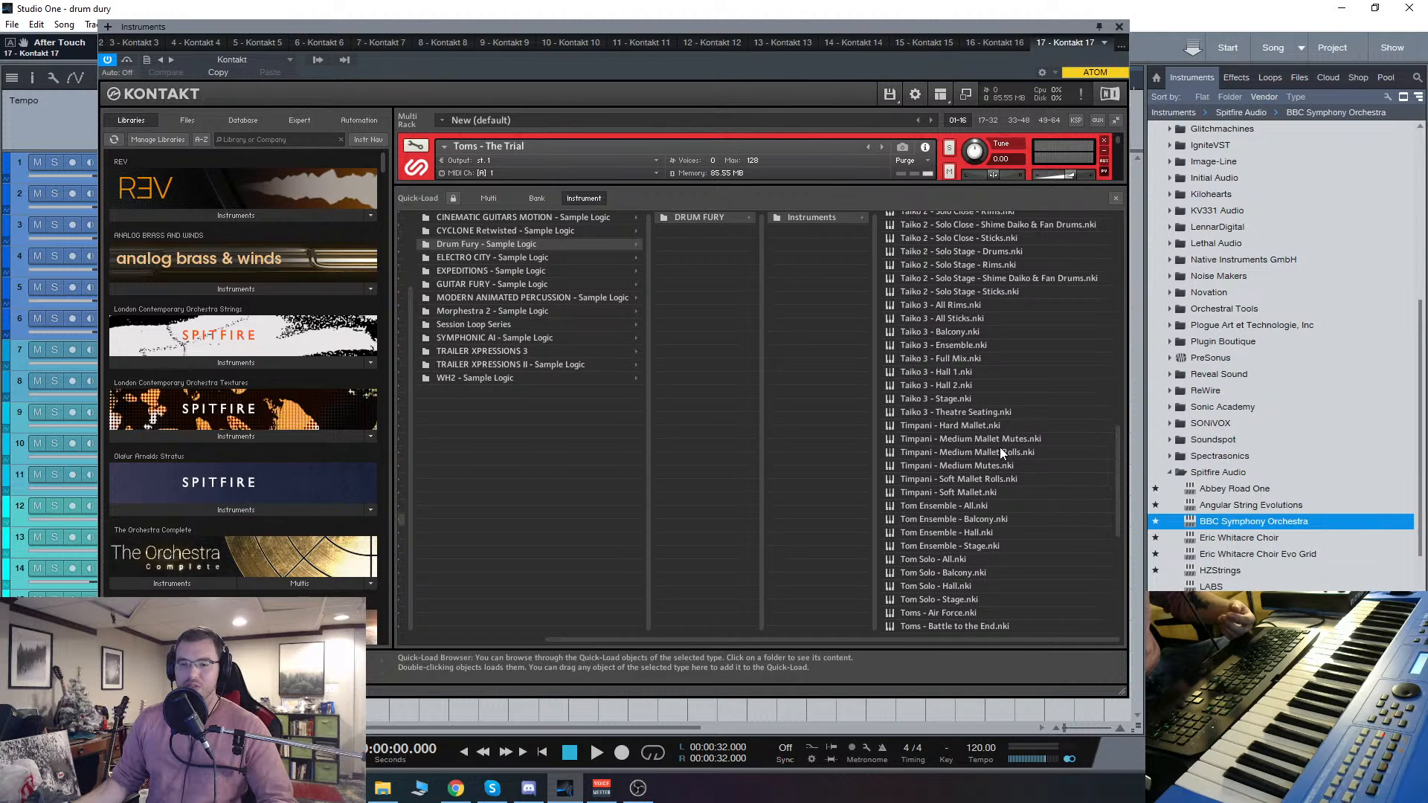
Step: Remove the Toms - The Trial instrument from the rack and move the Kontakt window clear of the track names
click(1115, 198)
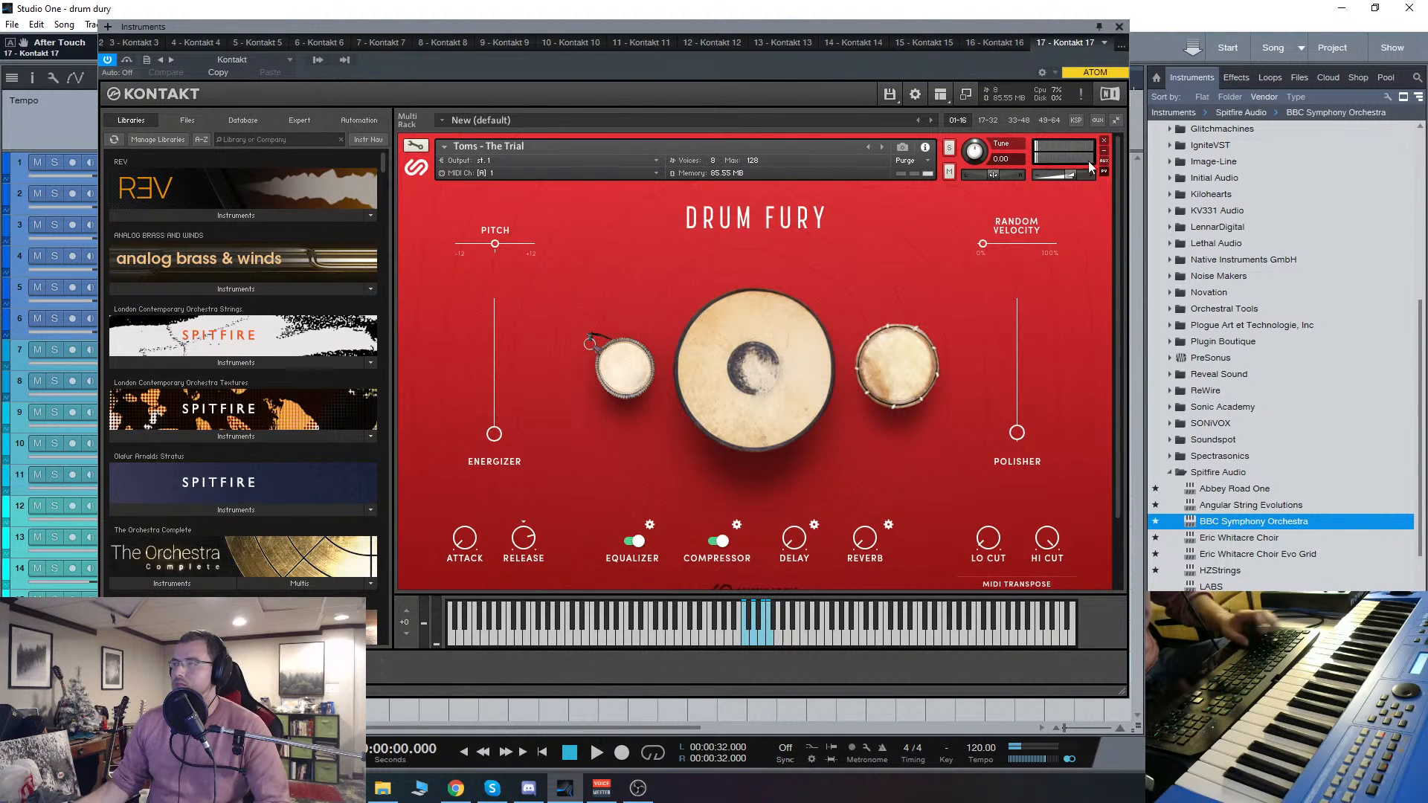
click(1104, 140)
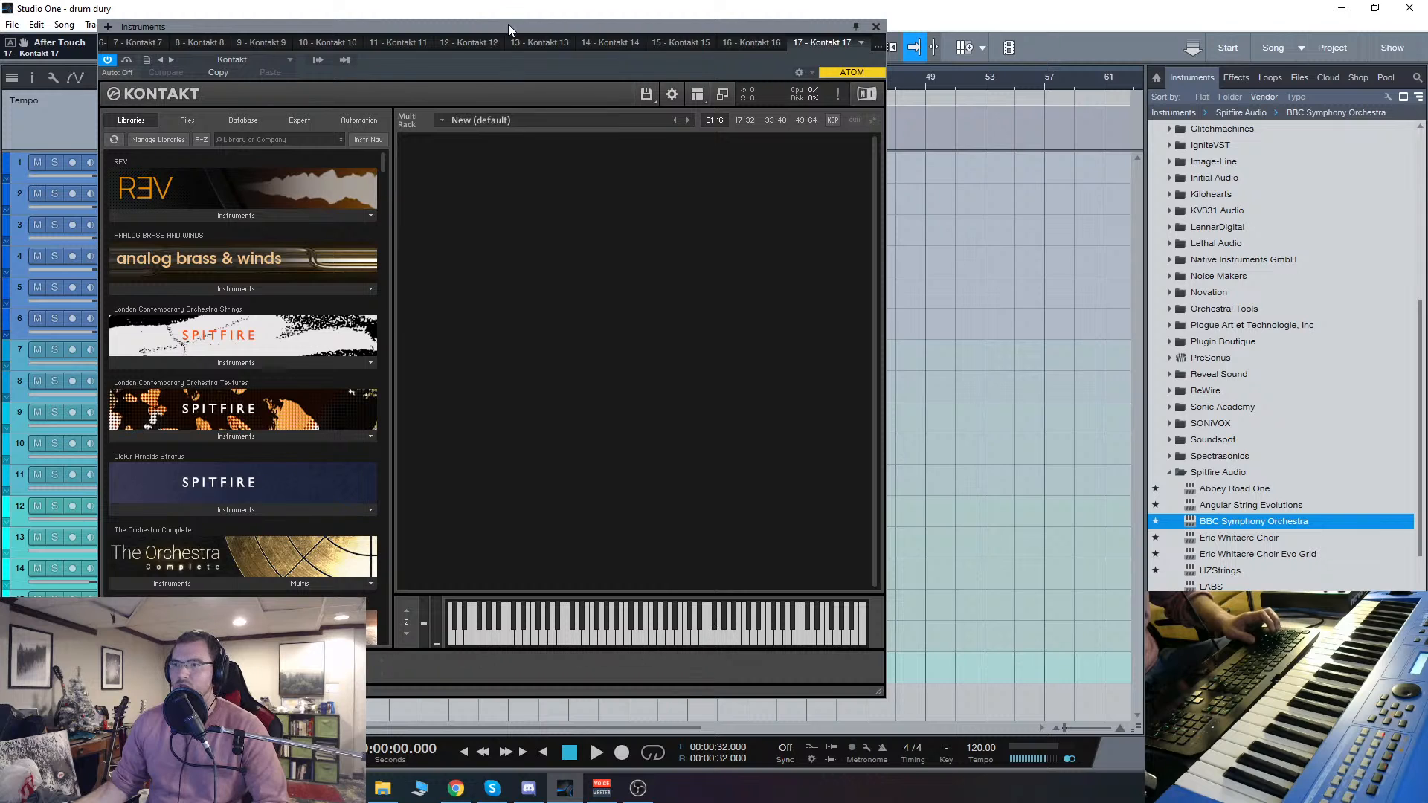
drag(508, 25, 665, 41)
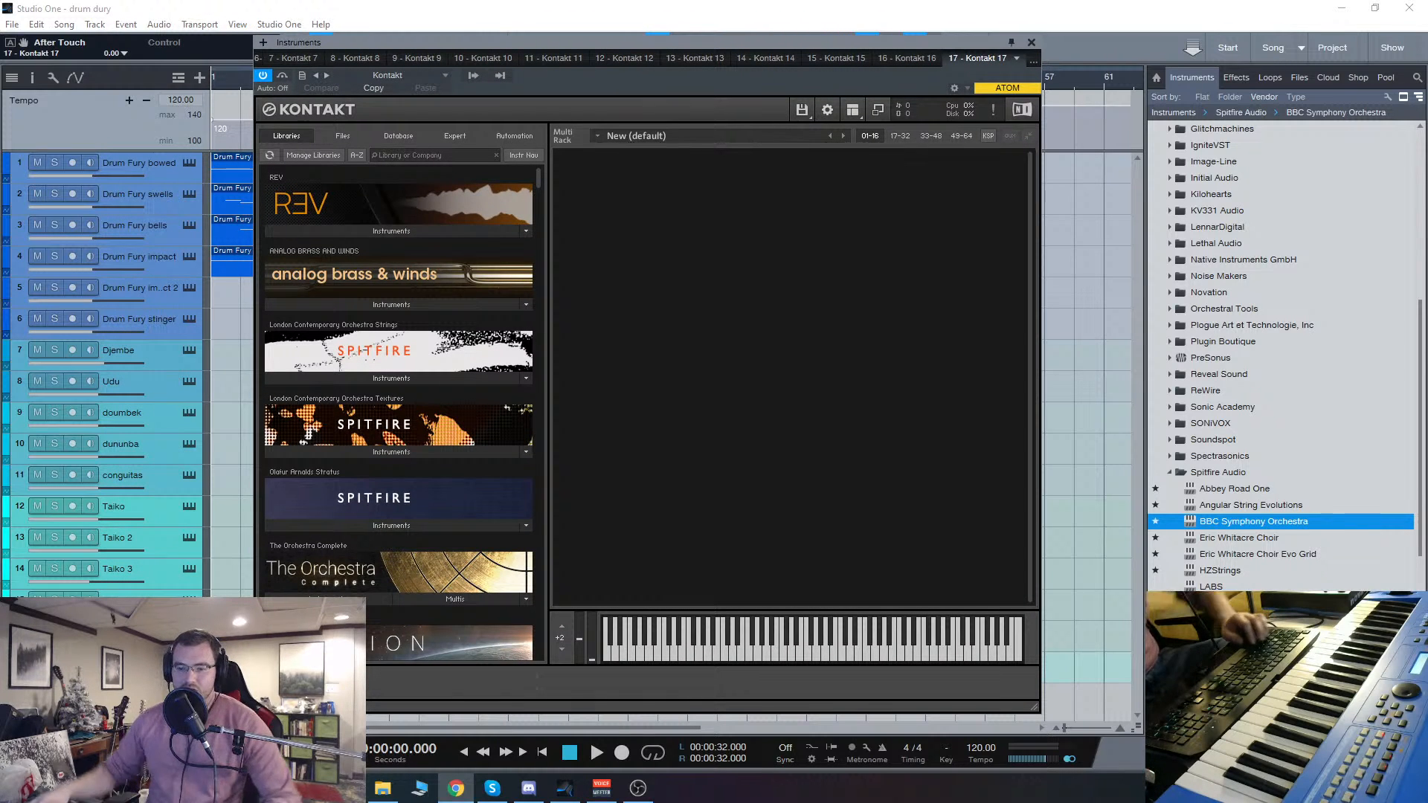
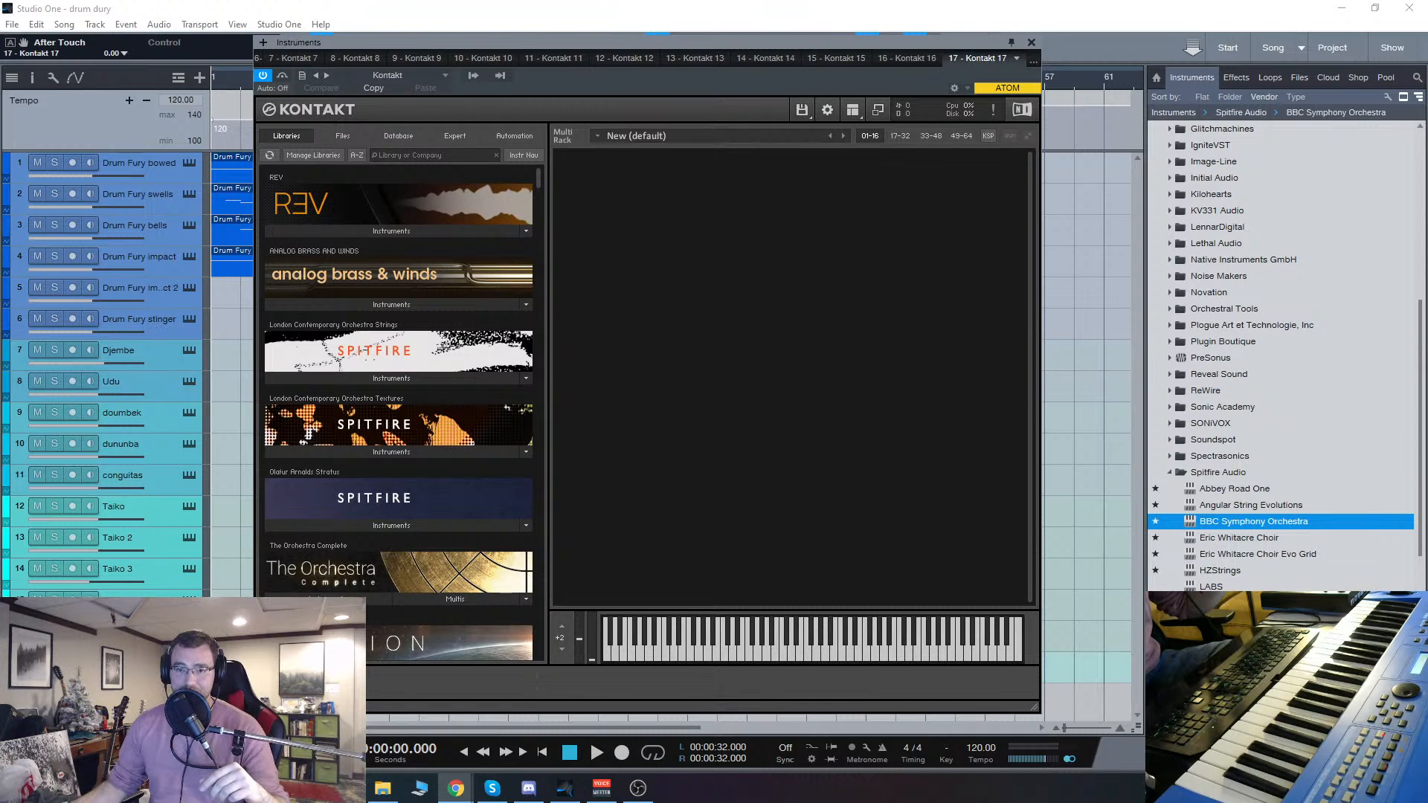
Step: Bring up the browser's random number generator, generate a new number between 1 and 999, and close the browser
drag(0, 45, 985, 59)
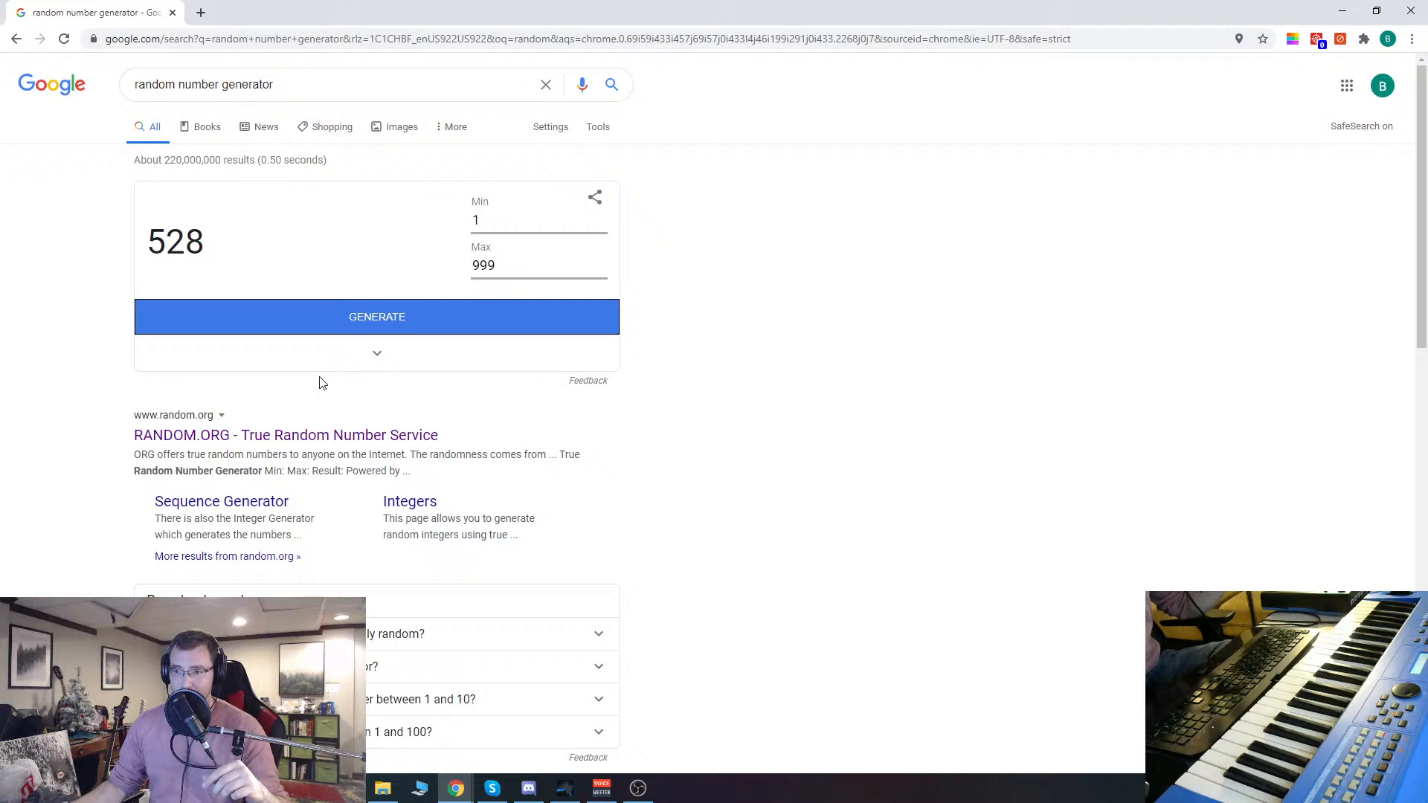
click(401, 323)
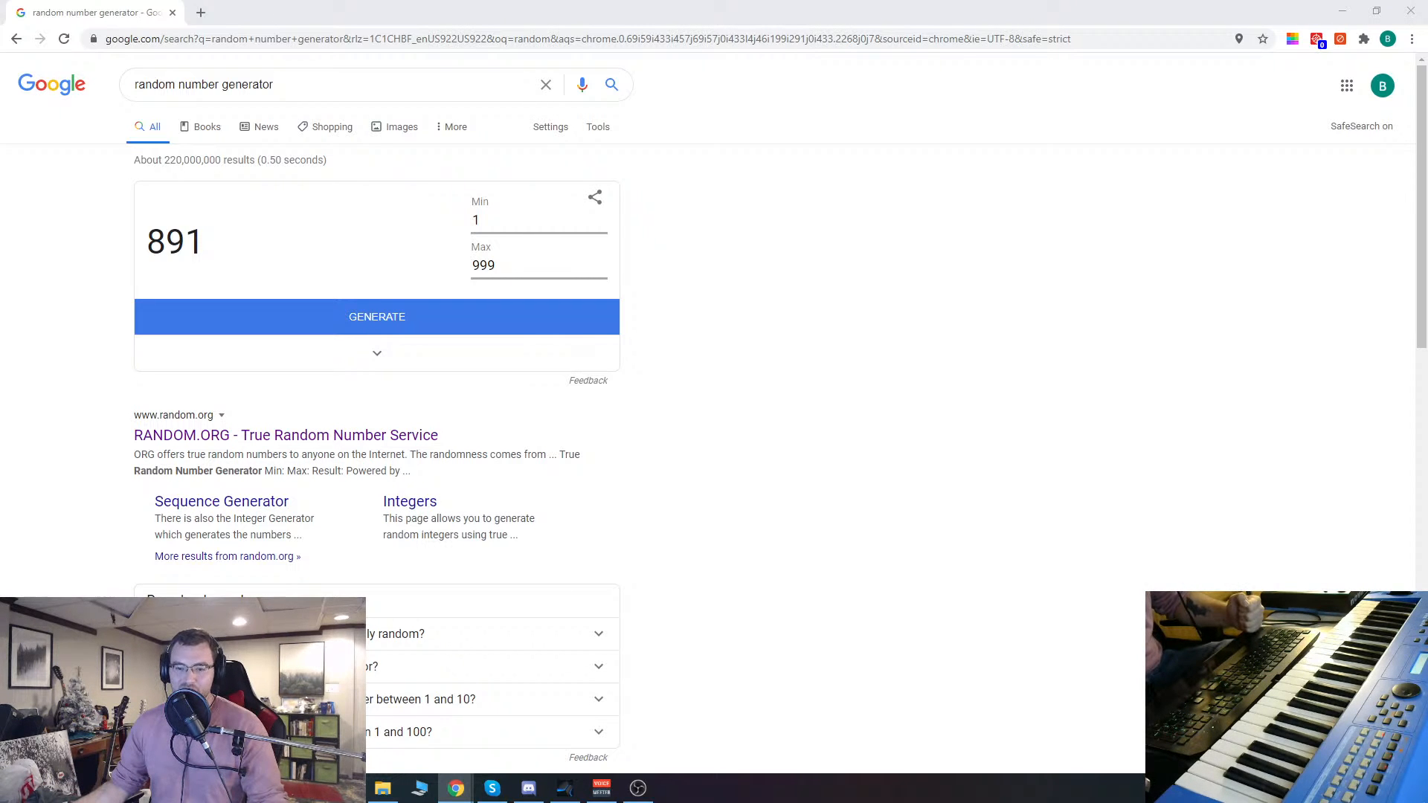
click(1413, 12)
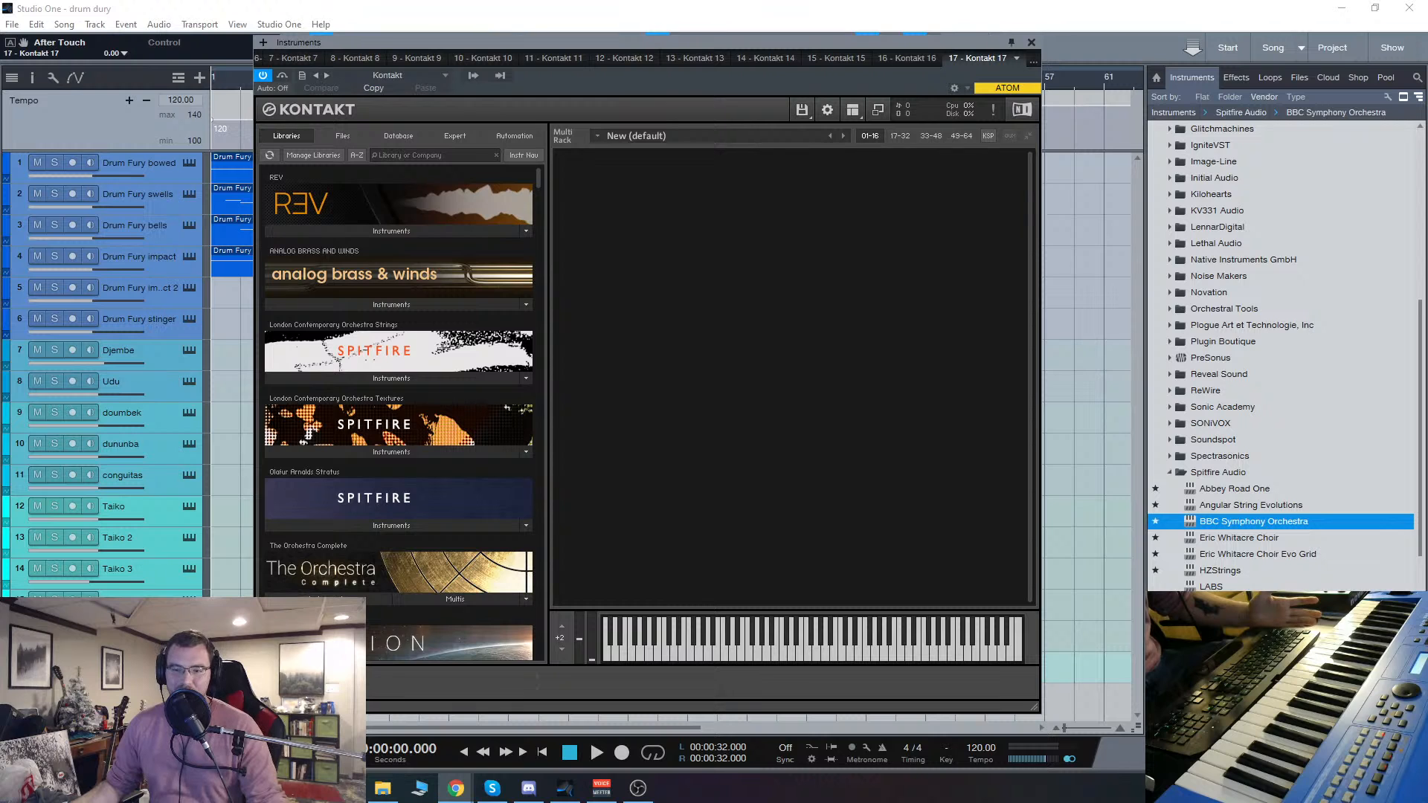
Step: Shift the Kontakt window slightly, open its Quick-Load browser and look through the vendor folder list
drag(672, 43, 656, 46)
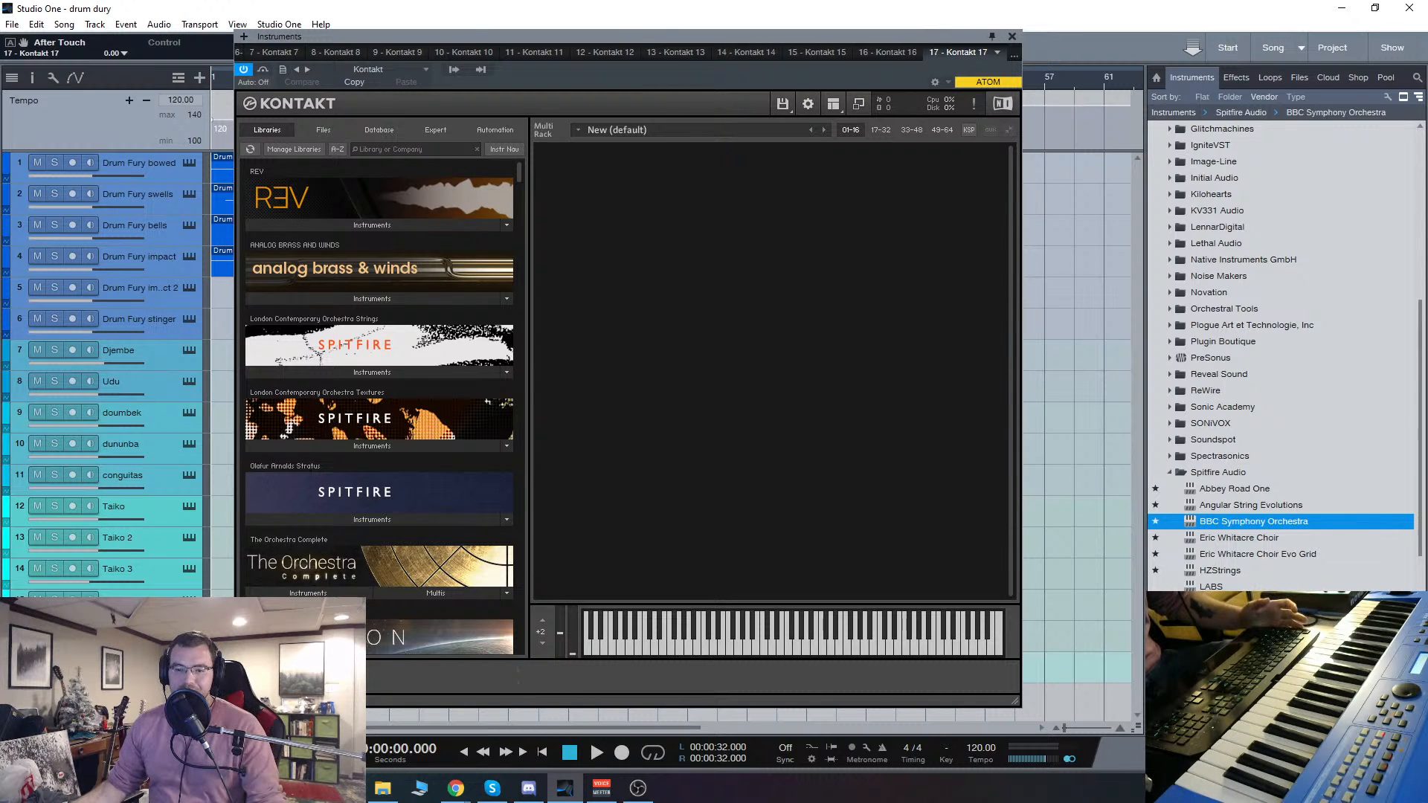
key(alt+Tab)
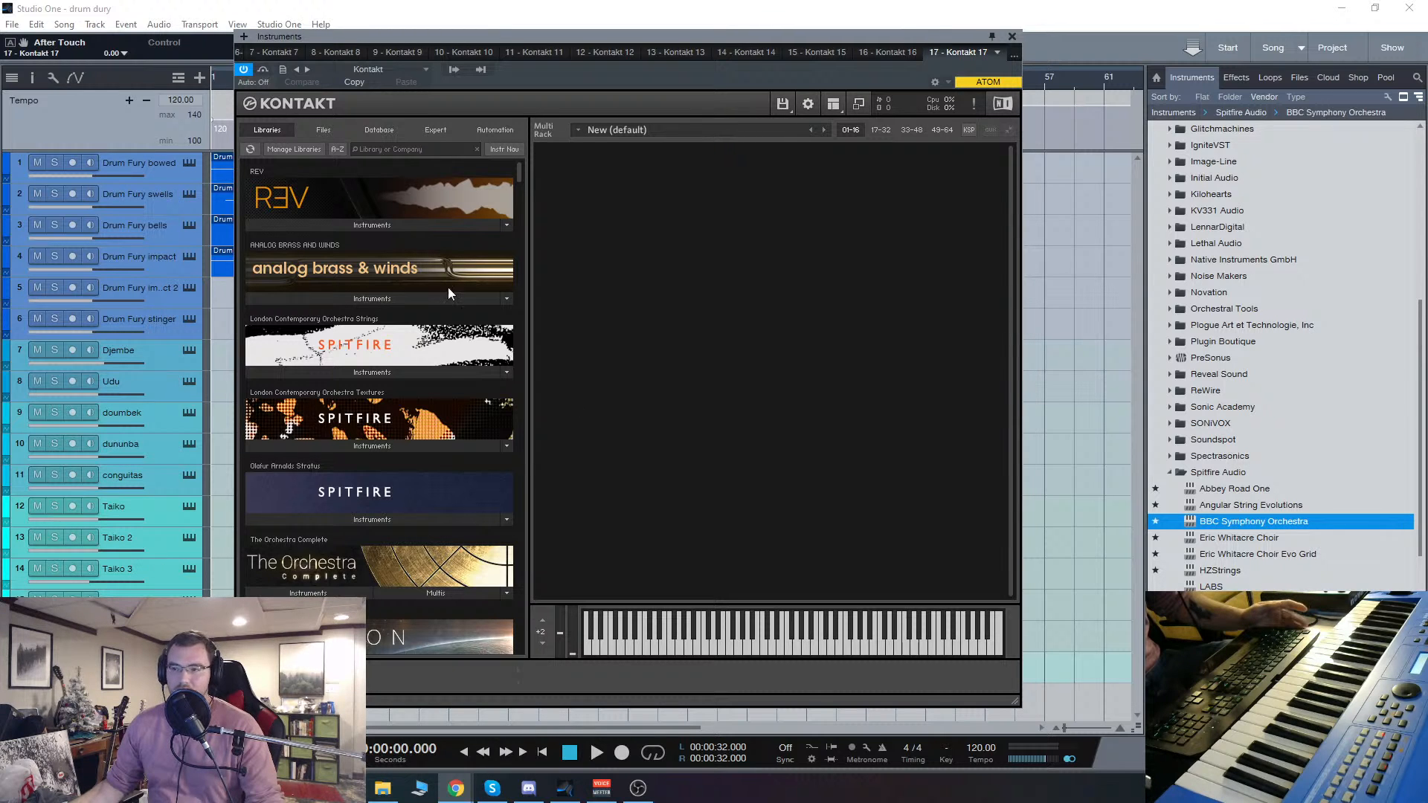
right_click(765, 403)
drag(756, 652, 556, 667)
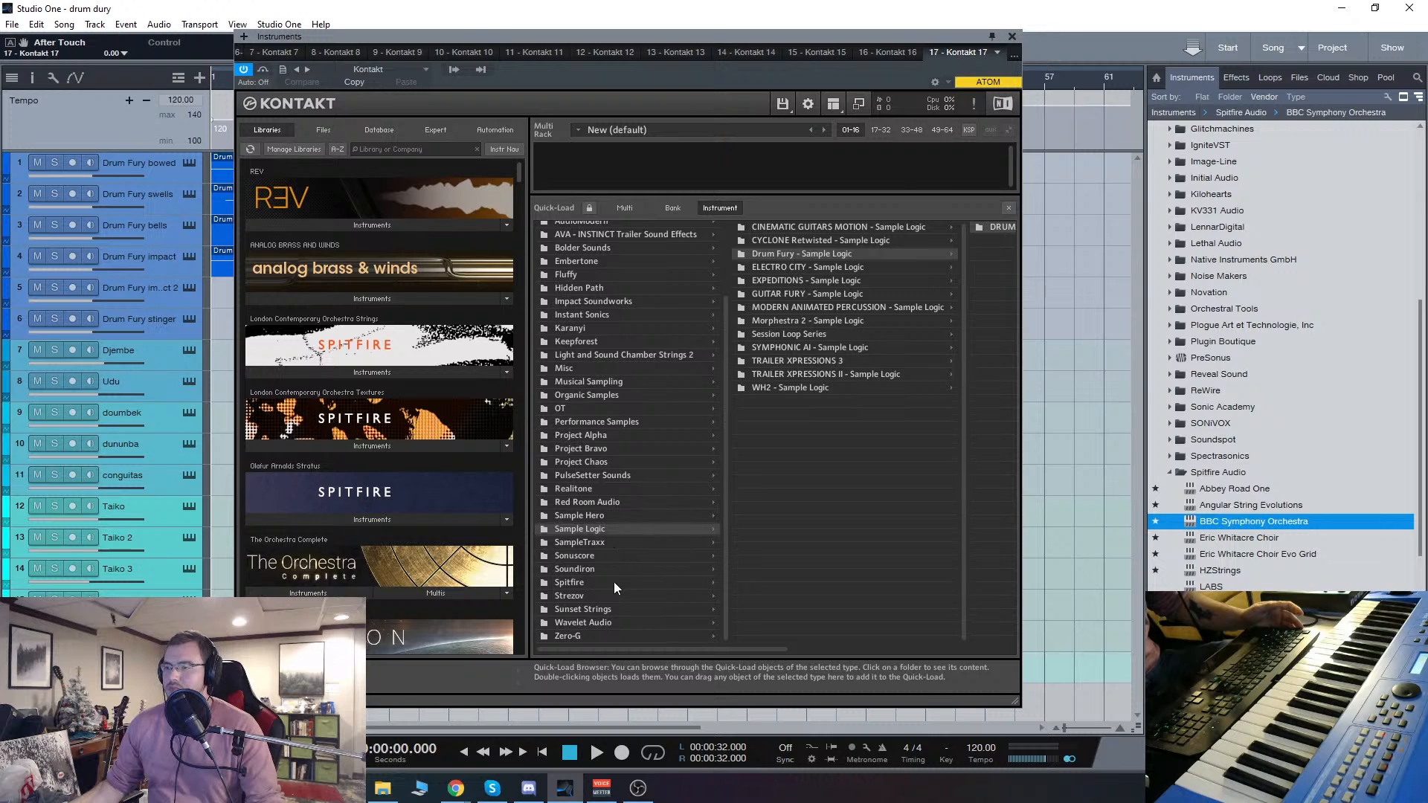
scroll(604, 485, up, 2)
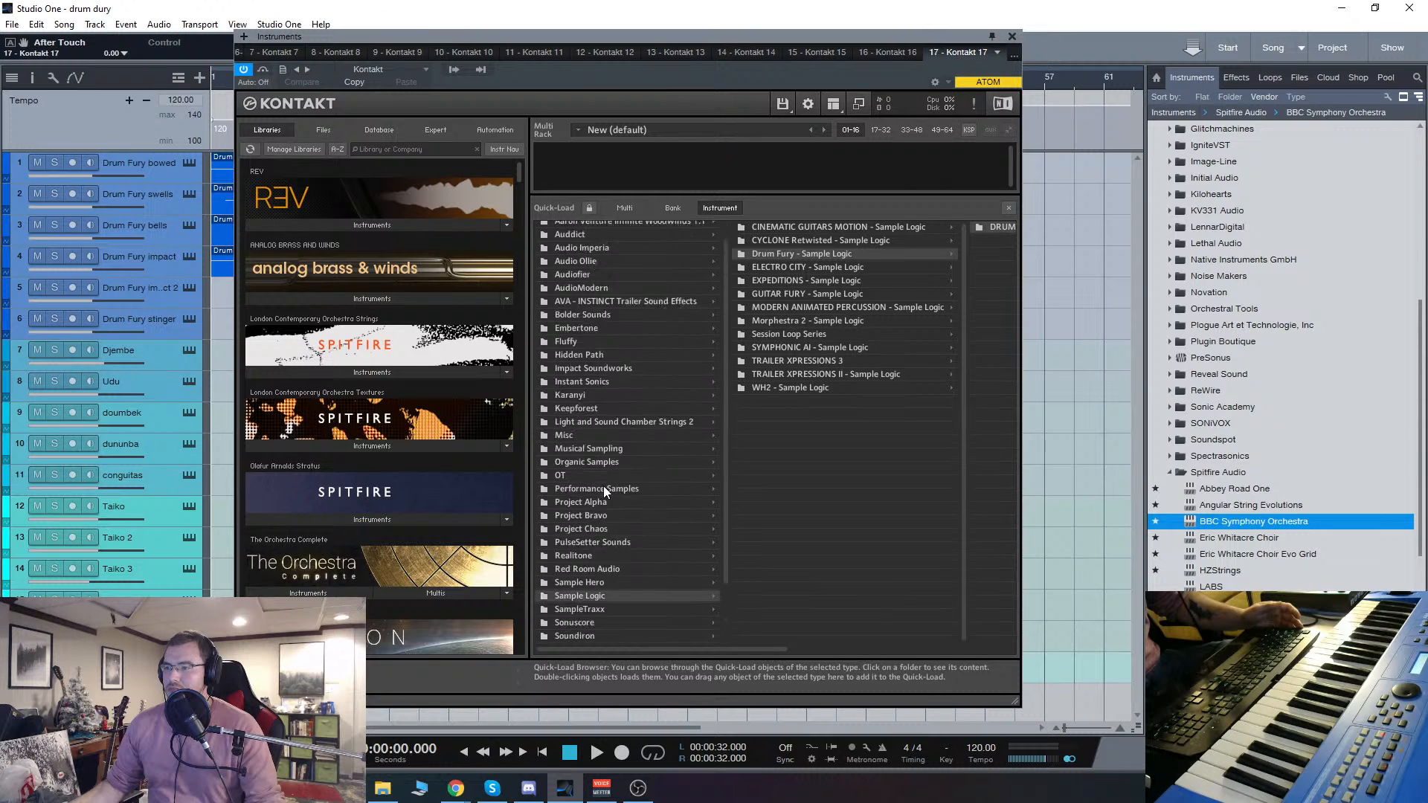
scroll(604, 485, down, 2)
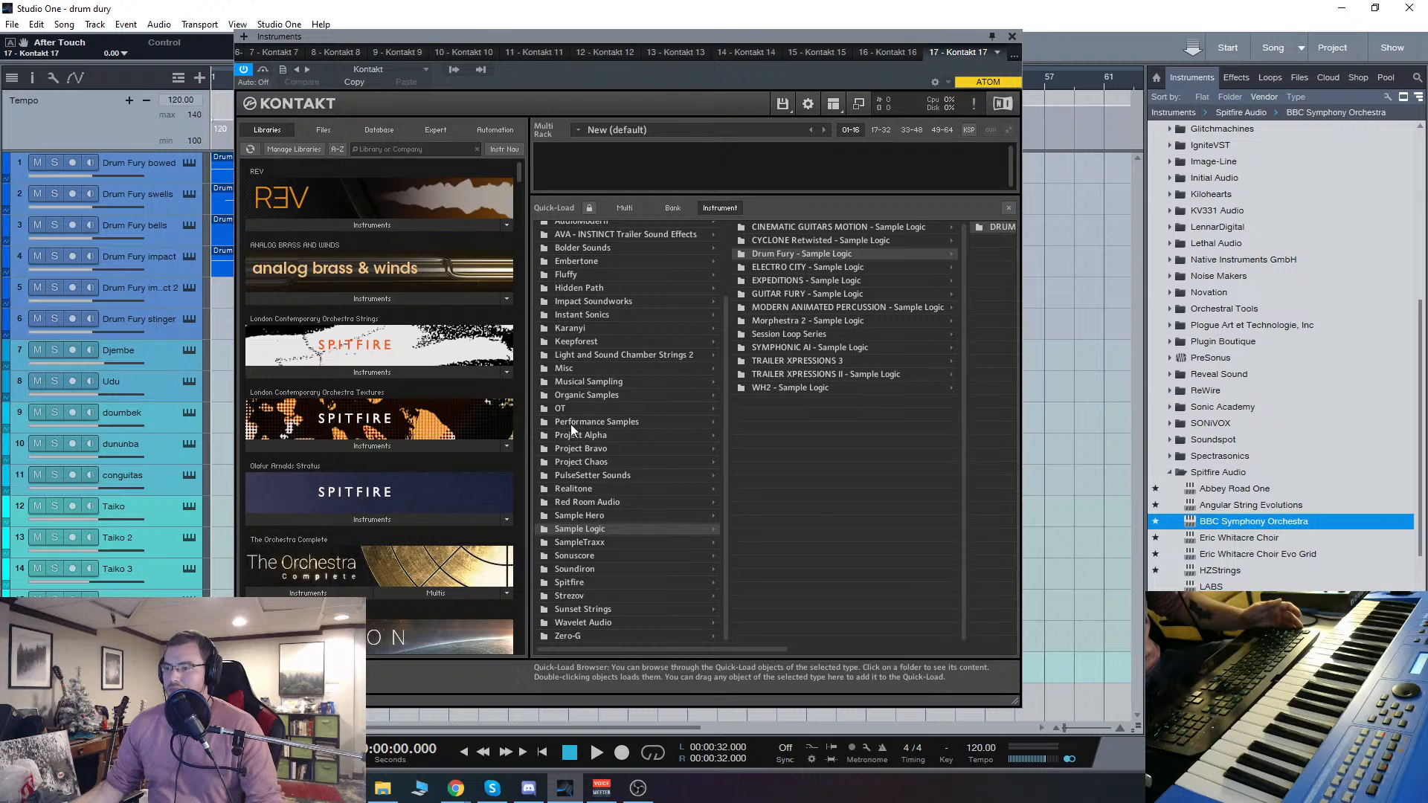
Step: Load the Rhea Hosanny Legato Viola patch from the Misc folder and hide the Quick-Load browser
click(565, 369)
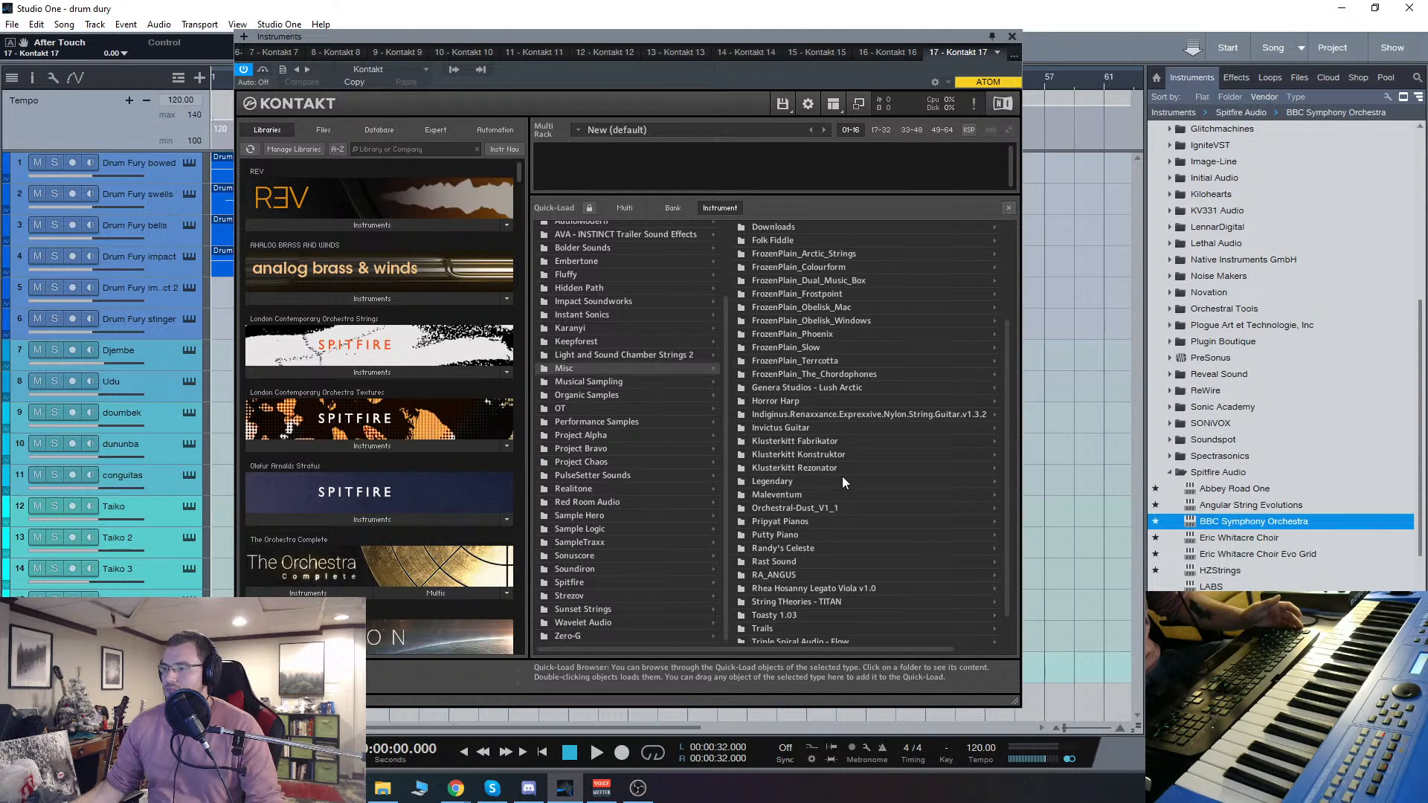
scroll(842, 476, down, 5)
click(858, 556)
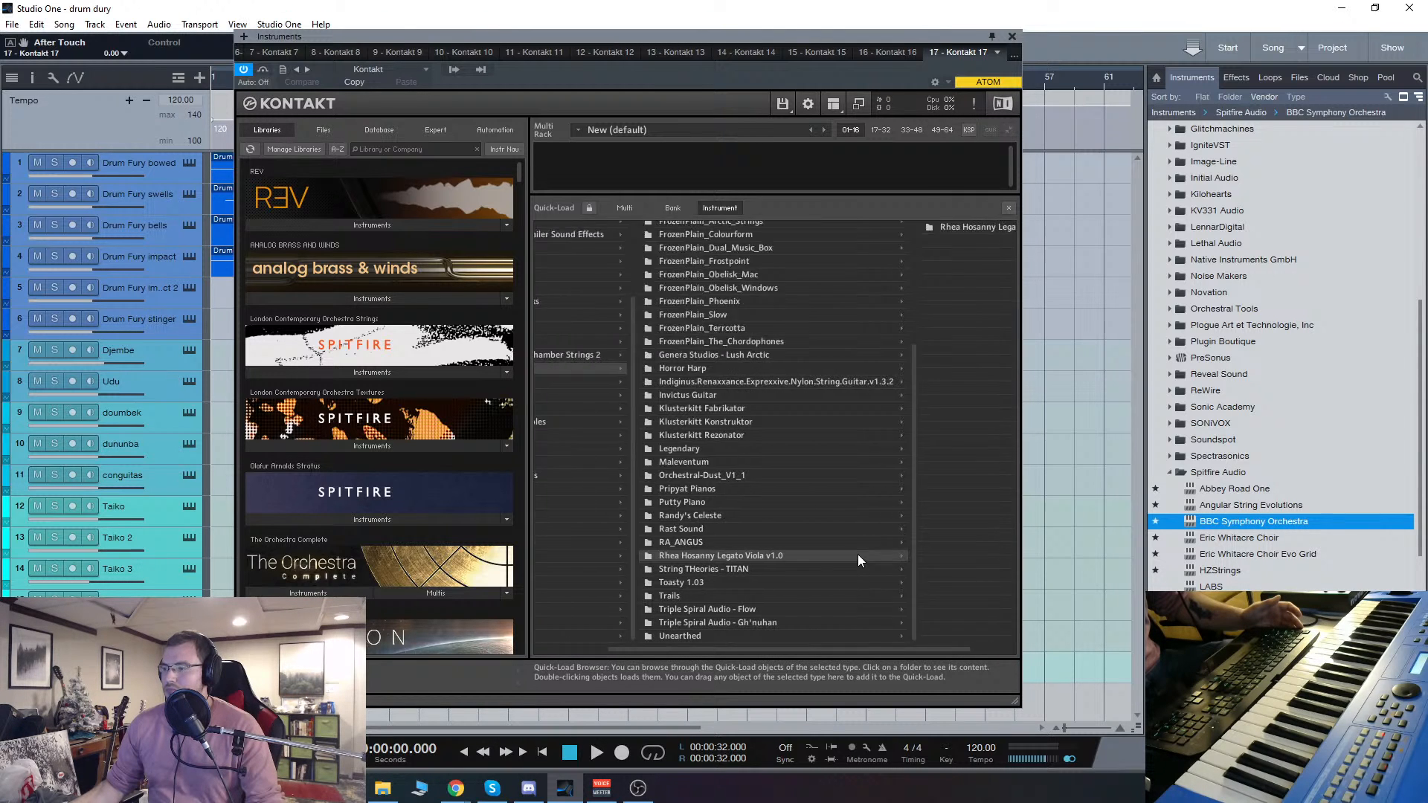
click(949, 229)
double_click(939, 227)
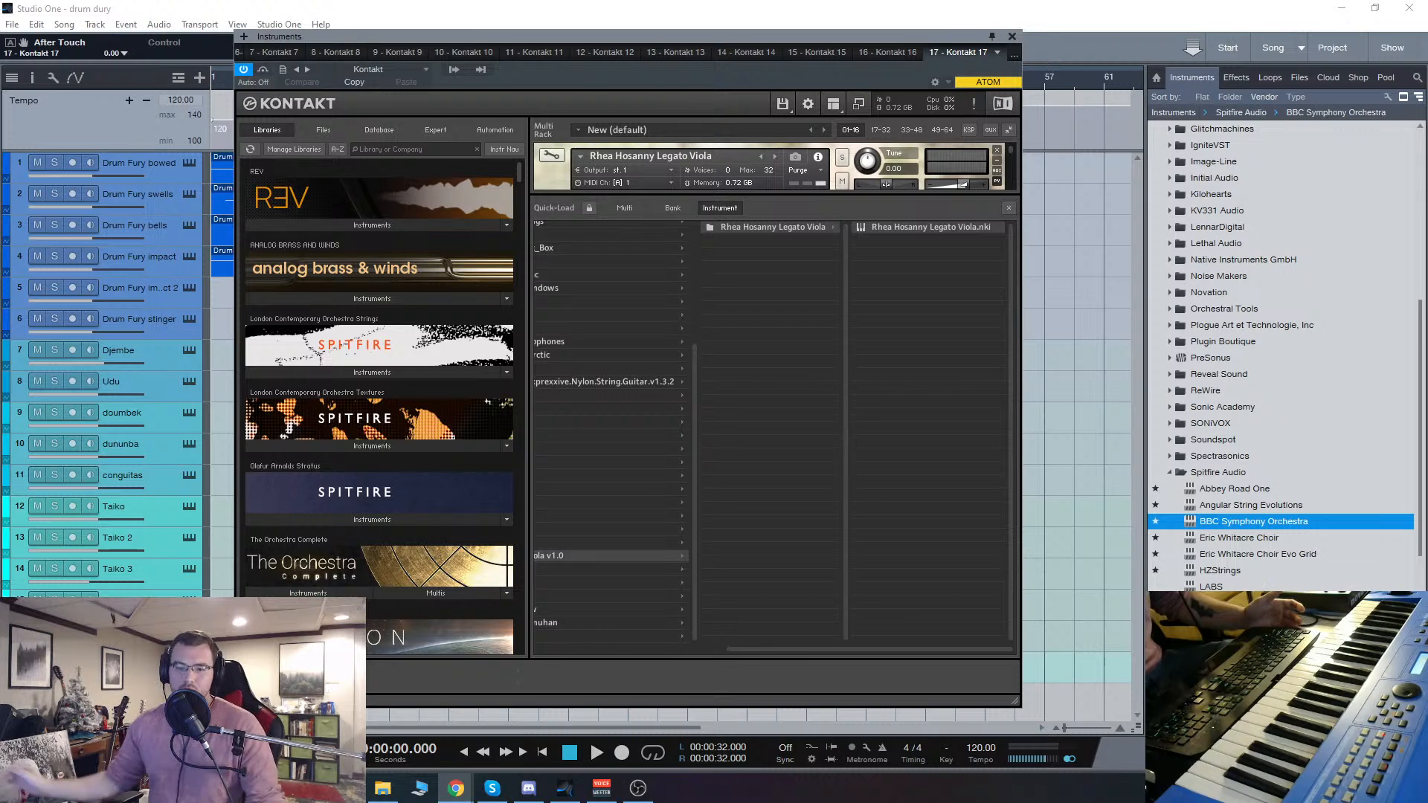
mouse_move(456, 788)
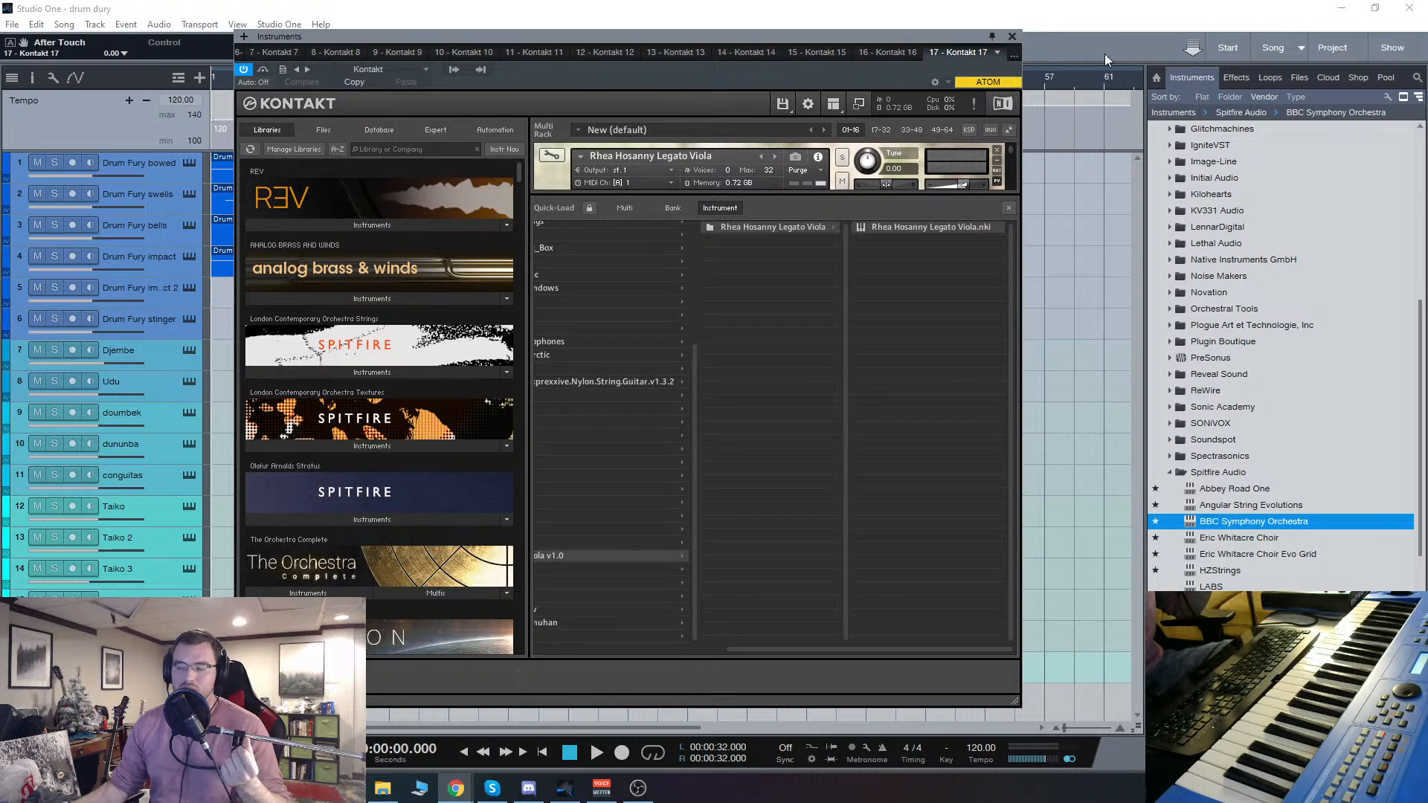
click(1008, 209)
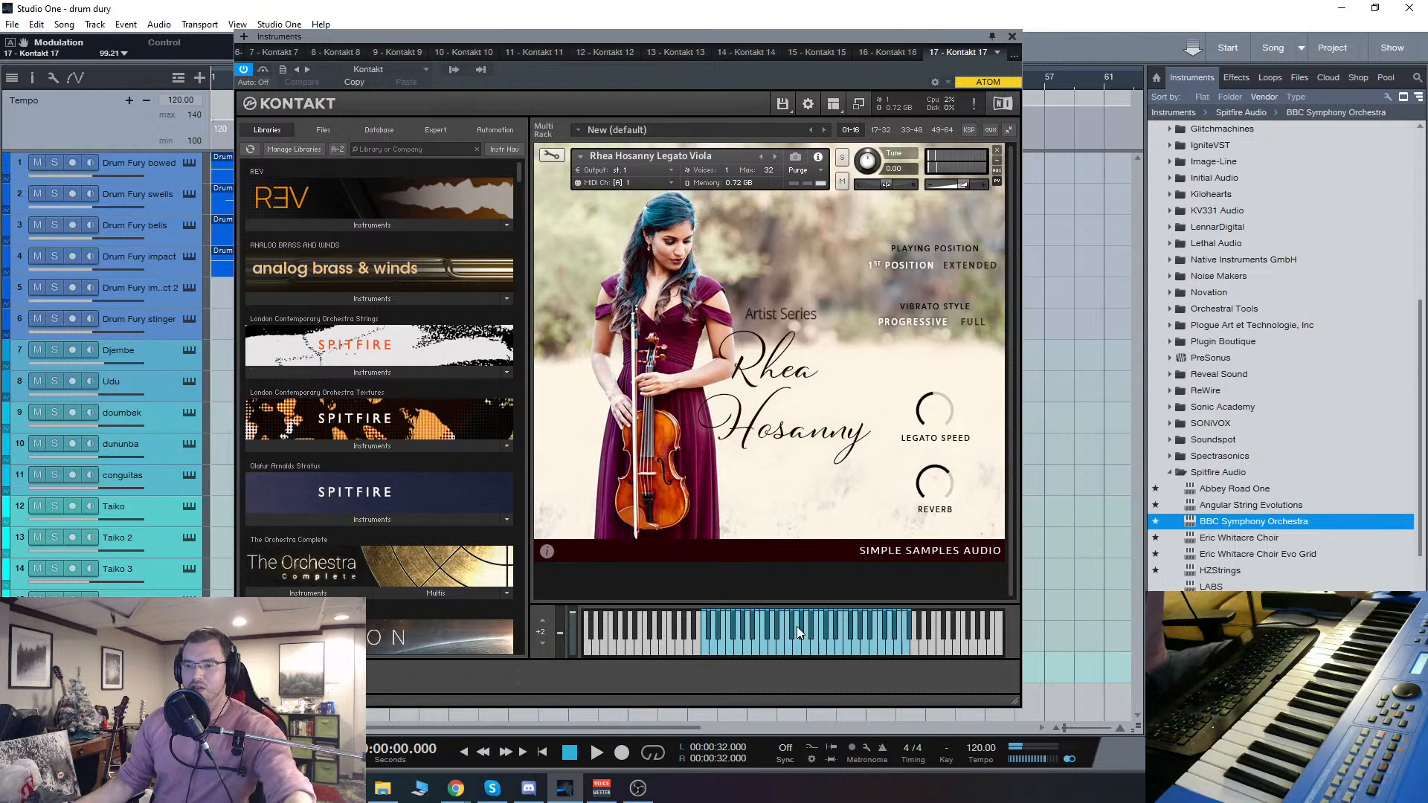
Step: Close the viola's Kontakt window, add a new Kontakt instance from the Native Instruments GmbH vendor folder and close the window
click(1011, 36)
key(e)
key(e)
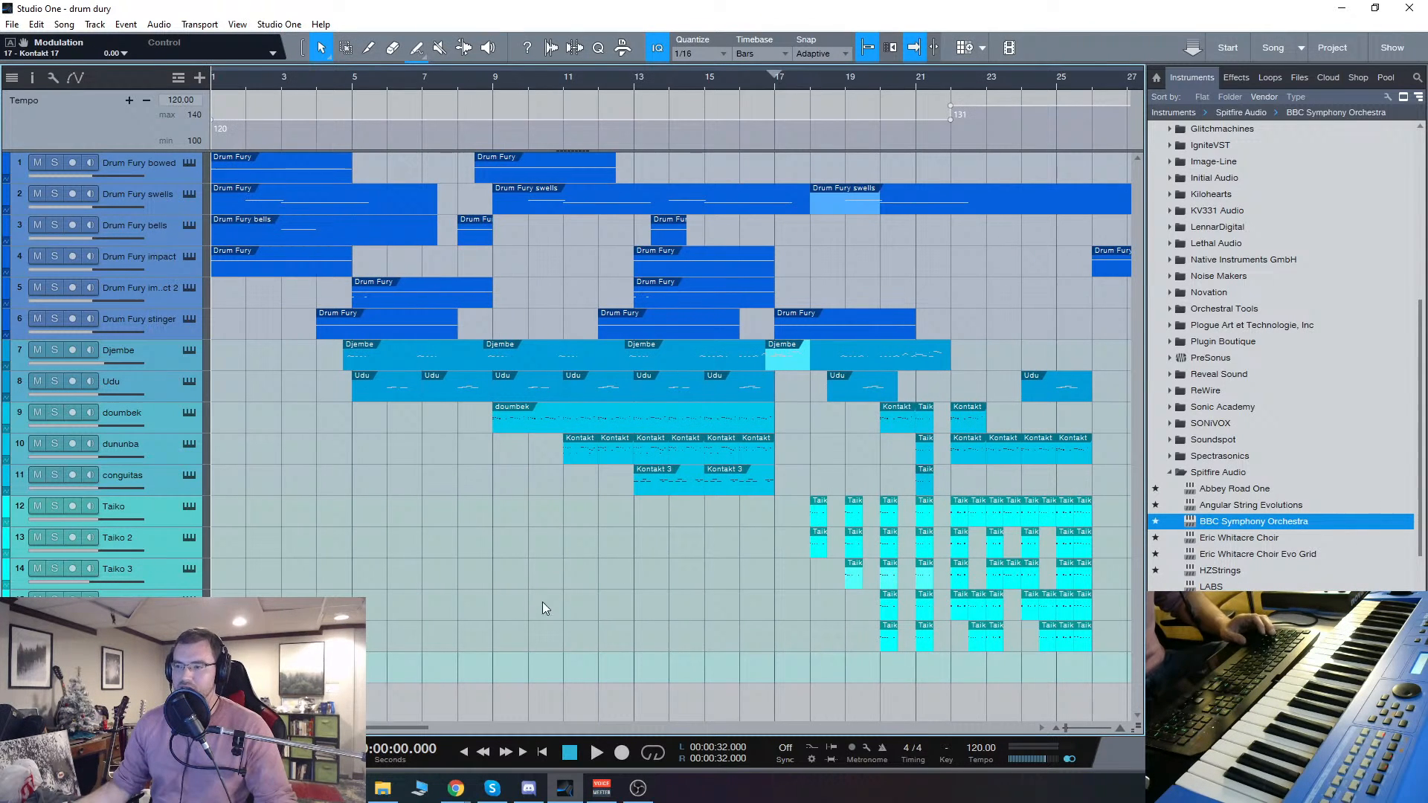
click(1166, 473)
scroll(1207, 309, up, 1)
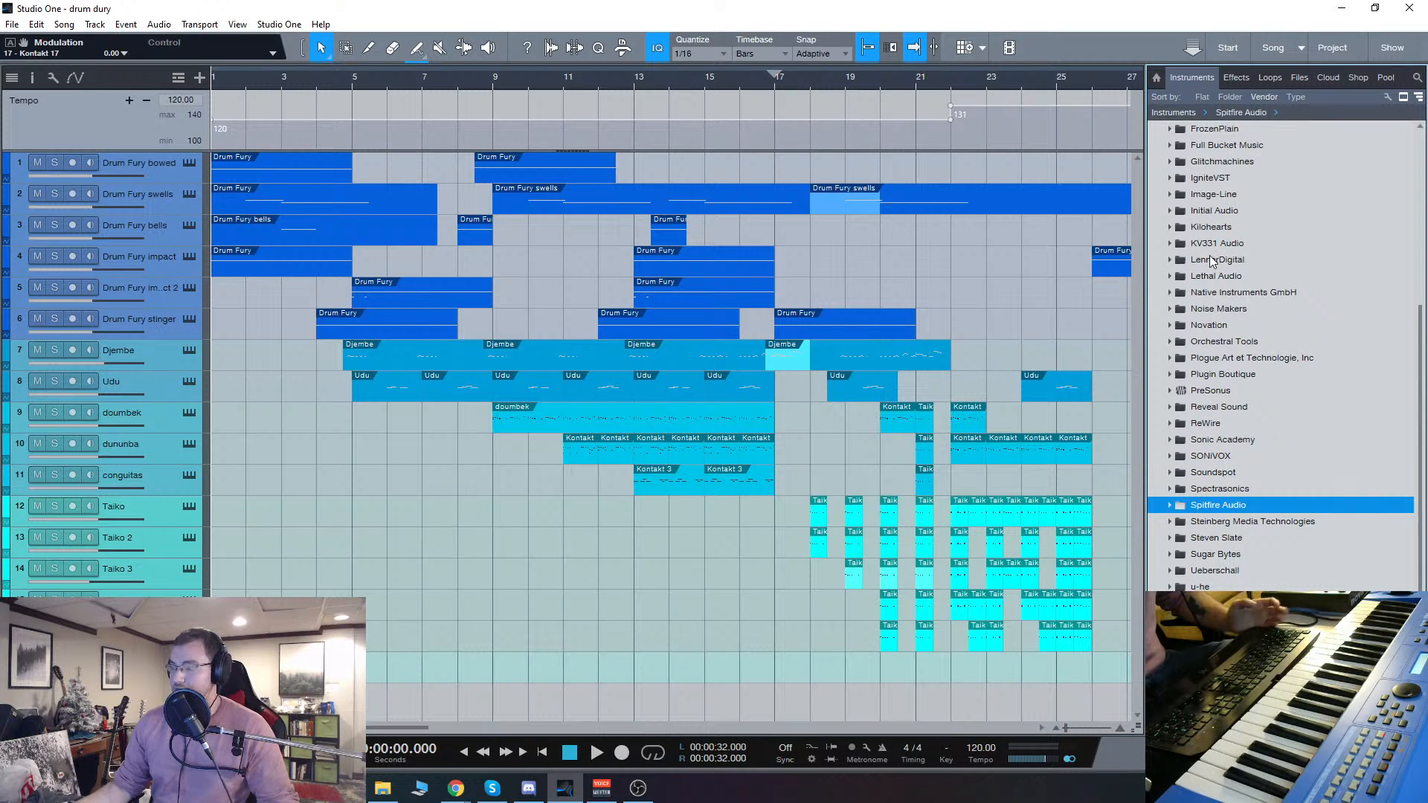
scroll(1162, 311, down, 1)
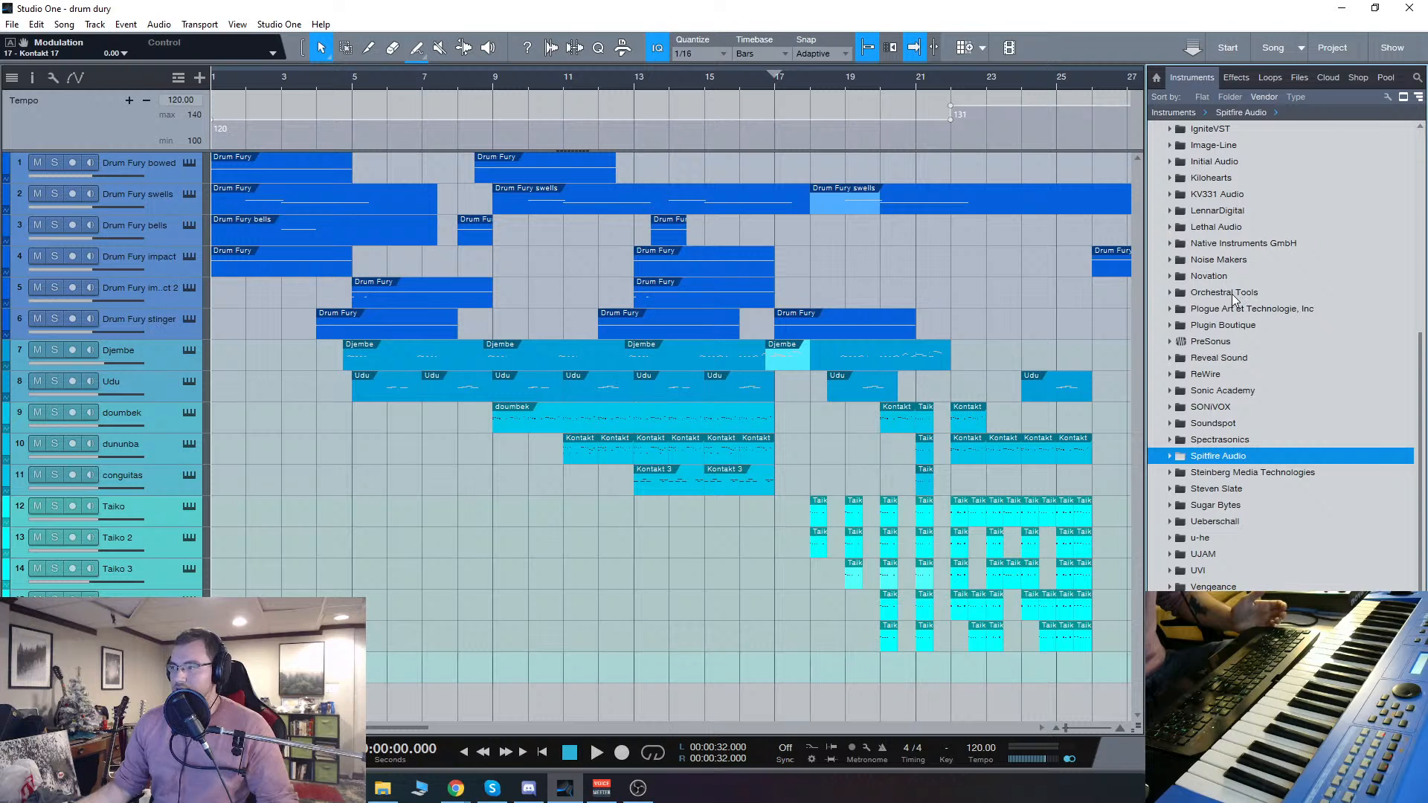
double_click(1235, 244)
double_click(1220, 342)
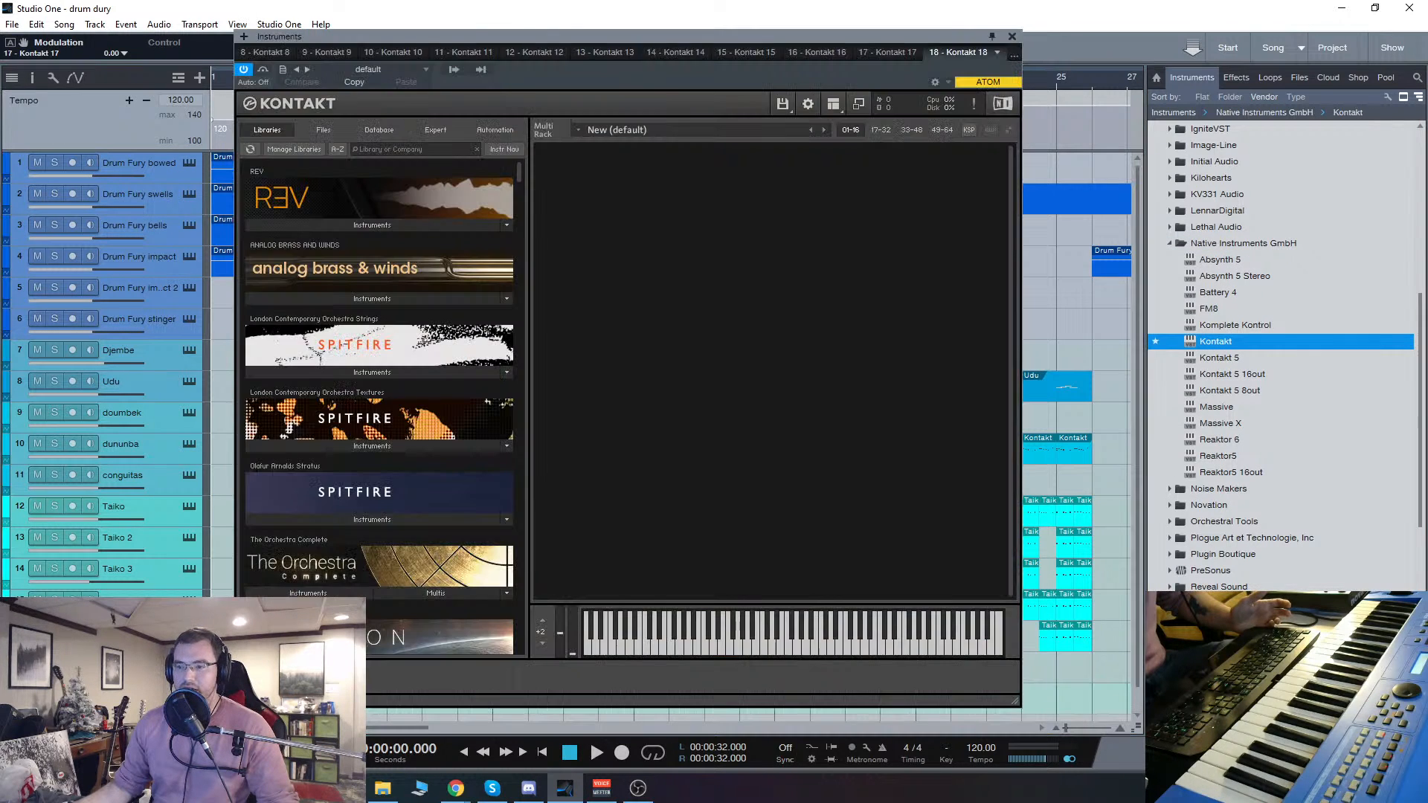
click(1012, 35)
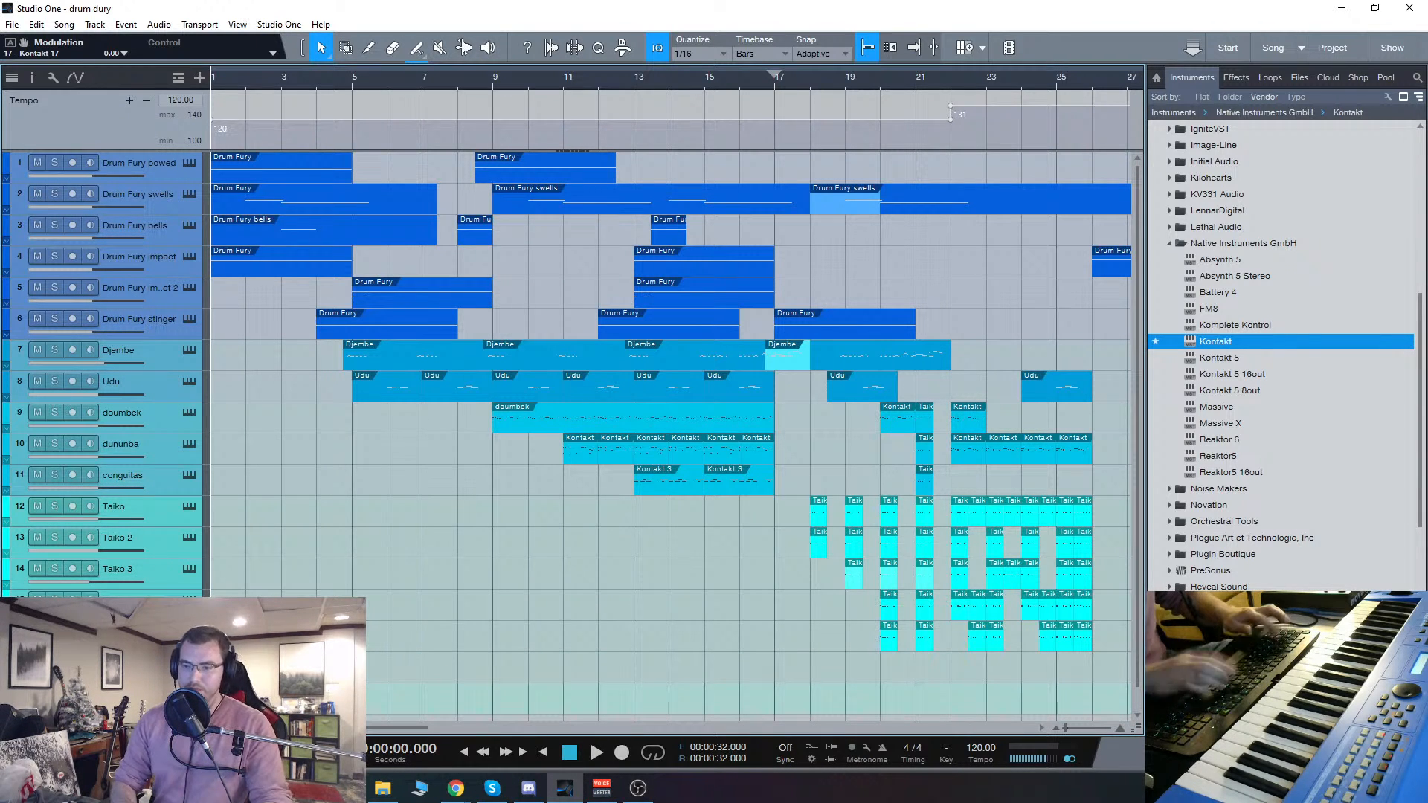
Step: Search the new Kontakt instance's library list for "cyc" and close its window
scroll(273, 554, down, 1)
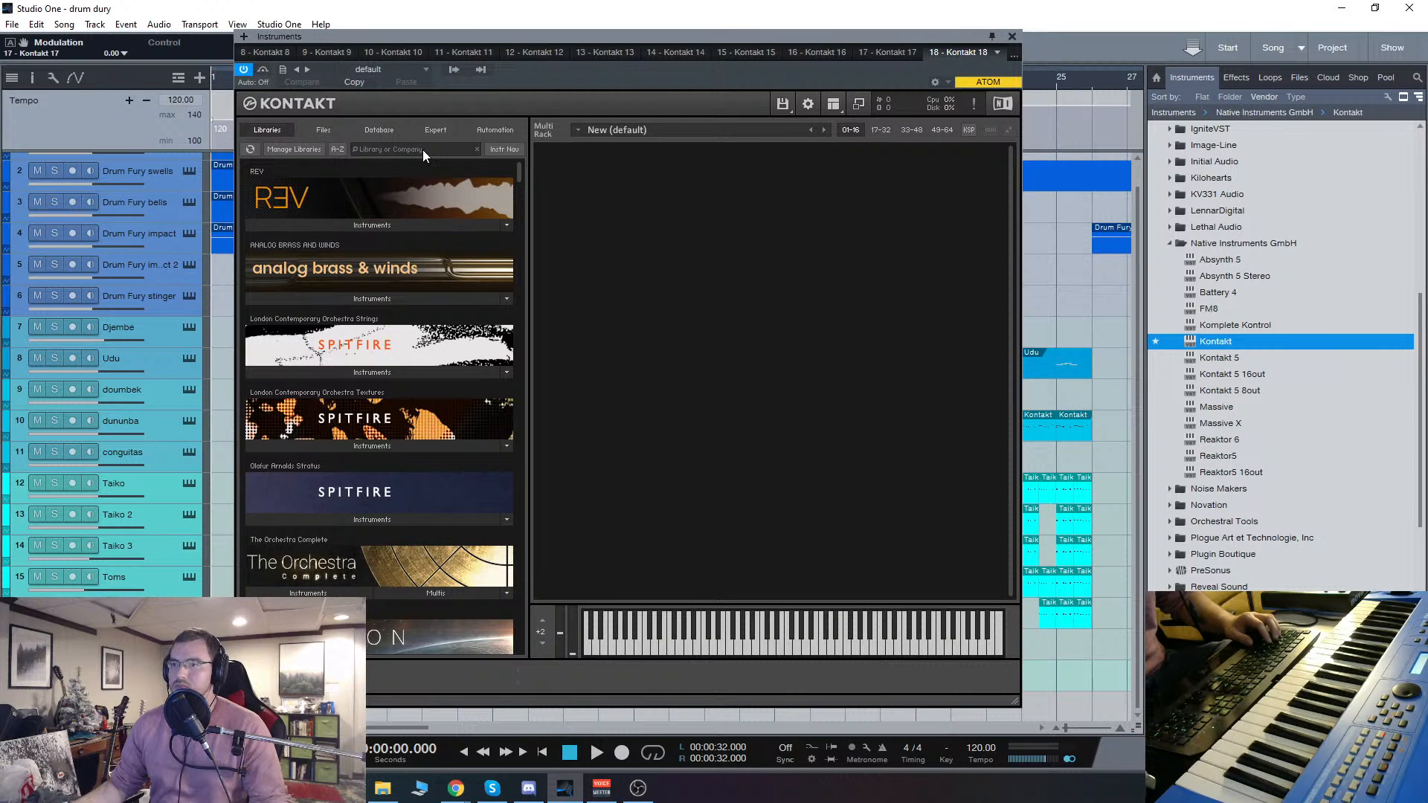
click(423, 150)
text(cy)
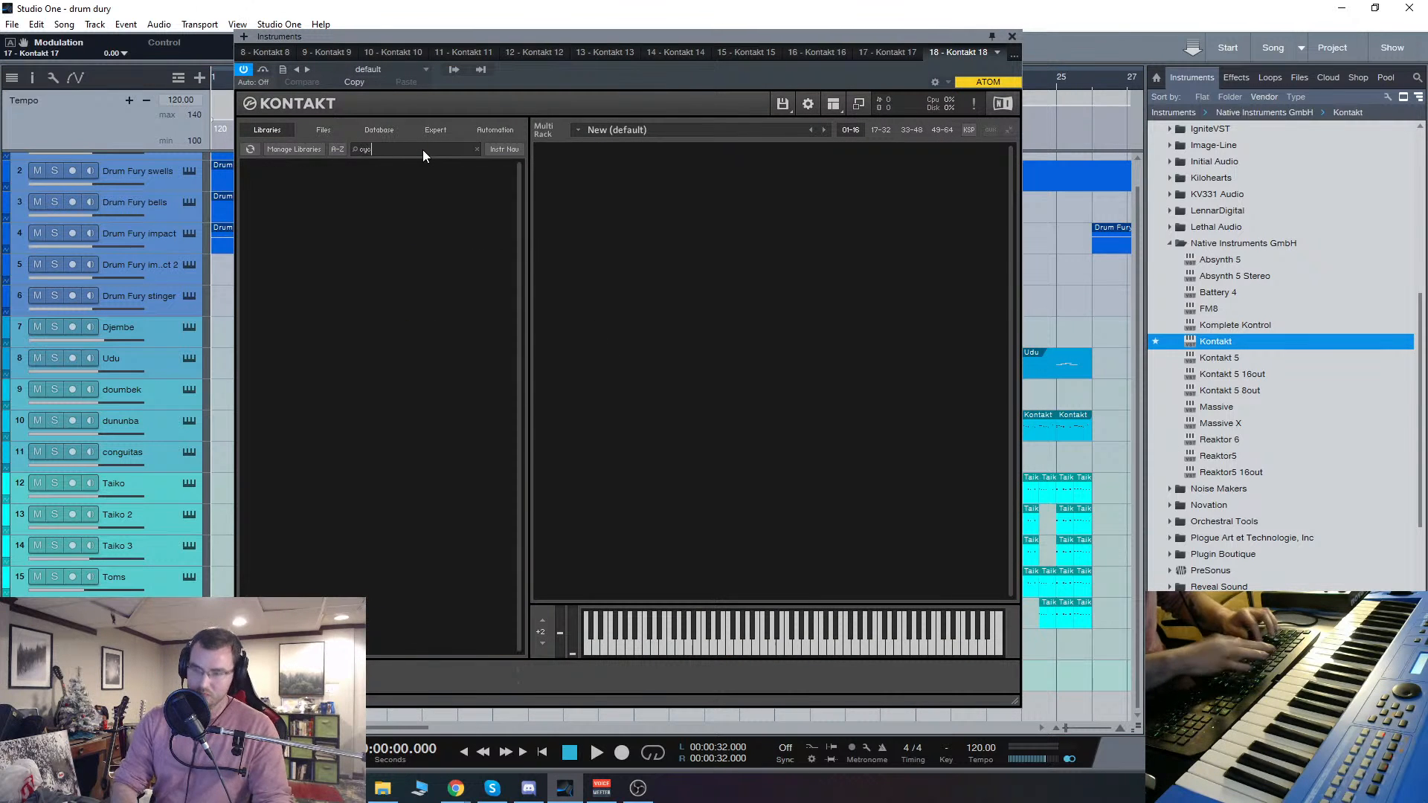
key(BackSpace)
key(BackSpace)
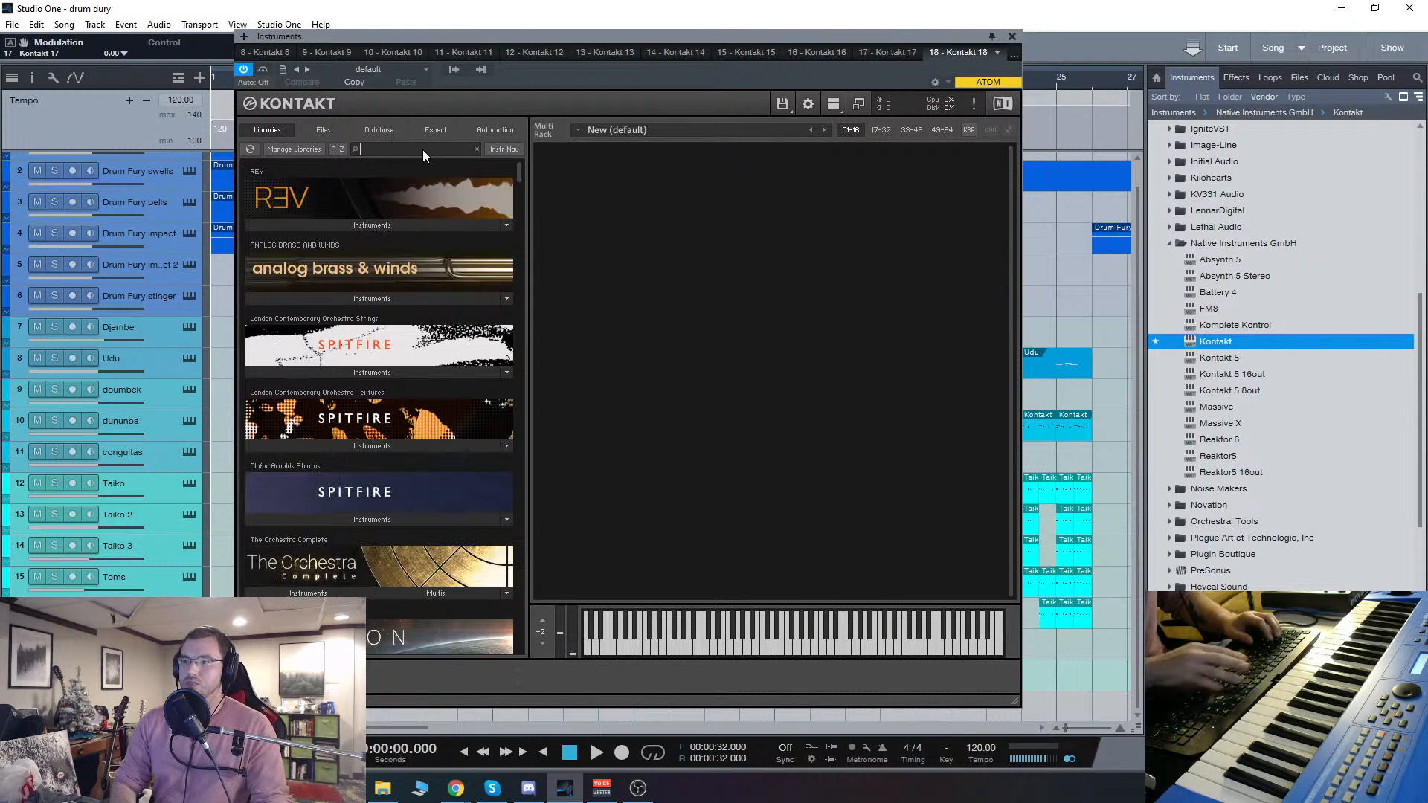
text(cy)
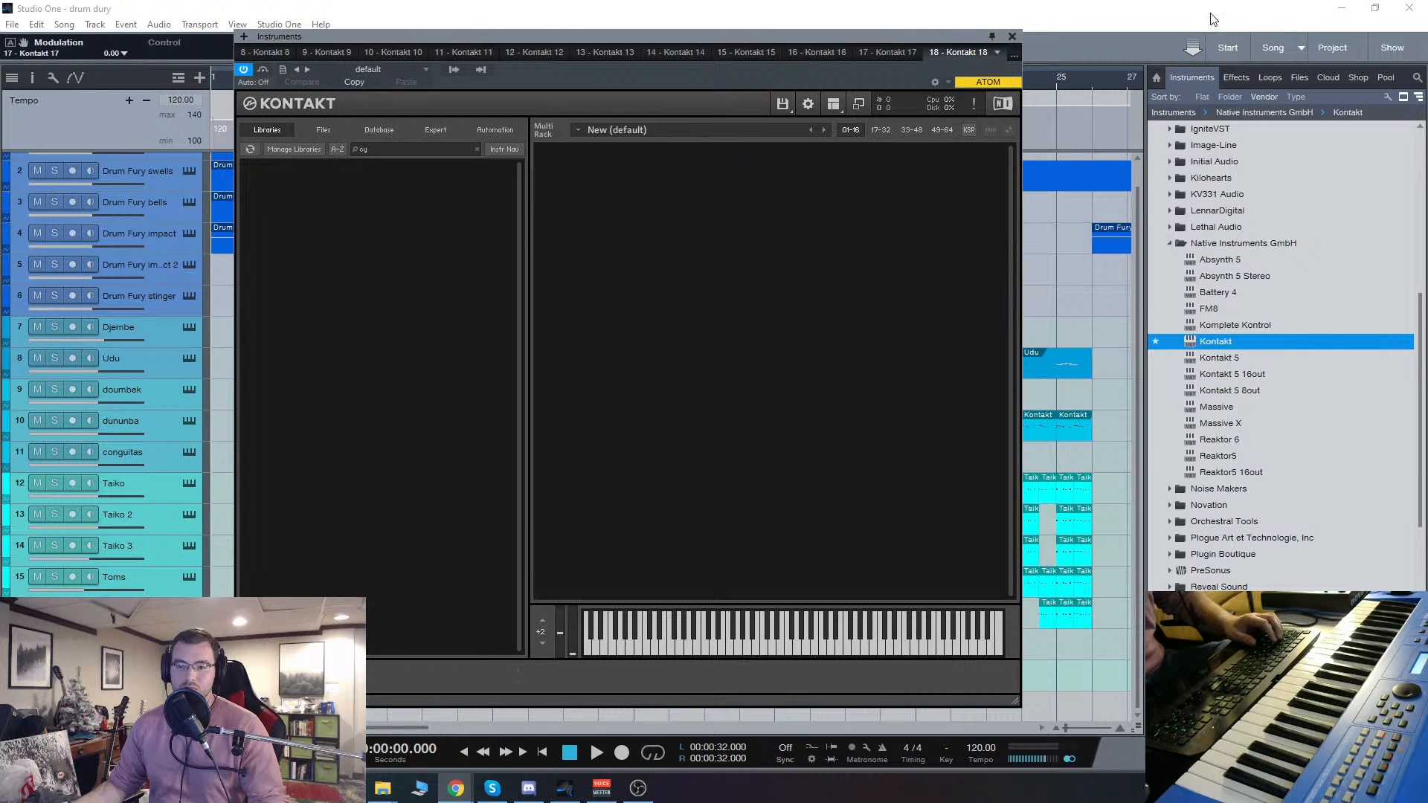
click(1012, 36)
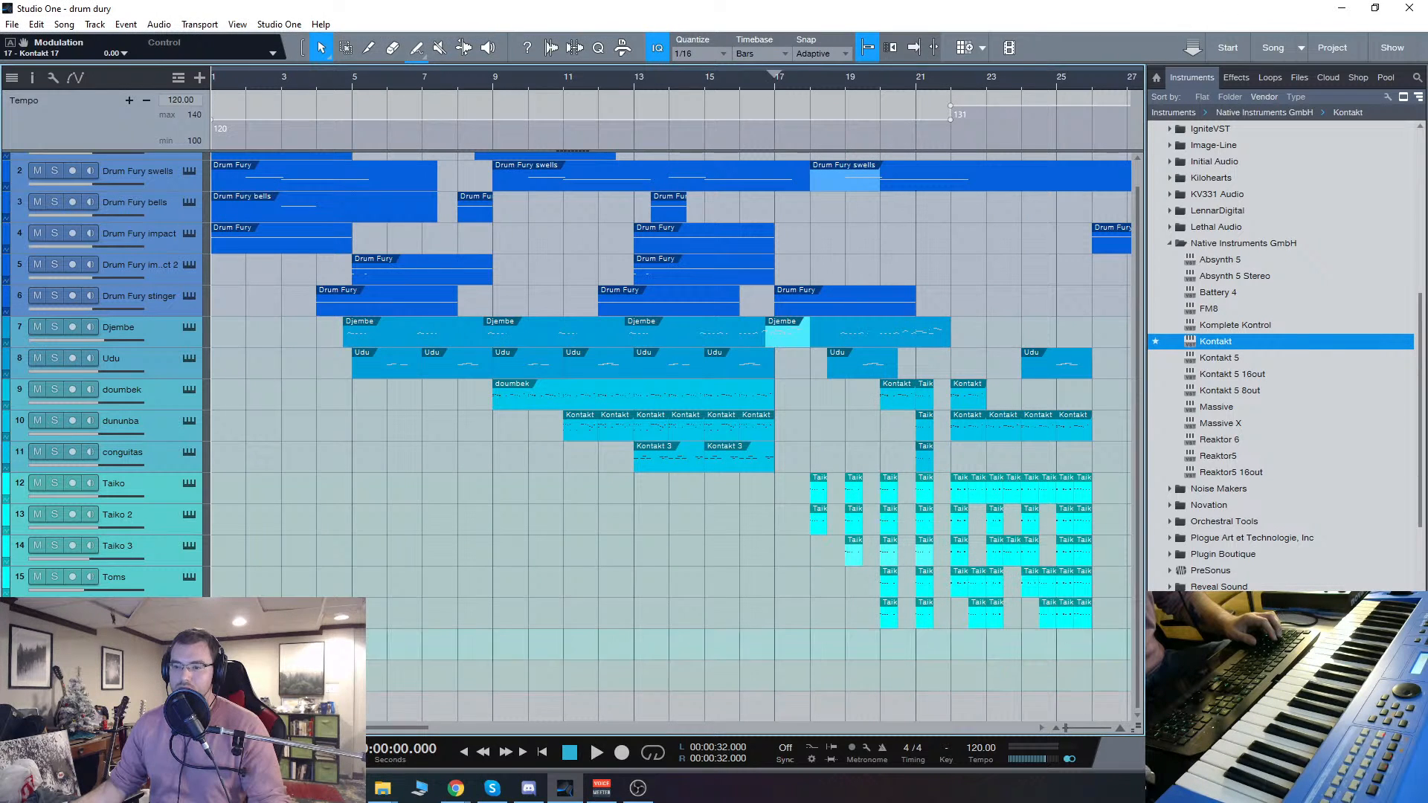
Step: Reopen the viola's Kontakt instrument, show the mixer console and close the instrument window
key(F11)
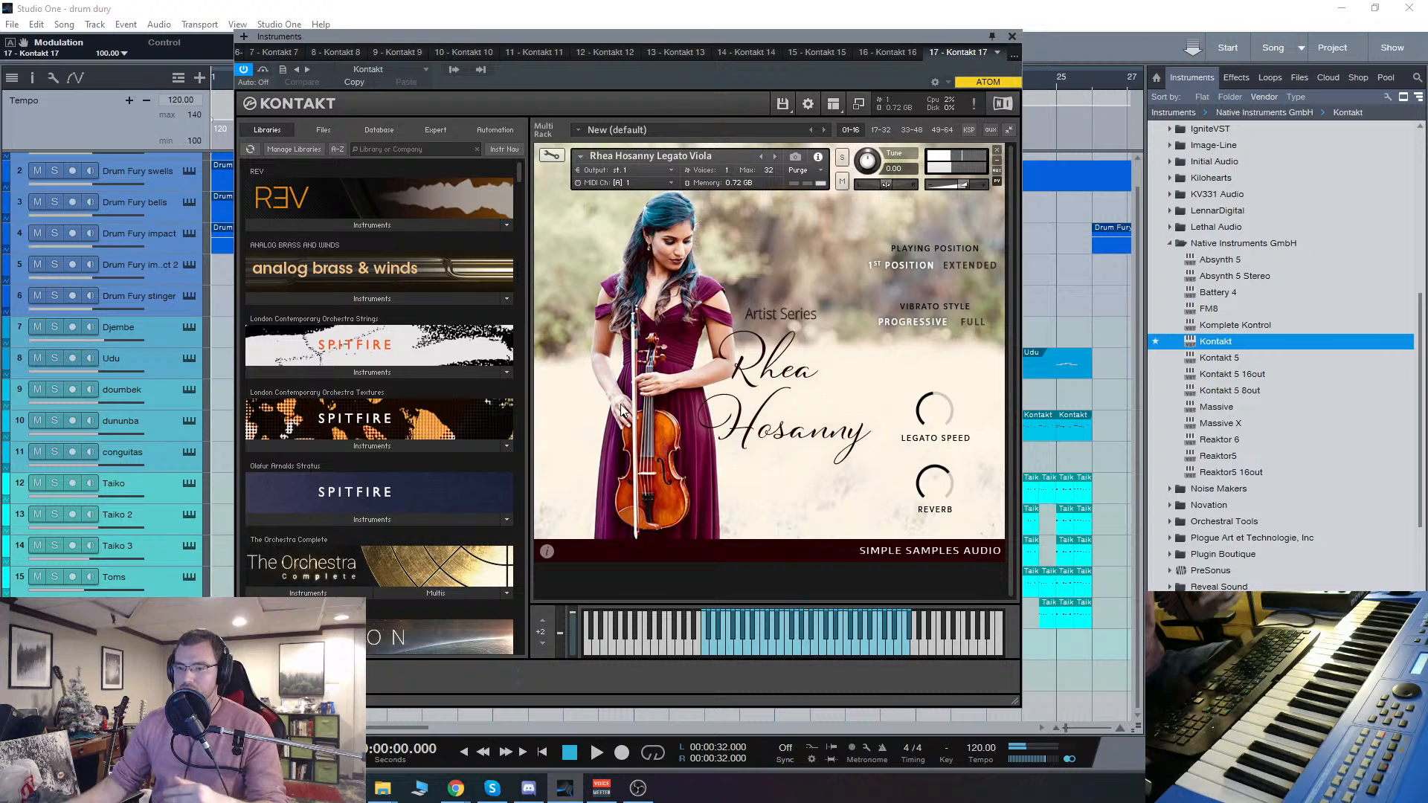
key(F3)
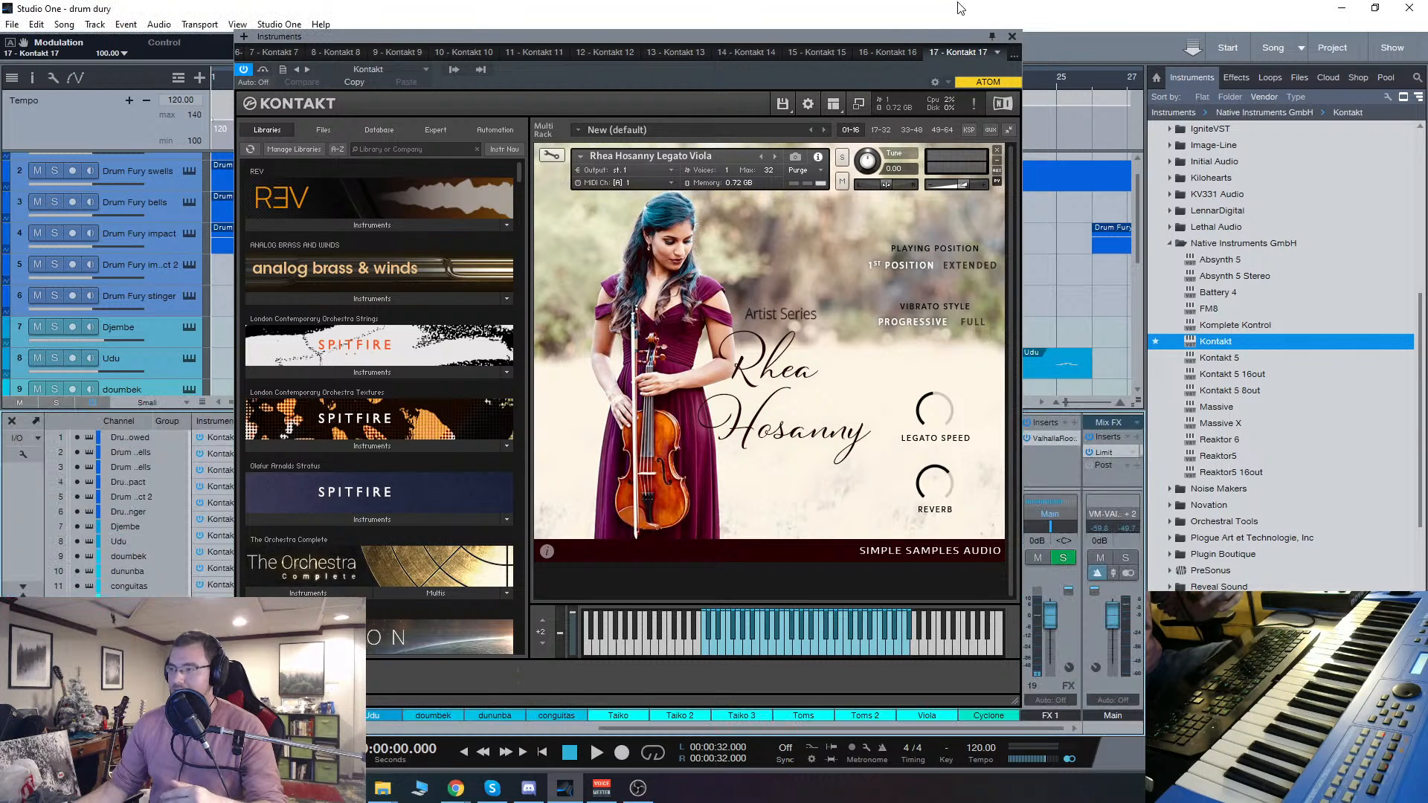
click(1012, 36)
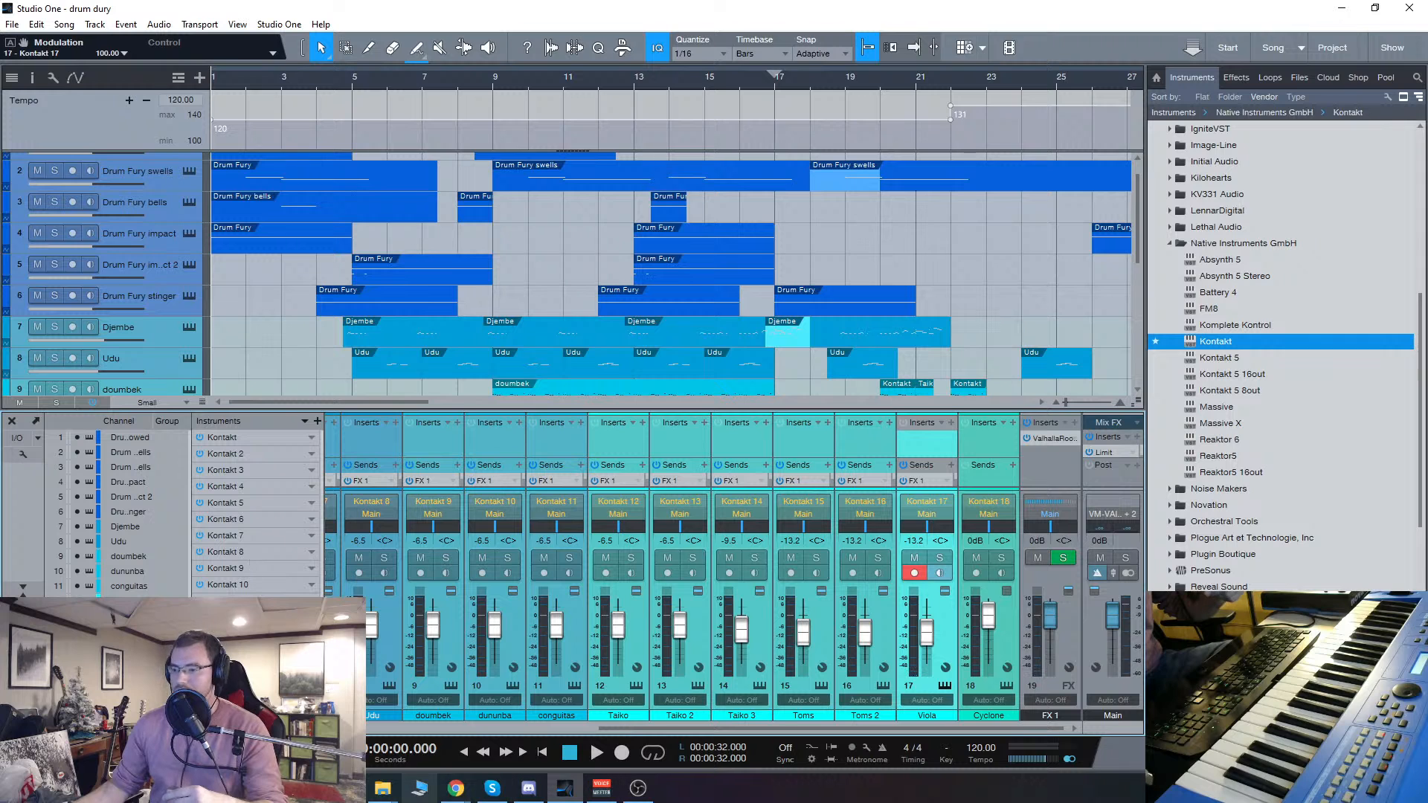
mouse_move(382, 789)
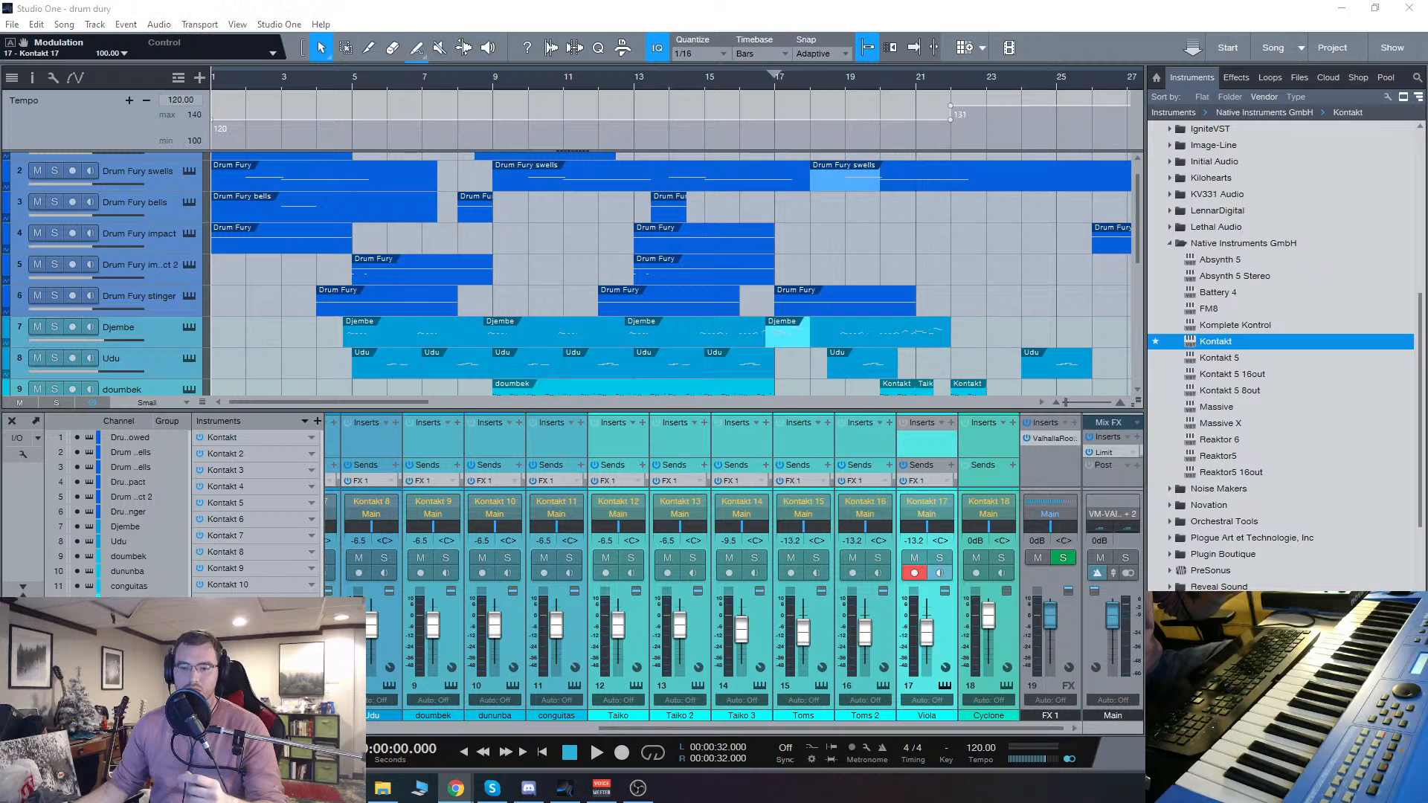
mouse_move(455, 793)
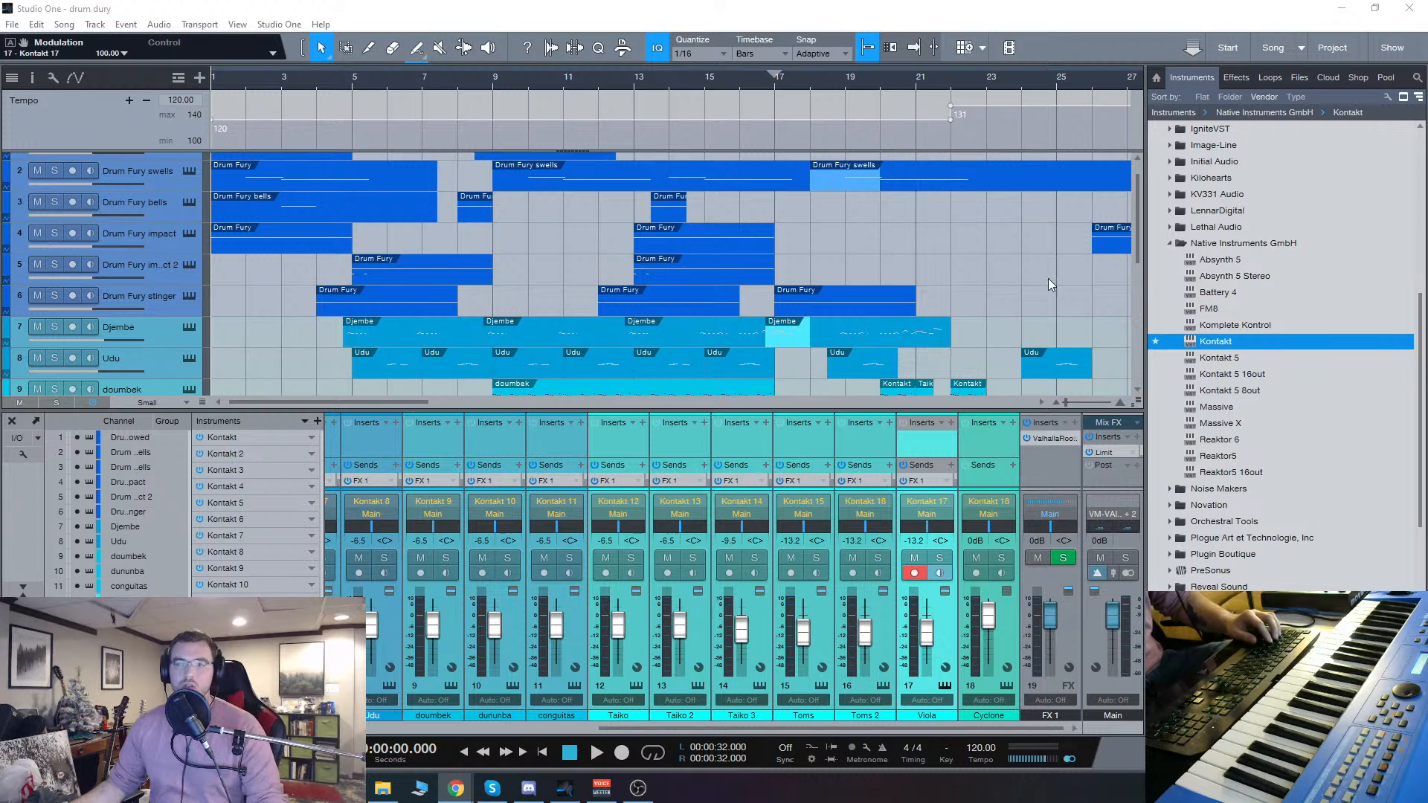
Step: Add the Largo synth from the Waldorf vendor folder as a new instrument track and reposition its window
click(1175, 243)
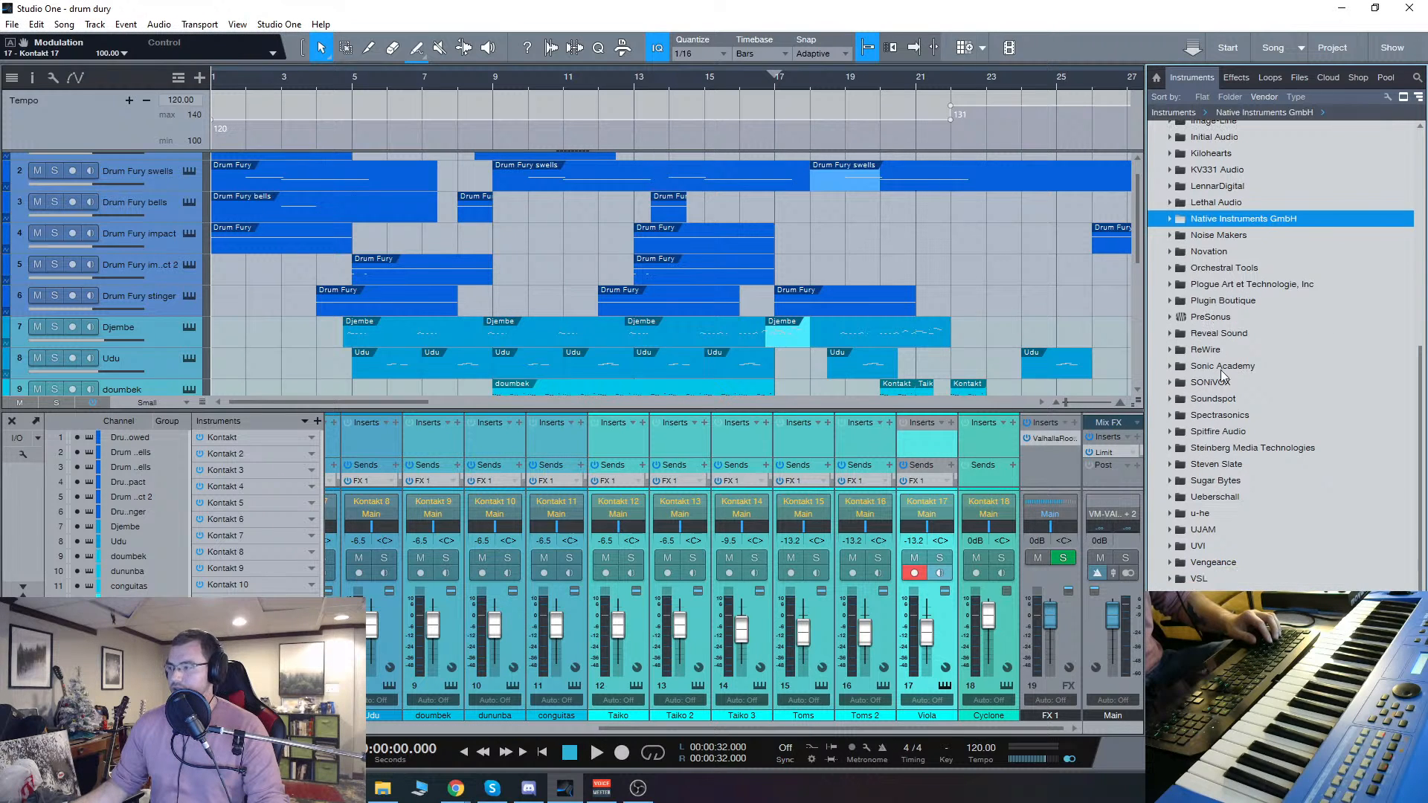
click(1170, 611)
scroll(1169, 611, down, 4)
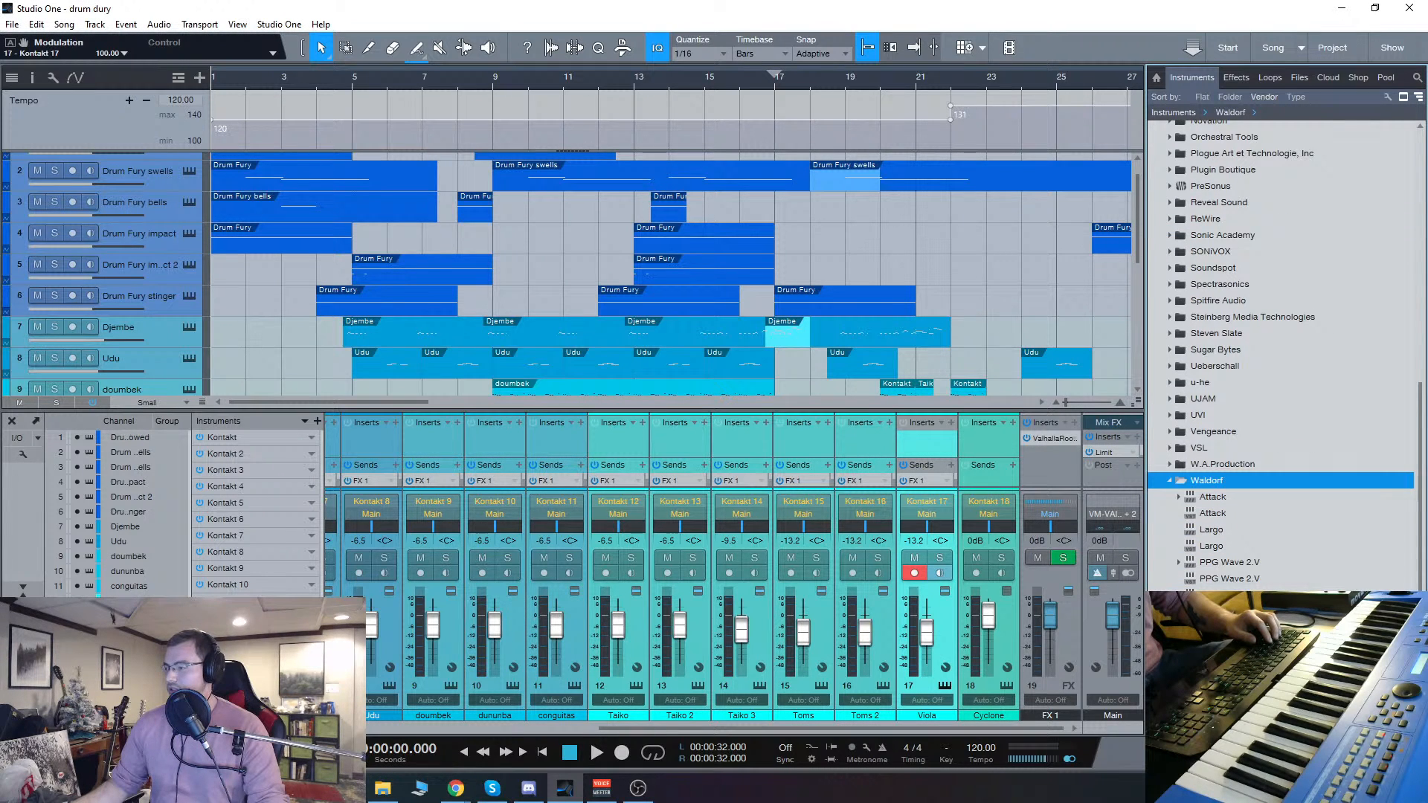
click(1212, 546)
click(1212, 530)
drag(1220, 531, 145, 407)
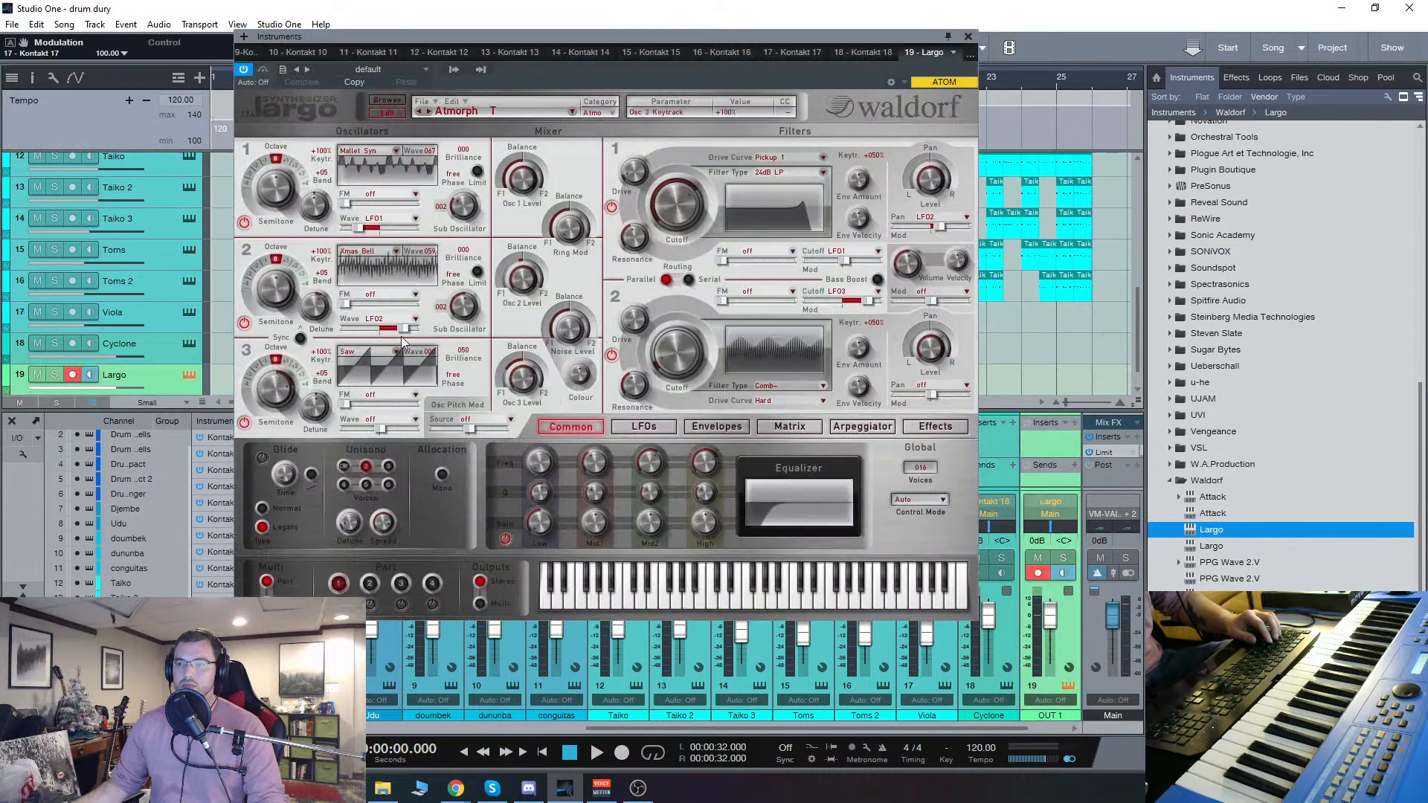
drag(682, 40, 709, 54)
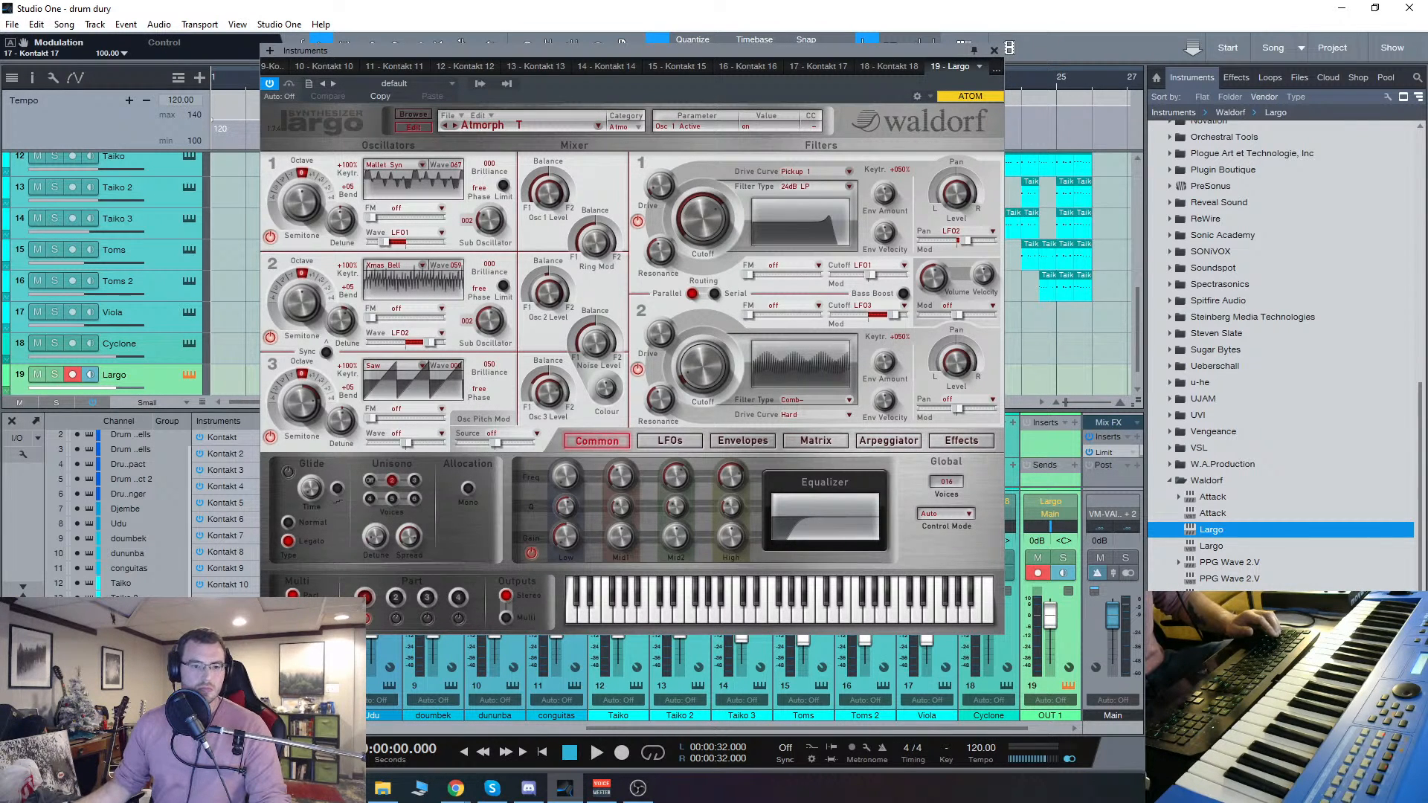
Step: Search the installed Windows apps for "conne" and launch the Connect installer
key(alt+Tab)
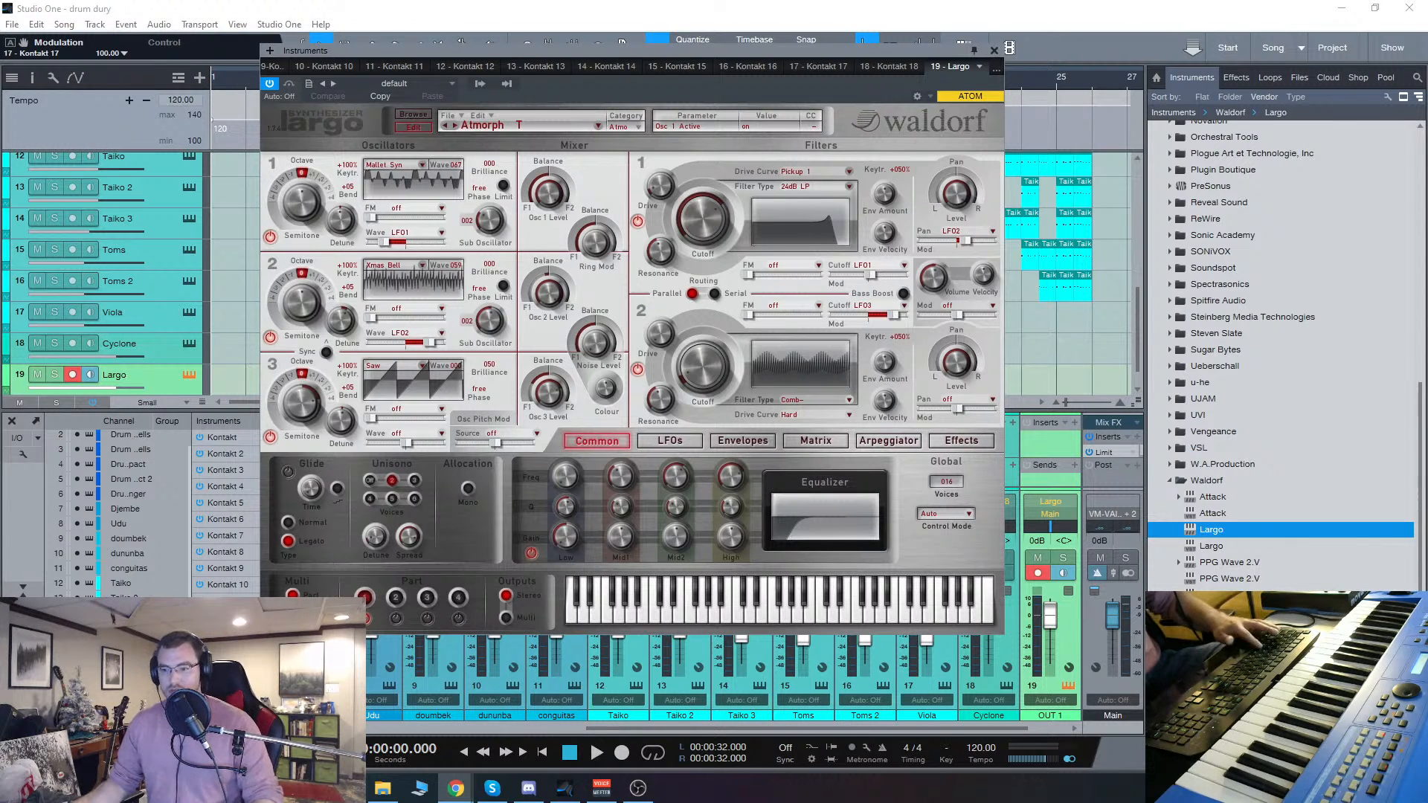
key(super)
text(conne)
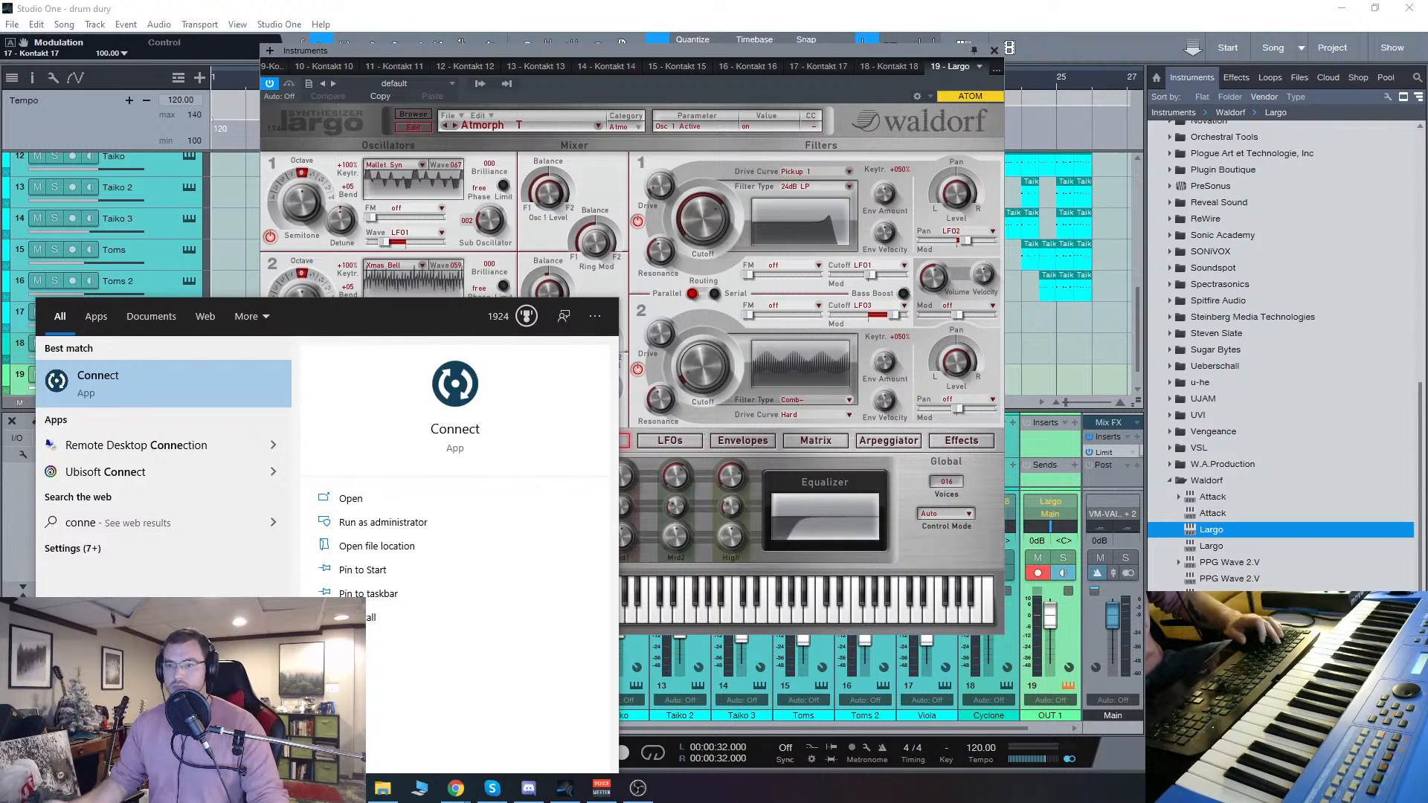
click(165, 387)
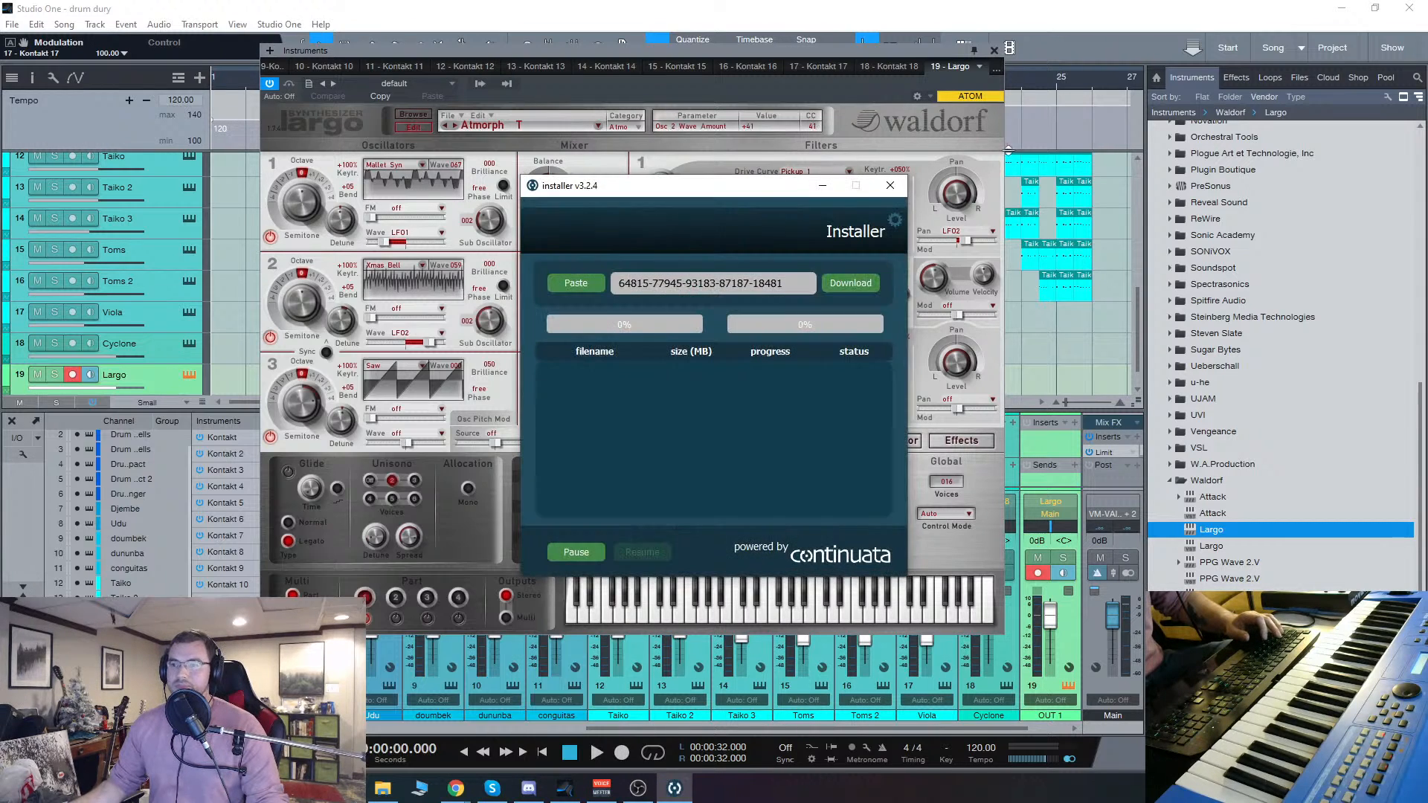
Step: Move the installer window out of view, then close and reopen the Largo instrument and reposition its window over the arrangement
drag(777, 189, 0, 223)
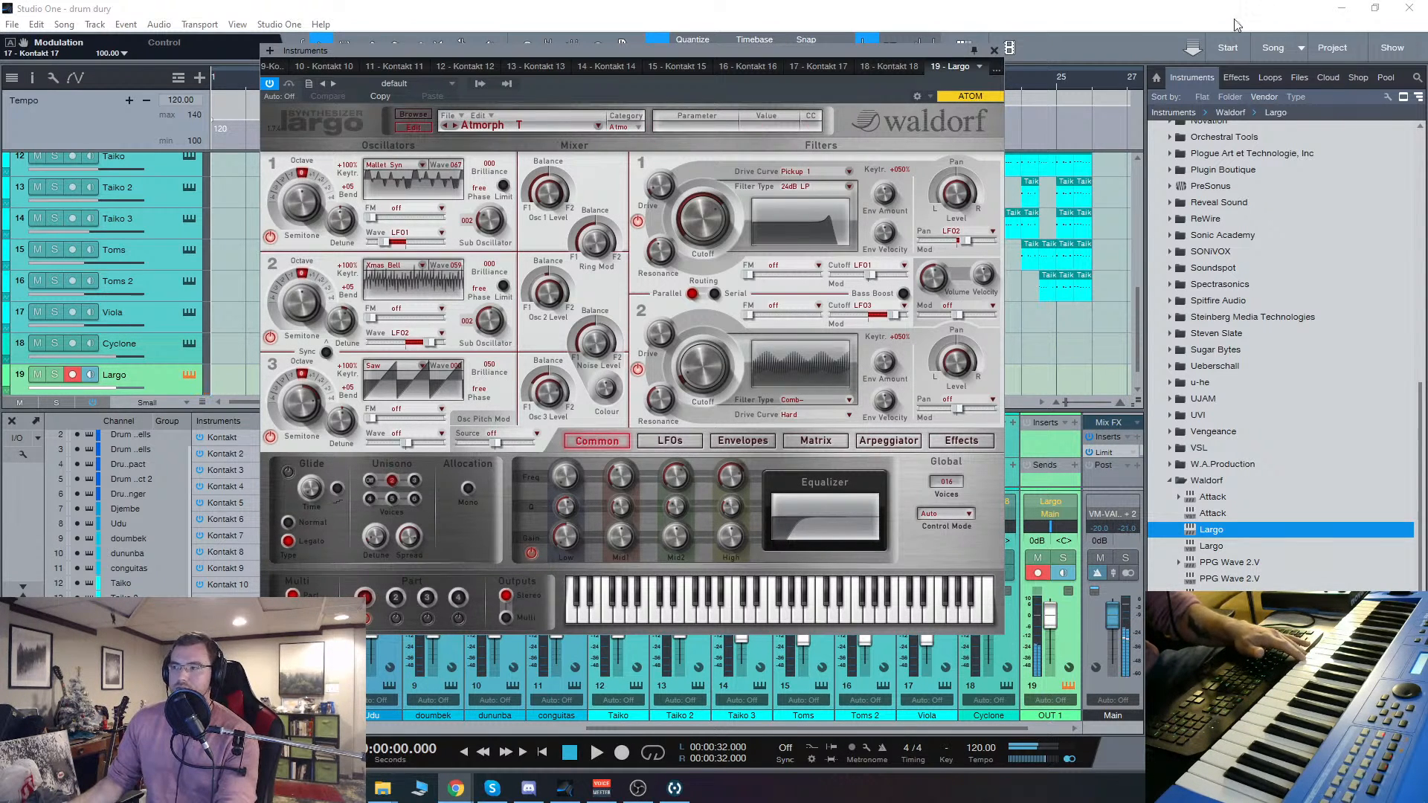
click(994, 49)
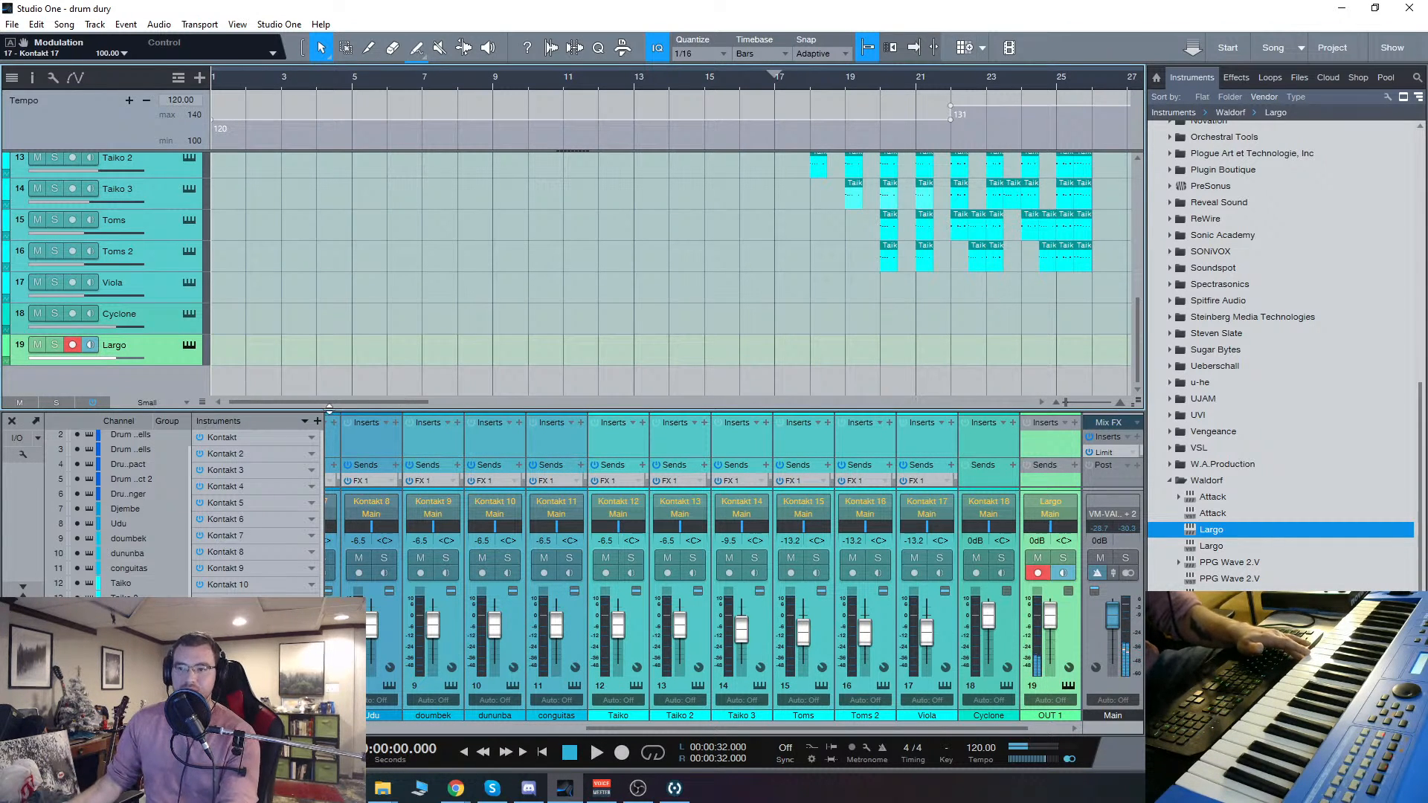
click(189, 345)
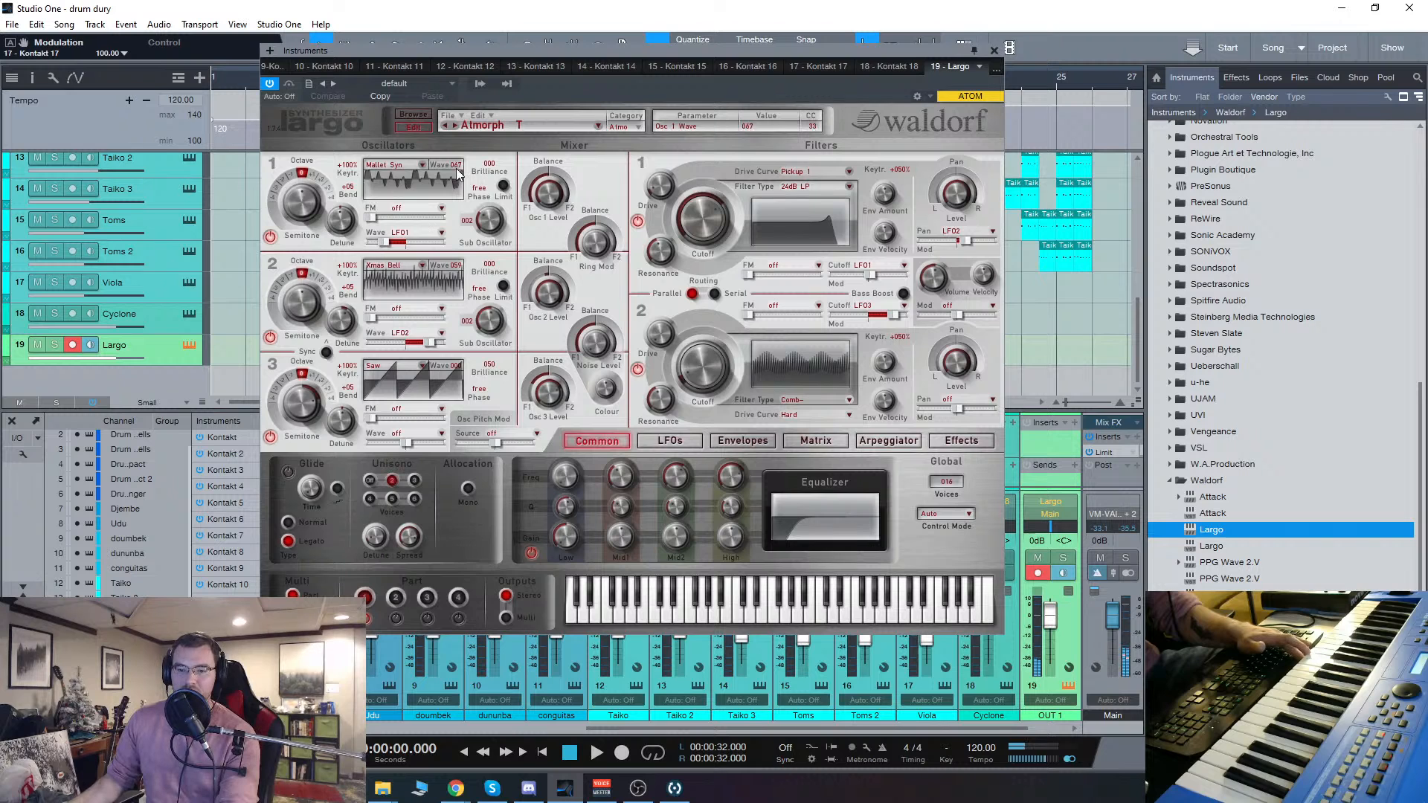
drag(596, 55, 610, 65)
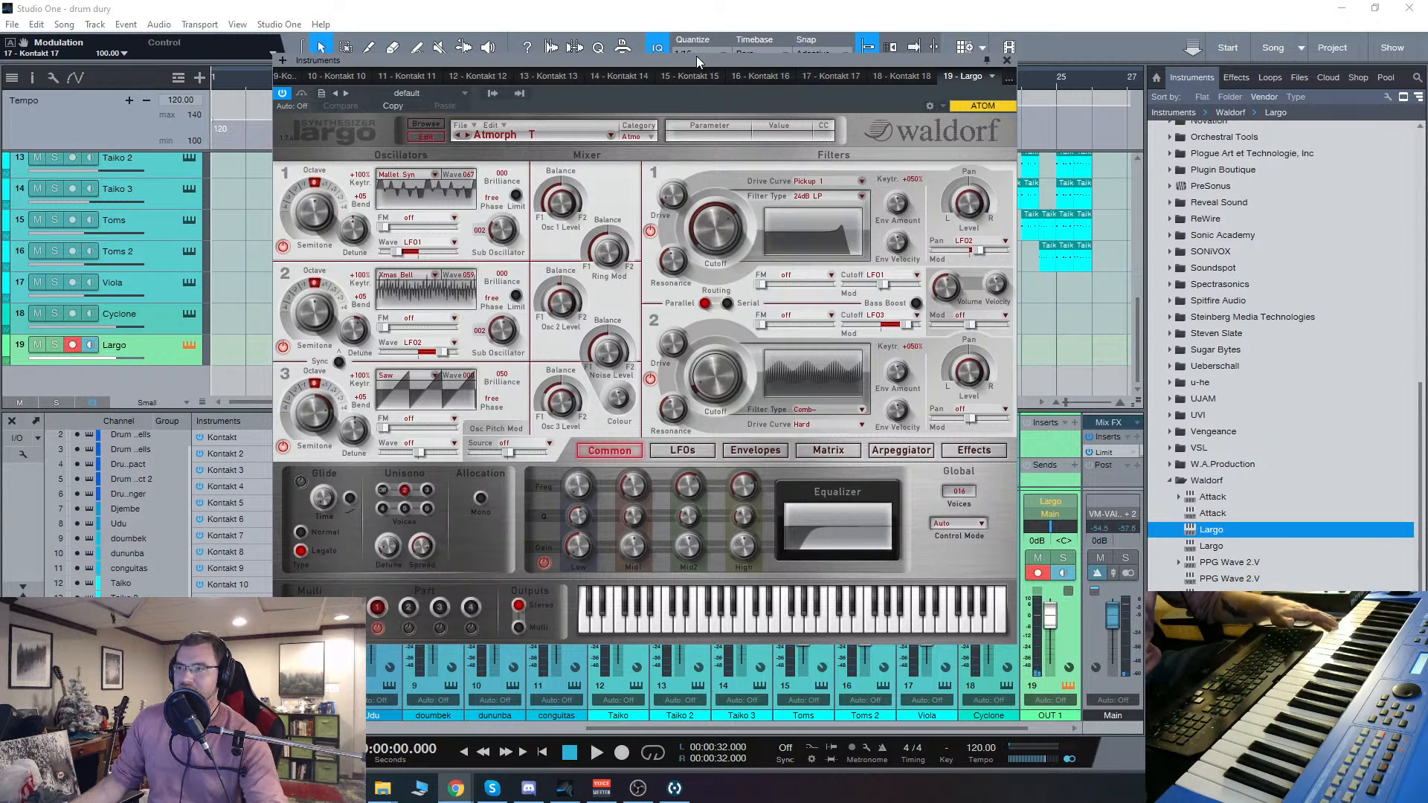
drag(696, 56, 659, 76)
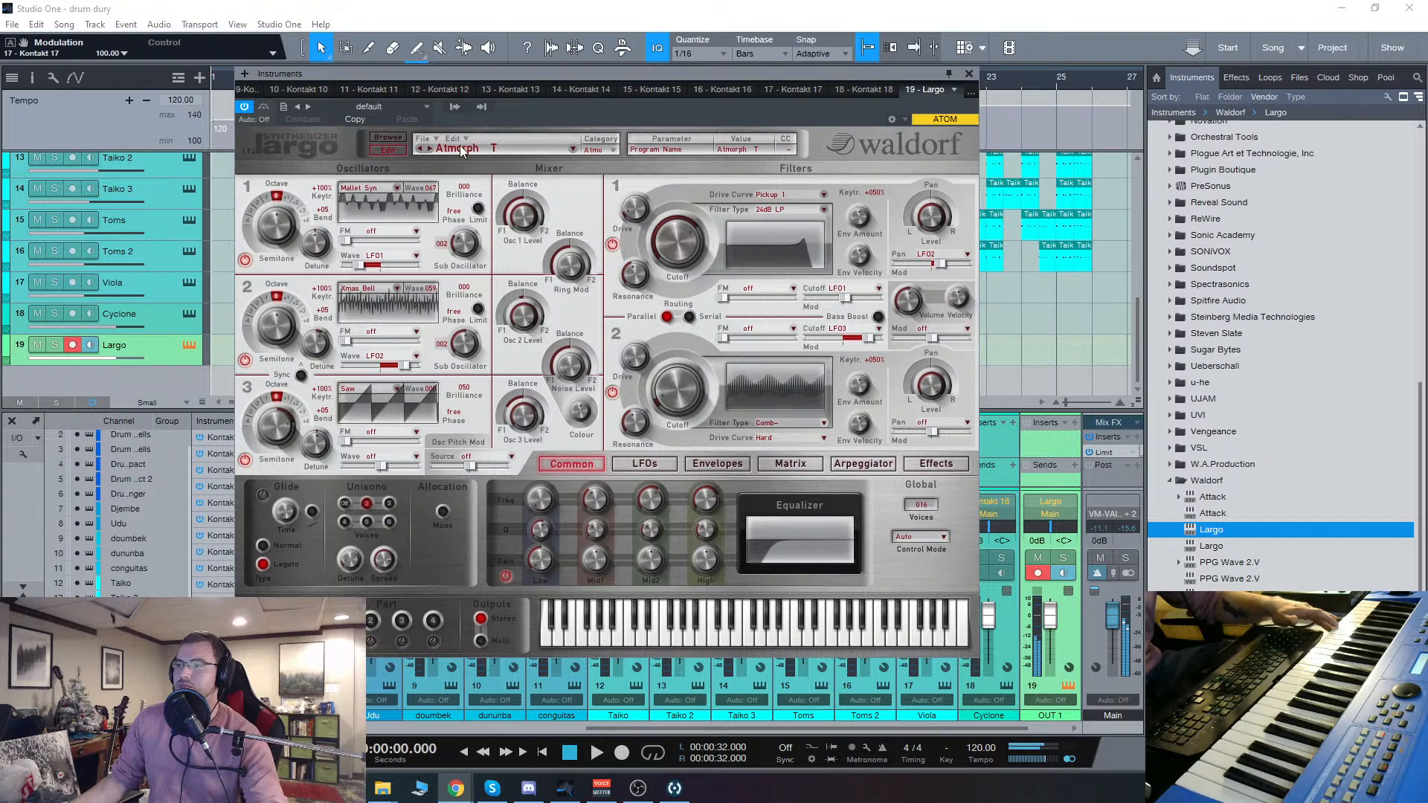
Step: Load the Loop1 DocT program in Largo and advance to Touchy FM DocT
click(574, 148)
click(658, 253)
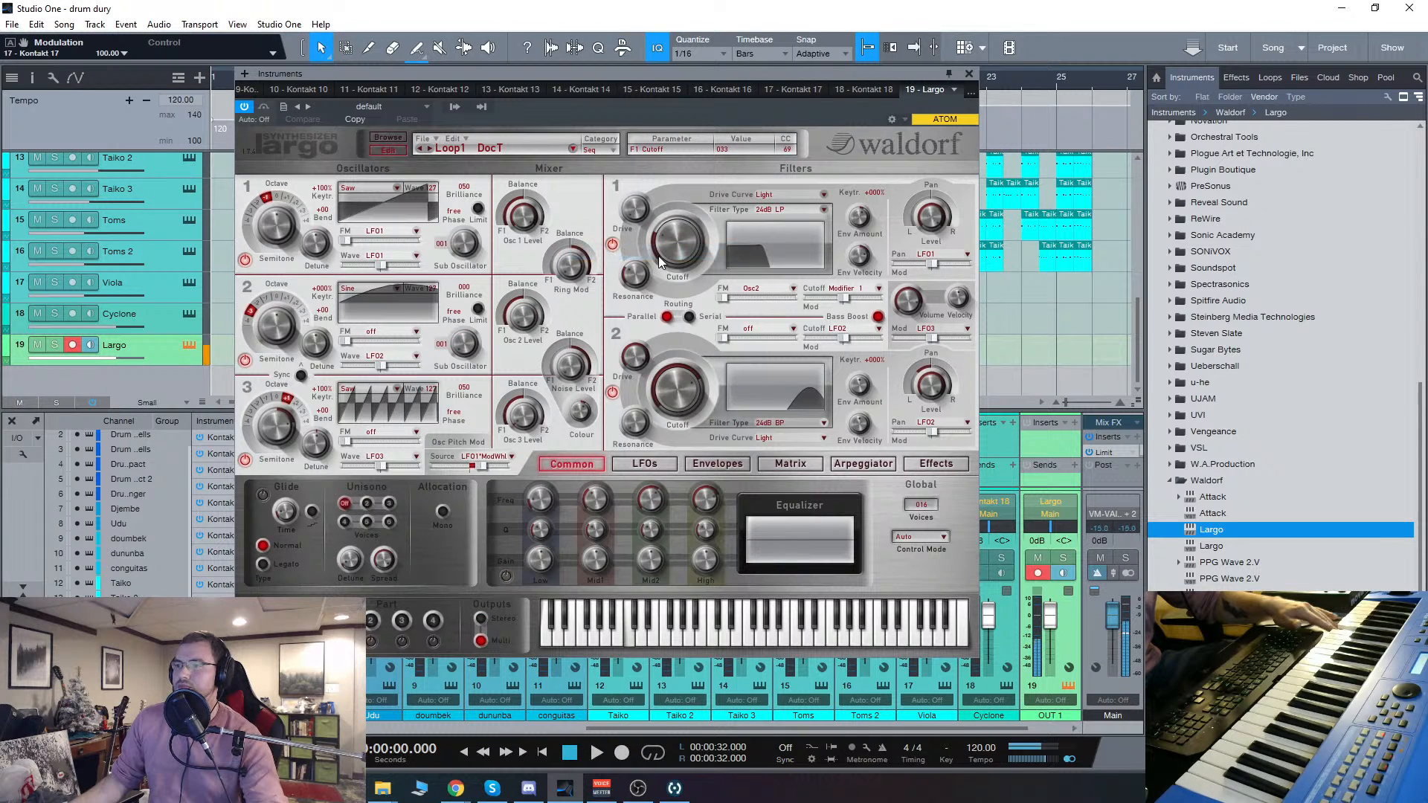
click(429, 148)
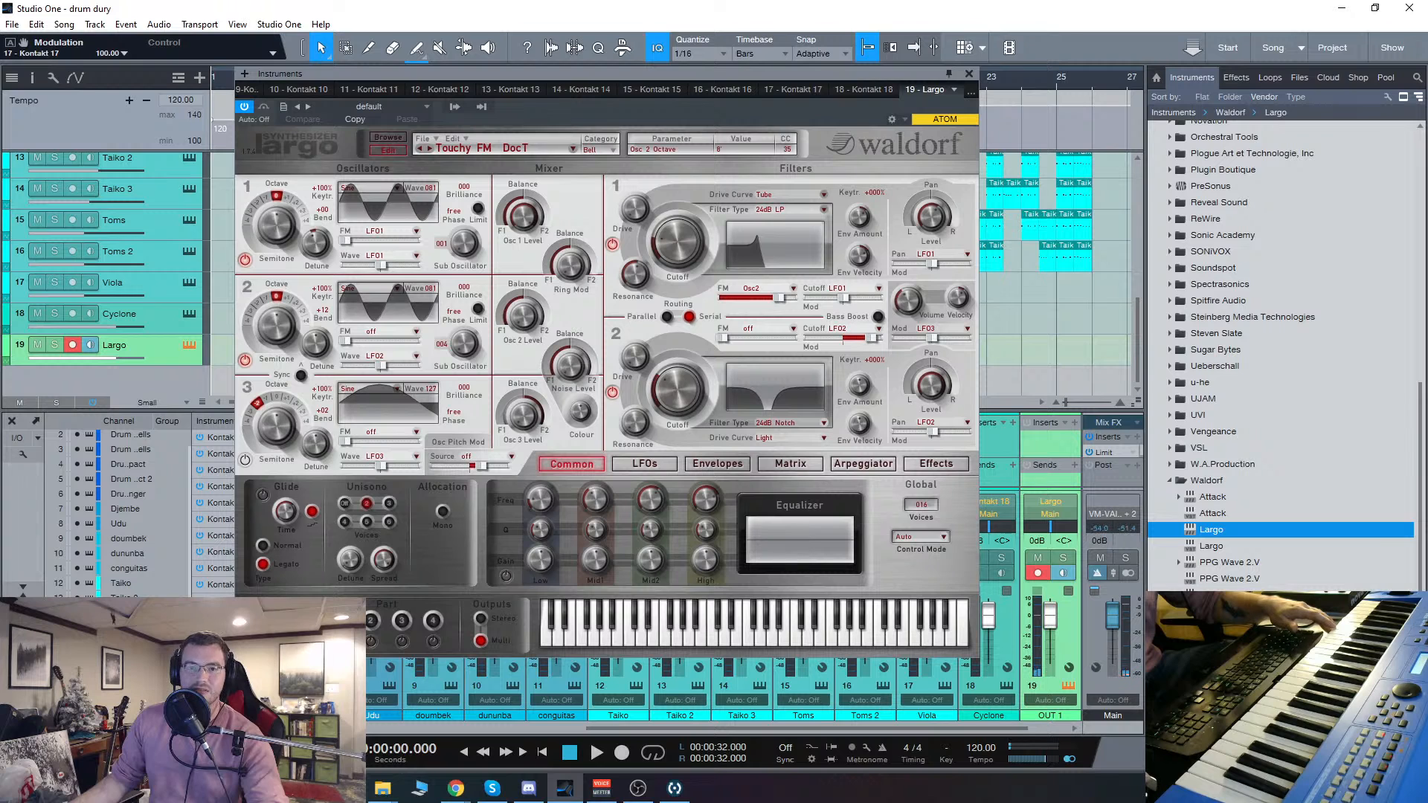
key(alt+Tab)
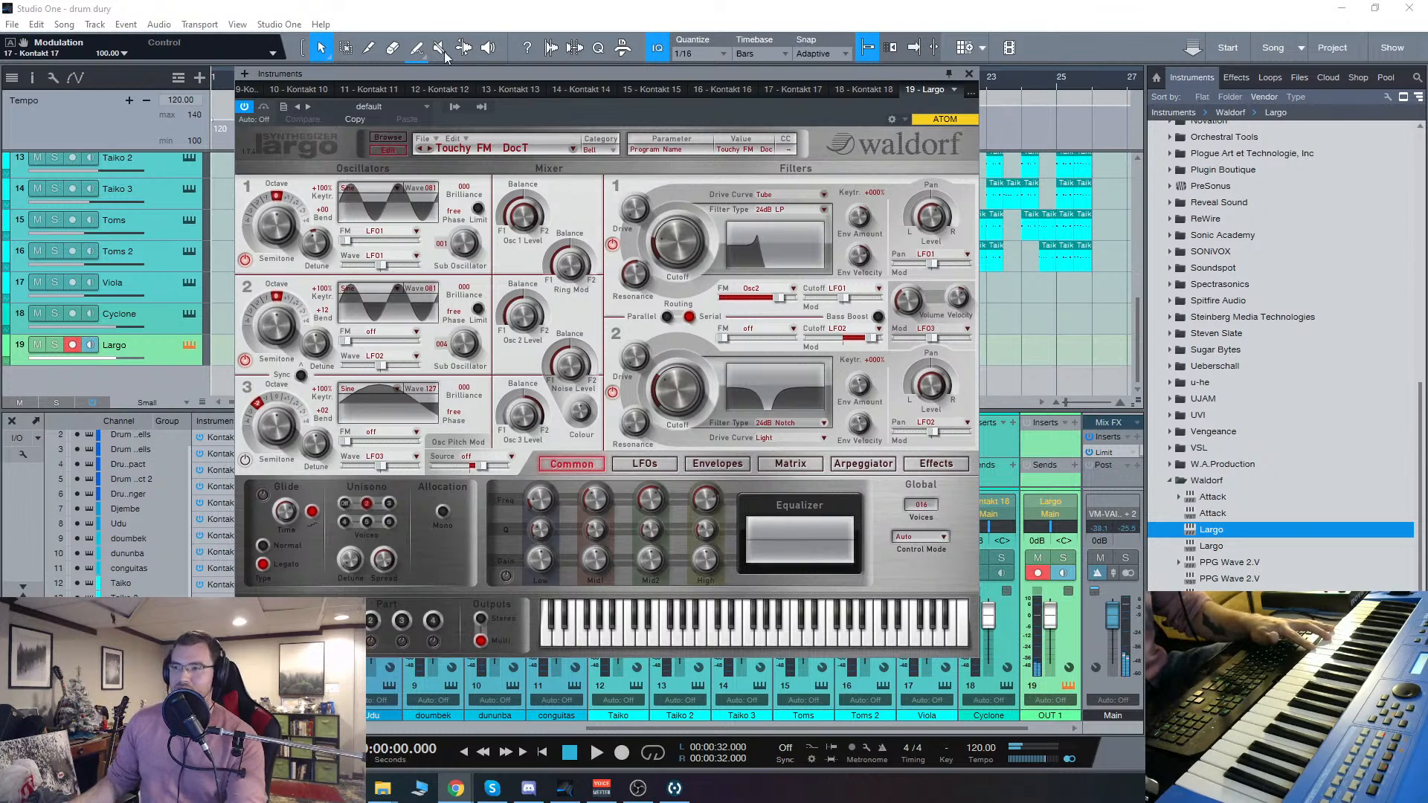
Step: Browse Largo's Local Library, expand the Factory Soundset and Sounds by Designers folders, and select Factory Soundset.fxb
click(386, 140)
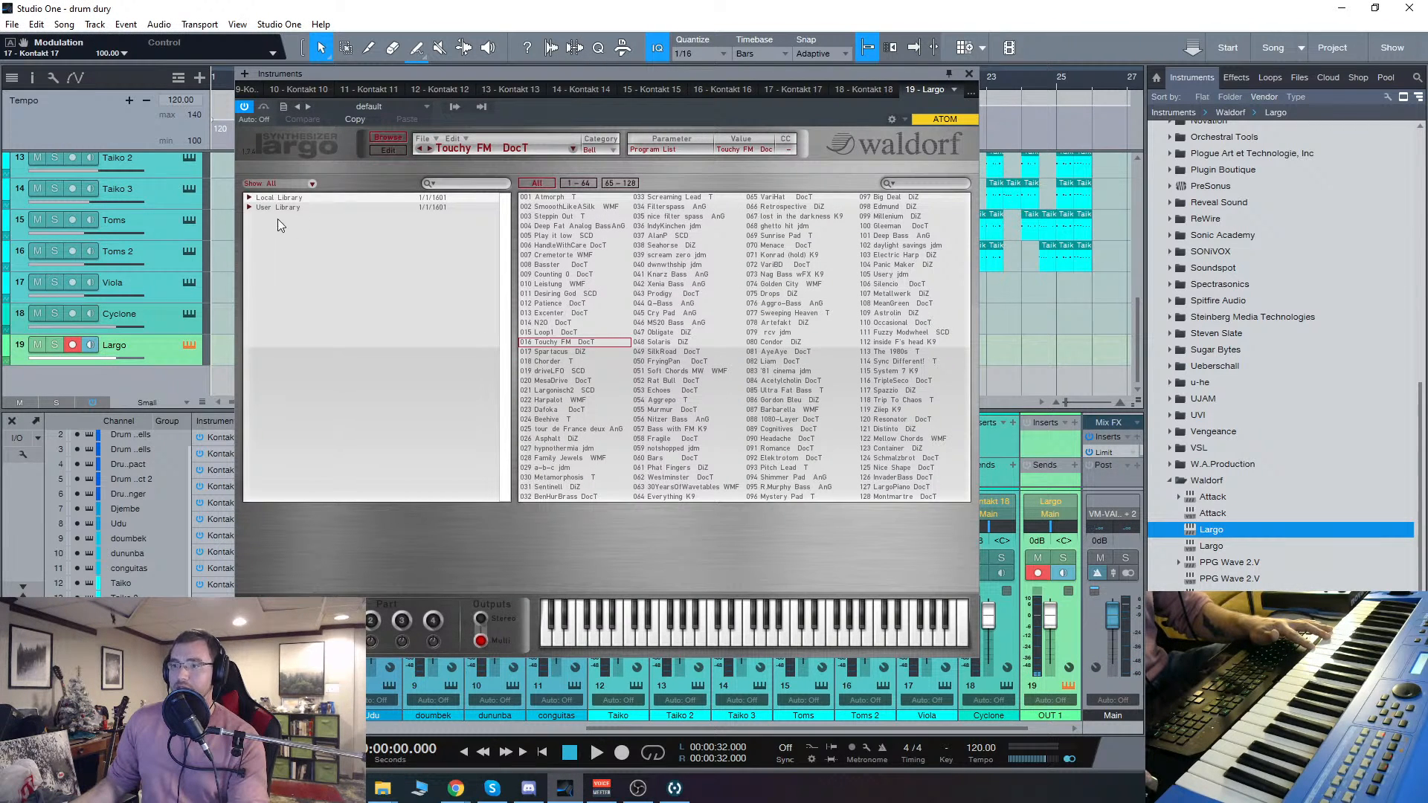
click(249, 197)
click(257, 217)
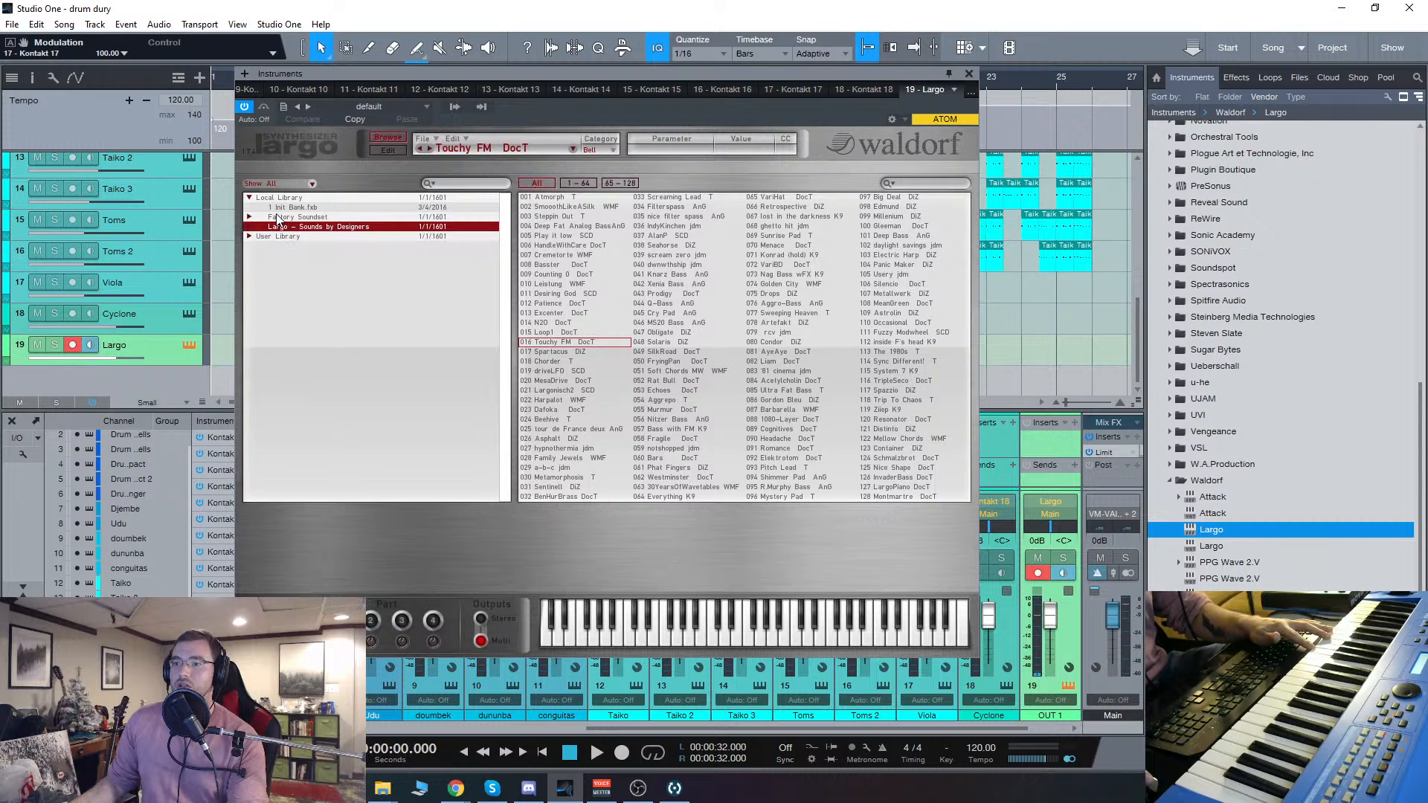
click(249, 218)
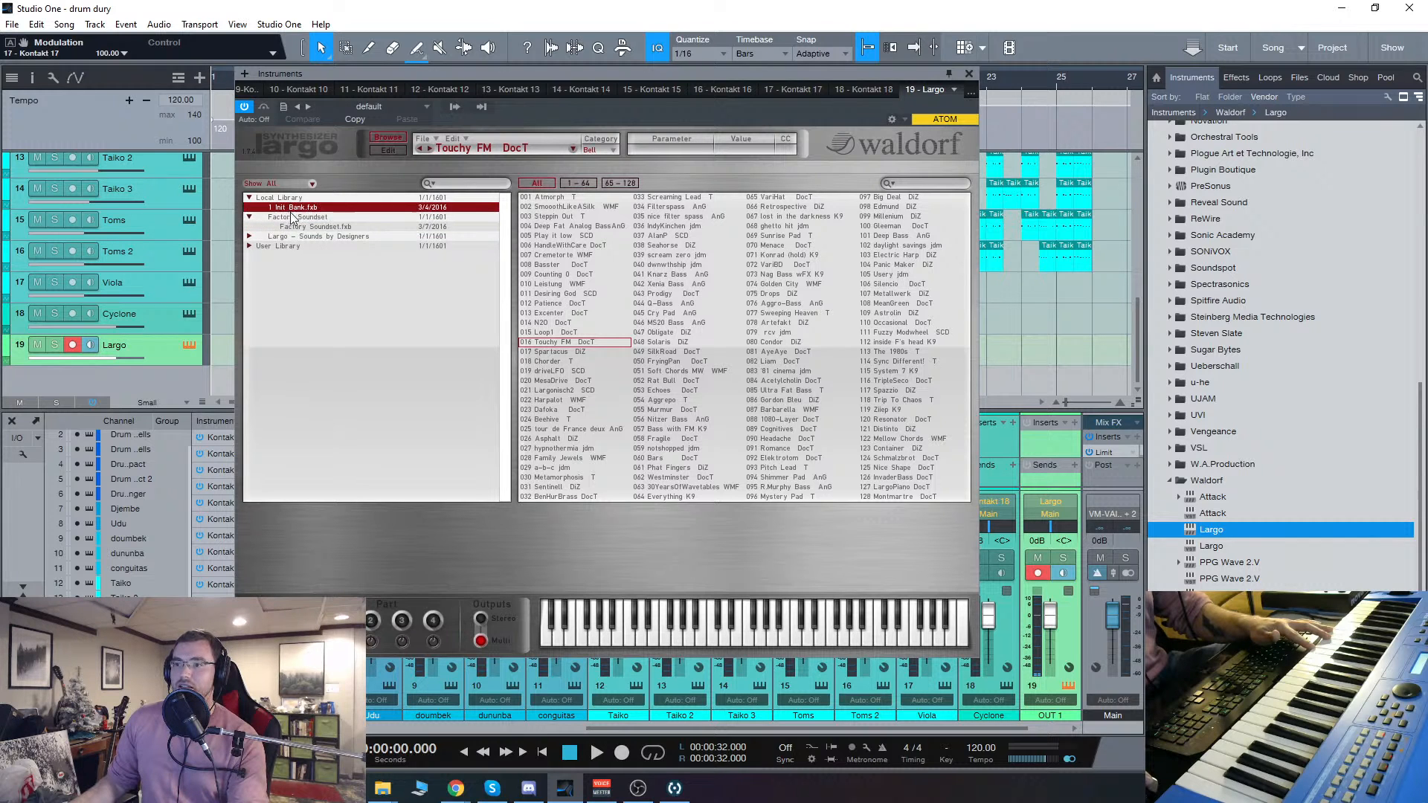
click(249, 236)
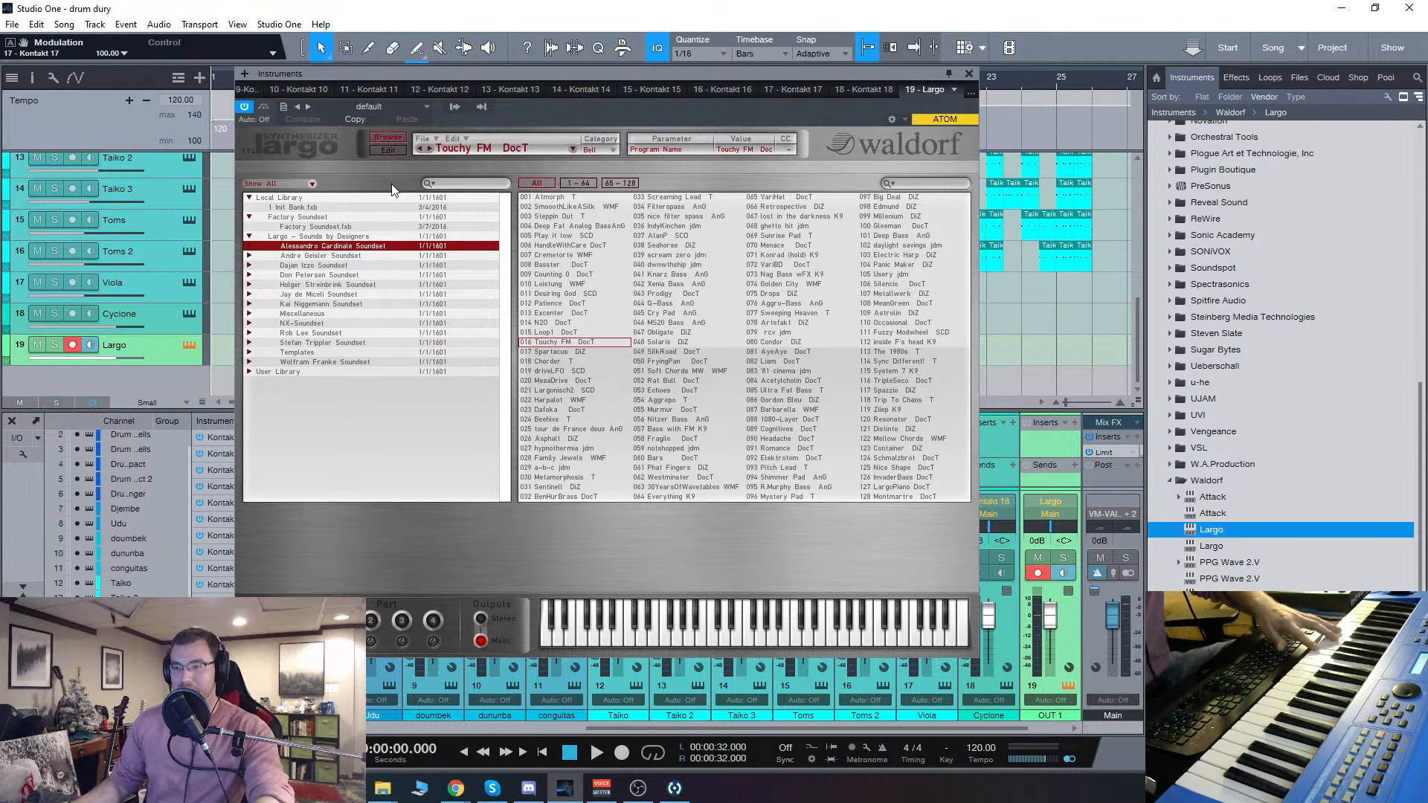
click(310, 227)
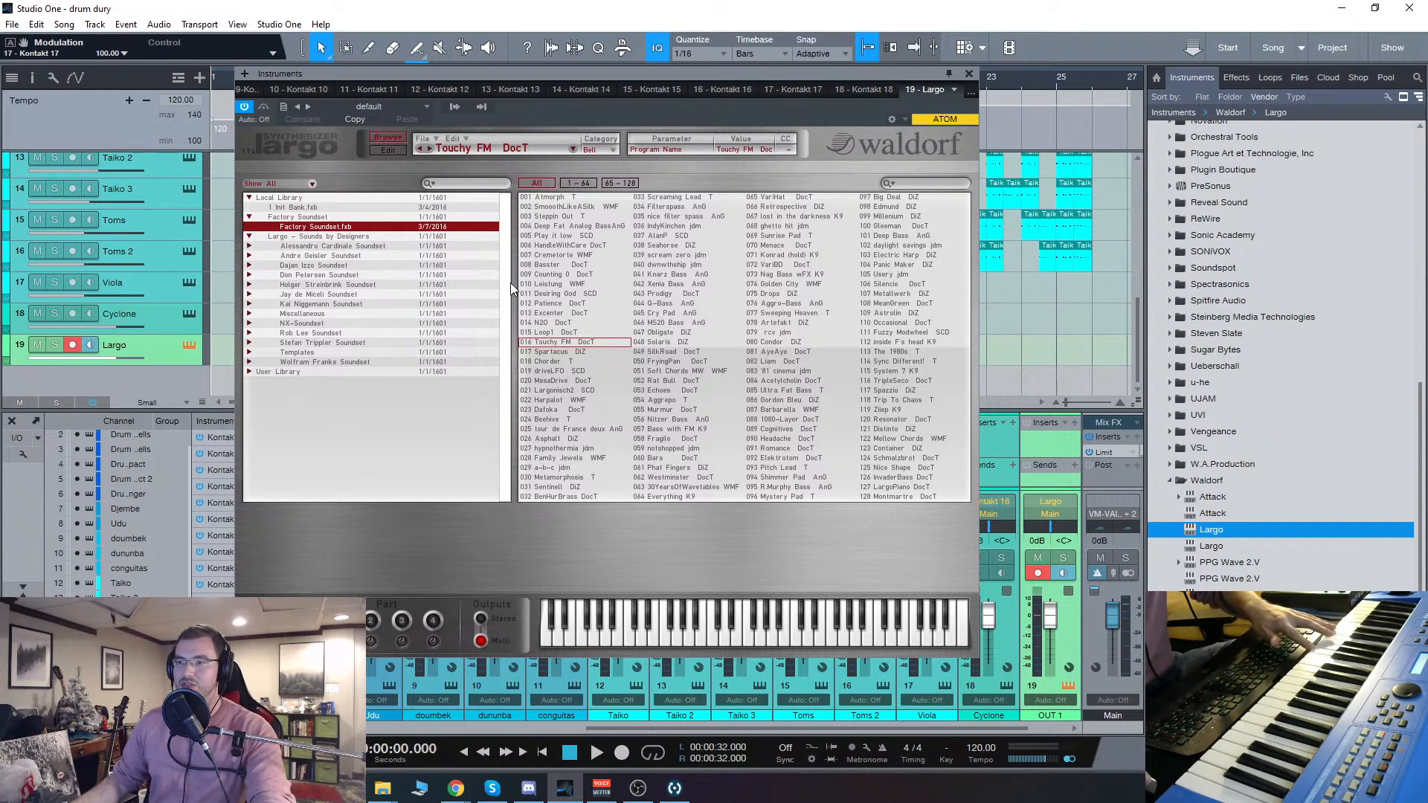
Step: Audition the Leistung WMF, scream zero jdm, Cry Pad AnG and Largonisch2 SCD programs from the program list
click(573, 285)
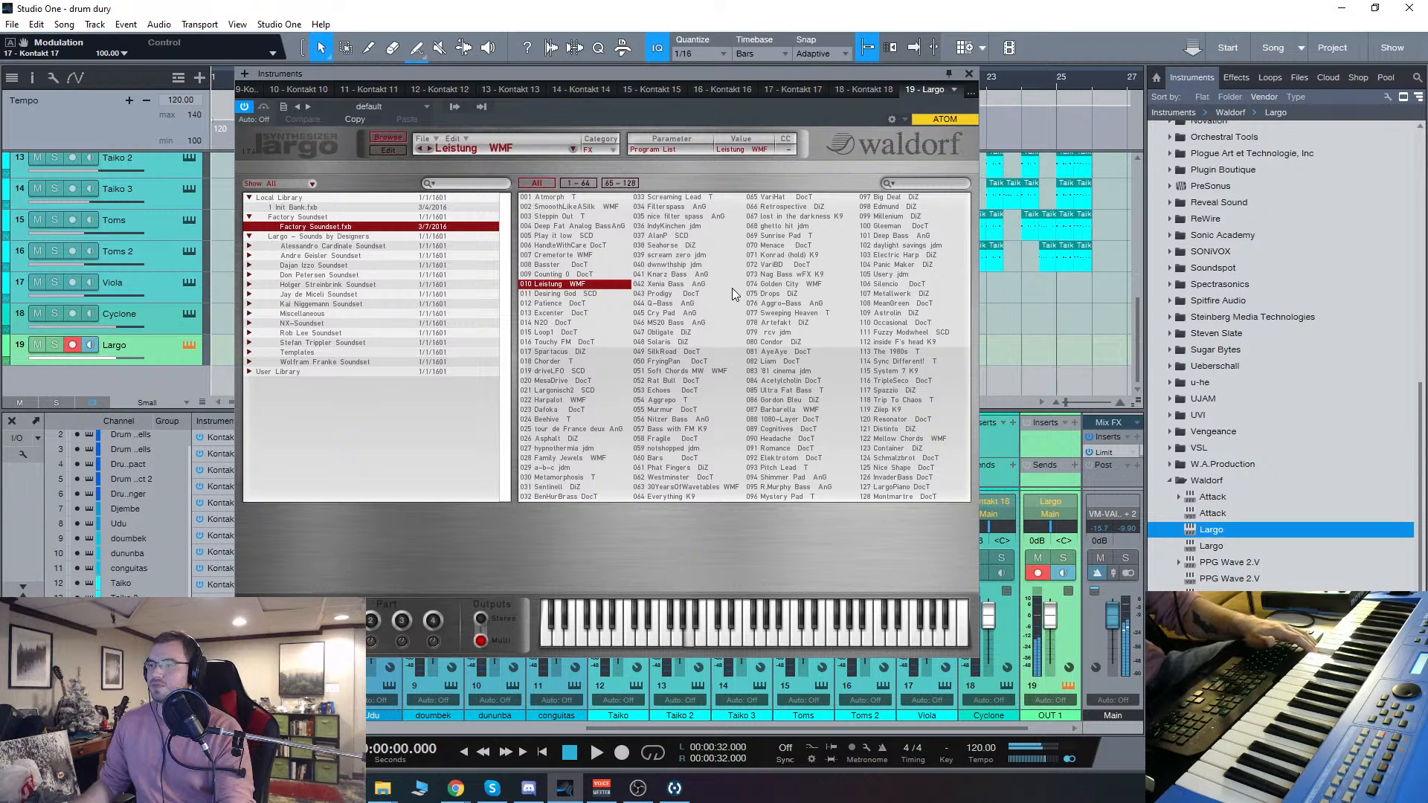
click(665, 255)
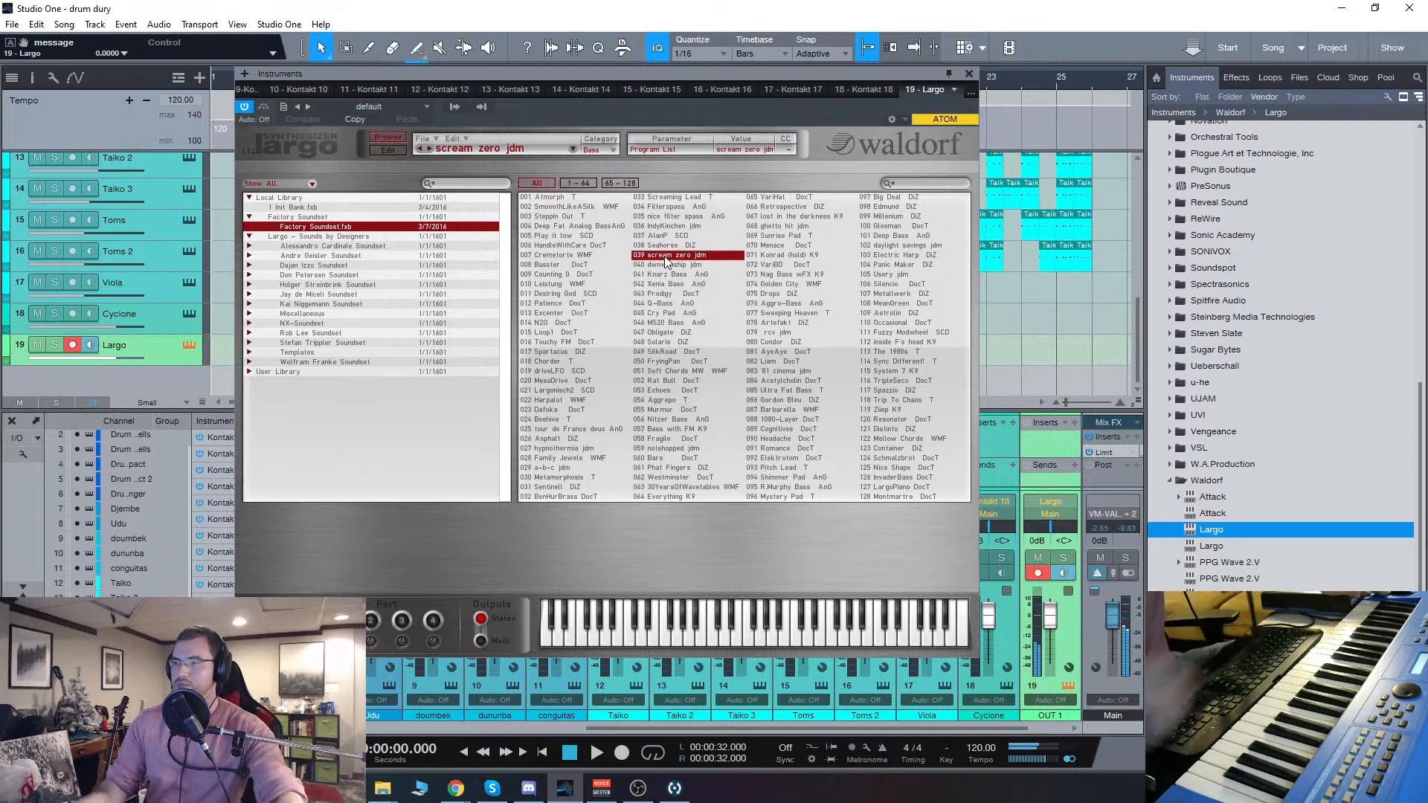
click(675, 311)
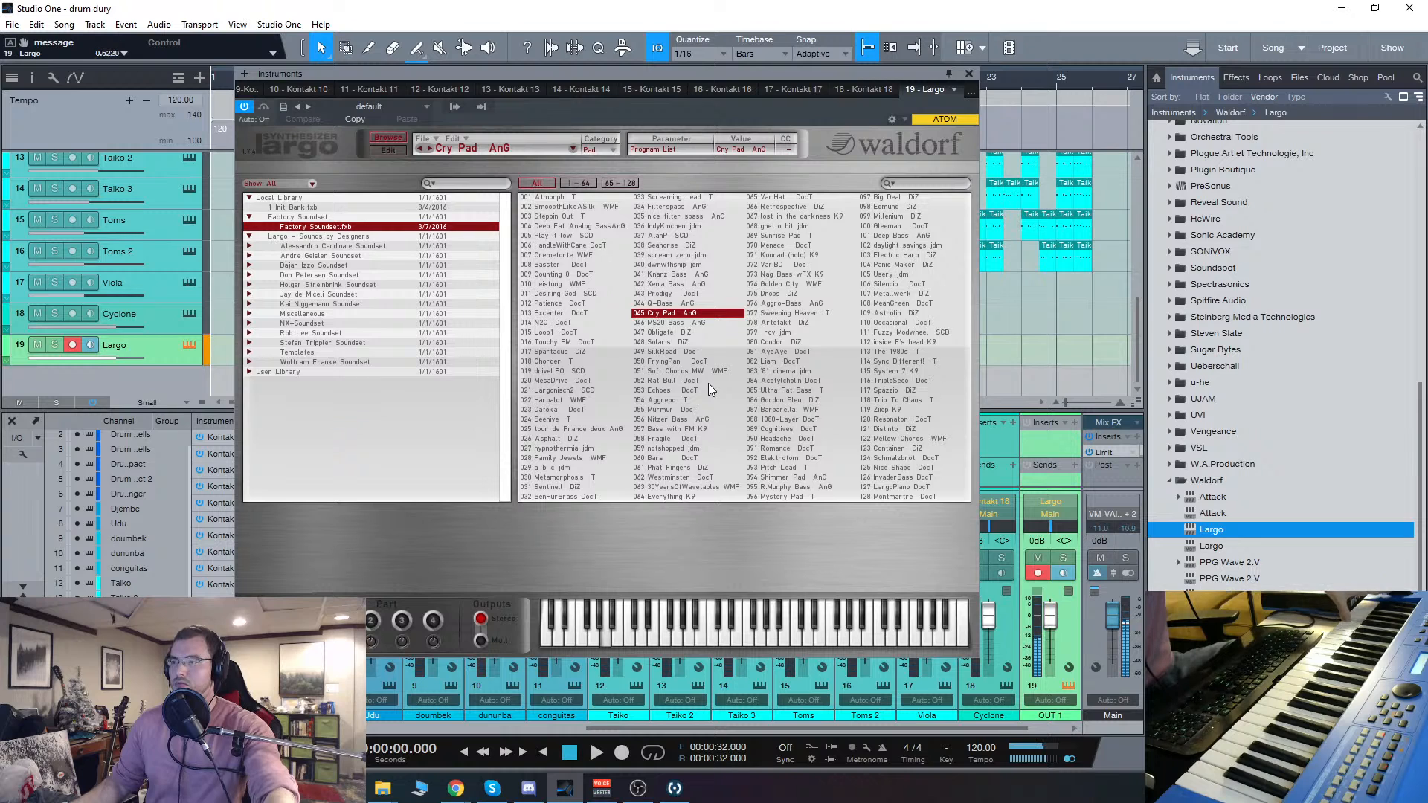
click(553, 392)
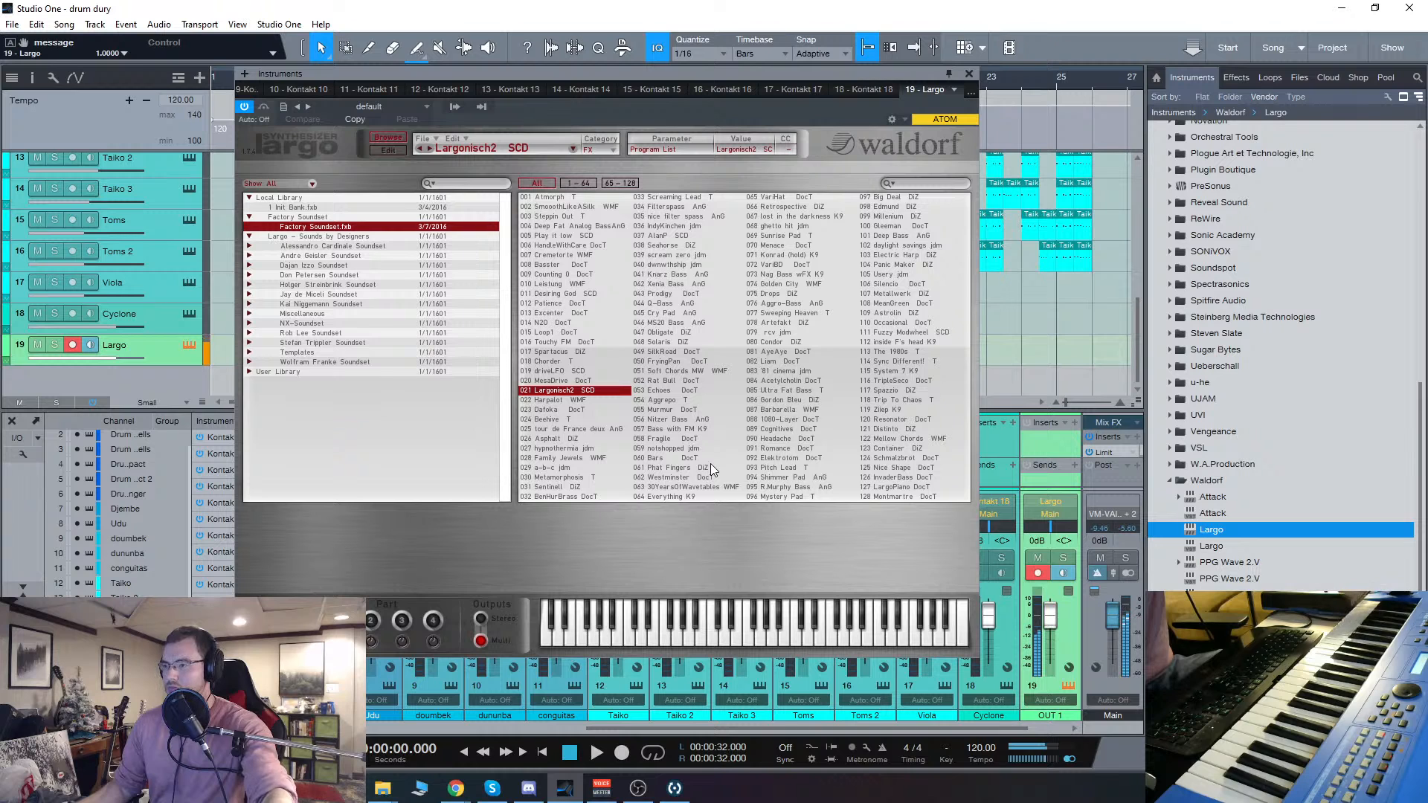
Step: Return to Largo's edit view and lower the cutoff of both filters on Largonisch2 SCD
click(394, 151)
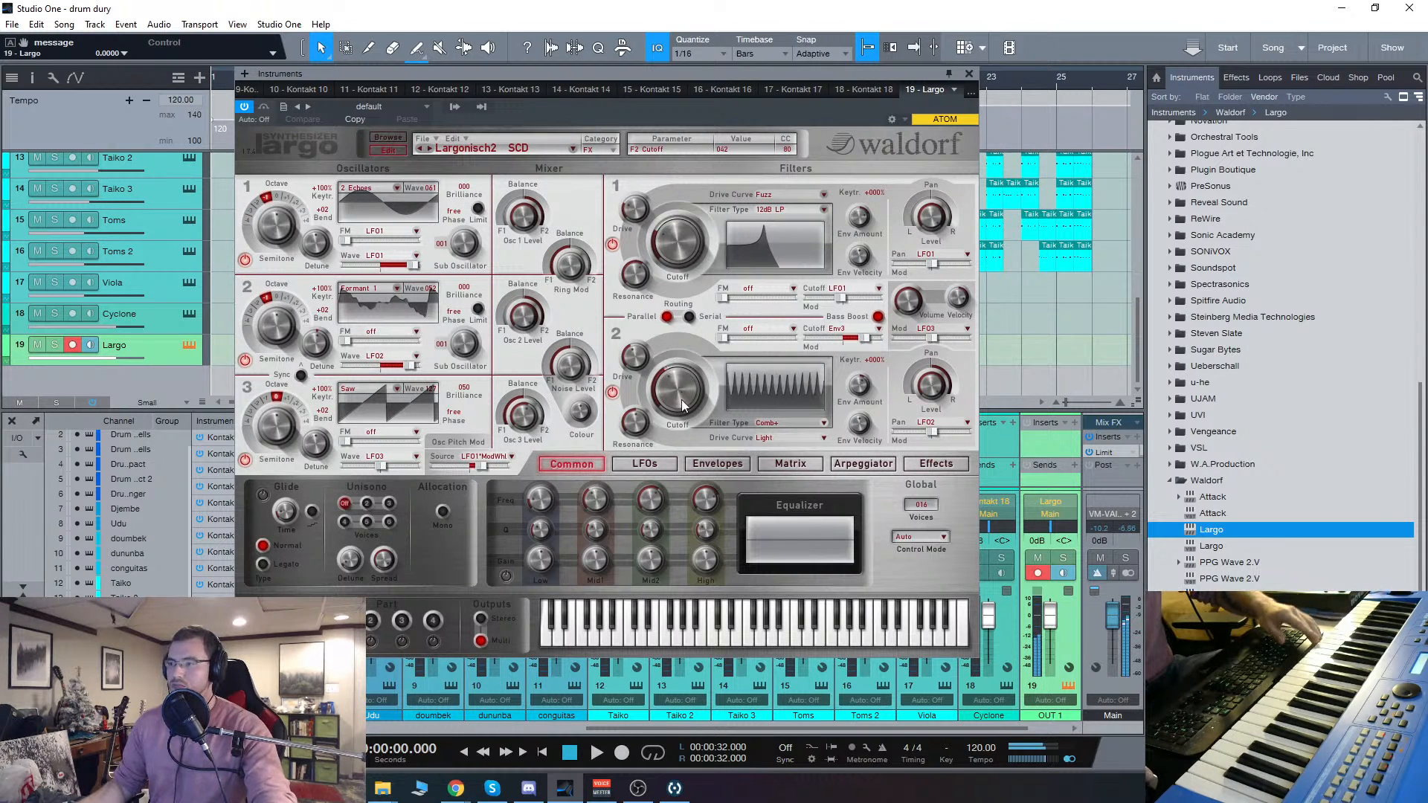
mouse_move(682, 405)
mouse_down()
mouse_move(682, 434)
mouse_move(668, 327)
mouse_move(681, 419)
mouse_up()
drag(673, 244, 681, 281)
mouse_move(683, 390)
mouse_down()
mouse_move(683, 377)
mouse_move(694, 418)
mouse_move(685, 391)
mouse_up()
drag(677, 240, 688, 281)
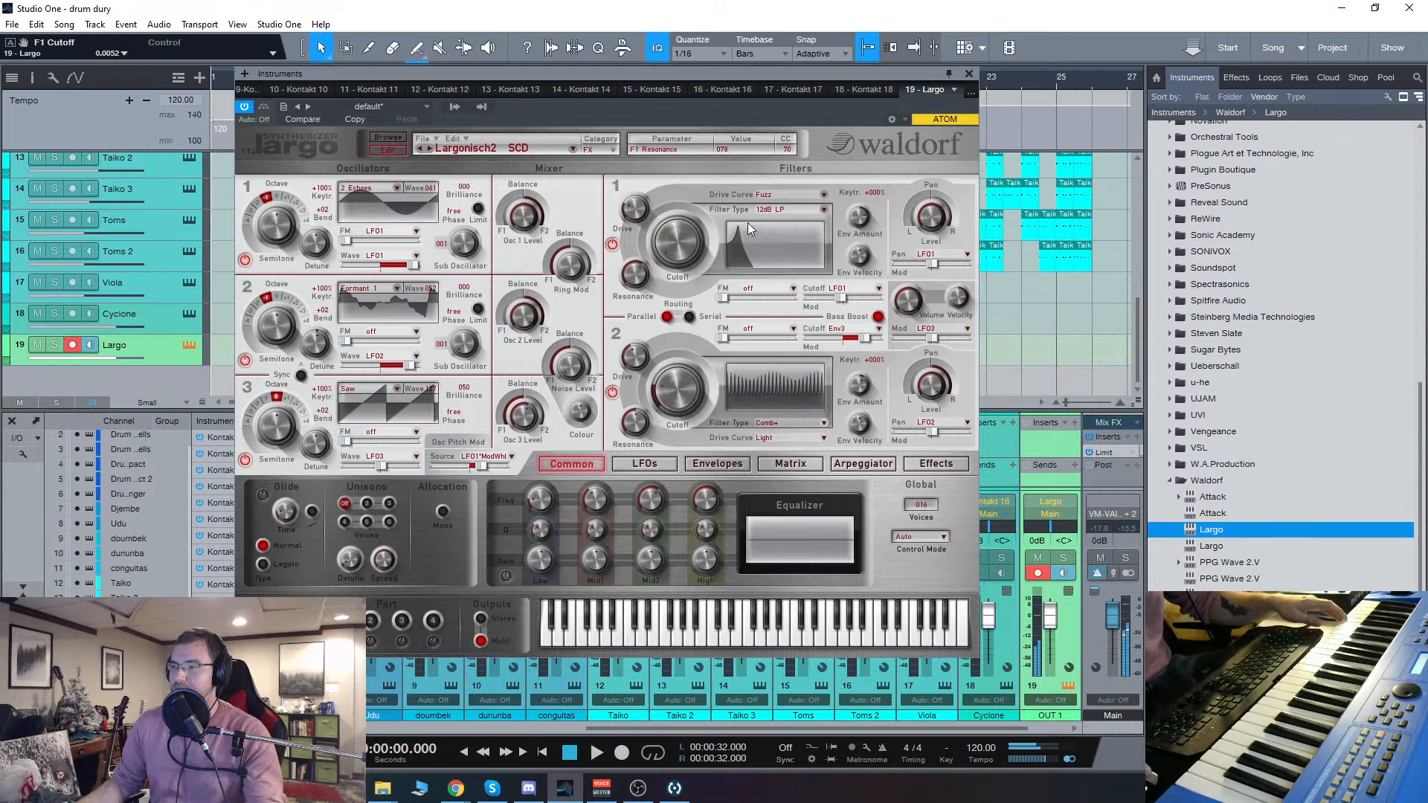
Step: Raise oscillator 2's semitone to +12, change its octave setting, and shift the Largo window slightly
drag(276, 320, 277, 259)
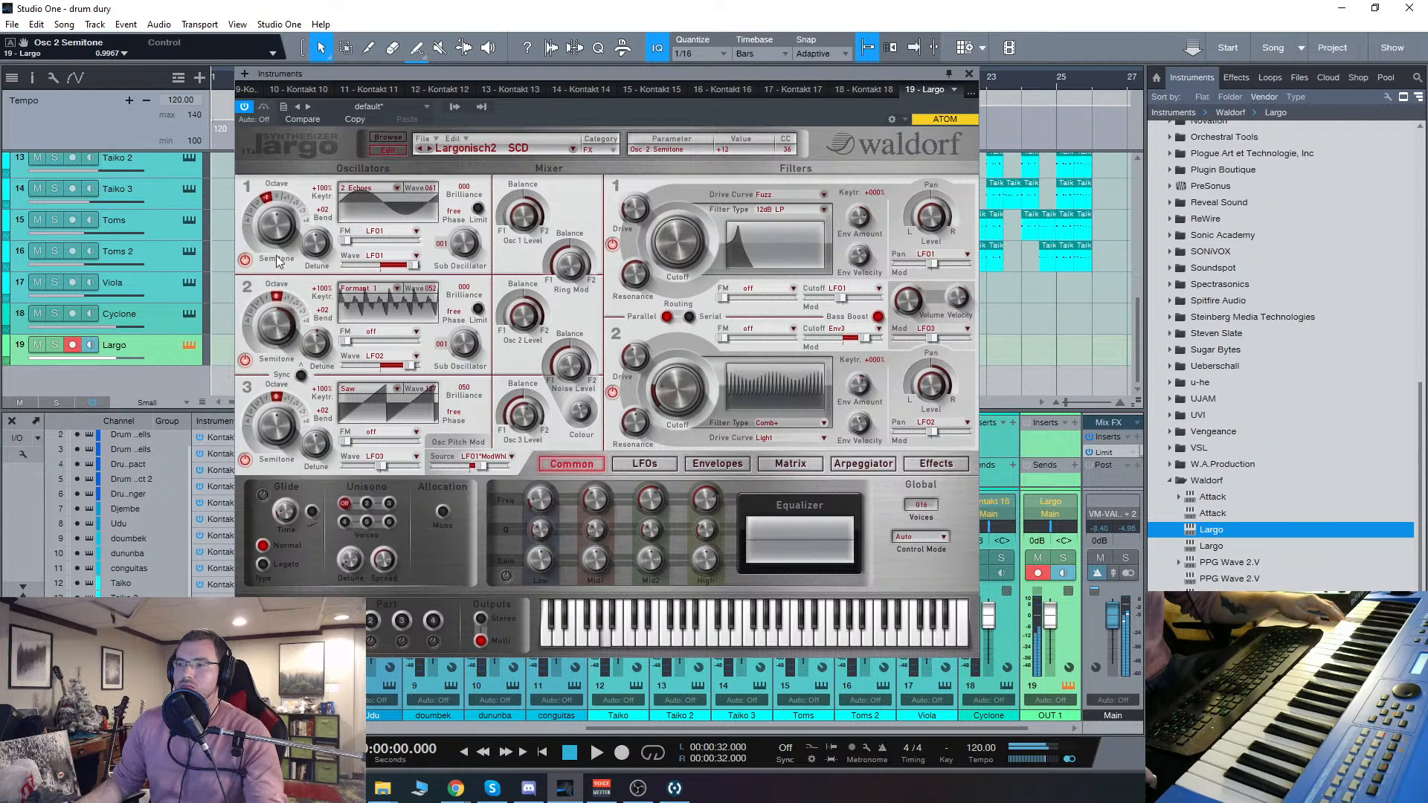
click(255, 303)
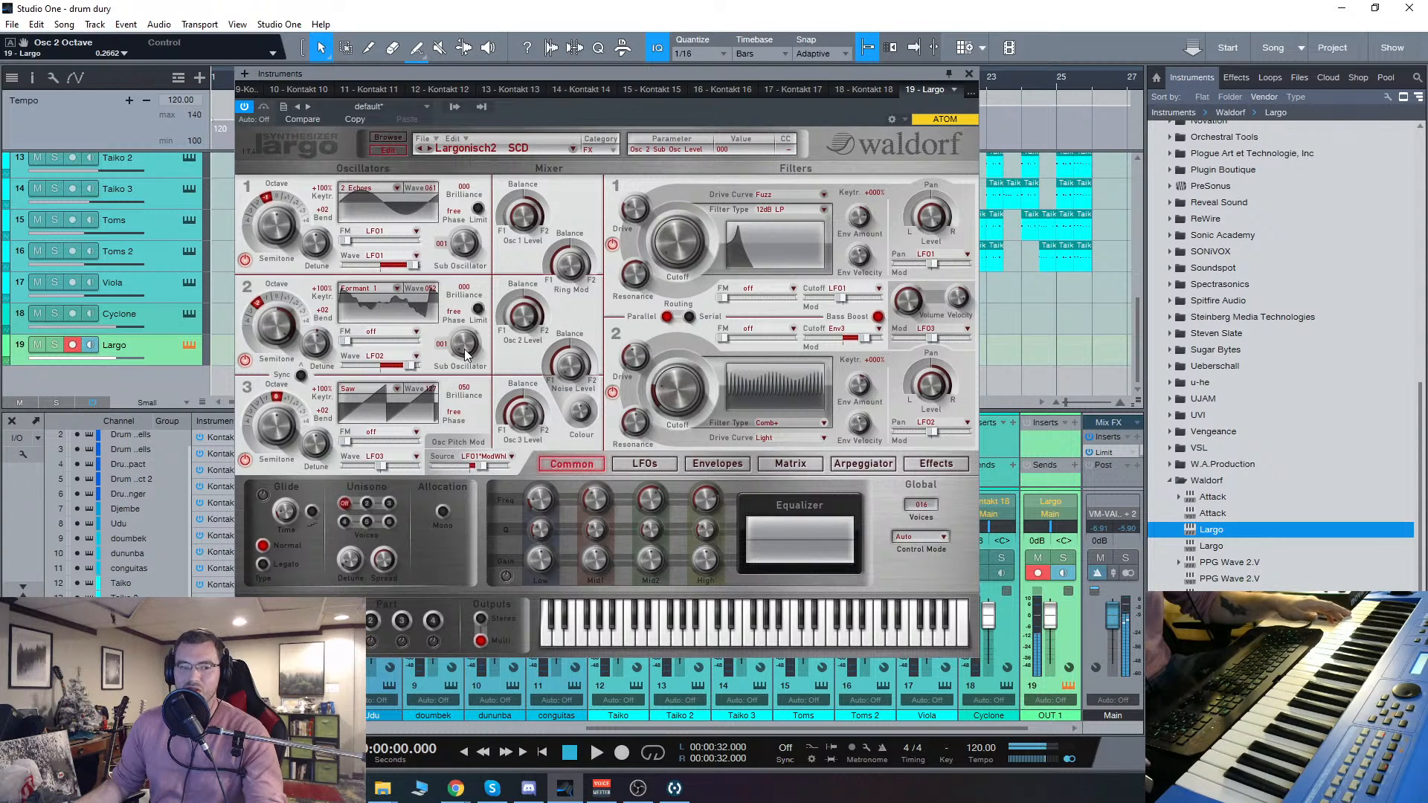
drag(695, 77, 700, 98)
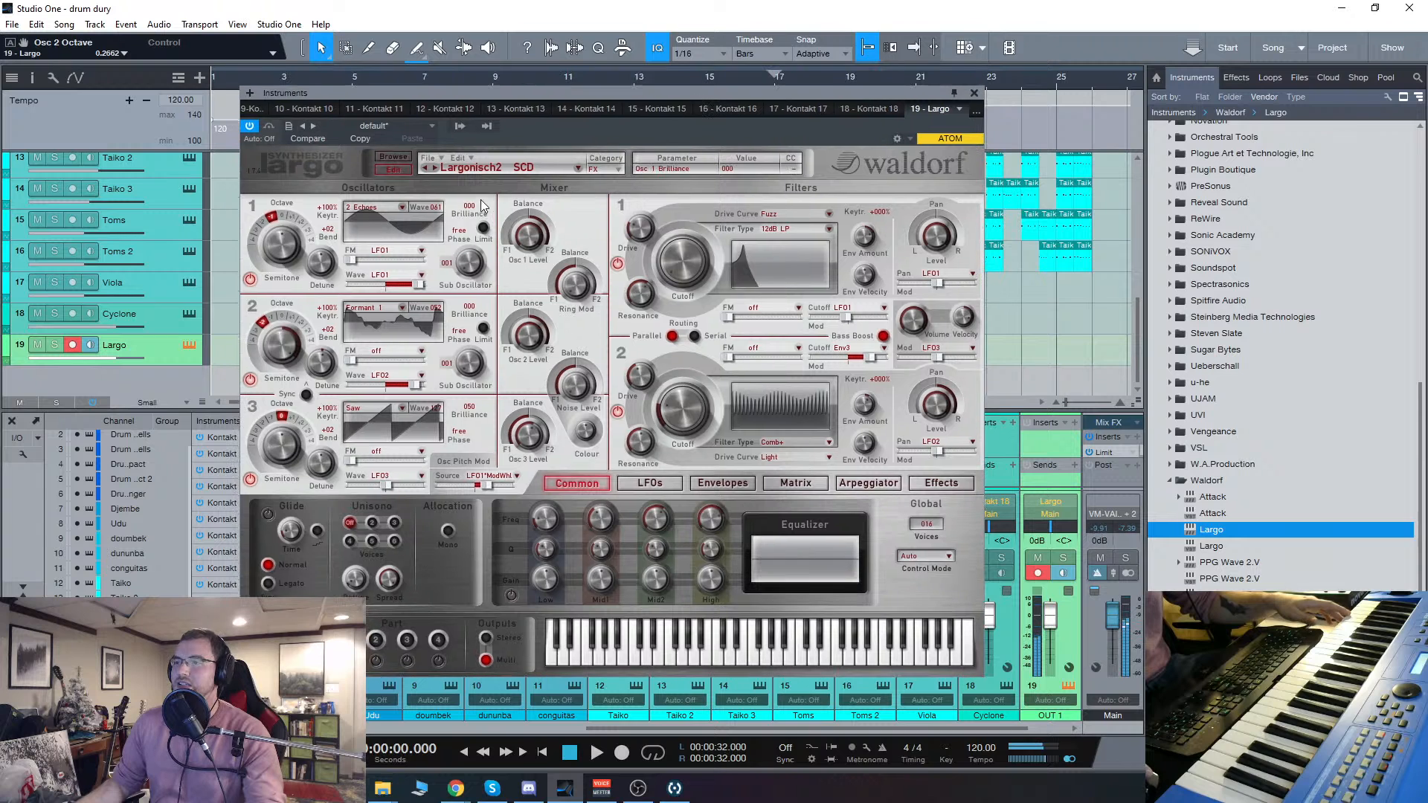
Step: Load the Solaris DiZ program from the factory program list and return to the edit view
click(394, 157)
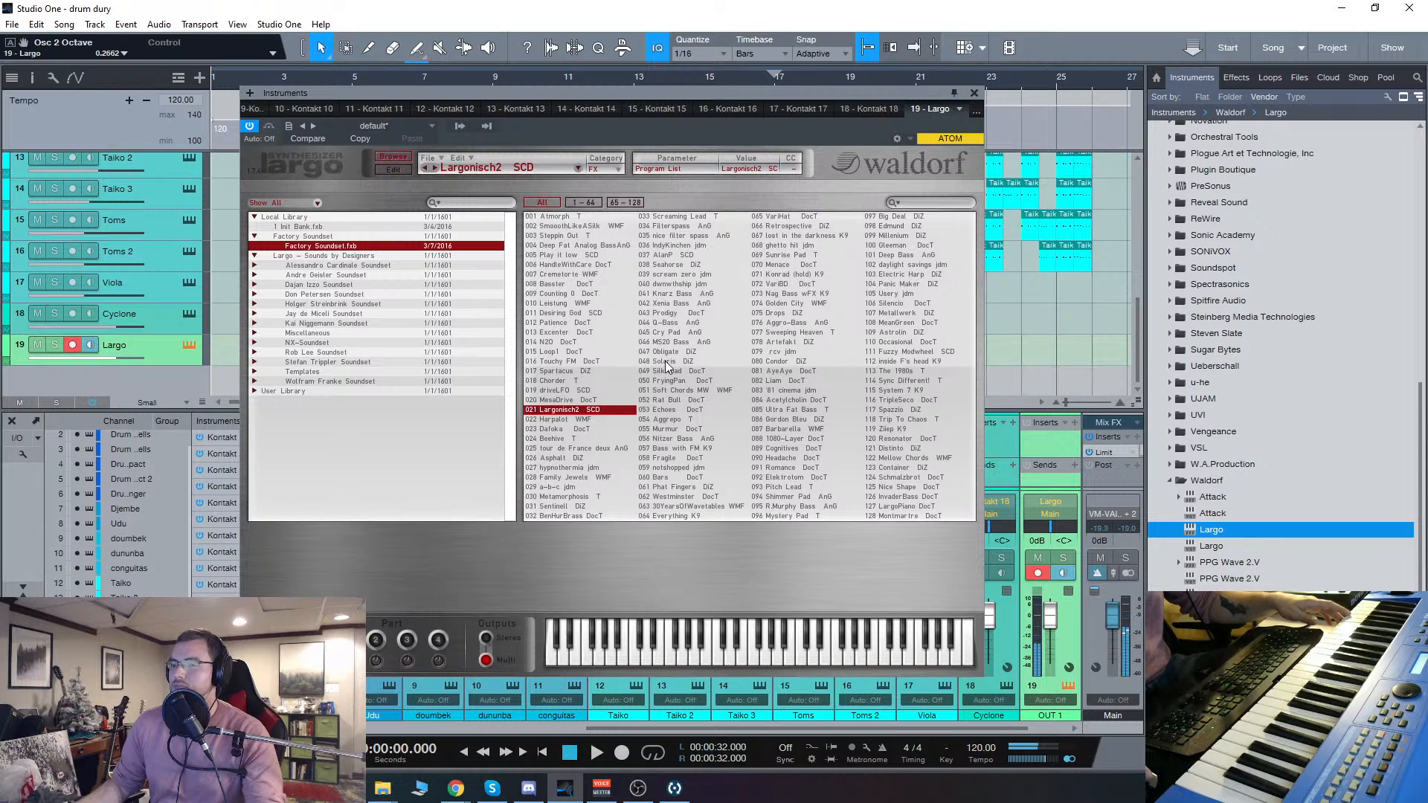
click(667, 362)
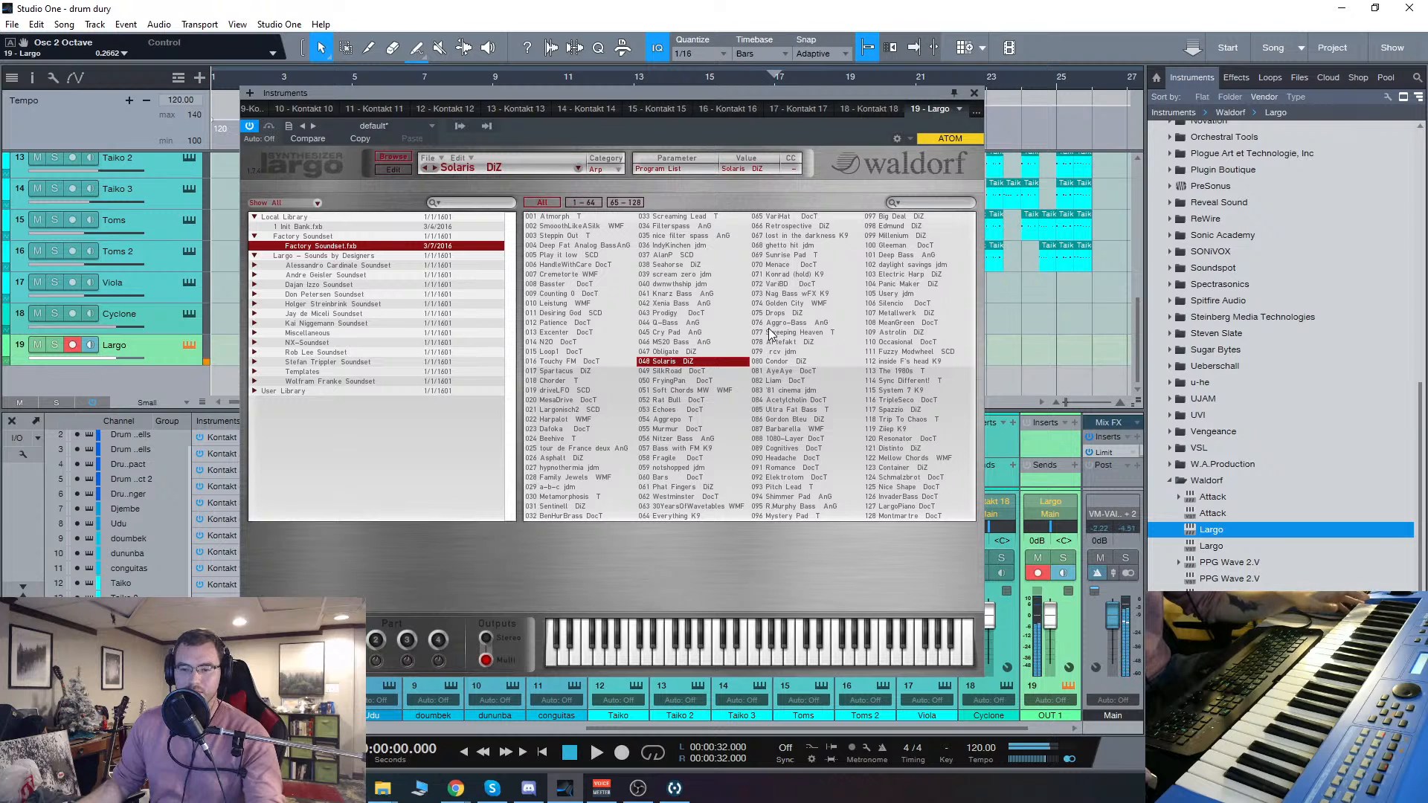
click(393, 171)
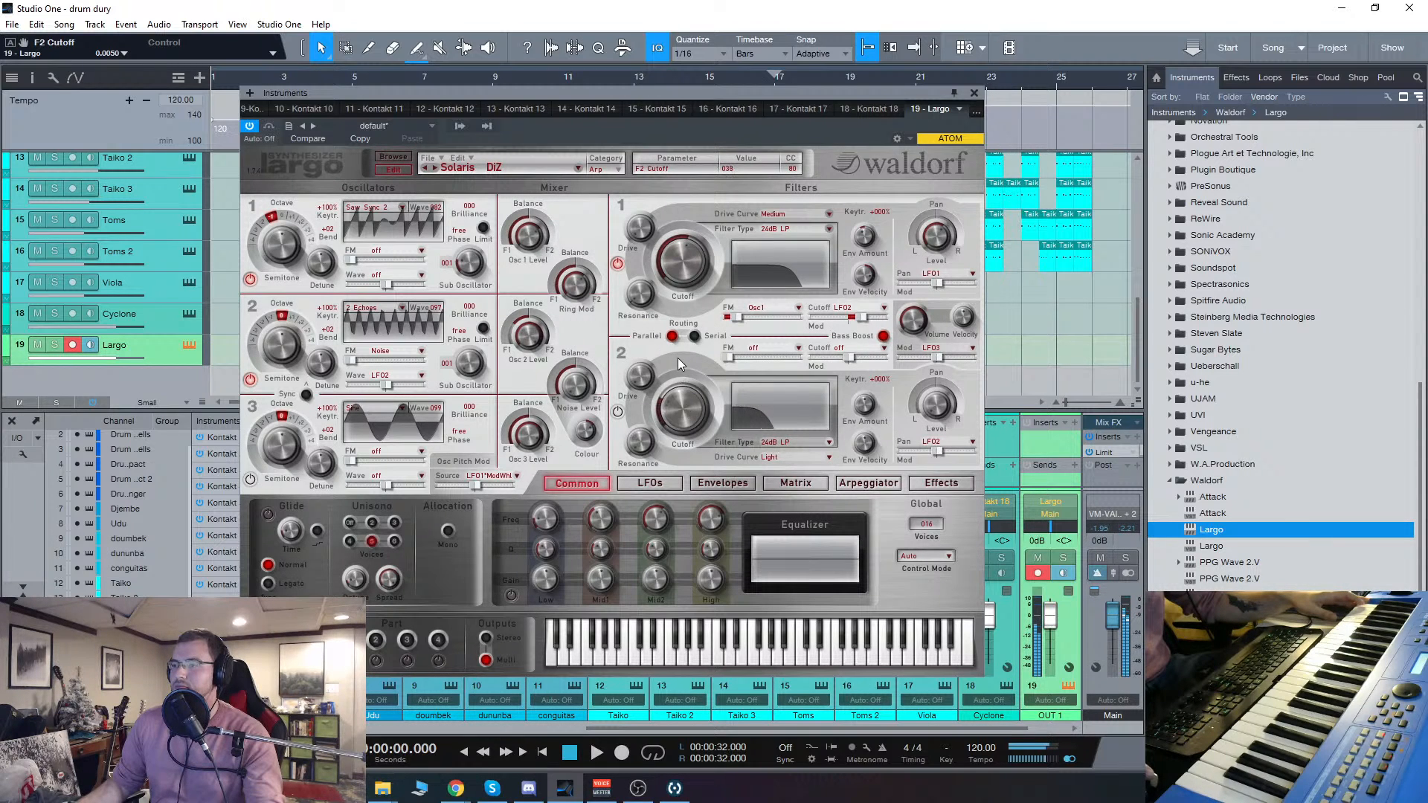
Step: Activate filter 2 with a low cutoff and a drive of 63, and switch on oscillator 3
drag(678, 359, 678, 309)
click(618, 413)
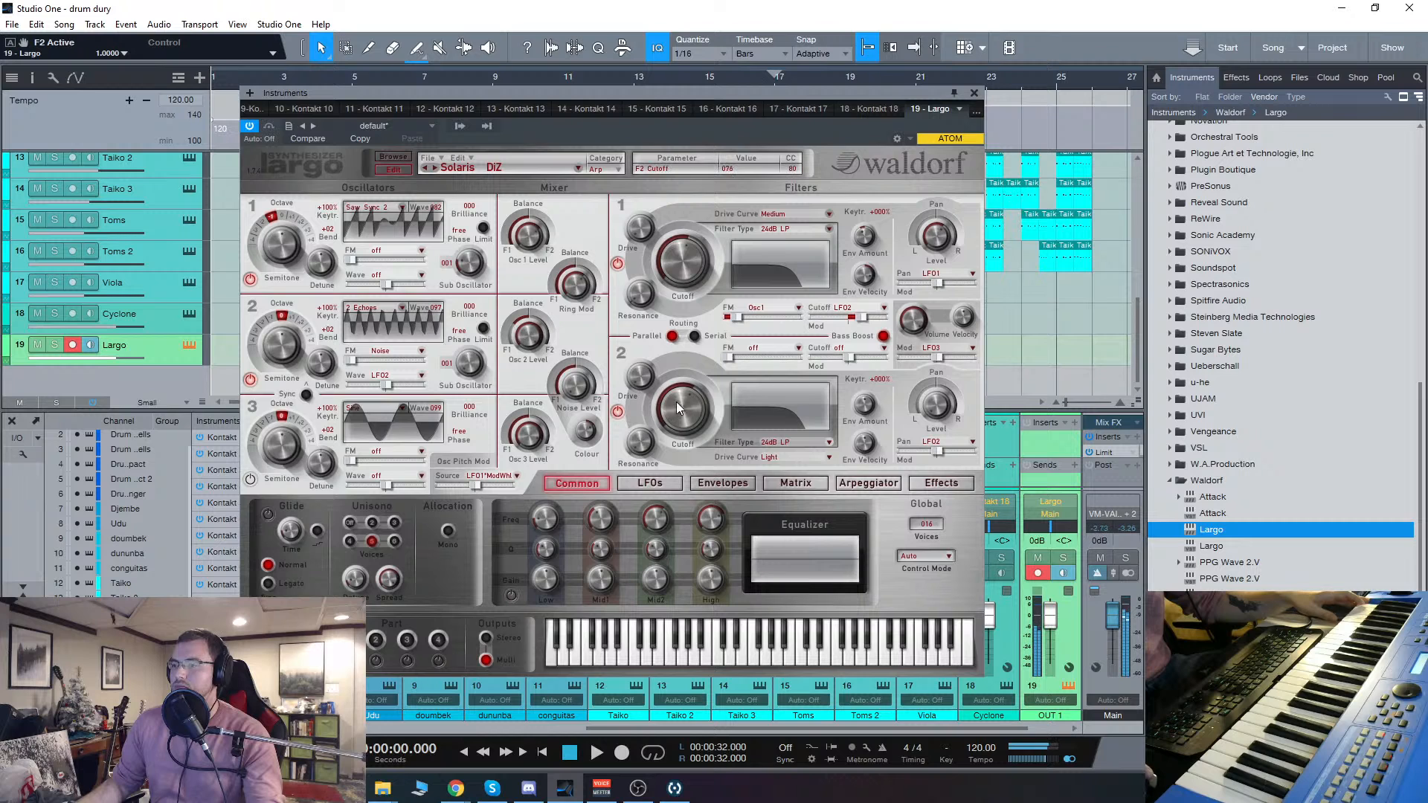
drag(676, 402, 714, 491)
click(641, 373)
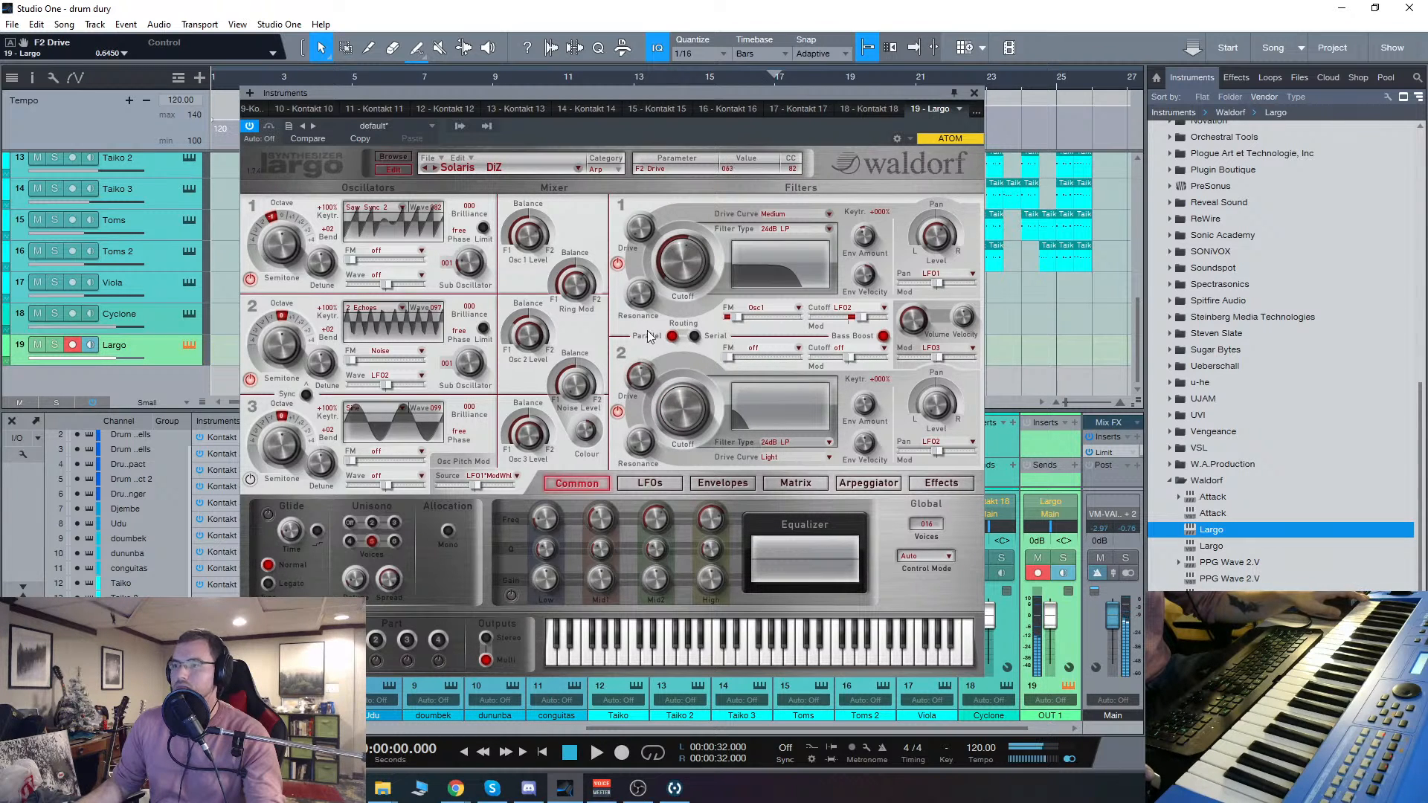
click(250, 480)
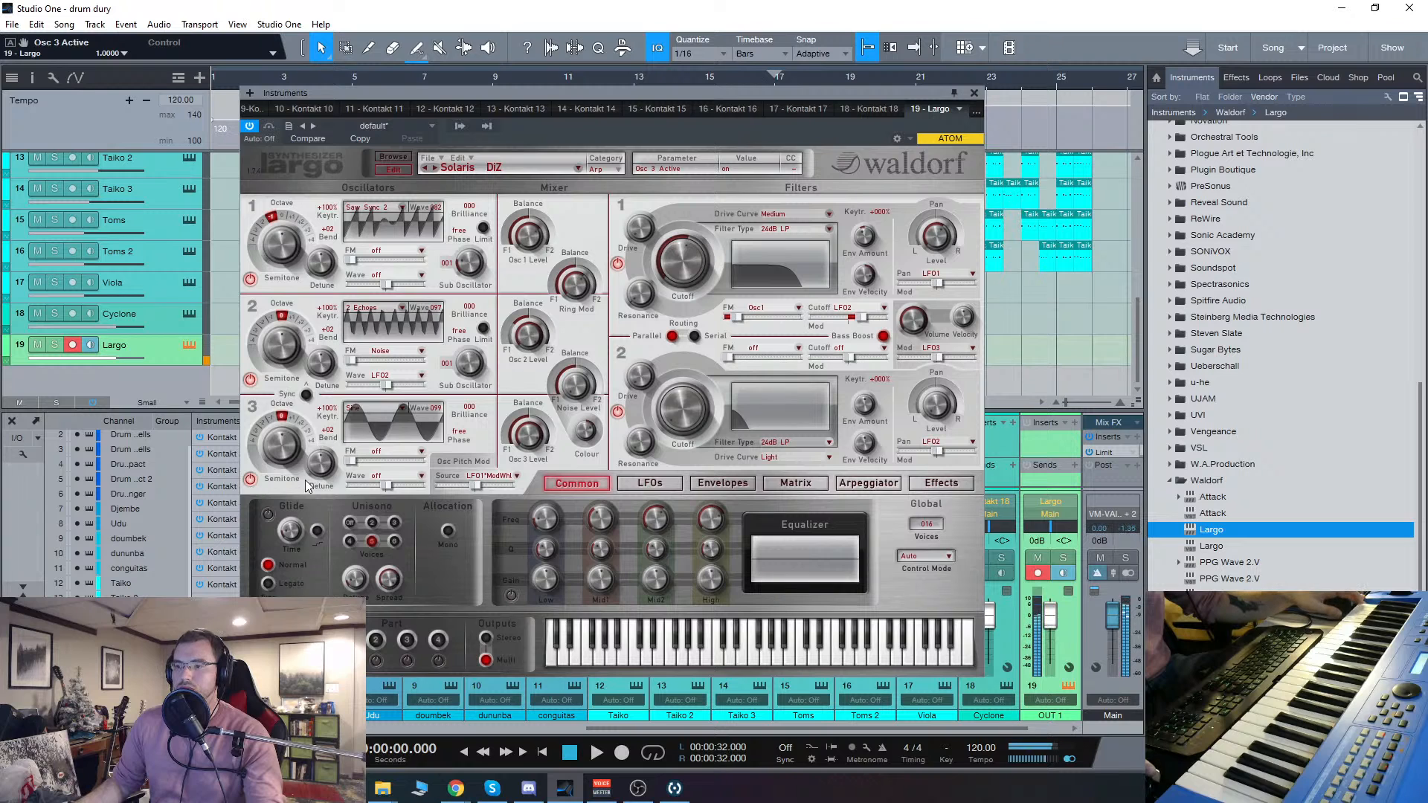
Step: Raise filter 1's drive to 127 and sweep its cutoff down and back up
drag(683, 260, 699, 318)
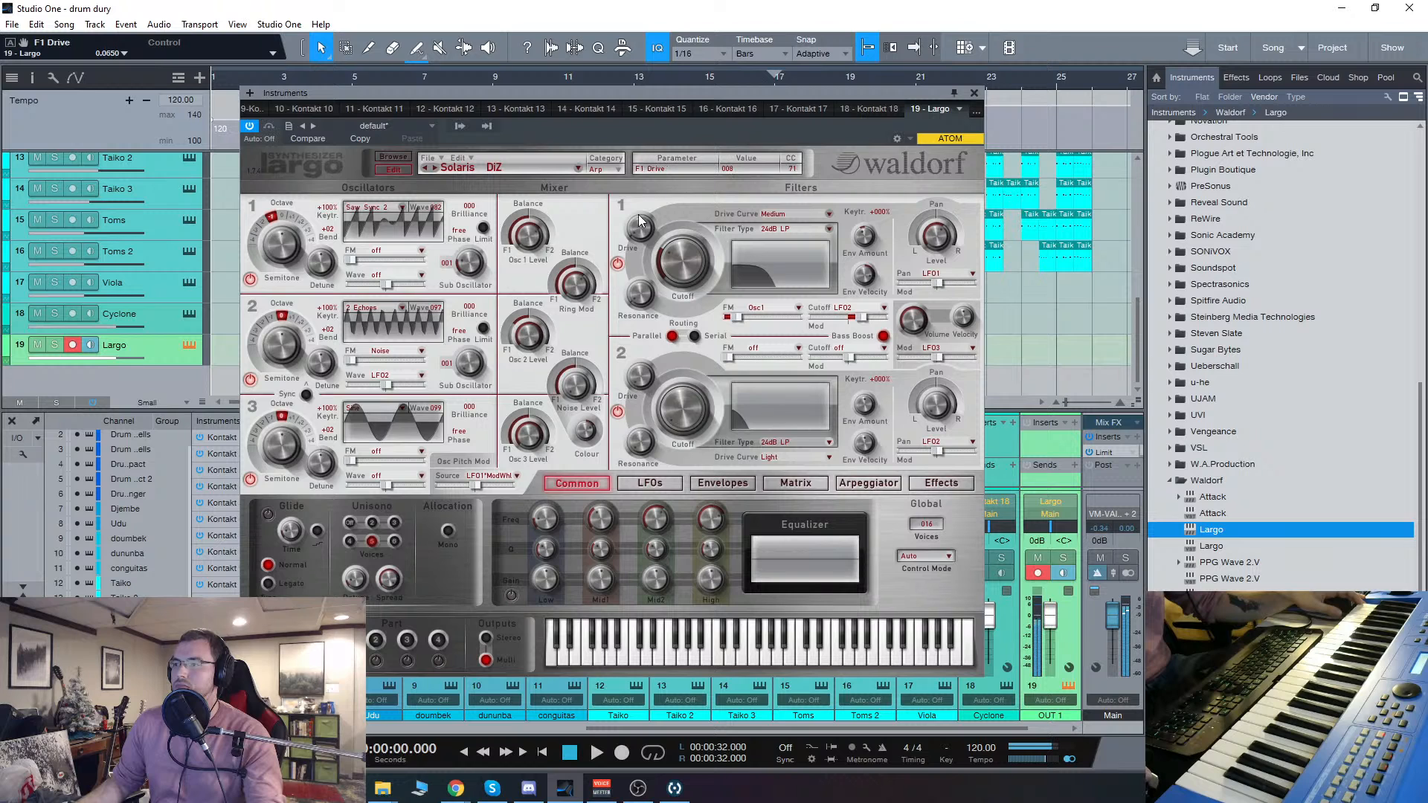
drag(645, 146, 654, 87)
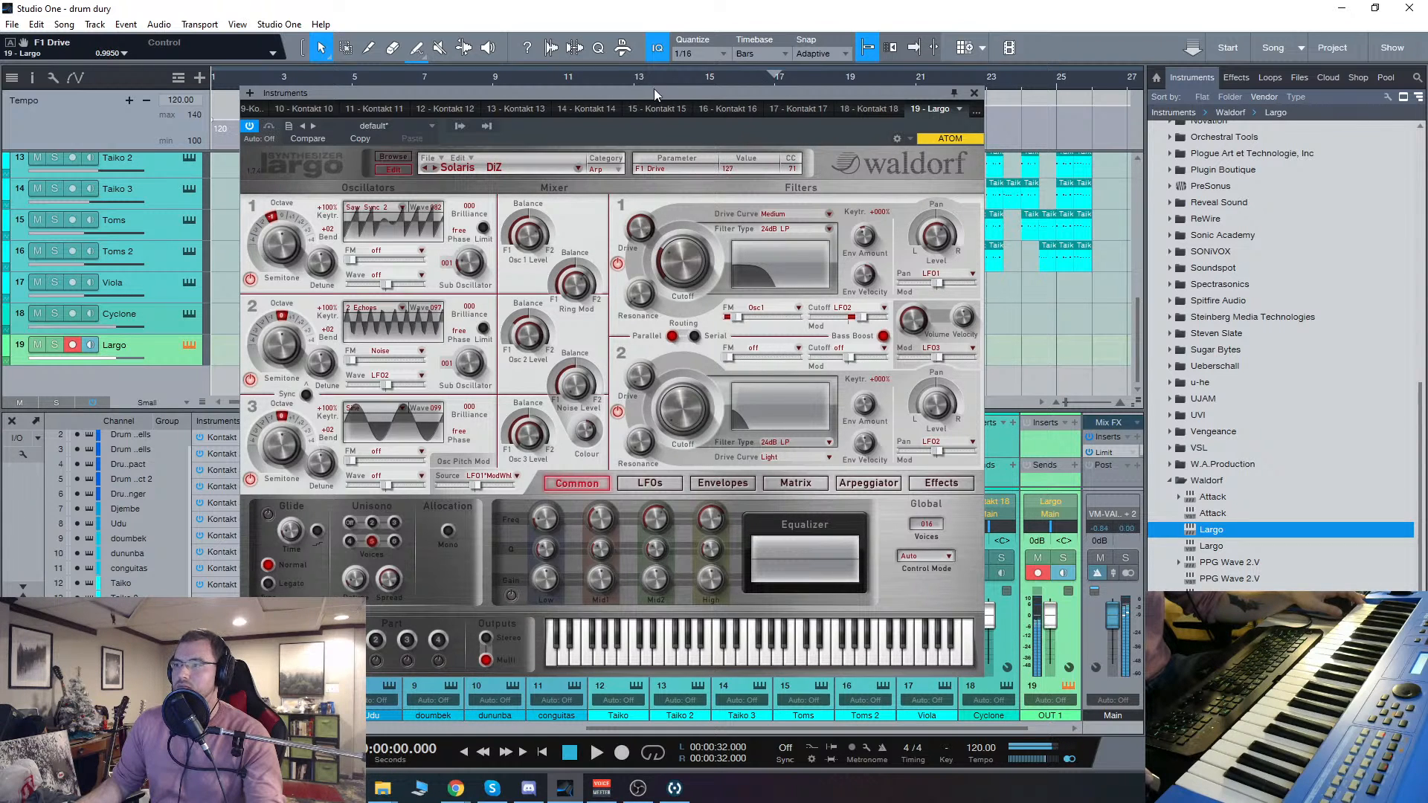
mouse_move(682, 257)
mouse_down()
mouse_move(686, 282)
mouse_move(640, 275)
mouse_move(640, 256)
mouse_move(684, 270)
mouse_move(694, 214)
mouse_move(690, 244)
mouse_move(707, 246)
mouse_up()
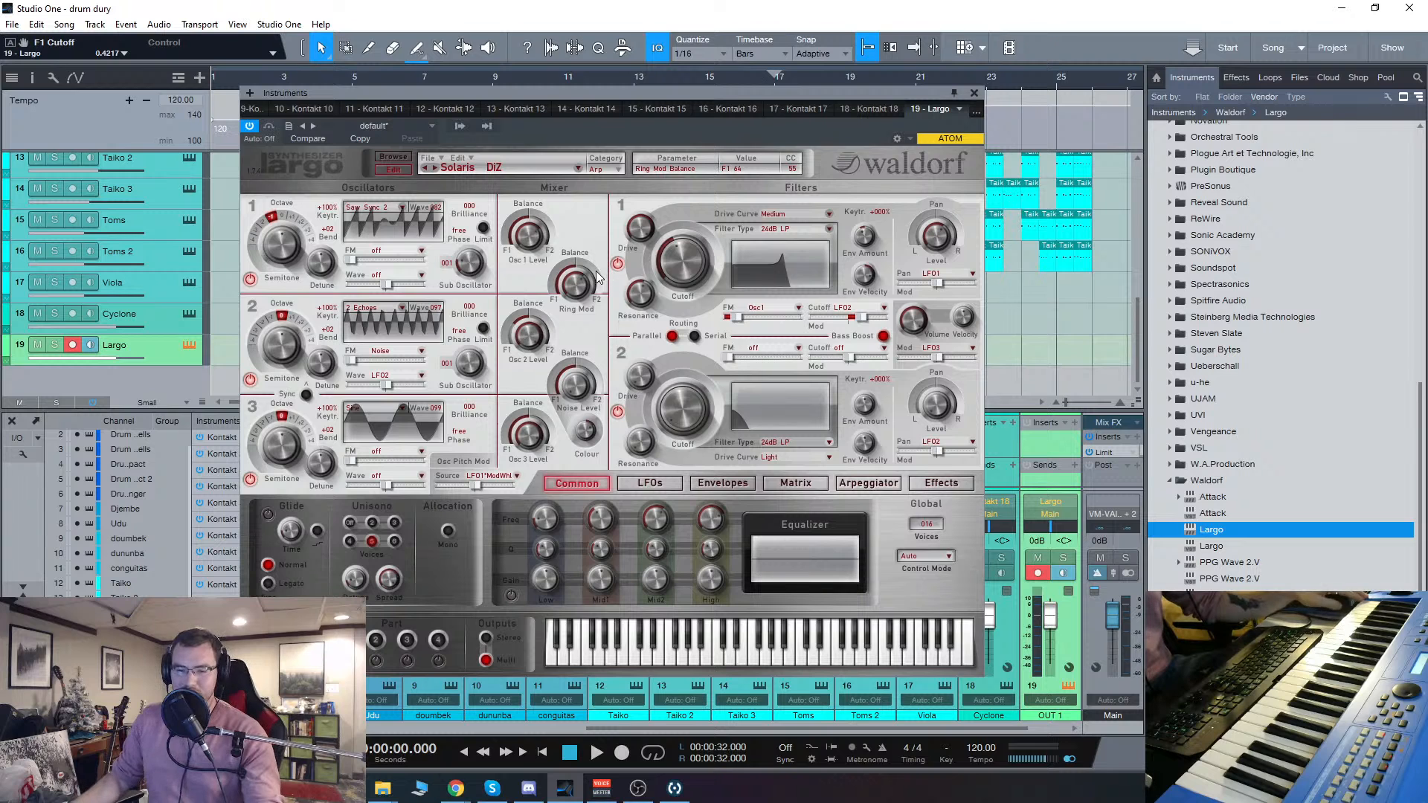
Step: Sweep filter 1's cutoff down to near its minimum and nudge the Largo window into place
drag(597, 95, 606, 102)
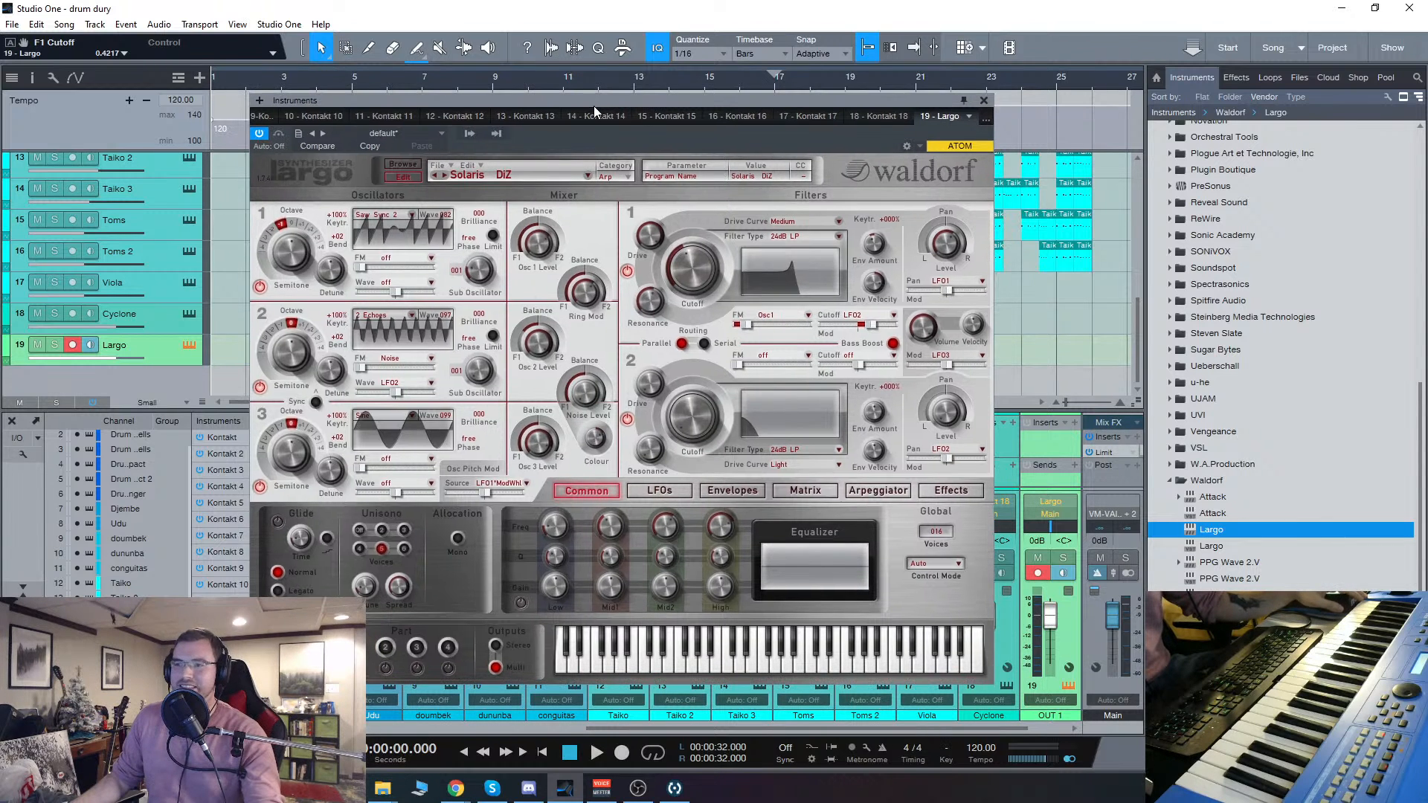
drag(694, 287, 716, 357)
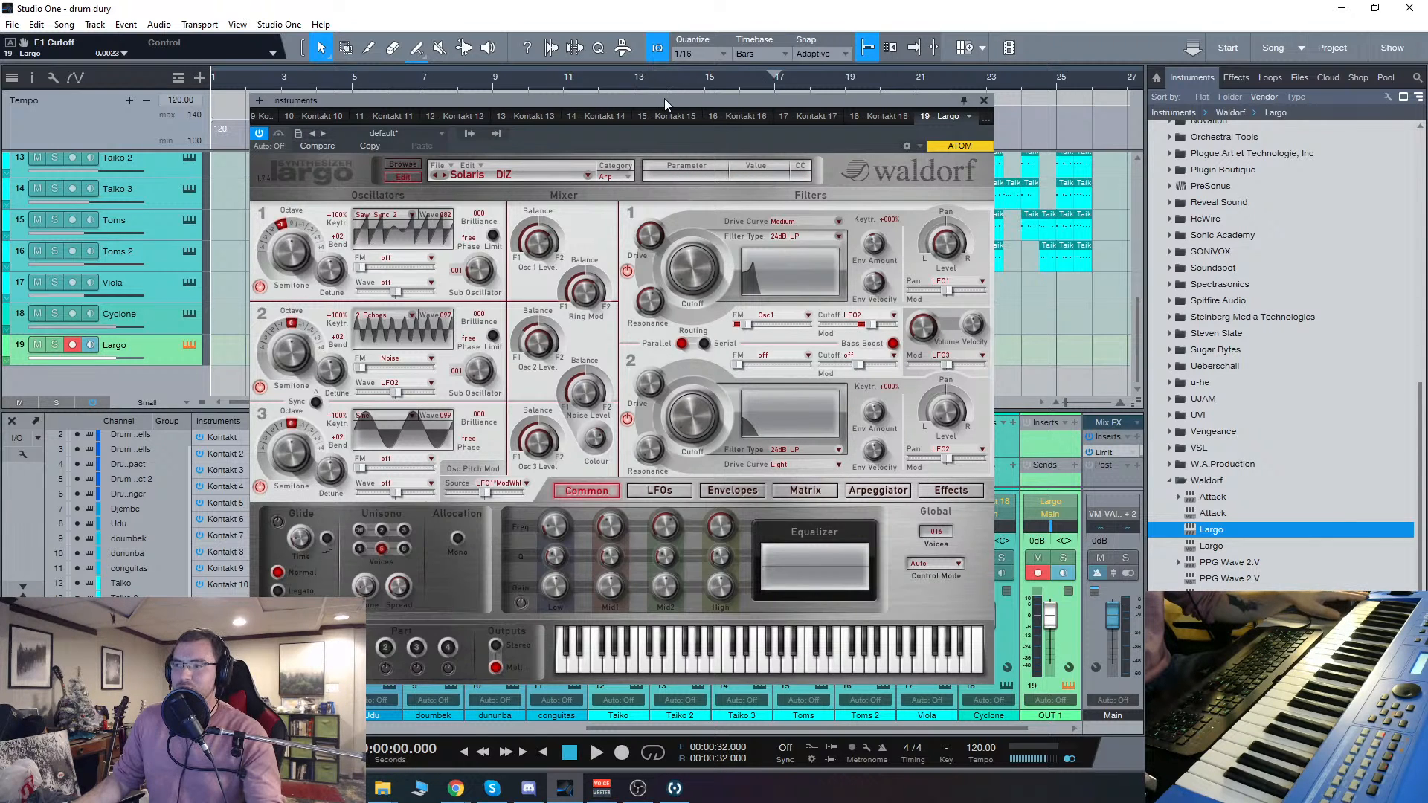
drag(665, 100, 668, 102)
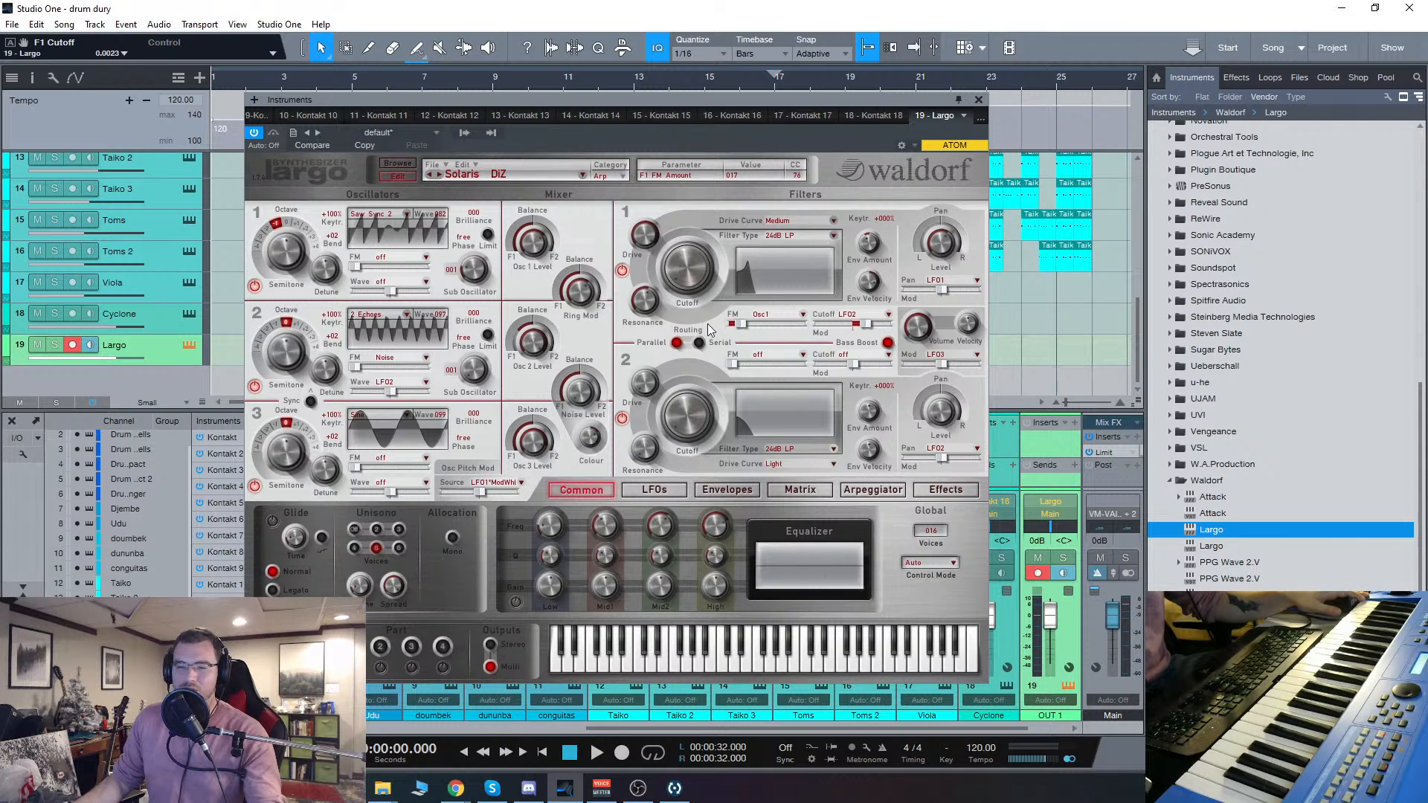
drag(694, 284, 675, 257)
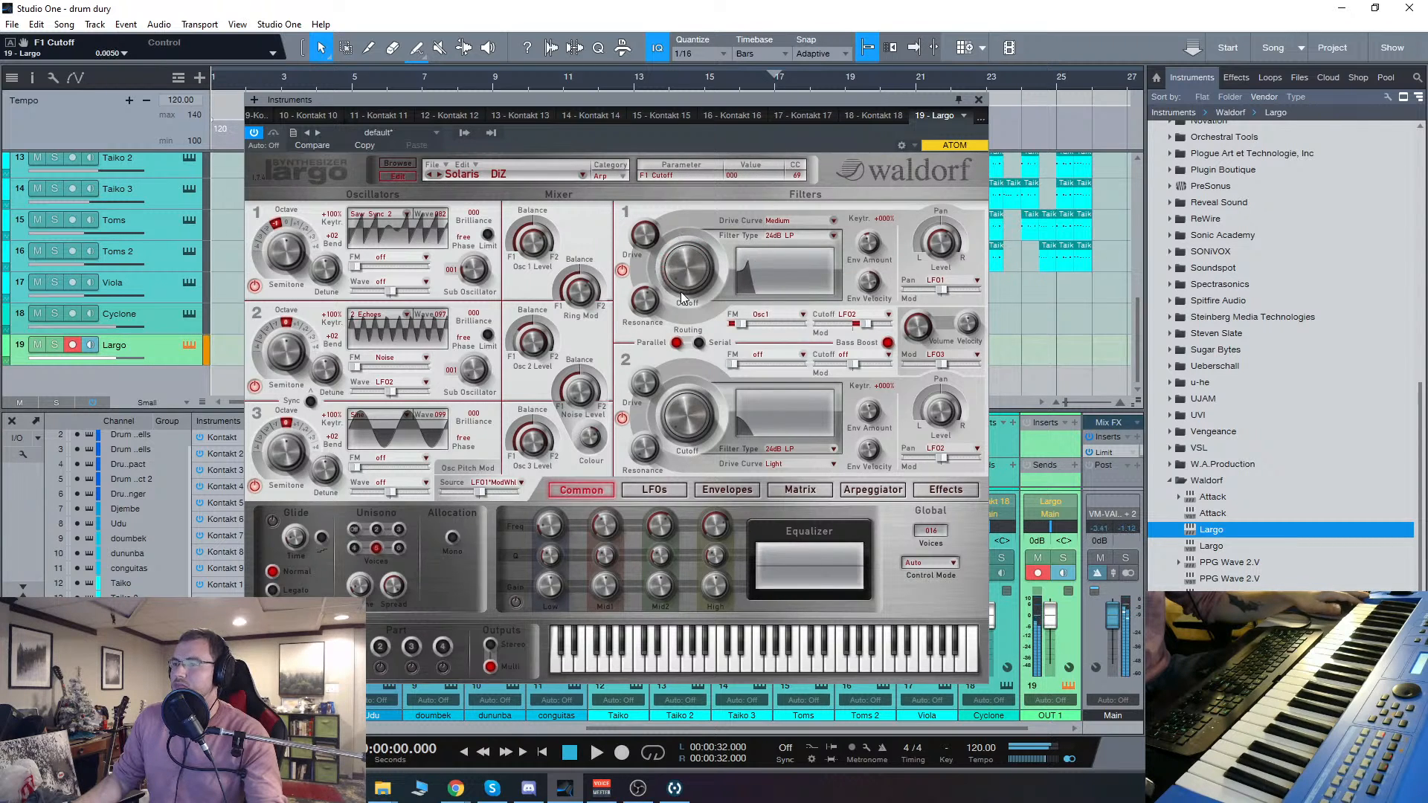
Step: Return to the program browser and audition Murmur DocT, Barbarella WMF, Phat Fingers DiZ, Cry Pad AnG, Sweeping Heaven T and Deep Bass AnG
click(401, 164)
click(698, 437)
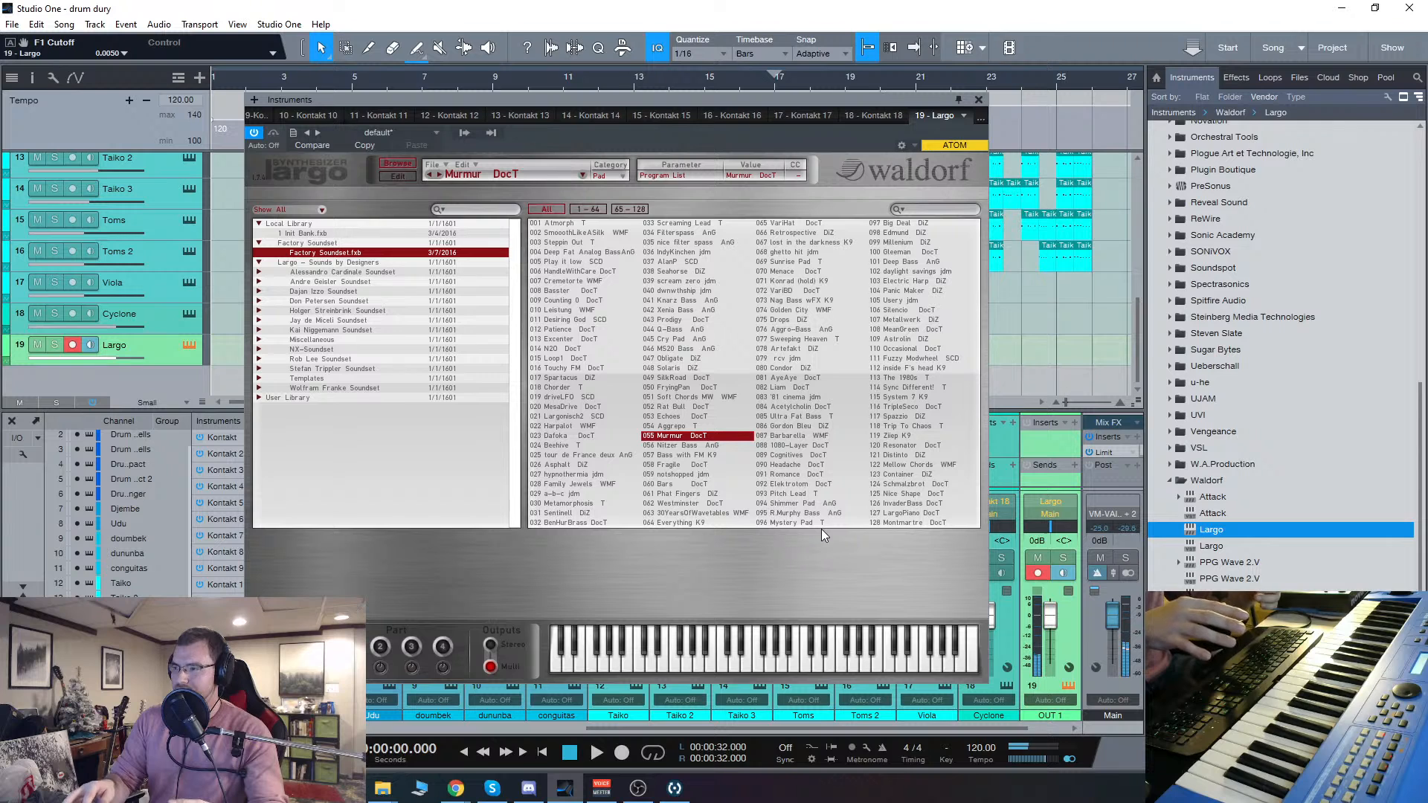
click(803, 436)
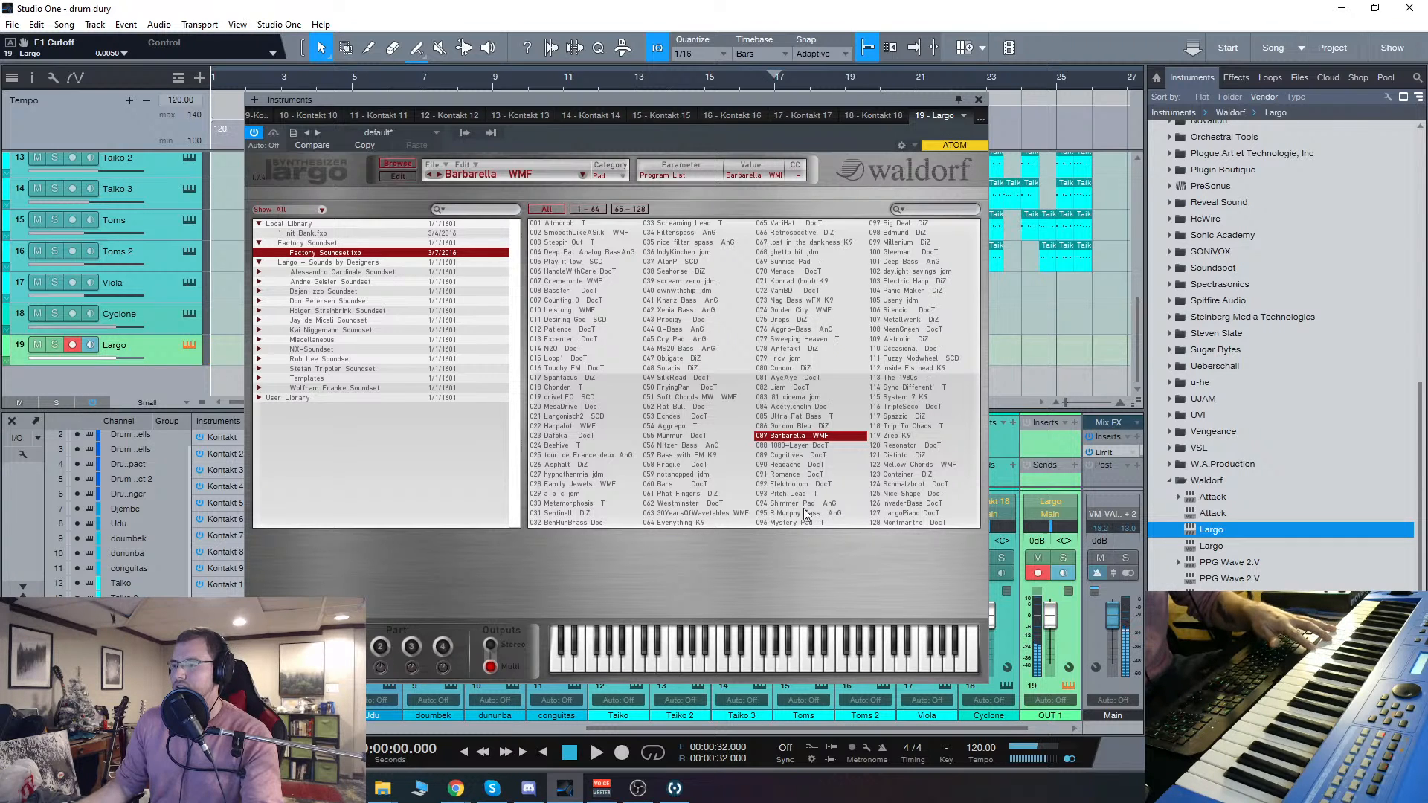
click(695, 495)
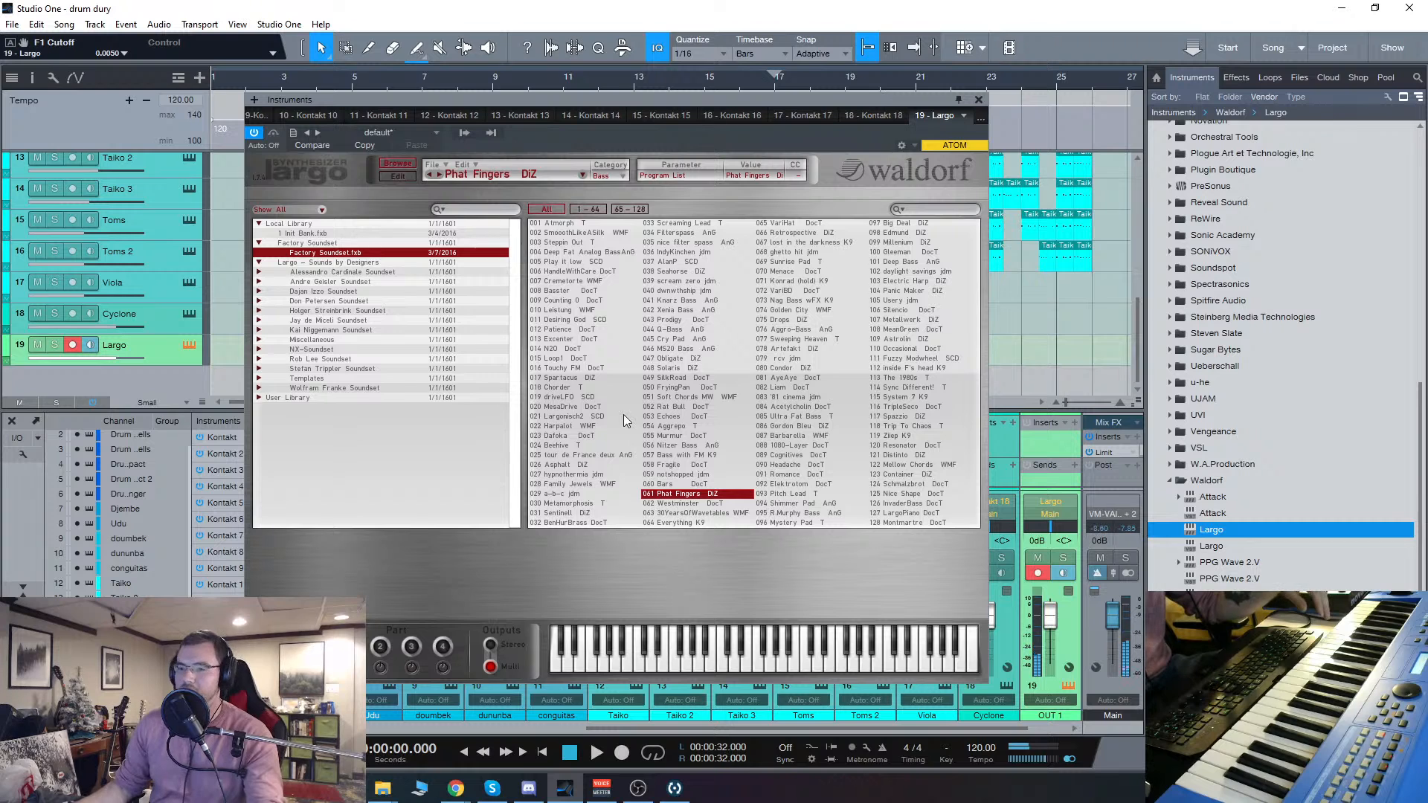
click(697, 340)
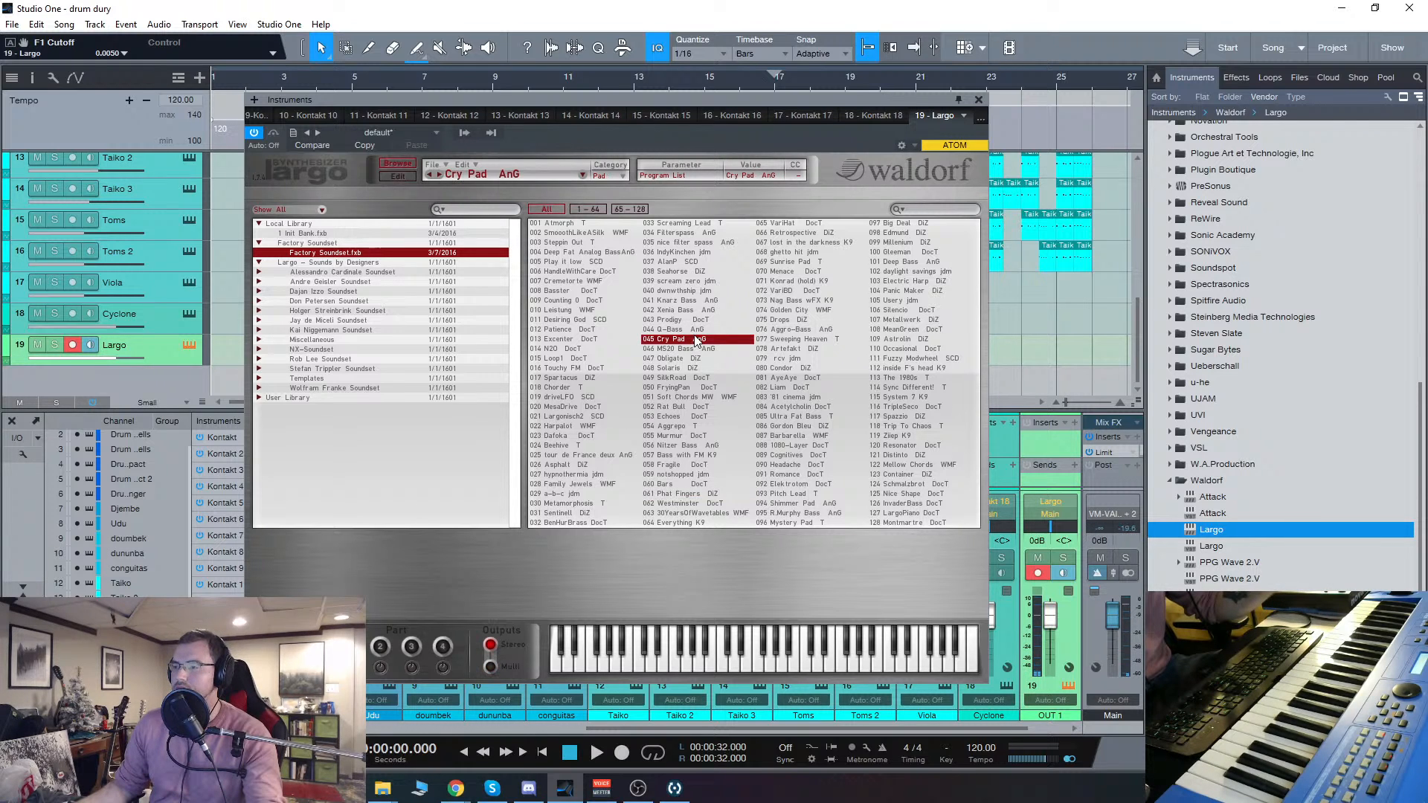
click(824, 339)
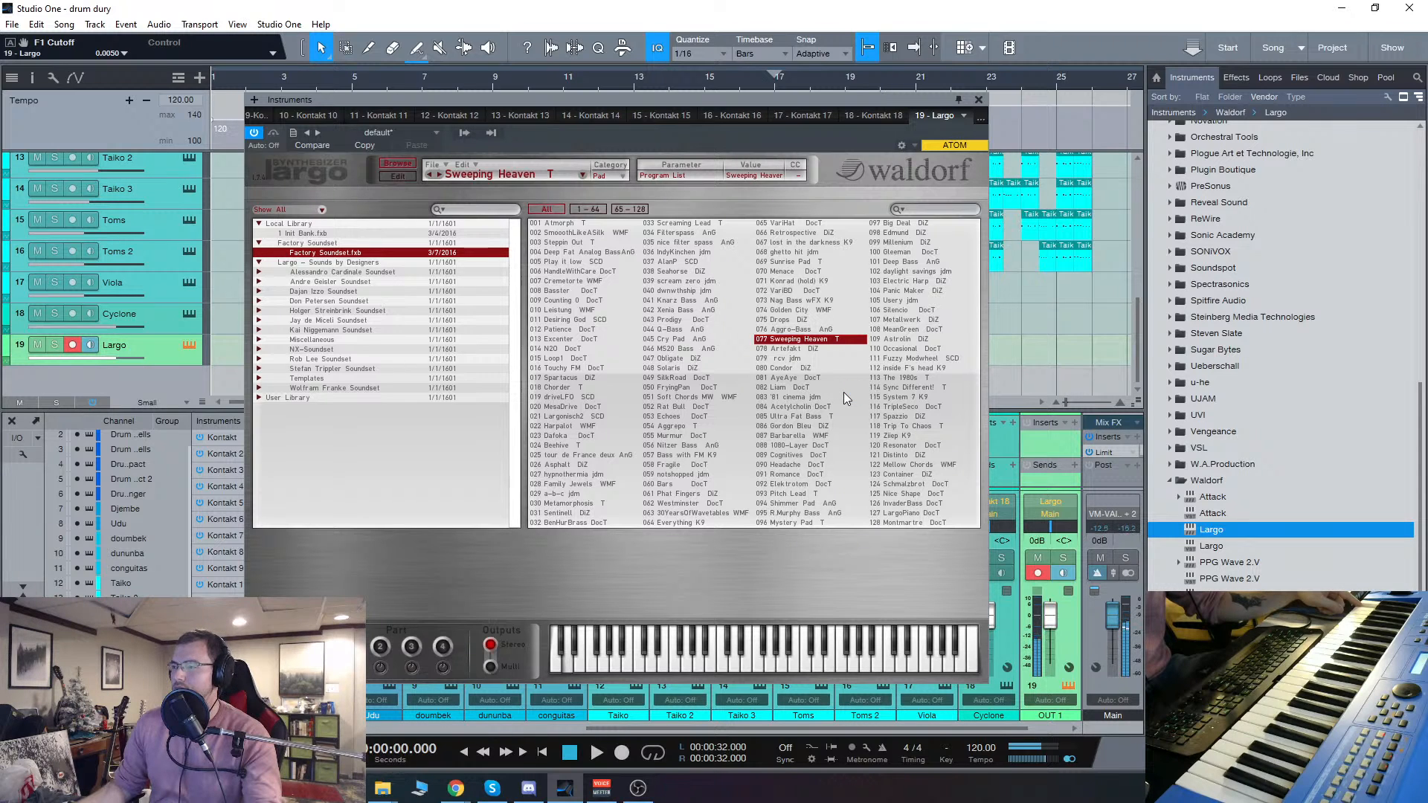
click(899, 263)
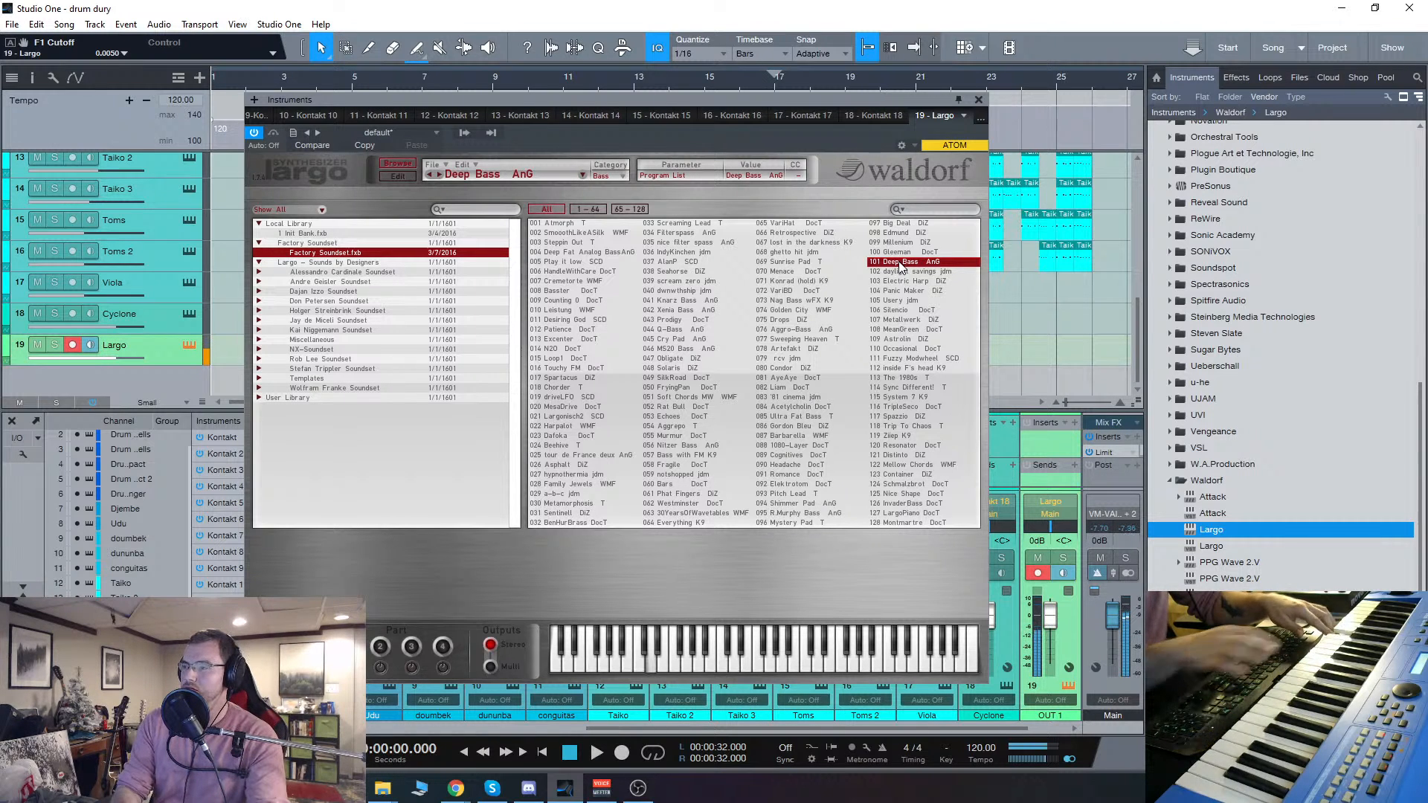
Step: Audition the factory programs Drops DiZ, FryingPan DocT, Millenium DiZ, Rat Bull DocT and '81 cinema jdm
click(787, 319)
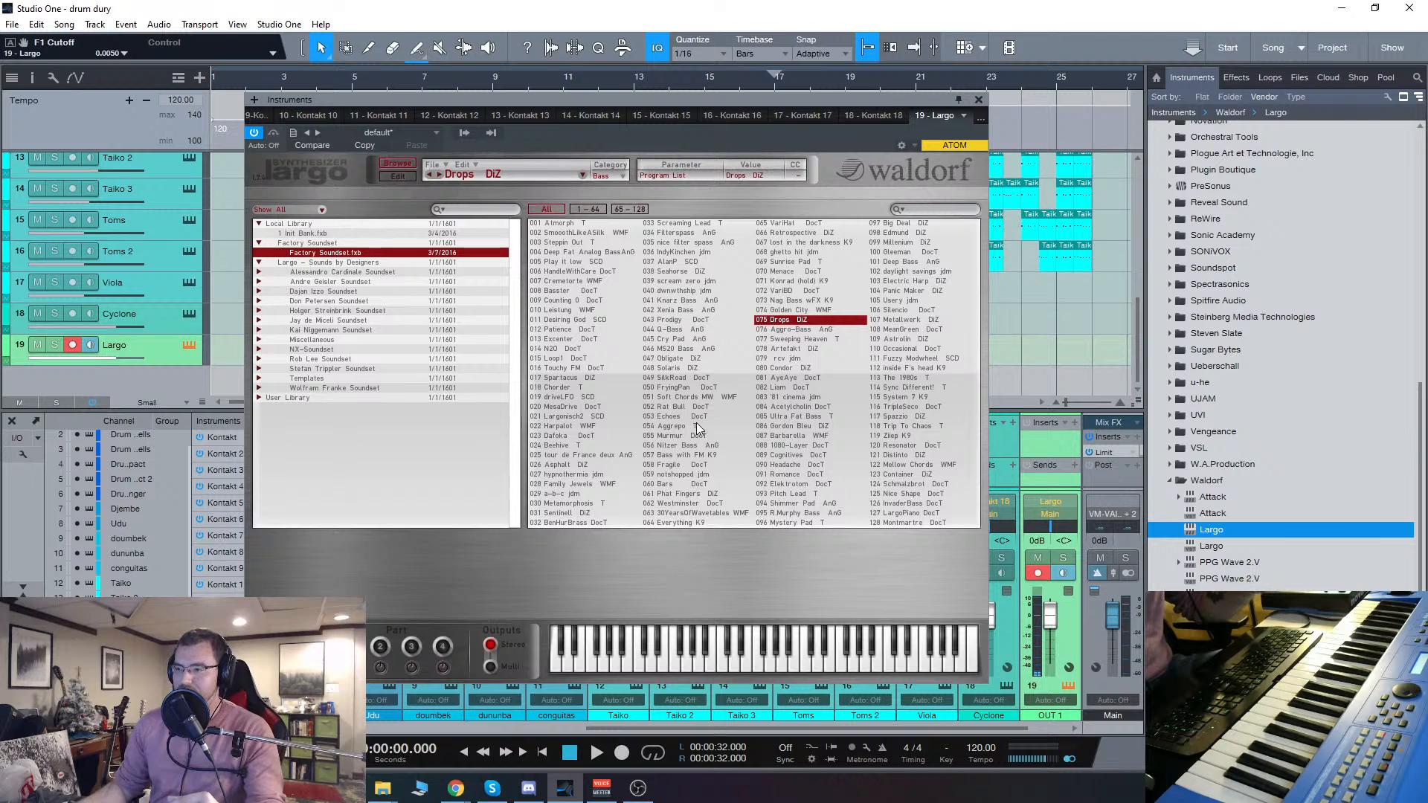
click(676, 390)
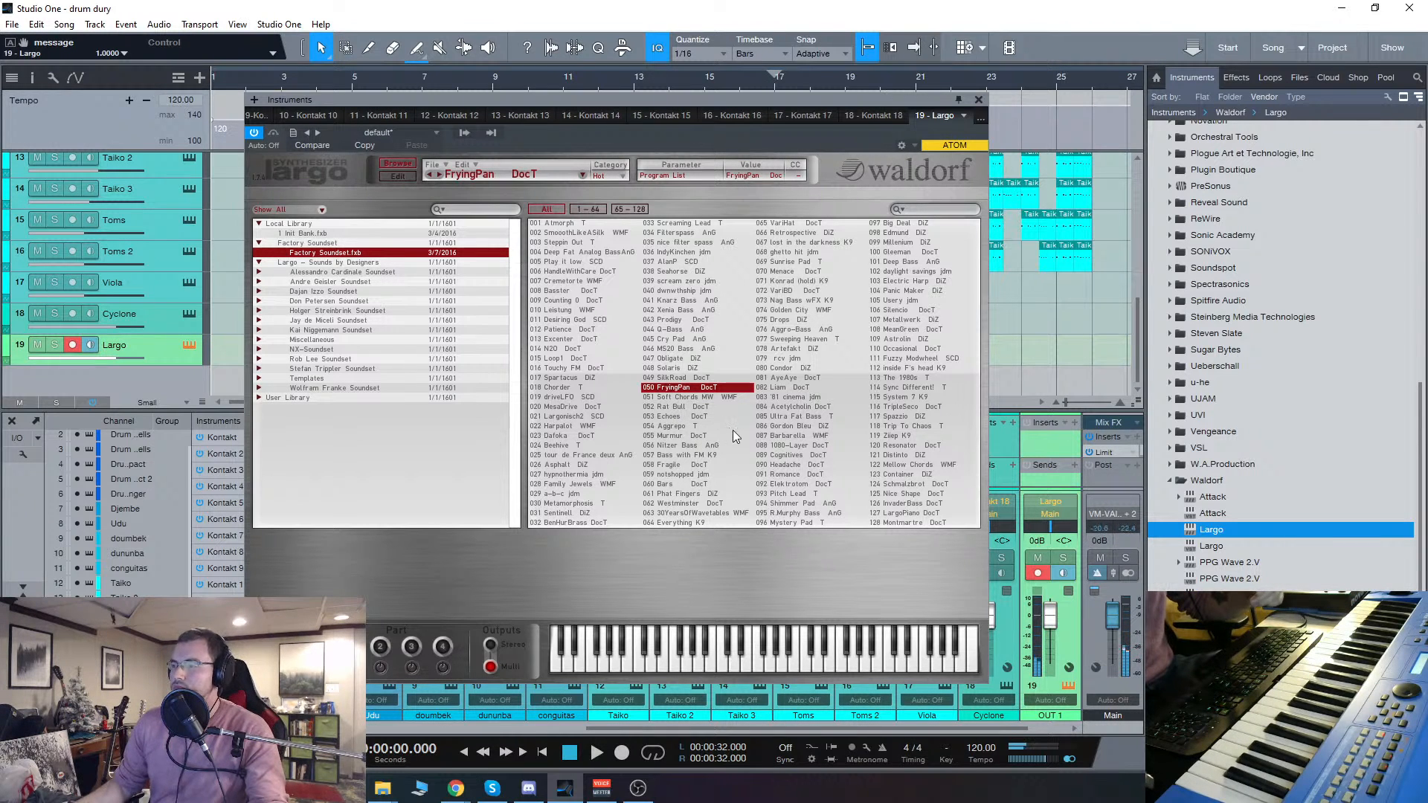
click(904, 242)
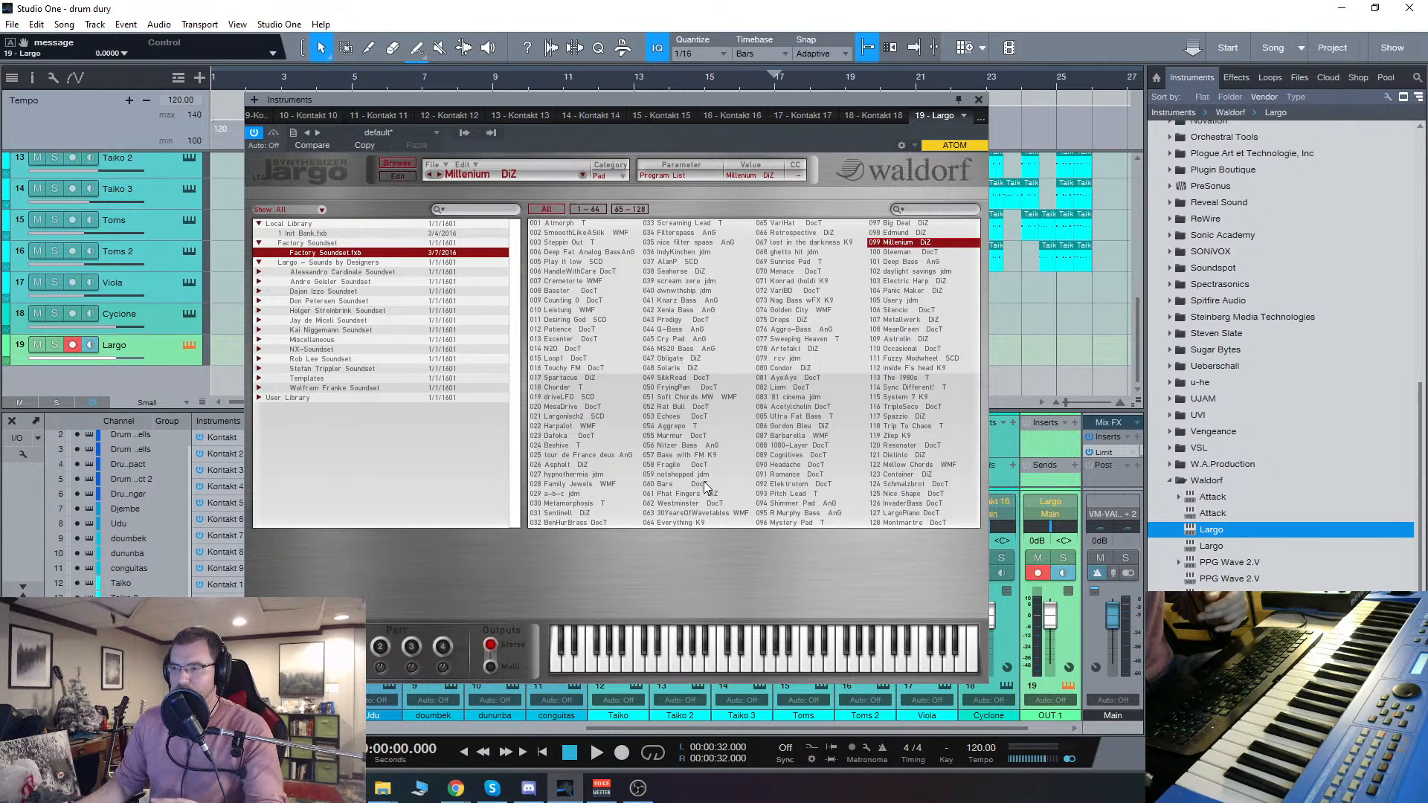
click(665, 408)
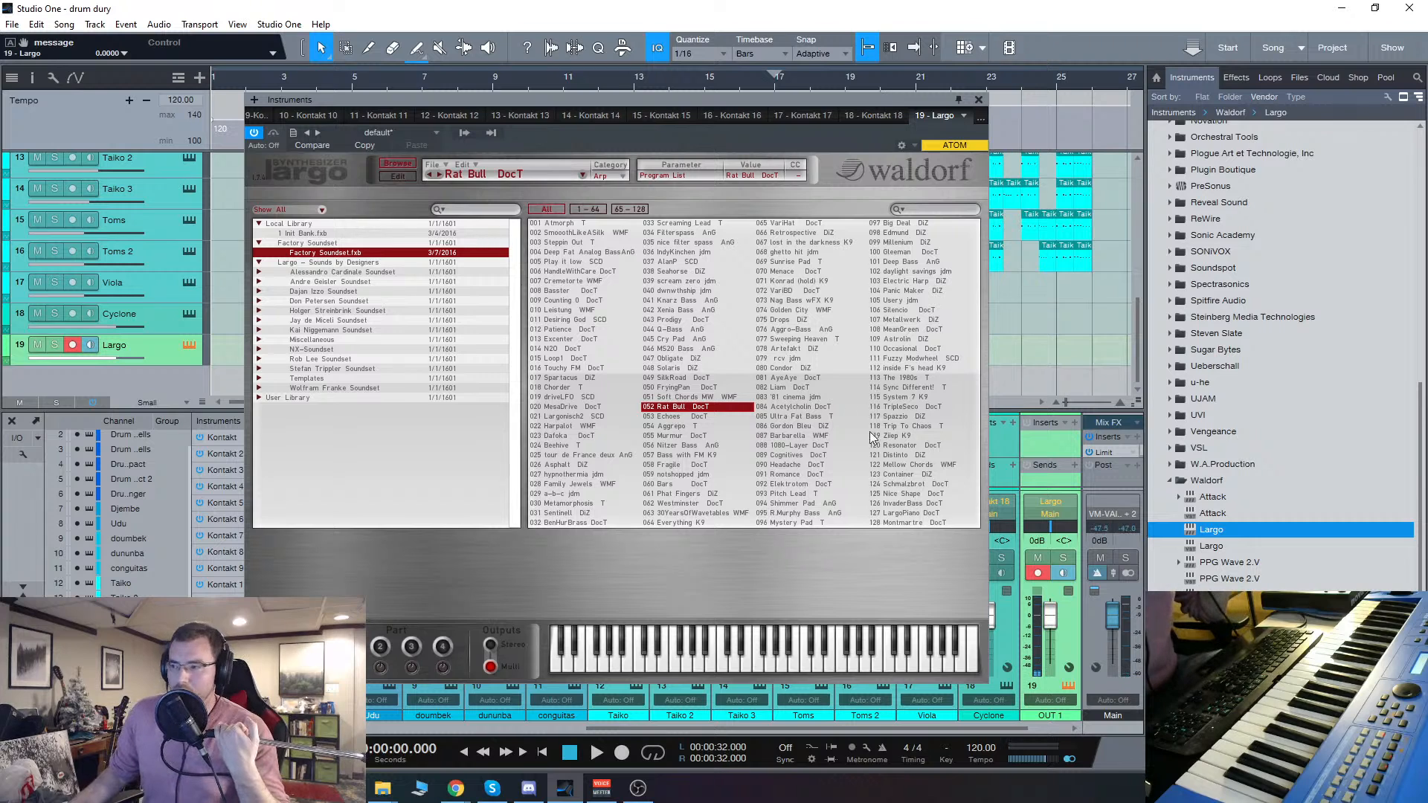
click(796, 398)
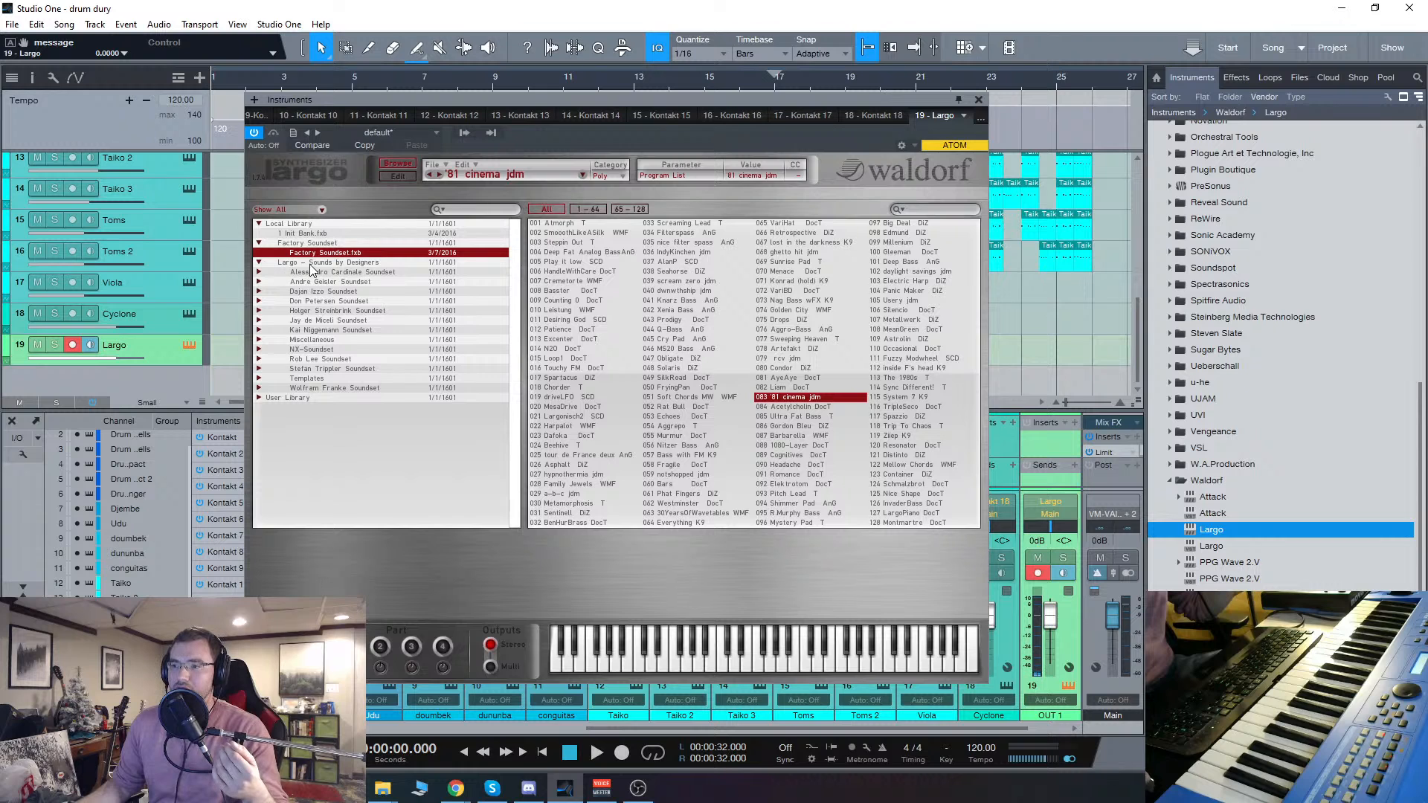
Step: Expand the first designer soundset, load its AC Bank.fxb and select the Anatolian Pad program
click(333, 273)
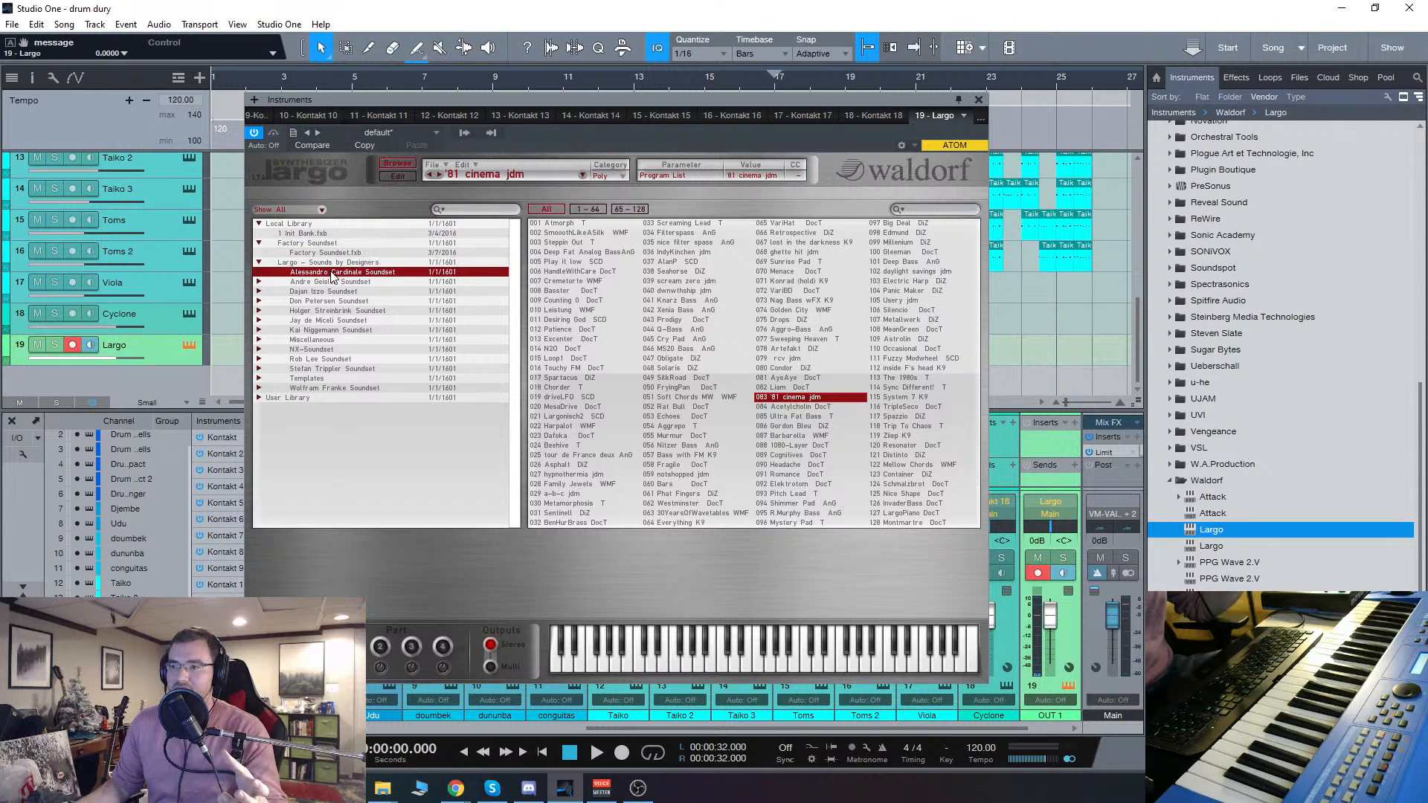
click(259, 272)
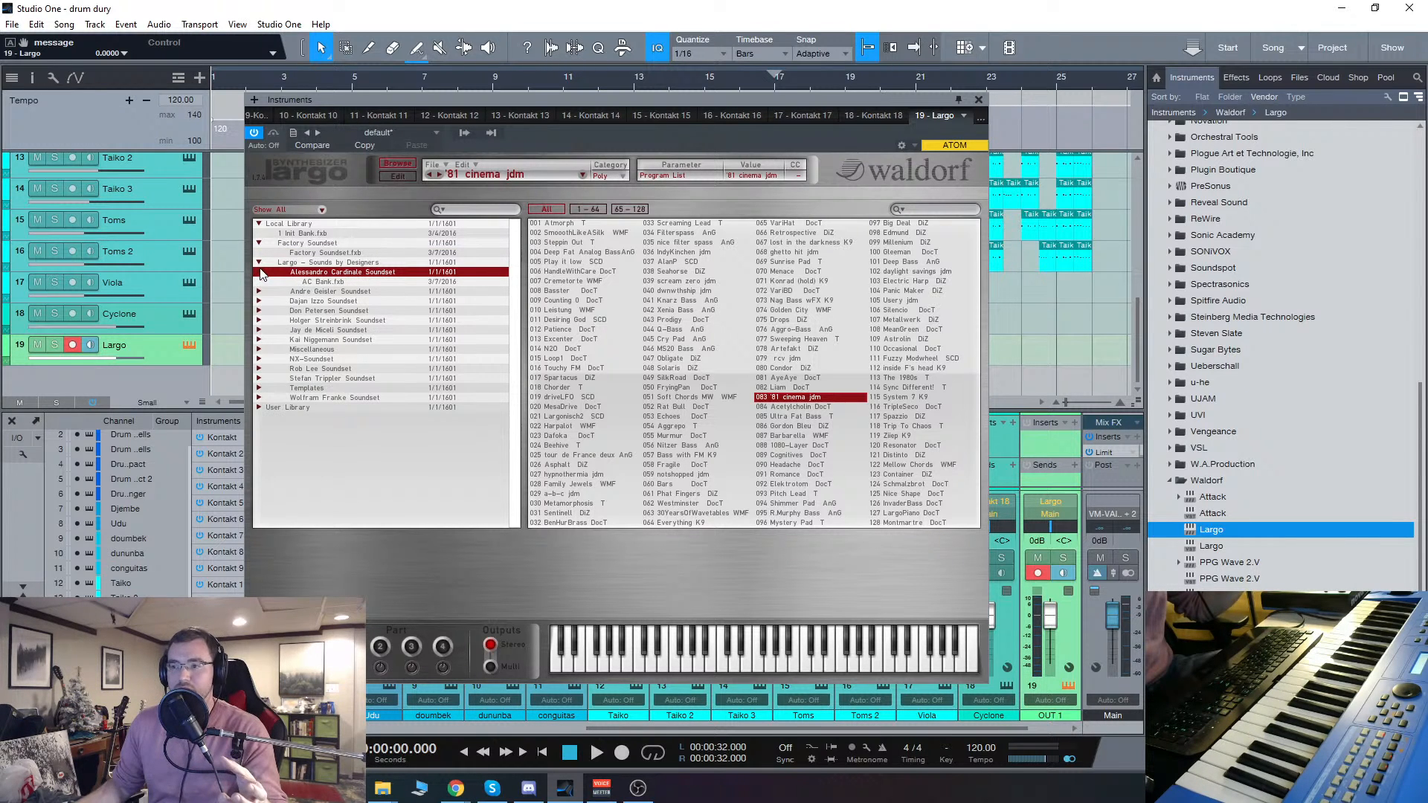
click(310, 283)
double_click(332, 282)
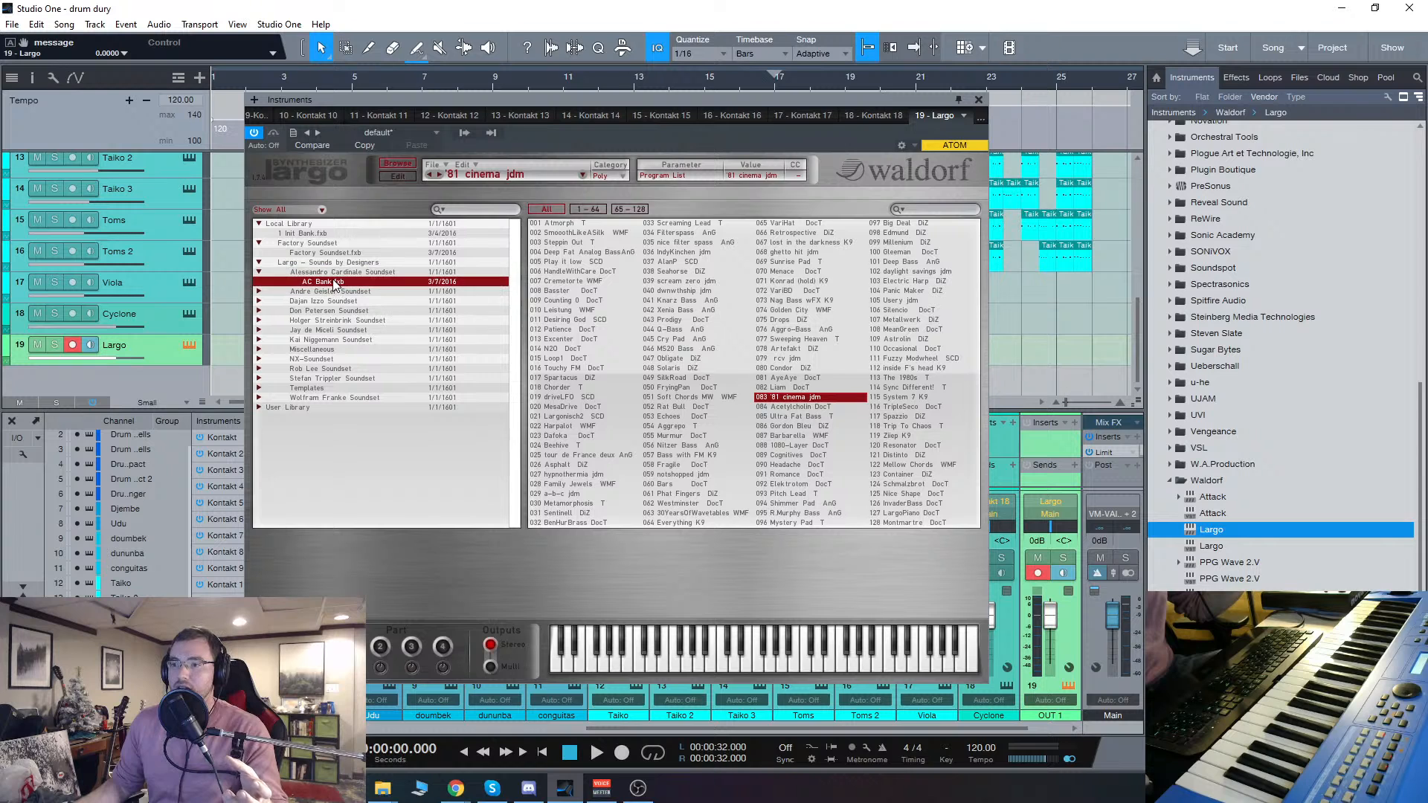
click(564, 368)
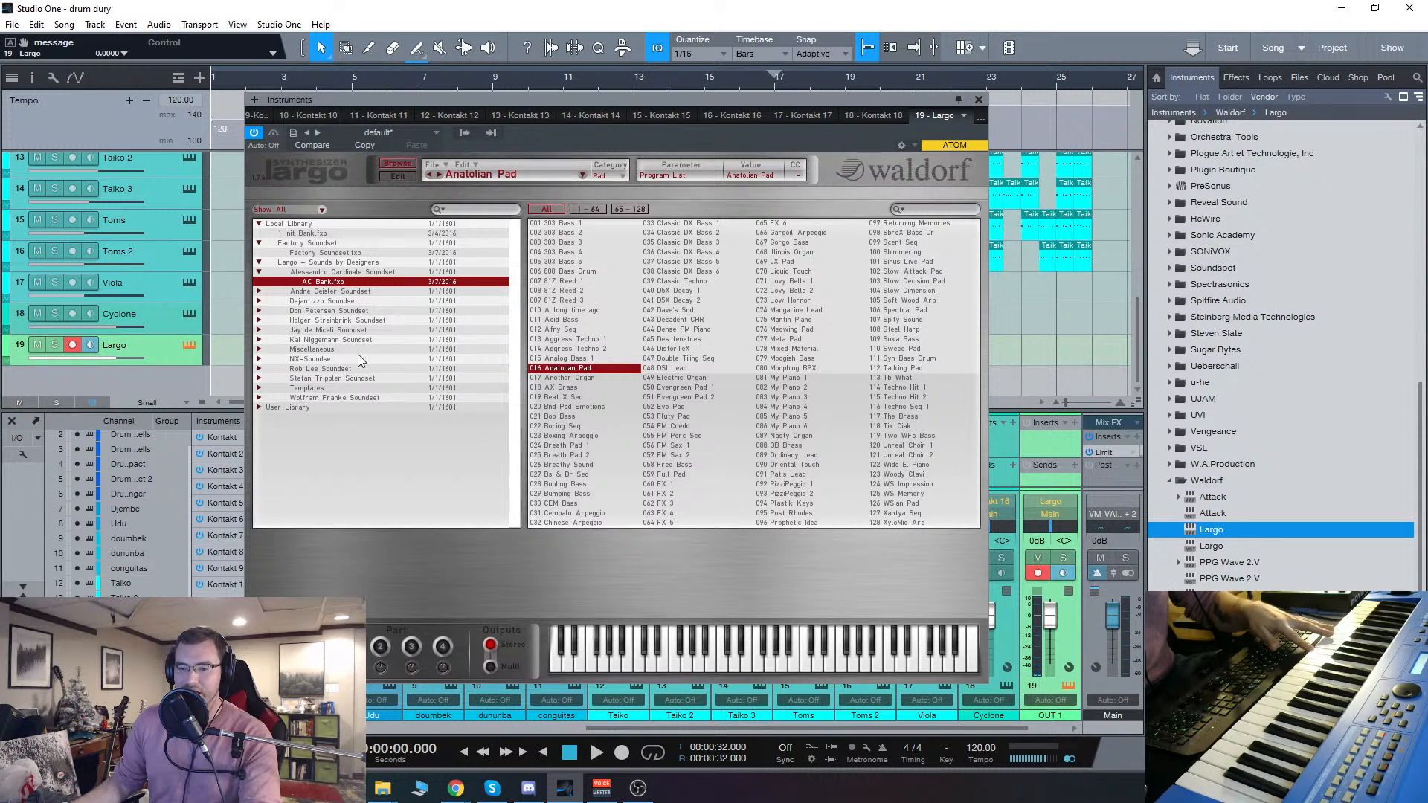
Step: Shift the Largo window slightly and audition My Piano 3, Electric Organ, D5X Decay 2, FX 2, Freq Bass and Boring Seq from AC Bank
drag(602, 101, 574, 94)
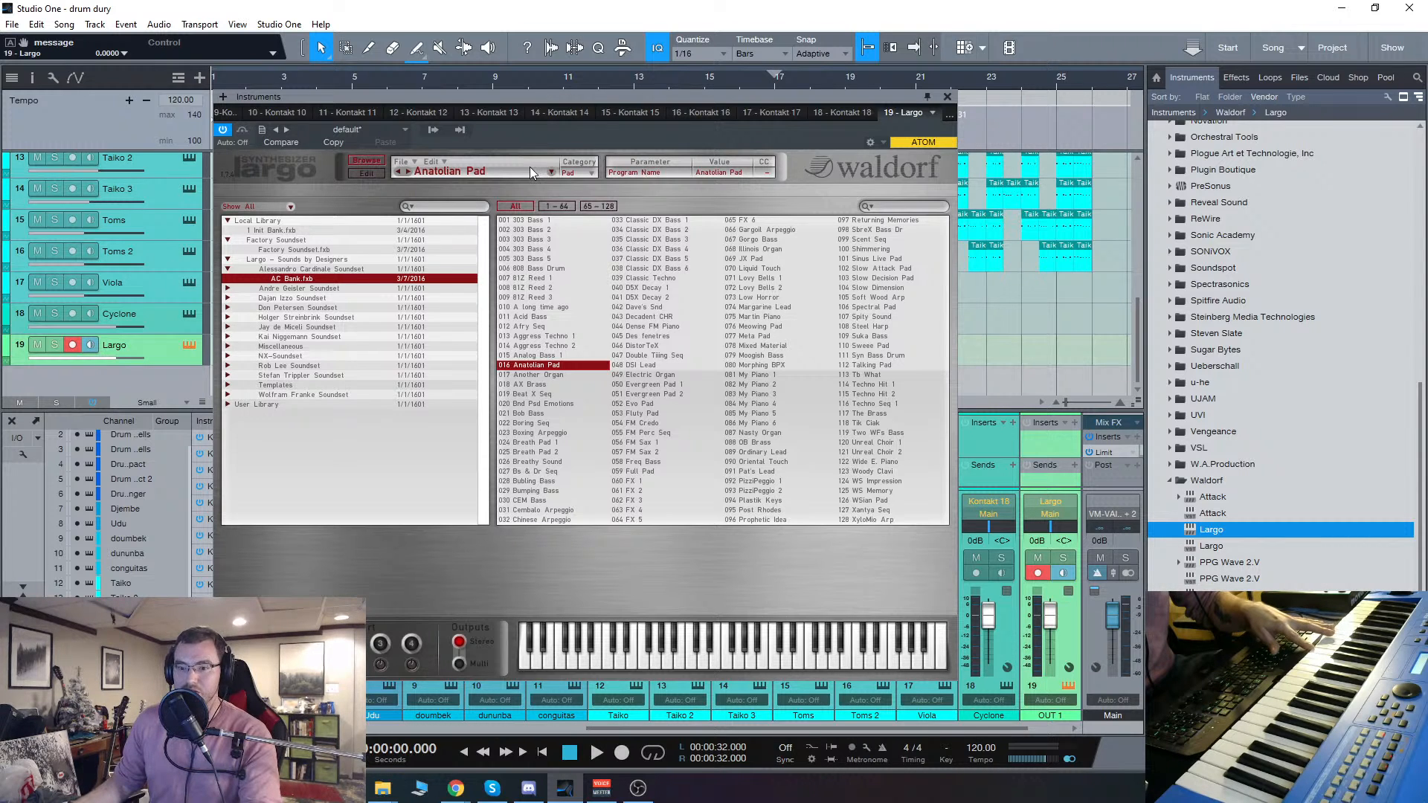
drag(562, 98, 573, 101)
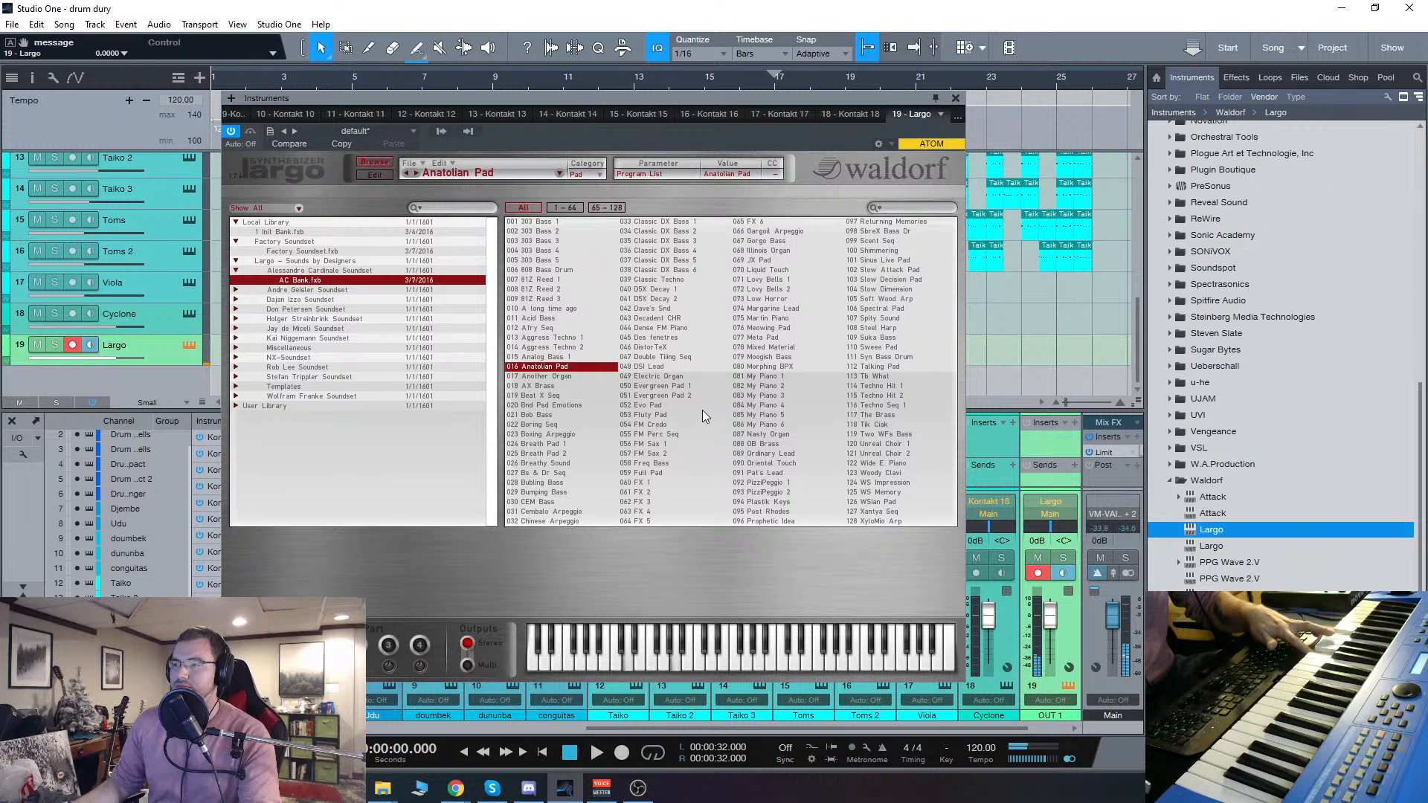
click(783, 395)
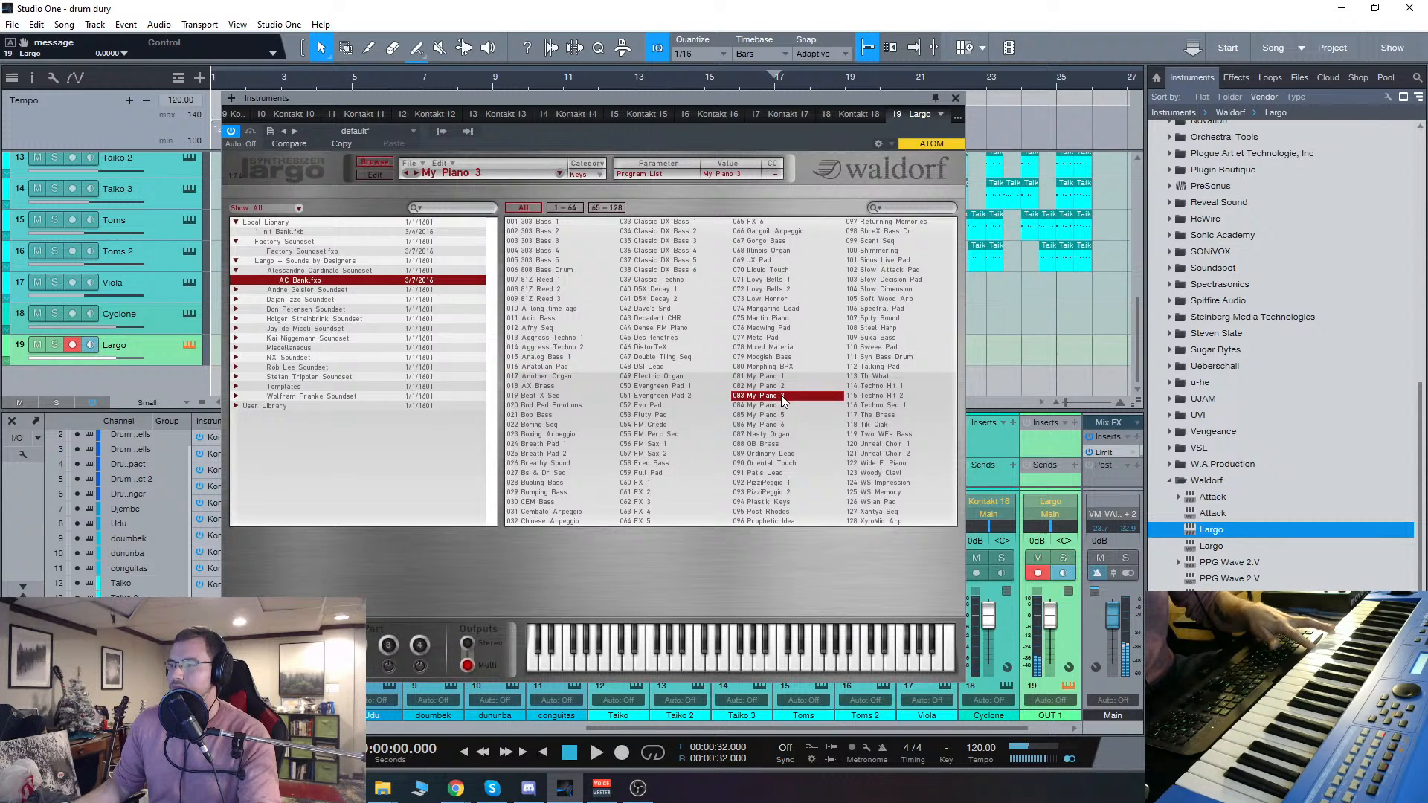
click(648, 377)
click(657, 300)
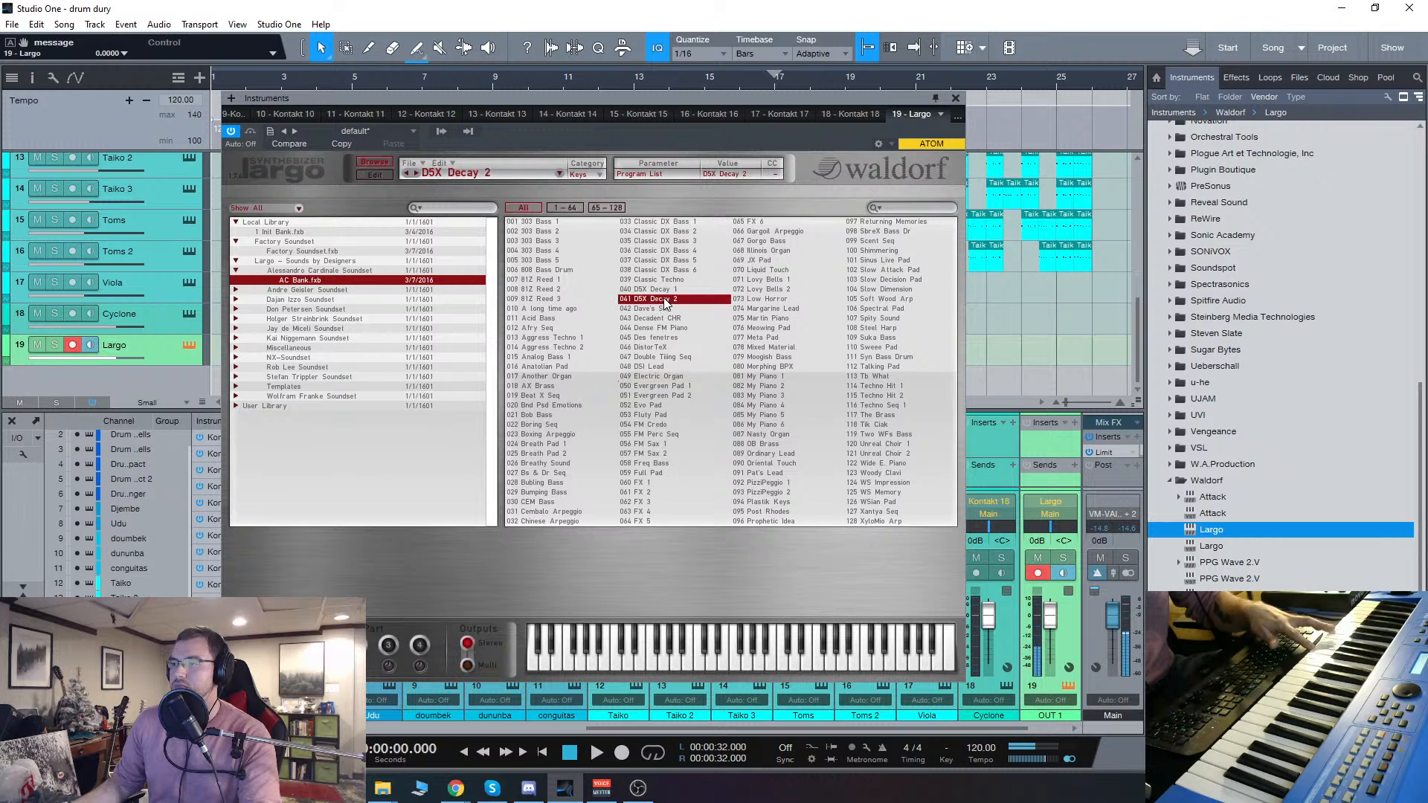
click(641, 492)
click(653, 464)
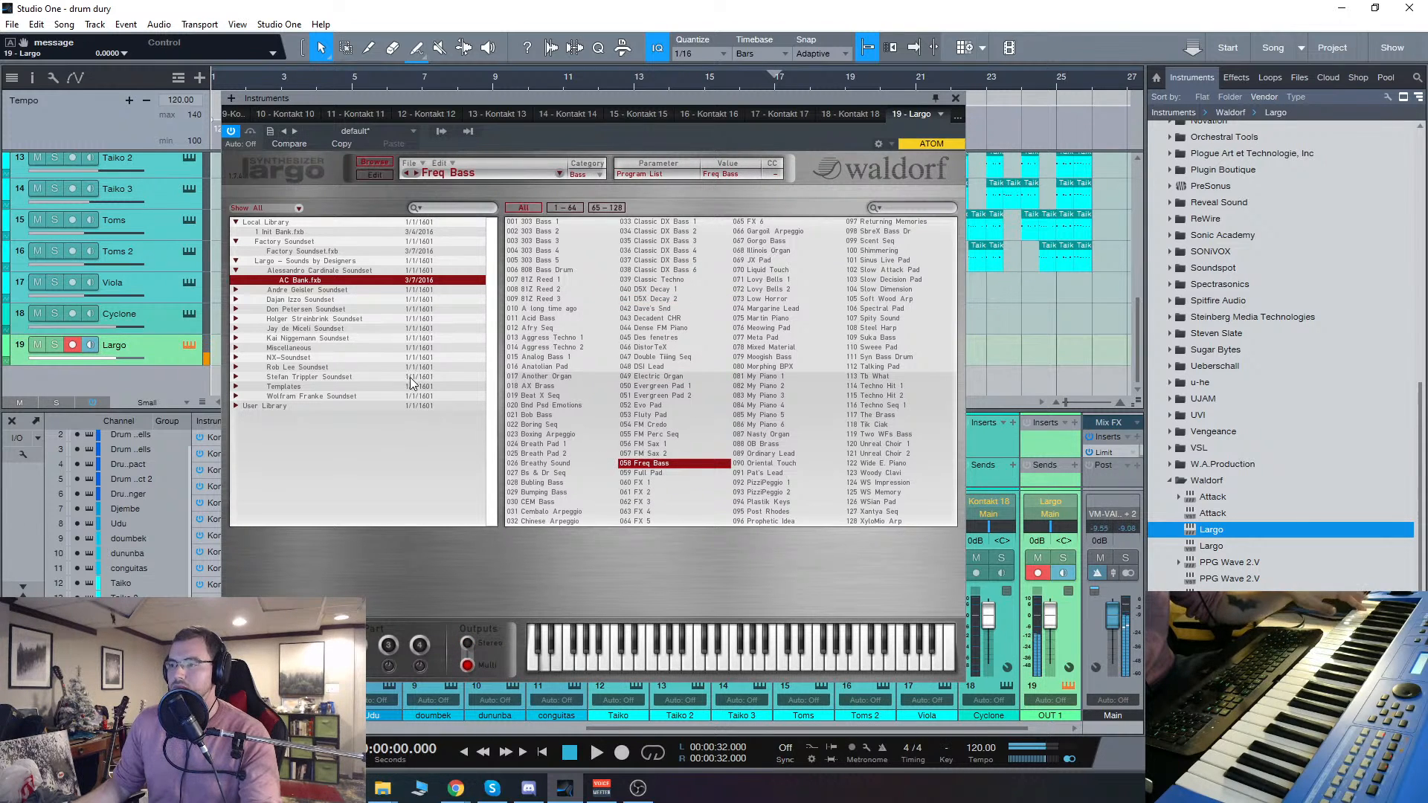
click(533, 425)
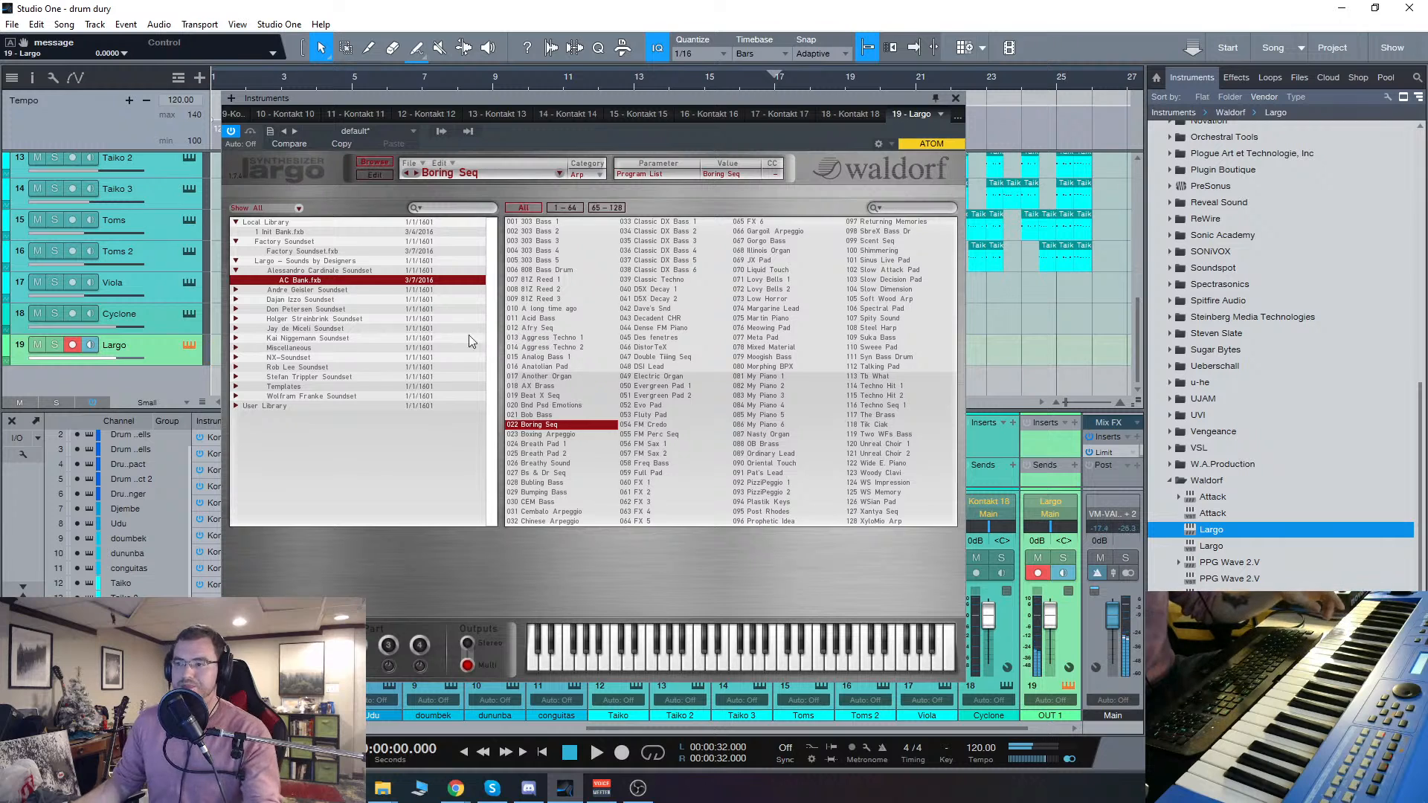
Step: Expand the third designer soundset, load its DIZ Bank.fxb and select the Bassmati program
click(322, 291)
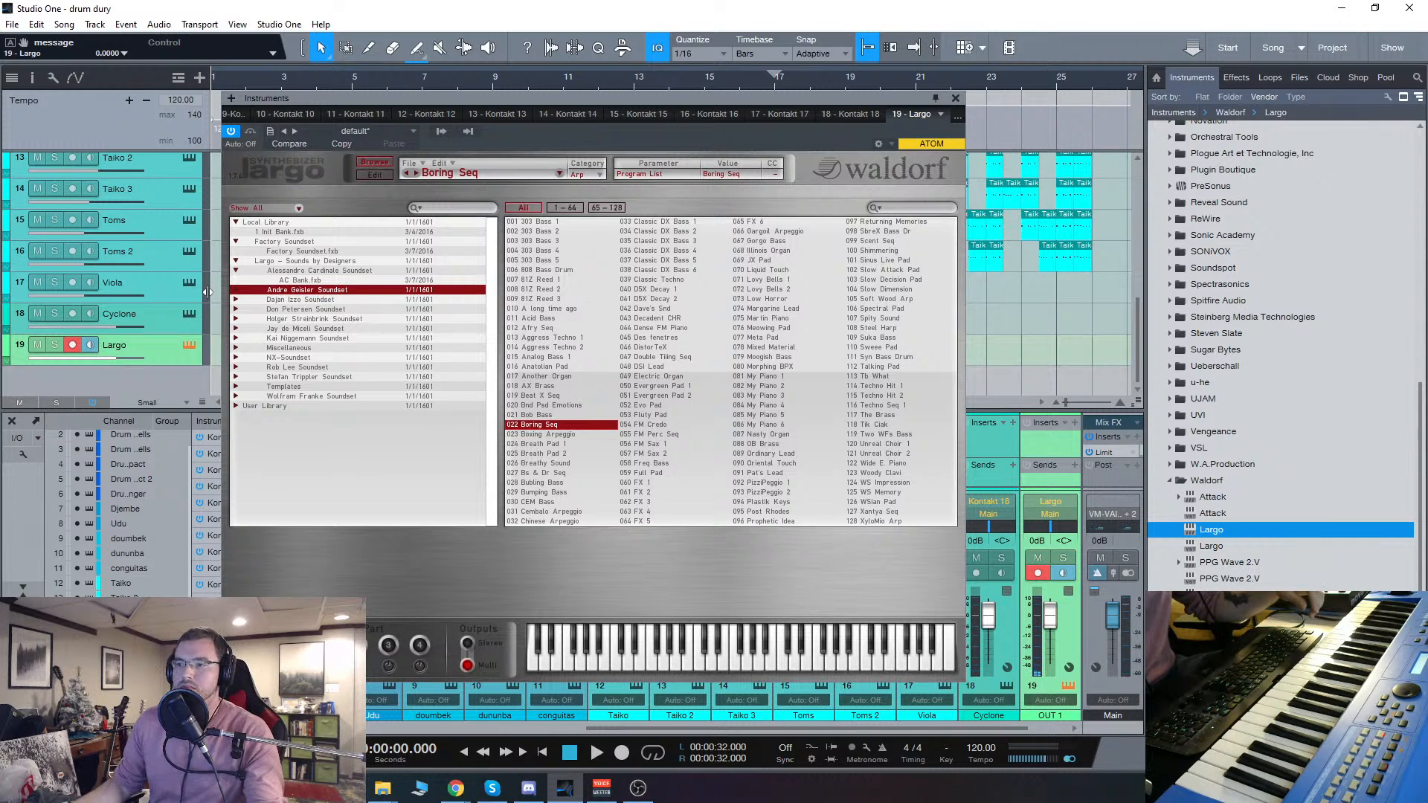
click(313, 299)
double_click(300, 300)
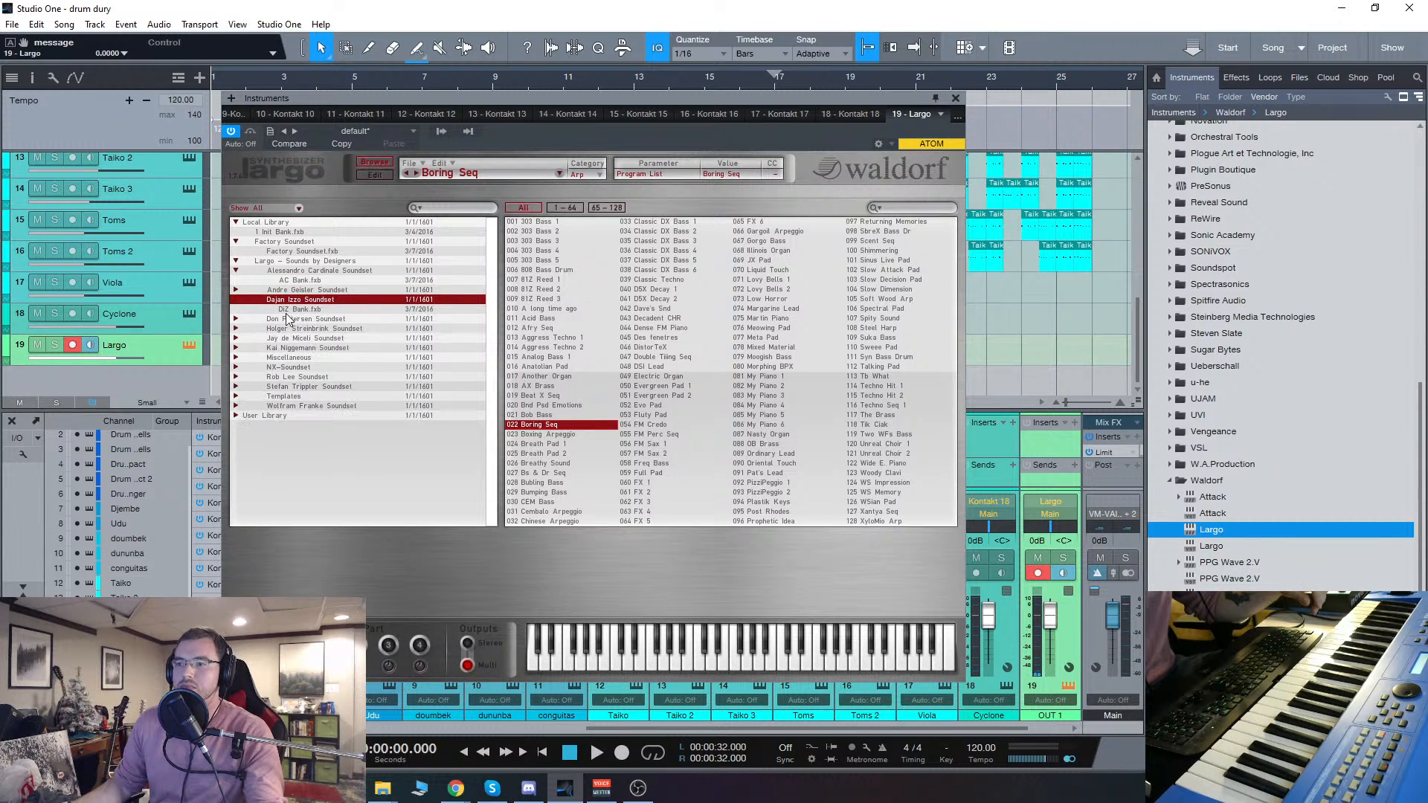
click(293, 309)
click(534, 270)
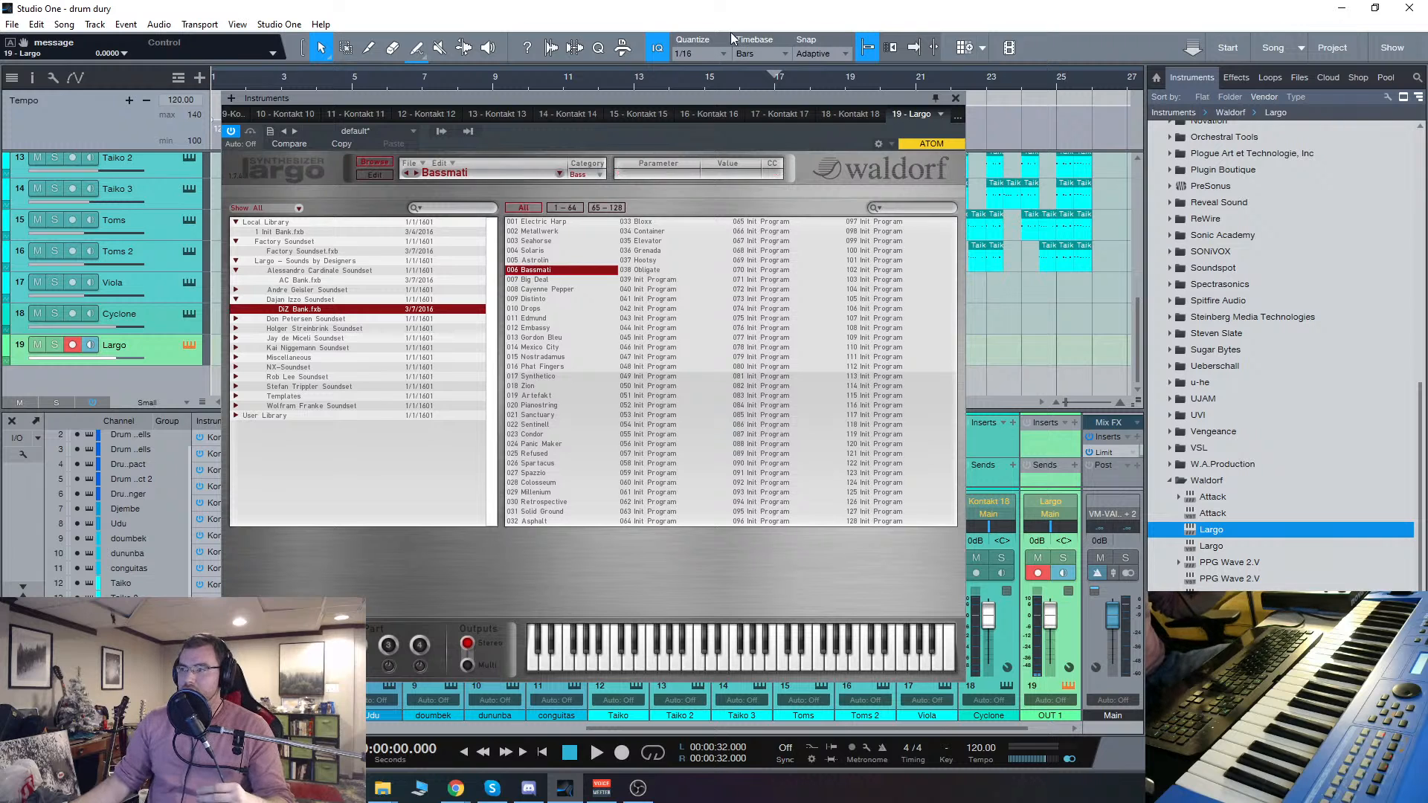
Step: Close the Largo editor, launch the Connect app and move its window off the main display
click(955, 99)
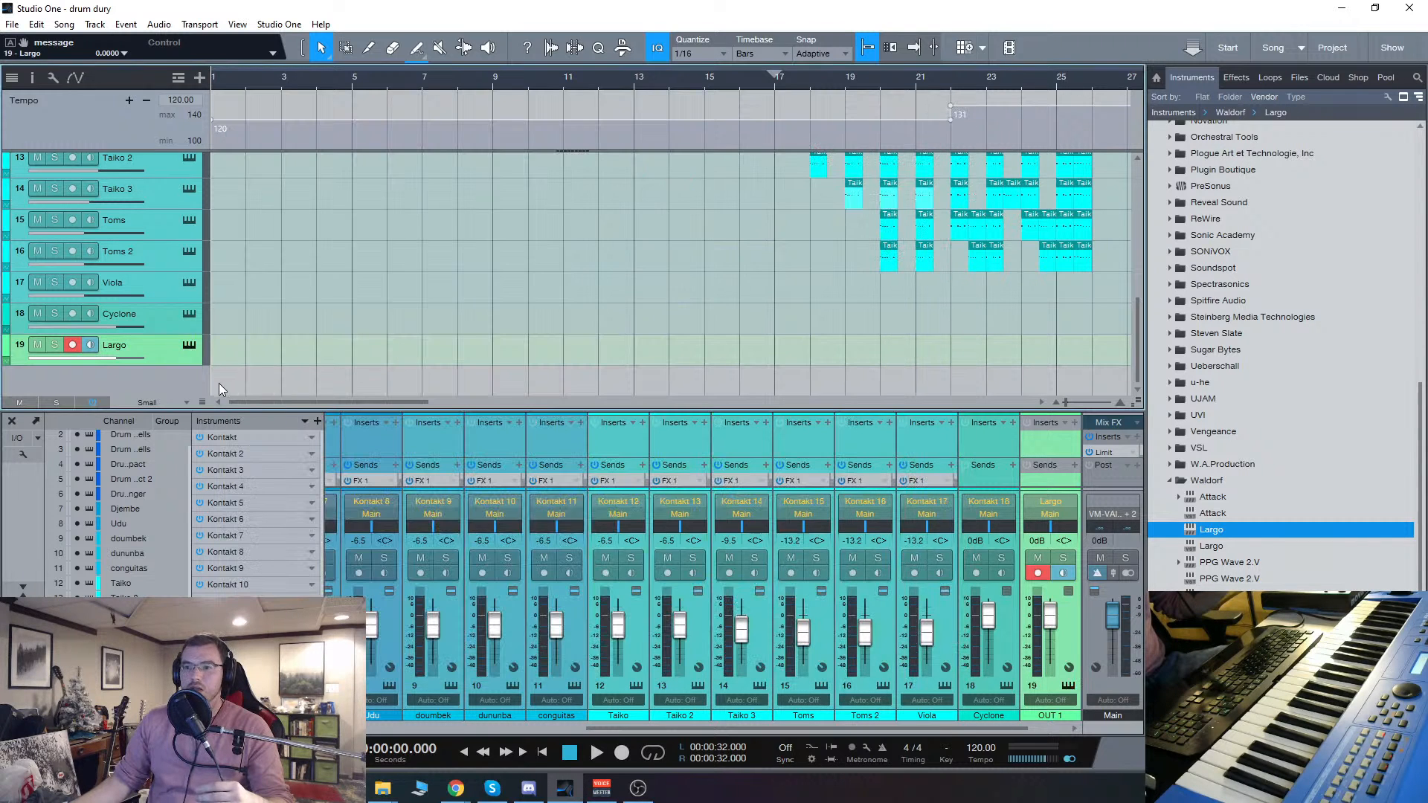
key(super)
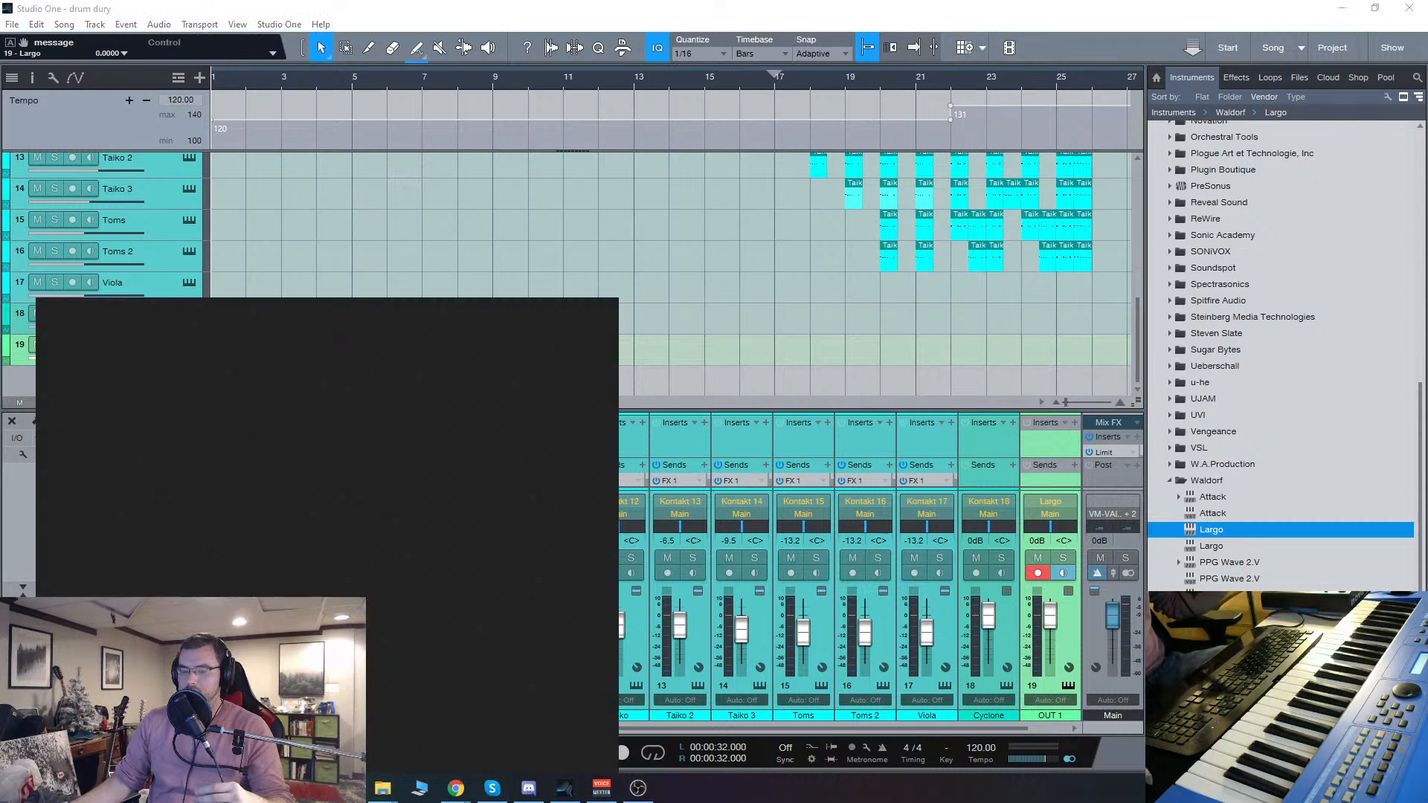
text(conn)
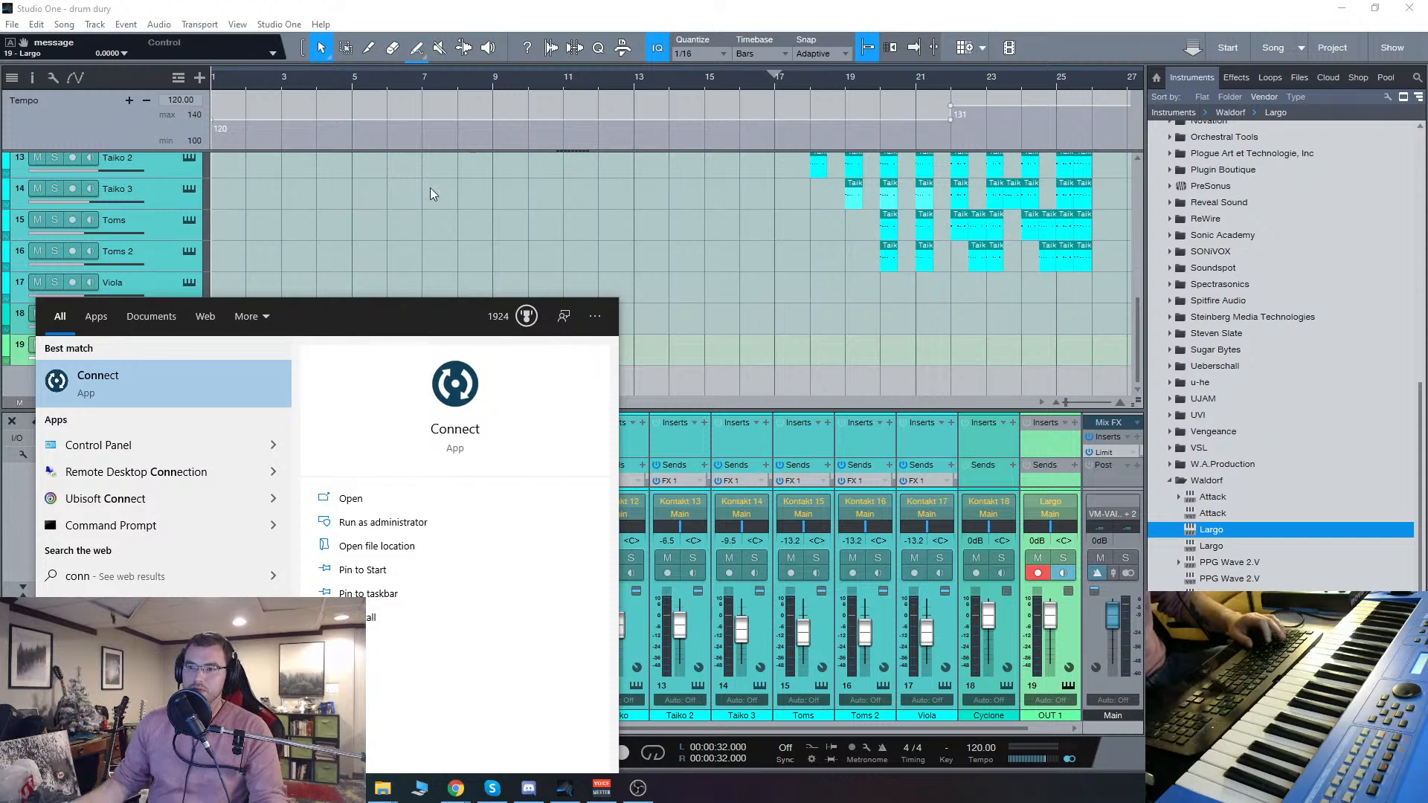
click(192, 384)
drag(732, 189, 0, 254)
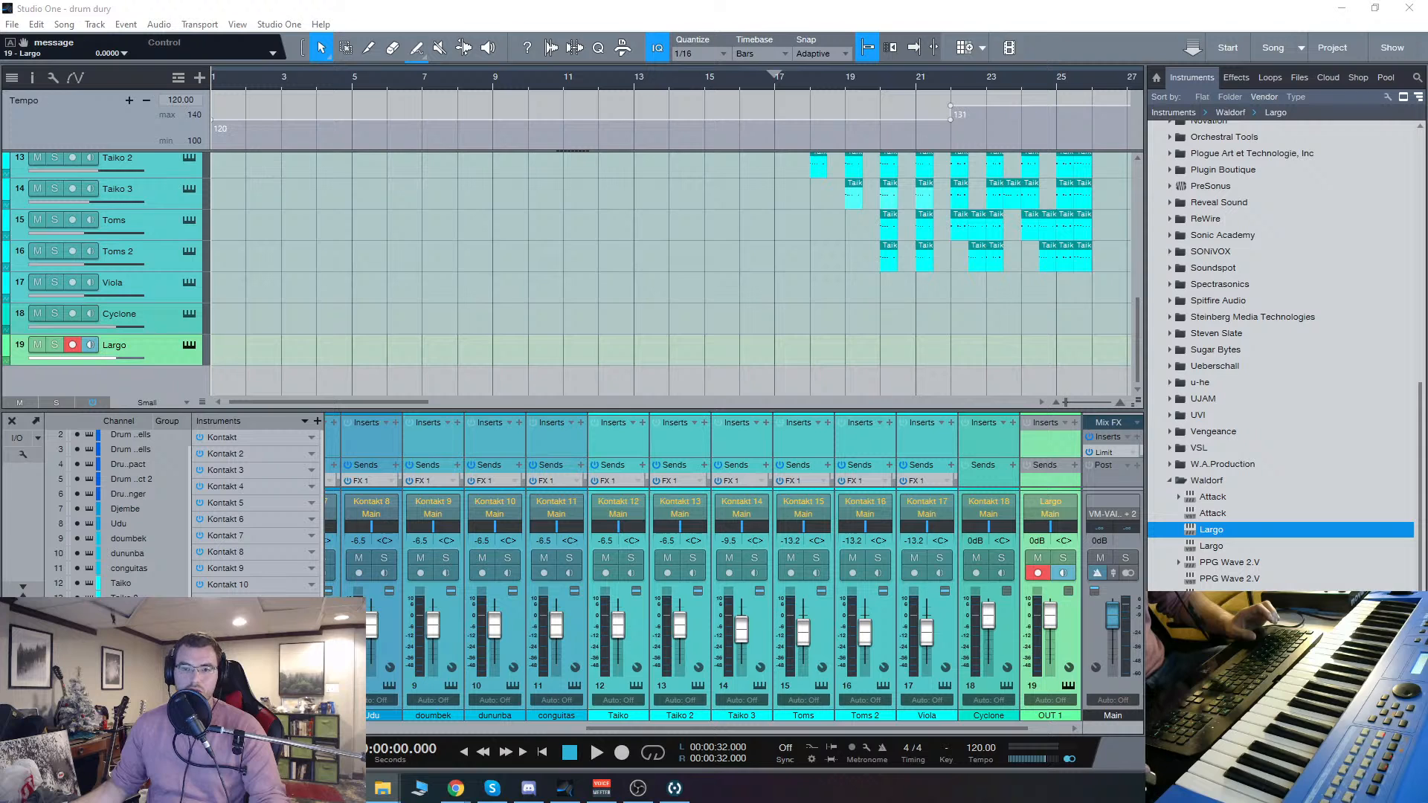
Step: Collapse the Waldorf instrument folder, launch Native Access and move its window off the main display
click(1171, 479)
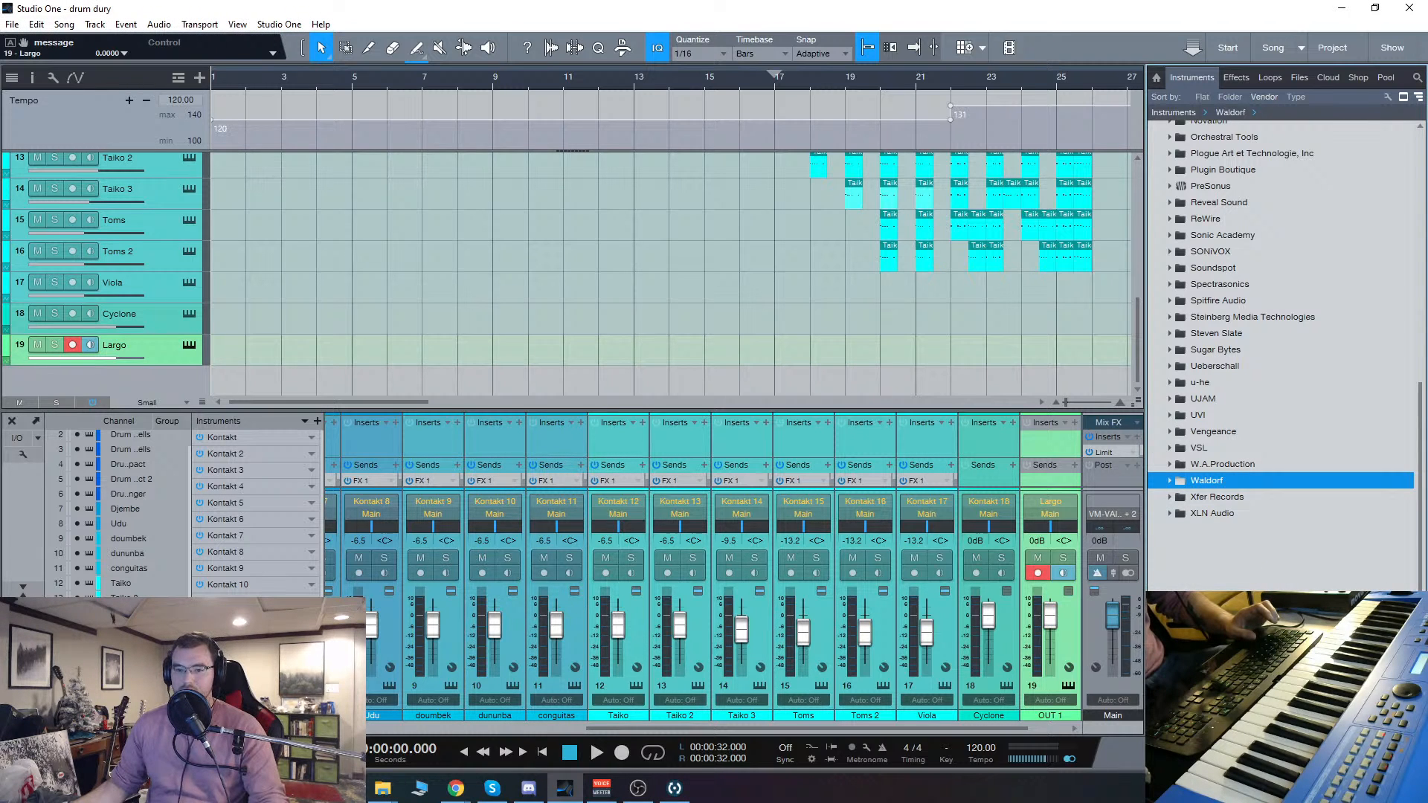
key(super)
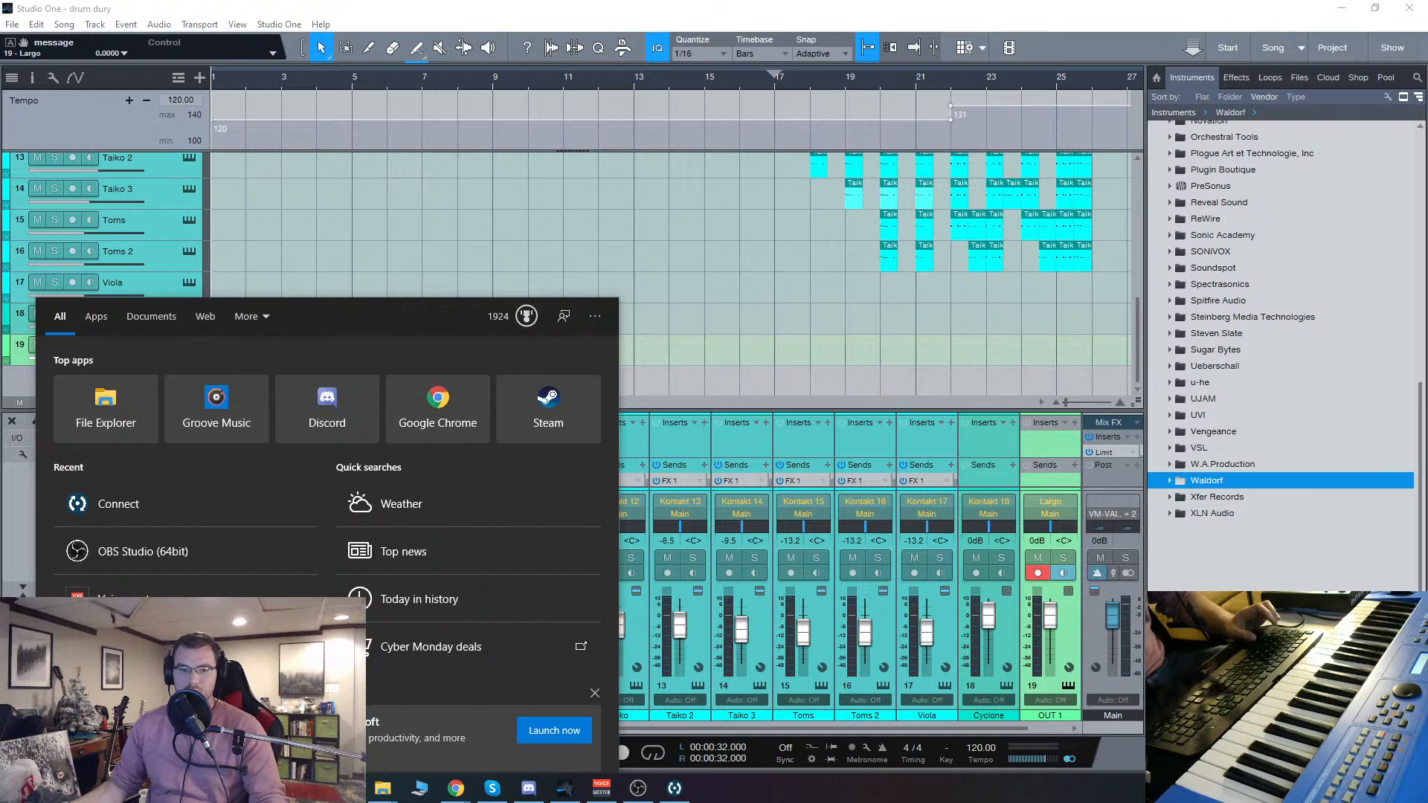
text(native)
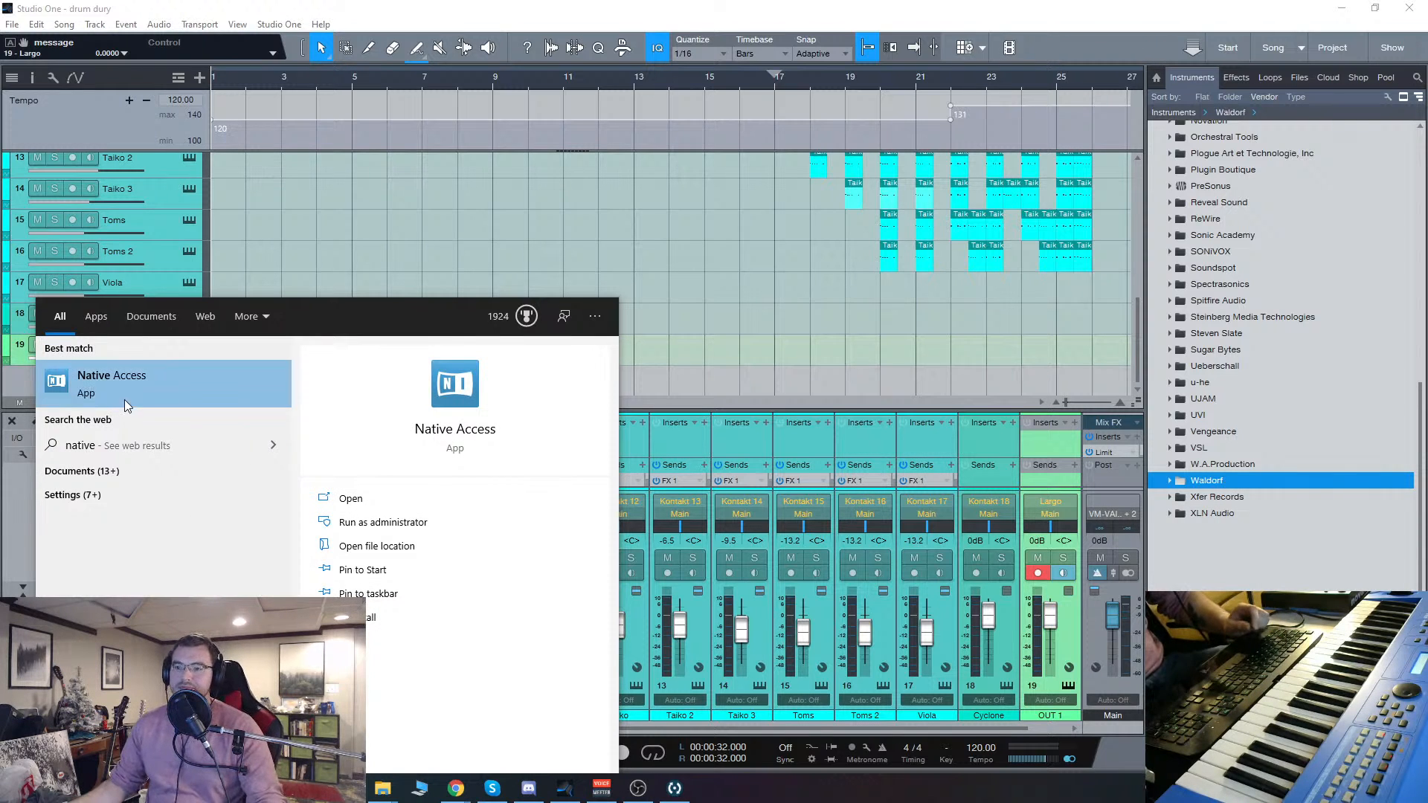
click(123, 399)
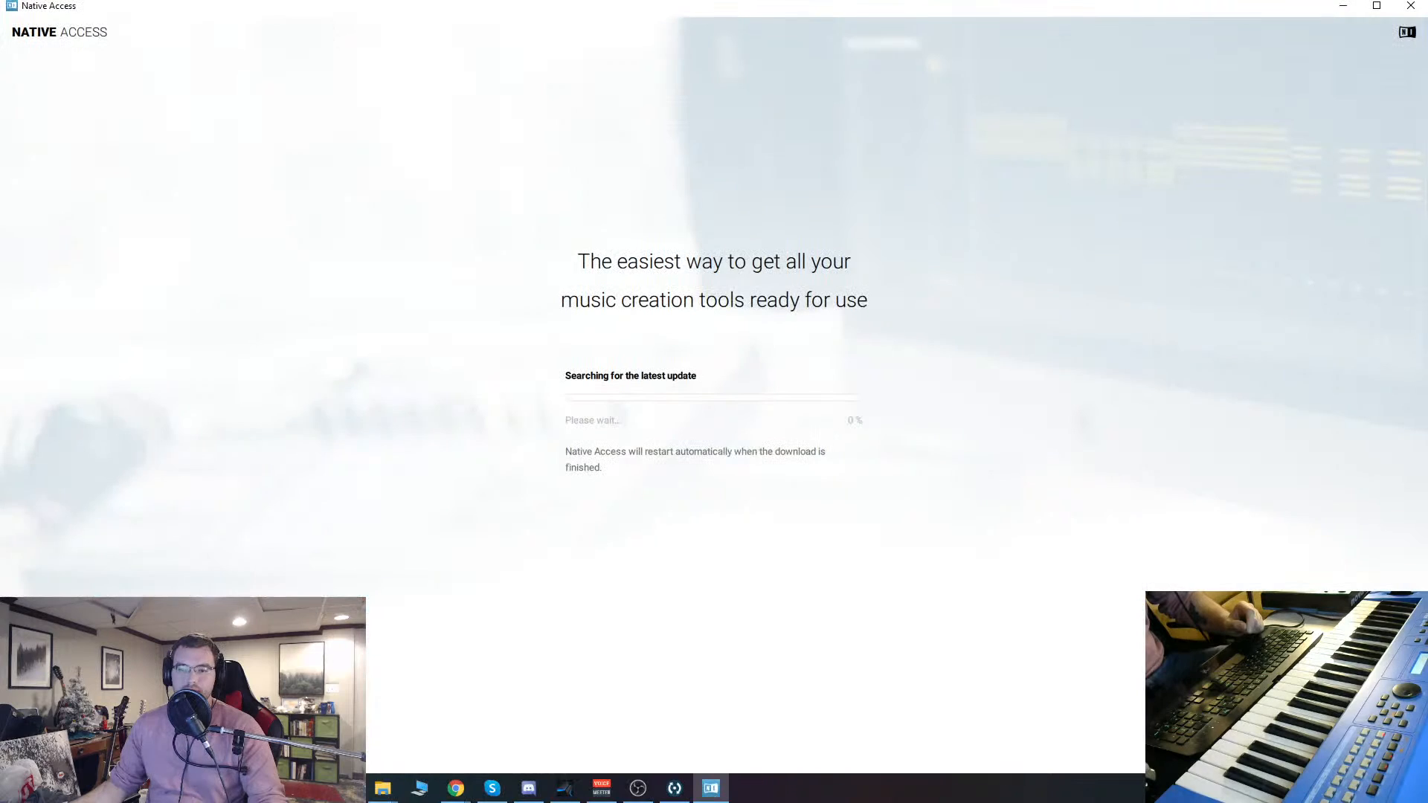
drag(1273, 11, 0, 82)
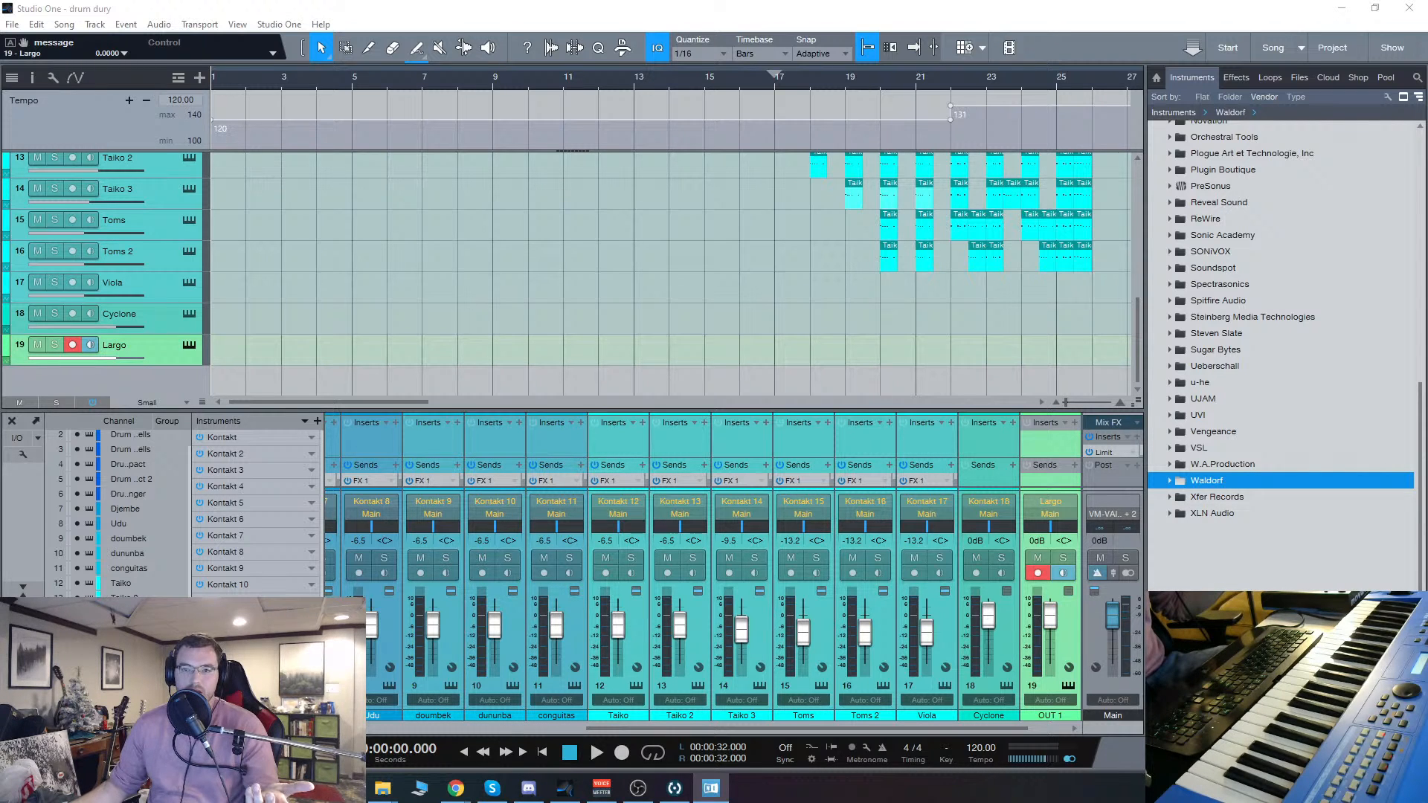
Step: Open the Cyclone track's Kontakt instrument and make the Cyclone library visible in its library browser
click(189, 314)
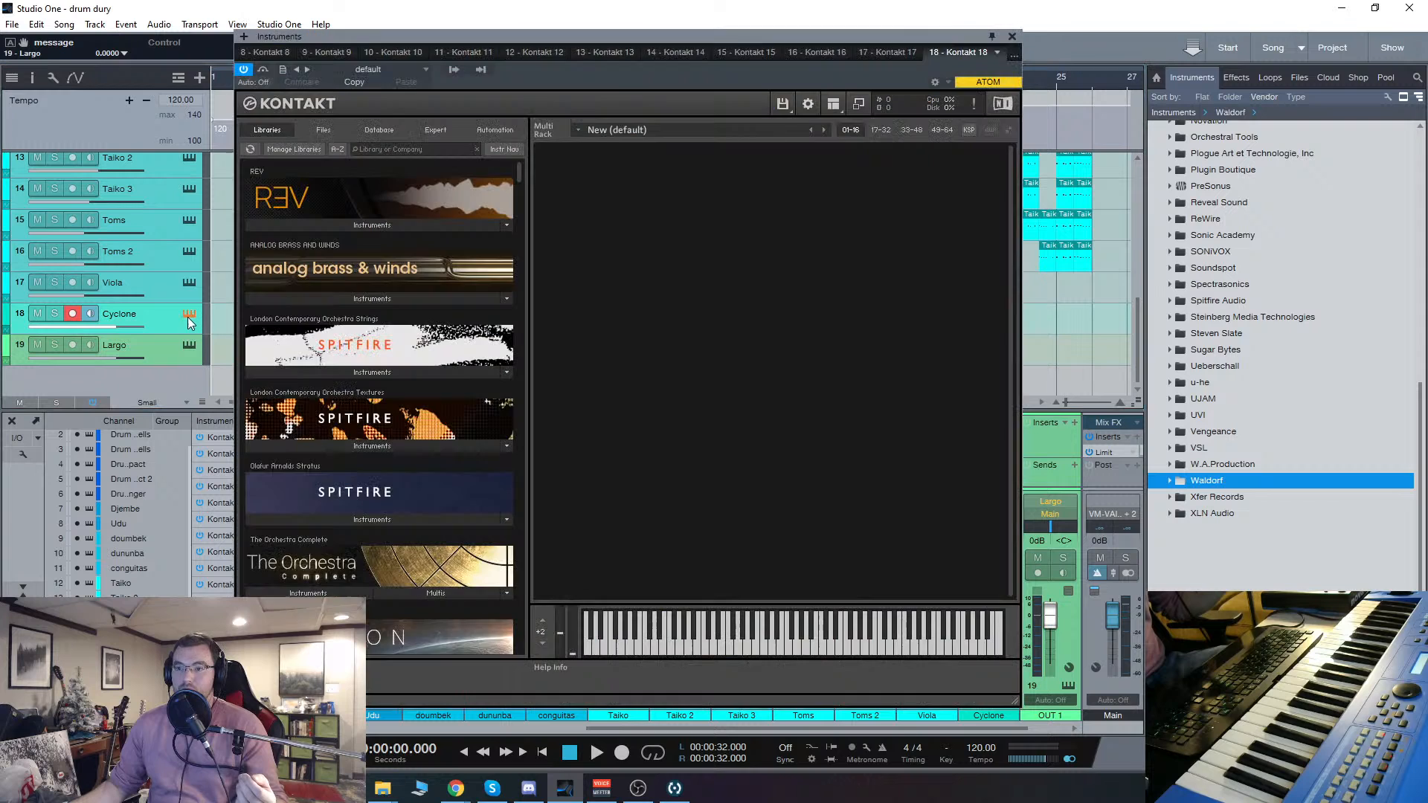
scroll(470, 307, down, 10)
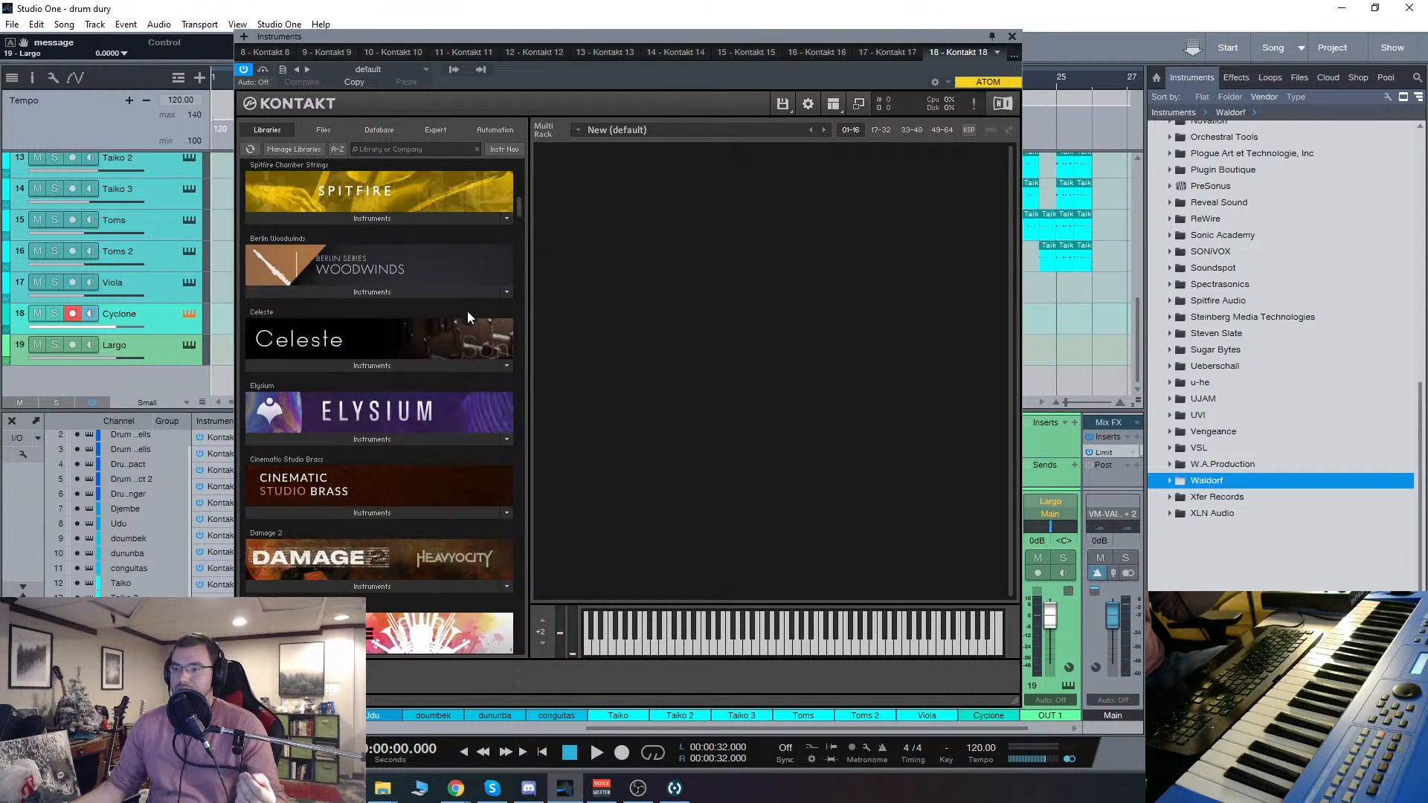
scroll(467, 314, down, 5)
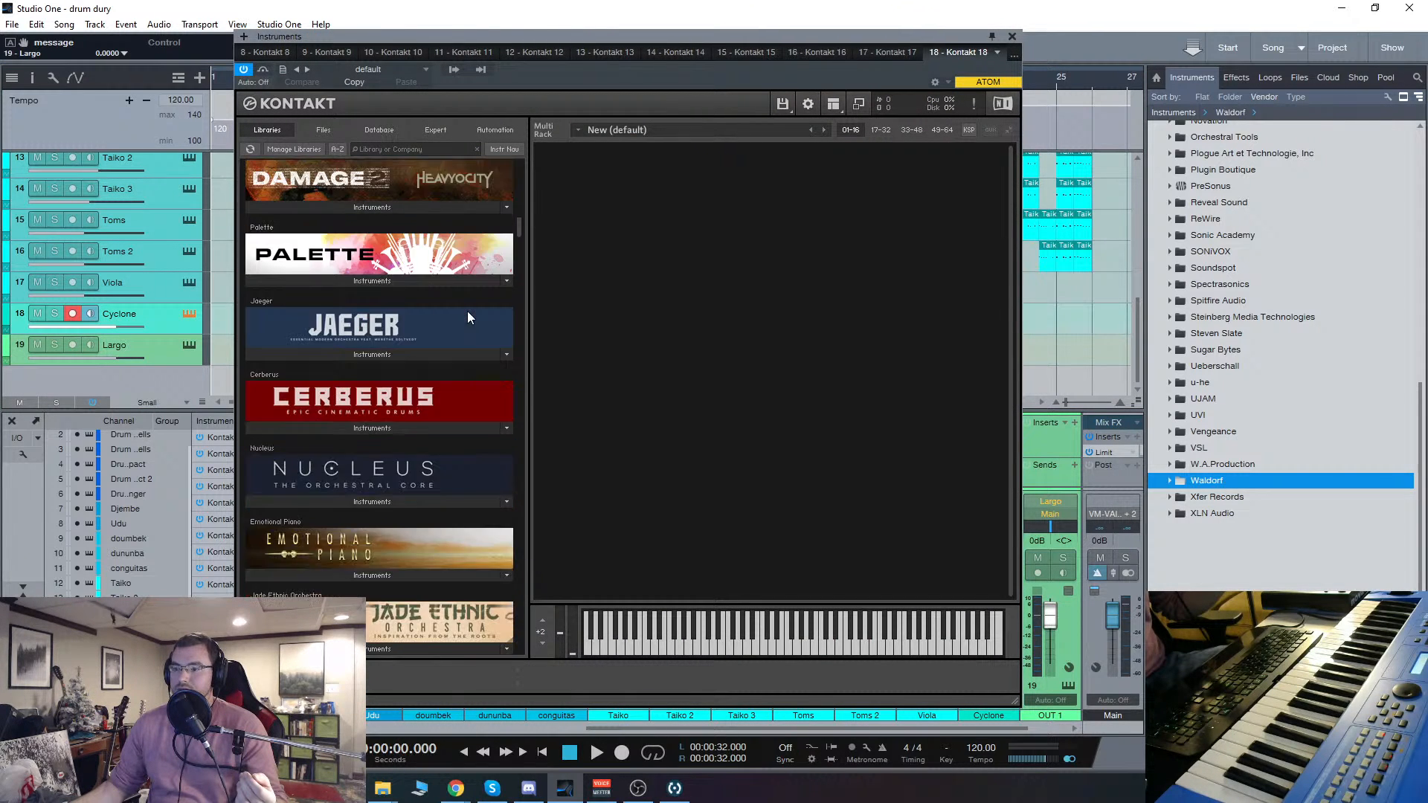
scroll(467, 311, down, 10)
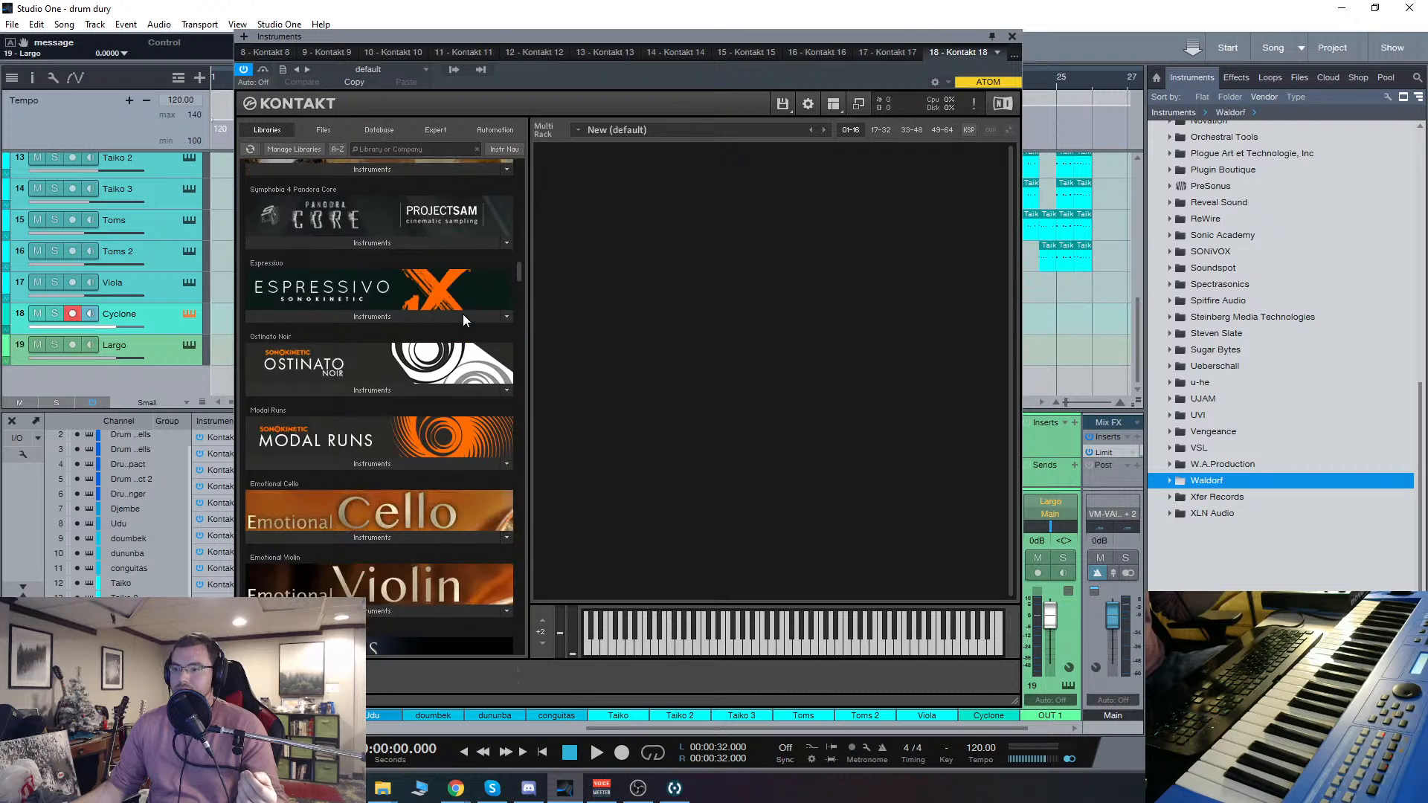
scroll(462, 314, down, 6)
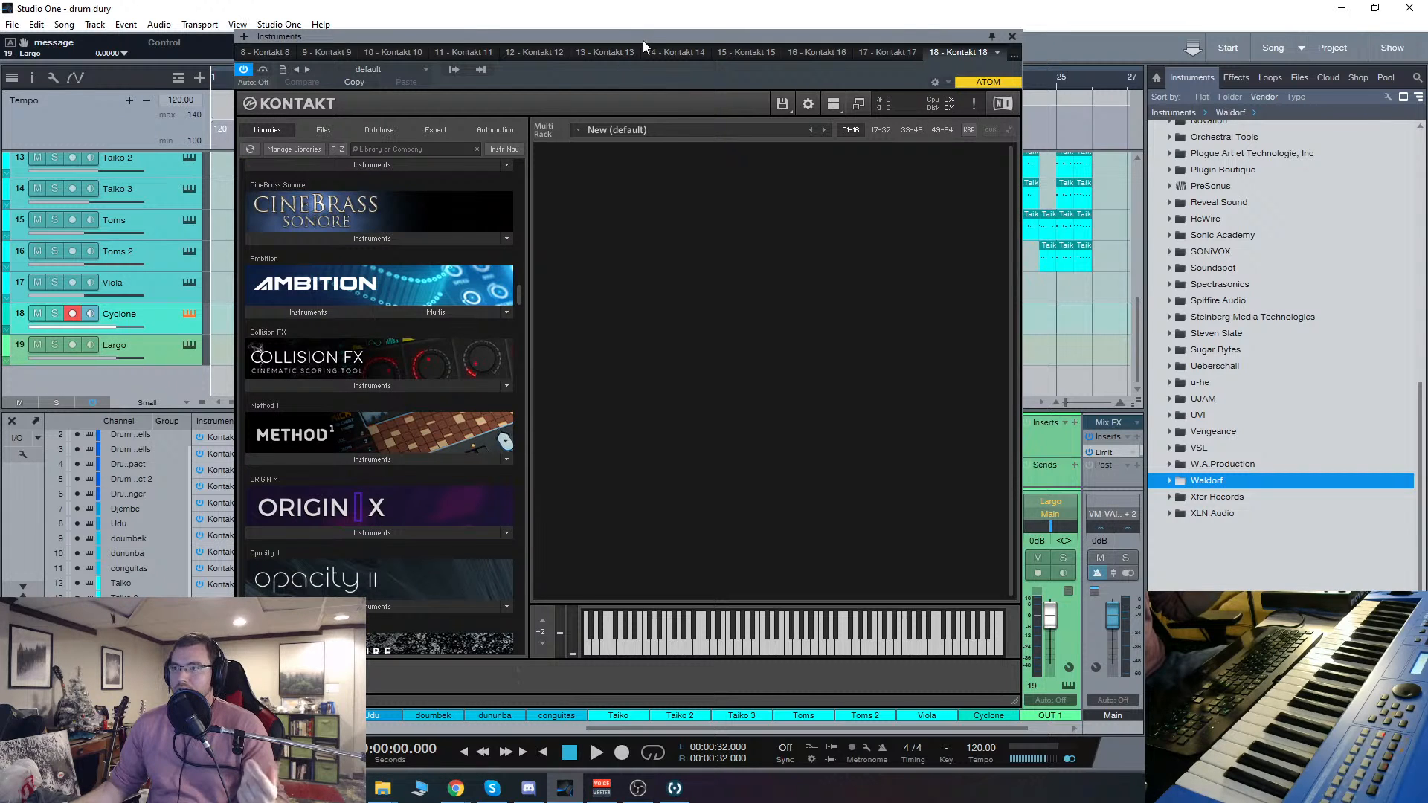
click(310, 151)
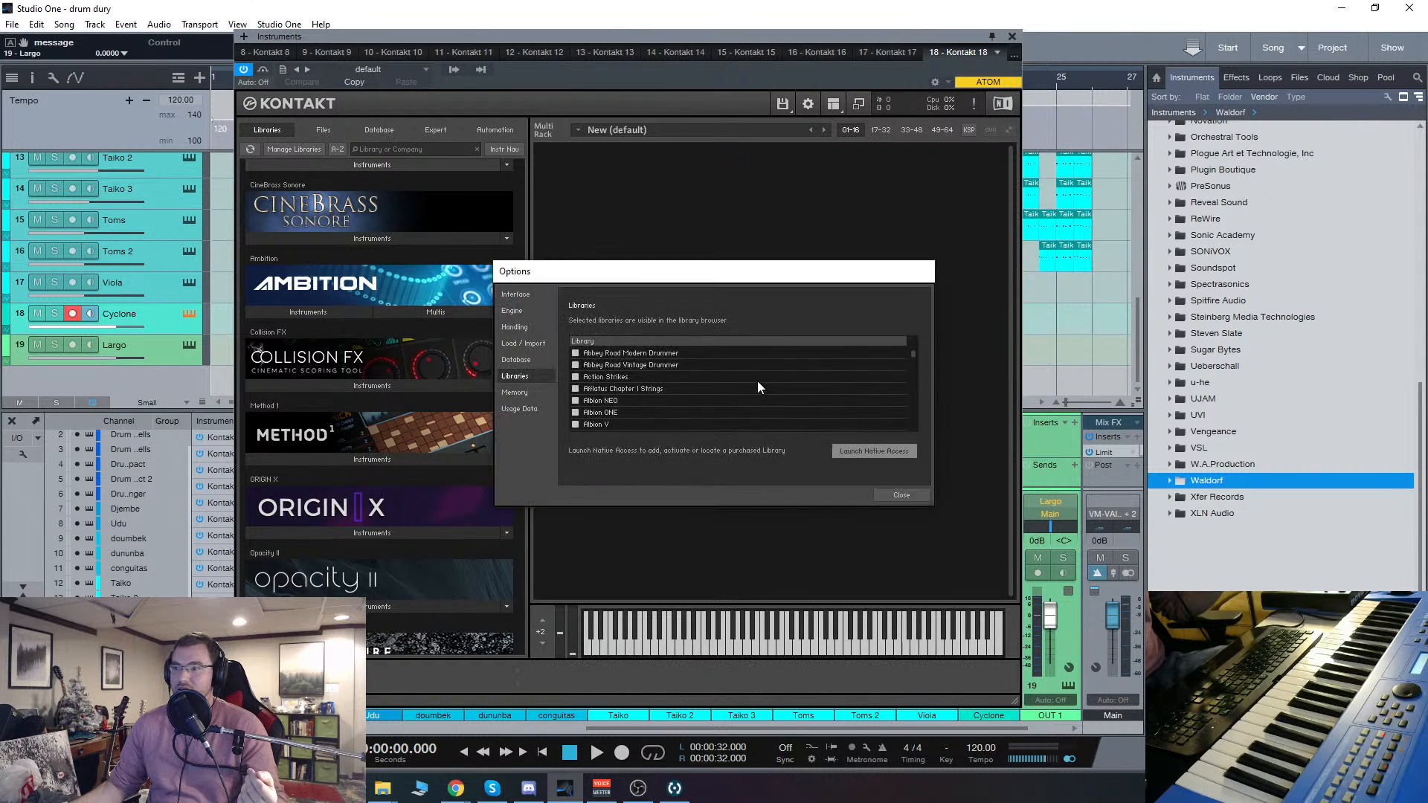
scroll(739, 394, down, 8)
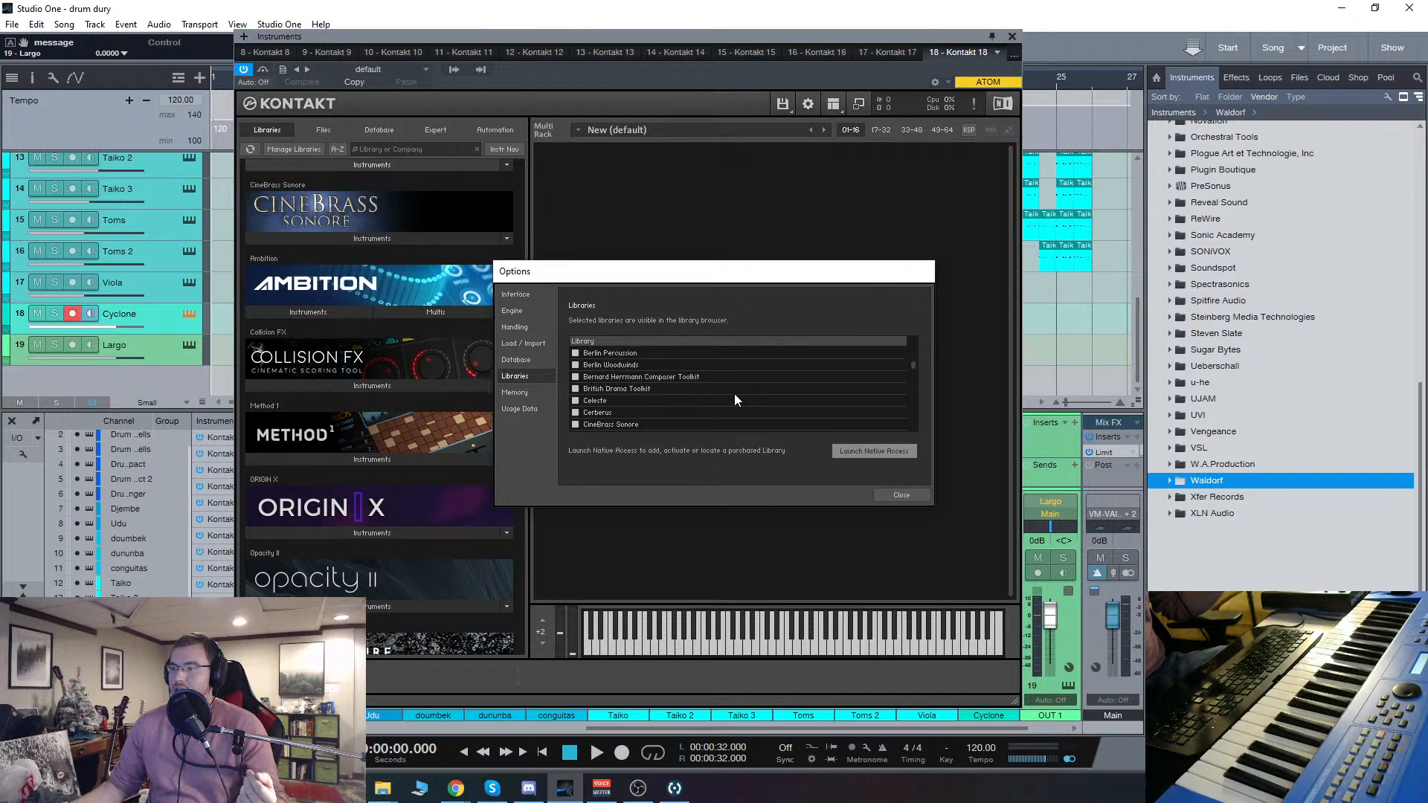
scroll(735, 394, down, 5)
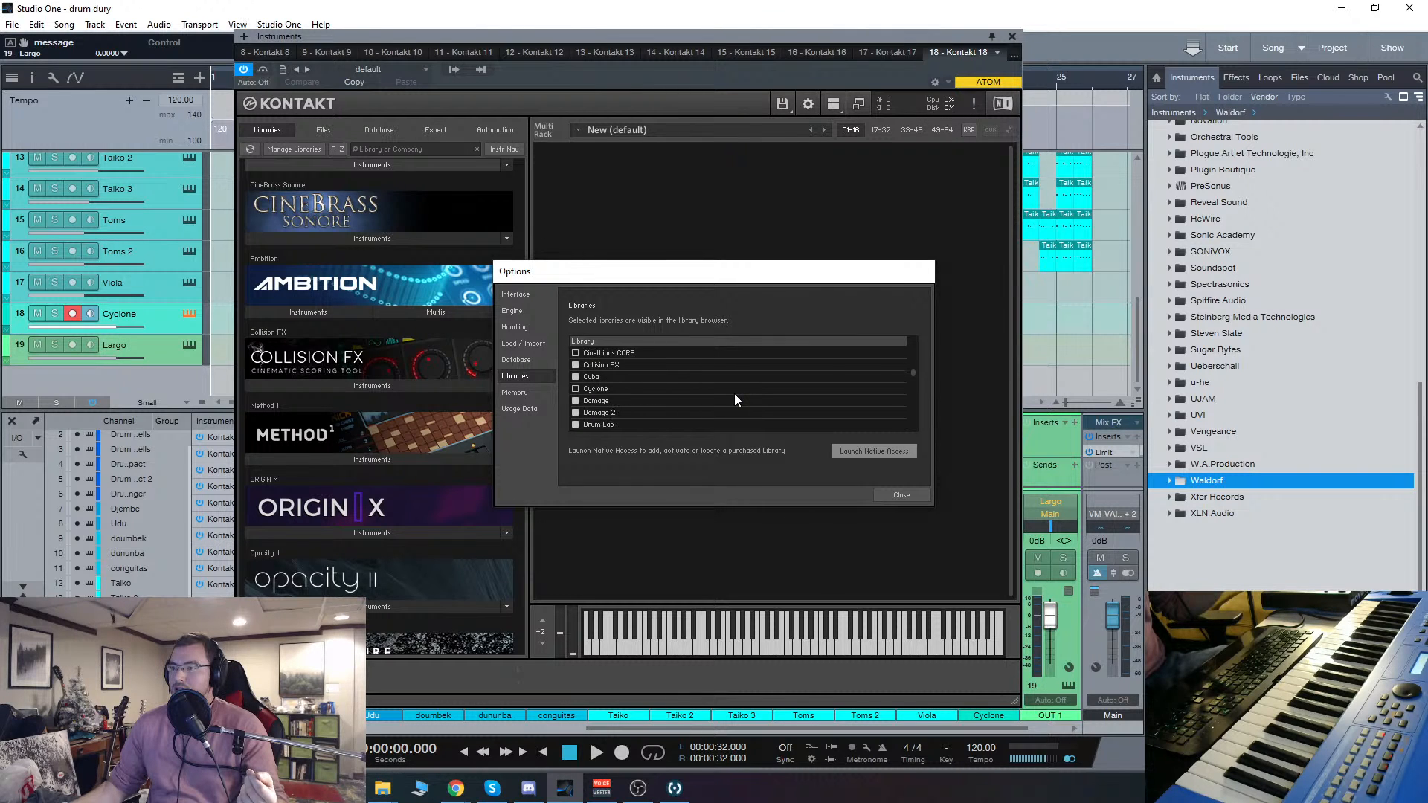
click(575, 388)
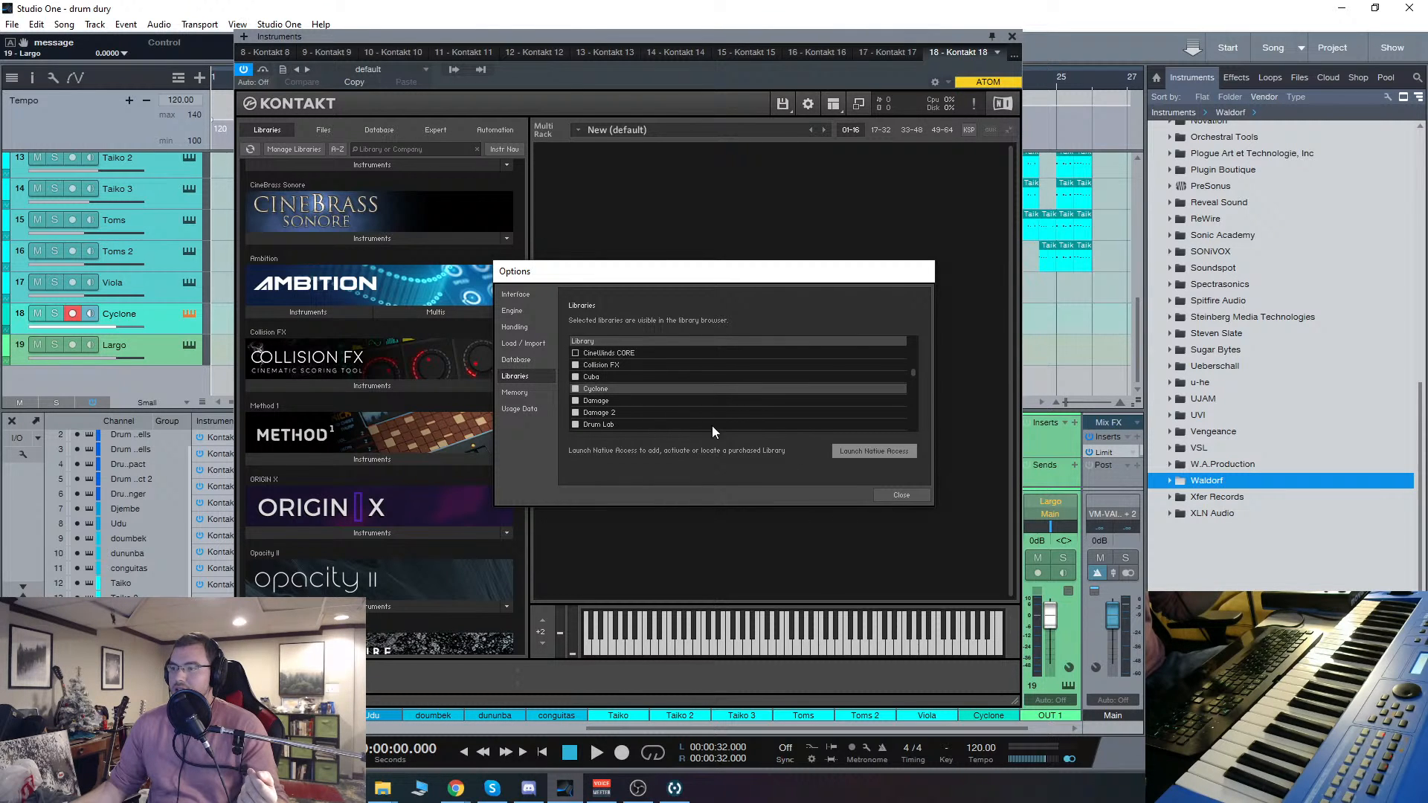
click(897, 496)
Step: Filter the Kontakt libraries by "cyc" and load the Cyclone multi Bass Impossible 1
scroll(503, 350, up, 4)
drag(520, 281, 520, 146)
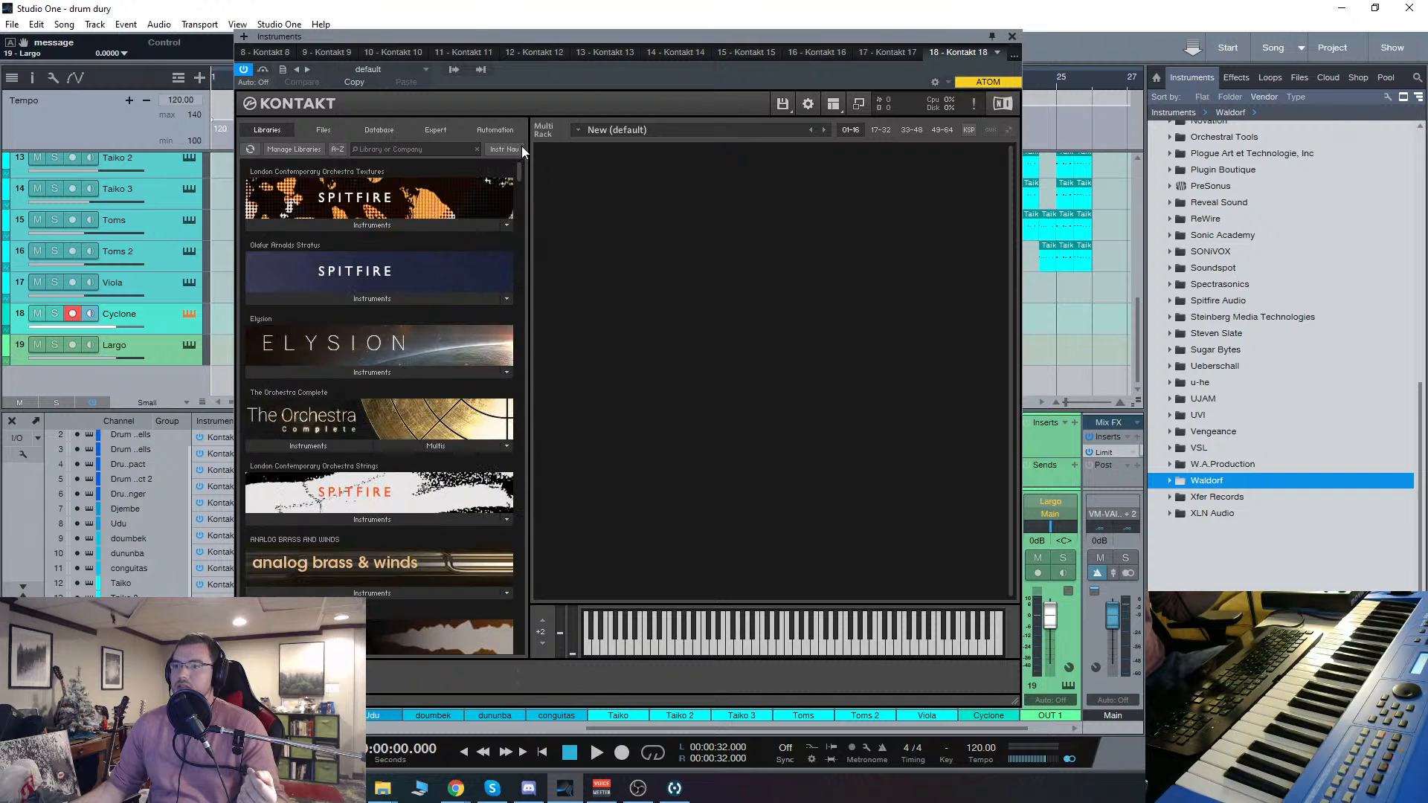
click(438, 149)
text(cyc)
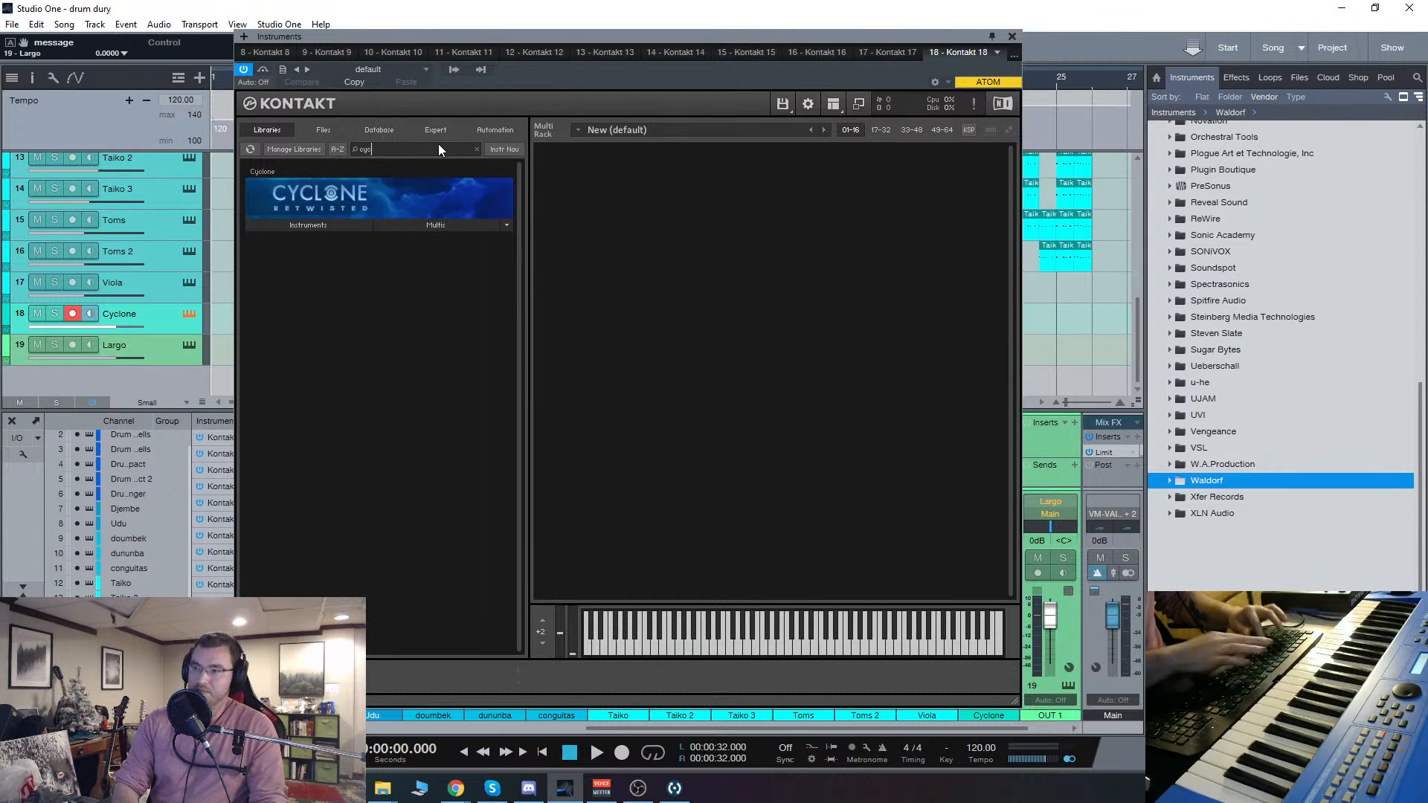
click(332, 230)
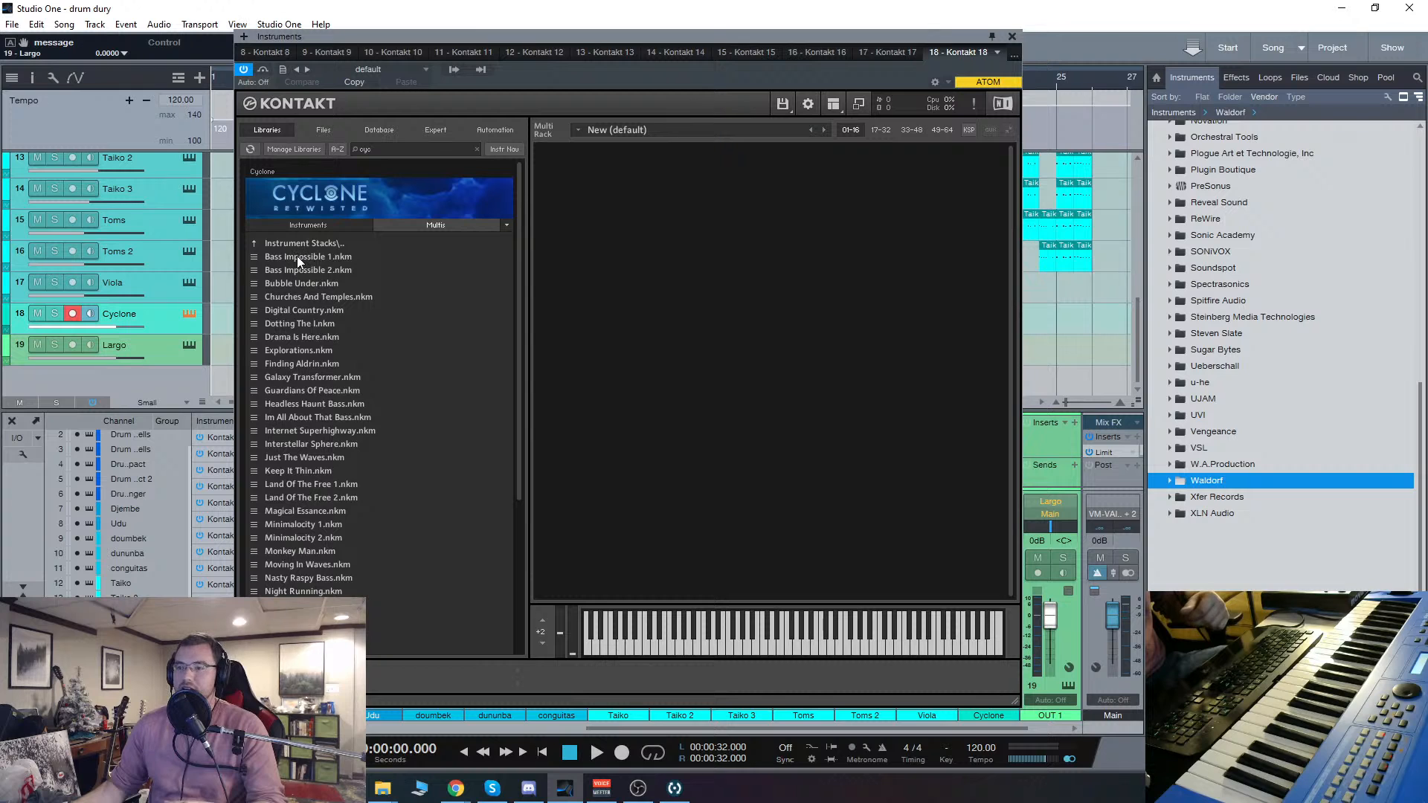
double_click(297, 256)
click(748, 449)
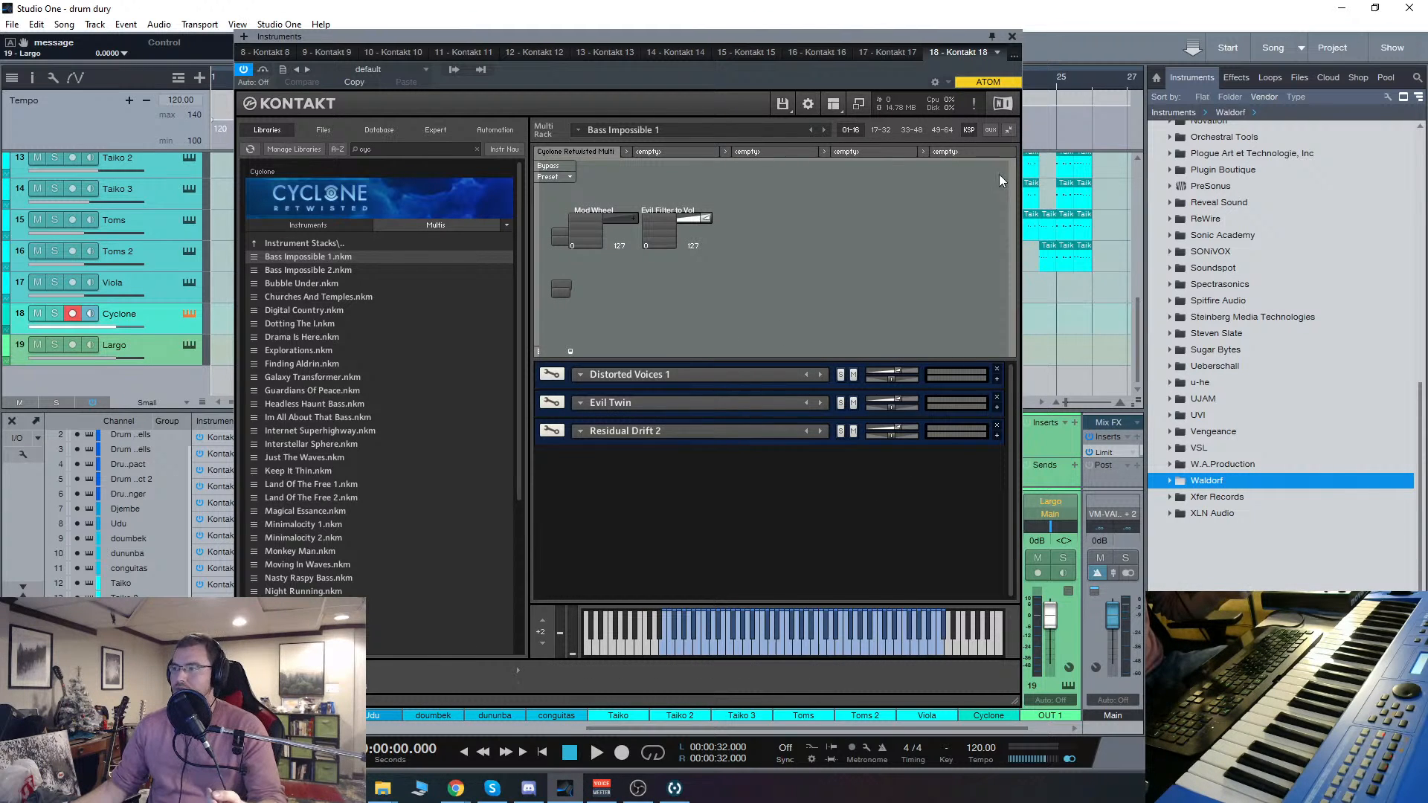
Step: List Cyclone's single instruments and remove Distorted Voices 1 and Evil Twin from the loaded multi
click(323, 224)
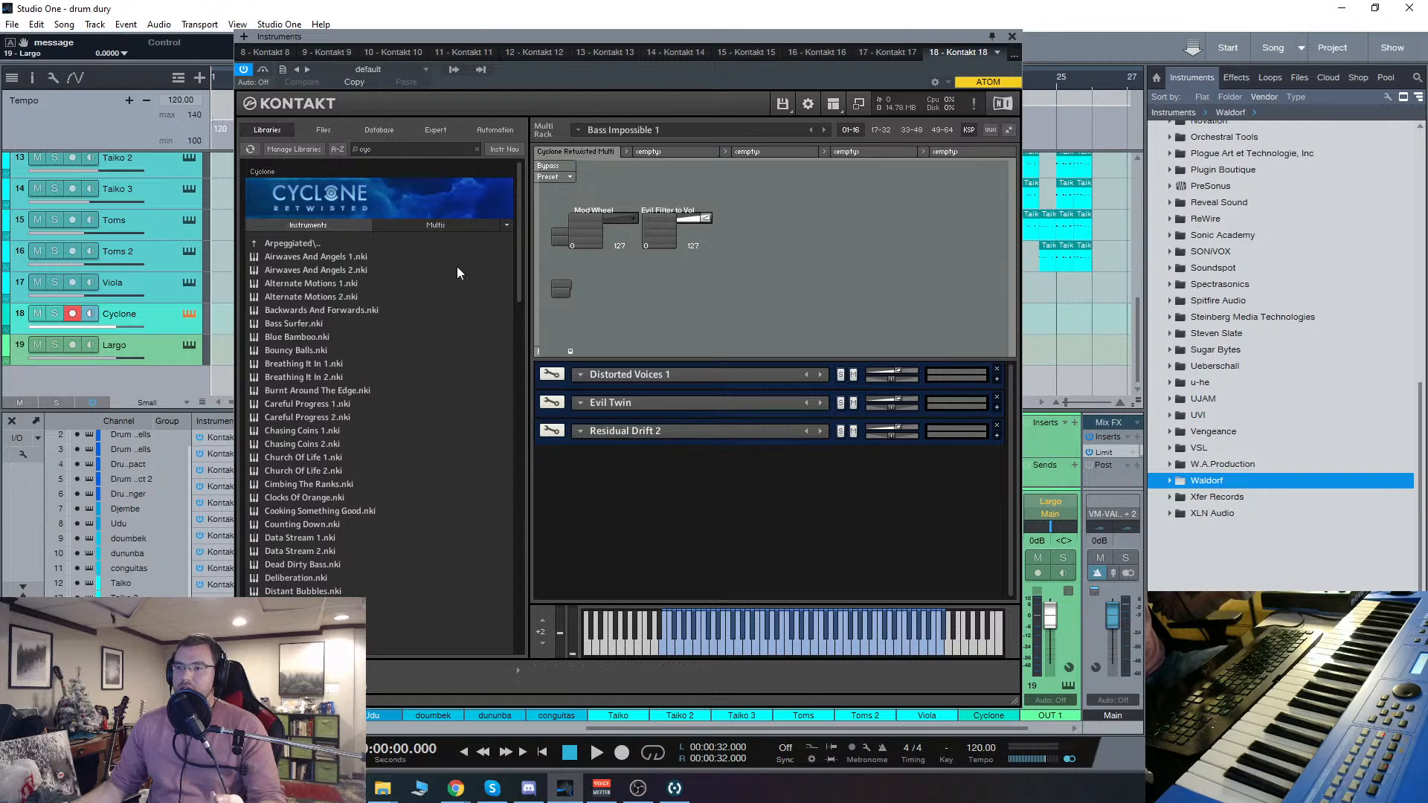
click(997, 368)
click(997, 368)
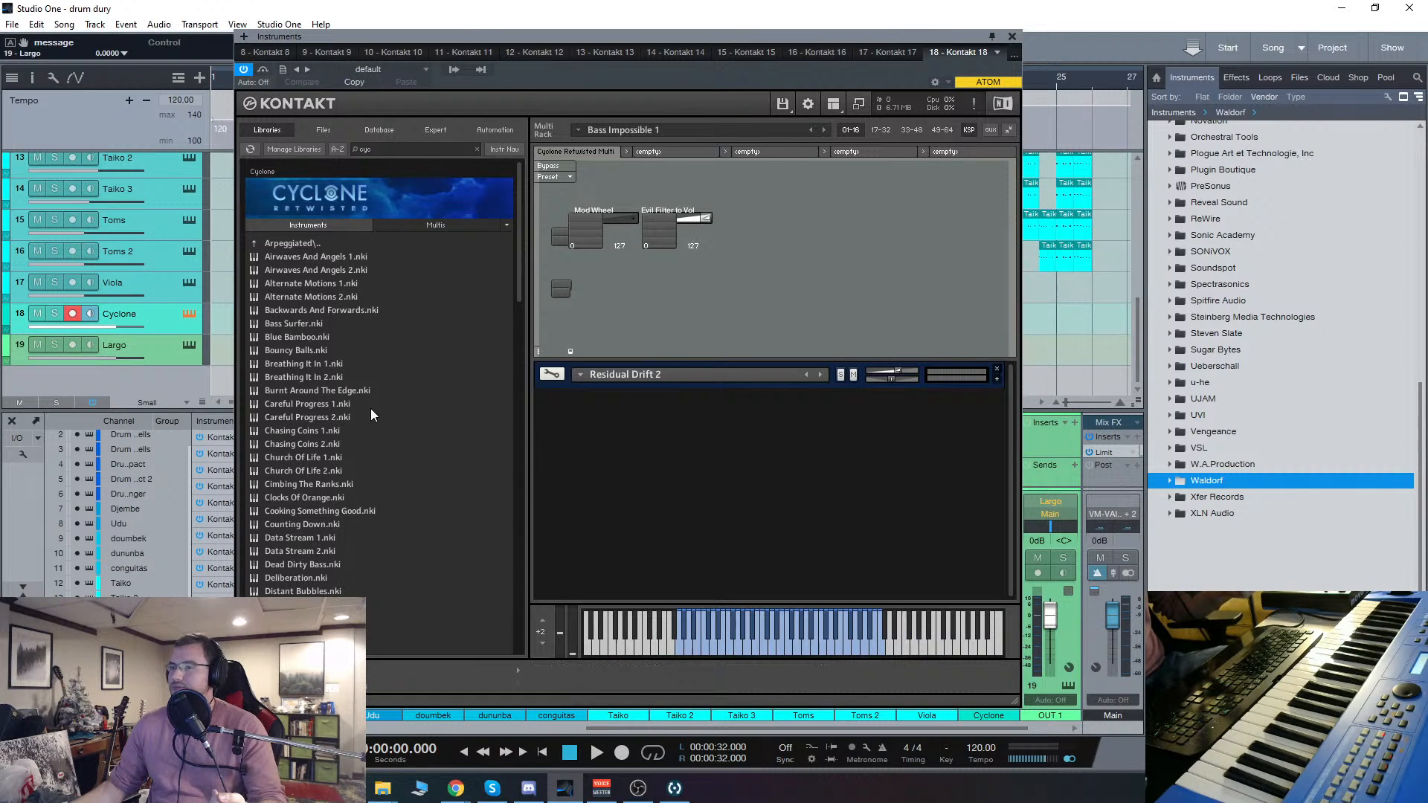
Step: Remove the Cyclone track together with its instrument
click(151, 353)
click(164, 320)
right_click(164, 319)
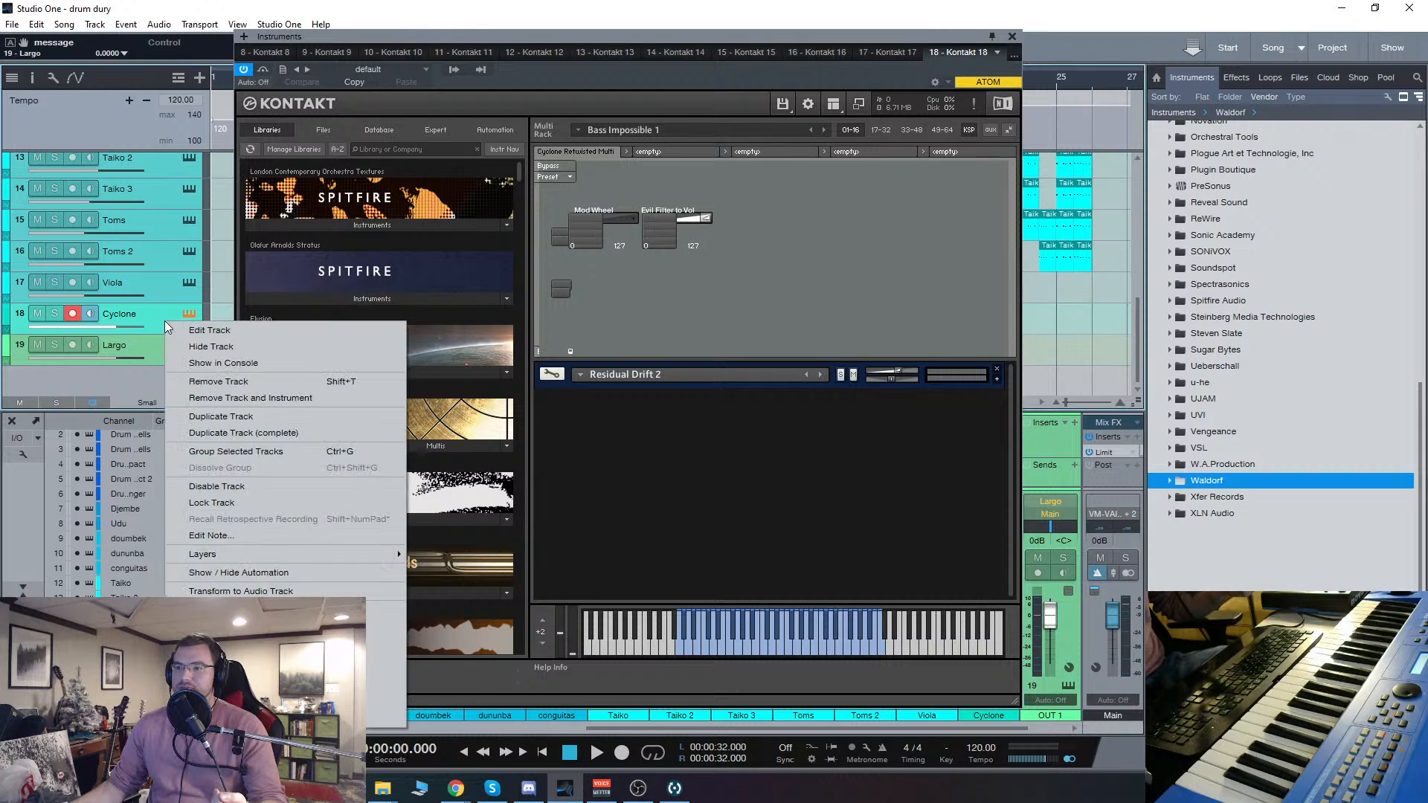
click(261, 398)
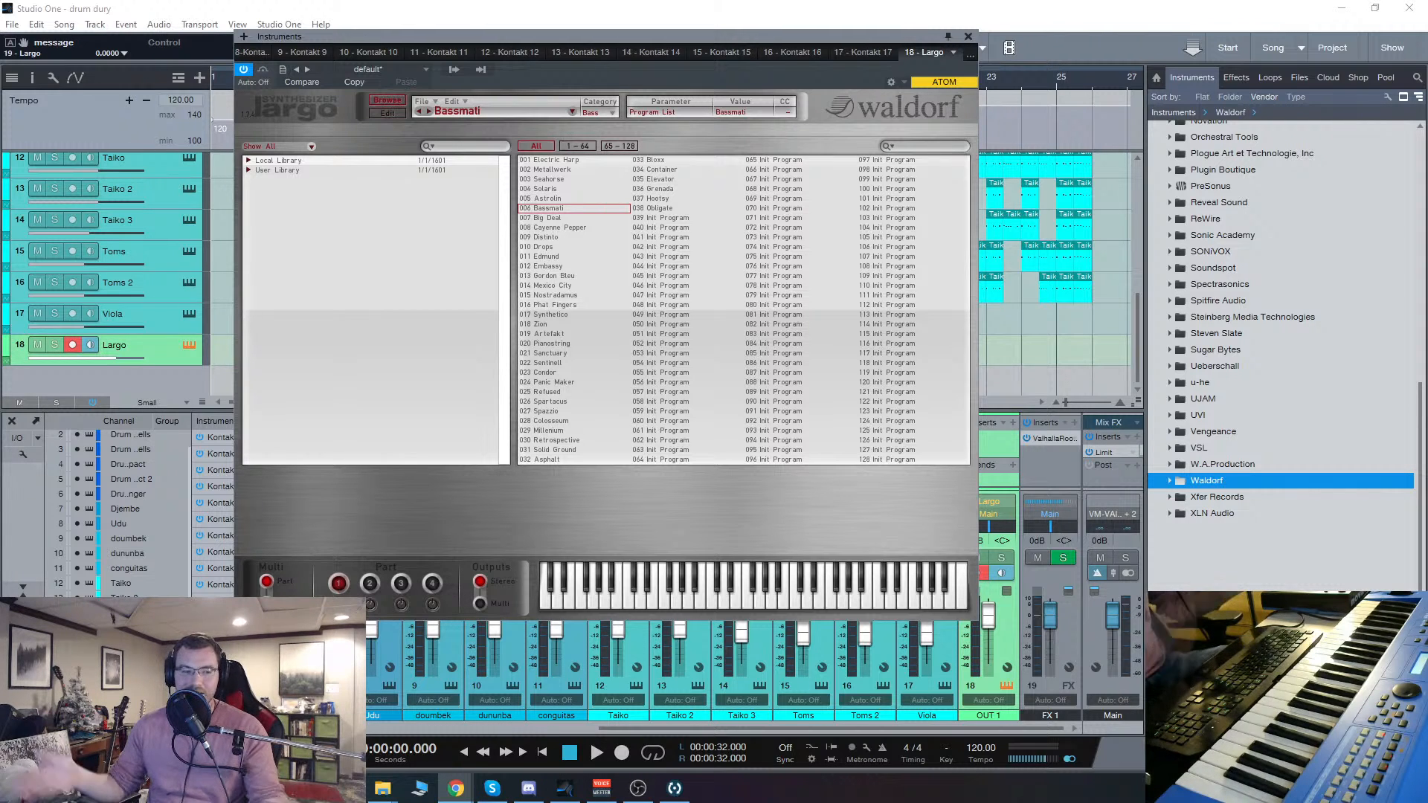
Step: Close the Largo instrument editor
click(968, 34)
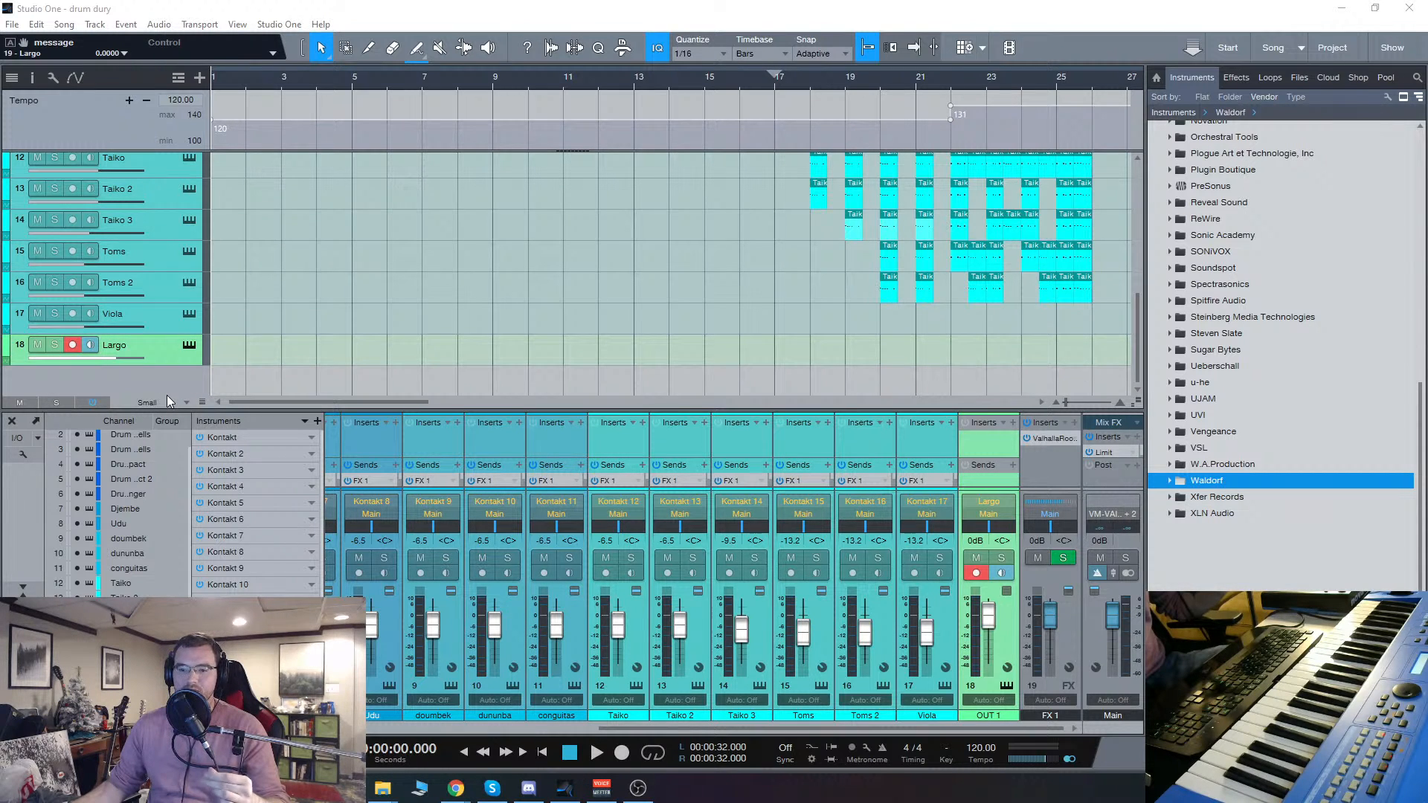
click(189, 345)
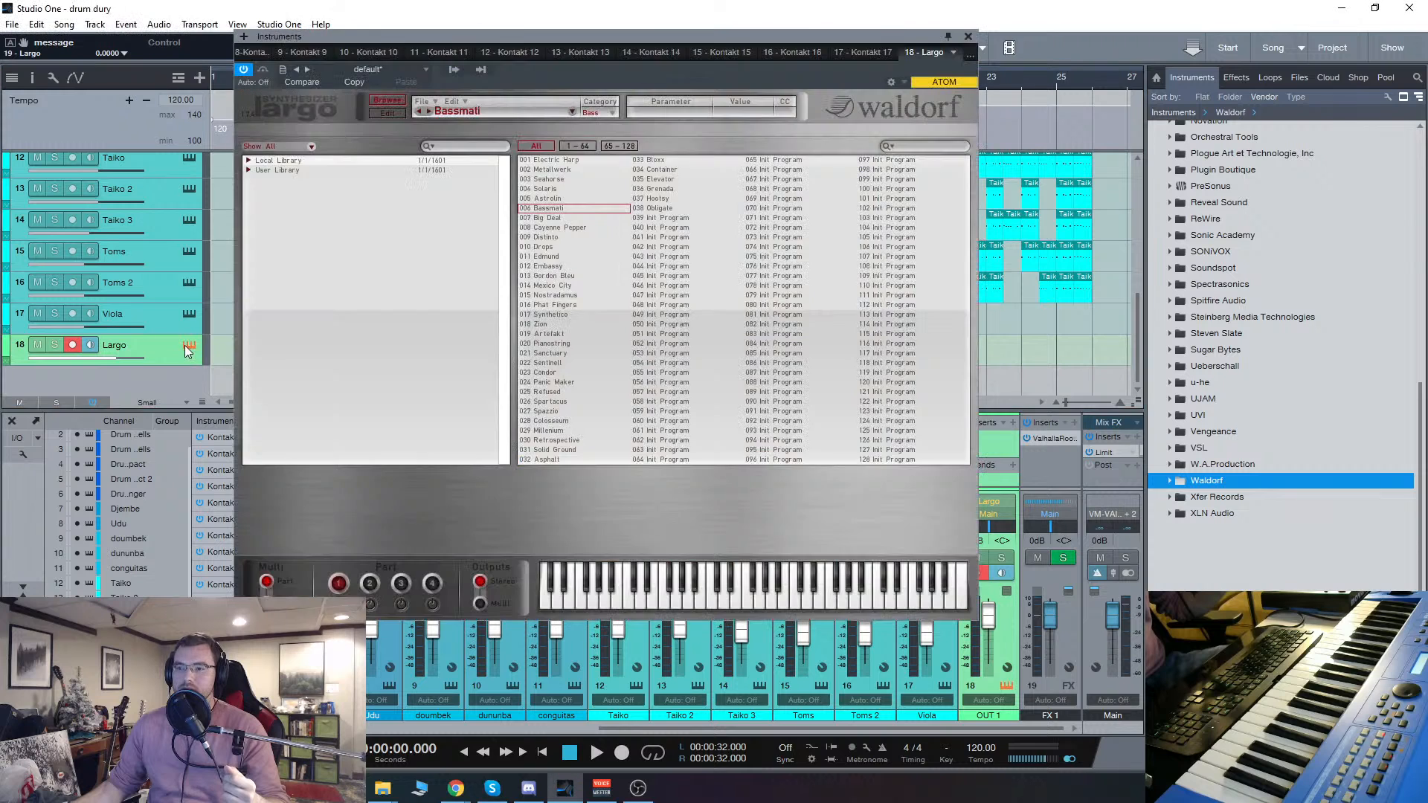
click(967, 38)
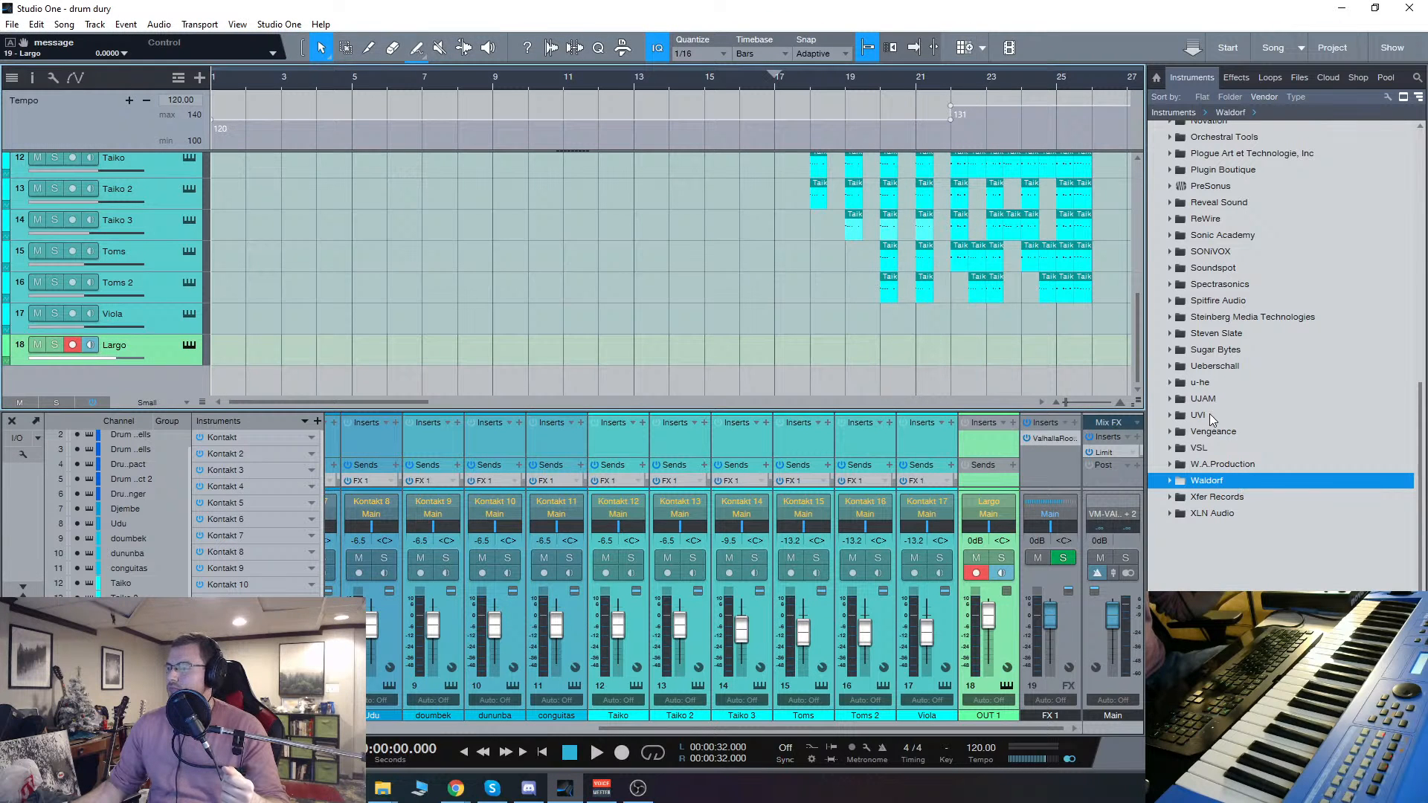
Step: Add Kontakt from the favorite instruments as a new track below Largo
scroll(1224, 273, up, 3)
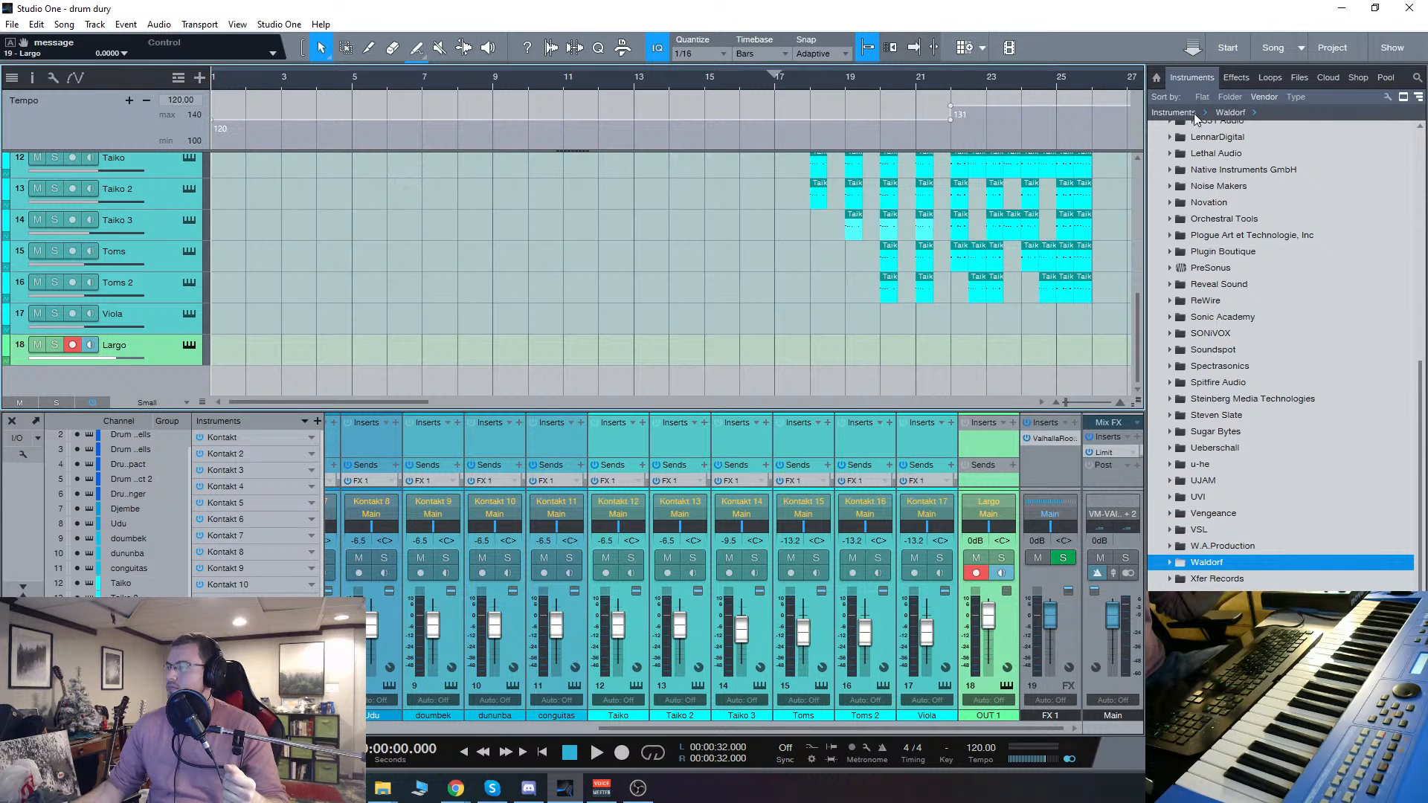
scroll(1235, 223, up, 10)
click(1246, 178)
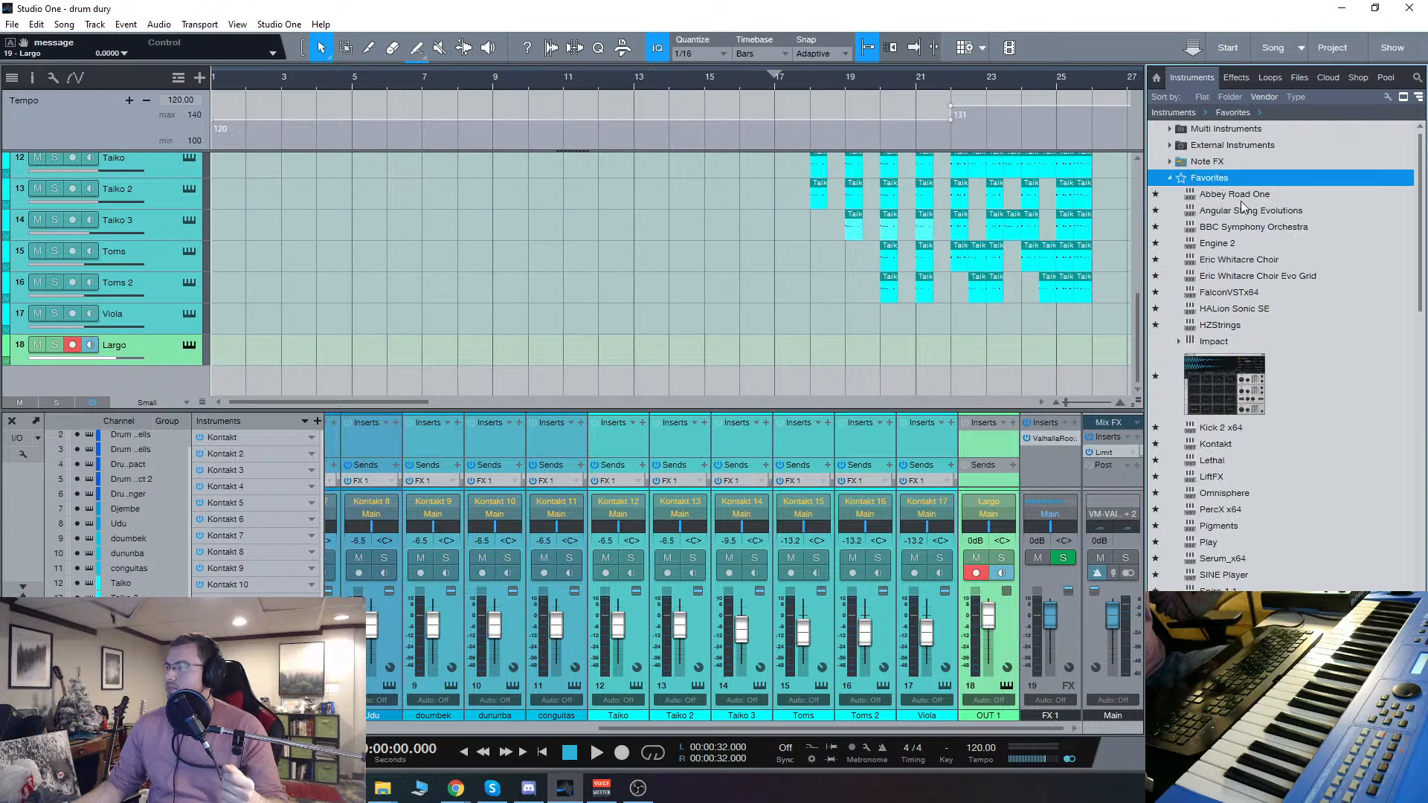
scroll(1215, 371, down, 2)
drag(1215, 346, 168, 373)
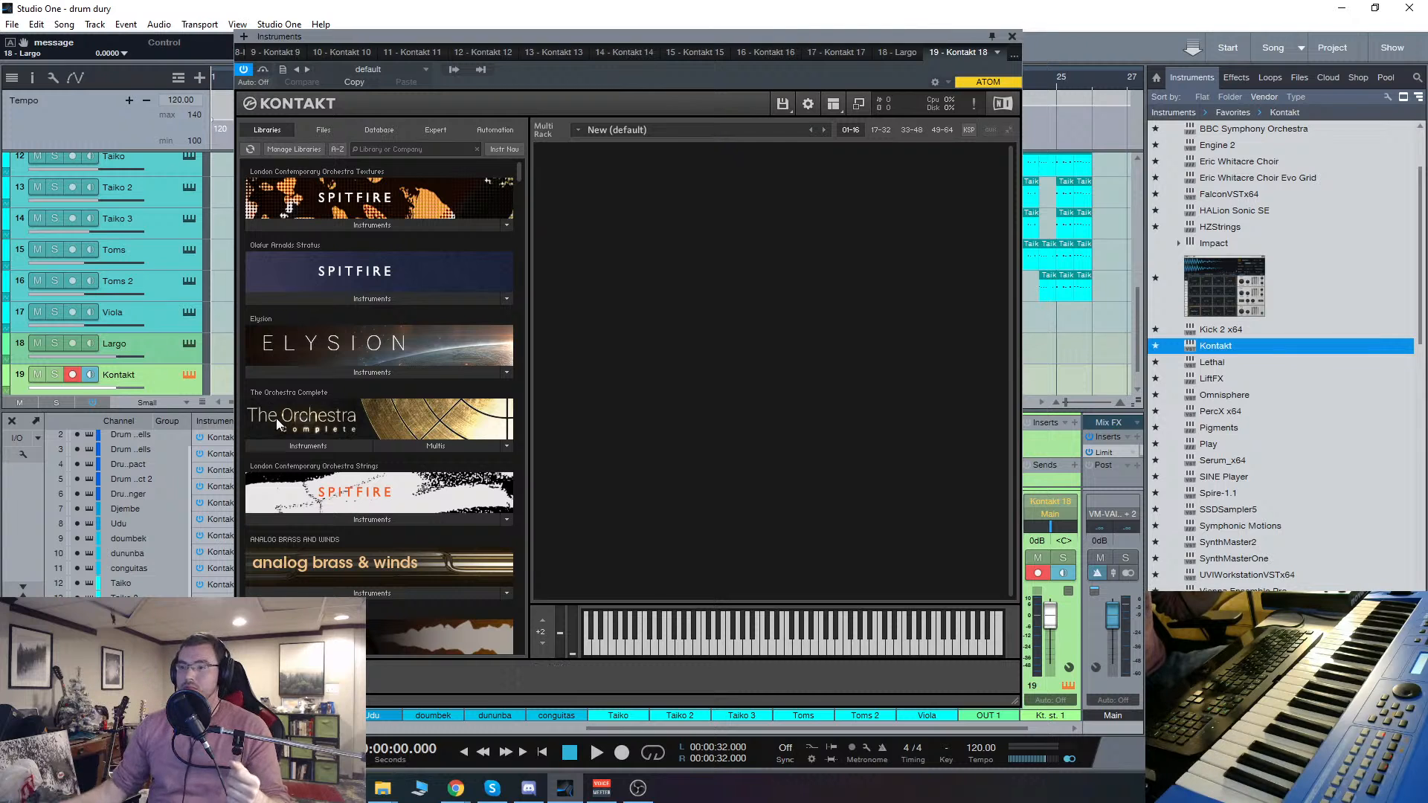
Step: Filter the Kontakt libraries by "cy" and load Airwaves And Angels 1 from Cyclone's Arpeggiated instruments
click(413, 149)
text(cy)
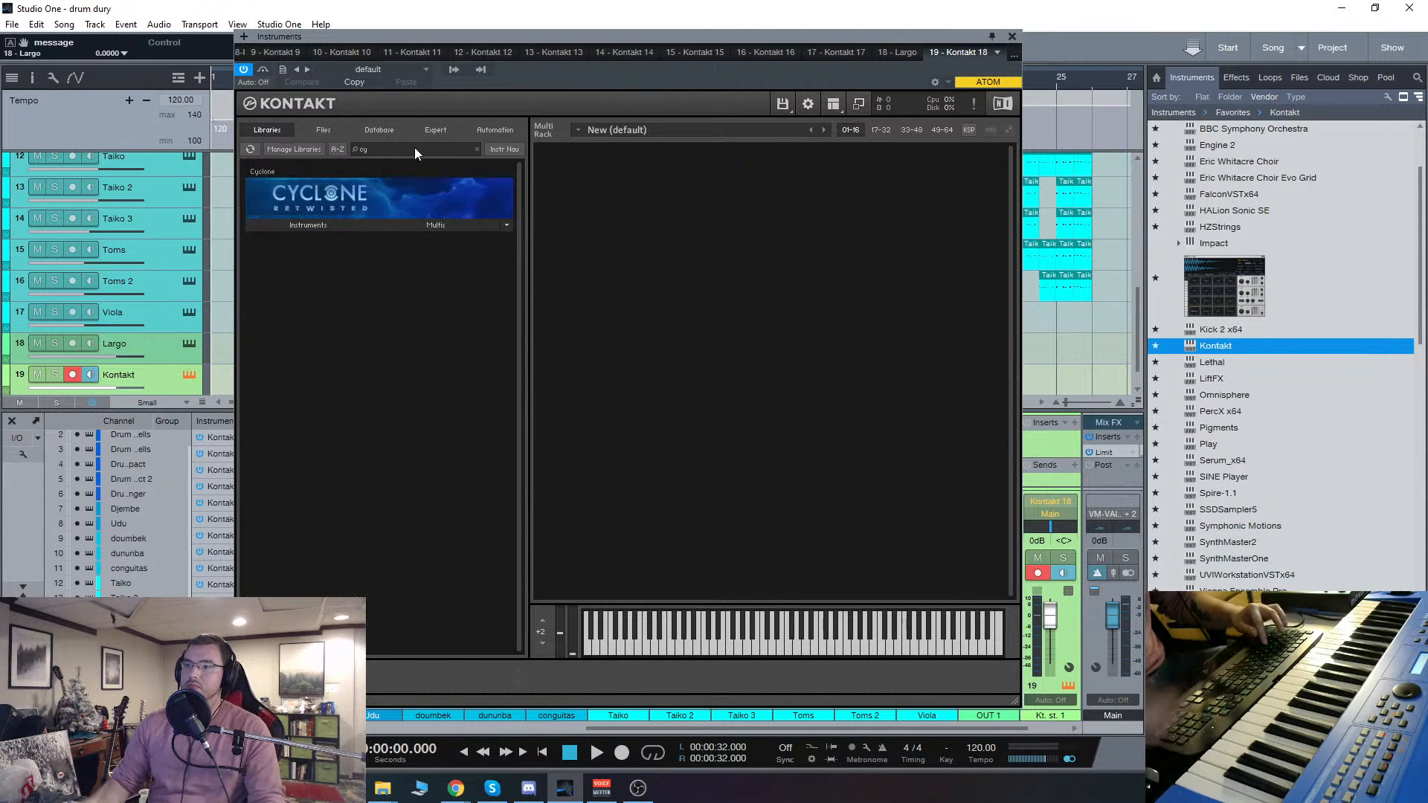
click(307, 224)
click(302, 244)
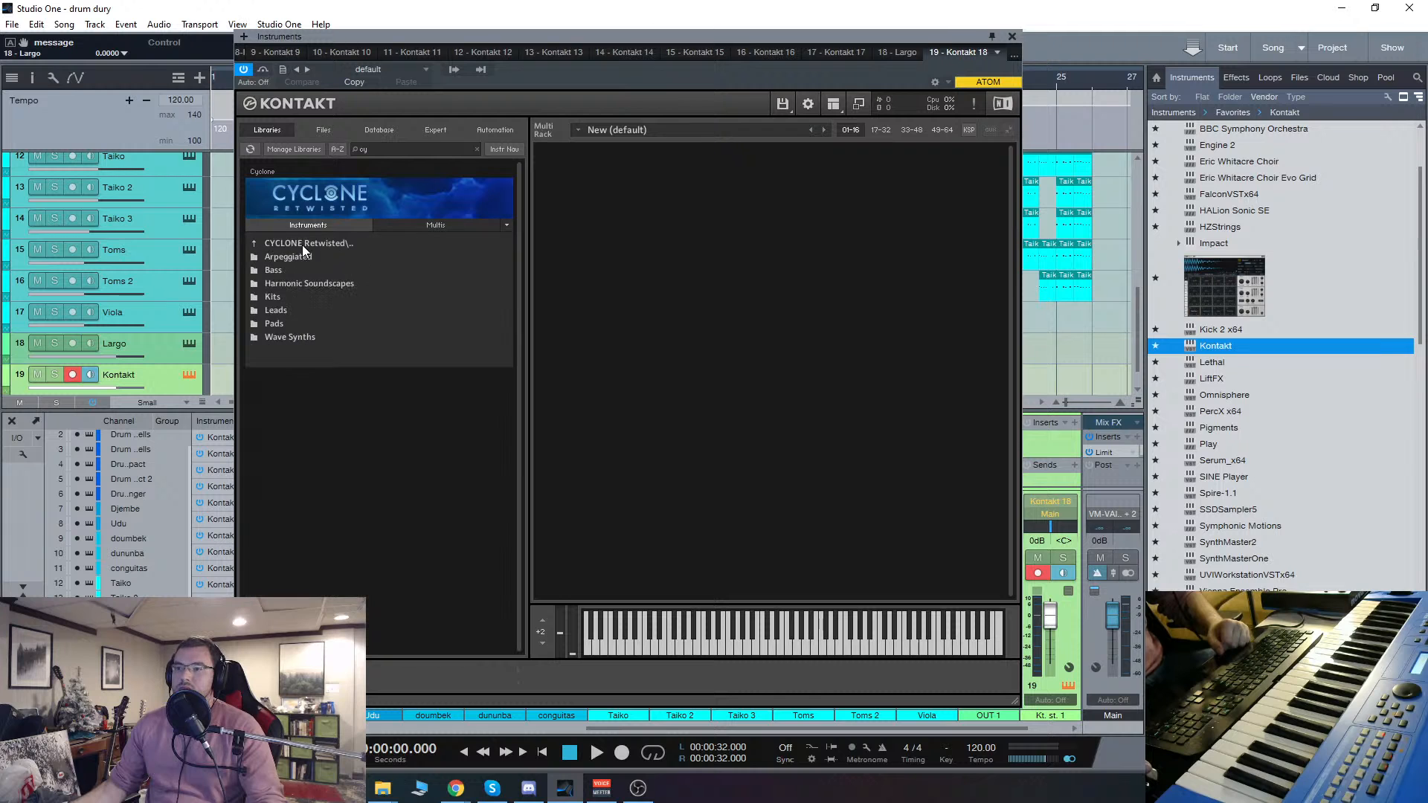
click(293, 259)
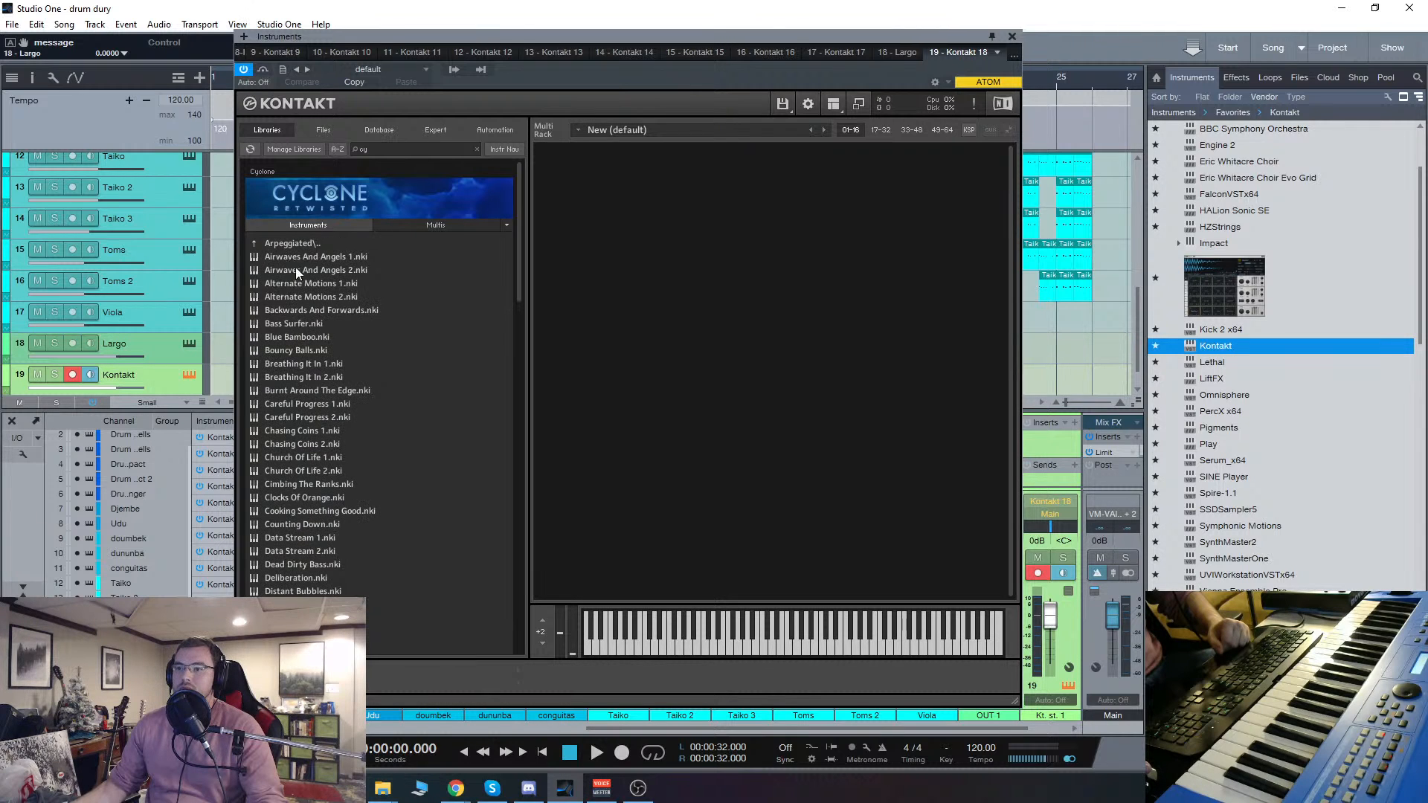
double_click(300, 257)
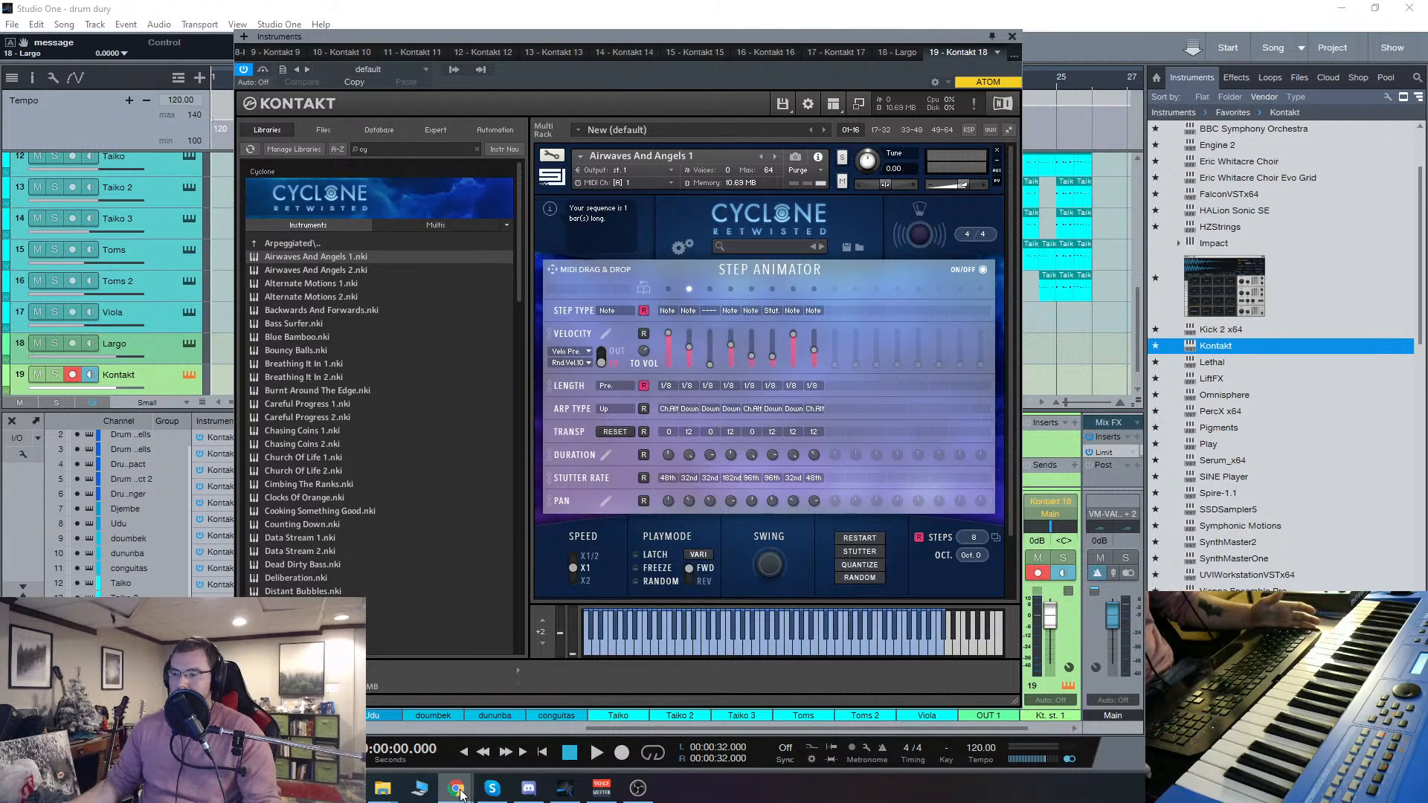
Step: Switch to Chrome and generate a random number between 1 and 999 with Google's random number generator
mouse_move(456, 787)
click(523, 748)
click(395, 332)
click(394, 332)
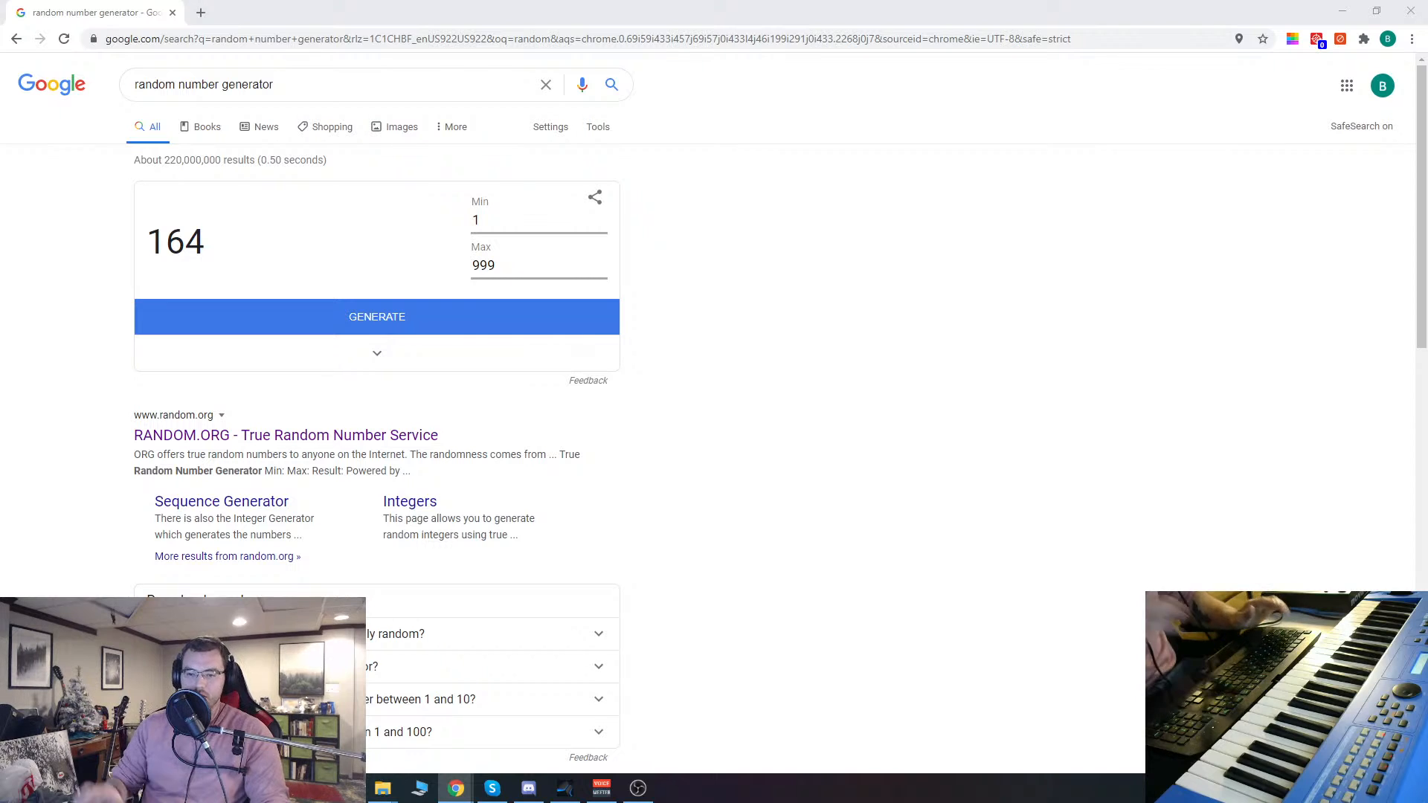
Step: Return to Studio One and advance the Cyclone instrument through Airwaves And Angels 2 to Alternate Motions 1
click(564, 788)
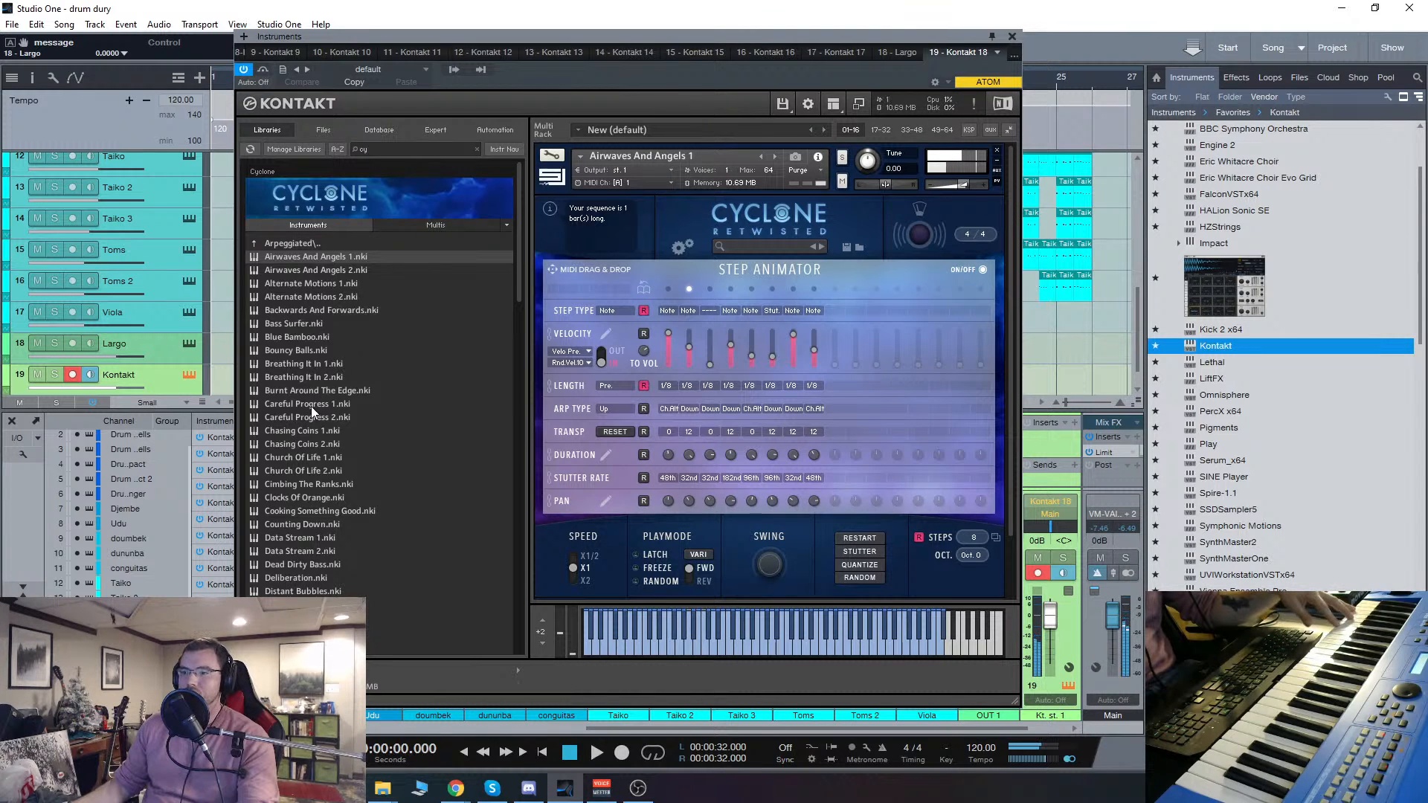
click(777, 158)
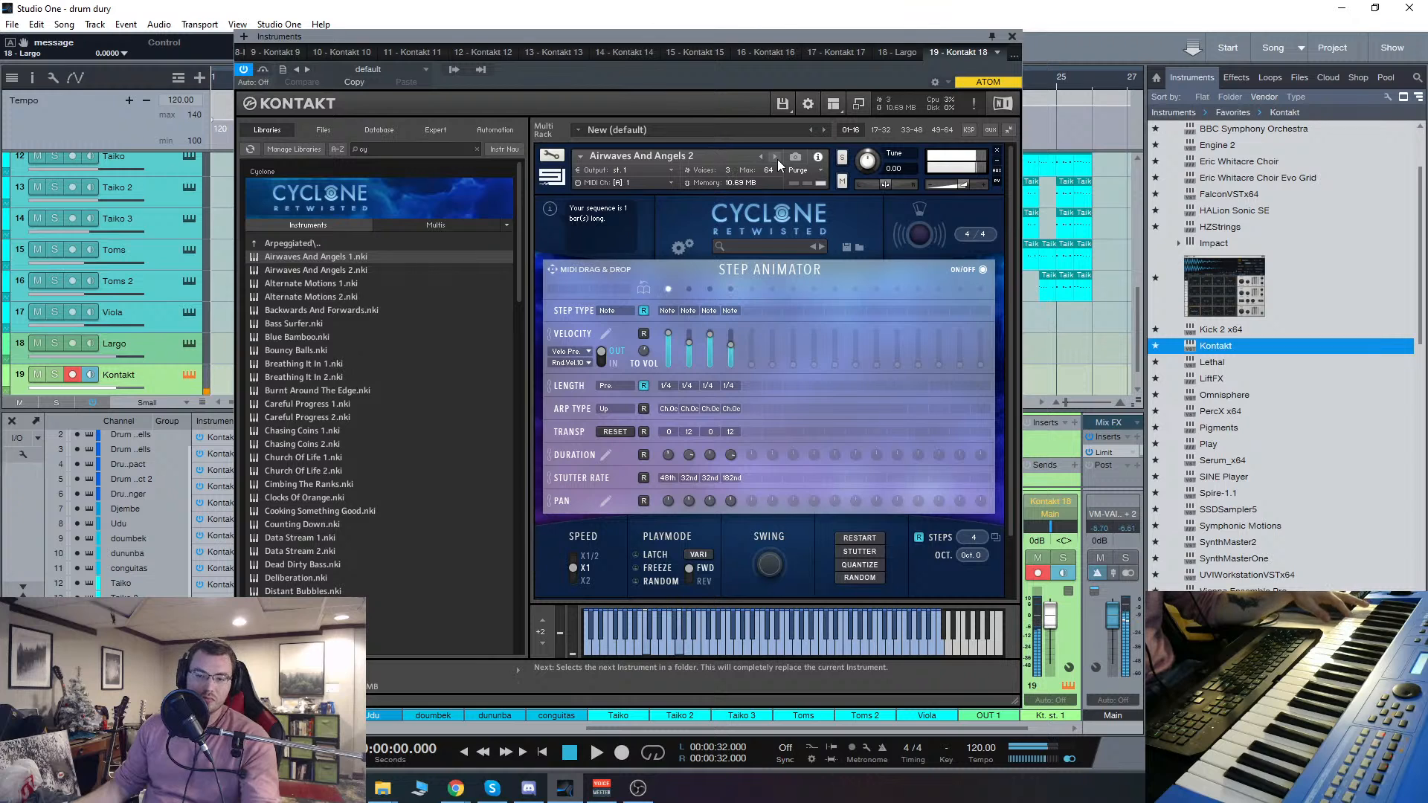
click(775, 158)
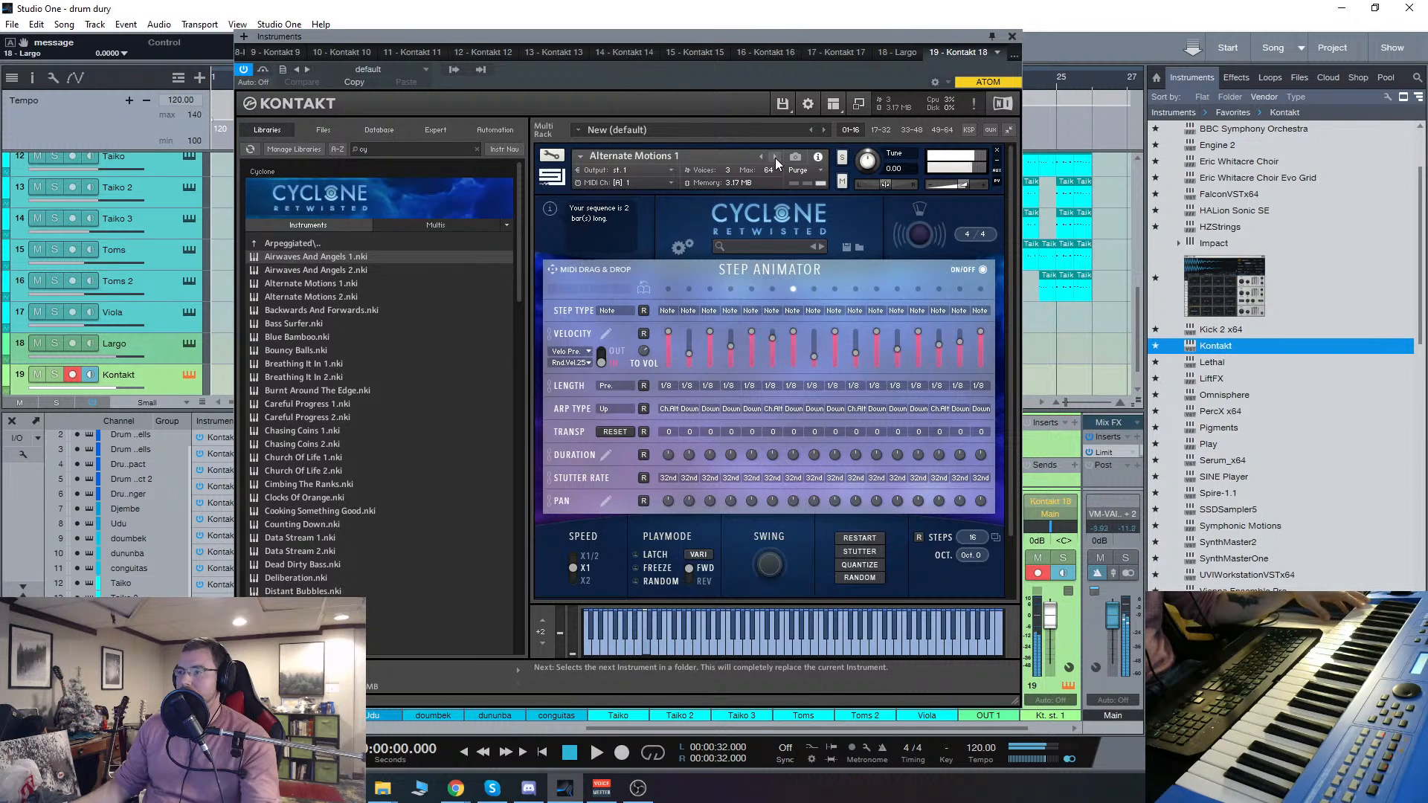
Step: Lower the velocities of several Step Animator steps in Alternate Motions 1, bringing the last step down to 32
drag(669, 346, 709, 382)
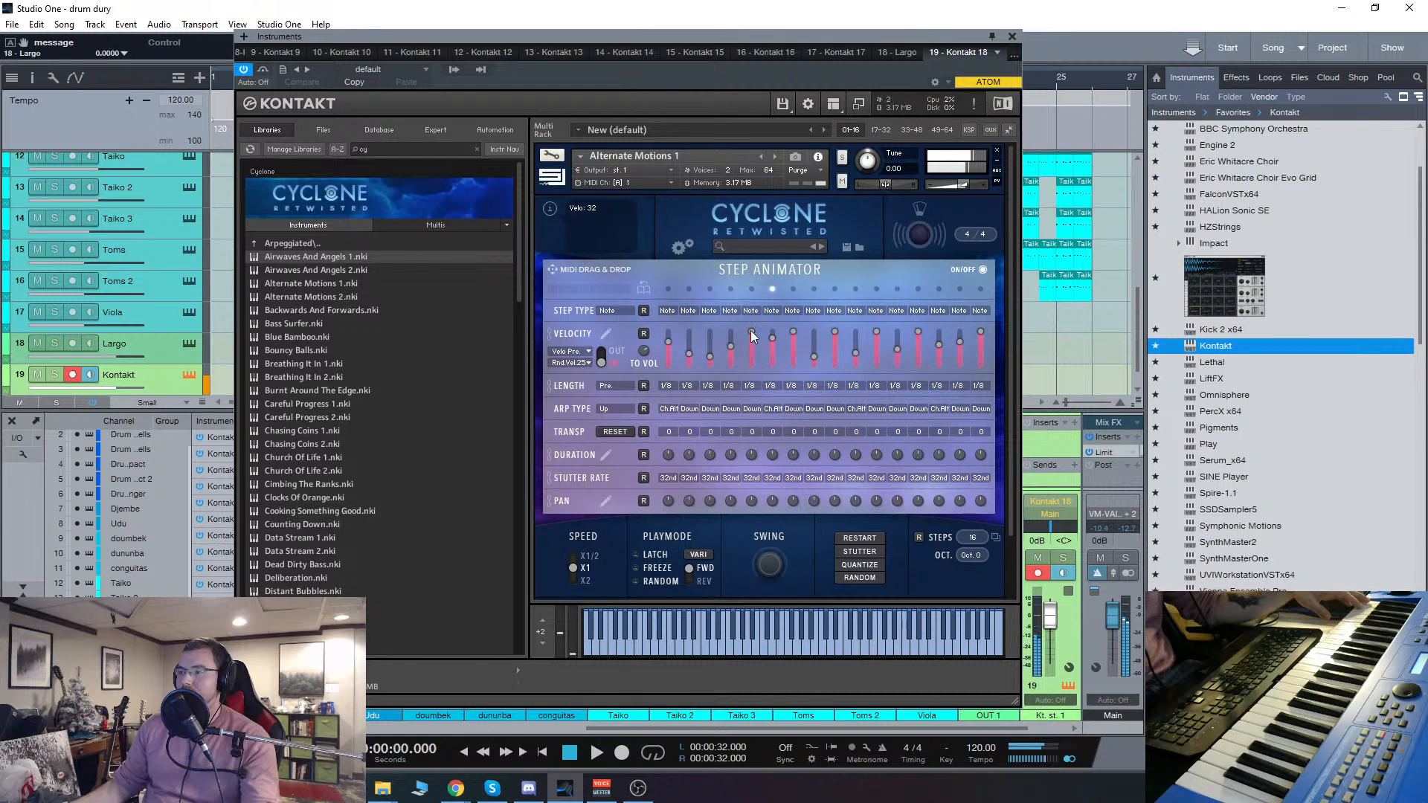
click(842, 346)
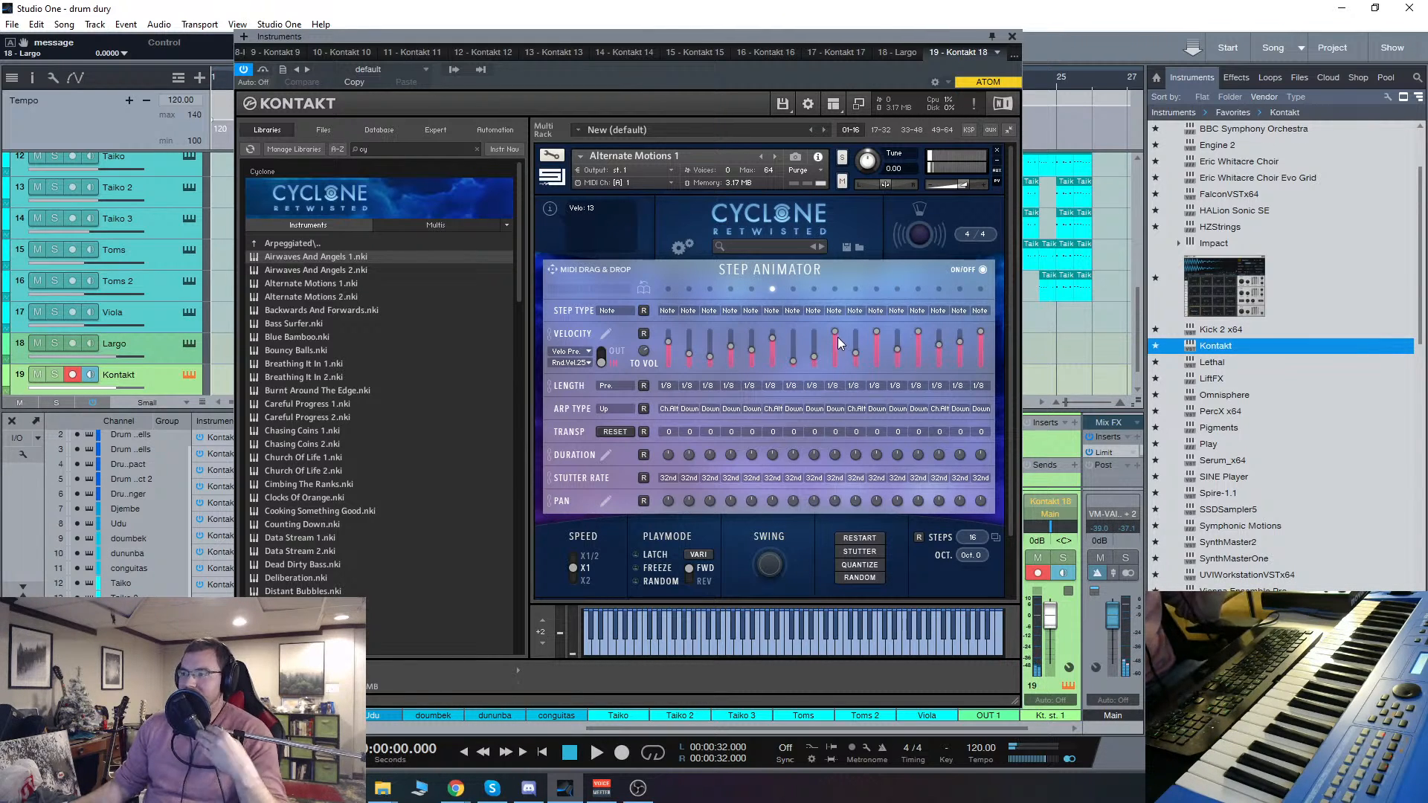
click(878, 339)
click(917, 339)
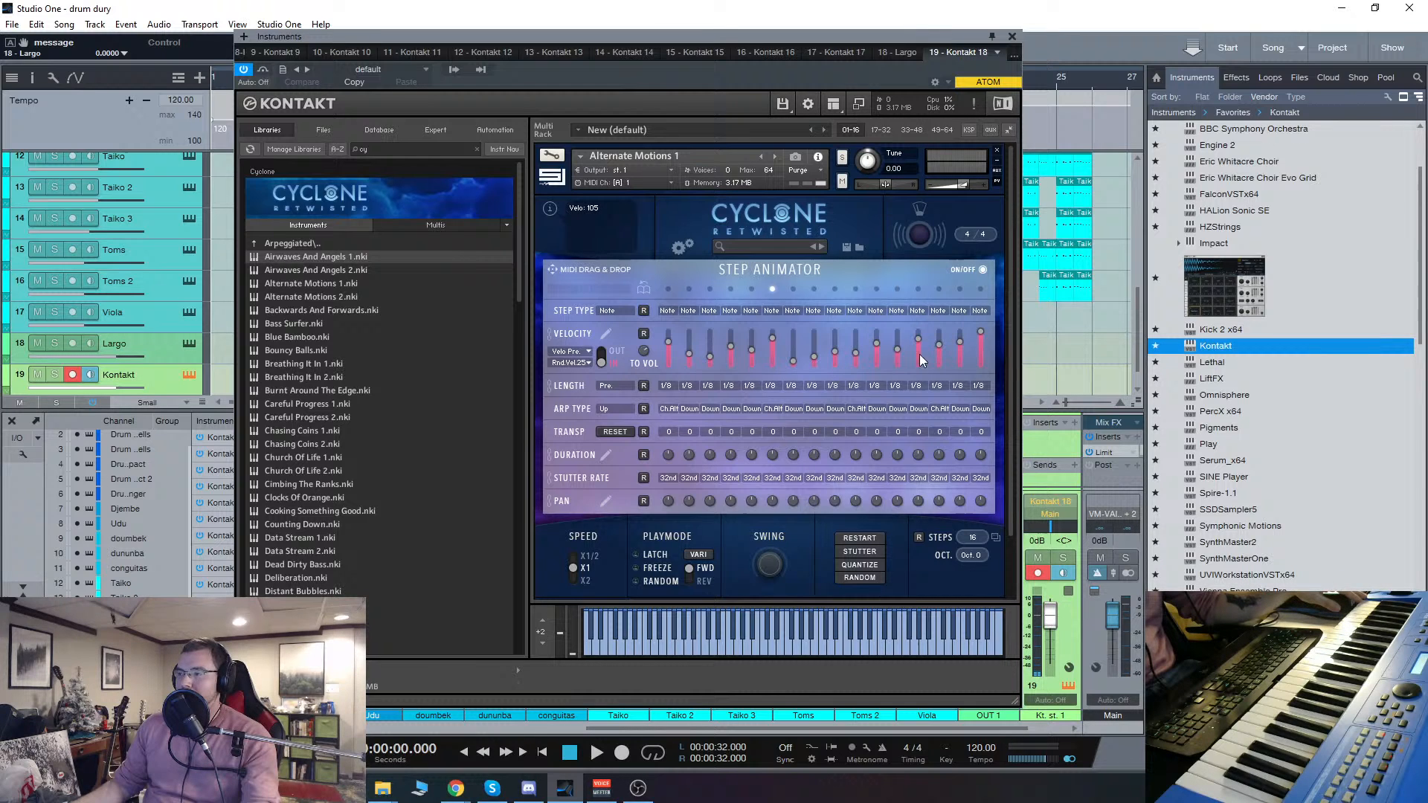
click(981, 357)
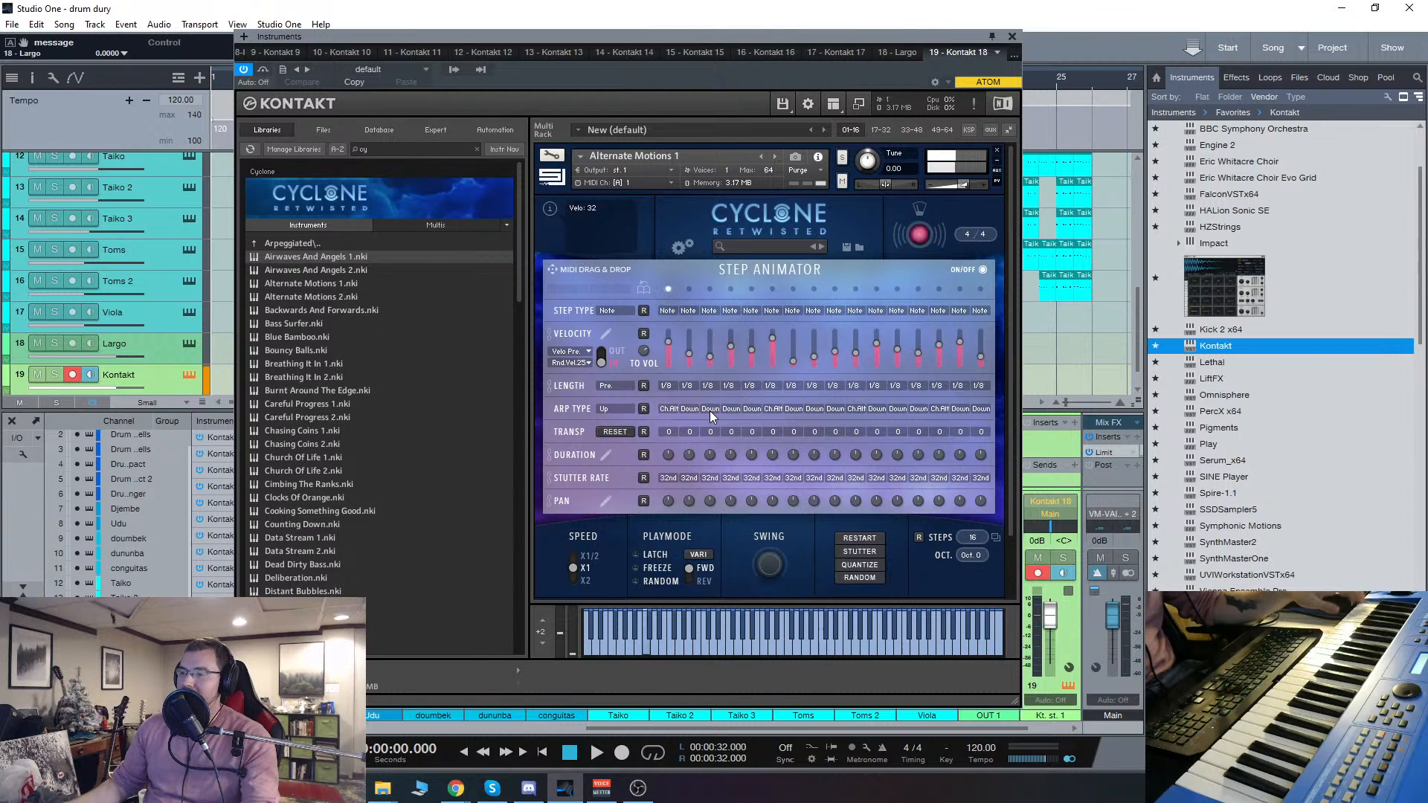
Step: Try a 182nd stutter rate on the first Step Animator step, and set the stutter rate of all steps to 64th
click(668, 478)
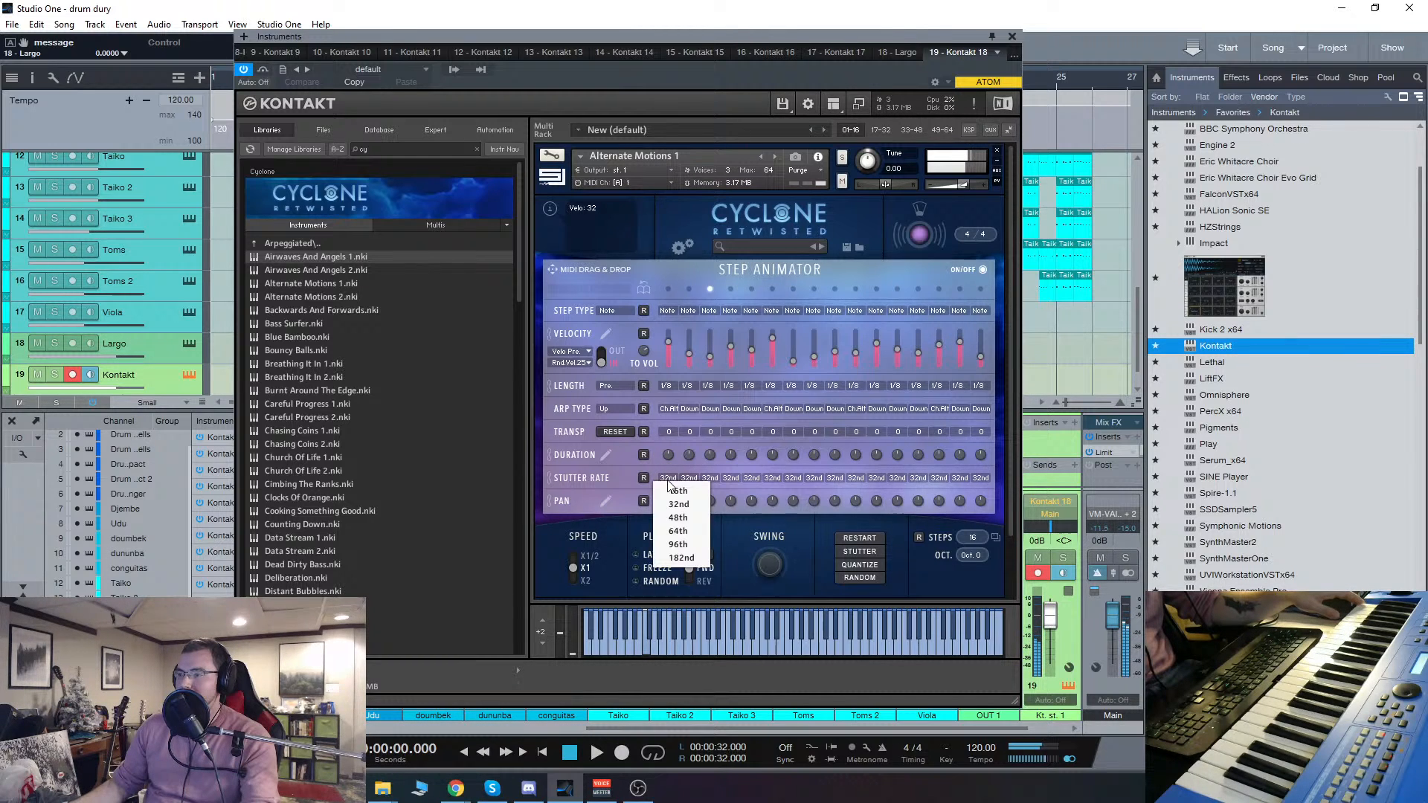
click(690, 558)
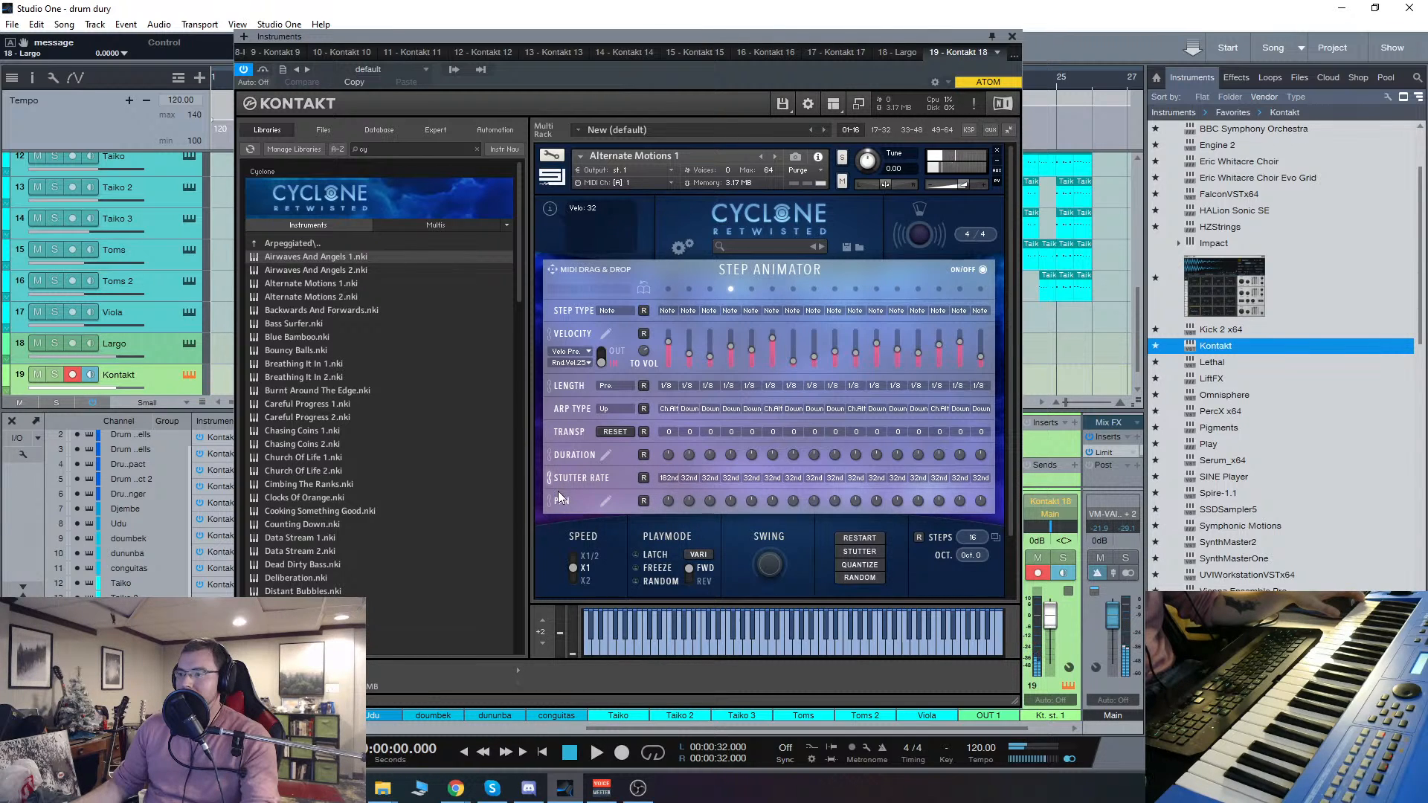
click(668, 477)
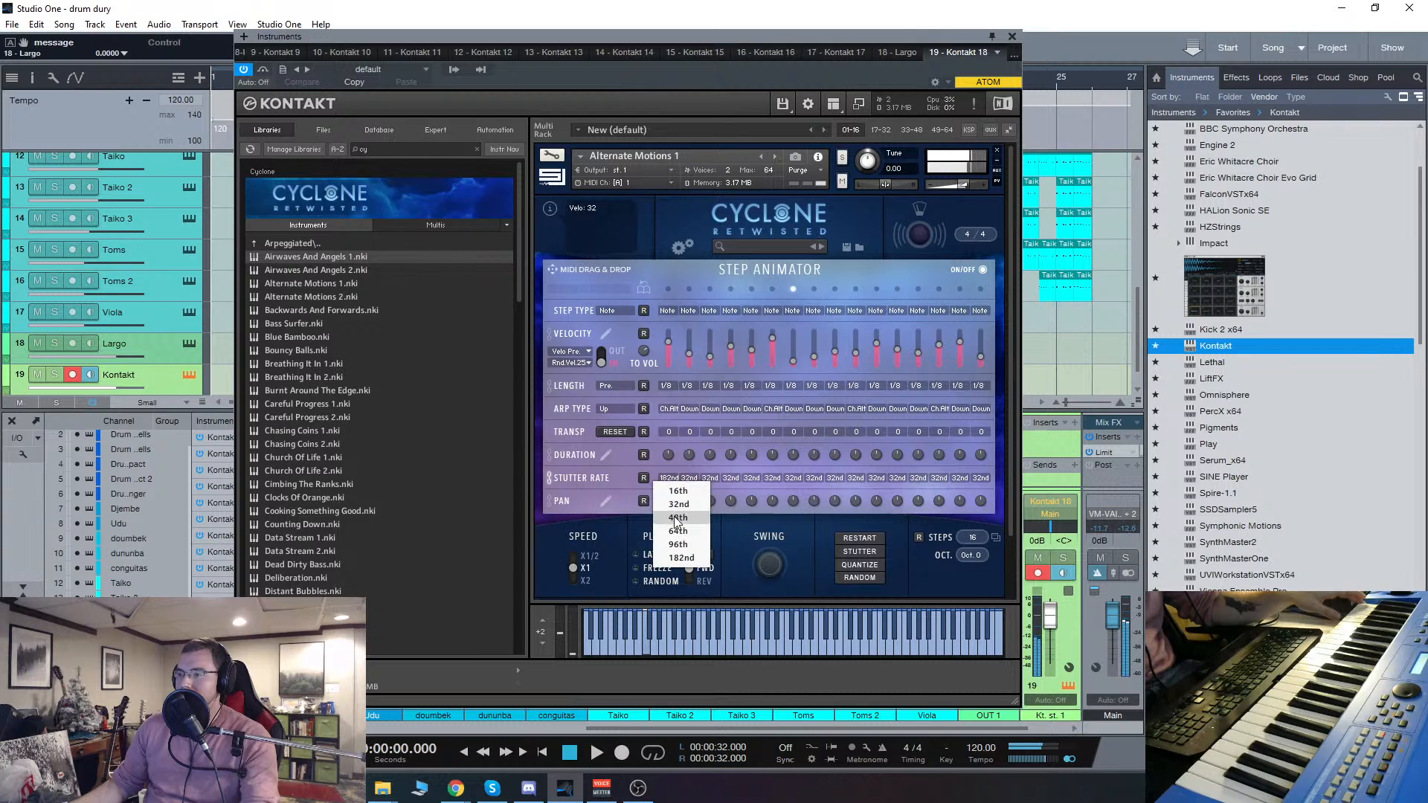
click(677, 531)
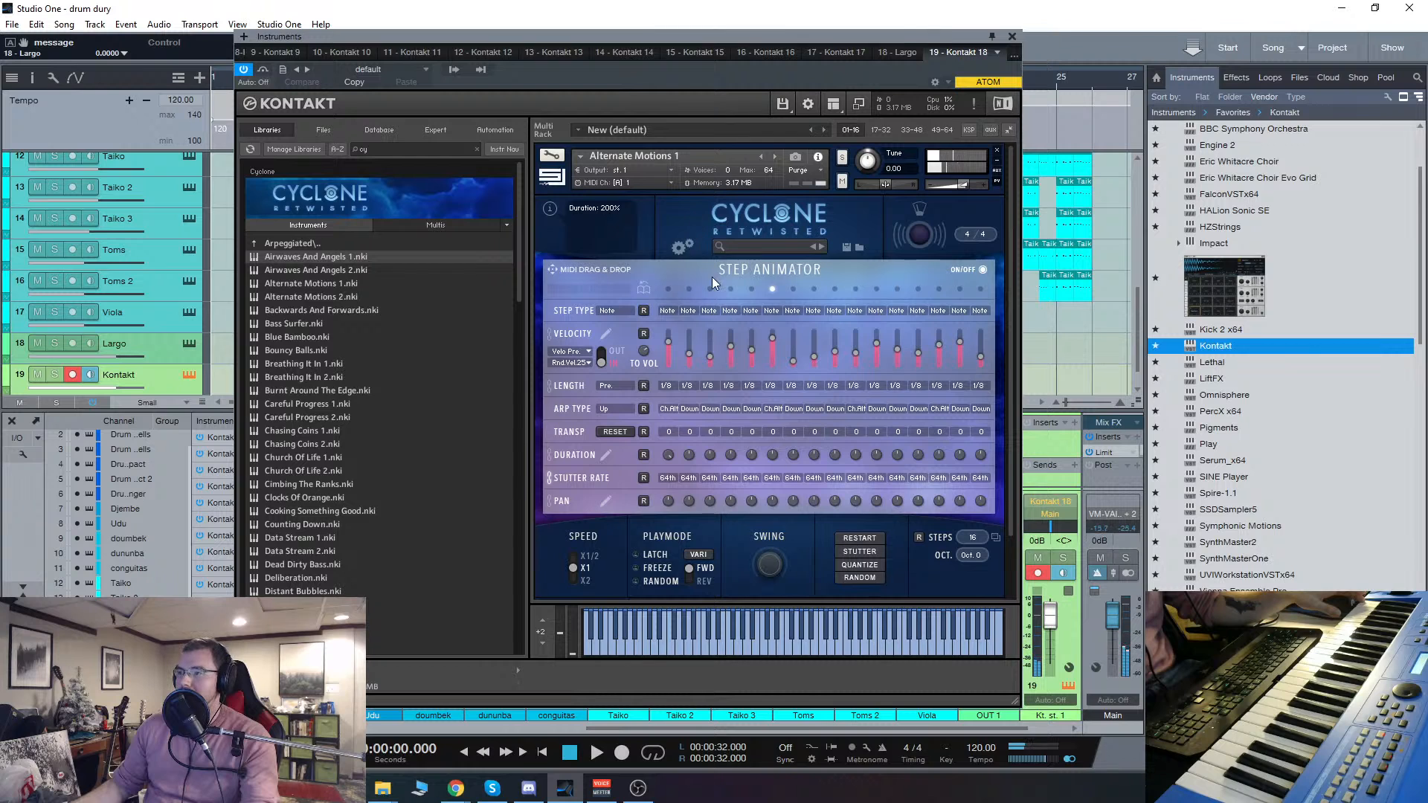
Step: Look over the Effects page of Alternate Motions 1 and return to its Step Animator
scroll(693, 556, down, 2)
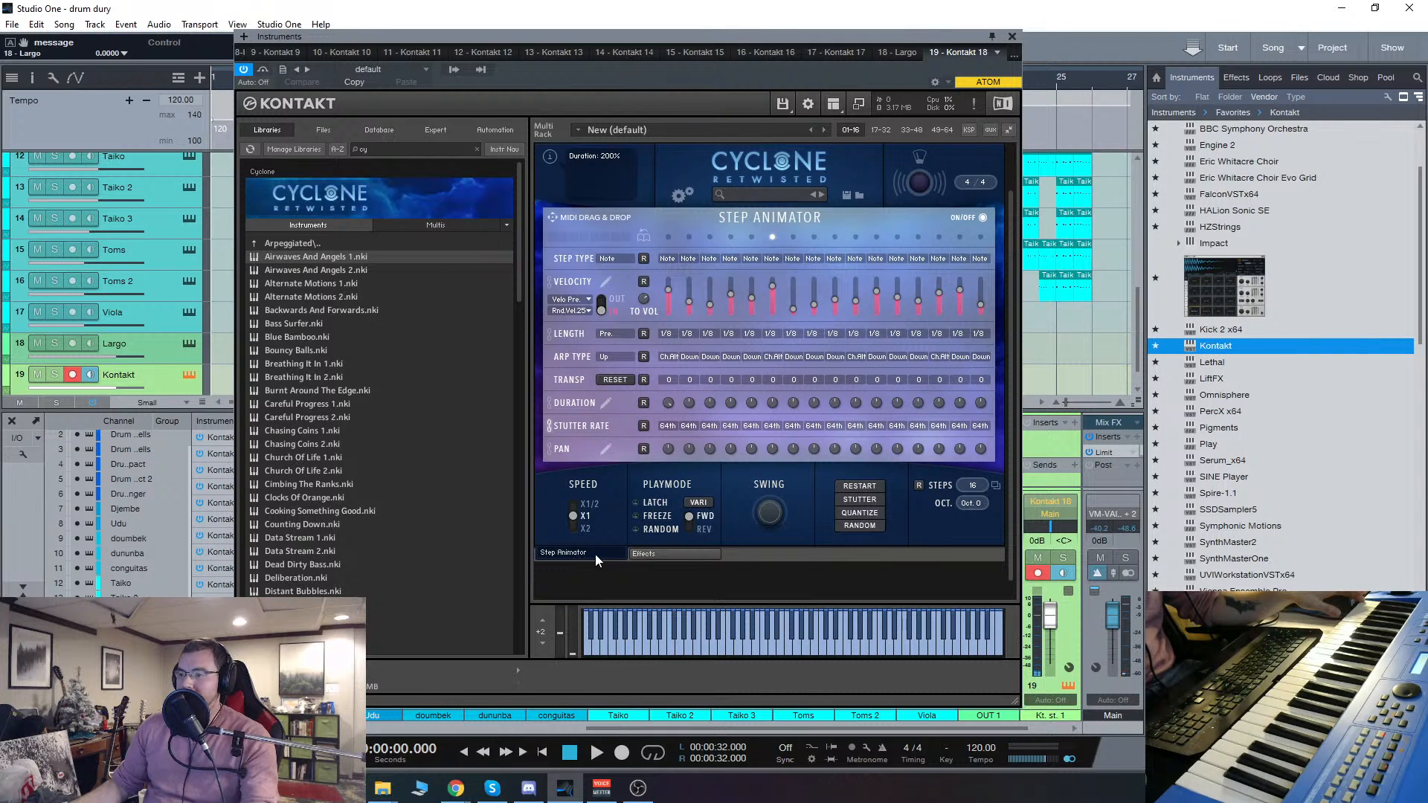
click(660, 553)
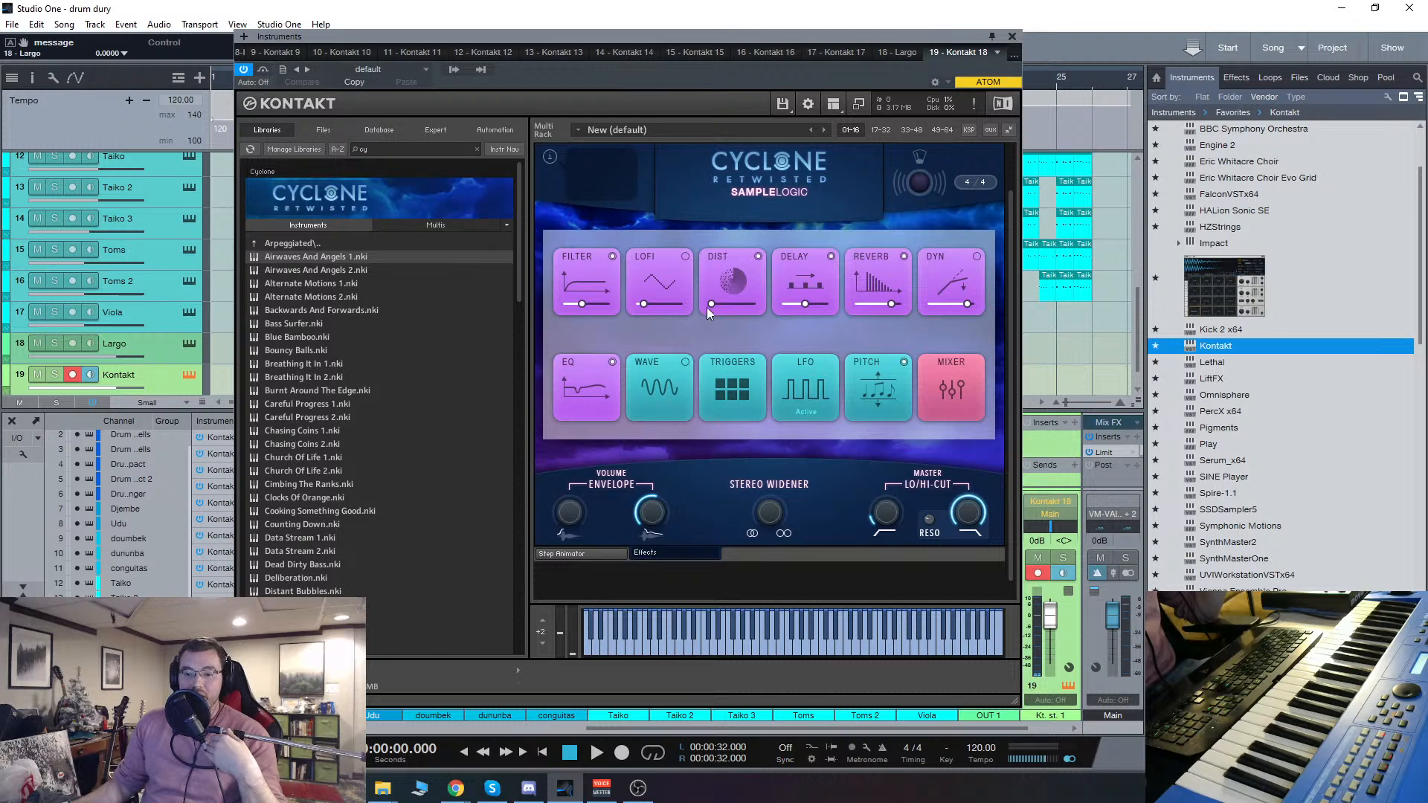
click(606, 552)
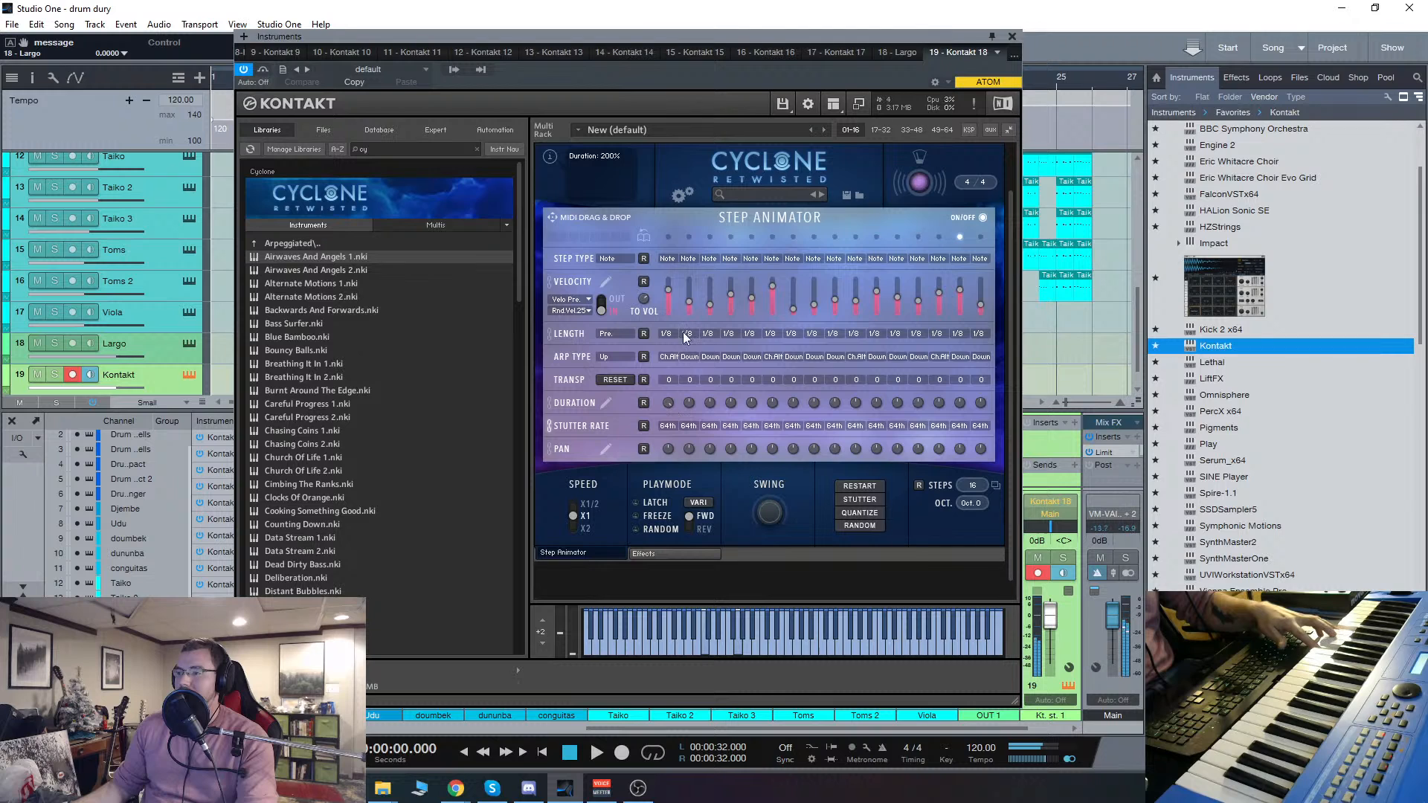
Step: Raise the velocities of the first four Step Animator steps and the eighth step in Alternate Motions 1
drag(667, 287, 741, 235)
drag(688, 291, 734, 275)
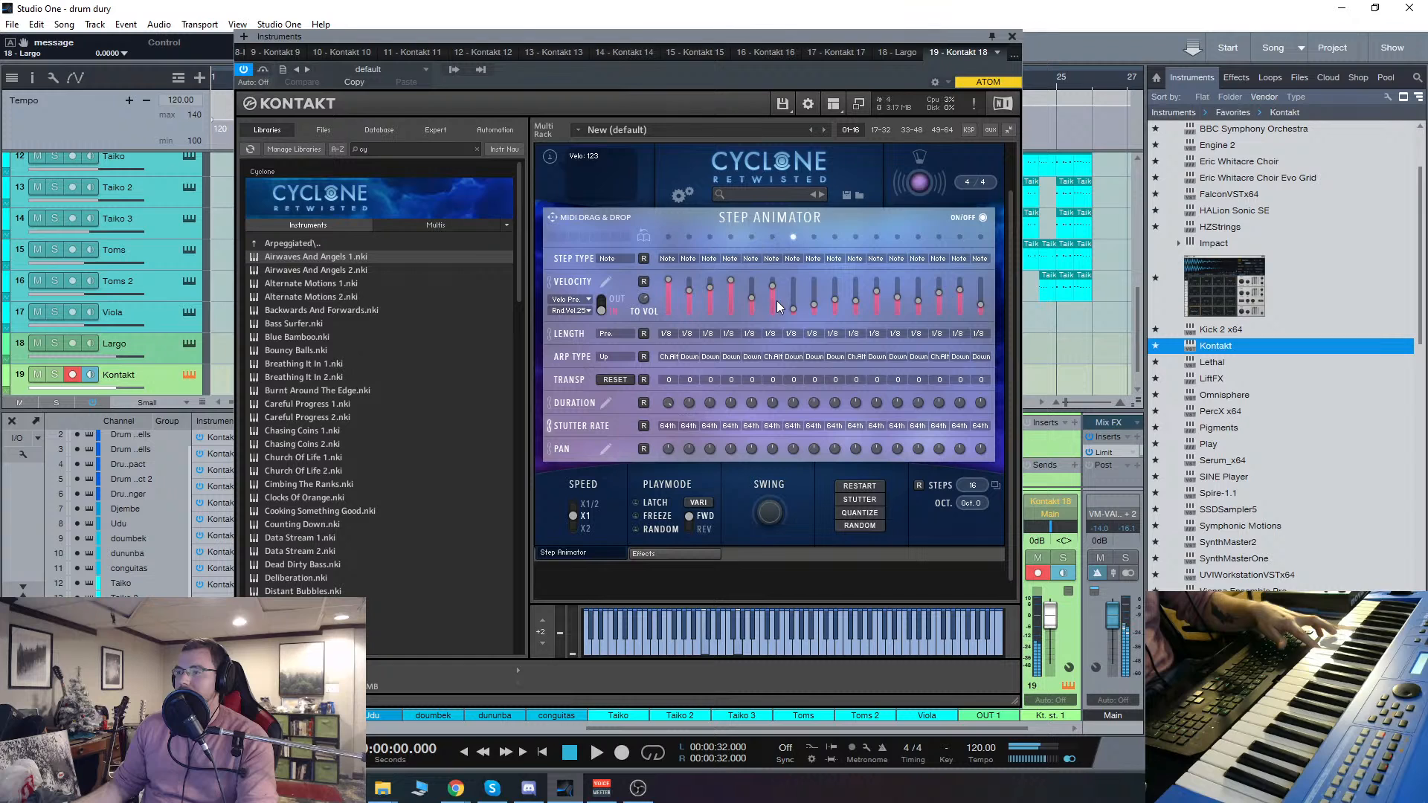
drag(795, 310, 820, 278)
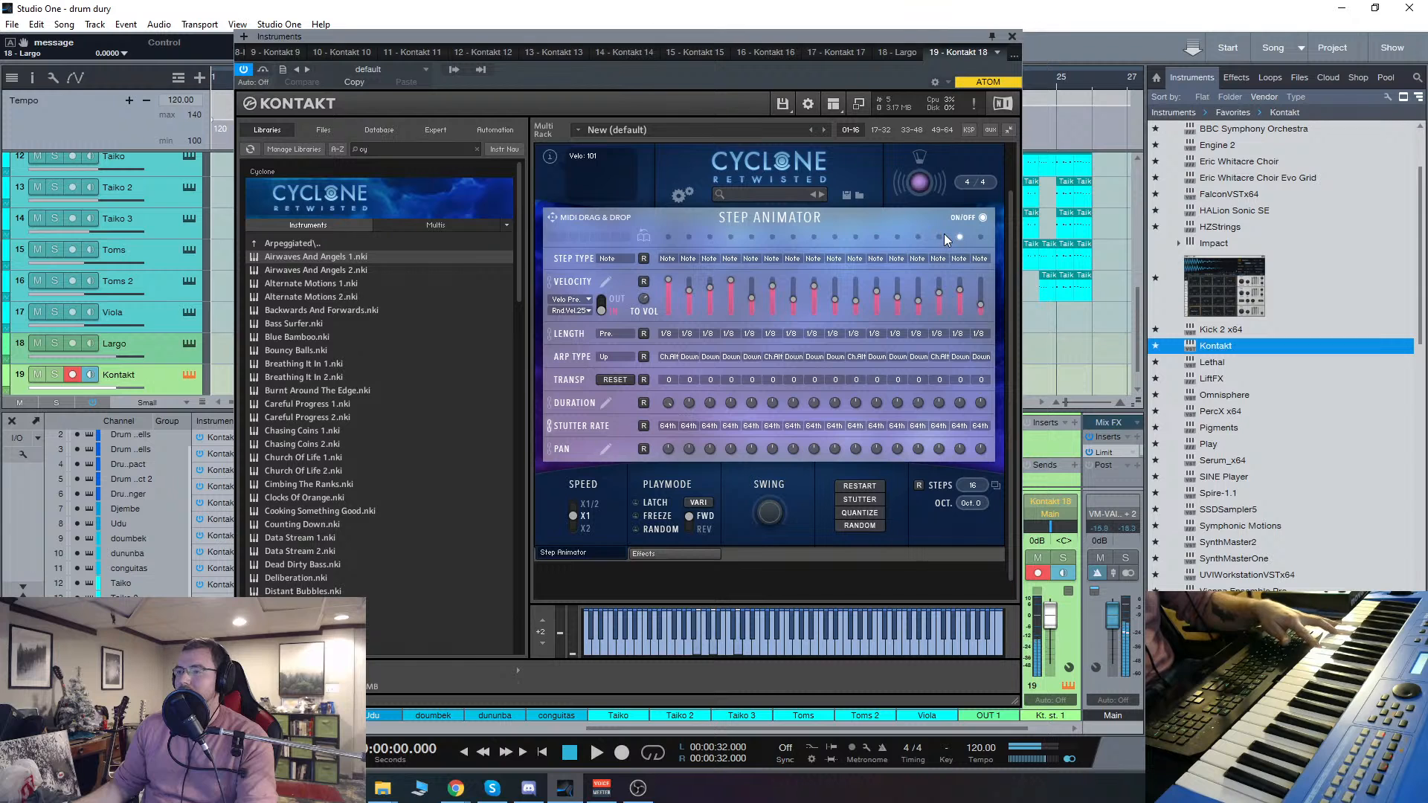
Step: Advance the Cyclone instrument through Alternate Motions 2 to Backwards And Forwards
scroll(770, 185, up, 2)
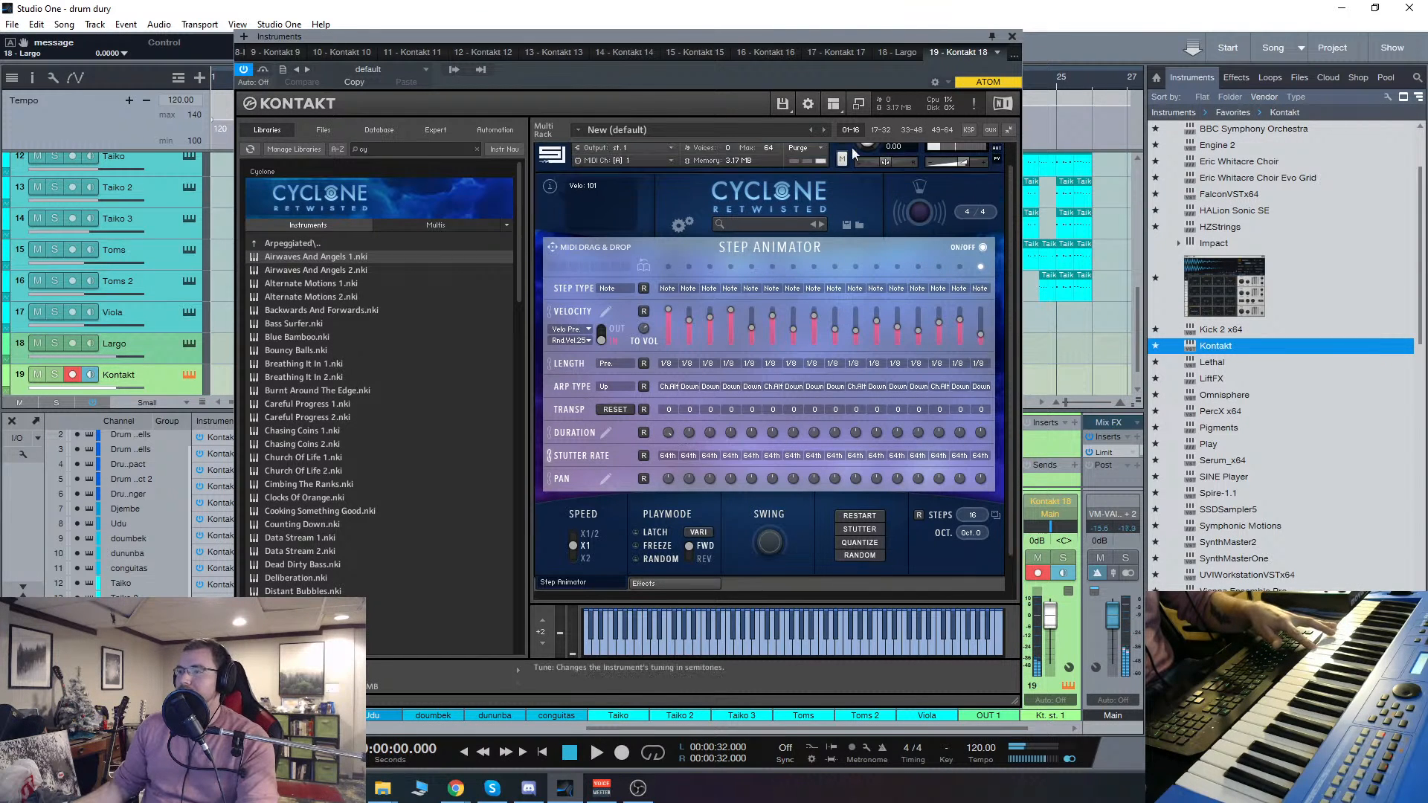
click(776, 156)
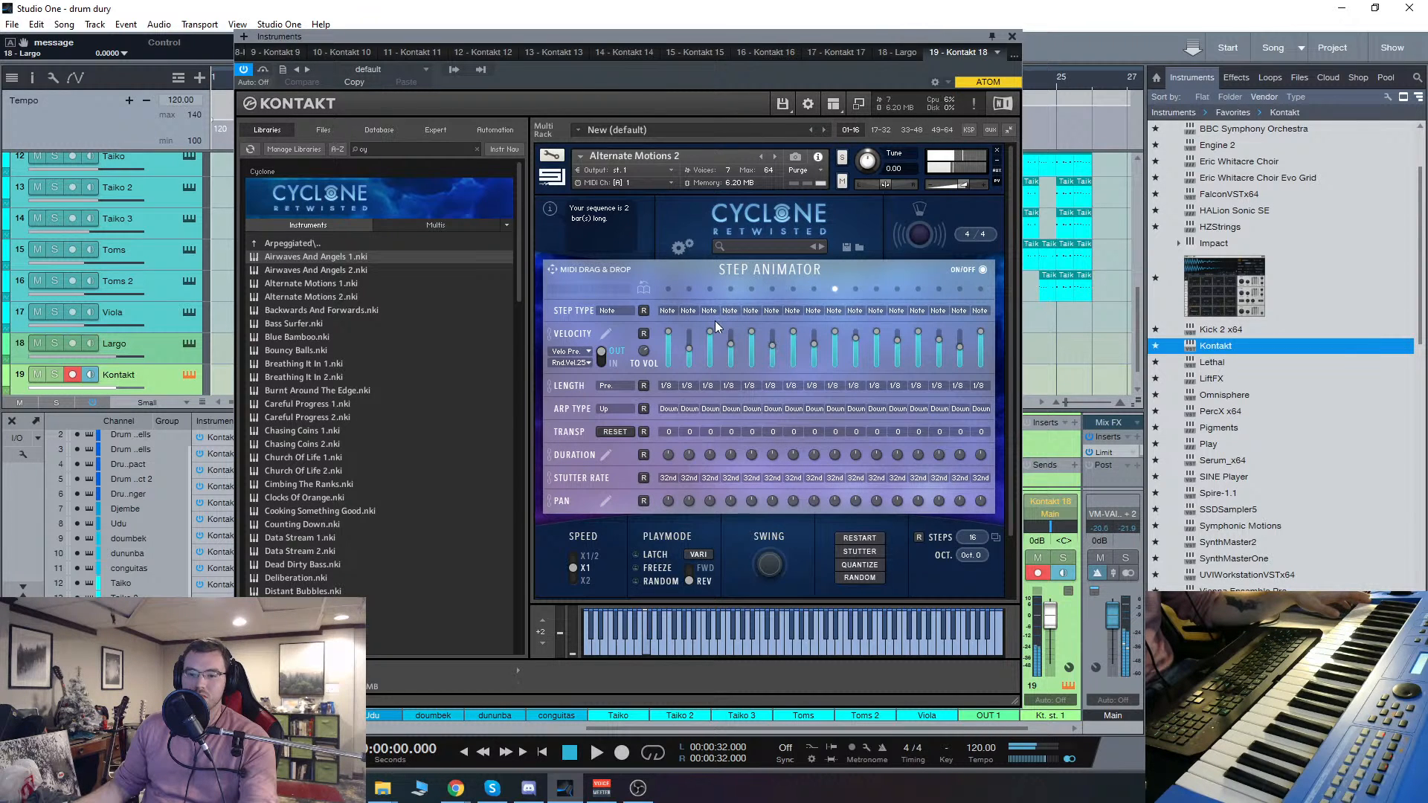
click(775, 157)
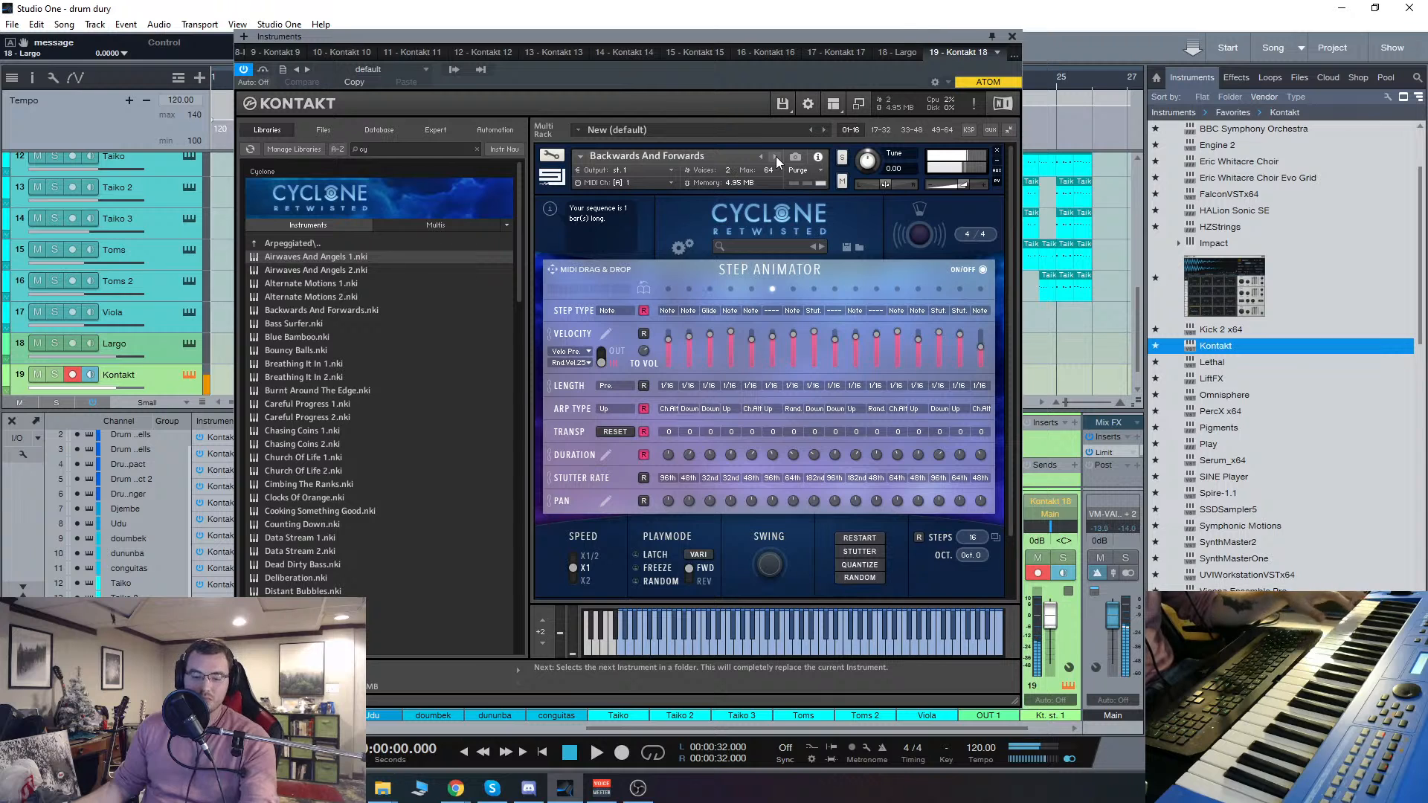
Step: Remove Backwards And Forwards from the Kontakt rack and load Dirty Beef 1 from Cyclone's Bass instruments
drag(685, 38, 665, 50)
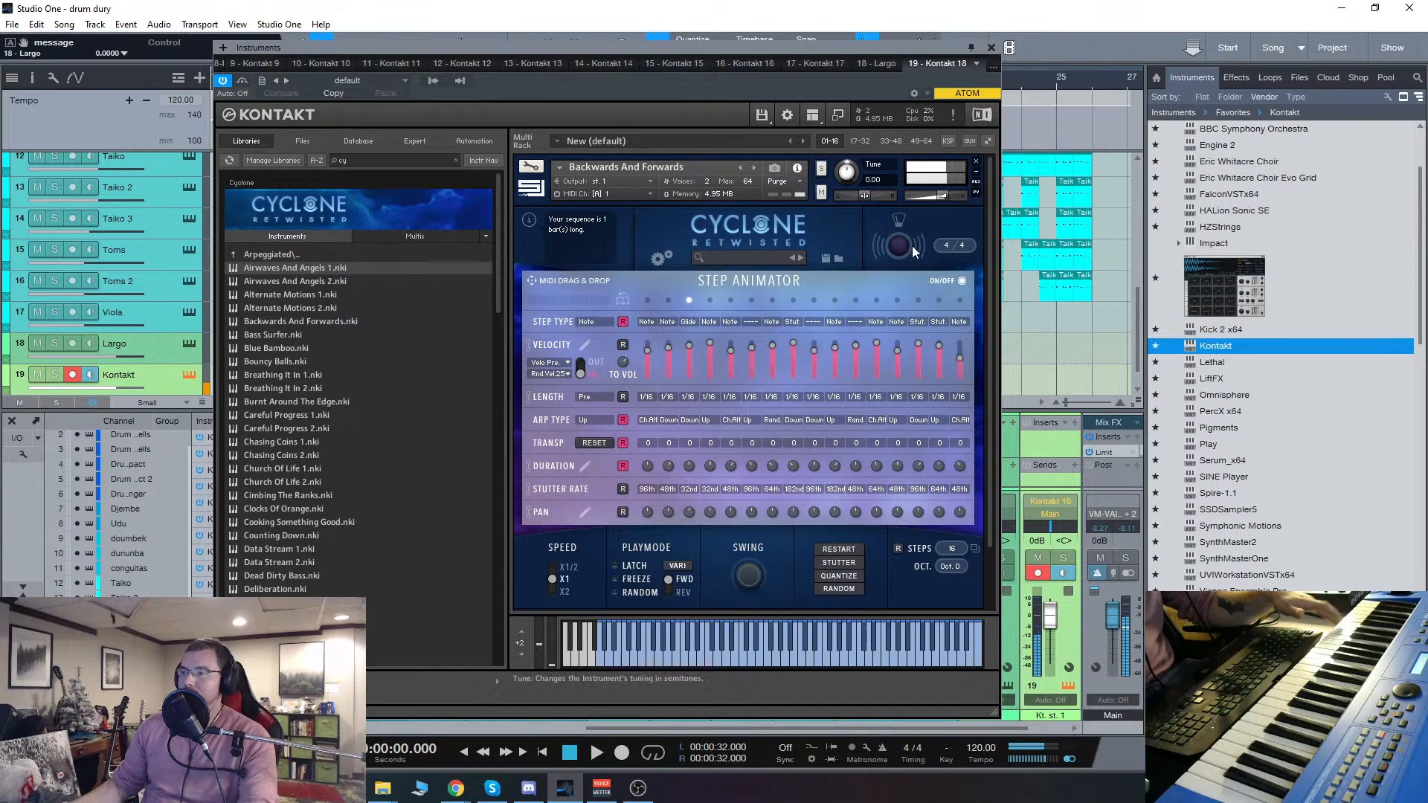
click(976, 162)
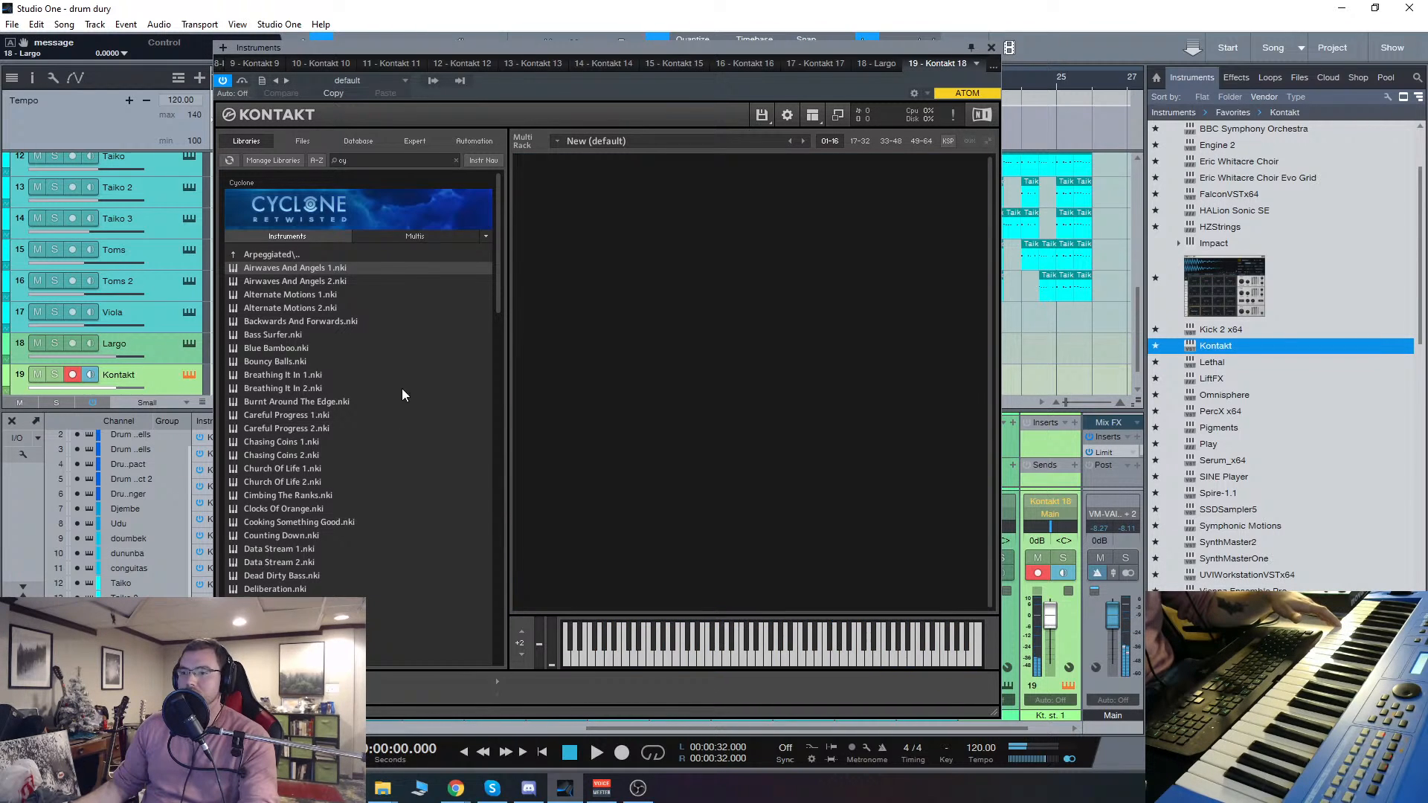
click(277, 256)
click(255, 281)
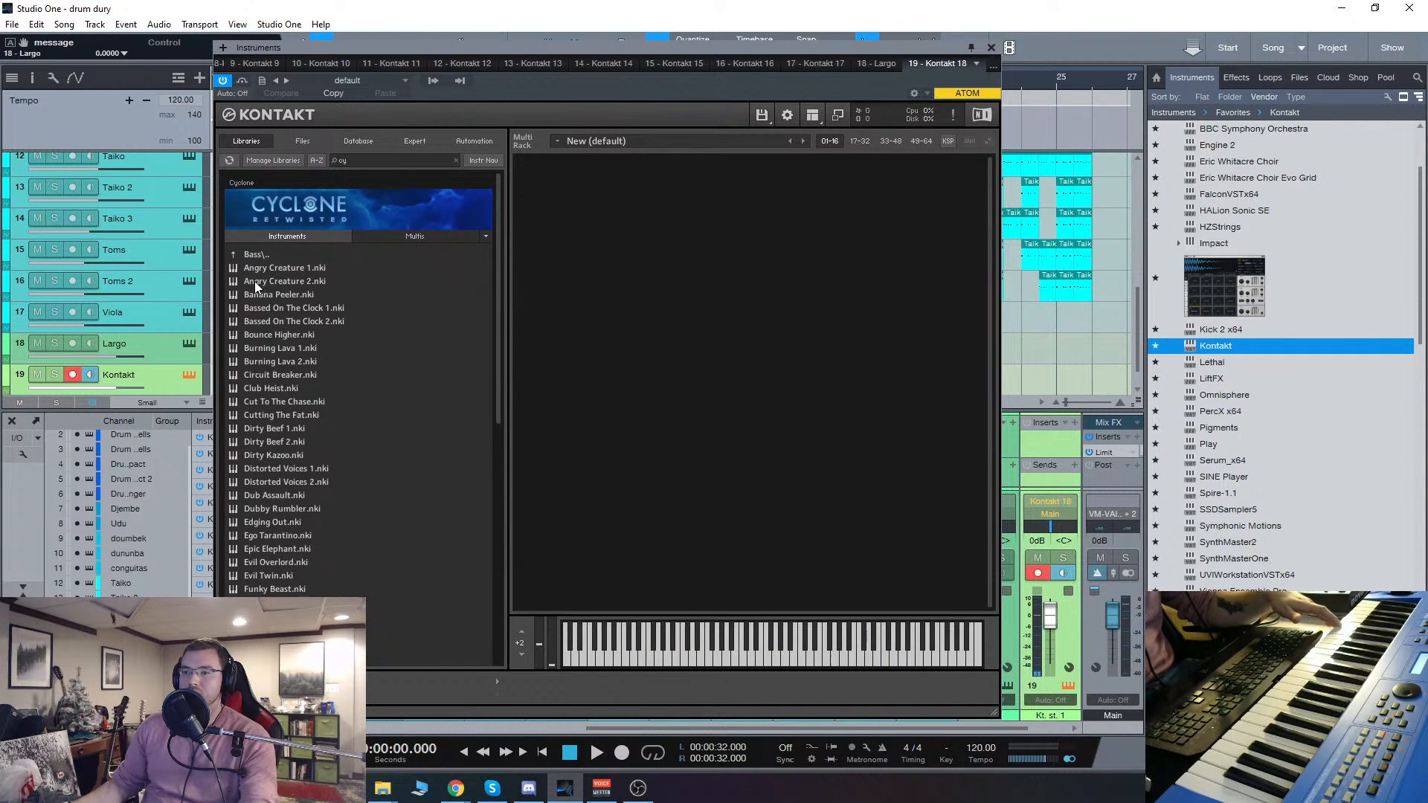
double_click(284, 430)
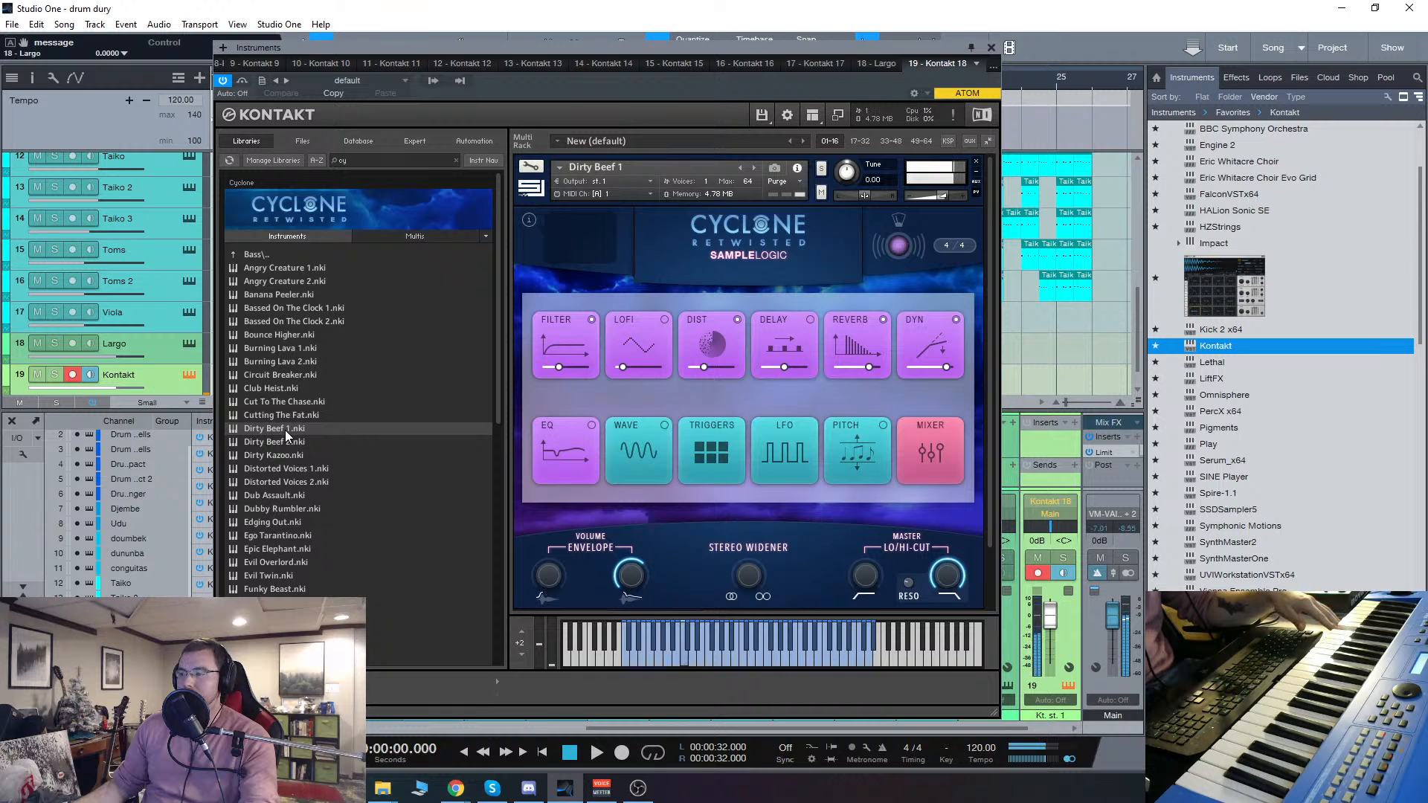
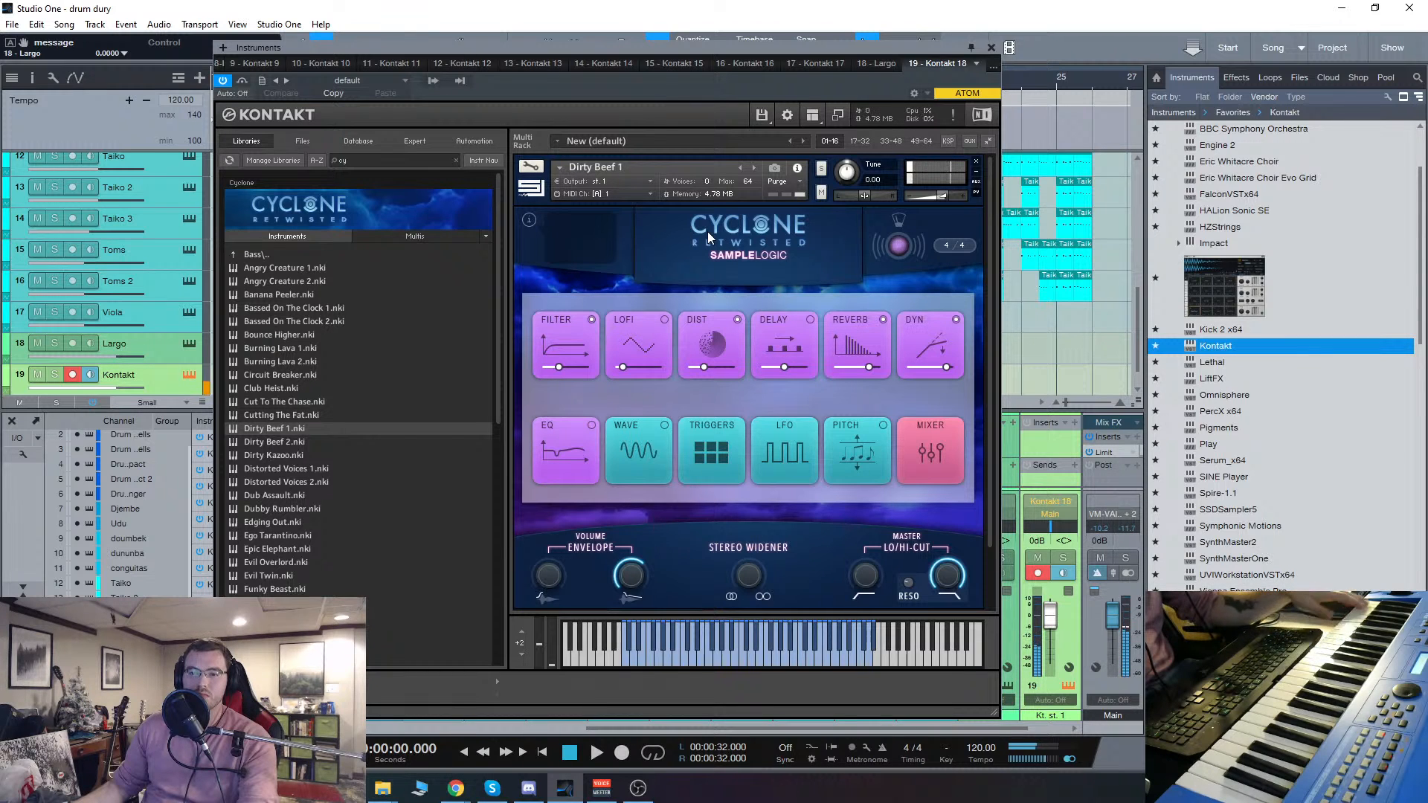
Step: Advance the Cyclone instrument to Dirty Beef 2 and open its Distortion effect settings
click(756, 168)
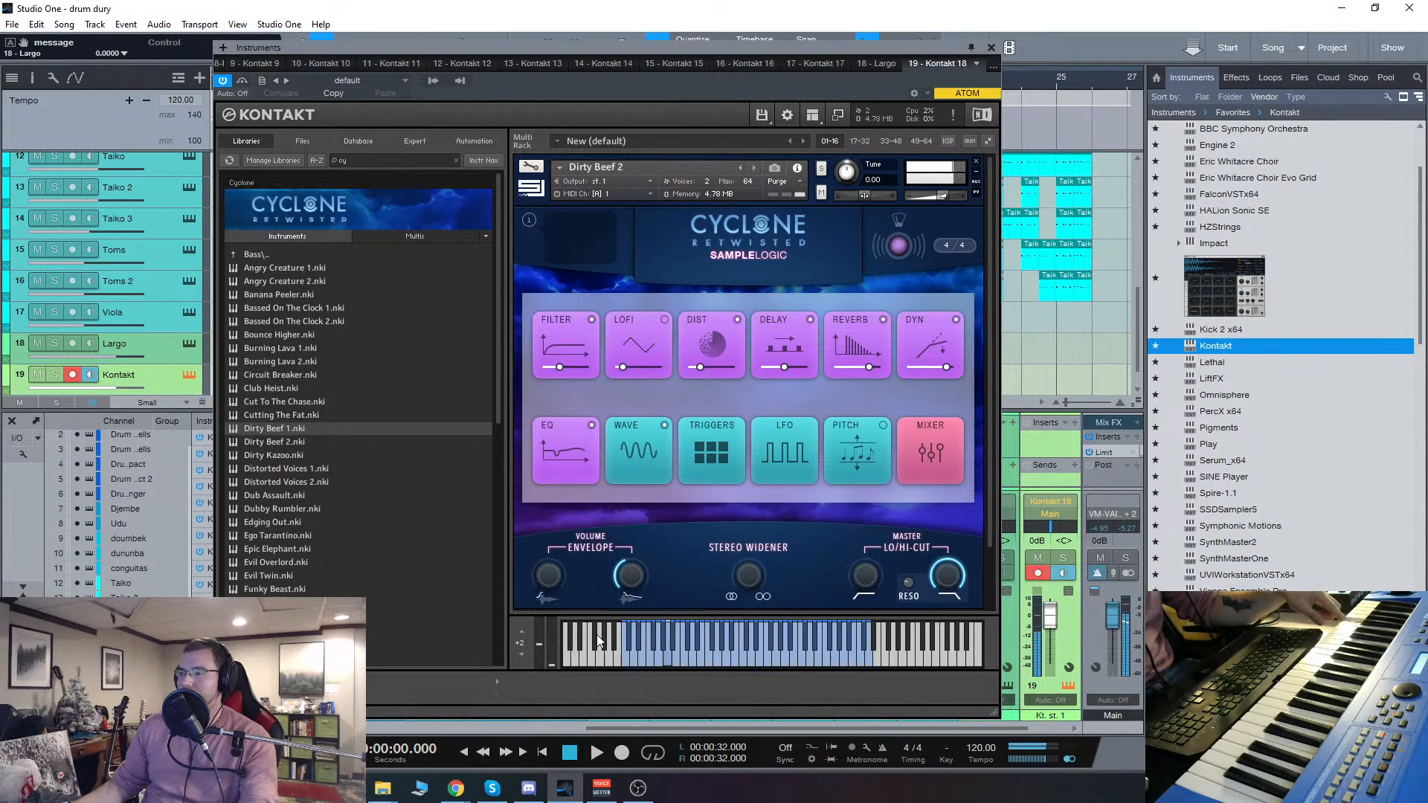
scroll(671, 570, down, 1)
click(725, 301)
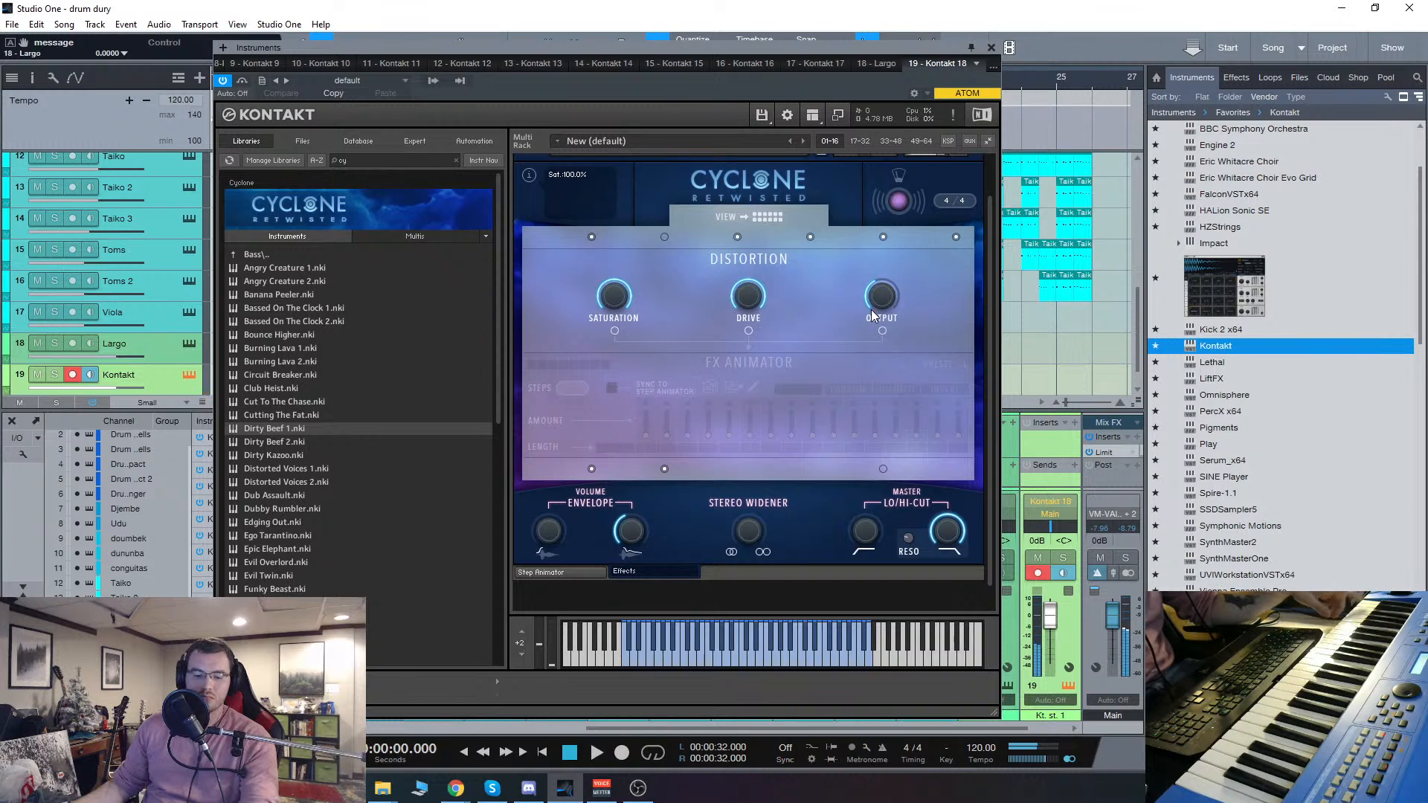
drag(989, 324, 983, 190)
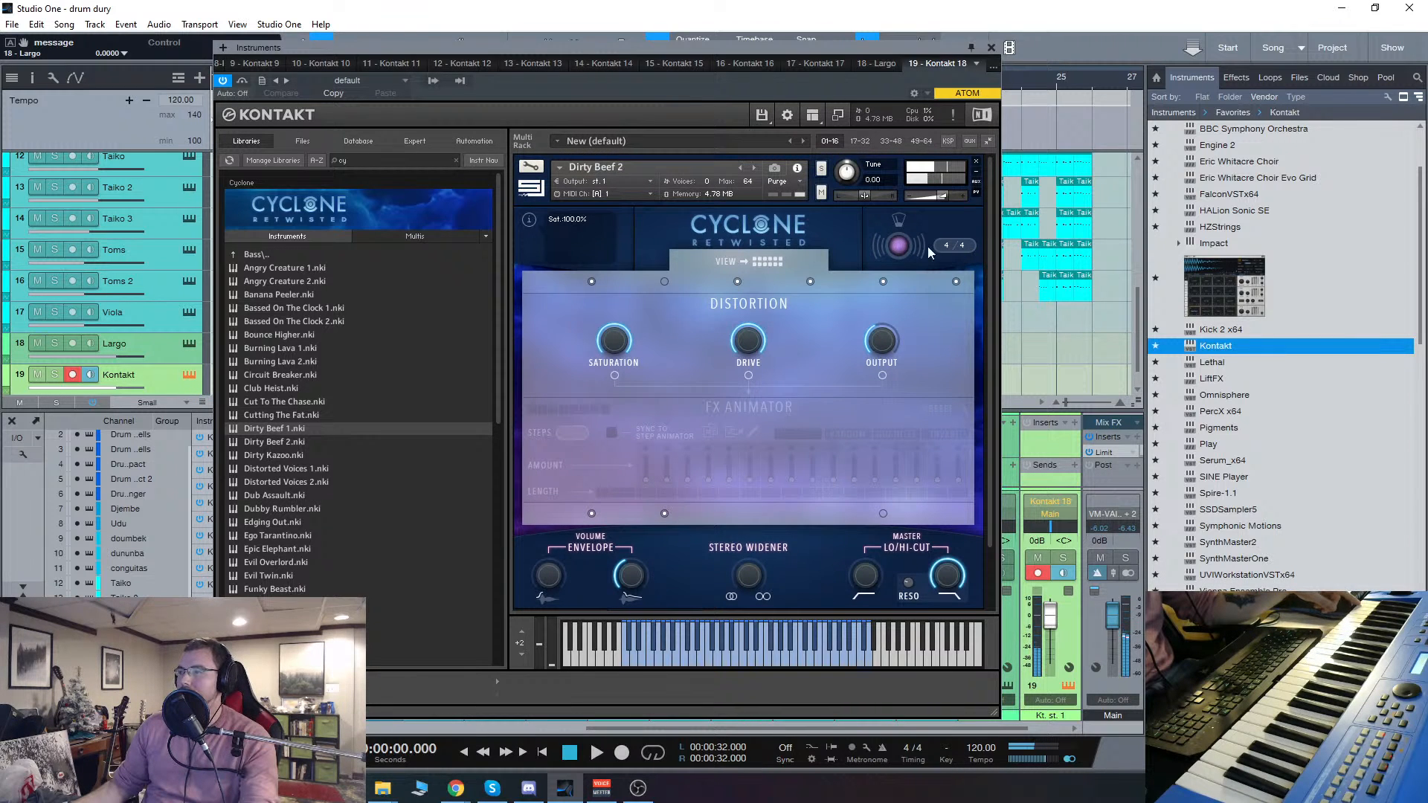
Step: Remove Dirty Beef 2 from the Kontakt rack without saving and load Funky Beast from the Bass instruments
click(977, 164)
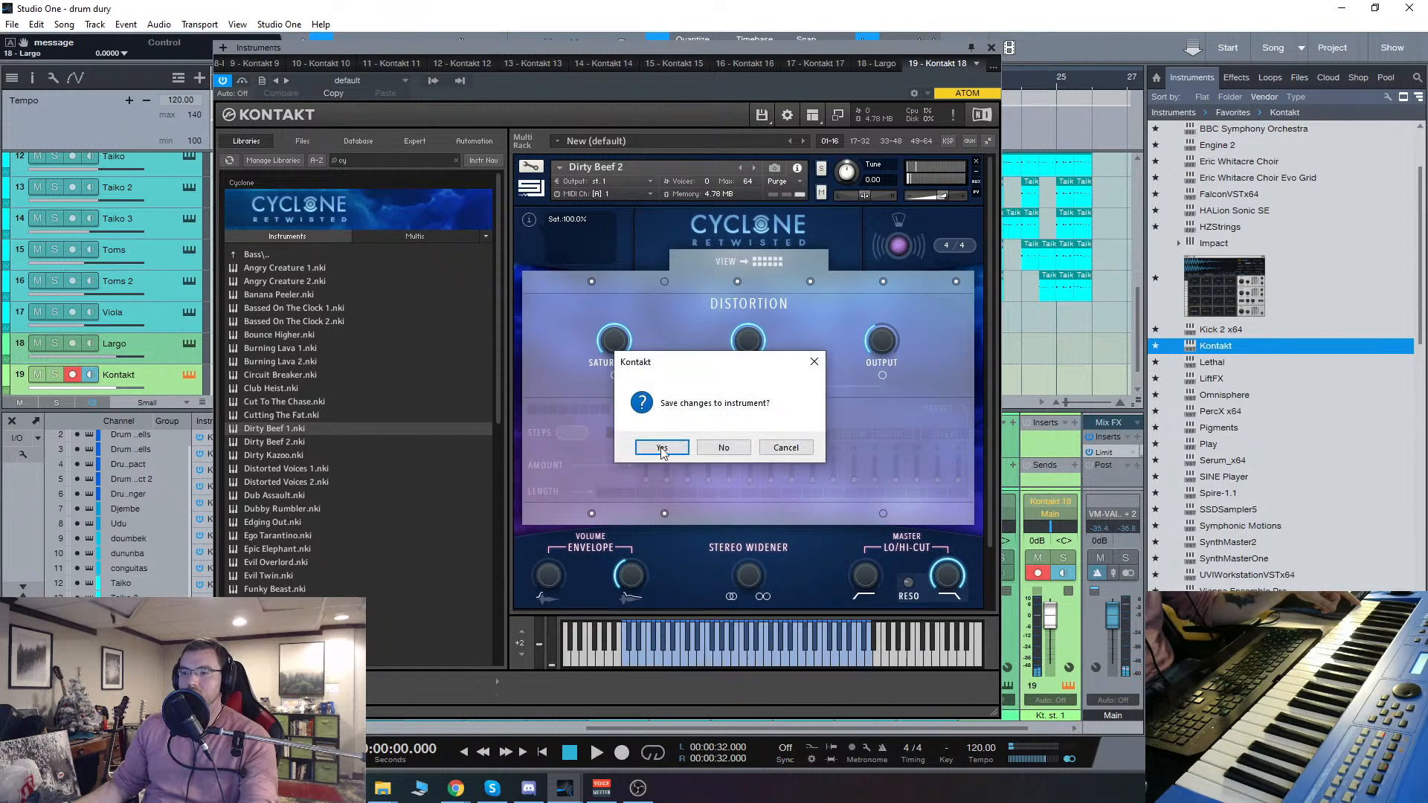
click(723, 448)
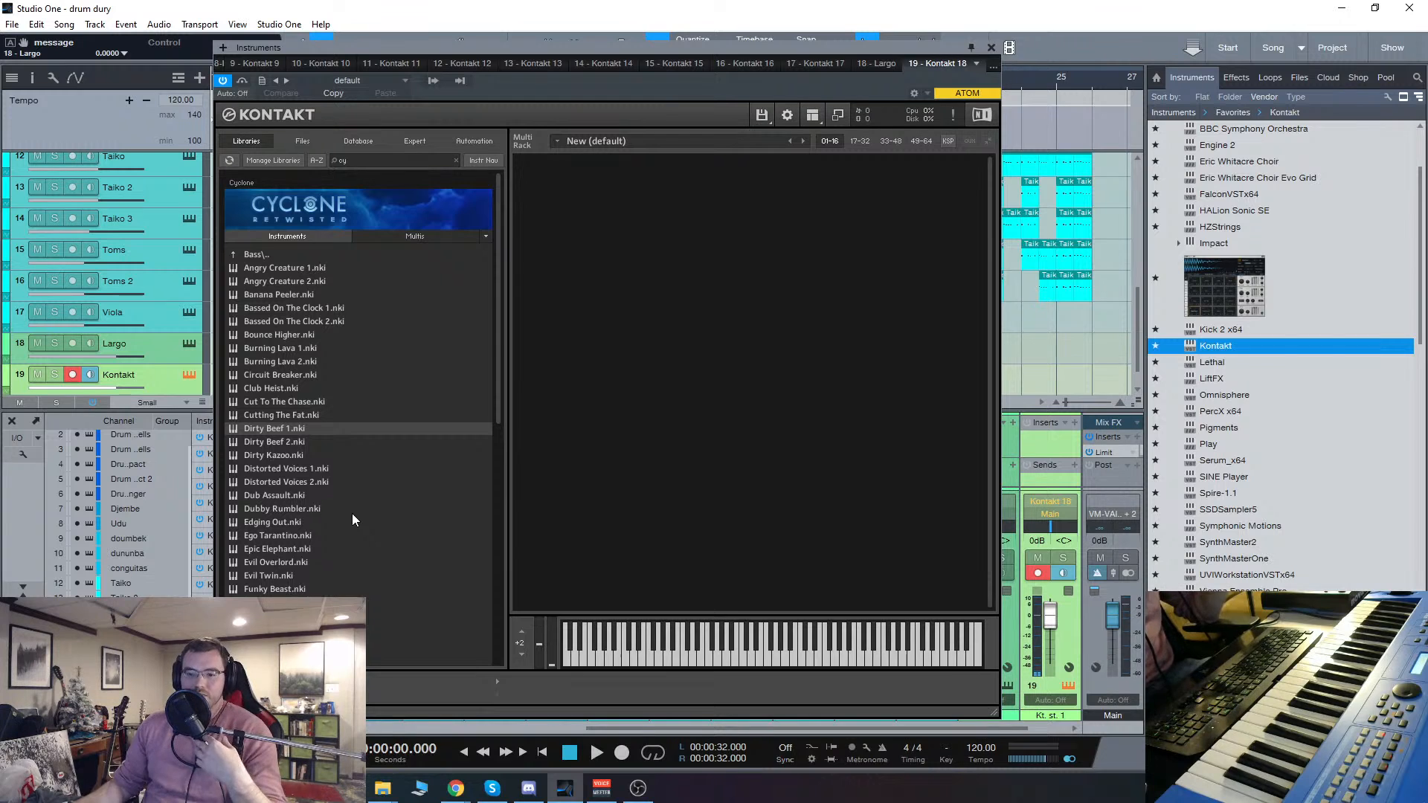
scroll(368, 482, down, 4)
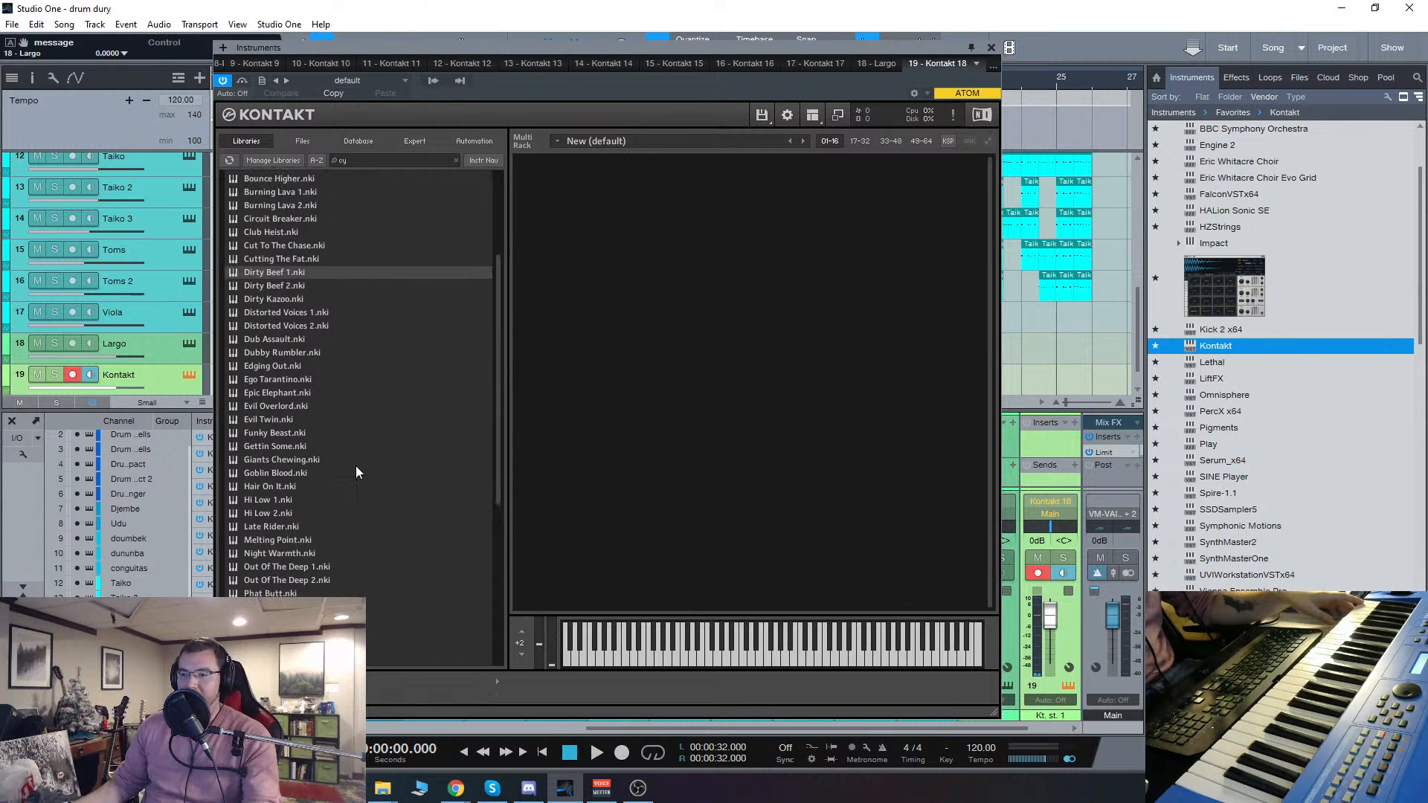
double_click(287, 434)
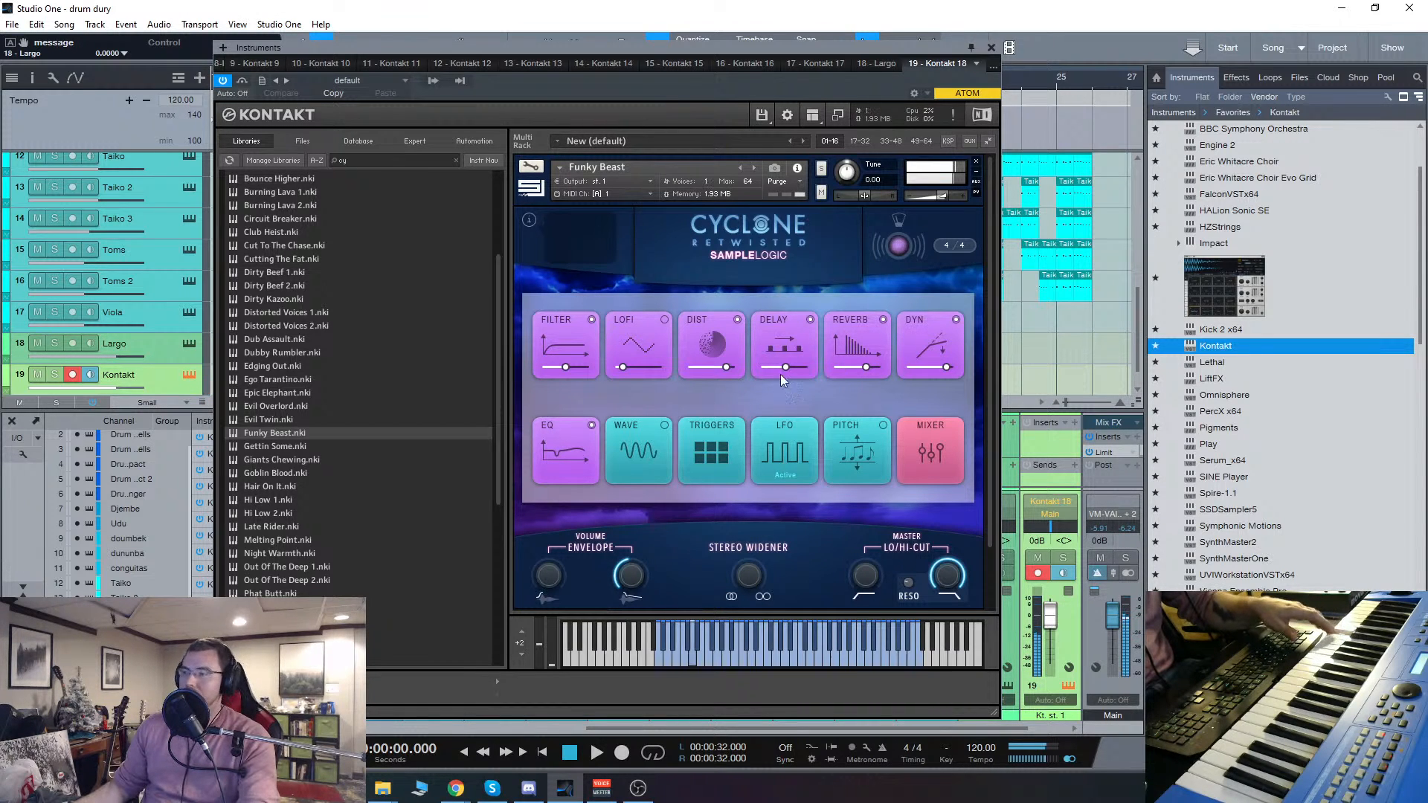
Step: Lower Funky Beast's Distortion output and try the FX Animator on its drive and saturation
click(711, 337)
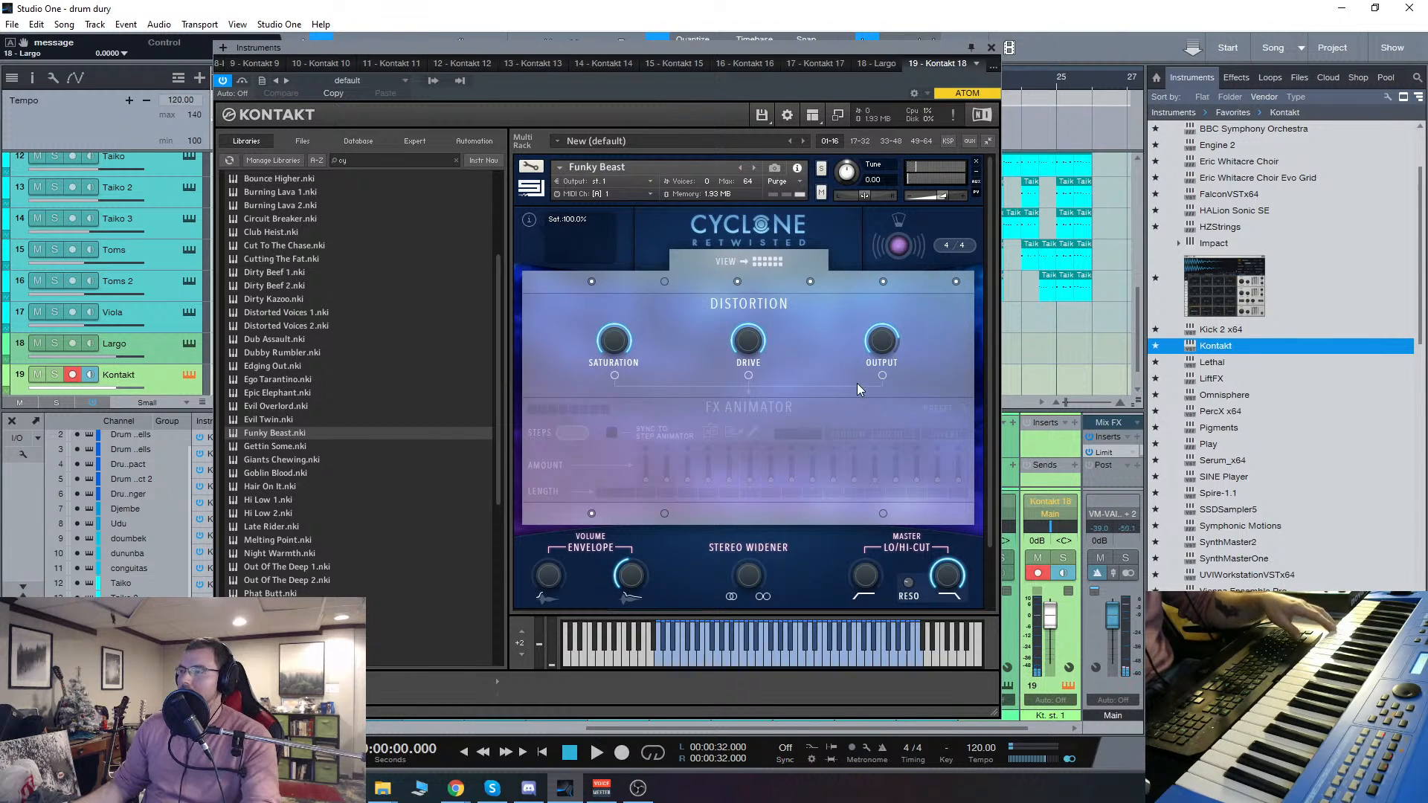
drag(884, 351, 891, 379)
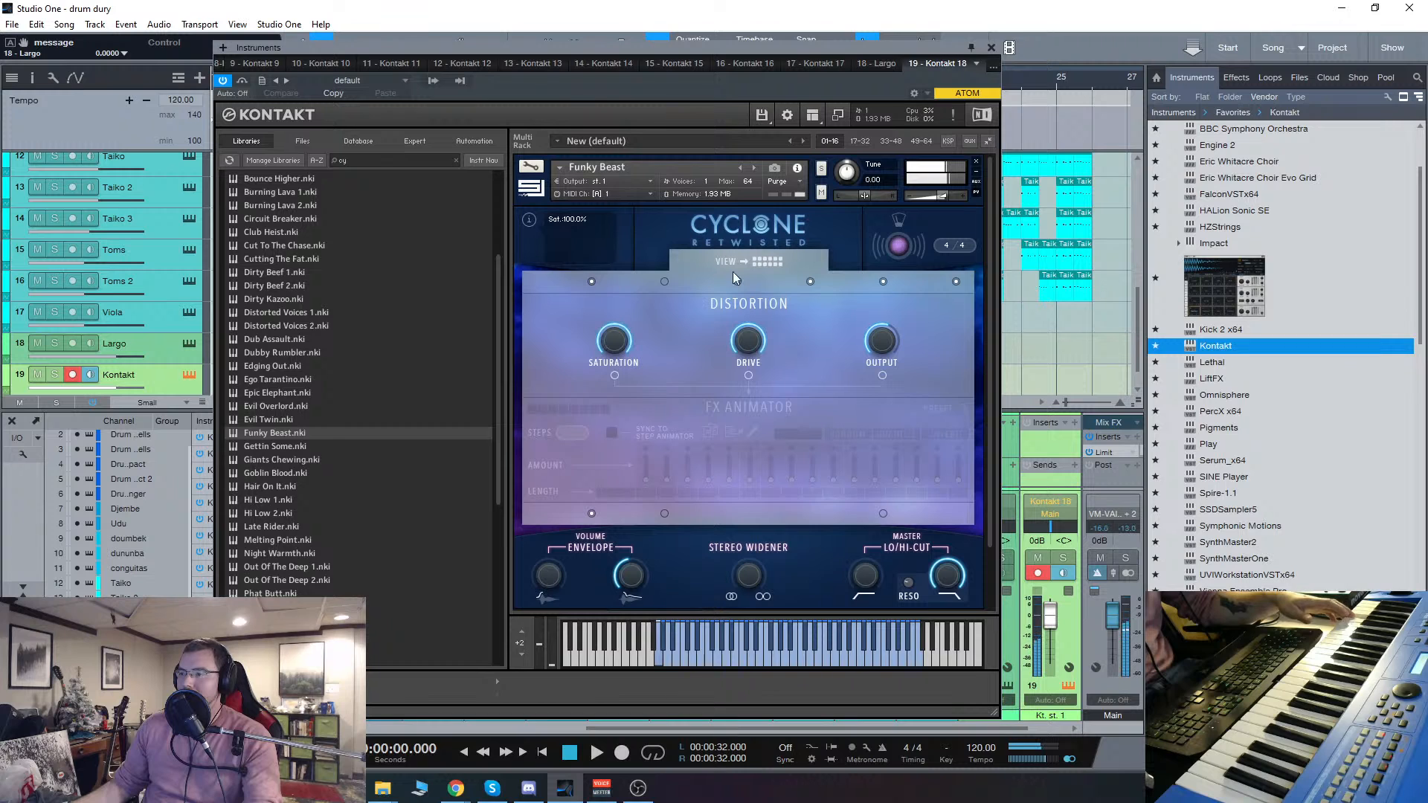
click(749, 375)
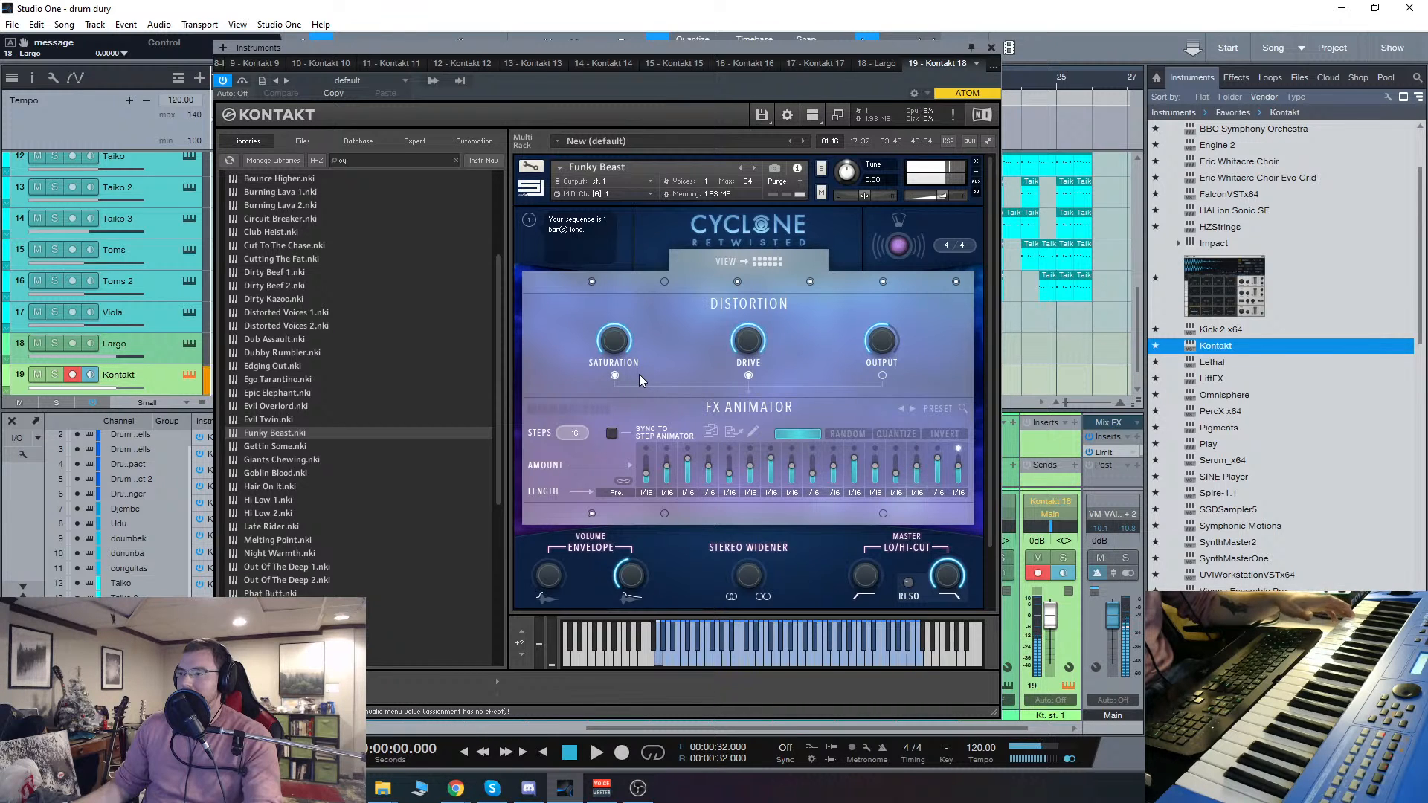
click(616, 375)
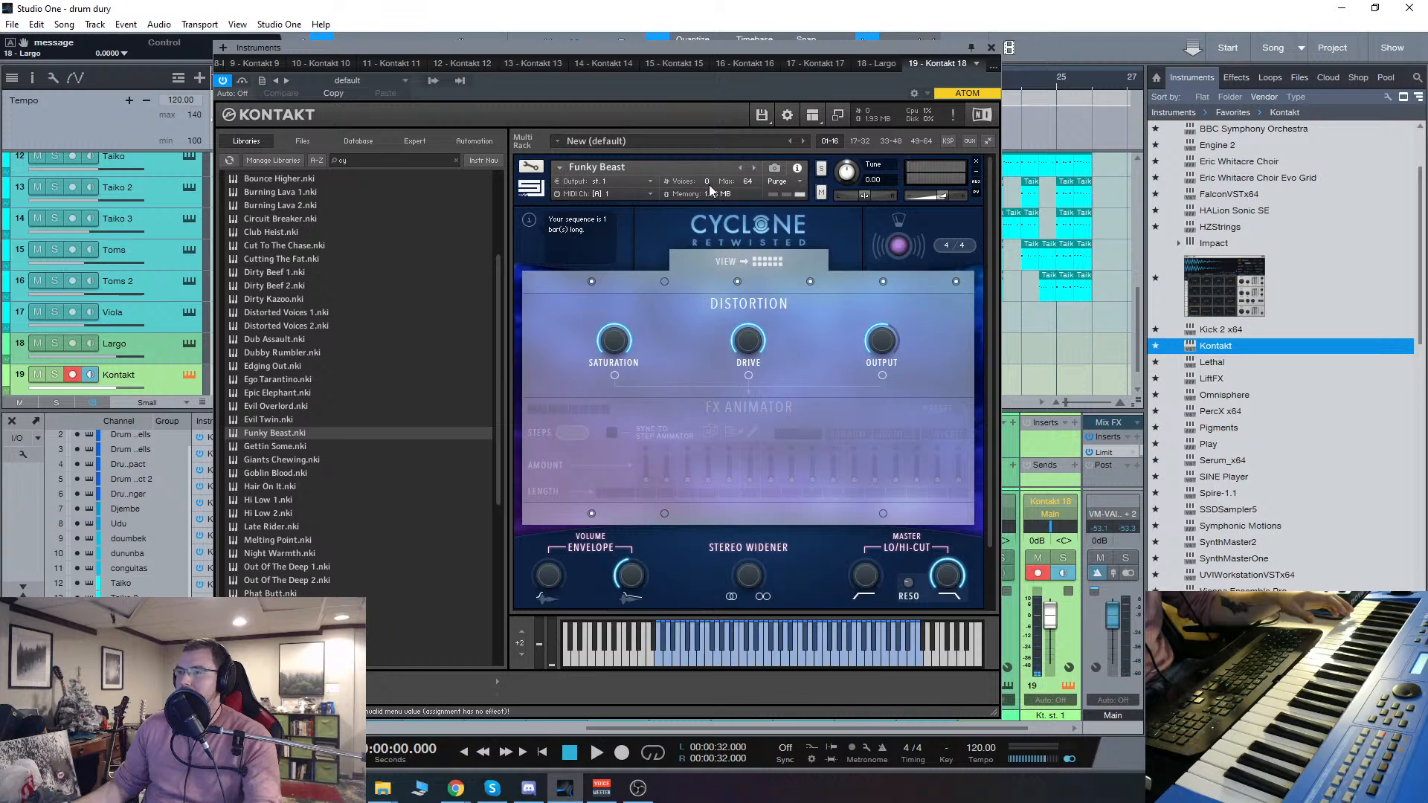
Step: Remove Funky Beast from the Kontakt rack without saving and load The Gator Burp 1 from the Bass instruments
click(978, 164)
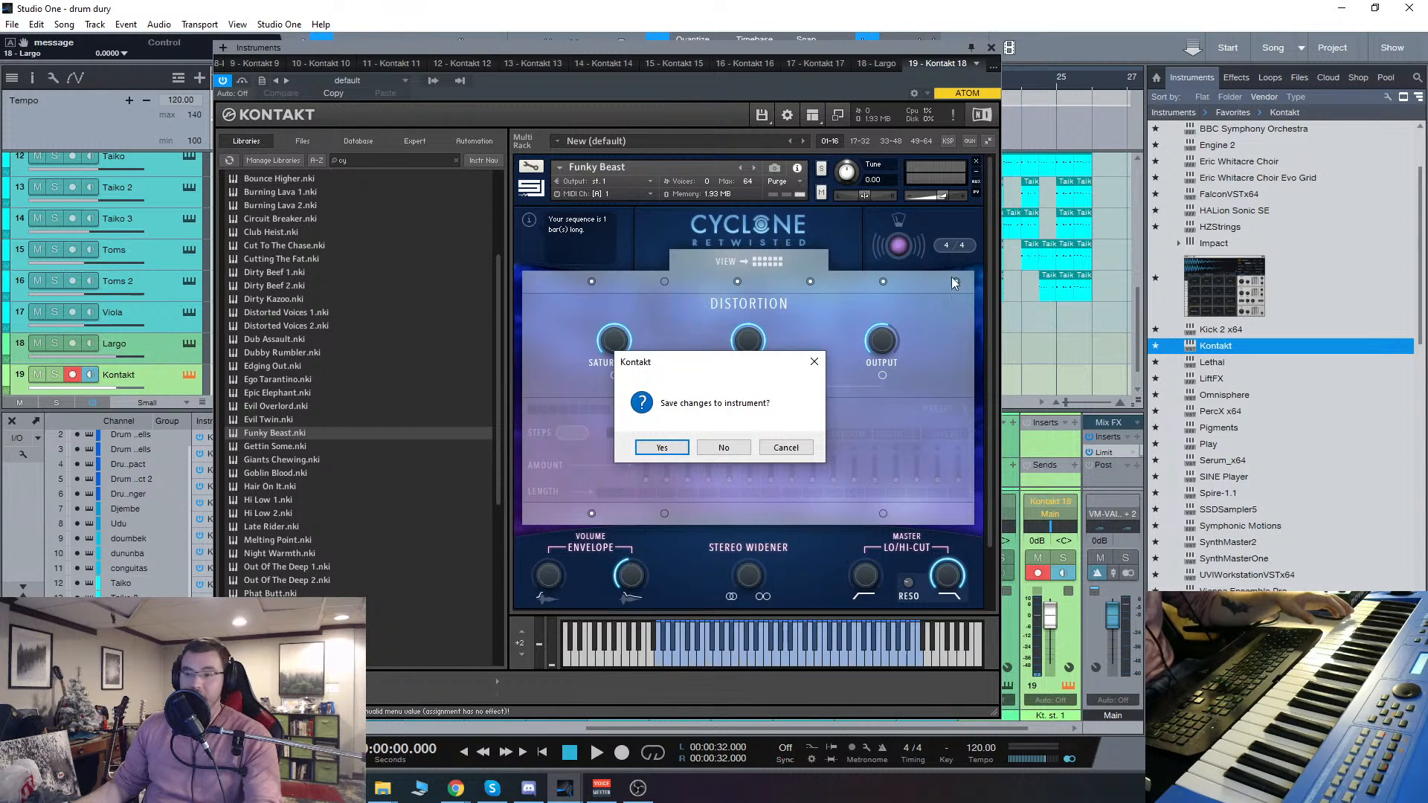
click(731, 450)
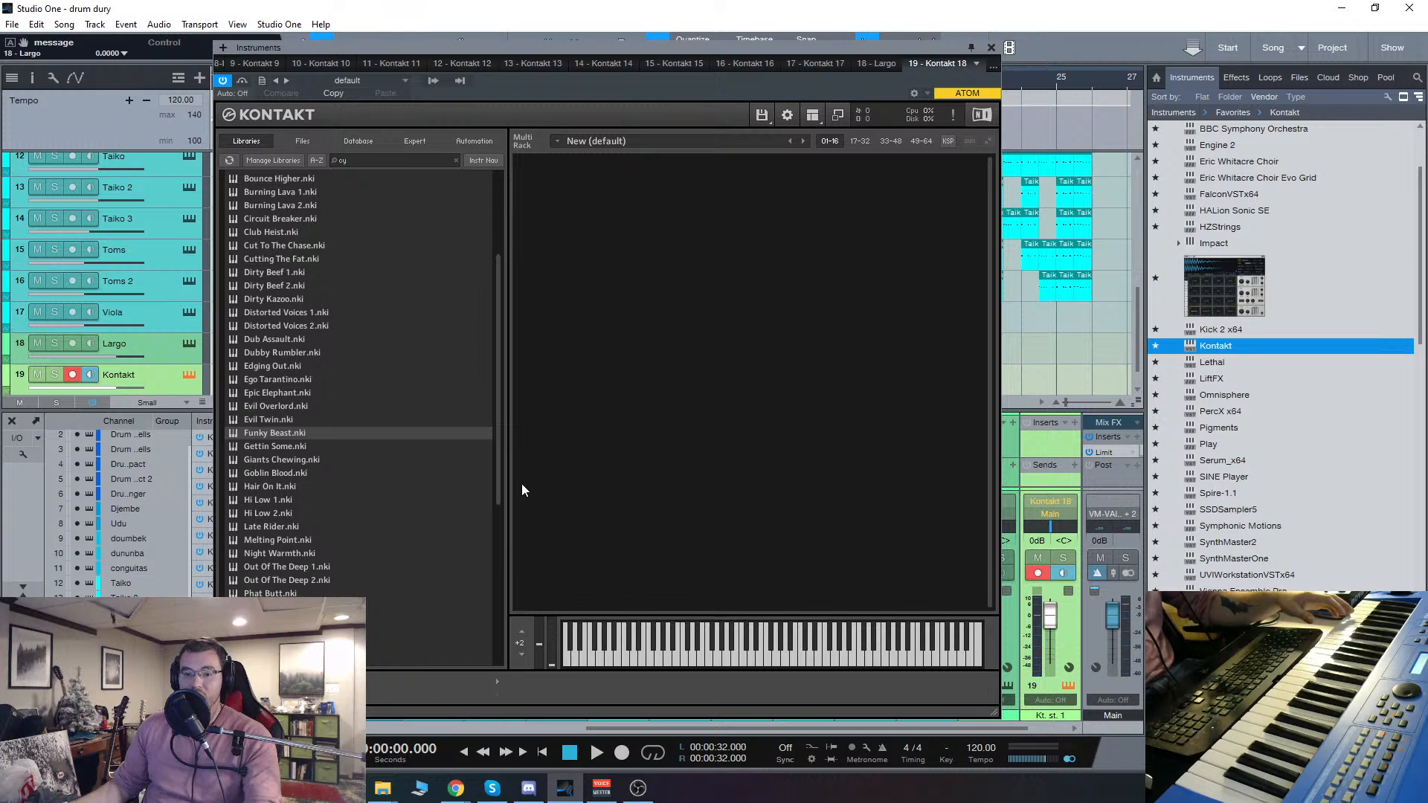
scroll(363, 492, down, 5)
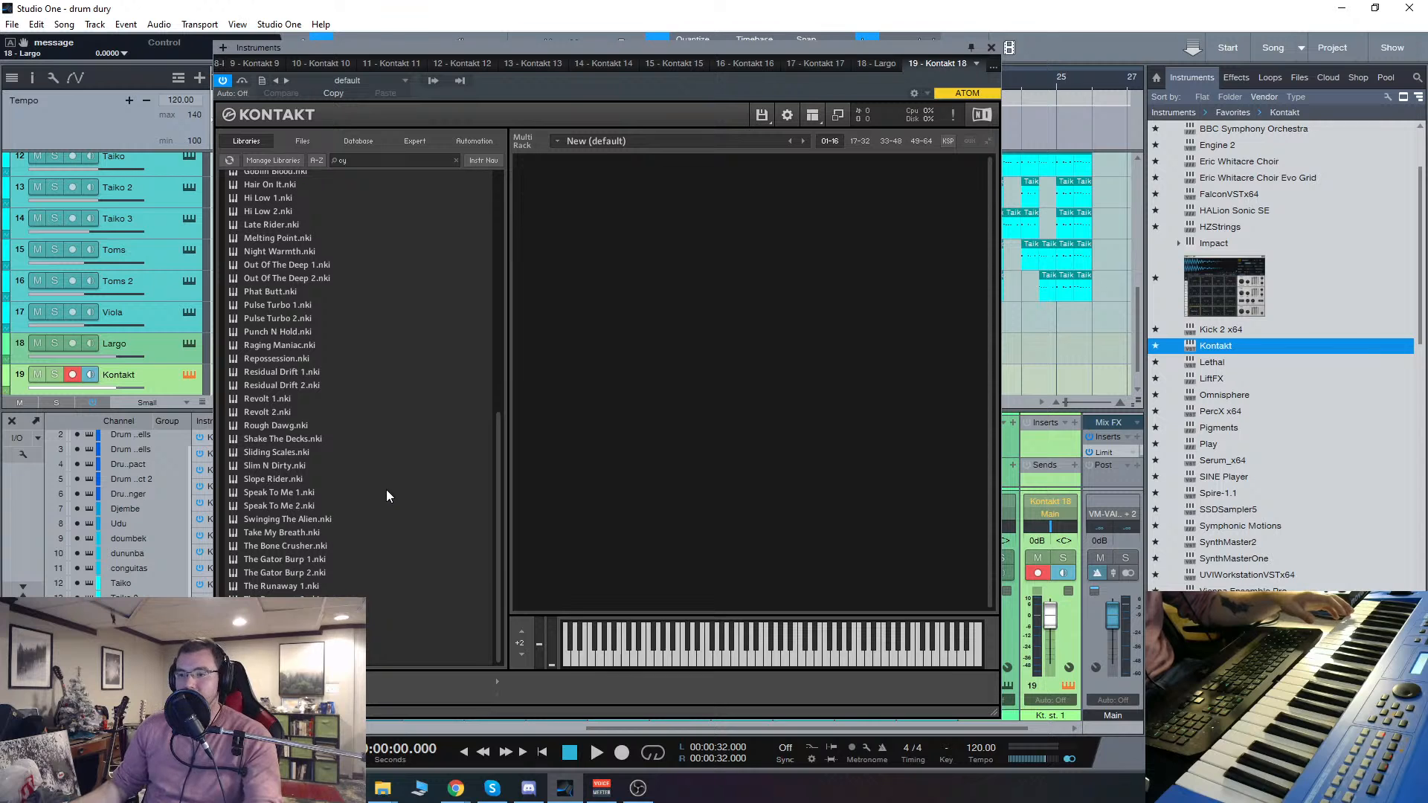
double_click(281, 557)
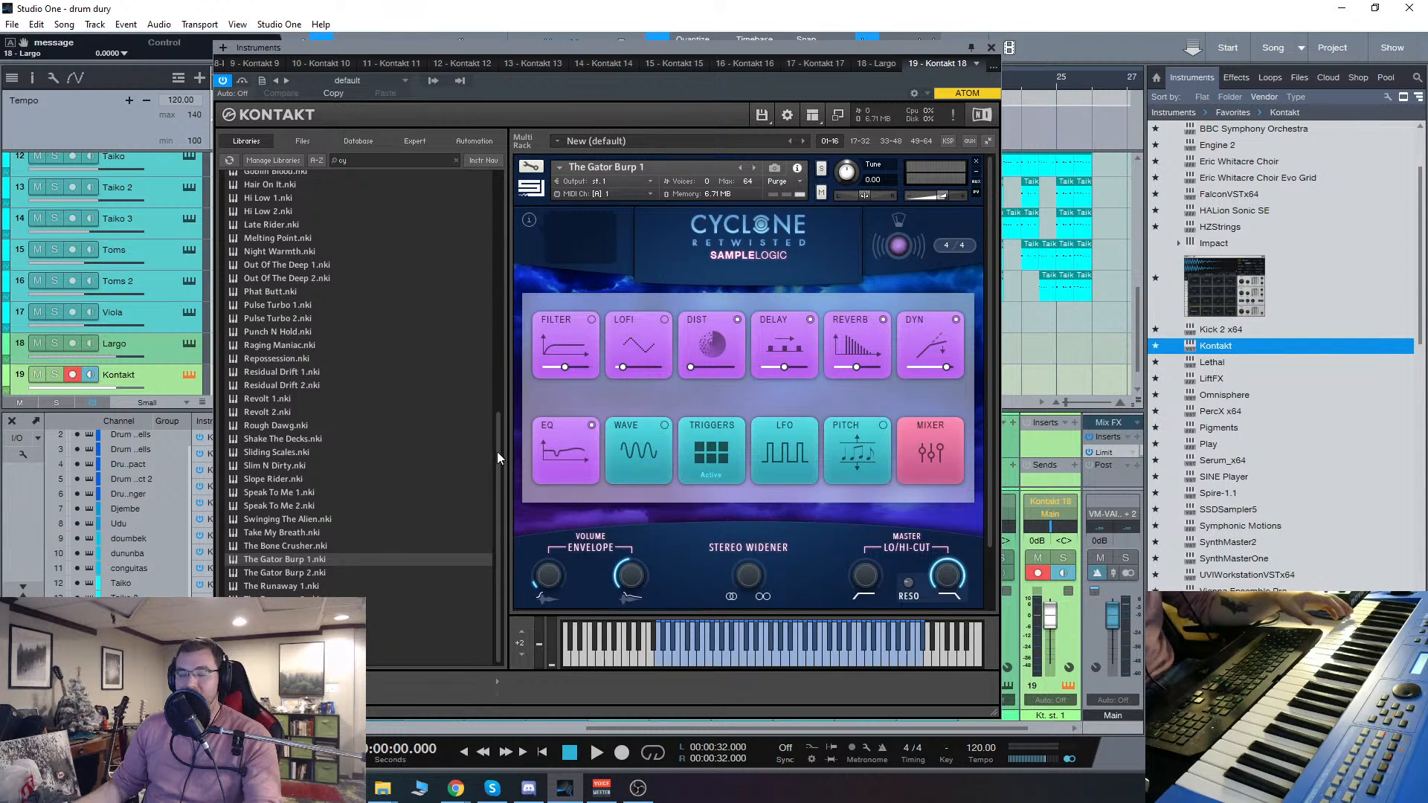
Step: Look over the Effects page and the Step Animator of The Gator Burp 1
scroll(803, 599, down, 2)
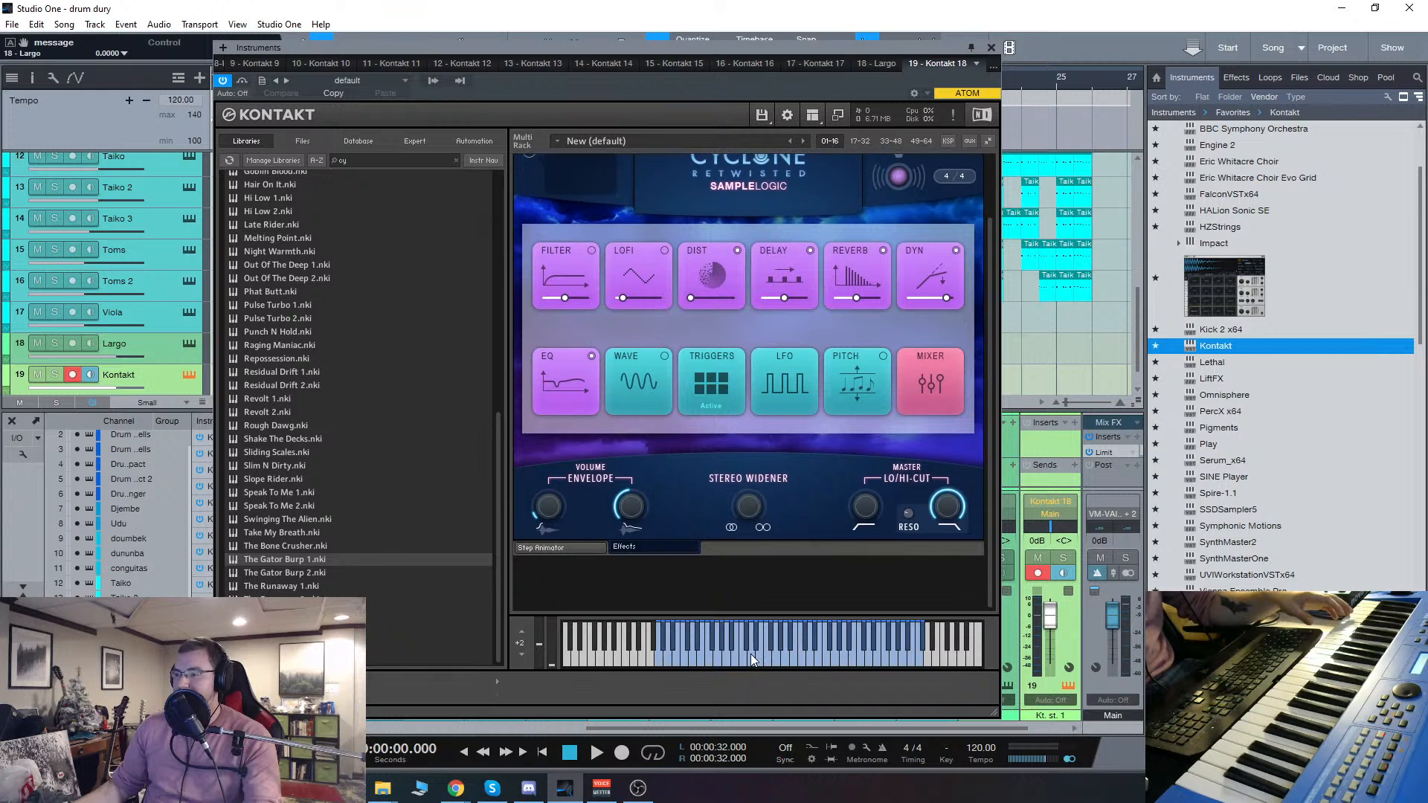
scroll(870, 506, up, 2)
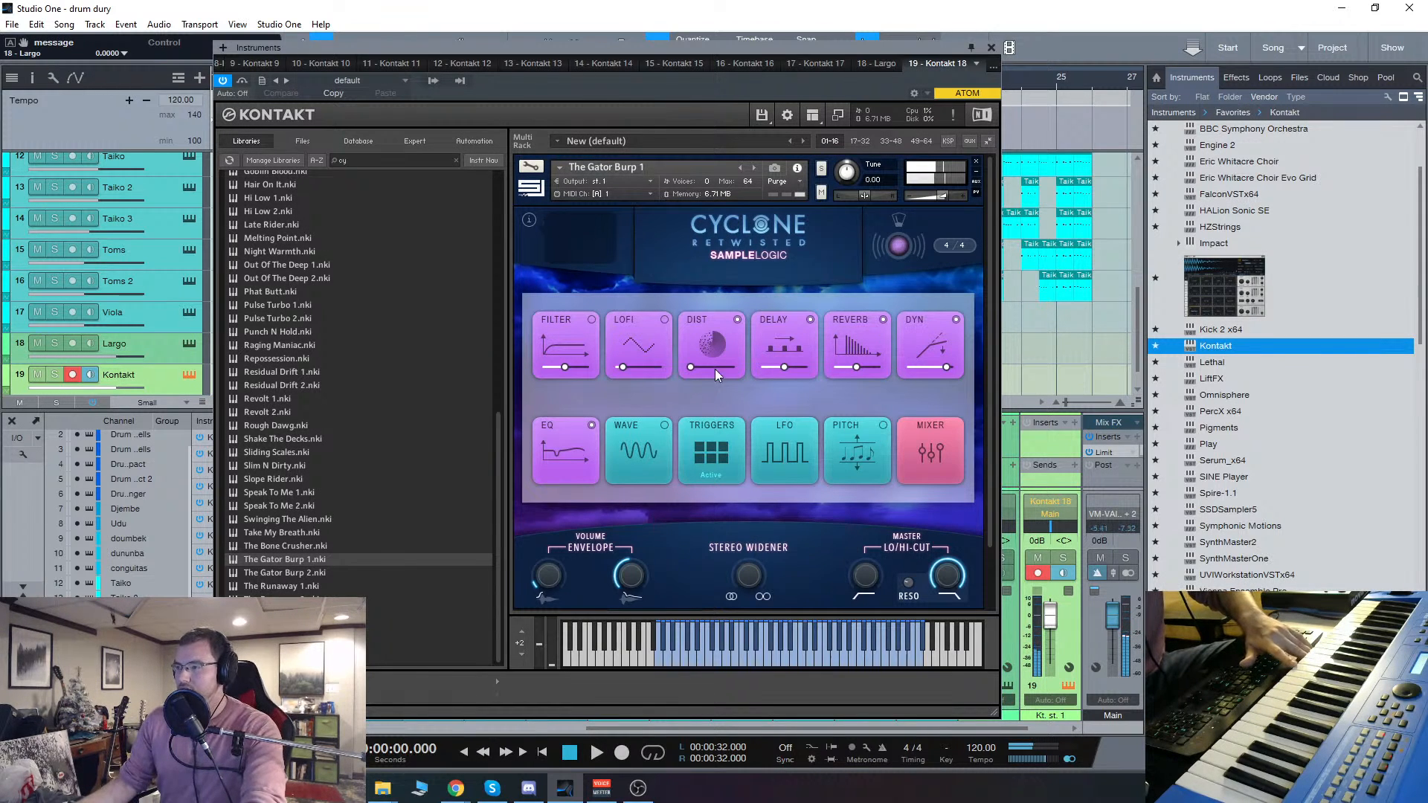
scroll(769, 513, down, 2)
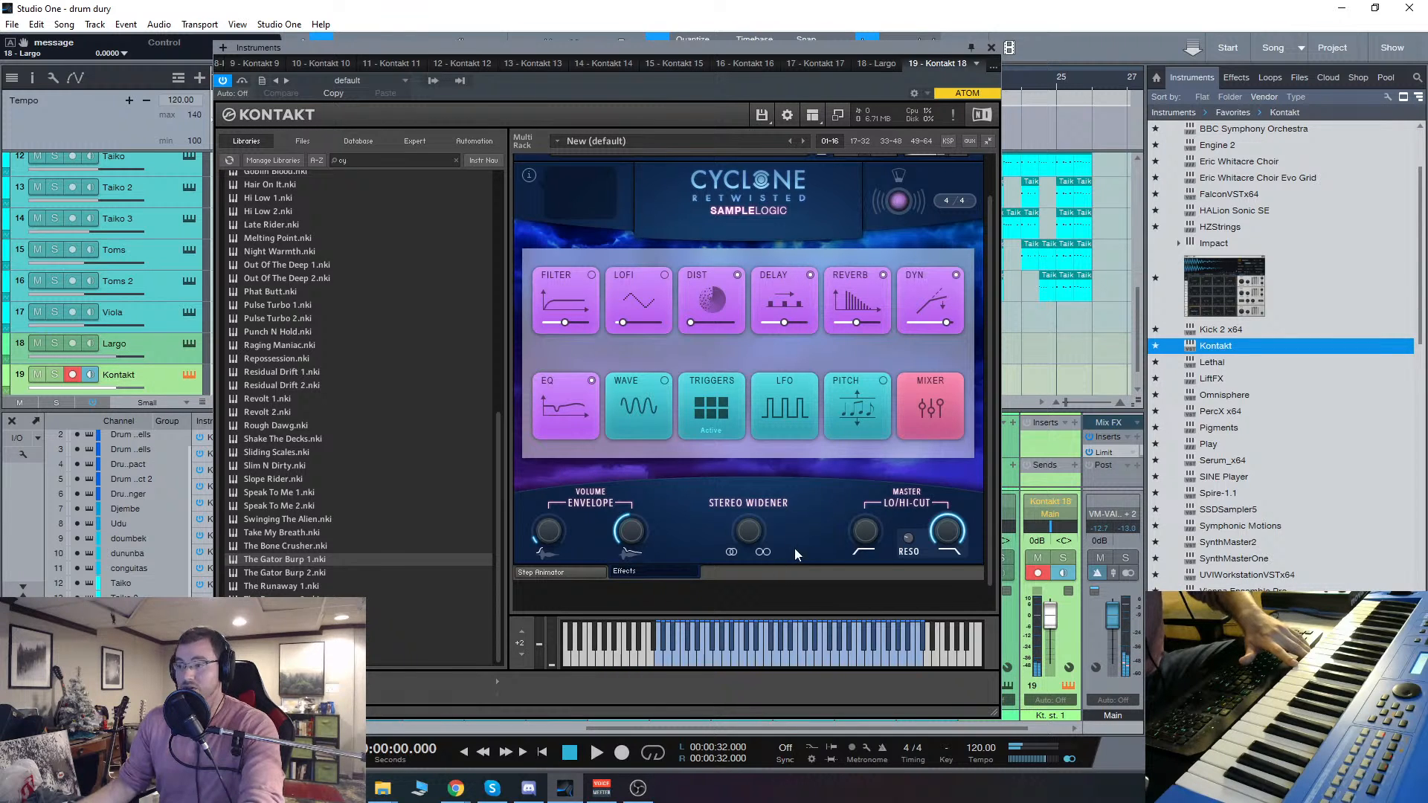
scroll(794, 548, down, 1)
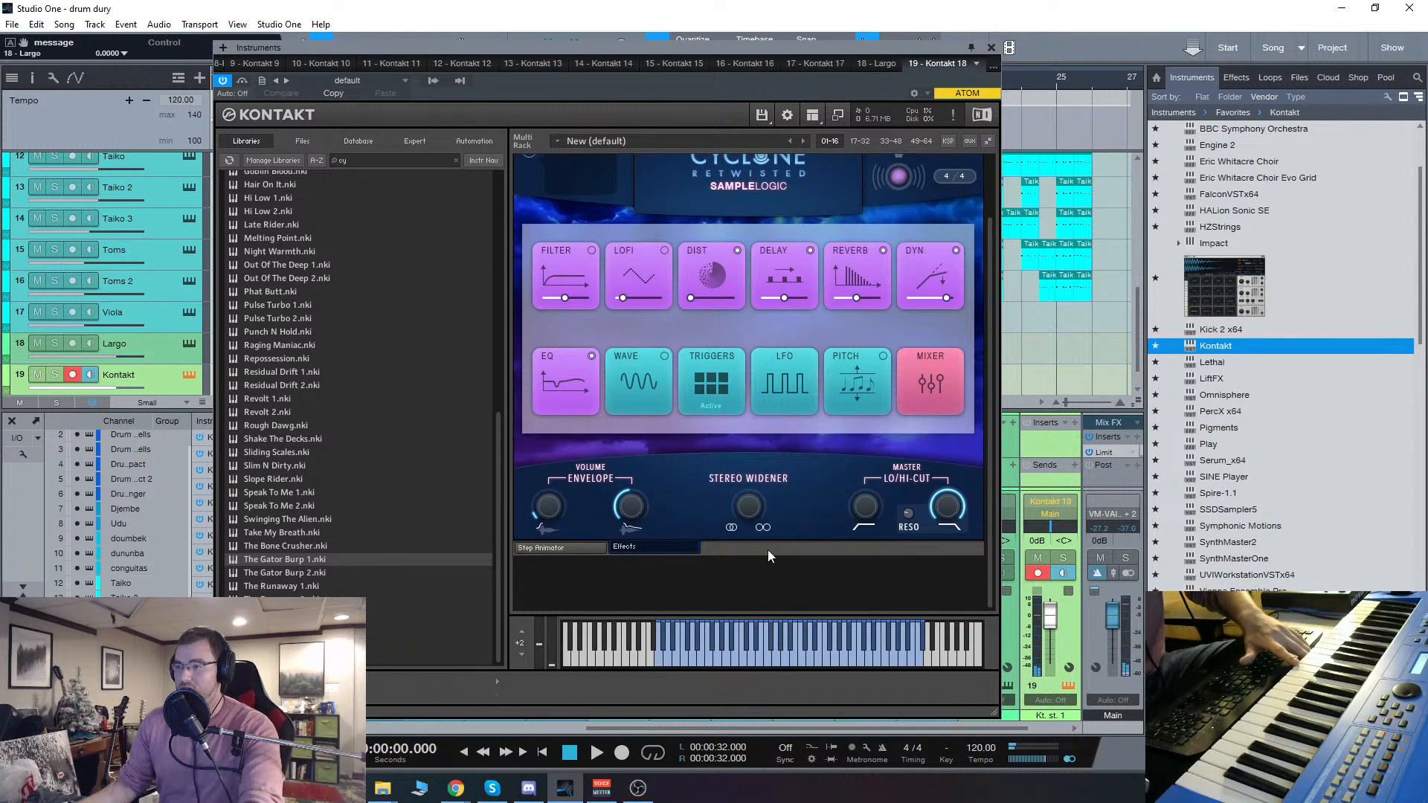
click(569, 549)
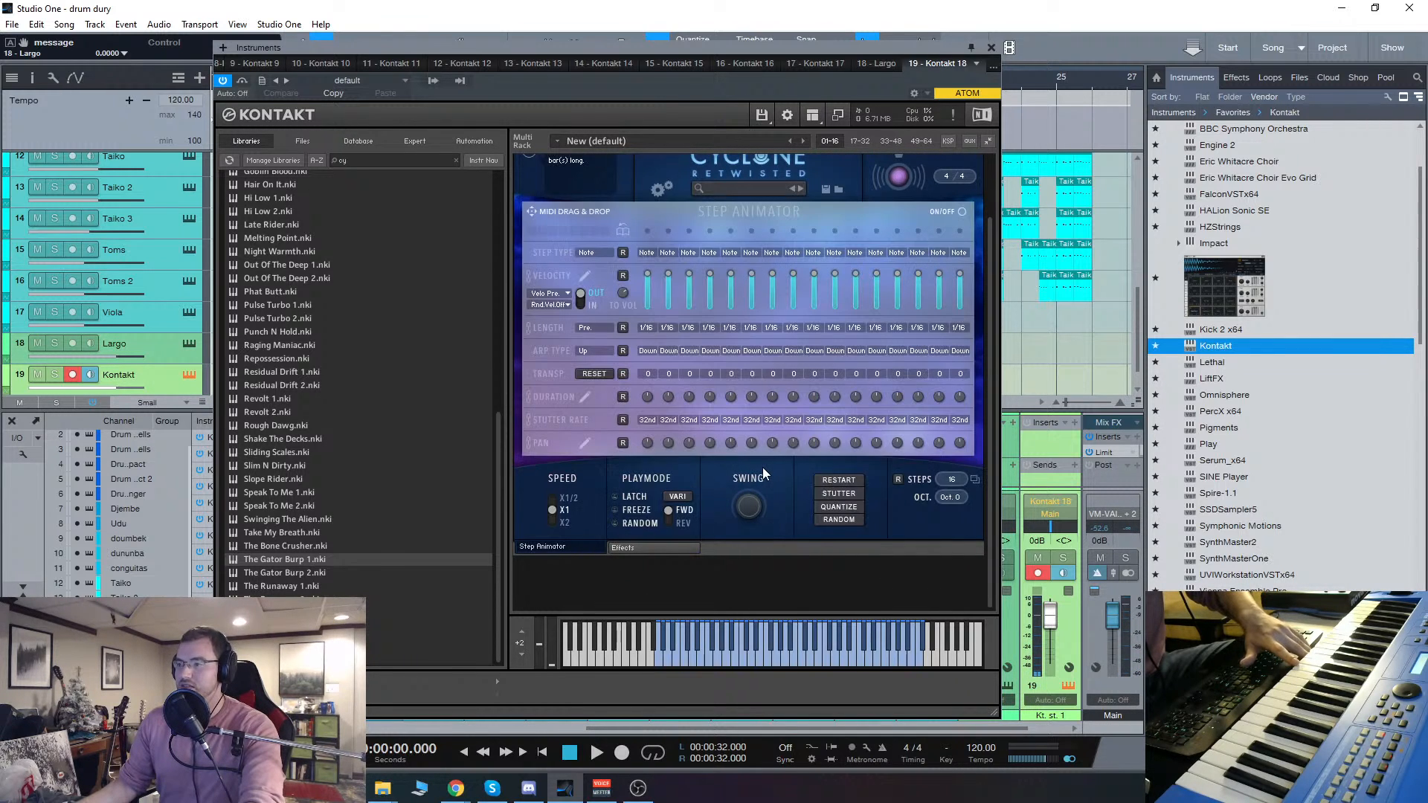
click(658, 548)
Step: Set the Delay's dry/wet to 0% in The Gator Burp 1 and return to the effects overview
click(809, 272)
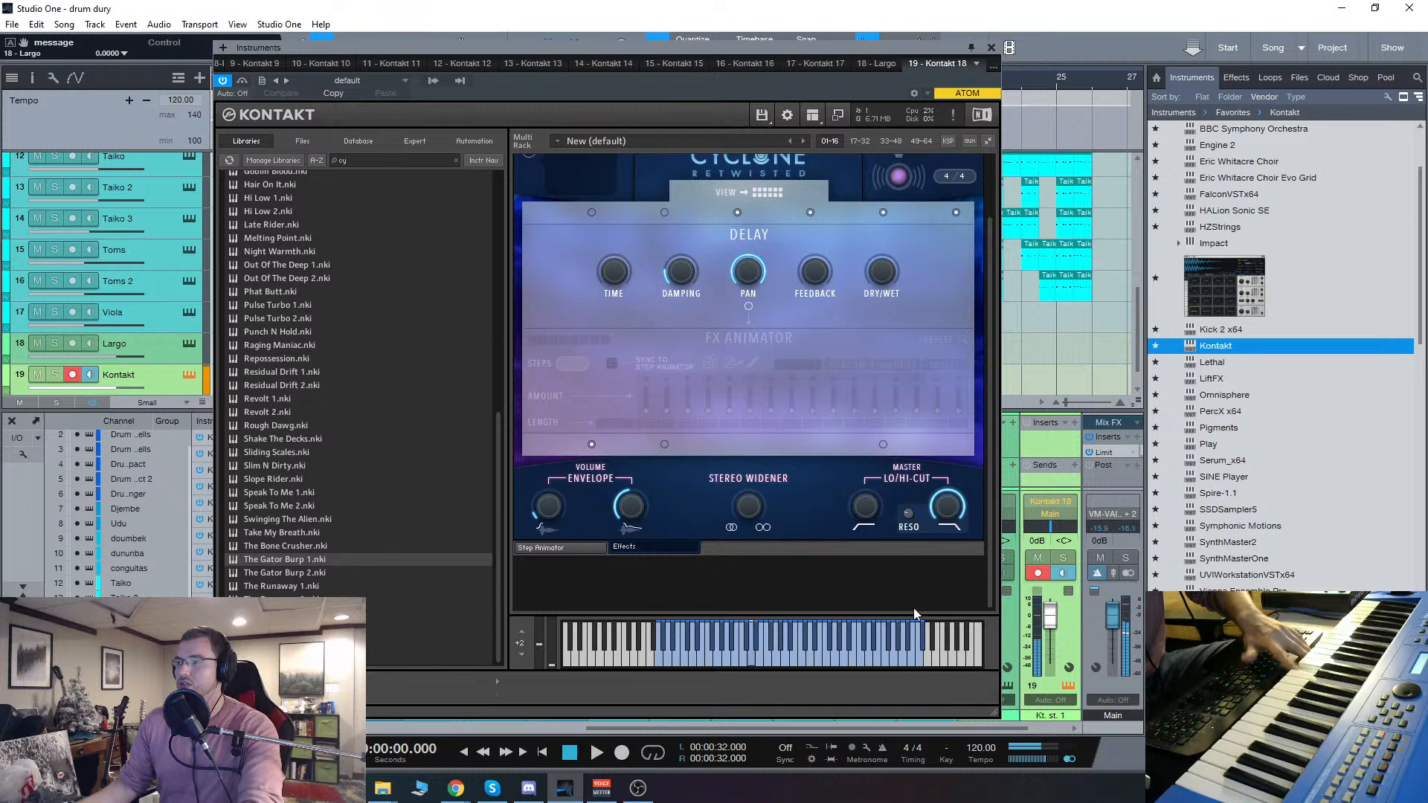
scroll(879, 338, up, 2)
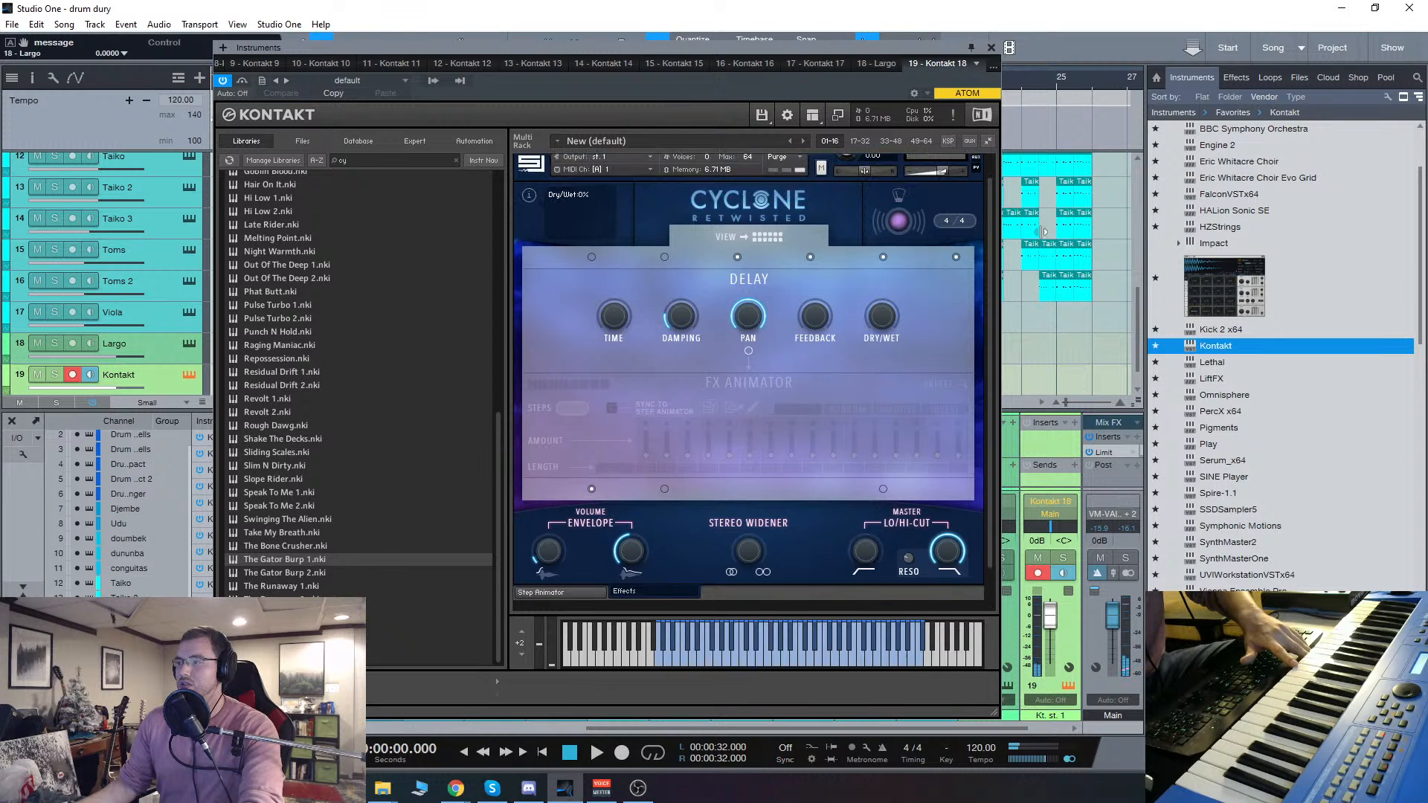
click(772, 239)
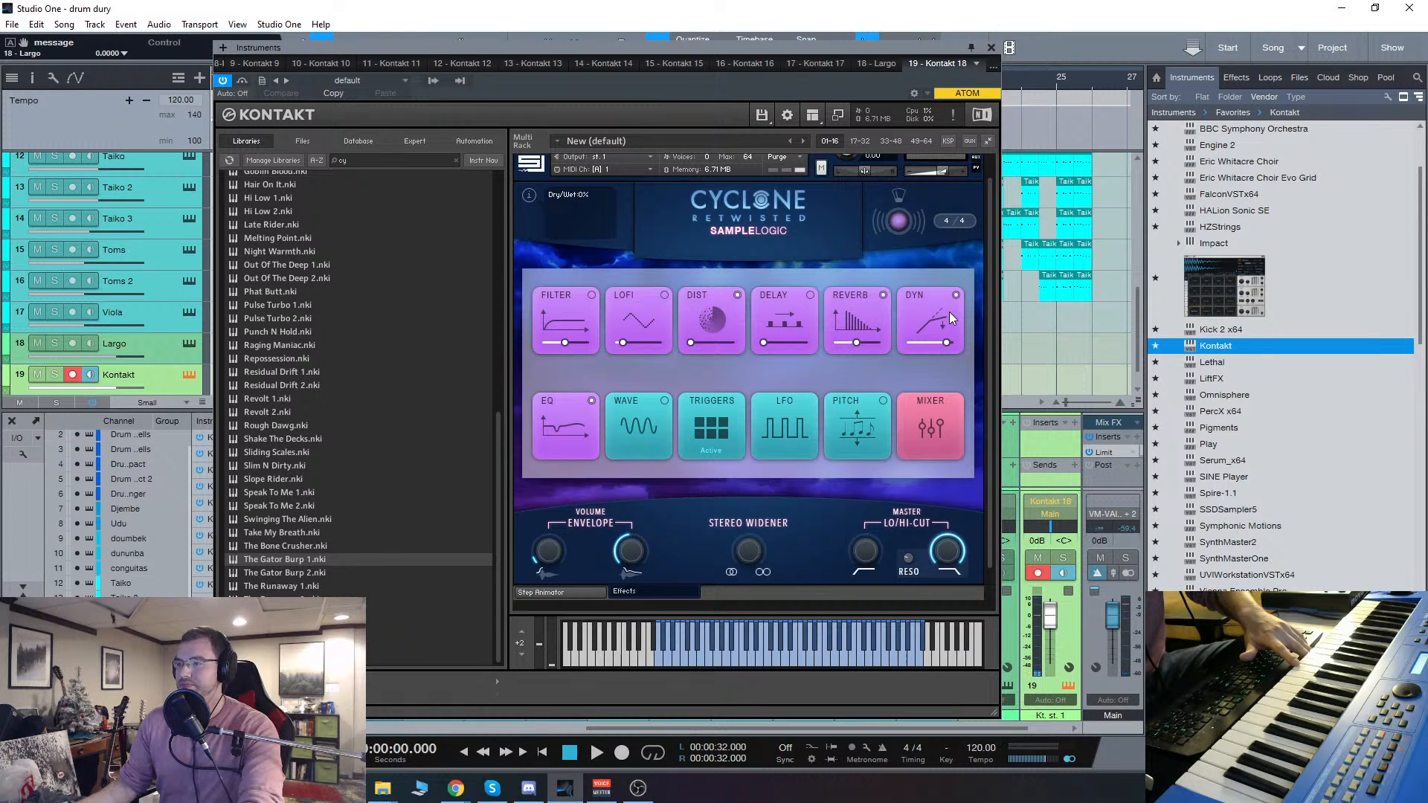
scroll(967, 194, up, 1)
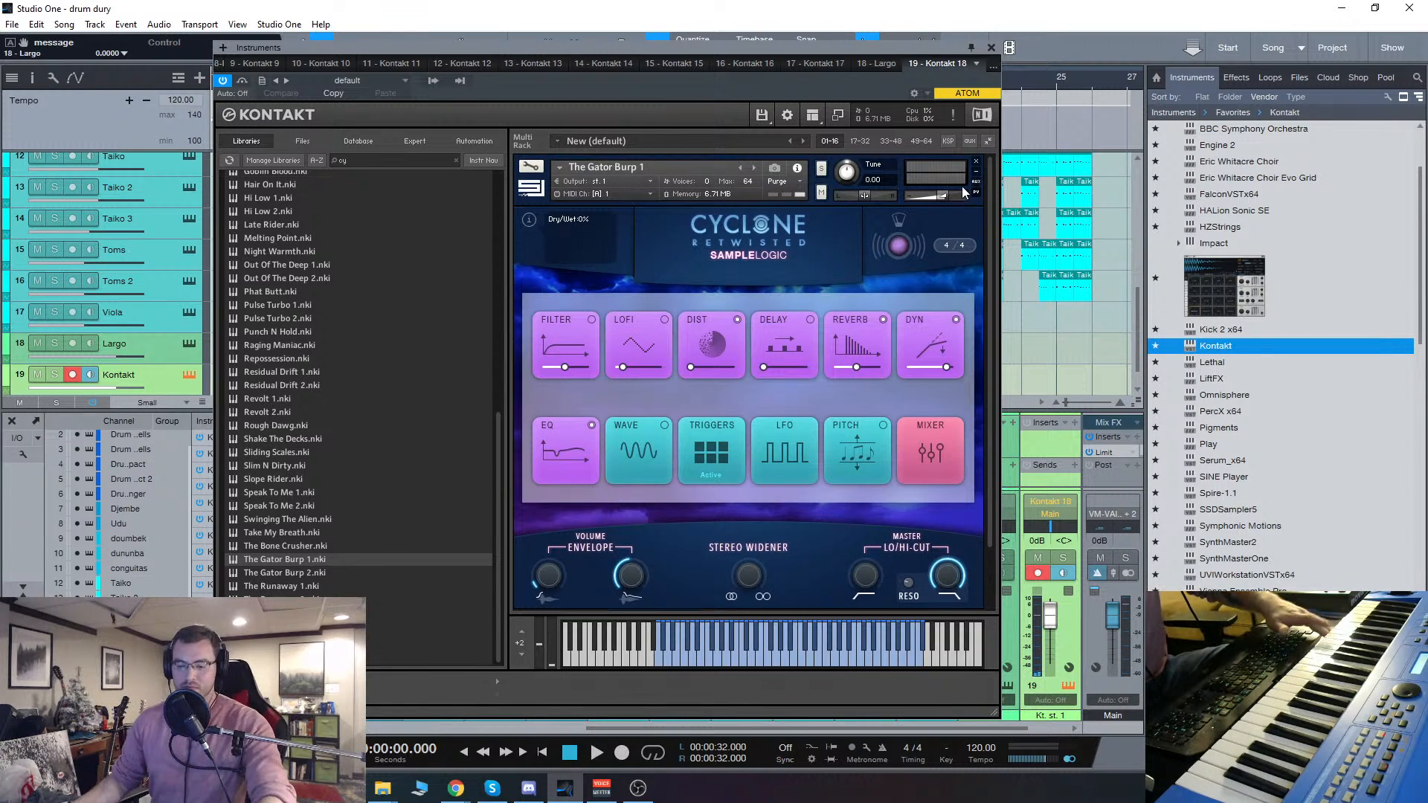
Step: Remove The Gator Burp 1 from the rack without saving and load Bad Connection from Cyclone's Kits instruments
click(976, 160)
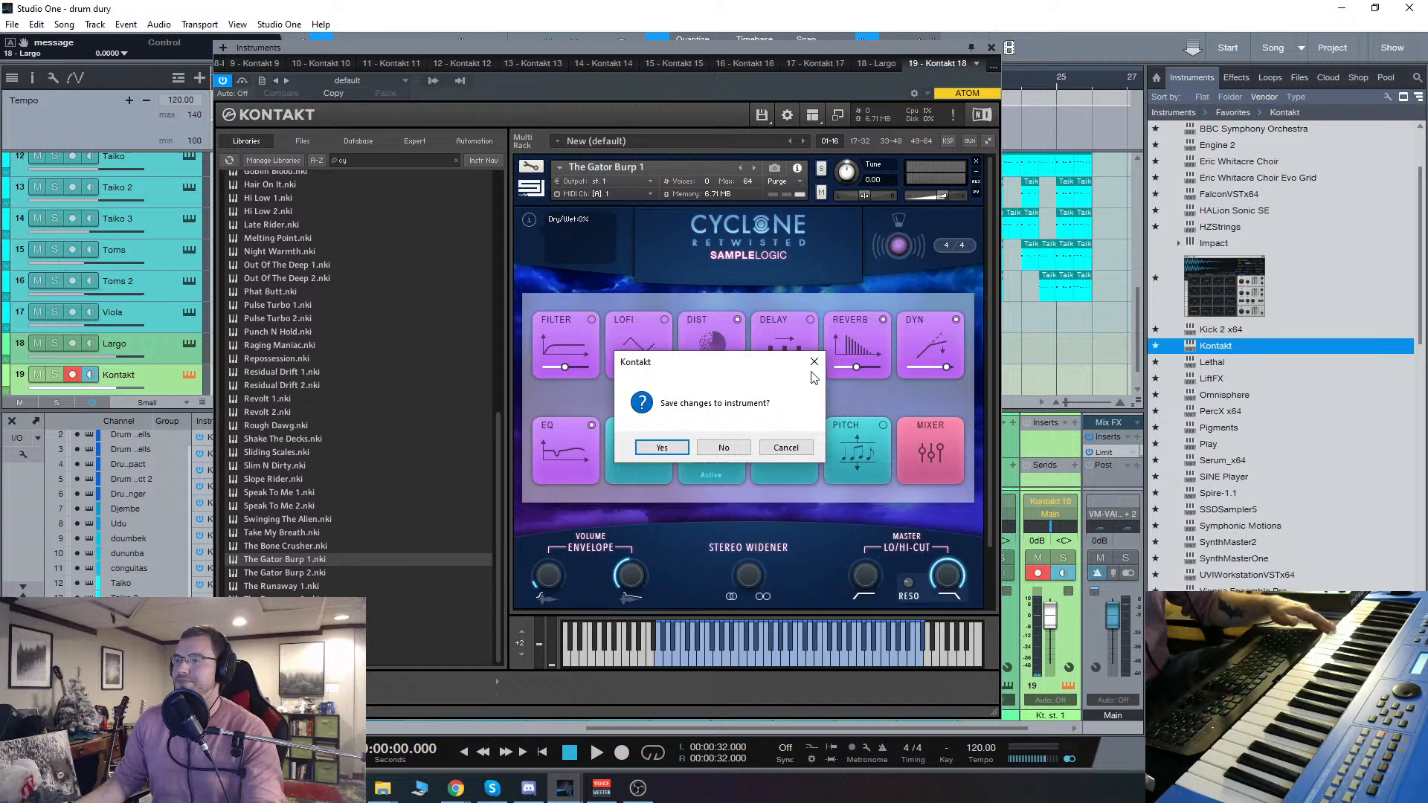
click(723, 447)
scroll(307, 240, up, 10)
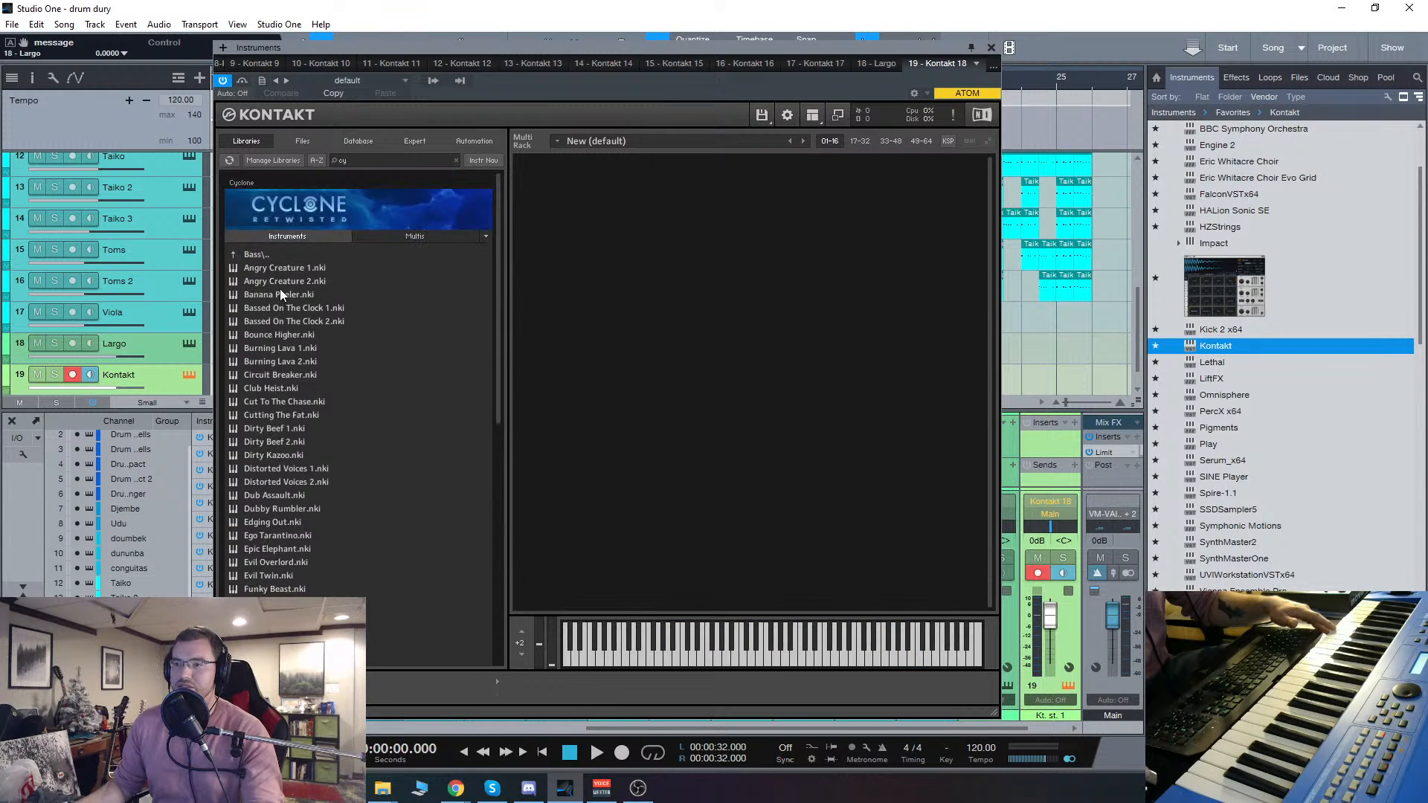
double_click(256, 254)
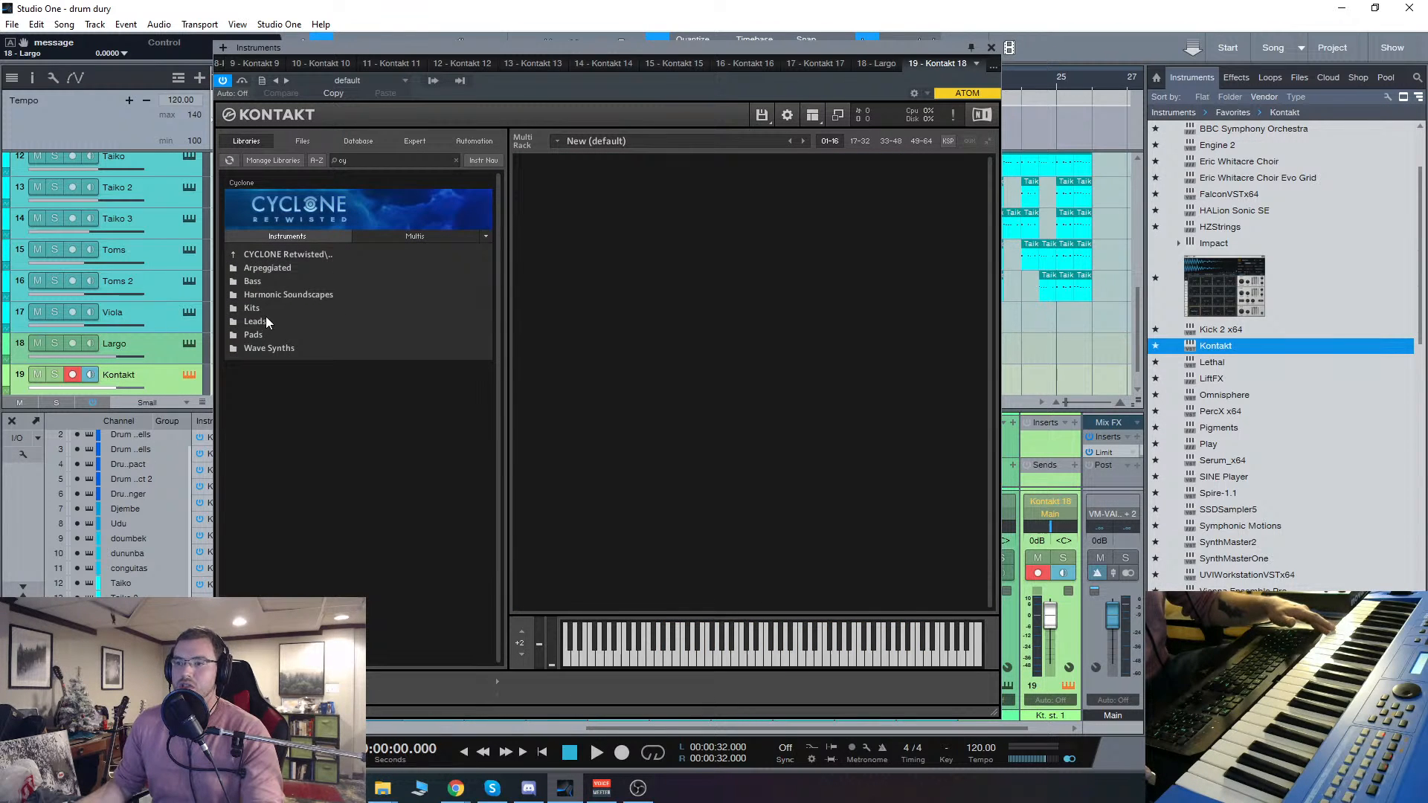
double_click(258, 309)
double_click(270, 269)
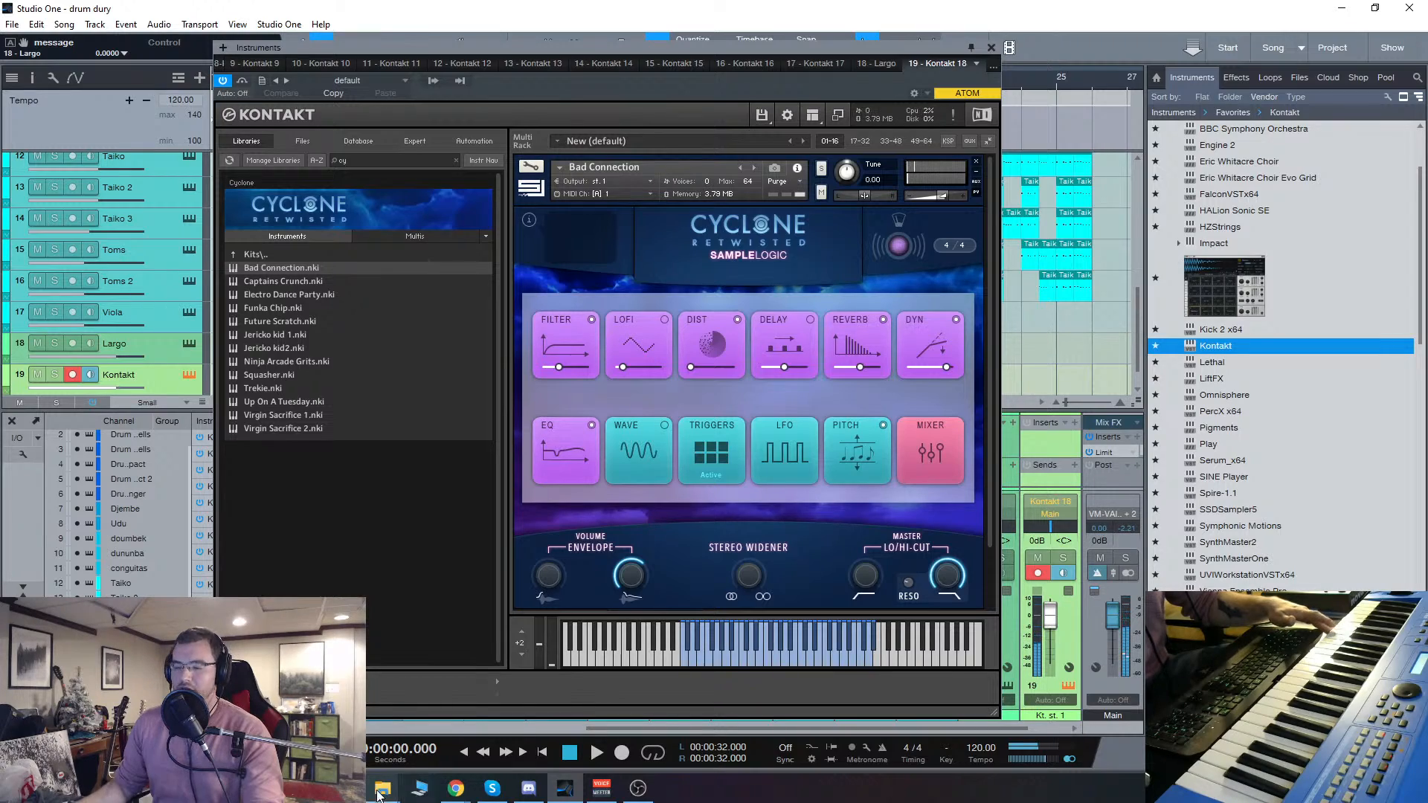
Step: Advance the Cyclone kit through Captains Crunch and Electro Dance Party to Funka Chip
mouse_move(382, 794)
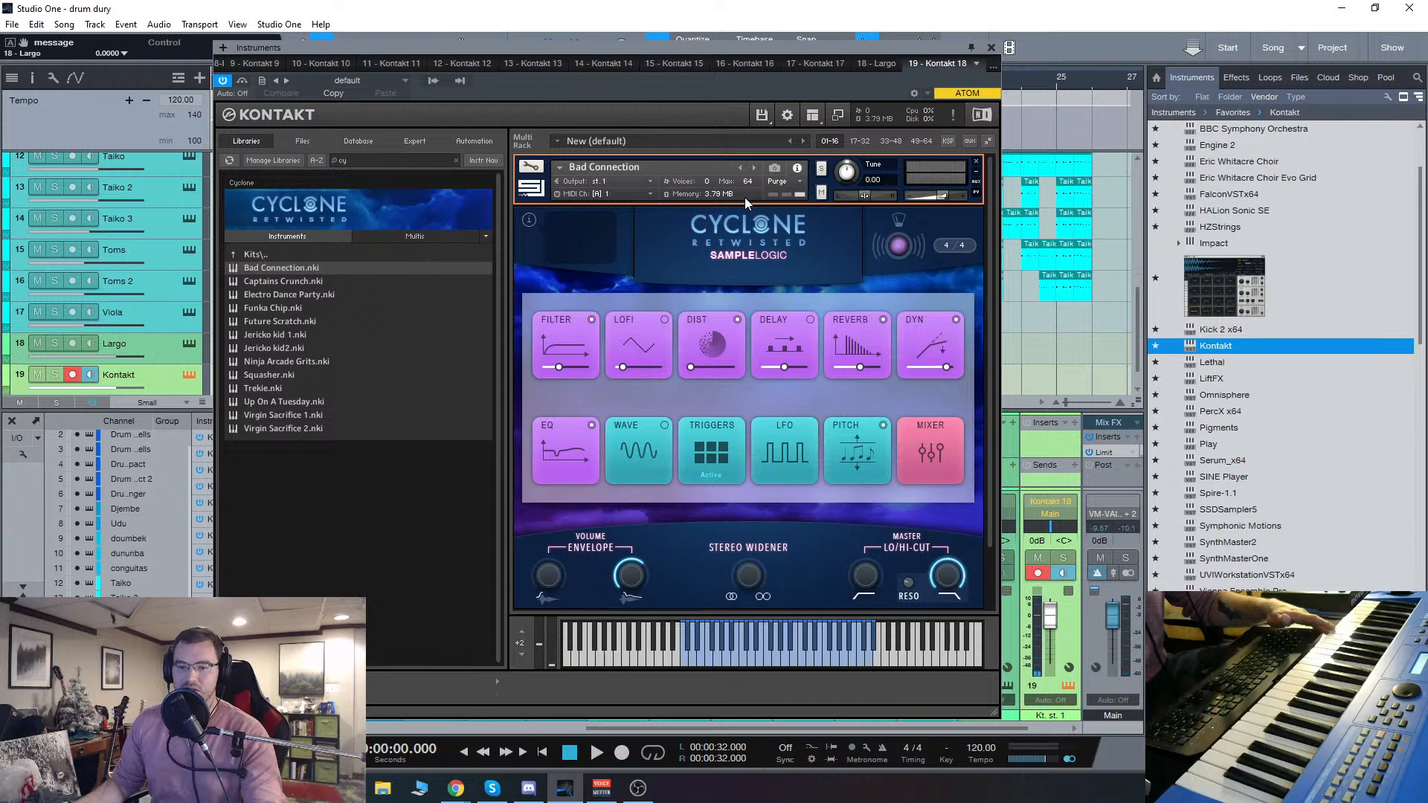
click(754, 167)
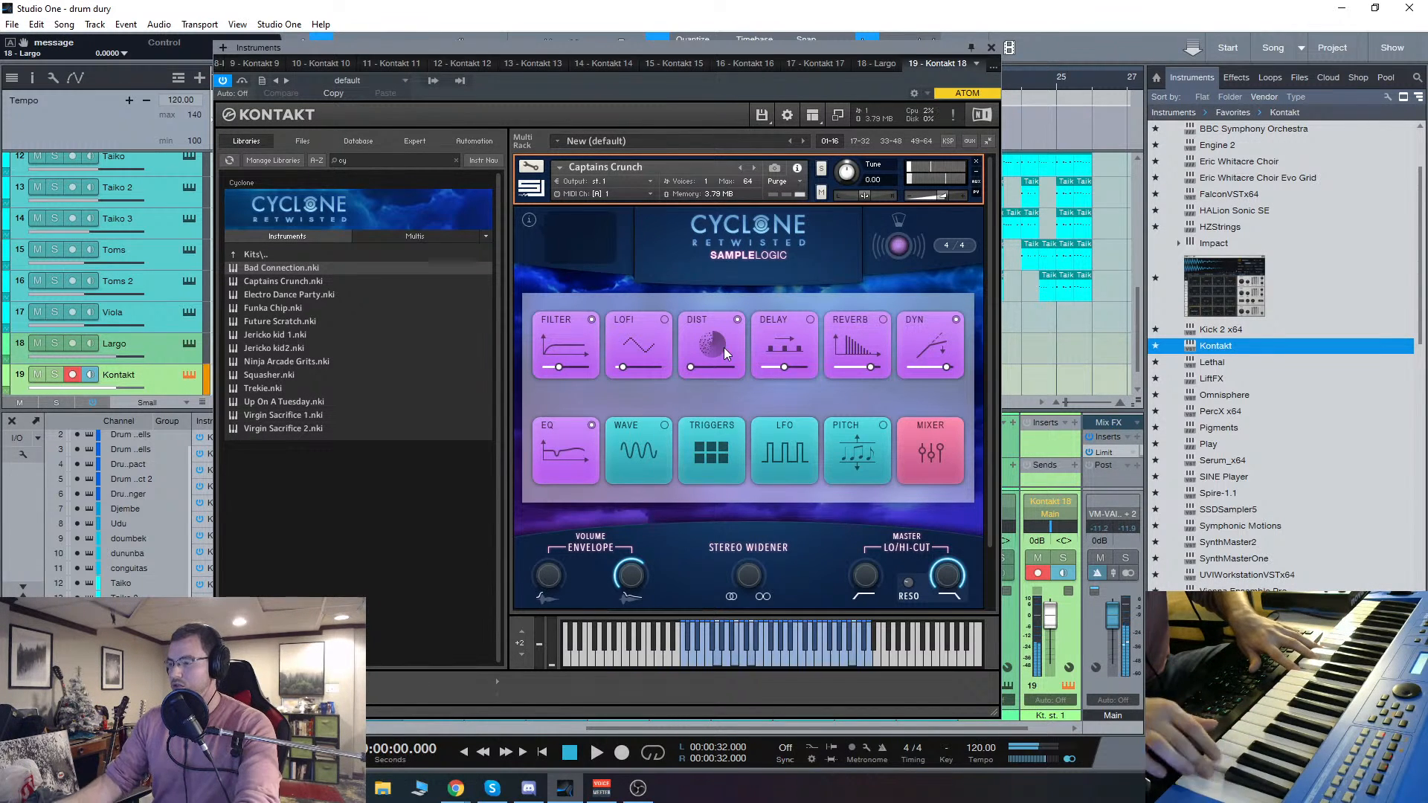
click(758, 168)
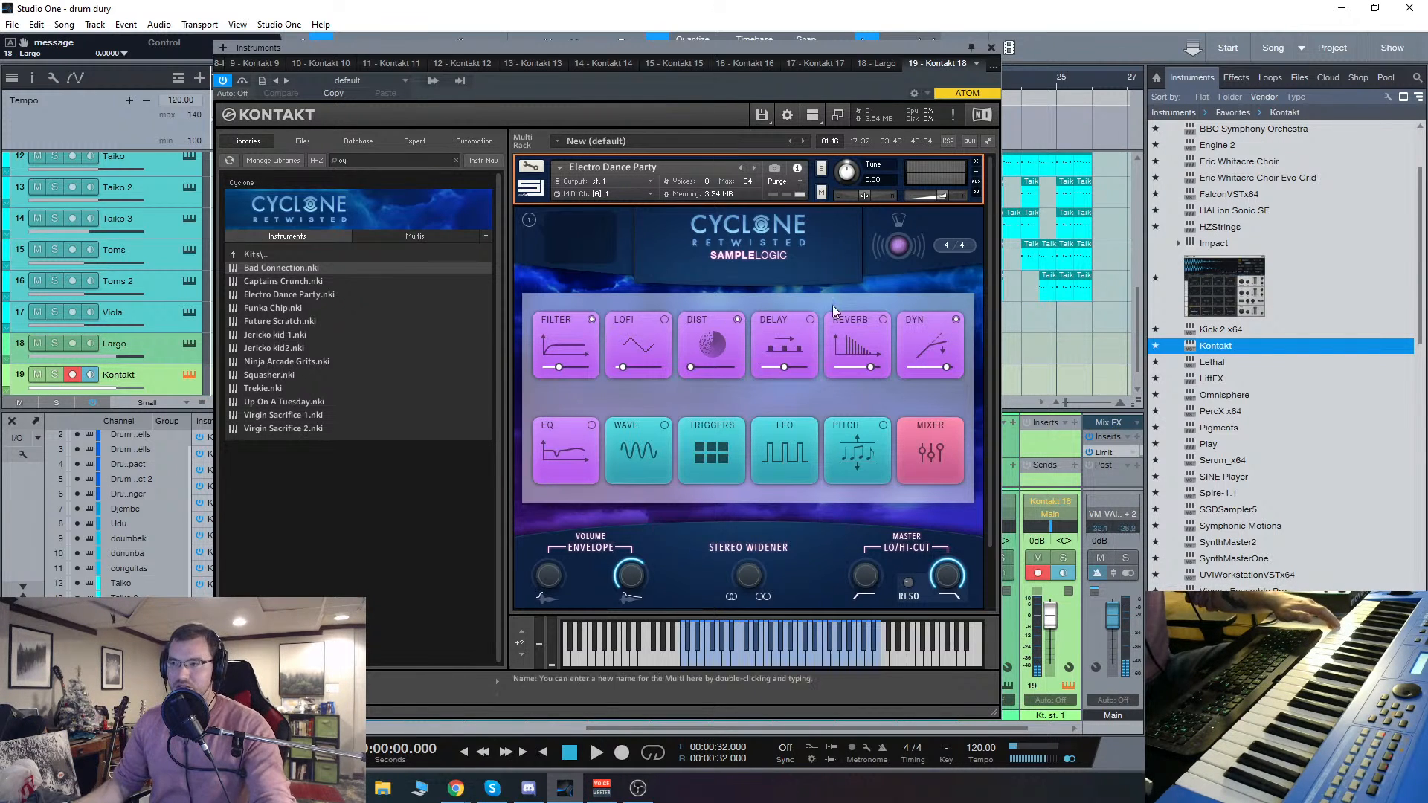
click(753, 168)
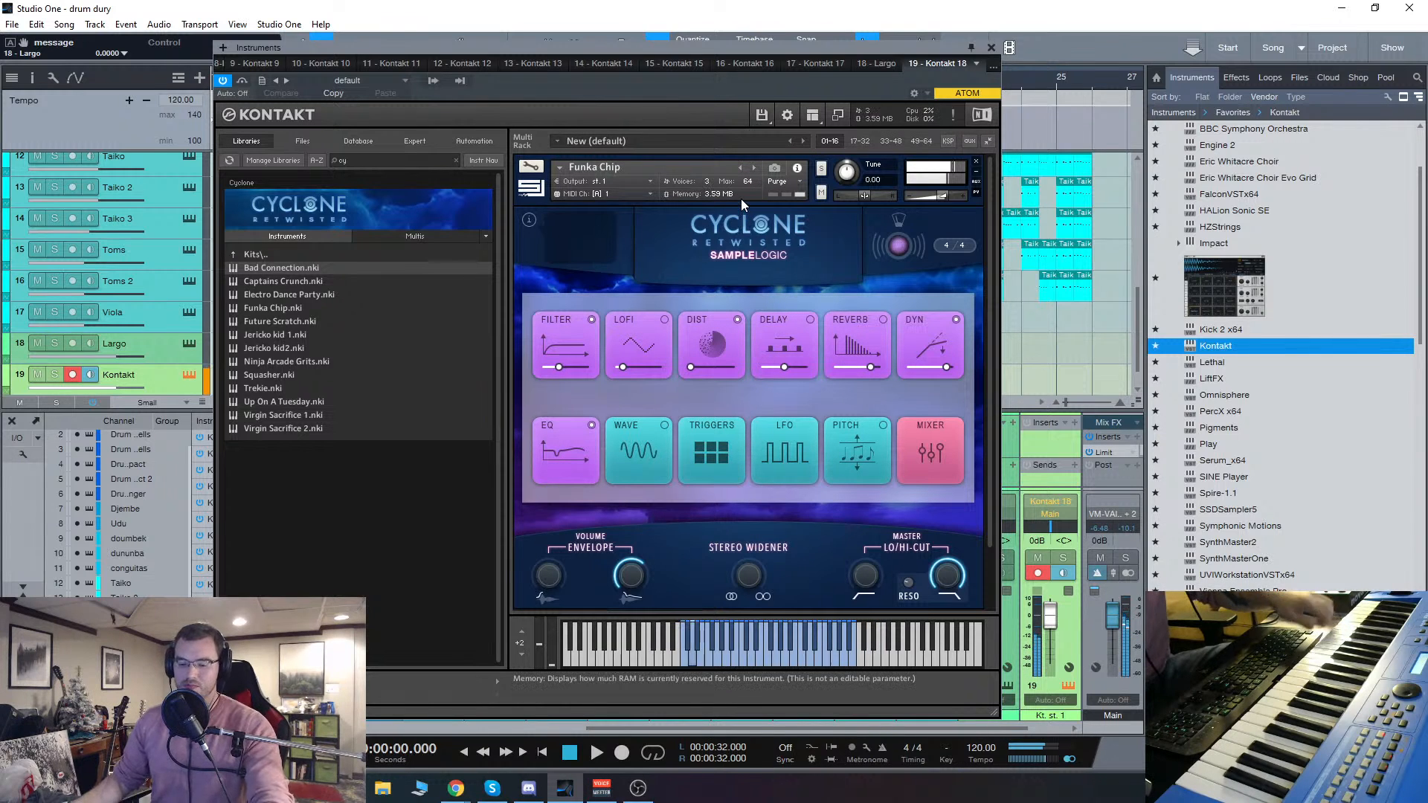
Step: Remove Funka Chip from the Kontakt rack and load Nitro In The Fire 2 from Cyclone's Pads instruments
click(976, 161)
click(257, 255)
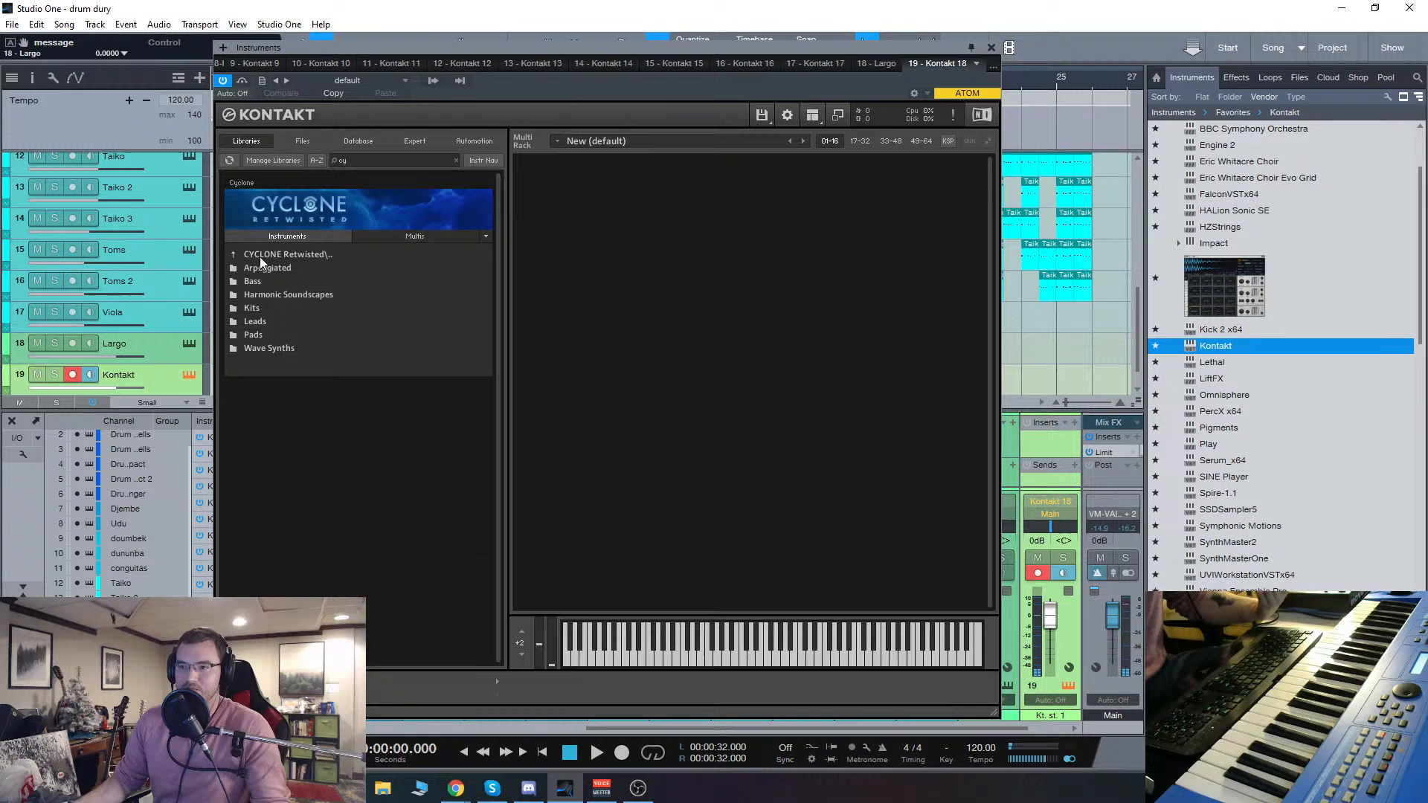
click(261, 335)
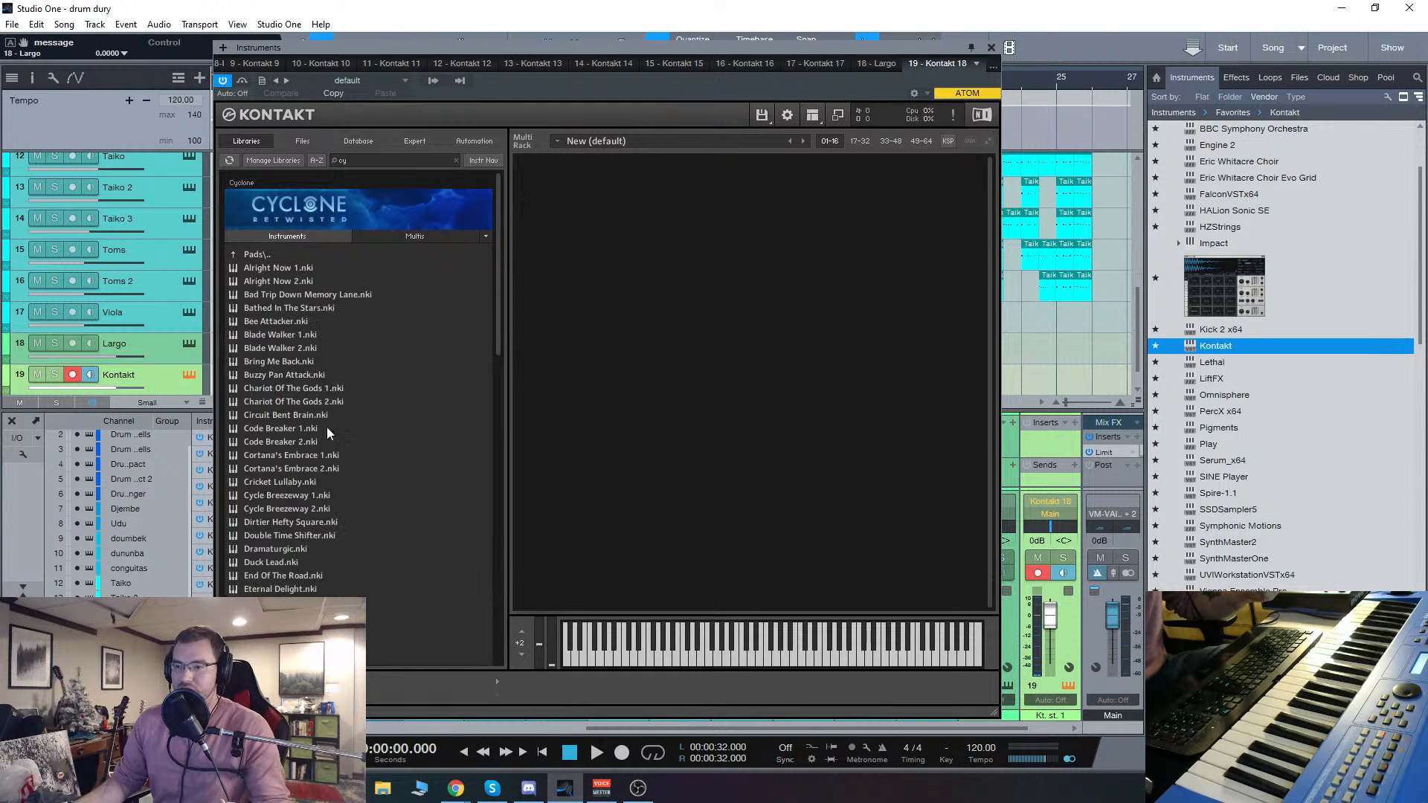
scroll(328, 427, down, 12)
double_click(266, 415)
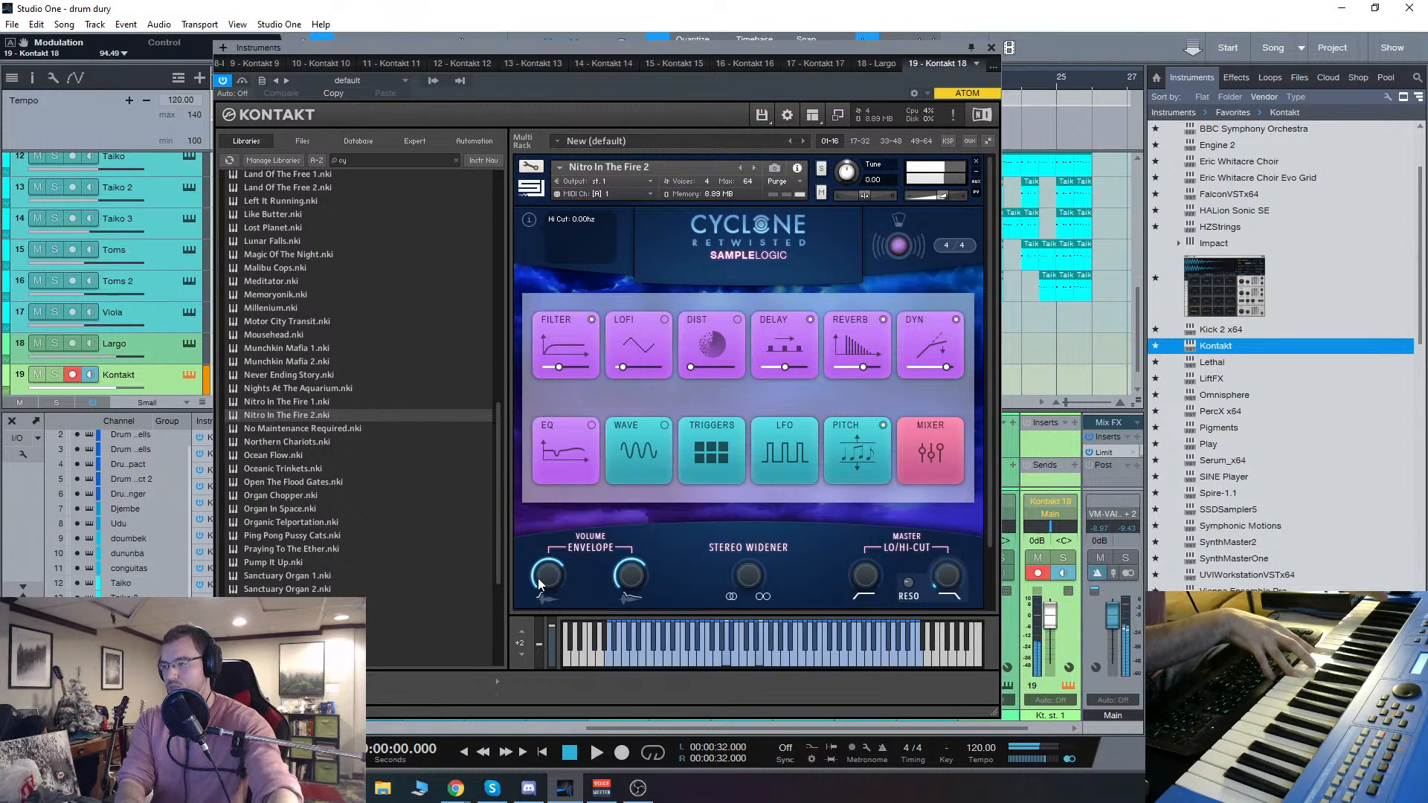
Step: Show the Step Animator page of Nitro In The Fire 2 and review its sequence rows
scroll(883, 532, down, 1)
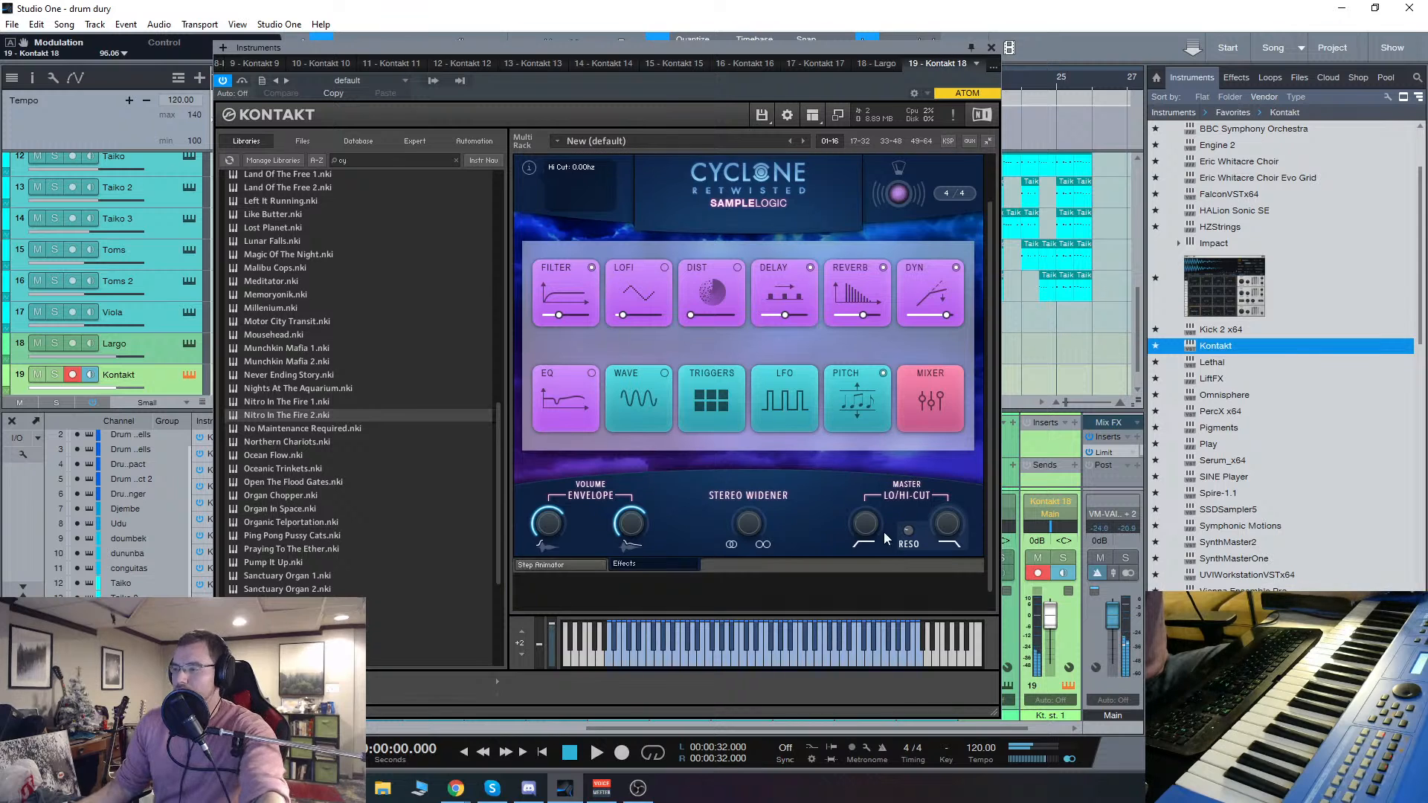
click(551, 568)
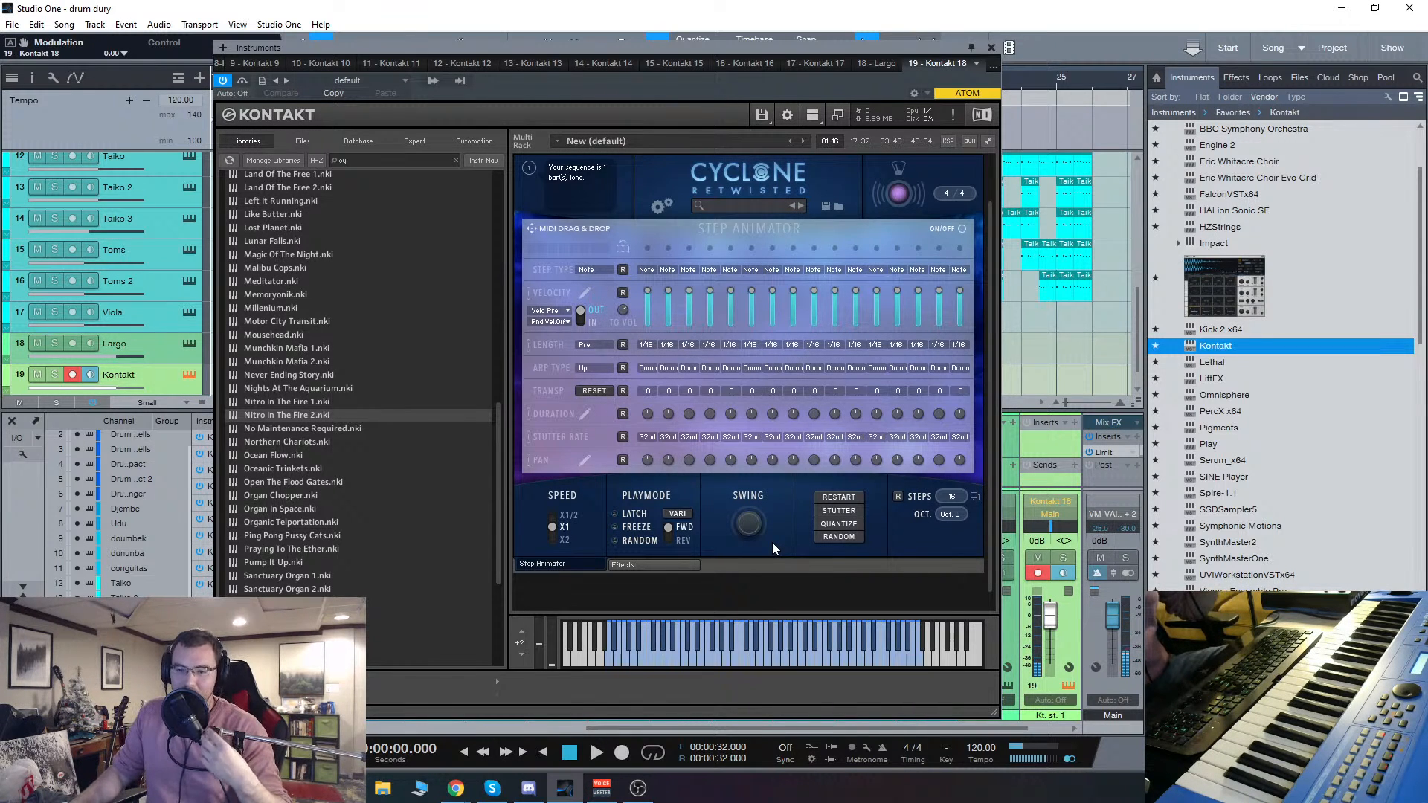
scroll(995, 365, up, 1)
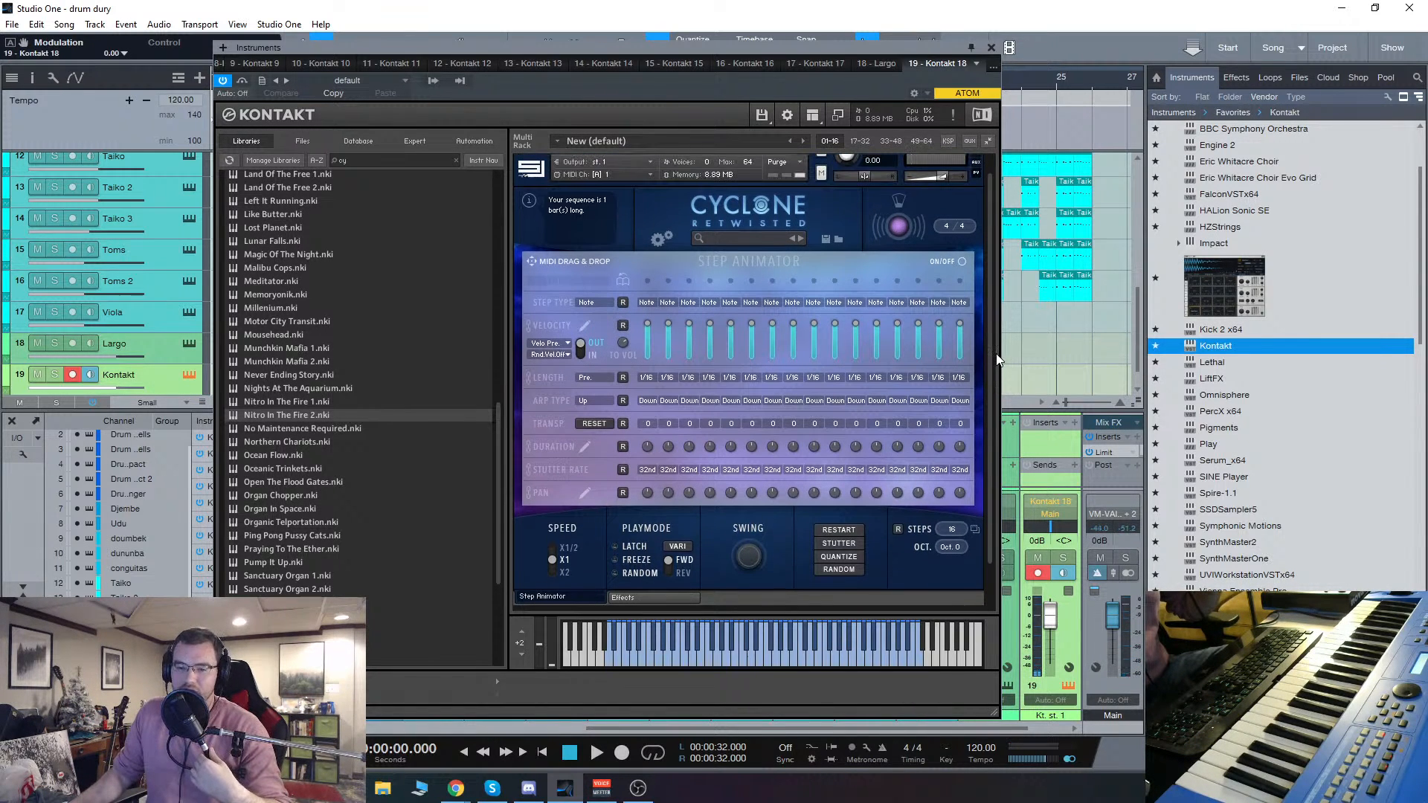
scroll(979, 213, up, 1)
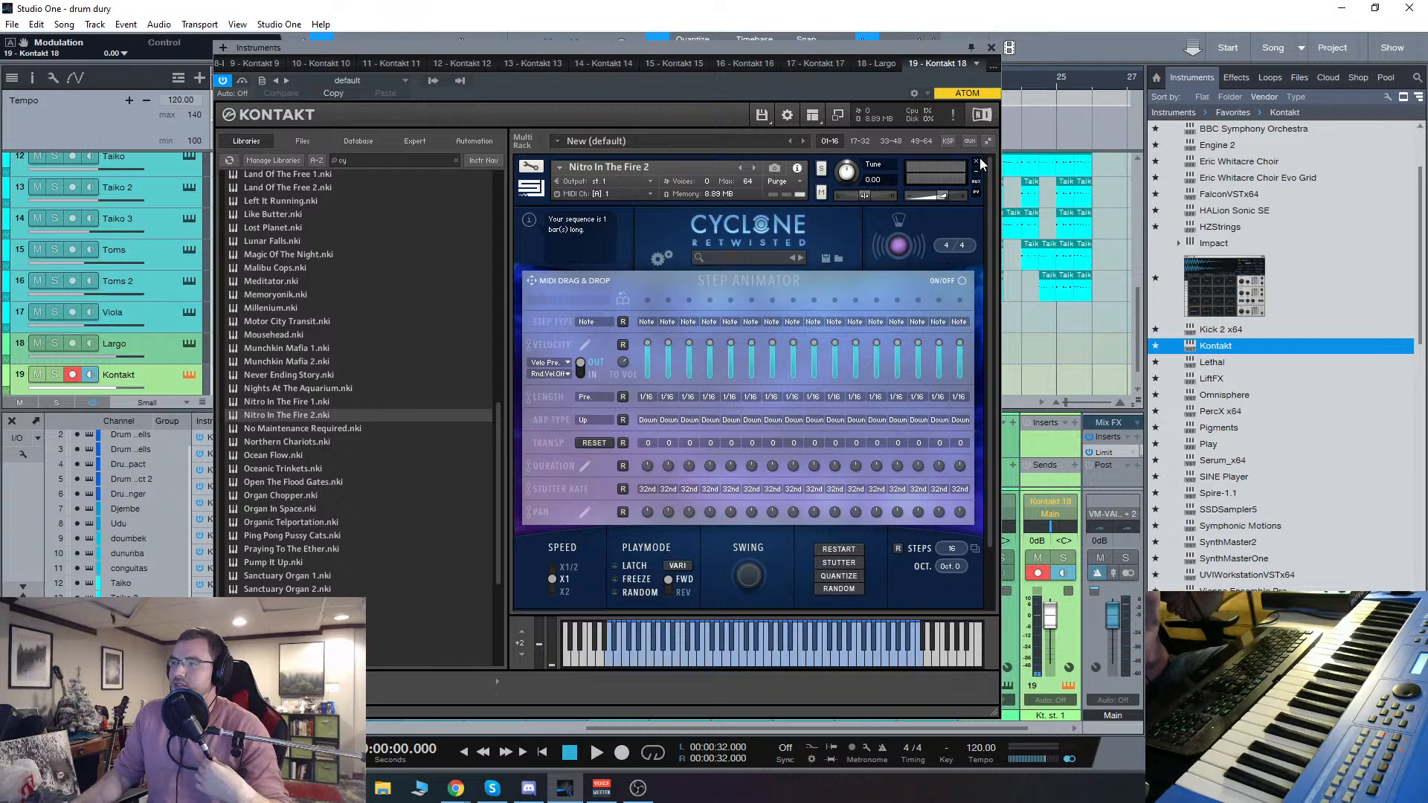
Step: Remove Nitro In The Fire 2 from the rack without saving and load Organic Telportation from Cyclone's Pads instruments
click(976, 165)
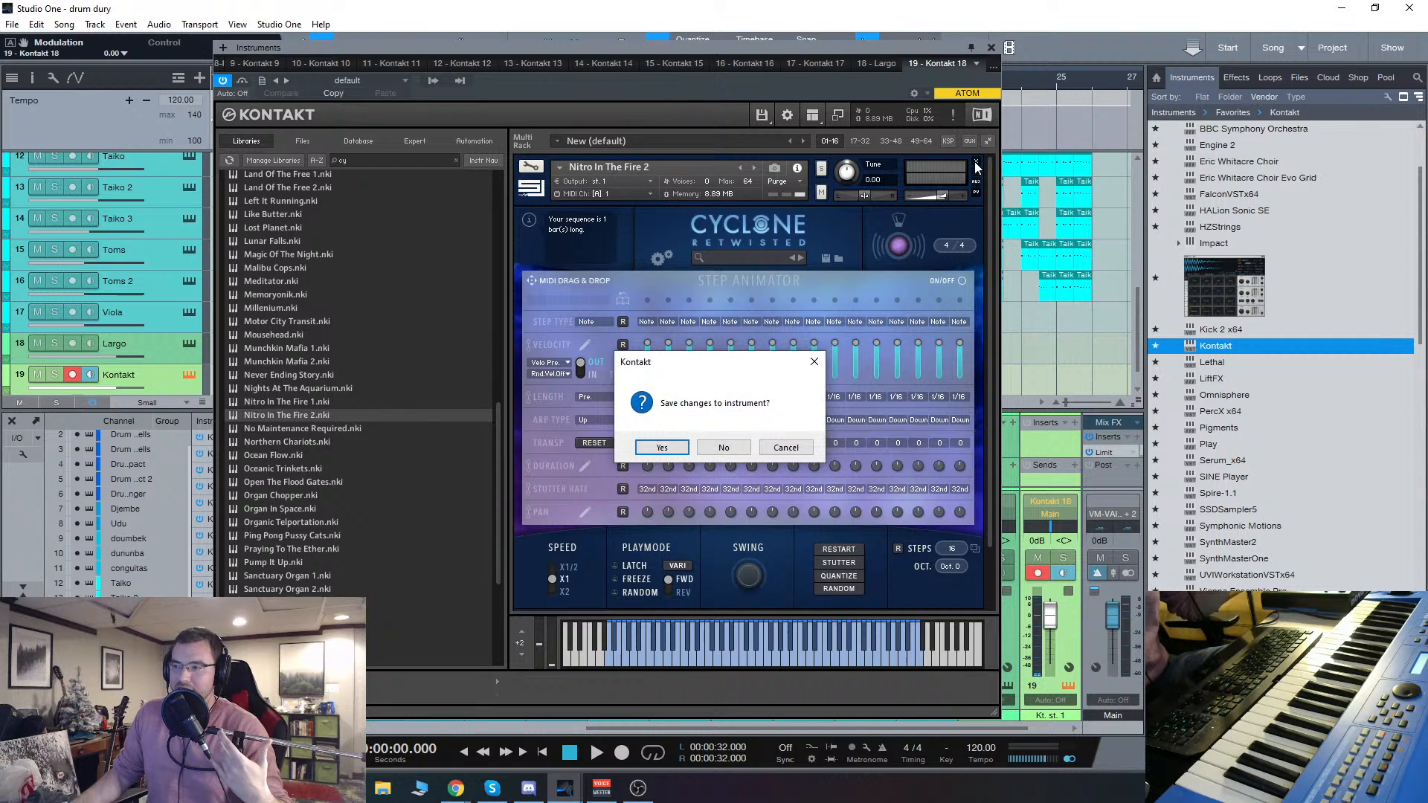
click(722, 447)
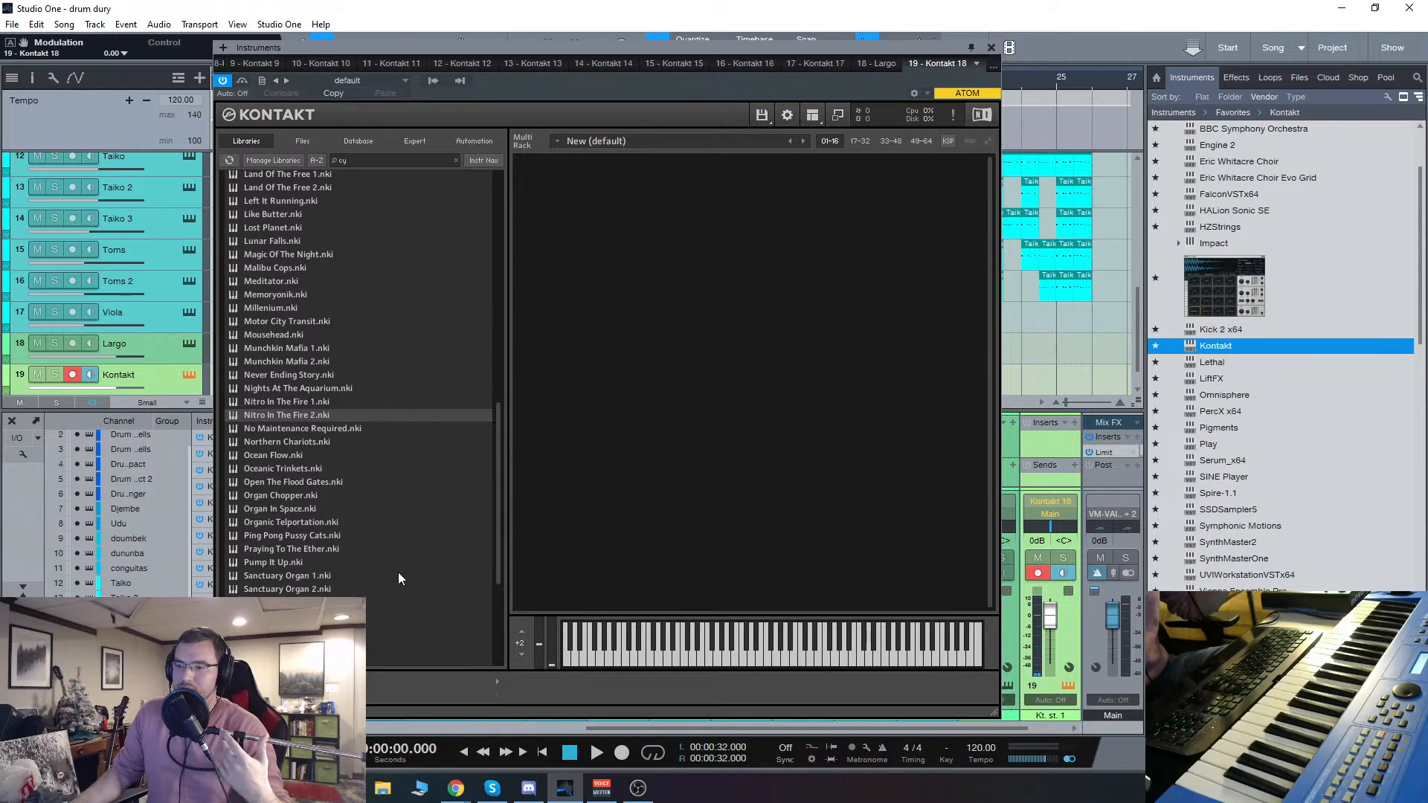
double_click(274, 519)
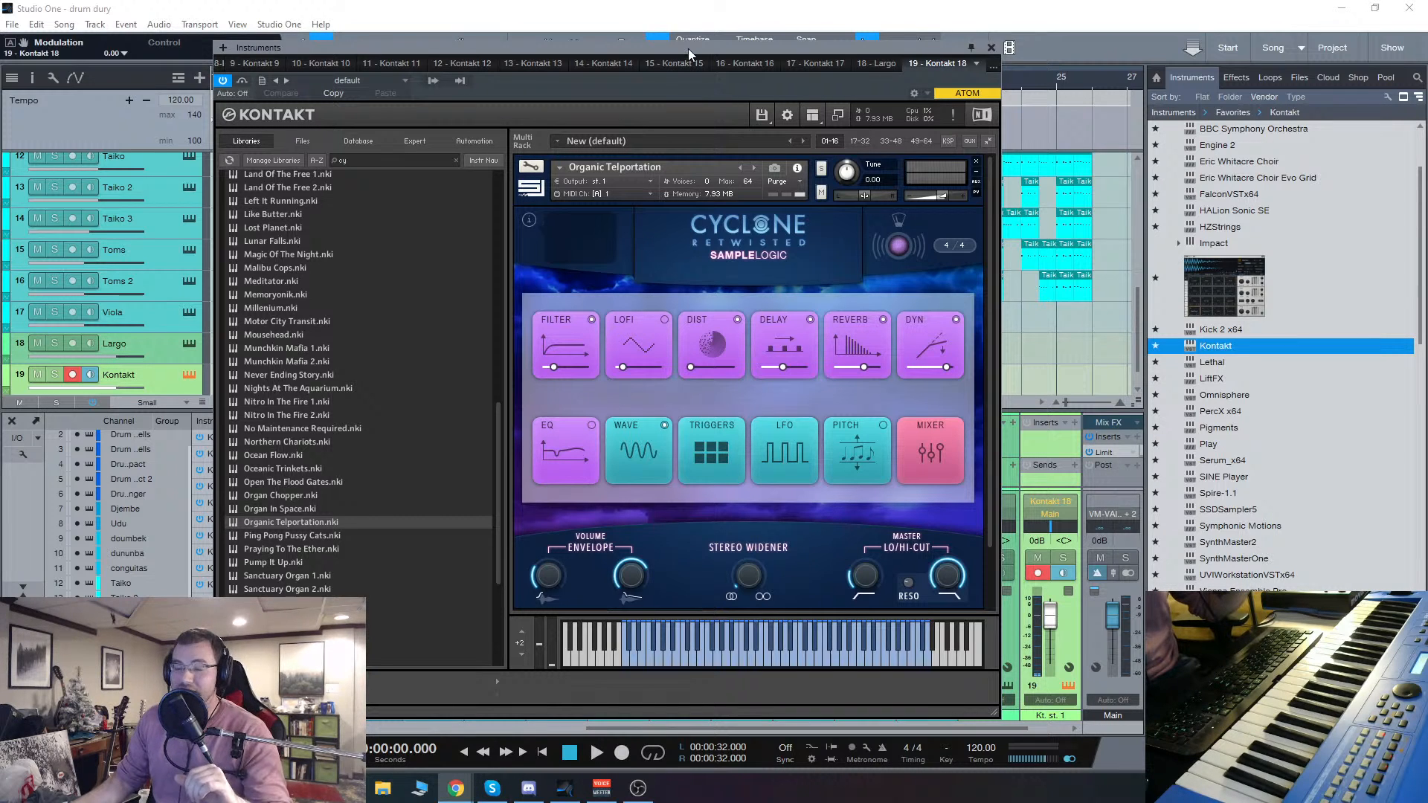
Step: Remove Organic Telportation from the rack and load Leading The Charge 2 from Cyclone's Leads instruments
mouse_move(689, 48)
mouse_down()
mouse_move(668, 60)
mouse_move(684, 33)
mouse_move(676, 54)
mouse_up()
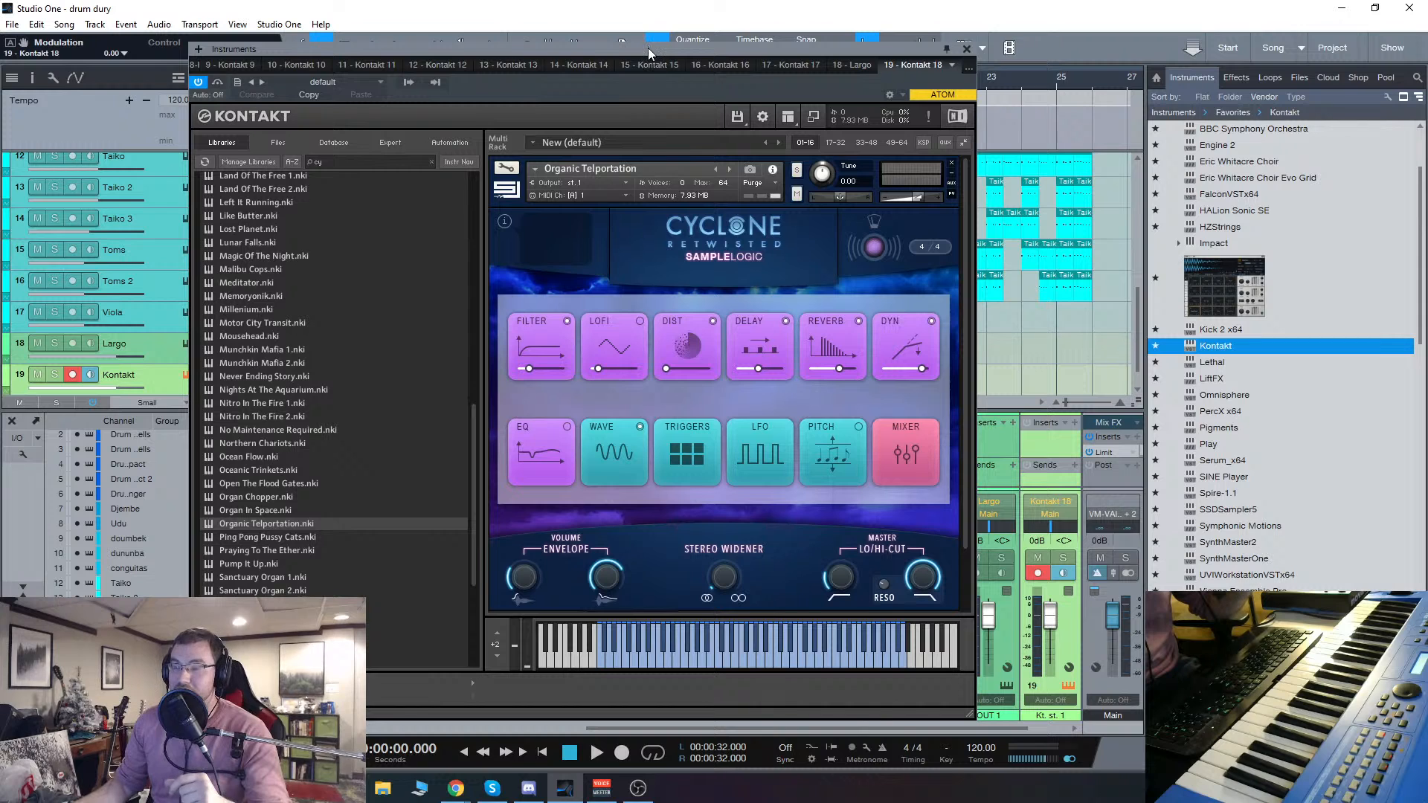
drag(648, 47, 659, 51)
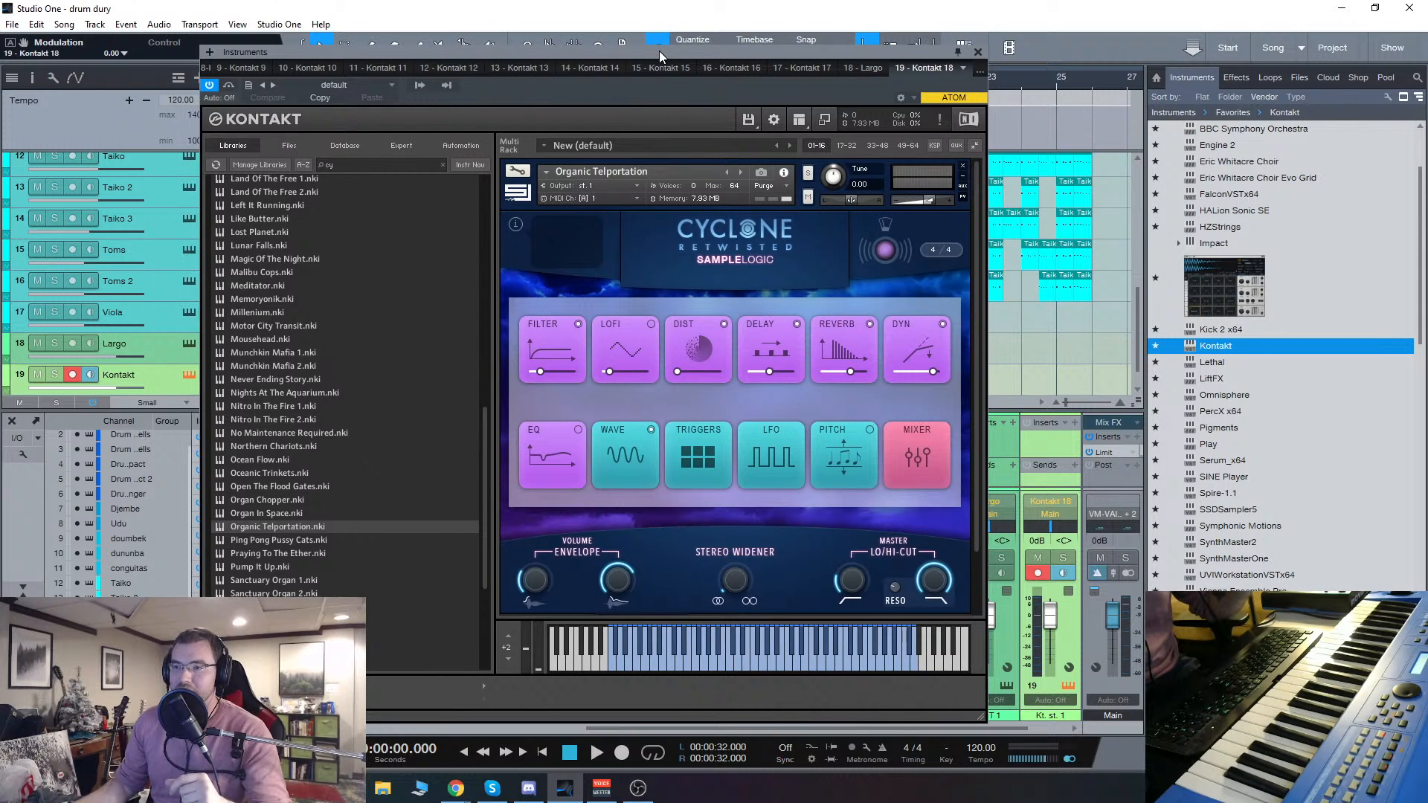
click(963, 166)
scroll(418, 435, up, 4)
scroll(413, 439, up, 4)
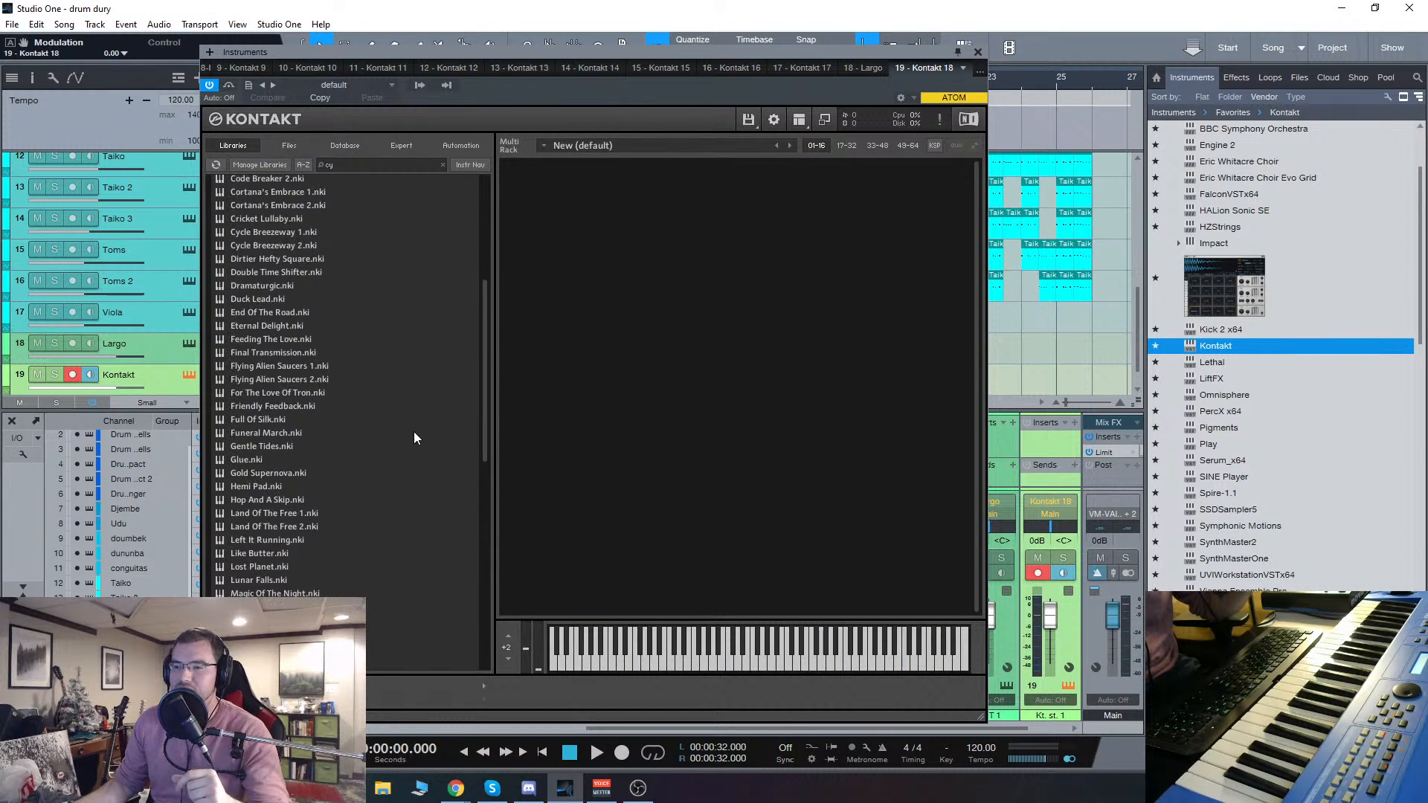
scroll(380, 485, up, 3)
scroll(380, 484, up, 3)
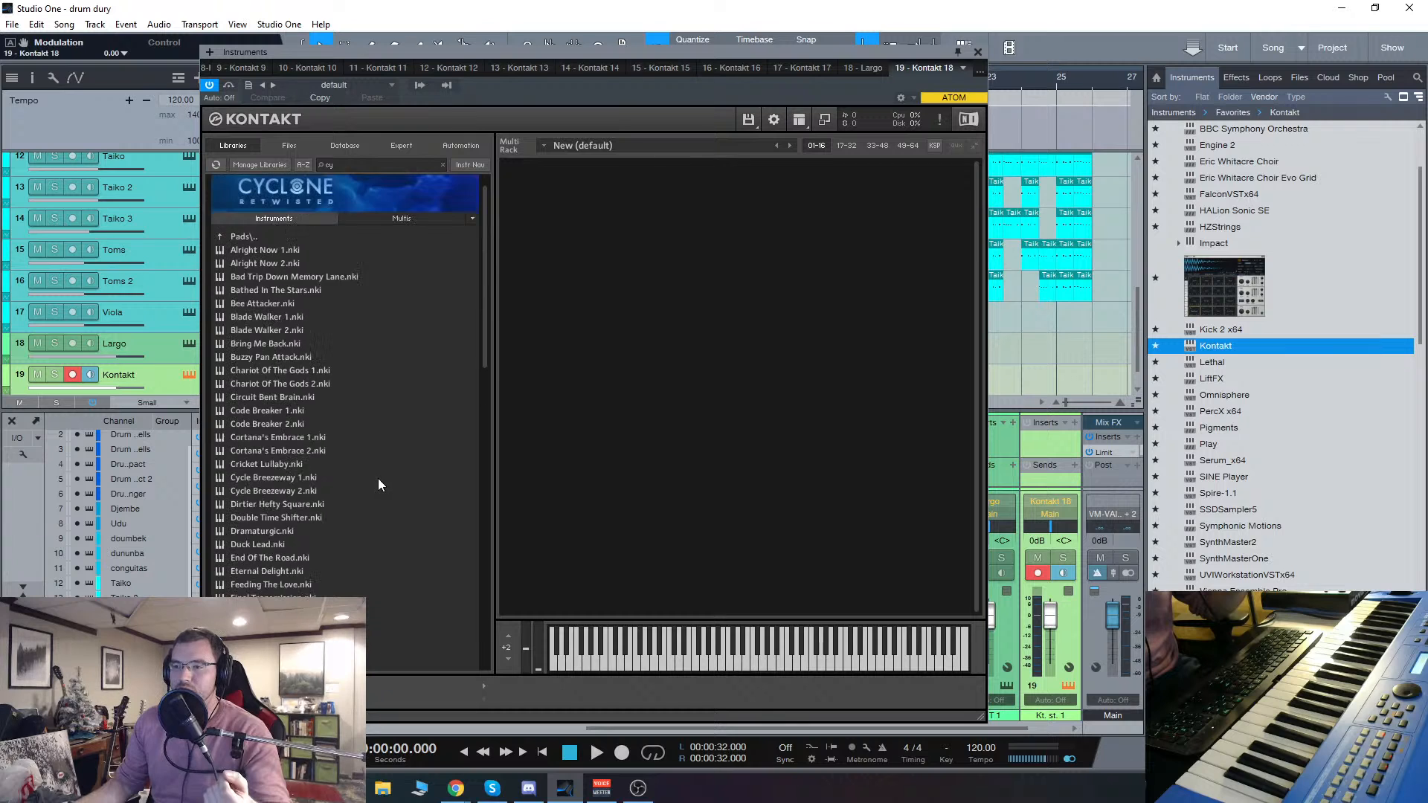
double_click(258, 258)
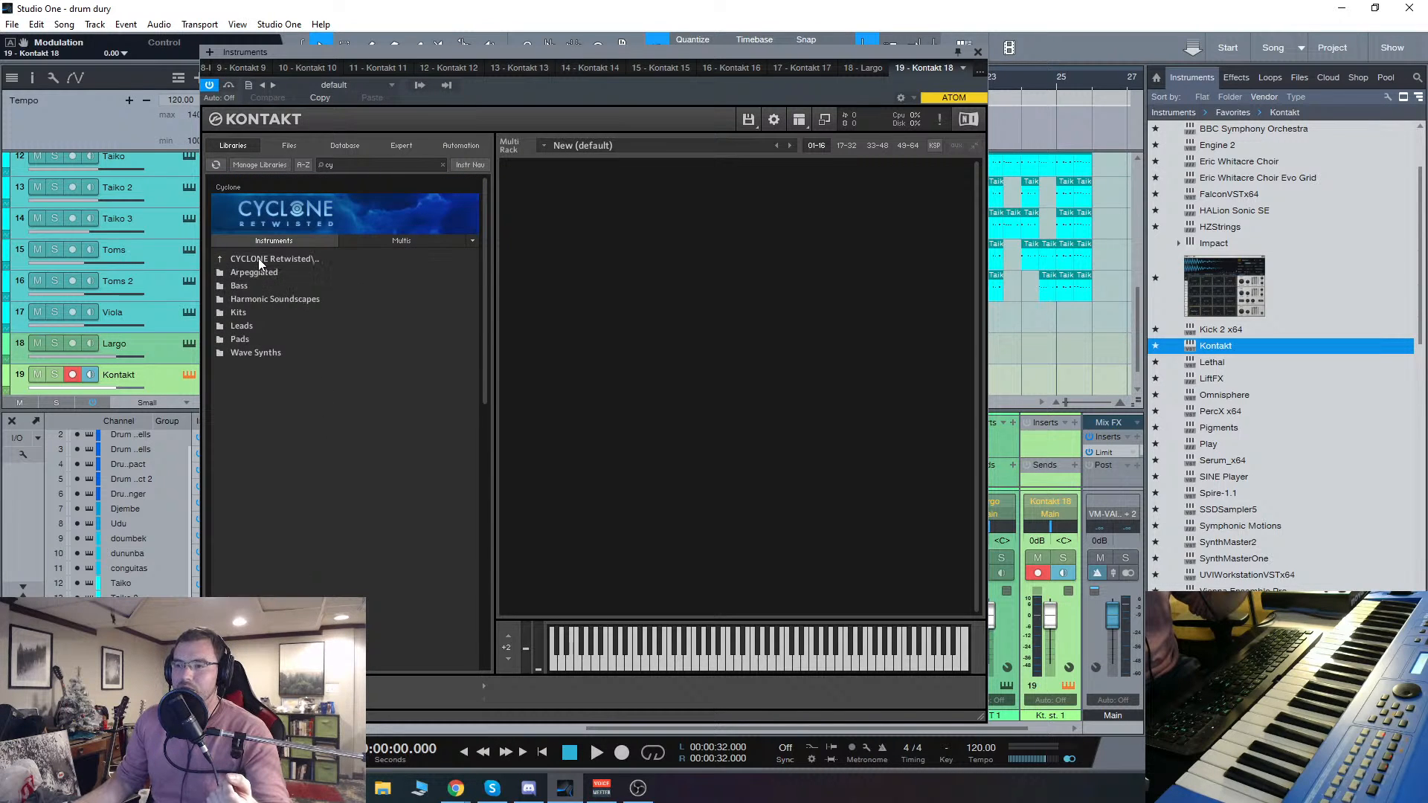
double_click(252, 328)
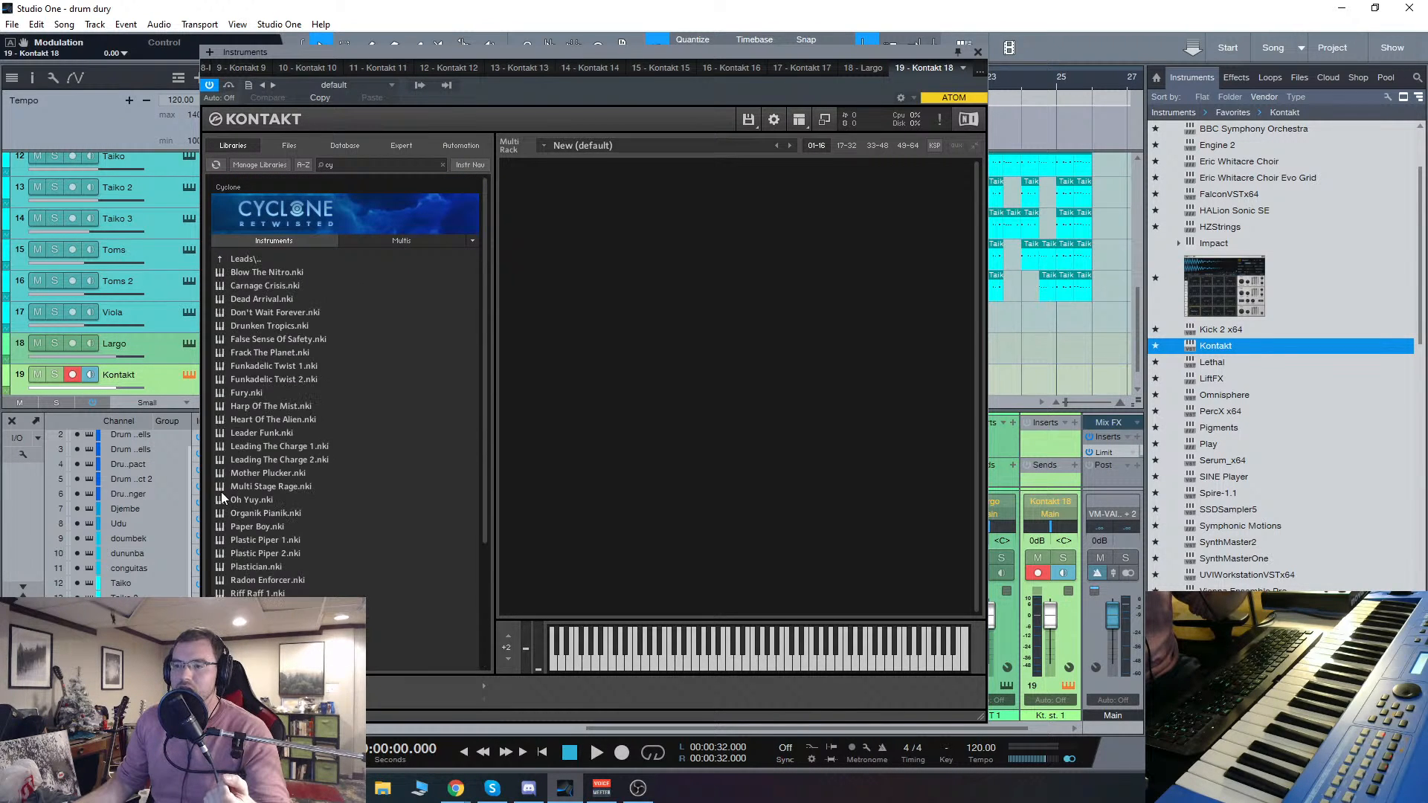
double_click(244, 461)
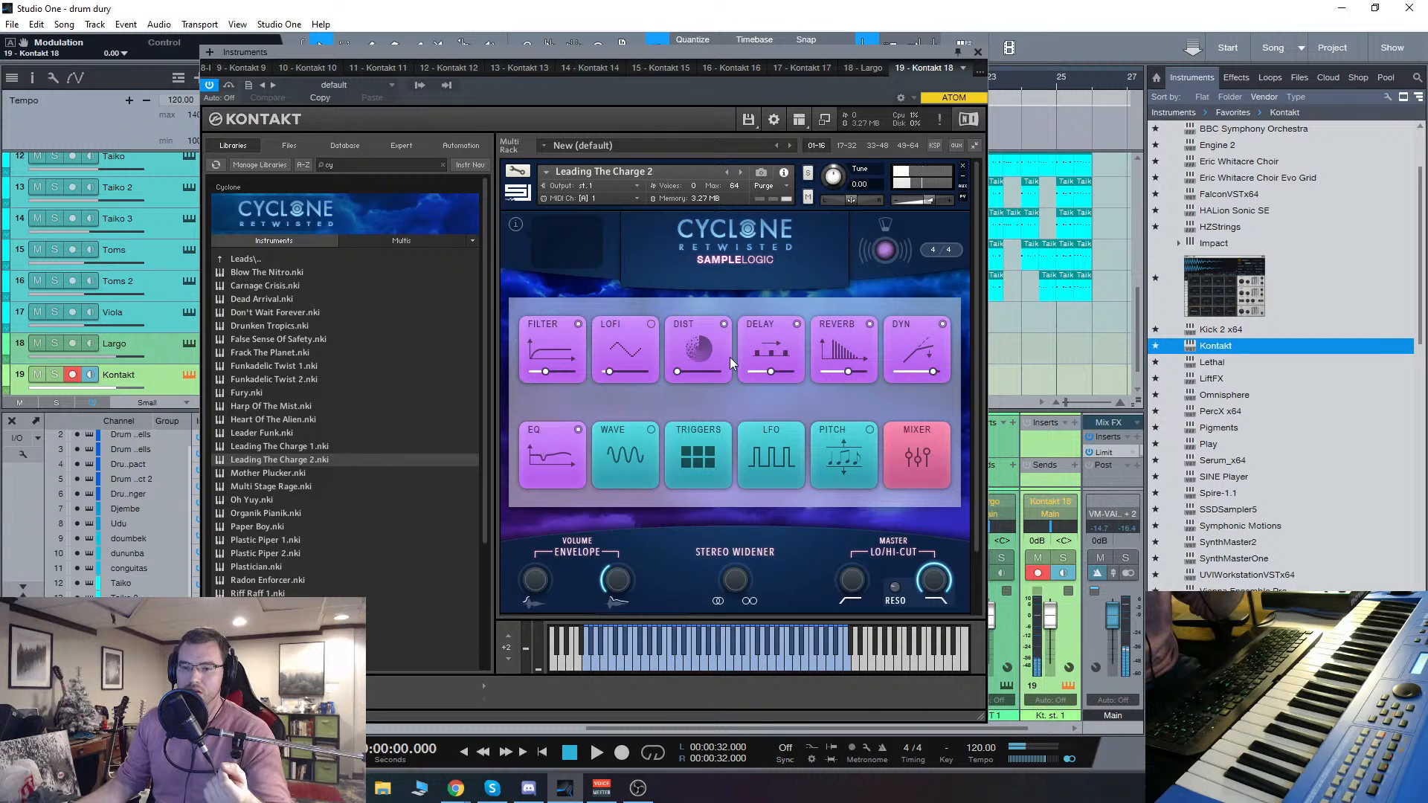
Step: Replace Leading The Charge 2 with Plastic Piper 1, and that lead with Riff Raff 2
click(963, 167)
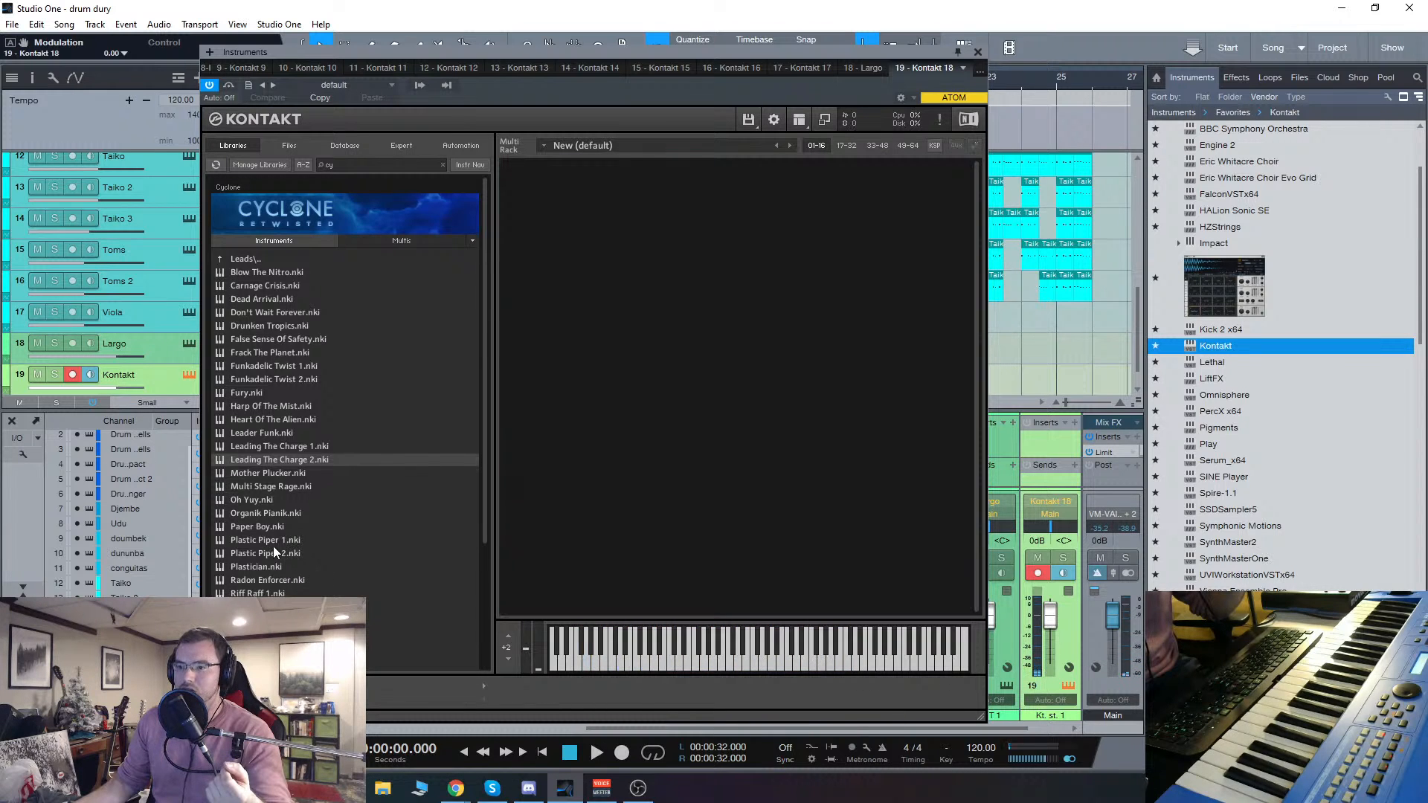
double_click(274, 542)
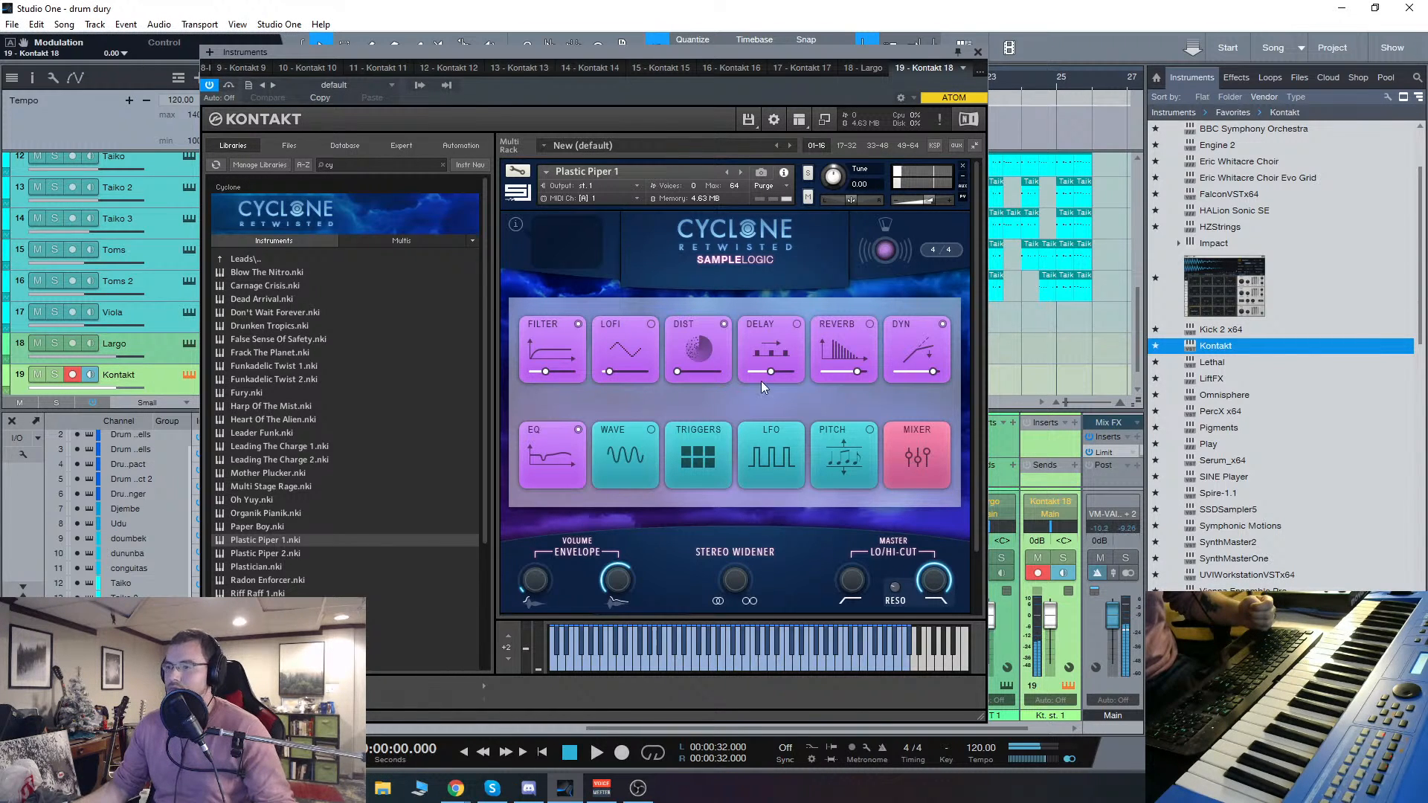
click(963, 165)
scroll(297, 446, down, 3)
double_click(286, 518)
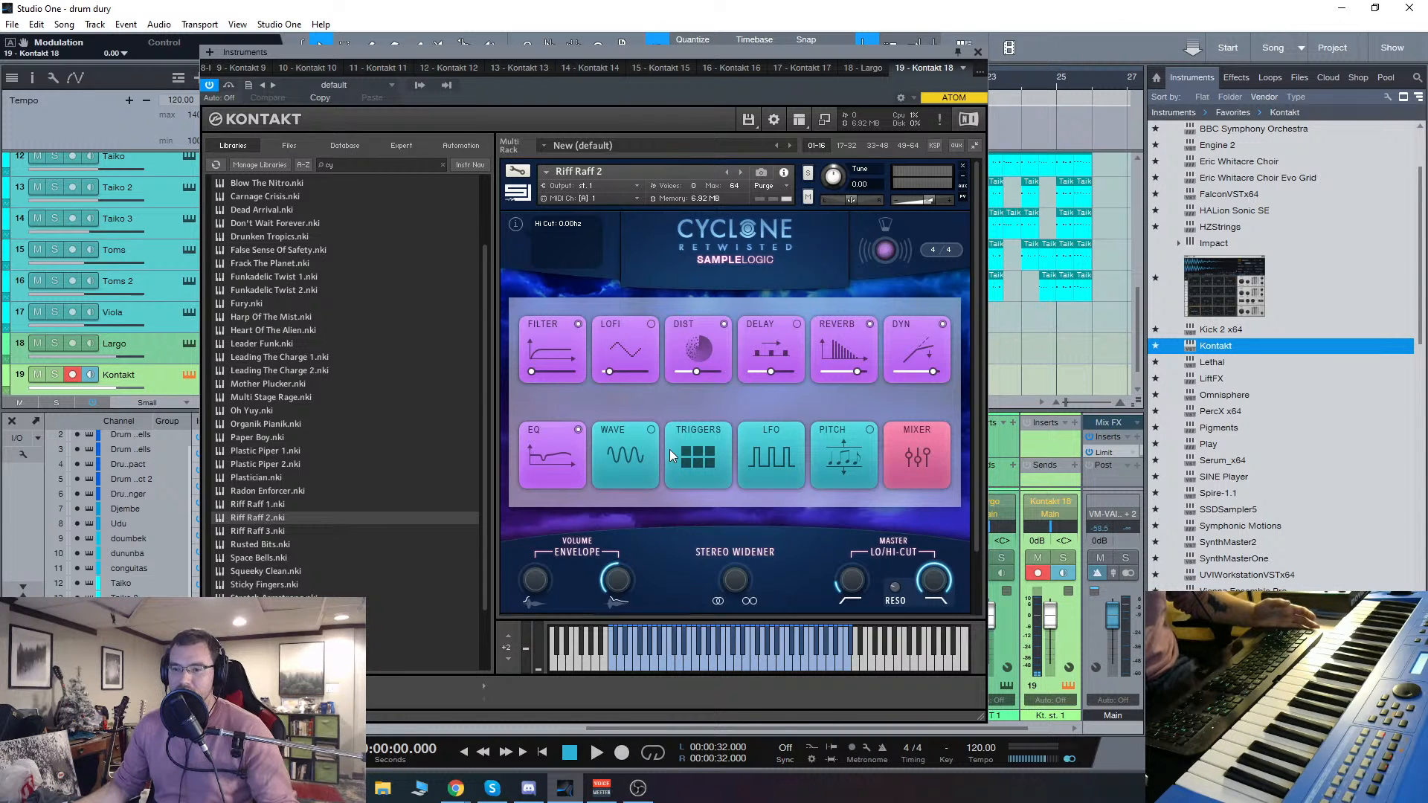
Step: Remove Riff Raff 2 from the rack without saving and collapse the Cyclone library's instrument list
click(963, 166)
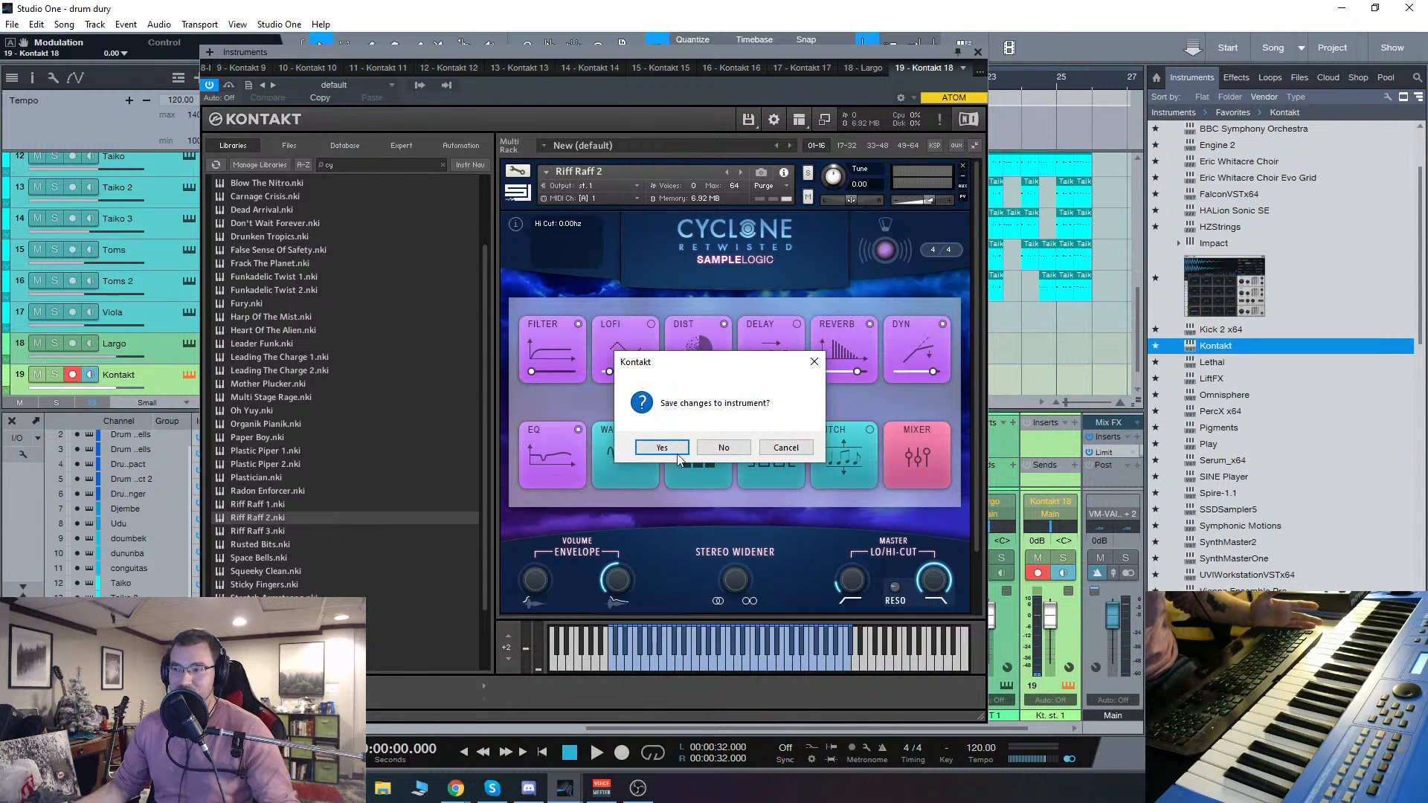
click(736, 451)
scroll(372, 542, down, 2)
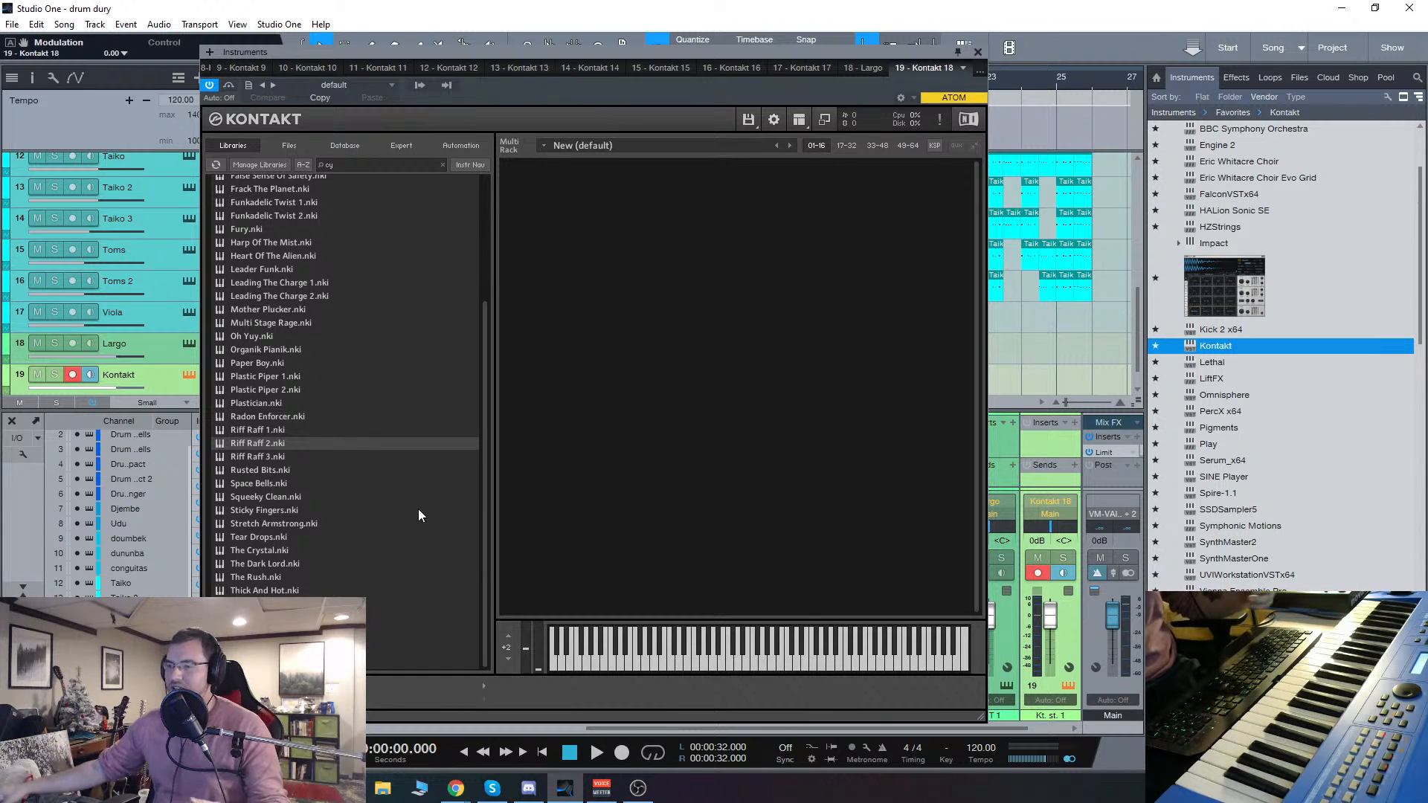
scroll(364, 359, up, 5)
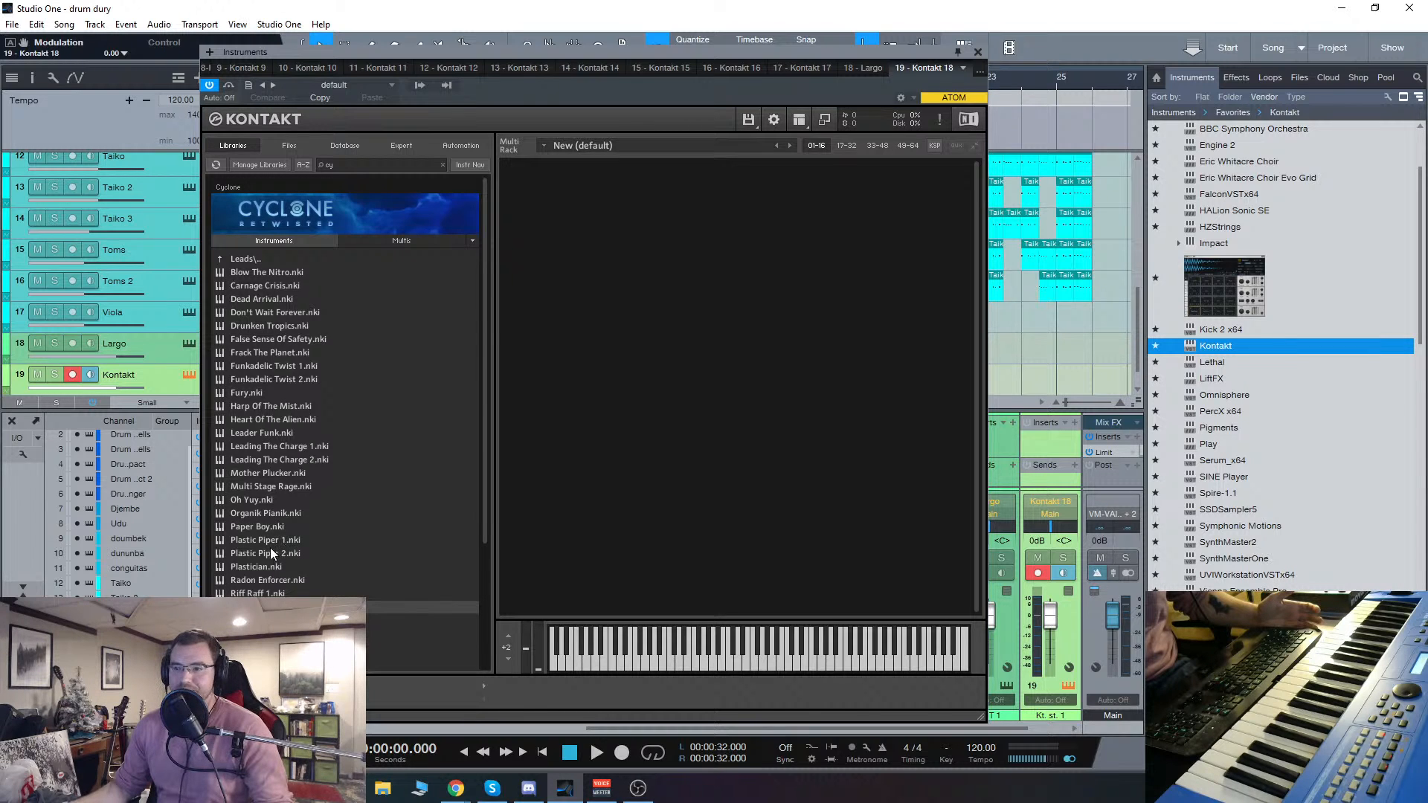
click(241, 258)
click(272, 241)
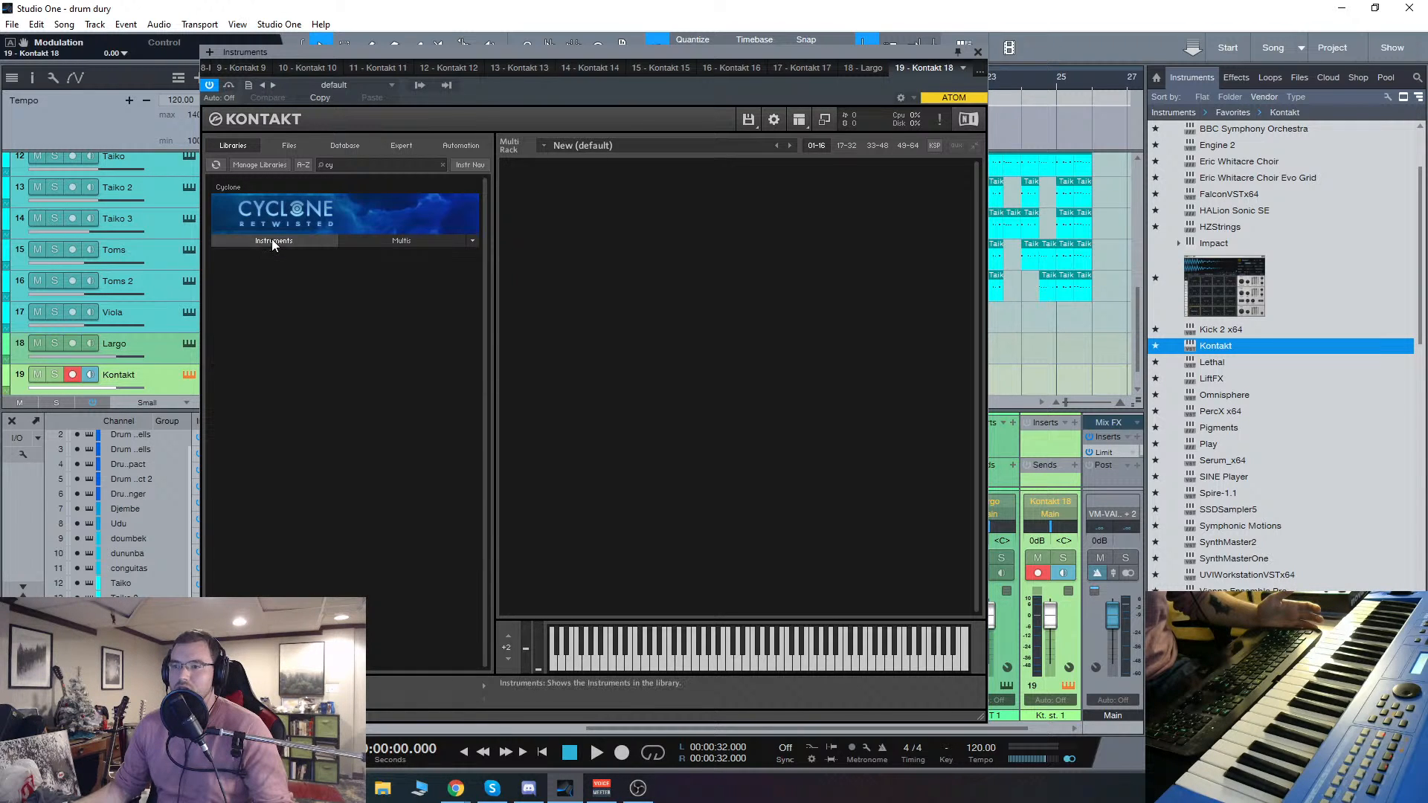
Step: Search the Kontakt libraries for "origin" and load ORIGIN X.nki into the rack
click(378, 164)
key(BackSpace)
key(BackSpace)
text(origin)
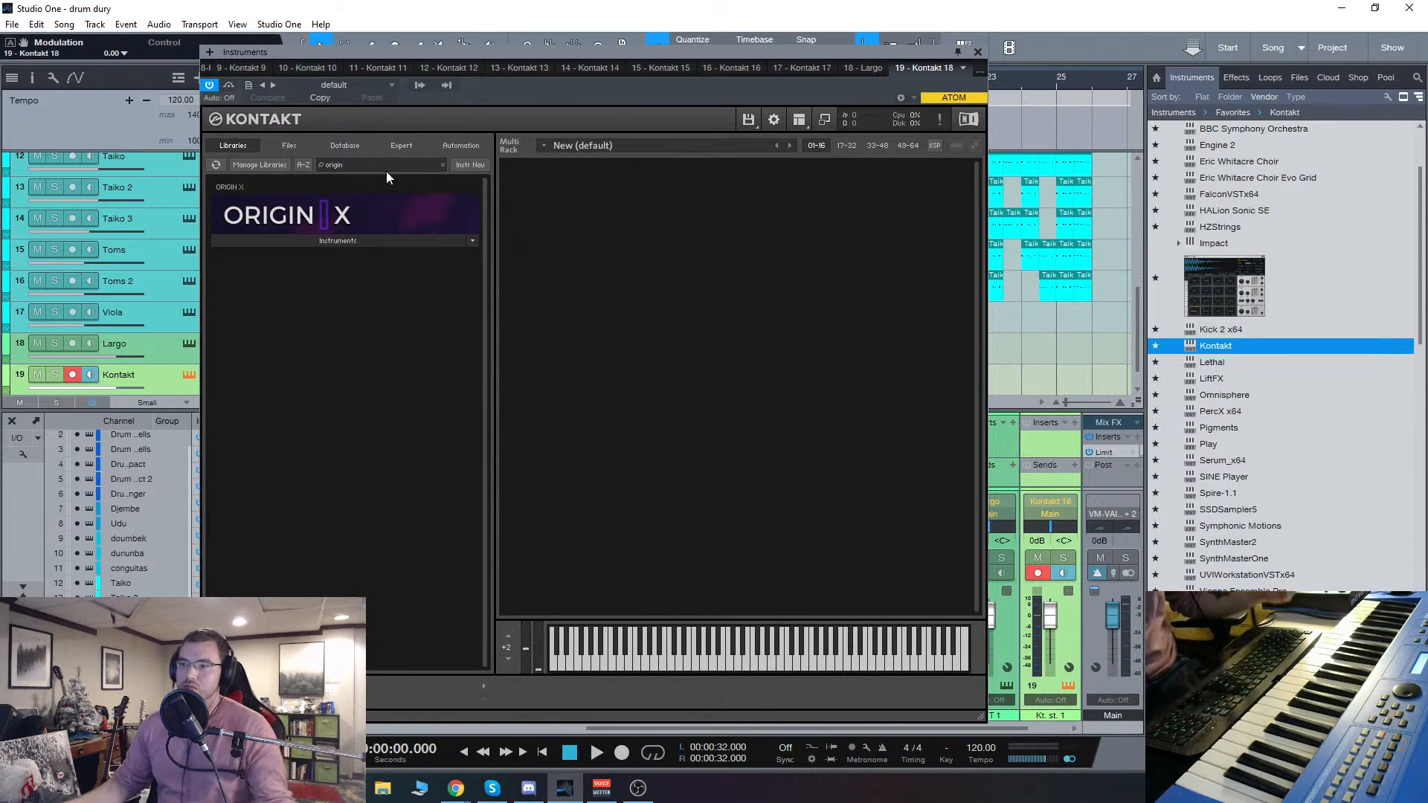
click(298, 238)
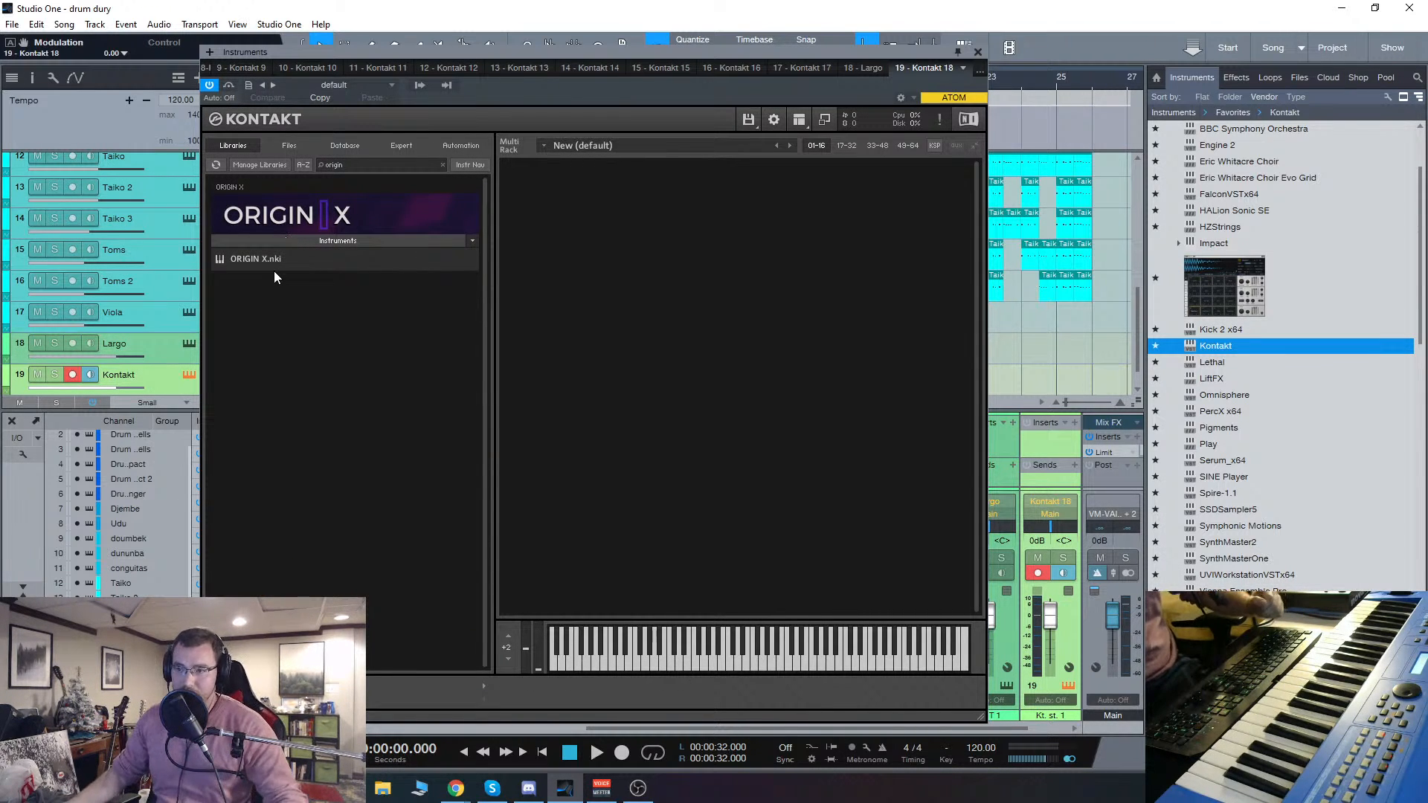
double_click(272, 259)
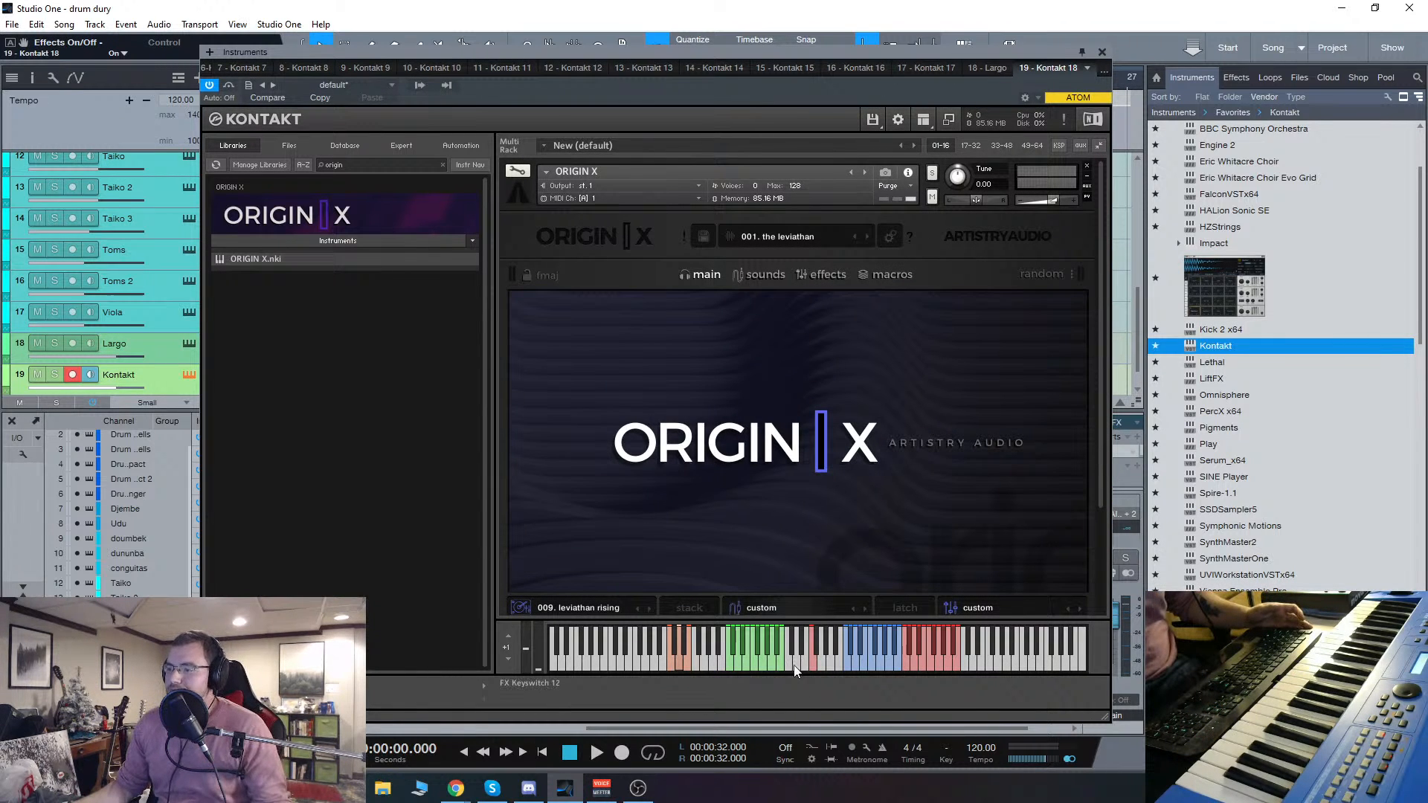
Step: Audition a note in Origin X's blue key range, and close and reopen the Kontakt window from track 19
click(851, 664)
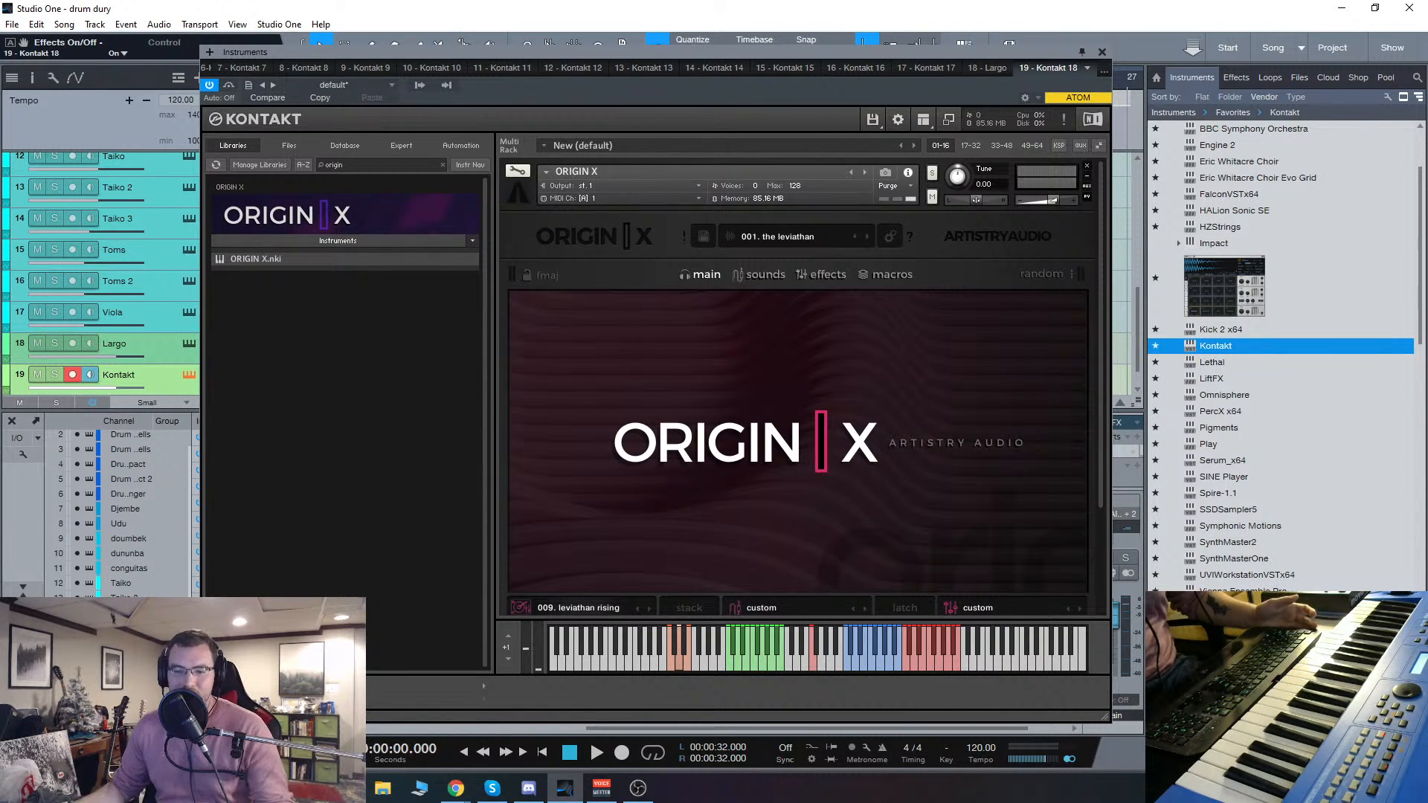
key(alt+Tab)
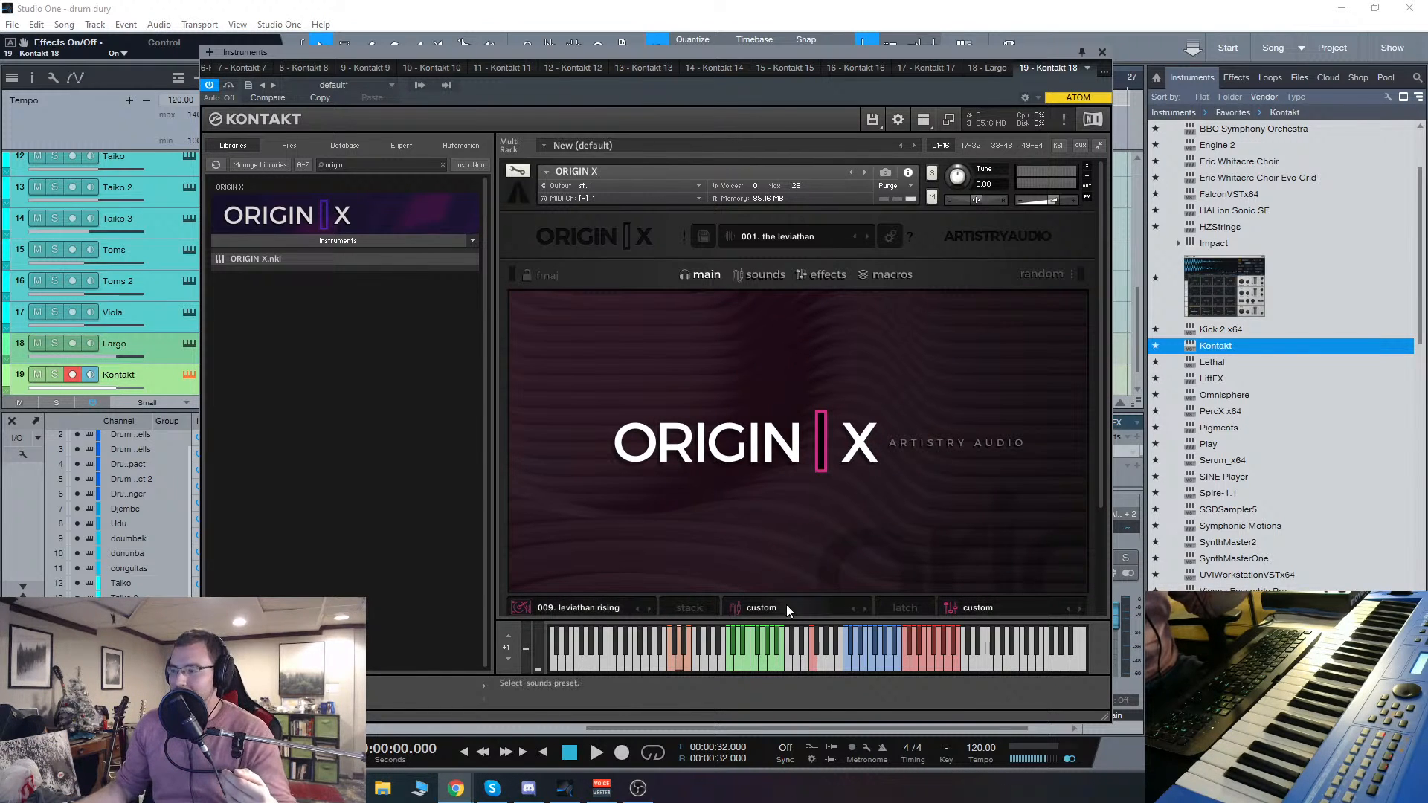
drag(801, 53, 770, 55)
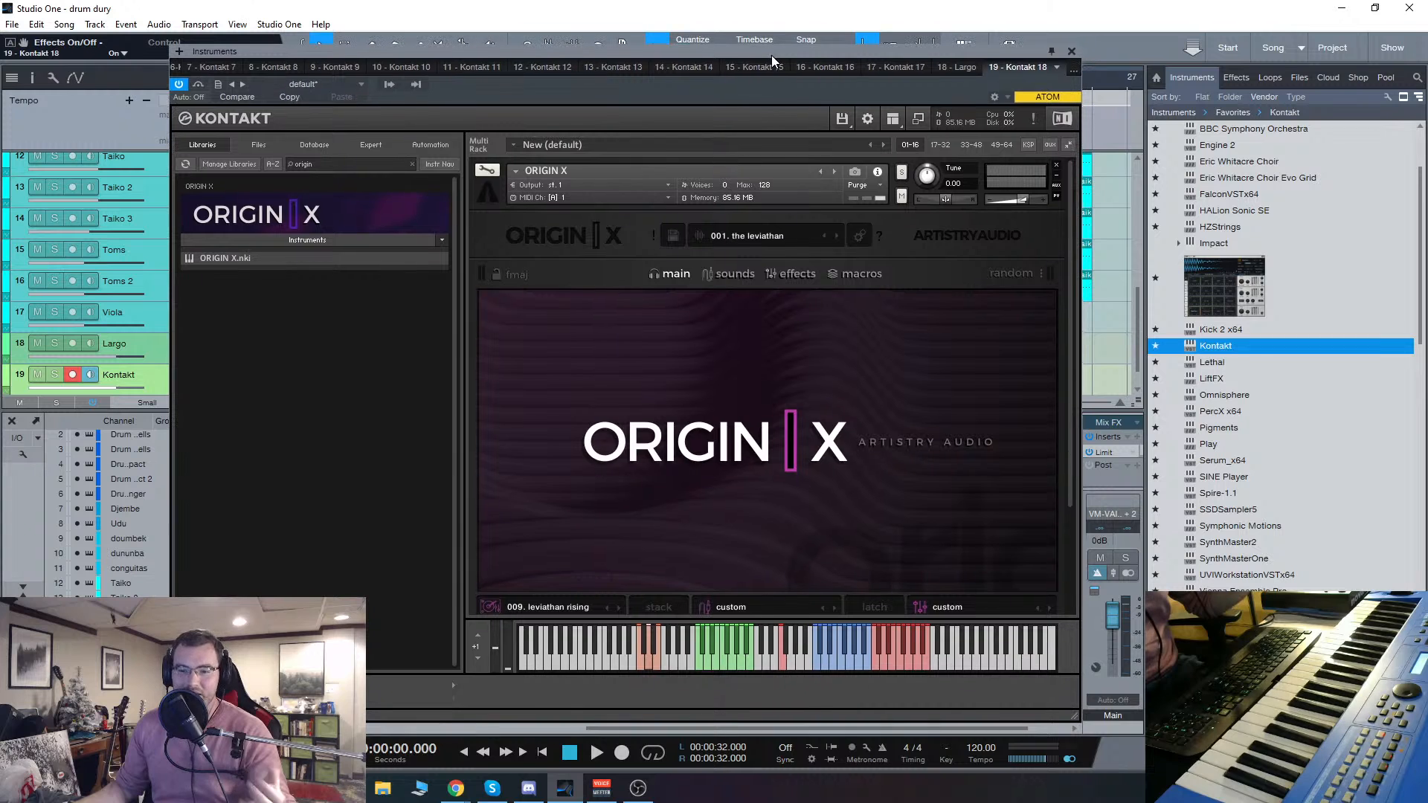
click(1071, 51)
scroll(473, 282, down, 1)
click(194, 347)
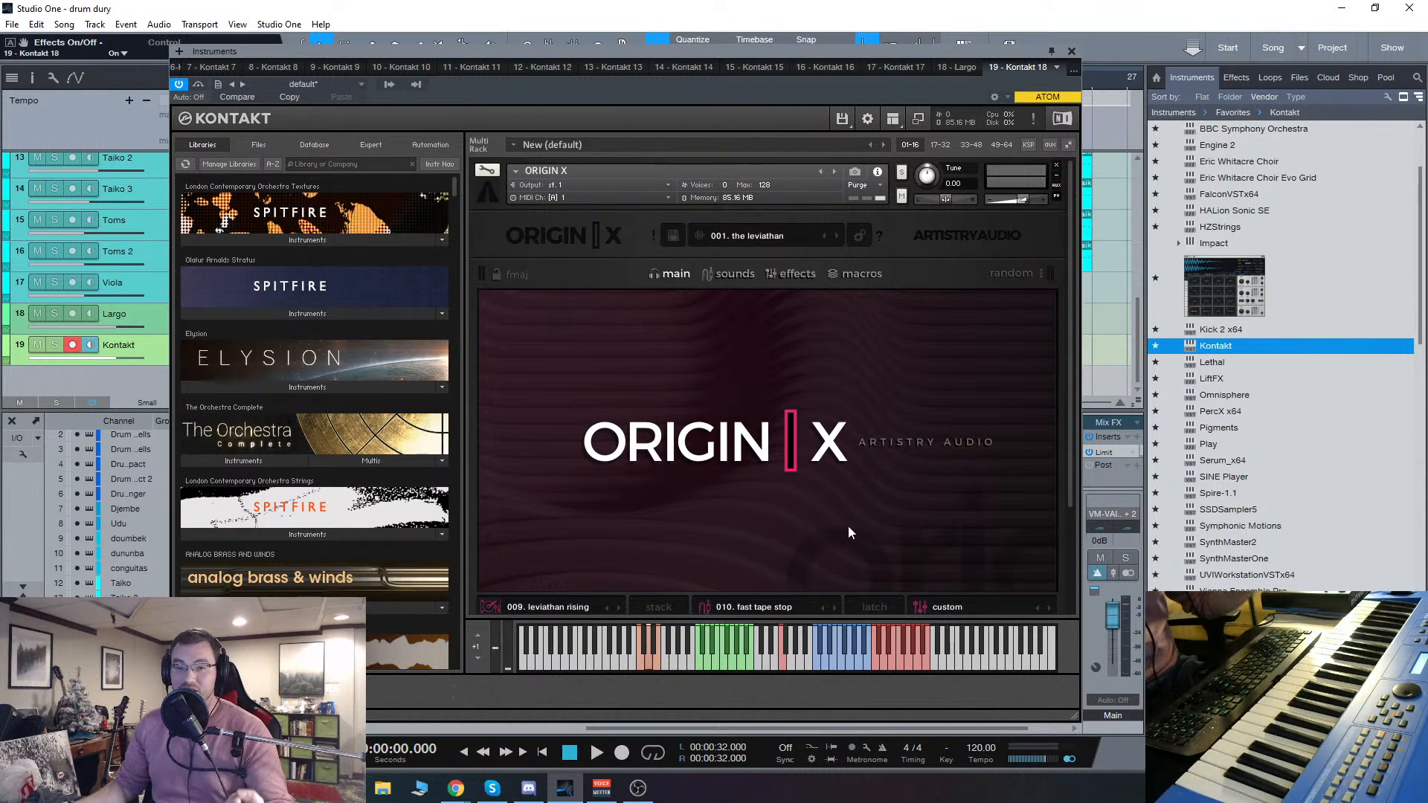
Step: Open Origin X's master preset browser and load preset 202. silver tongue
scroll(891, 471, down, 3)
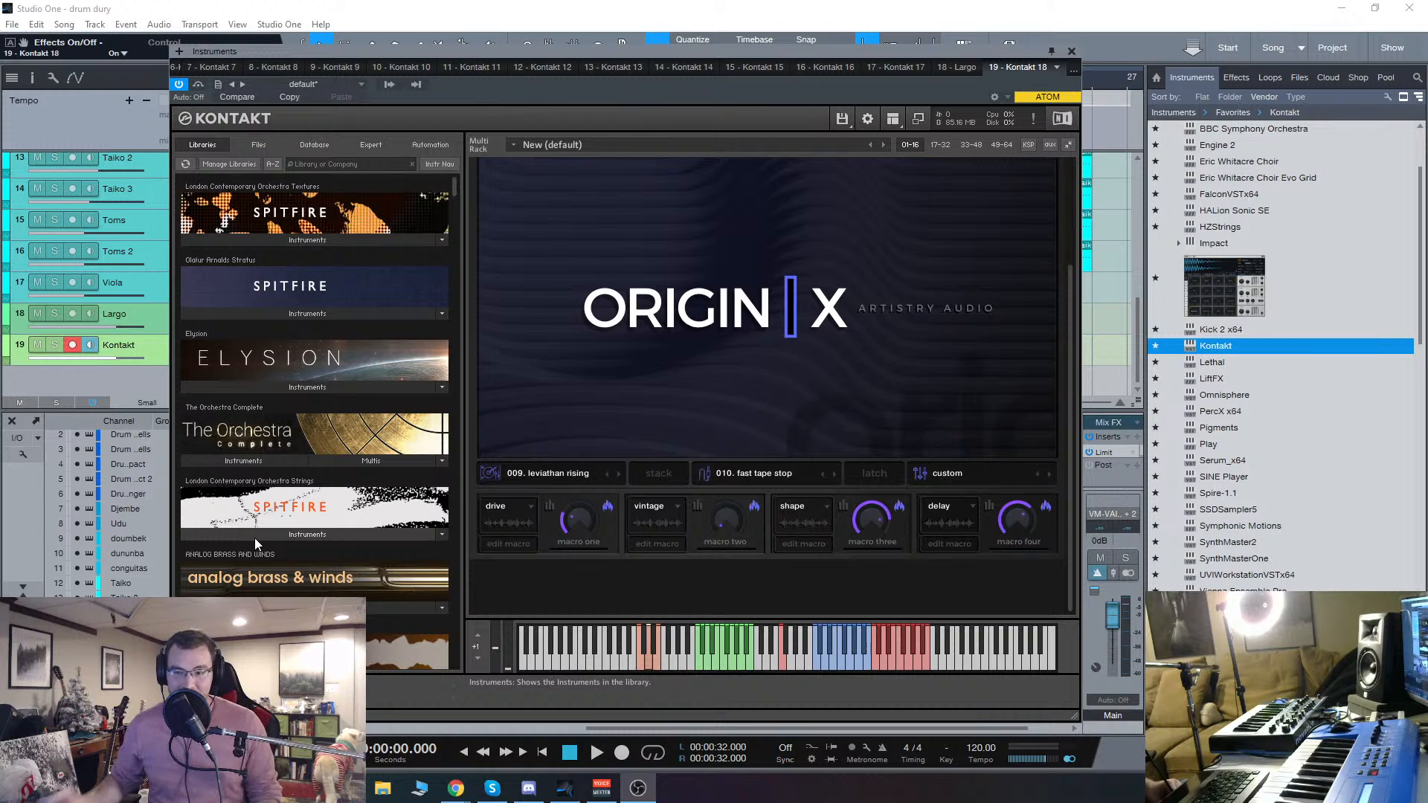
mouse_move(456, 788)
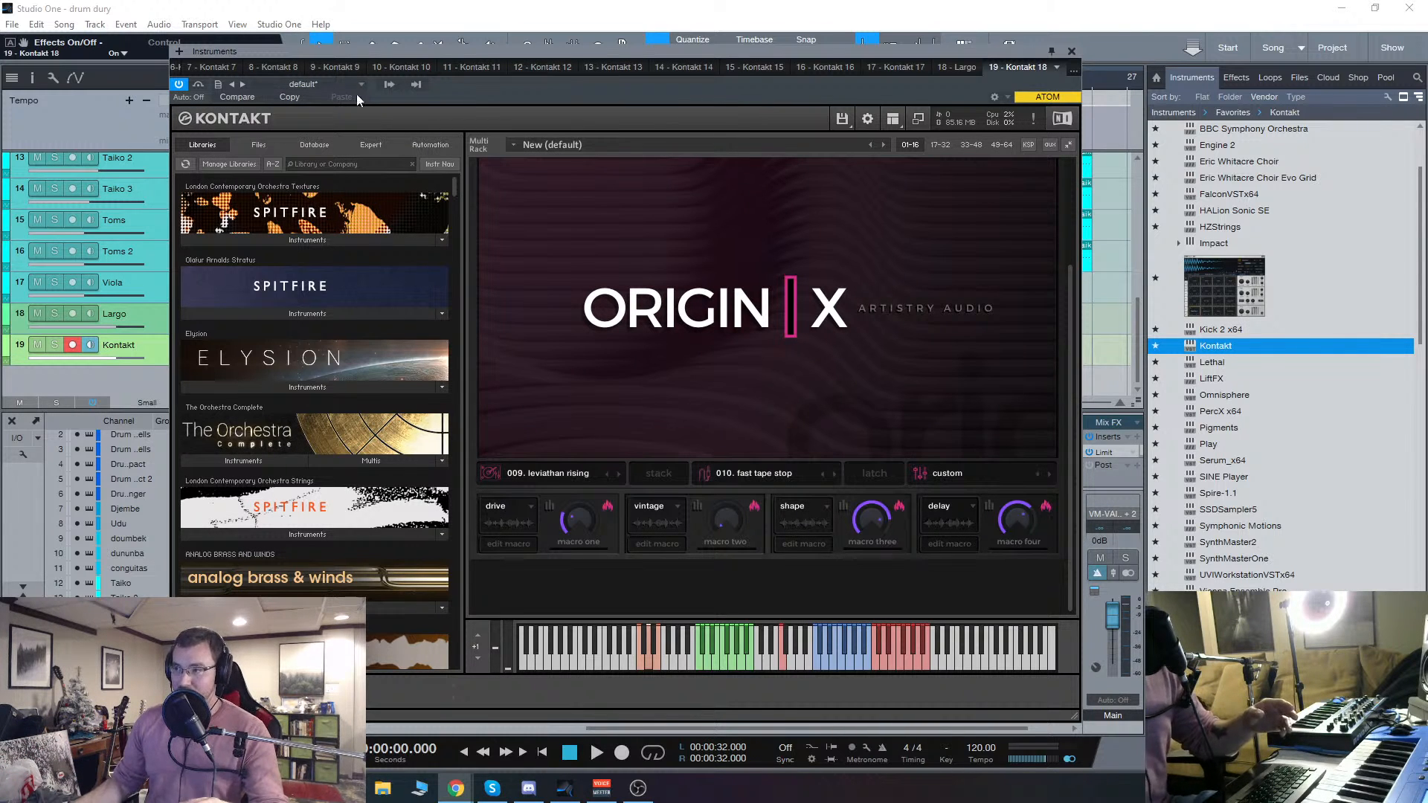
drag(833, 53, 764, 9)
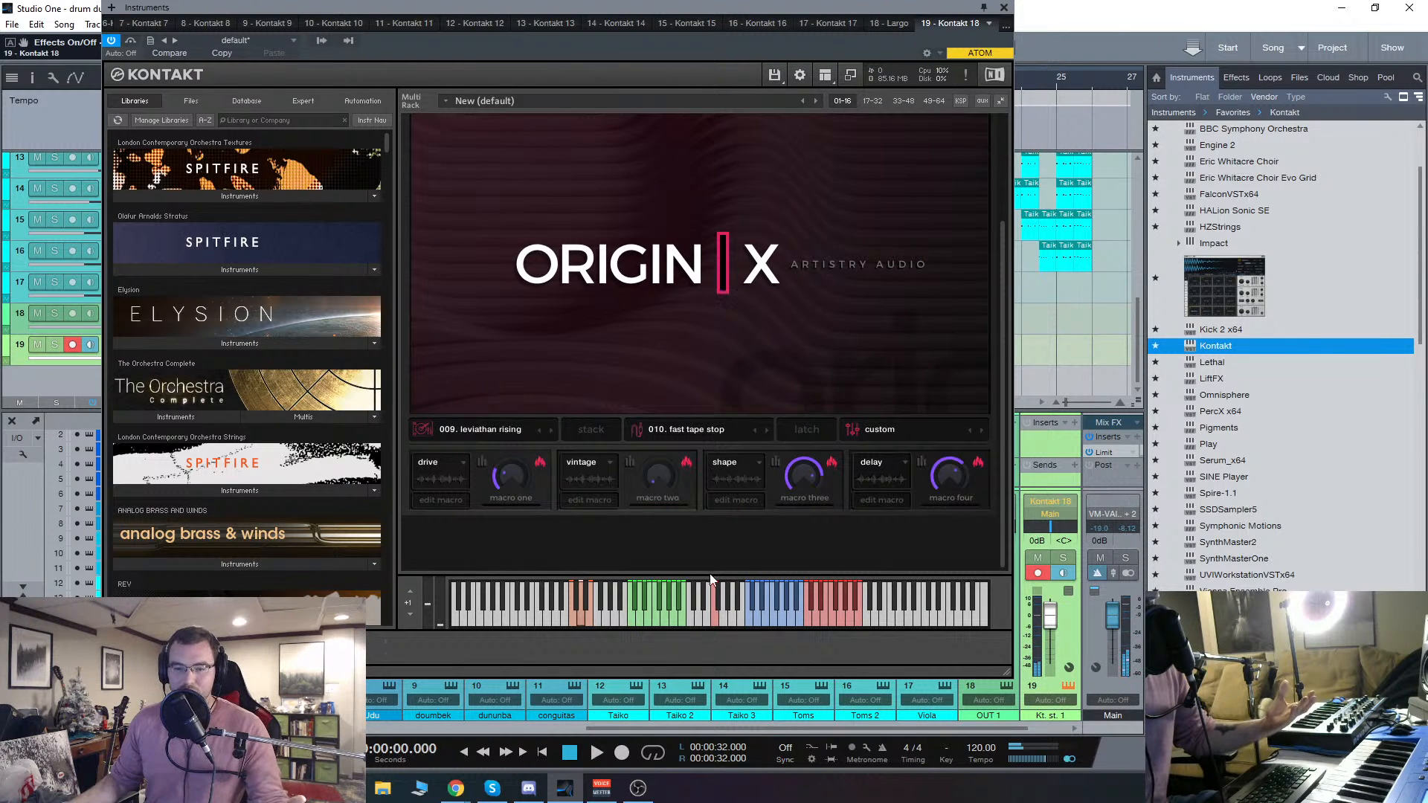
scroll(775, 345, up, 3)
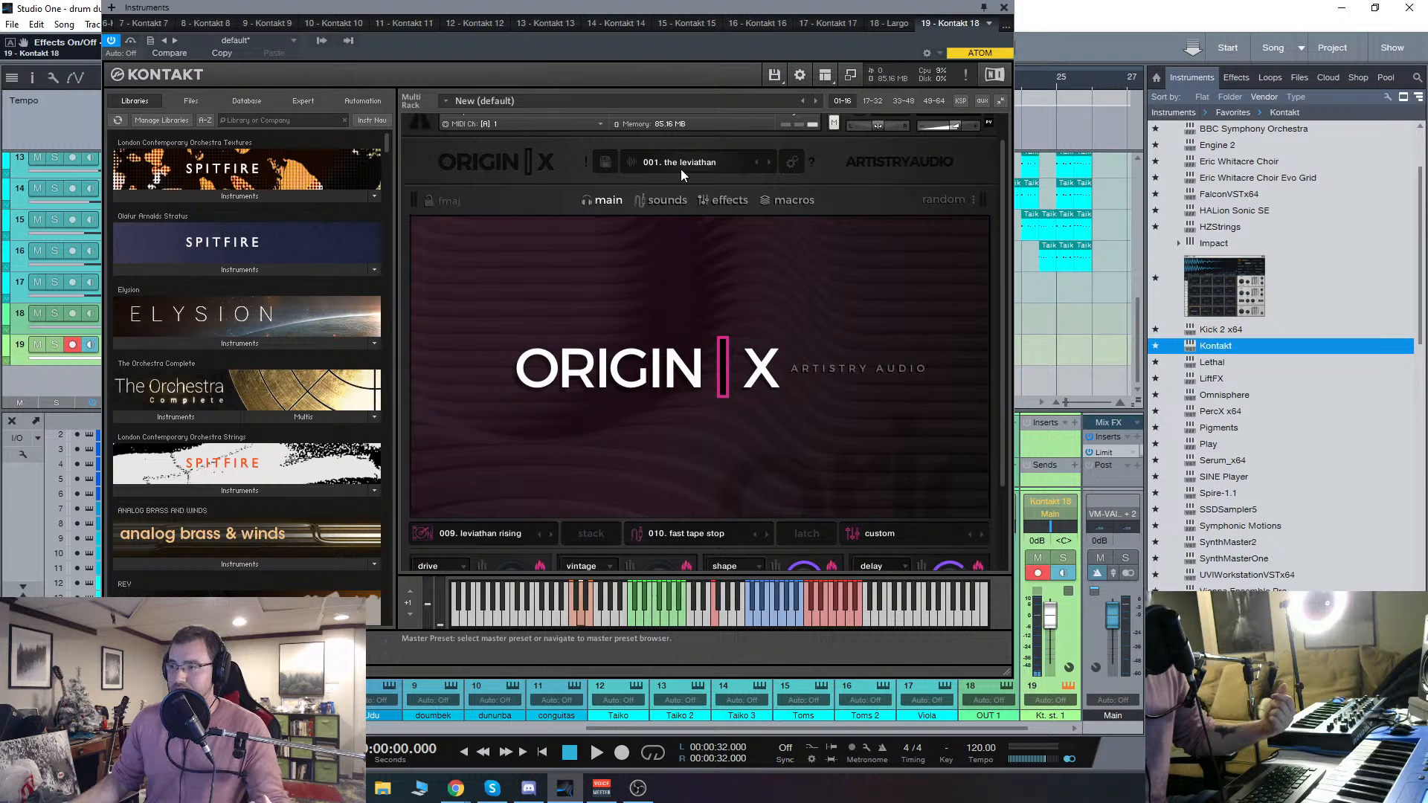
click(681, 168)
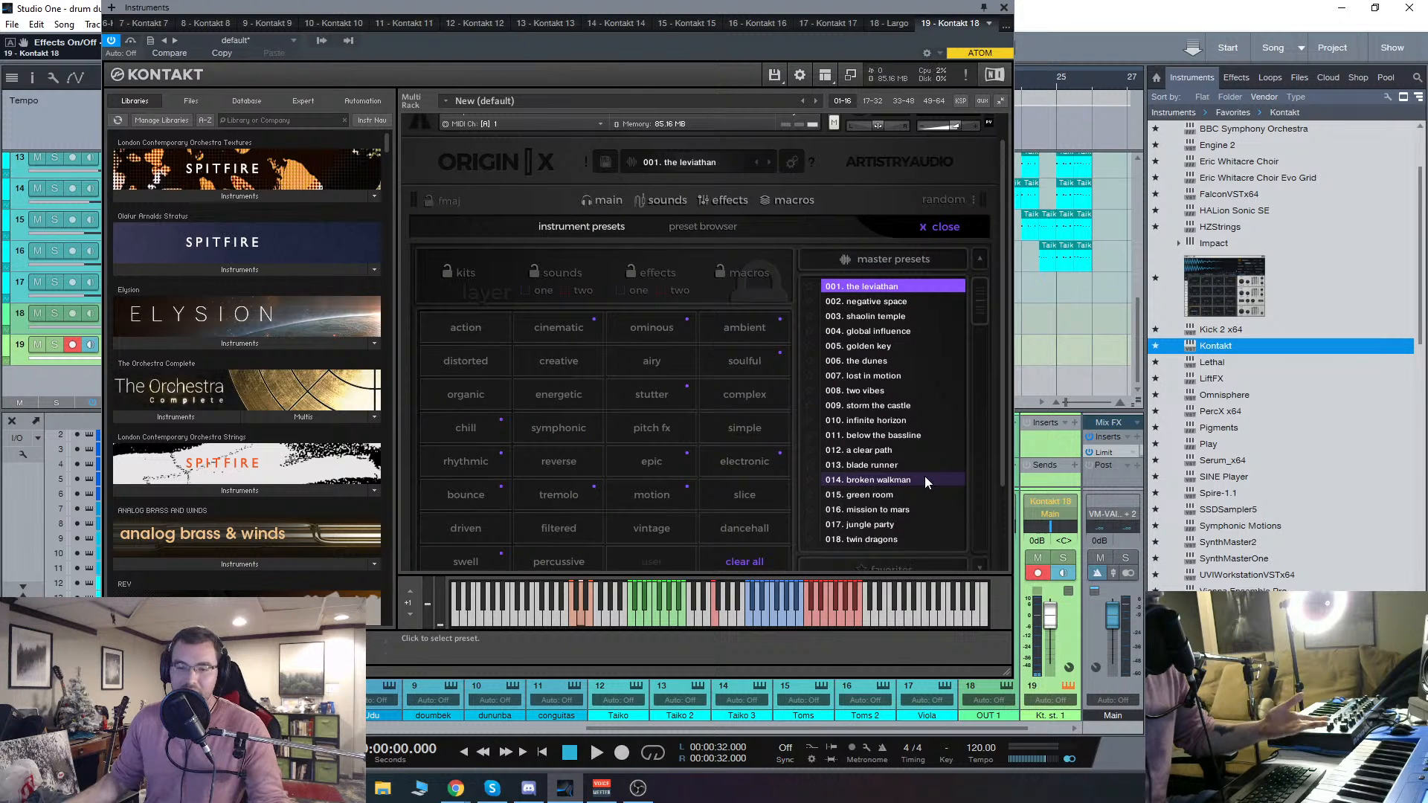
click(562, 502)
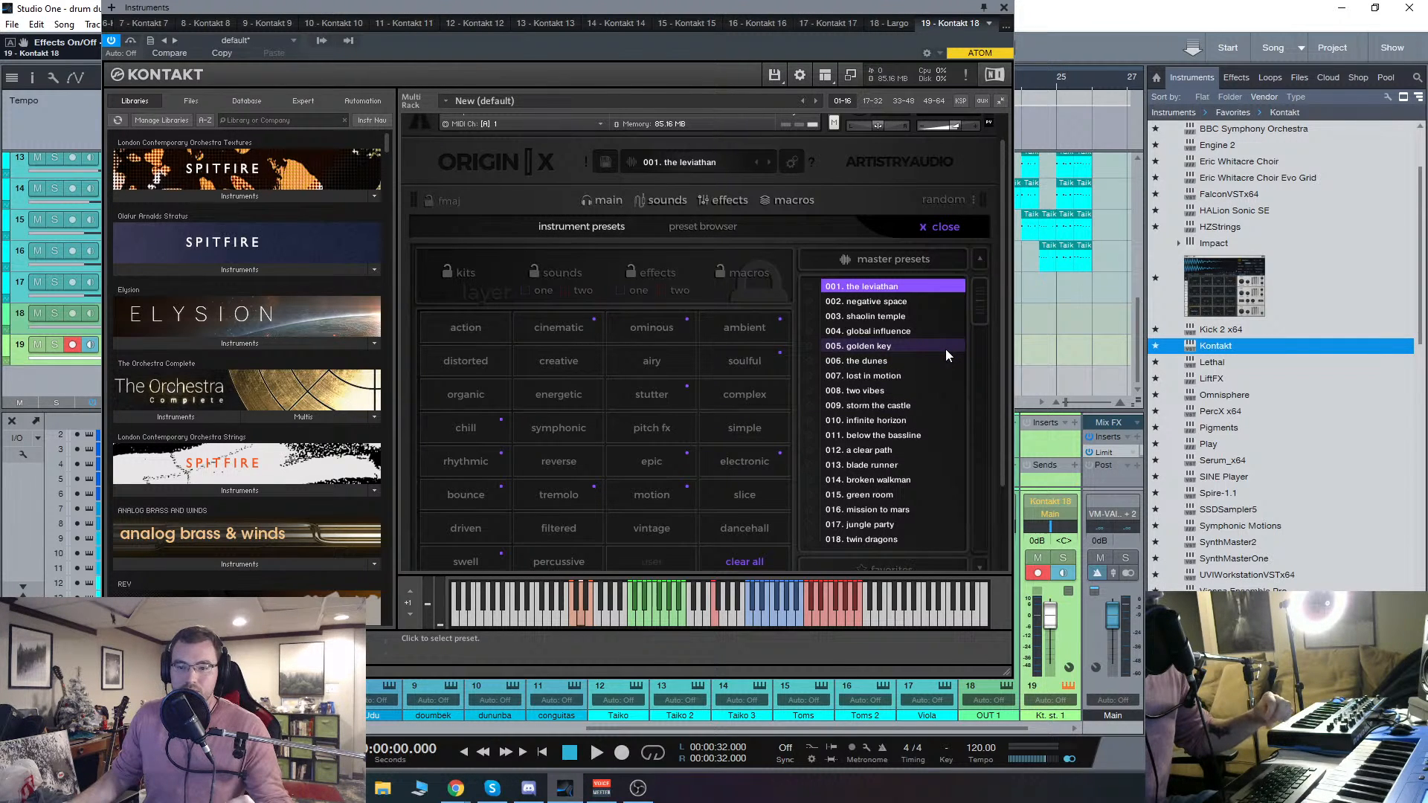
drag(979, 299, 979, 429)
click(870, 406)
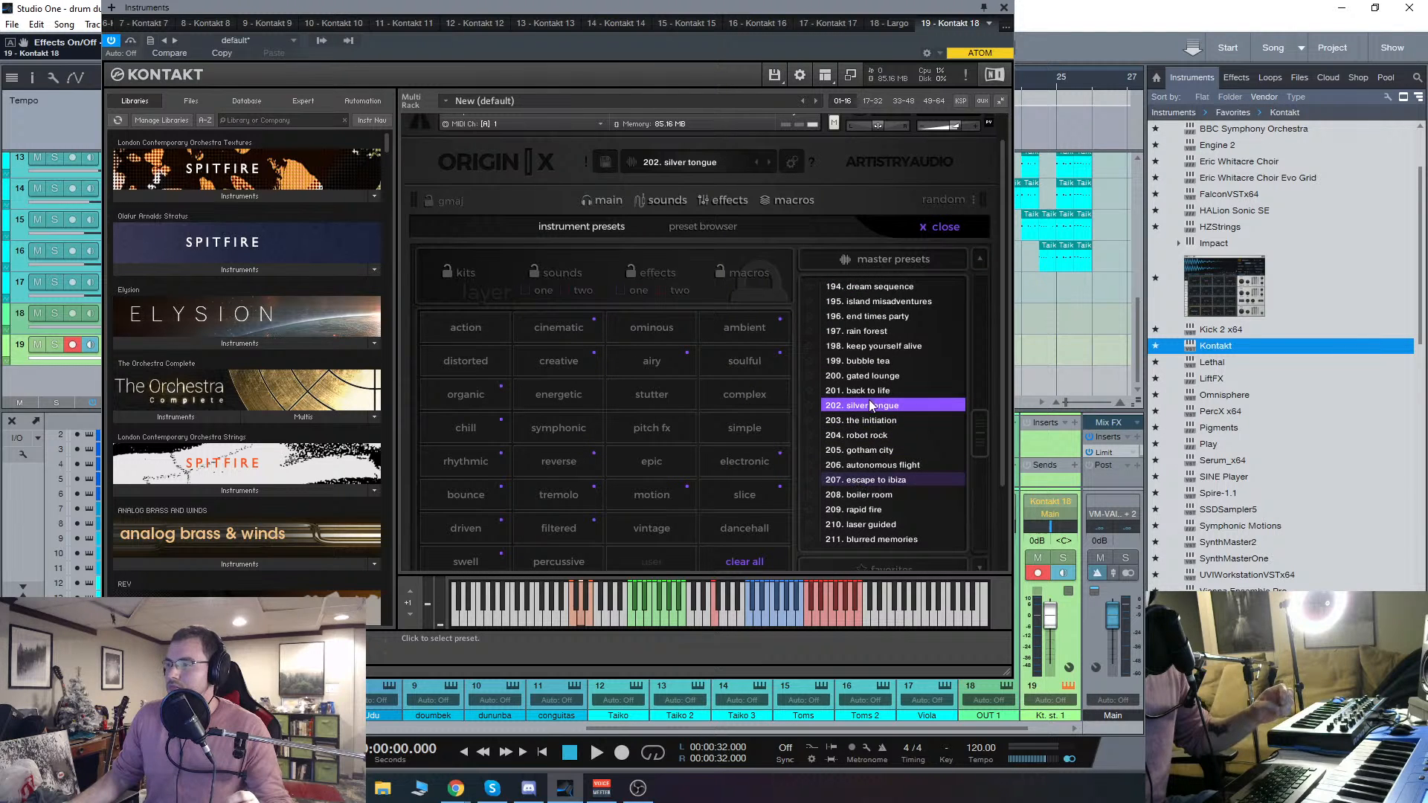
Step: Filter Origin X's master presets by the bounce and energetic tags and load preset 226. passage east
click(871, 403)
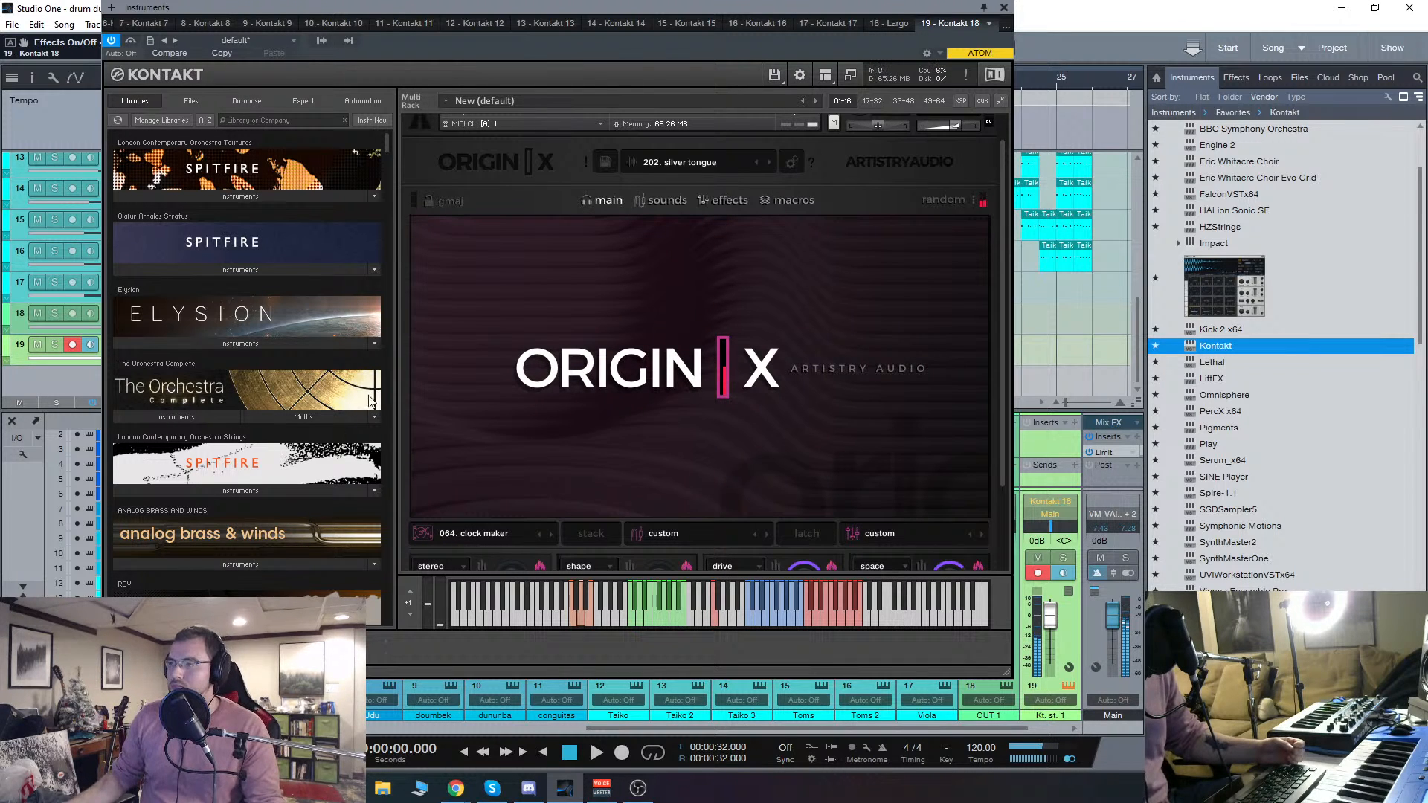
click(716, 191)
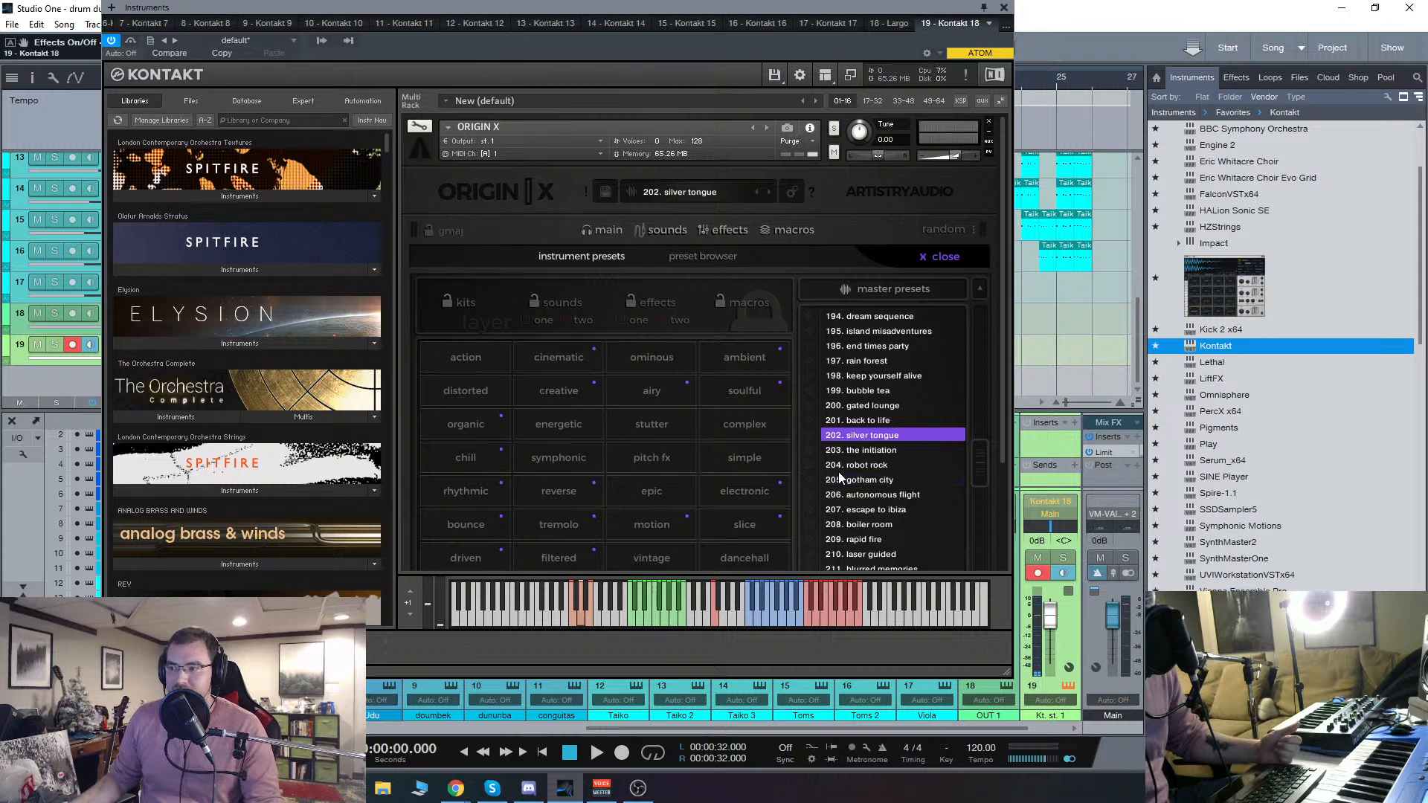
scroll(836, 474, down, 1)
scroll(835, 476, down, 2)
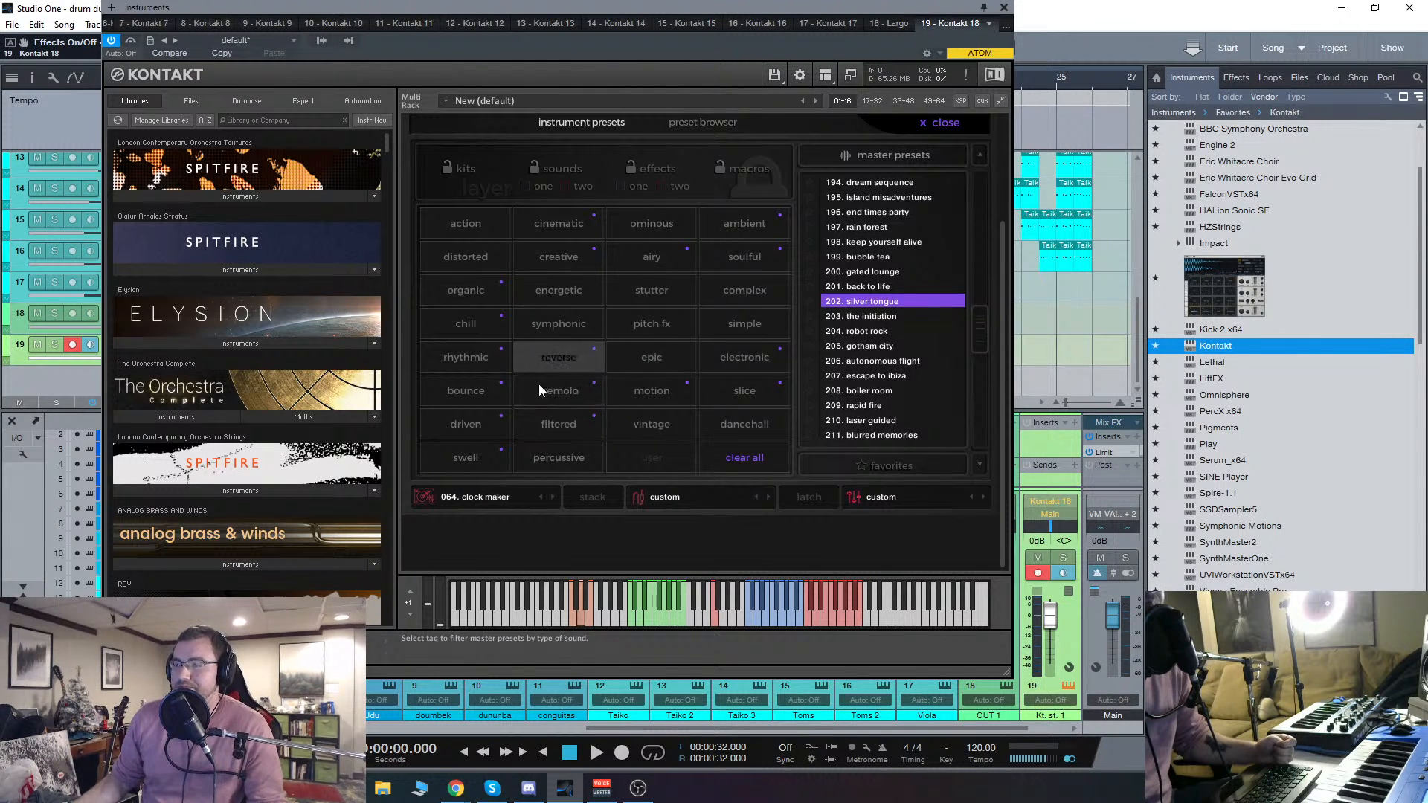
click(497, 399)
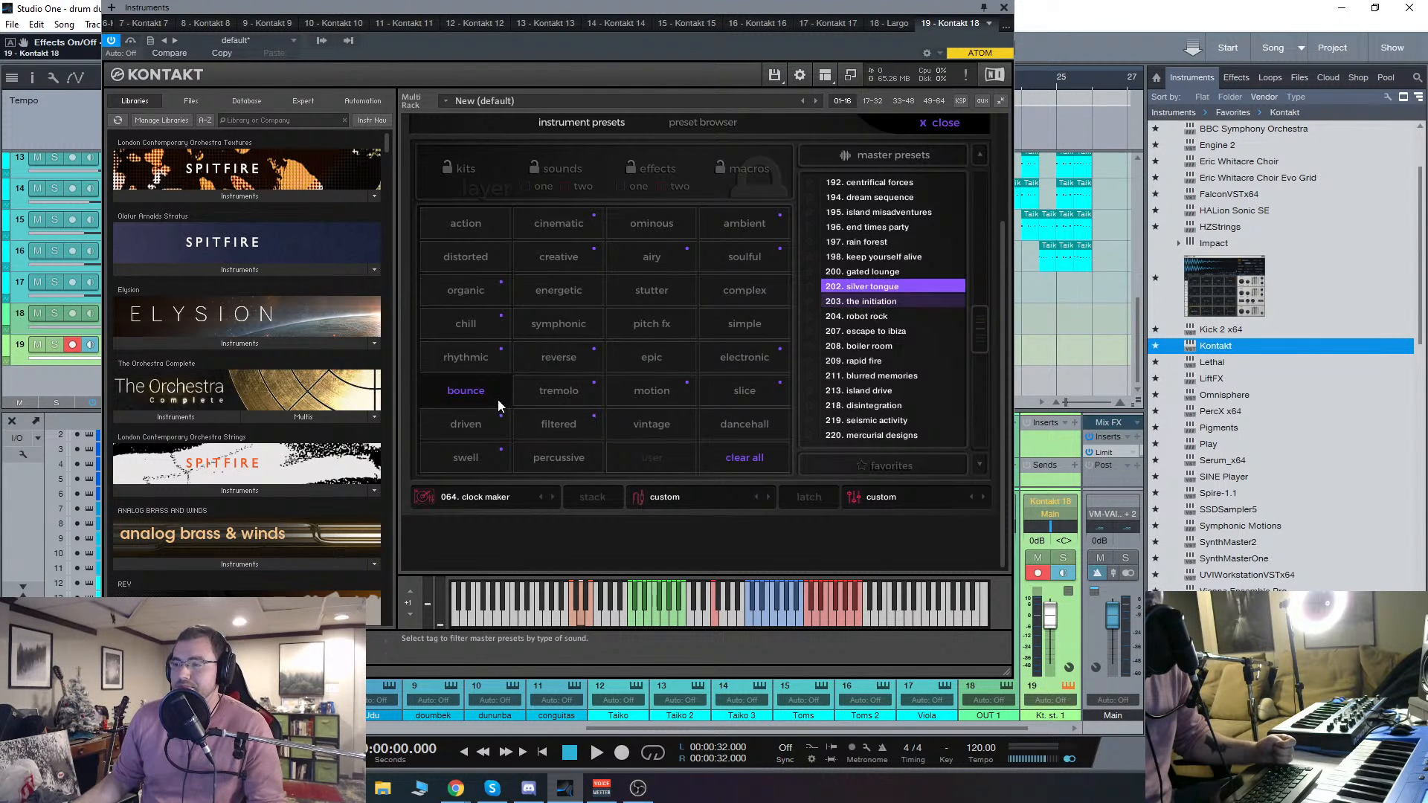
click(578, 296)
click(891, 332)
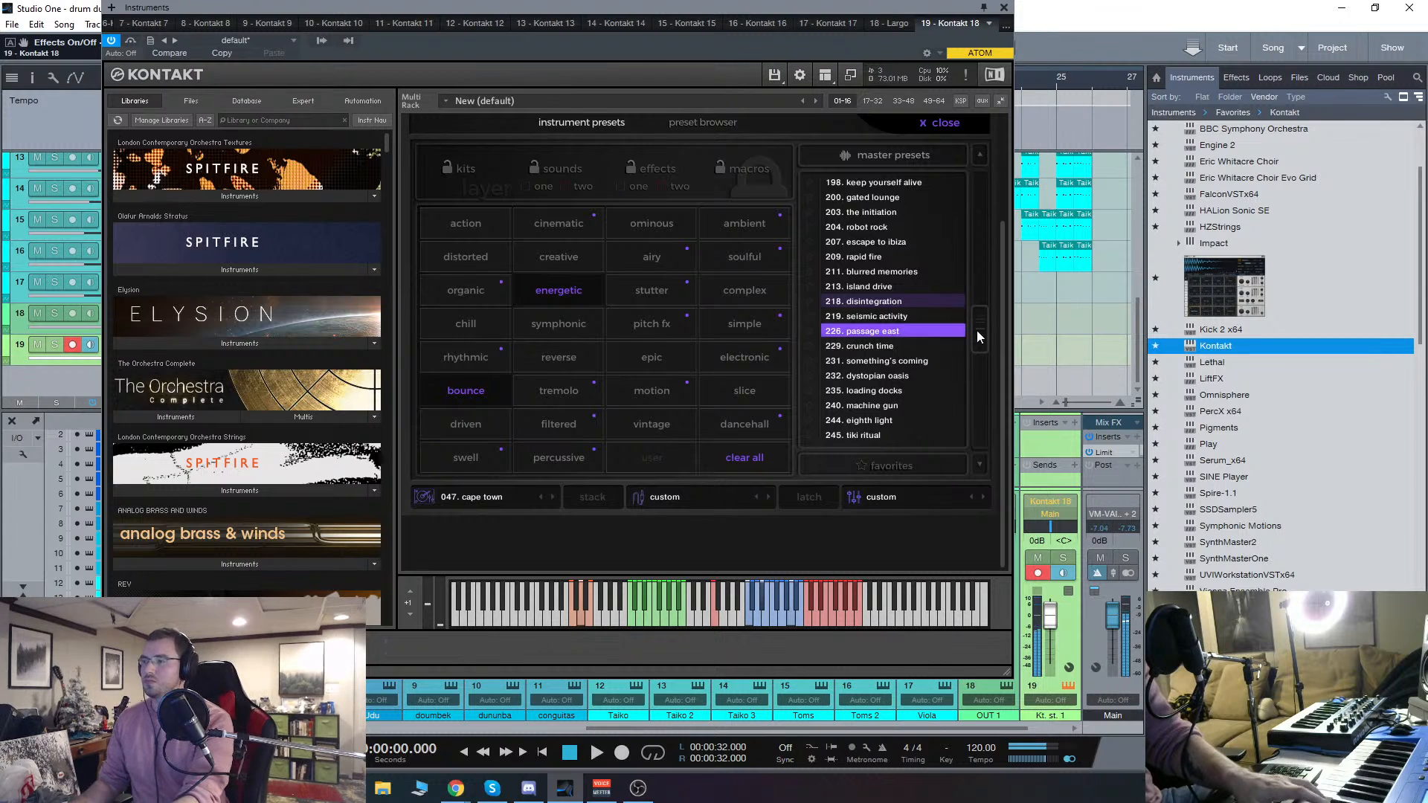
drag(980, 346, 992, 159)
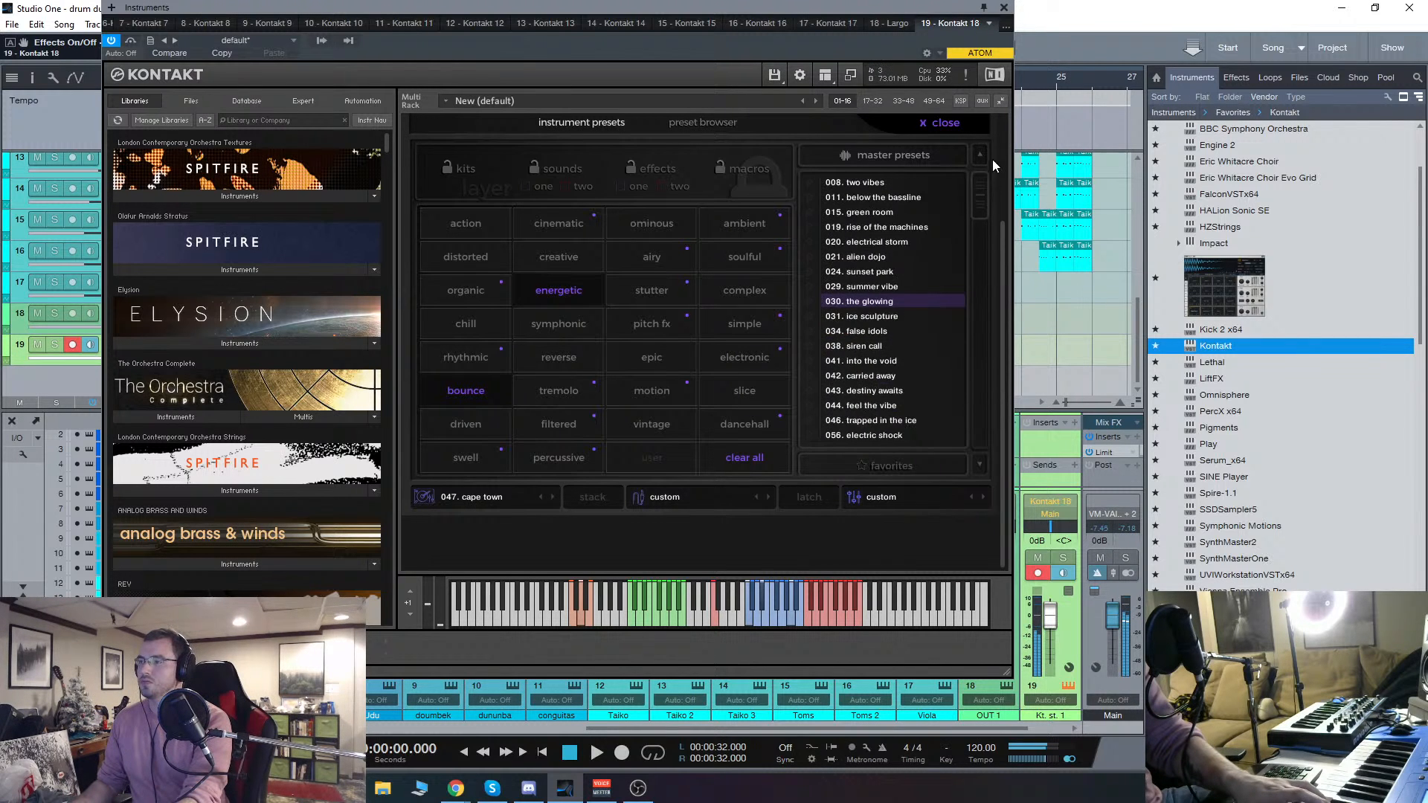
Step: Close the preset browser and switch the layers to 048. fugue state on the sounds page
click(940, 122)
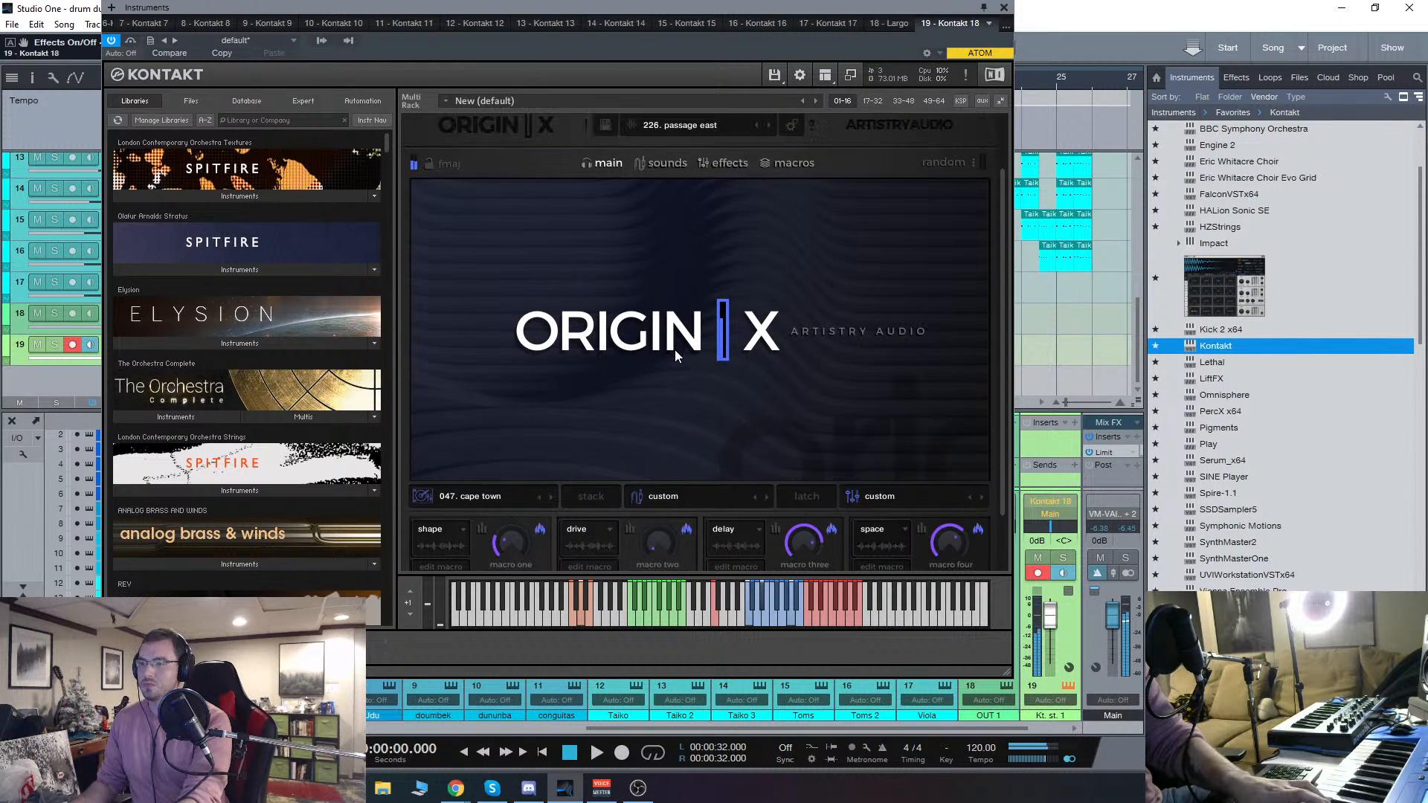
click(664, 162)
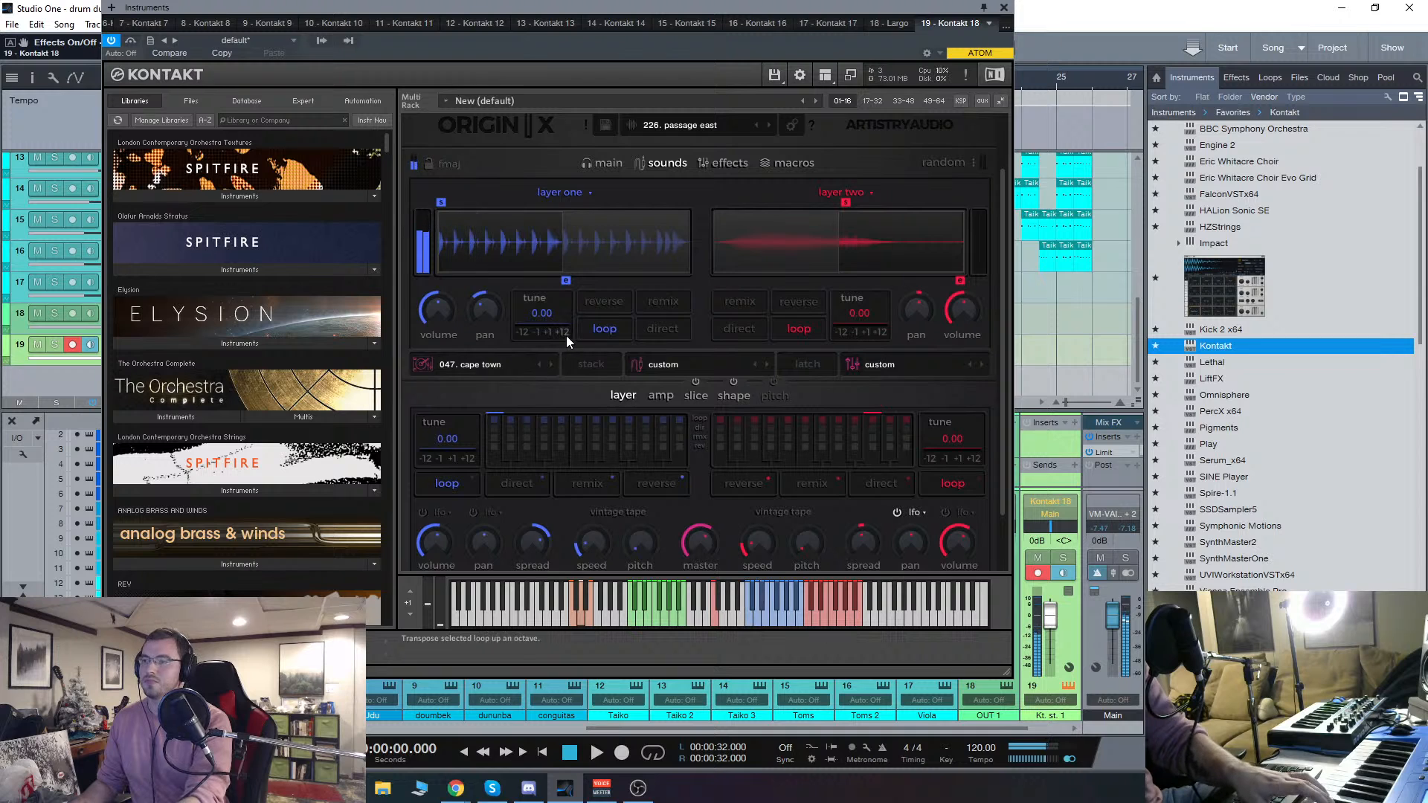
click(550, 365)
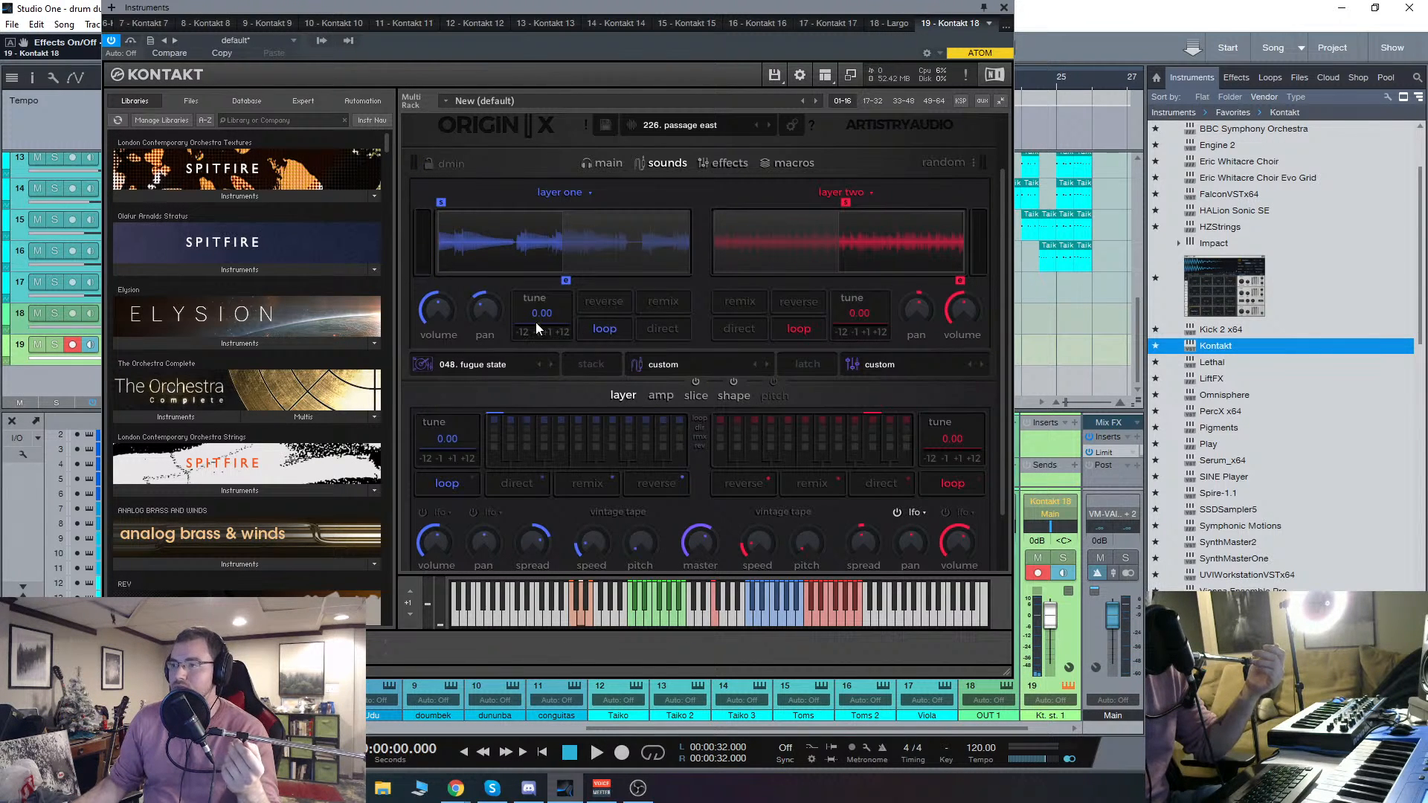
Step: Try the reverse, remix and direct modes on layer one's loop, audition a note, and return to plain loop playback
click(609, 303)
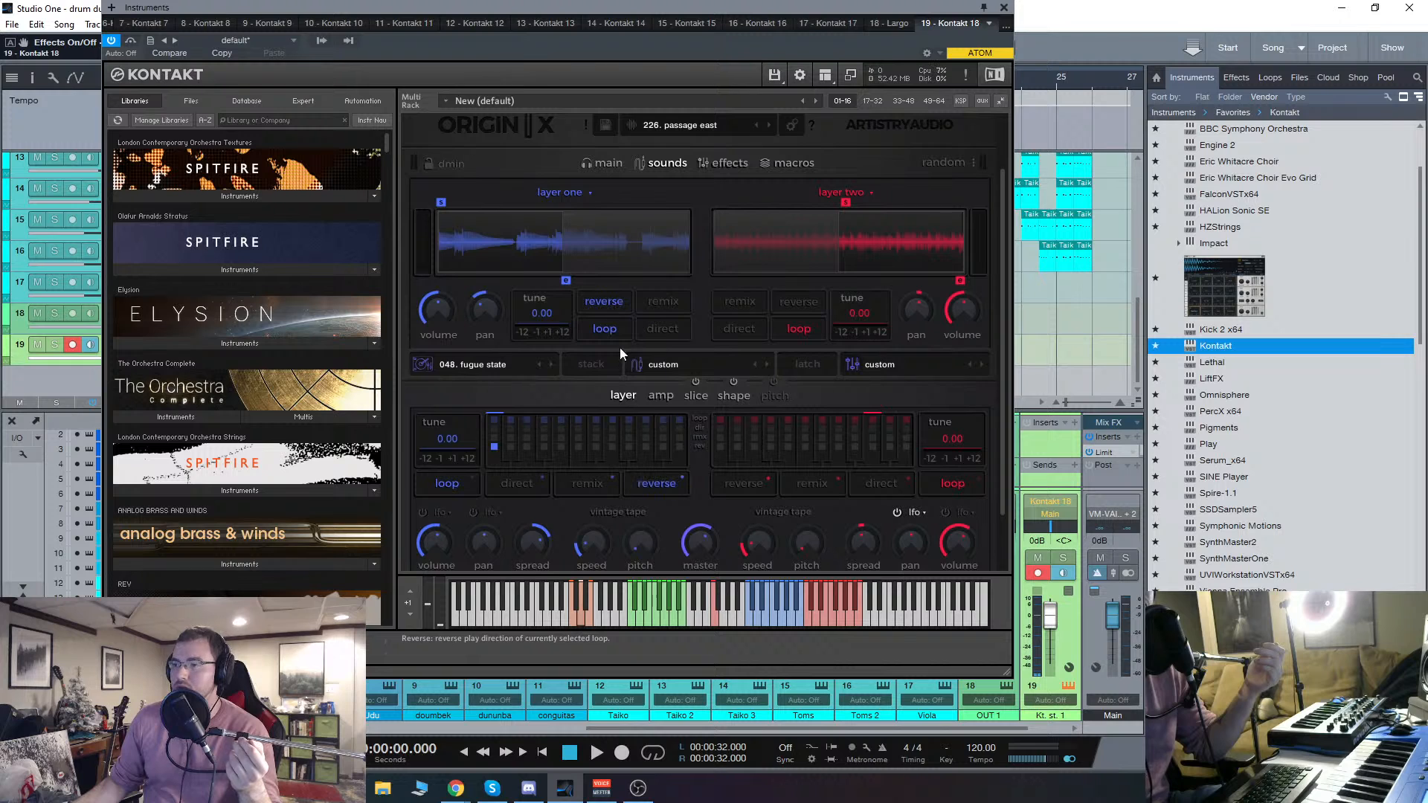
click(751, 623)
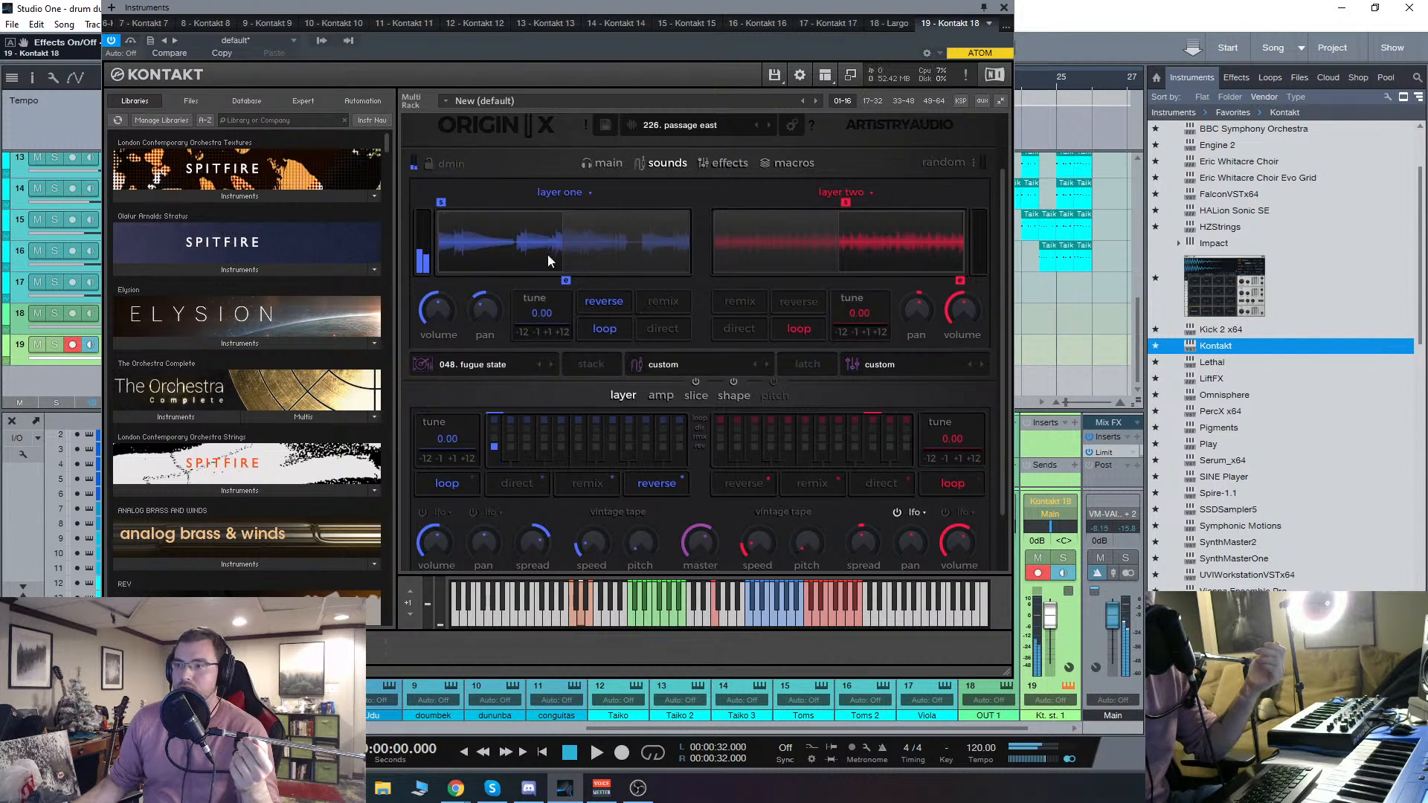
click(663, 302)
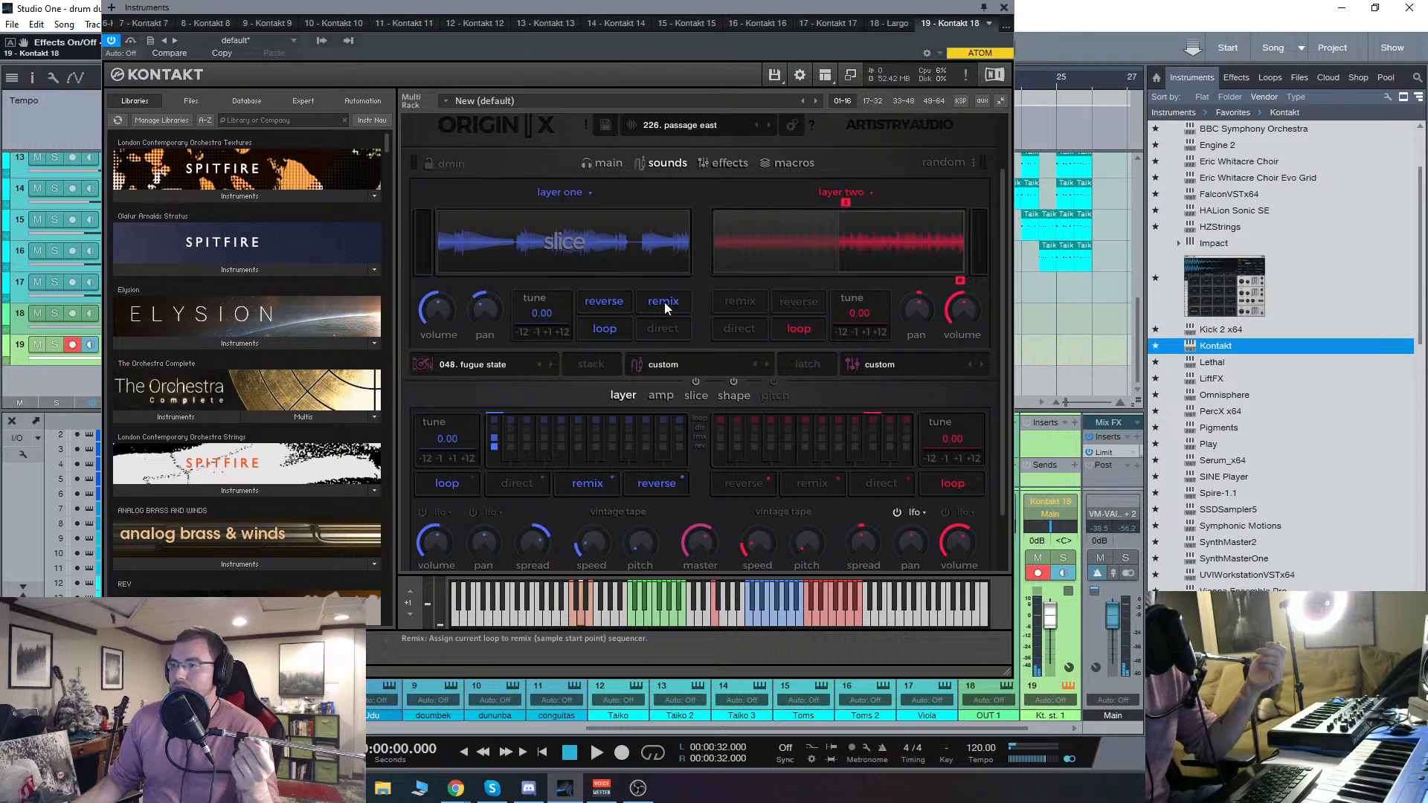
click(657, 330)
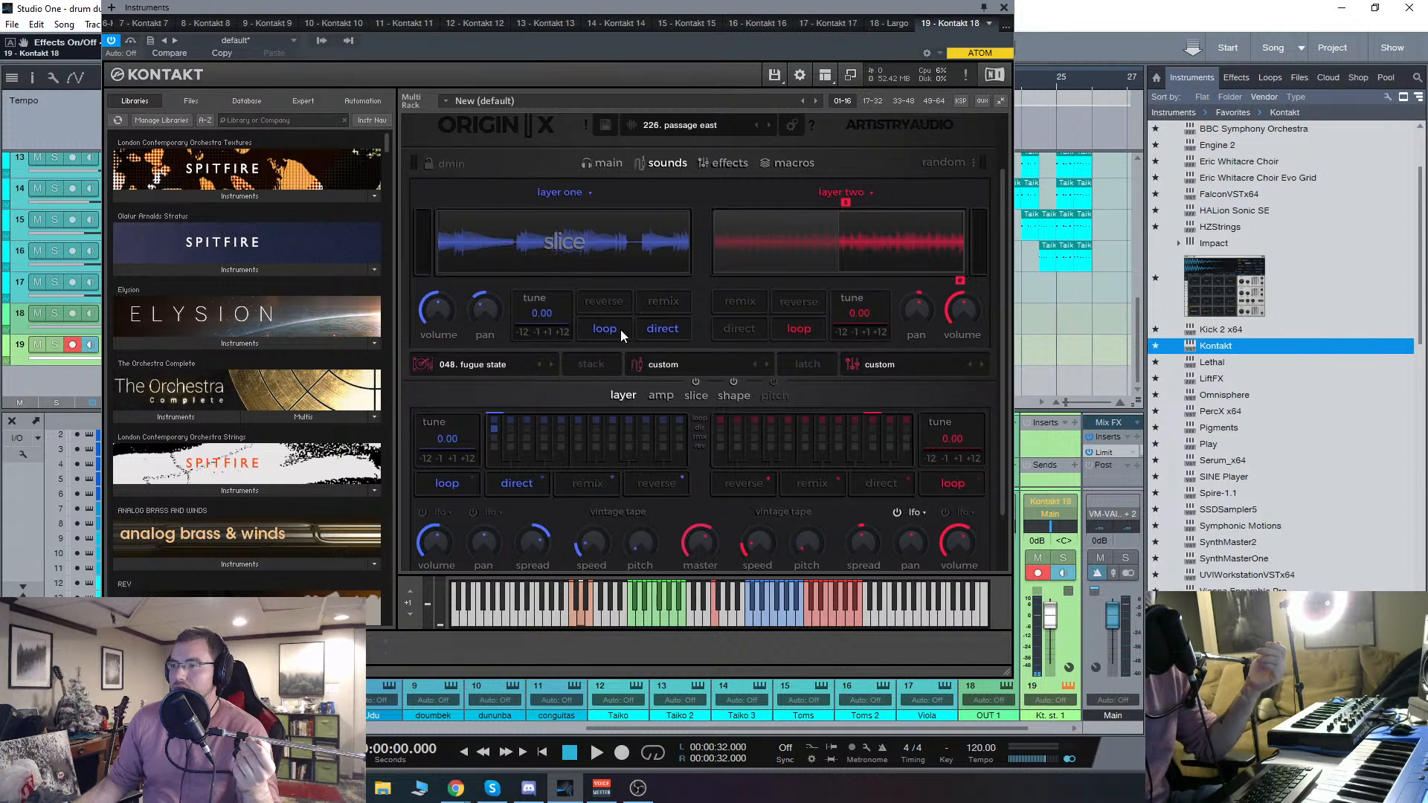
click(646, 327)
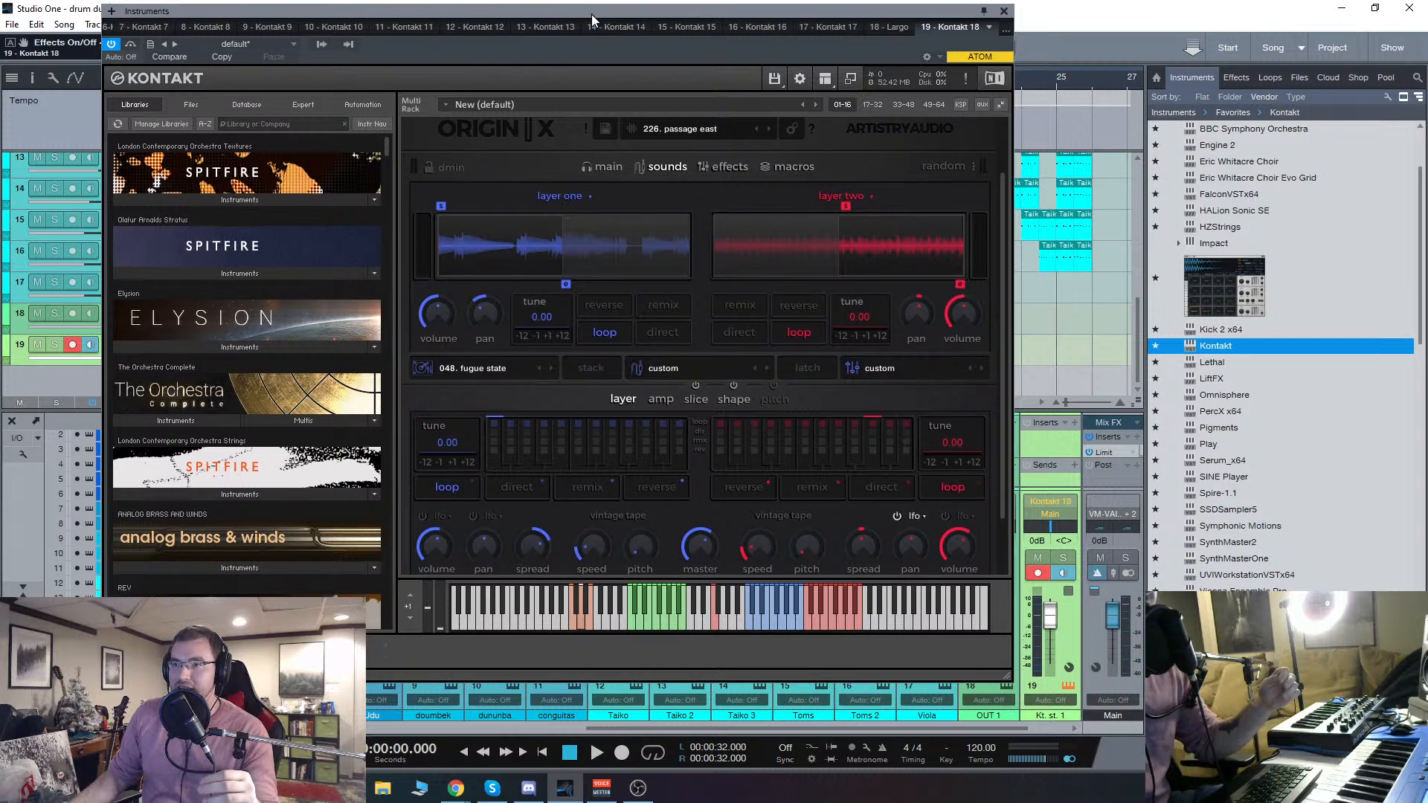
Step: Move the Kontakt window lower and bring Origin X's instrument header into view
drag(591, 14, 587, 43)
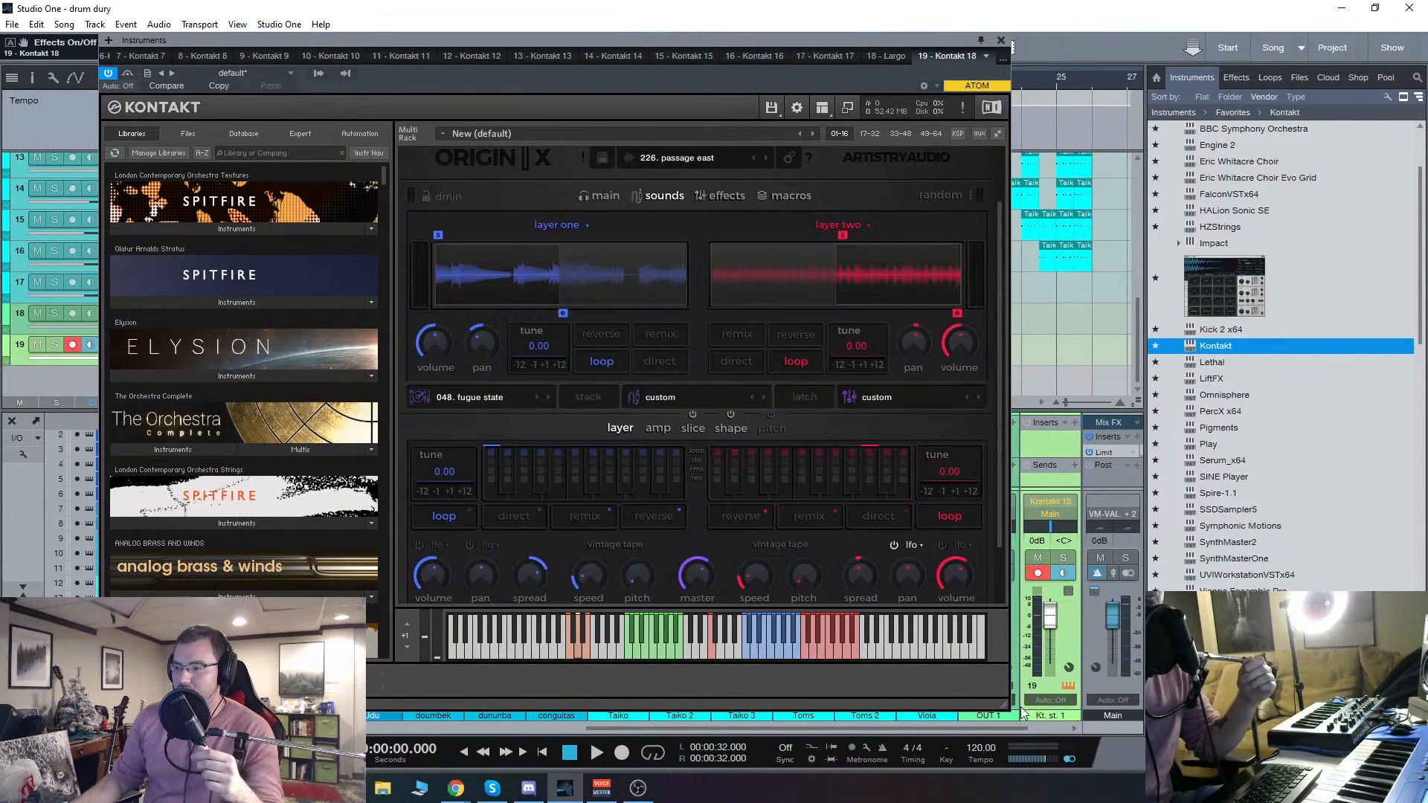
scroll(770, 348, up, 1)
scroll(770, 345, up, 1)
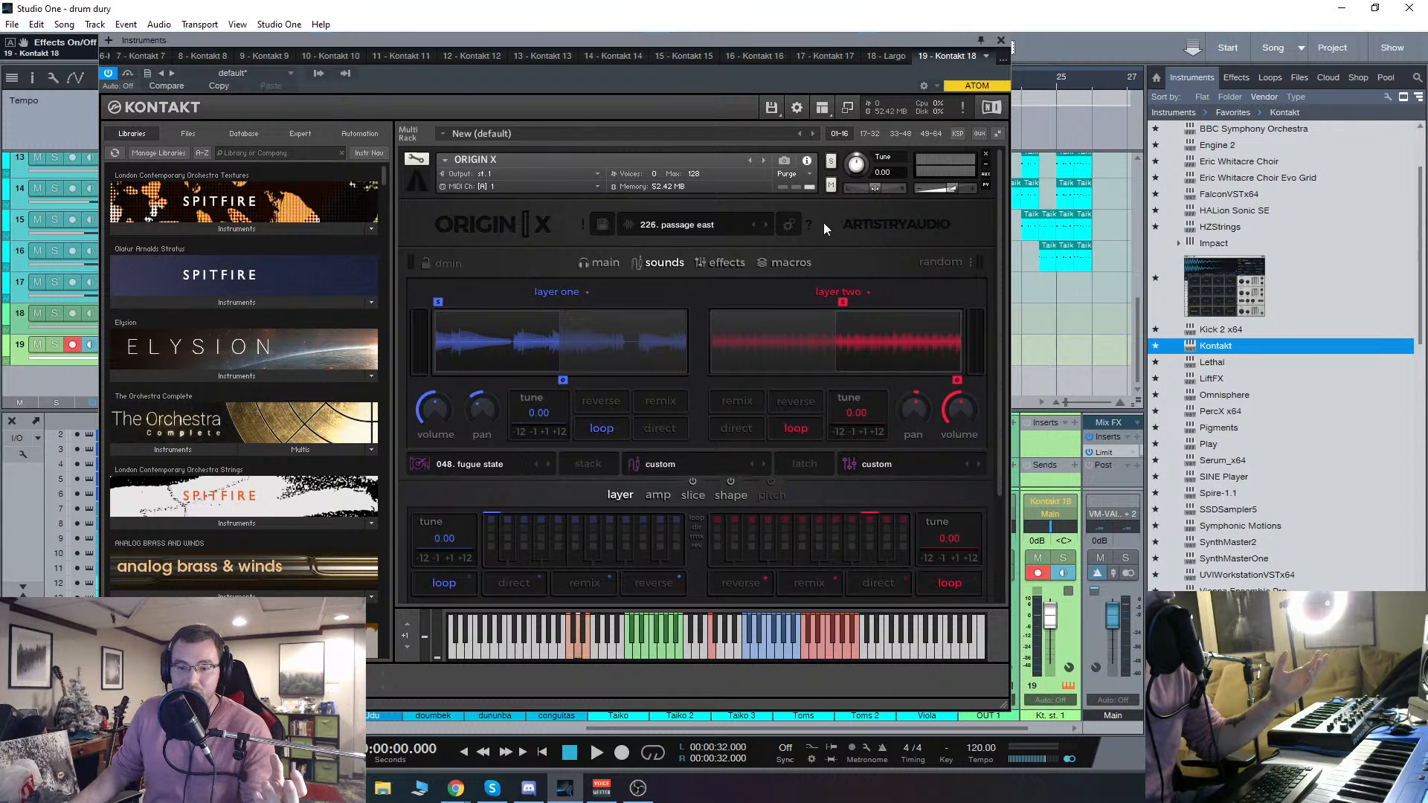
mouse_move(669, 41)
mouse_down()
mouse_move(686, 61)
mouse_move(667, 67)
mouse_up()
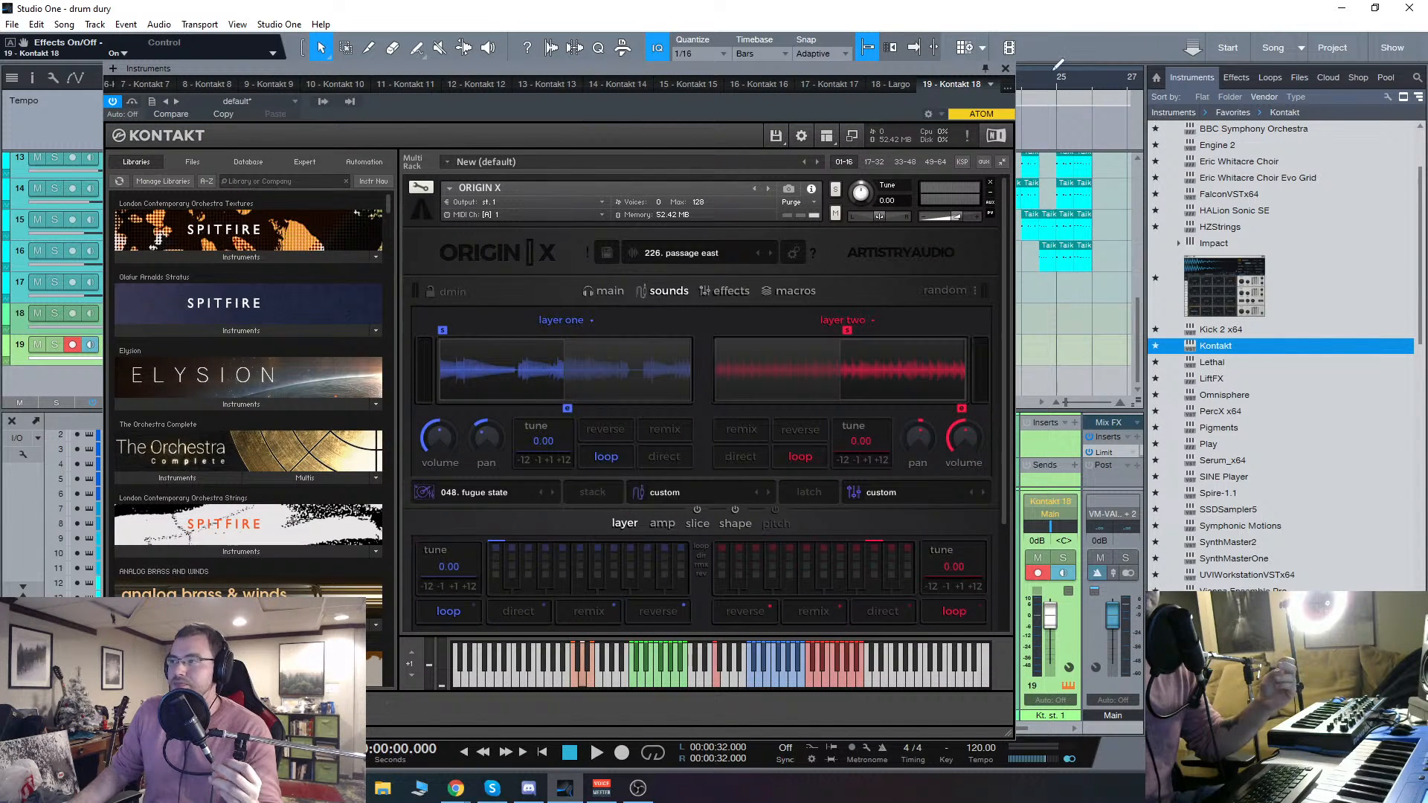
Step: Close and reopen the Kontakt window from track 19, and move layer two's loop end point later
click(1005, 68)
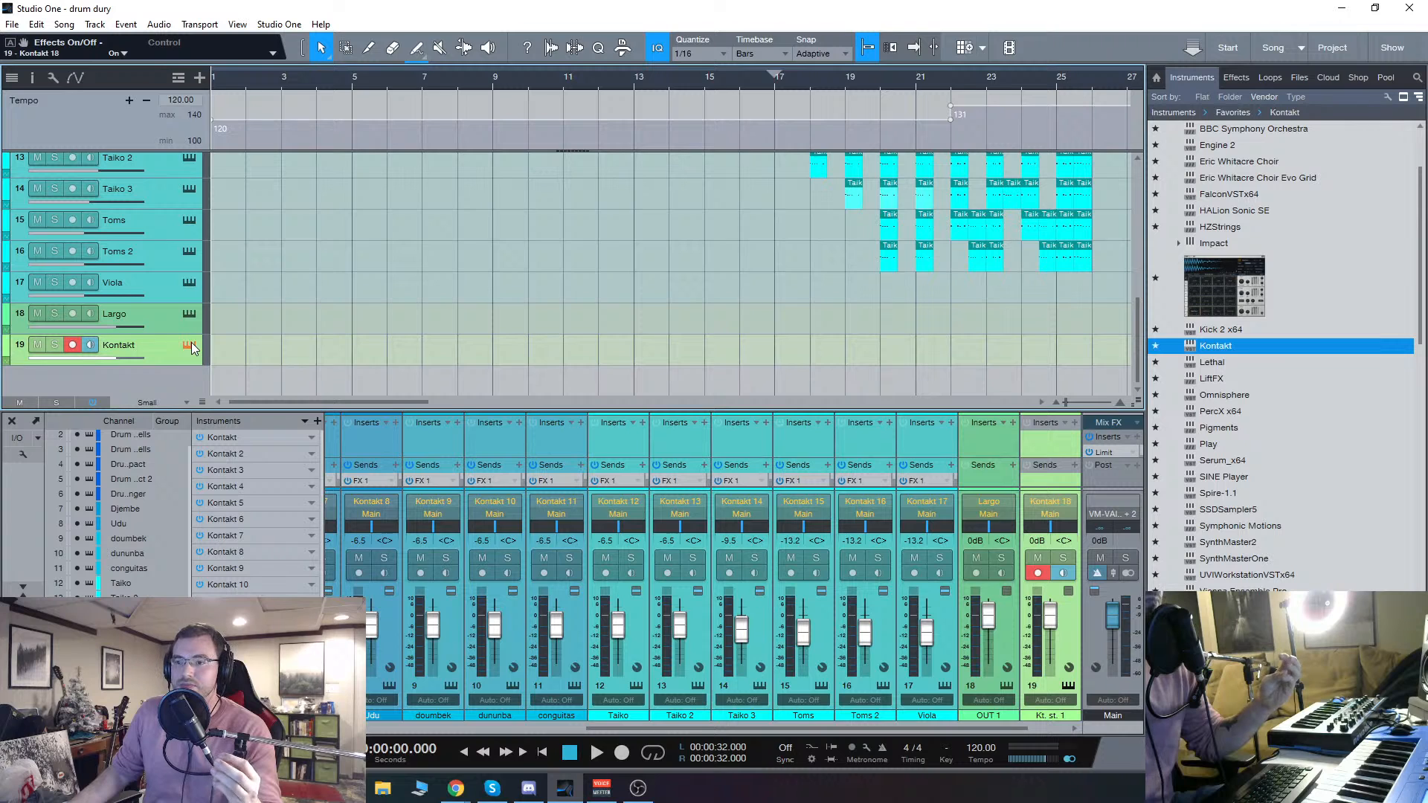
click(190, 342)
drag(784, 68, 825, 47)
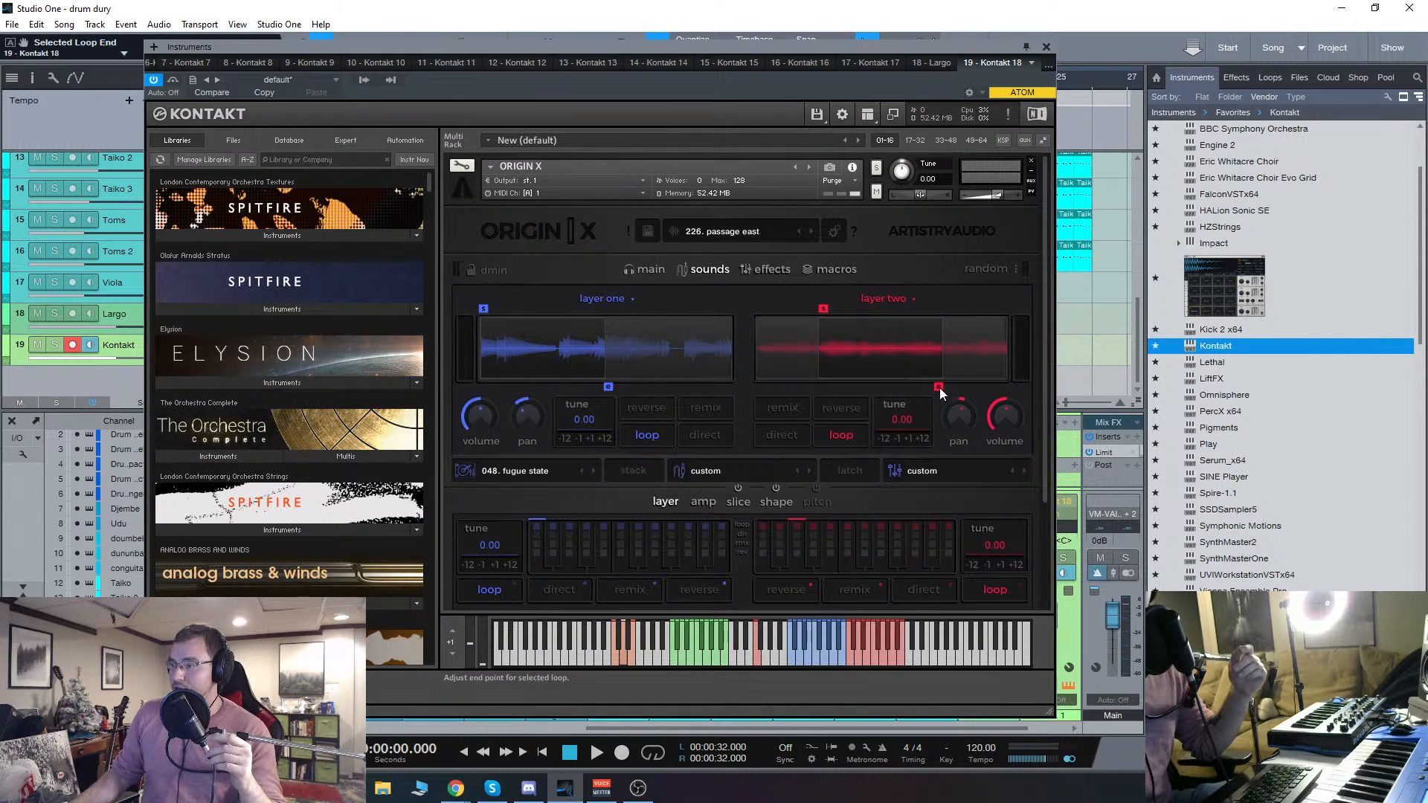
mouse_move(939, 387)
mouse_down()
mouse_move(865, 387)
mouse_move(999, 391)
mouse_move(963, 387)
mouse_up()
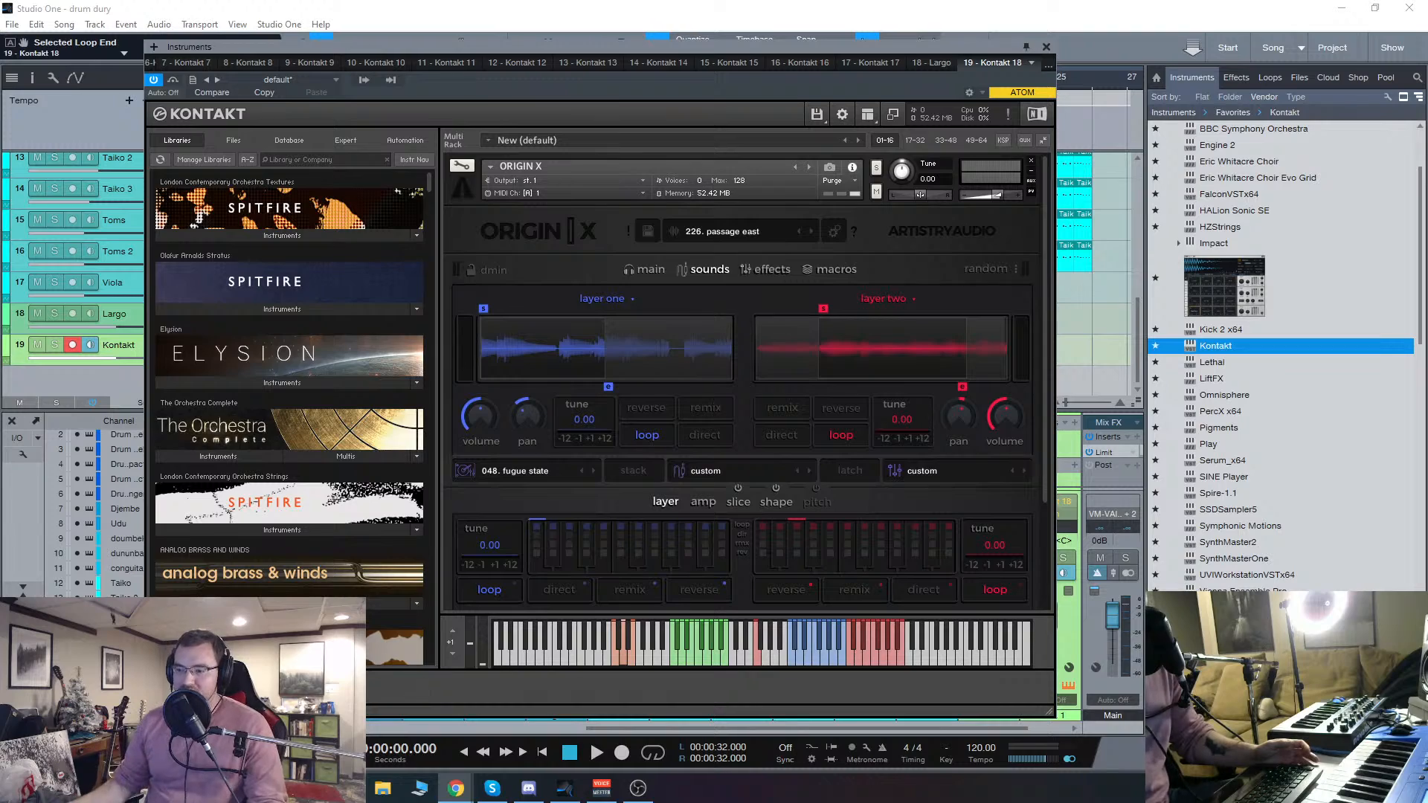
Step: Search the computer for "steam", switch to Steam, and open ACValhalla in the game library
key(super+s)
text(steam)
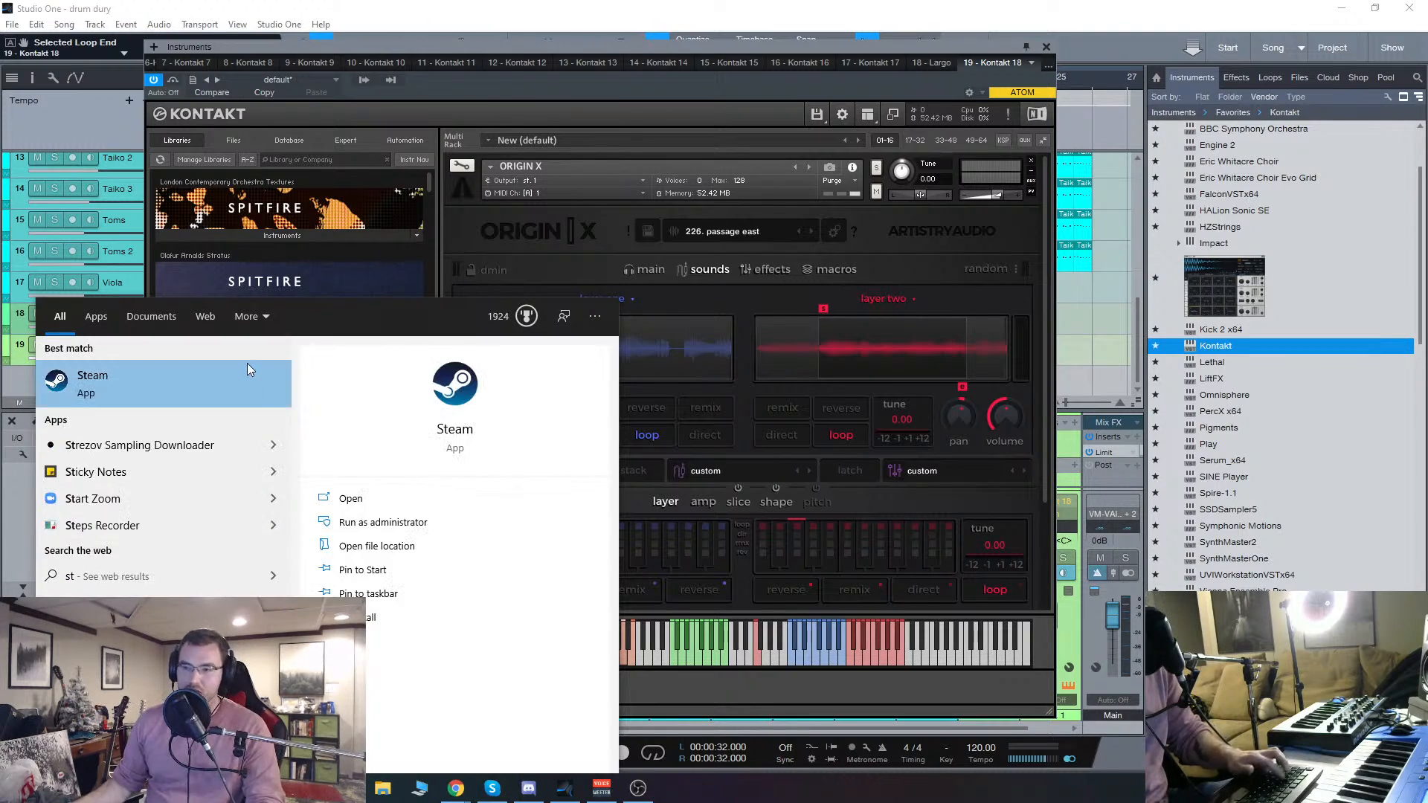
click(205, 380)
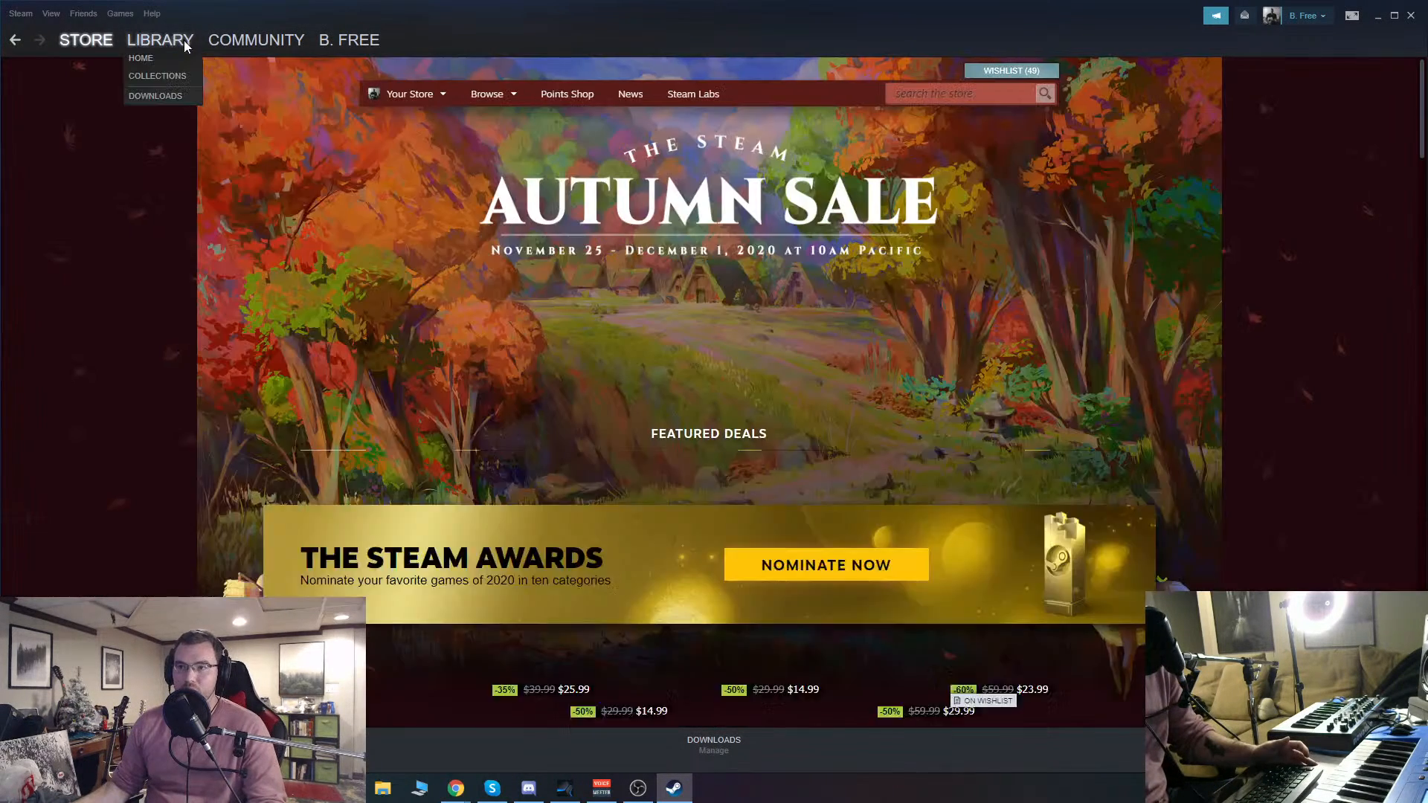
click(180, 39)
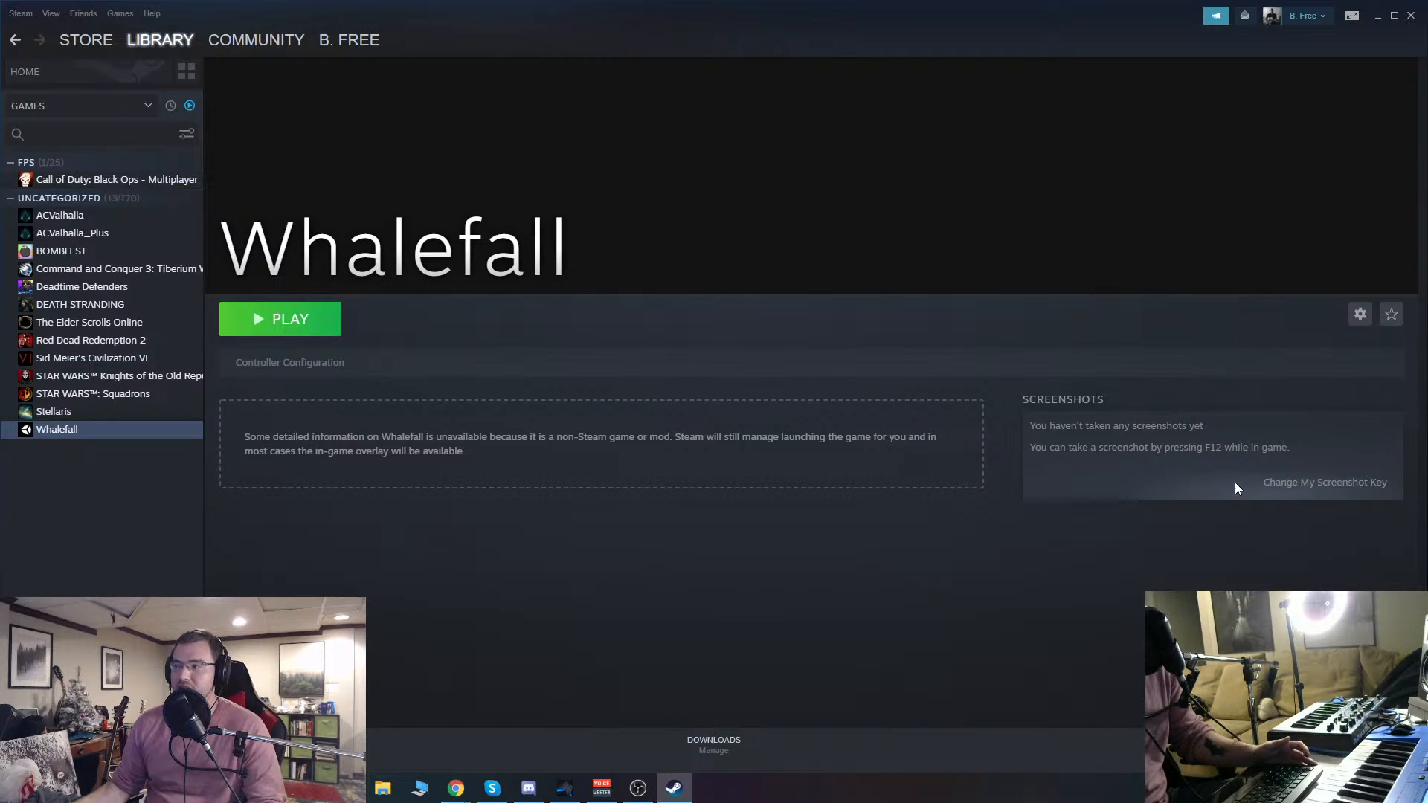
click(114, 217)
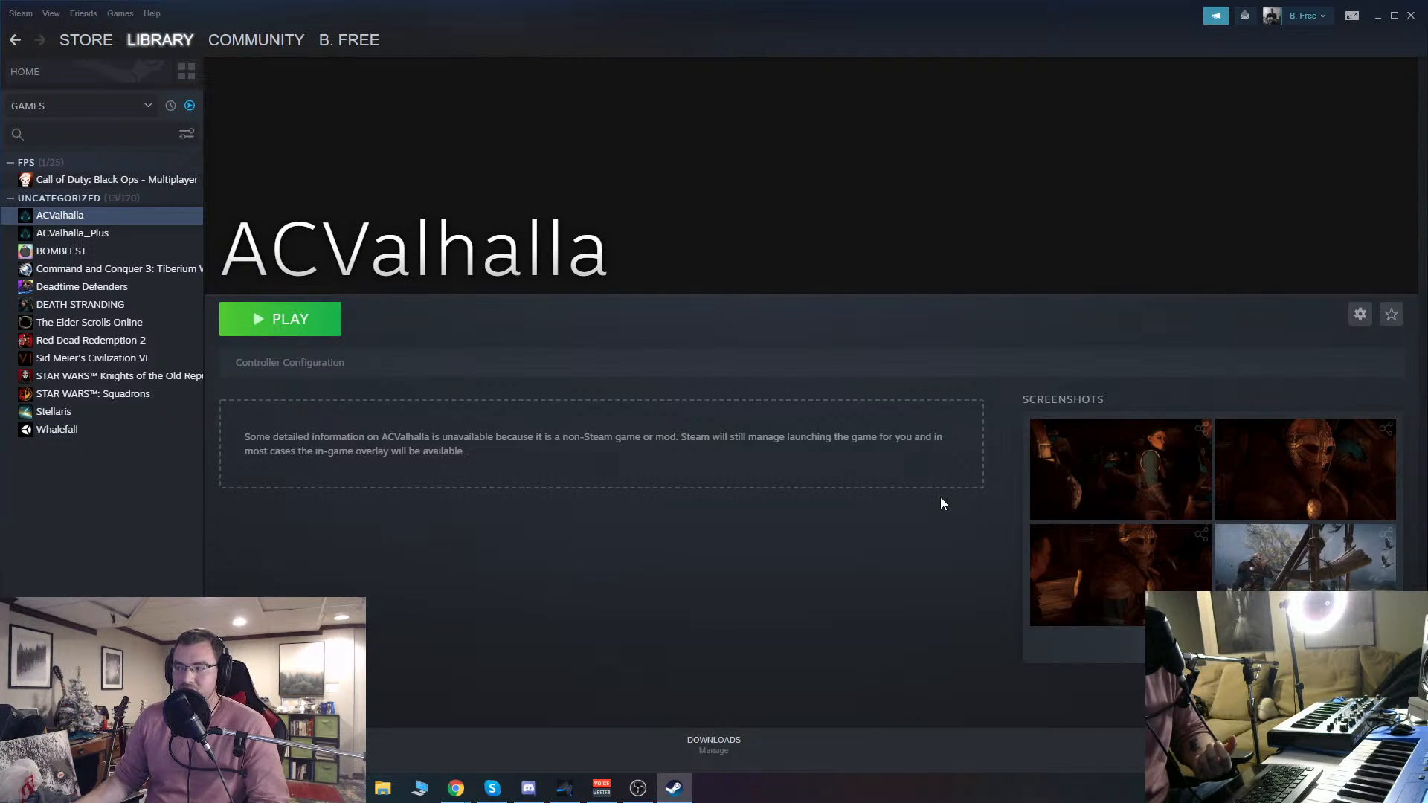
mouse_move(1232, 565)
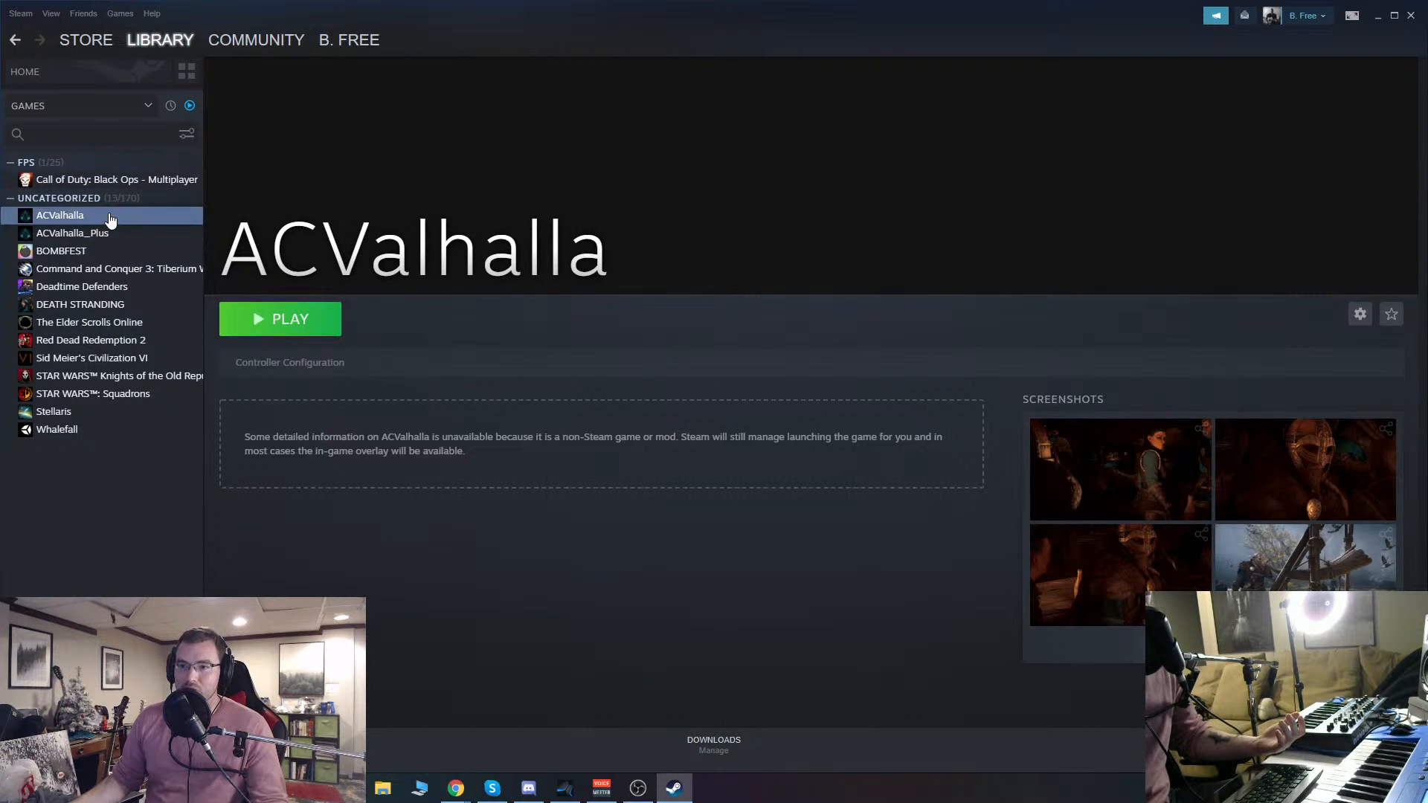
Step: Inspect the detected PlayStation 5 Controller in Steam's general controller settings, and cancel out of the settings
click(116, 14)
click(36, 106)
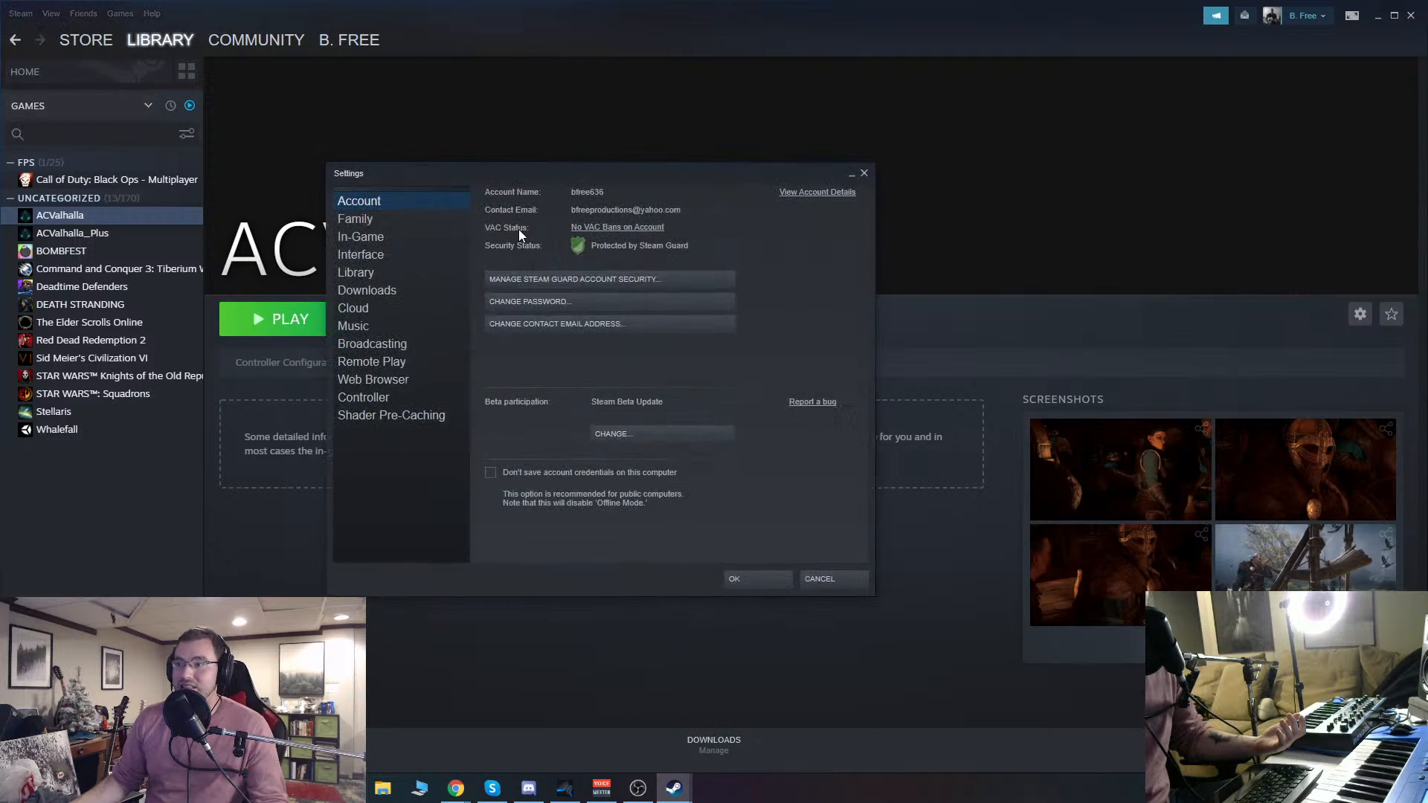
click(372, 398)
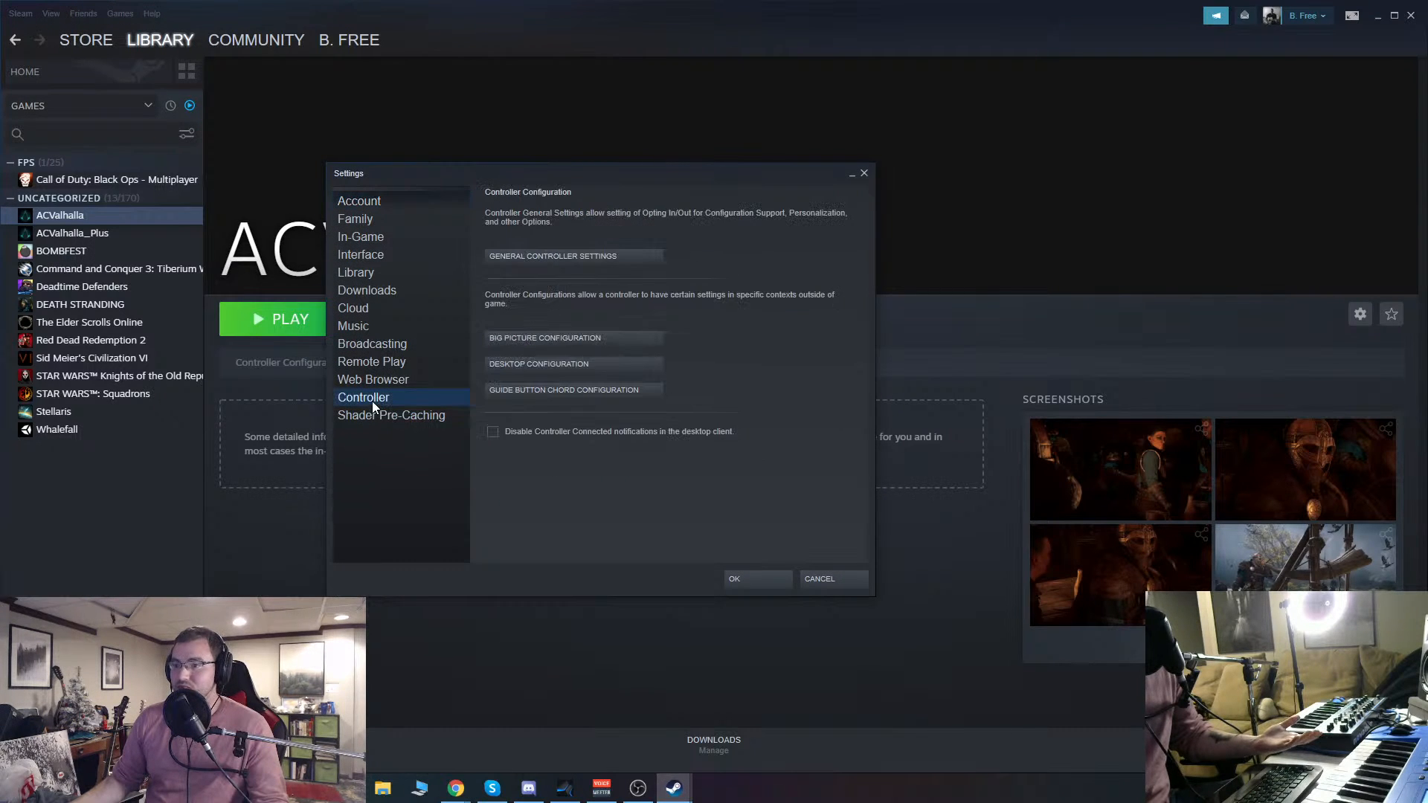
click(568, 256)
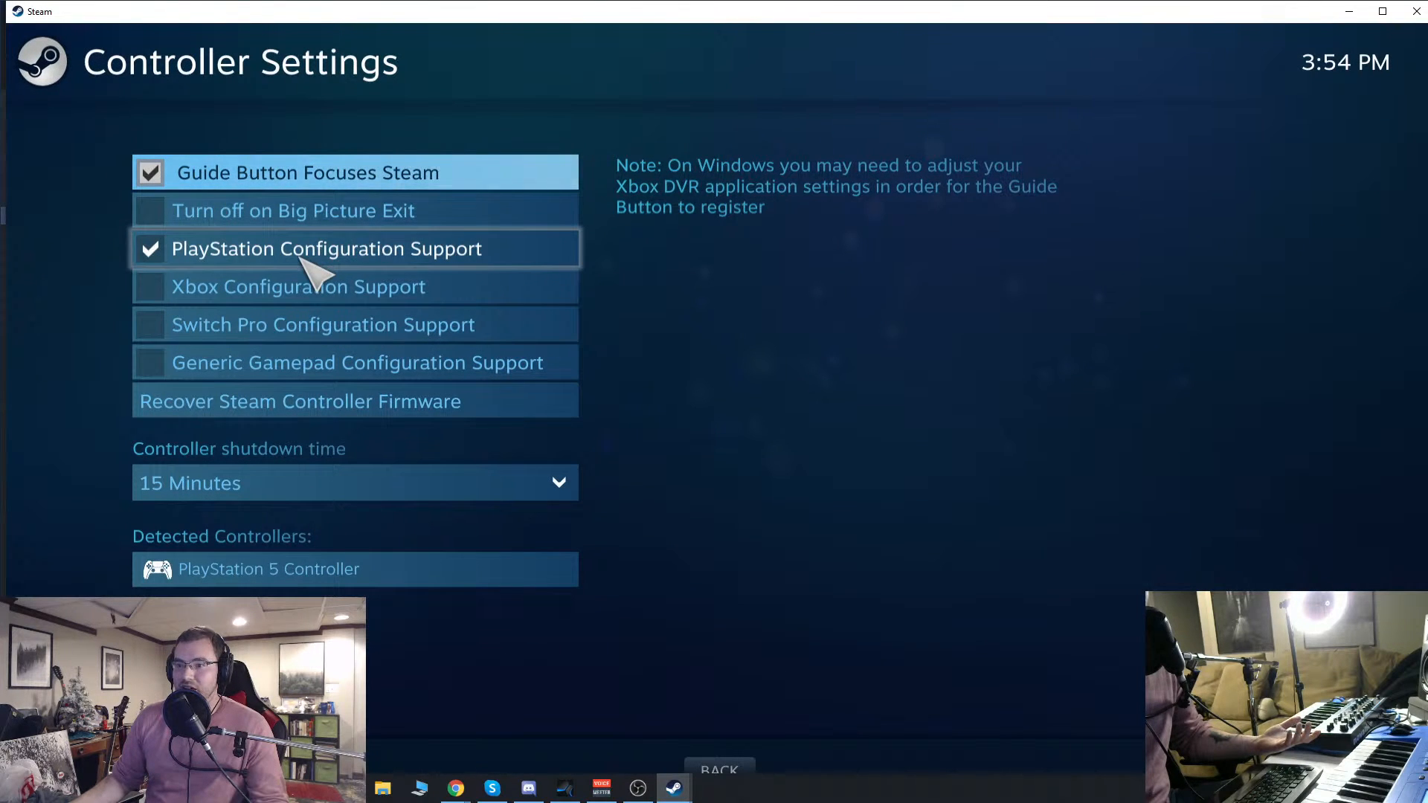
click(291, 578)
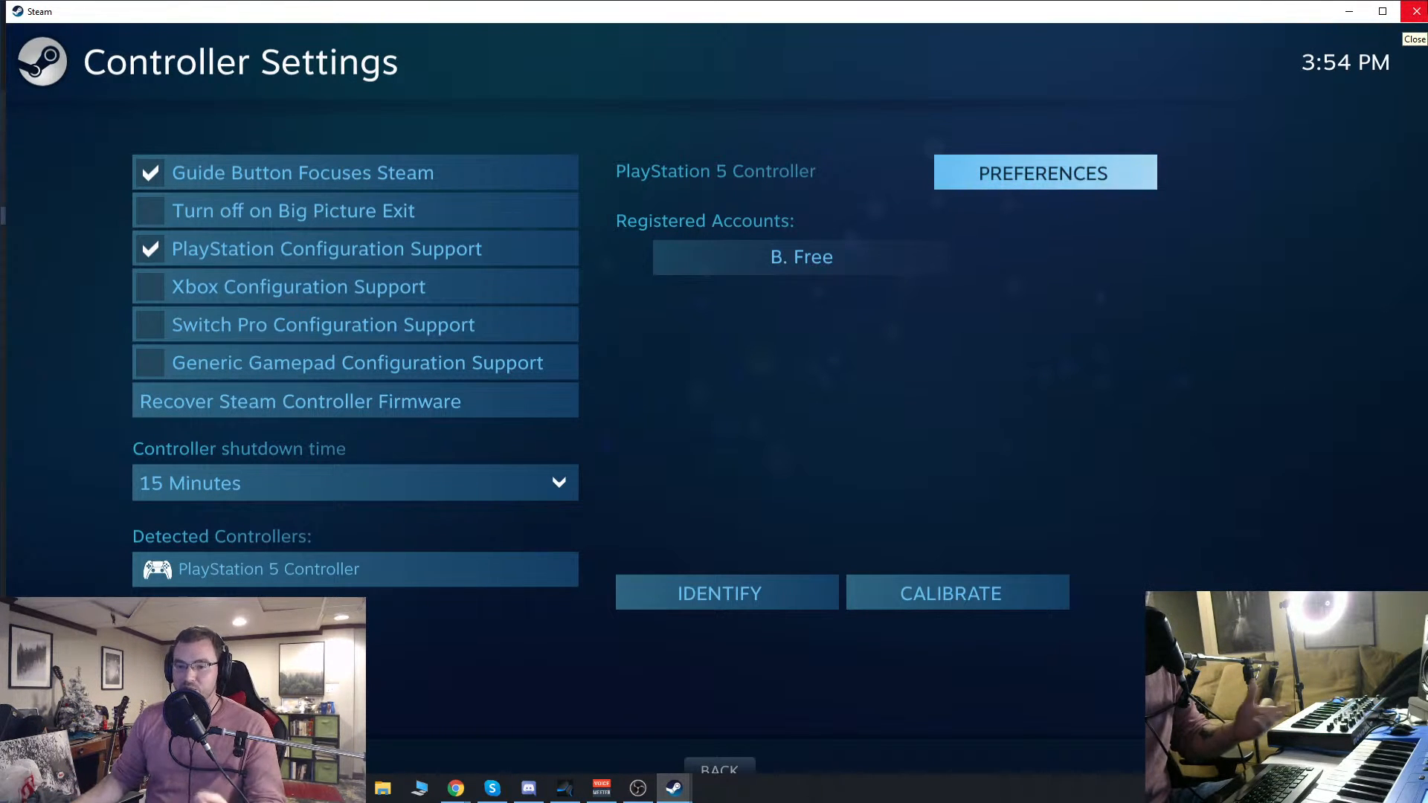
click(1416, 12)
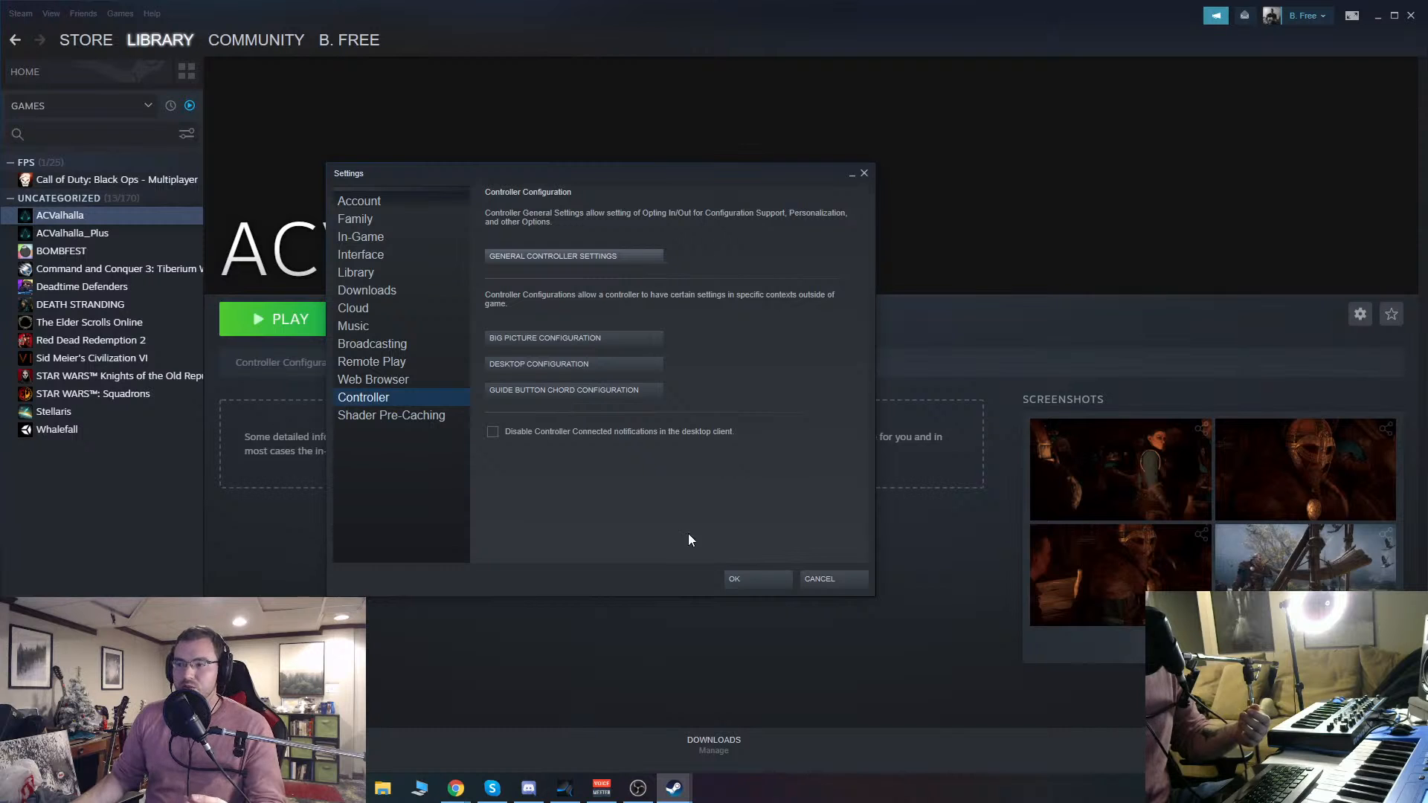
click(846, 579)
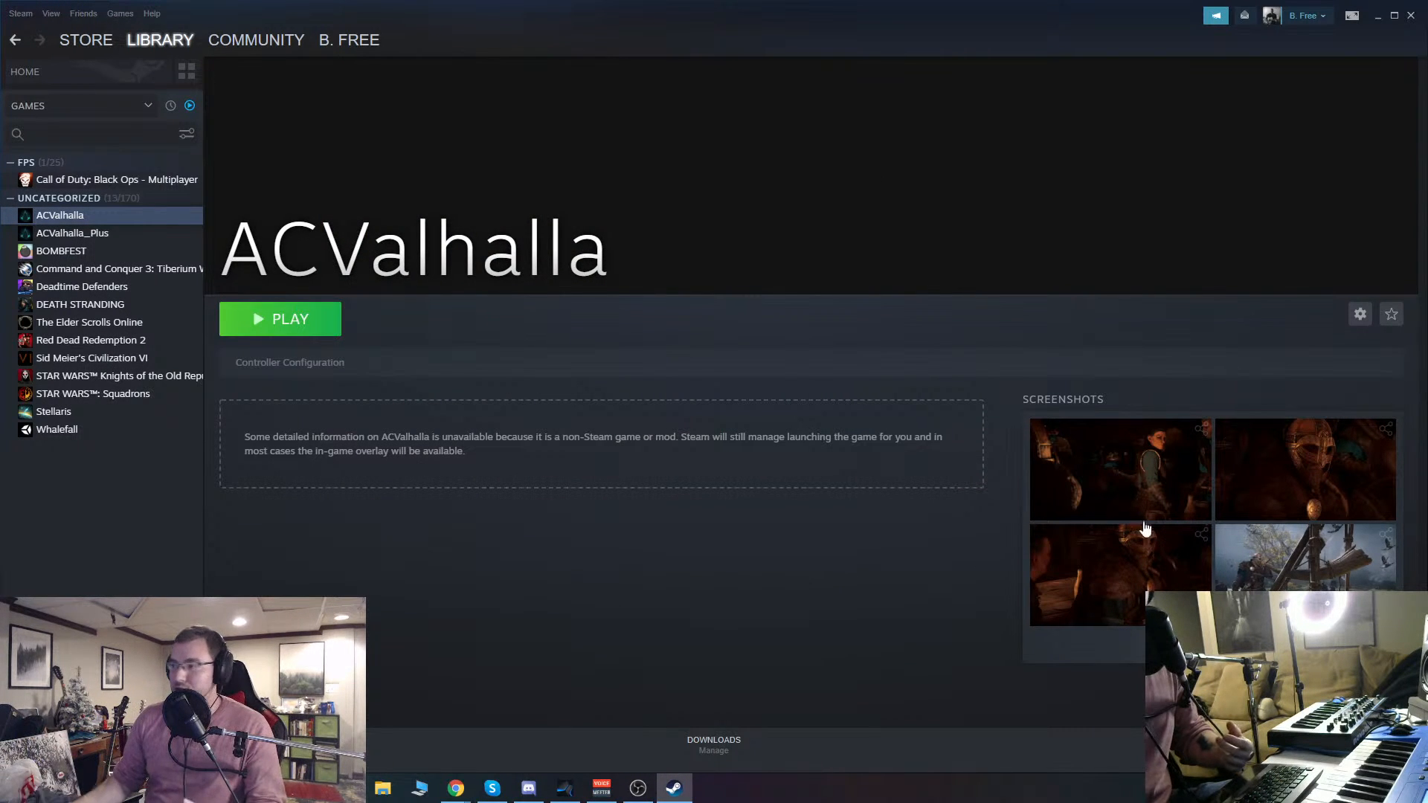
Step: View ACValhalla's screenshot of the warrior blowing a large horn at full size and close it
click(1260, 565)
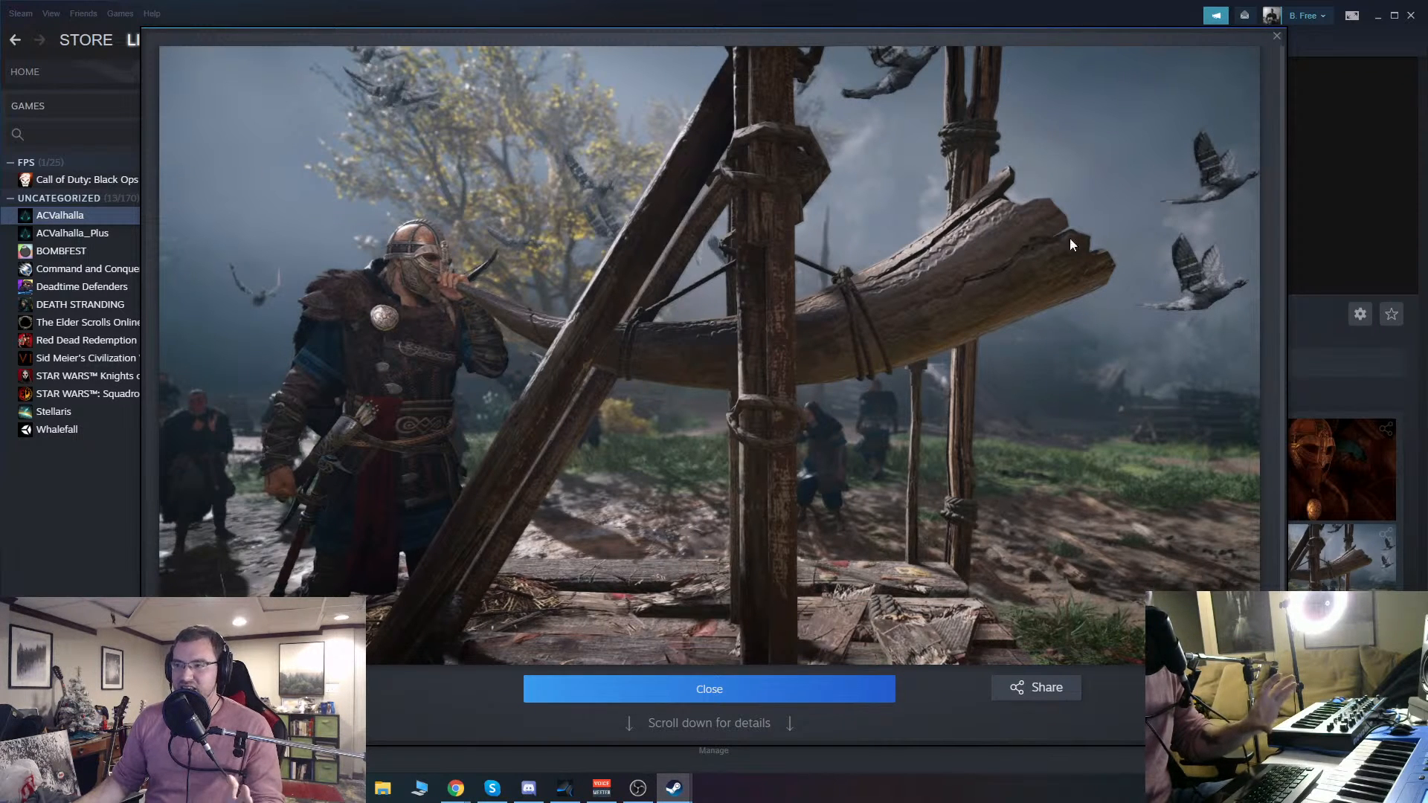
click(1277, 38)
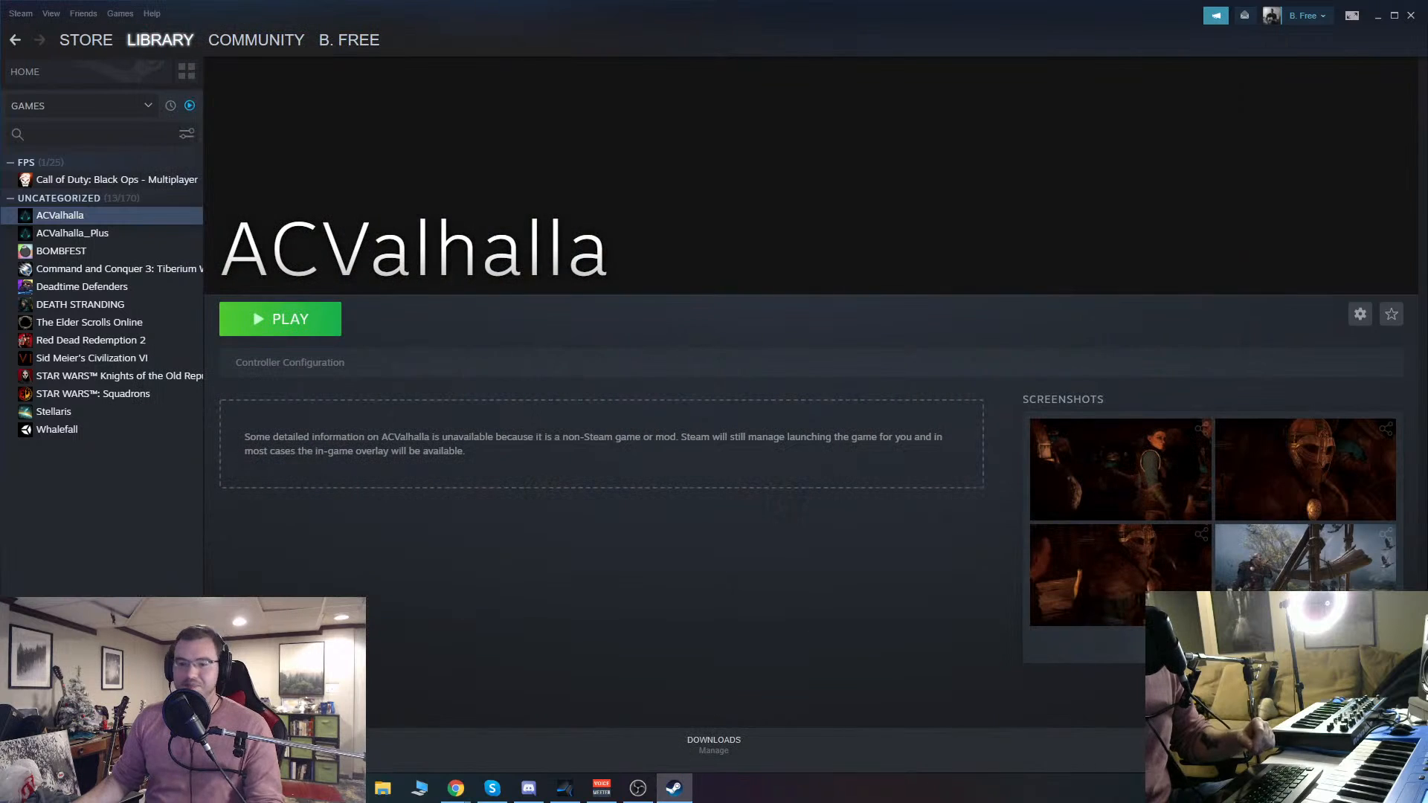
Step: Switch to Chrome and generate a new number with Google's random number generator
key(alt+Tab)
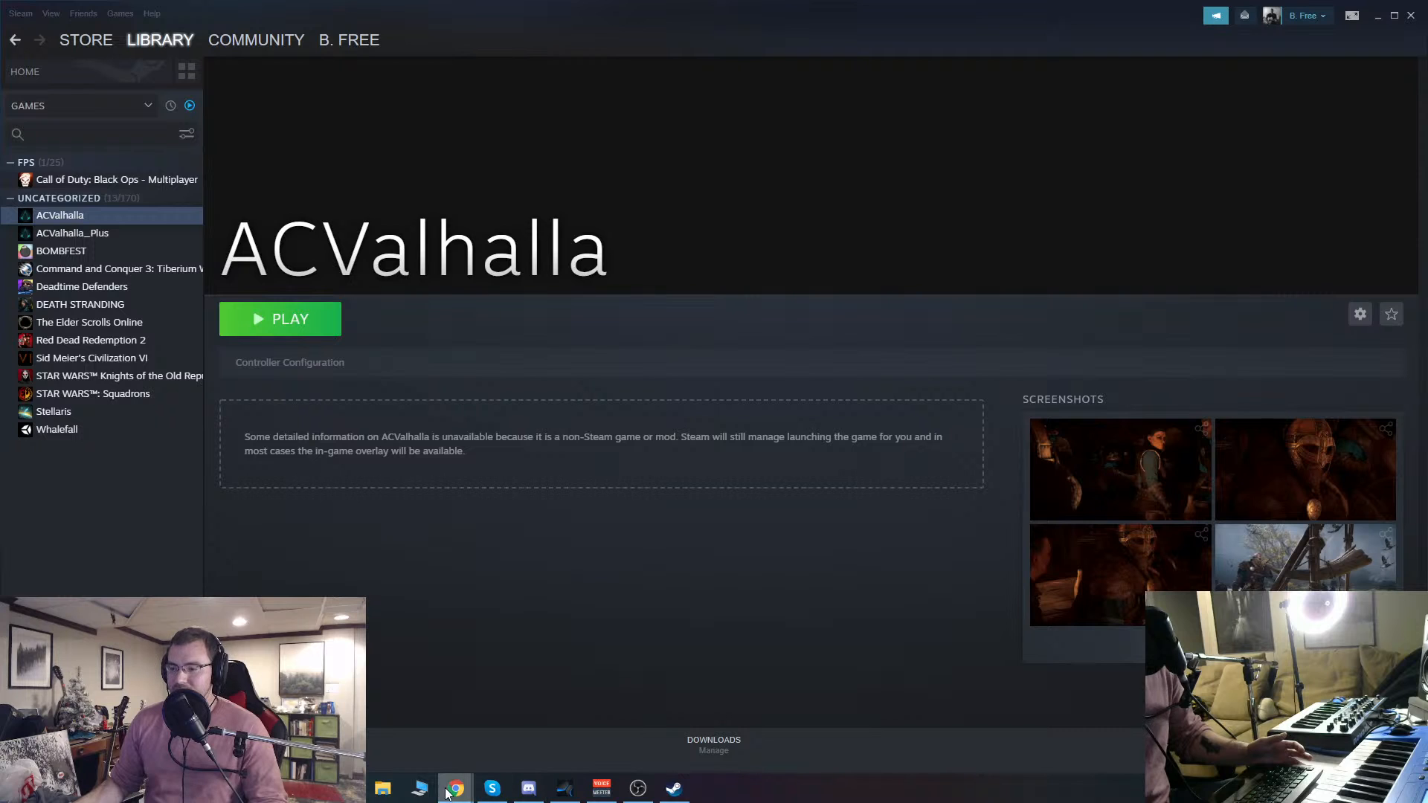
mouse_move(456, 787)
click(510, 727)
click(322, 316)
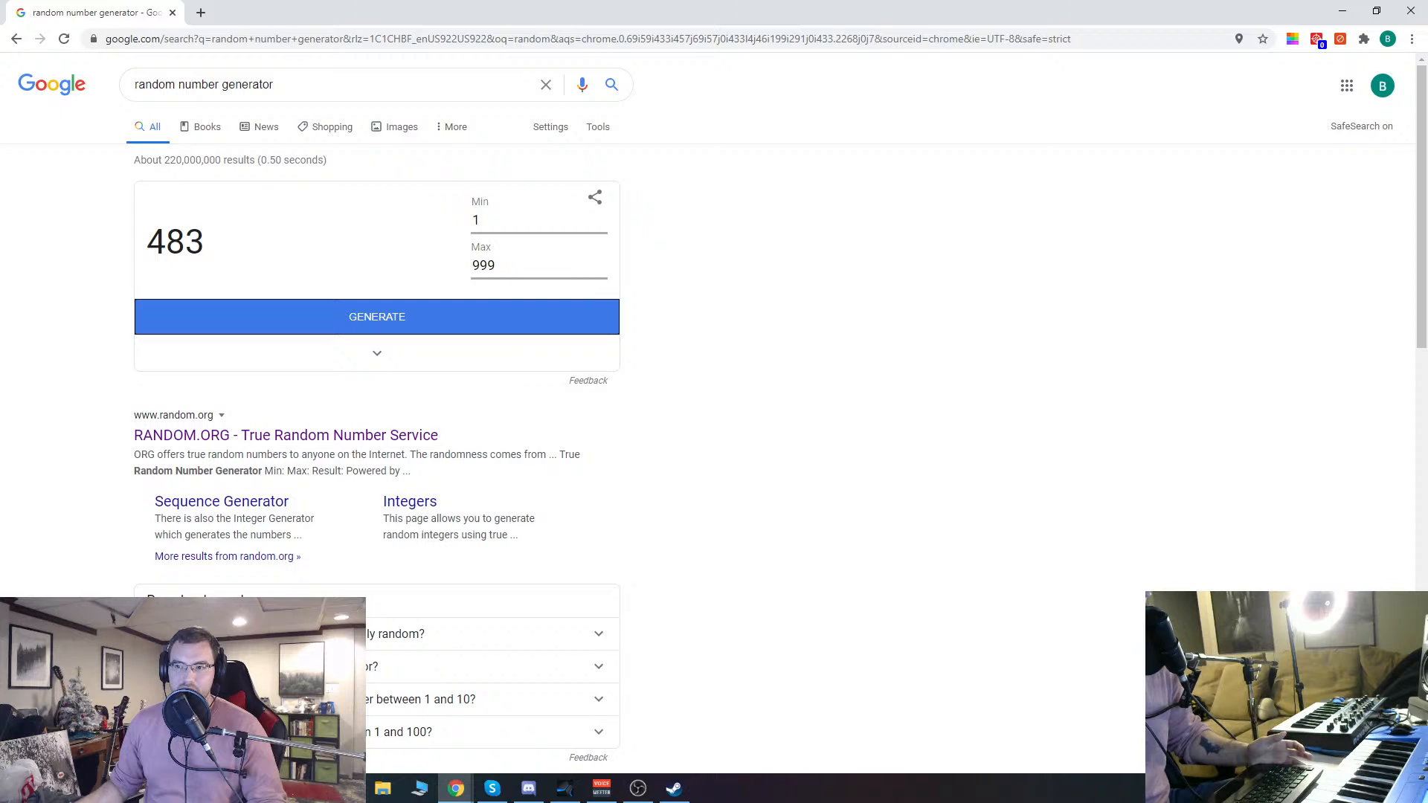
scroll(54, 266, down, 1)
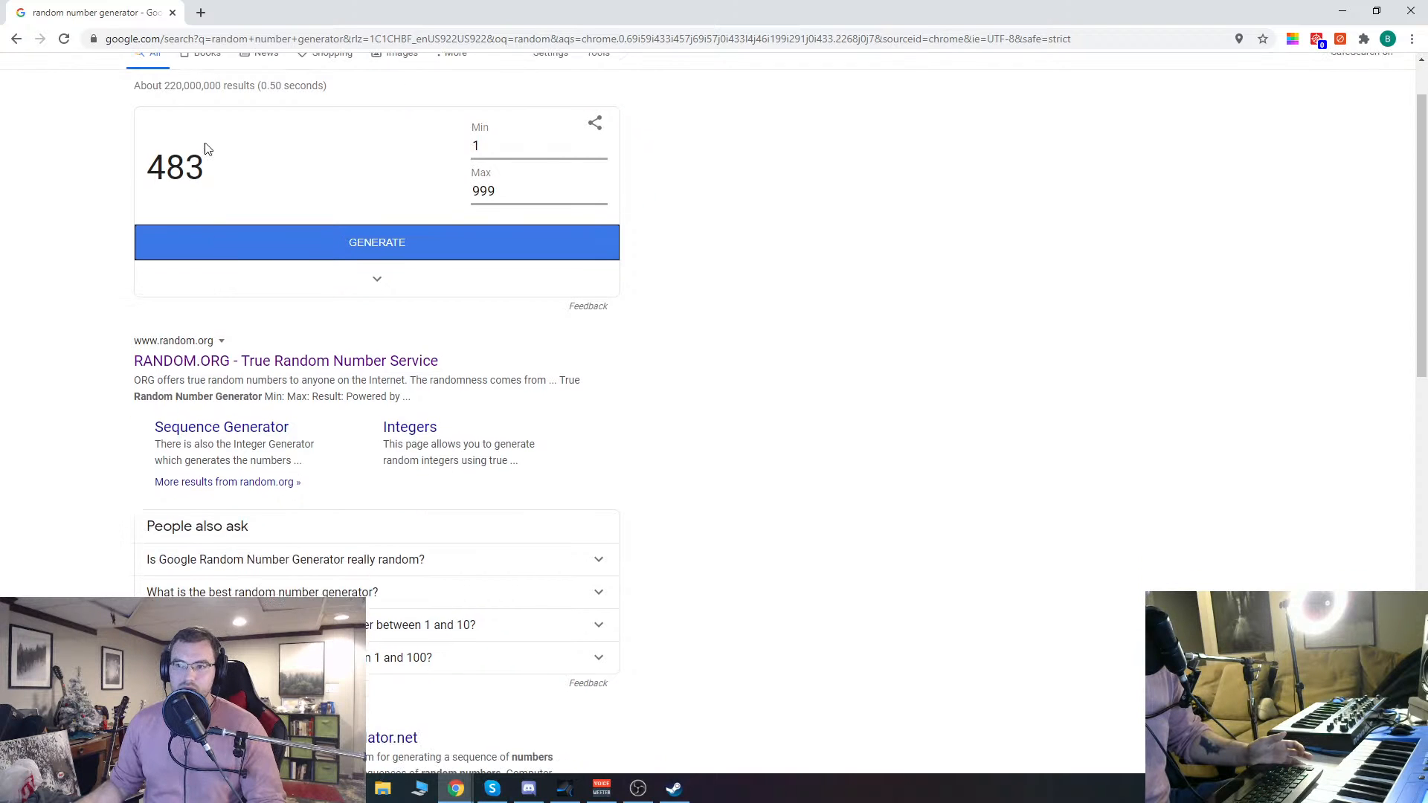
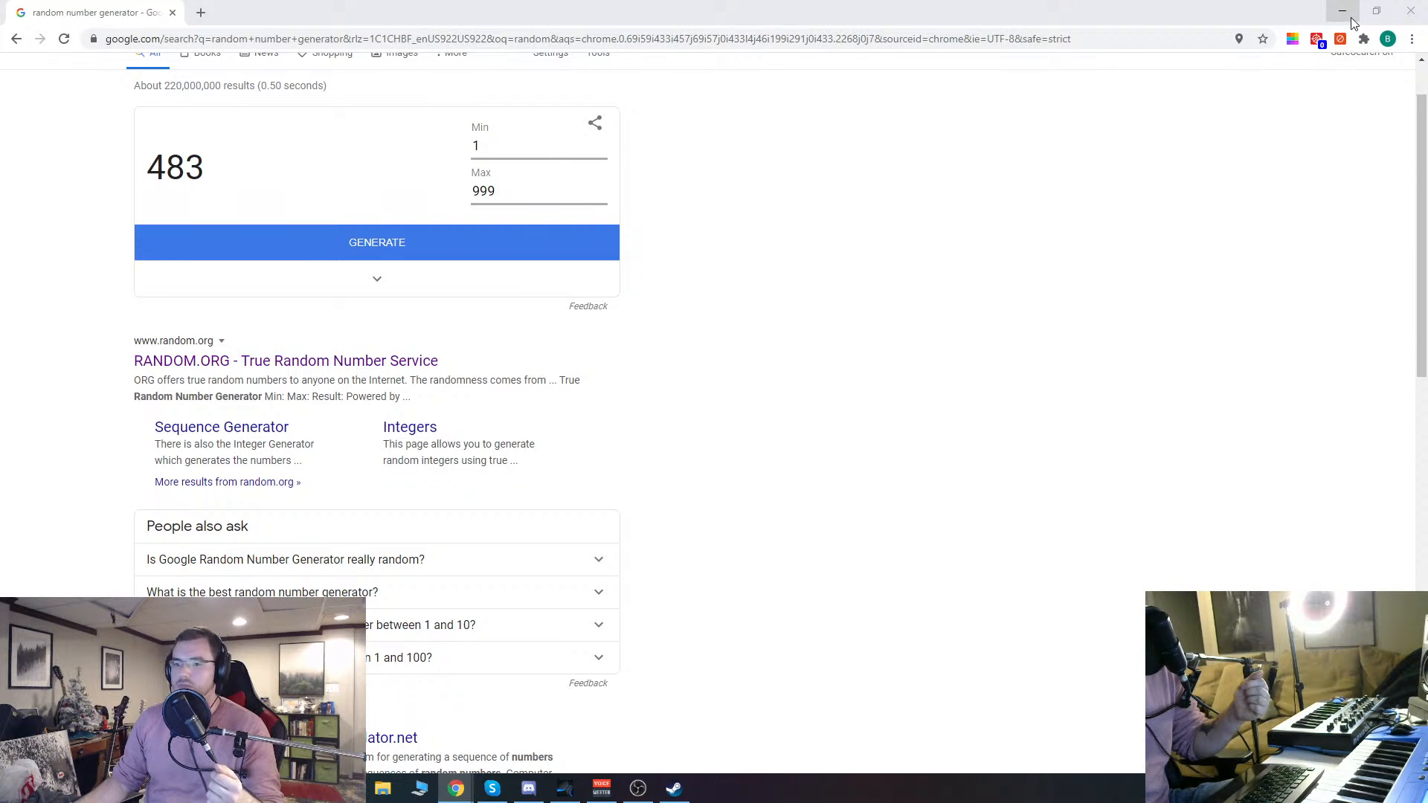
Step: Minimize Chrome and Steam to return to Studio One, and audition a layer one key in Origin X
click(1343, 12)
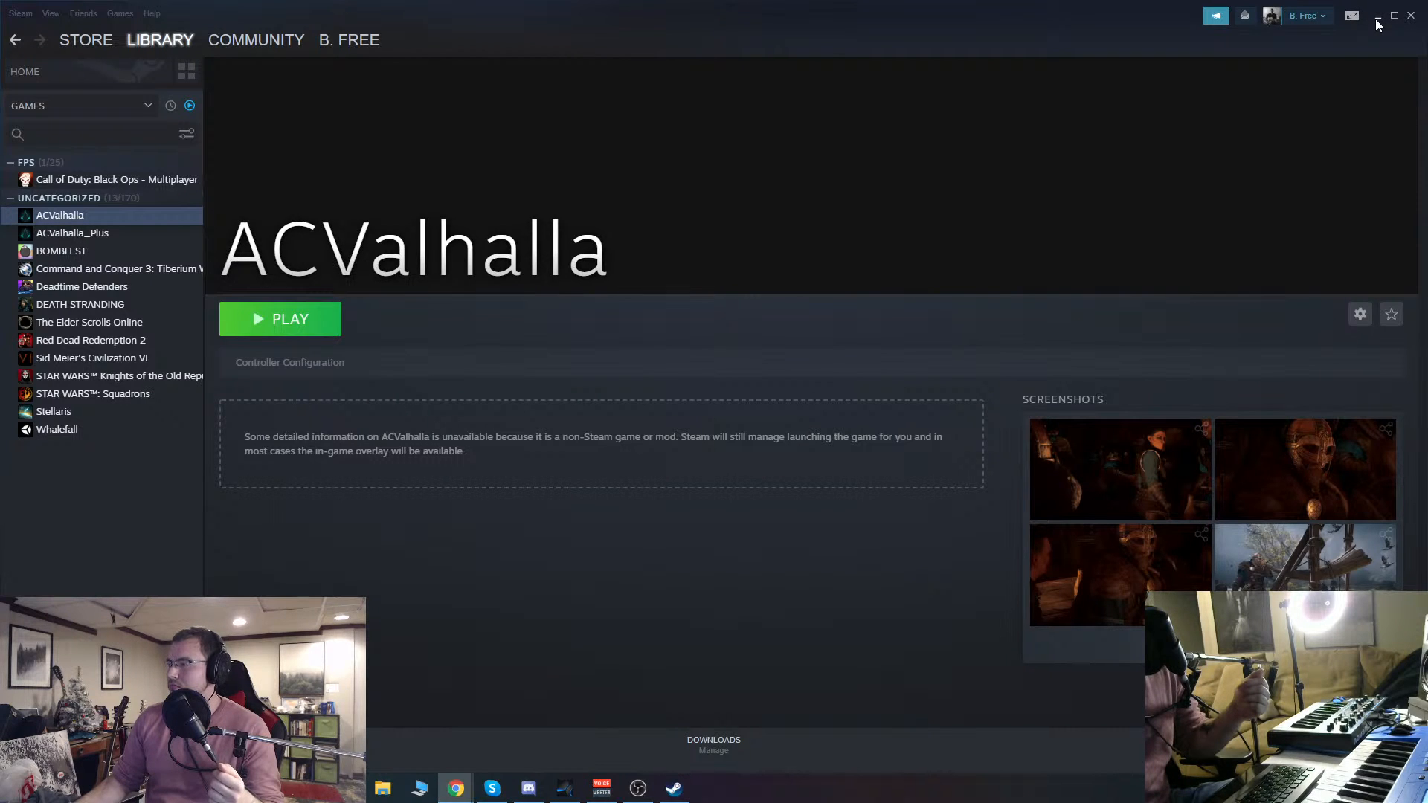
click(1376, 16)
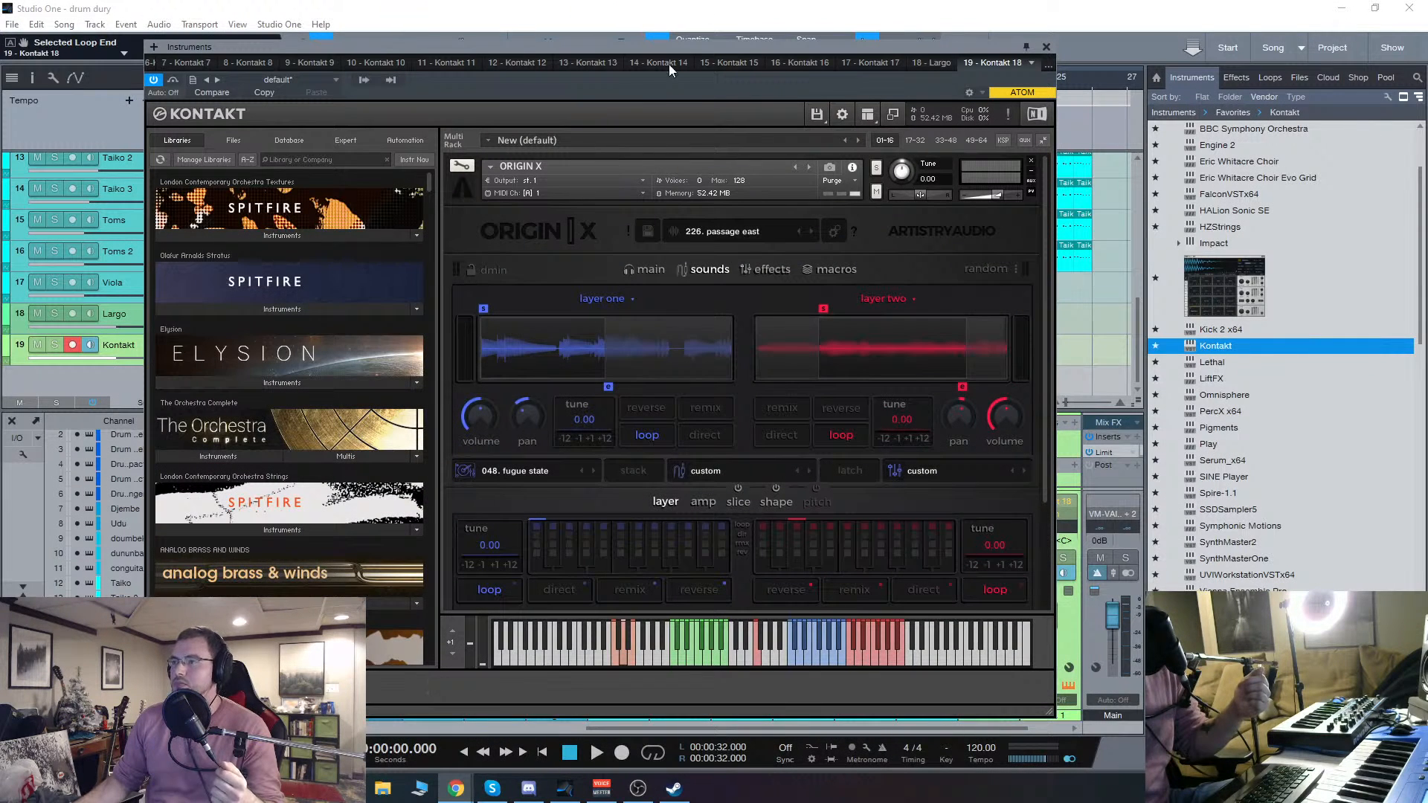
drag(694, 49, 725, 47)
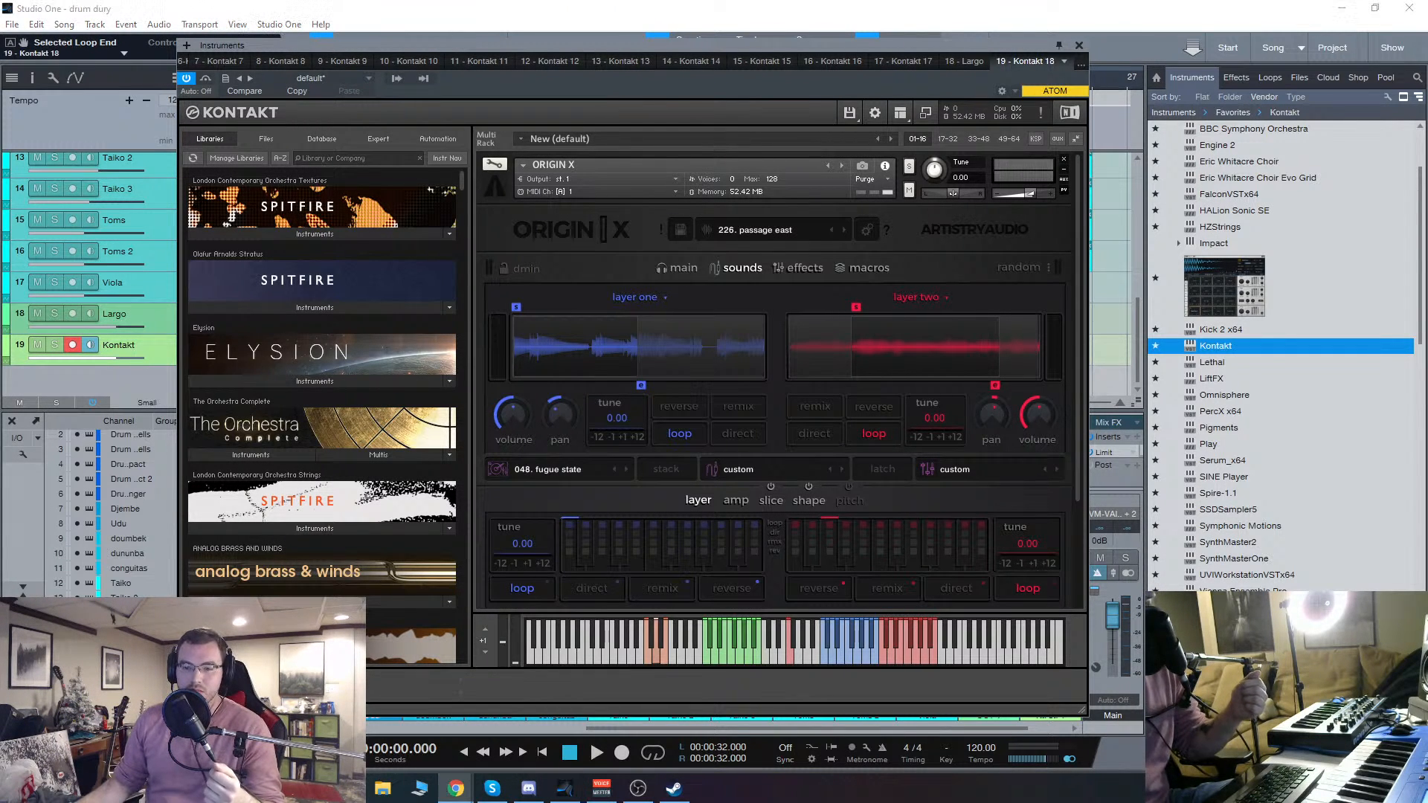
click(837, 659)
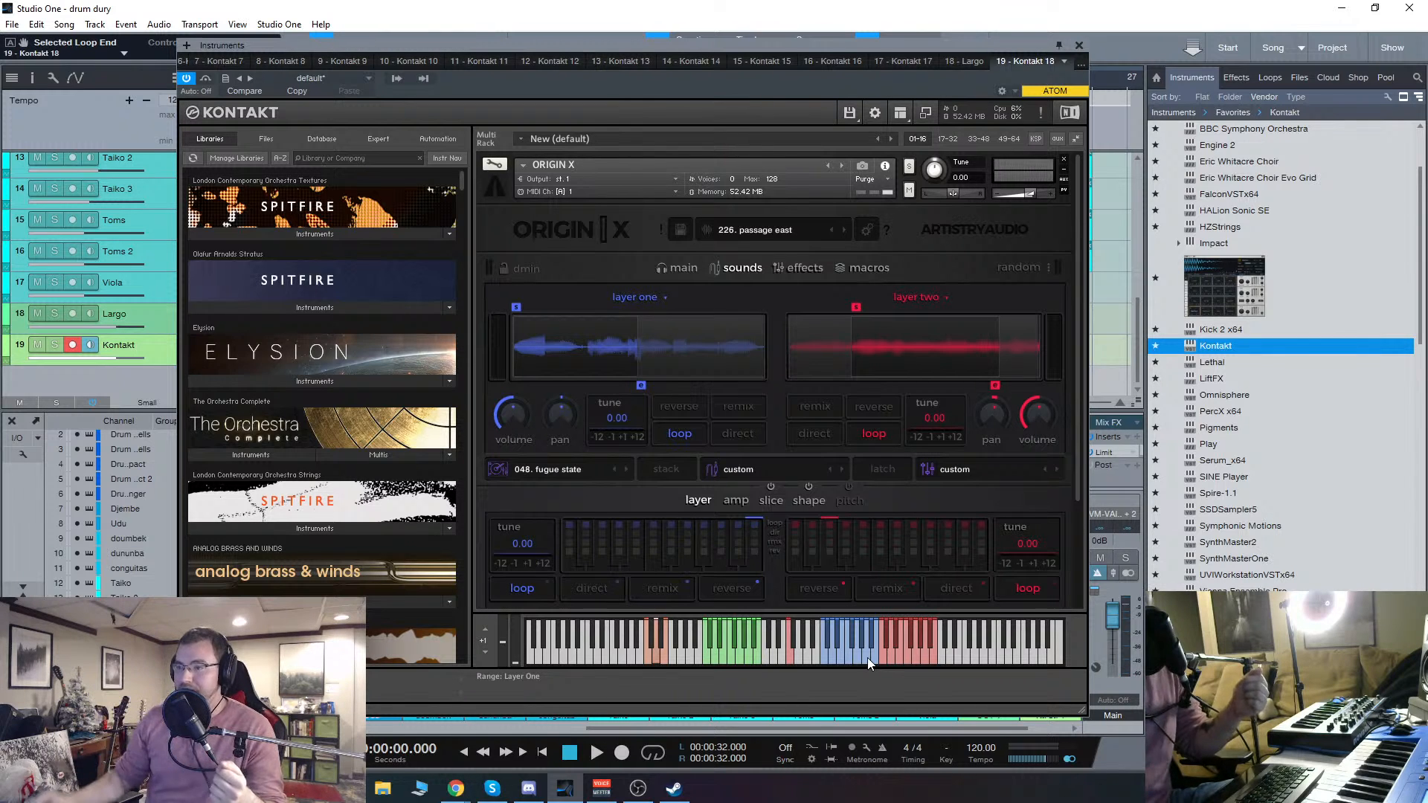
drag(704, 46, 695, 43)
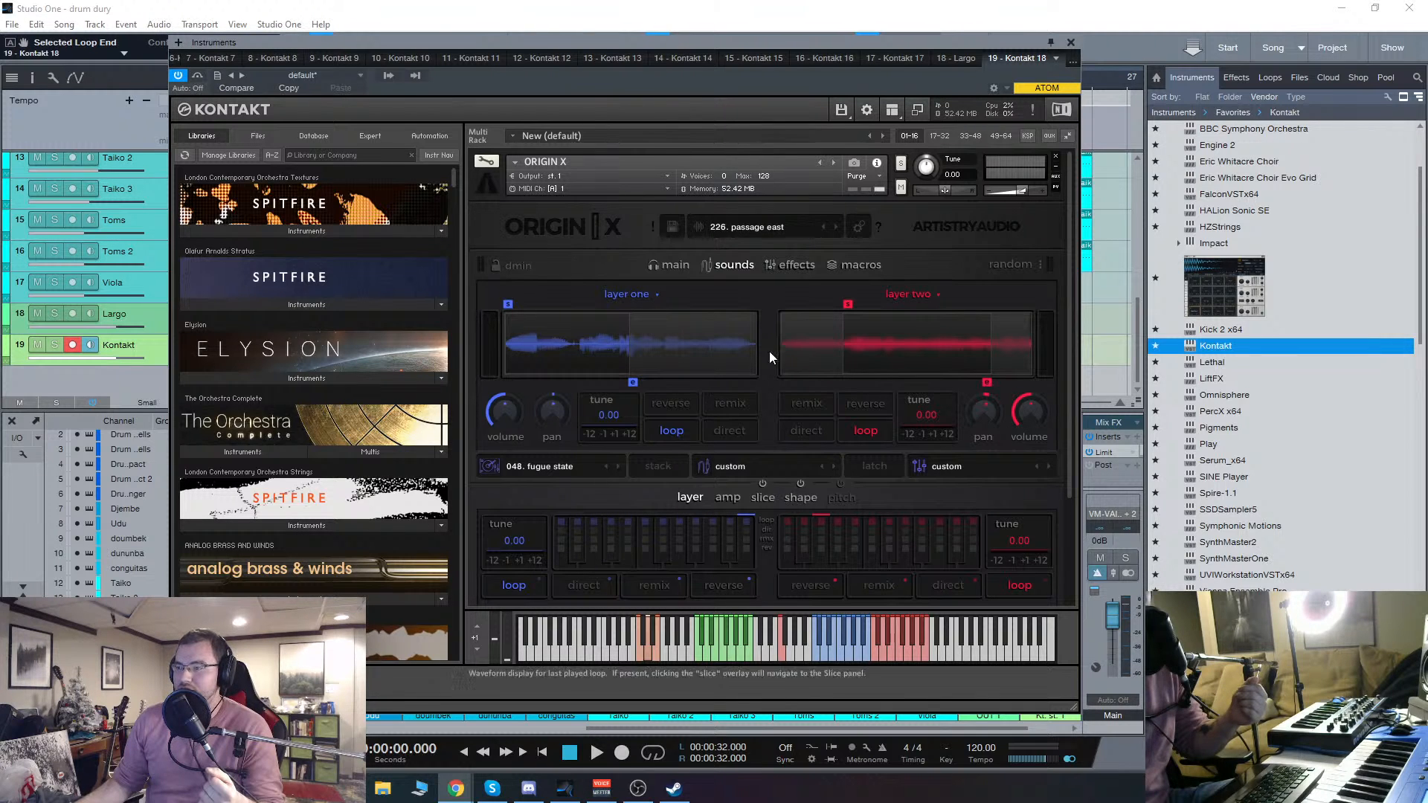
Step: Browse the Misc folder in the Origin X instance's Quick-Load instrument catalogue and close the instrument window
right_click(762, 297)
scroll(610, 493, down, 2)
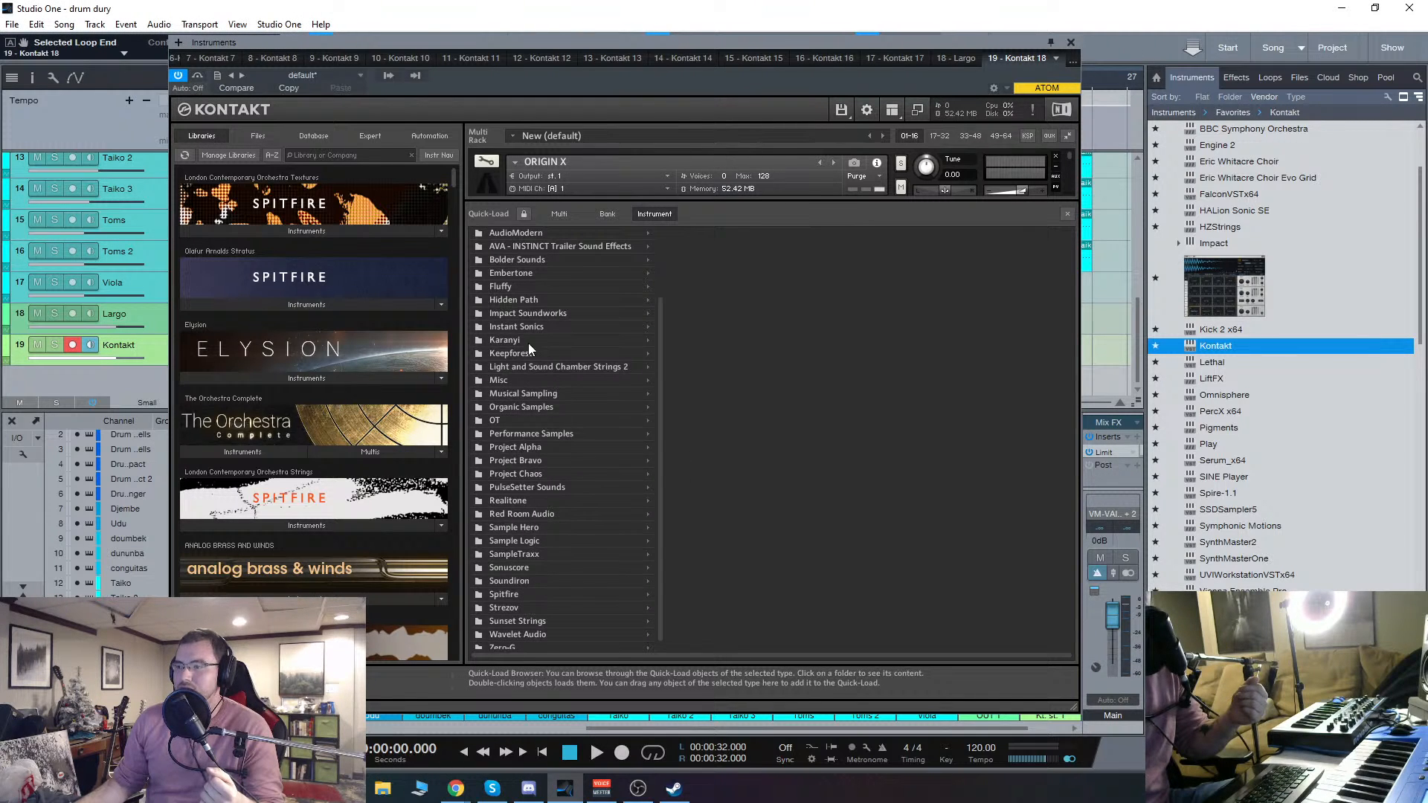
click(503, 381)
scroll(809, 417, down, 2)
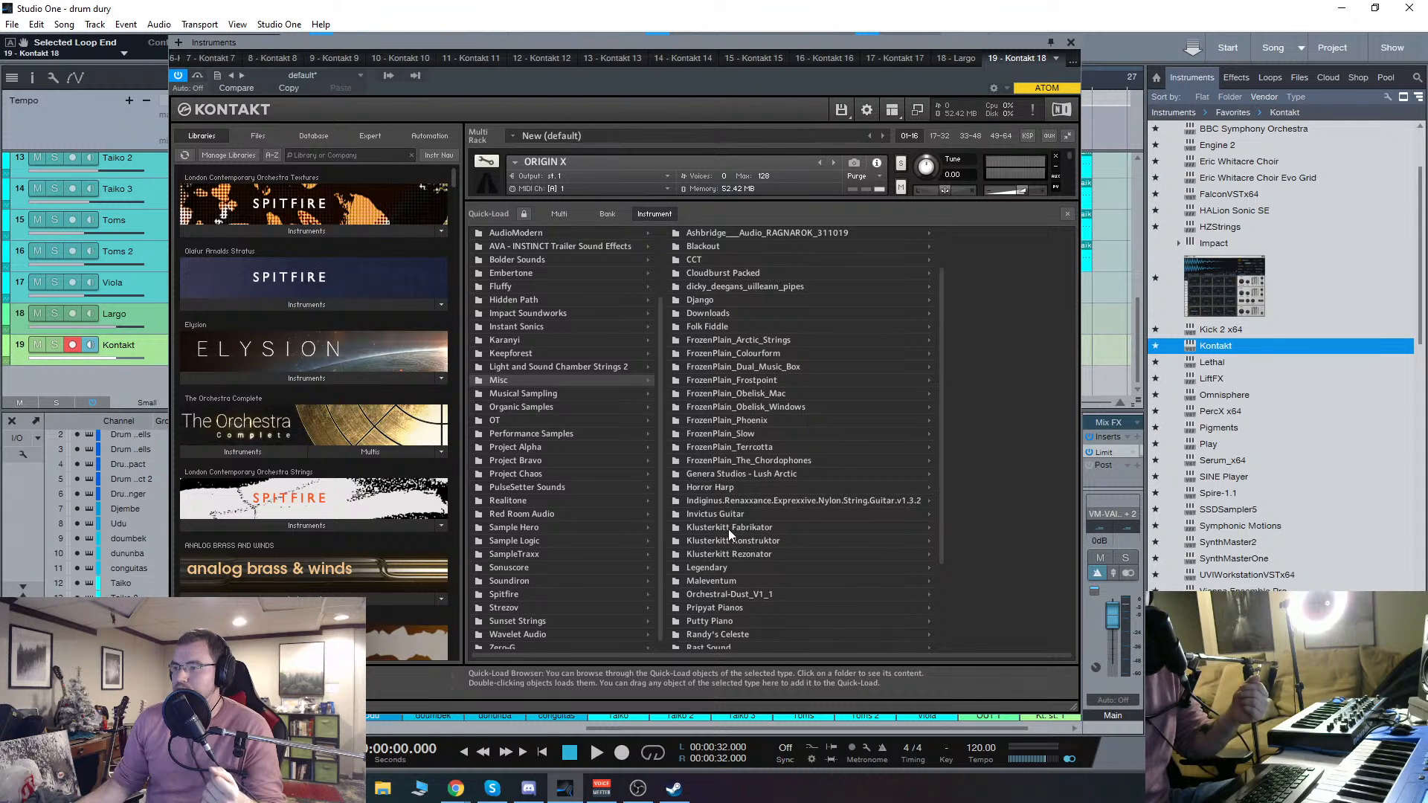
scroll(743, 524, up, 2)
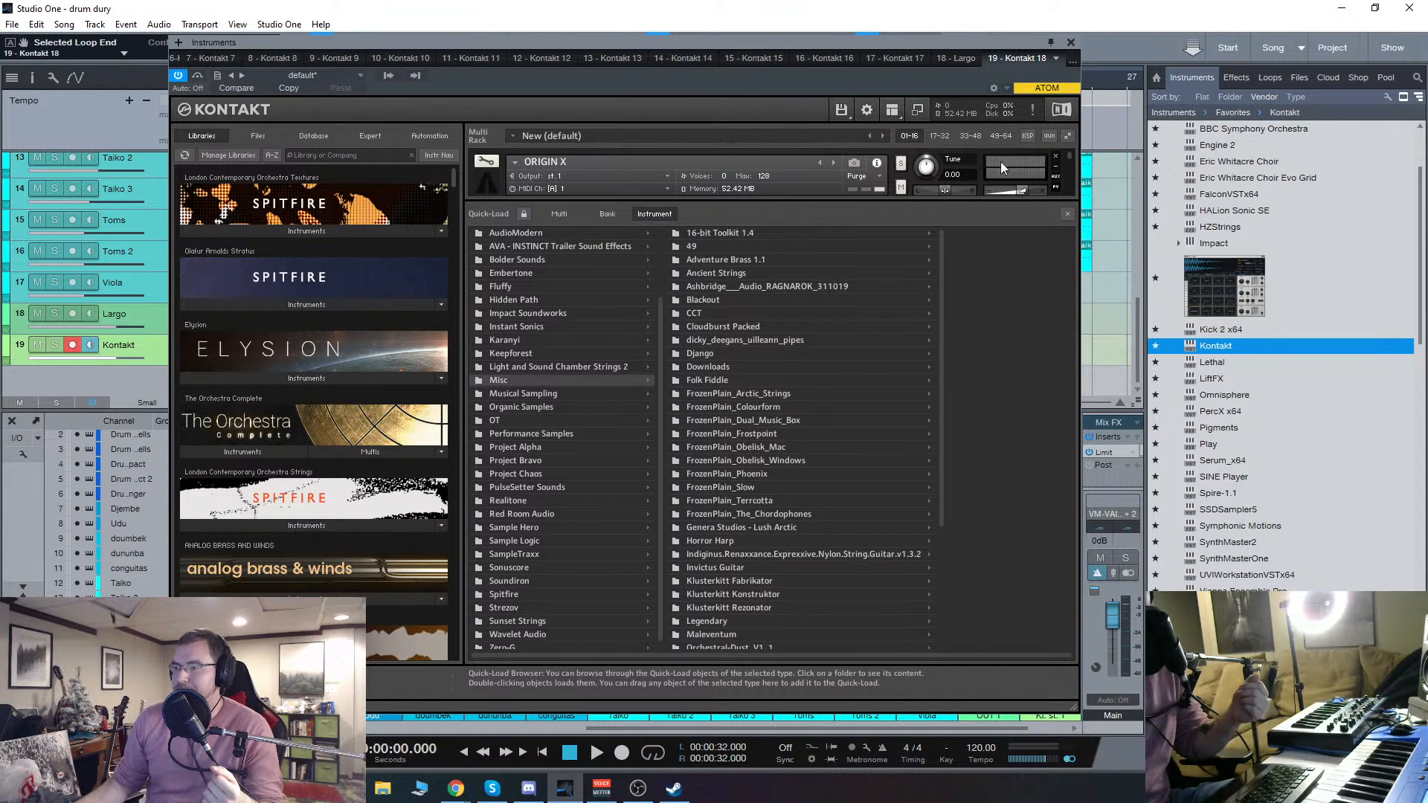
click(1072, 43)
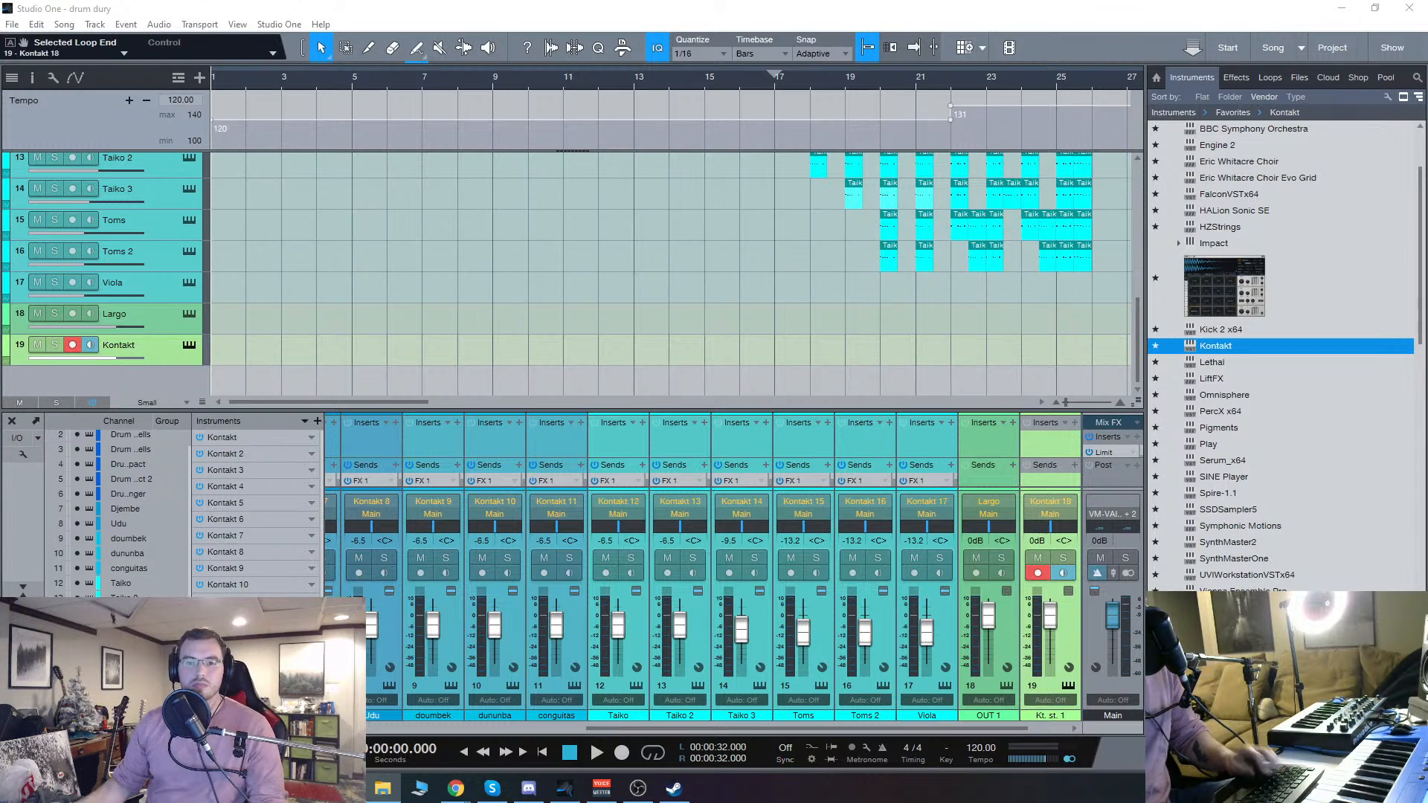
Step: Add a new Kontakt instrument track below the existing Kontakt track and make its instrument window narrower
key(alt+Tab)
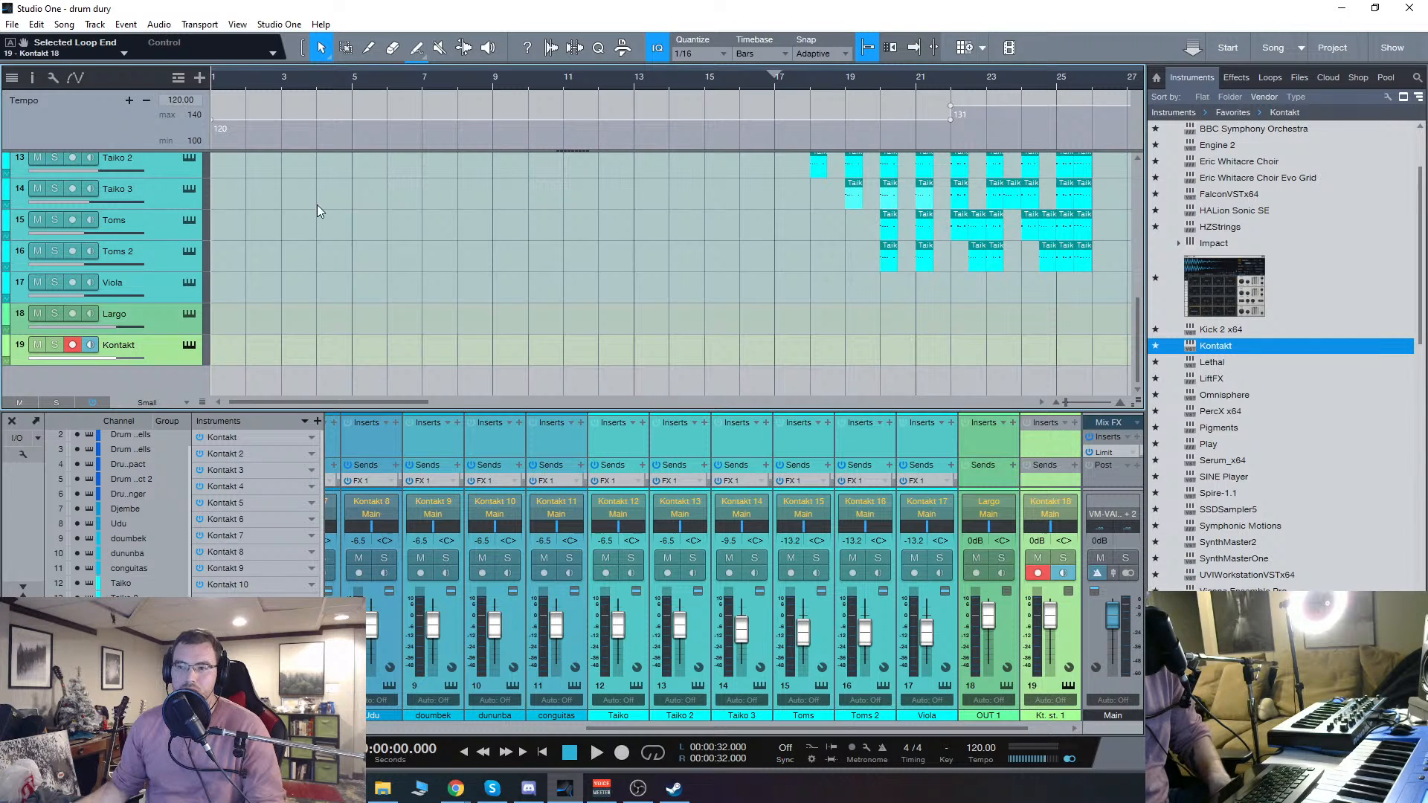
drag(1215, 350, 295, 392)
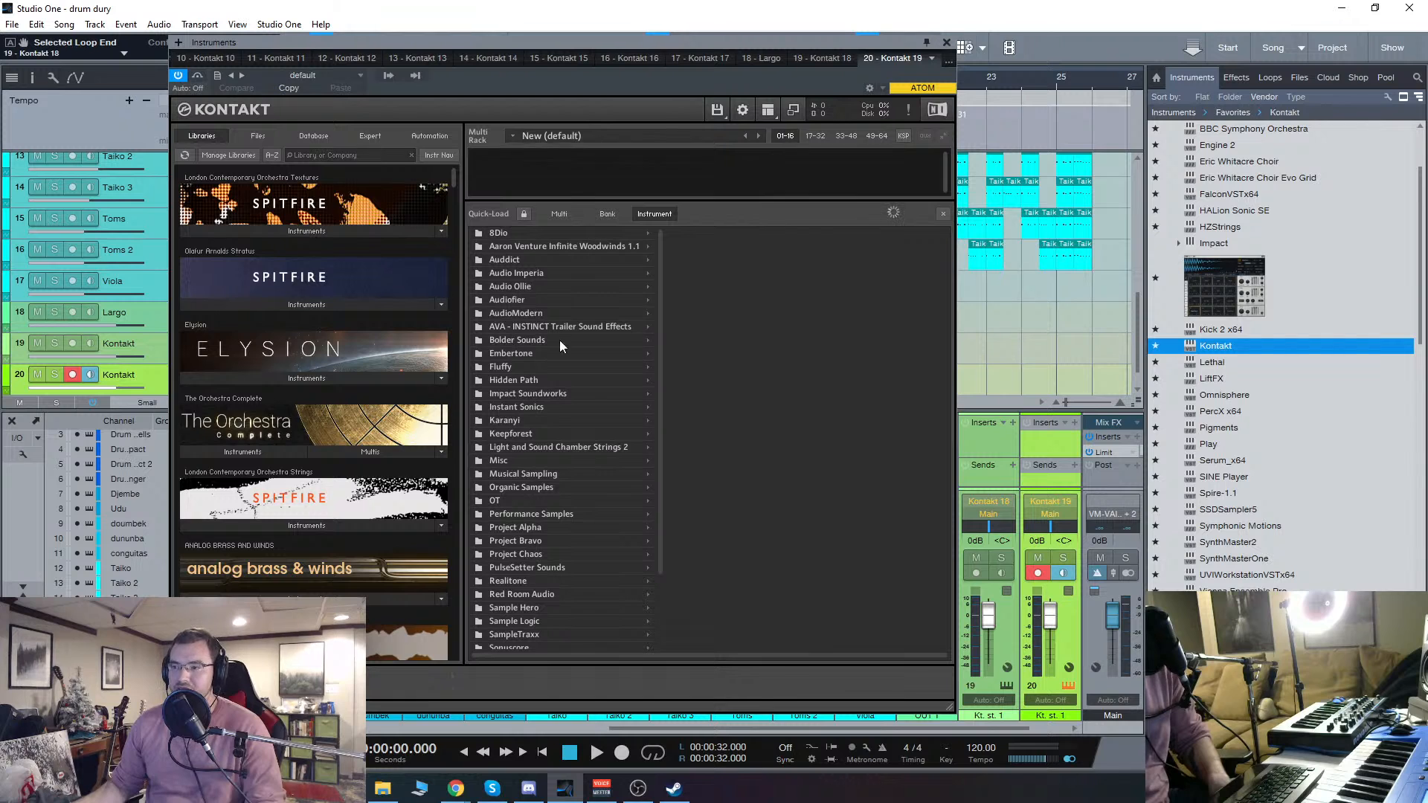
scroll(580, 364, down, 2)
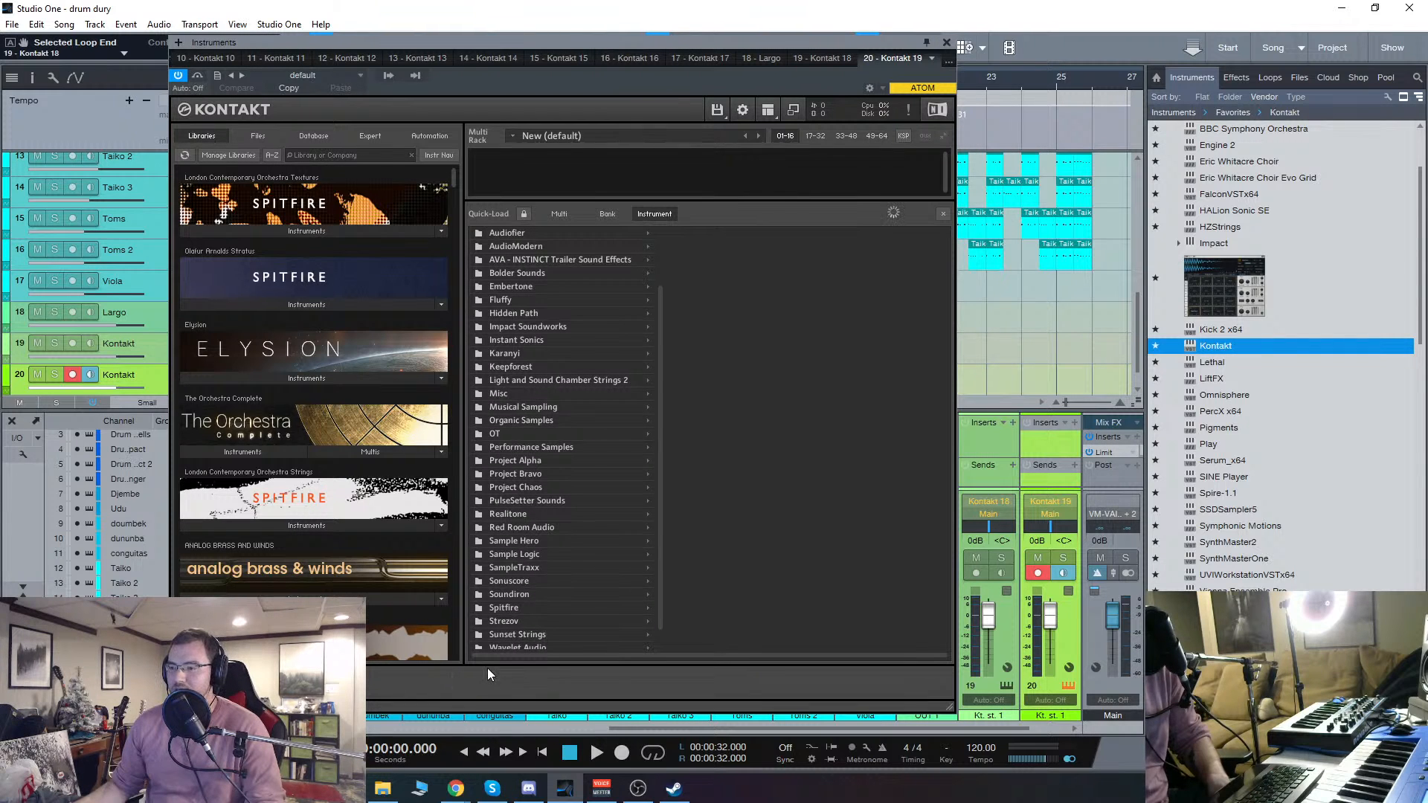
scroll(539, 403, down, 1)
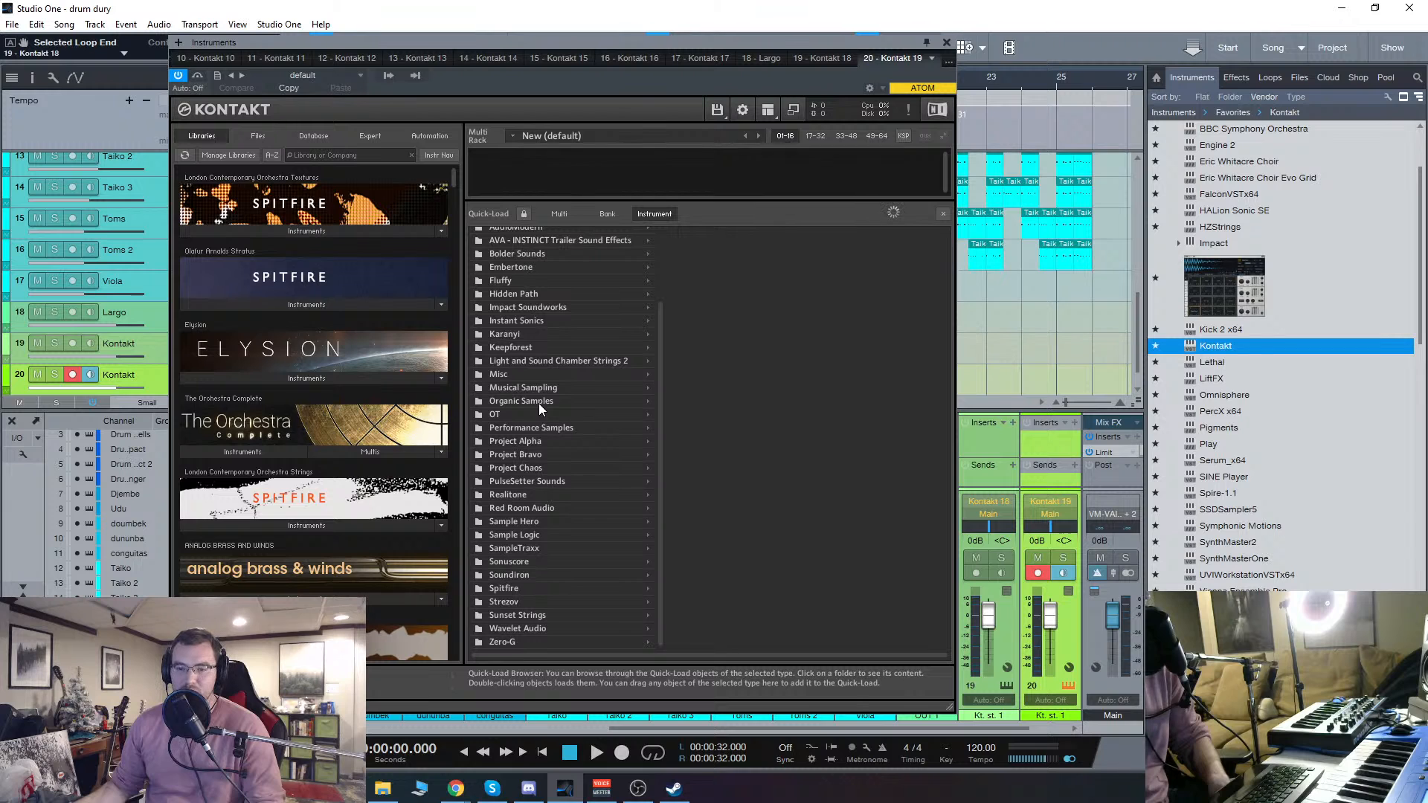
scroll(539, 403, up, 3)
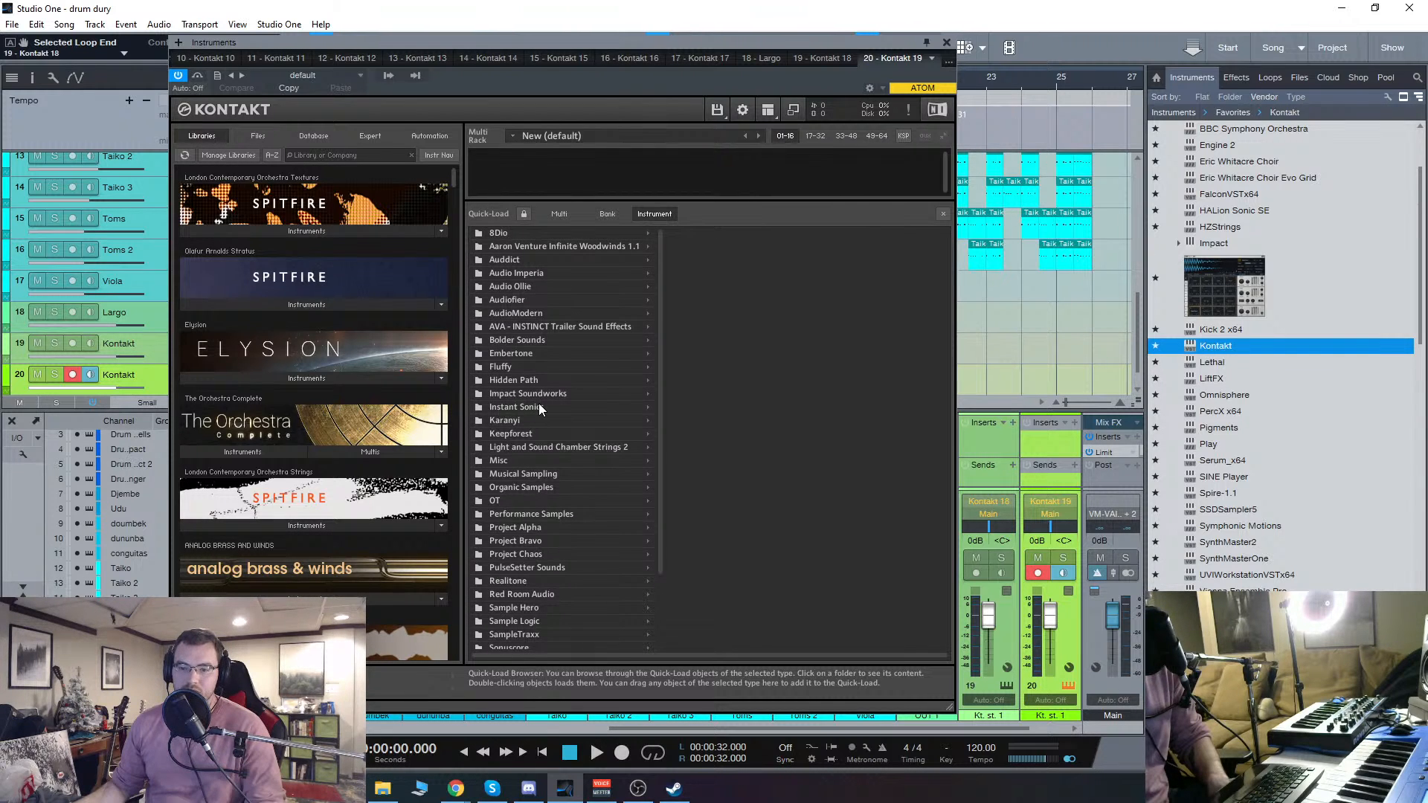
scroll(538, 405, down, 1)
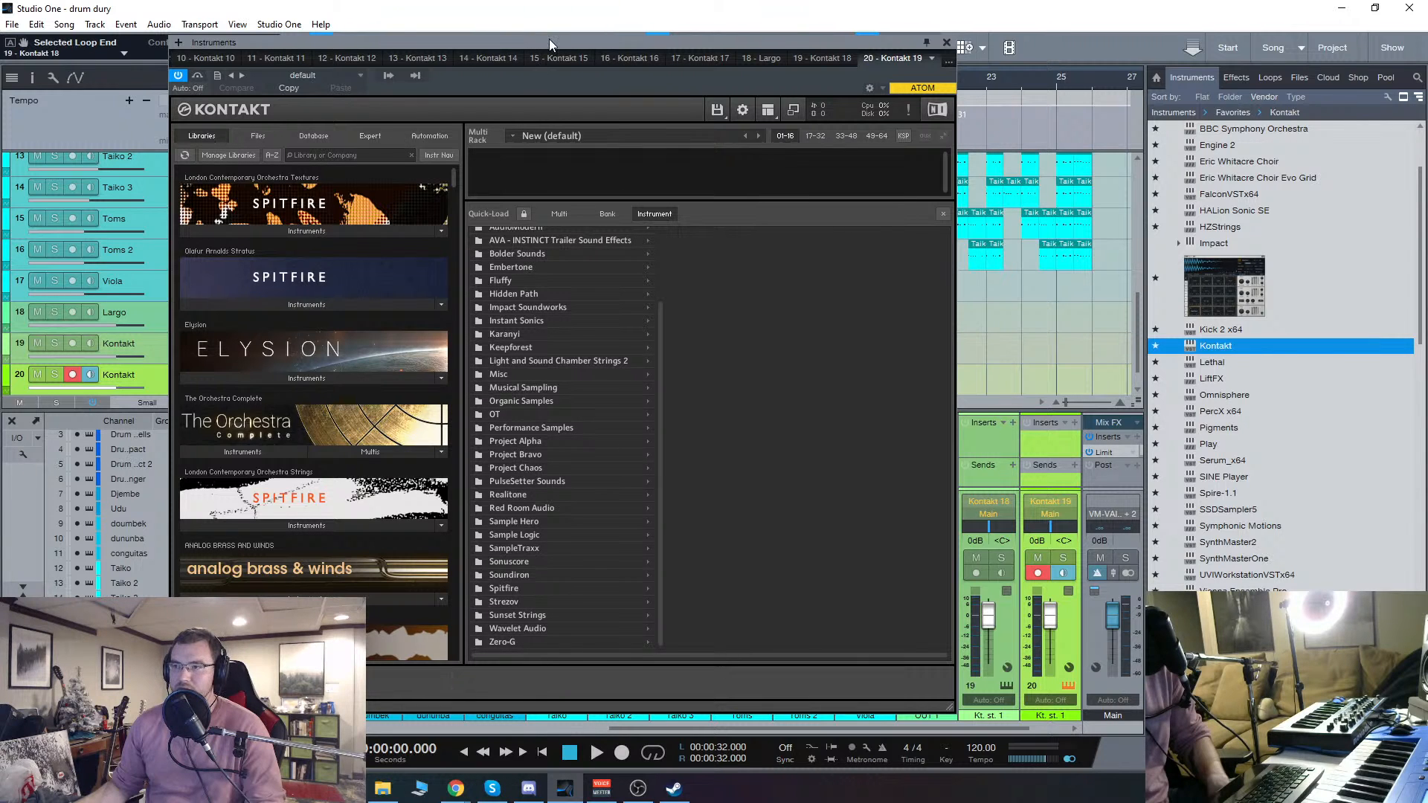
drag(549, 40, 535, 52)
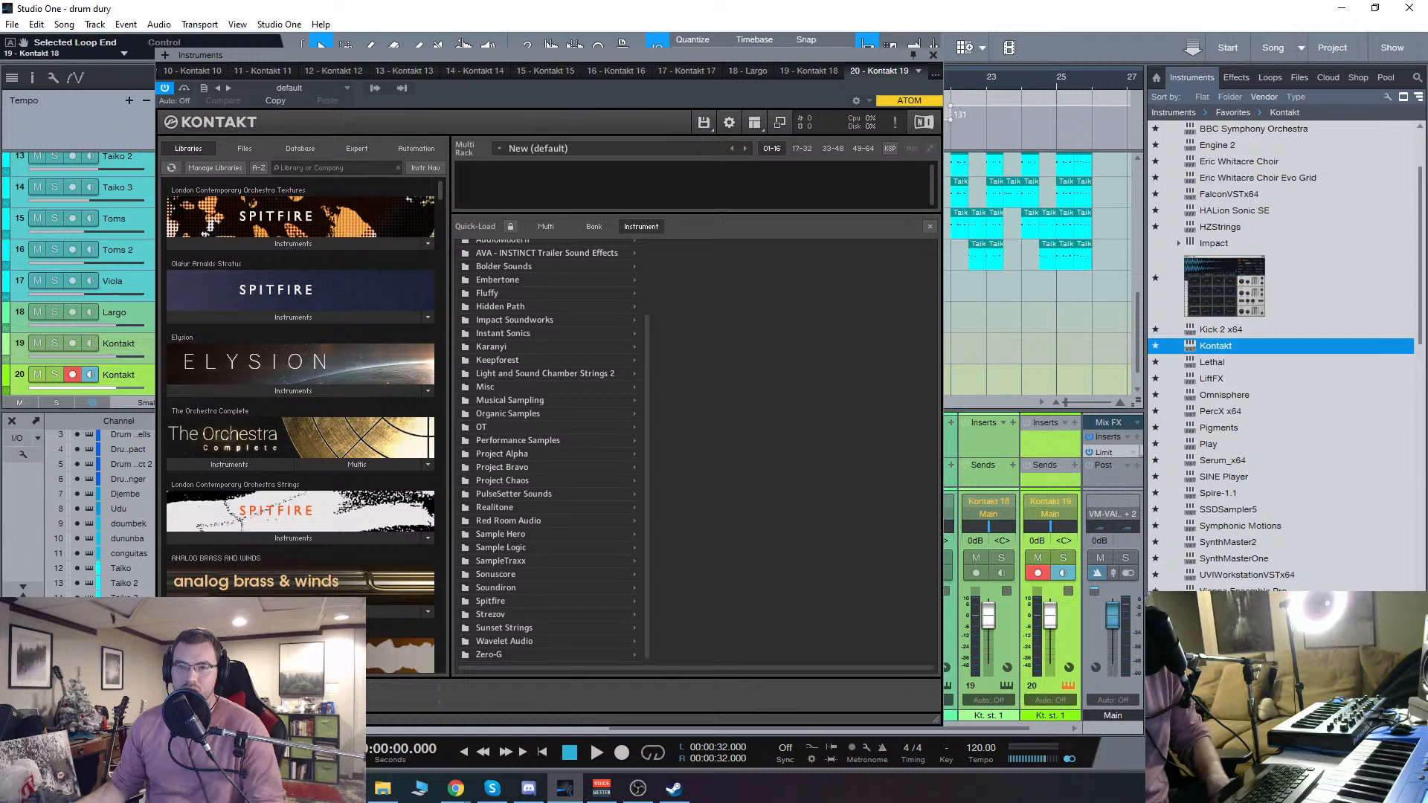
drag(937, 722, 857, 718)
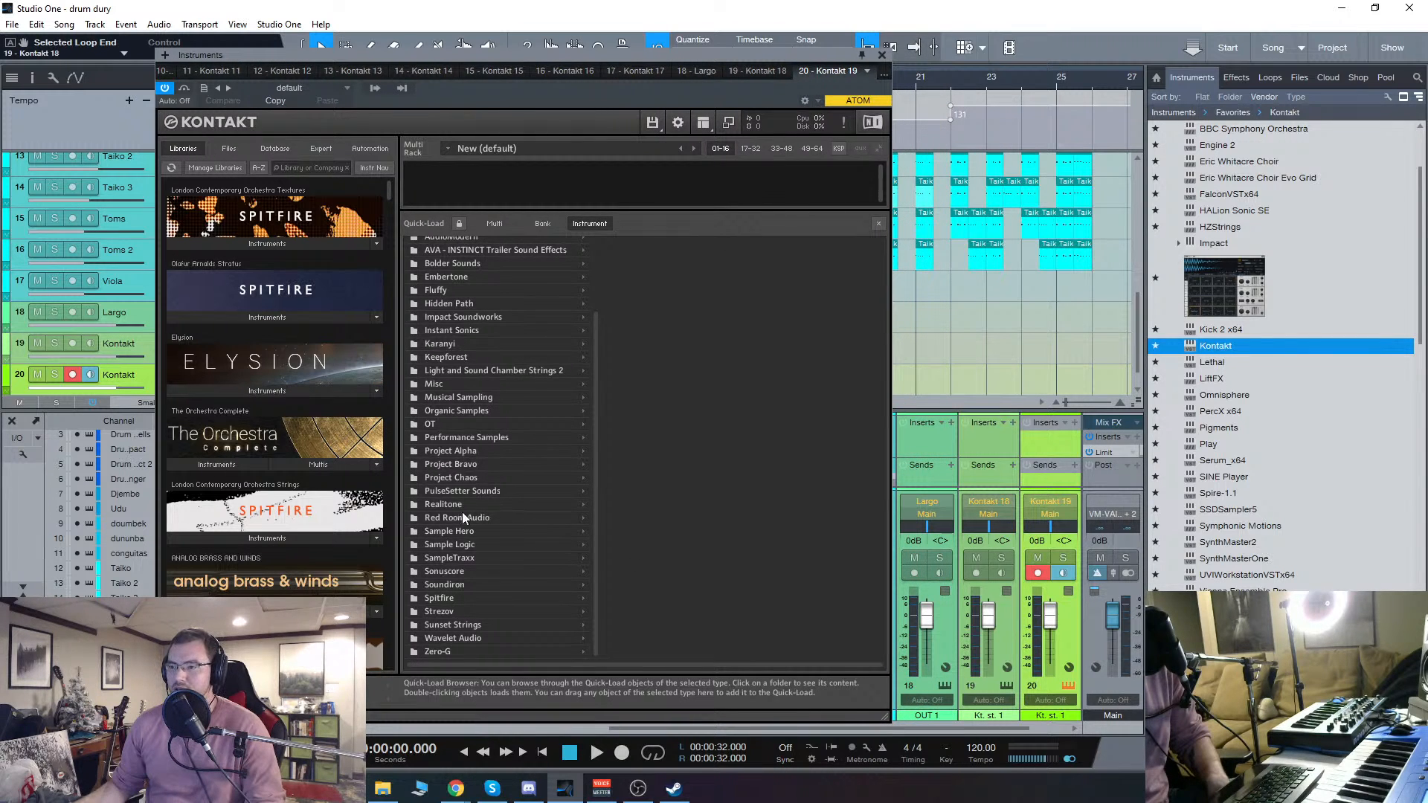
Step: Look through the Misc instruments in the Quick-Load catalogue, checking the FrozenPlain_Dual_Music_Box and FrozenPlain_Frostpoint folders
click(437, 385)
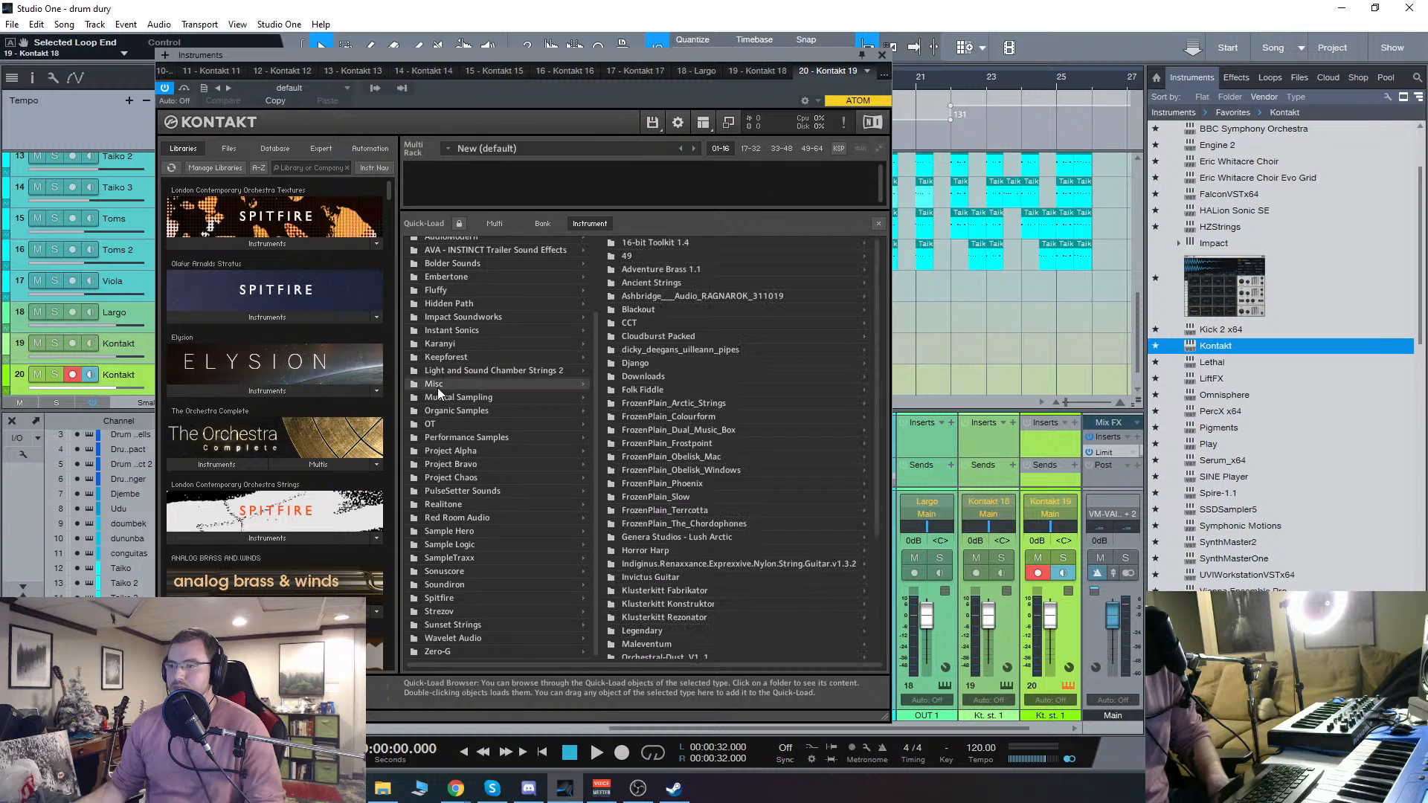
click(699, 445)
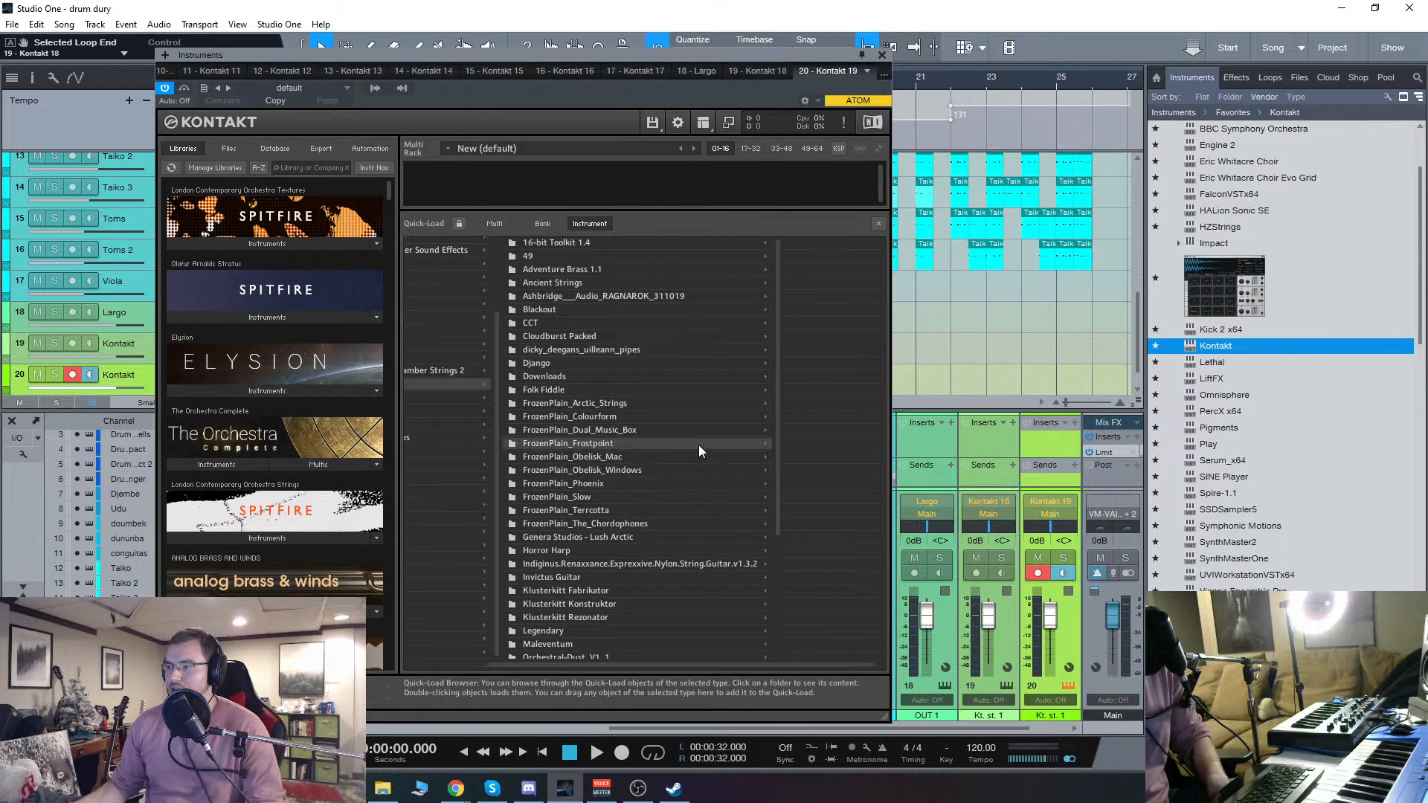
click(586, 451)
click(660, 444)
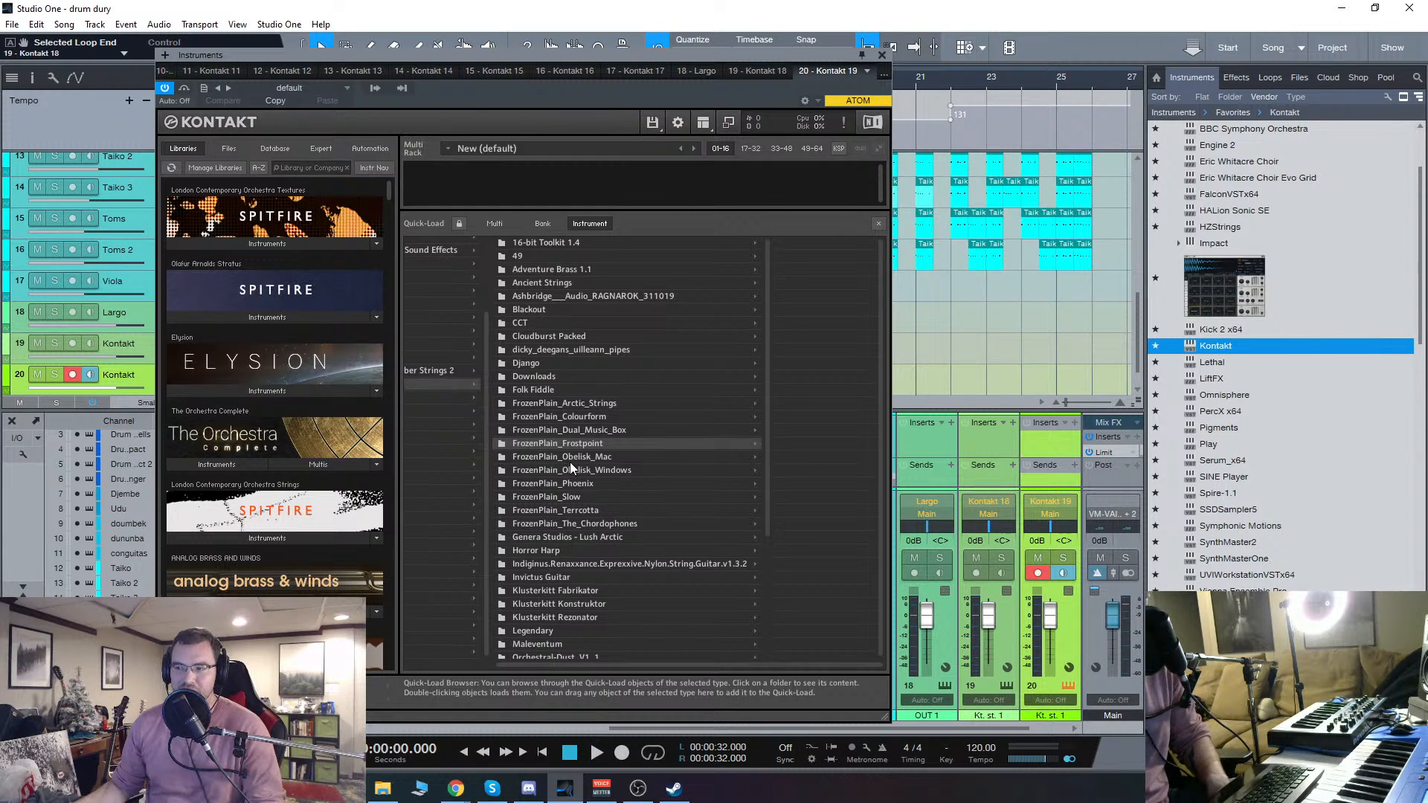
click(562, 431)
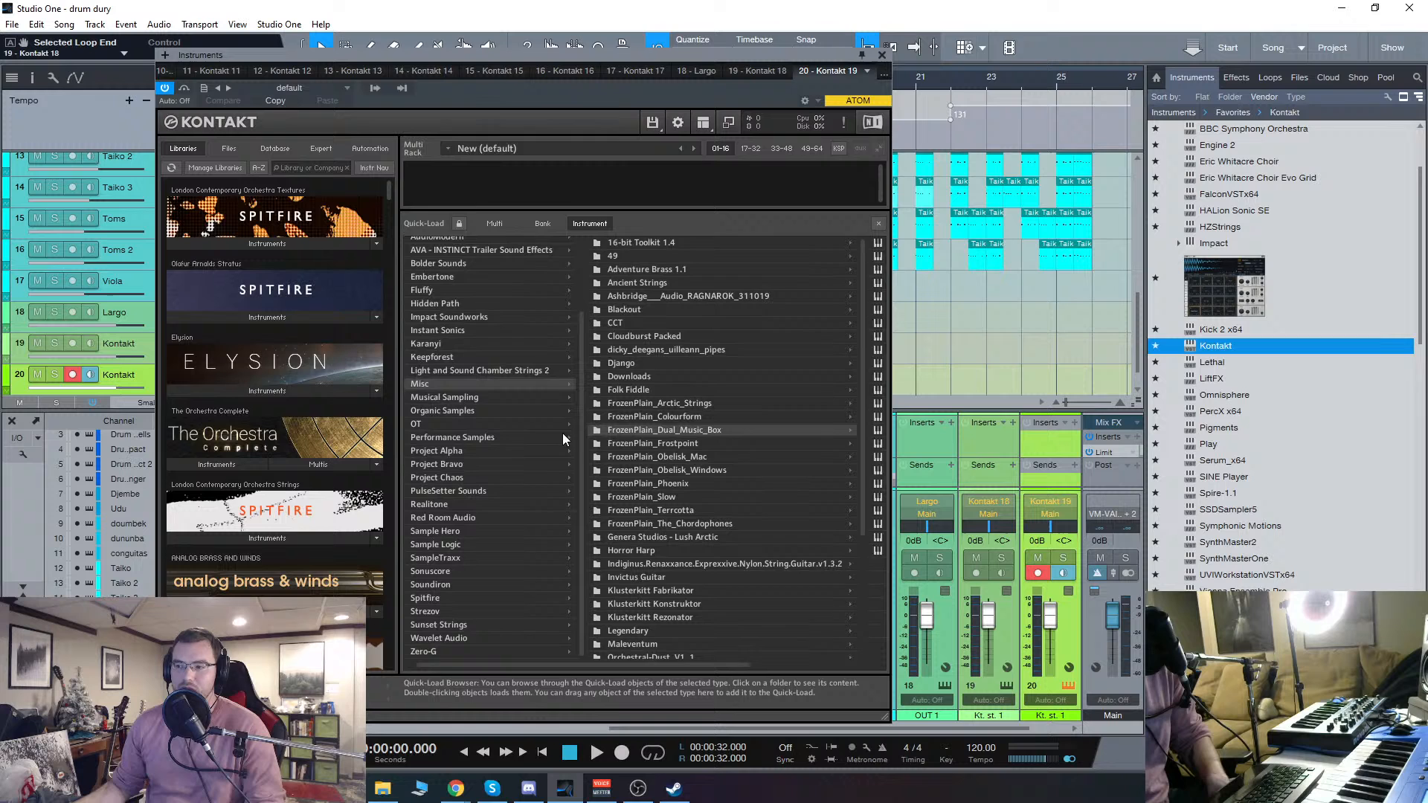
click(669, 442)
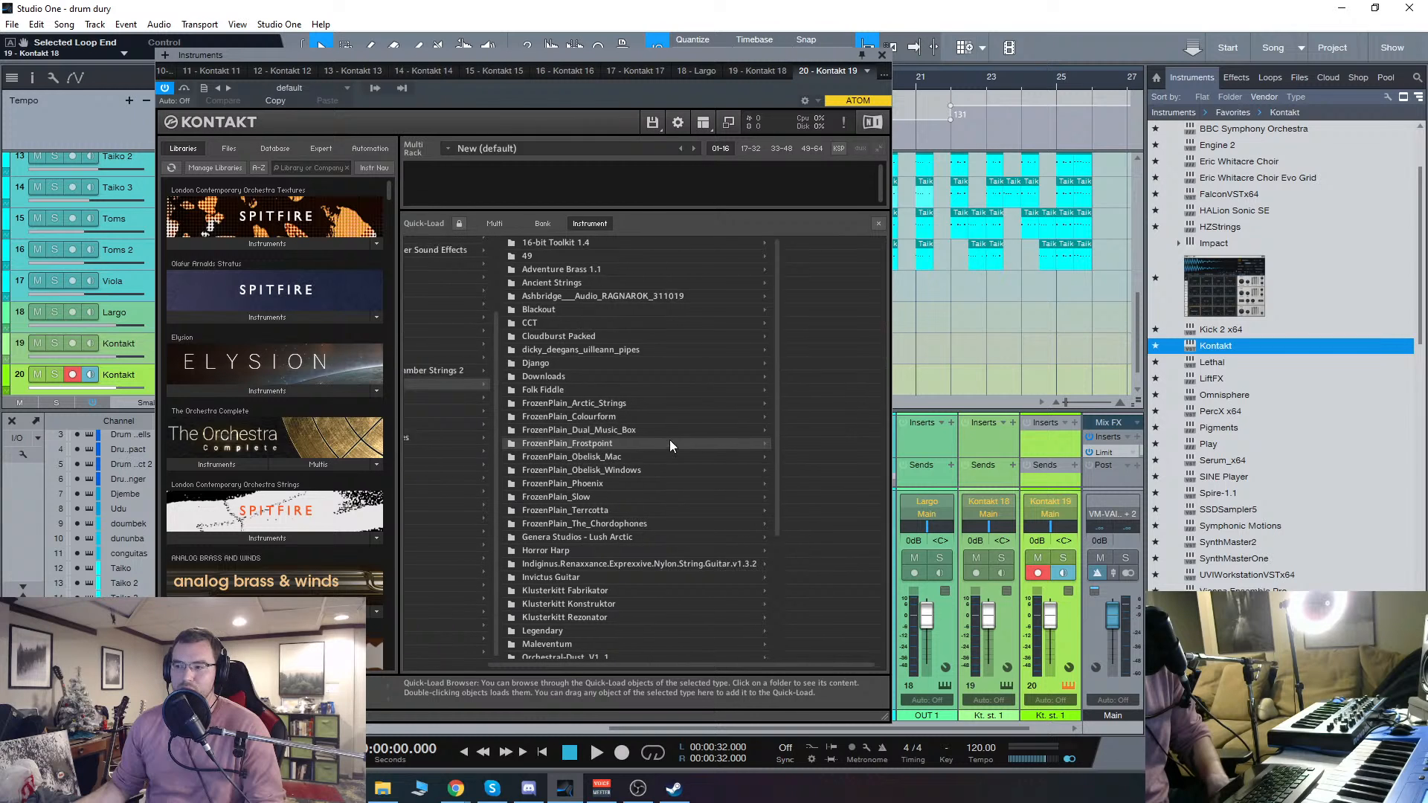
click(877, 224)
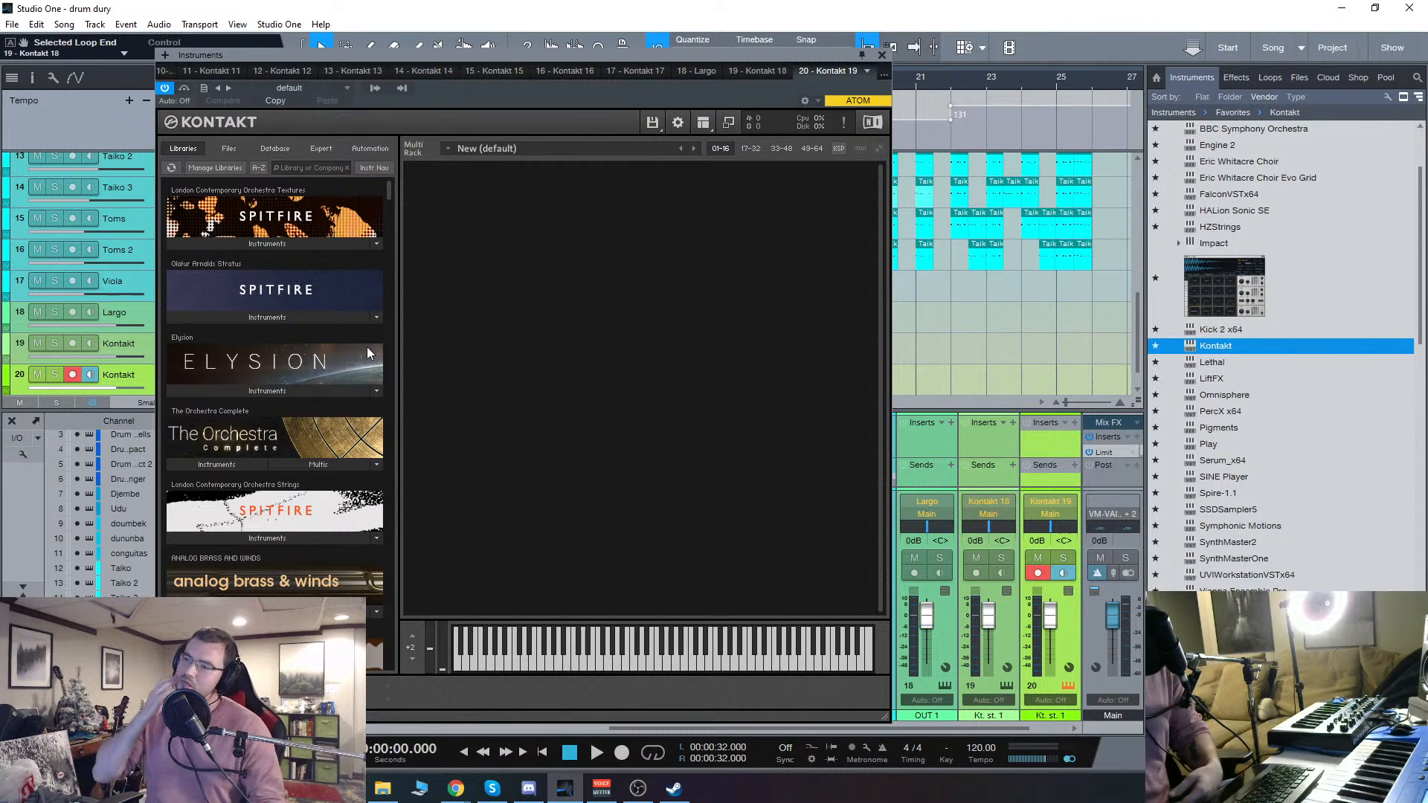
double_click(566, 426)
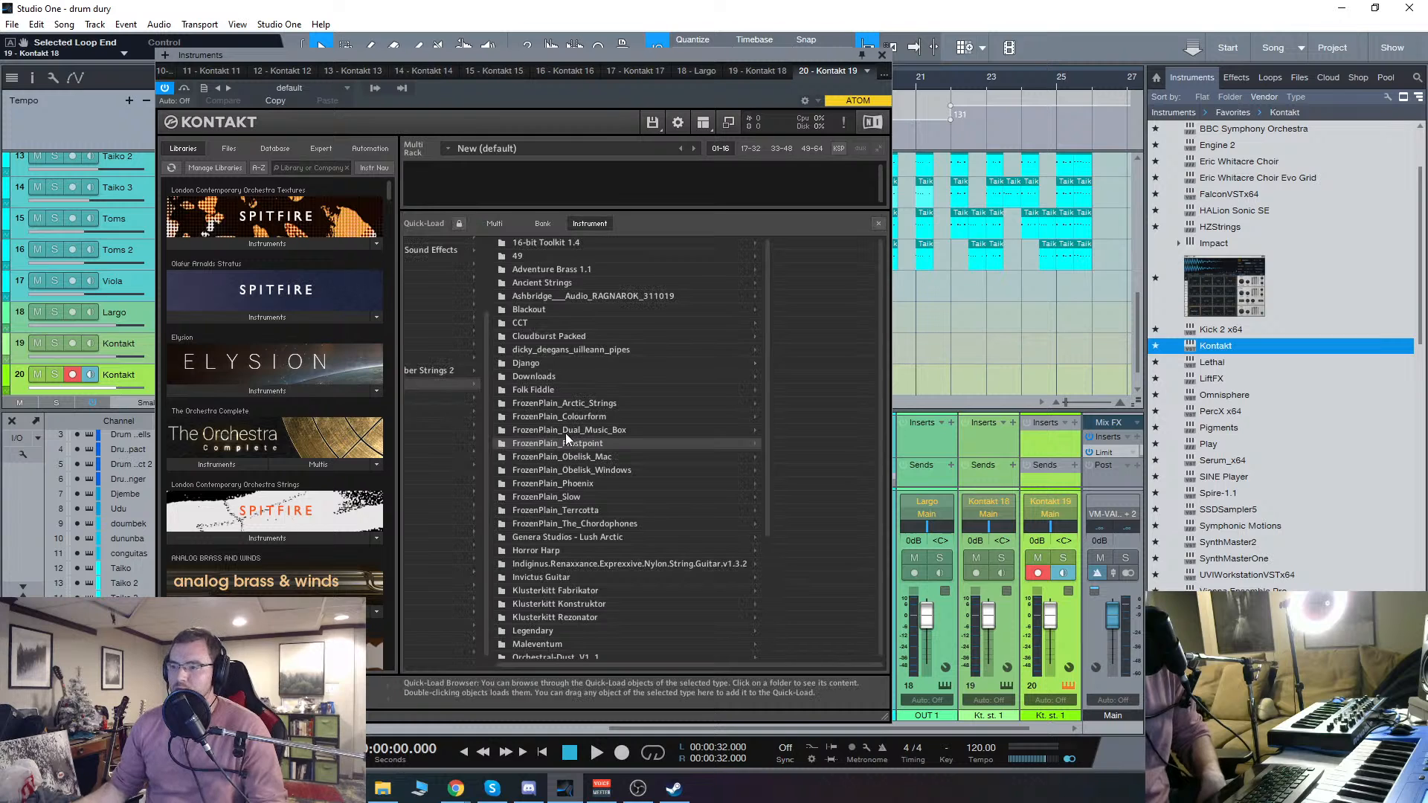
drag(524, 662, 297, 540)
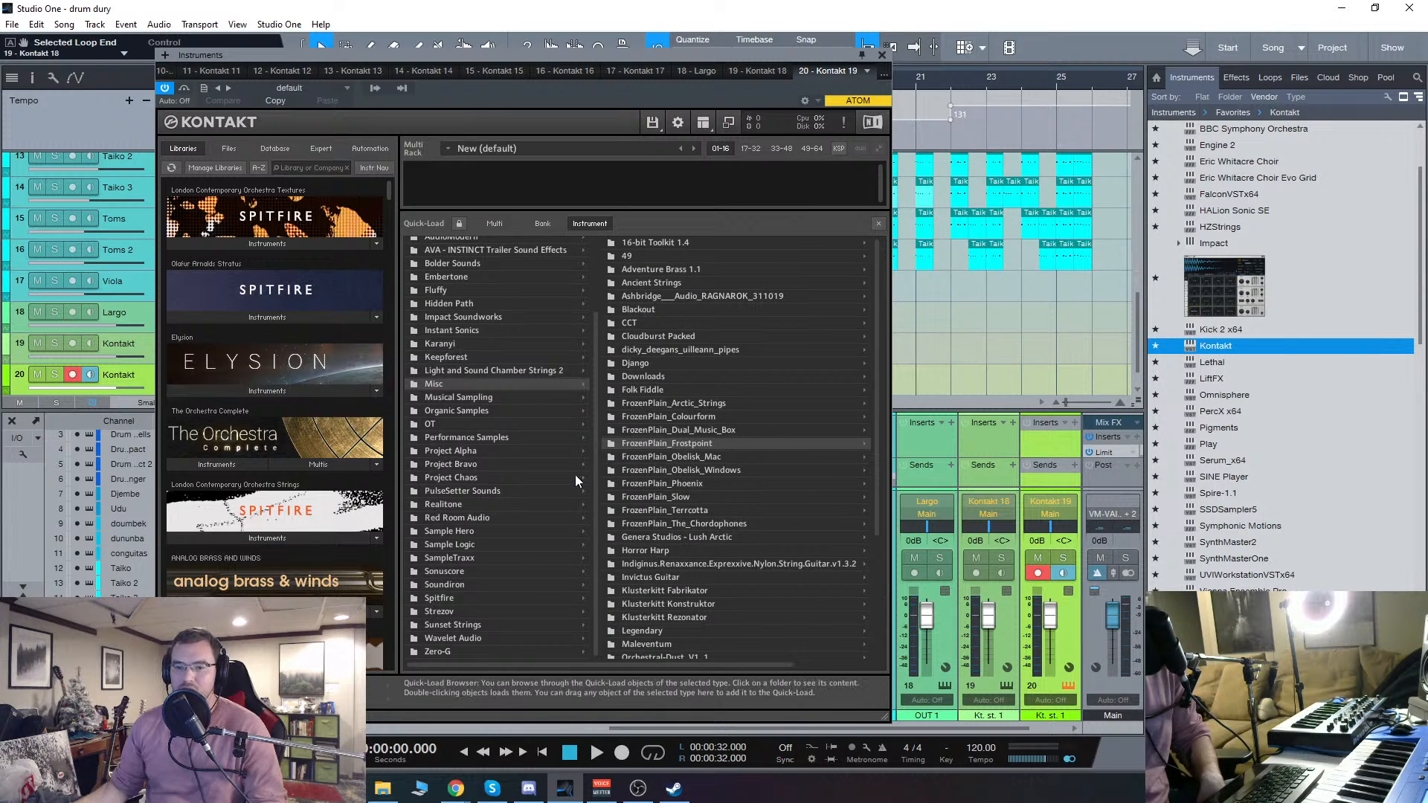
scroll(561, 480, up, 2)
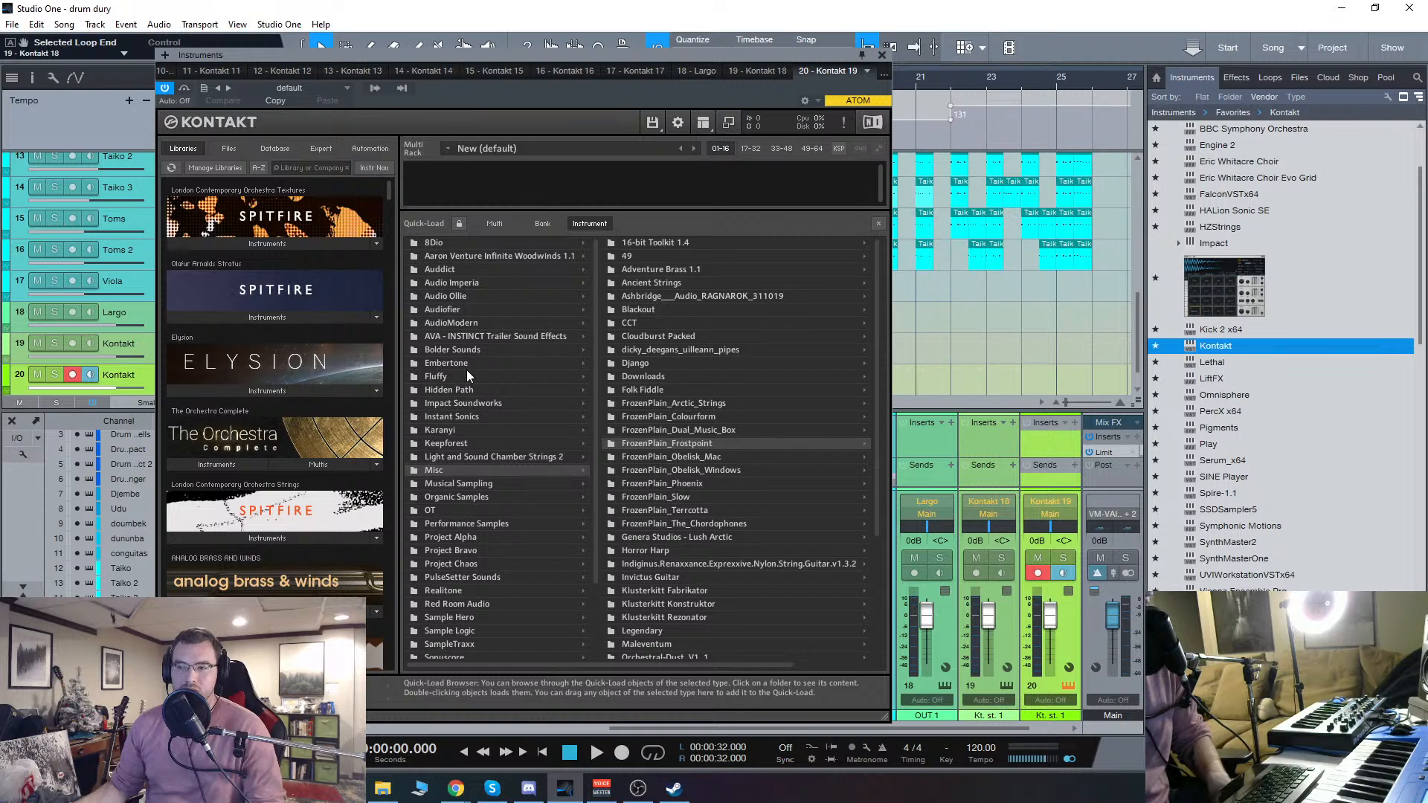
drag(543, 52, 600, 70)
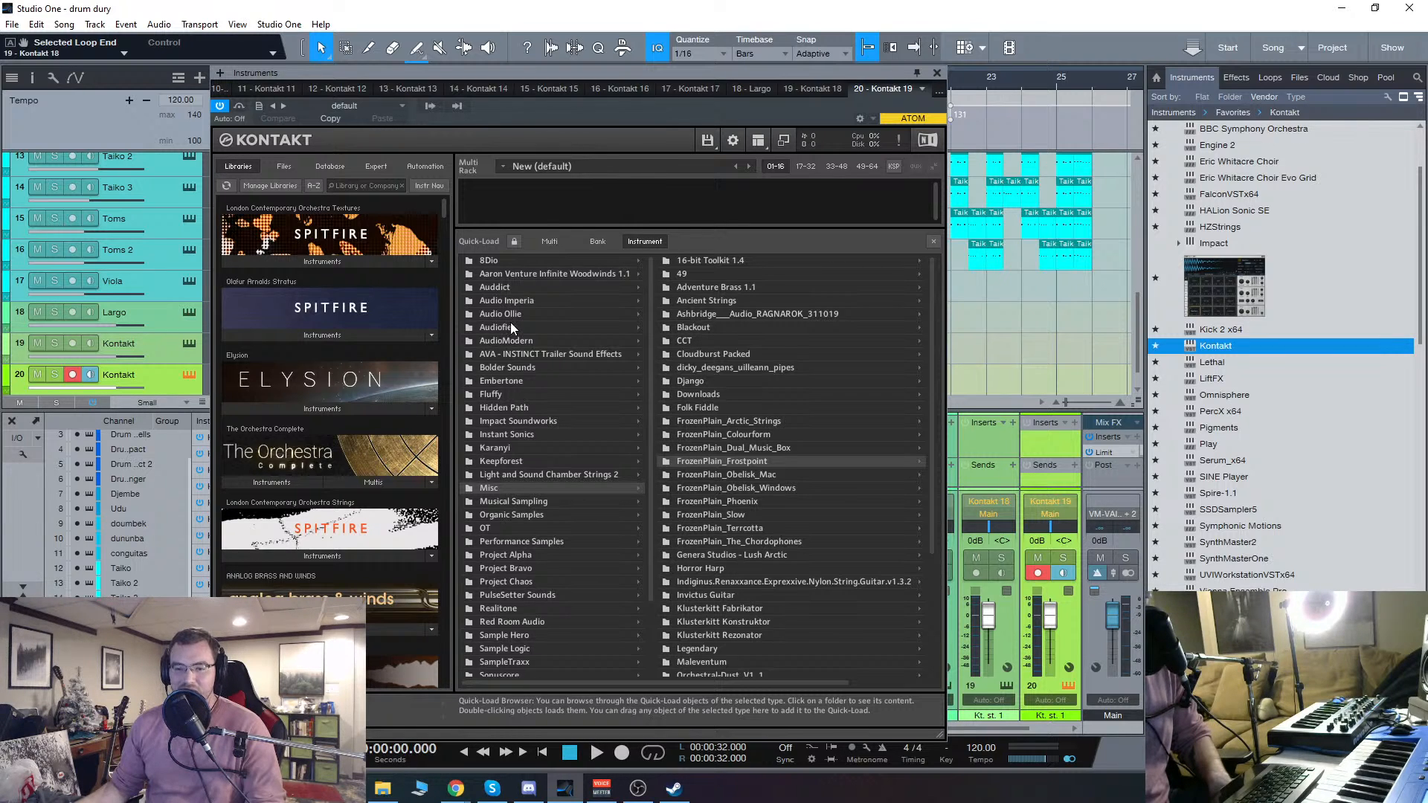
Step: Load RIFFENDIUM 4.nki from Audiofier's Riffendium4 folder and close the Quick-Load catalogue to show the instrument
click(489, 261)
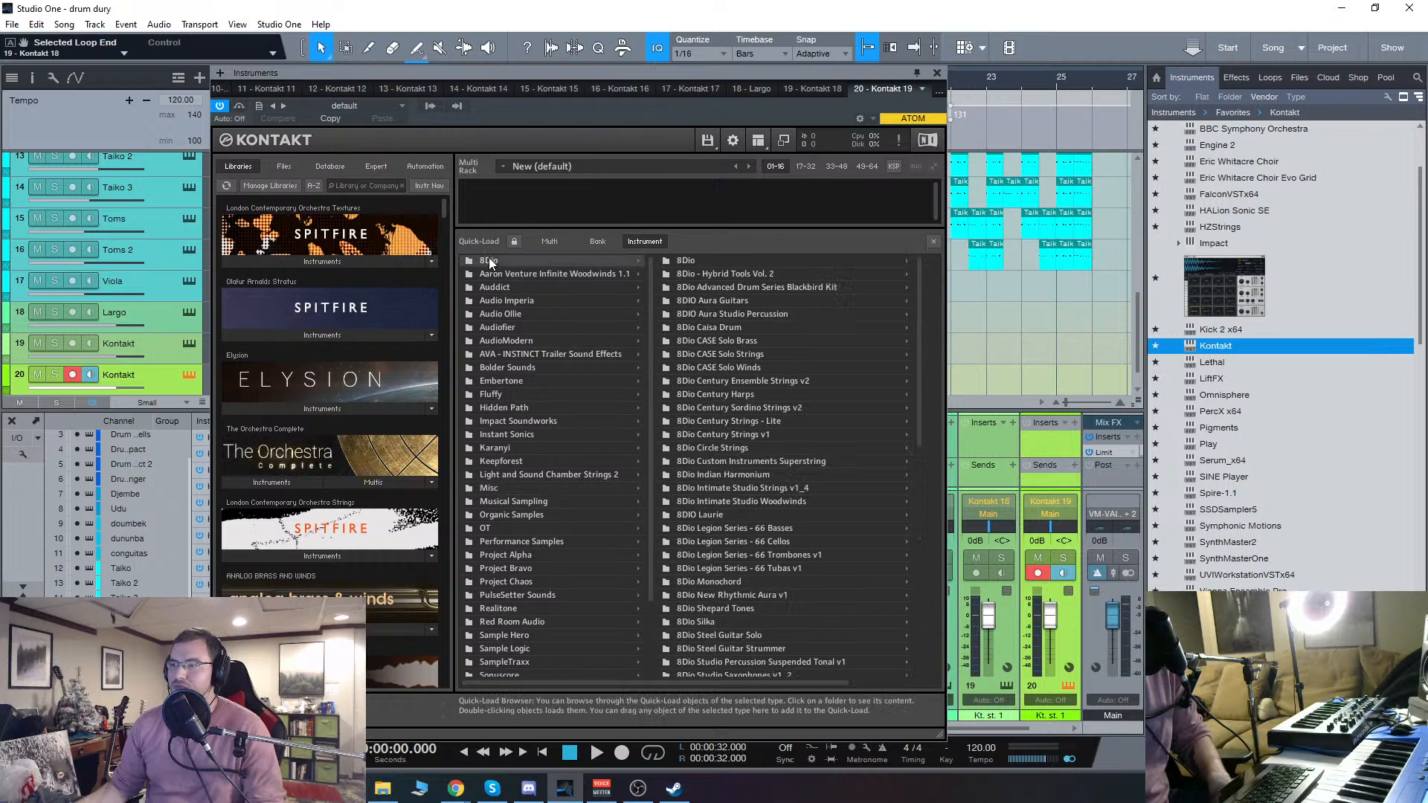
click(504, 328)
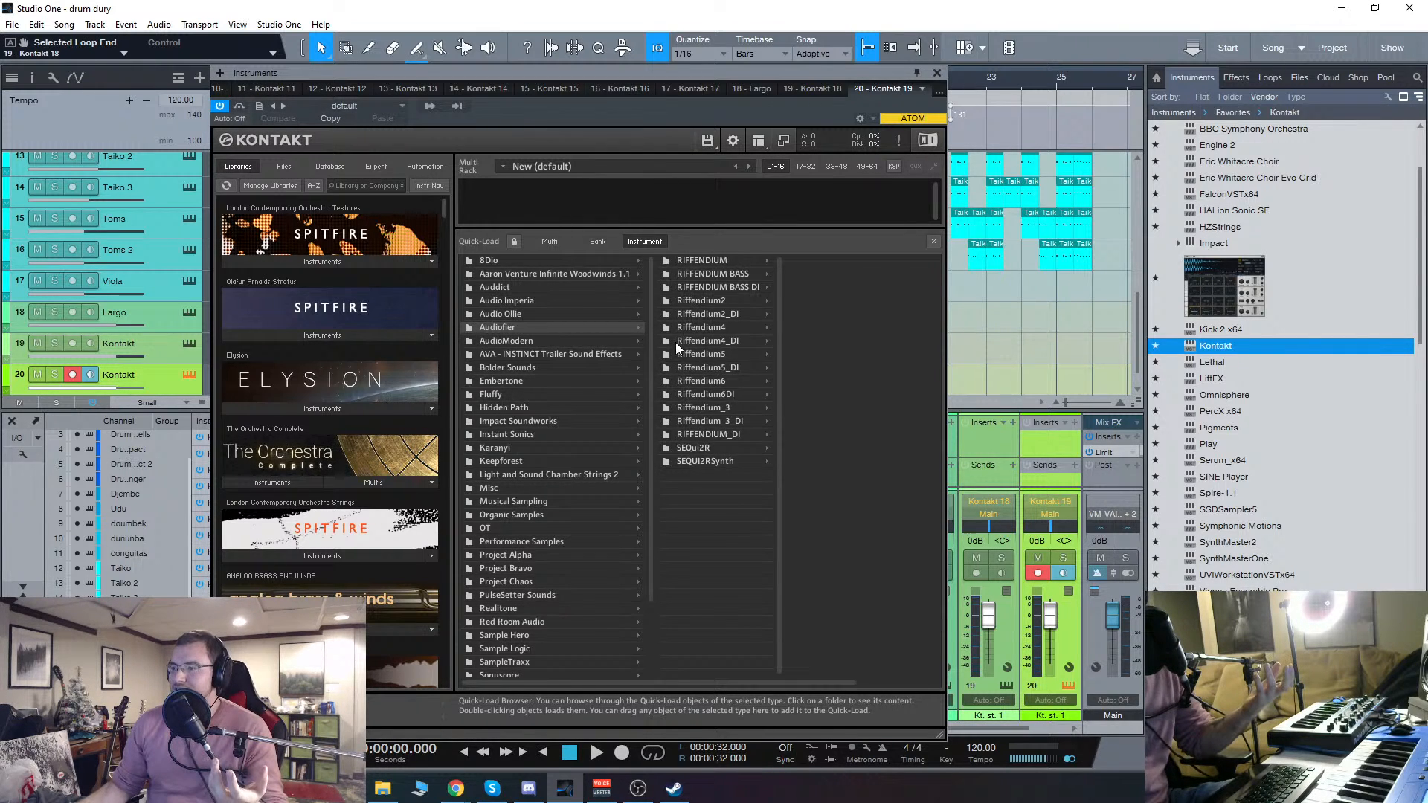
click(708, 329)
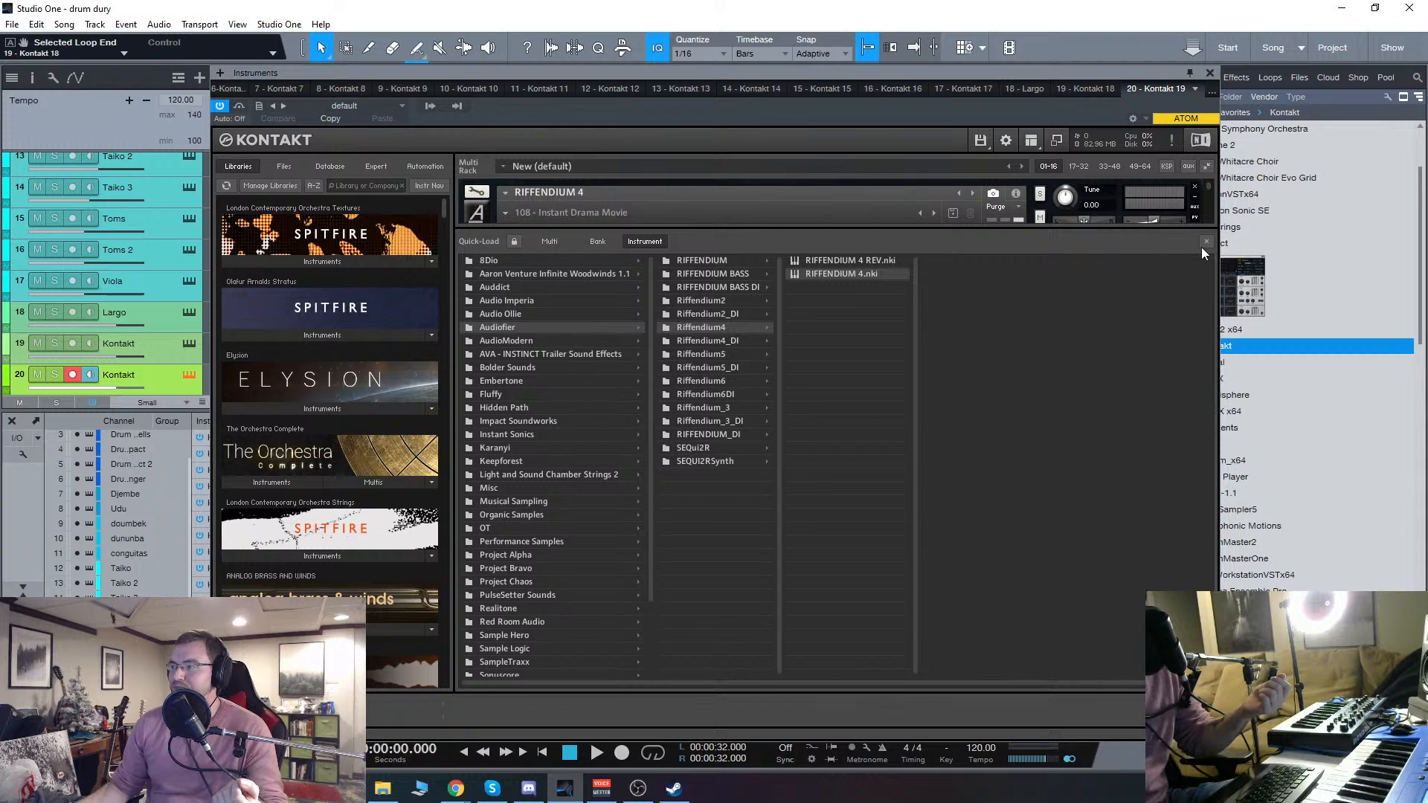
click(1203, 244)
drag(697, 73, 637, 73)
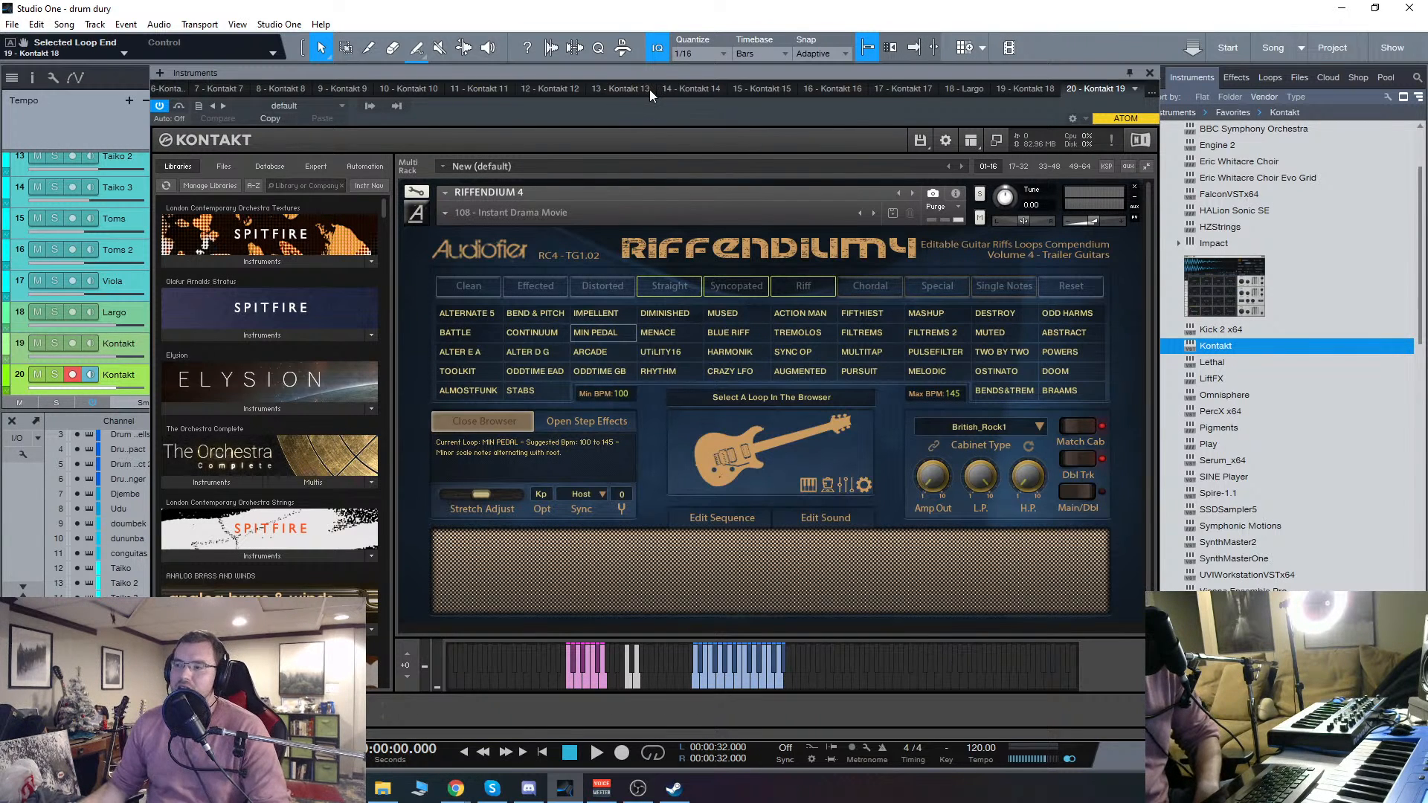
Step: Audition the MIN PEDAL guitar loop in Riffendium 4 and open its sequence editor
mouse_move(659, 71)
mouse_down()
mouse_move(682, 72)
mouse_move(667, 70)
mouse_up()
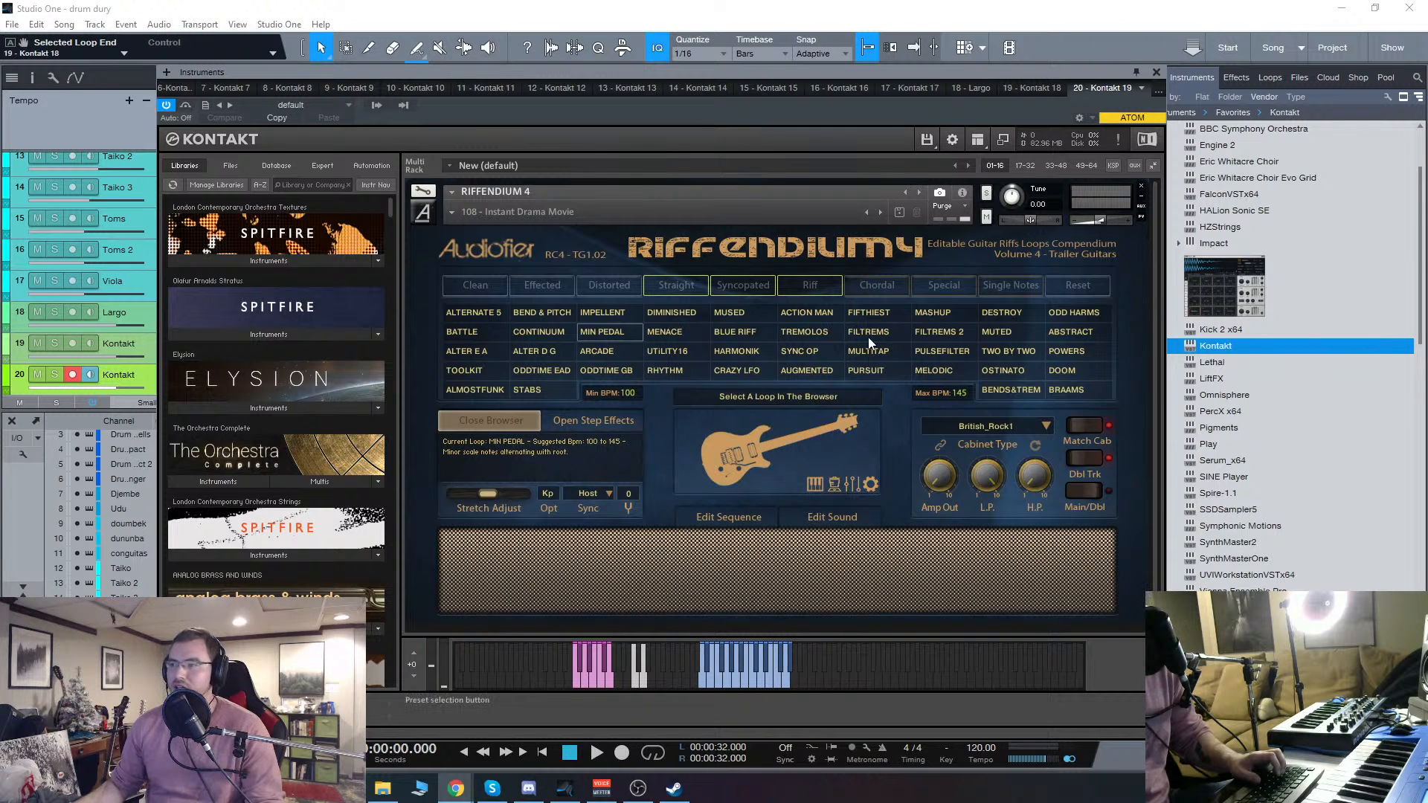
click(634, 683)
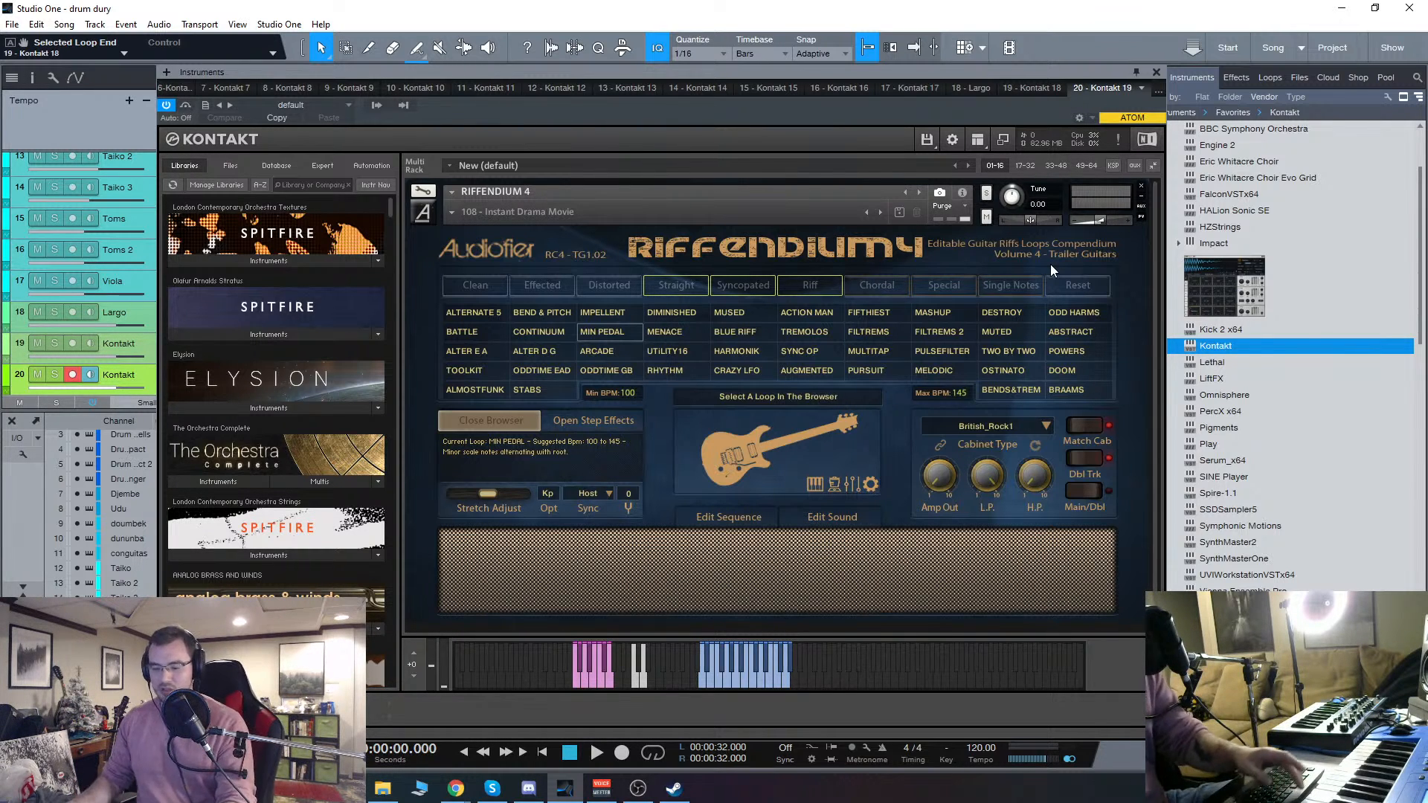
drag(769, 69, 798, 28)
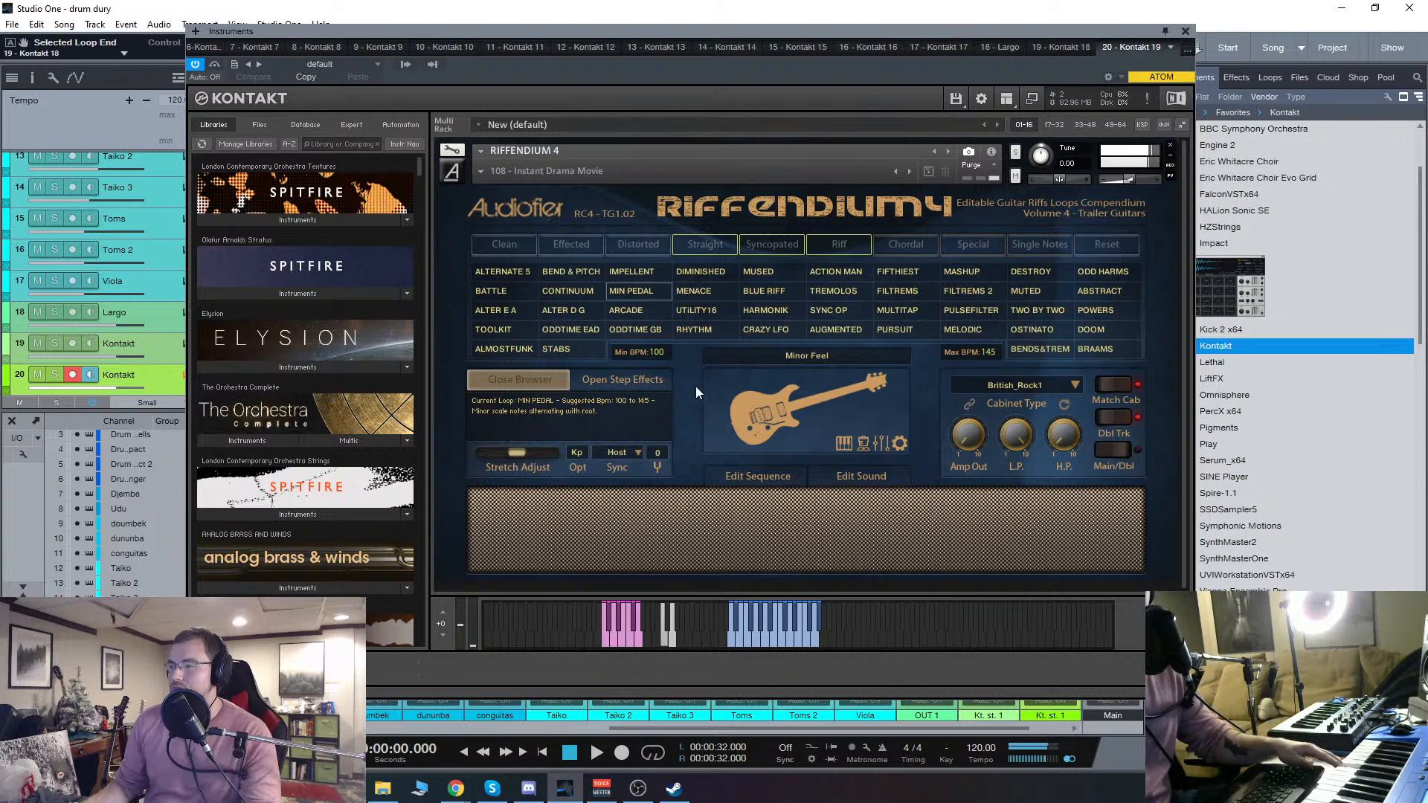
click(773, 481)
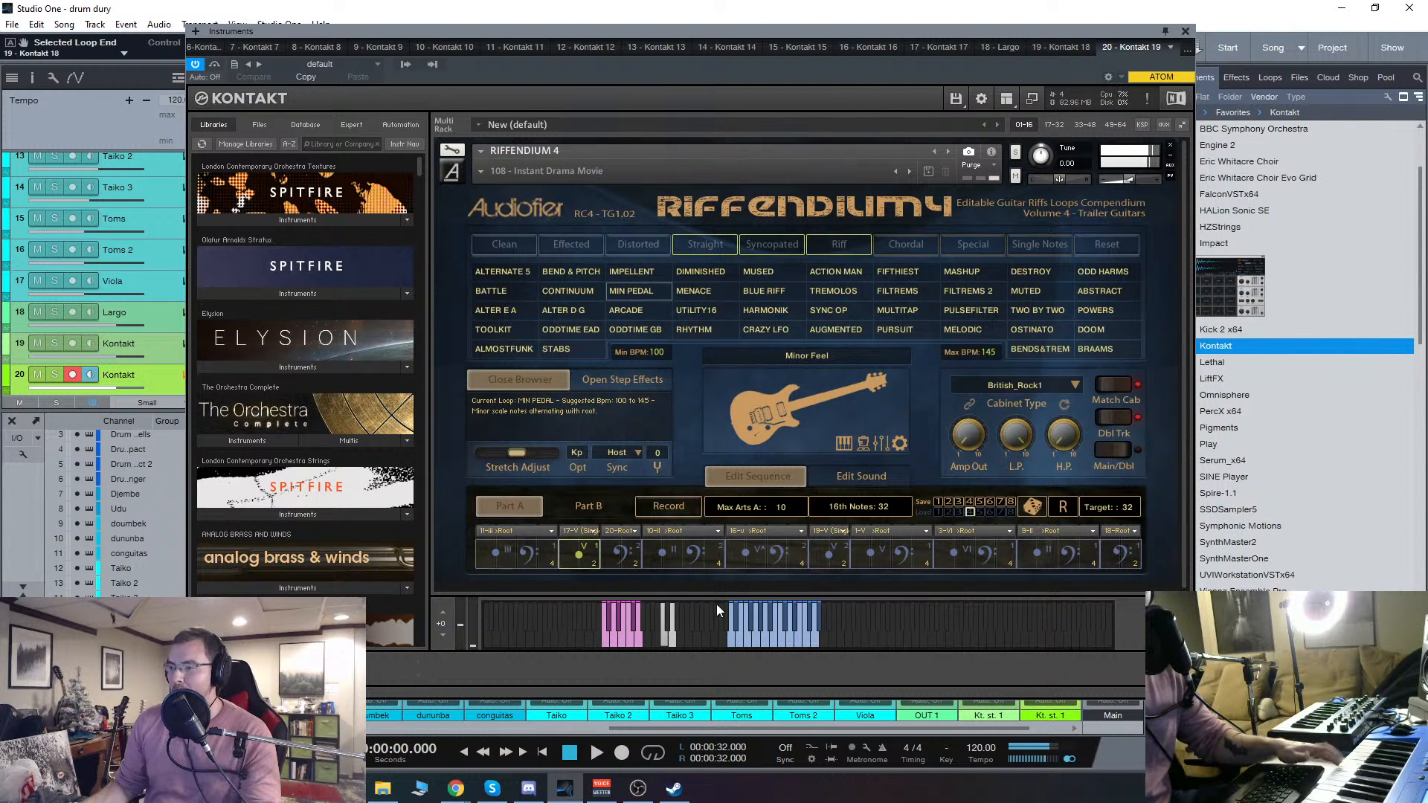
Step: Try the 9-II >Root articulation on the second step of the MIN PEDAL sequence, then restore 17-V (Single)
click(587, 531)
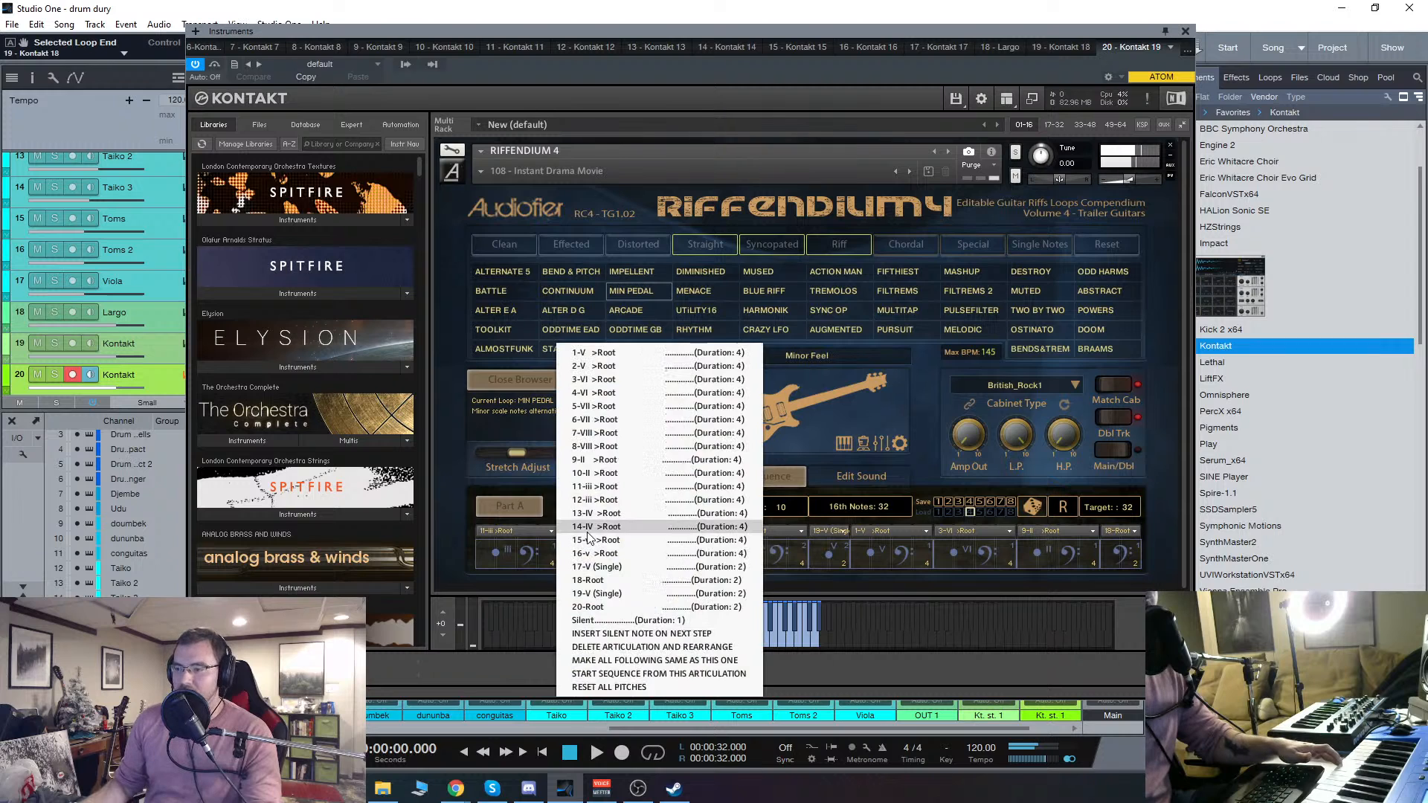
click(604, 459)
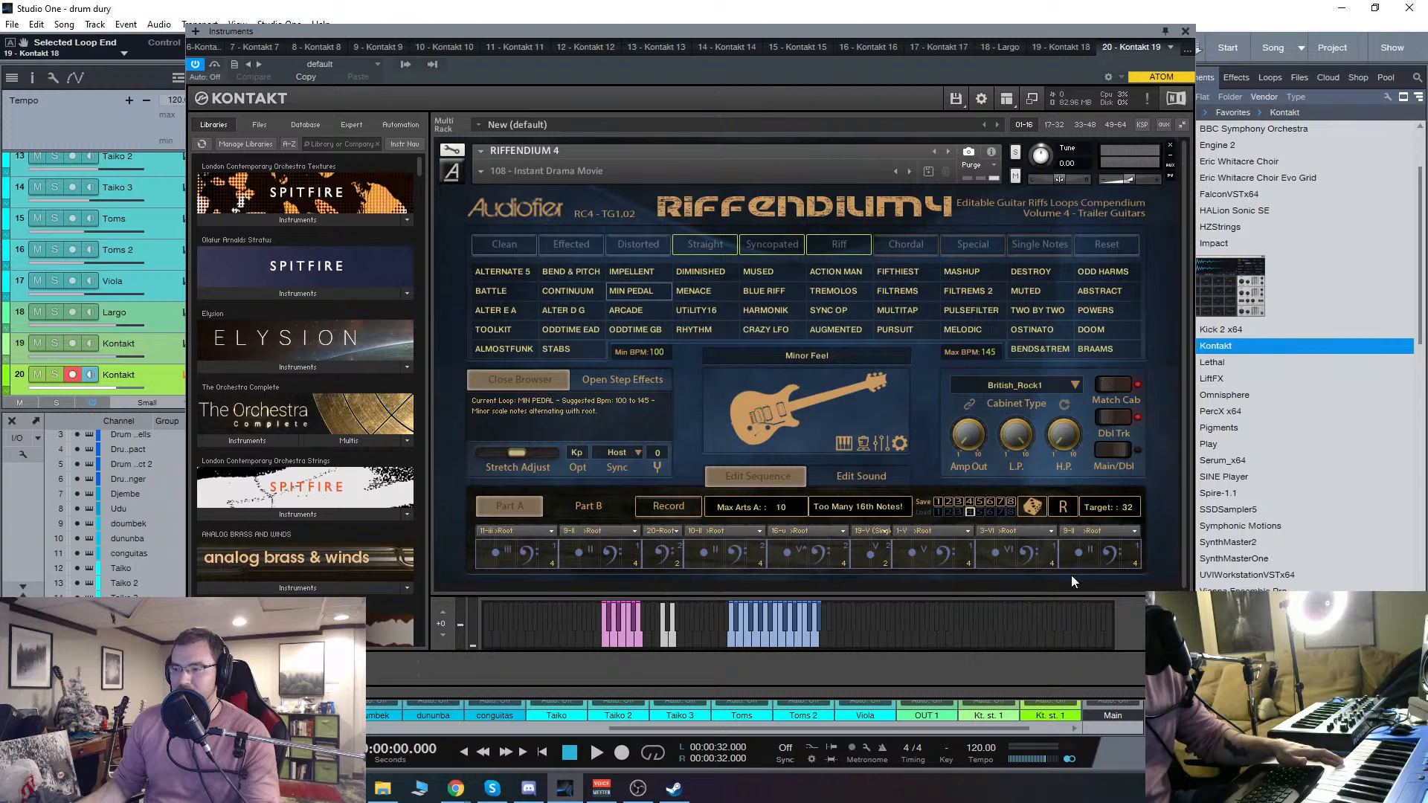
click(626, 532)
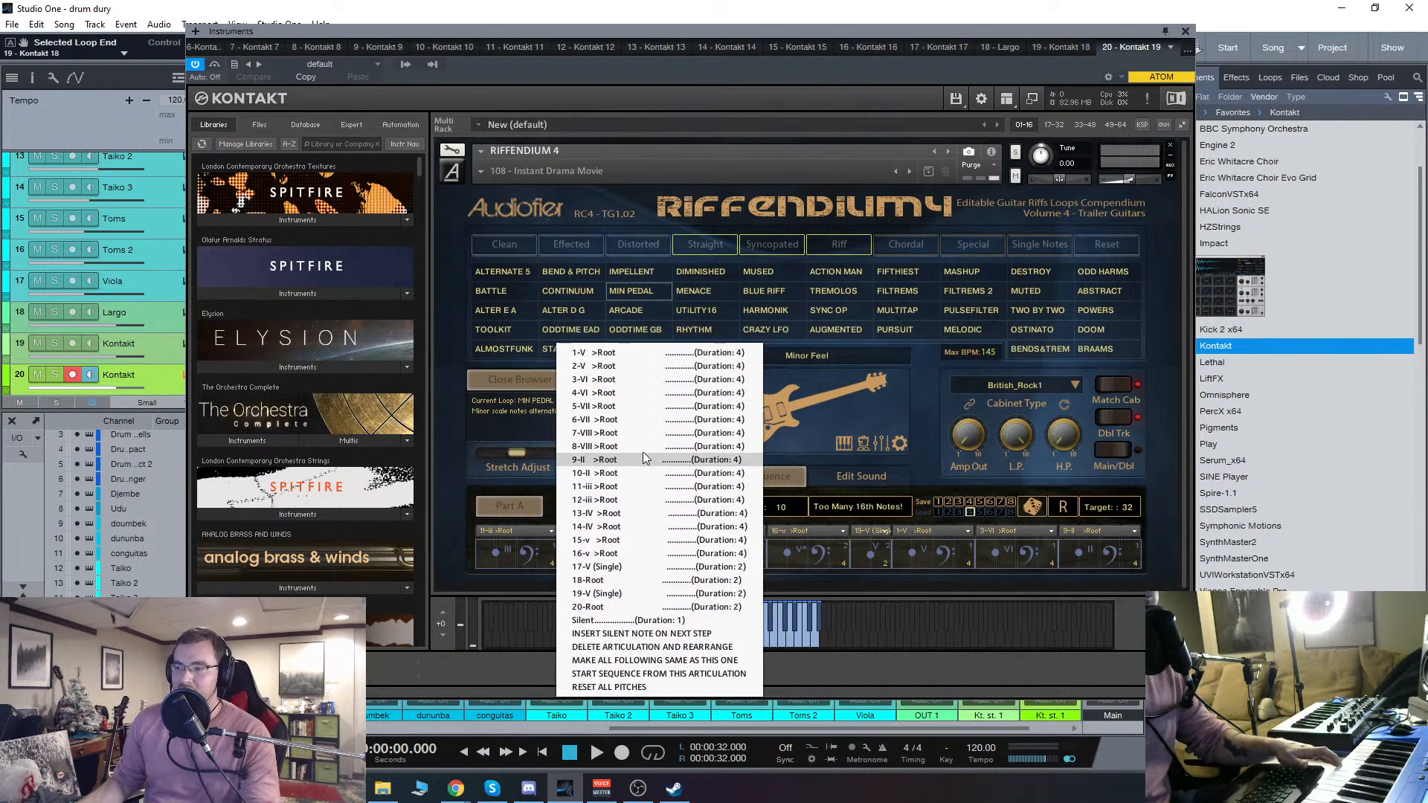
click(659, 587)
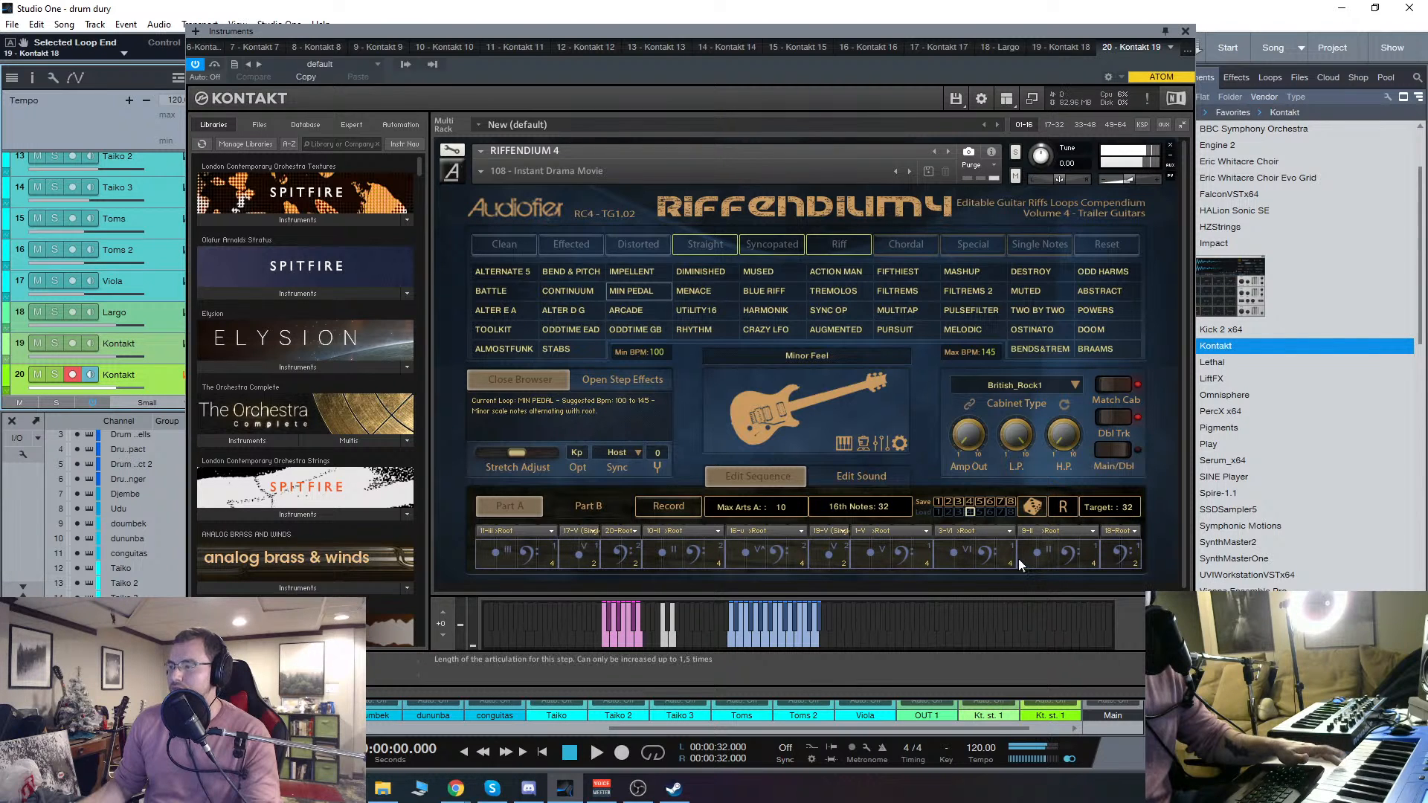
Step: Set the eighth step of the MIN PEDAL sequence to 8-VIII >Root and the ninth step to 16-v >Root
click(985, 530)
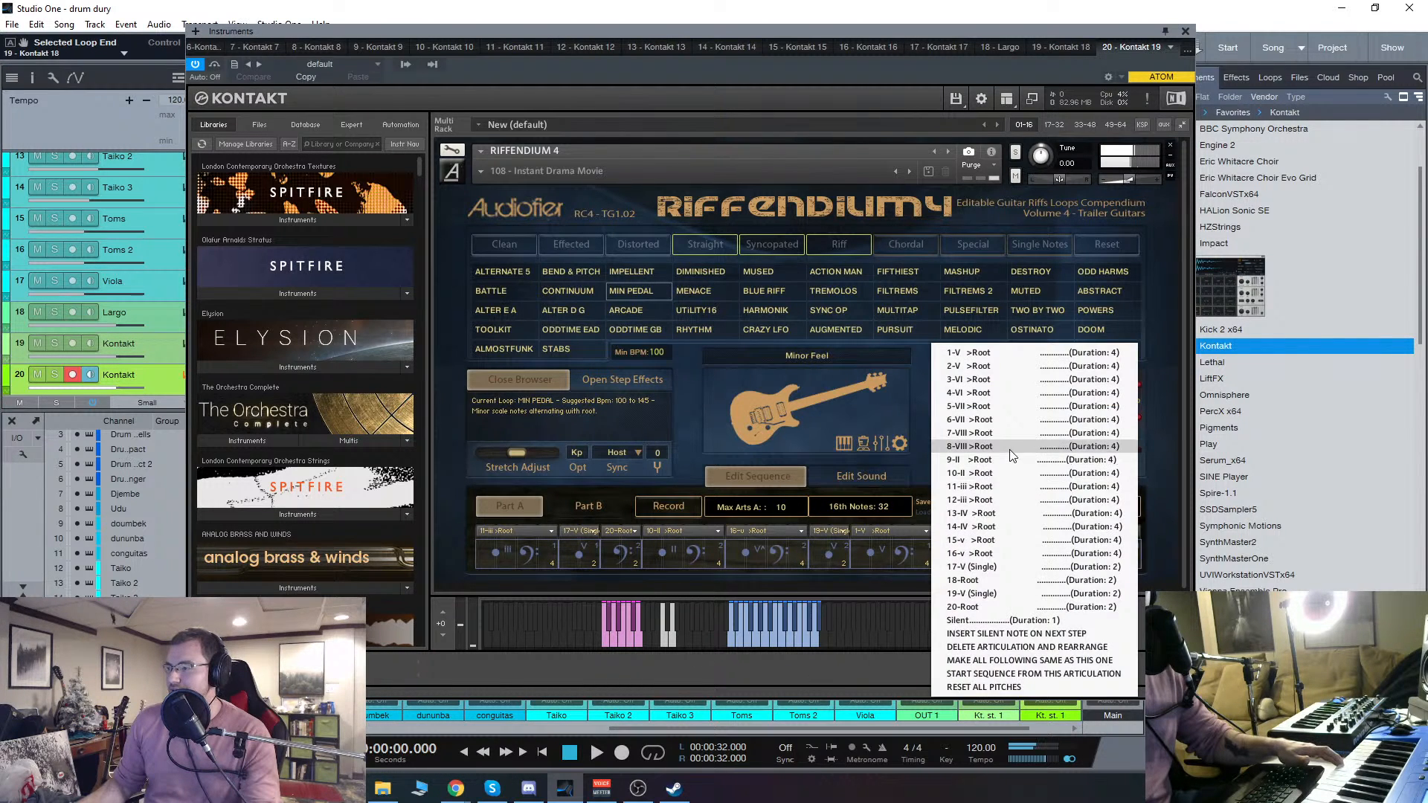
click(1012, 447)
click(1052, 530)
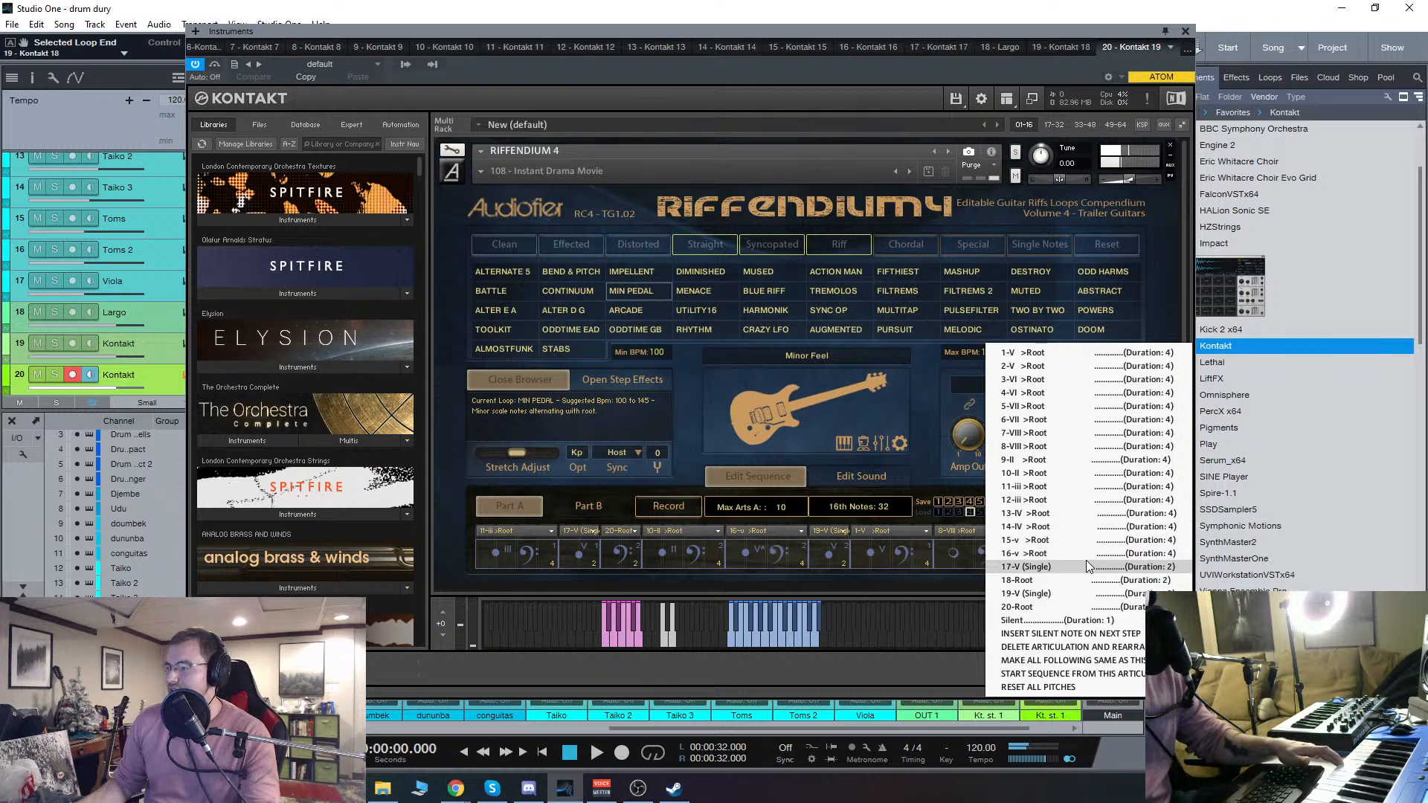
click(1082, 553)
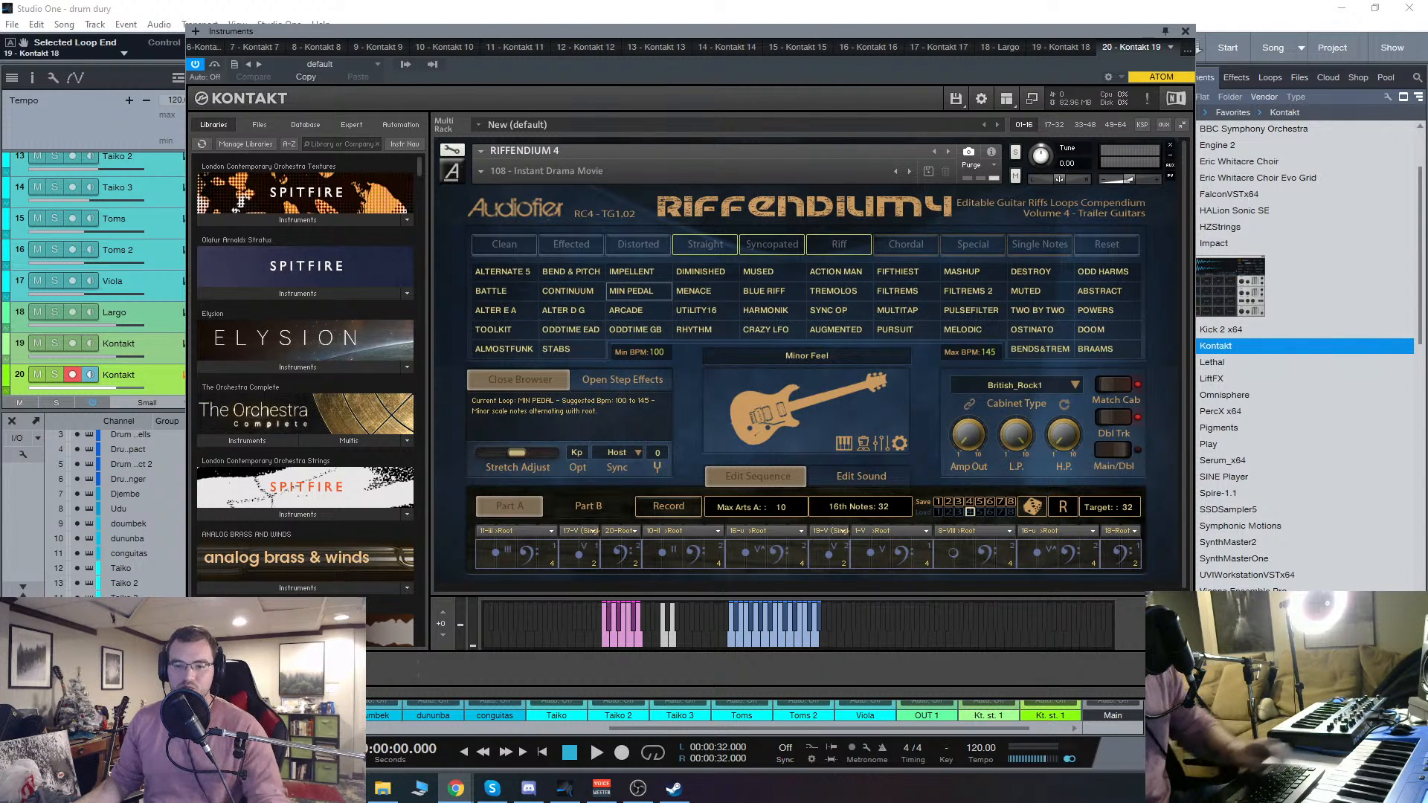
Step: Audition the BLUE RIFF, SYNC OP, ARCADE and DOOM guitar loops in Riffendium 4
click(766, 291)
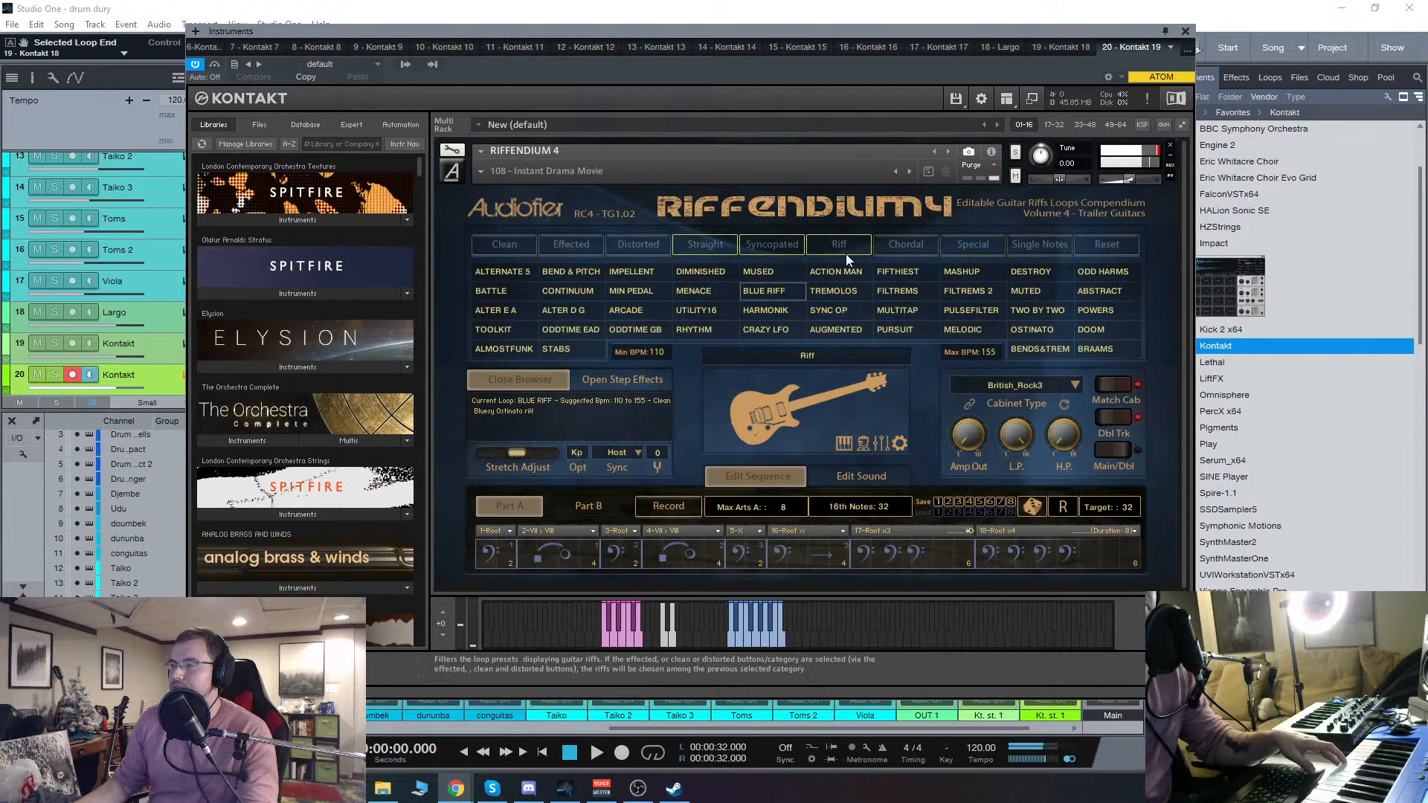
click(846, 307)
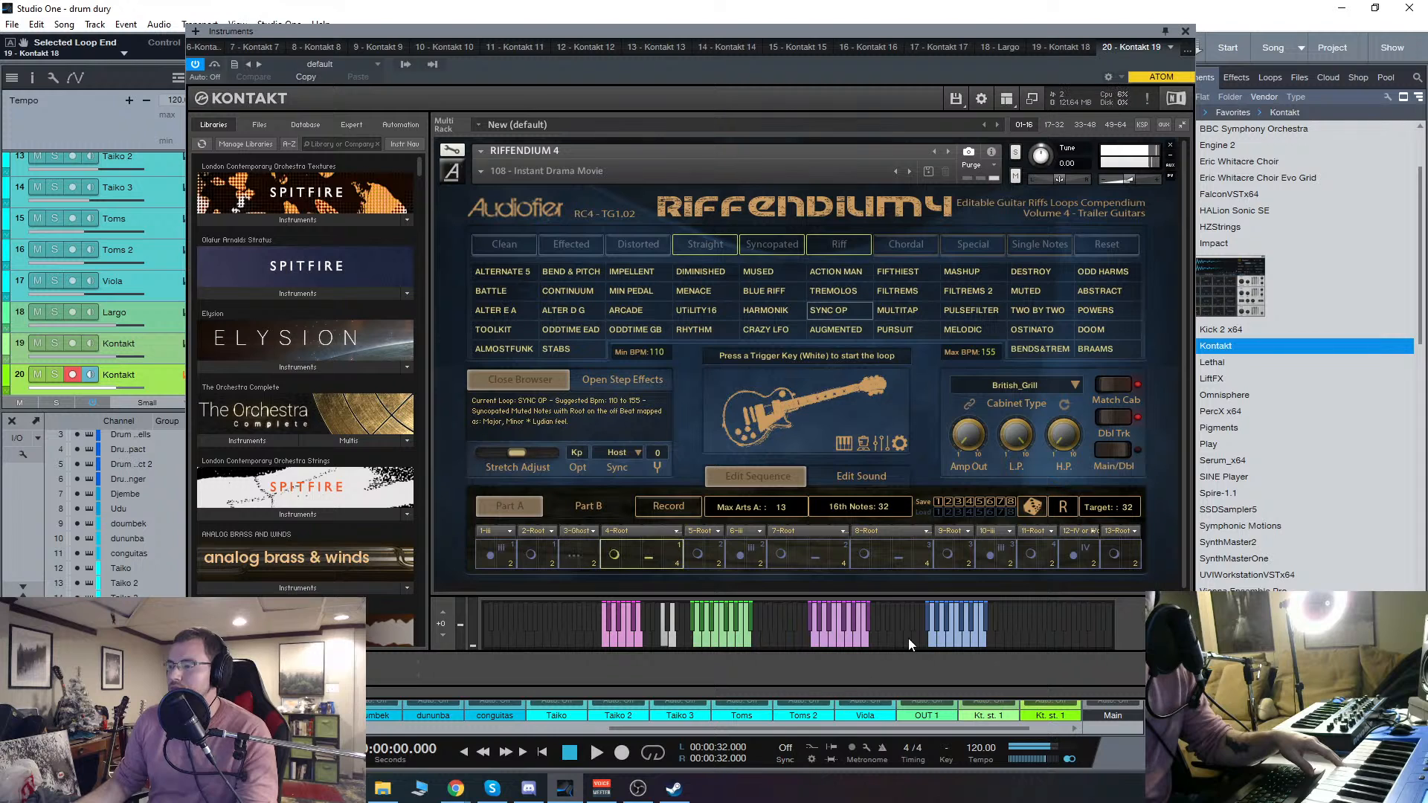
click(636, 309)
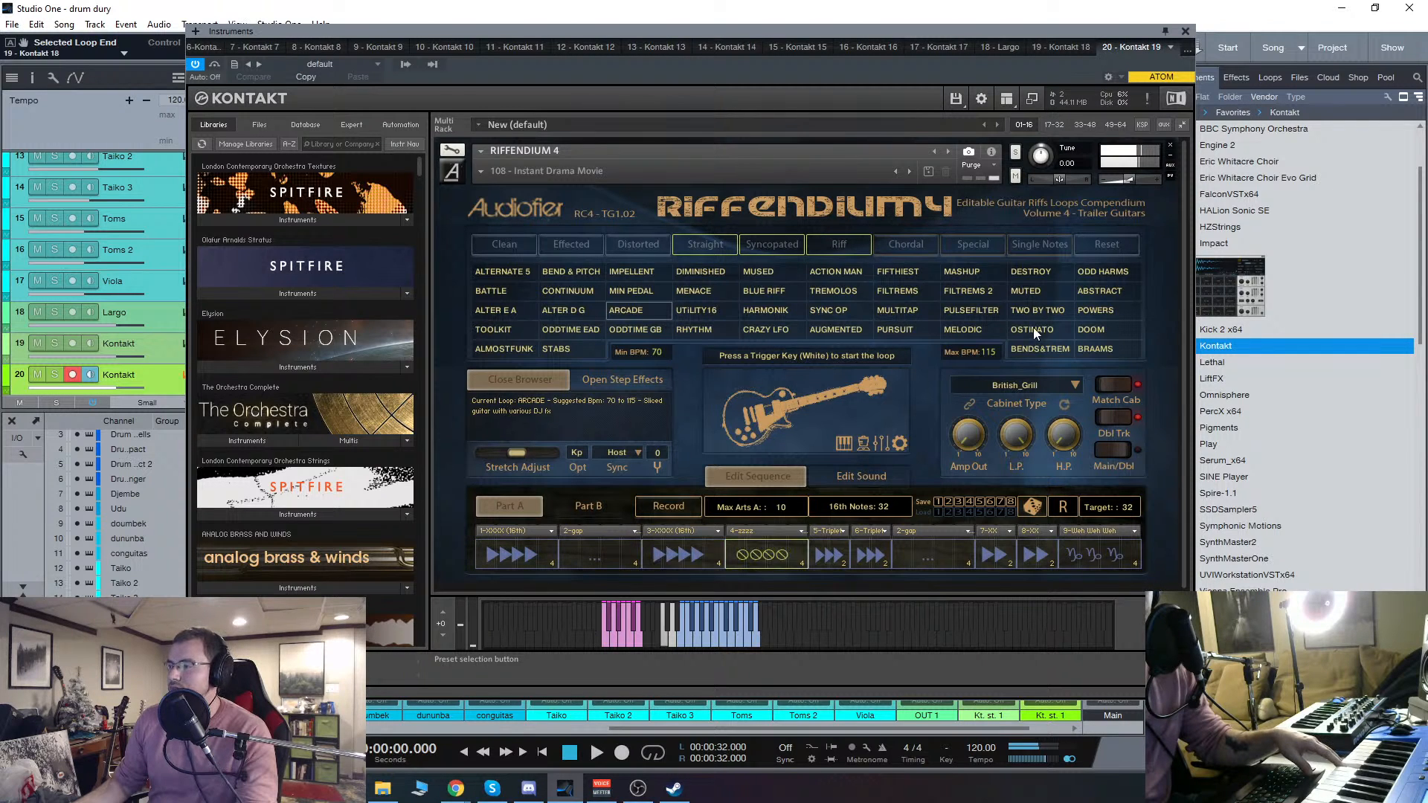
click(1094, 330)
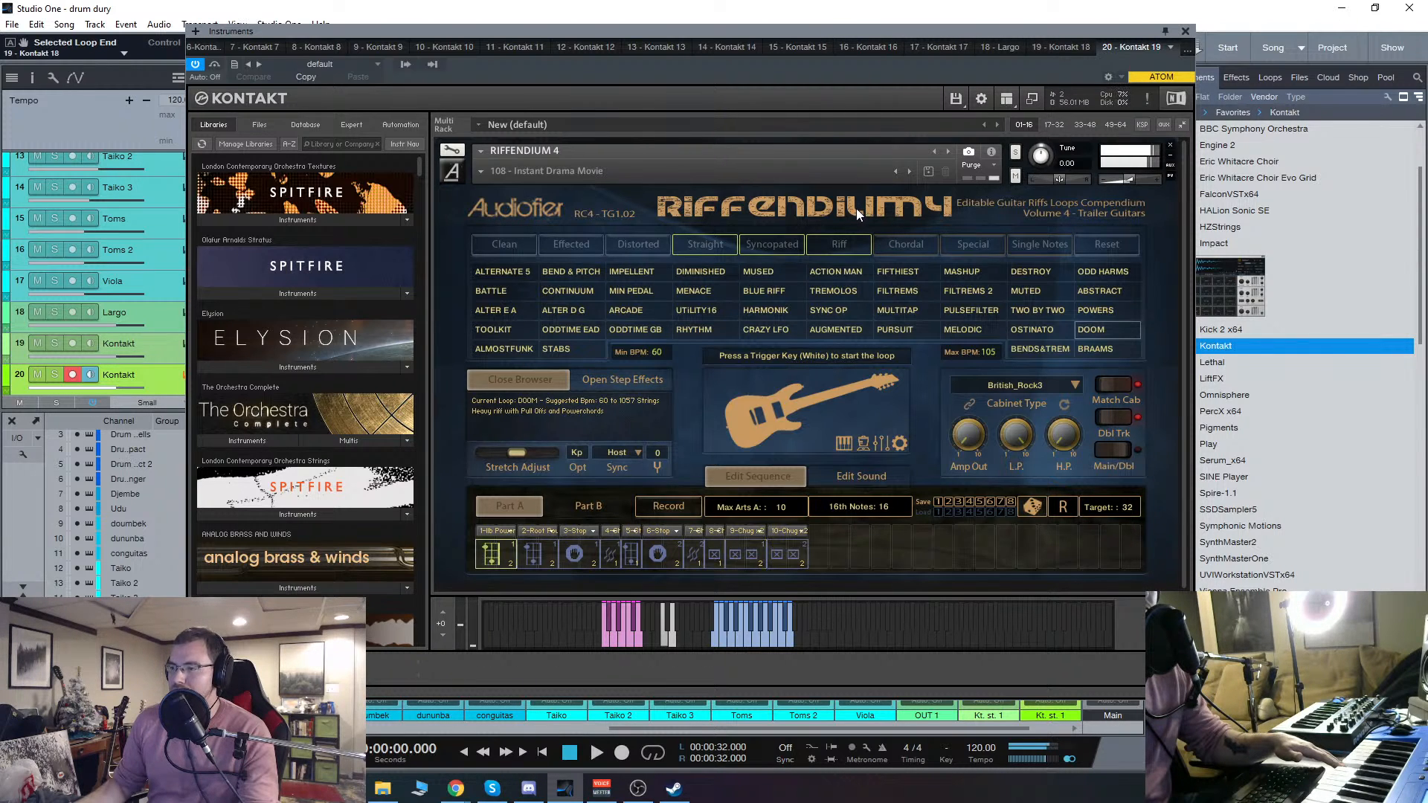
Step: Choose the BRAAMS preset and audition its braam sounds from the coloured pitch keys and white trigger keys
click(1091, 349)
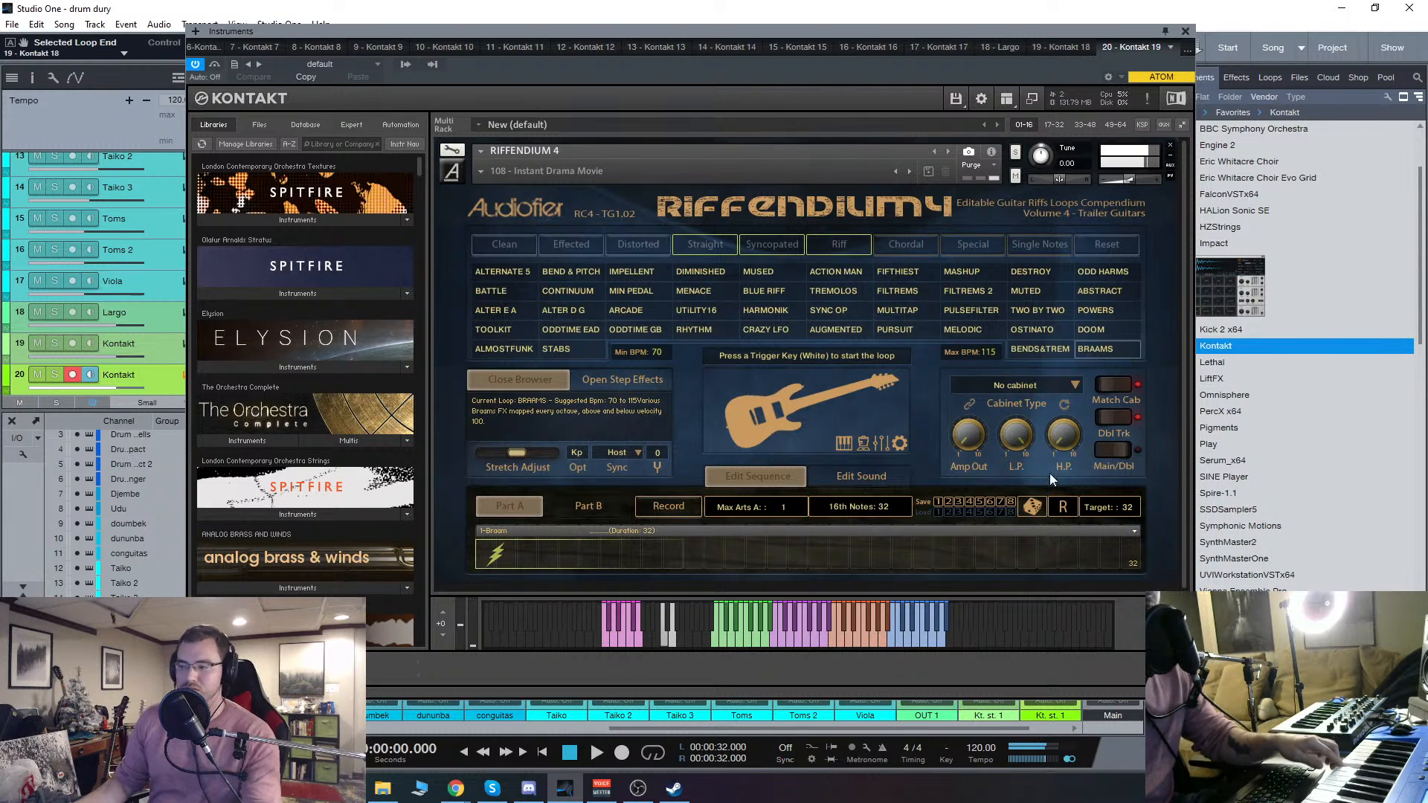
click(732, 644)
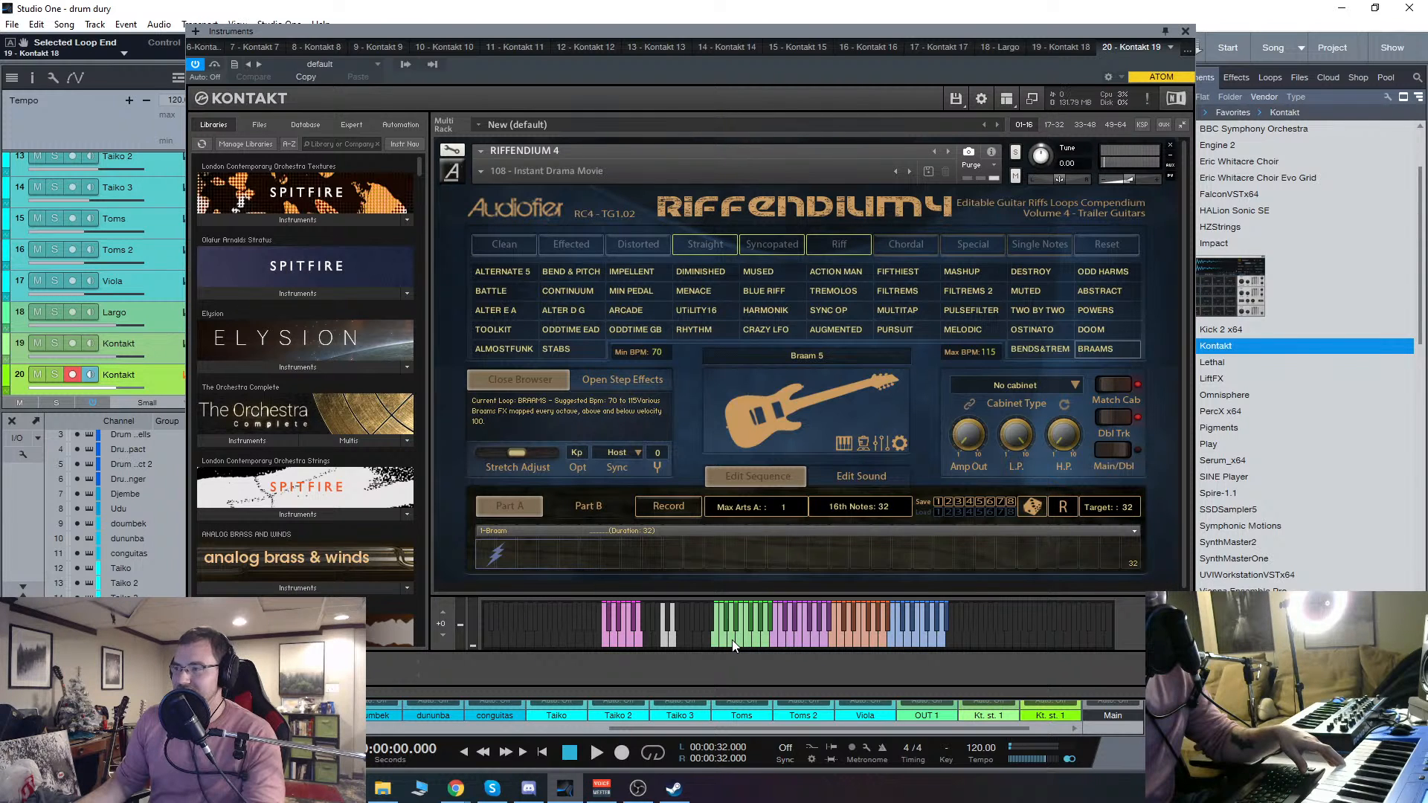
click(671, 640)
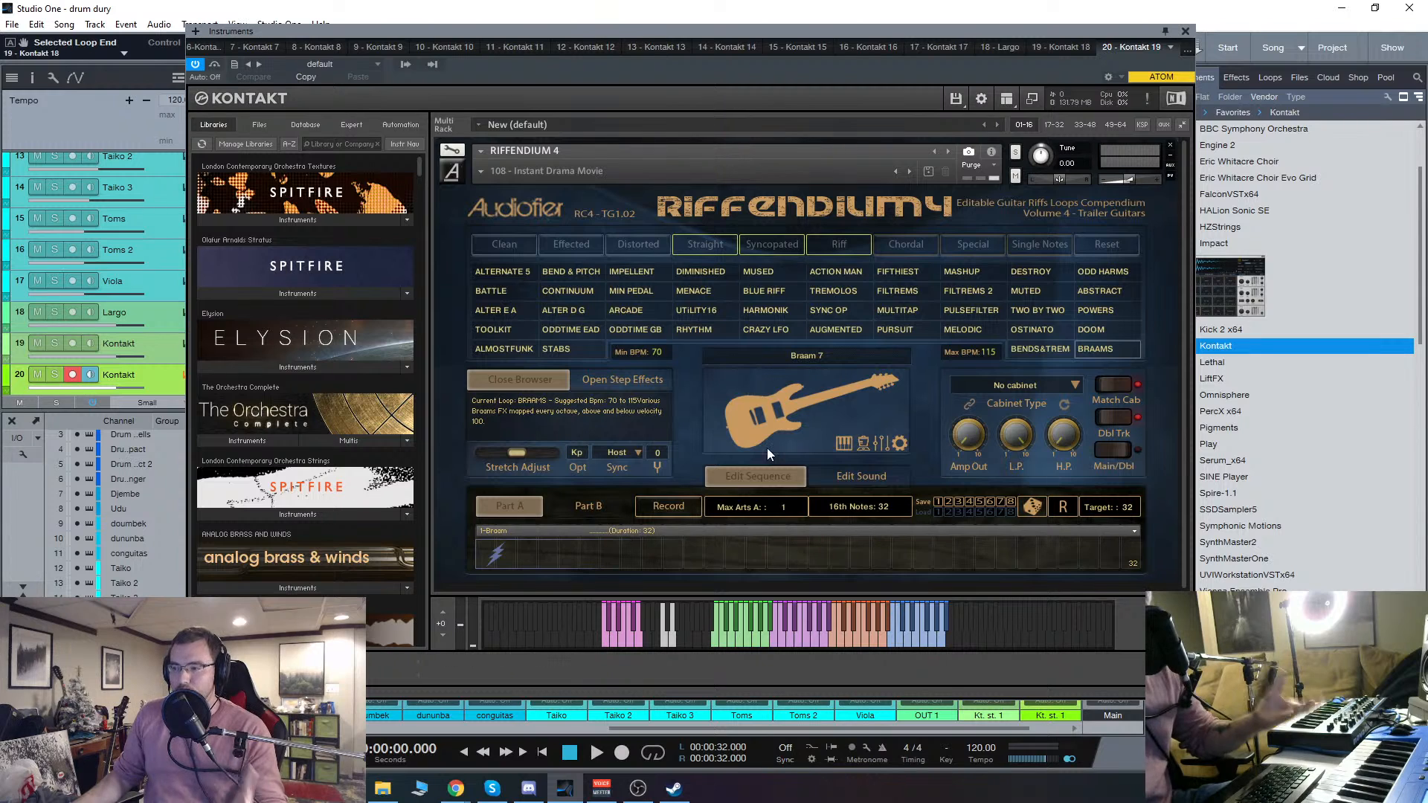
Step: Choose the CONTINUUM loop after revisiting ARCADE and look through the articulations available for its second sequence step
click(629, 310)
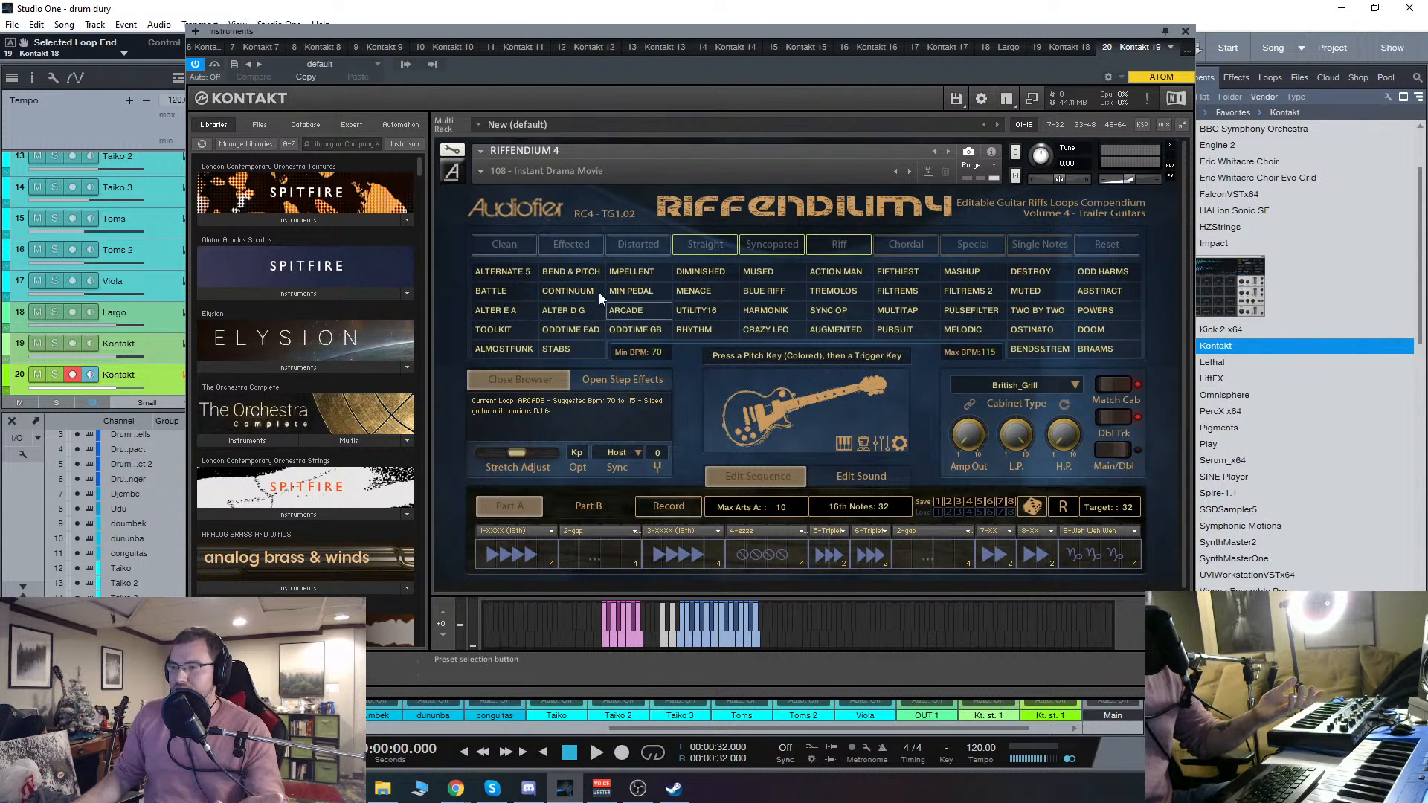
click(578, 286)
click(609, 532)
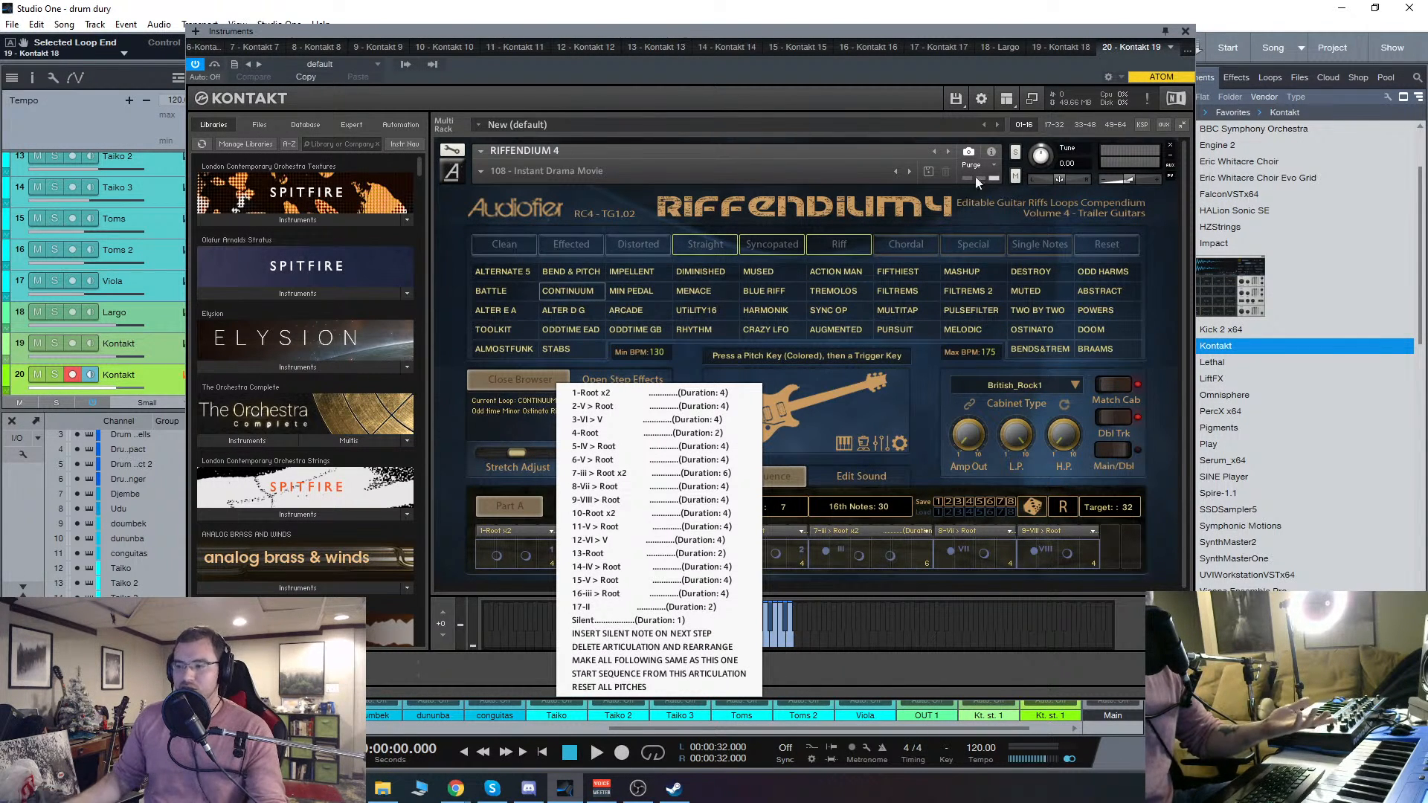
click(946, 670)
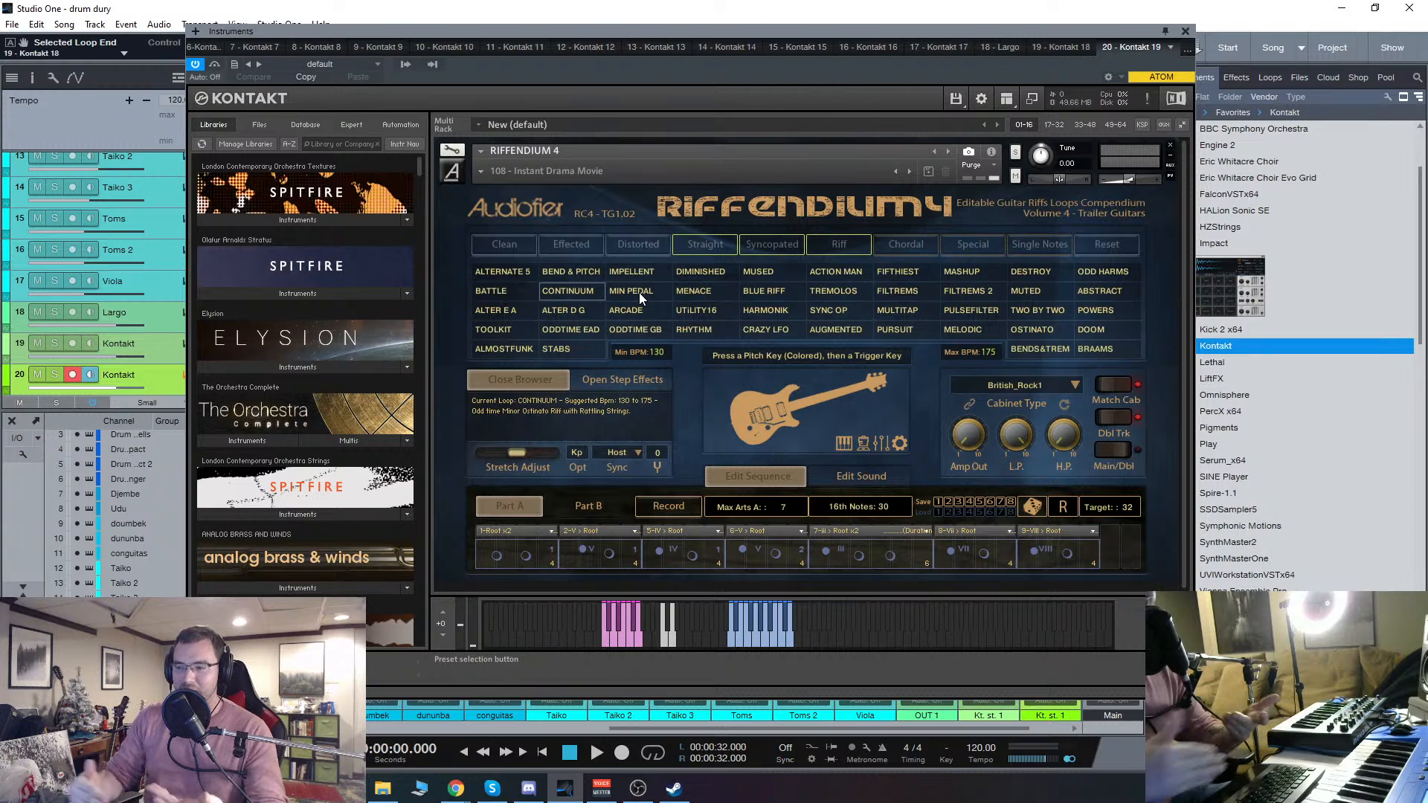
click(605, 532)
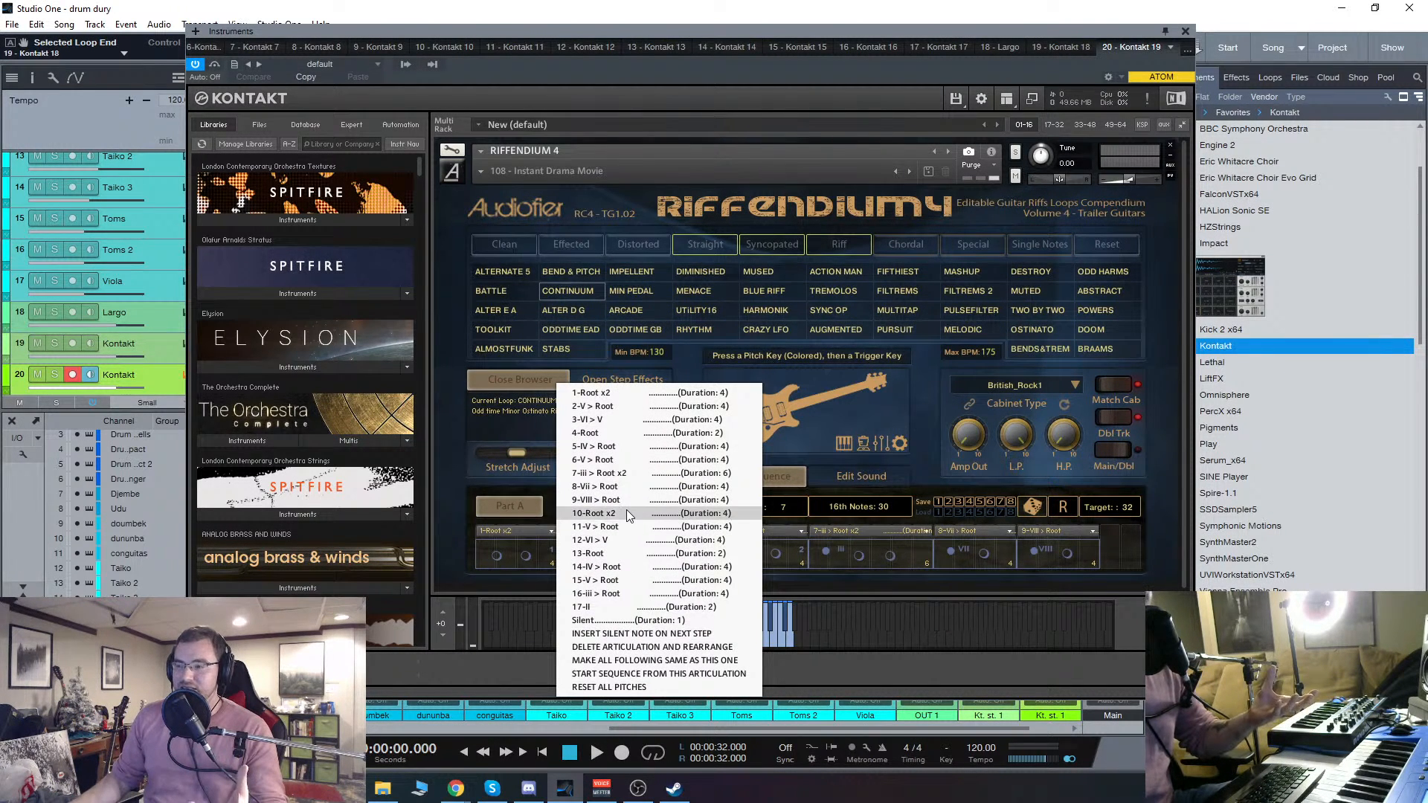
drag(636, 34, 627, 32)
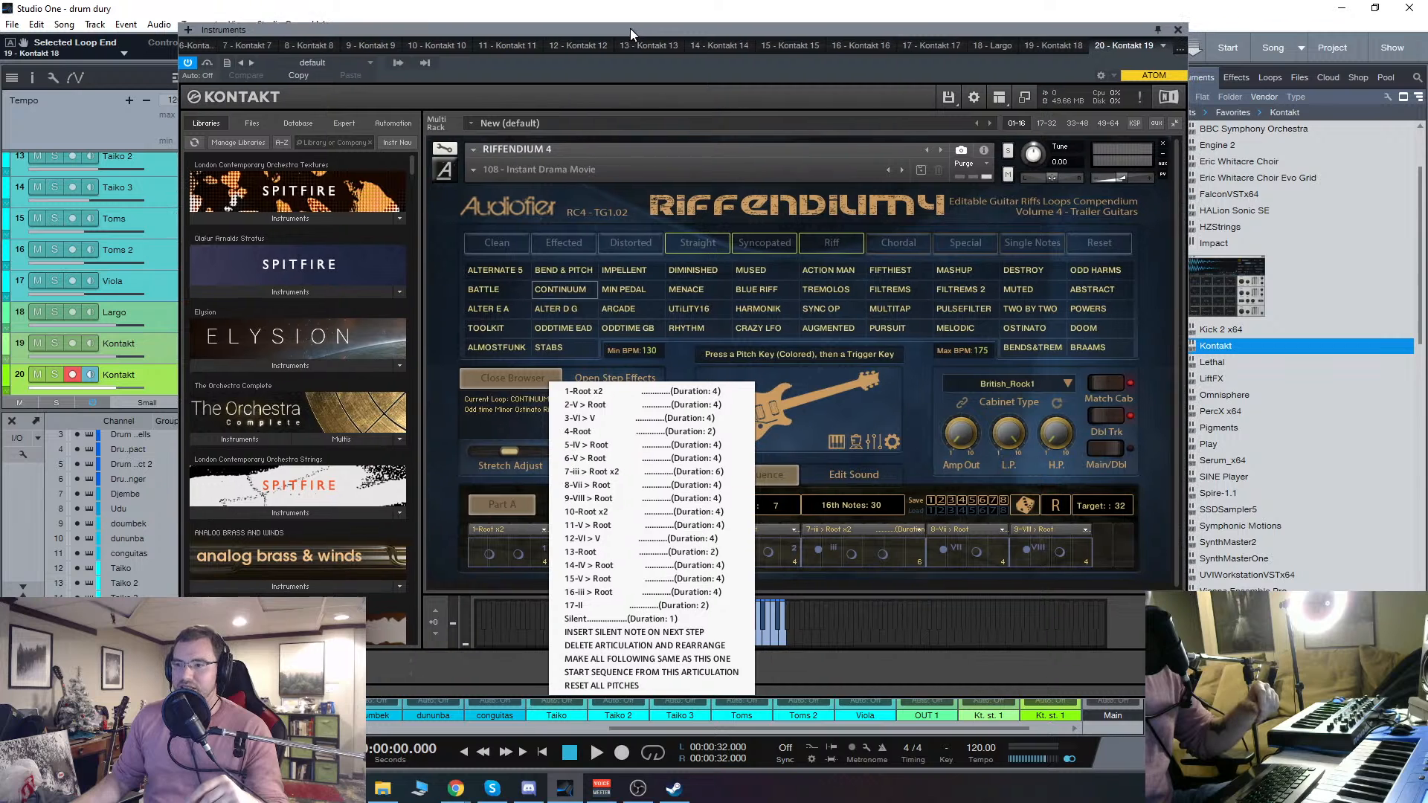
click(918, 672)
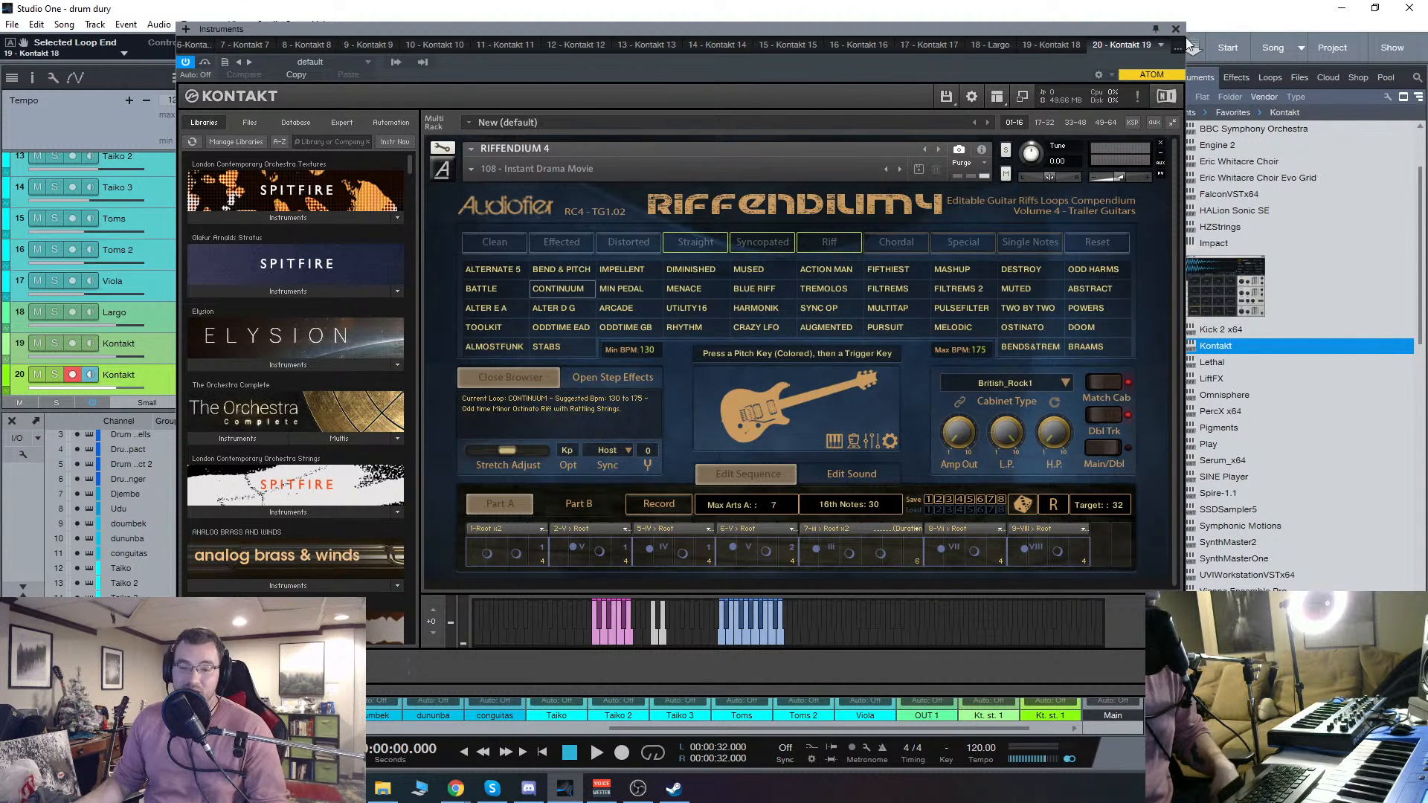
Step: Look through the available amp cabinet types for the CONTINUUM loop, keeping the current cabinet
drag(768, 29, 754, 25)
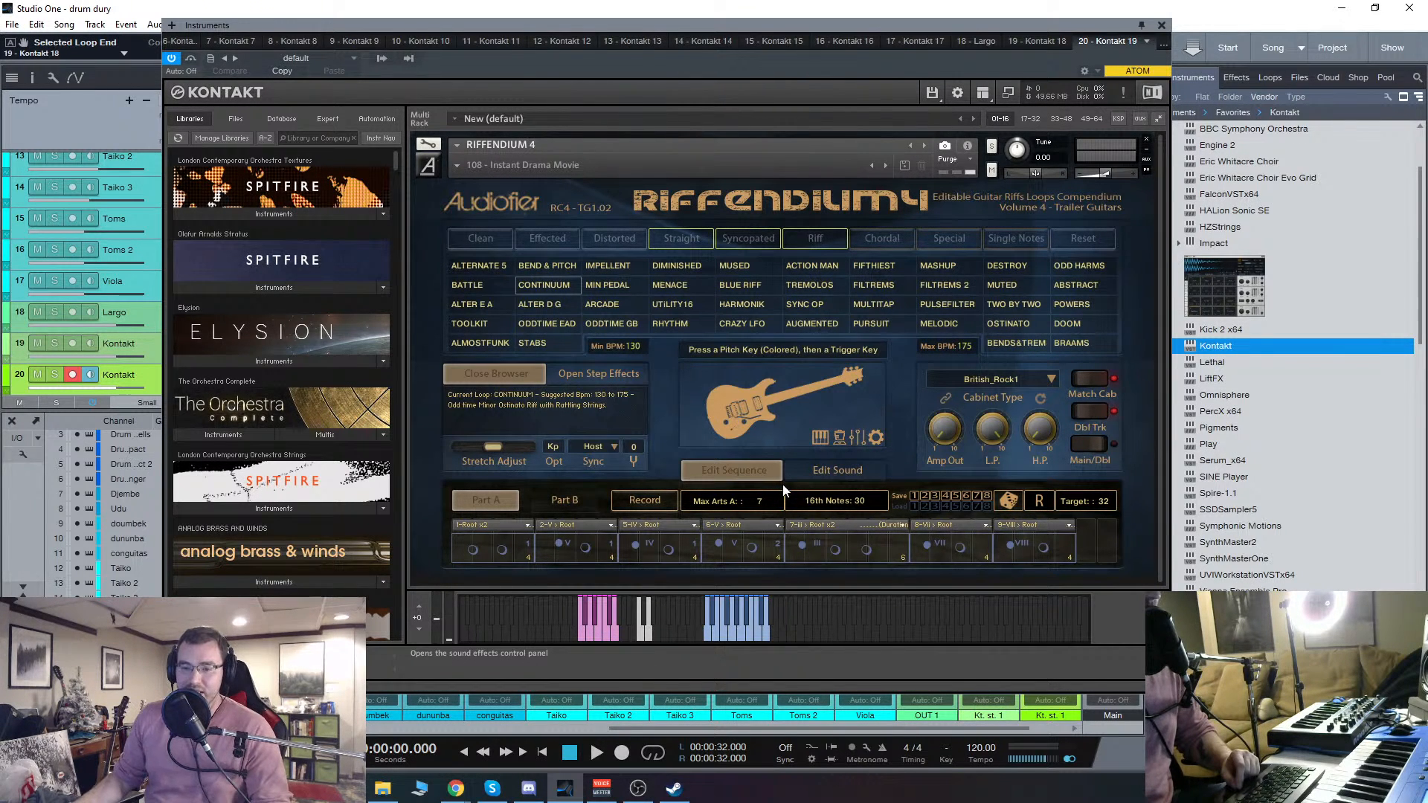
click(1007, 370)
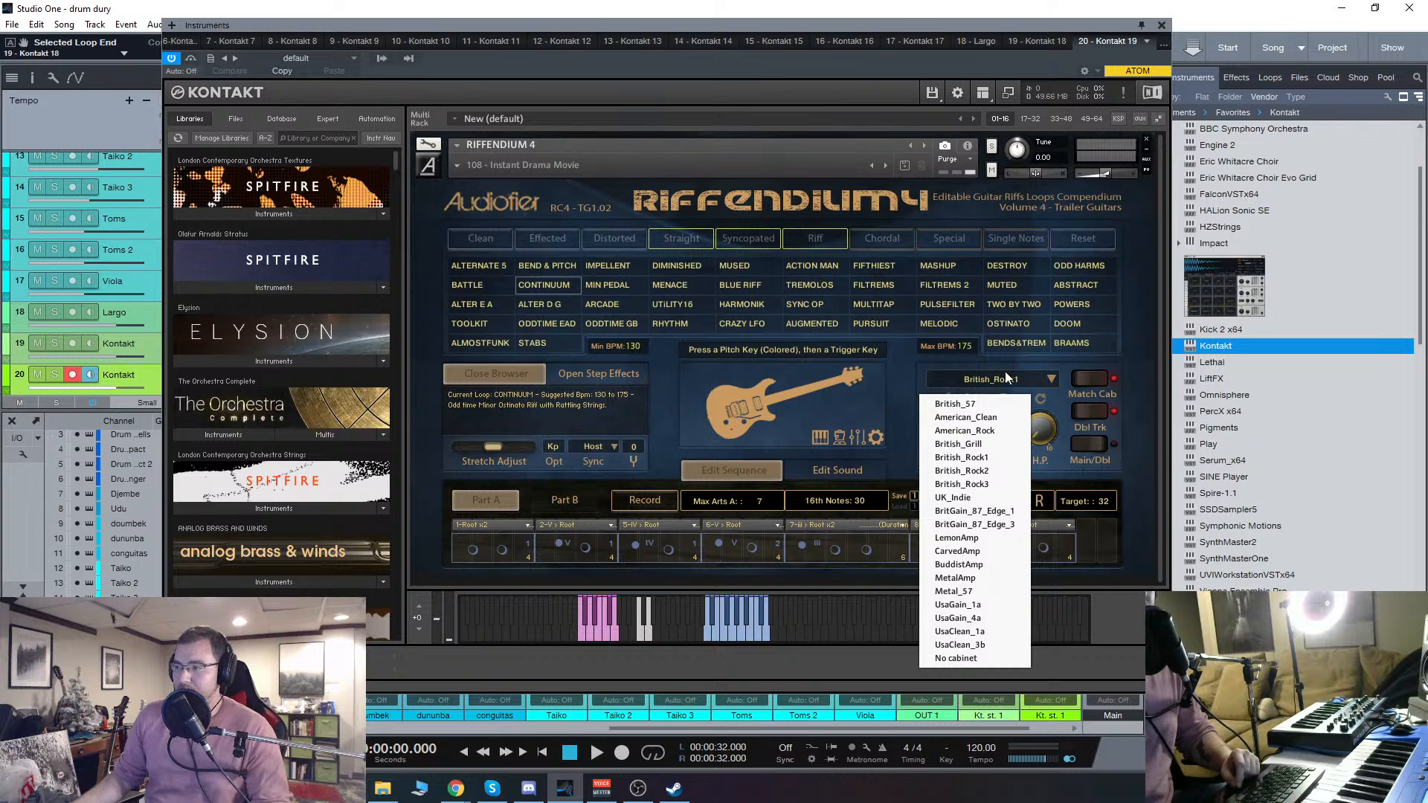
click(1004, 363)
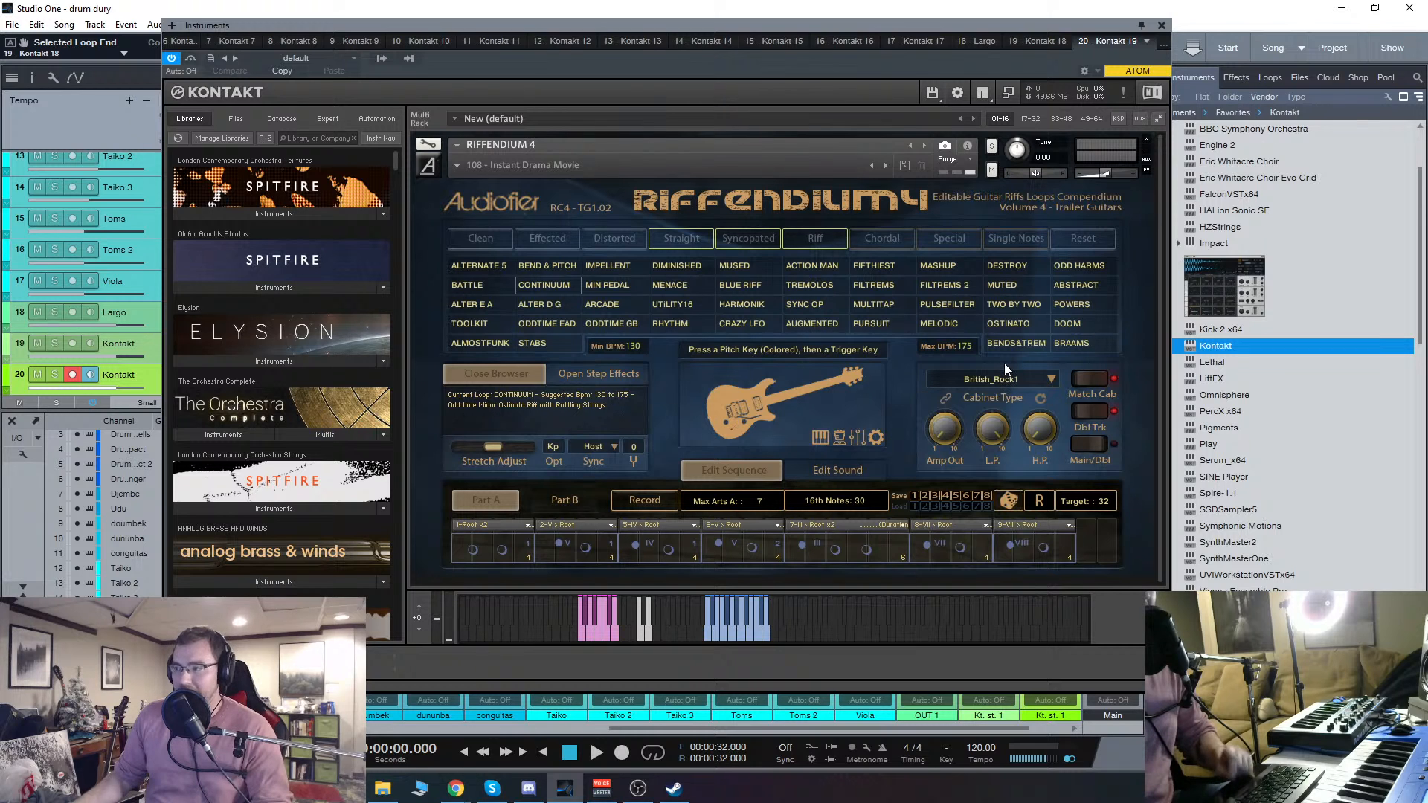
Step: Show the Quick-Load catalogue, then close the instrument window and reopen it from the Kontakt track 20
double_click(431, 256)
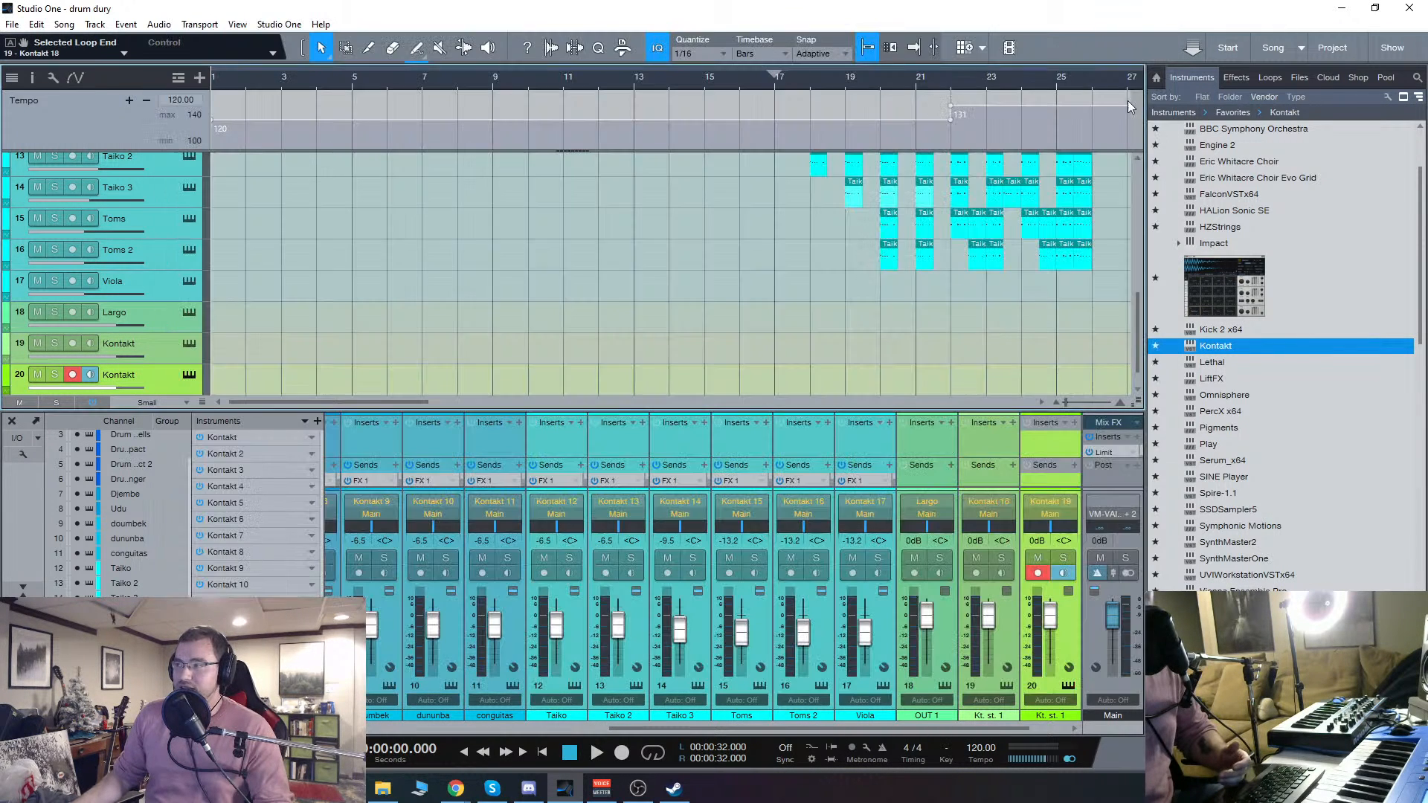
click(1162, 25)
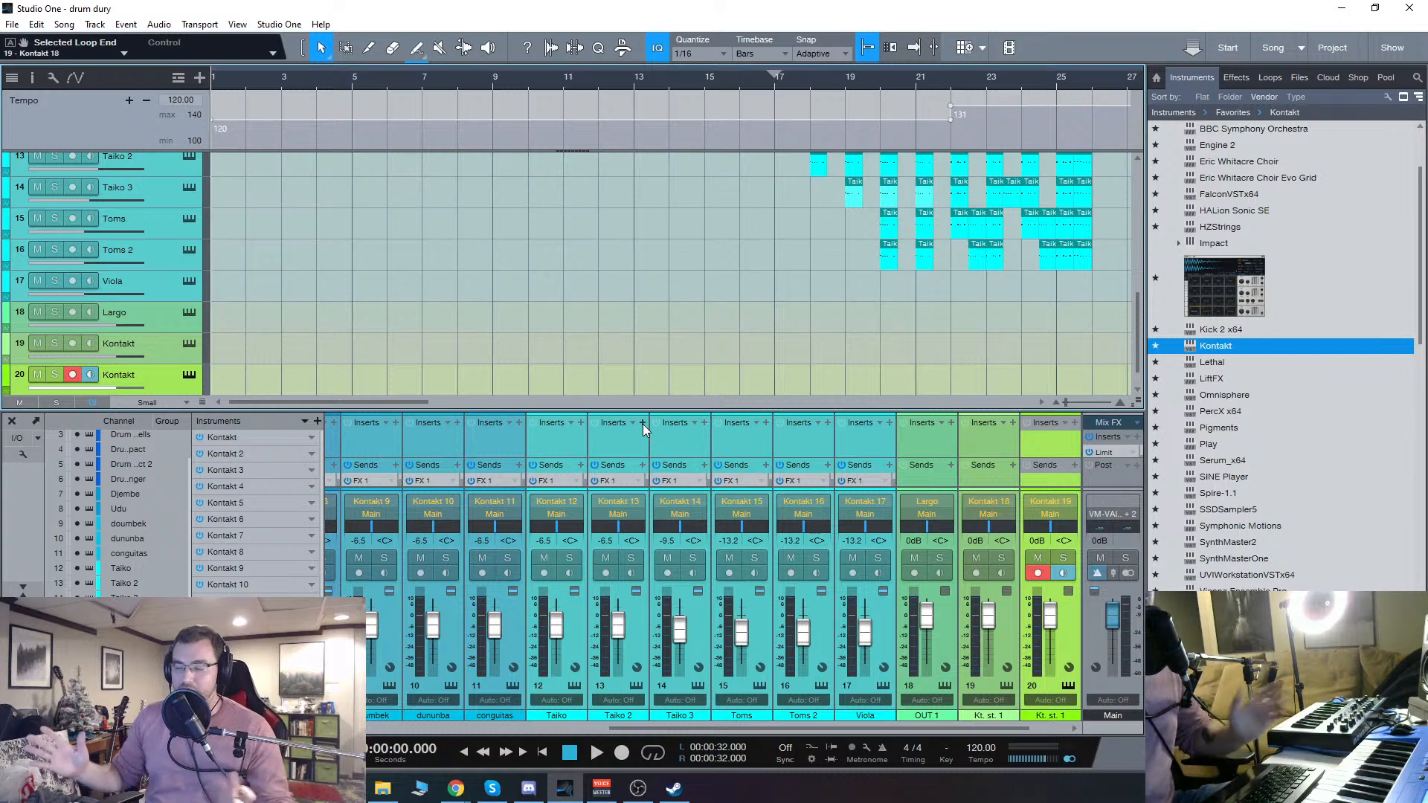
scroll(332, 342, down, 1)
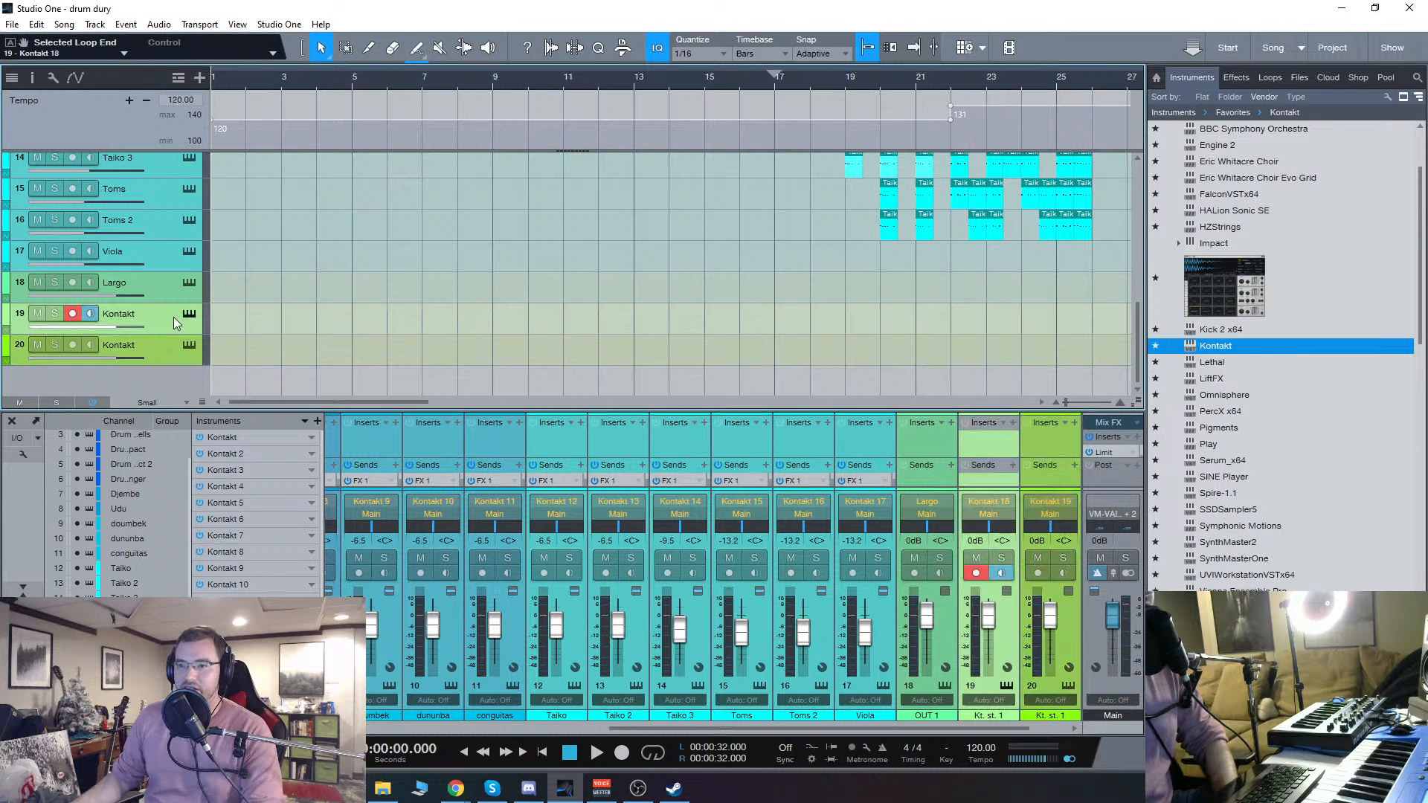
click(188, 345)
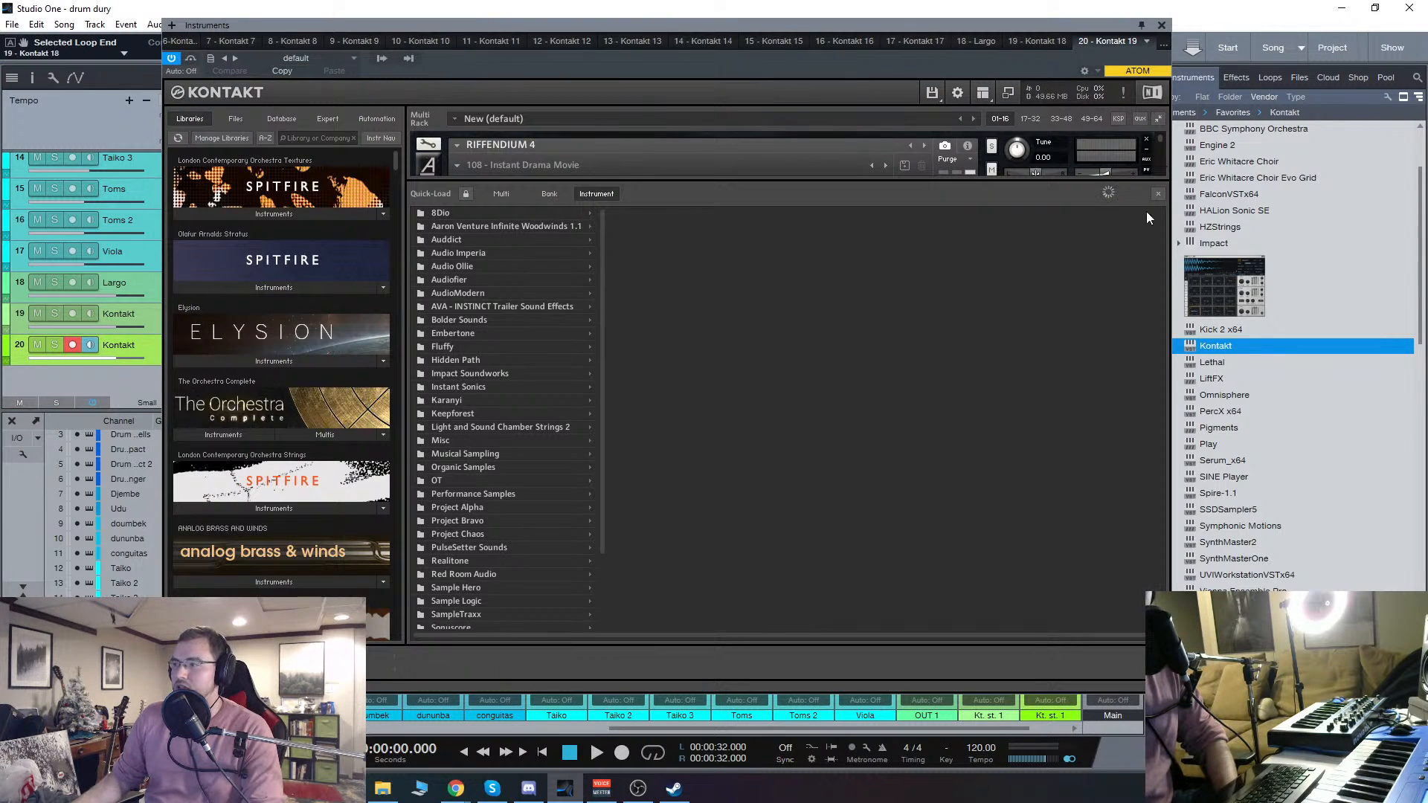
Step: Replace Riffendium 4 with RIFFENDIUM 5.nki from Audiofier's Riffendium5 folder and close the Quick-Load catalogue
right_click(436, 425)
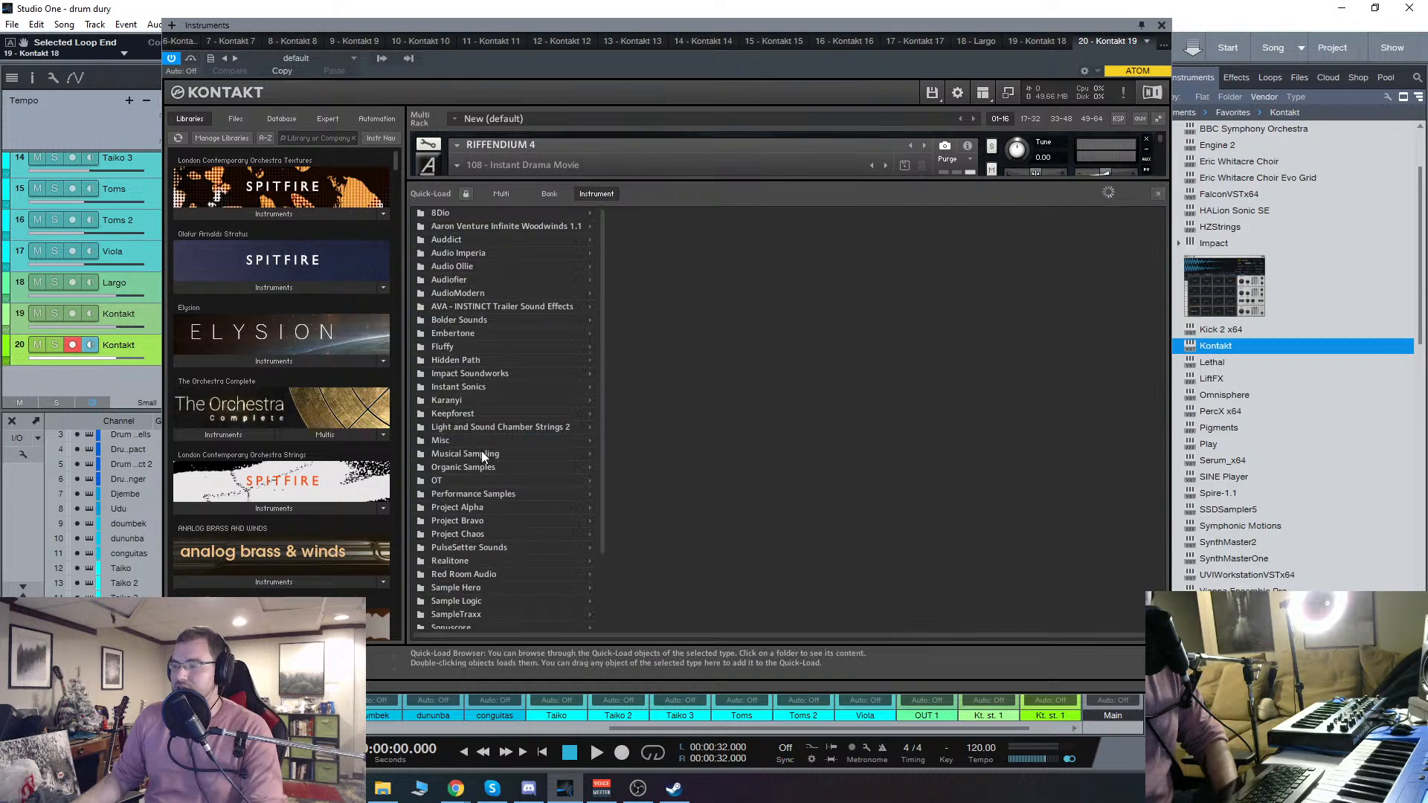
scroll(561, 413, down, 3)
scroll(560, 409, up, 2)
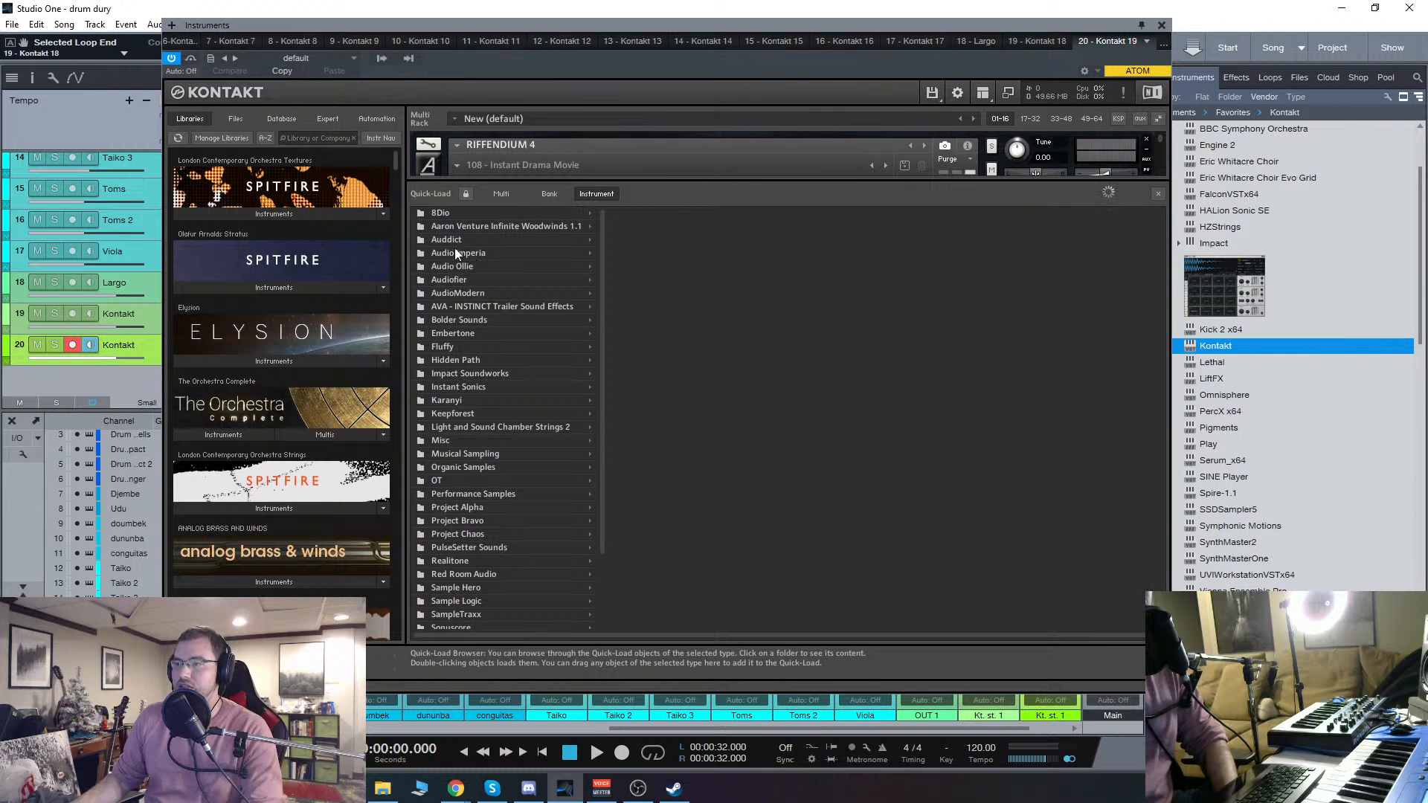
click(461, 280)
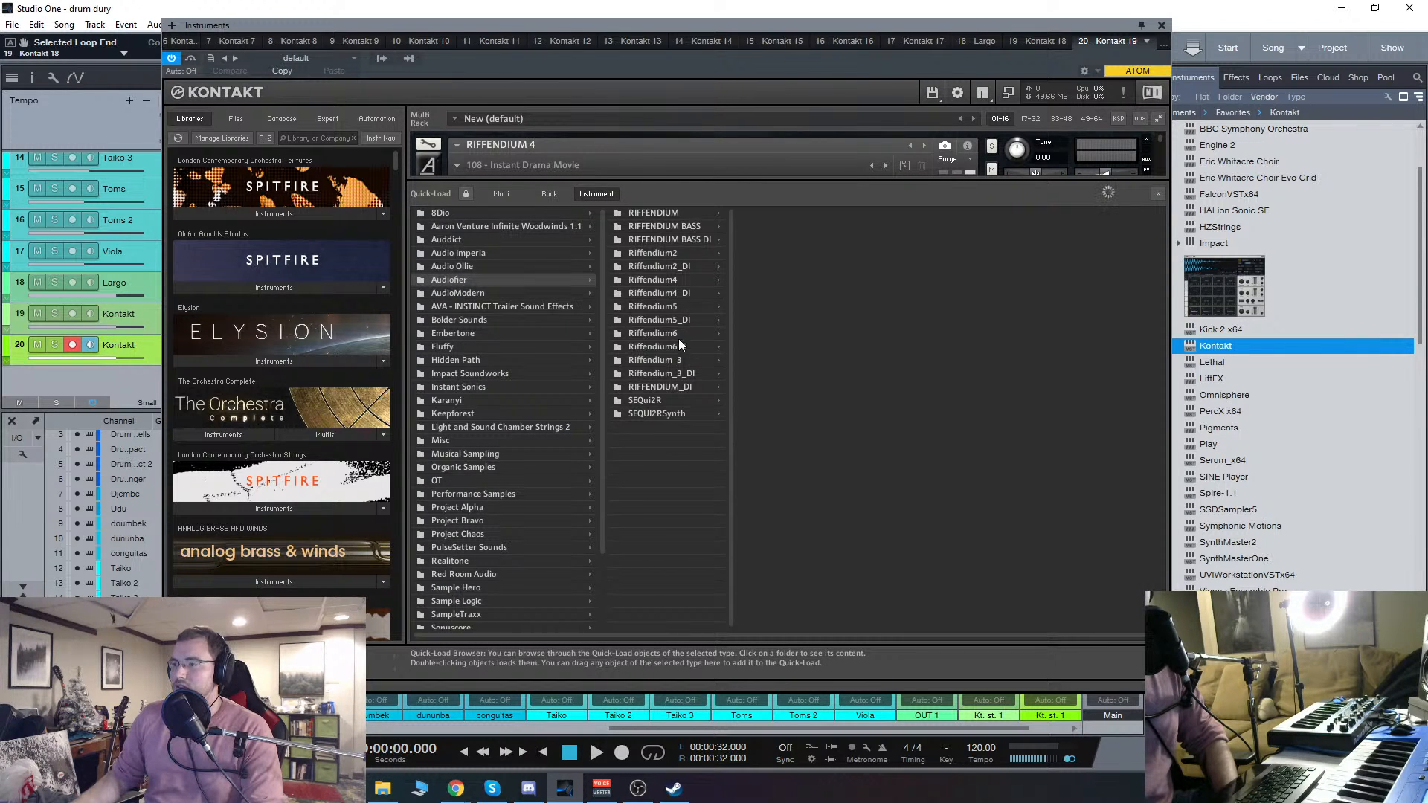
click(658, 307)
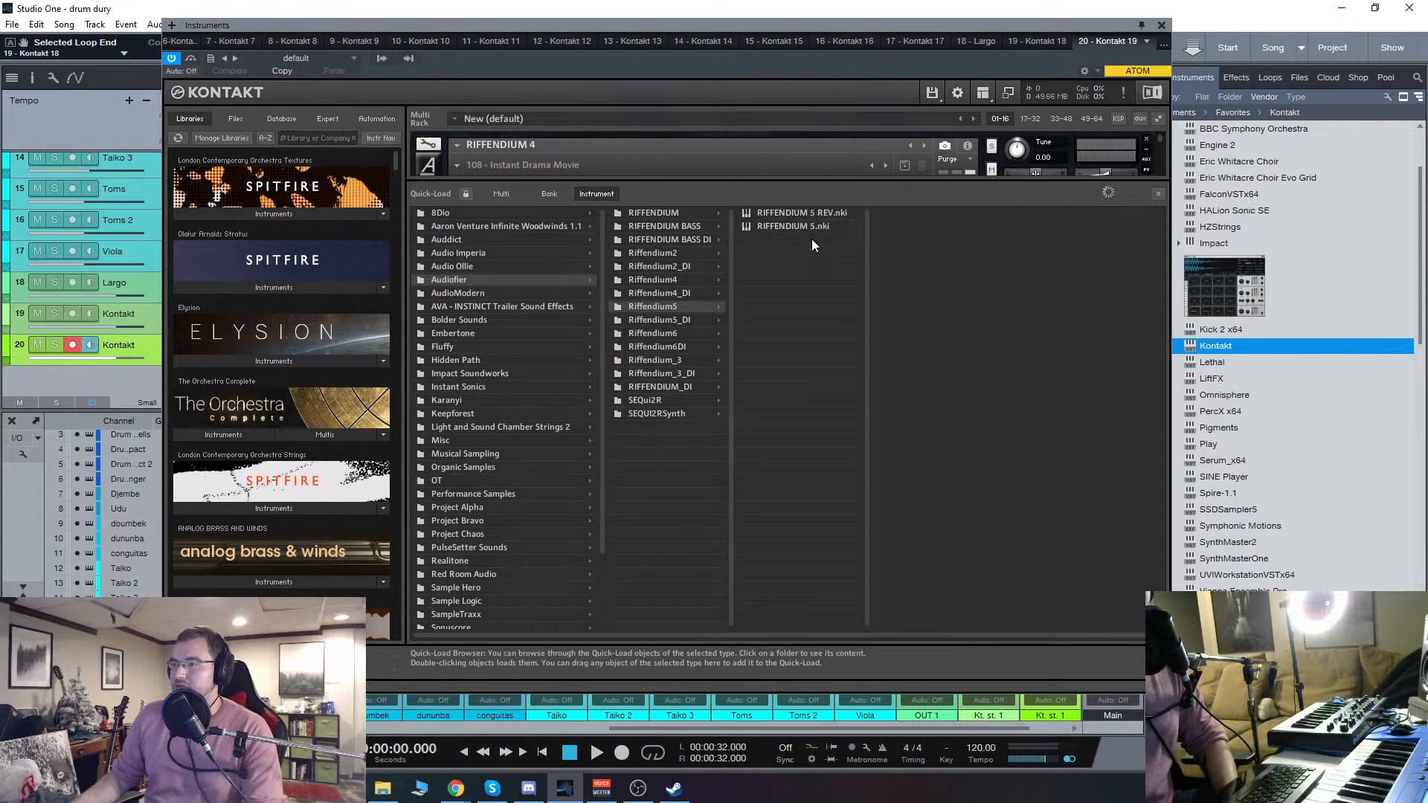
click(1146, 140)
click(724, 447)
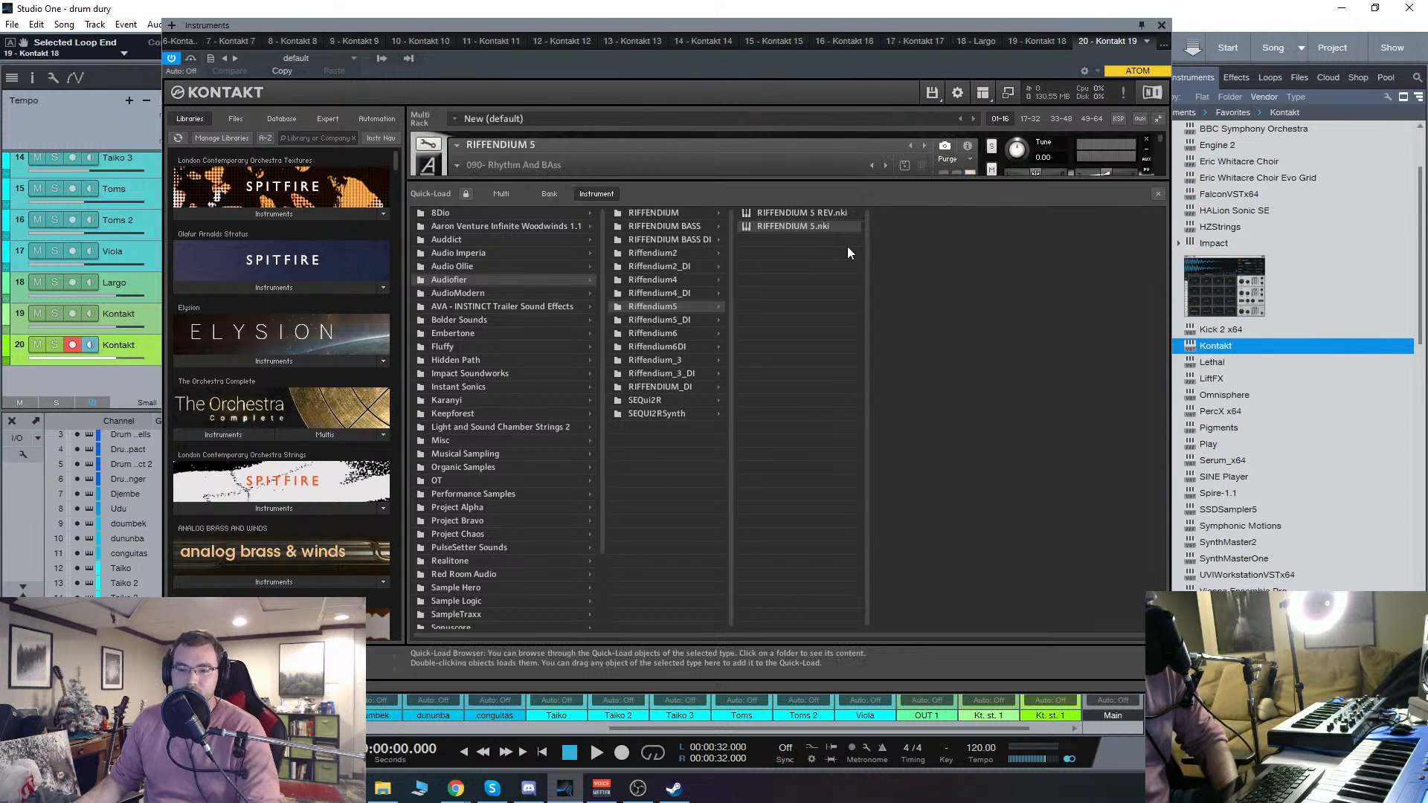
click(1156, 195)
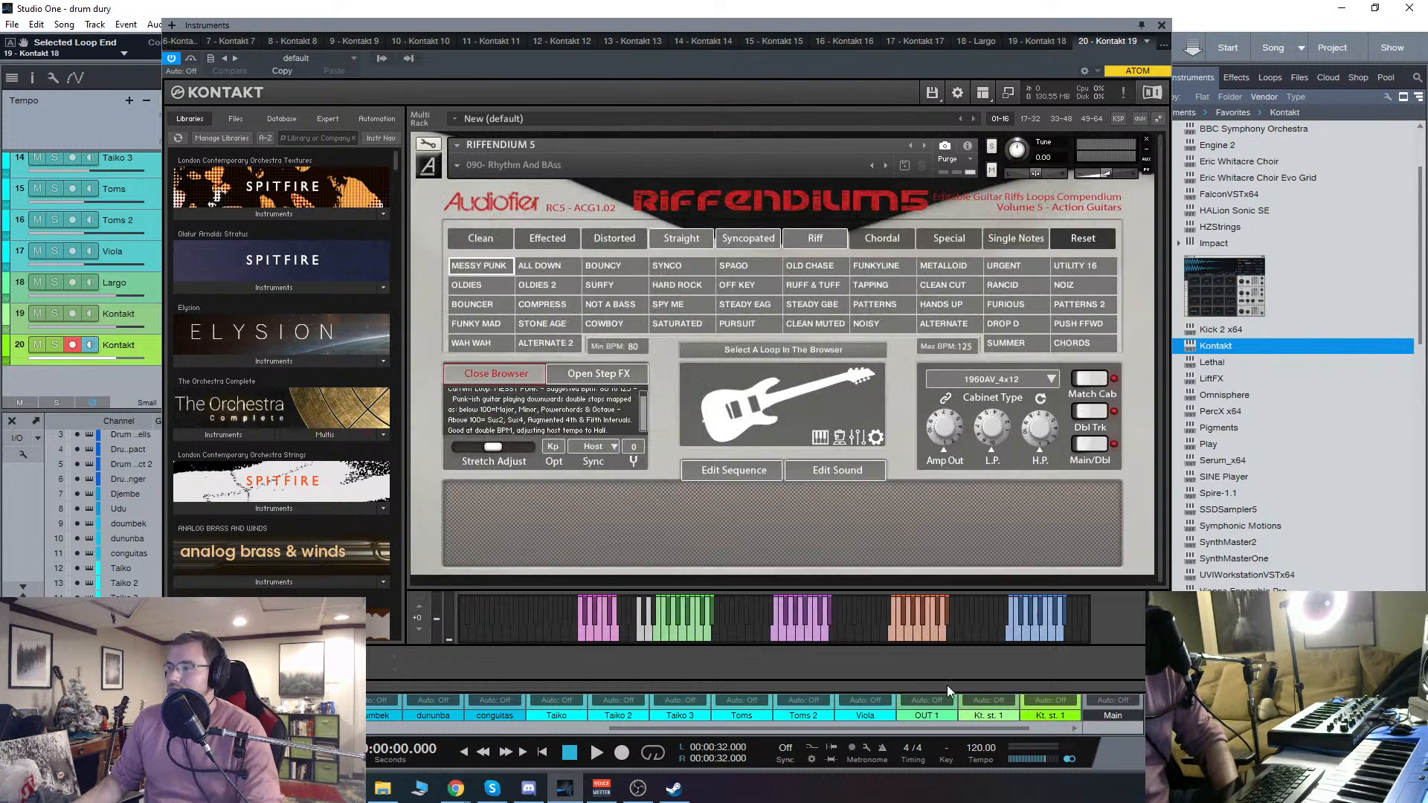
Step: Audition the MESSY PUNK loop in Riffendium 5 with a pitch key and a trigger key, and reposition the instrument window
click(794, 637)
click(641, 636)
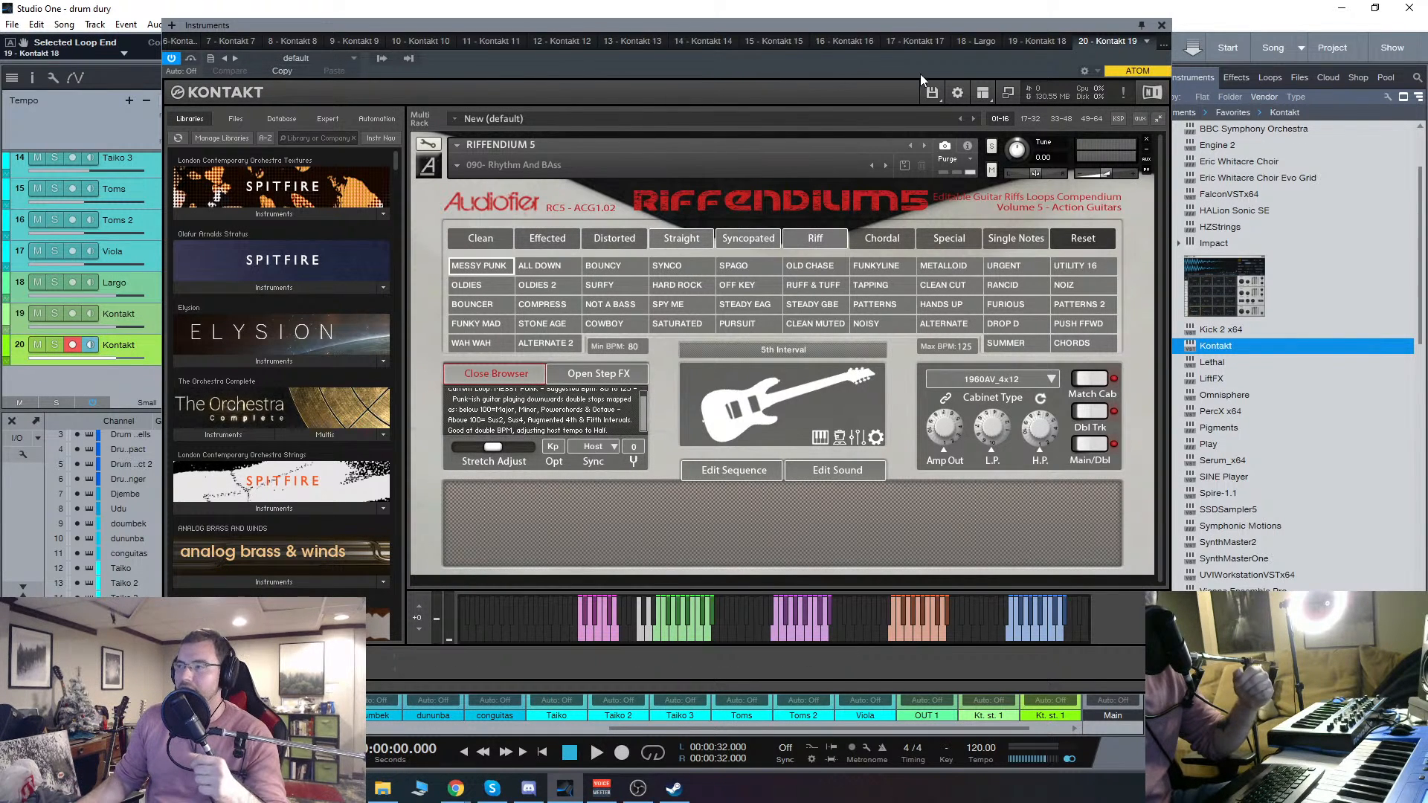
drag(921, 28, 908, 37)
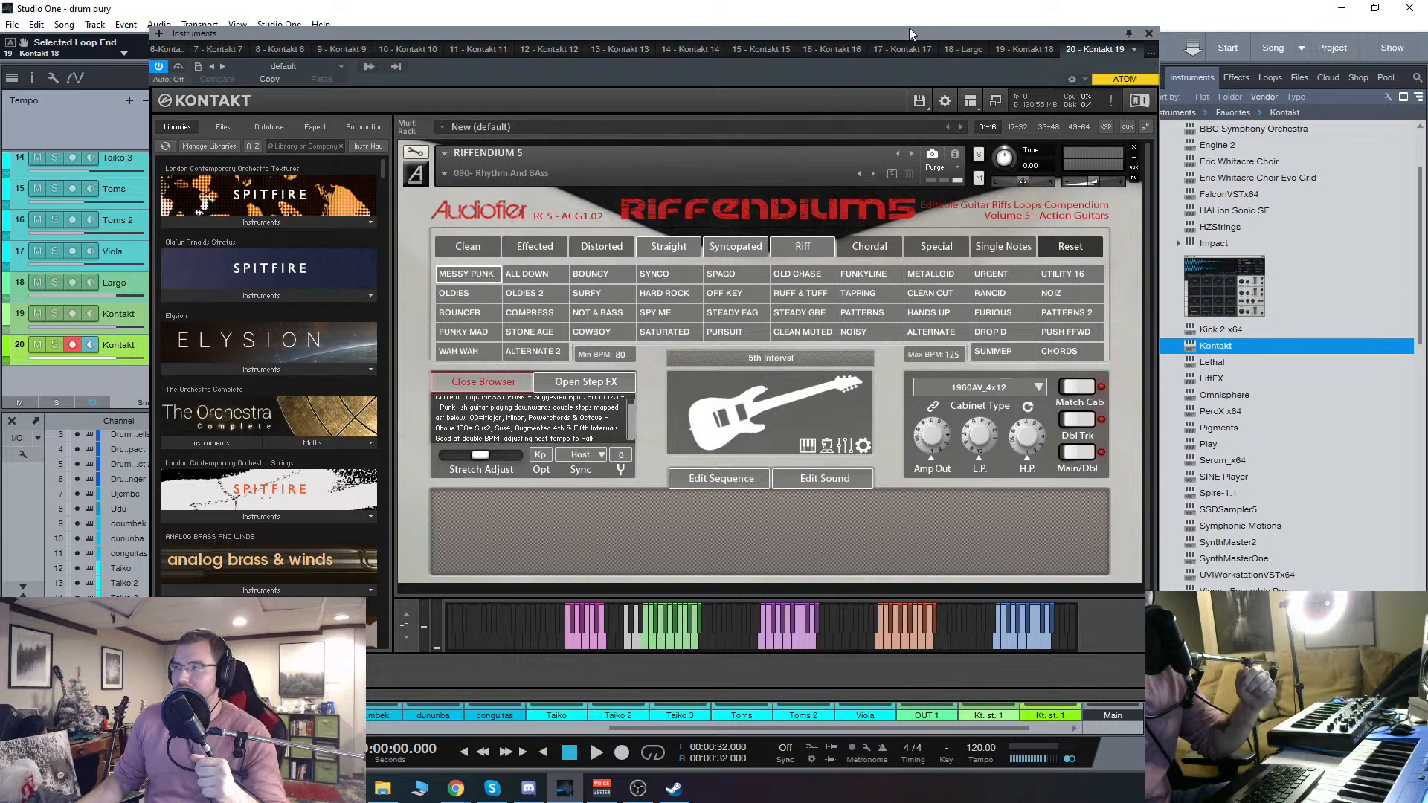
Step: Close the instrument window, switch to Chrome to generate a random number between 1 and 999, and return to the Studio One mixer's first channels
click(1147, 34)
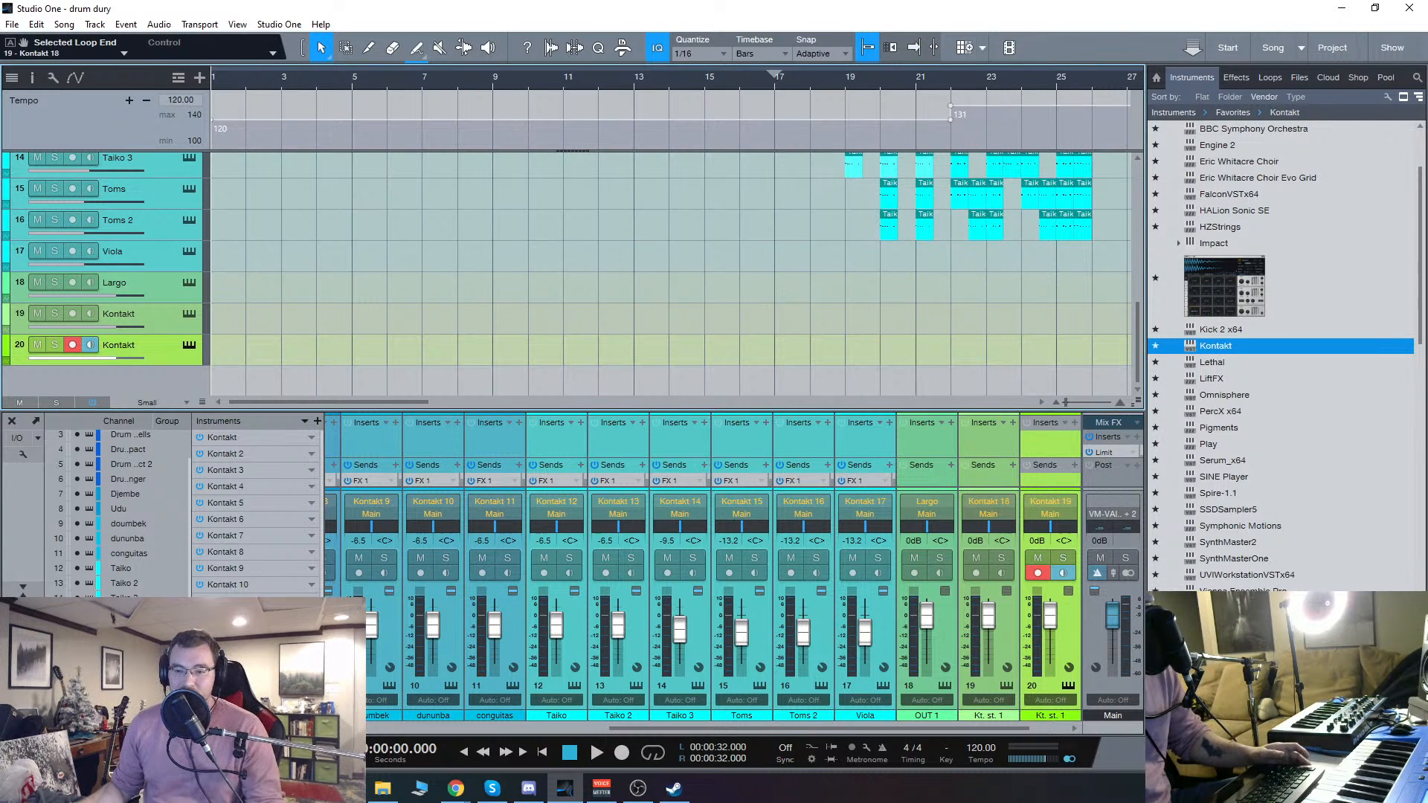
key(alt+Tab)
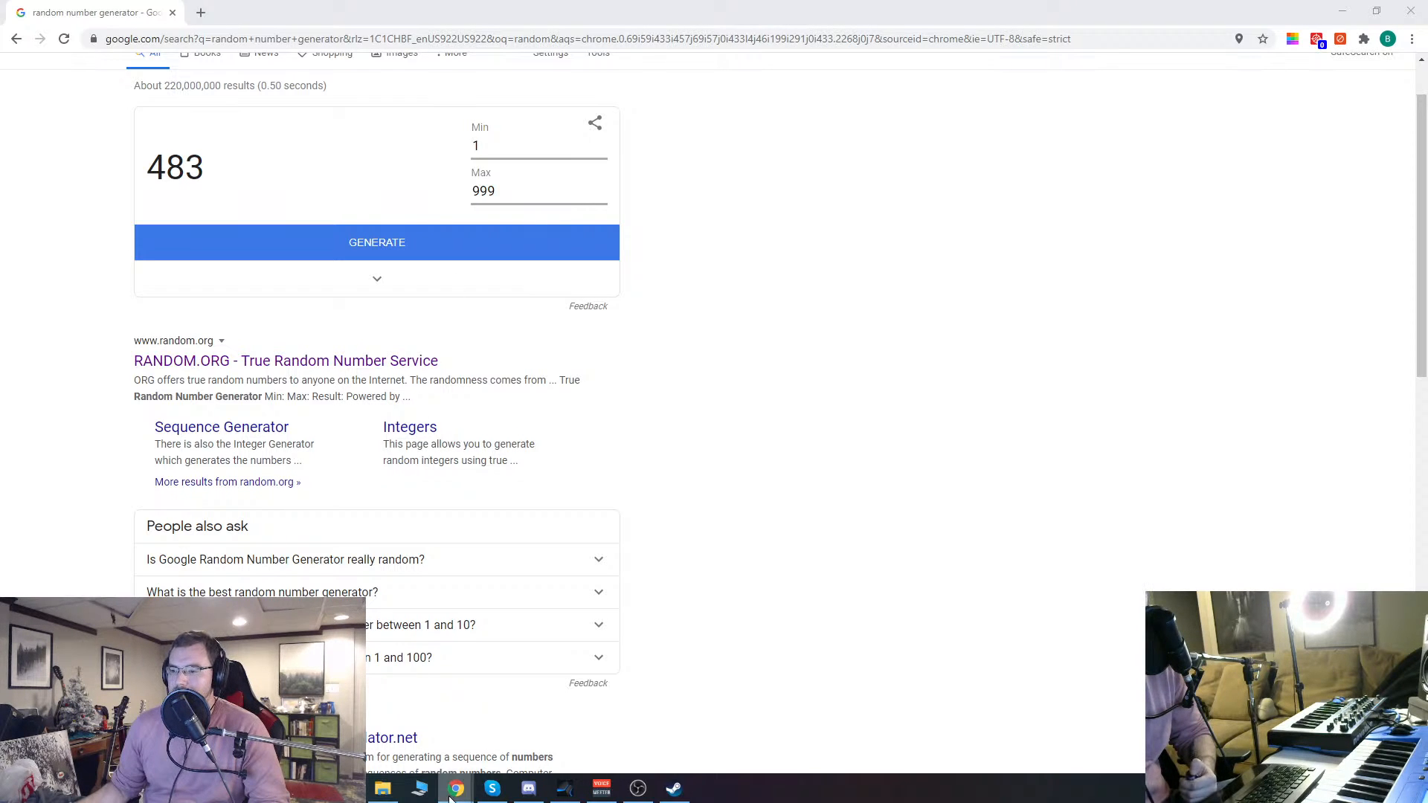
mouse_move(421, 778)
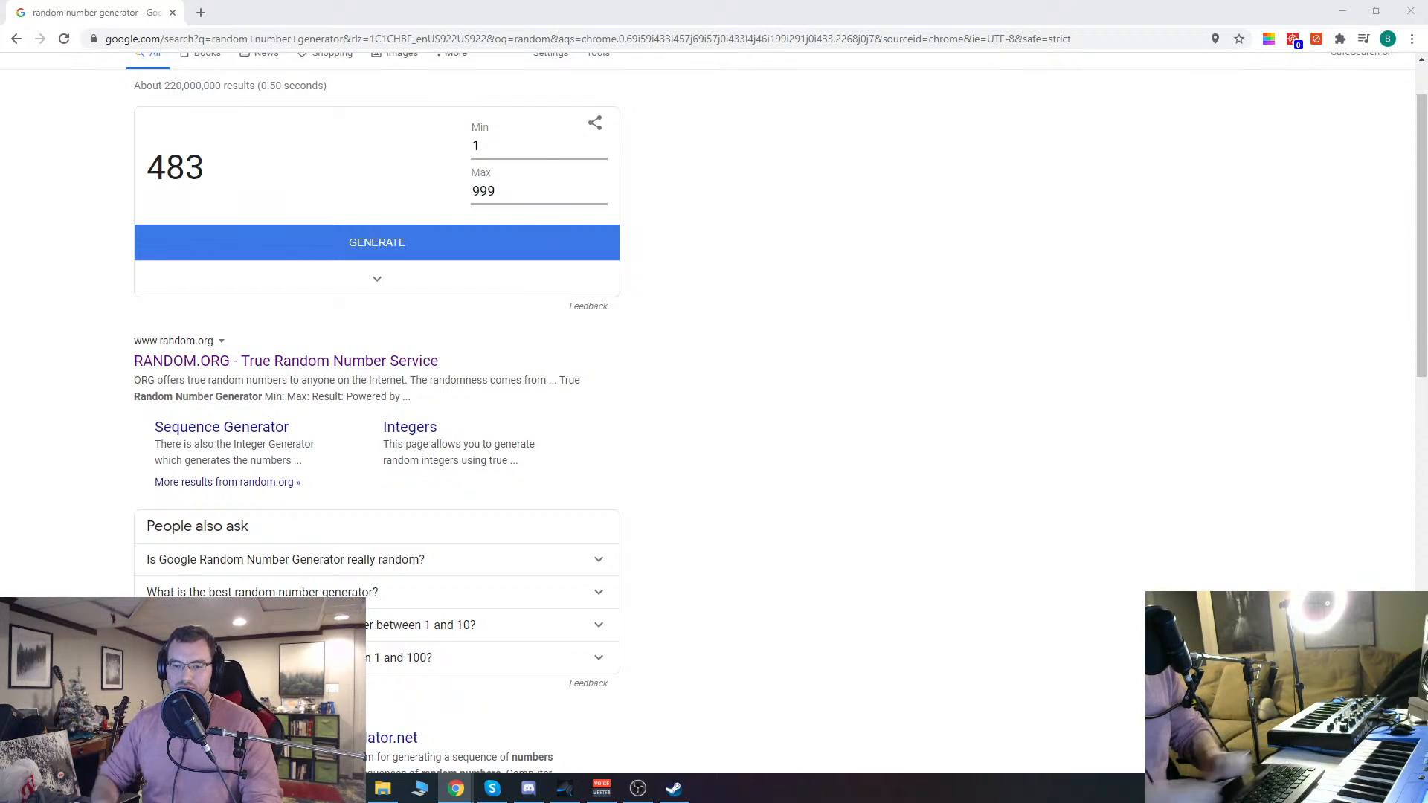
click(348, 245)
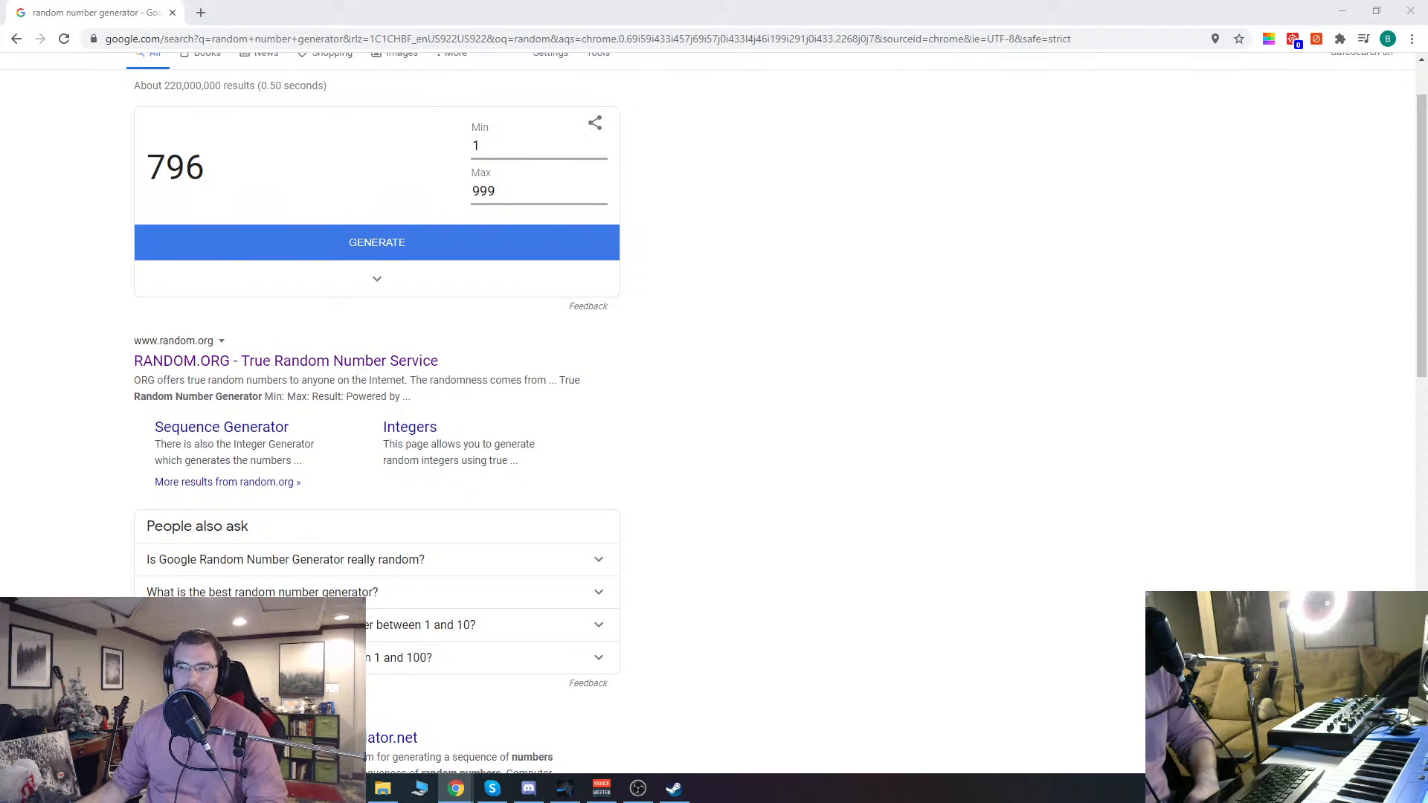
click(1342, 10)
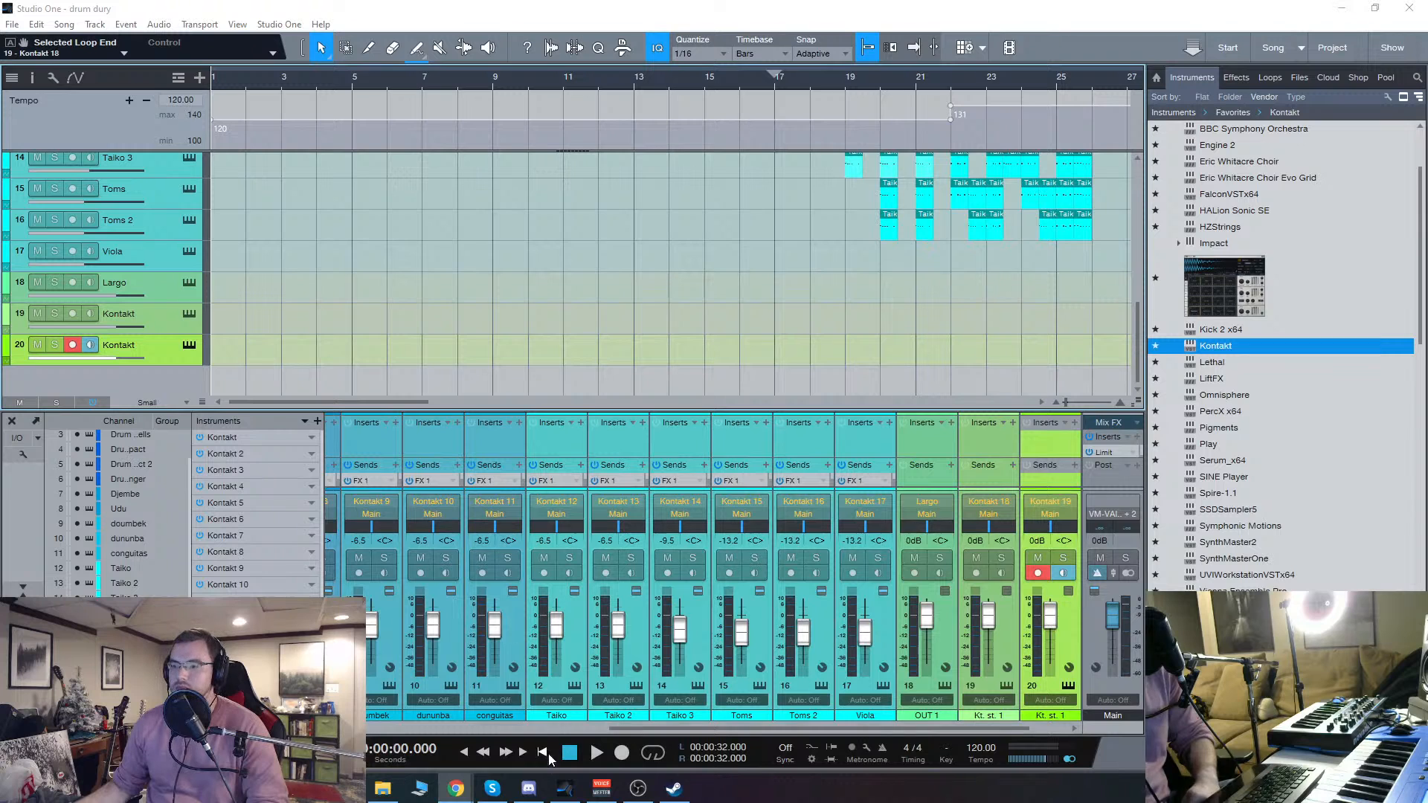
click(571, 727)
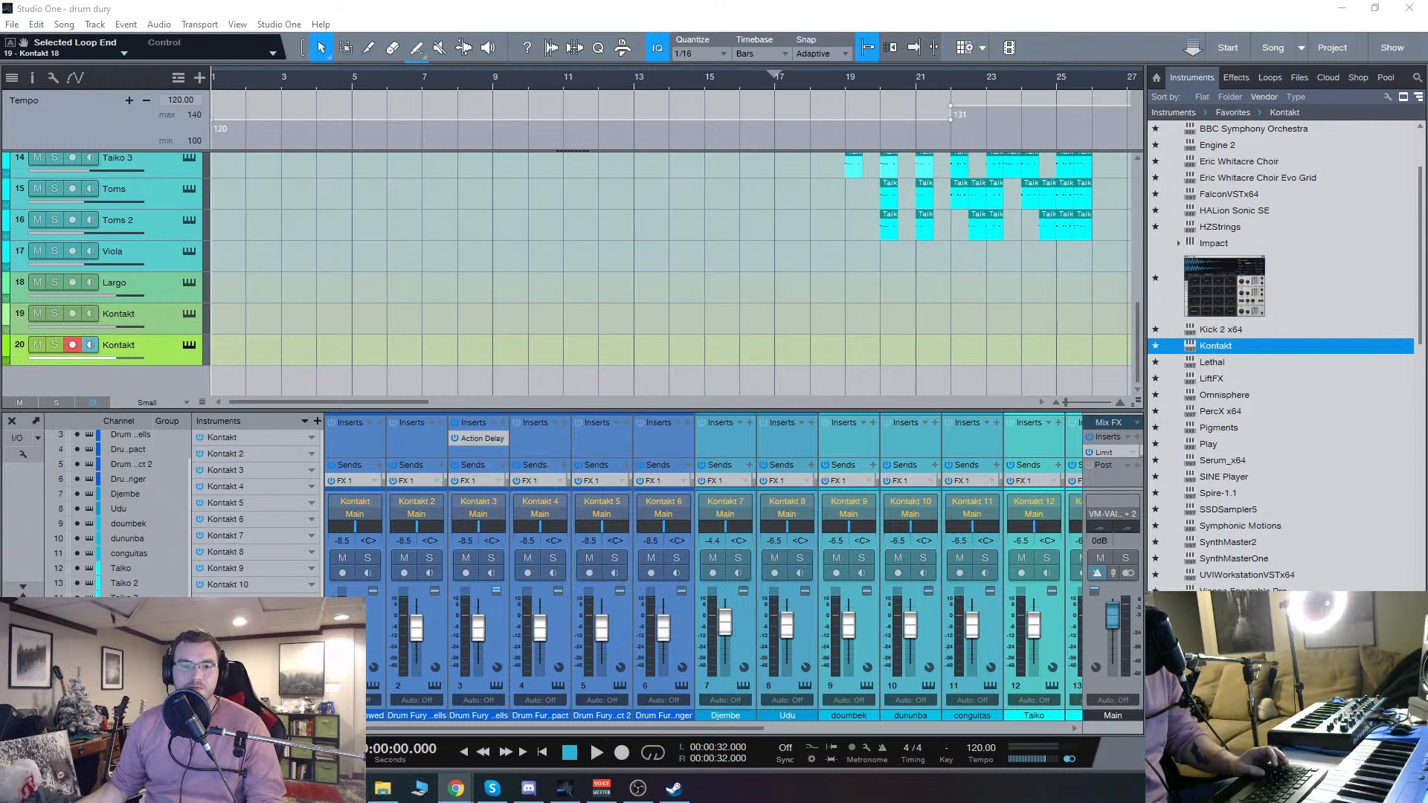
Step: Preview the YouTube video The Circle in Chrome, skipping ahead to about 52:21, then minimise the browser to return to Studio One
drag(0, 149, 768, 117)
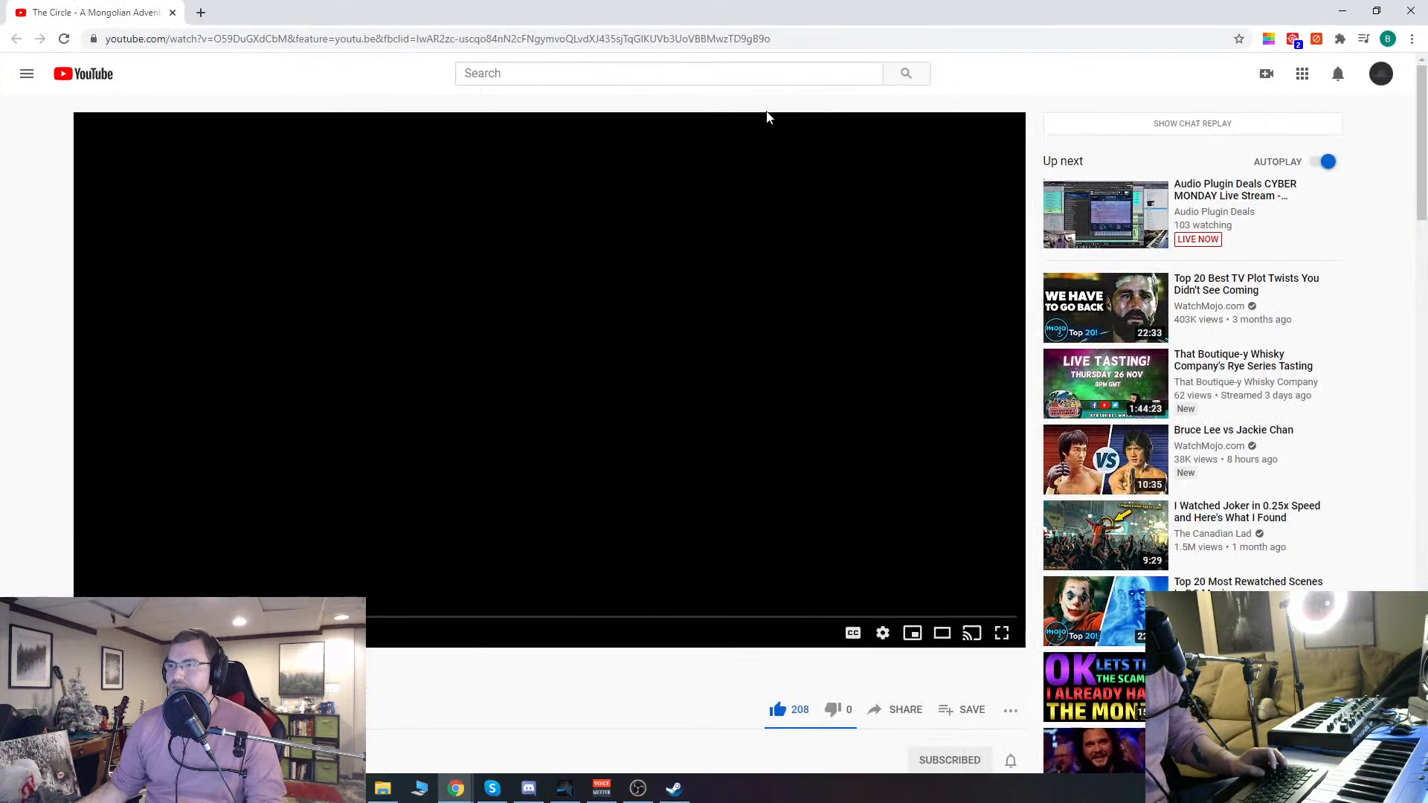
click(371, 41)
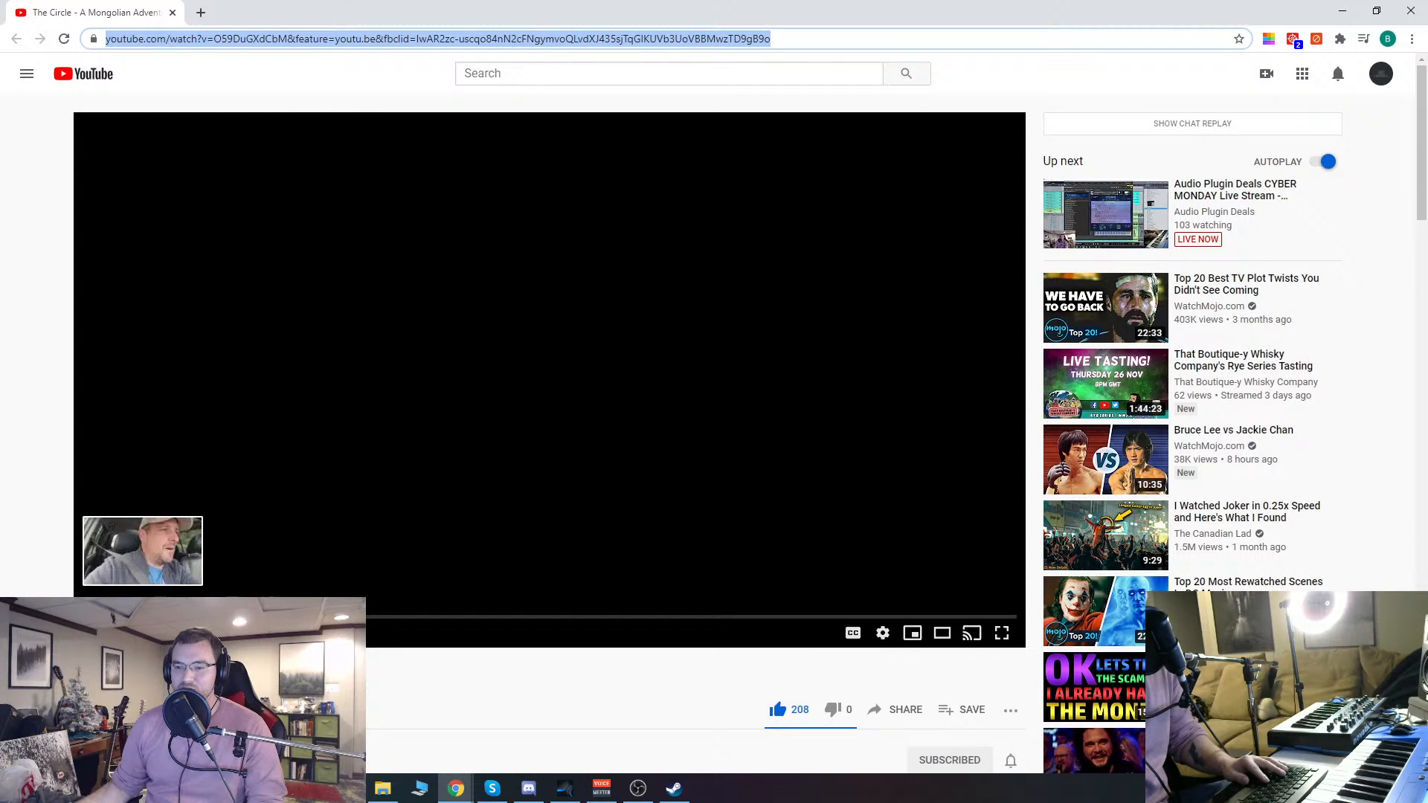
click(112, 617)
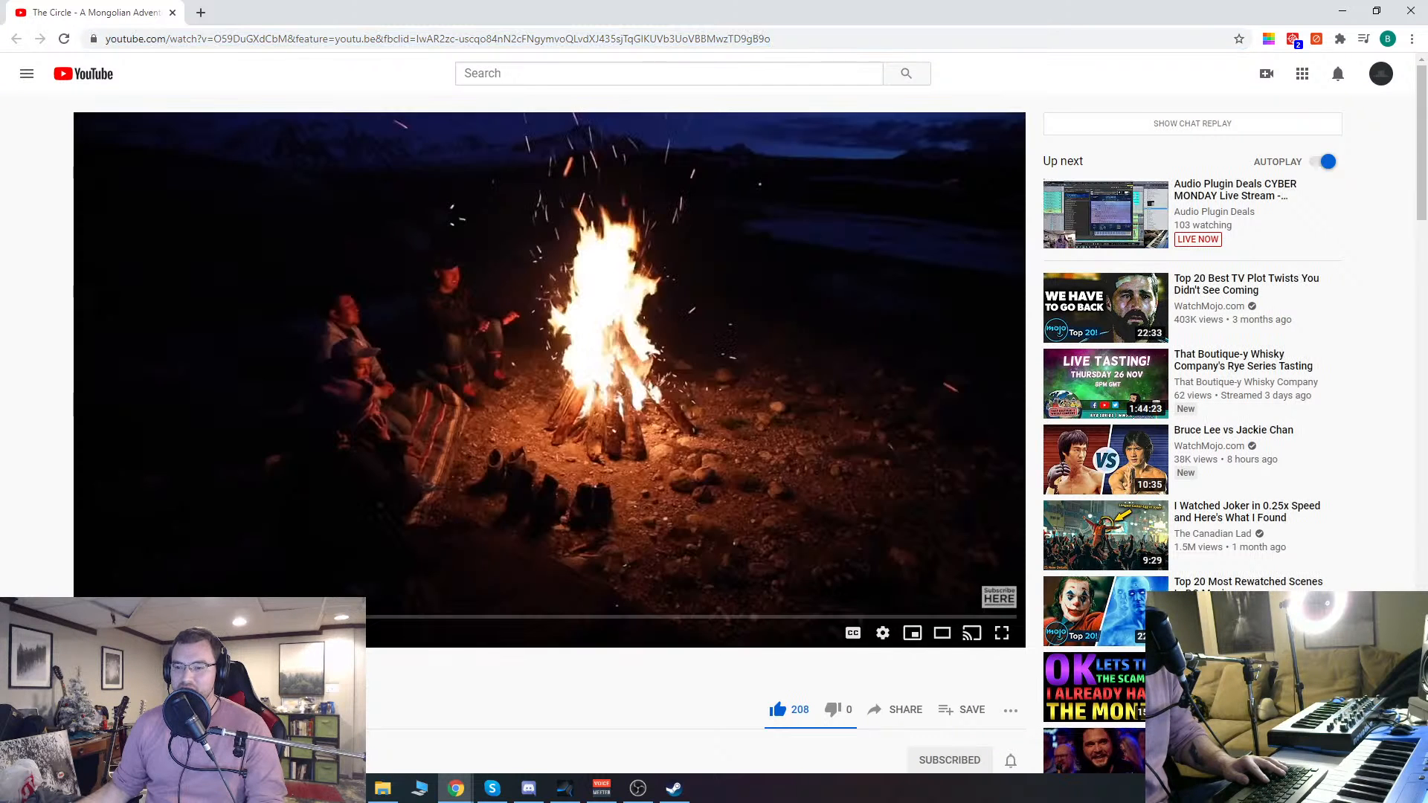
drag(112, 617, 183, 616)
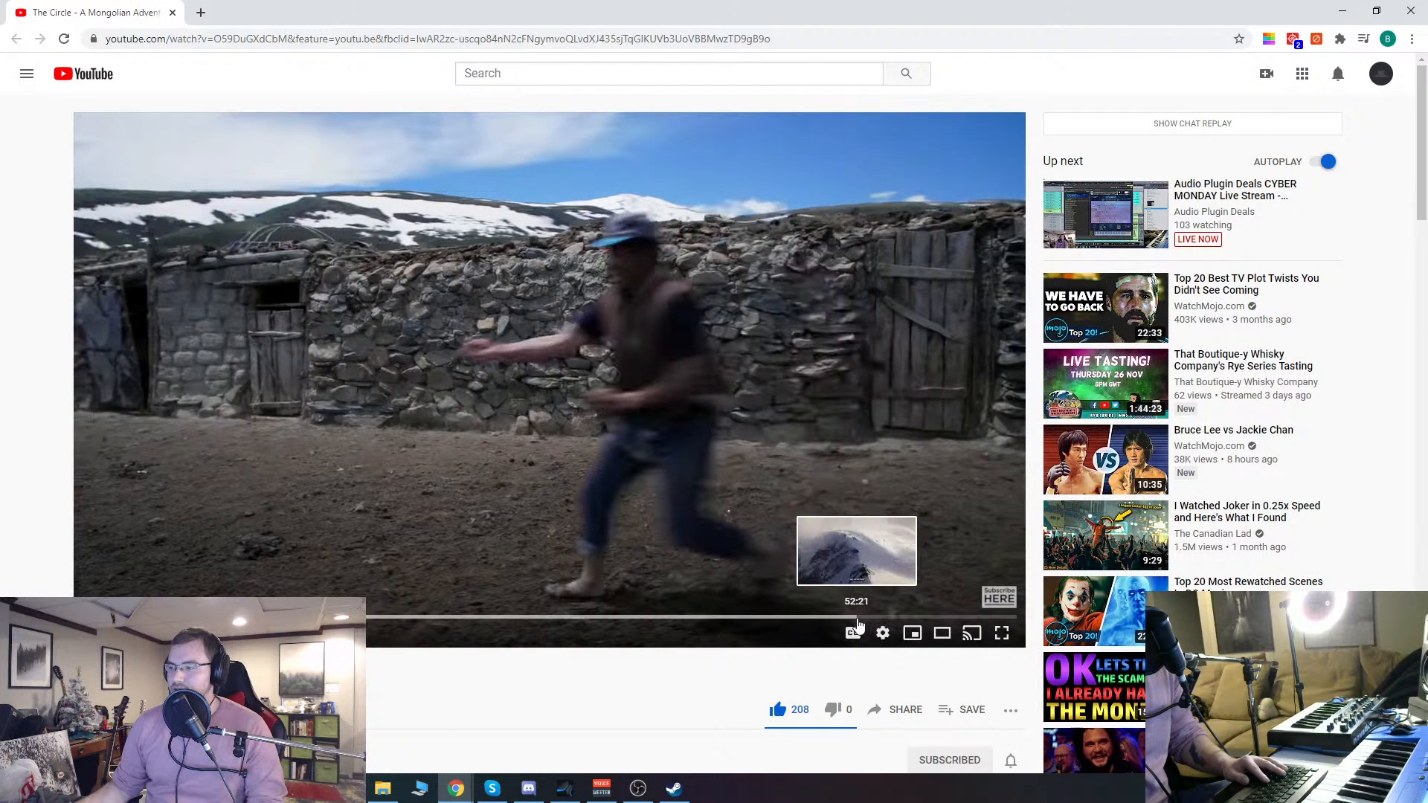
click(863, 618)
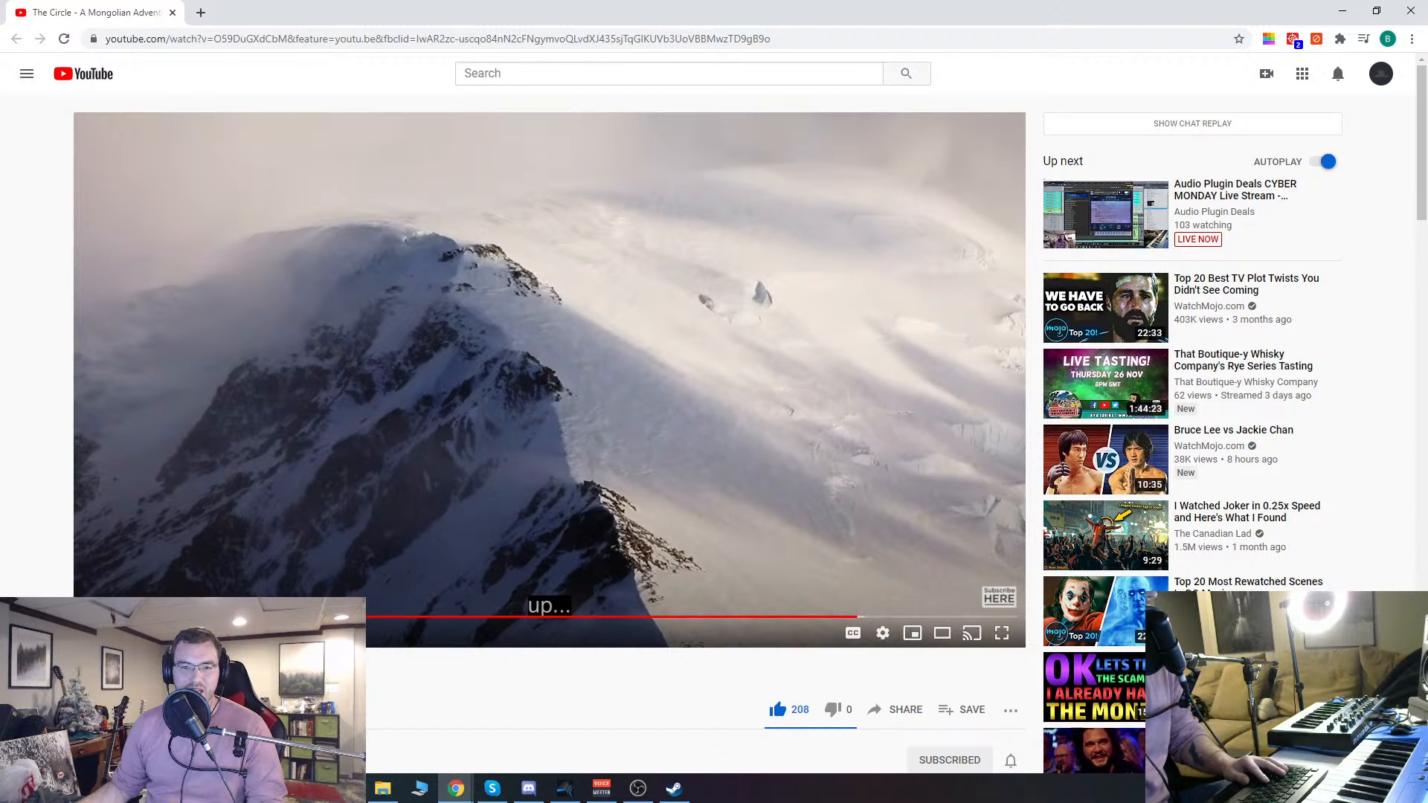
click(558, 41)
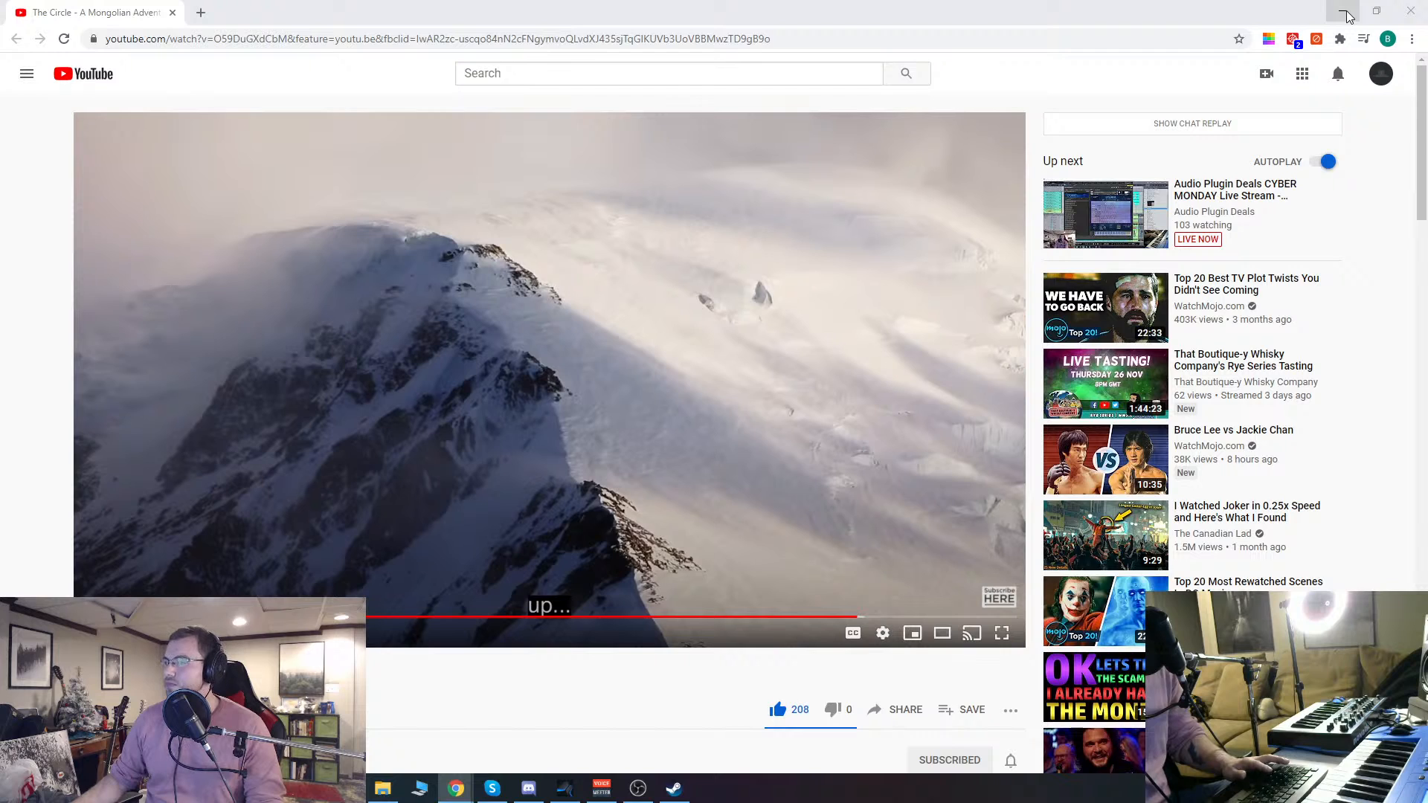
click(1346, 16)
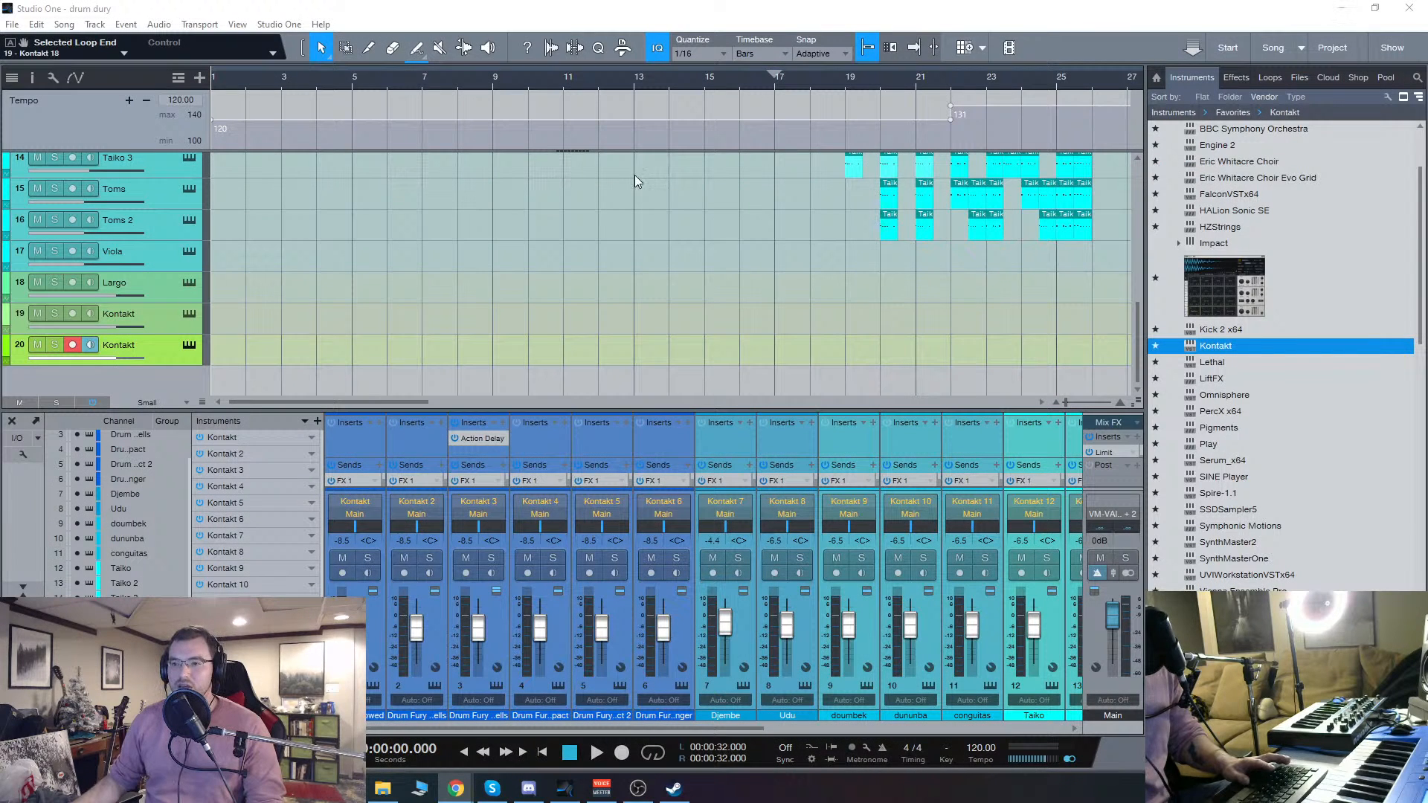
Step: Save the song under the new name "drum fury 2" in its current song folder
click(308, 311)
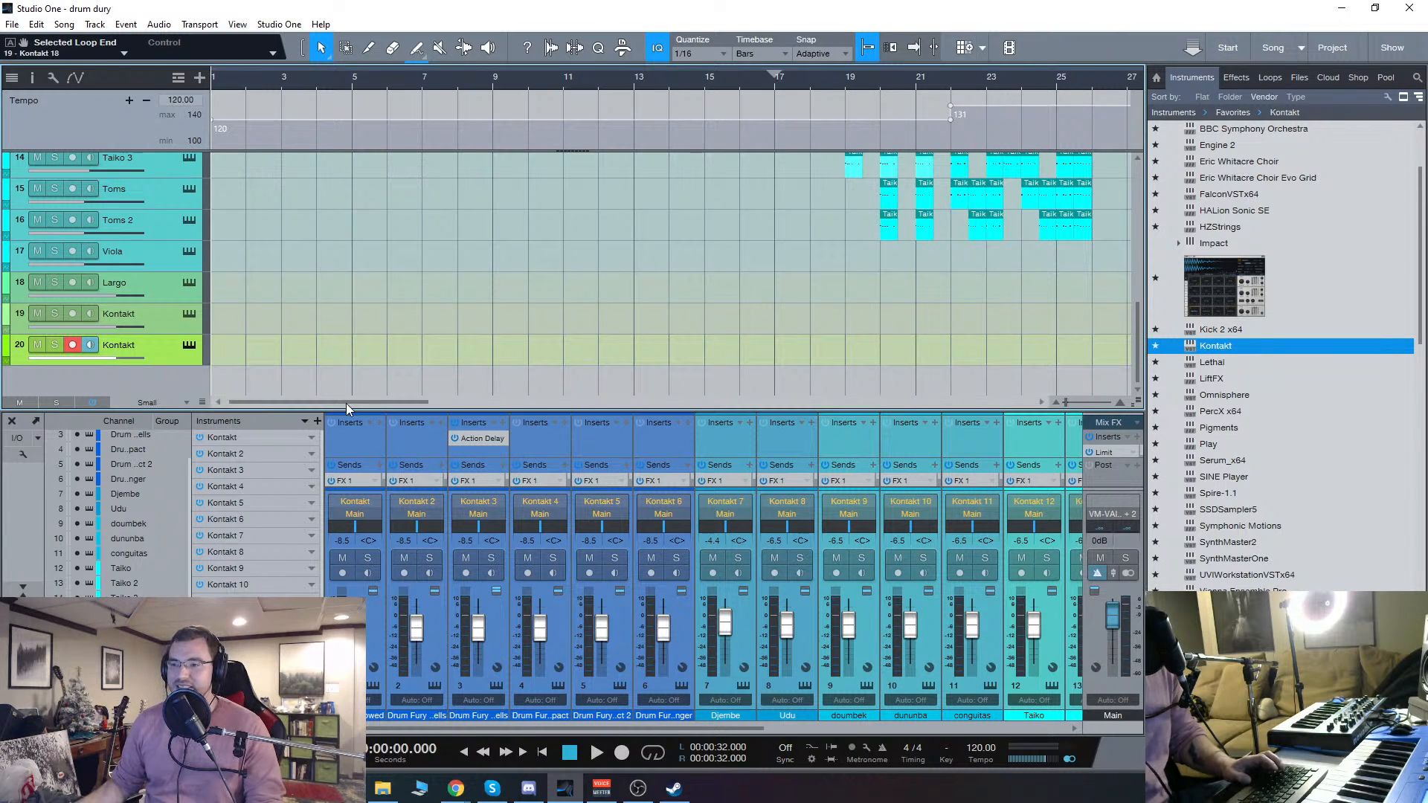
scroll(327, 336, up, 5)
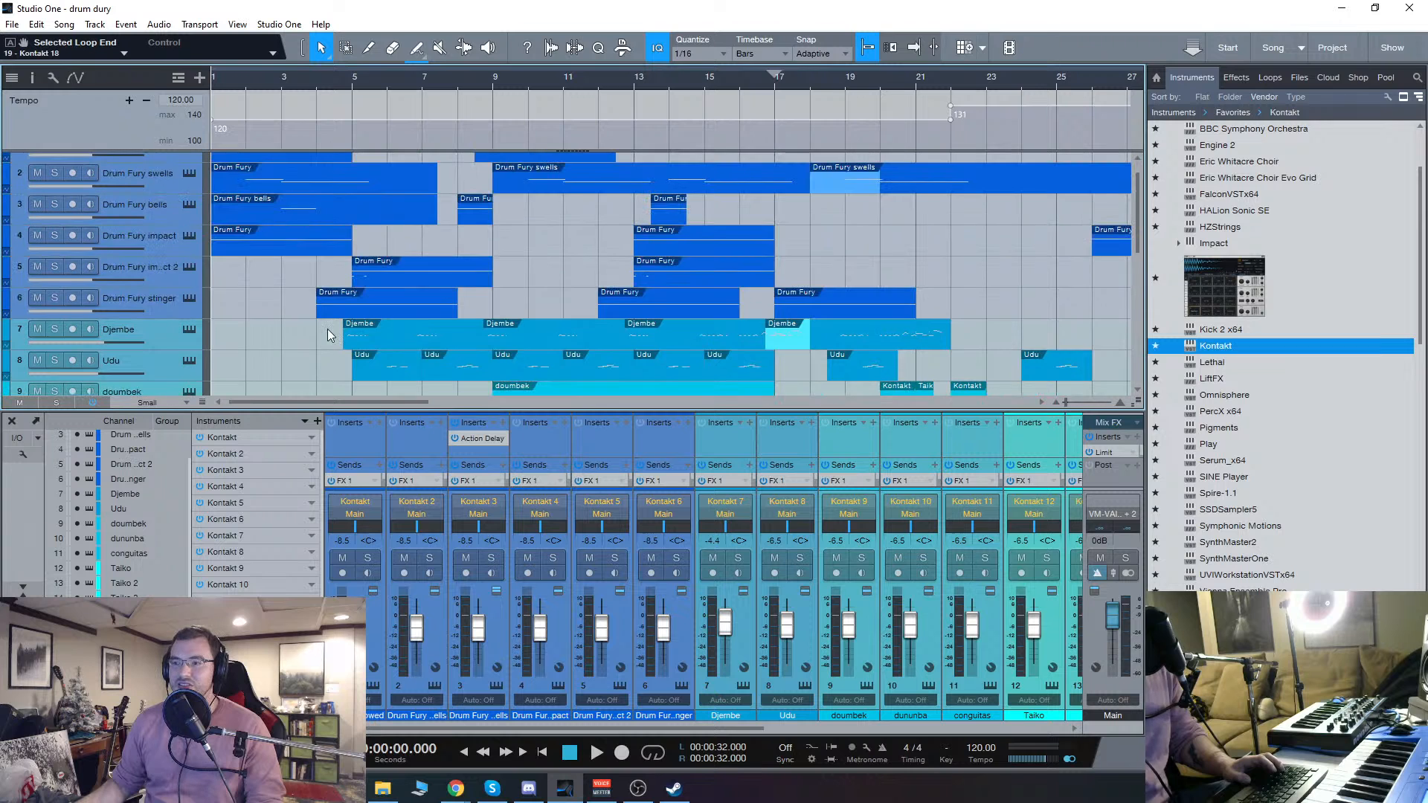
scroll(314, 340, down, 4)
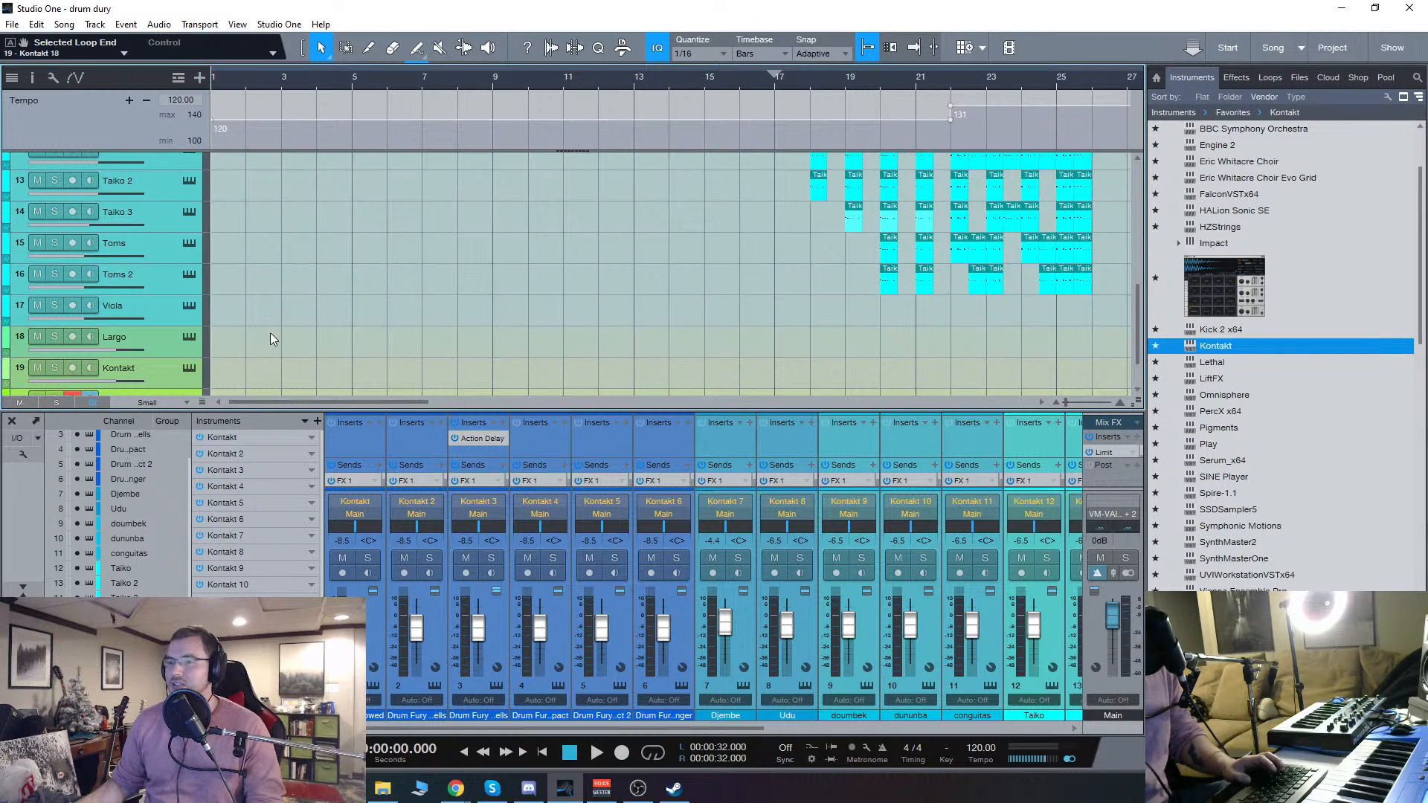
scroll(270, 332, down, 1)
click(12, 25)
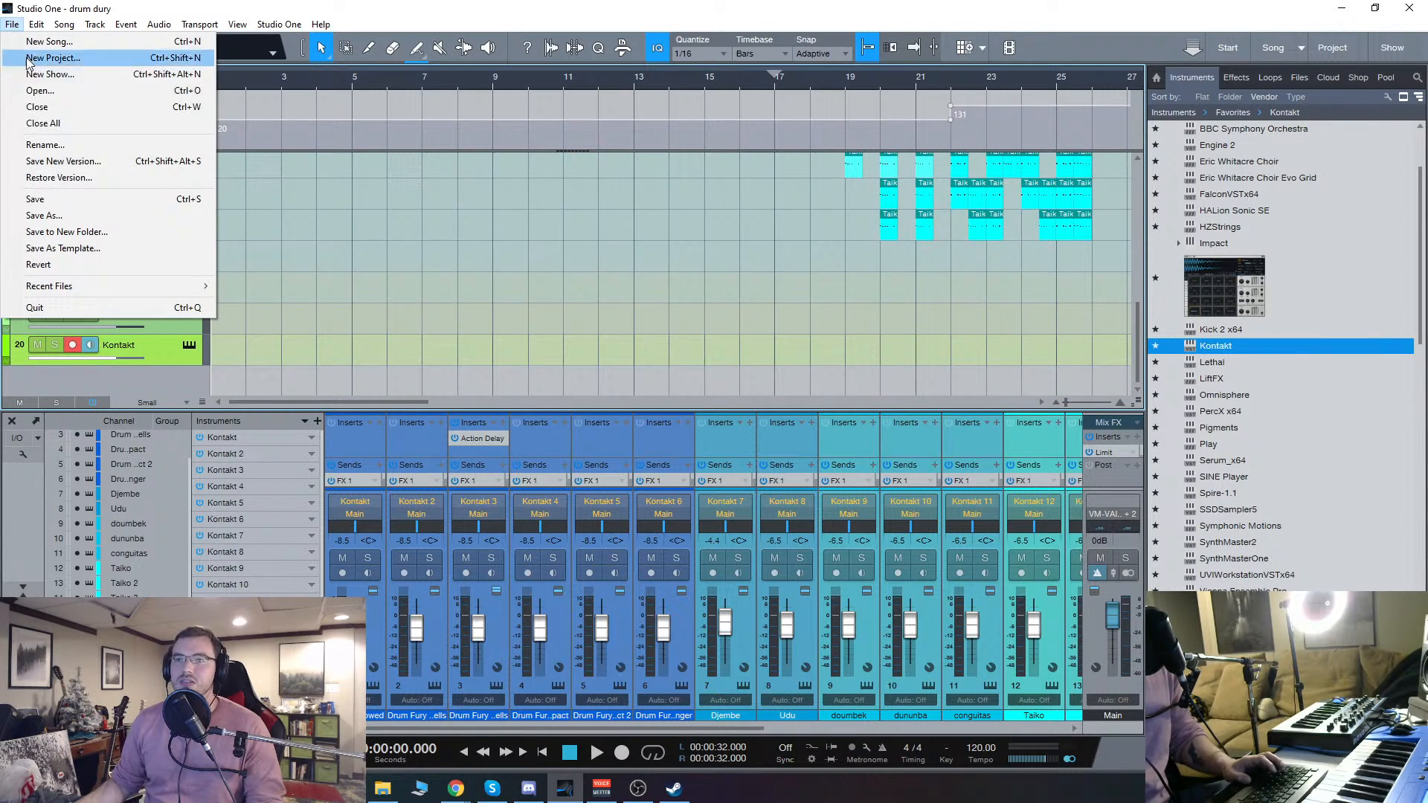
click(45, 216)
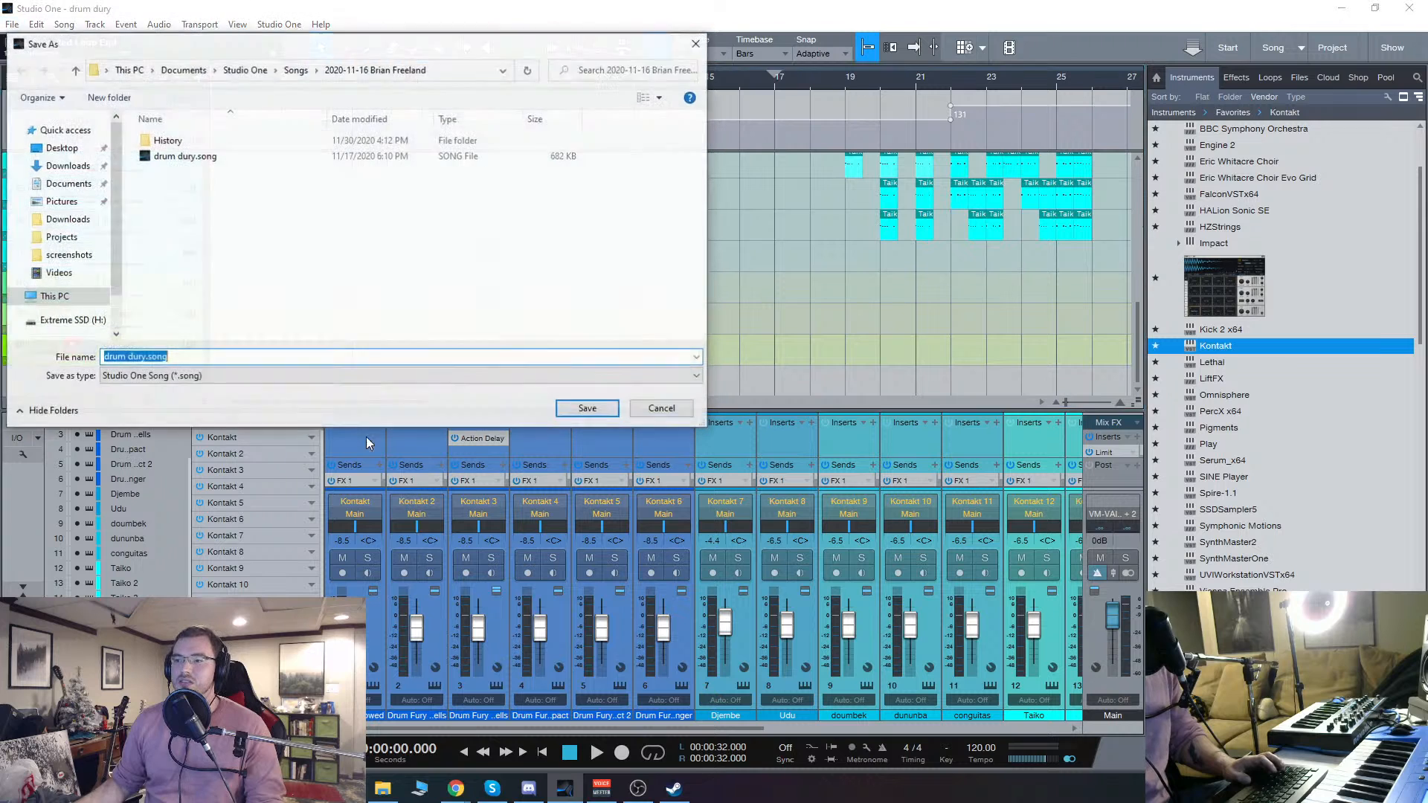
drag(169, 358, 147, 333)
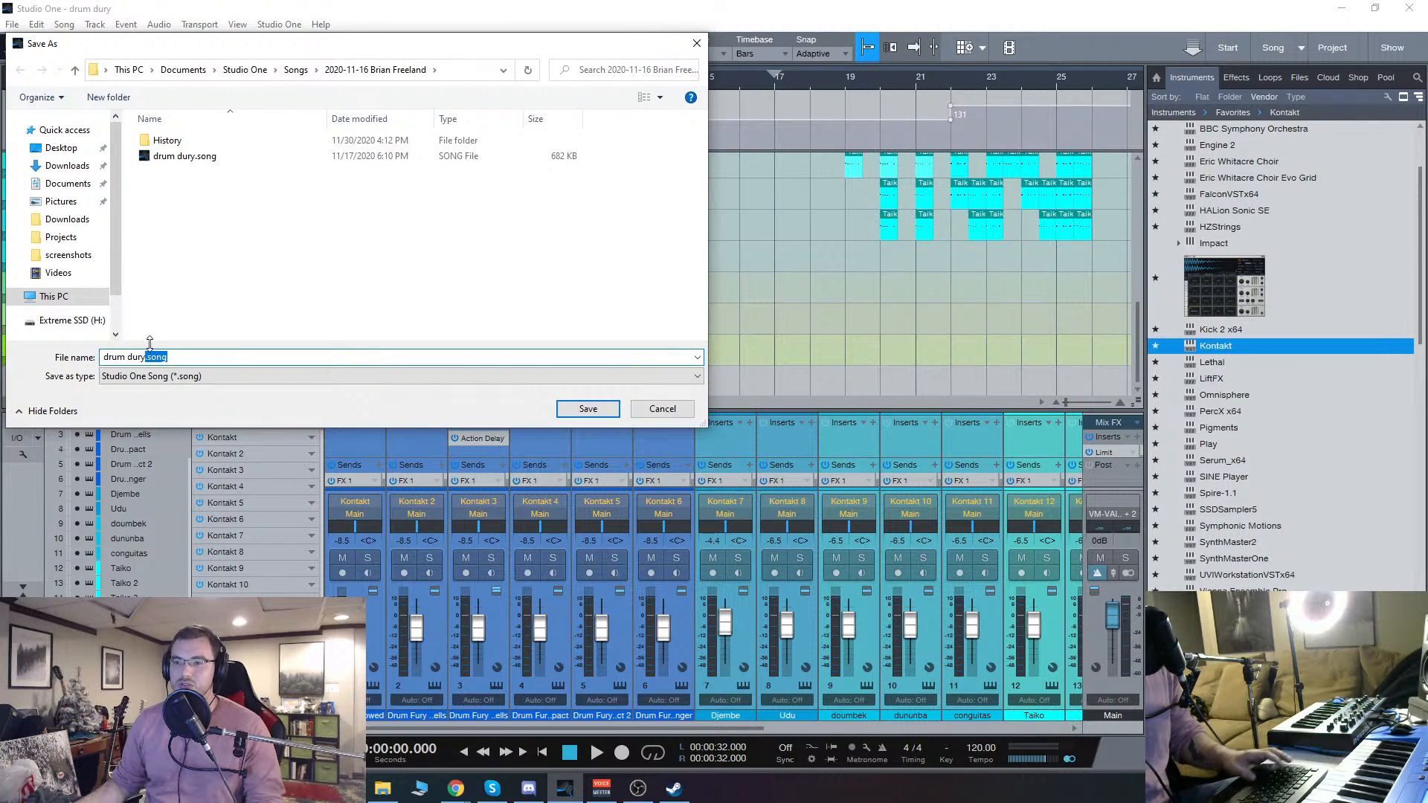
text(2)
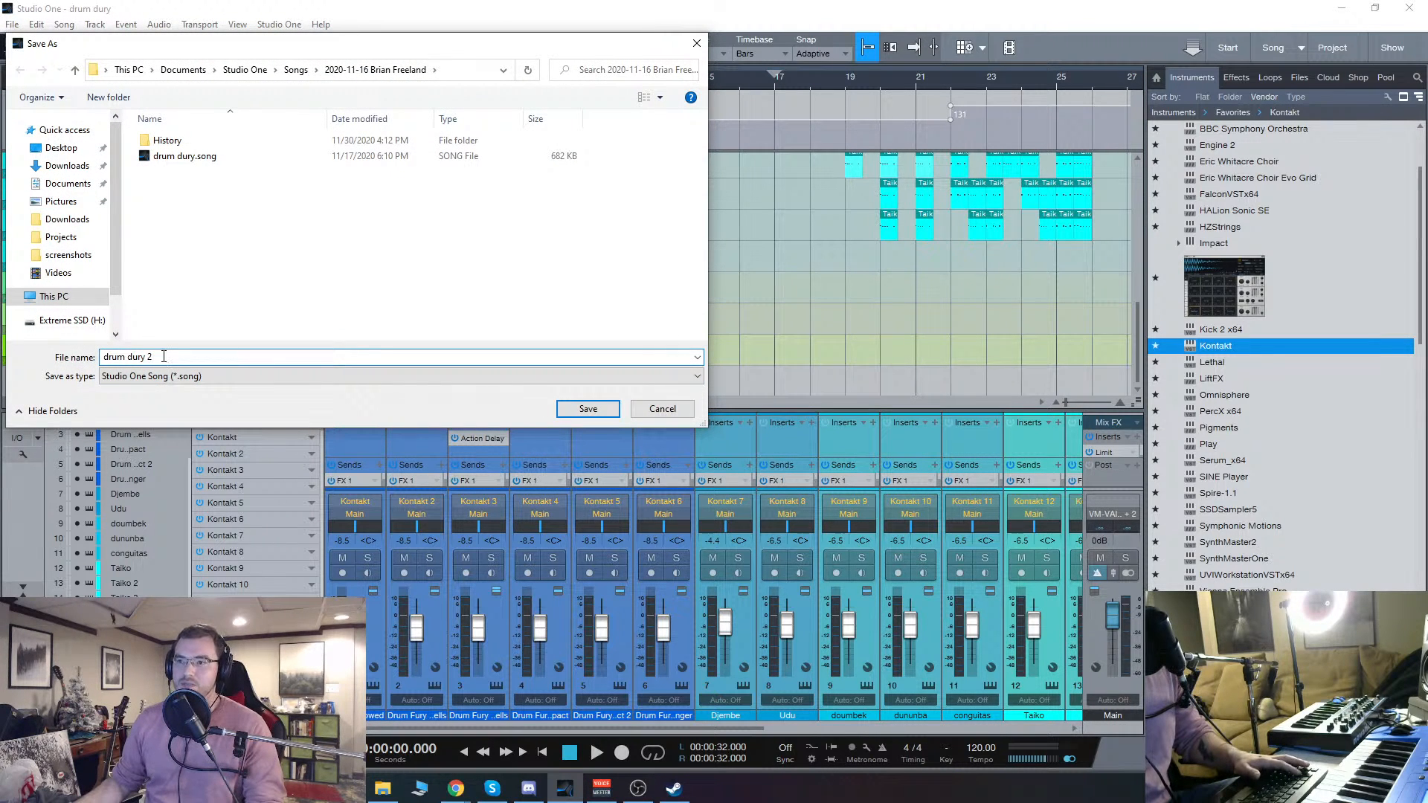
drag(163, 356, 127, 351)
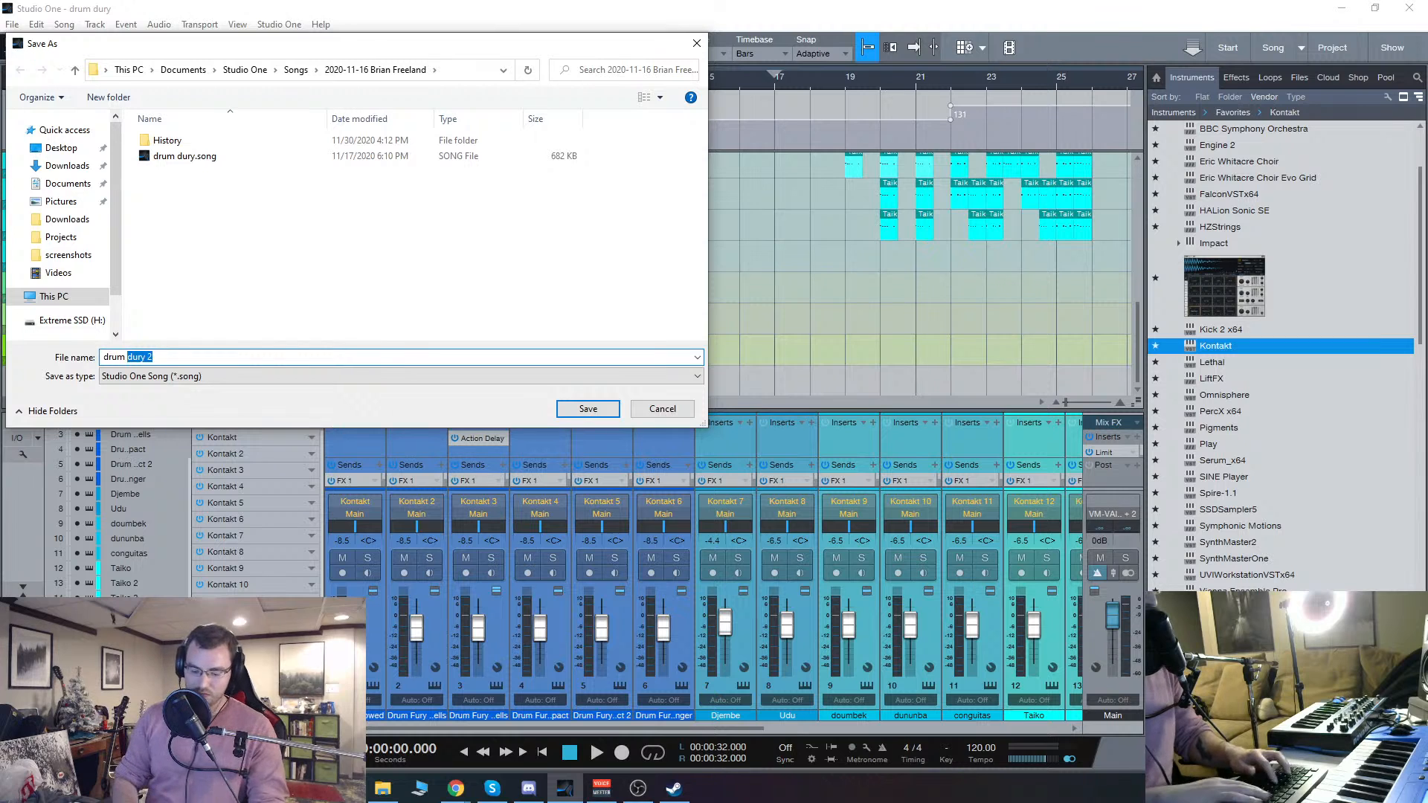
text(fury 2)
key(Return)
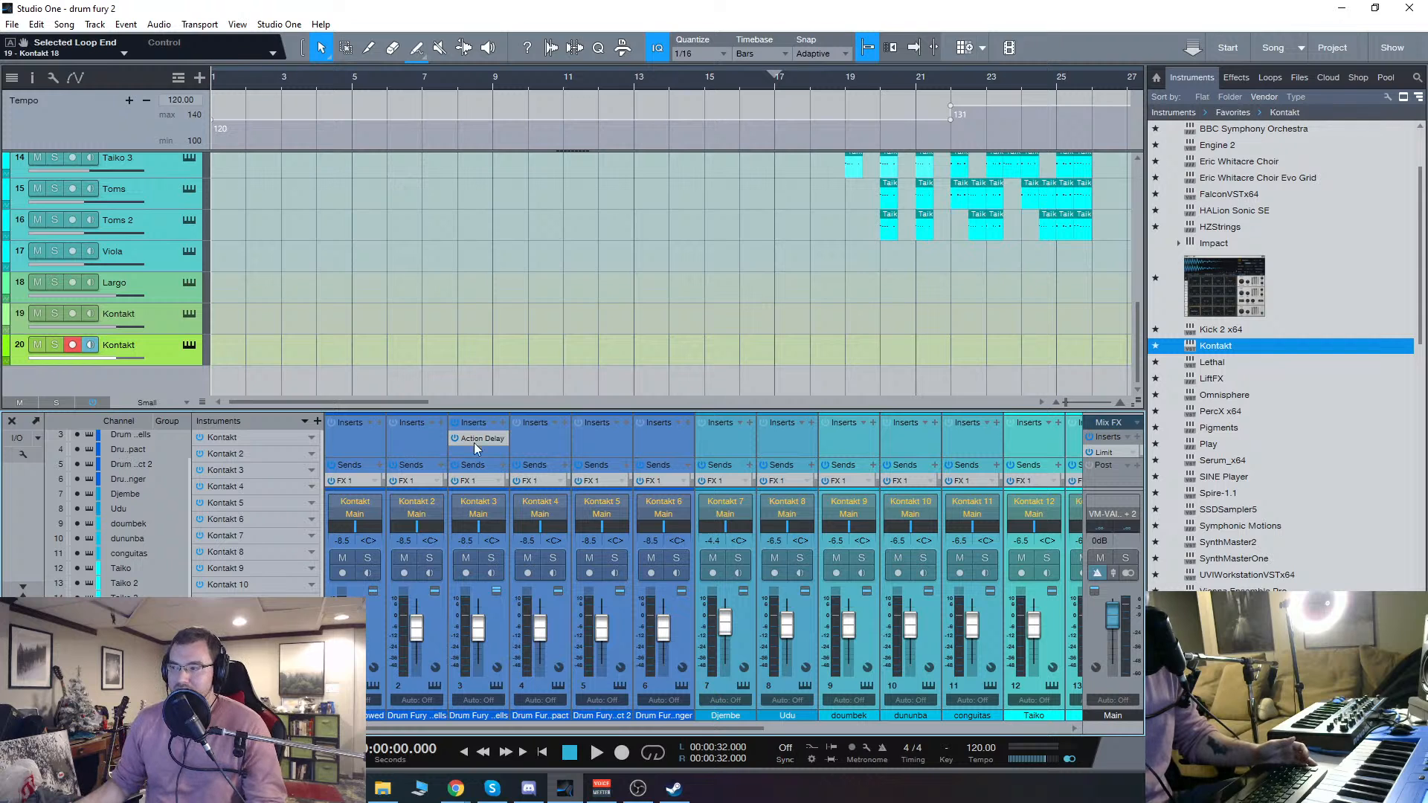
Step: Look through the insert effects available for the Drum Fury swells channel, including the recent effects and sonible's plug-ins, without adding one
mouse_move(472, 729)
mouse_down()
mouse_move(688, 737)
mouse_move(479, 730)
mouse_up()
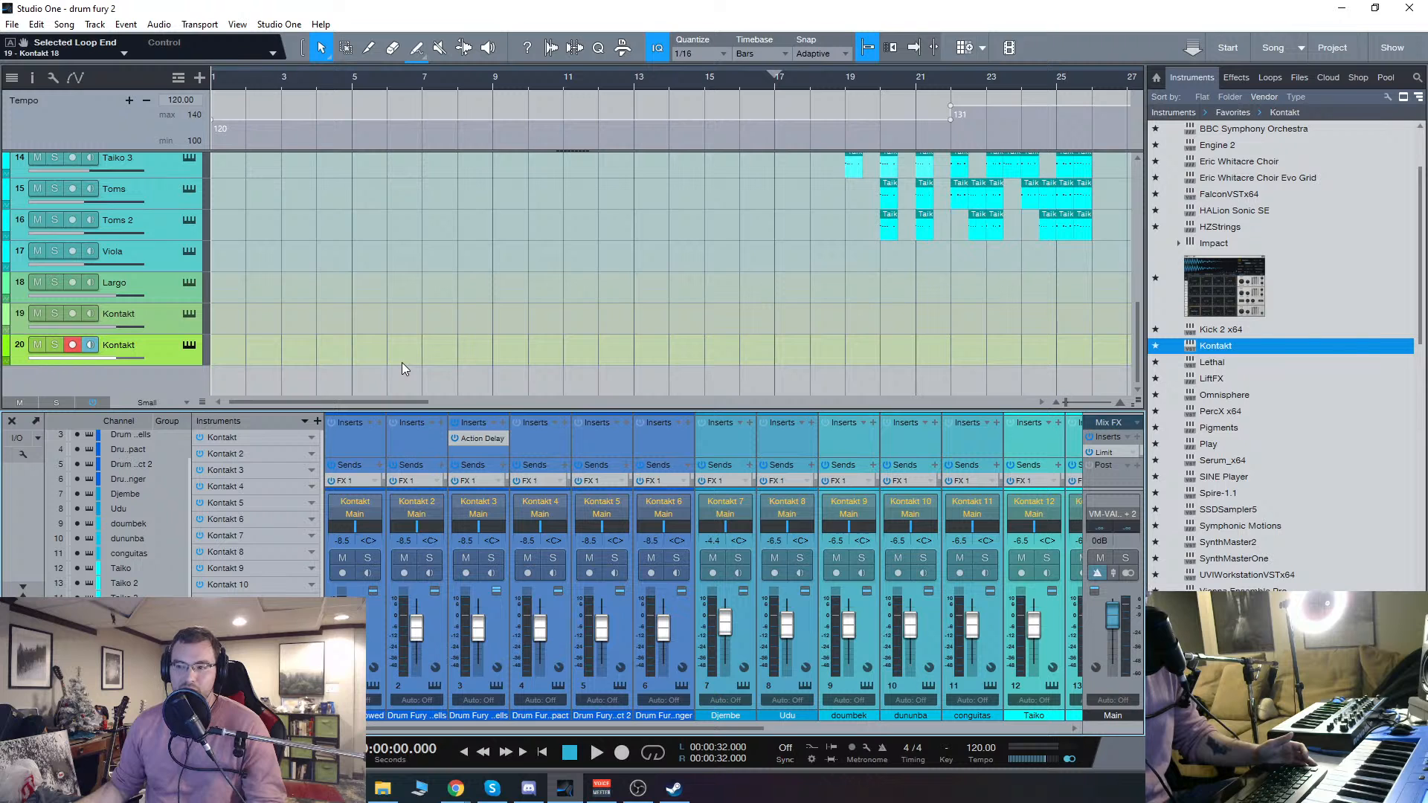
click(436, 439)
scroll(538, 630, down, 5)
scroll(536, 622, up, 2)
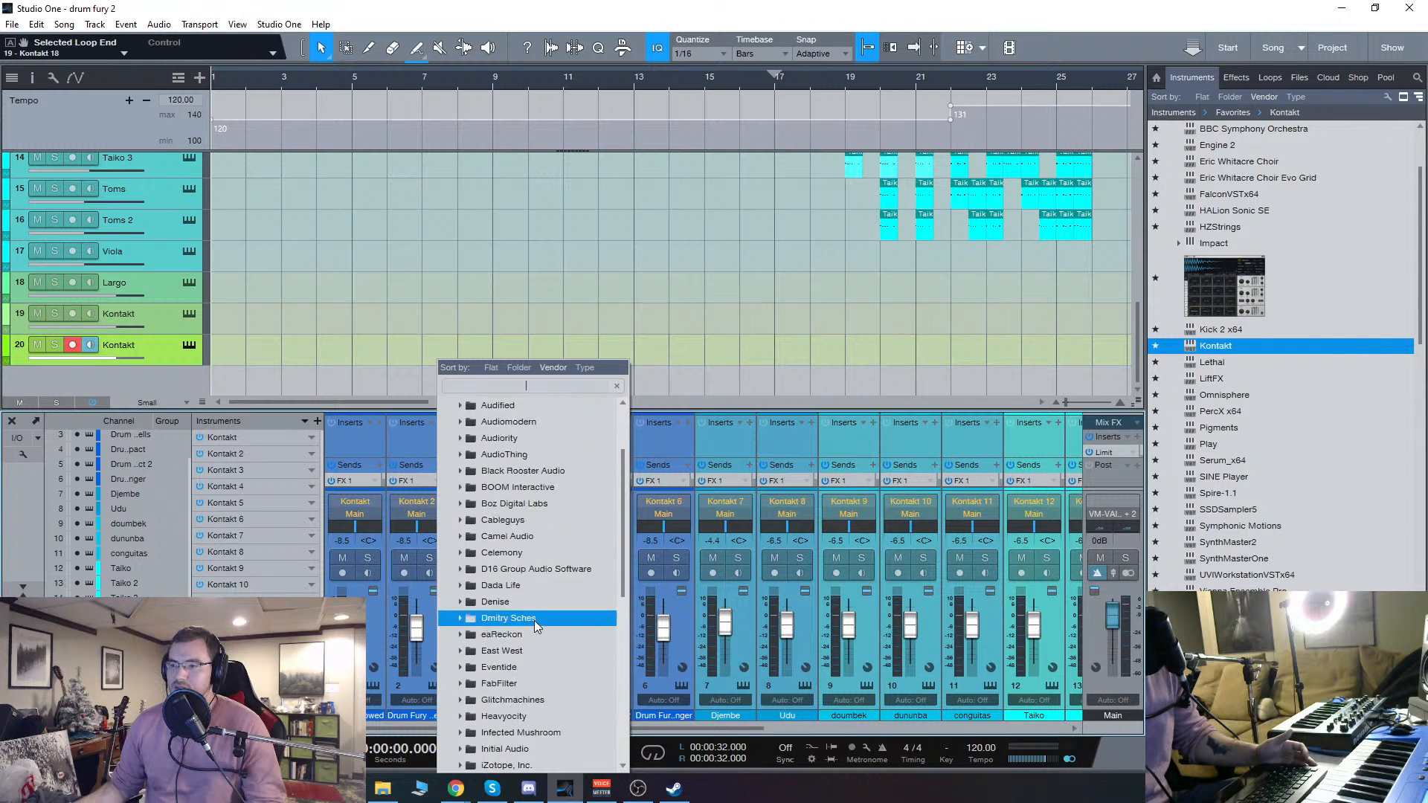
scroll(534, 620, up, 2)
click(499, 418)
click(502, 408)
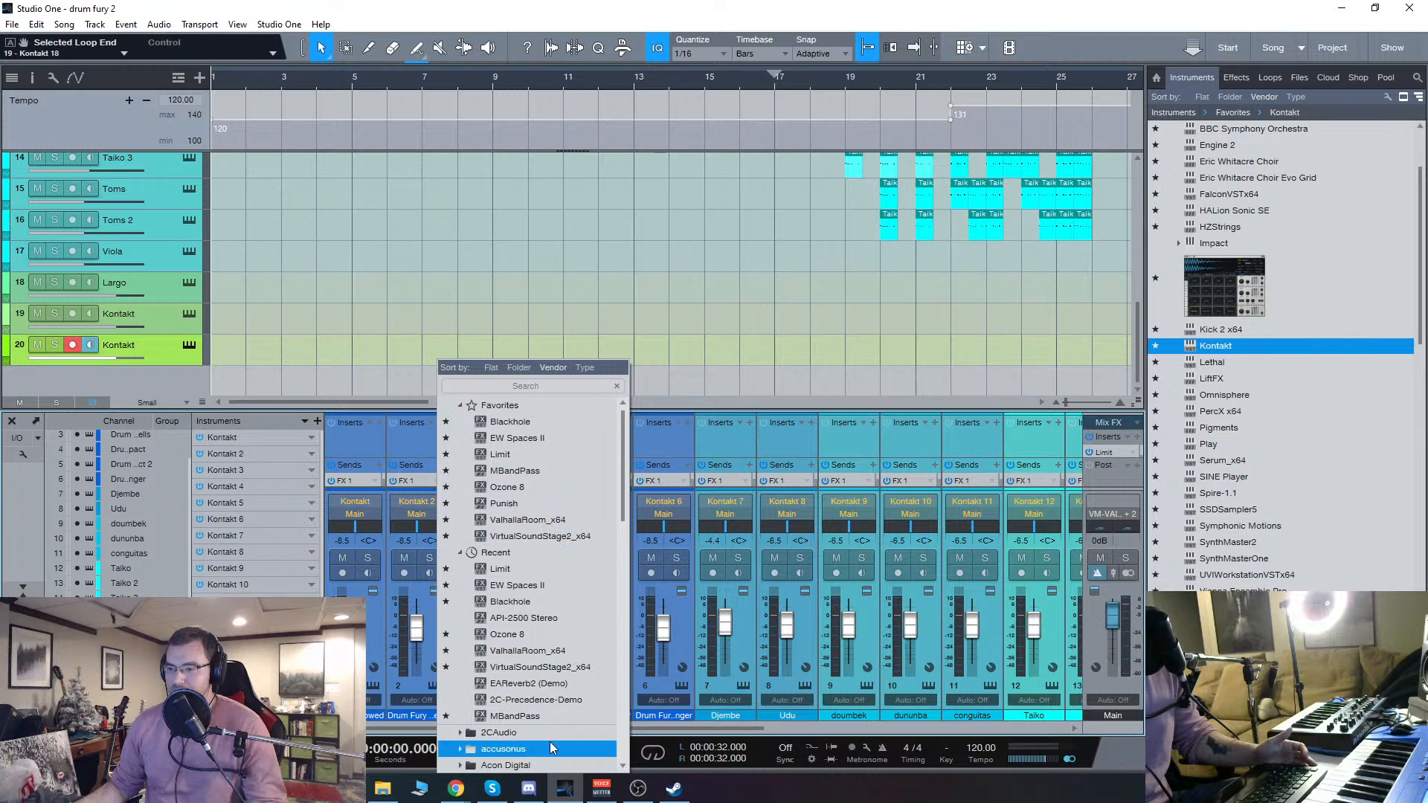
scroll(531, 647, down, 1)
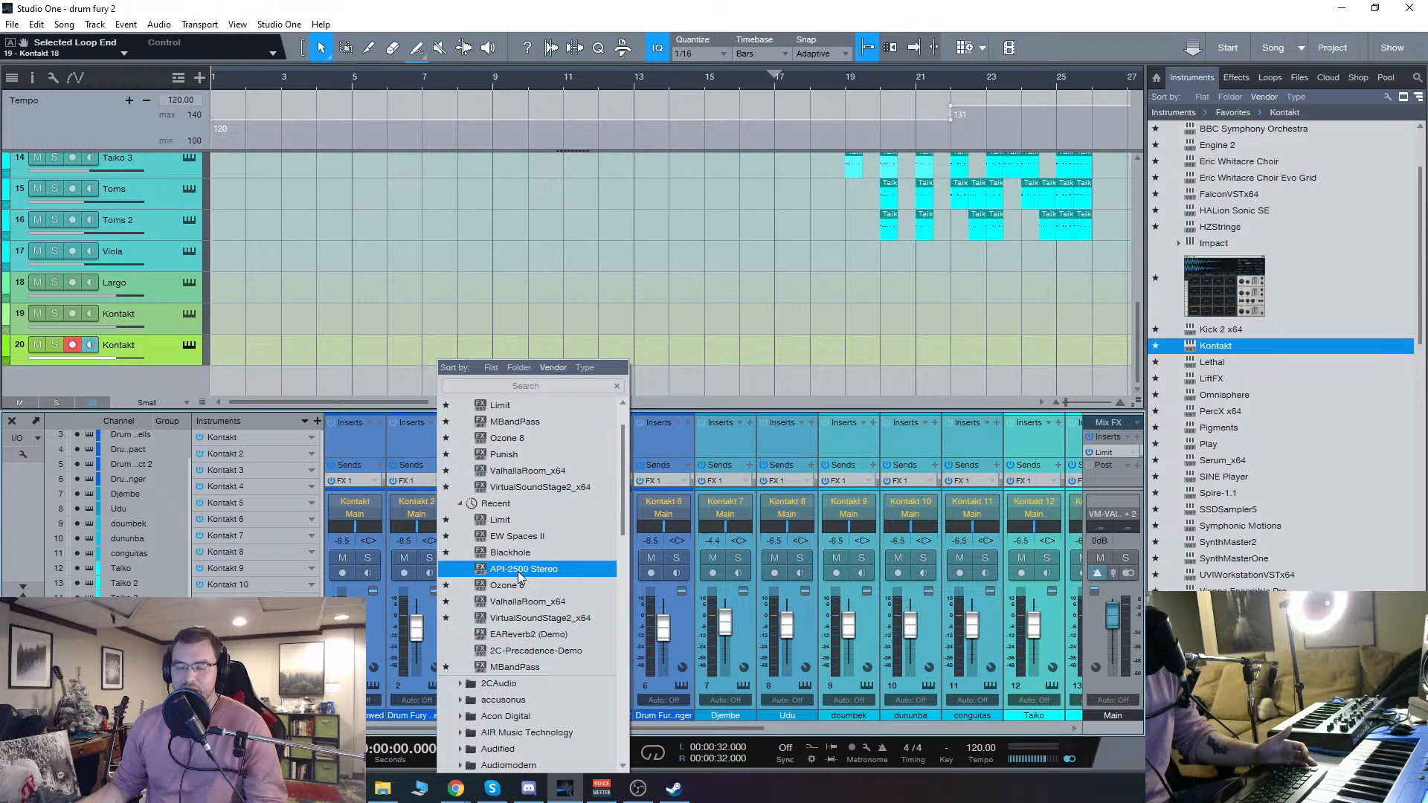
click(499, 502)
scroll(505, 503, up, 2)
scroll(537, 610, down, 8)
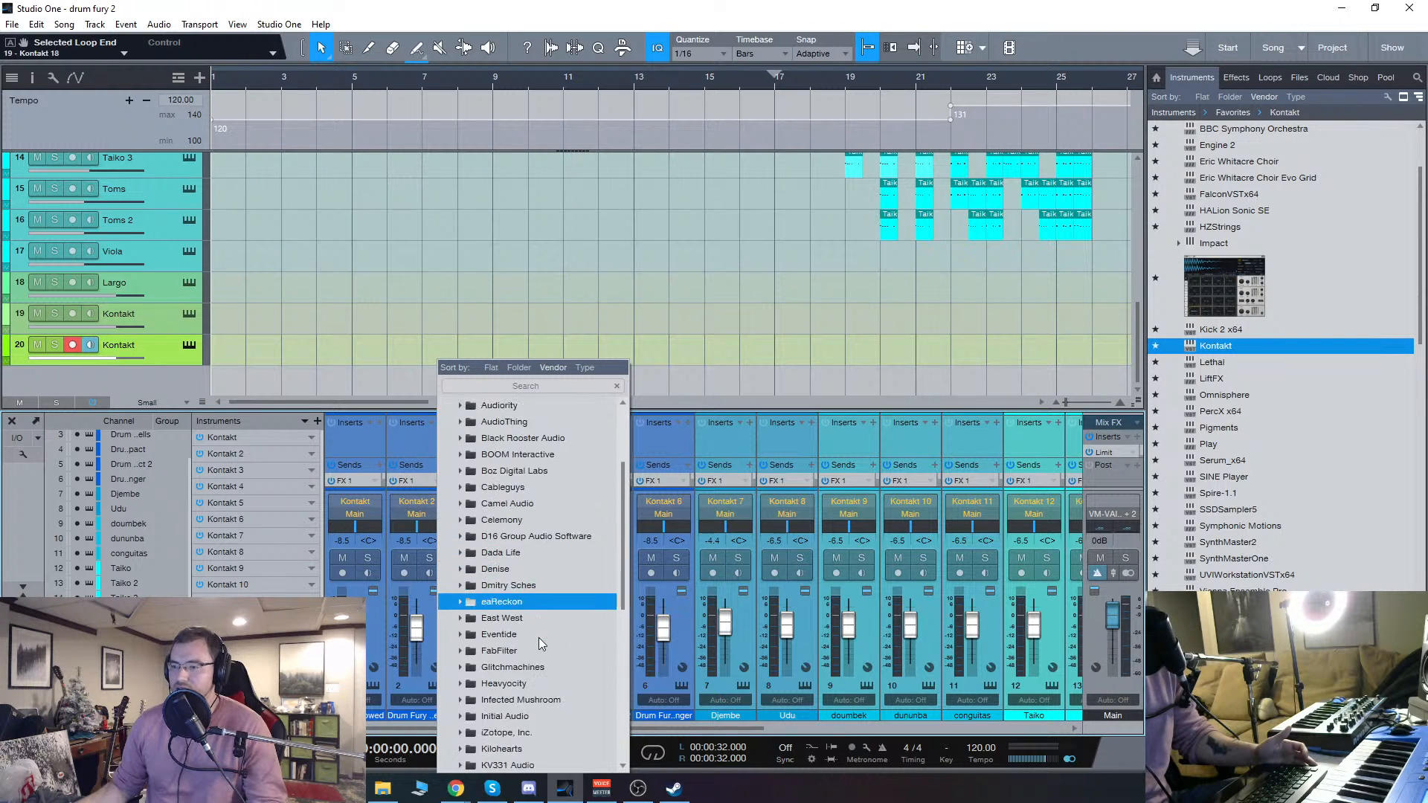
click(519, 667)
scroll(518, 666, down, 2)
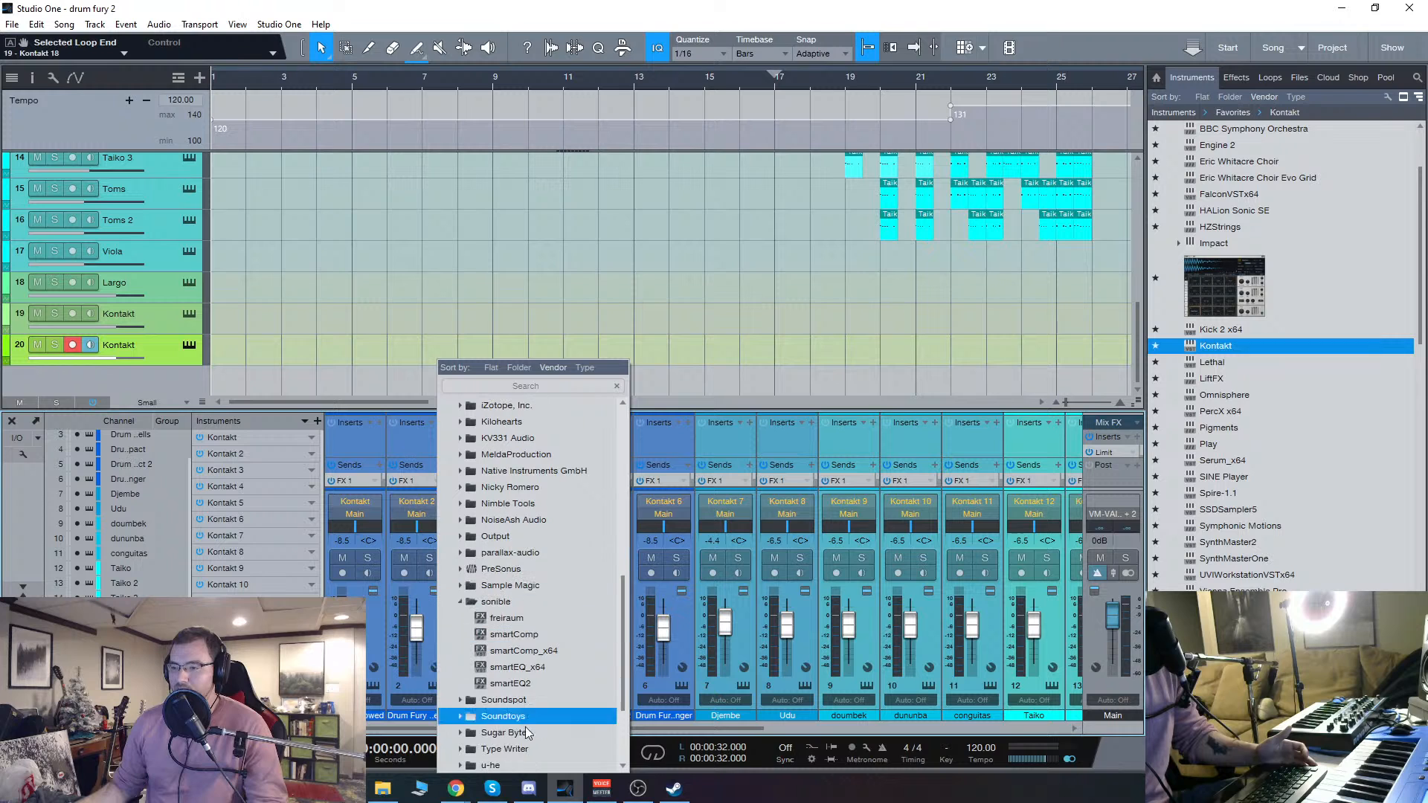
click(745, 396)
drag(510, 729, 372, 727)
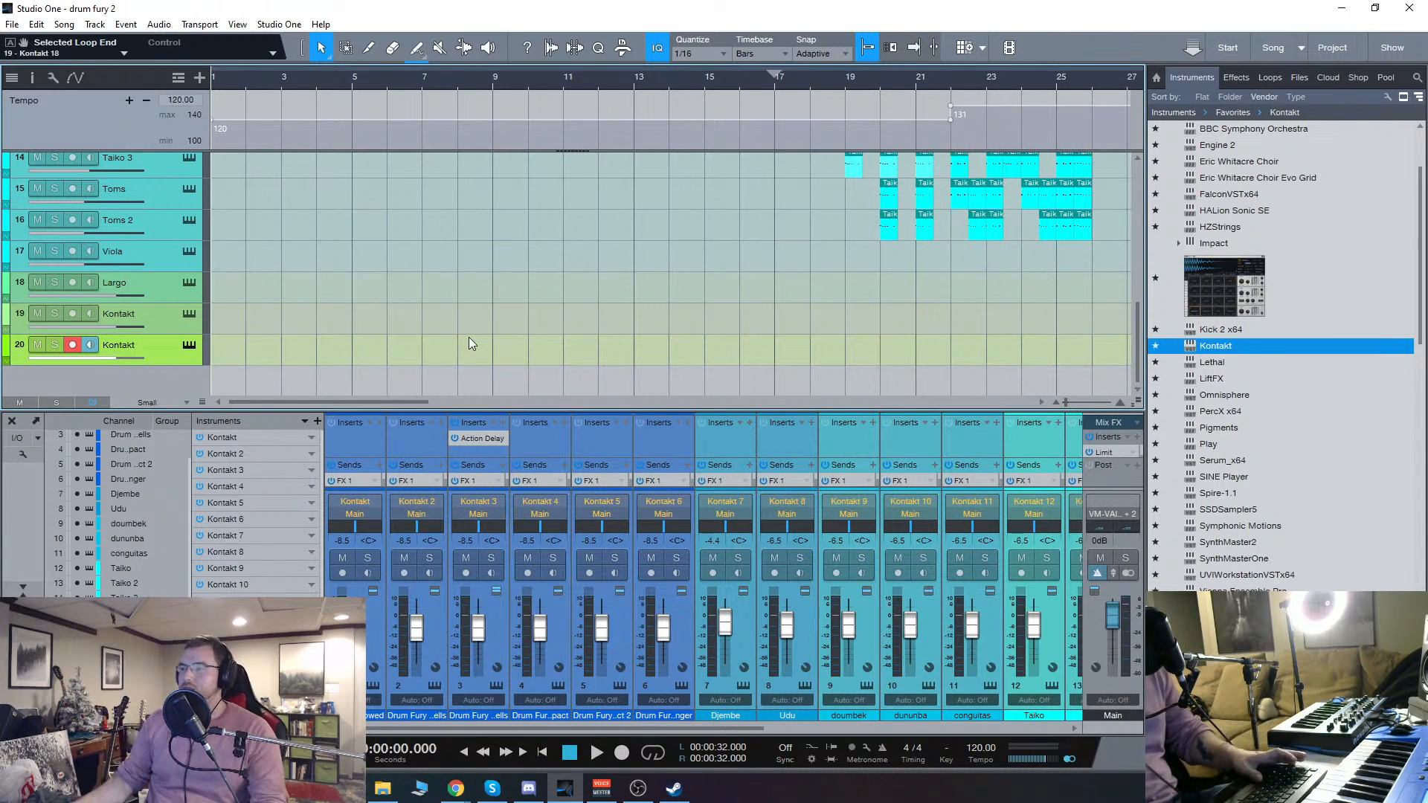
Step: Play the first moment of the song and look over the arrangement from the Drum Fury tracks down to Kontakt track 20
scroll(466, 338, up, 10)
key(space)
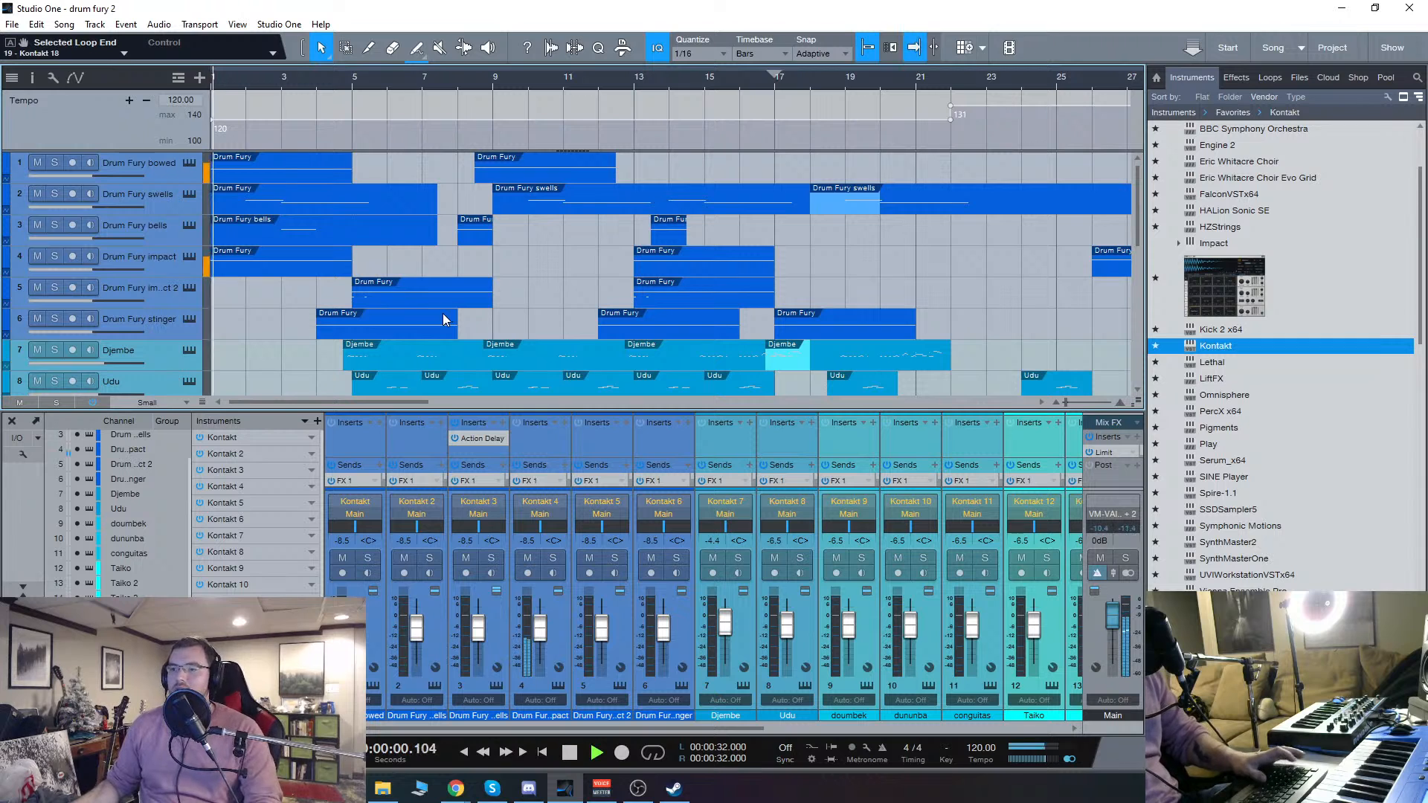
scroll(442, 315, down, 6)
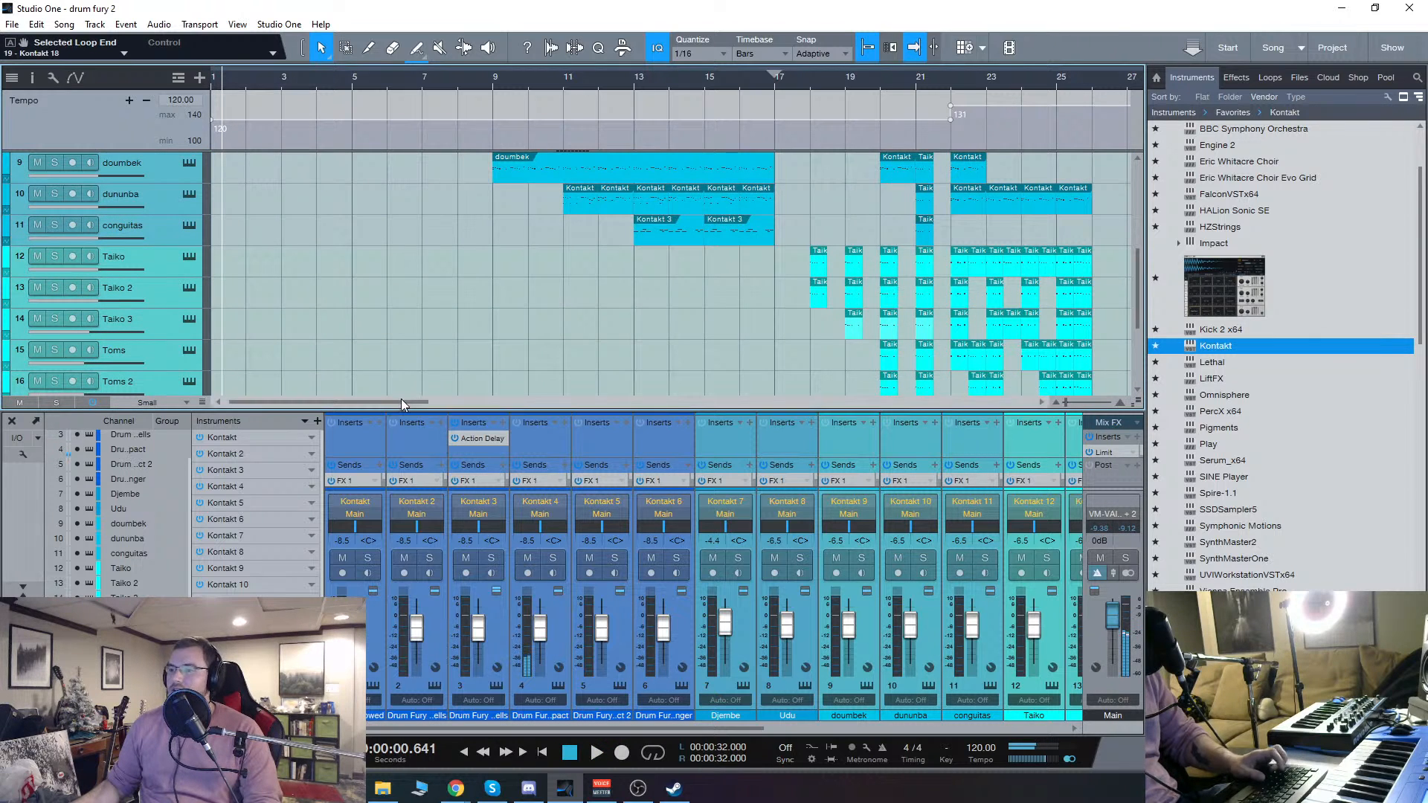
scroll(388, 363, down, 3)
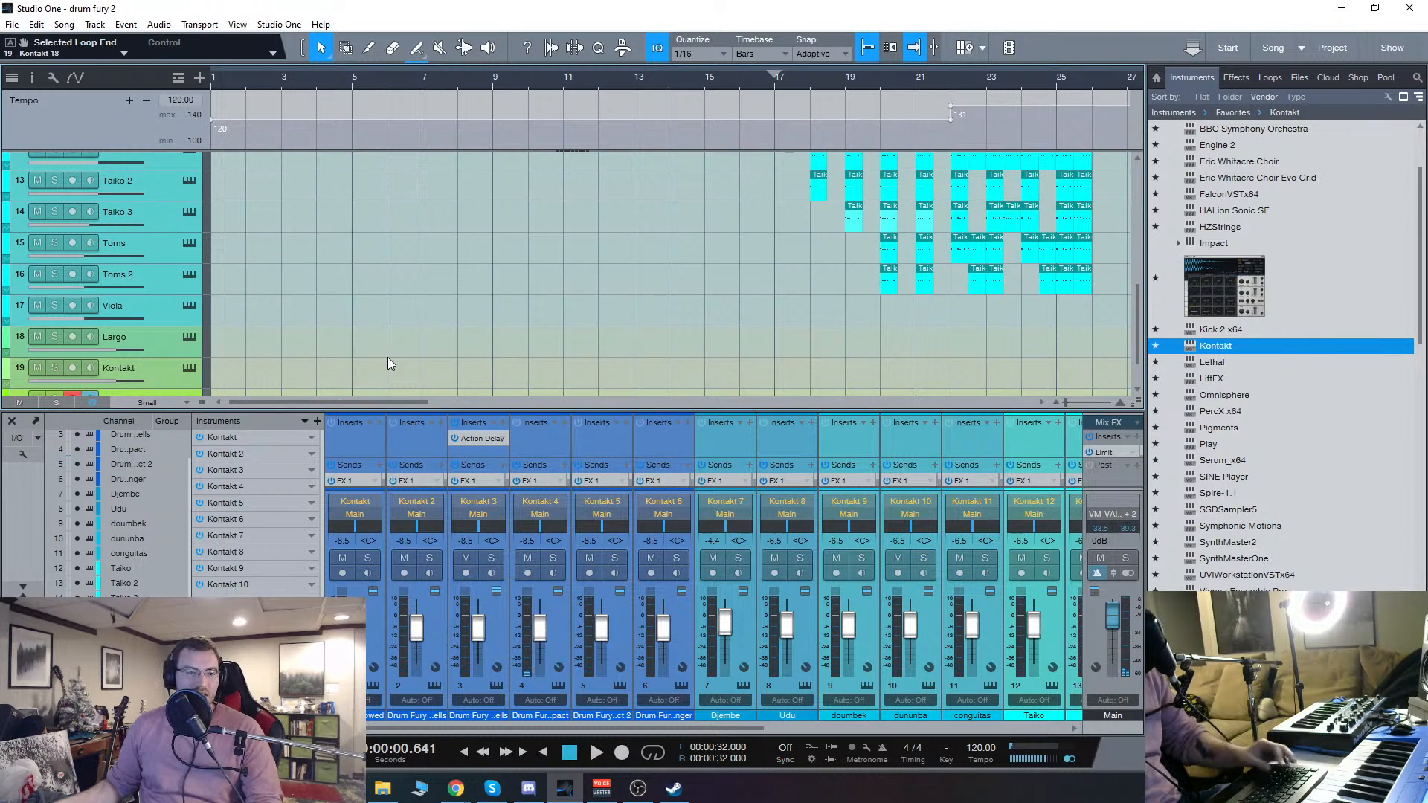
scroll(425, 342, up, 3)
scroll(425, 331, up, 4)
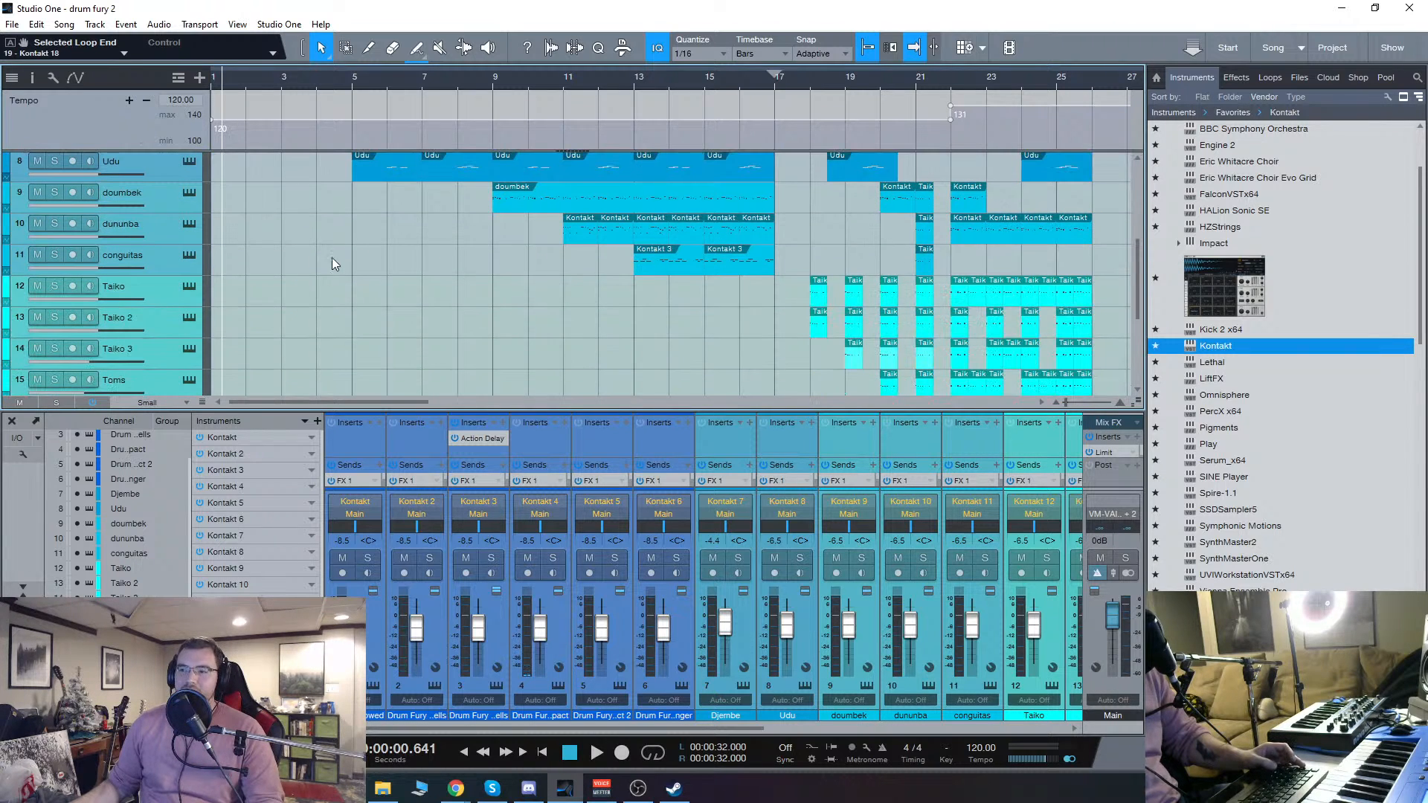
scroll(314, 324, down, 5)
scroll(319, 324, down, 3)
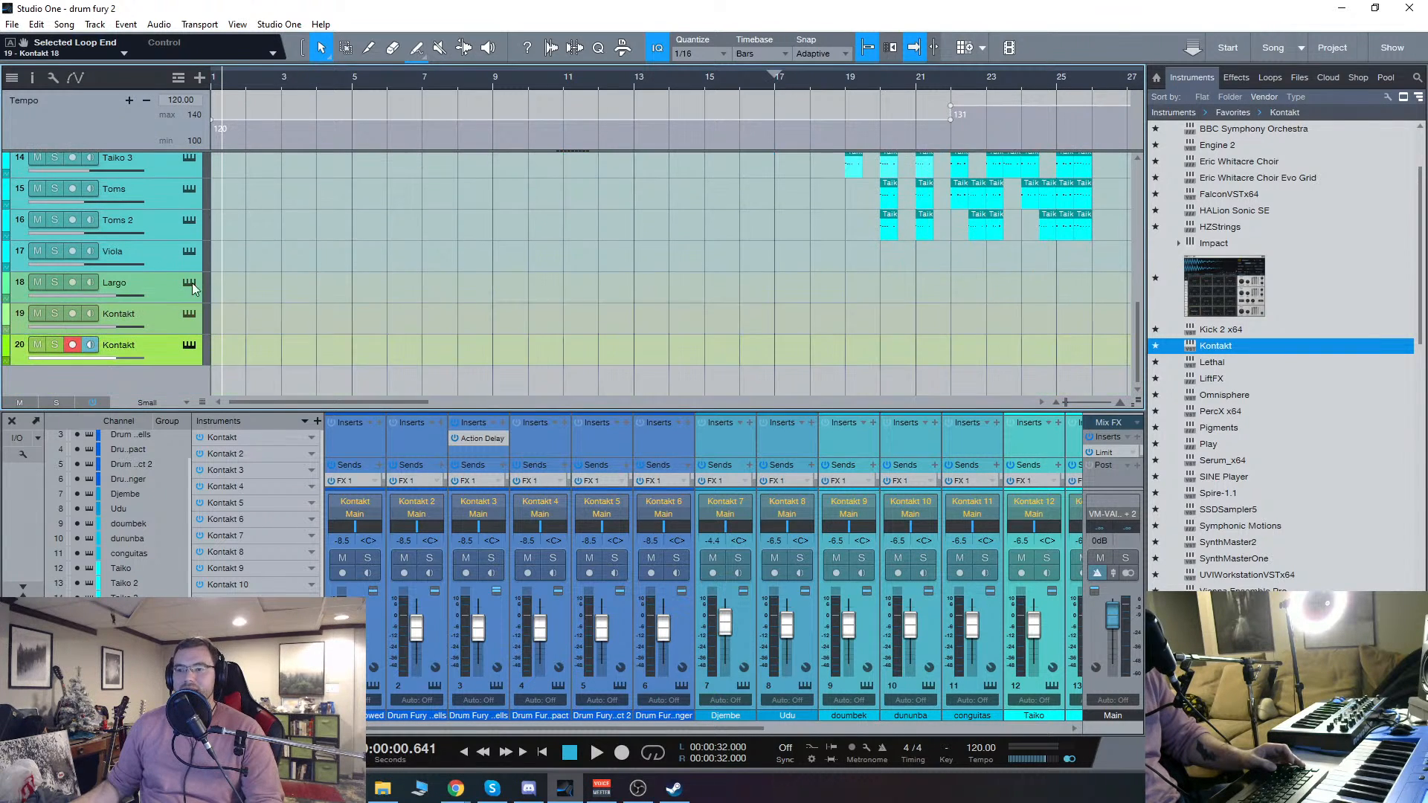
Step: Go through the Viola and Largo tracks and open the Origin X instrument on Kontakt track 19
click(155, 258)
click(160, 288)
click(163, 321)
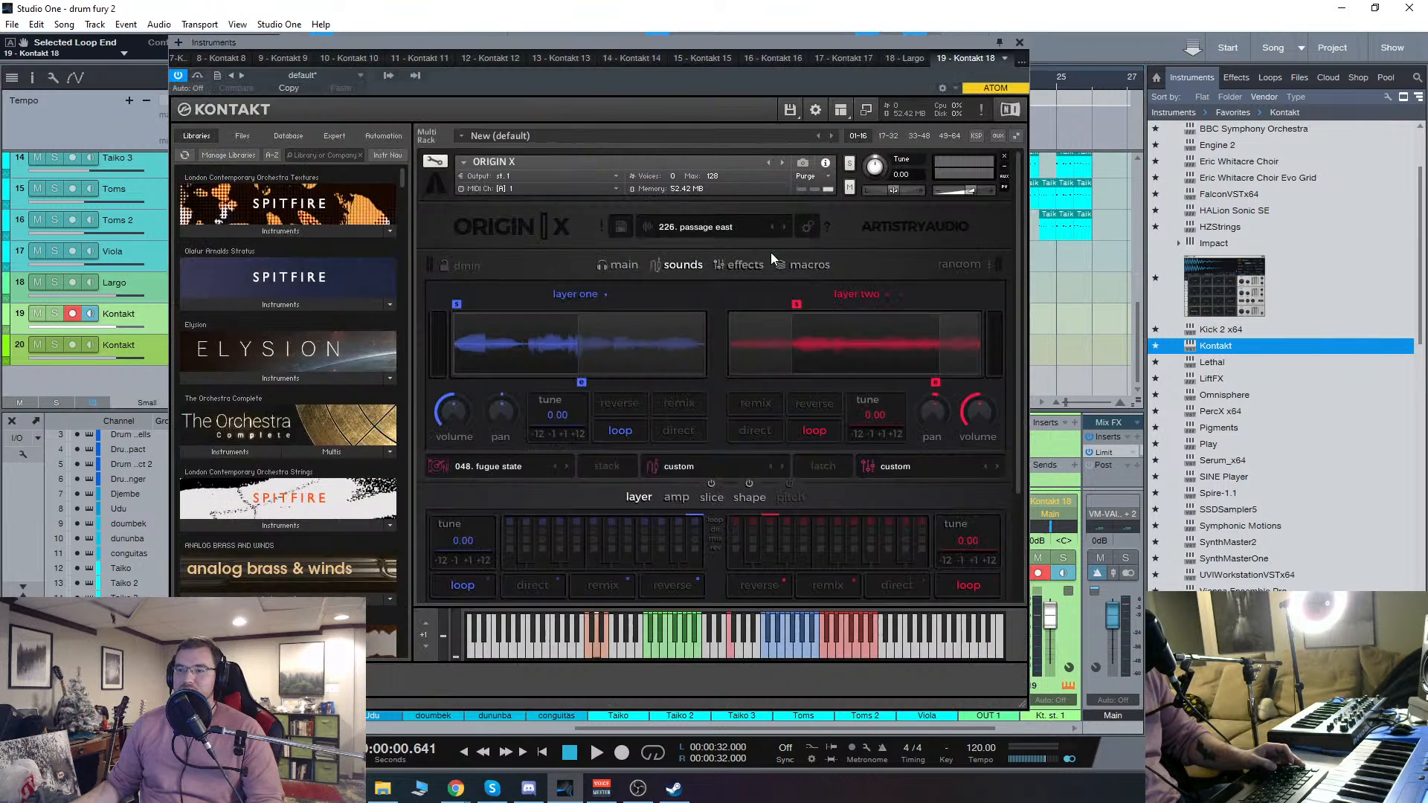
Step: Close the Origin X instrument window and hide the mixer so the arrangement fills the view from the first Drum Fury track
click(1011, 43)
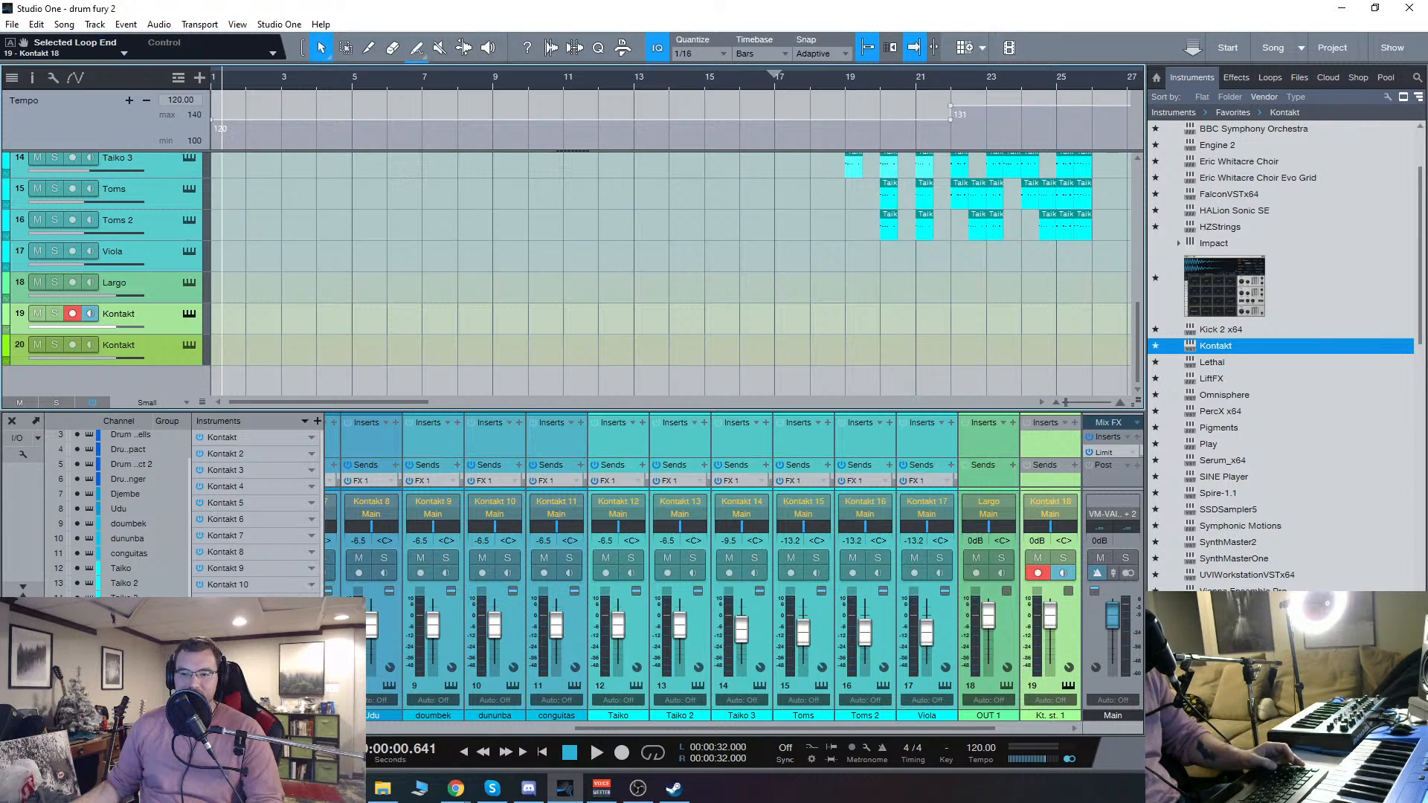
key(alt+Tab)
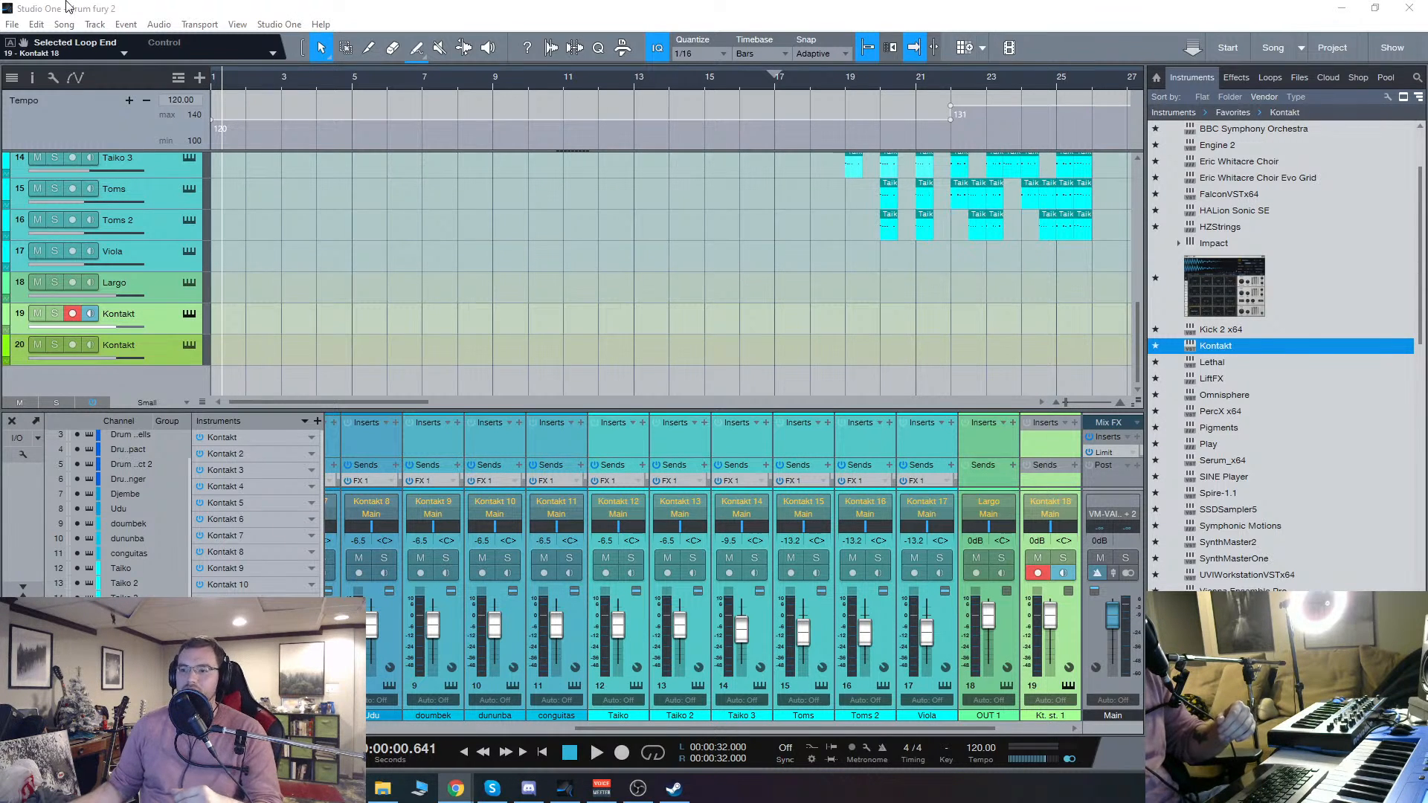
scroll(265, 212, up, 4)
scroll(265, 213, up, 9)
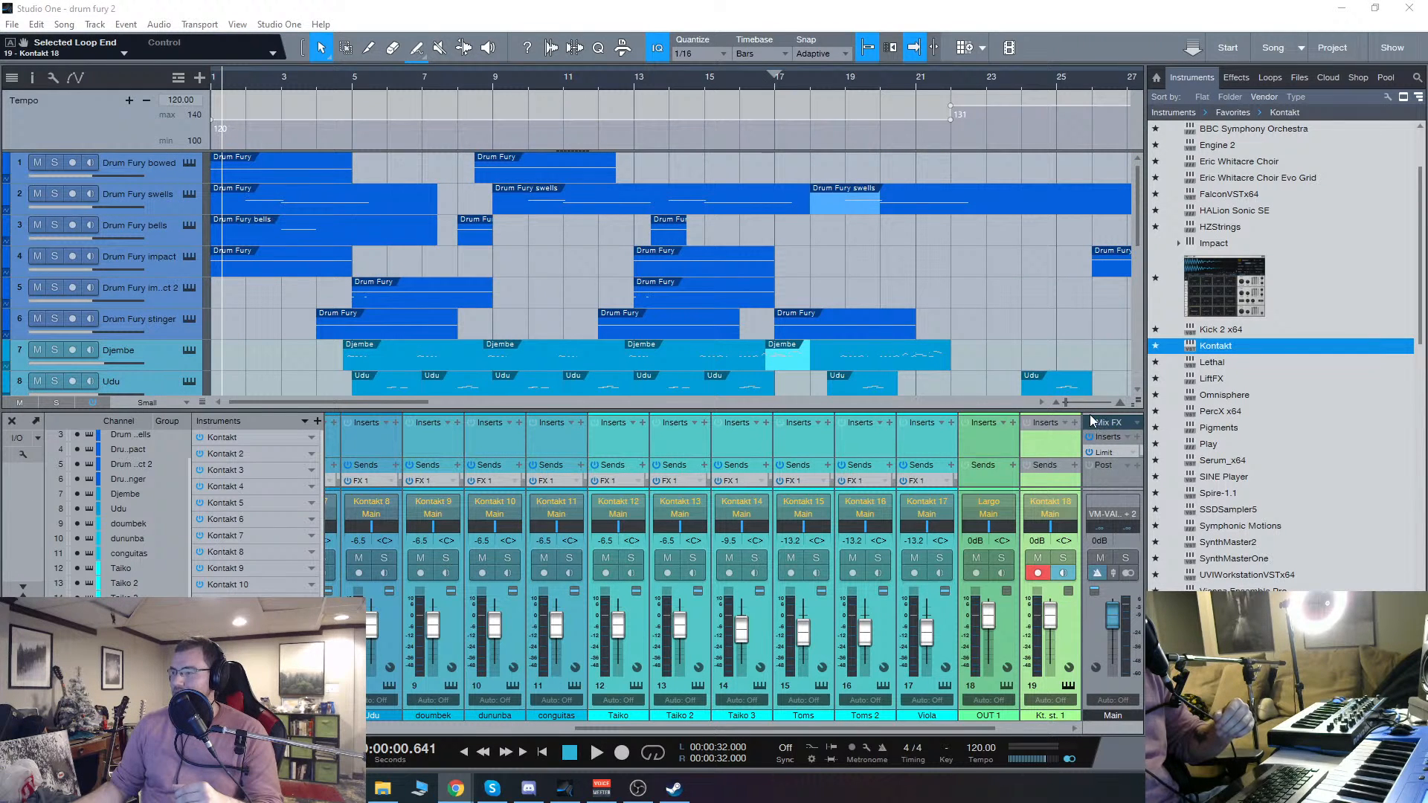
click(11, 421)
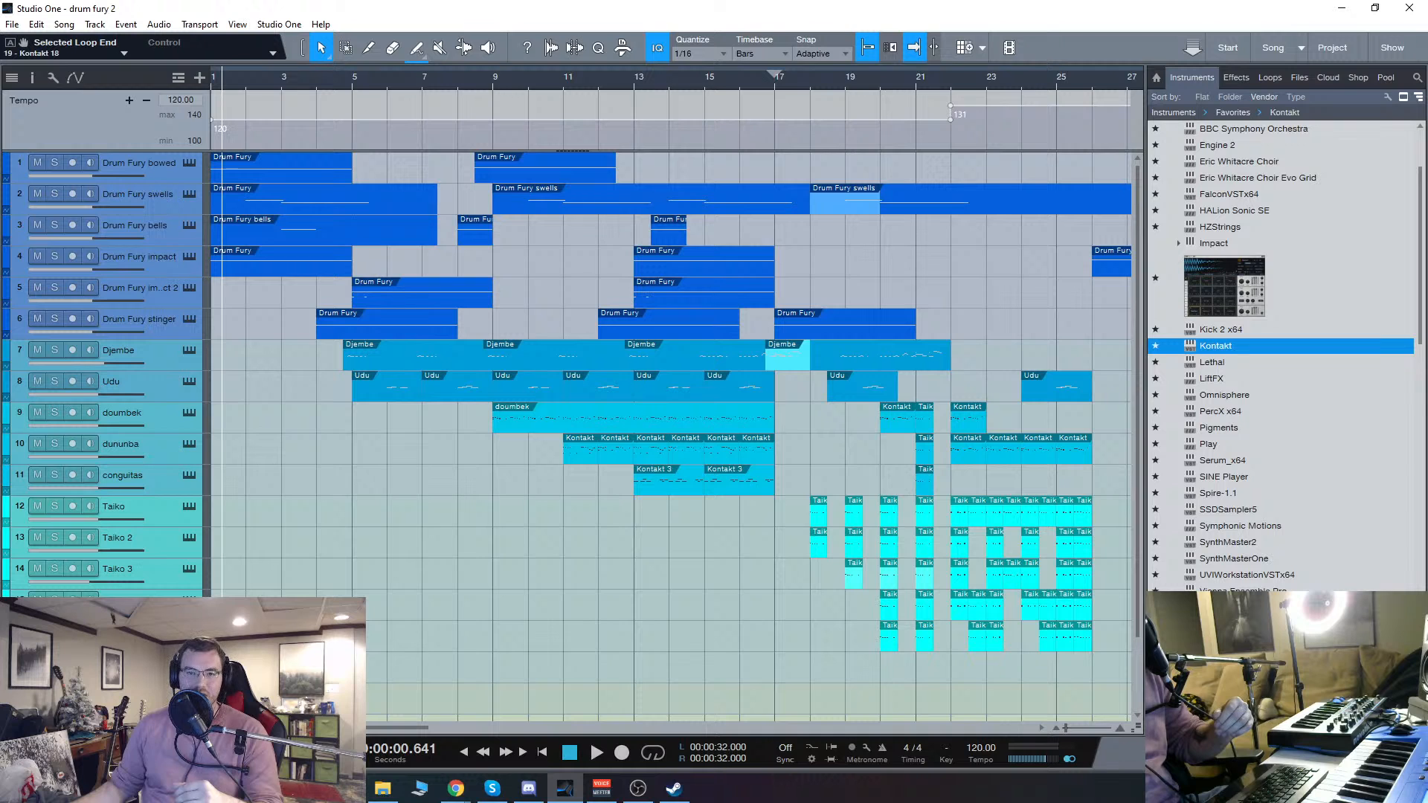
key(alt+Tab)
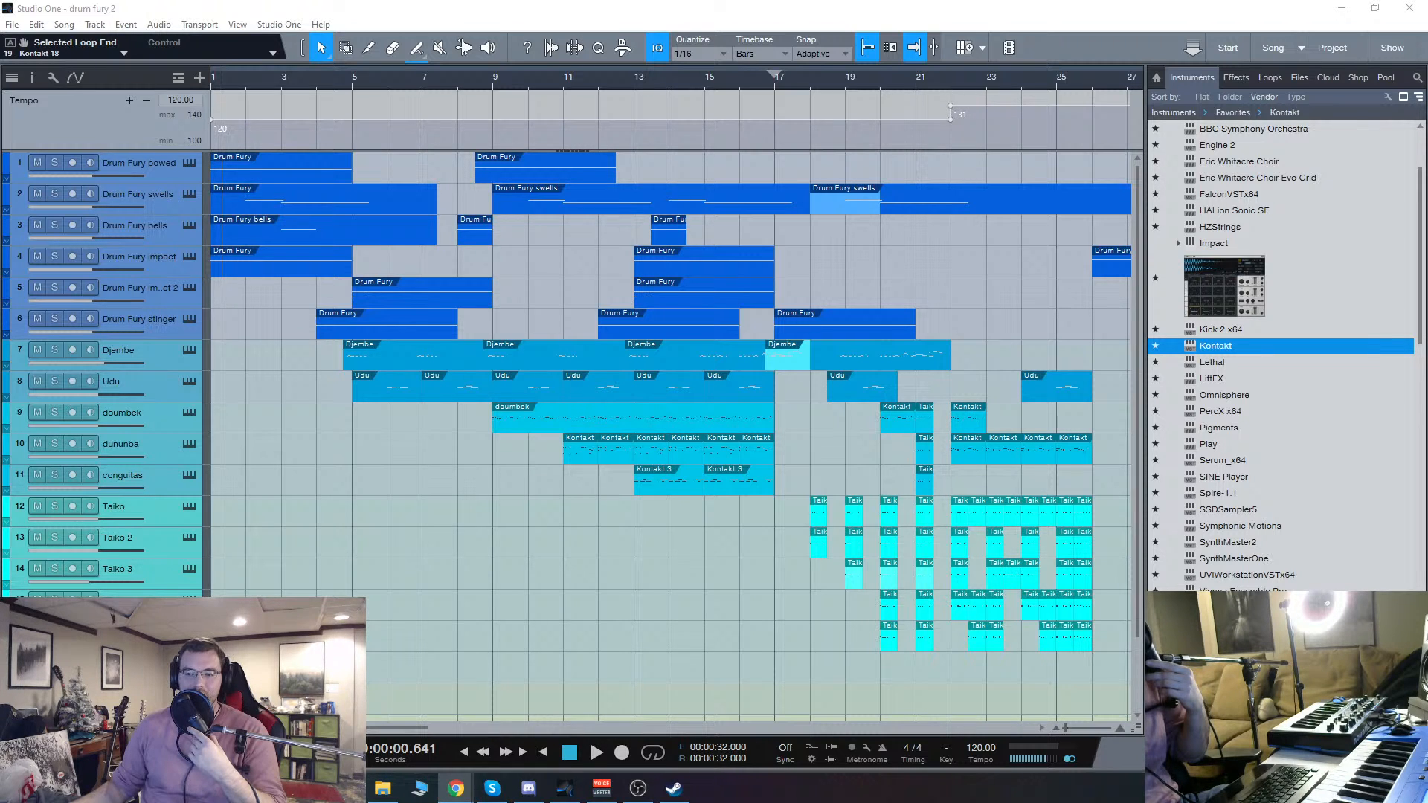
click(414, 728)
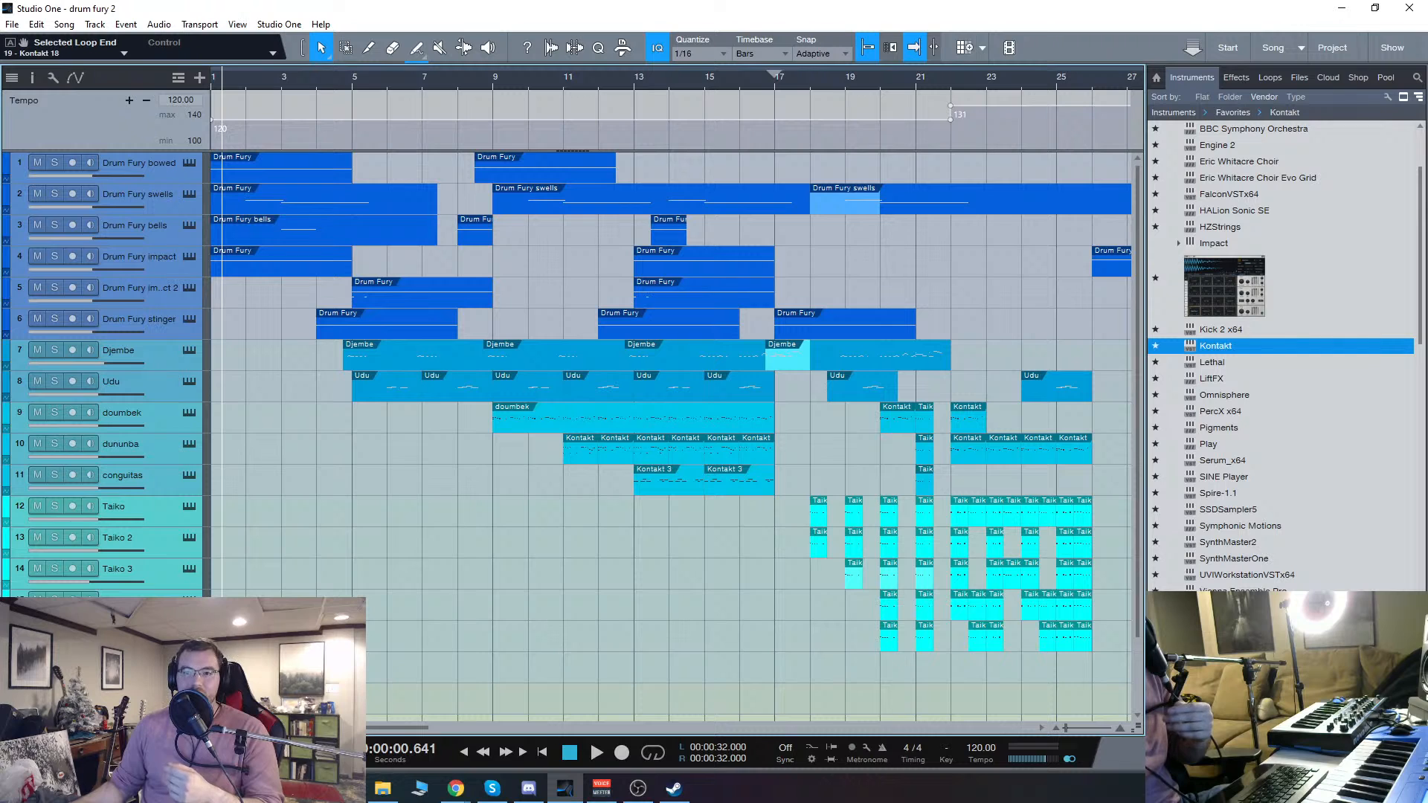
key(alt+Tab)
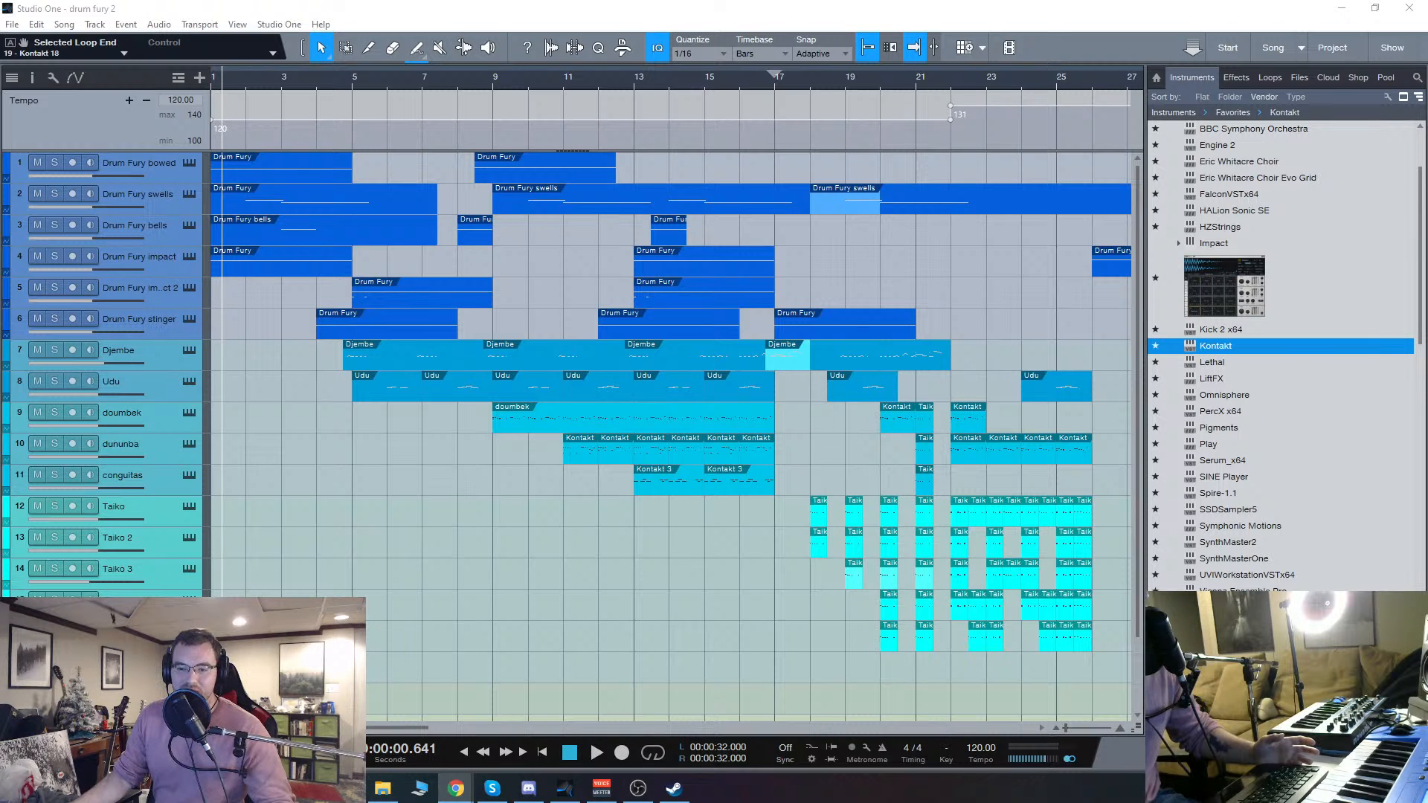
Step: Remove Origin X from the Kontakt instrument on track 19 and bring up Kontakt's Quick-Load browser
scroll(469, 488, down, 3)
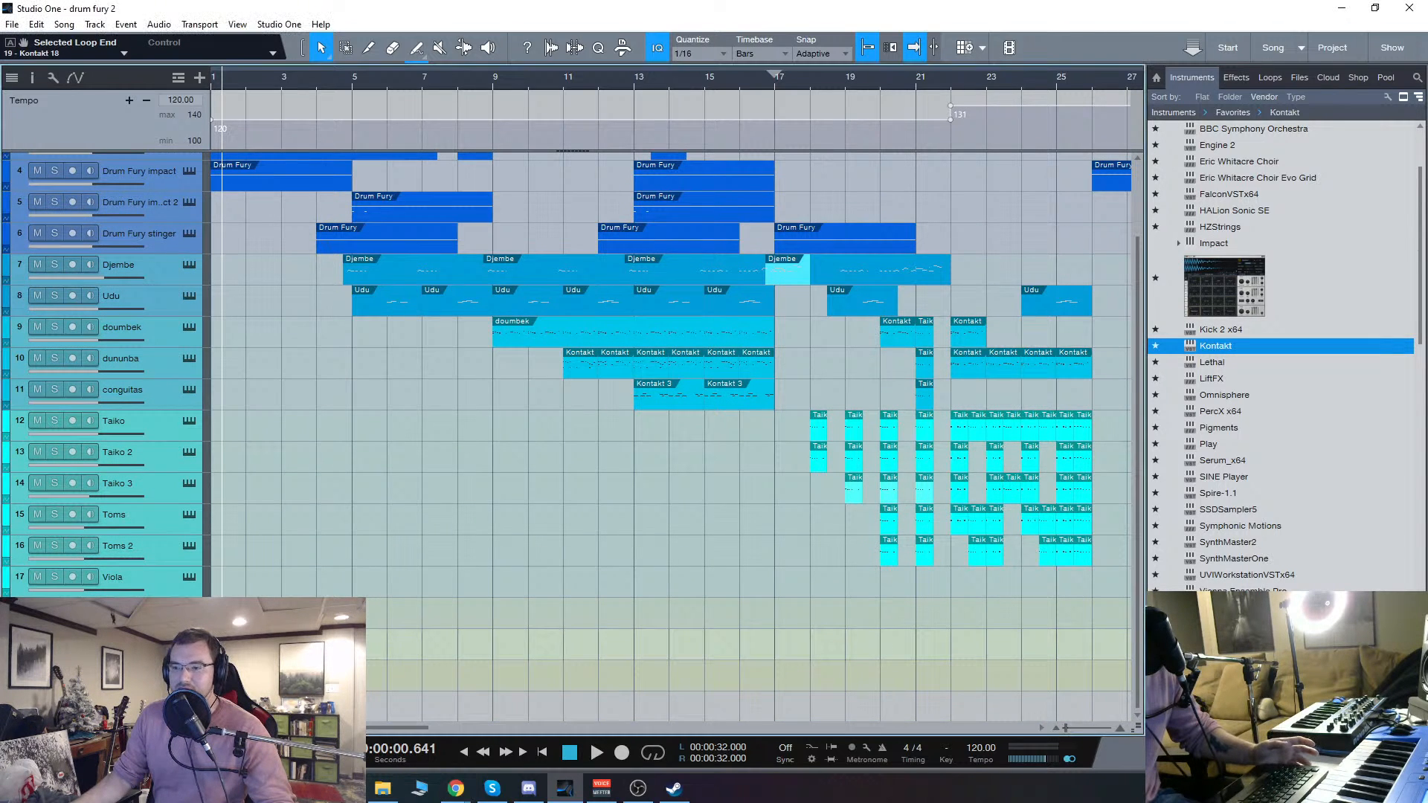
click(655, 296)
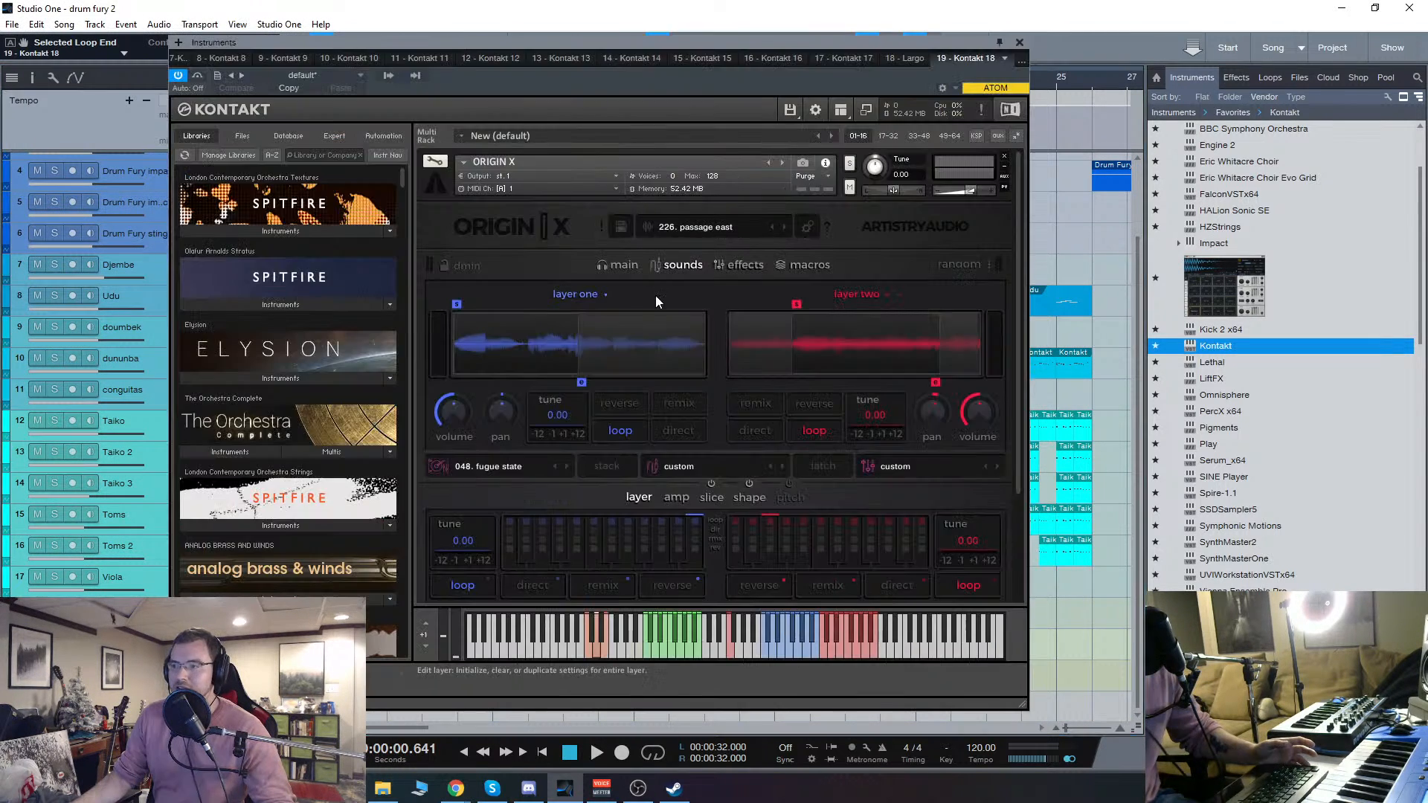
click(1005, 165)
click(662, 447)
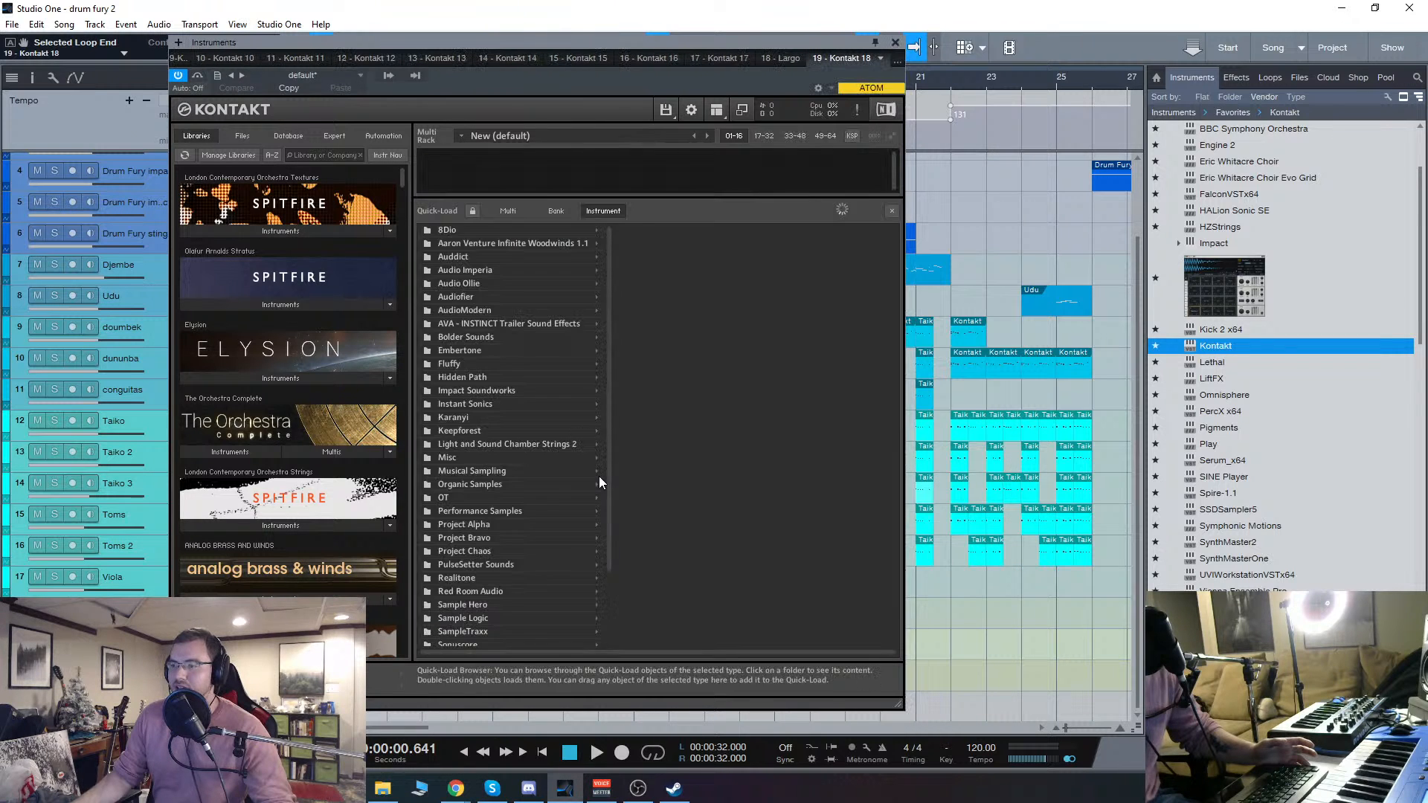
Step: Load Timpani - Hard Mallet.nki from Sample Logic's Drum Fury instruments folder into the emptied Kontakt rack
scroll(394, 536, down, 1)
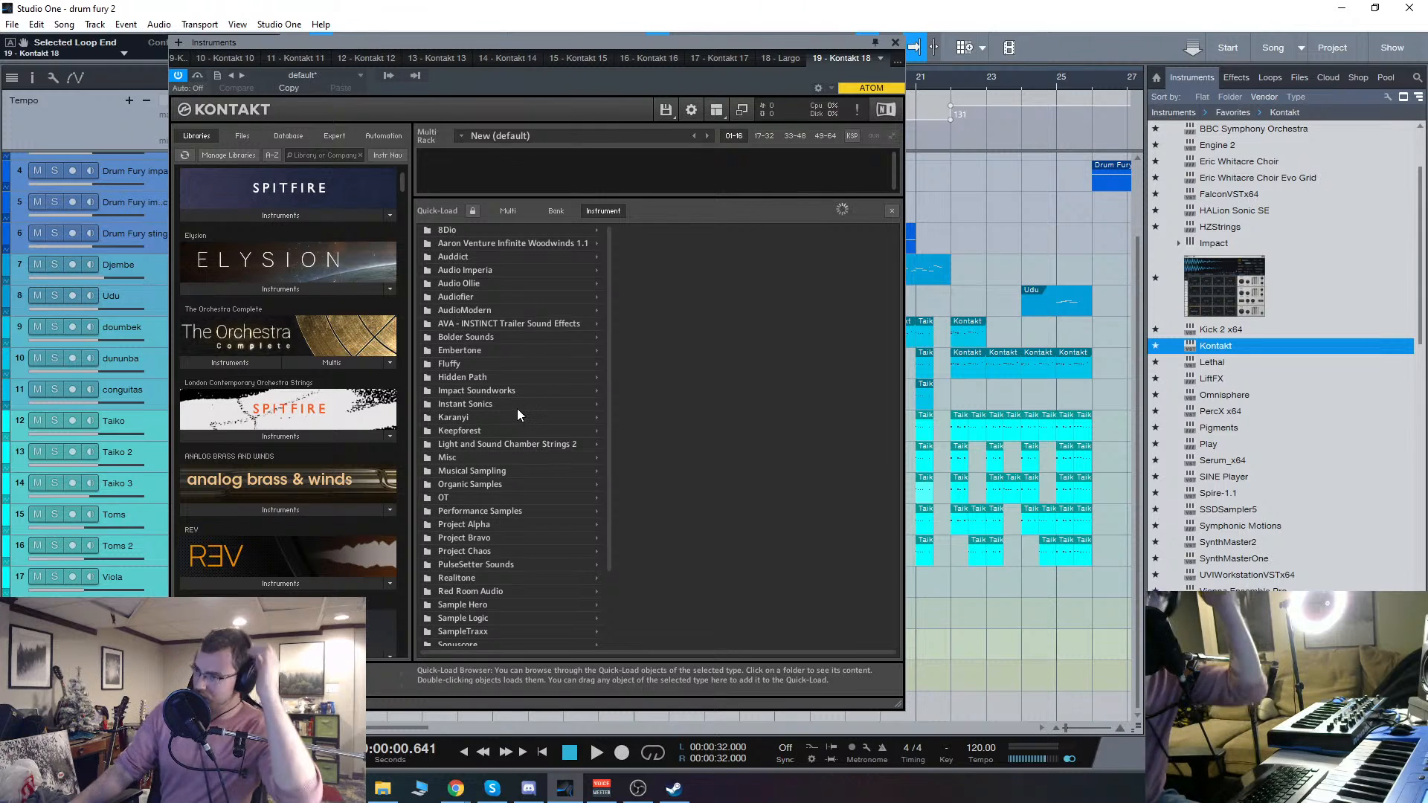
click(472, 619)
click(726, 257)
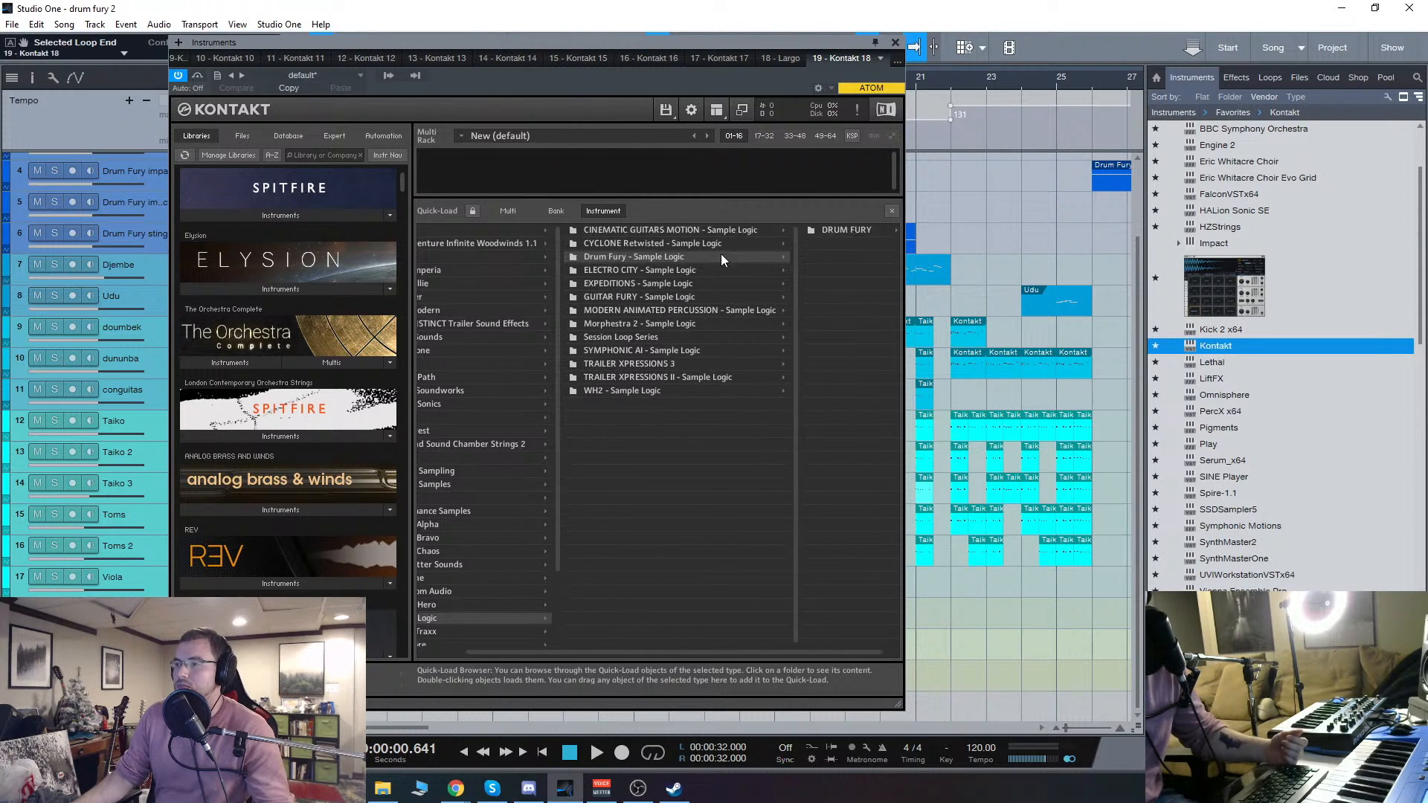
click(880, 232)
scroll(760, 451, down, 15)
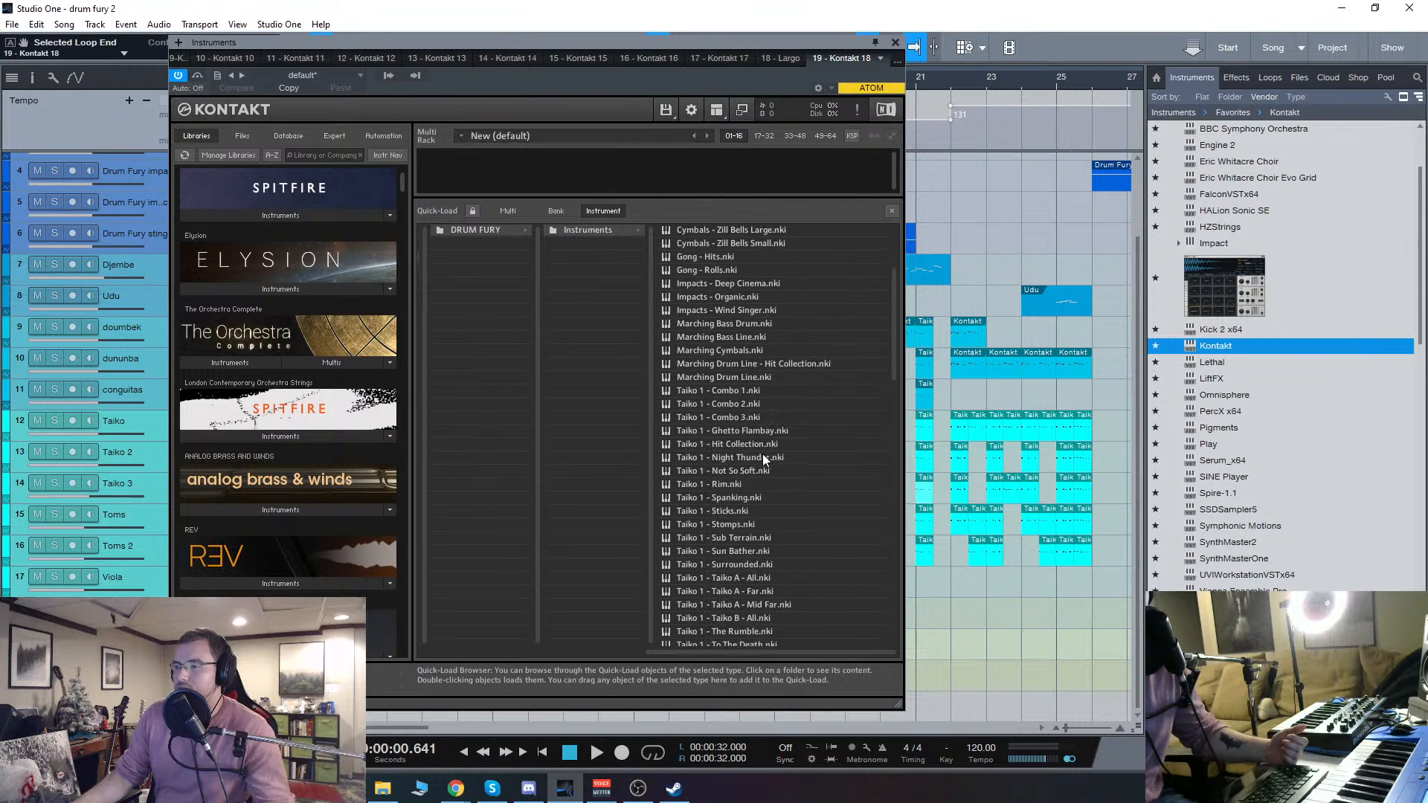
scroll(763, 467, down, 3)
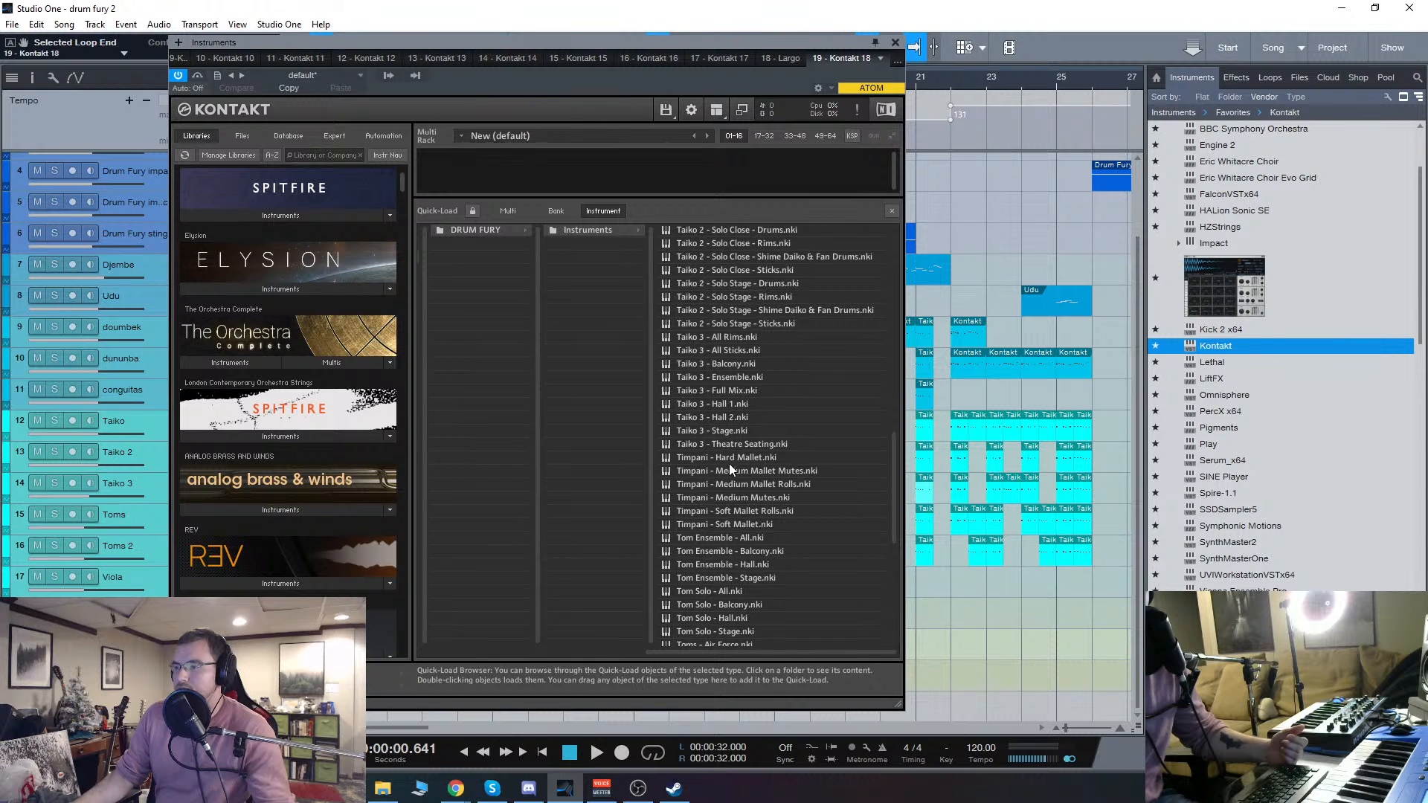
double_click(730, 458)
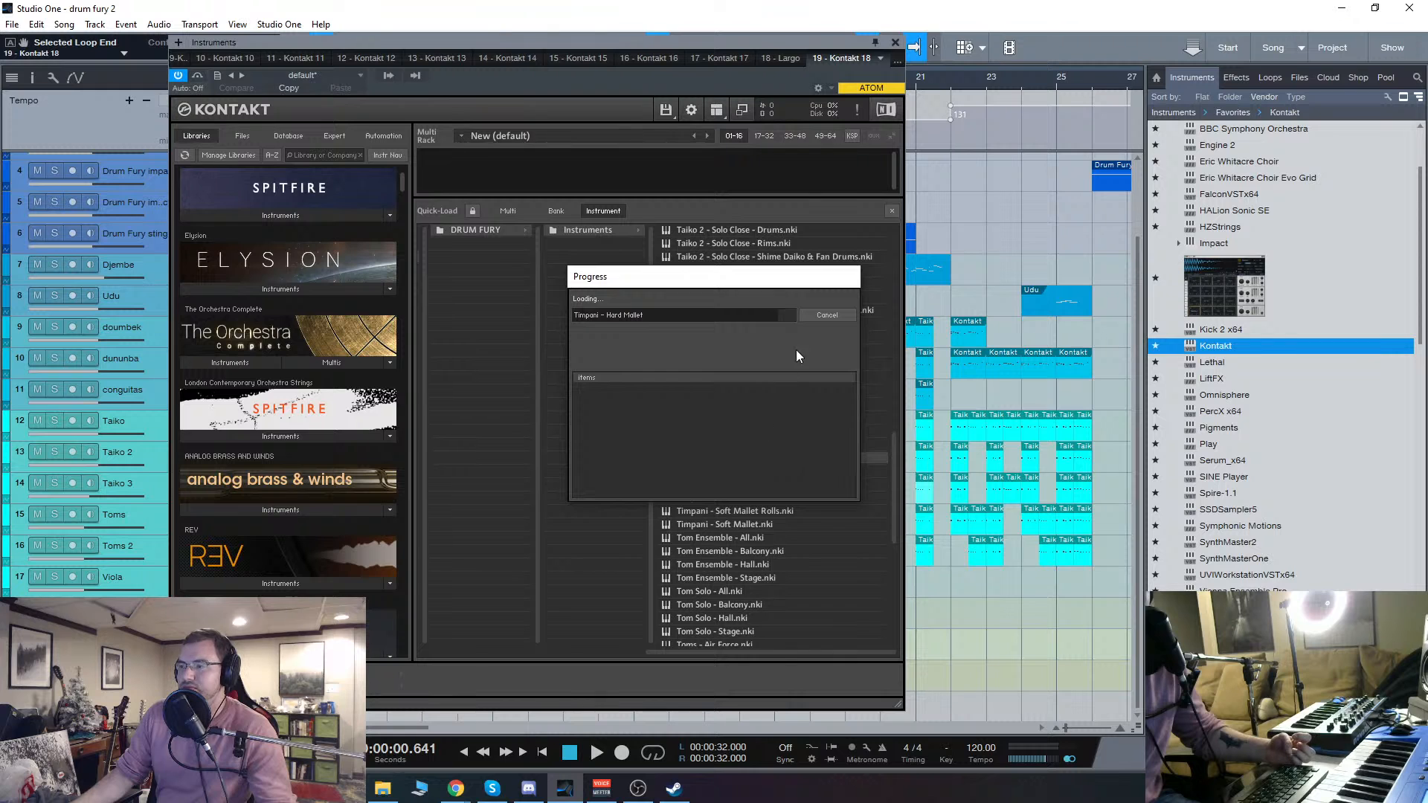
click(1129, 208)
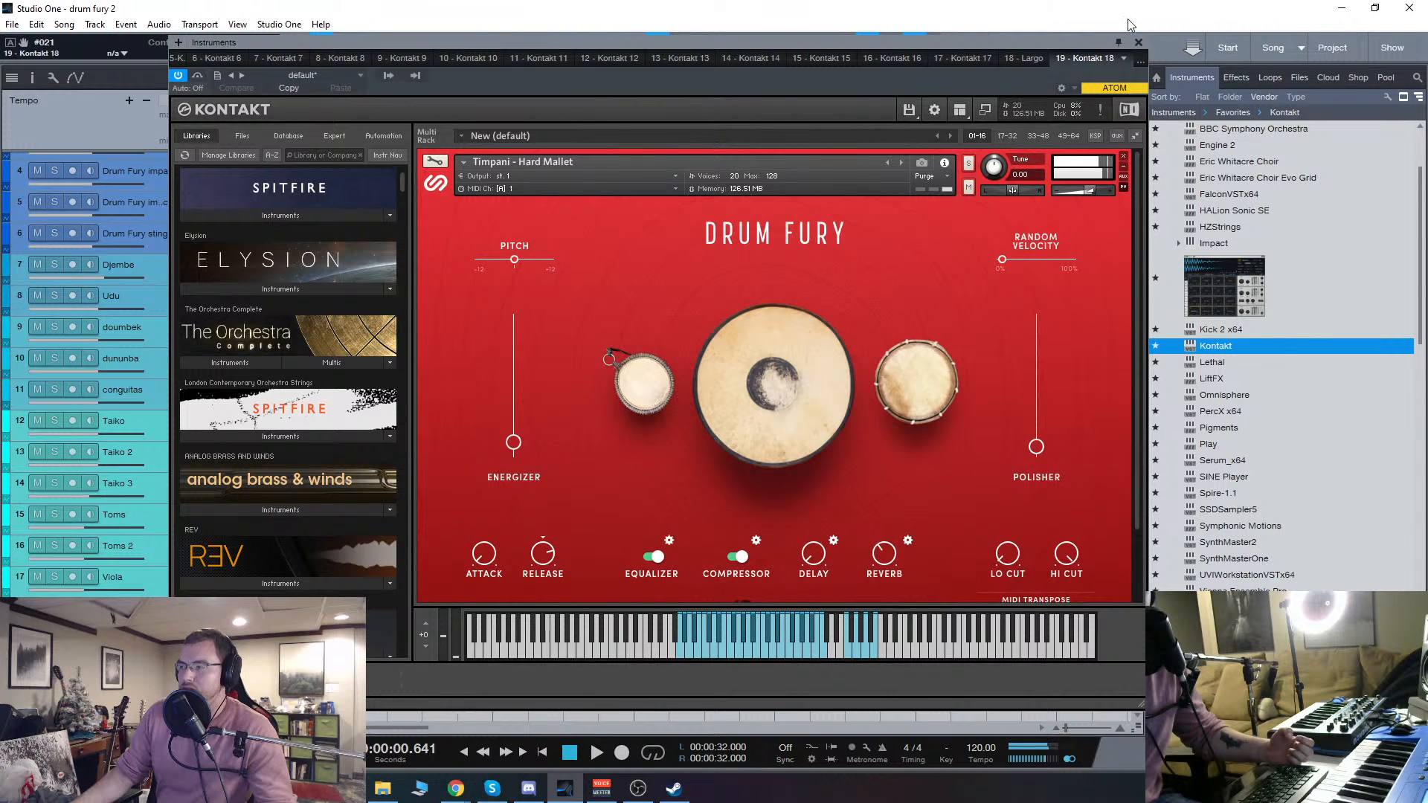
Step: Reopen the Timpani - Hard Mallet instrument, audition a low note, and look over its Drum Fury controls
click(1138, 43)
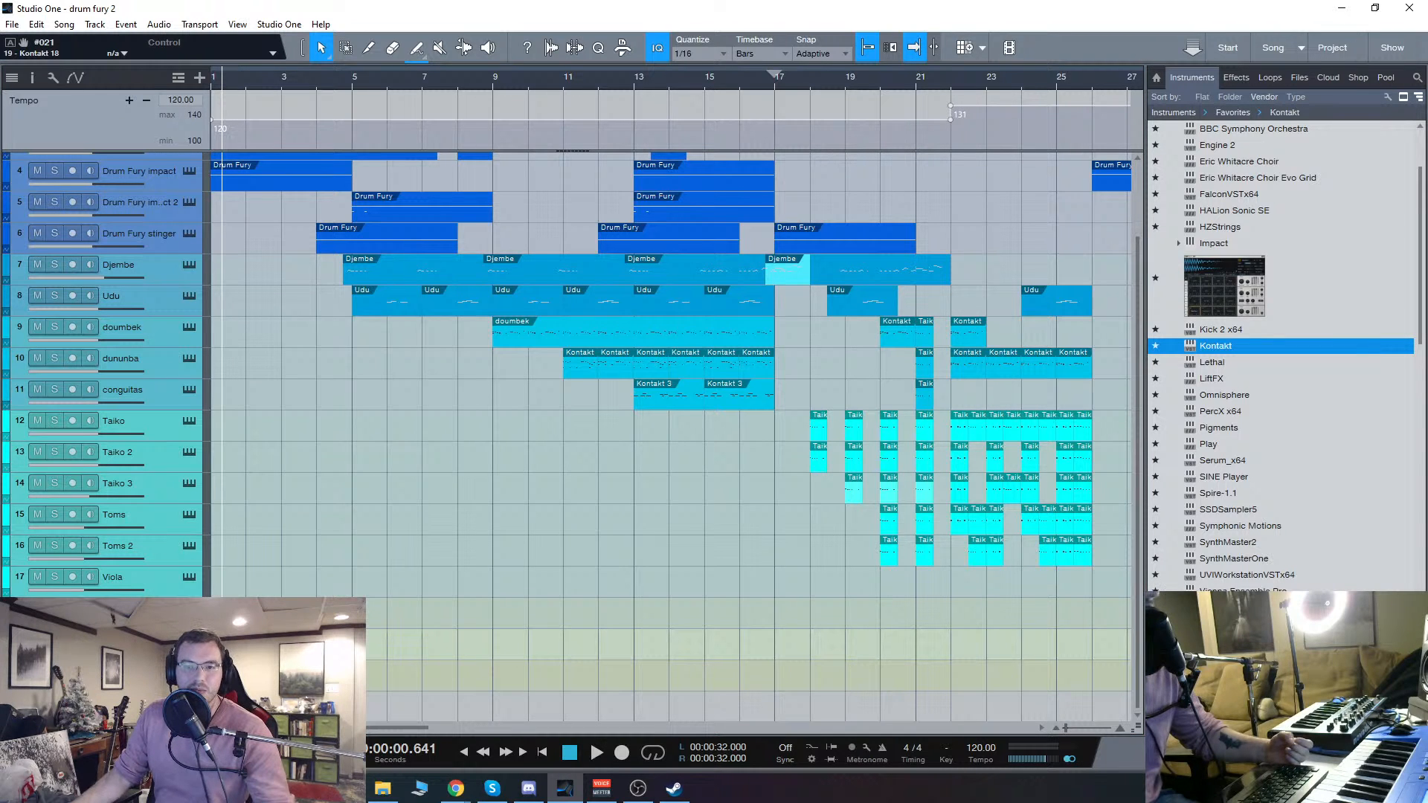
key(shift+F11)
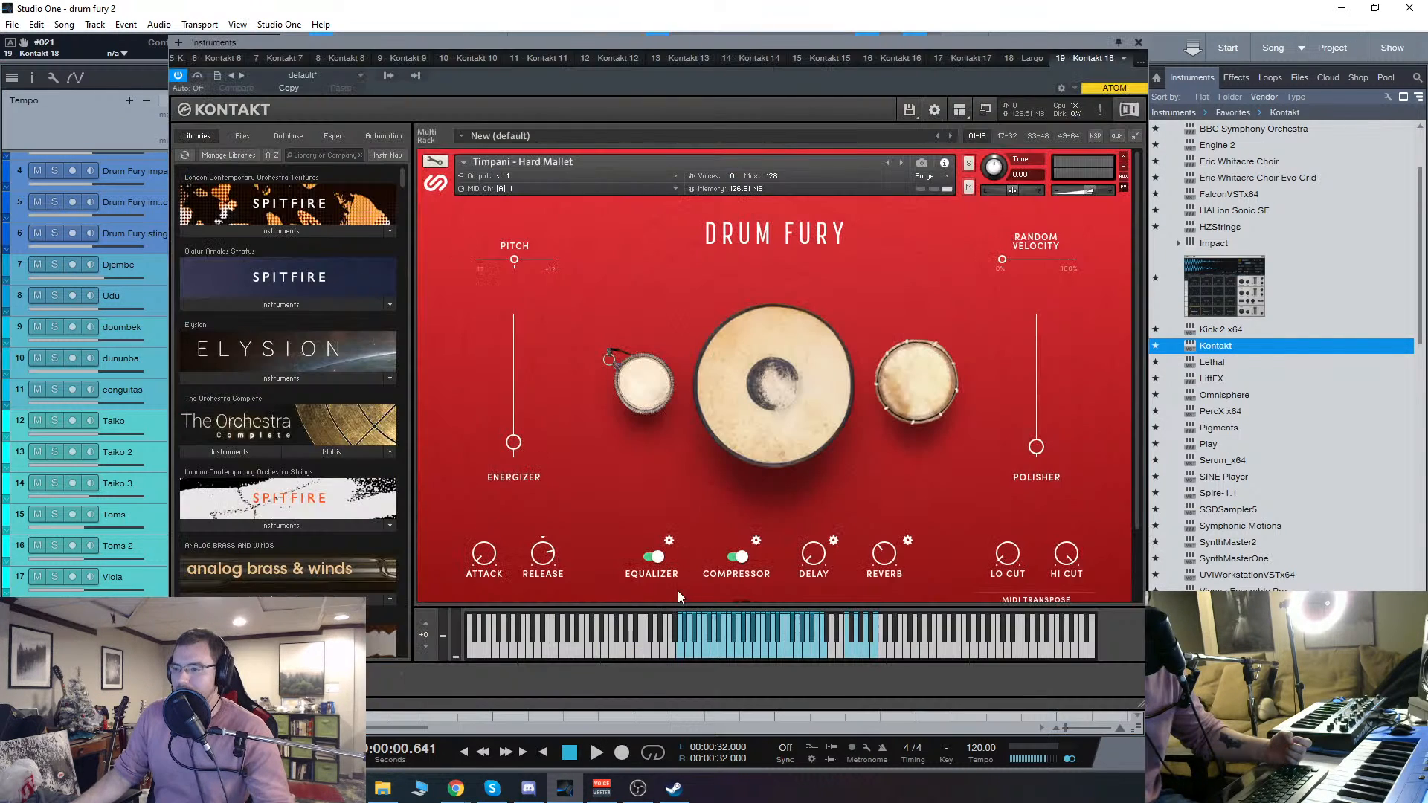
click(703, 650)
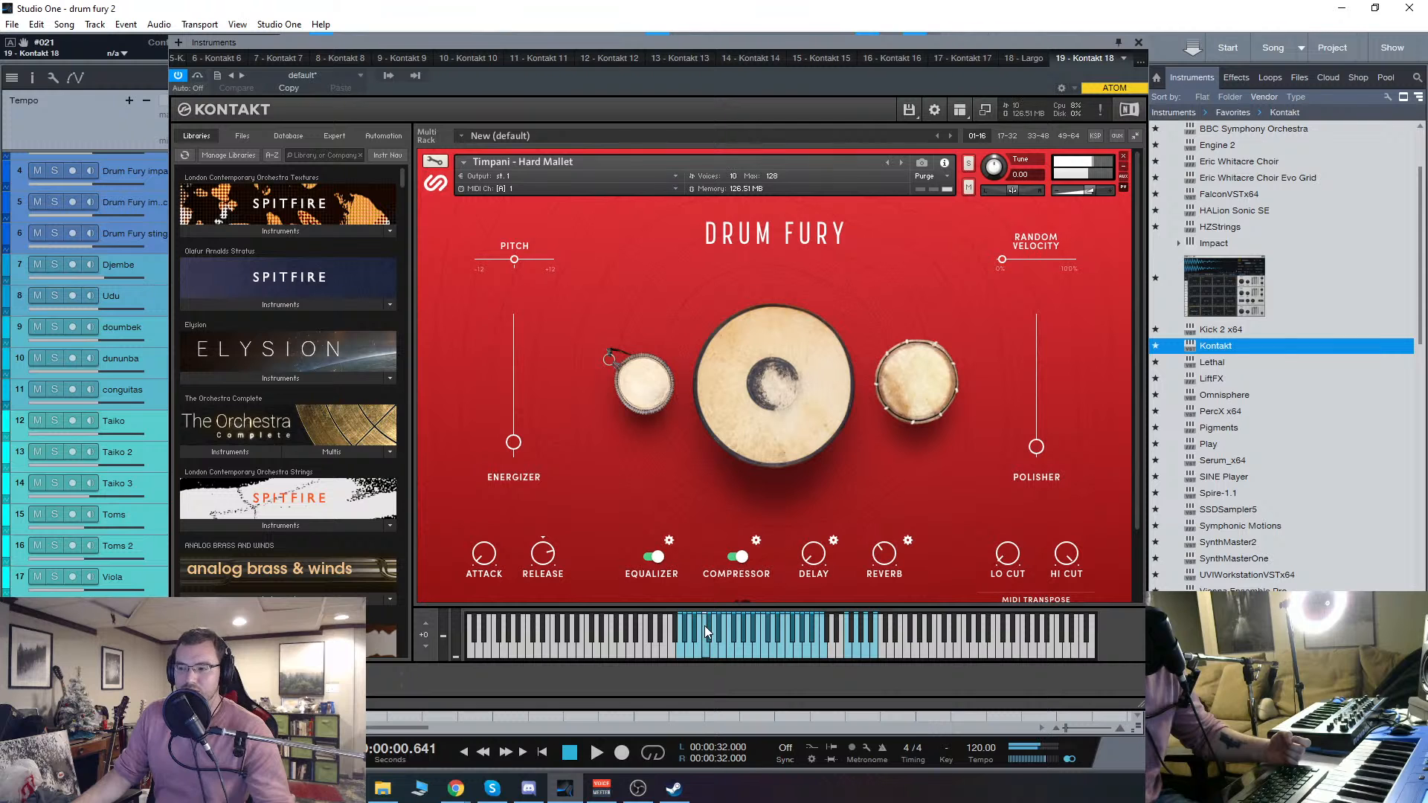
scroll(670, 525, down, 3)
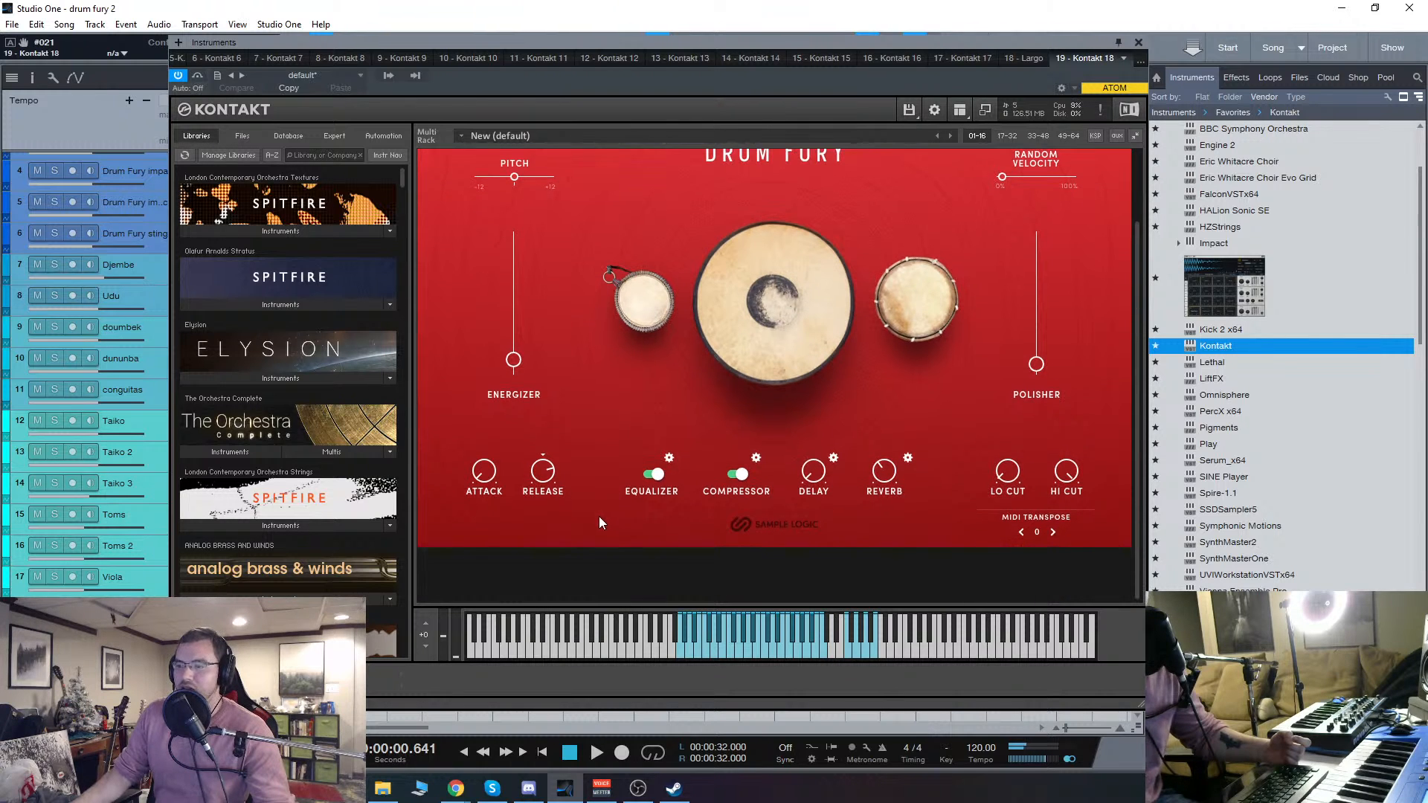
scroll(600, 516, up, 3)
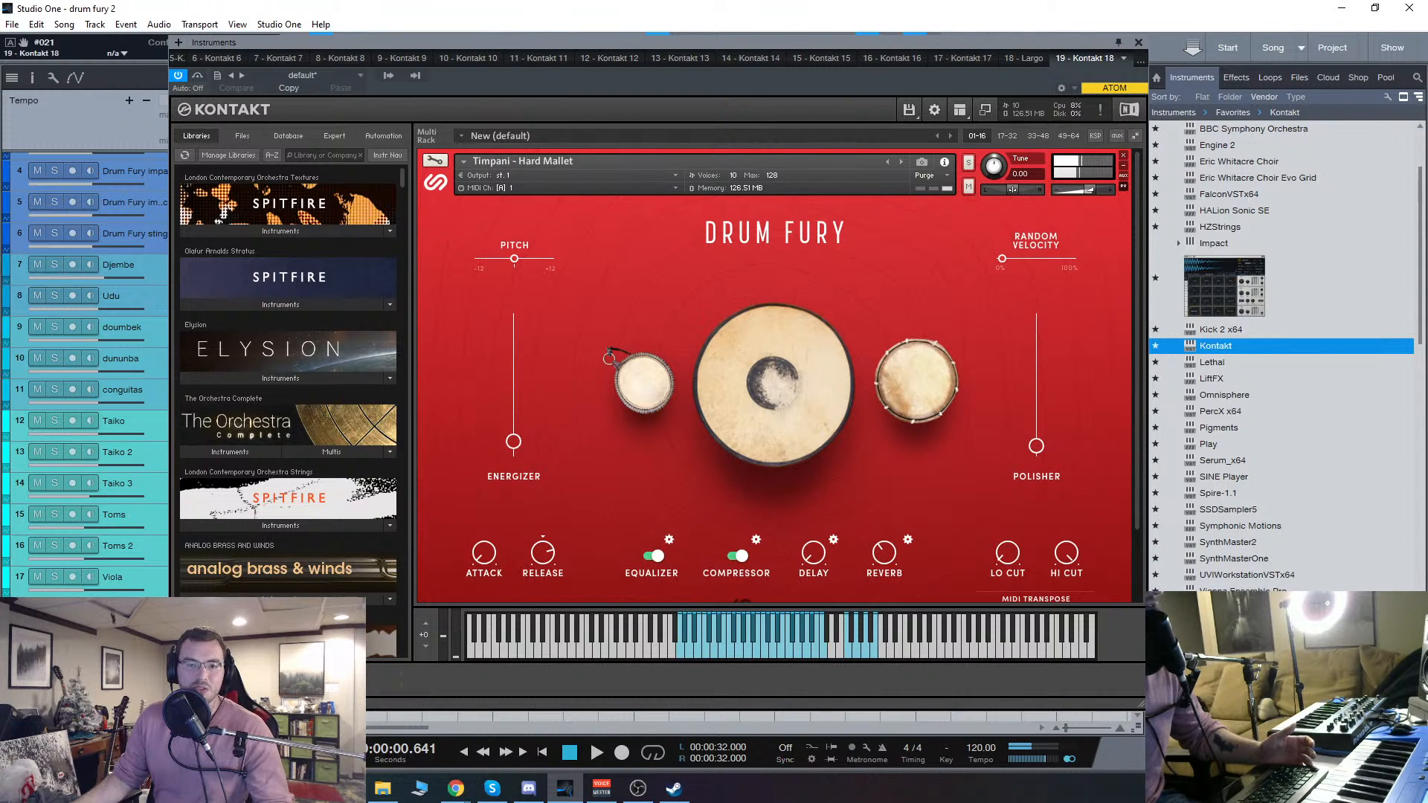
Step: Apply the Project SAM True Strike Timpani preset in the timpani channel's VirtualSoundStage insert and close the effect window
key(F11)
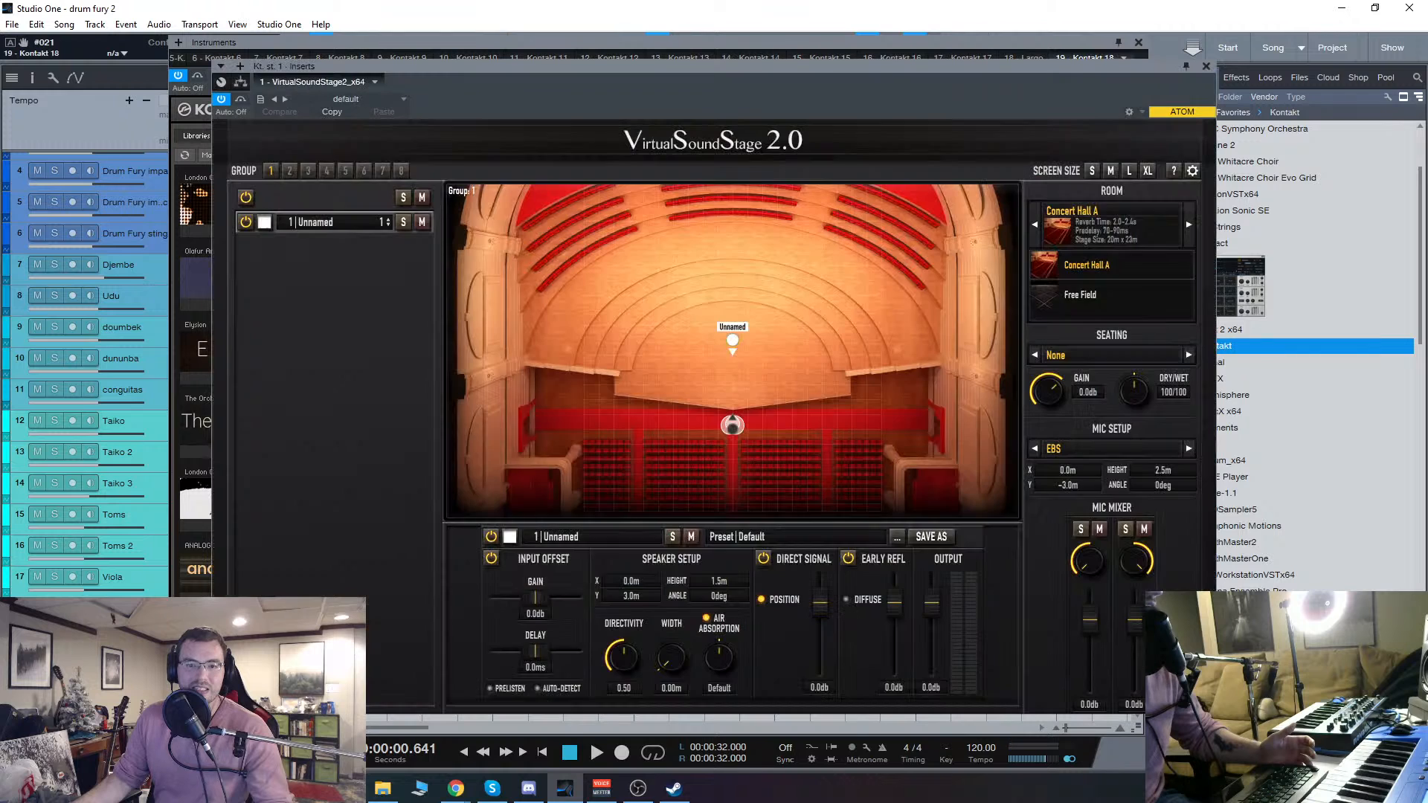
click(757, 536)
click(462, 349)
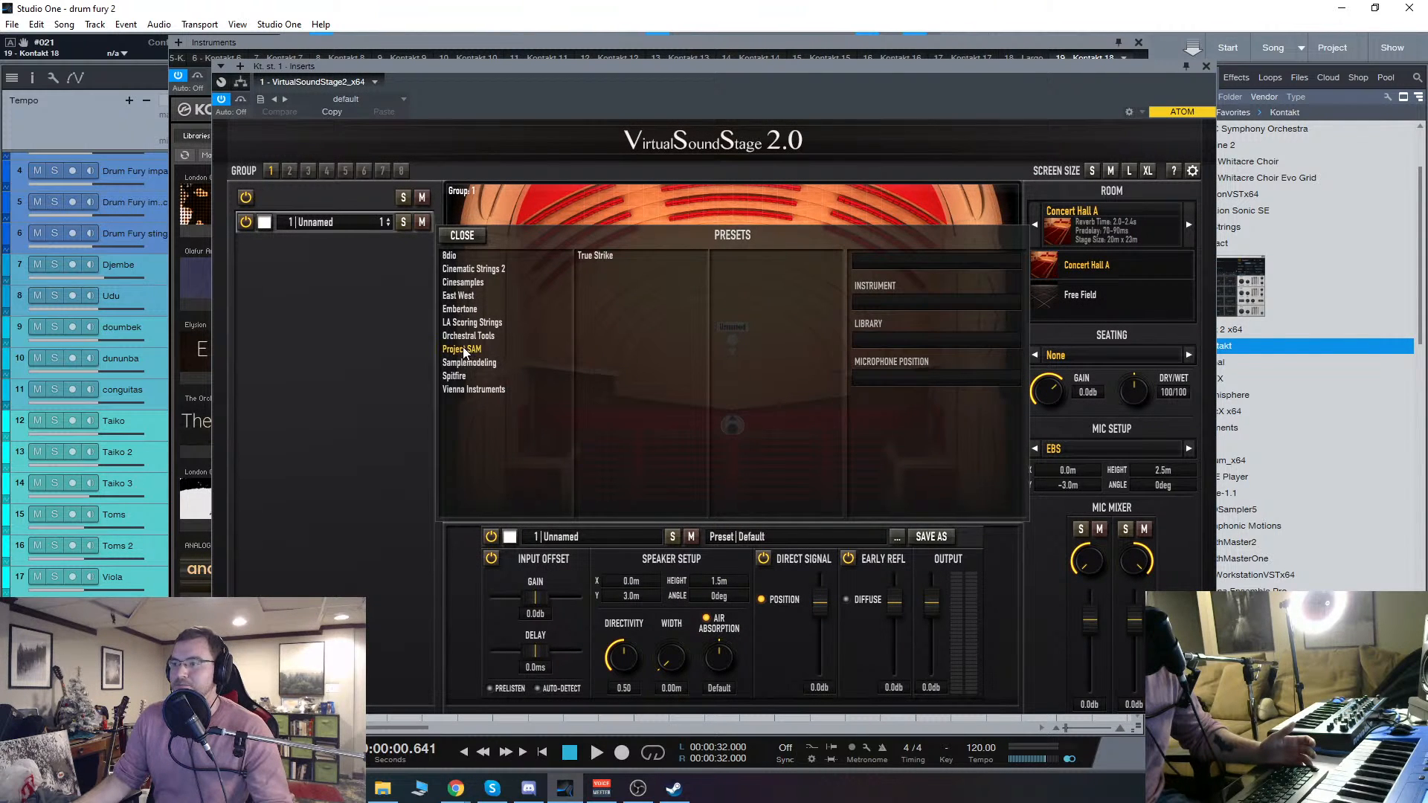
click(593, 256)
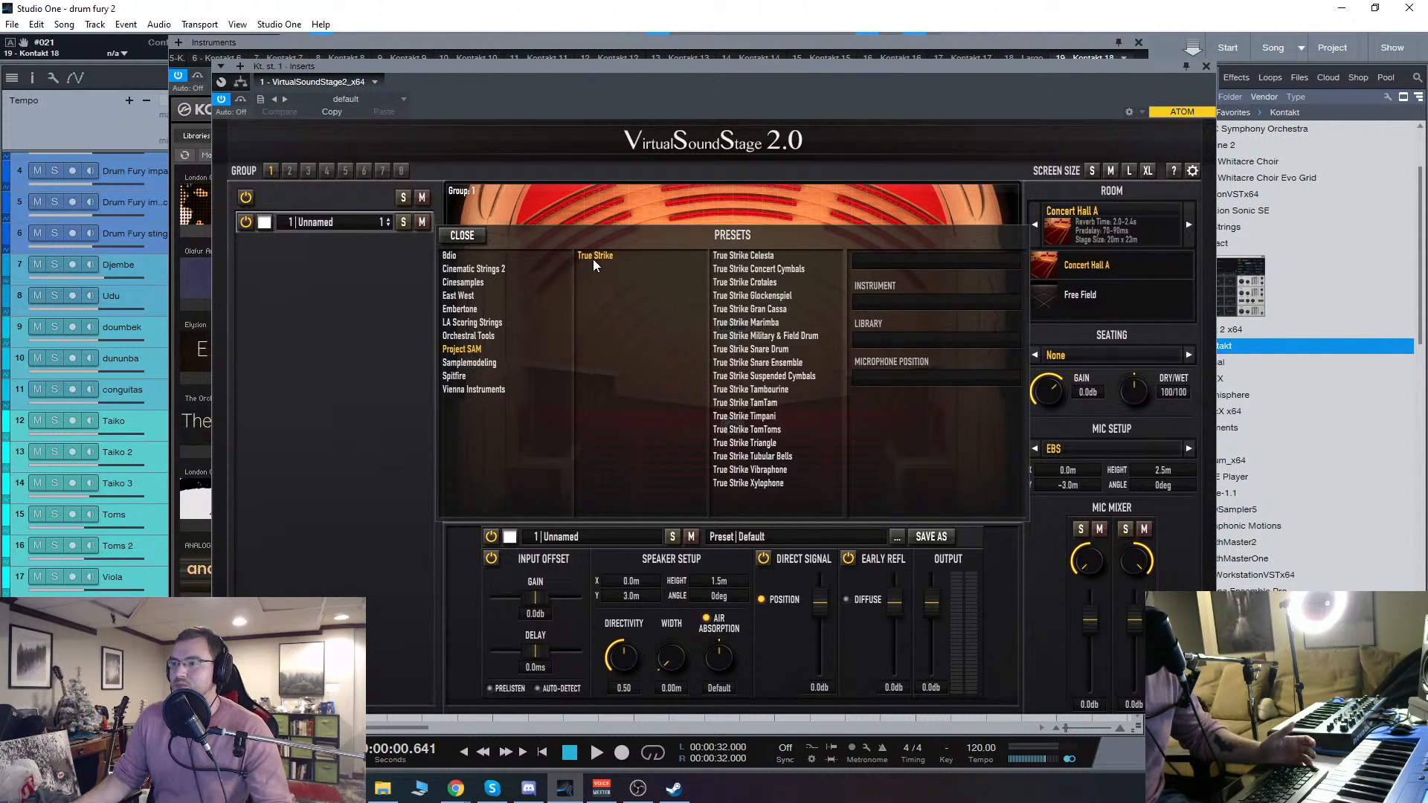
double_click(765, 418)
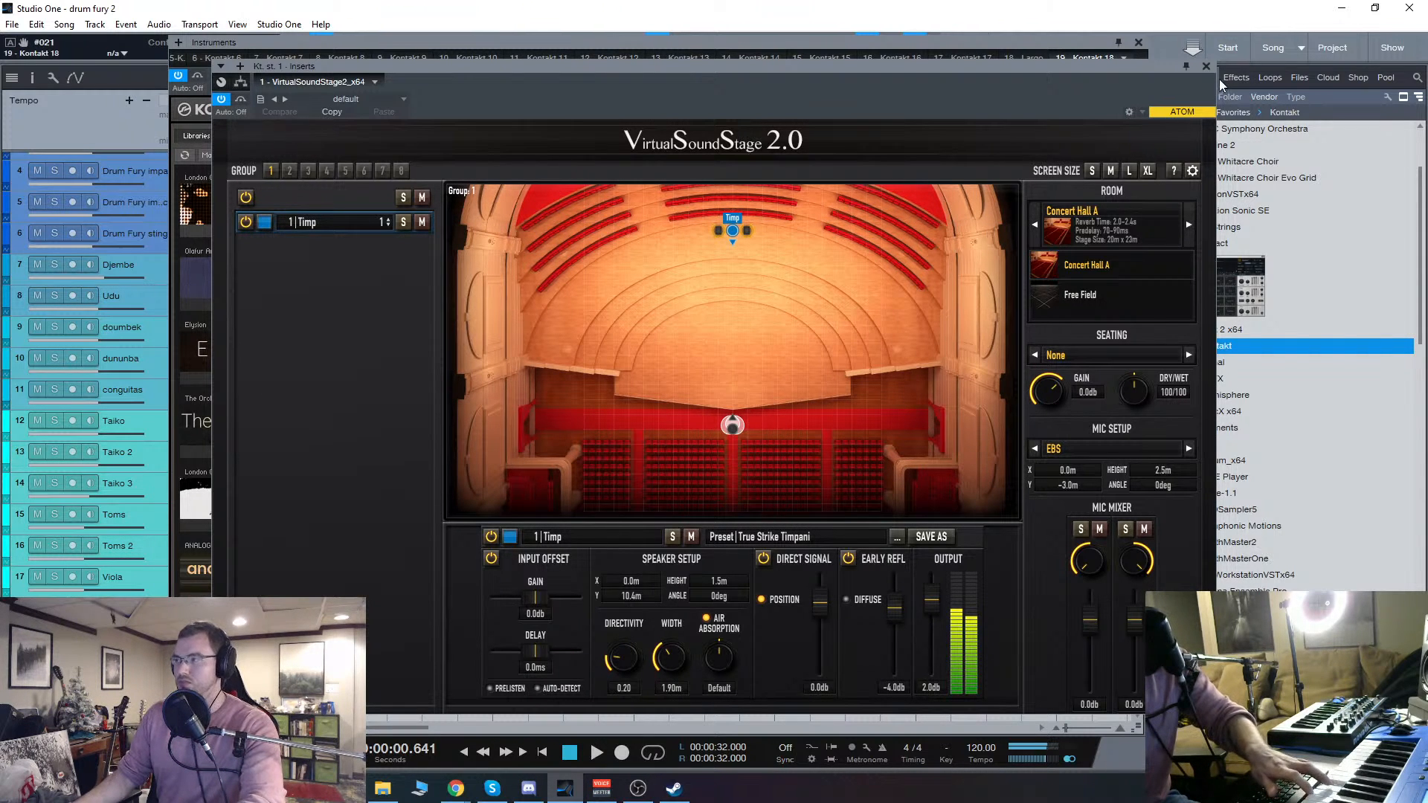
click(1206, 66)
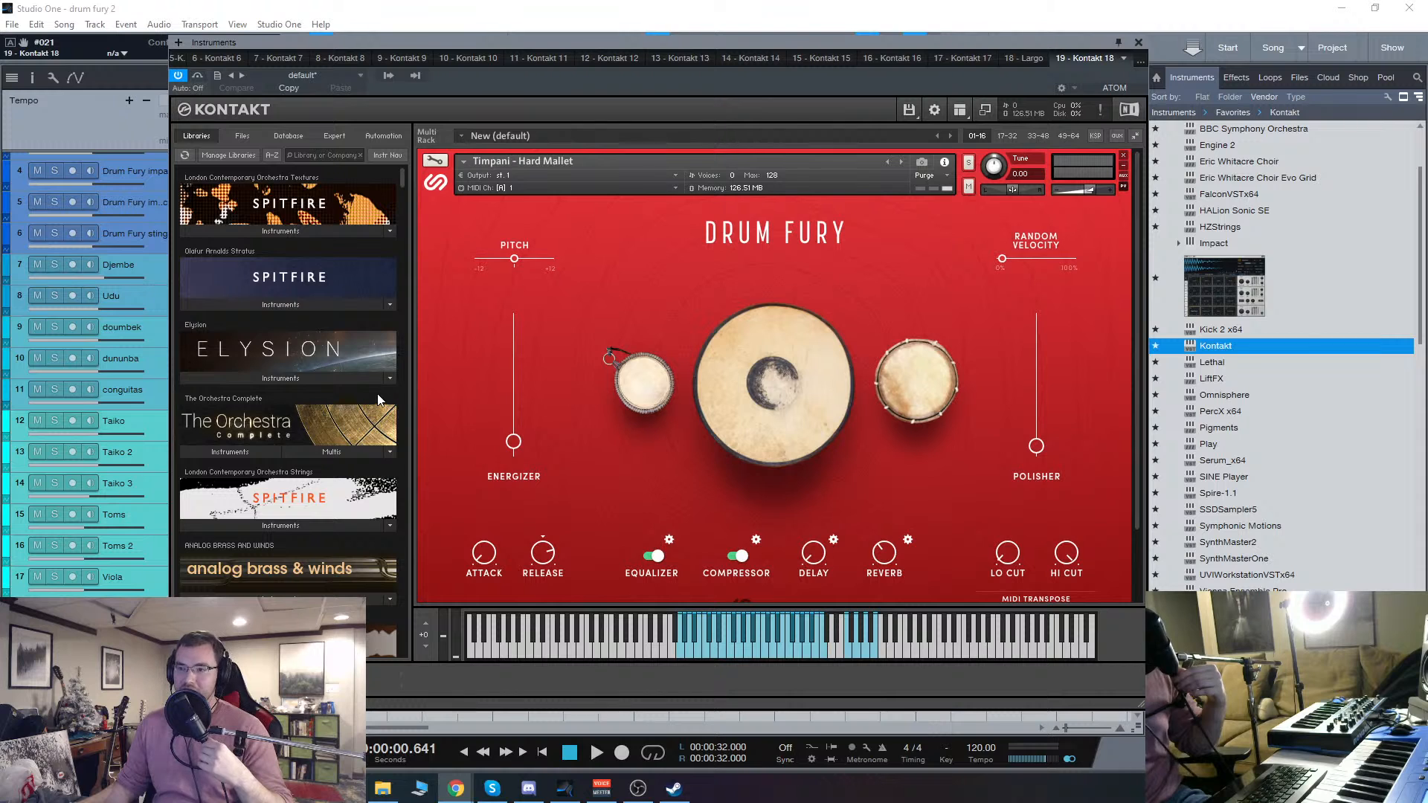
Step: Look through Kontakt's installed libraries around Berlin Percussion, Ferrum and Elysium, then close the timpani instrument window
scroll(372, 396, down, 10)
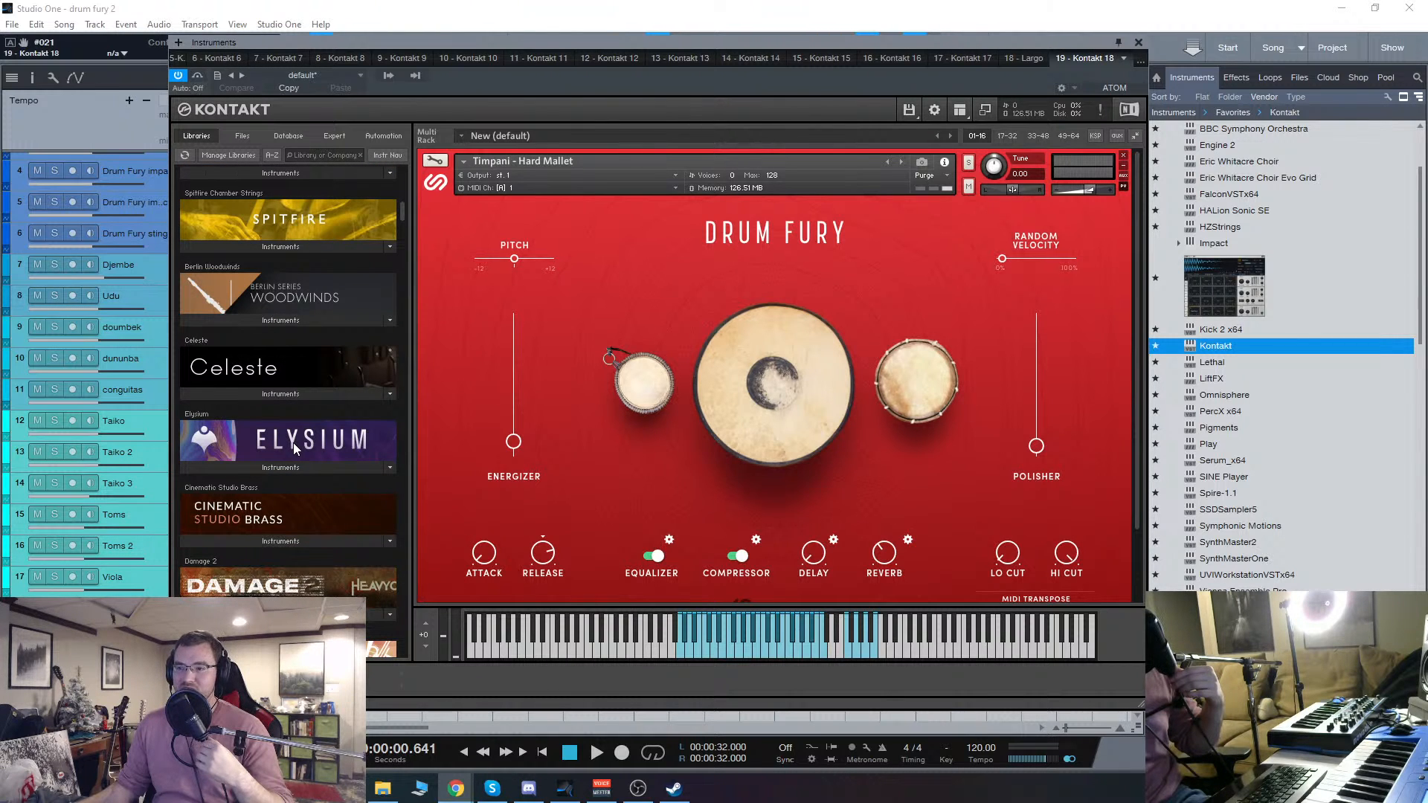
scroll(293, 443, up, 3)
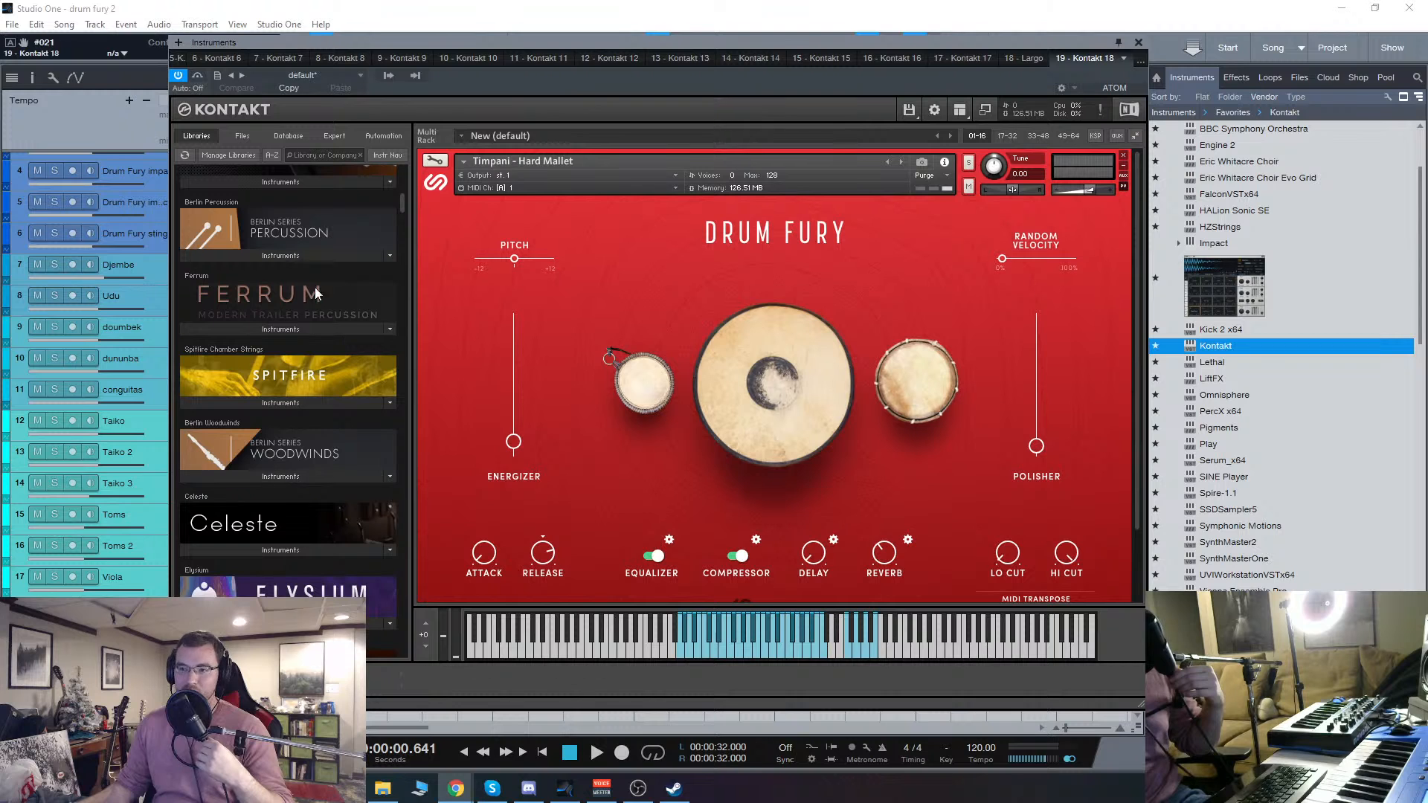
click(1138, 43)
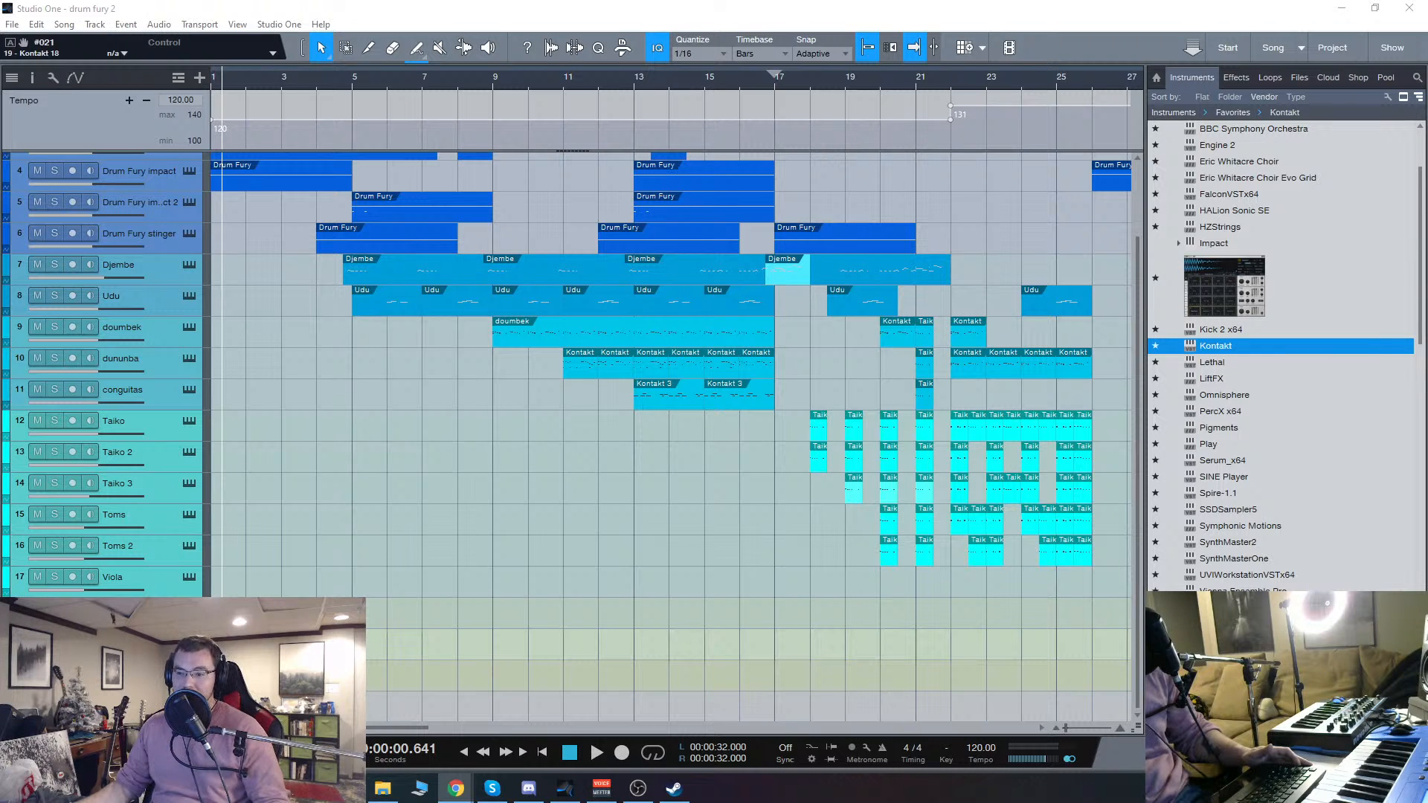
Step: Remove Riffendium 5 from the Kontakt instrument on track 20 and close its window
key(alt+Tab)
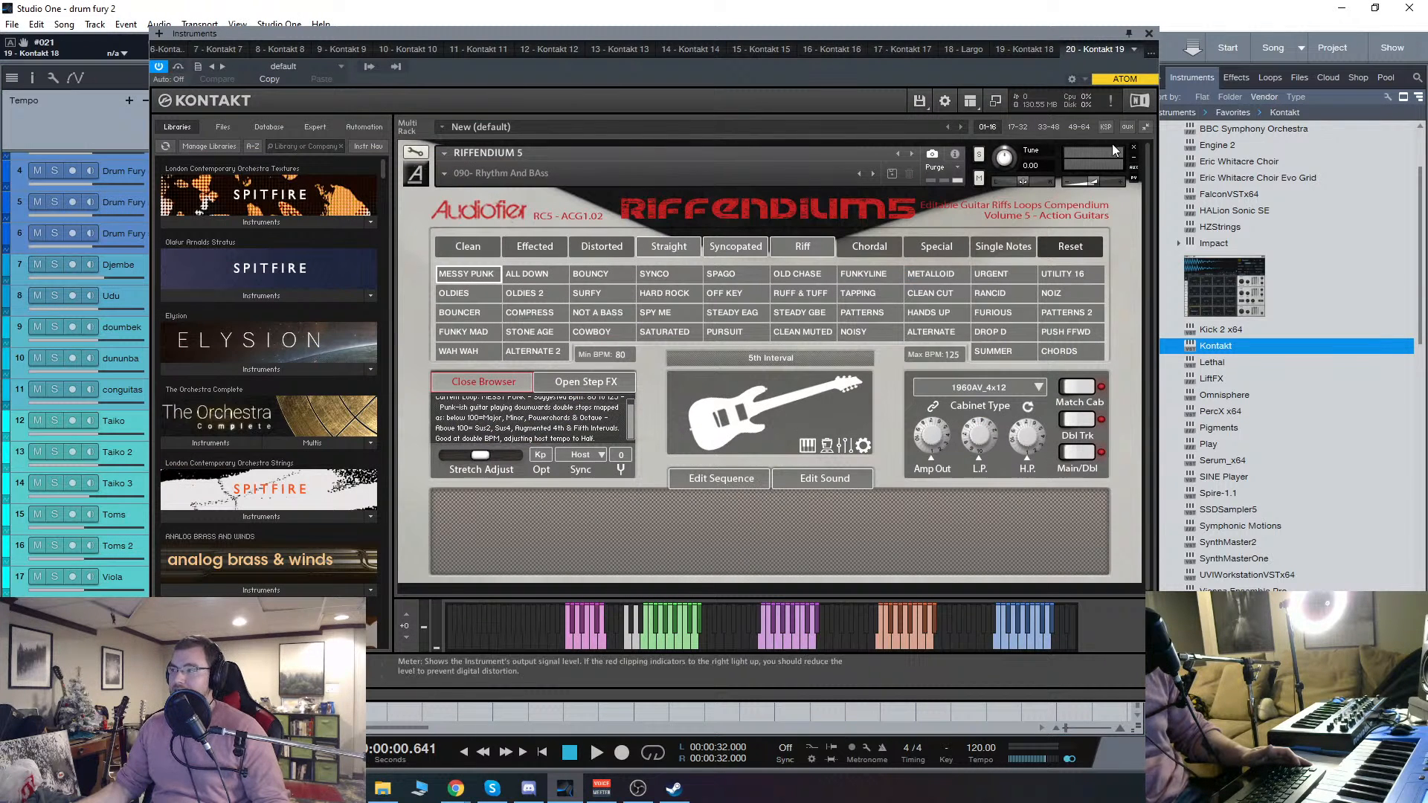
click(1133, 147)
scroll(244, 370, down, 2)
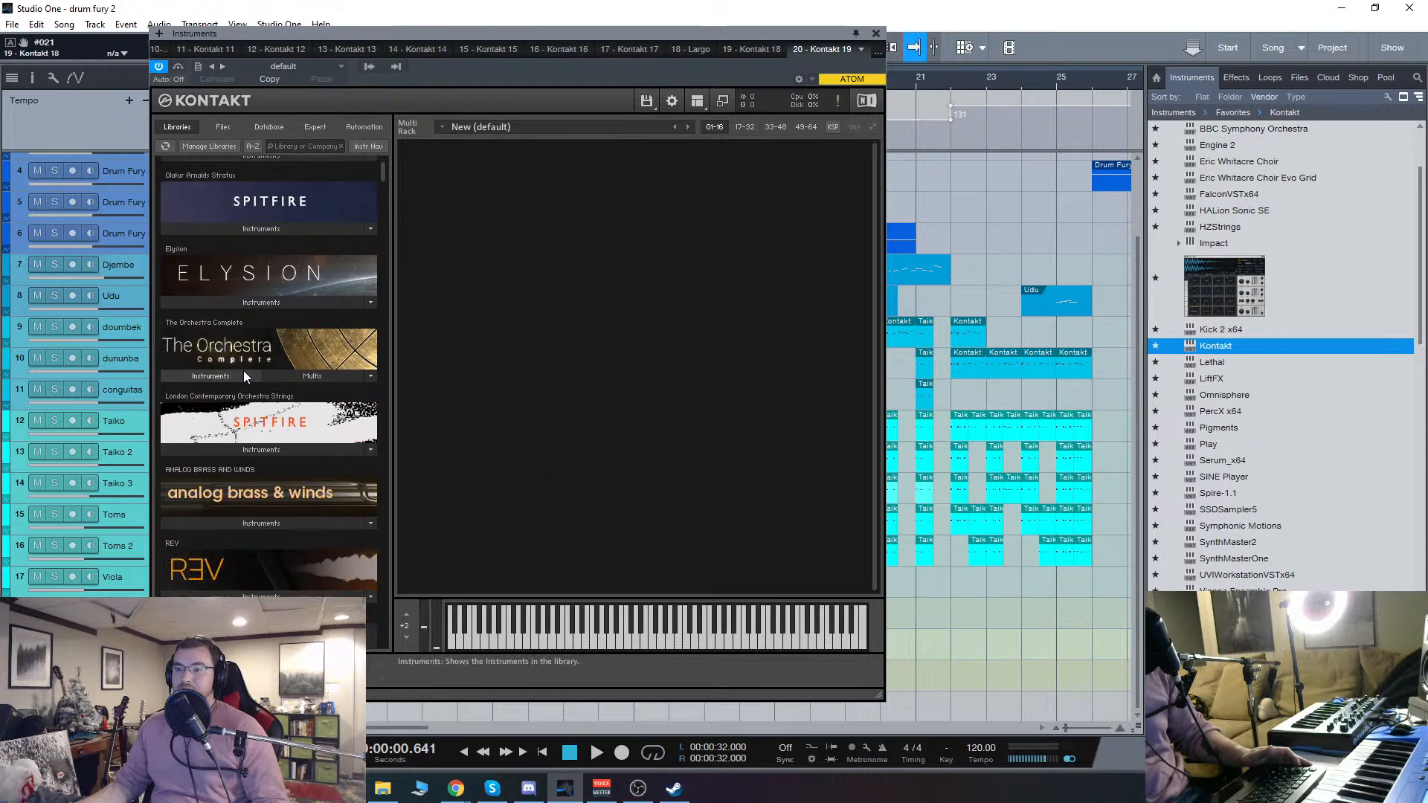
scroll(243, 370, down, 3)
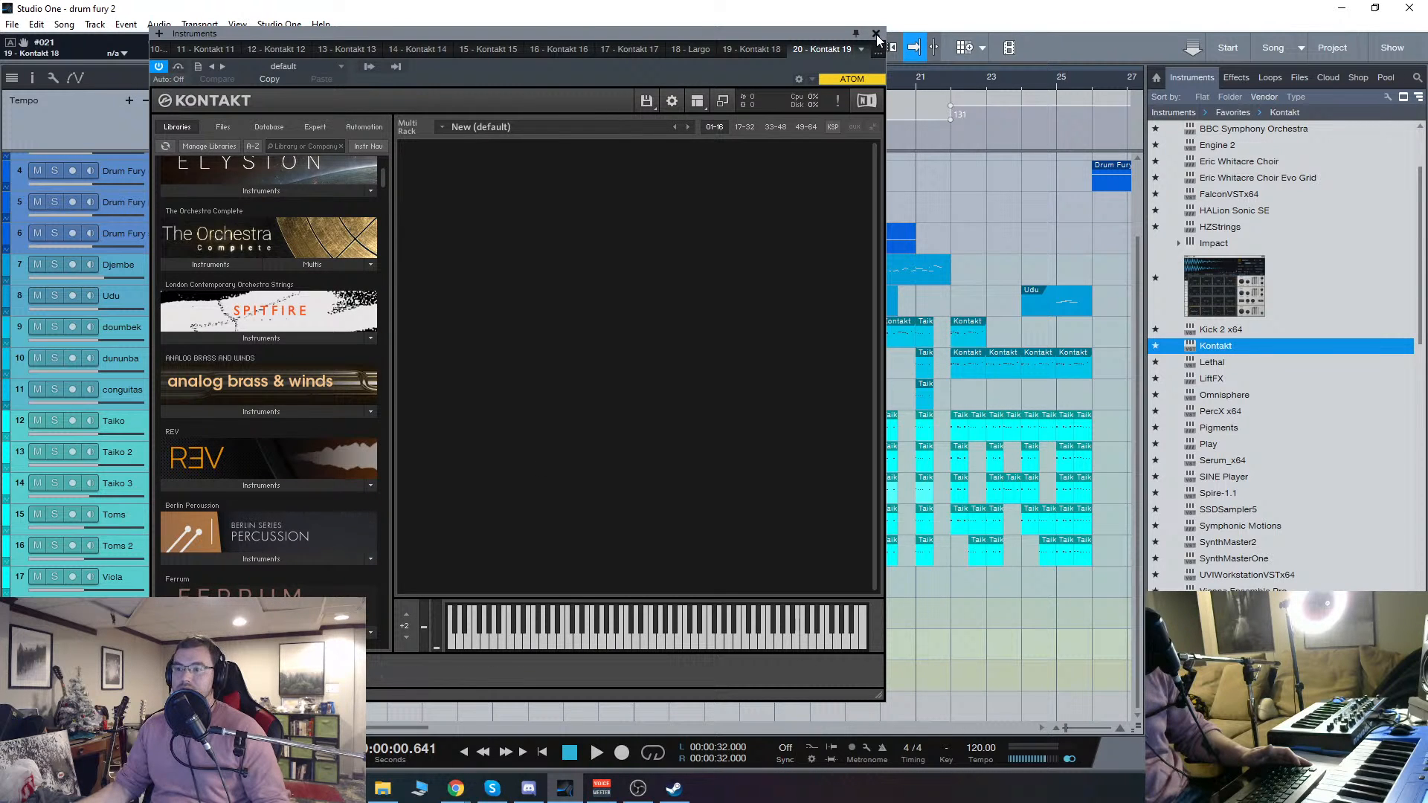
click(877, 34)
Step: Save the drum fury 2 song and quit Studio One
click(12, 23)
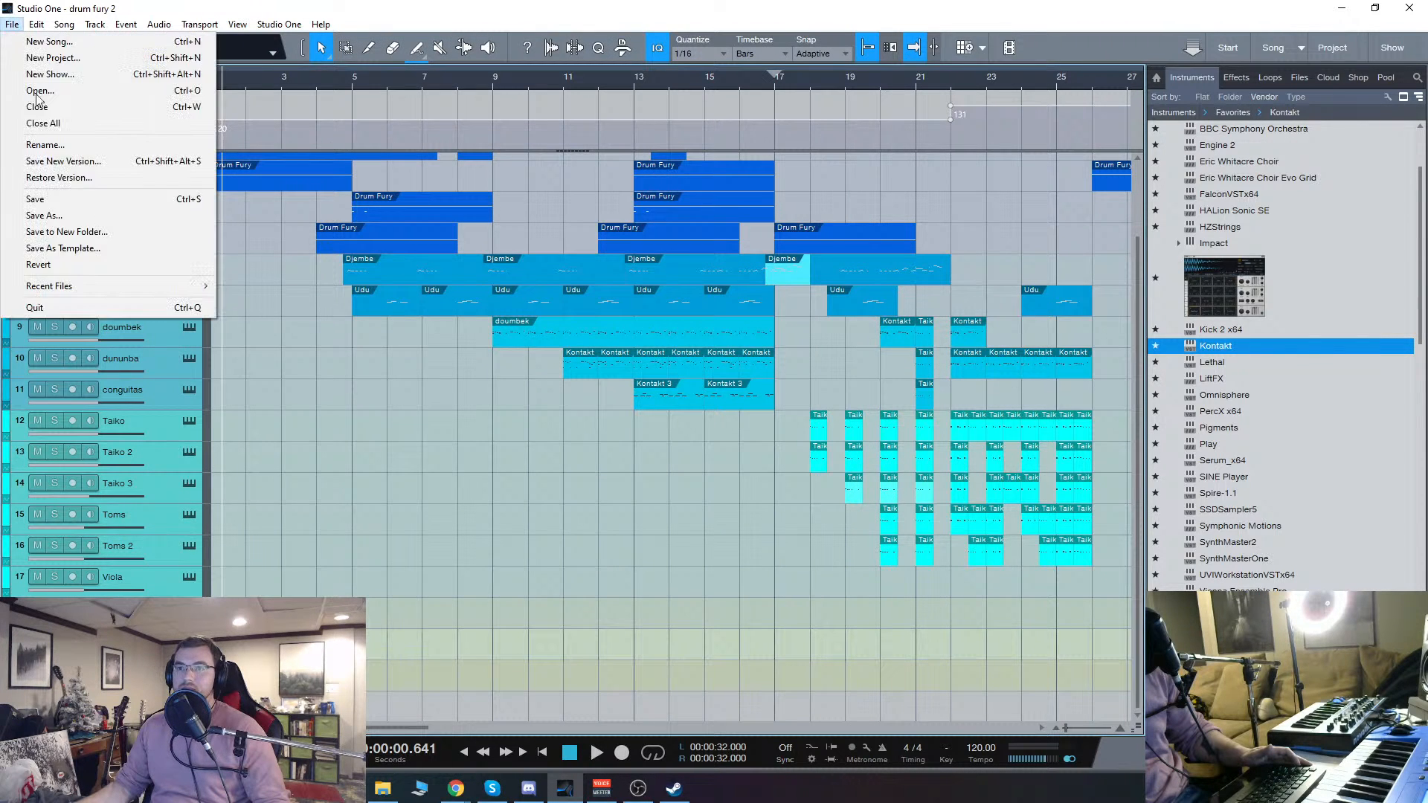
click(35, 199)
click(1422, 10)
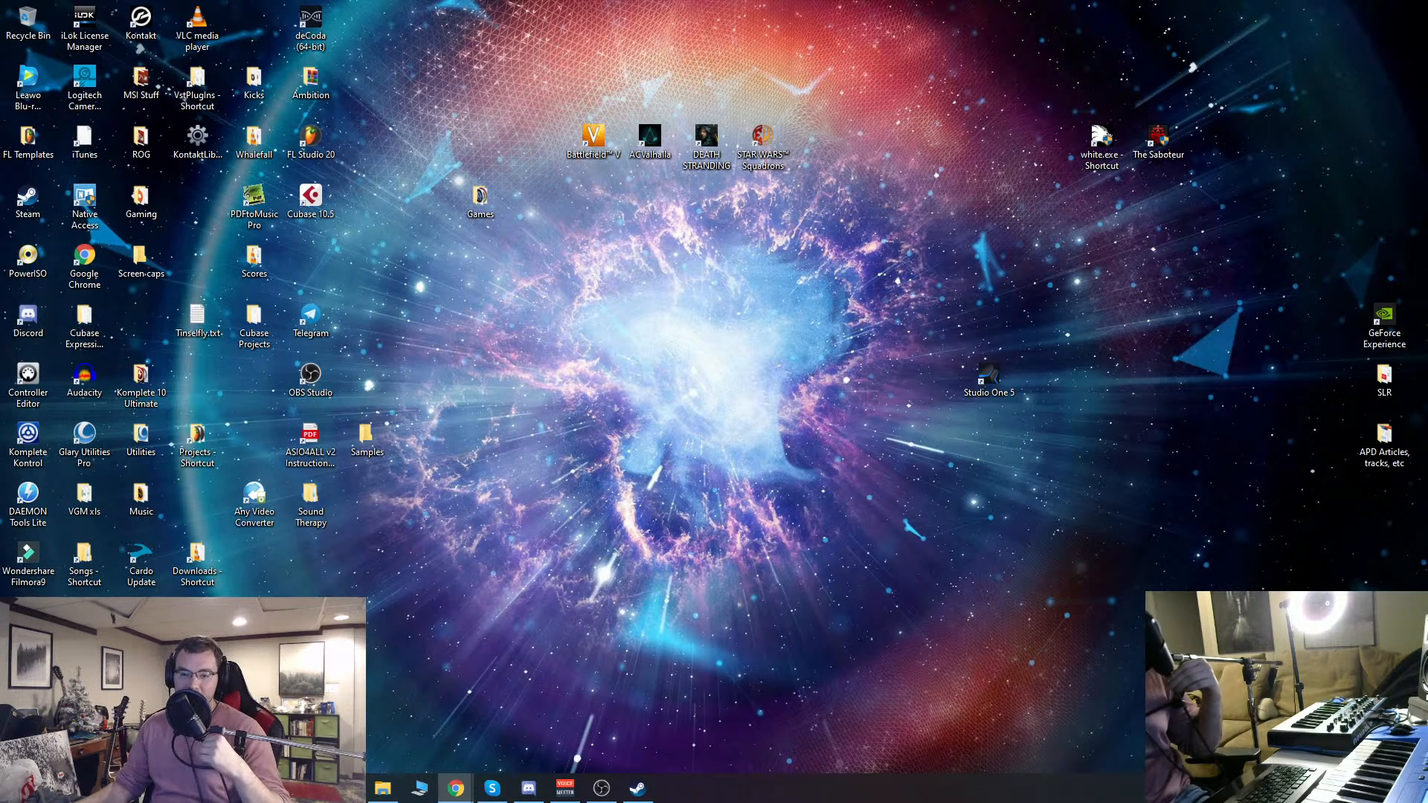
Step: Bring up OBS Studio and look over the open Chrome windows
click(602, 788)
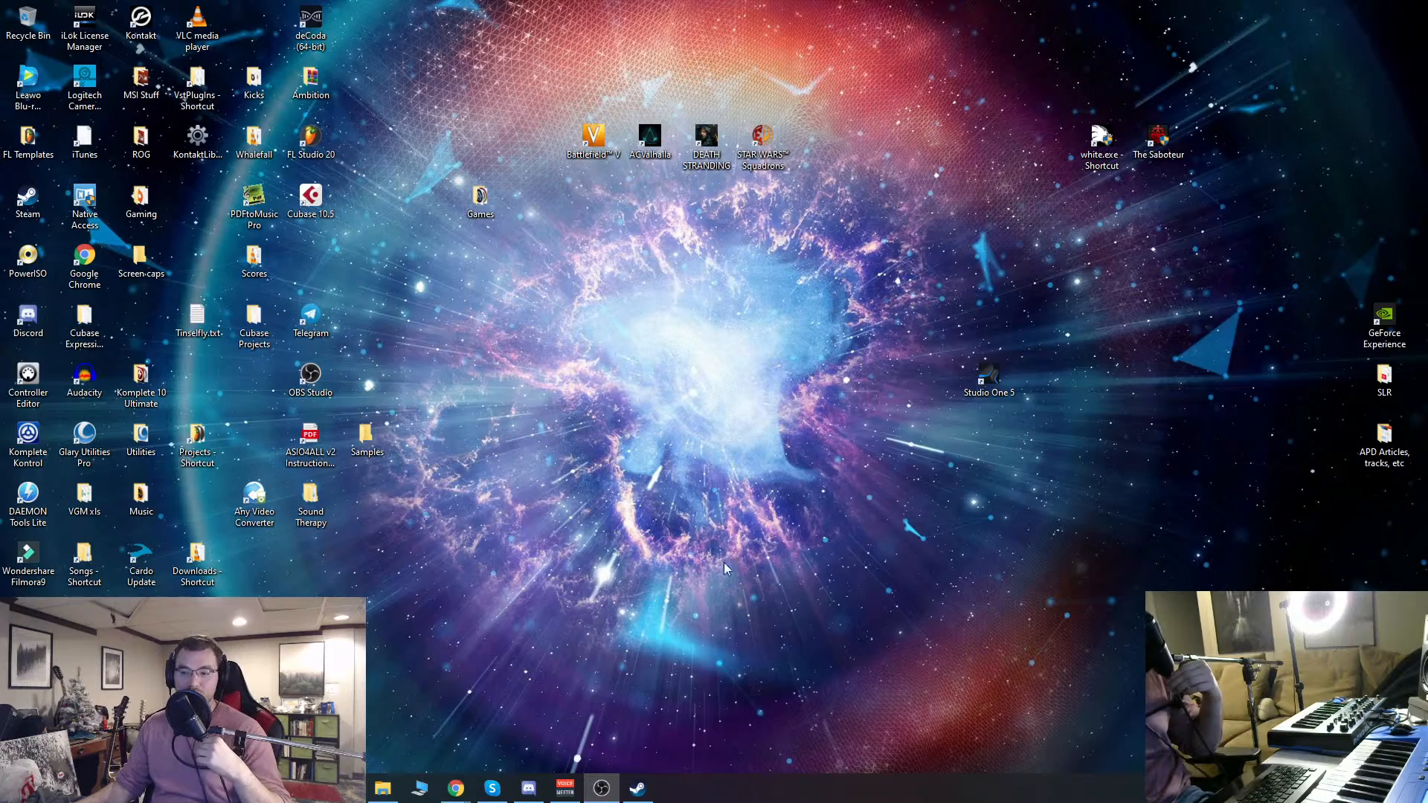
mouse_move(456, 789)
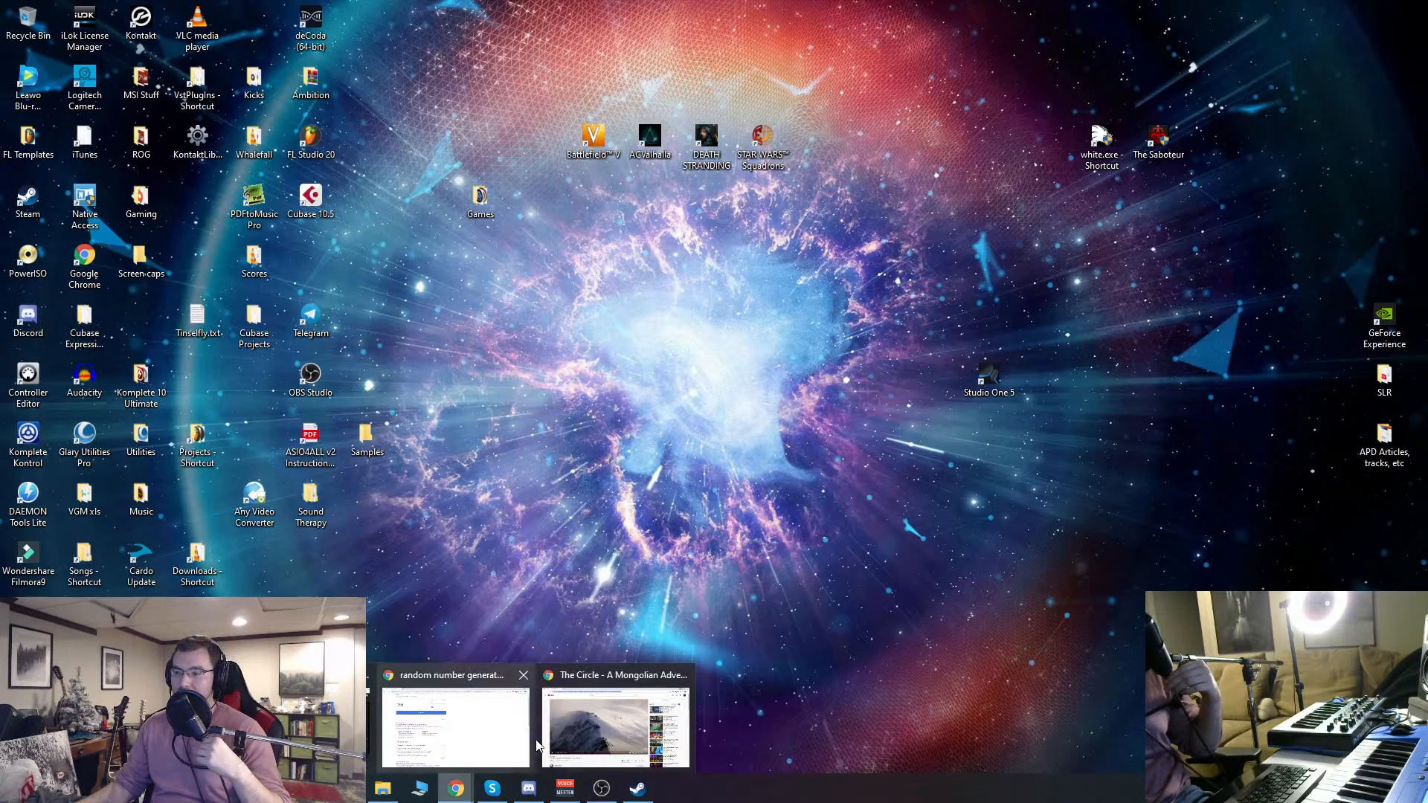
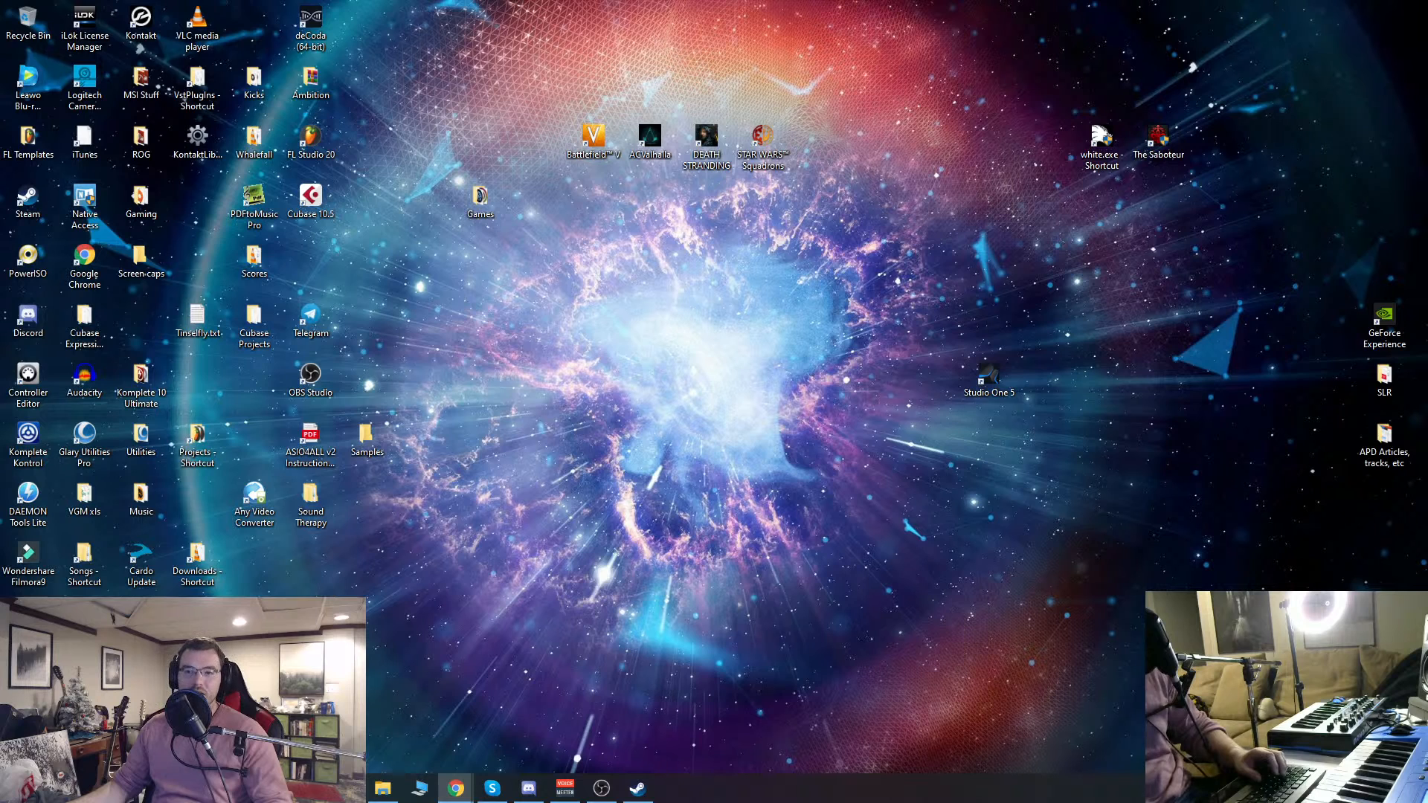
Step: Switch to the Chrome window with The Circle - A Mongolian Adventure on YouTube and select the video's full web address
mouse_move(461, 789)
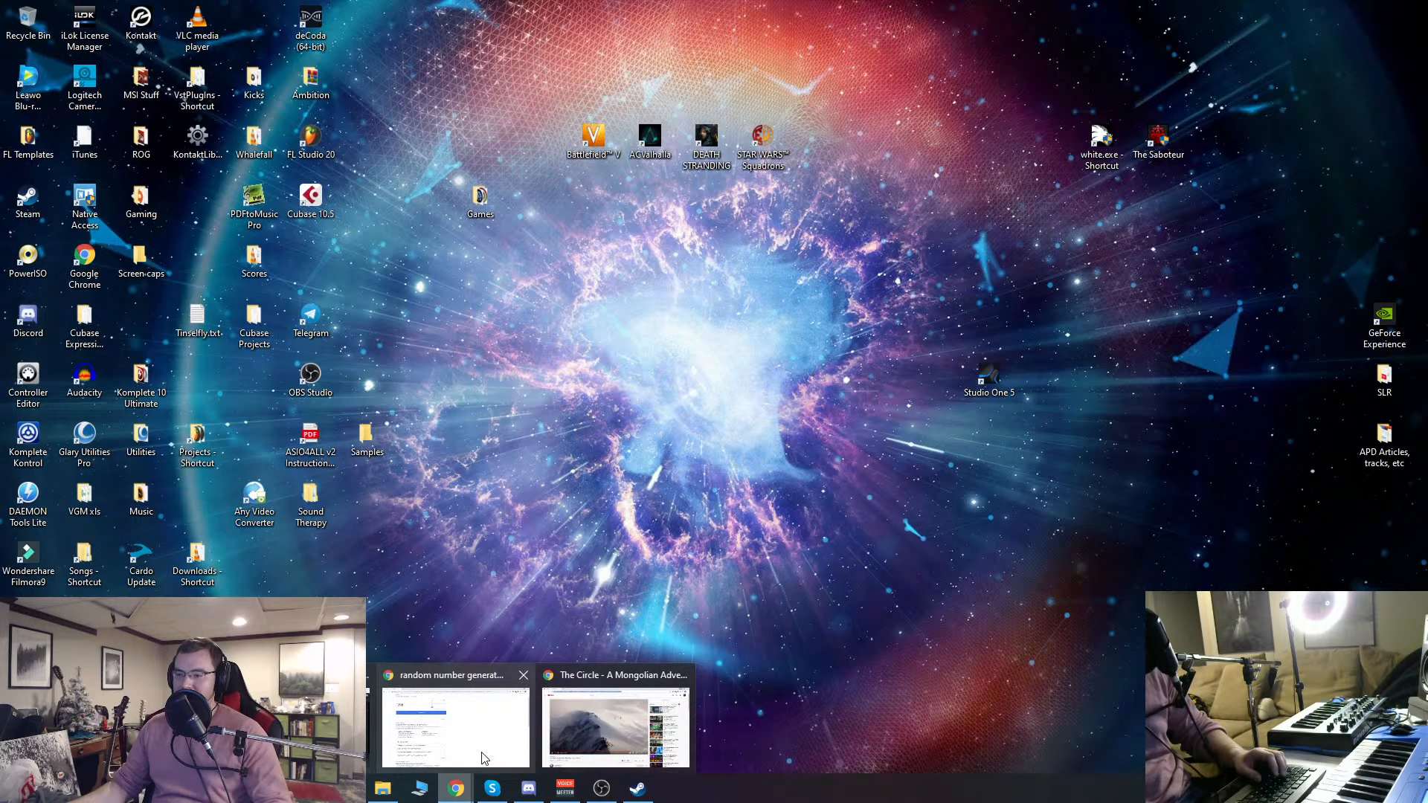
click(614, 726)
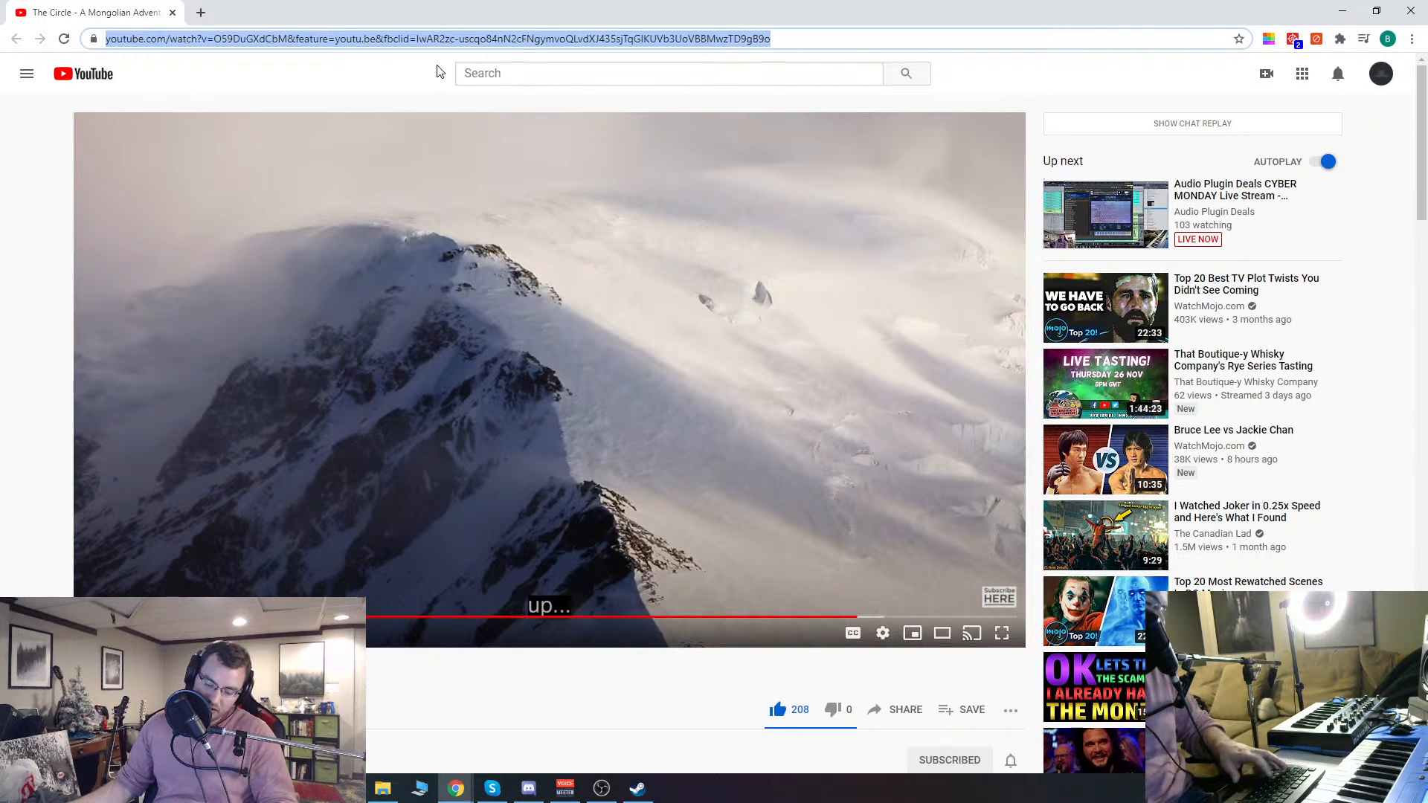
click(48, 288)
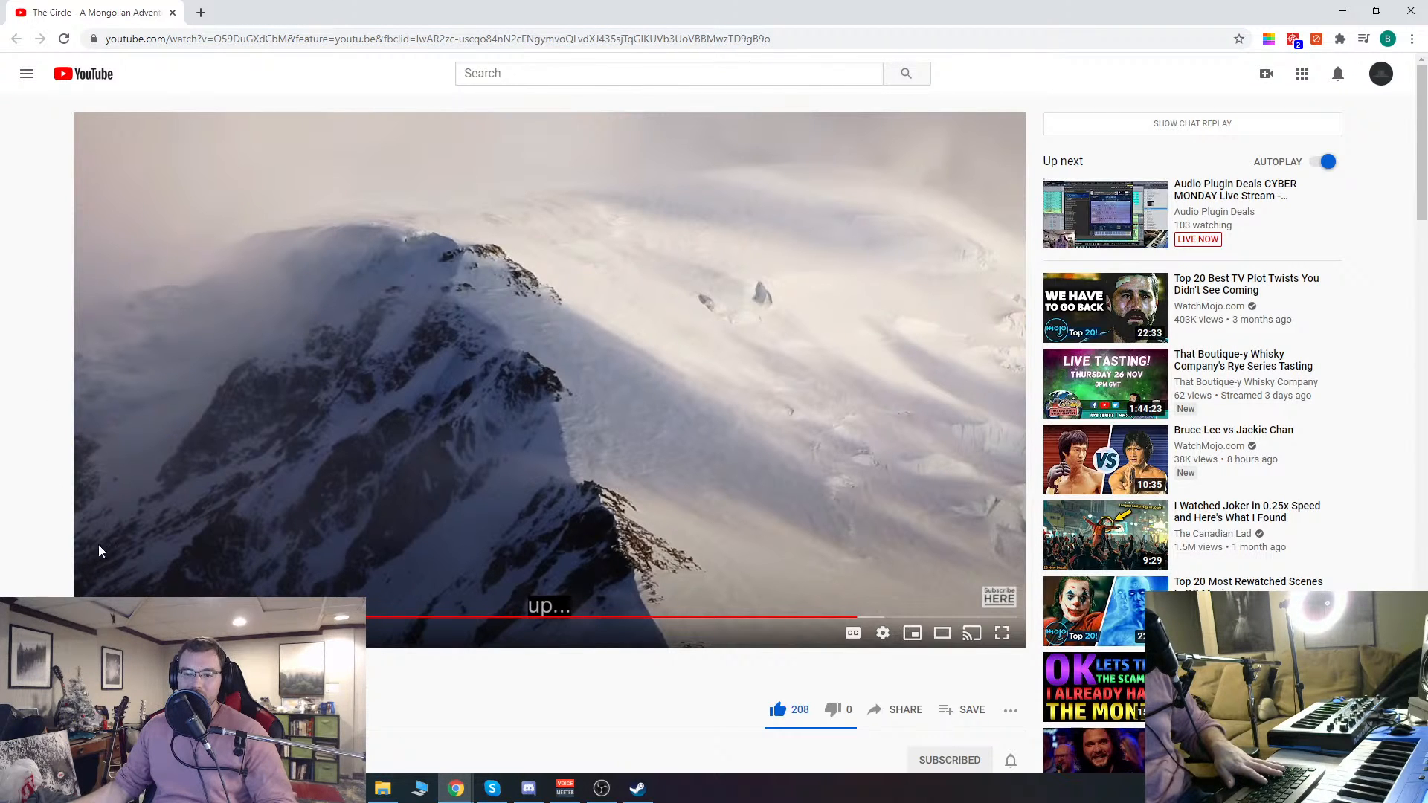
click(609, 32)
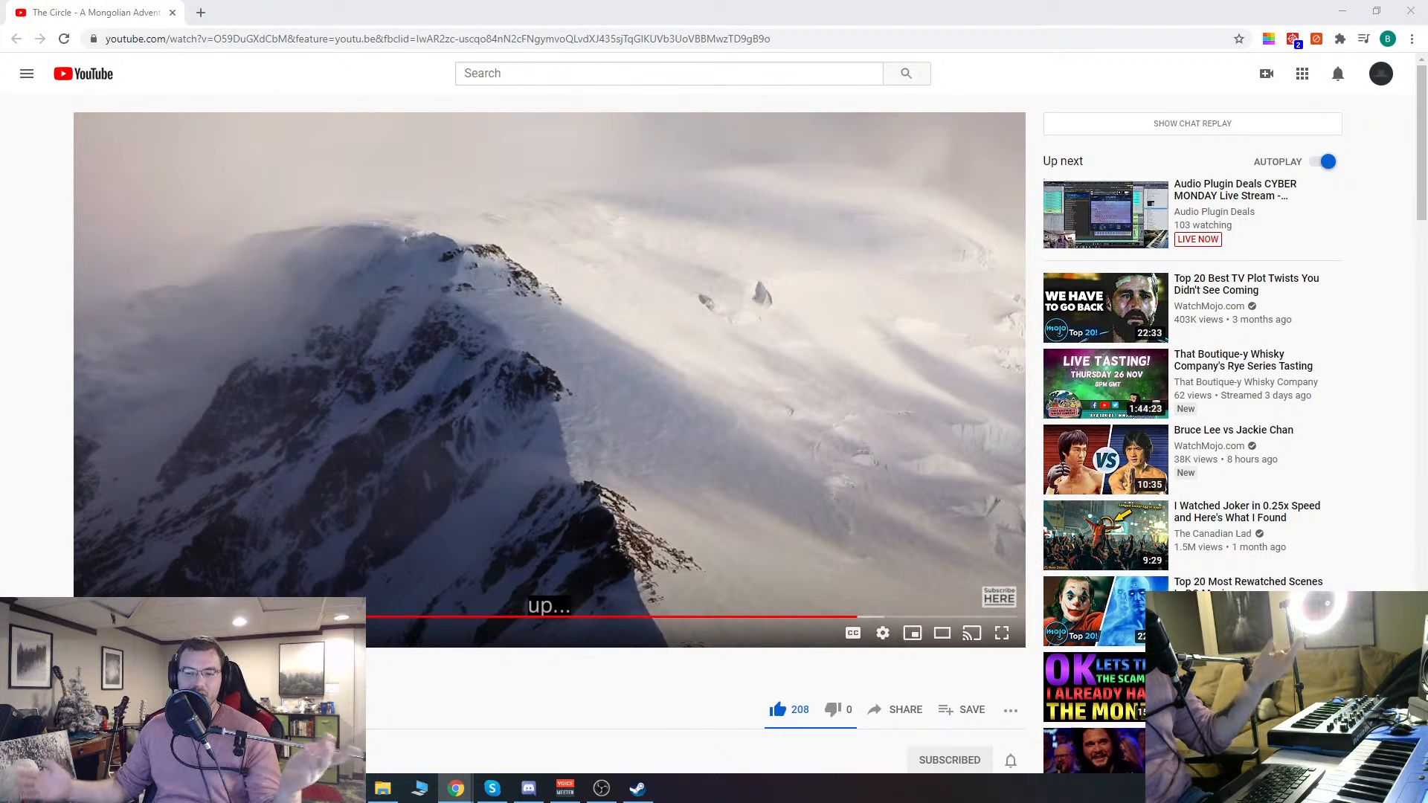
click(455, 39)
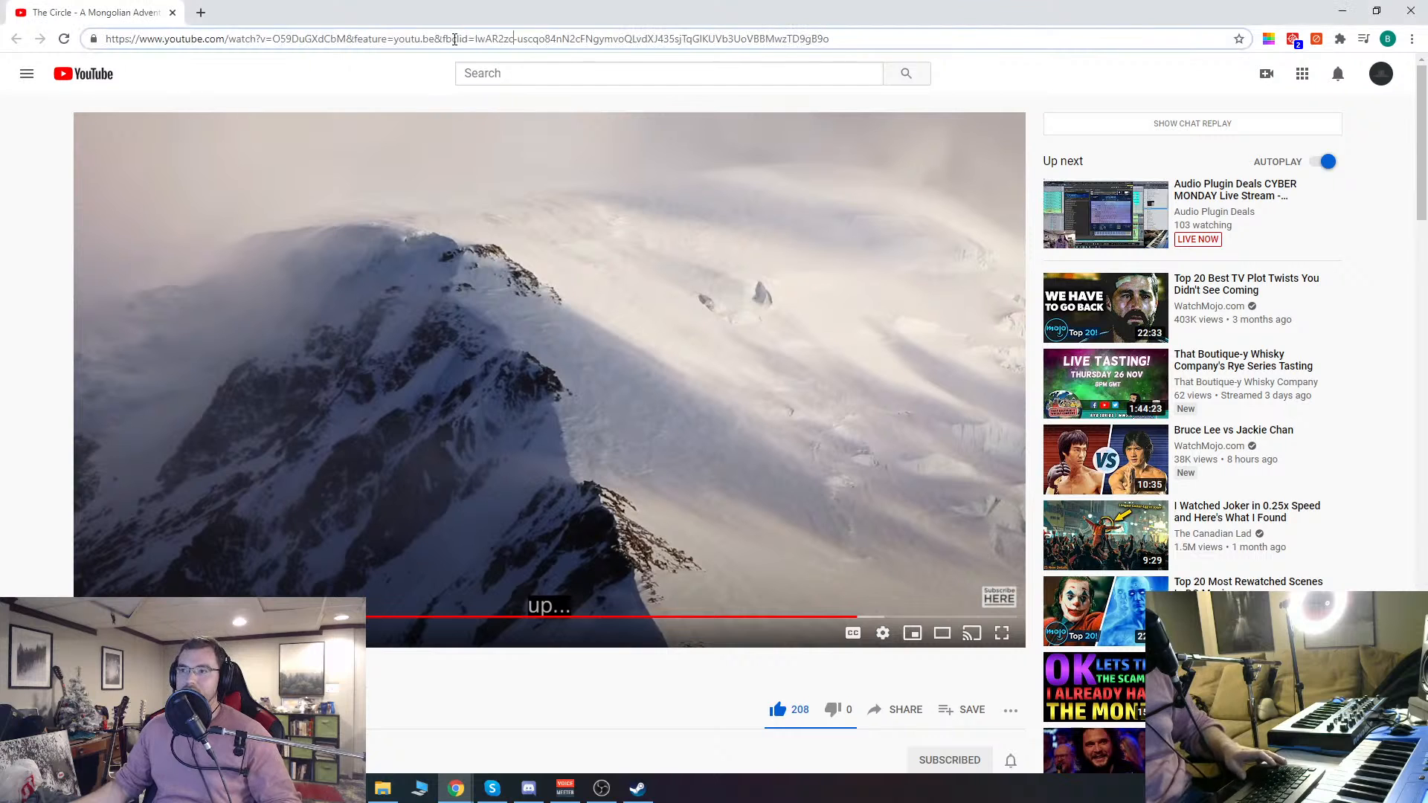
key(ctrl+a)
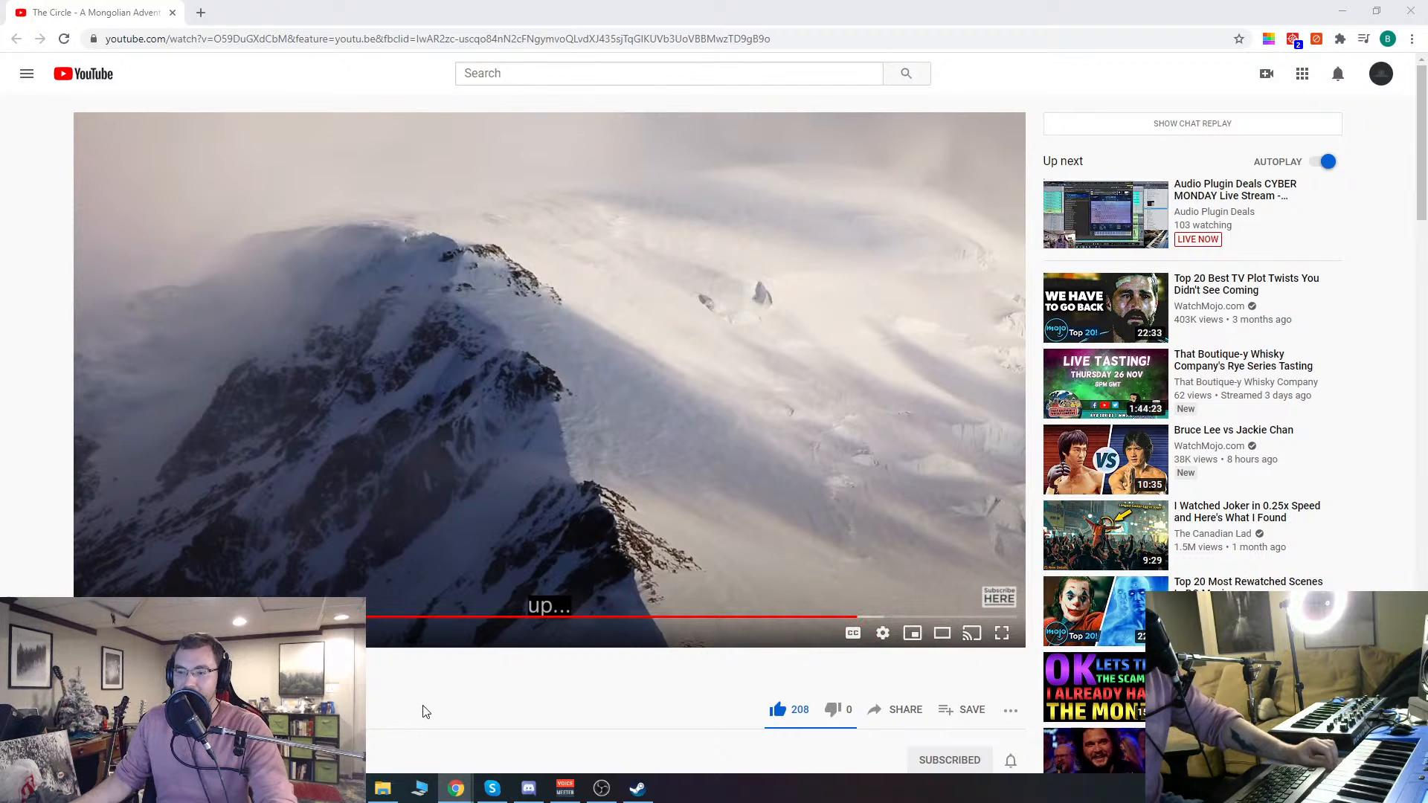
Step: Look over the Mongolian Adventure video's title and description, and close its browser window
scroll(464, 699, down, 3)
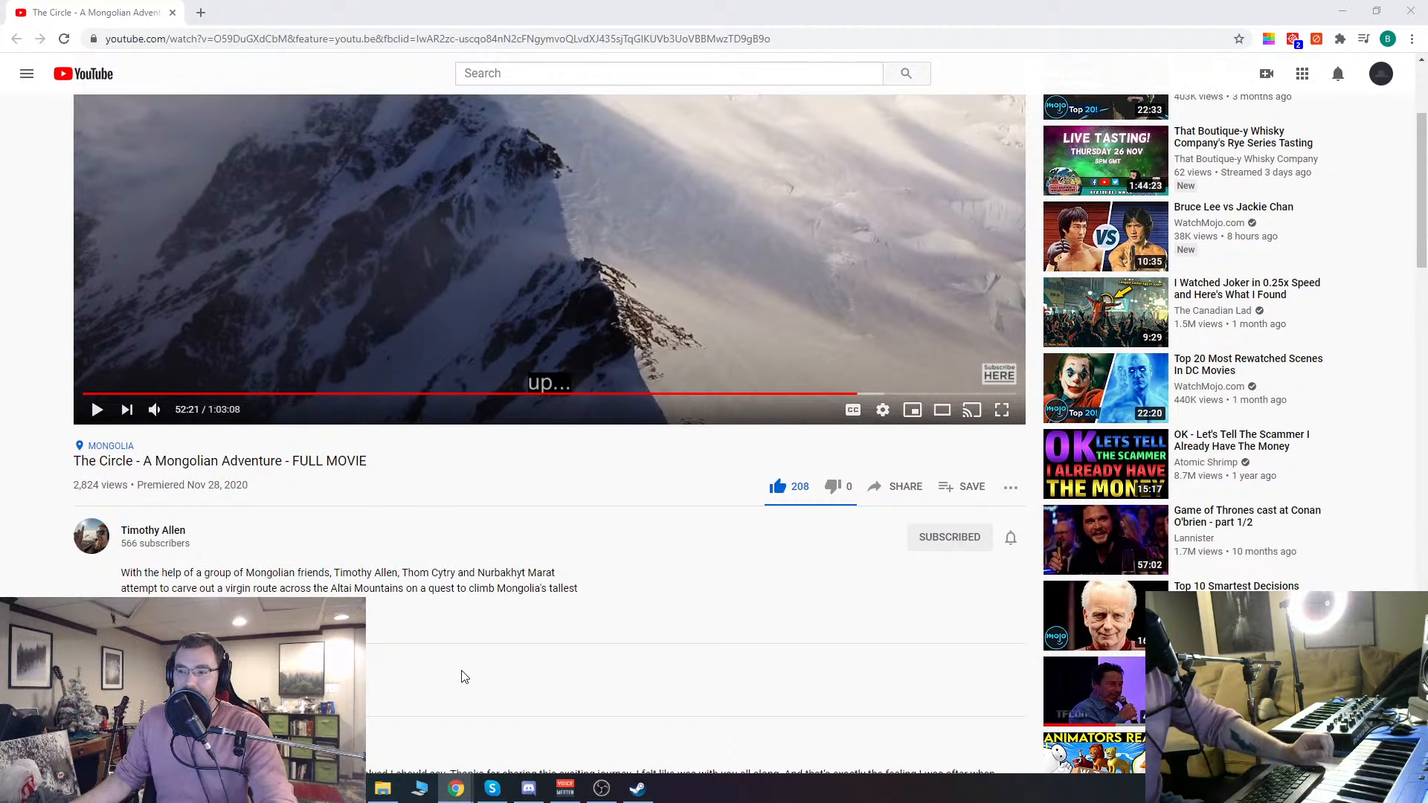
scroll(460, 685, up, 3)
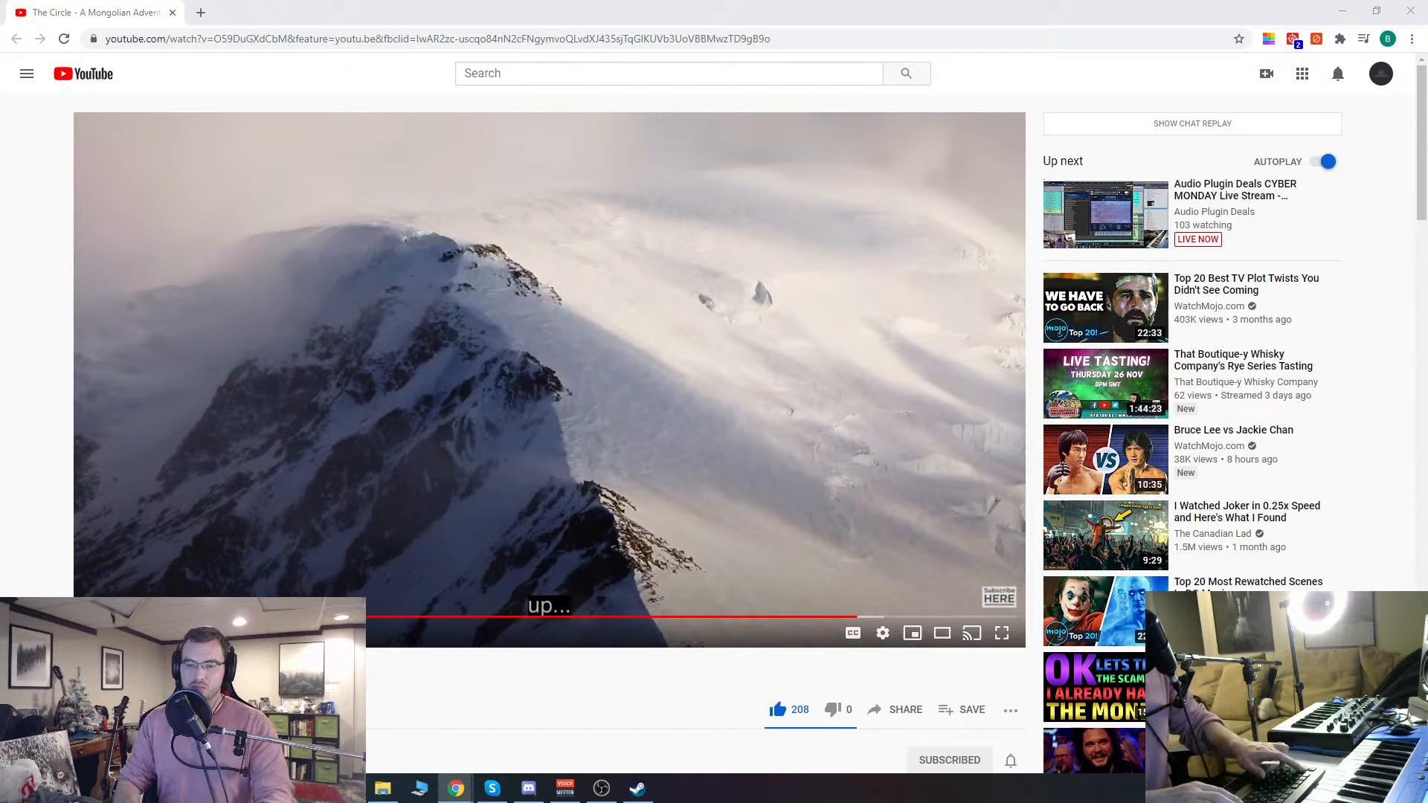
click(1412, 8)
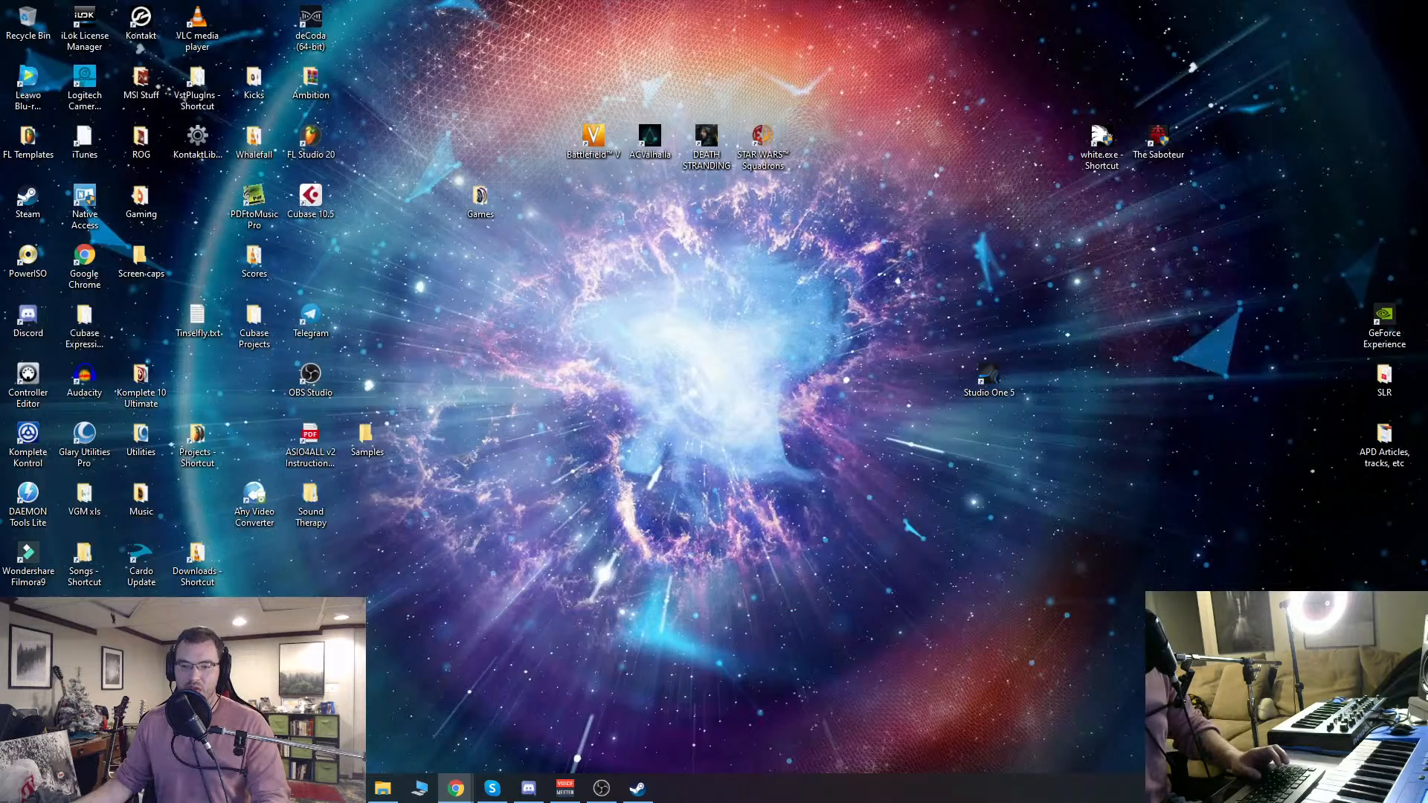